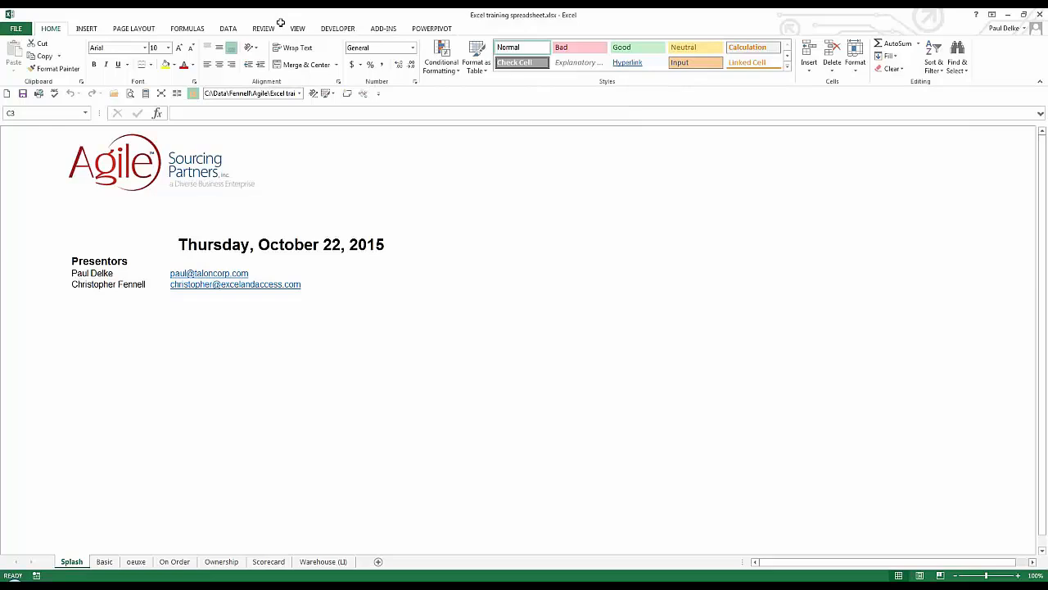
pyautogui.press('Down')
pyautogui.press('Down')
pyautogui.press('Up')
pyautogui.press('Up')
# Switch to the Basic worksheet containing the supplier and date table
pyautogui.click(107, 562)
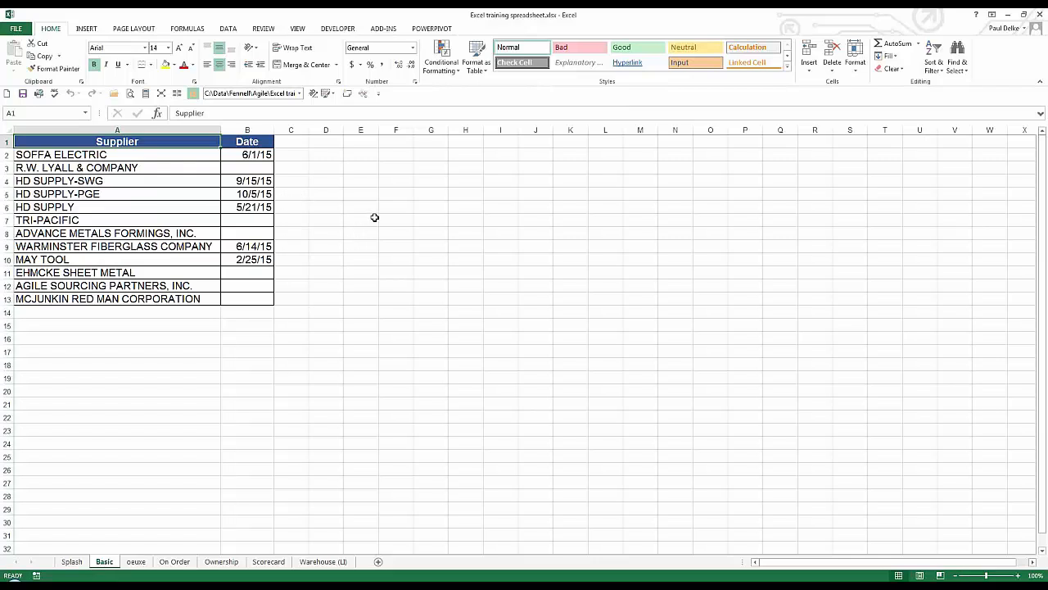
pyautogui.click(133, 196)
pyautogui.click(112, 284)
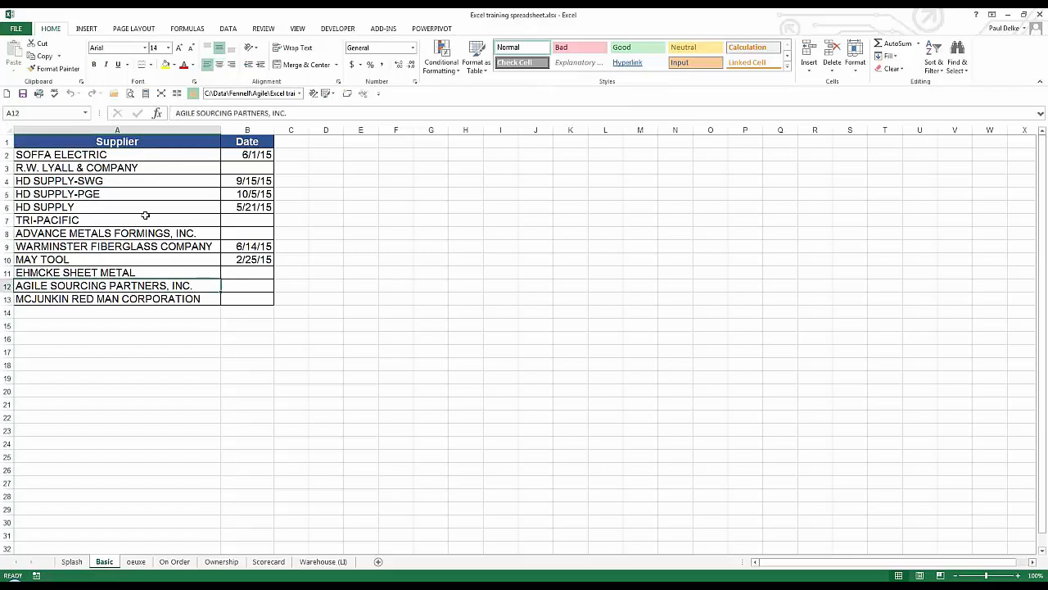
pyautogui.click(236, 170)
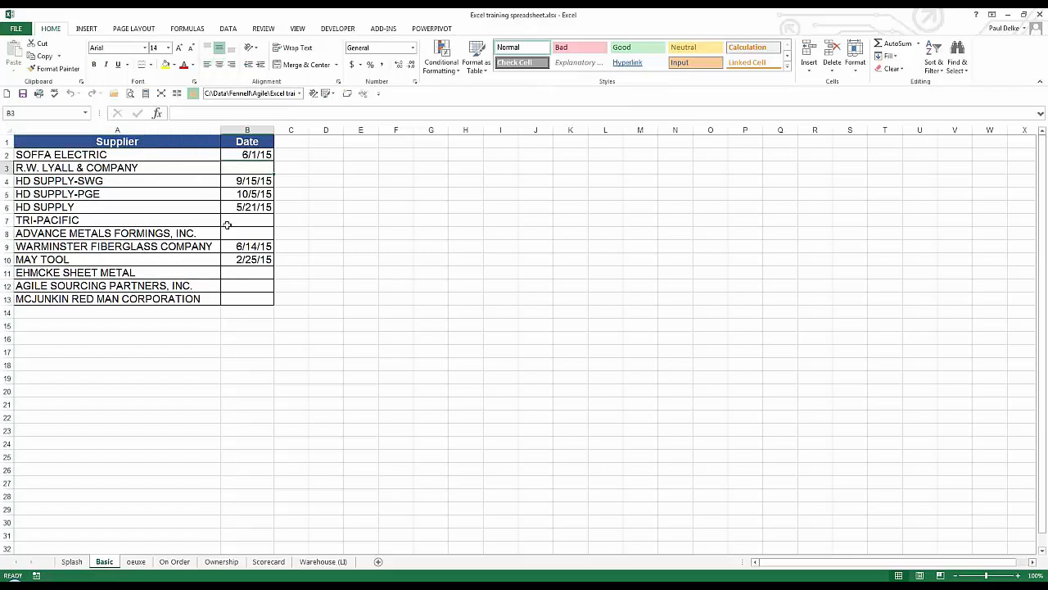
pyautogui.keyDown('ctrl'); pyautogui.click(229, 221); pyautogui.keyUp('ctrl')
pyautogui.keyDown('ctrl'); pyautogui.click(236, 232); pyautogui.keyUp('ctrl')
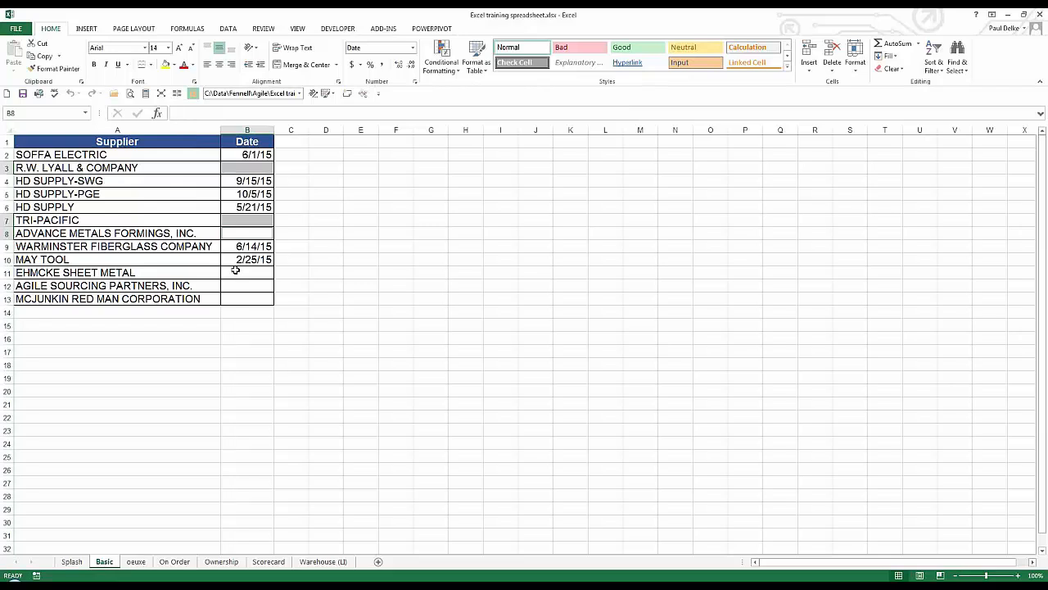
pyautogui.keyDown('ctrl'); pyautogui.click(235, 271); pyautogui.keyUp('ctrl')
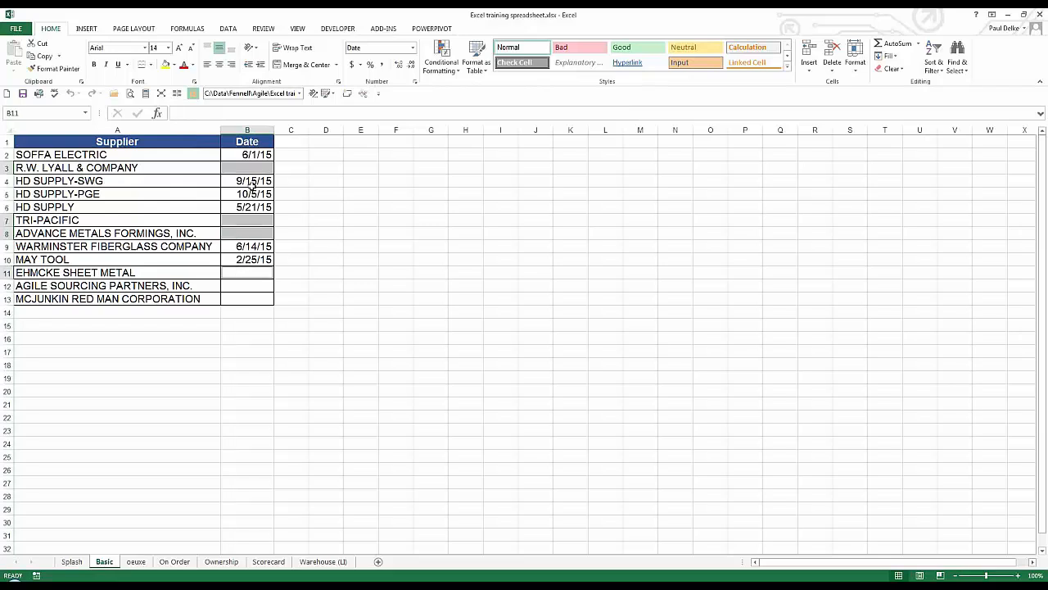
pyautogui.moveTo(354, 155); pyautogui.dragTo(390, 288)
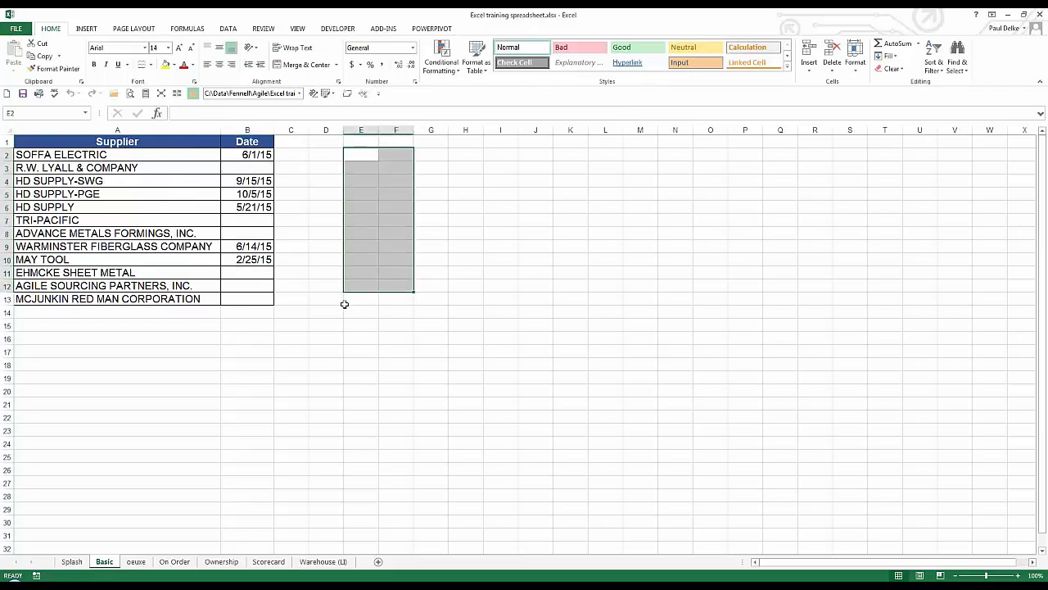
# Fill the blank Date cells B3, B7, B8, B11, B12 and B13 with 10/22/2015 in a single entry
pyautogui.click(261, 169)
pyautogui.keyDown('ctrl'); pyautogui.click(245, 221); pyautogui.keyUp('ctrl')
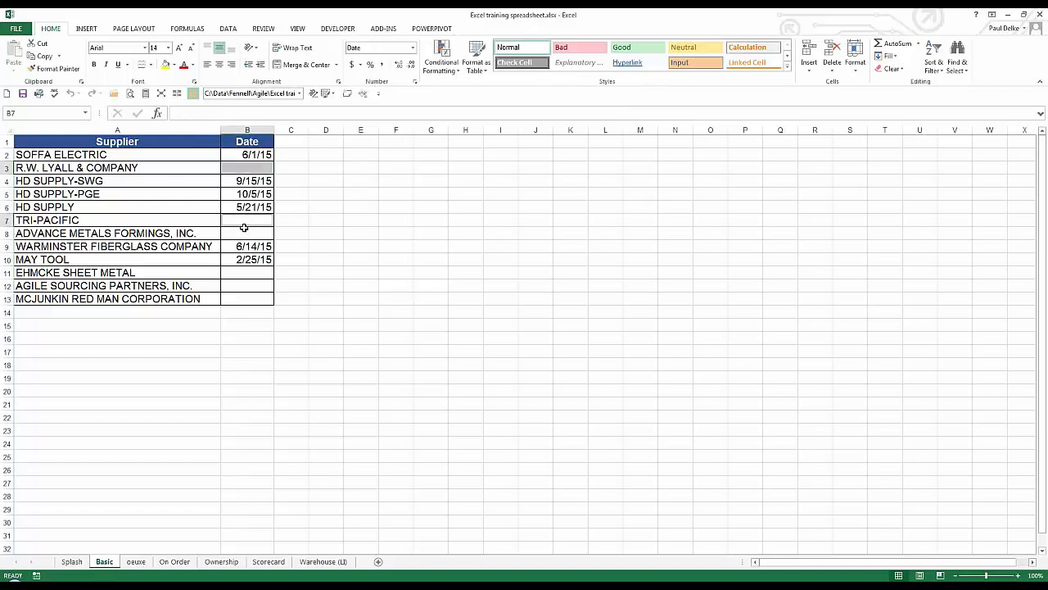
pyautogui.keyDown('ctrl'); pyautogui.click(245, 232); pyautogui.keyUp('ctrl')
pyautogui.keyDown('ctrl'); pyautogui.click(238, 270); pyautogui.keyUp('ctrl')
pyautogui.keyDown('ctrl'); pyautogui.click(243, 287); pyautogui.keyUp('ctrl')
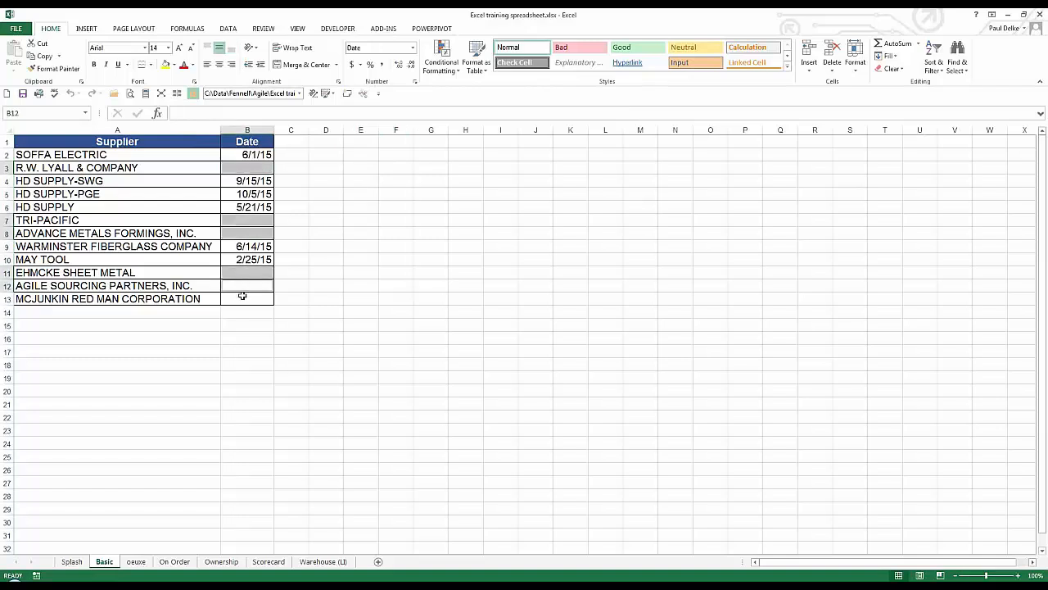
pyautogui.keyDown('ctrl'); pyautogui.click(242, 299); pyautogui.keyUp('ctrl')
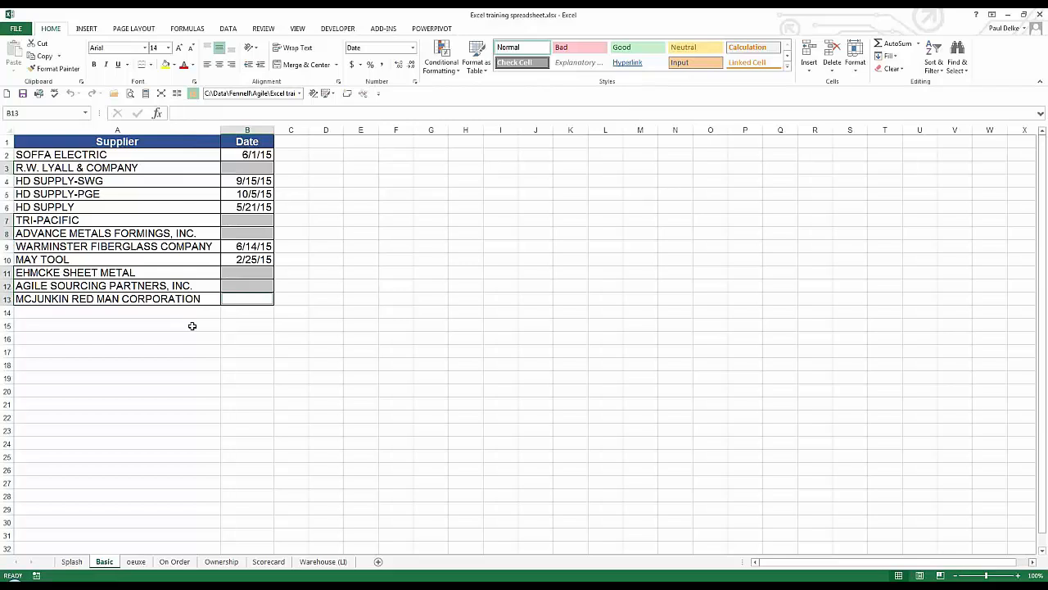
pyautogui.write('10/22/2015')
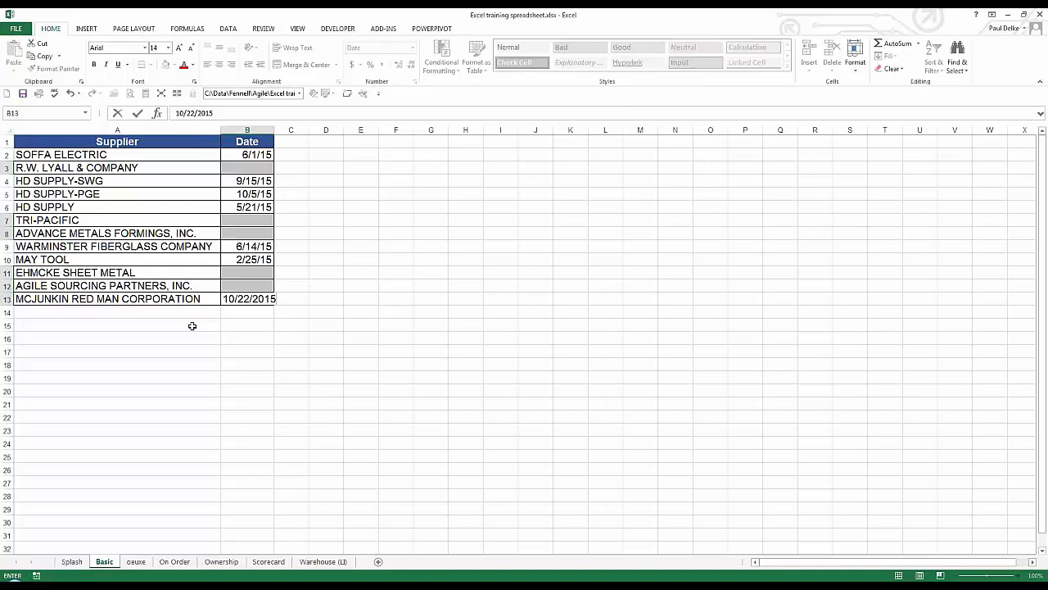
pyautogui.hotkey('ctrl', 'Return')
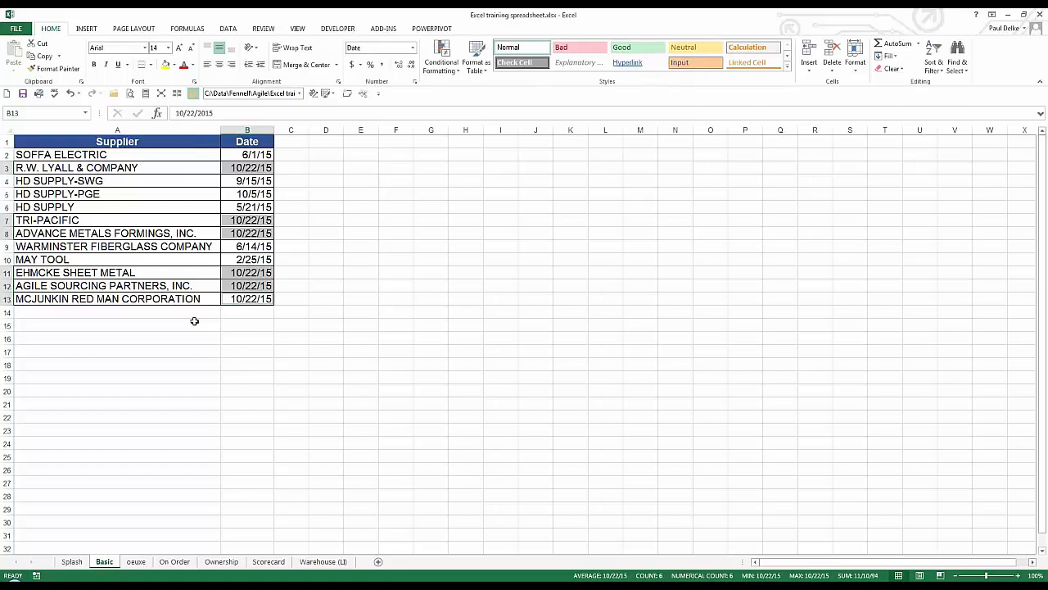
# Fill all cells of the range H7:H13 with 78 in a single entry
pyautogui.moveTo(455, 214); pyautogui.dragTo(470, 305)
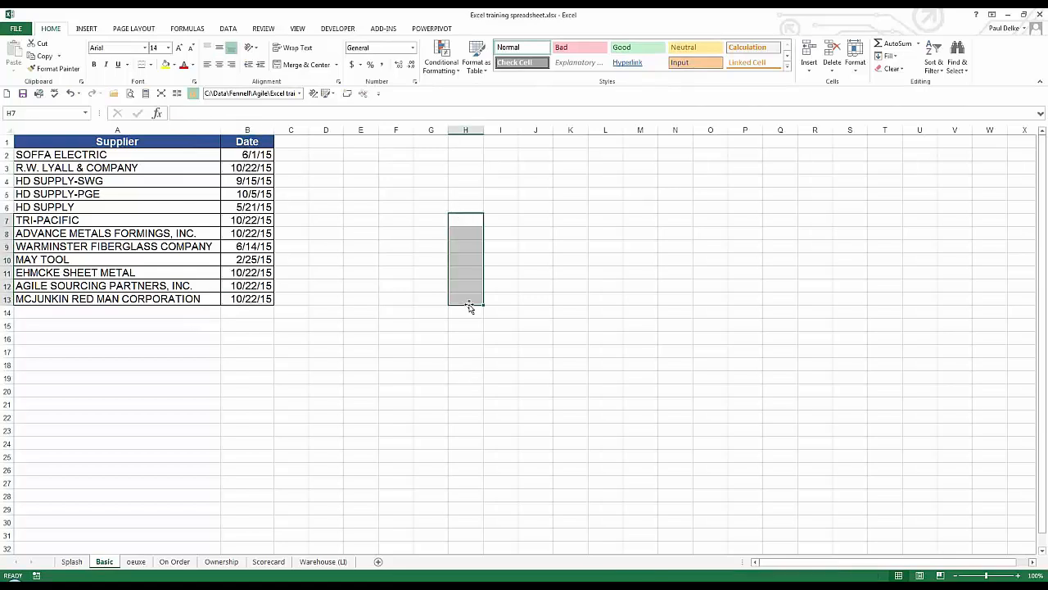
pyautogui.write('78')
pyautogui.hotkey('ctrl', 'Return')
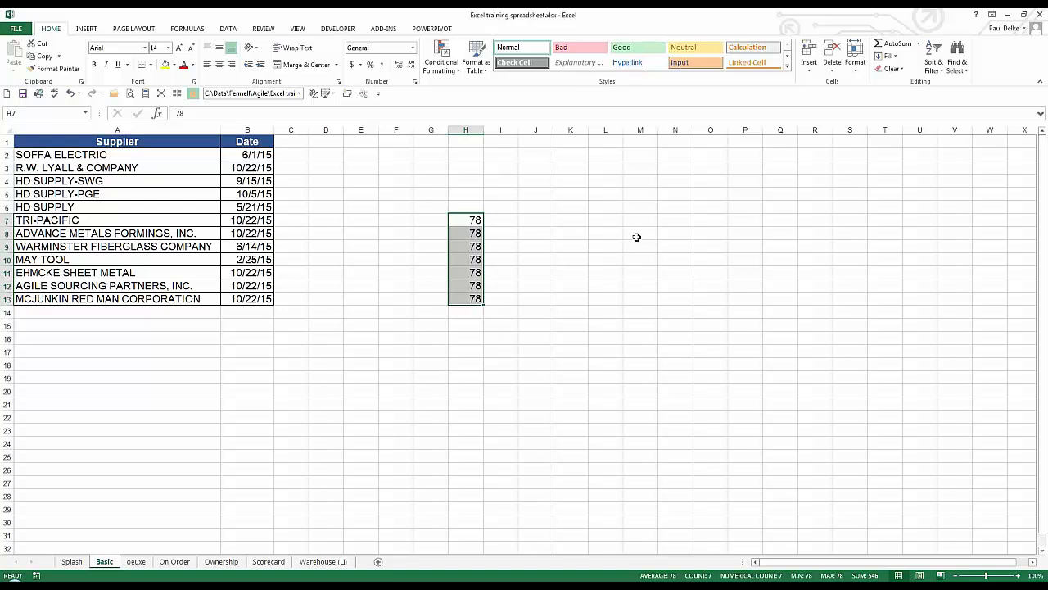
# Enter 654 simultaneously in the non-adjacent cells M8, L14, K7 and H2
pyautogui.click(637, 236)
pyautogui.click(605, 312)
pyautogui.click(570, 219)
pyautogui.click(465, 156)
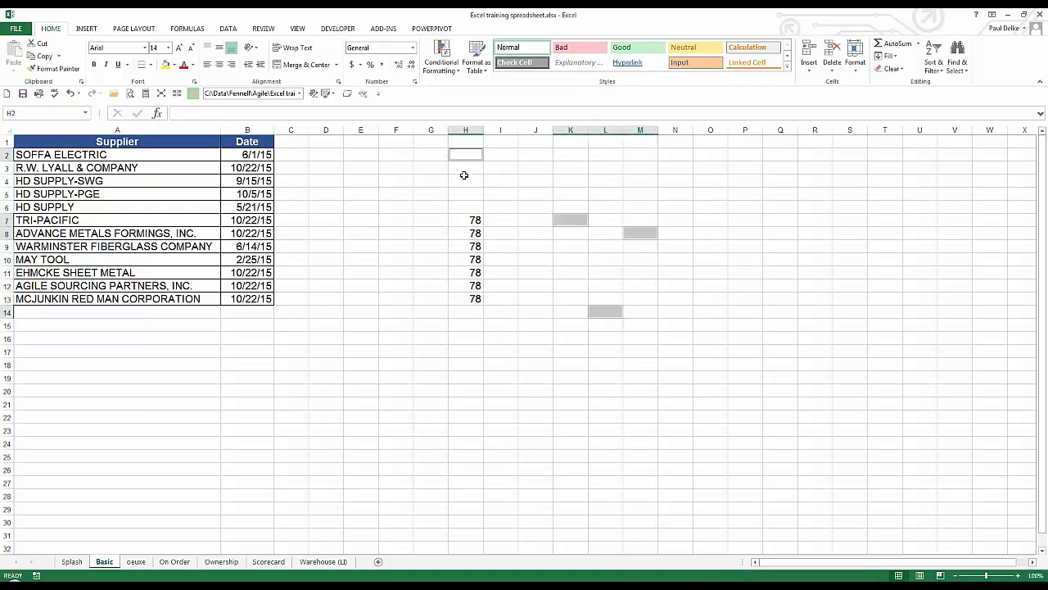
pyautogui.write('654')
pyautogui.hotkey('ctrl', 'Return')
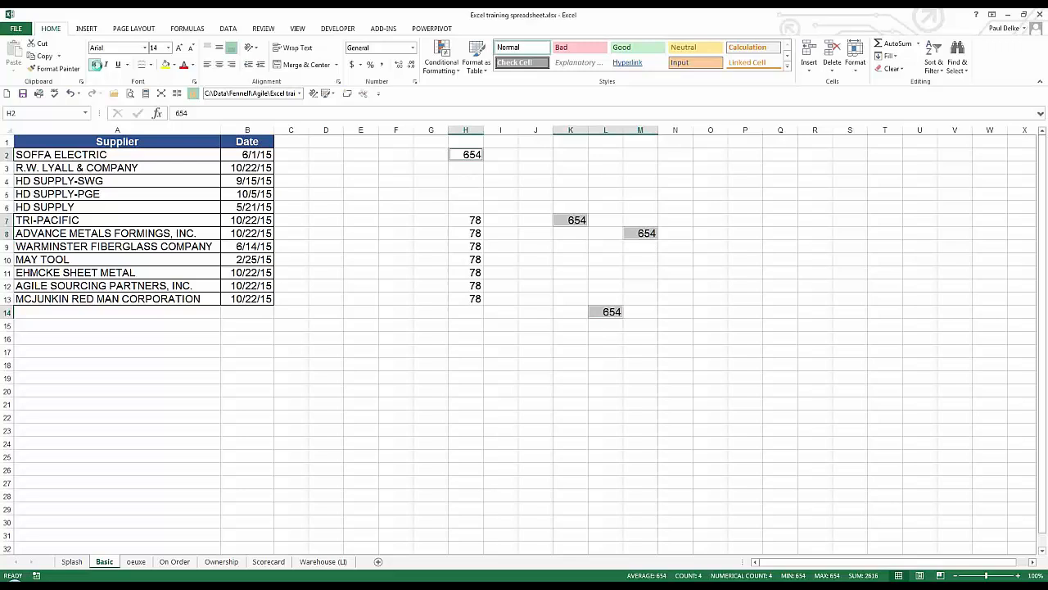
# Format the four 654 cells as bold and italic, and apply the Bad cell style to them
pyautogui.click(95, 64)
pyautogui.click(105, 65)
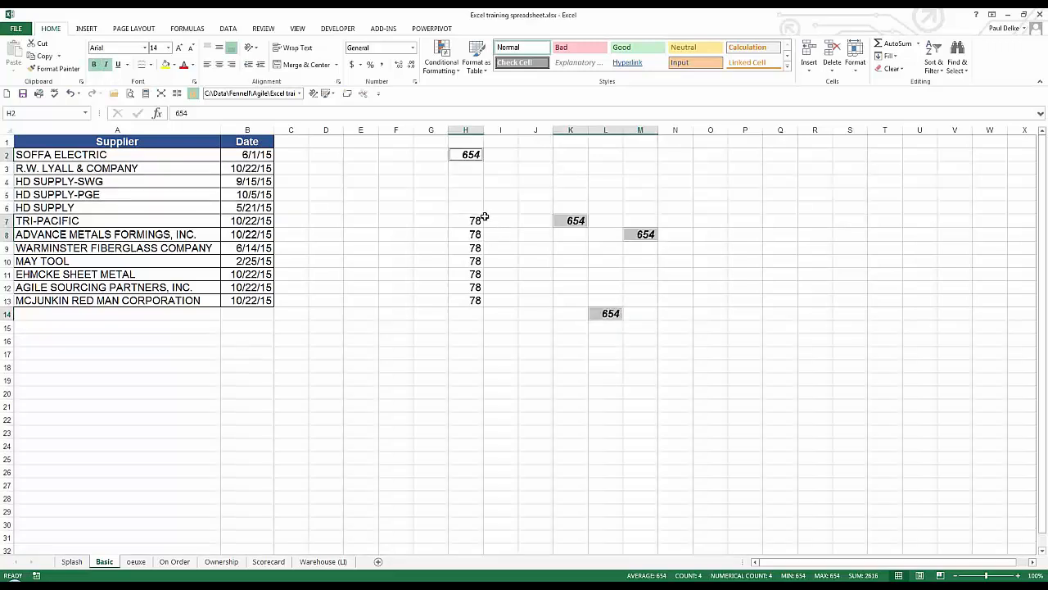
pyautogui.click(579, 49)
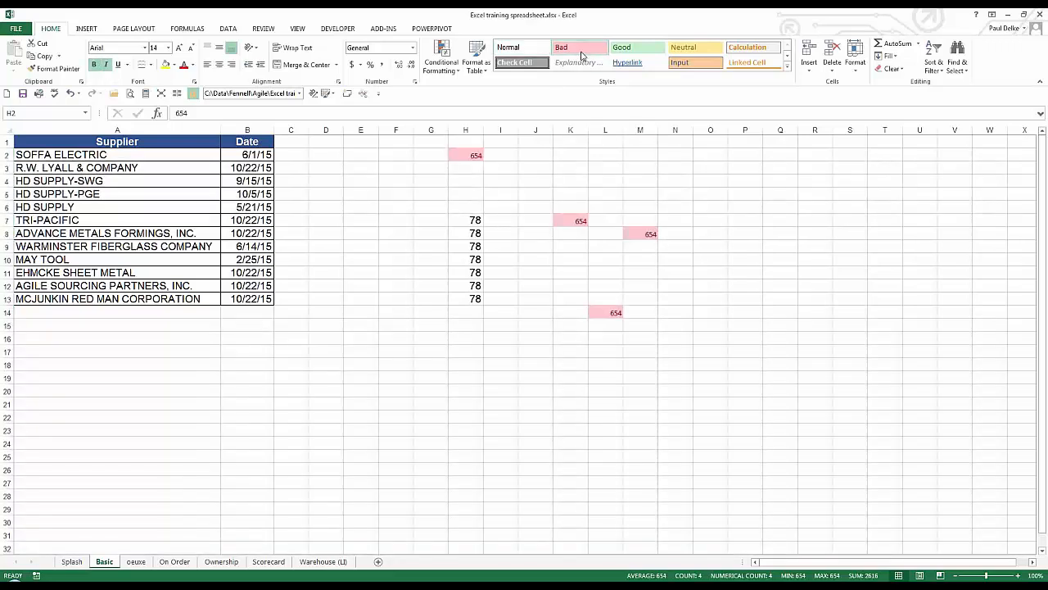
pyautogui.click(533, 230)
pyautogui.click(484, 196)
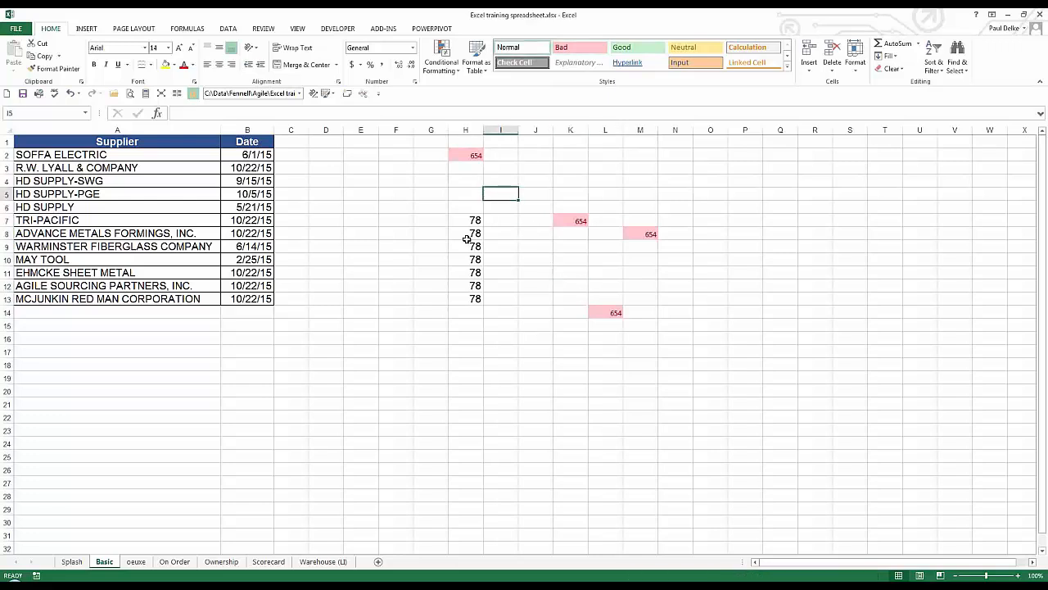
pyautogui.click(457, 154)
pyautogui.keyDown('ctrl'); pyautogui.click(565, 222); pyautogui.keyUp('ctrl')
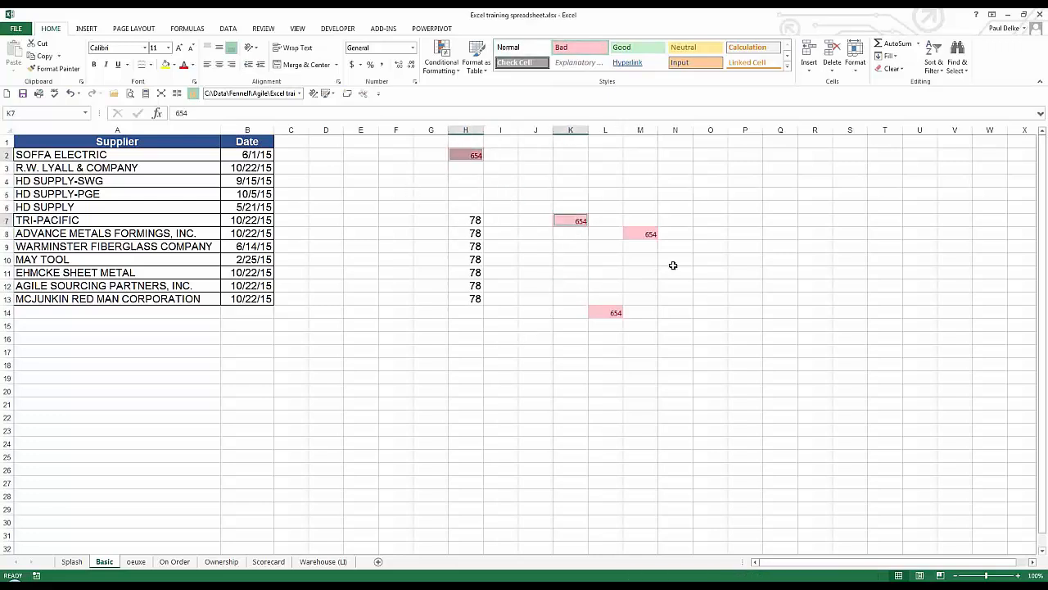
pyautogui.keyDown('ctrl'); pyautogui.click(609, 310); pyautogui.keyUp('ctrl')
pyautogui.click(422, 277)
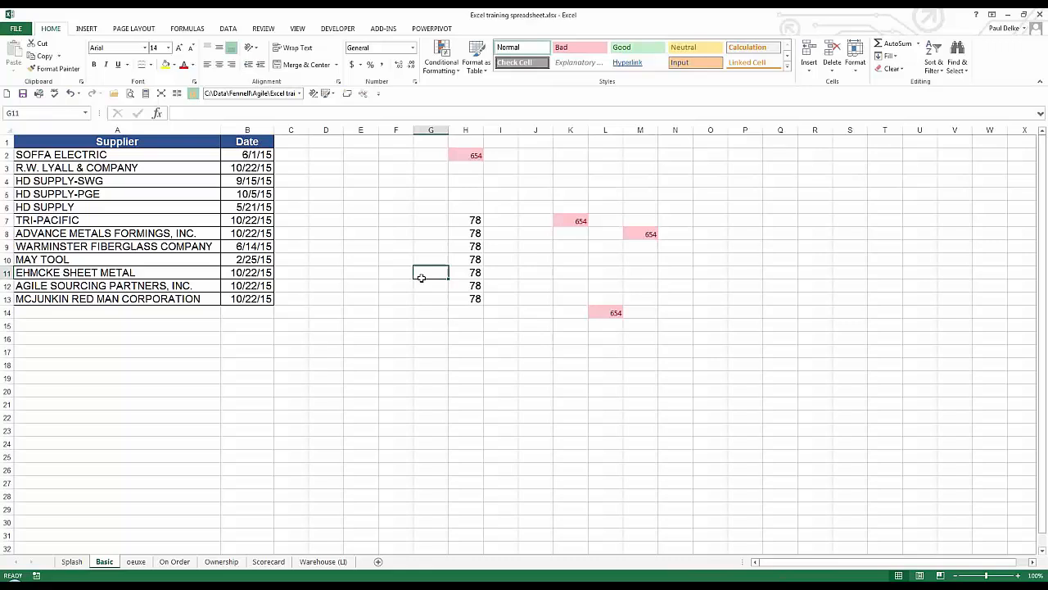
# Fill the two-column range E7:F12 with 44 in a single entry
pyautogui.keyDown('ctrl'); pyautogui.click(373, 221); pyautogui.keyUp('ctrl')
pyautogui.moveTo(374, 221); pyautogui.dragTo(379, 286)
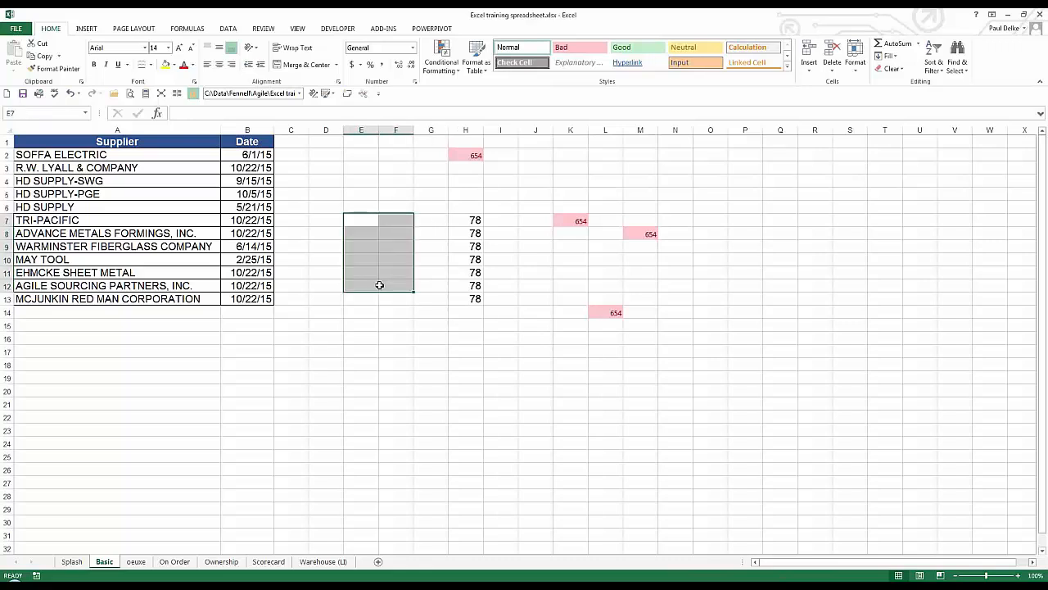
pyautogui.write('44')
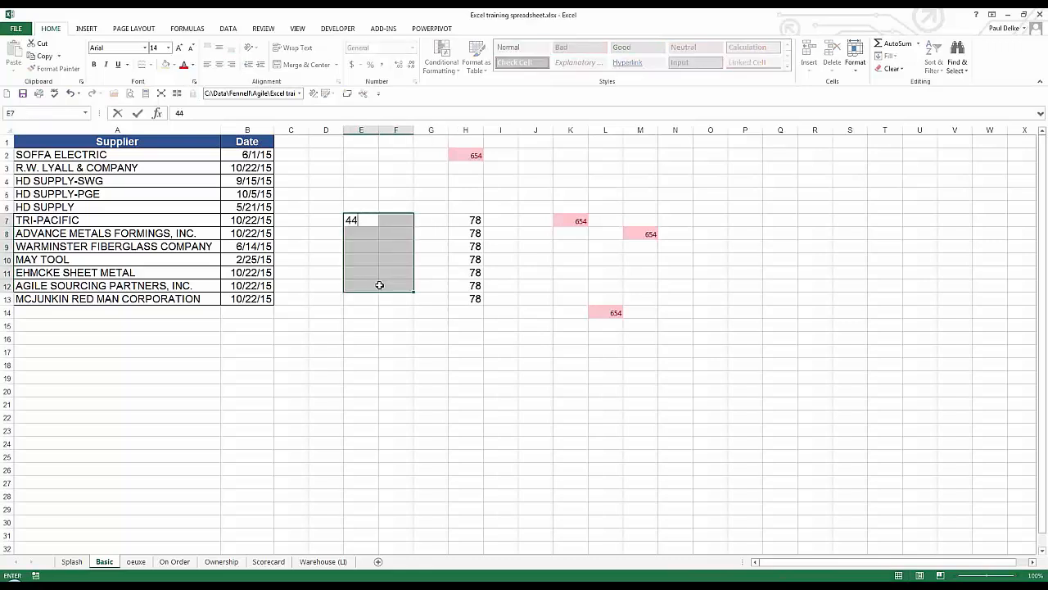
pyautogui.hotkey('ctrl', 'Return')
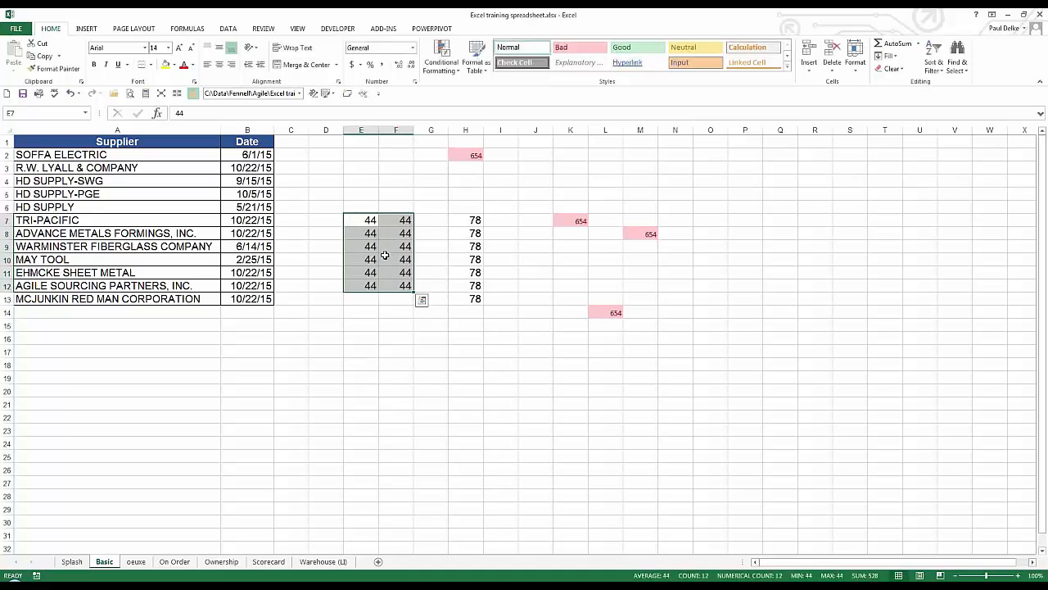
pyautogui.click(386, 245)
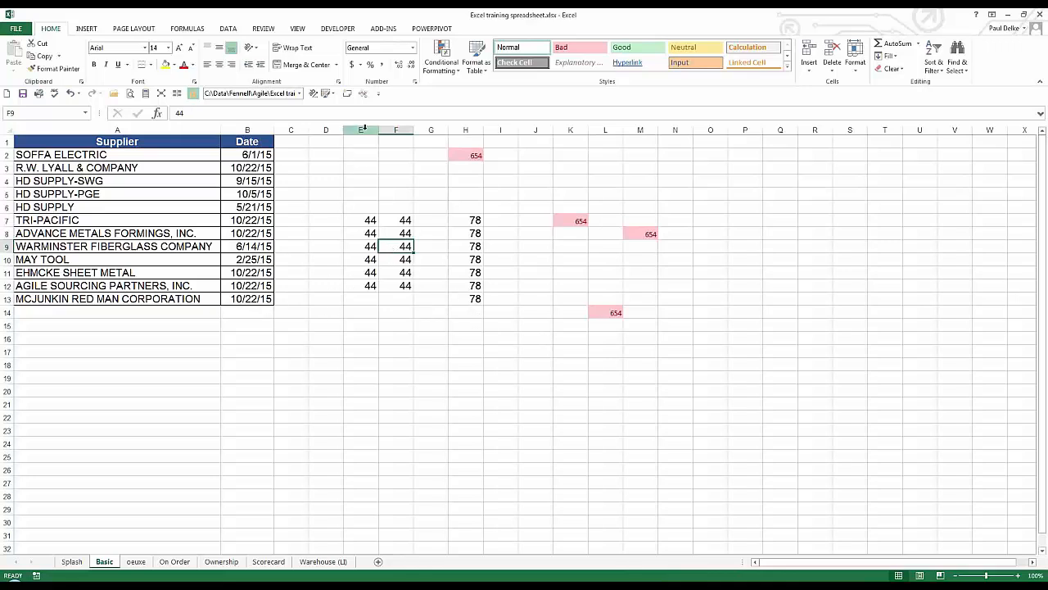
# Delete columns E through O to remove the sample numbers and their formatting
pyautogui.moveTo(363, 130); pyautogui.dragTo(711, 131)
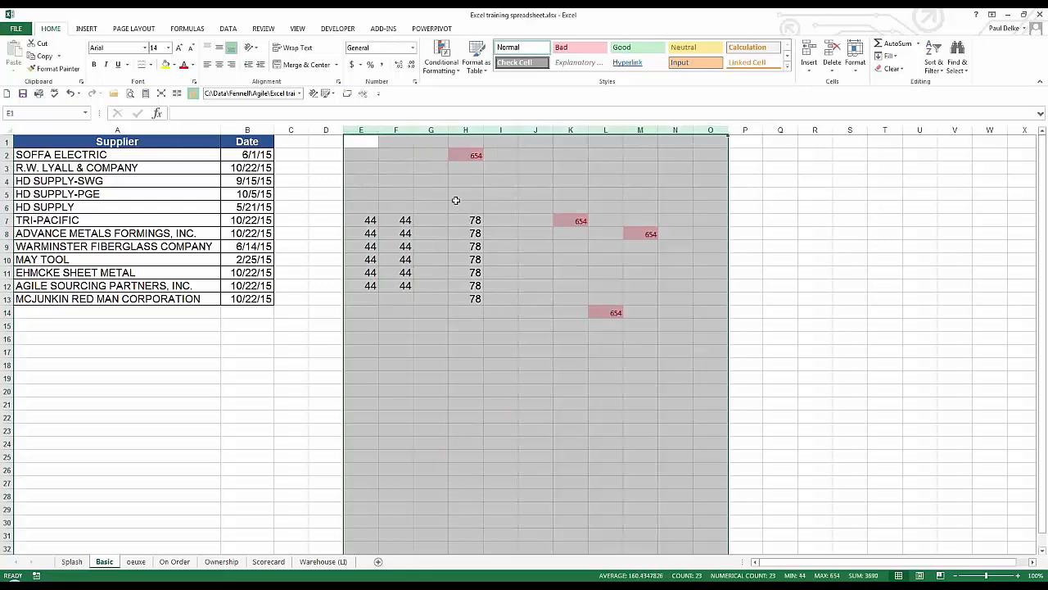
pyautogui.rightClick(456, 200)
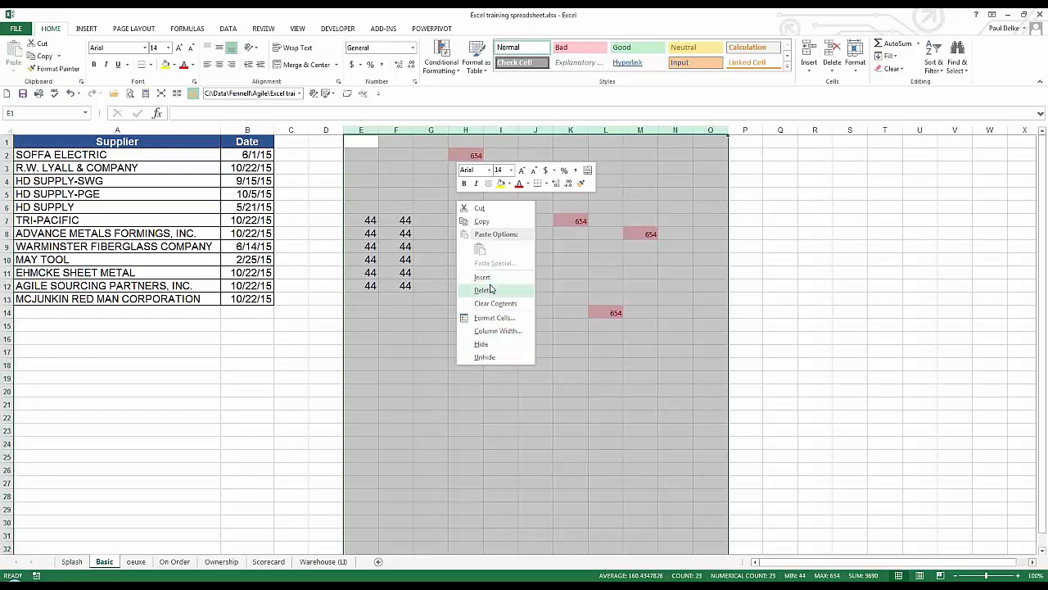
pyautogui.press('Escape')
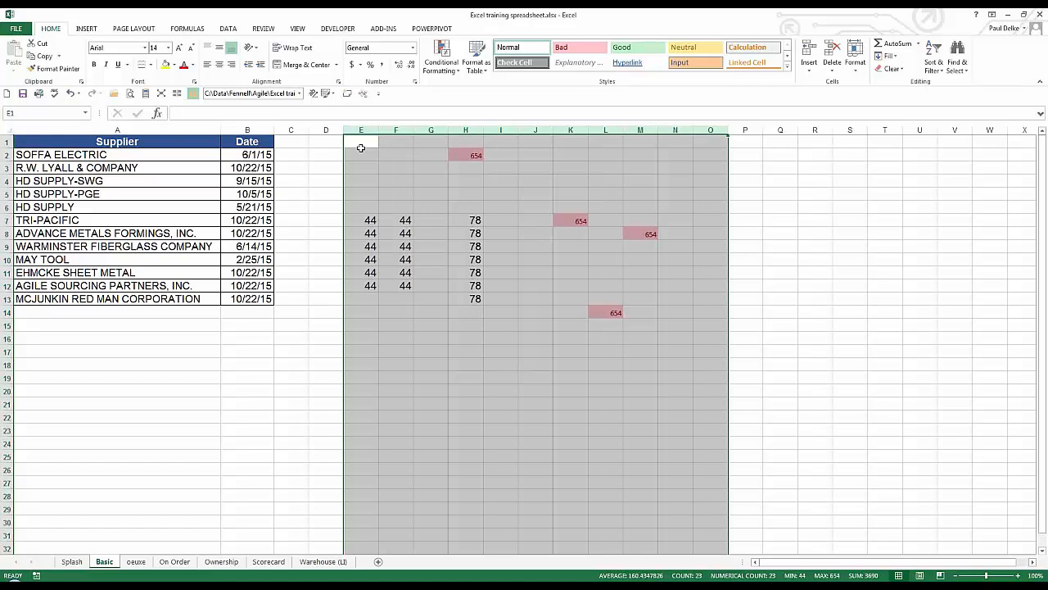
pyautogui.press('Delete')
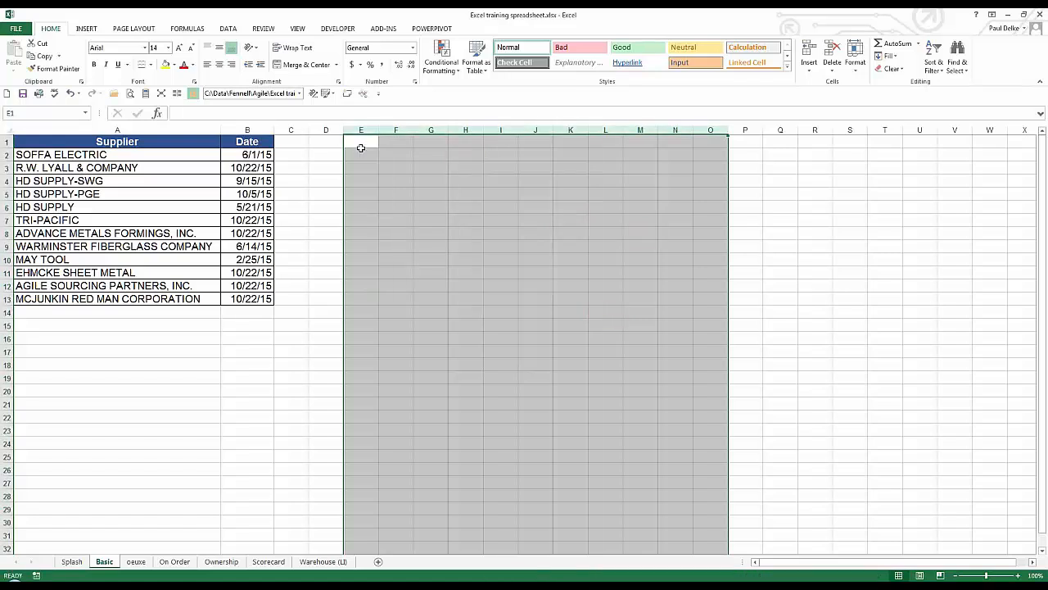
pyautogui.click(361, 148)
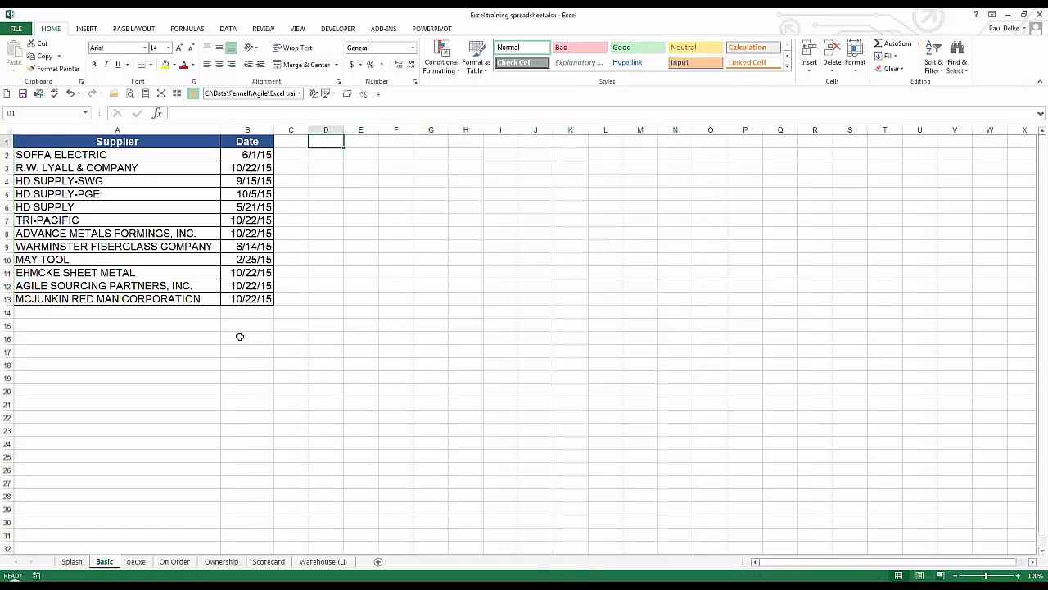
# Insert two blank rows above the HD SUPPLY row and delete both of them again
pyautogui.click(5, 206)
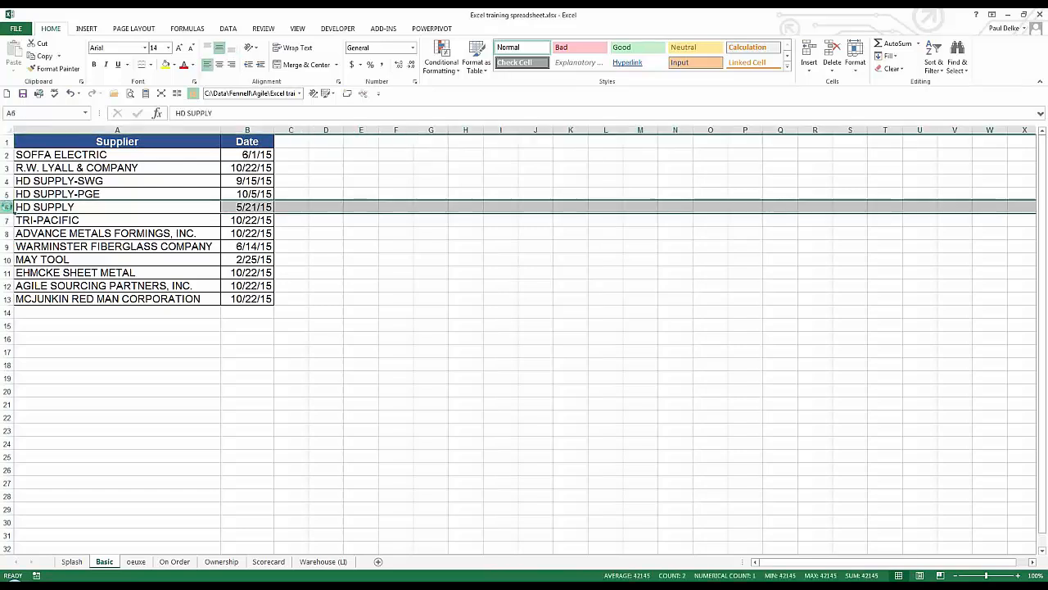
pyautogui.hotkey('ctrl', 'shift', '+')
pyautogui.hotkey('ctrl', 'shift', '+')
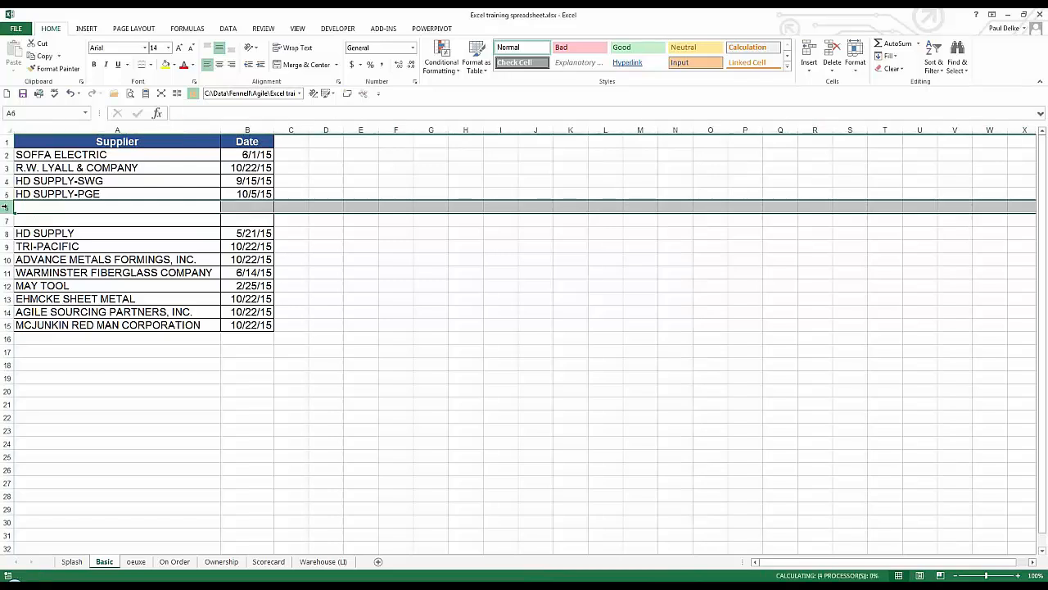
pyautogui.hotkey('ctrl', '-')
pyautogui.hotkey('ctrl', '-')
pyautogui.press('Up')
pyautogui.press('Down')
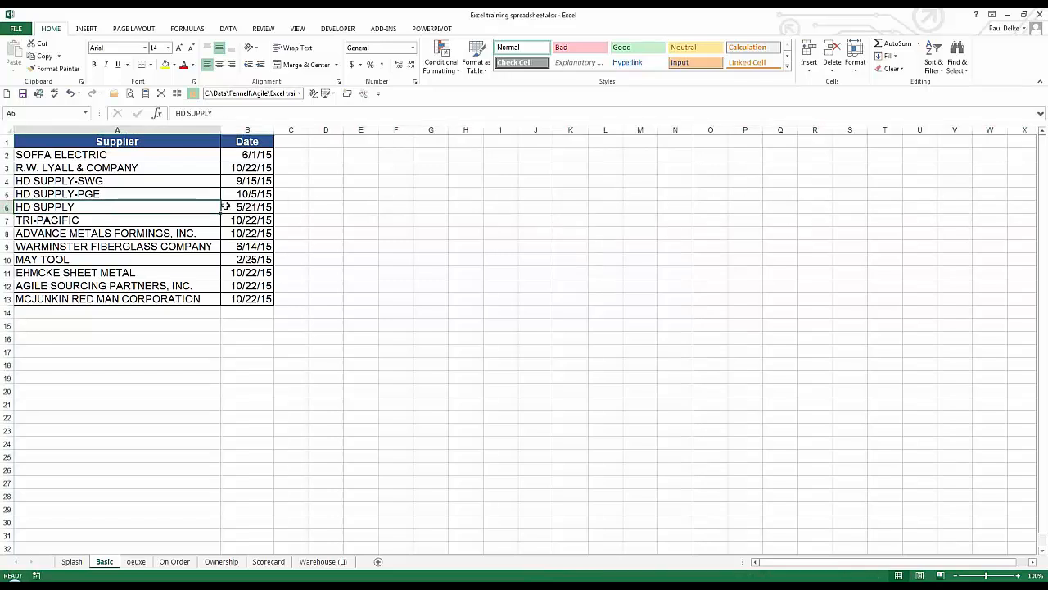
# Copy the formatting of the whole Date column onto column D with Format Painter
pyautogui.click(226, 205)
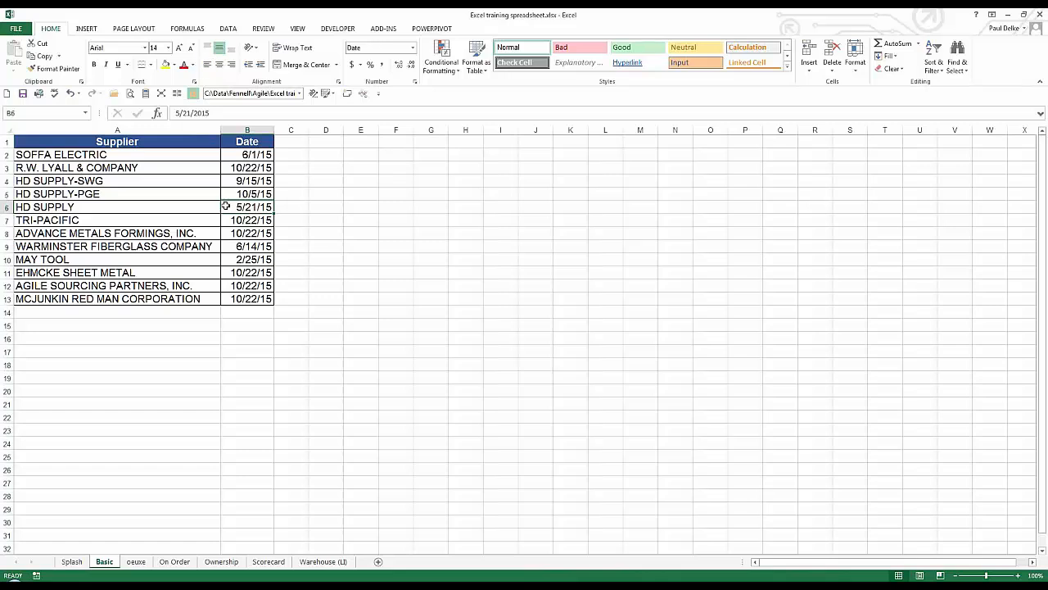
pyautogui.click(245, 127)
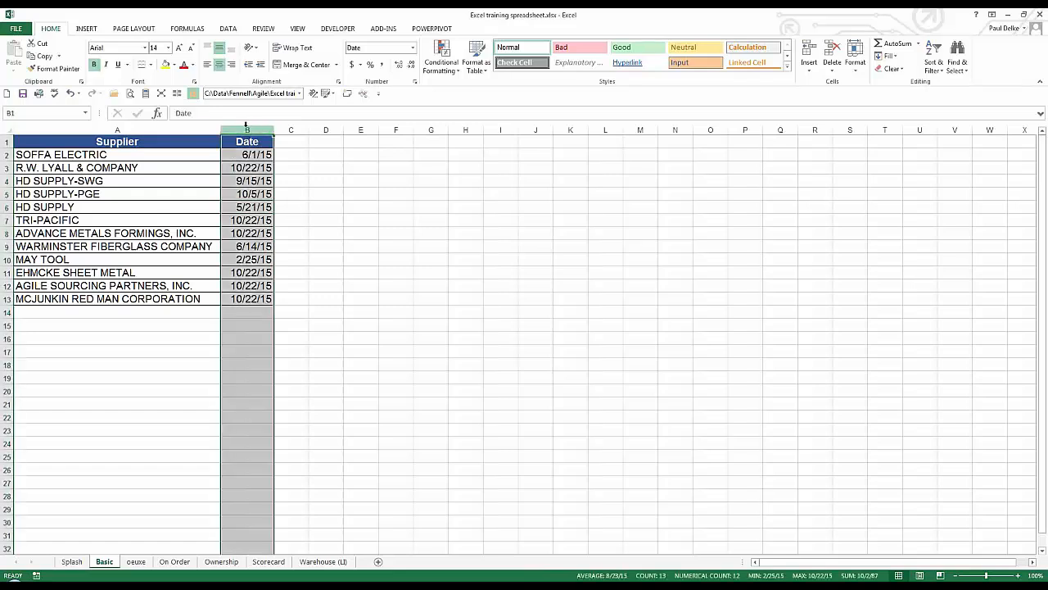
pyautogui.click(53, 70)
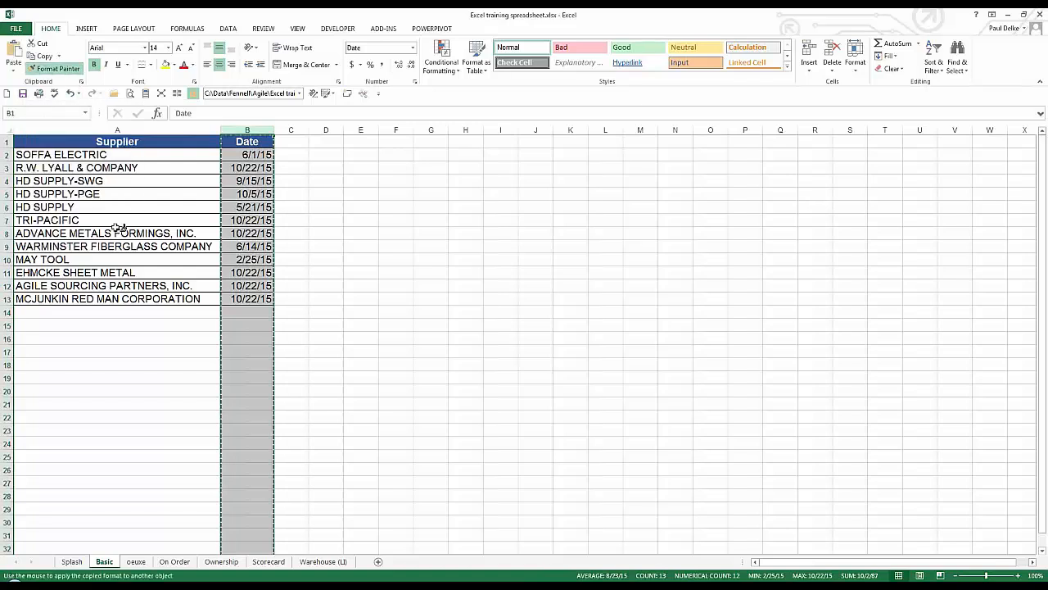
pyautogui.click(322, 130)
pyautogui.click(330, 217)
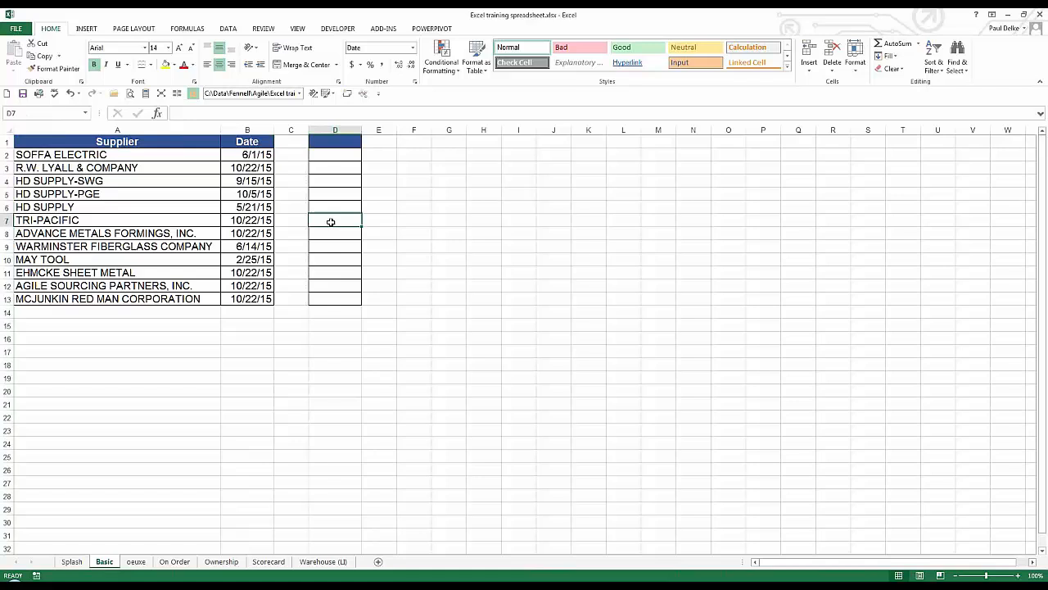
# Enter the date 1/1/15 in cell D4 of the newly formatted column
pyautogui.click(331, 177)
pyautogui.write('1')
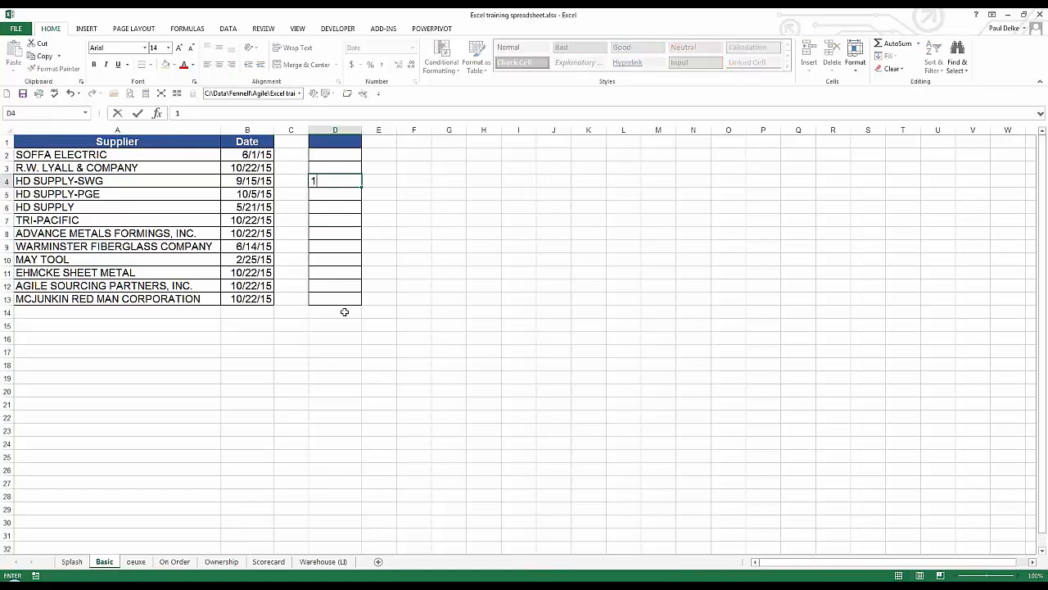
pyautogui.write('/1/15')
pyautogui.press('Return')
pyautogui.click(344, 182)
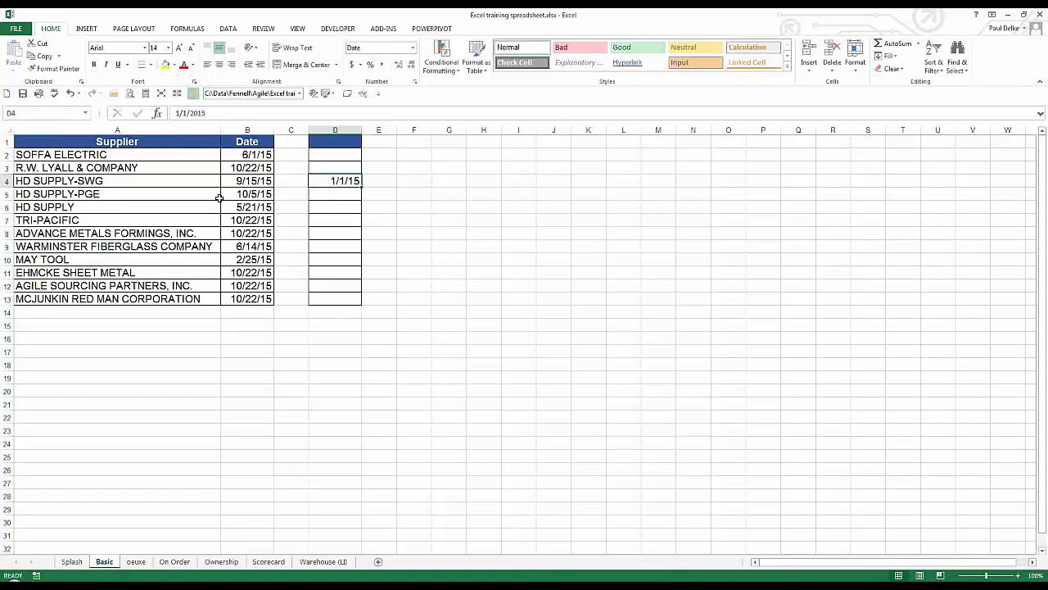
# Narrow column D so that it closely fits the date in D4
pyautogui.click(245, 129)
pyautogui.click(351, 129)
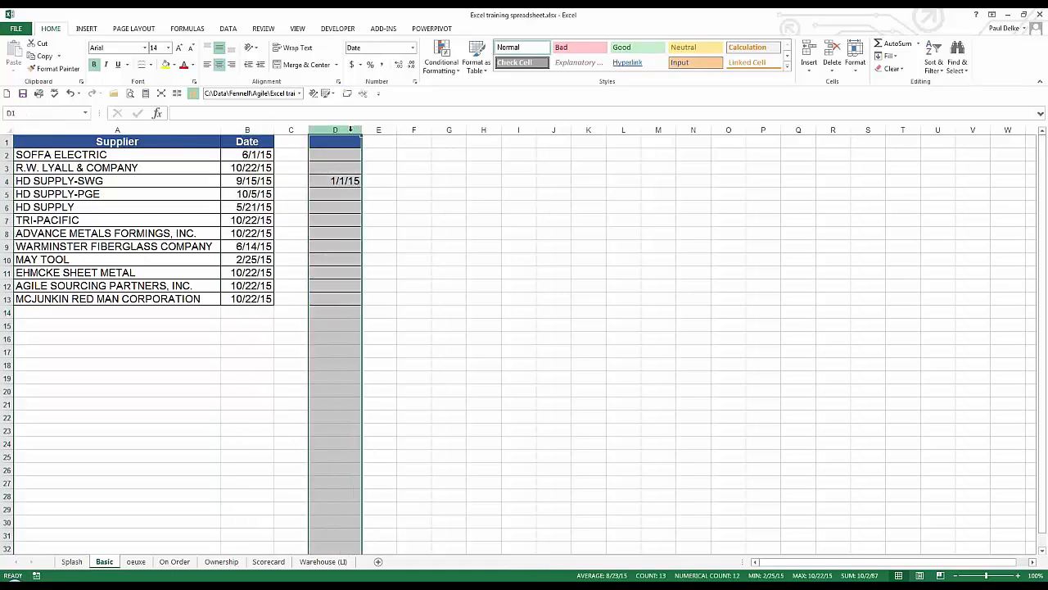
pyautogui.click(250, 129)
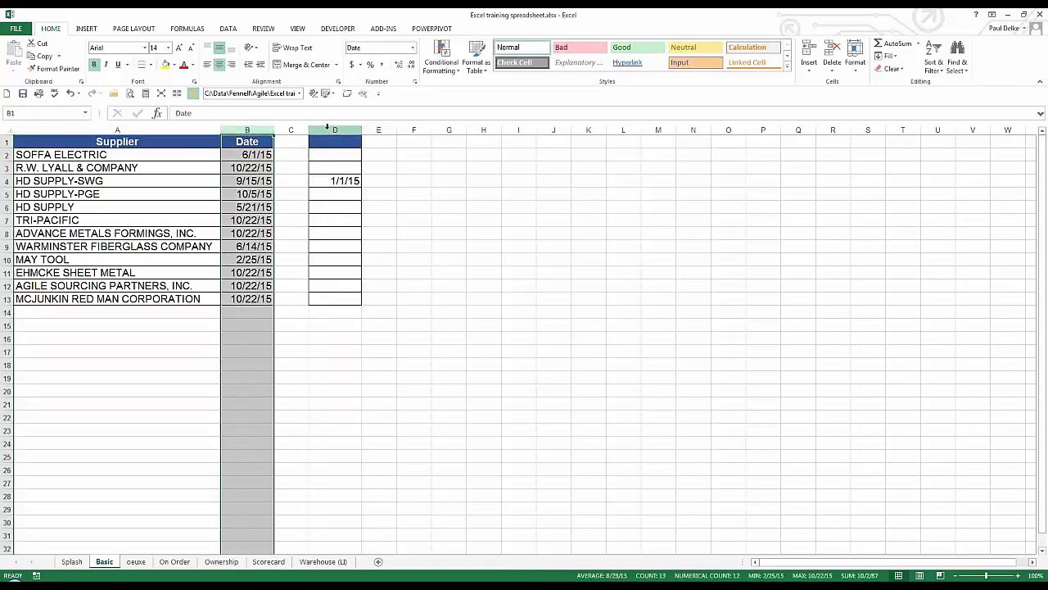
pyautogui.click(328, 128)
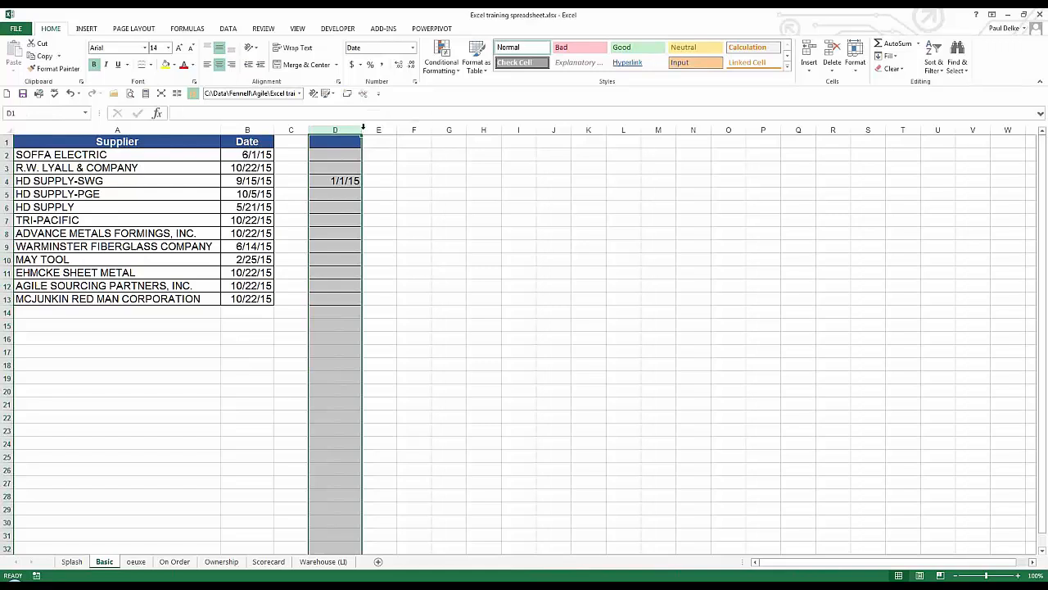
pyautogui.moveTo(363, 130); pyautogui.dragTo(344, 161)
pyautogui.moveTo(344, 125); pyautogui.dragTo(347, 125)
pyautogui.click(262, 178)
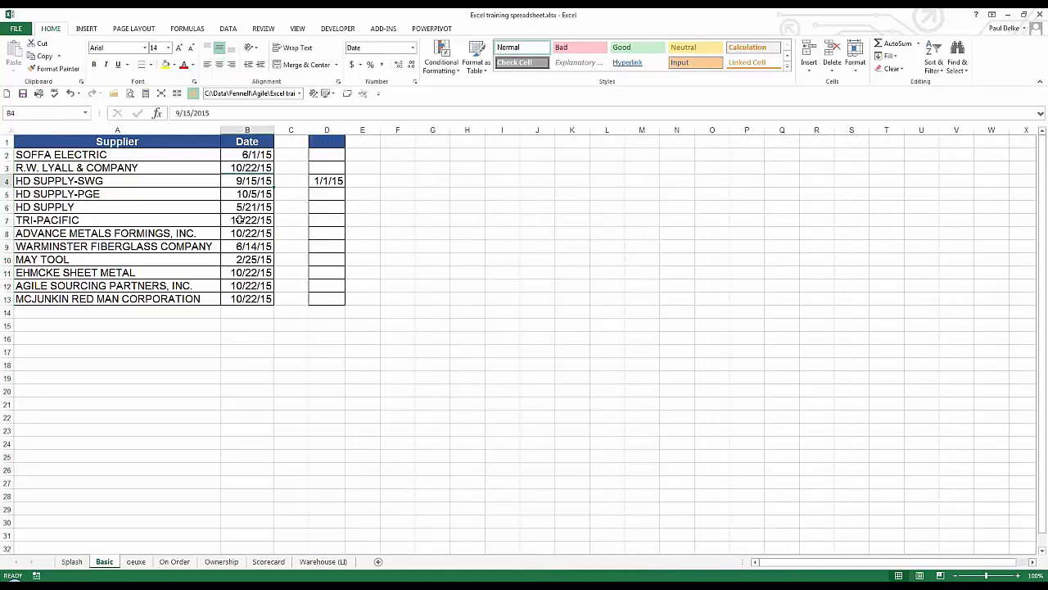
pyautogui.click(239, 129)
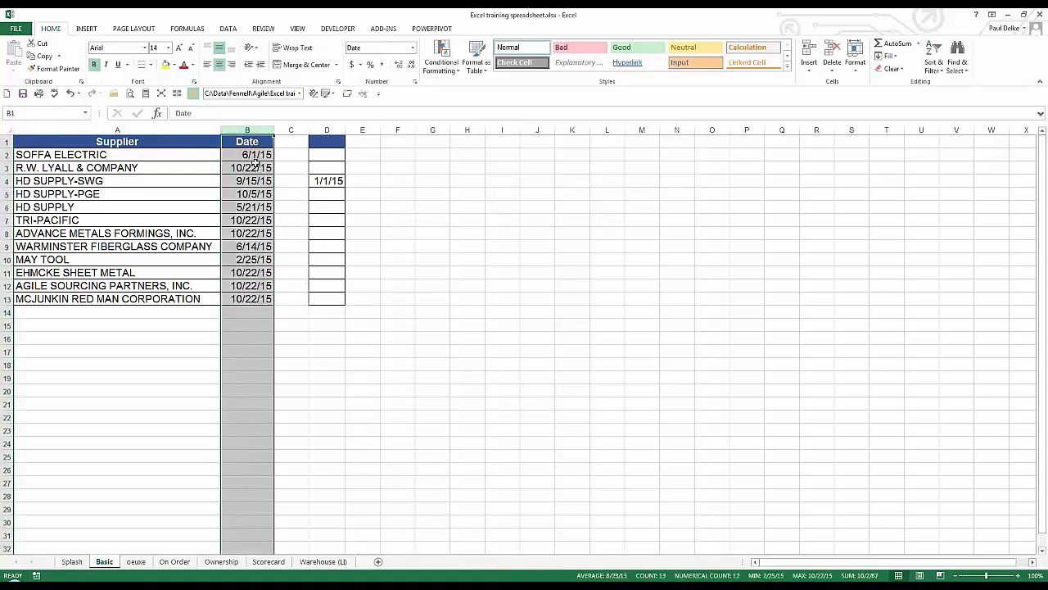
pyautogui.hotkey('ctrl', 'c')
pyautogui.click(407, 129)
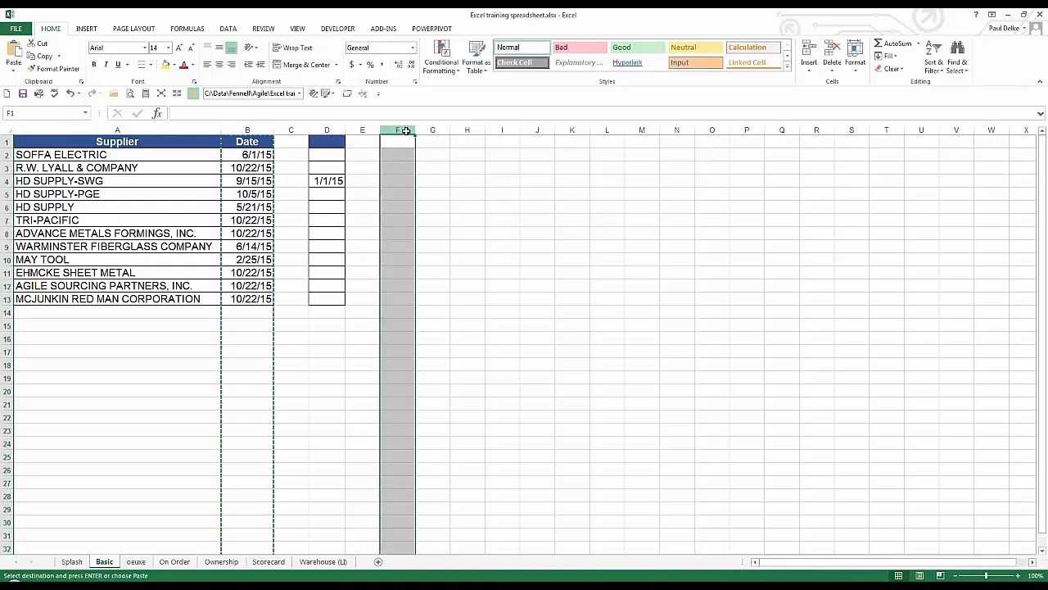
pyautogui.keyDown('ctrl'); pyautogui.click(509, 129); pyautogui.keyUp('ctrl')
pyautogui.keyDown('ctrl'); pyautogui.click(608, 131); pyautogui.keyUp('ctrl')
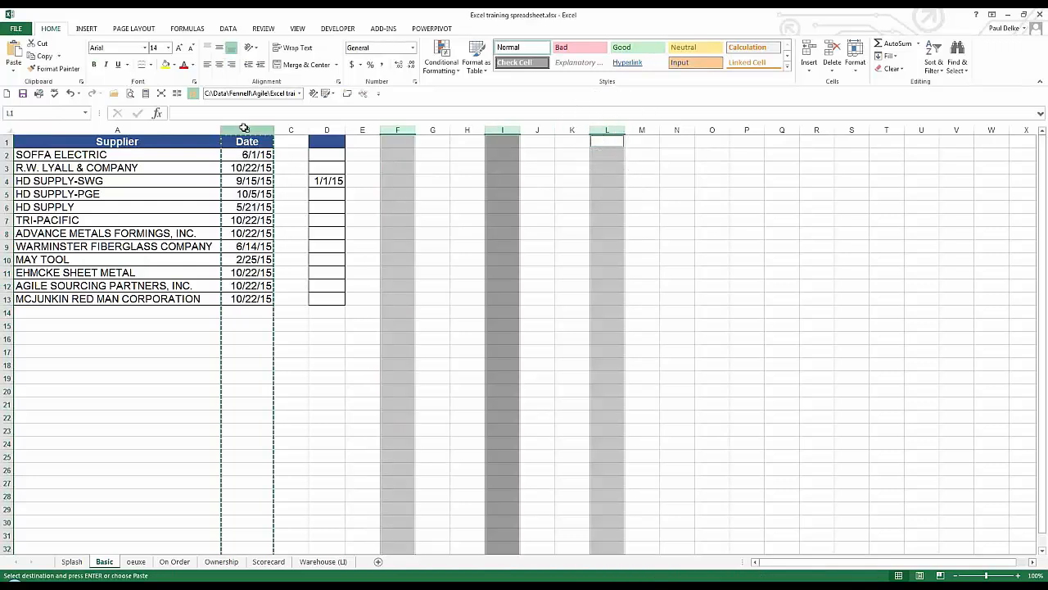
# Copy the Date column's formatting onto column G with Format Painter and add columns I and L to the selection
pyautogui.click(235, 131)
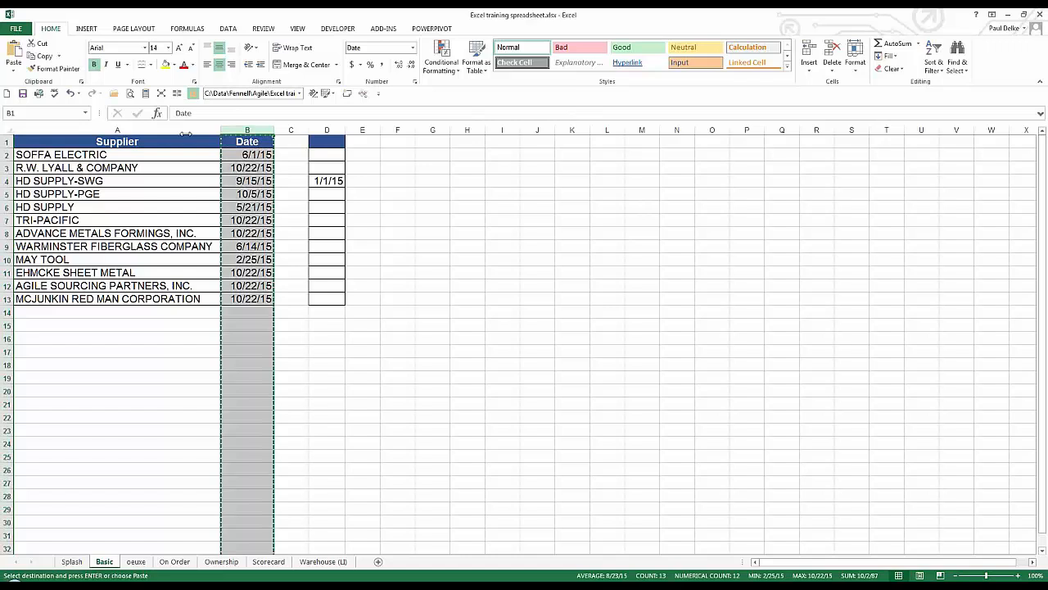
pyautogui.click(51, 68)
pyautogui.click(441, 131)
pyautogui.click(520, 131)
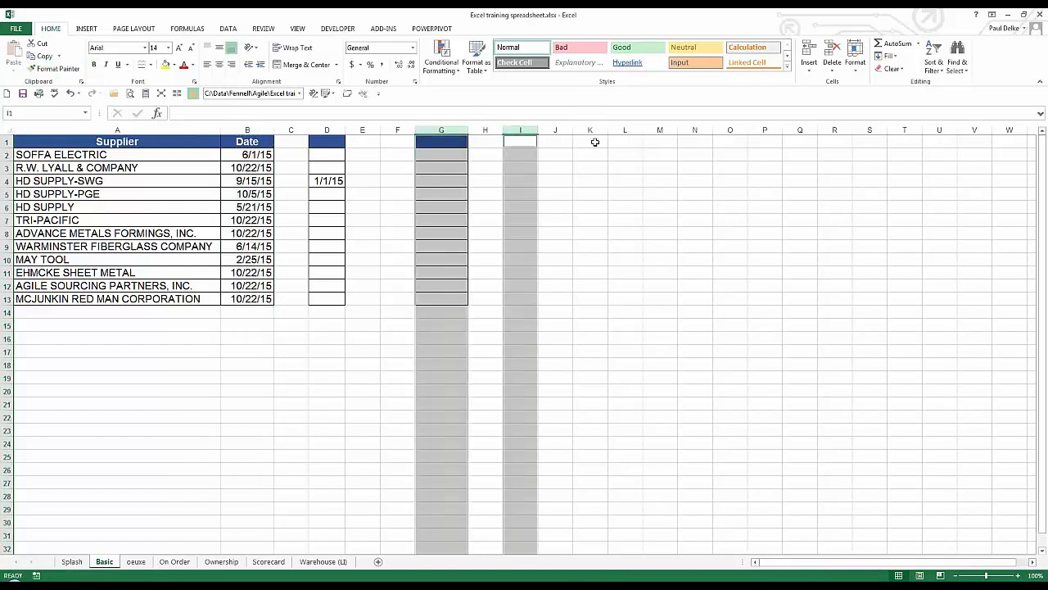
pyautogui.keyDown('ctrl'); pyautogui.click(622, 129); pyautogui.keyUp('ctrl')
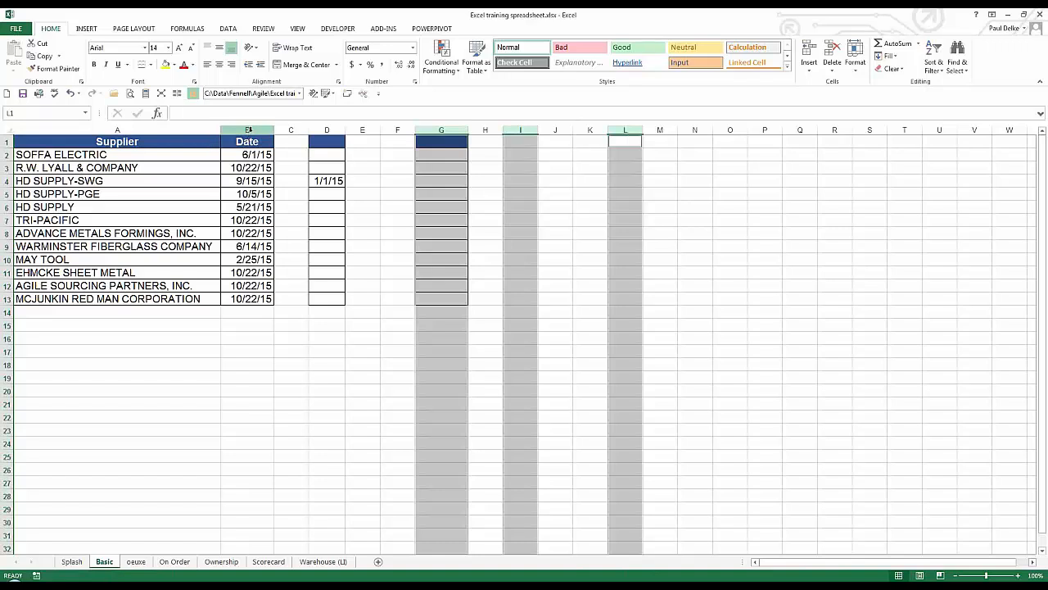
# Copy column G's formatting onto column I with Format Painter and clear the column selection
pyautogui.click(447, 131)
pyautogui.click(56, 68)
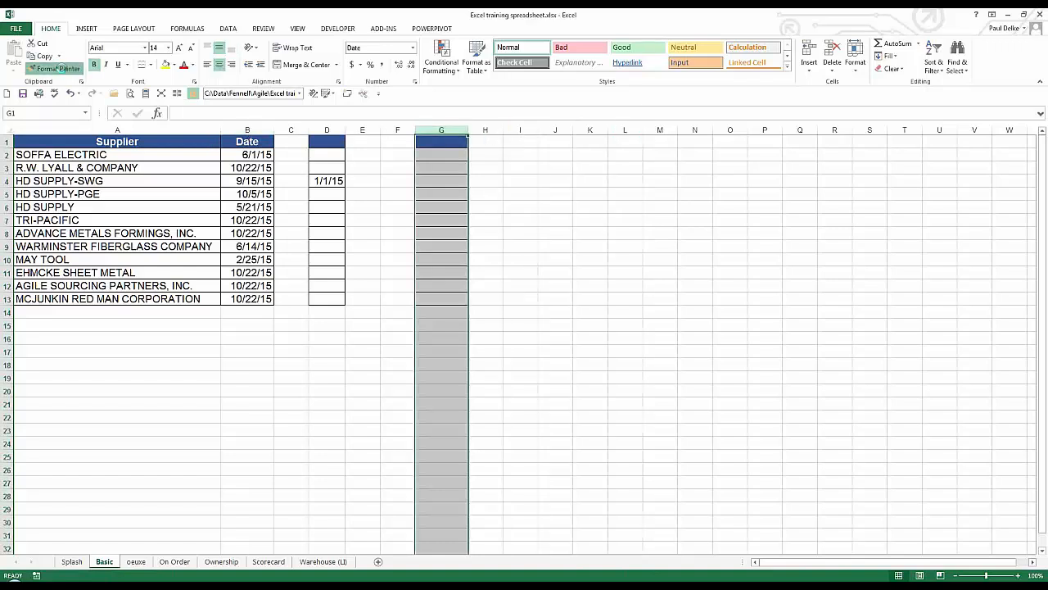
pyautogui.click(529, 130)
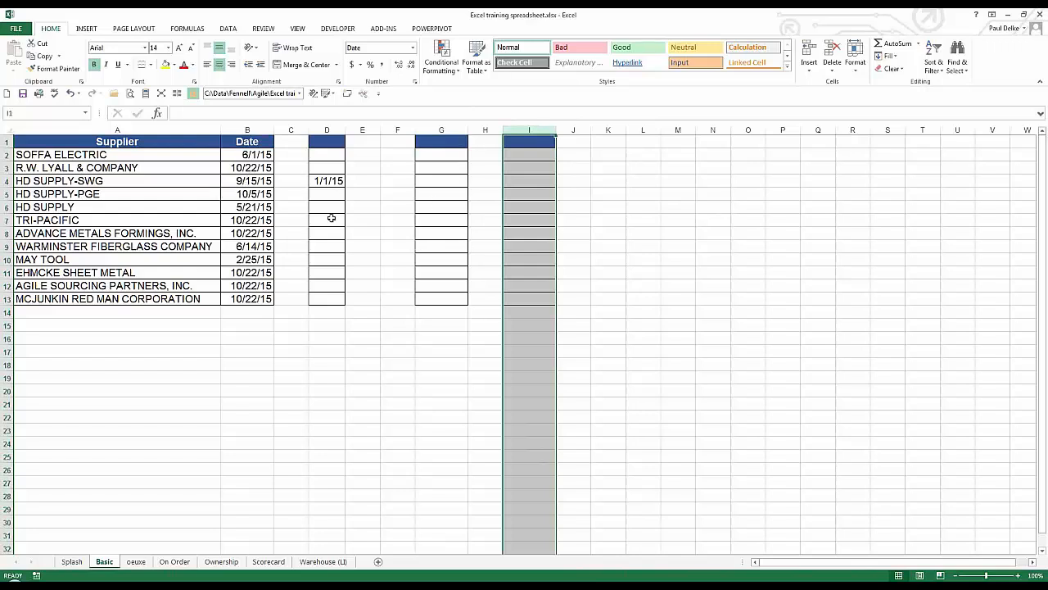
pyautogui.click(292, 197)
pyautogui.click(258, 220)
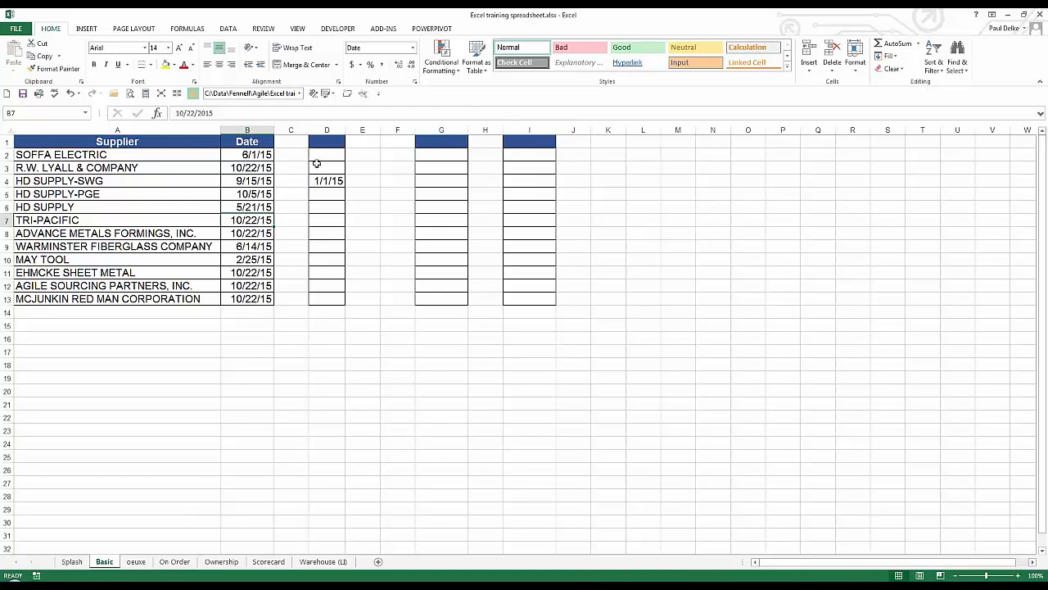
# Delete columns D through I to remove the copied formatting and the sample date
pyautogui.click(326, 128)
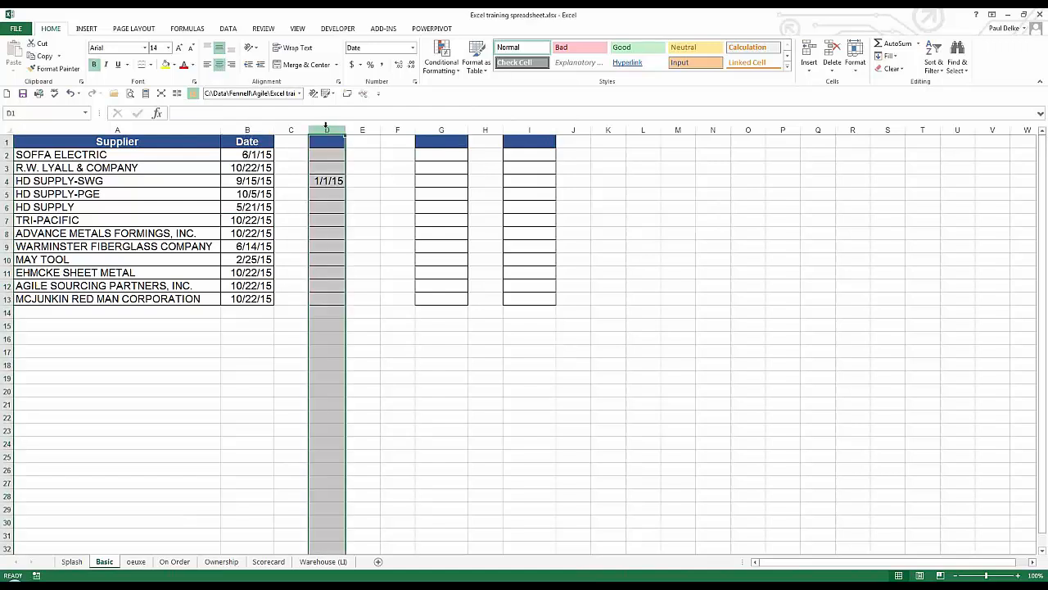
pyautogui.keyDown('shift'); pyautogui.click(547, 128); pyautogui.keyUp('shift')
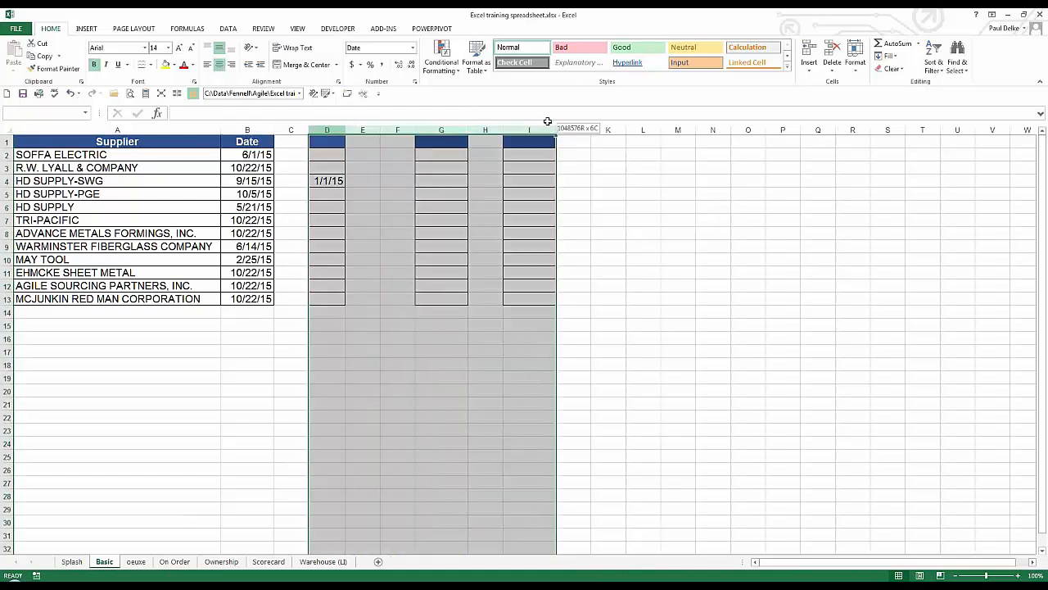
pyautogui.rightClick(509, 189)
pyautogui.click(535, 275)
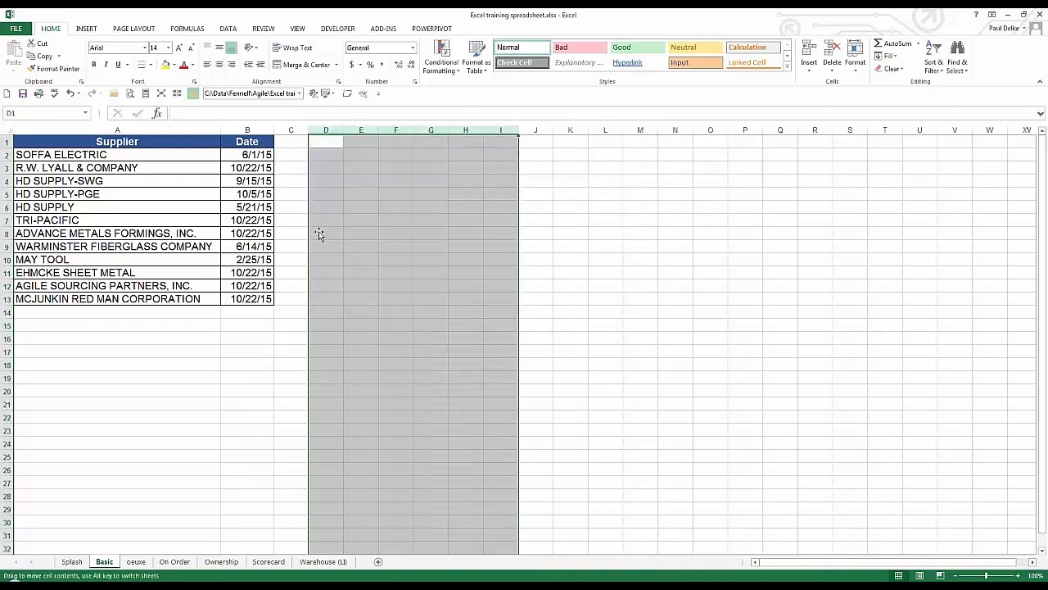
pyautogui.click(276, 181)
pyautogui.click(249, 180)
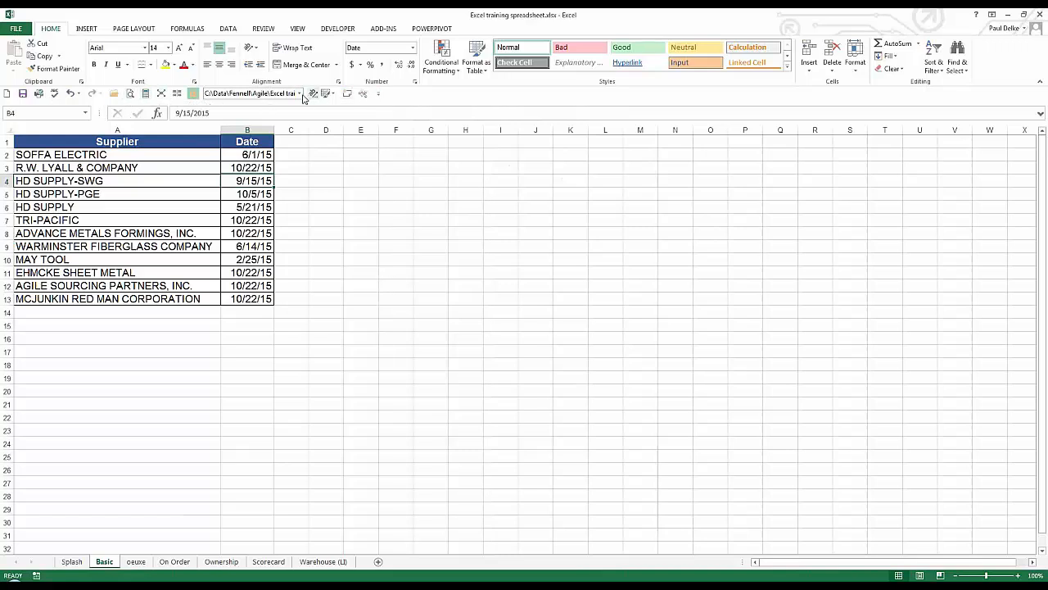
# Move the Quick Access Toolbar above the ribbon and back below it
pyautogui.click(378, 94)
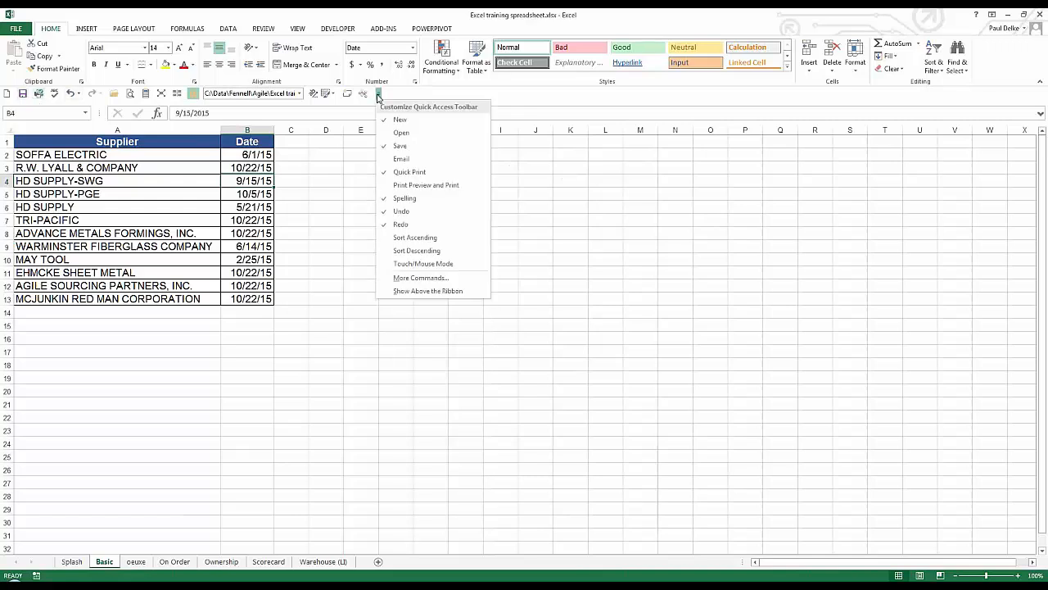
pyautogui.click(405, 292)
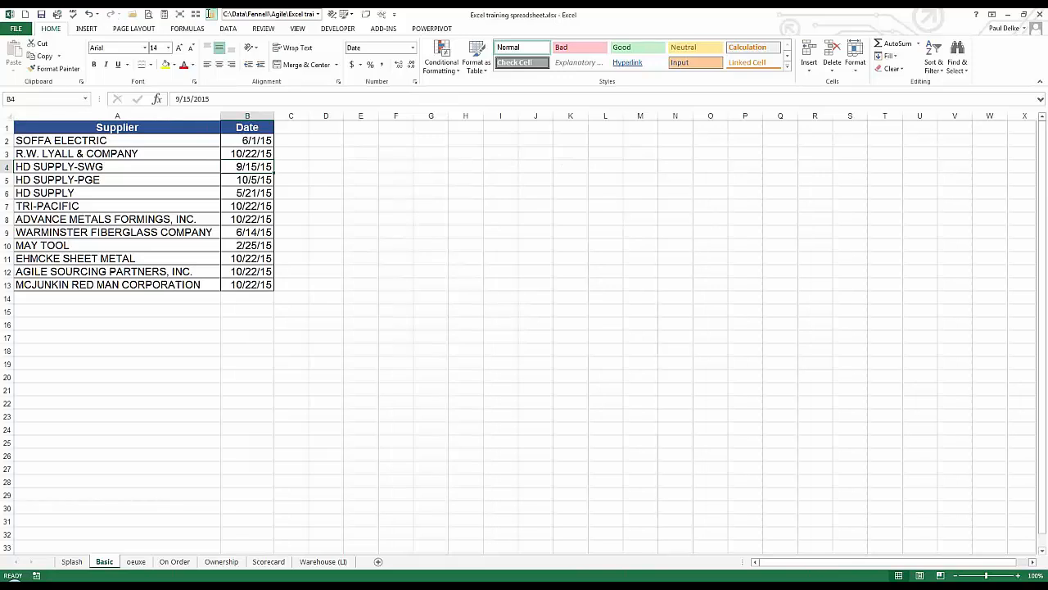
pyautogui.click(394, 15)
pyautogui.click(424, 213)
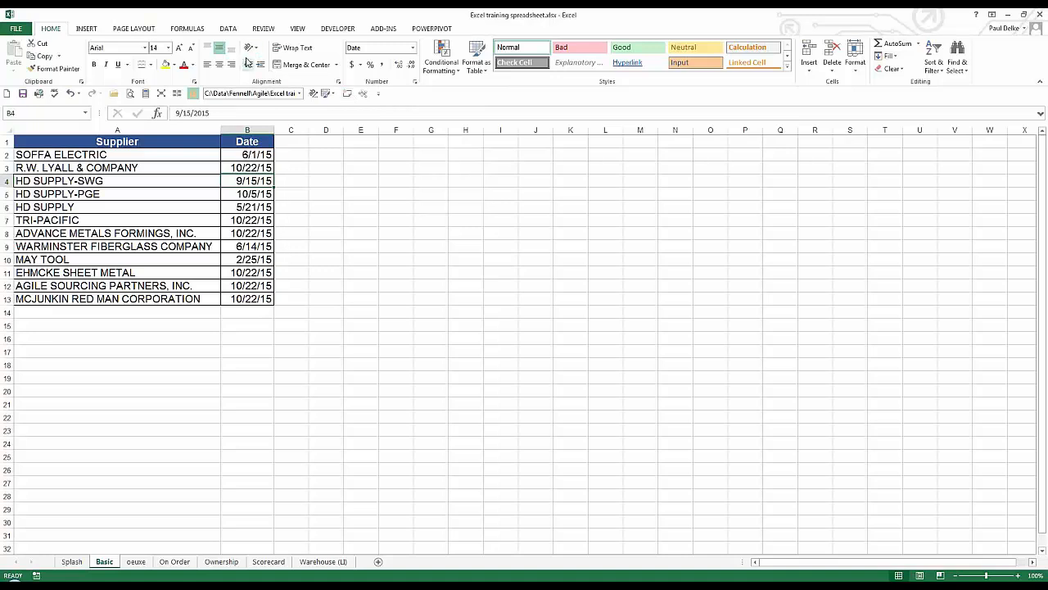
# Preview the Basic sheet's printout and return to the worksheet
pyautogui.click(130, 95)
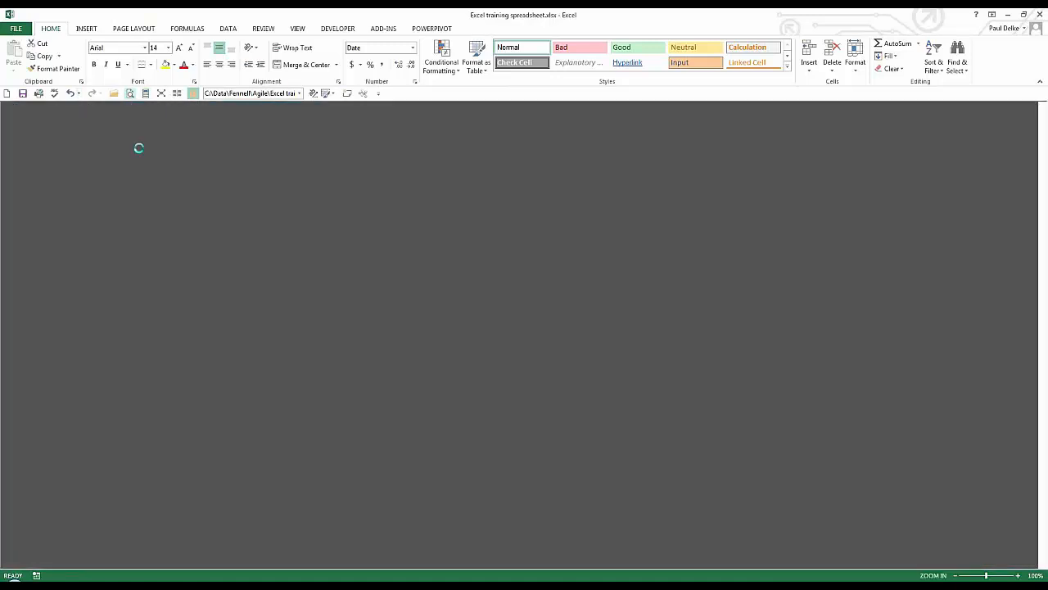
pyautogui.click(159, 53)
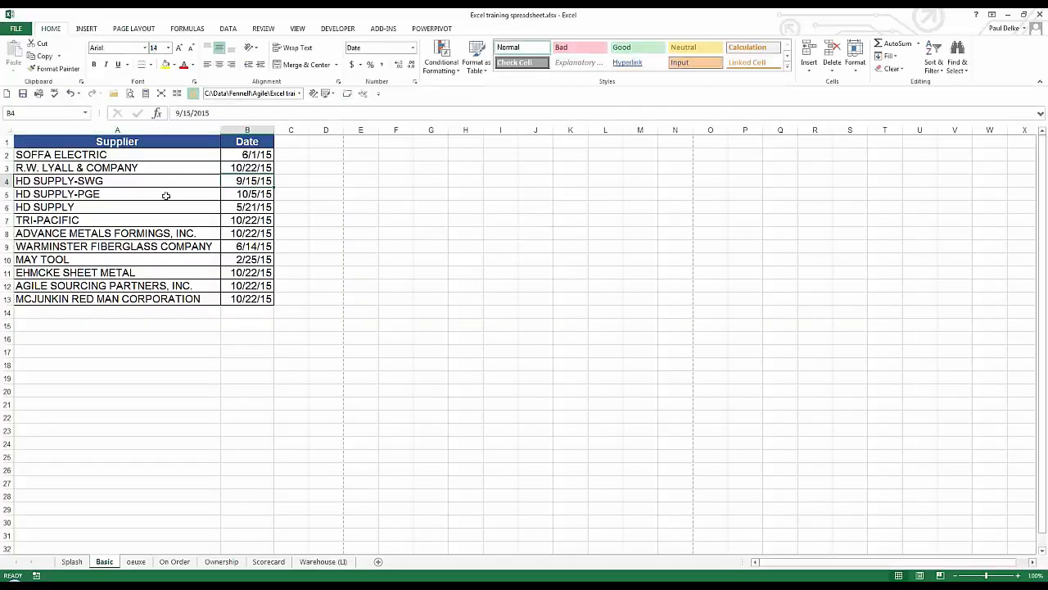
# Select the entire supplier table with Select Current Region, starting from the HD SUPPLY-PGE cell, and release the selection
pyautogui.click(165, 195)
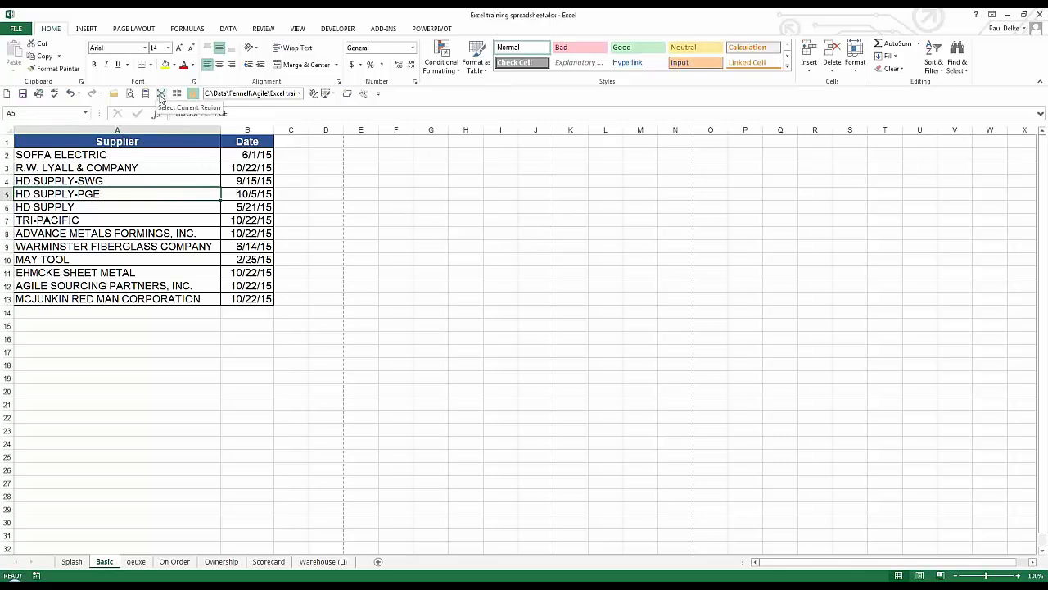
pyautogui.click(161, 93)
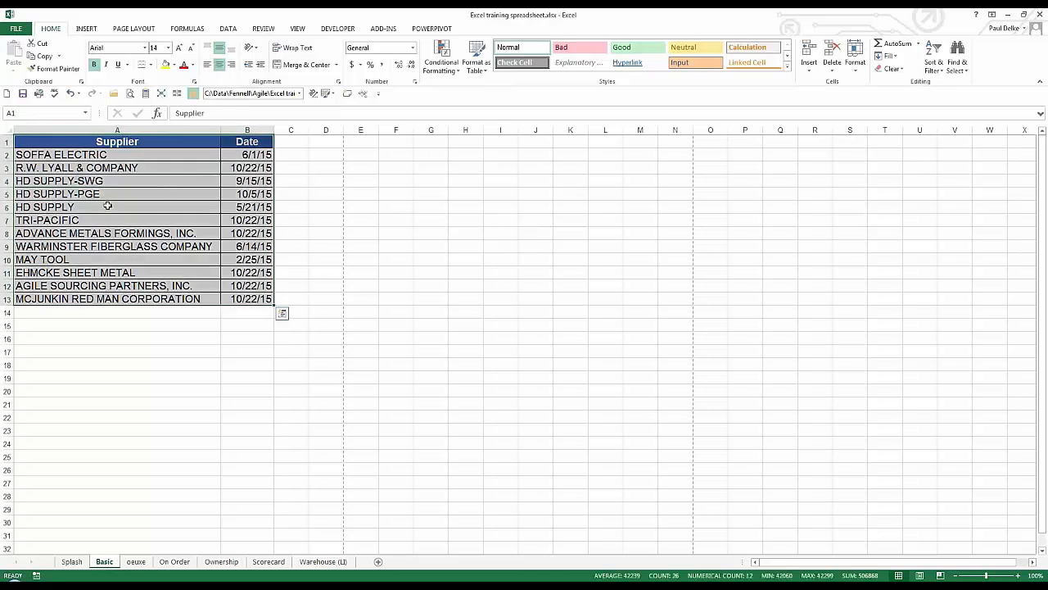
pyautogui.click(123, 194)
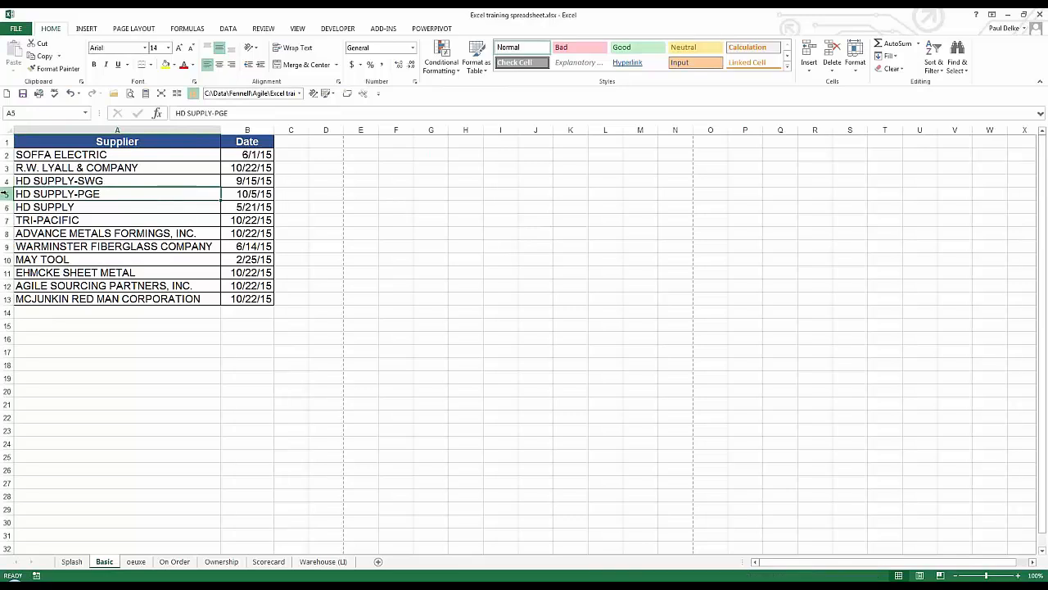
# Hide rows 5 through 9 of the supplier table
pyautogui.moveTo(5, 194); pyautogui.dragTo(5, 247)
pyautogui.rightClick(91, 227)
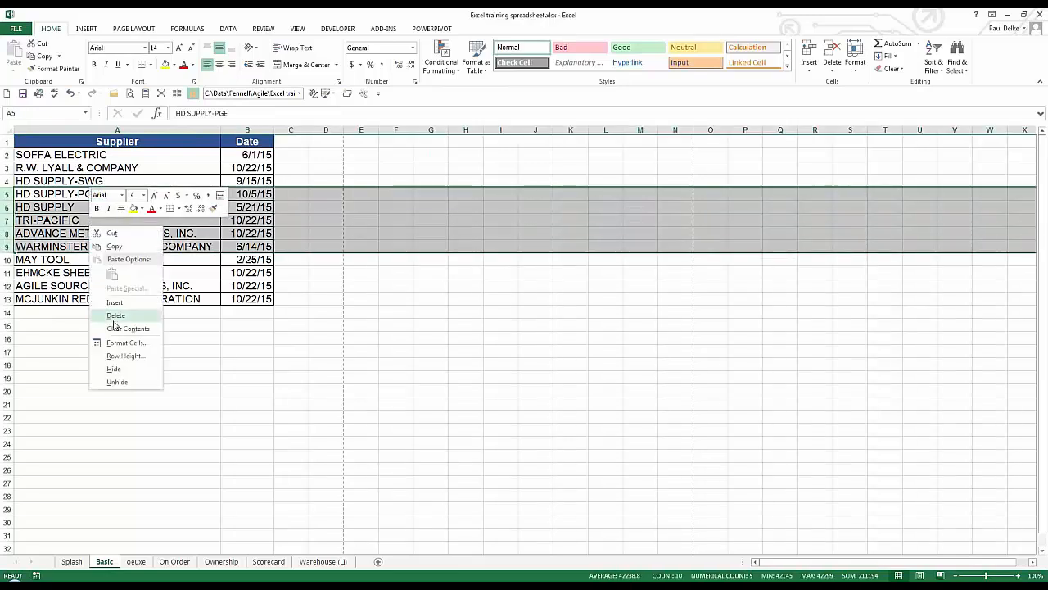
pyautogui.click(114, 369)
# Copy only the visible cells of A1:B14 and paste them starting at cell E1
pyautogui.moveTo(175, 143); pyautogui.dragTo(262, 248)
pyautogui.click(177, 93)
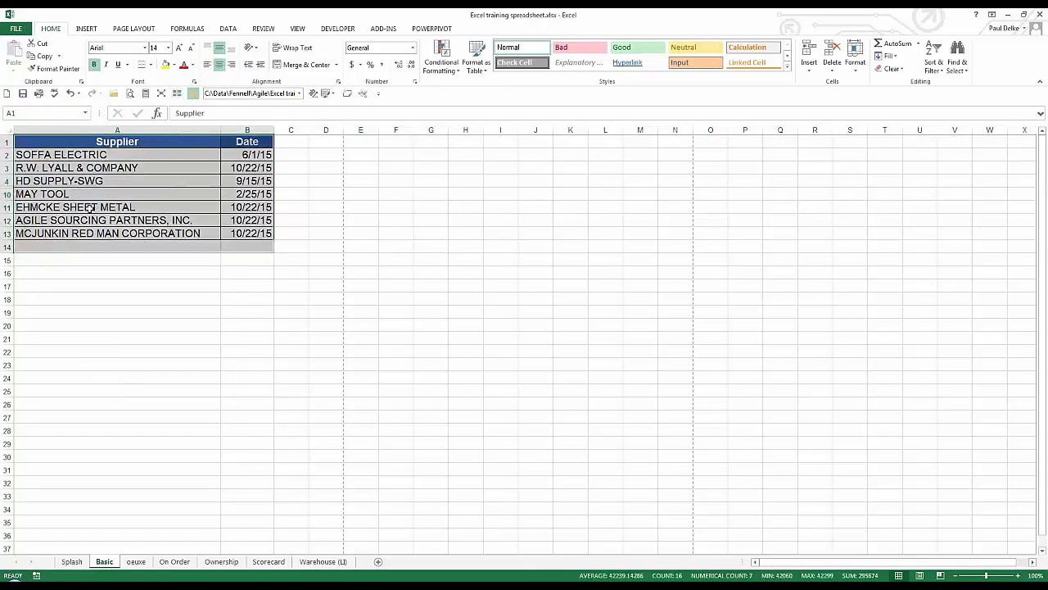
pyautogui.hotkey('ctrl', 'c')
pyautogui.press('Right')
pyautogui.press('Right')
pyautogui.press('Right')
pyautogui.press('Right')
pyautogui.hotkey('ctrl', 'v')
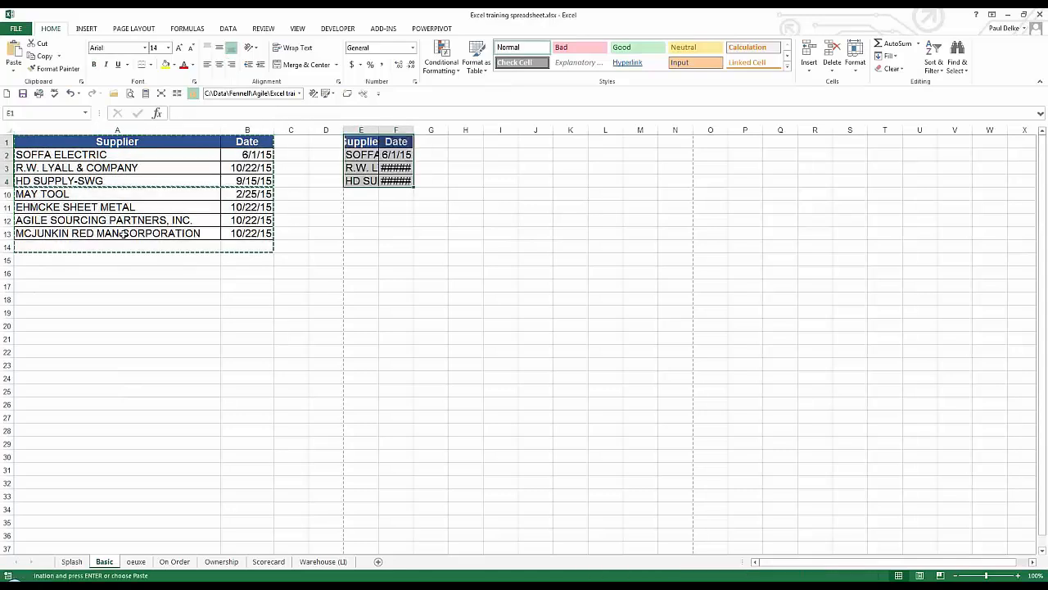
pyautogui.press('Escape')
pyautogui.click(82, 206)
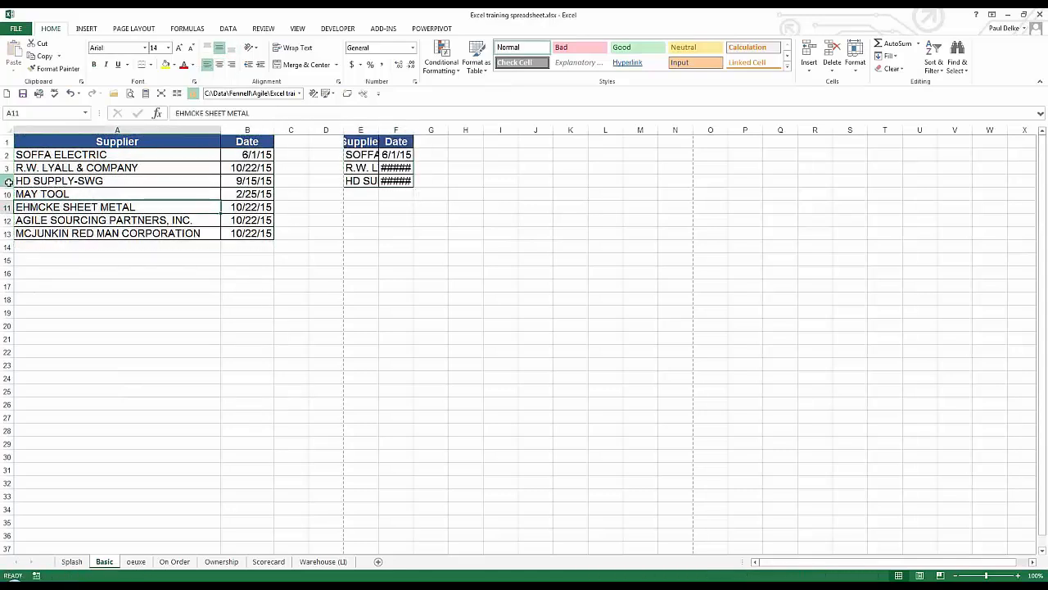
# Unhide the hidden supplier table rows between rows 4 and 11
pyautogui.moveTo(7, 181); pyautogui.dragTo(7, 207)
pyautogui.rightClick(91, 202)
pyautogui.click(117, 364)
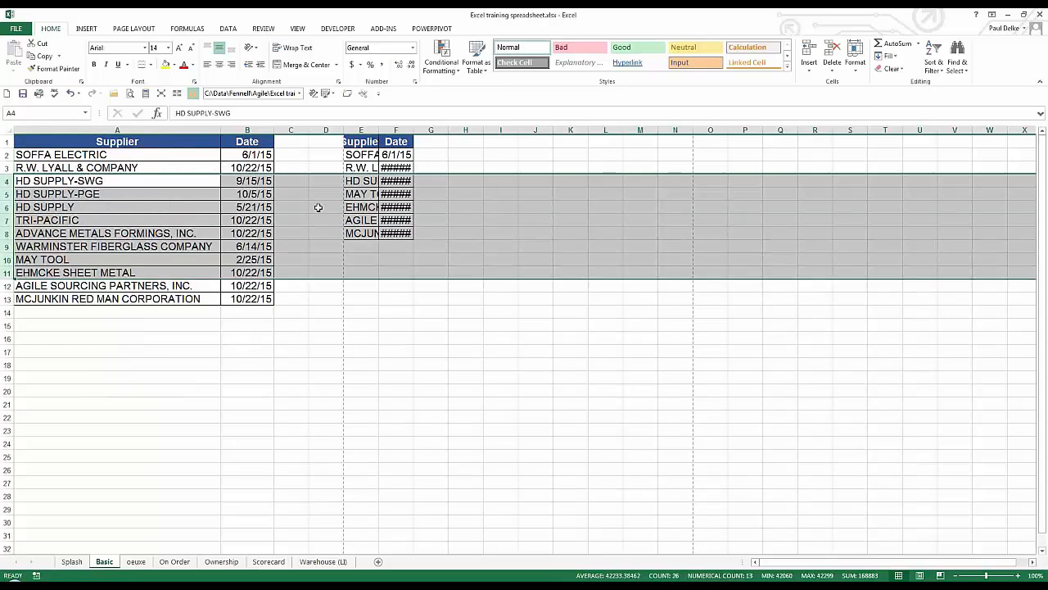
# AutoFit the widths of columns F and E so the pasted dates and supplier names fit
pyautogui.doubleClick(415, 129)
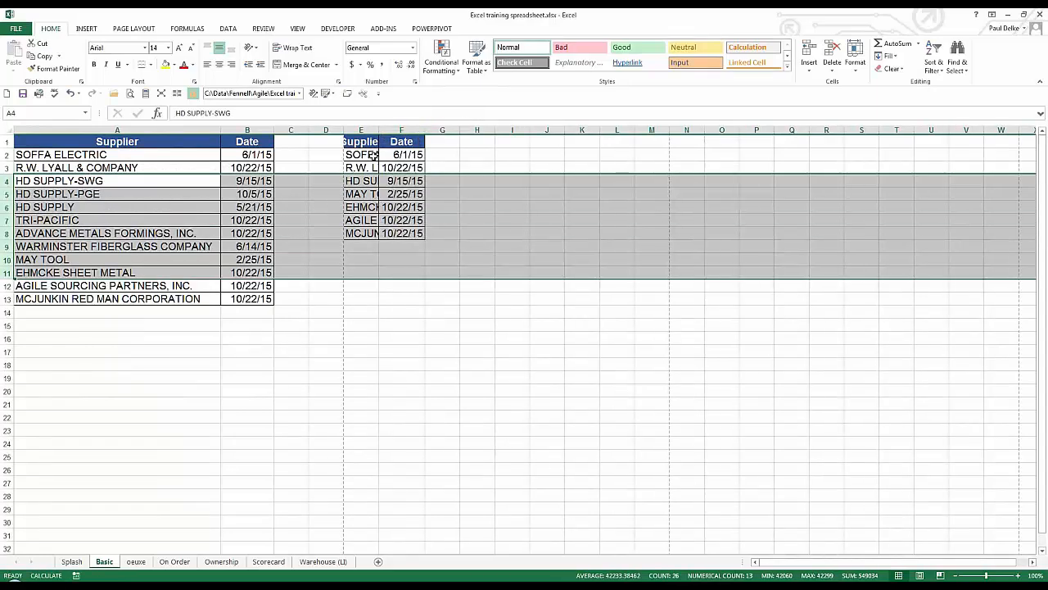
pyautogui.click(381, 140)
pyautogui.doubleClick(380, 125)
pyautogui.click(370, 168)
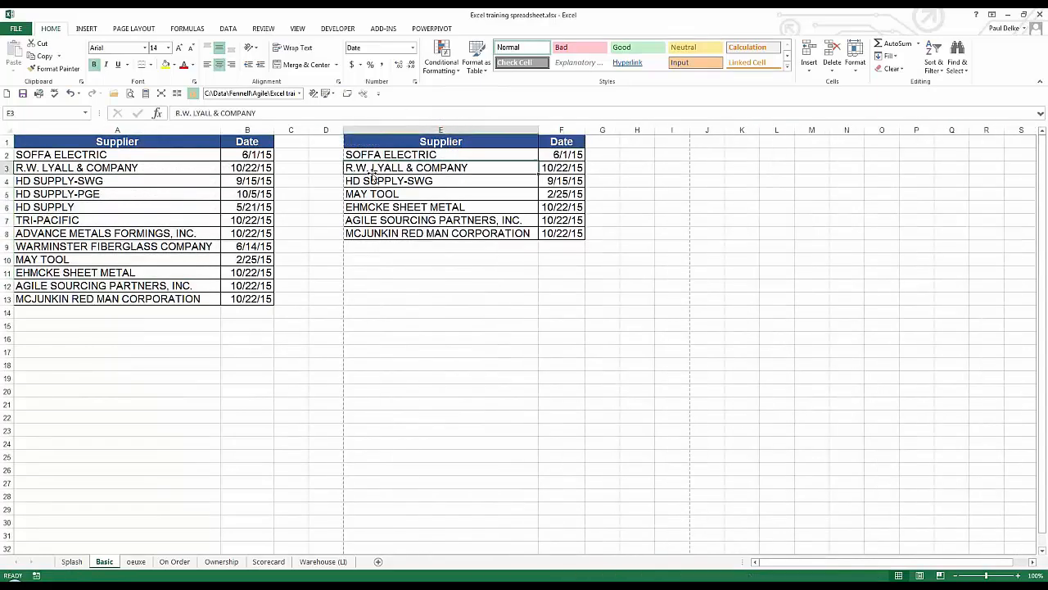
# Delete columns E through H, which contain the pasted copy of the supplier table
pyautogui.moveTo(399, 132); pyautogui.dragTo(638, 129)
pyautogui.rightClick(515, 168)
pyautogui.click(534, 259)
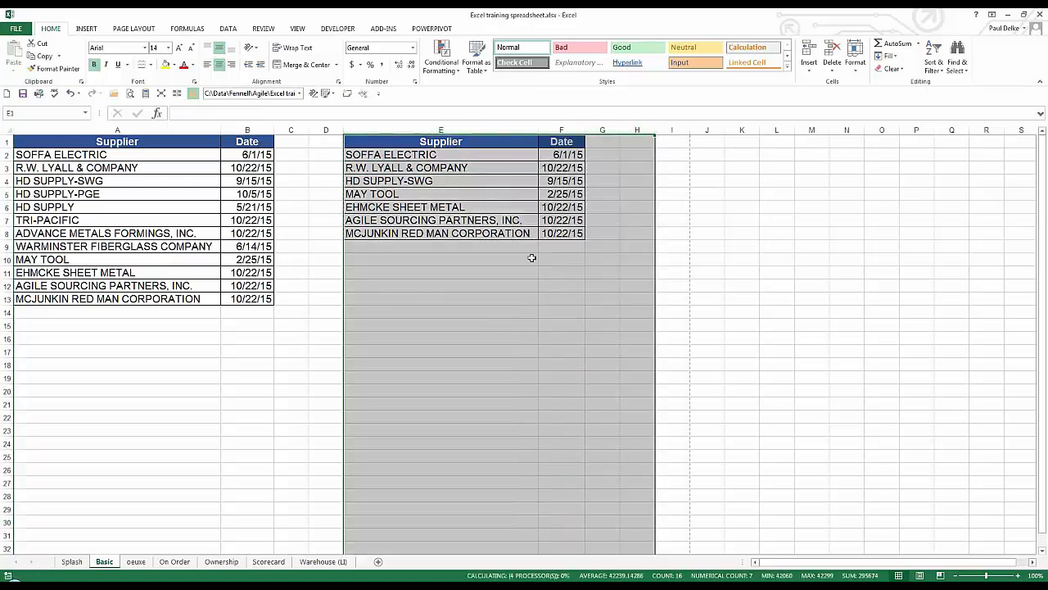
pyautogui.click(327, 210)
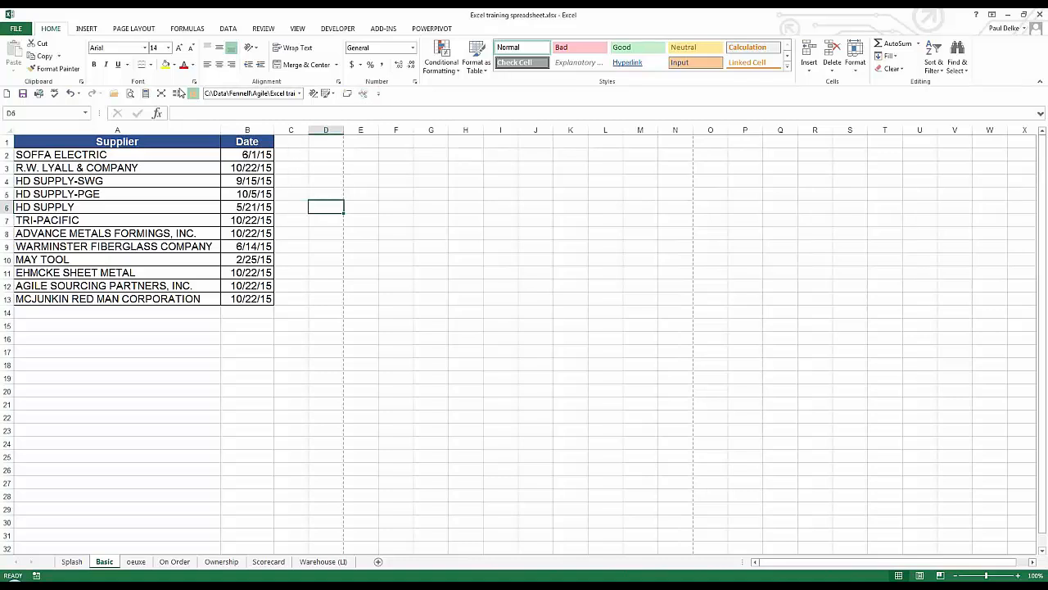
# Add the Fill Color command from Popular Commands to the Quick Access Toolbar
pyautogui.click(379, 95)
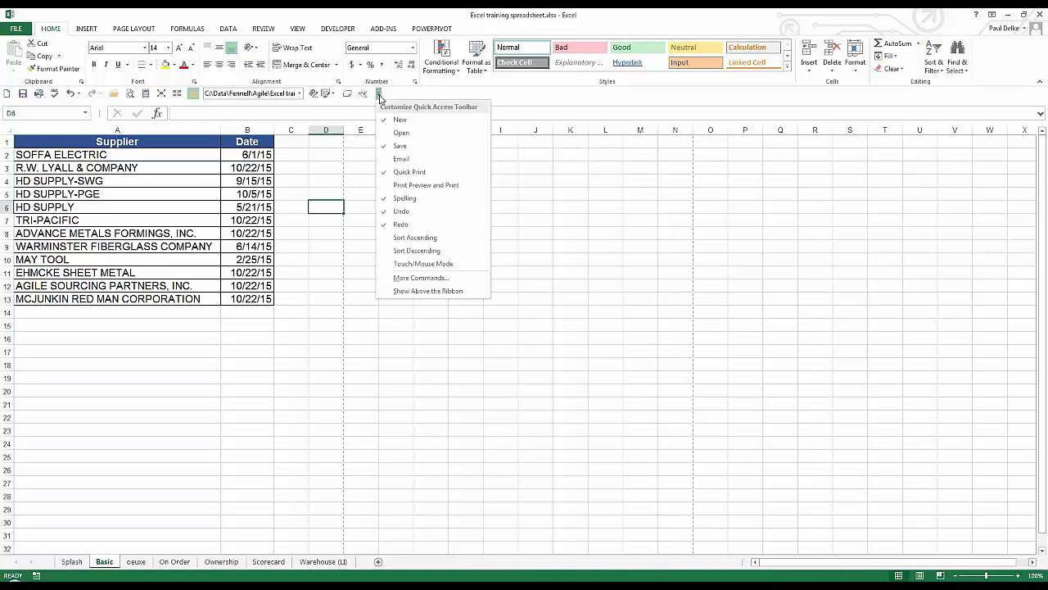
pyautogui.click(420, 280)
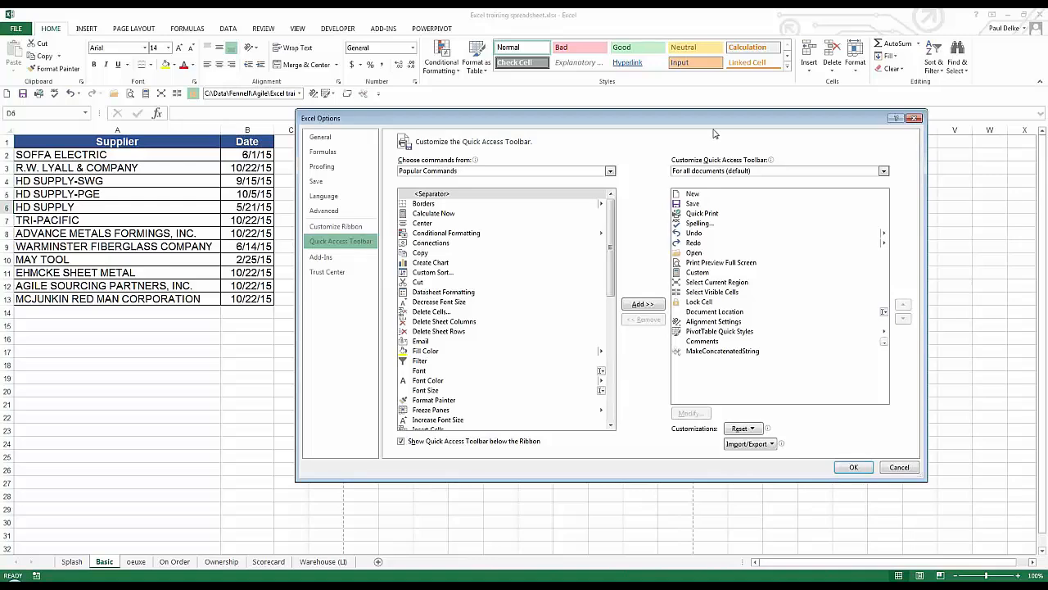
pyautogui.moveTo(701, 120); pyautogui.dragTo(591, 103)
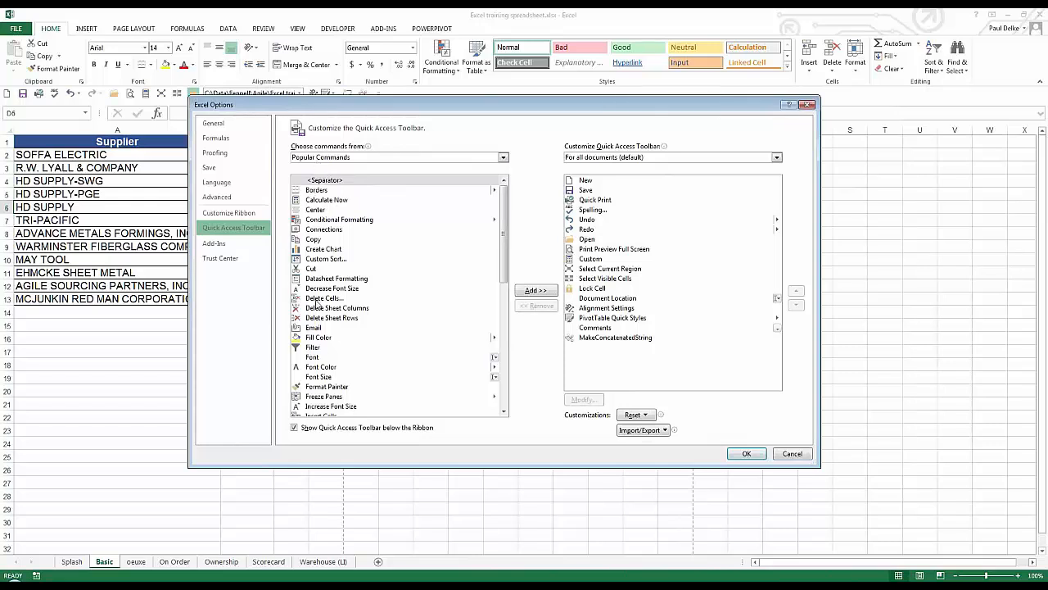
pyautogui.click(312, 338)
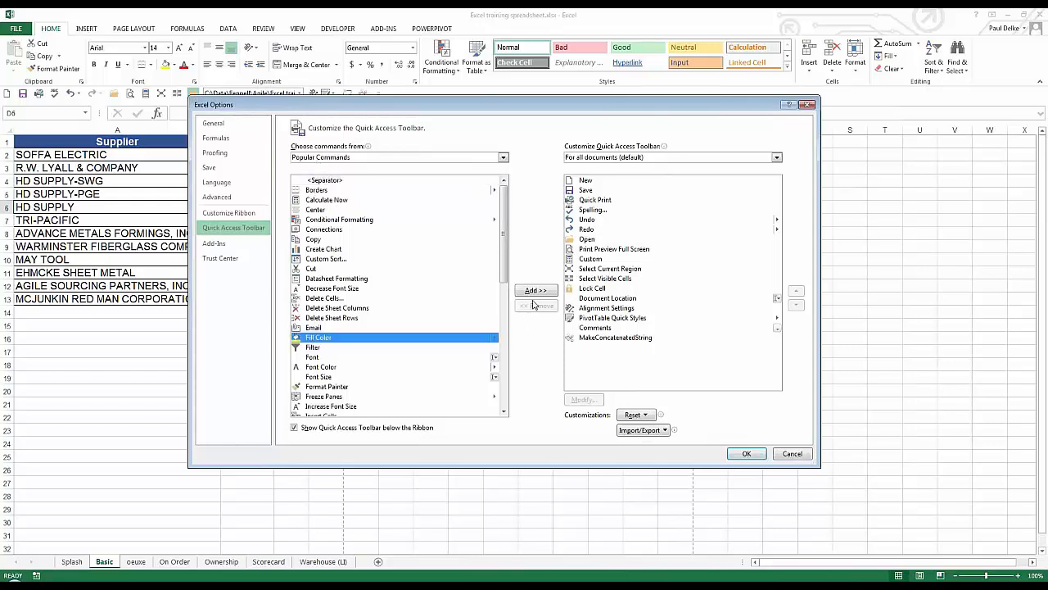
pyautogui.click(536, 290)
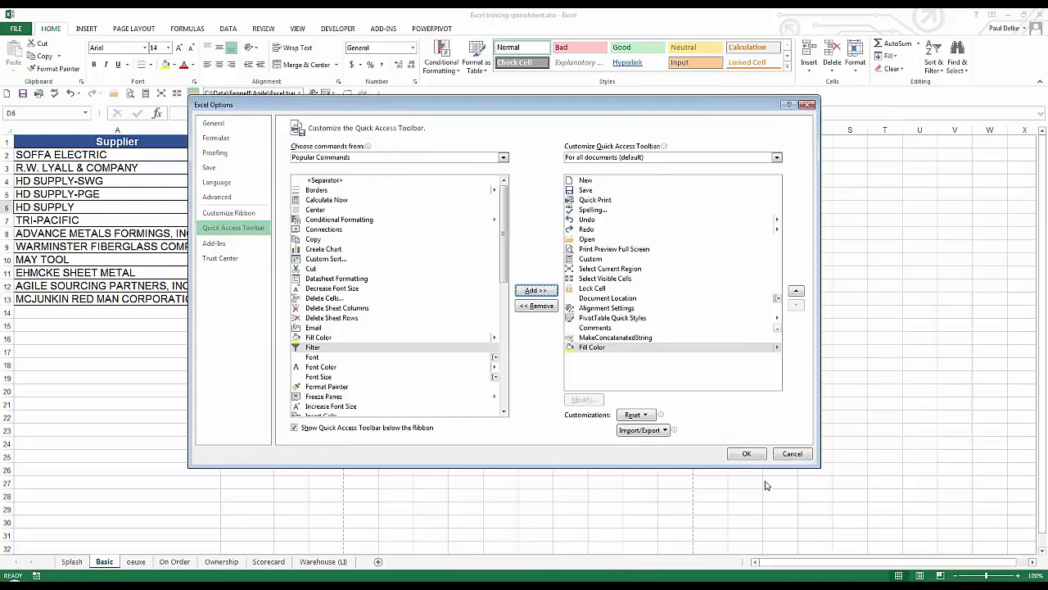
pyautogui.click(746, 453)
# Fill cells D14 and G6 with light blue using the Quick Access Toolbar's Fill Color command
pyautogui.click(342, 312)
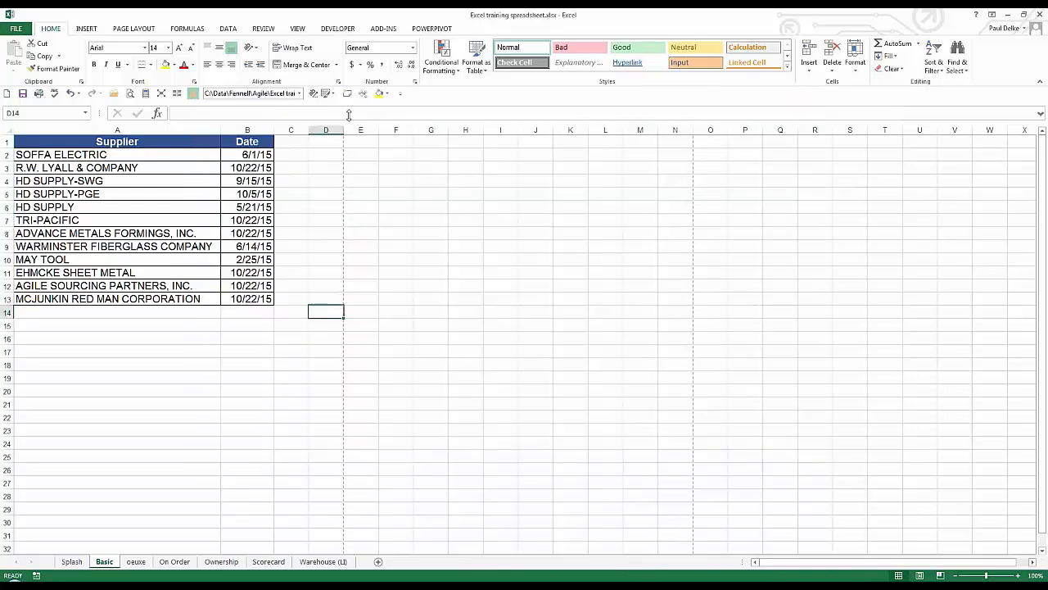
pyautogui.click(388, 93)
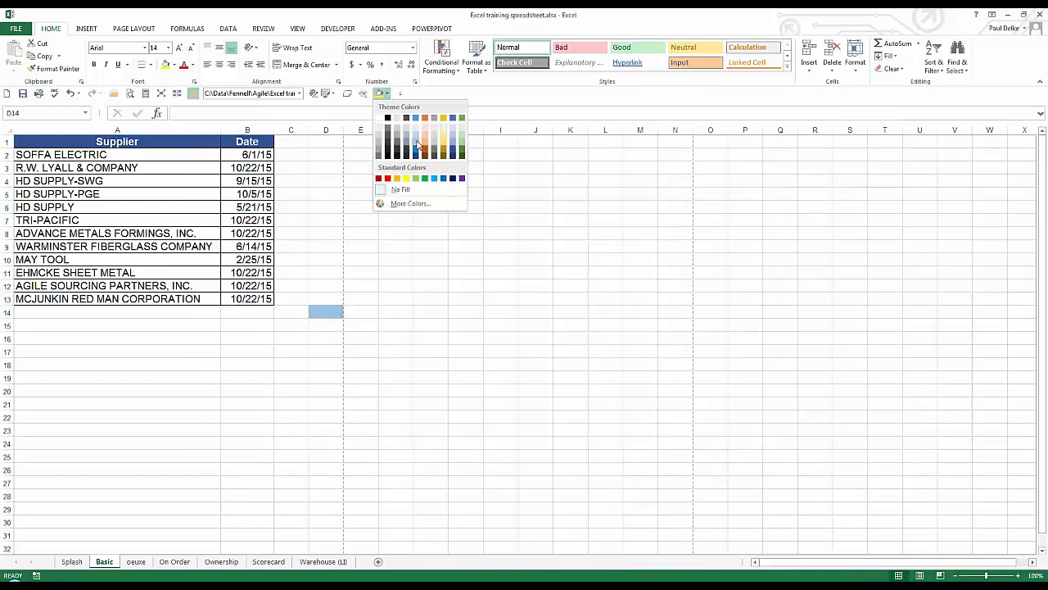
pyautogui.click(417, 143)
pyautogui.click(417, 206)
pyautogui.click(379, 93)
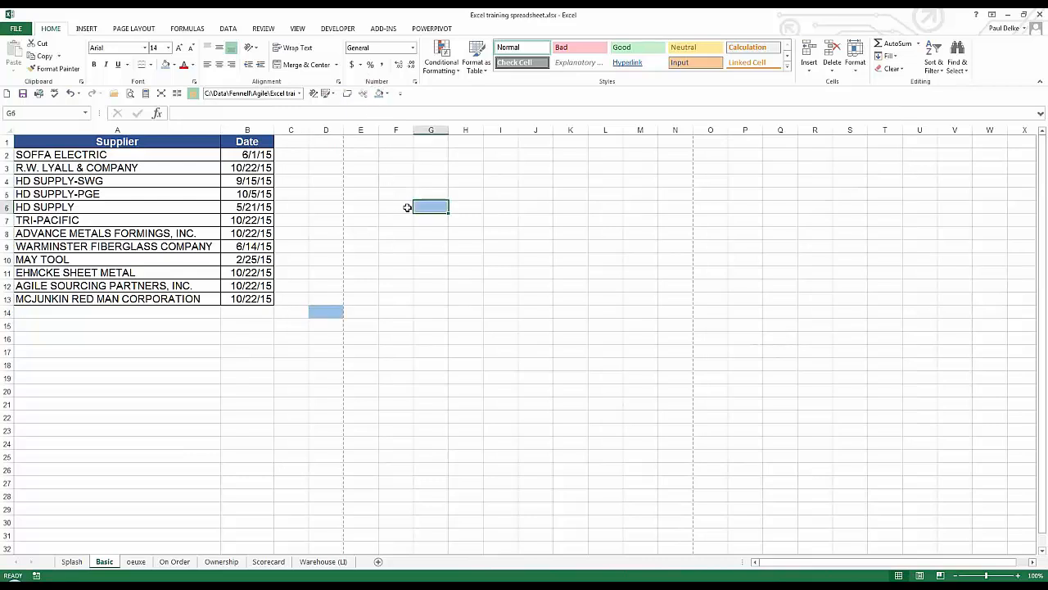
# Fill cell I9 with standard red using the Quick Access Toolbar's Fill Color command
pyautogui.click(489, 249)
pyautogui.click(387, 94)
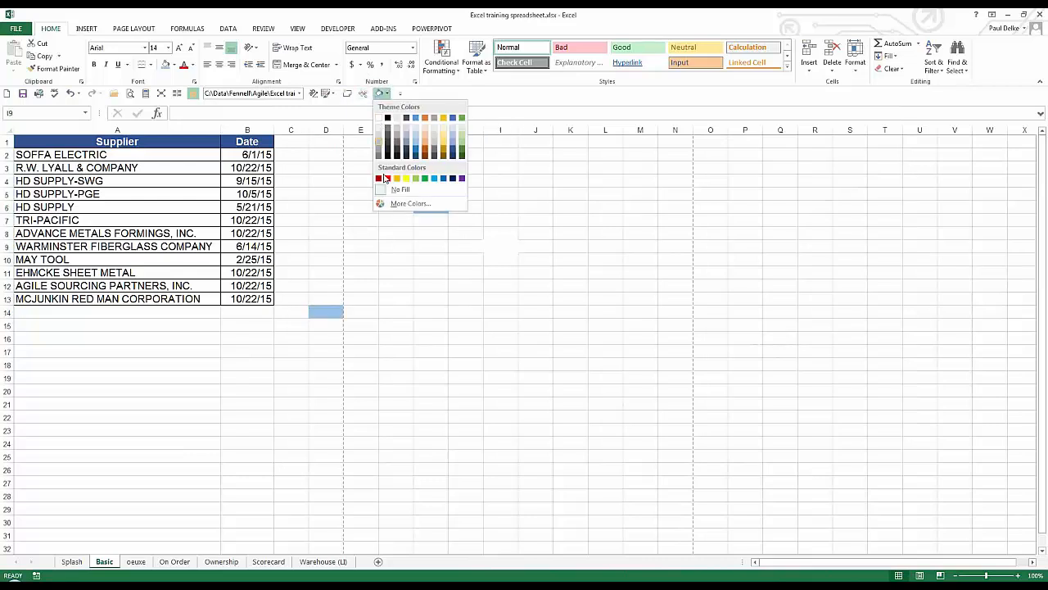
pyautogui.click(388, 179)
pyautogui.click(465, 270)
pyautogui.click(360, 232)
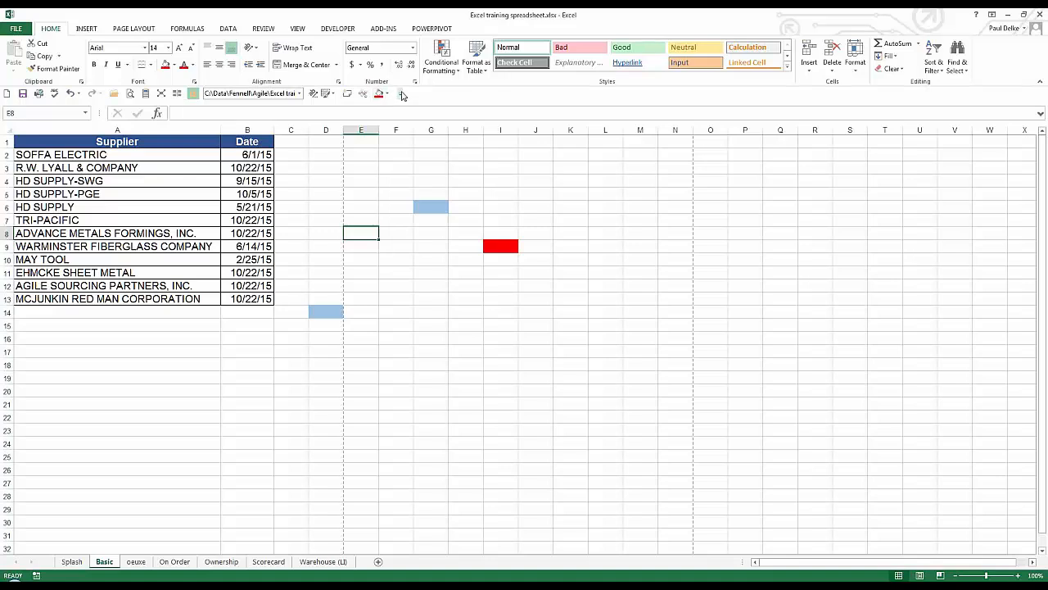
pyautogui.click(228, 30)
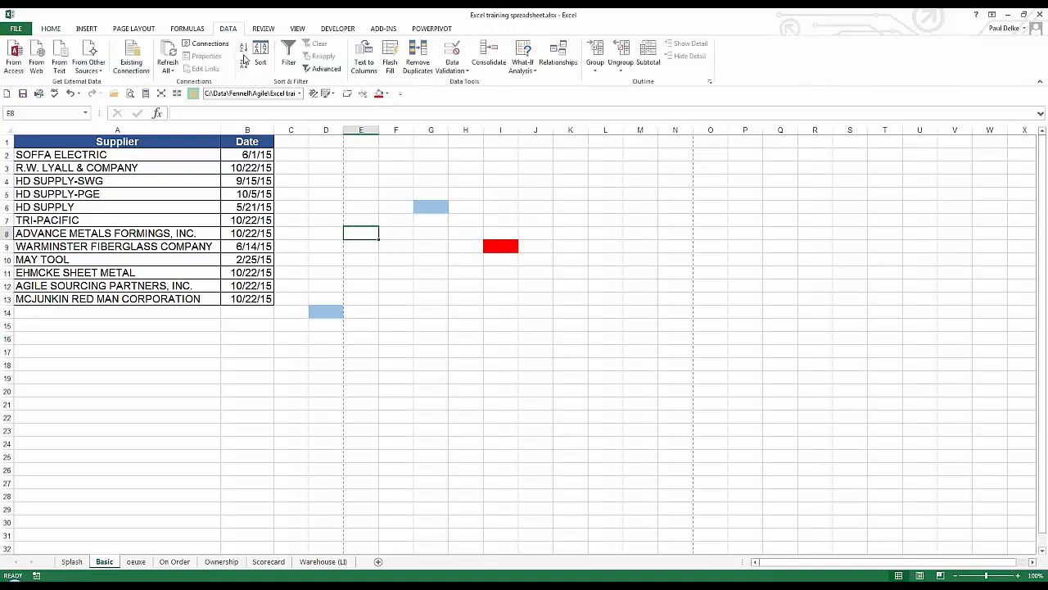
pyautogui.click(50, 30)
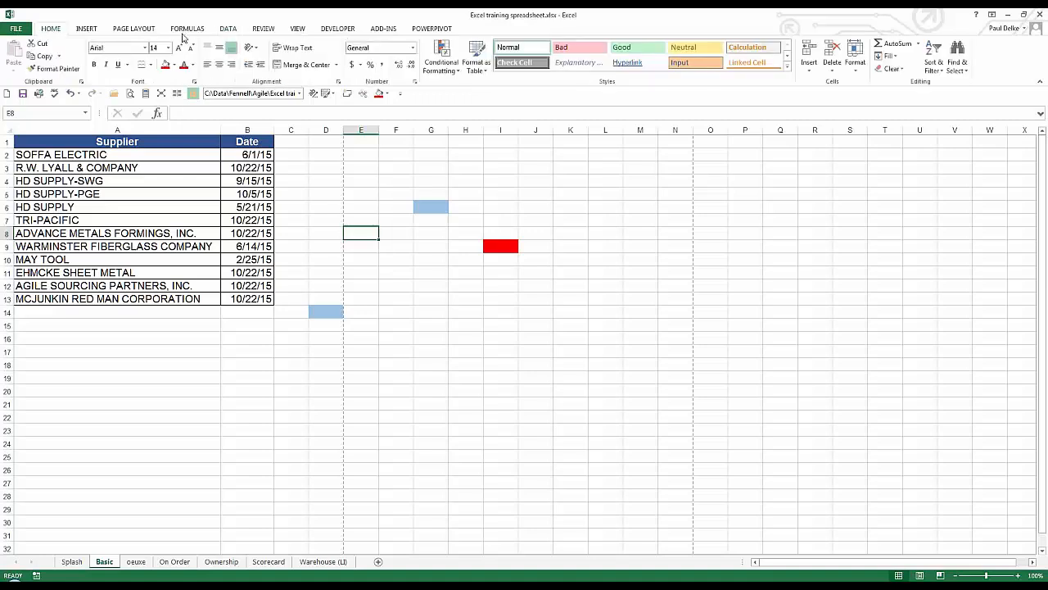
# Remove the Fill Color command from the Quick Access Toolbar
pyautogui.click(399, 94)
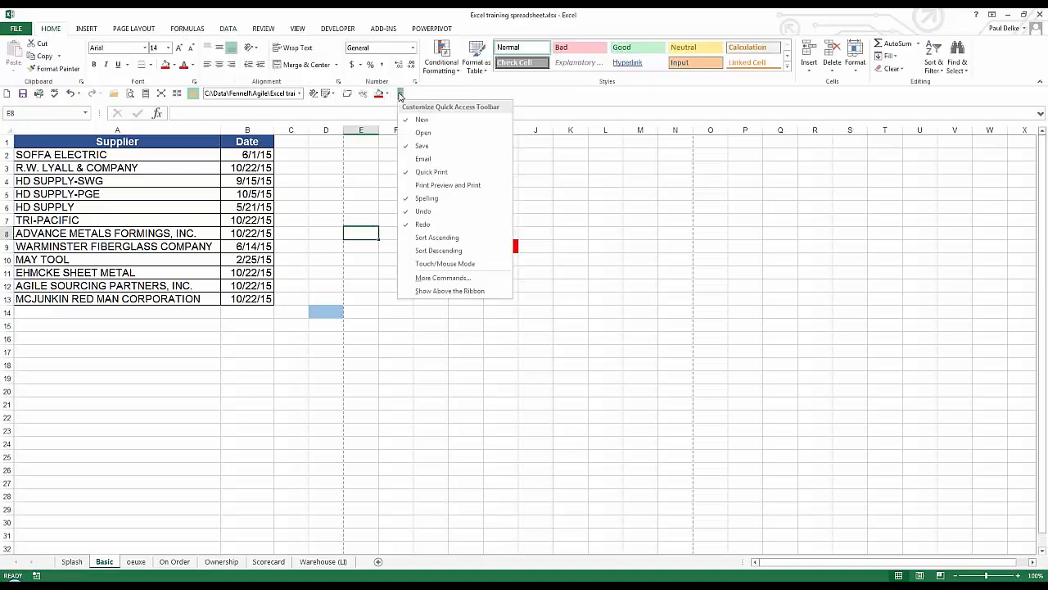
pyautogui.click(435, 278)
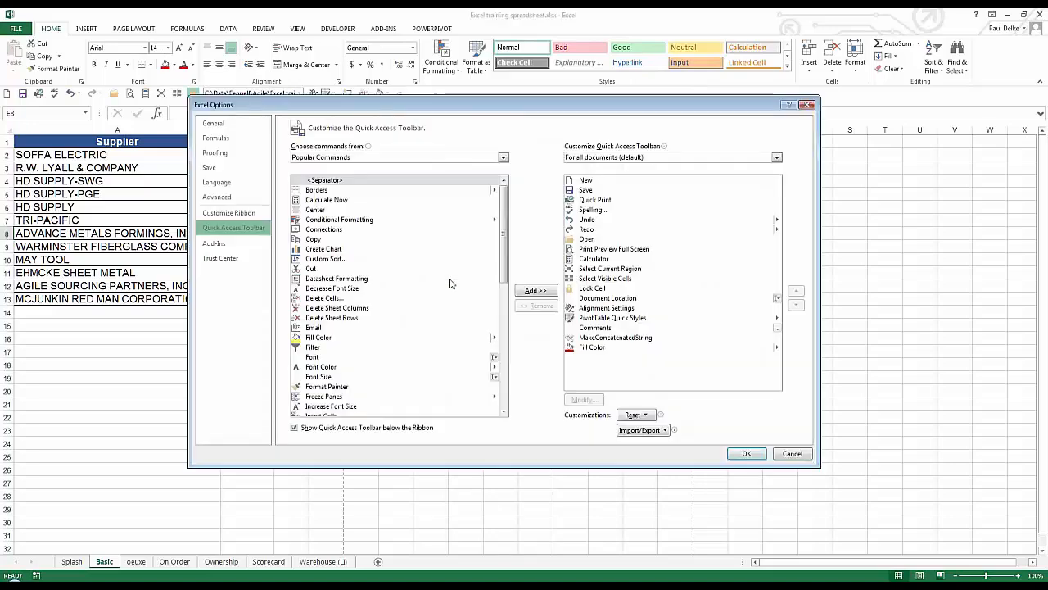
pyautogui.click(587, 348)
pyautogui.click(528, 306)
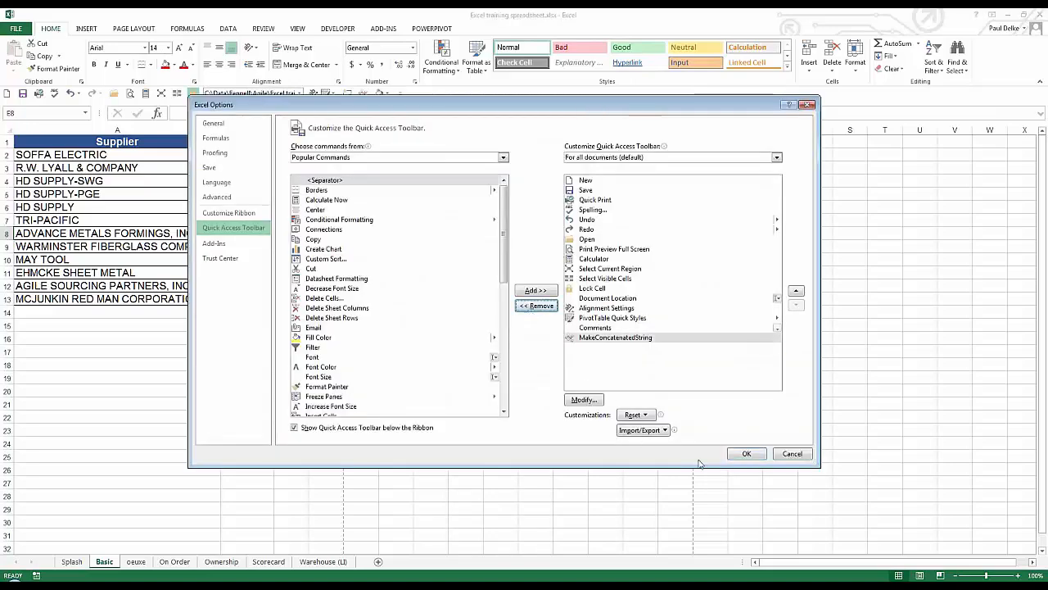
pyautogui.click(744, 456)
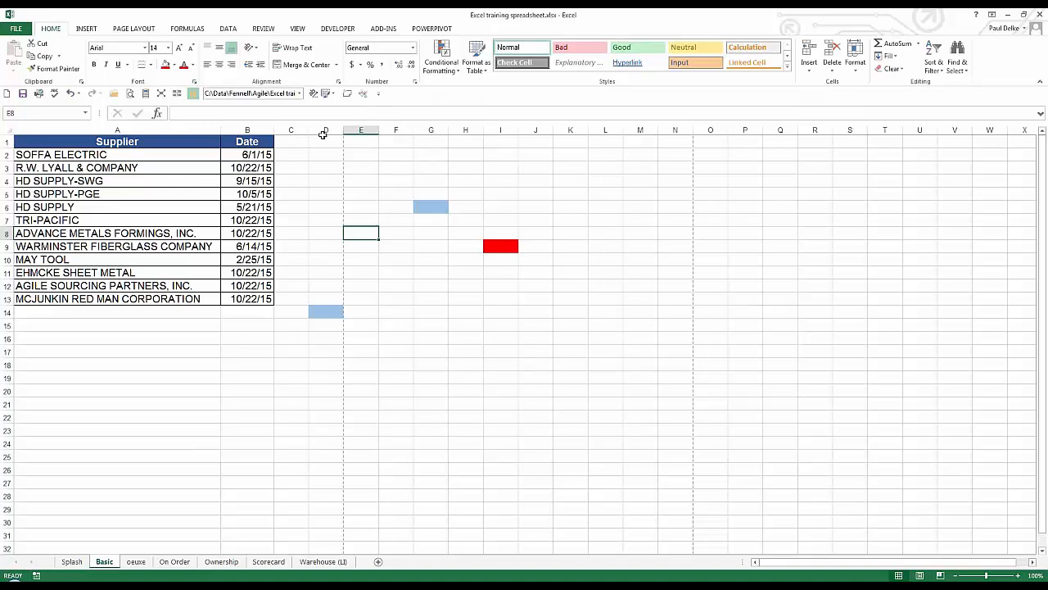
# Delete columns D through M to clear the coloured sample cells
pyautogui.moveTo(325, 131); pyautogui.dragTo(640, 131)
pyautogui.rightClick(478, 198)
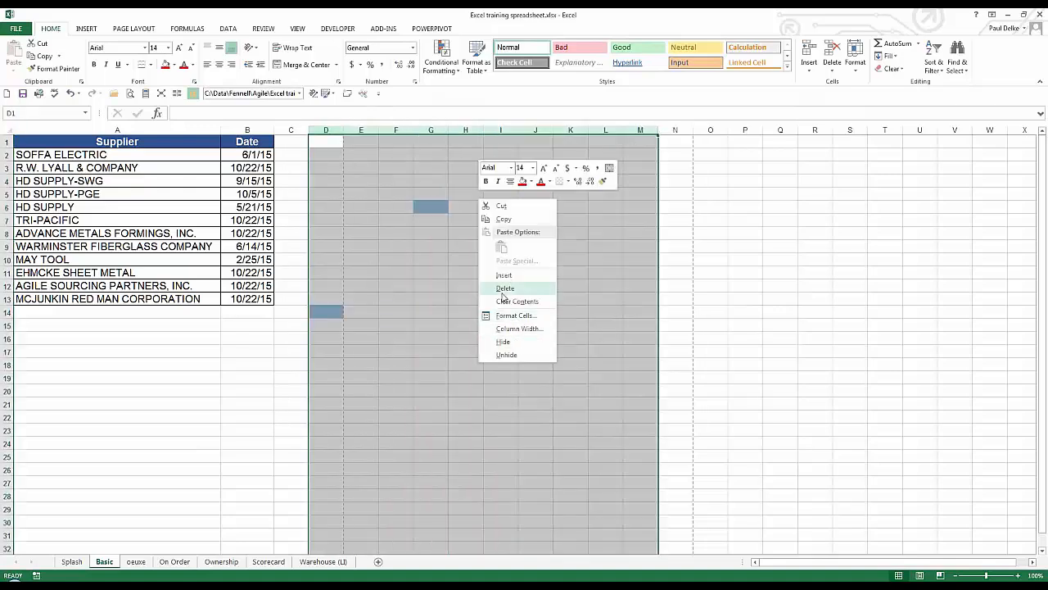
pyautogui.click(499, 290)
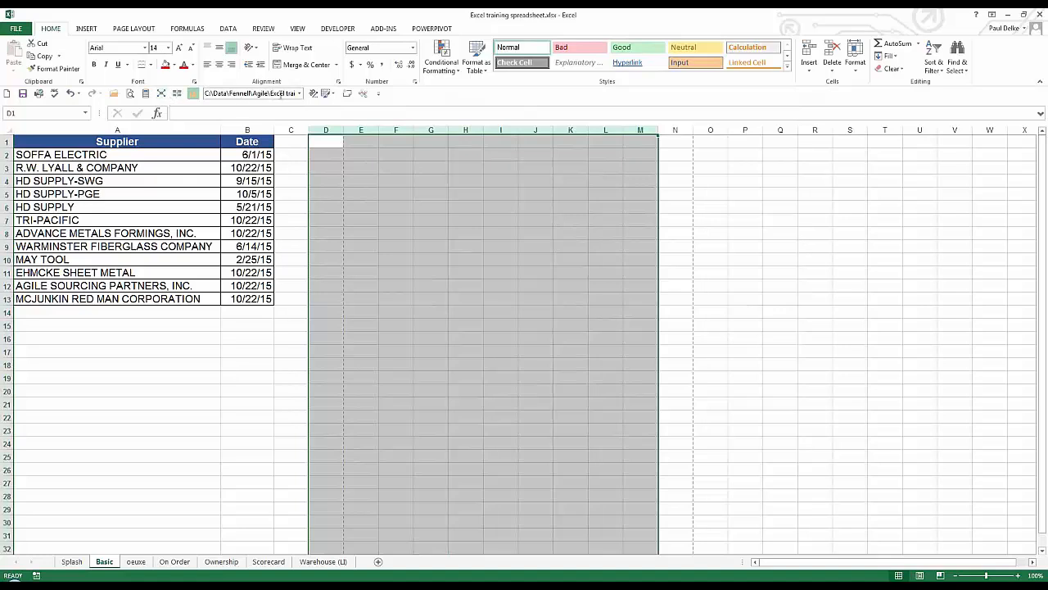
# Highlight the workbook's file path in the Document Location box and return to the worksheet
pyautogui.click(221, 93)
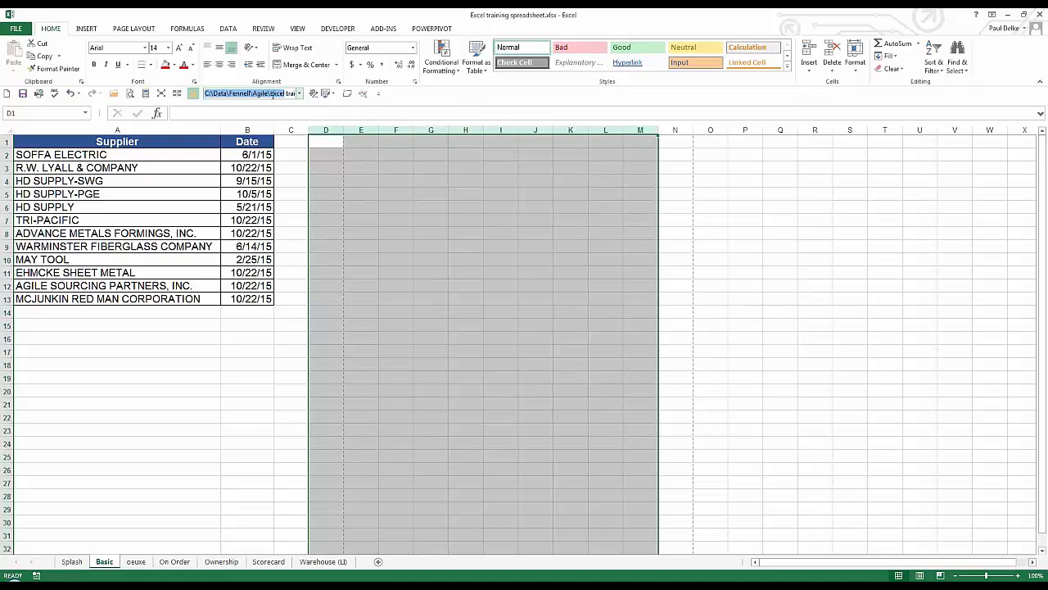
pyautogui.moveTo(272, 94); pyautogui.dragTo(190, 95)
pyautogui.click(325, 181)
pyautogui.click(384, 182)
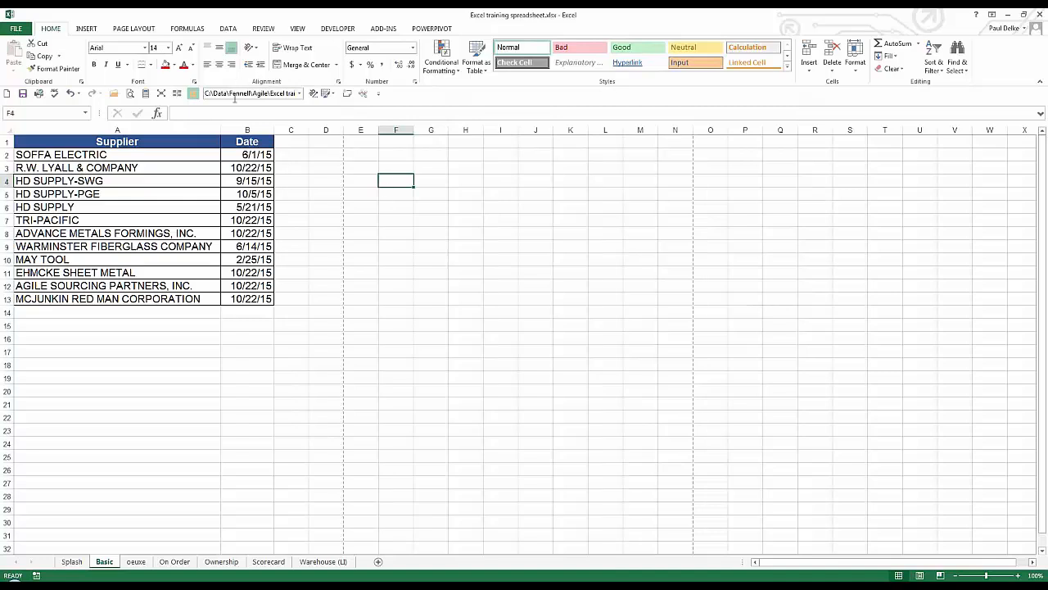
pyautogui.click(403, 200)
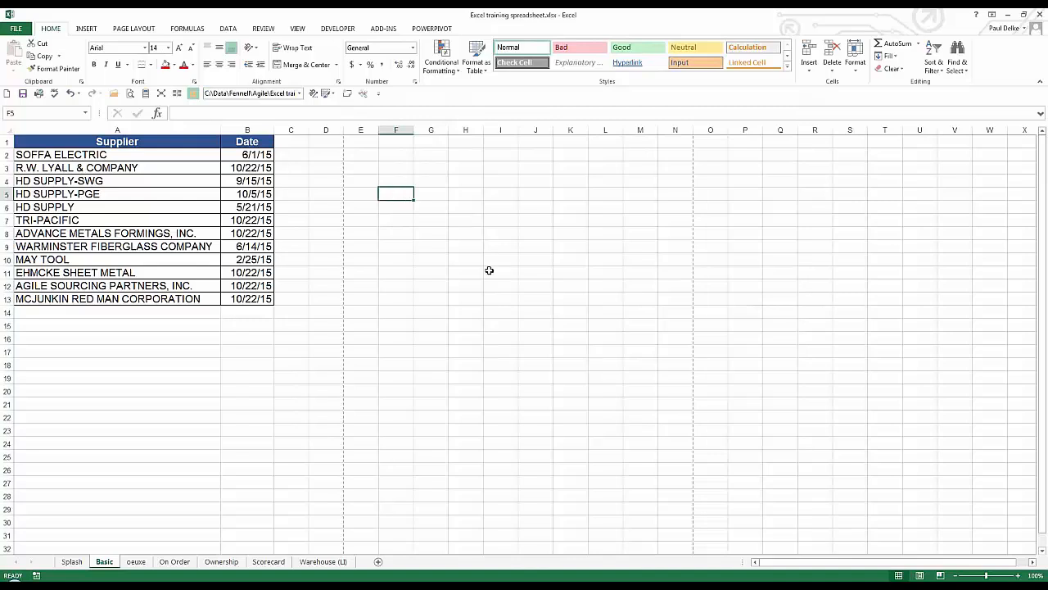
pyautogui.click(305, 234)
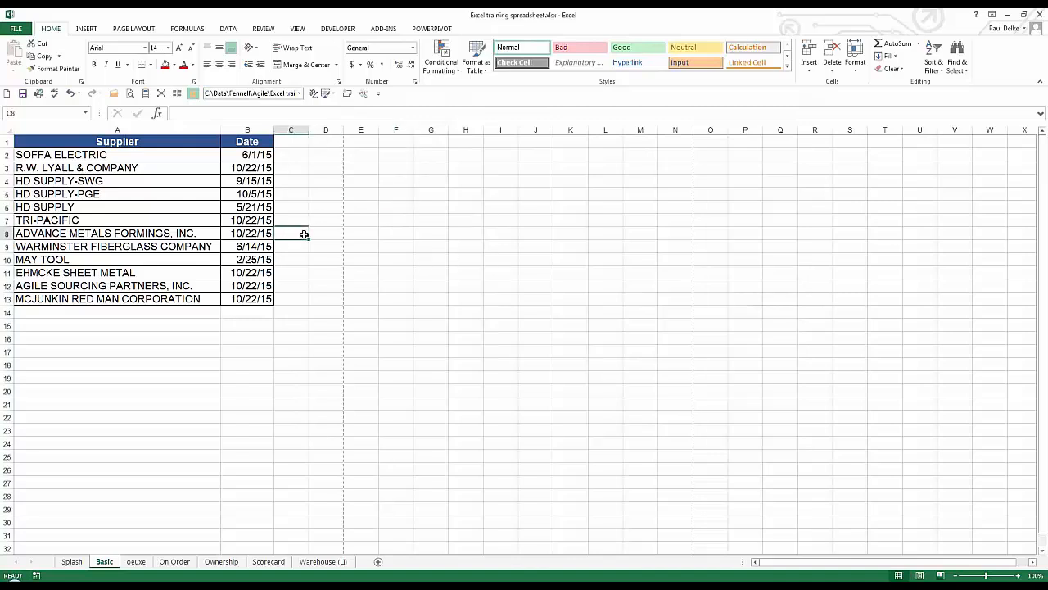
pyautogui.click(183, 251)
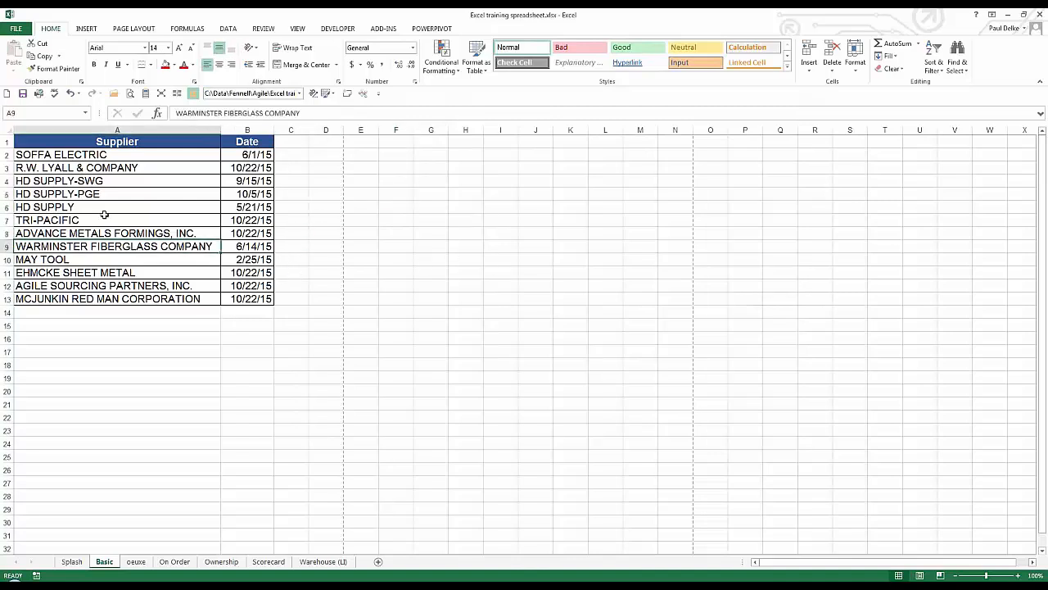
# Open the Excel Options and review the General settings for new workbooks, then the Formulas and Proofing settings
pyautogui.click(15, 32)
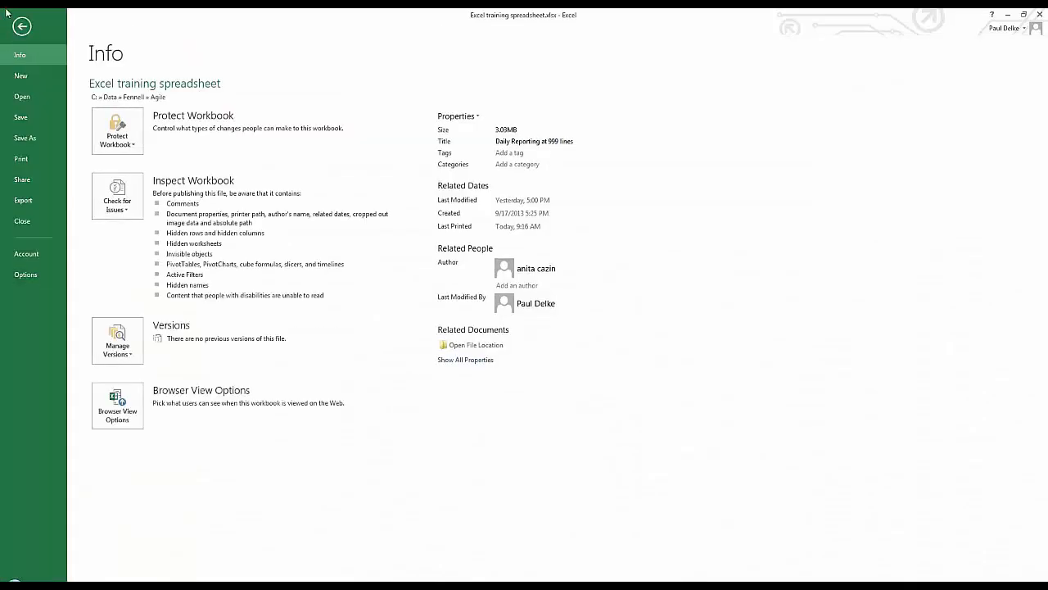
pyautogui.click(25, 275)
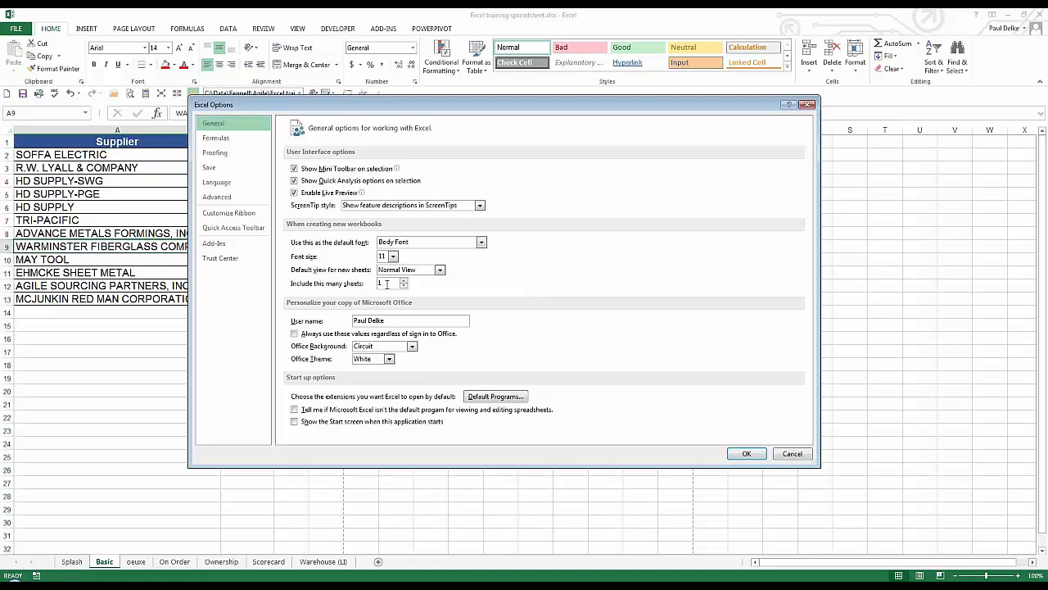
pyautogui.click(399, 284)
pyautogui.click(212, 139)
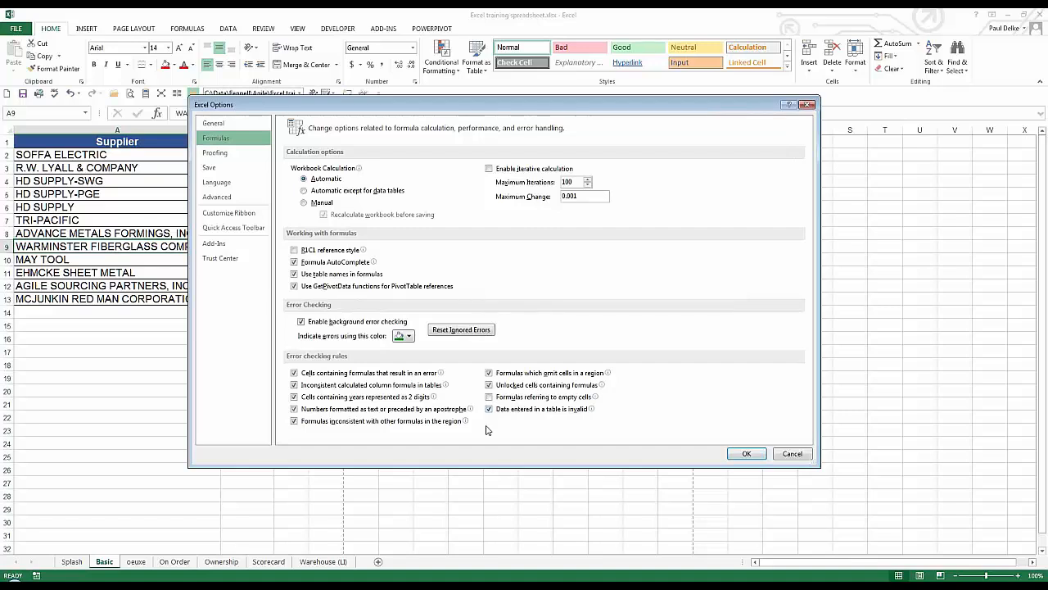
pyautogui.click(218, 153)
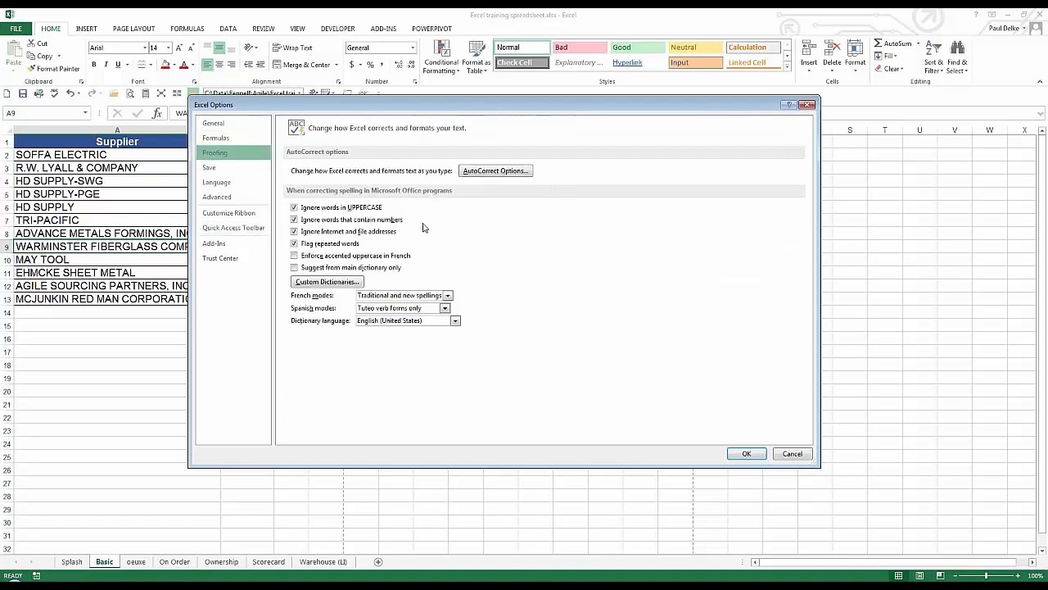
# Review the Save options, including the default local file location, and open the Advanced options
pyautogui.click(206, 168)
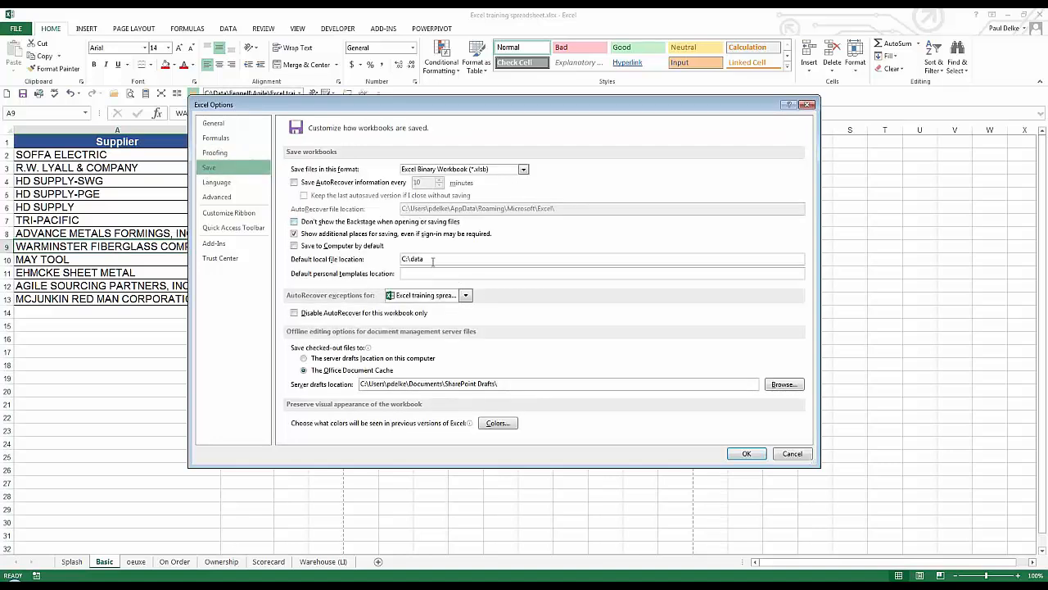
pyautogui.moveTo(431, 260); pyautogui.dragTo(367, 271)
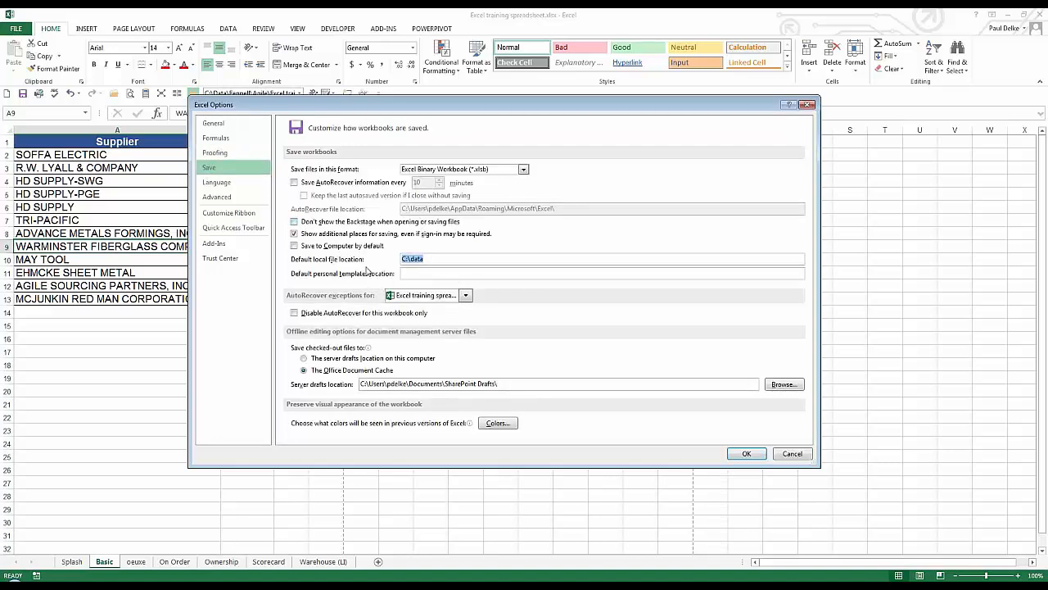
pyautogui.click(463, 260)
pyautogui.click(230, 200)
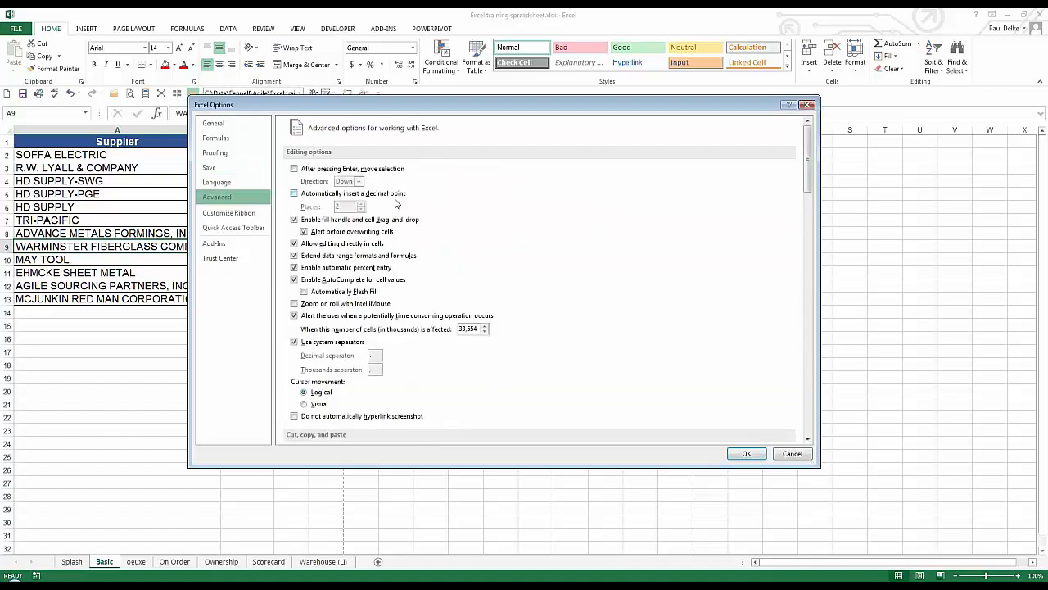
# Turn on moving the selection after Enter, view the Direction choices, and turn the option off again
pyautogui.click(295, 170)
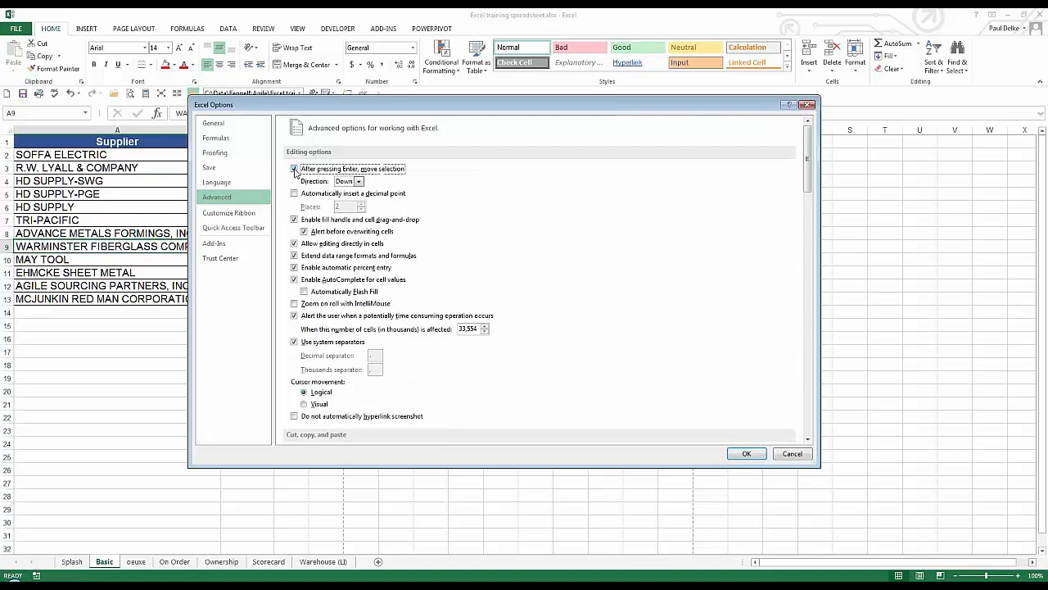
pyautogui.click(357, 182)
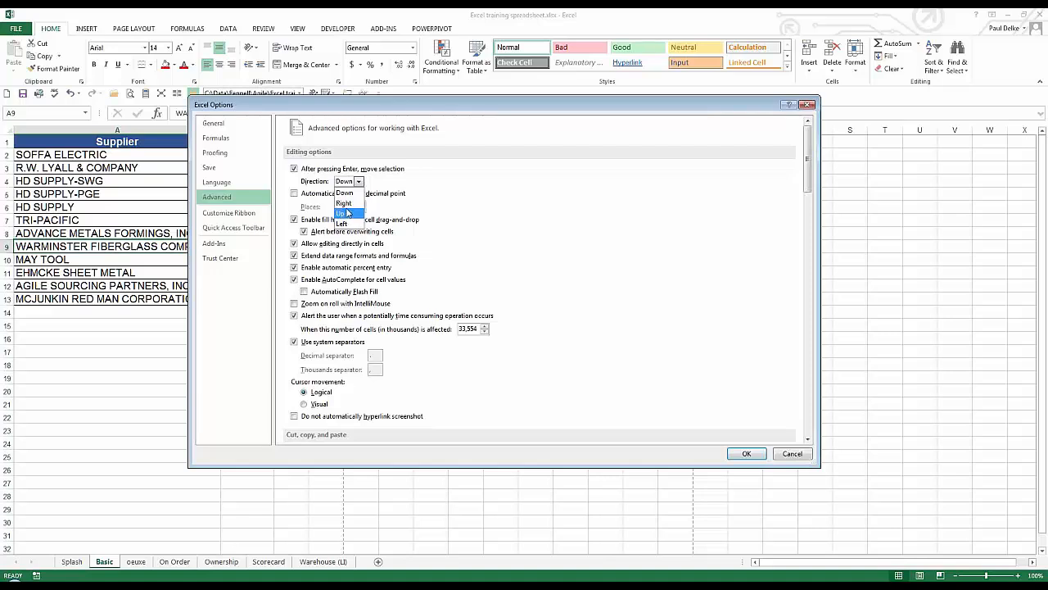
pyautogui.click(358, 182)
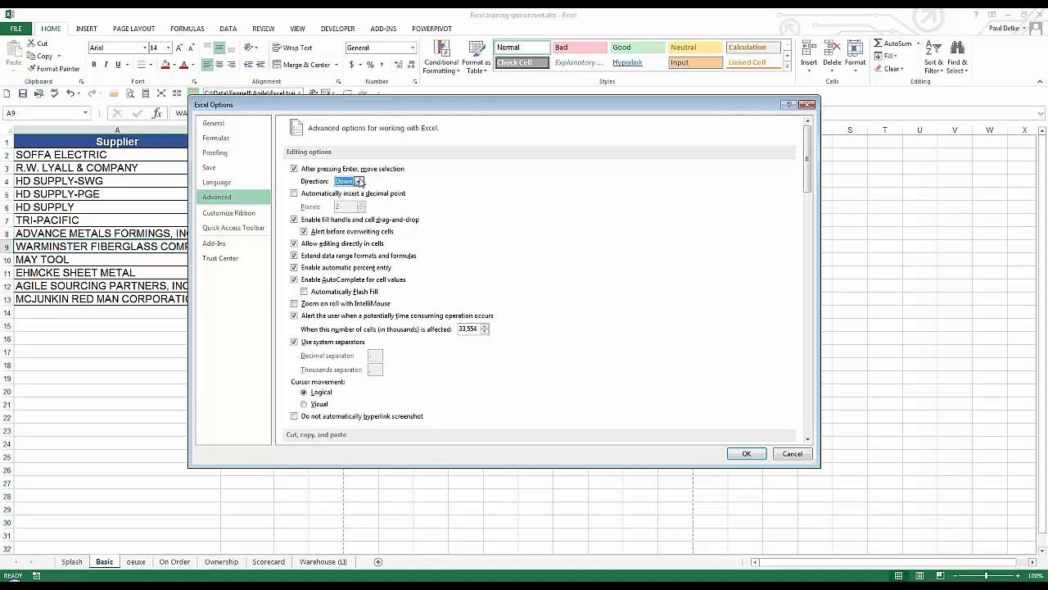
pyautogui.click(294, 169)
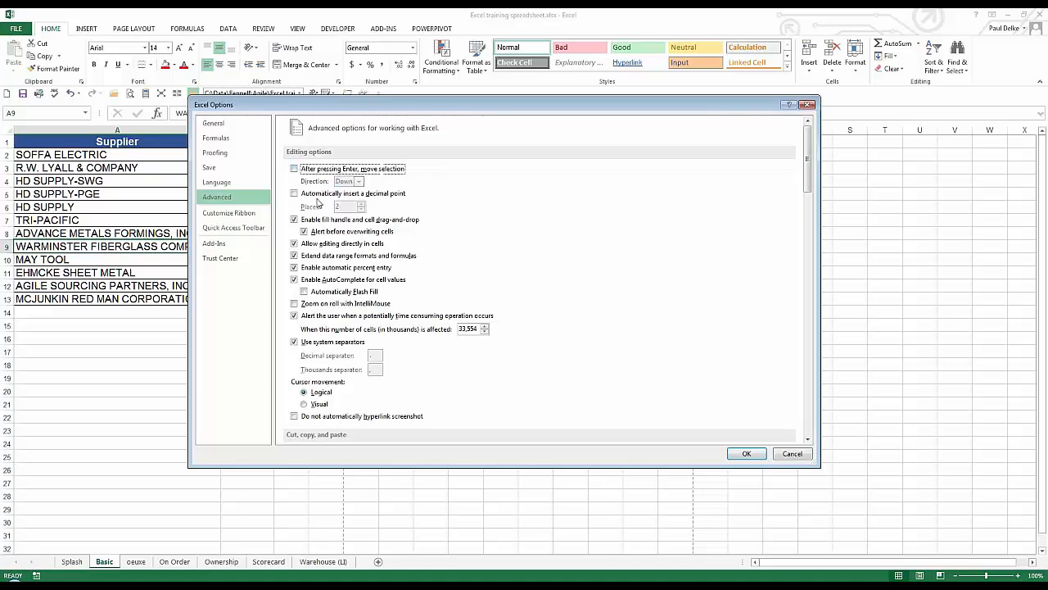
# Enable automatic decimal point insertion with 2 places and enter 25689 in cell G14
pyautogui.click(294, 194)
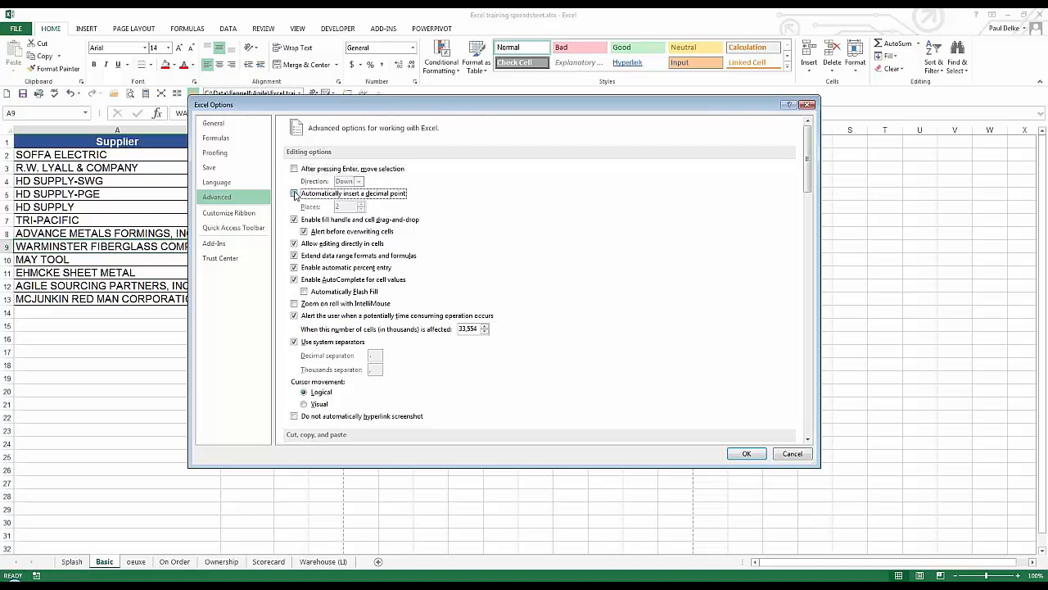
pyautogui.click(746, 454)
pyautogui.click(425, 307)
pyautogui.write('25689')
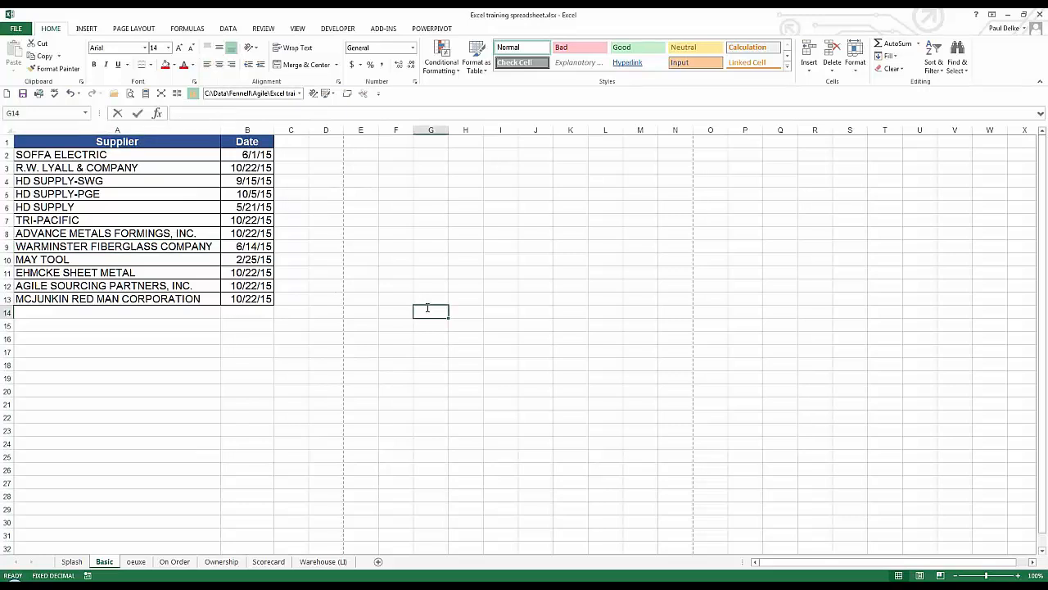
pyautogui.hotkey('ctrl', 'Return')
# Widen column G and enter 25436 in cell G16
pyautogui.moveTo(448, 131); pyautogui.dragTo(494, 131)
pyautogui.click(454, 339)
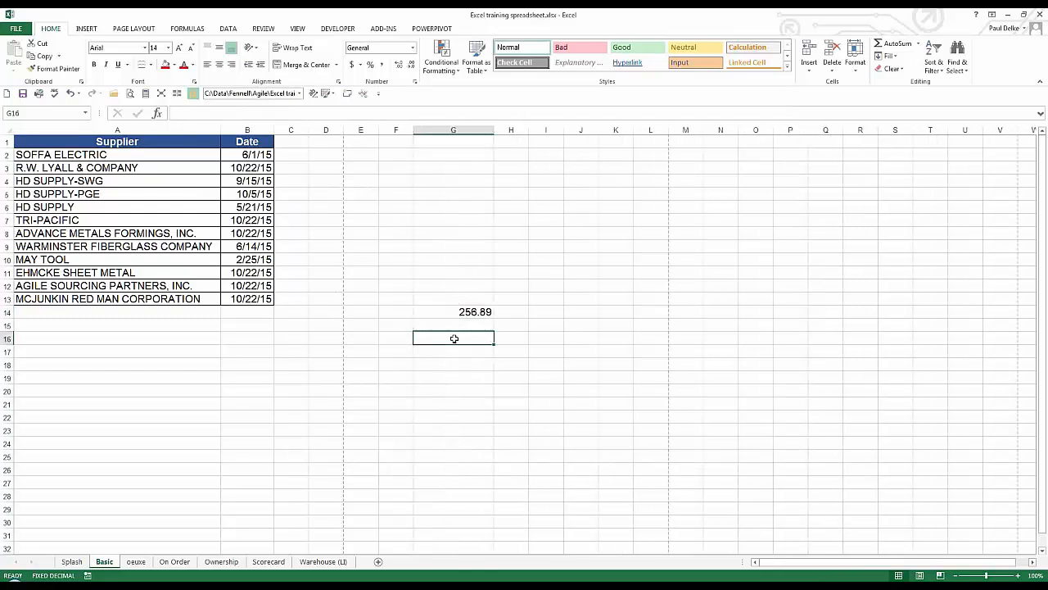
pyautogui.write('25436')
pyautogui.hotkey('ctrl', 'Return')
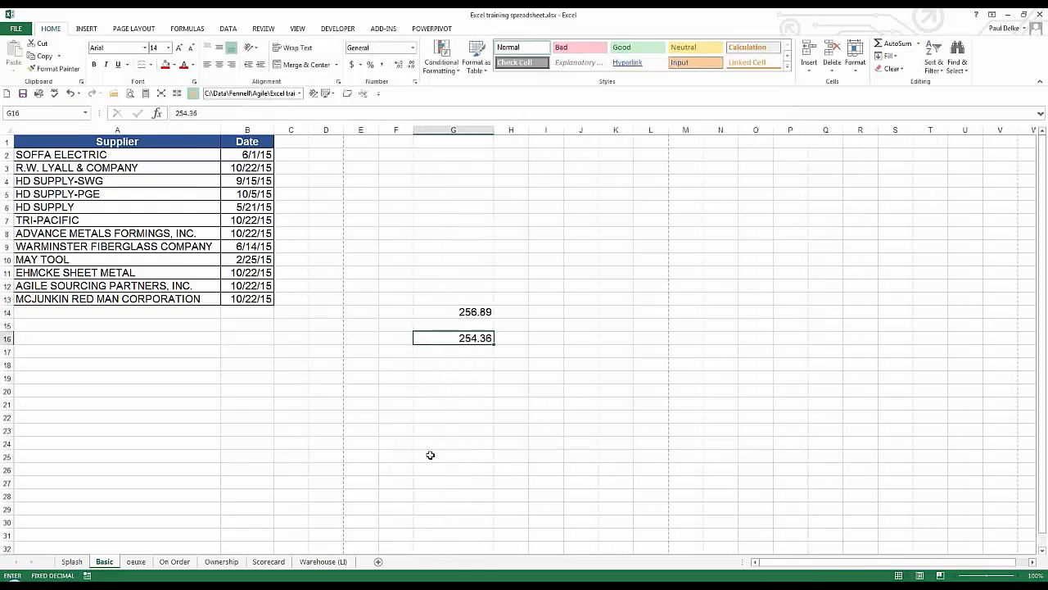
# In the Advanced Excel options, disable automatic decimal point insertion and enable Automatically Flash Fill
pyautogui.click(7, 28)
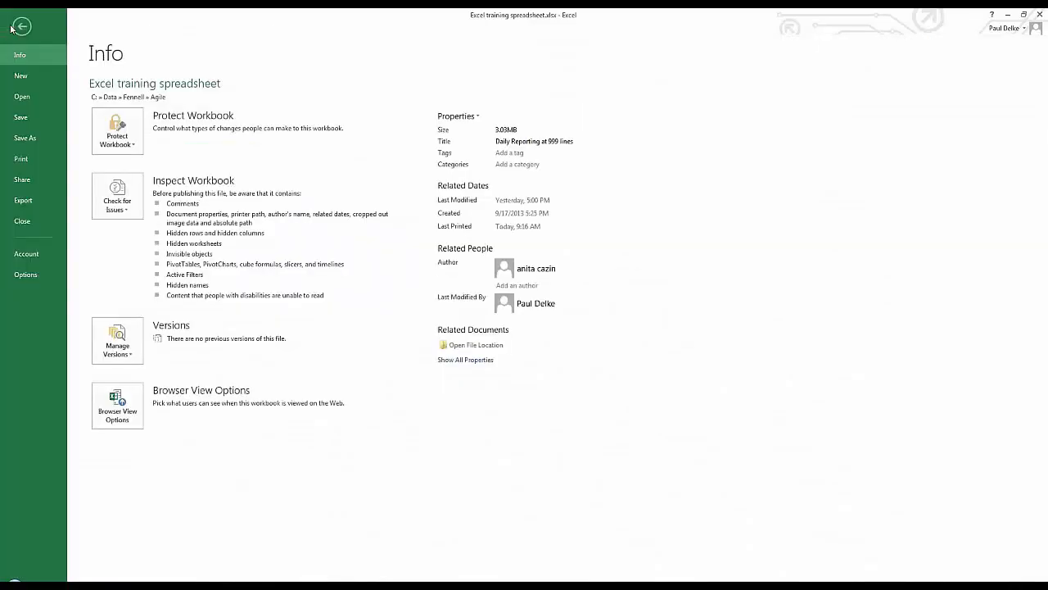
pyautogui.click(25, 277)
pyautogui.click(264, 199)
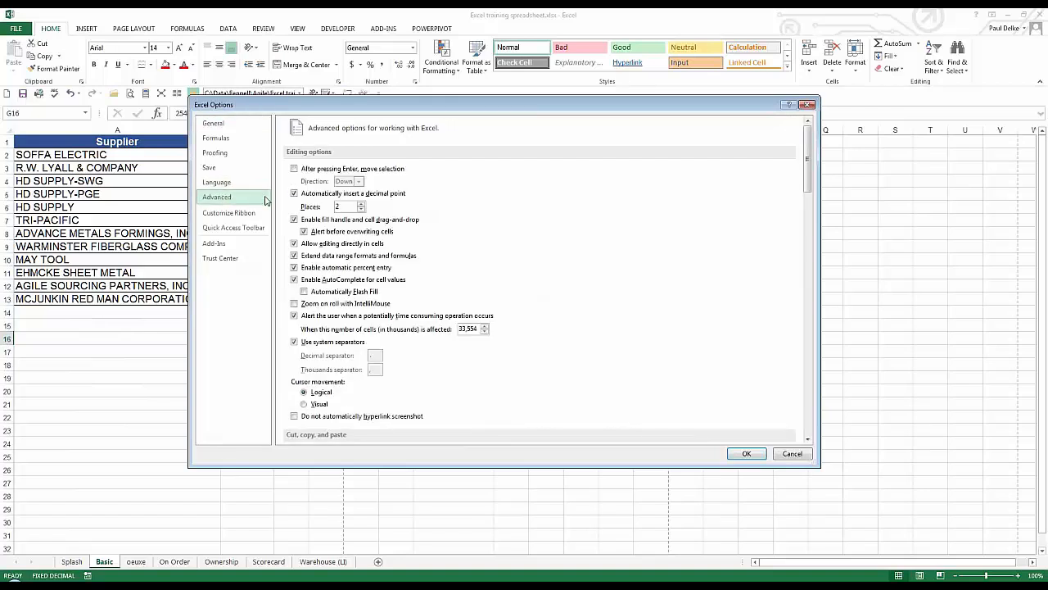
pyautogui.click(294, 194)
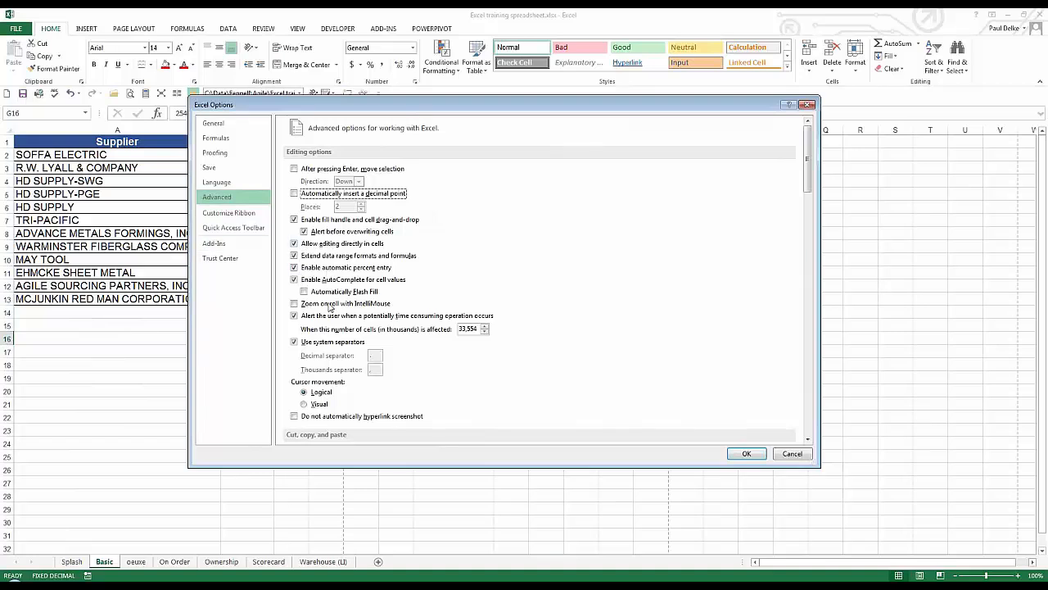
pyautogui.click(304, 292)
pyautogui.click(746, 453)
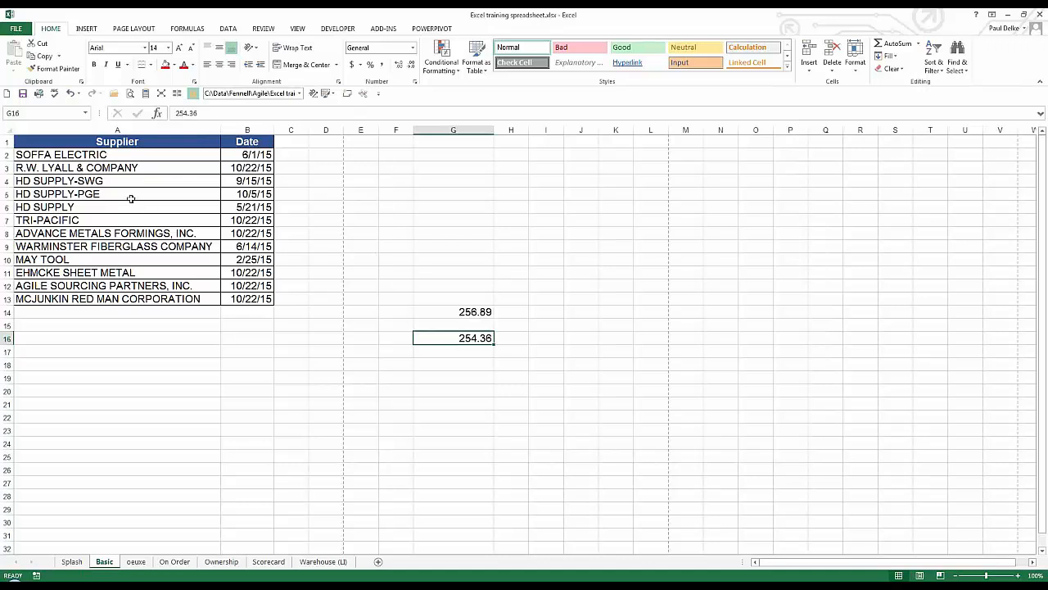
# Enter the sample letters s, s and r in cells C1 to C3
pyautogui.click(292, 155)
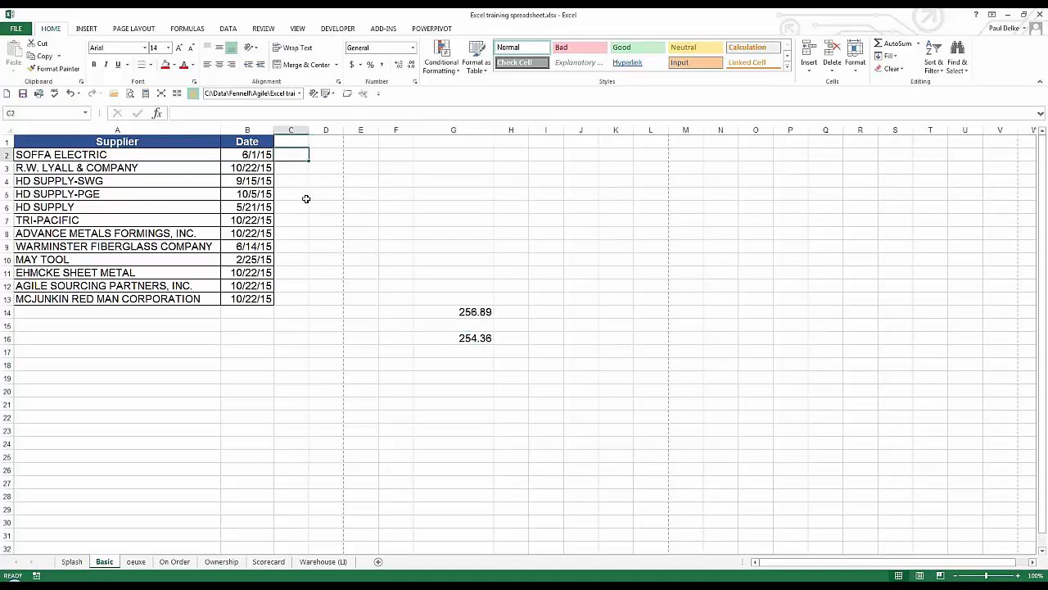
pyautogui.press('Up')
pyautogui.write('s')
pyautogui.press('Return')
pyautogui.write('s')
pyautogui.press('Return')
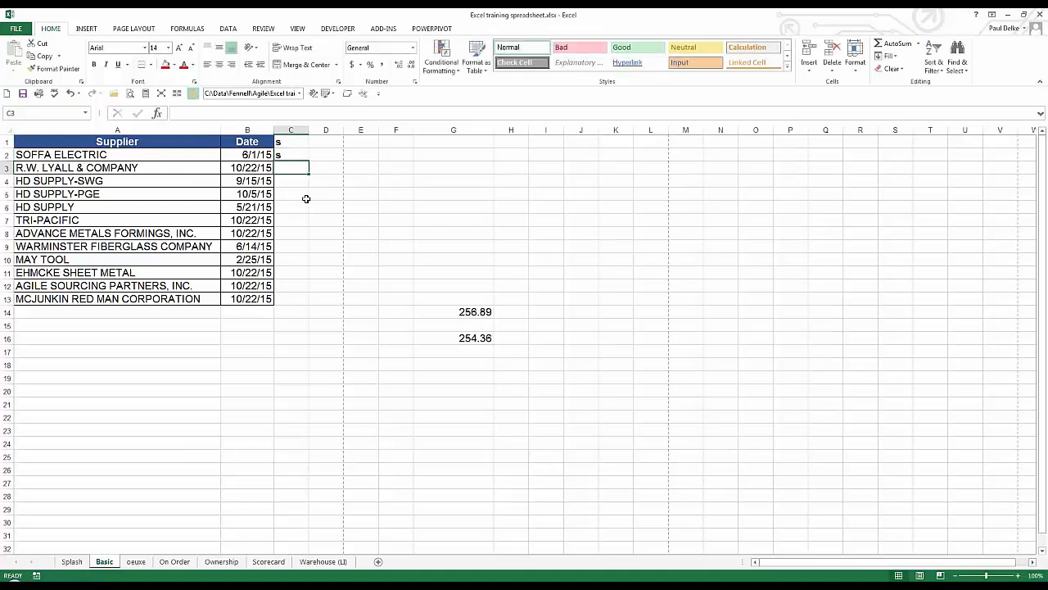
pyautogui.write('r')
pyautogui.press('Return')
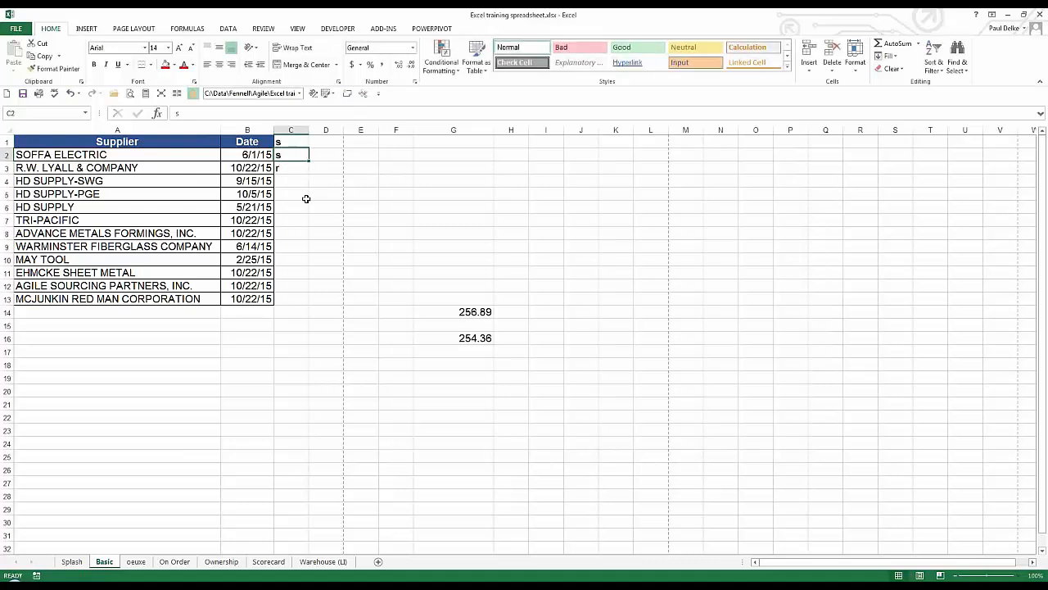
# Select cells C1:C3 and look over the Quick Analysis options and the commands for inserting objects and symbols
pyautogui.click(292, 149)
pyautogui.moveTo(291, 149); pyautogui.dragTo(293, 169)
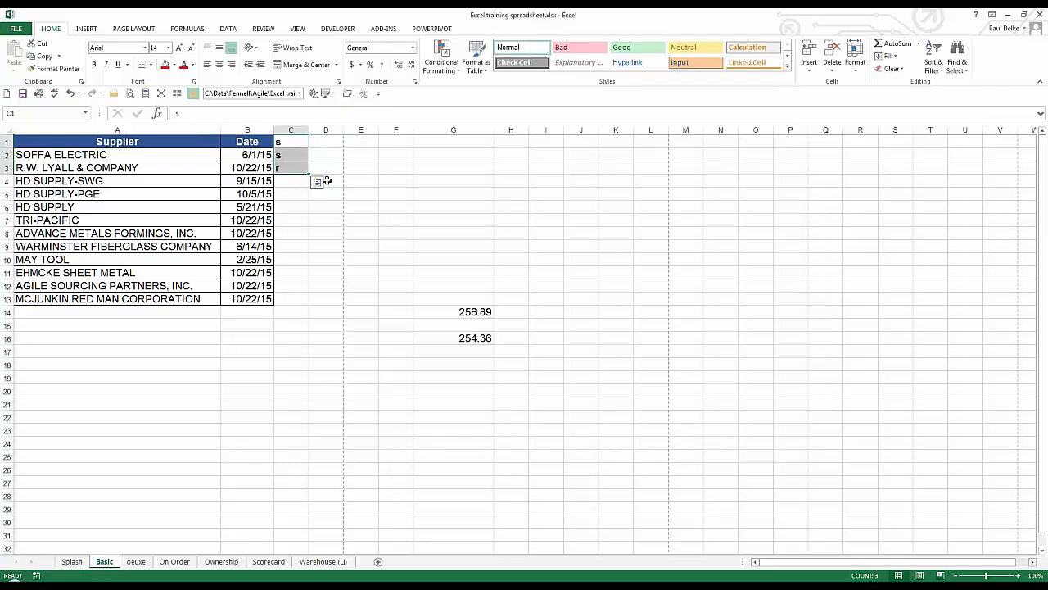
pyautogui.click(317, 183)
pyautogui.click(86, 30)
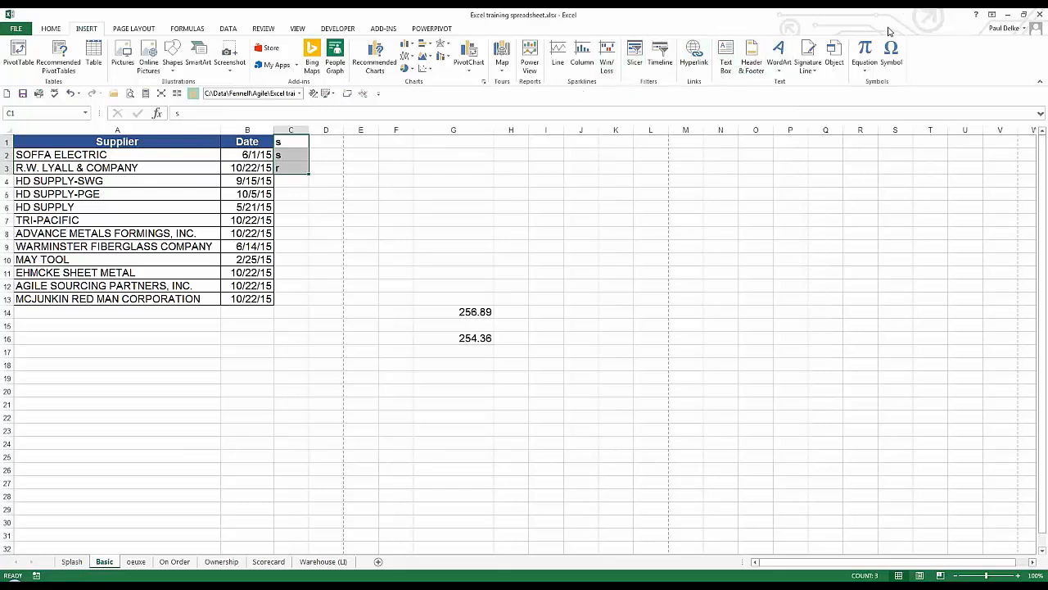
pyautogui.click(884, 52)
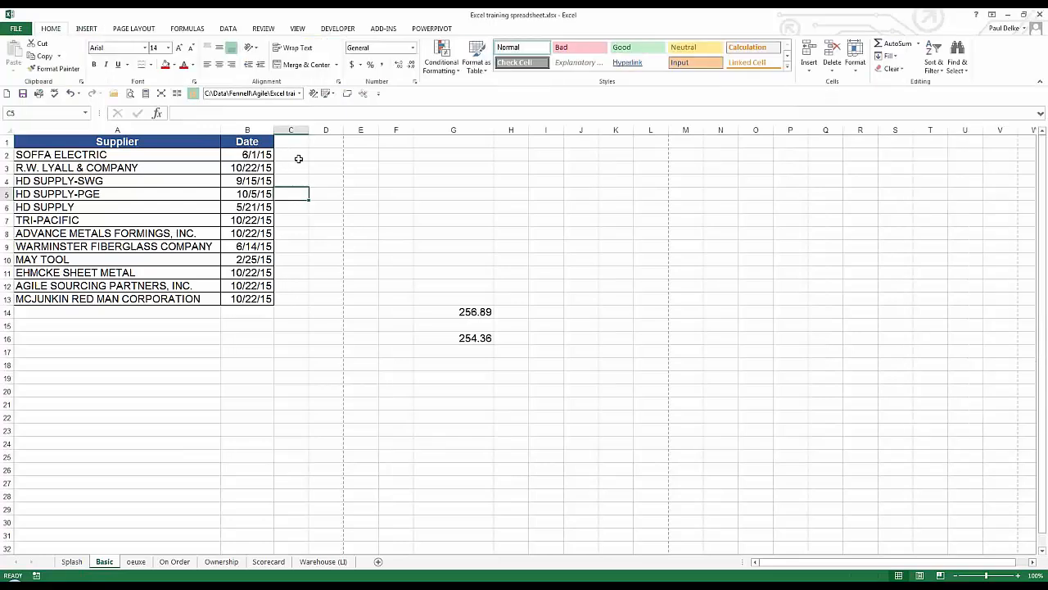
# Return to the Advanced Excel options and disable Automatically Flash Fill
pyautogui.click(297, 159)
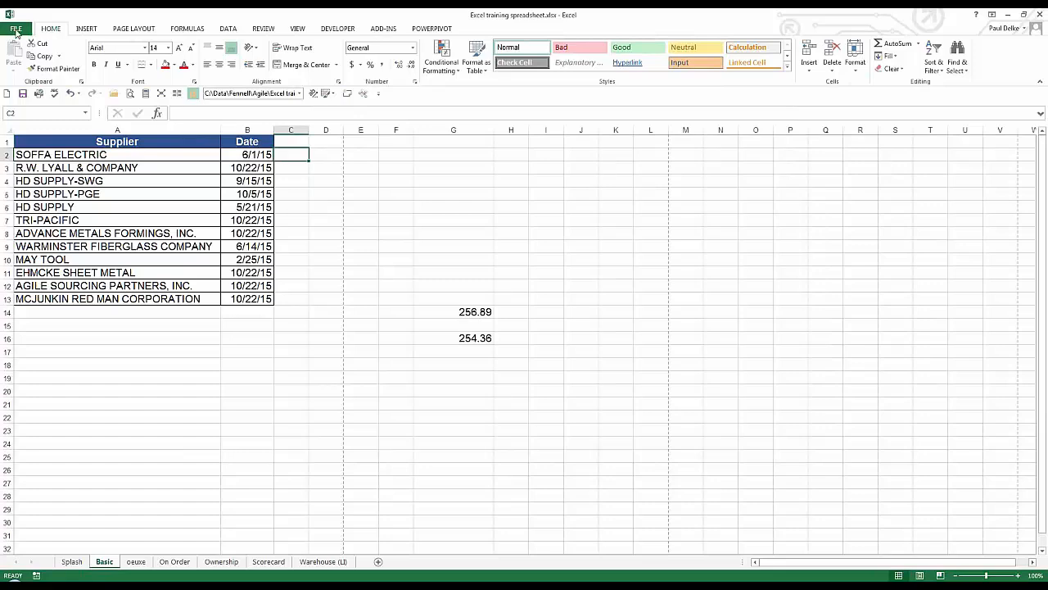
pyautogui.click(16, 30)
pyautogui.click(24, 273)
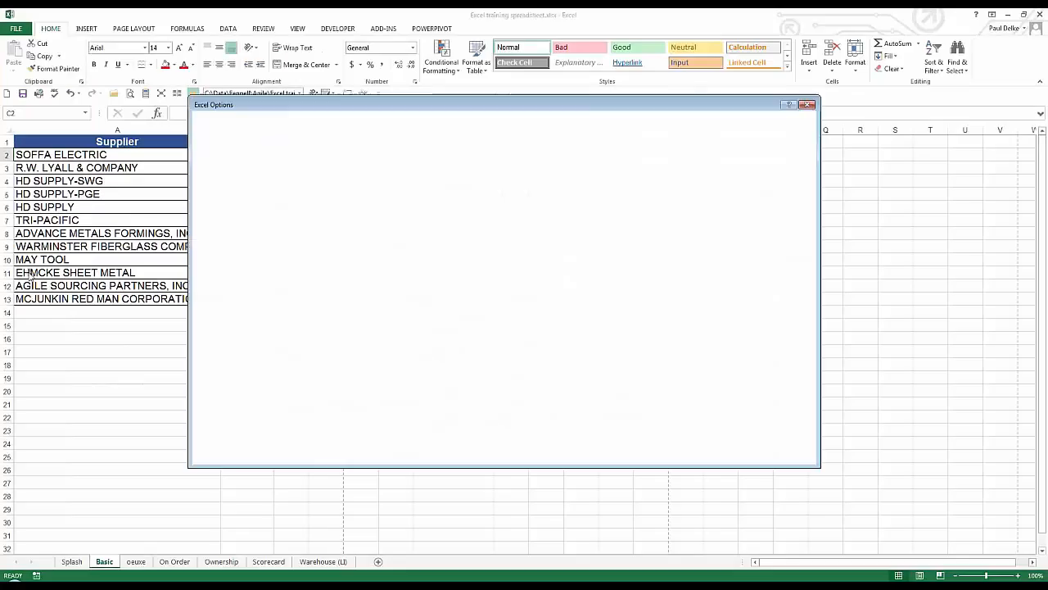
pyautogui.click(217, 197)
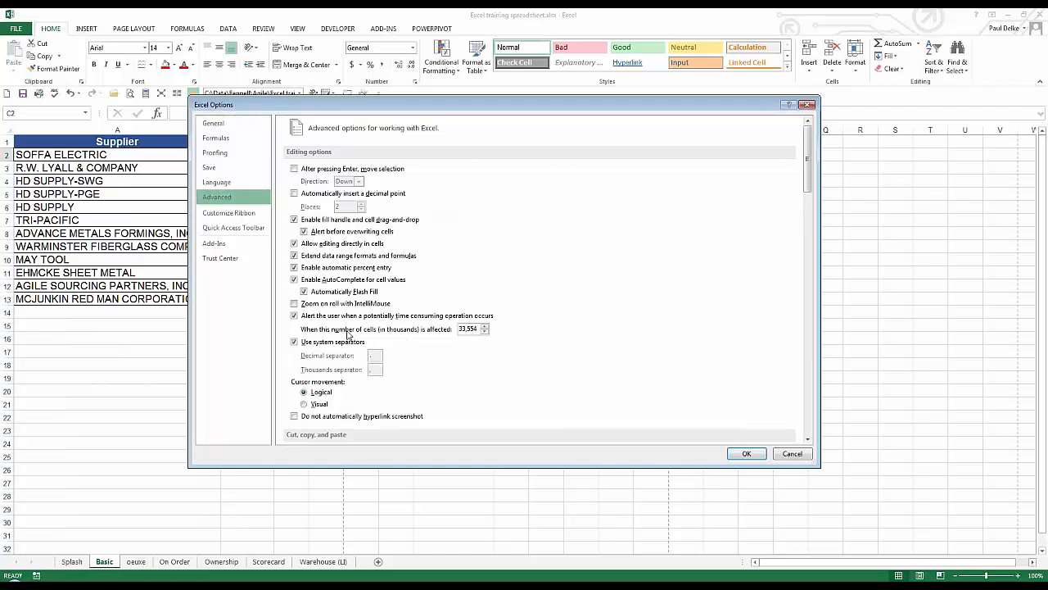
pyautogui.click(323, 295)
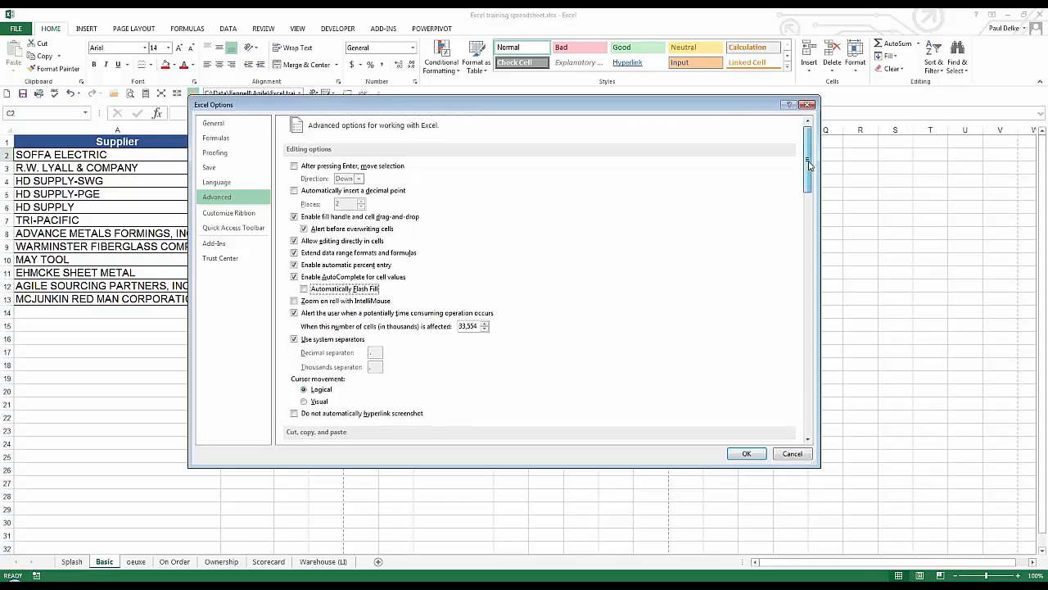
# Examine the remaining Advanced options and the entries of the SAT and weekday custom lists, and close the options
pyautogui.moveTo(809, 165); pyautogui.dragTo(803, 278)
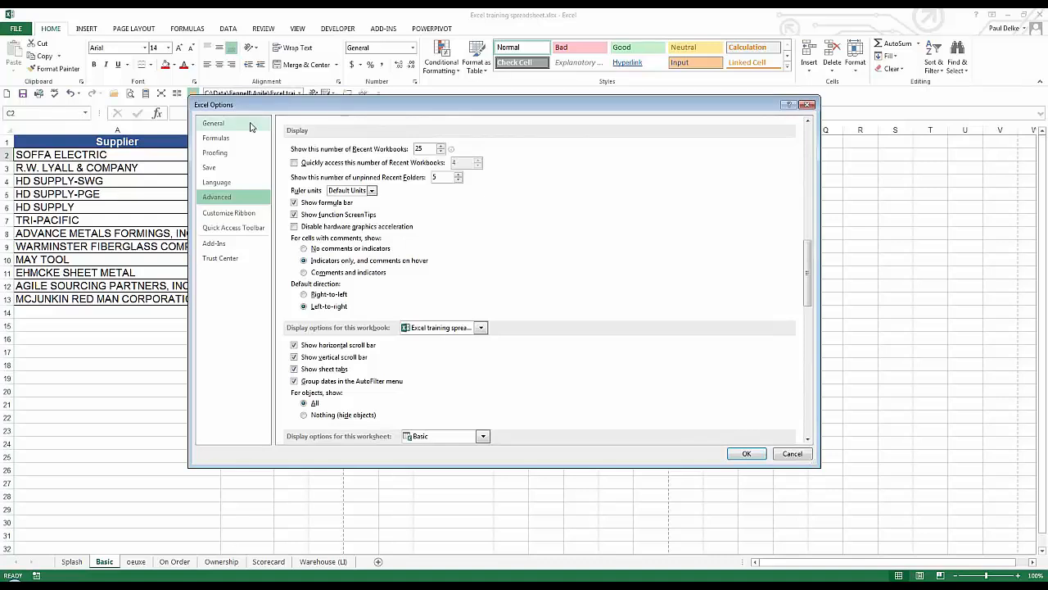
pyautogui.moveTo(303, 105); pyautogui.dragTo(285, 159)
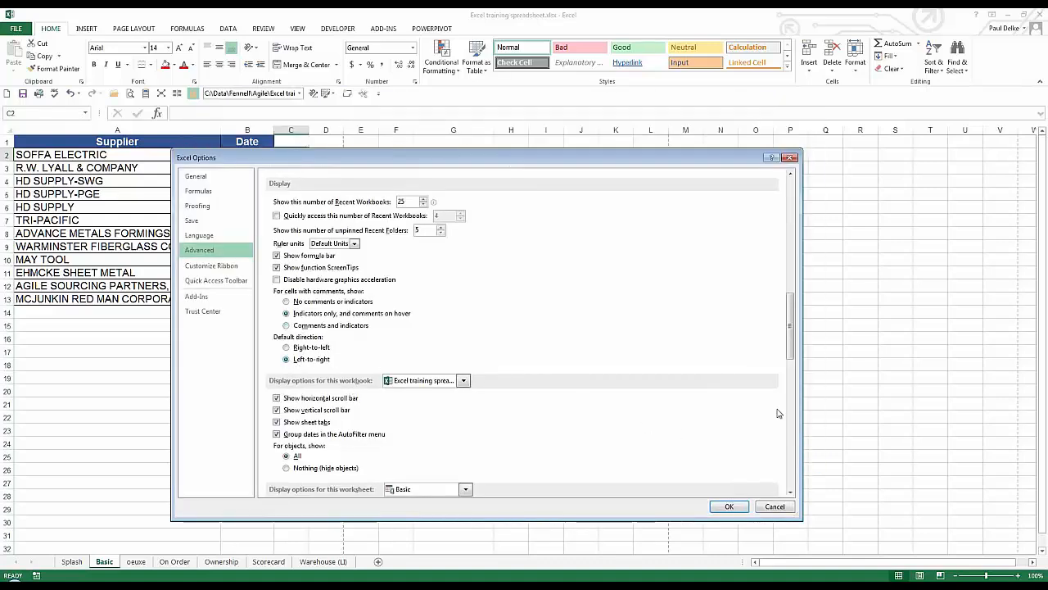
pyautogui.moveTo(792, 335); pyautogui.dragTo(793, 365)
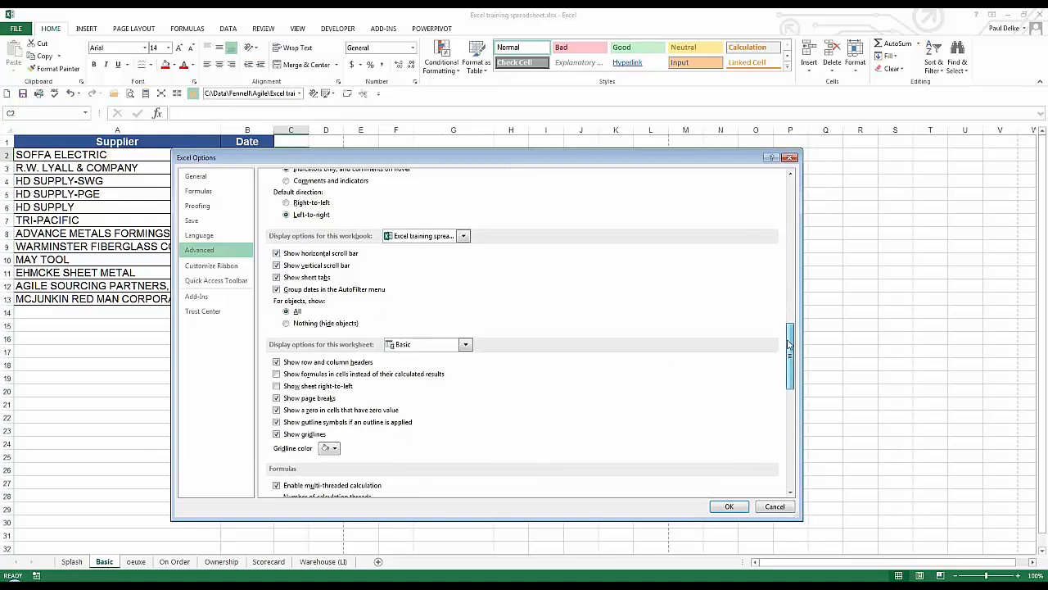
pyautogui.moveTo(791, 348); pyautogui.dragTo(791, 444)
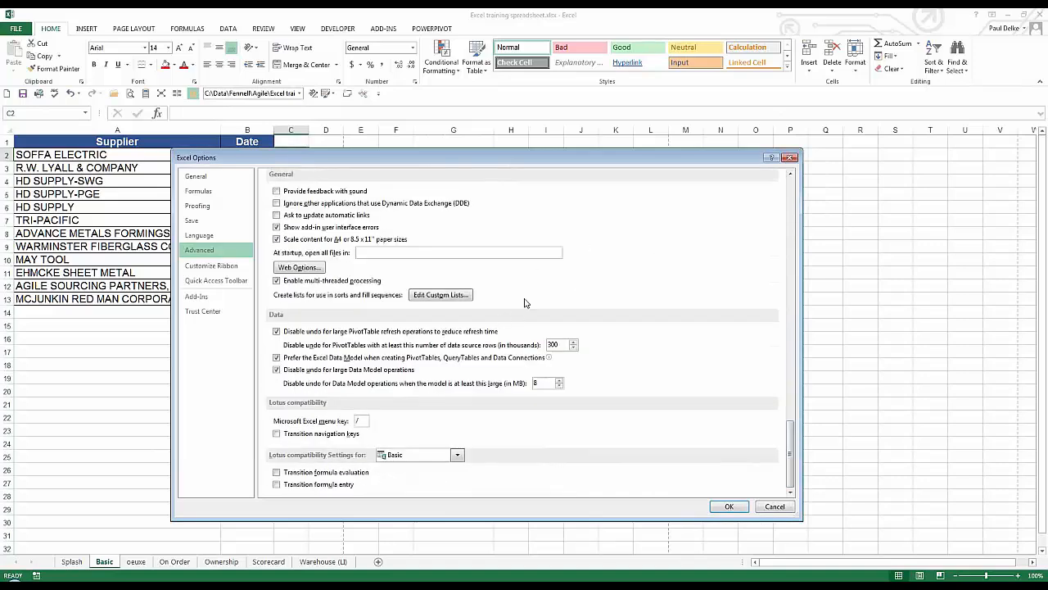
pyautogui.click(432, 295)
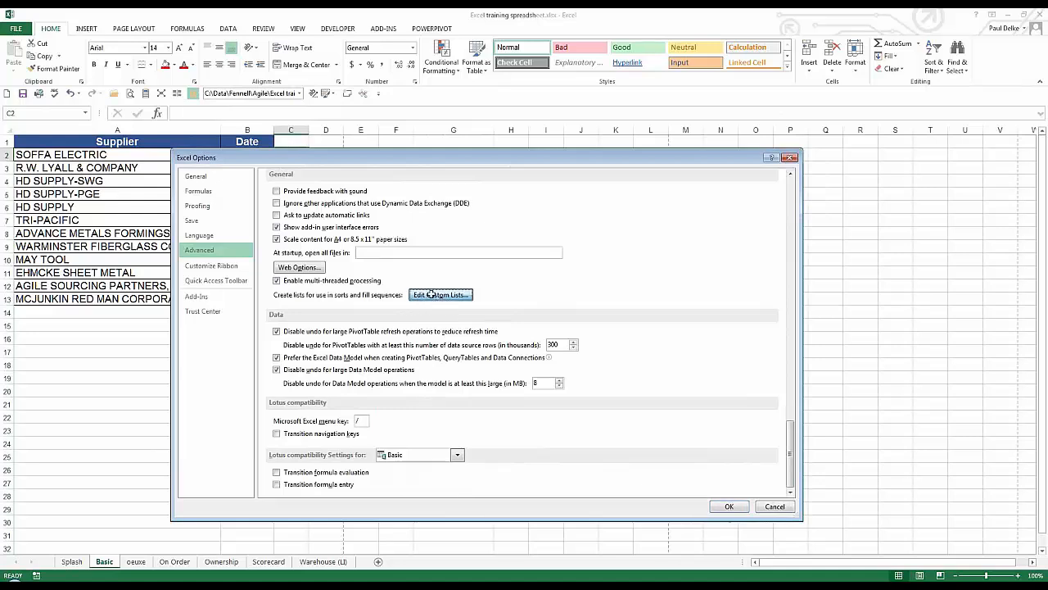
pyautogui.click(441, 223)
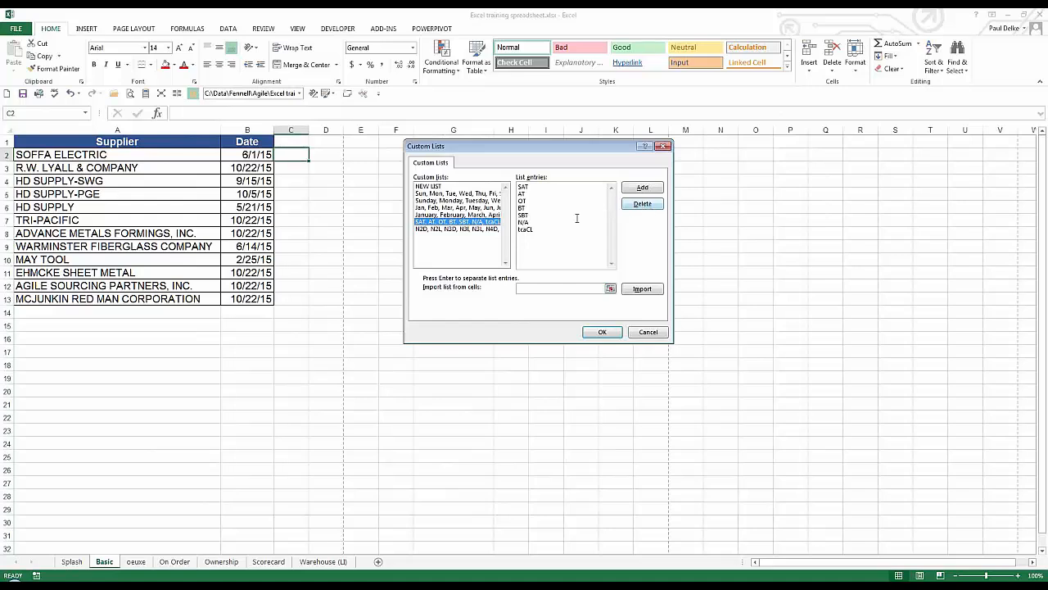
pyautogui.click(455, 201)
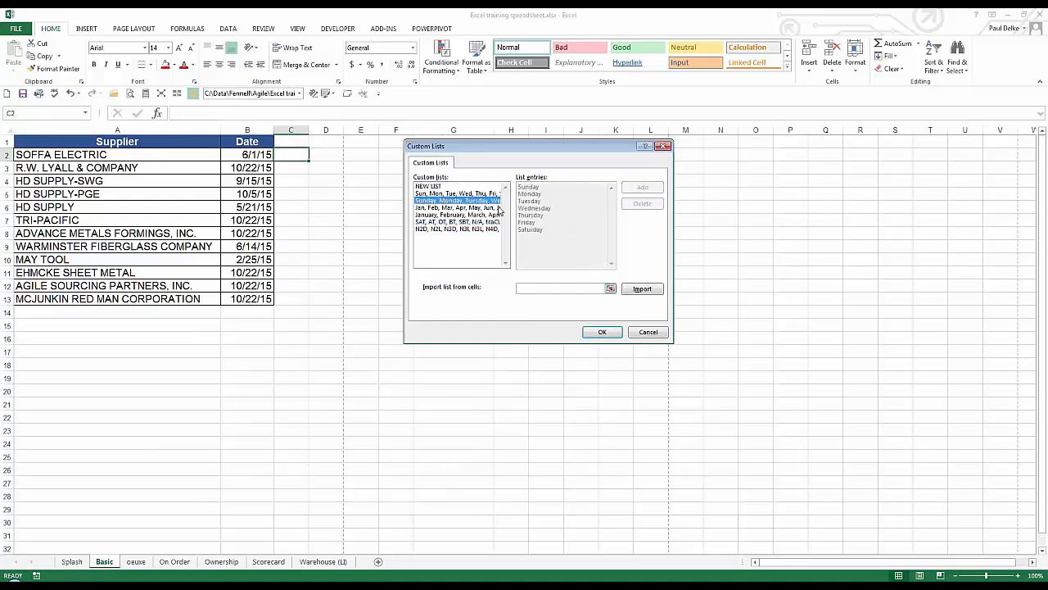
pyautogui.click(475, 193)
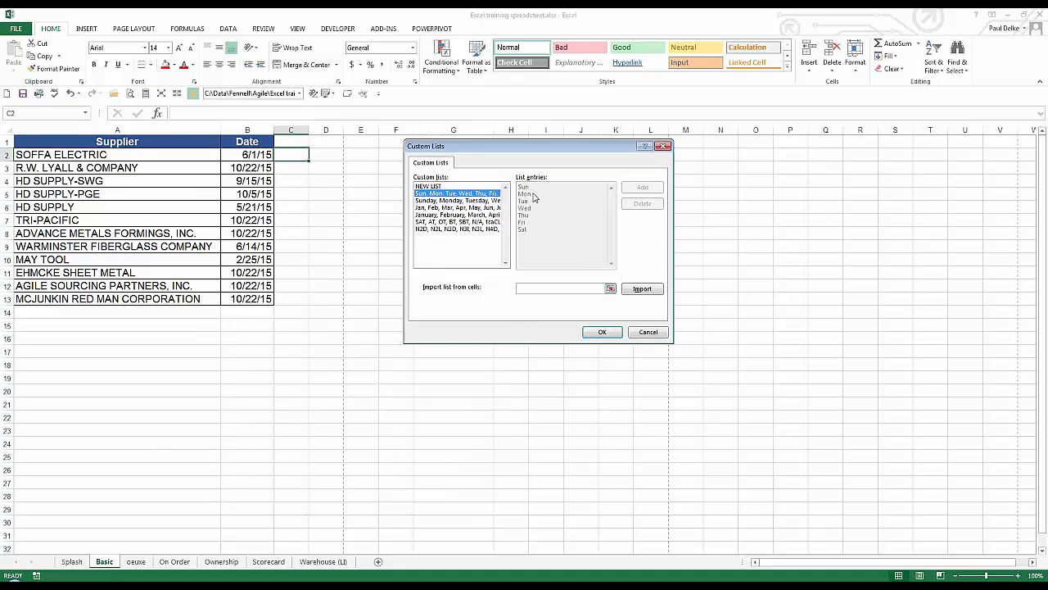
pyautogui.click(643, 332)
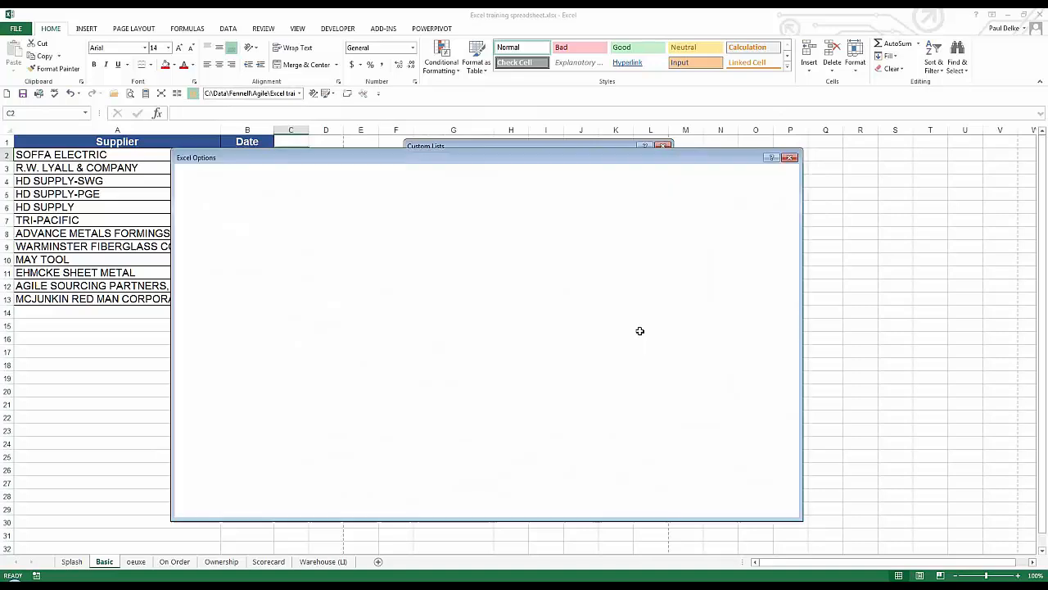
pyautogui.click(724, 504)
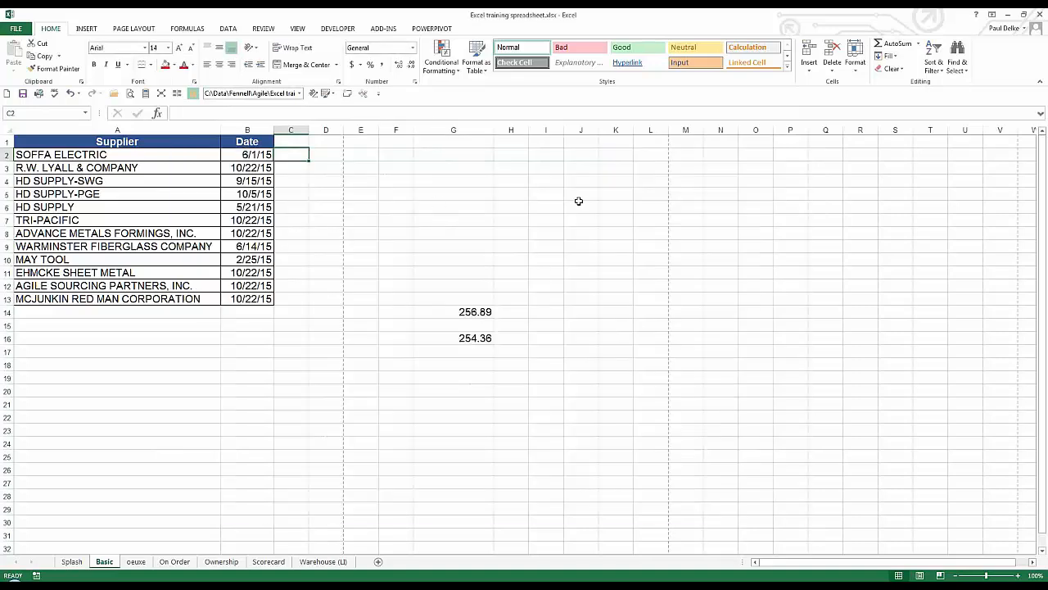
# Fill a weekday series starting with sun down cells J2:J14 and clear it
pyautogui.click(584, 155)
pyautogui.write('sun')
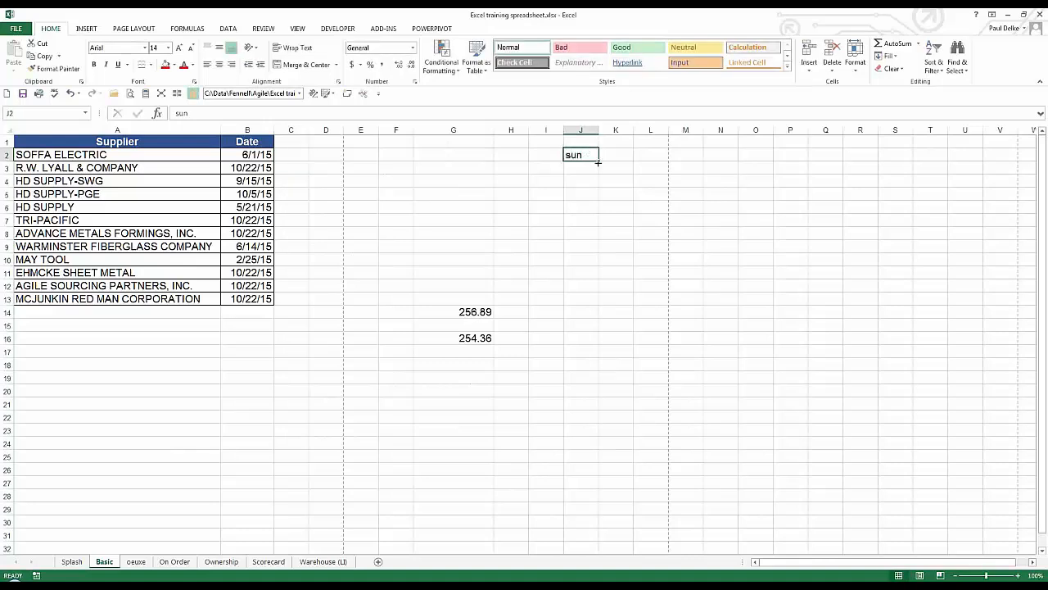
pyautogui.moveTo(598, 163); pyautogui.dragTo(603, 316)
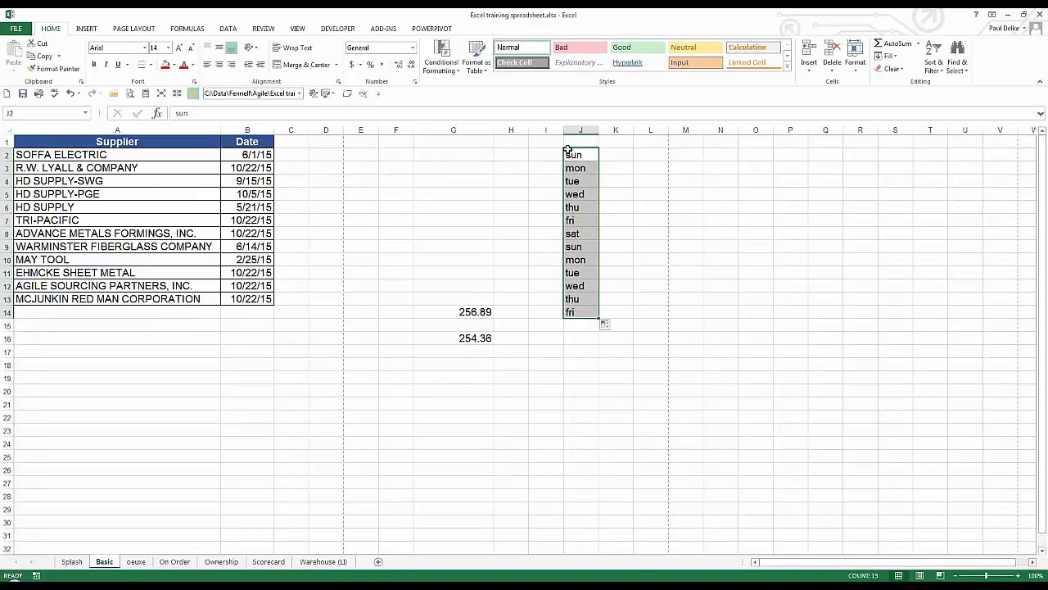
pyautogui.press('Delete')
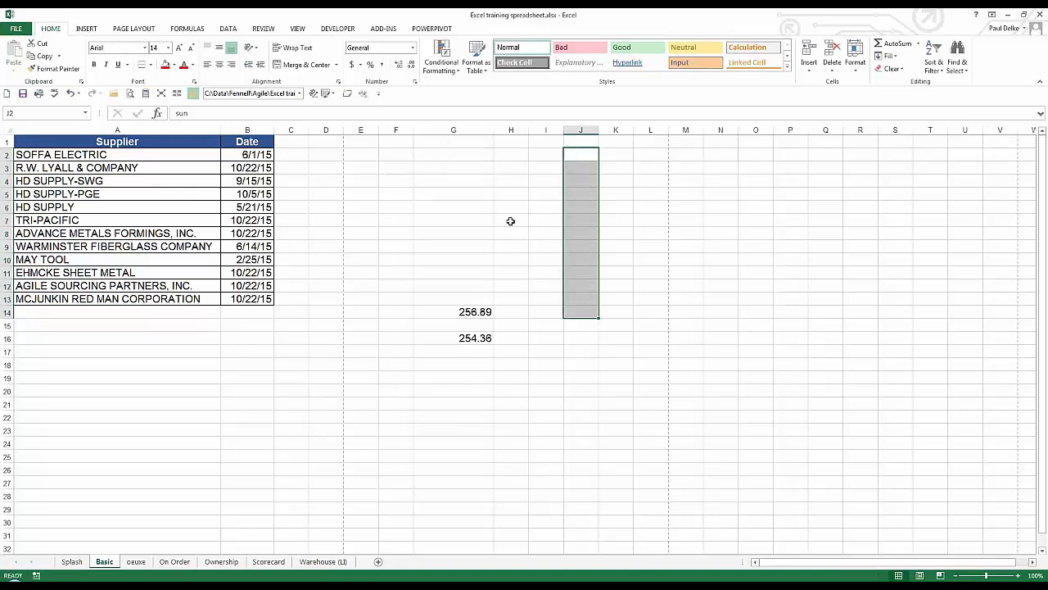
# Try to create a custom list from the supplier names in A2:A13 through the Advanced options
pyautogui.moveTo(107, 158); pyautogui.dragTo(107, 300)
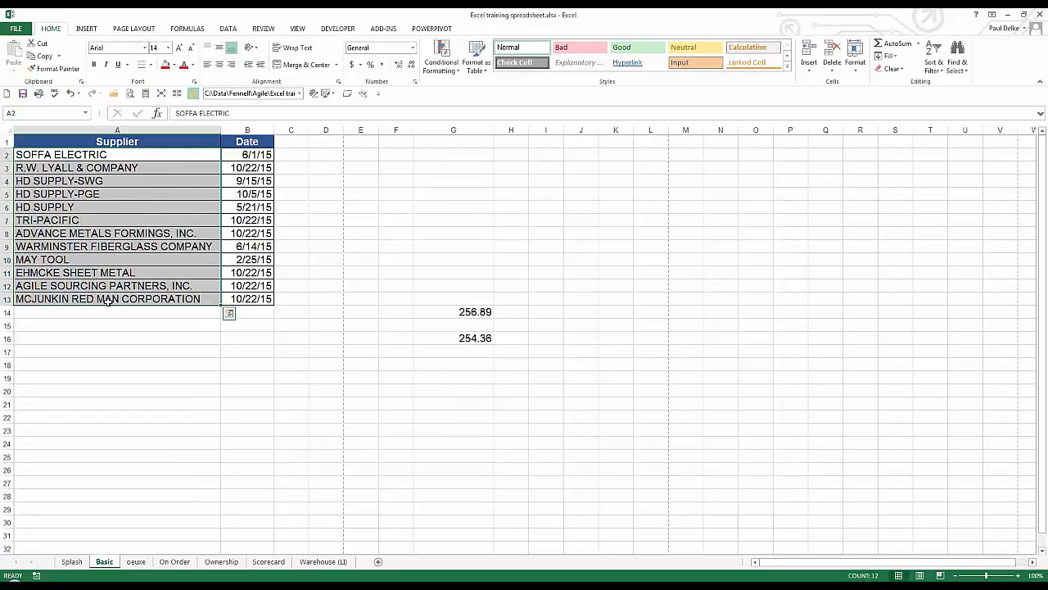
pyautogui.click(15, 30)
pyautogui.click(24, 274)
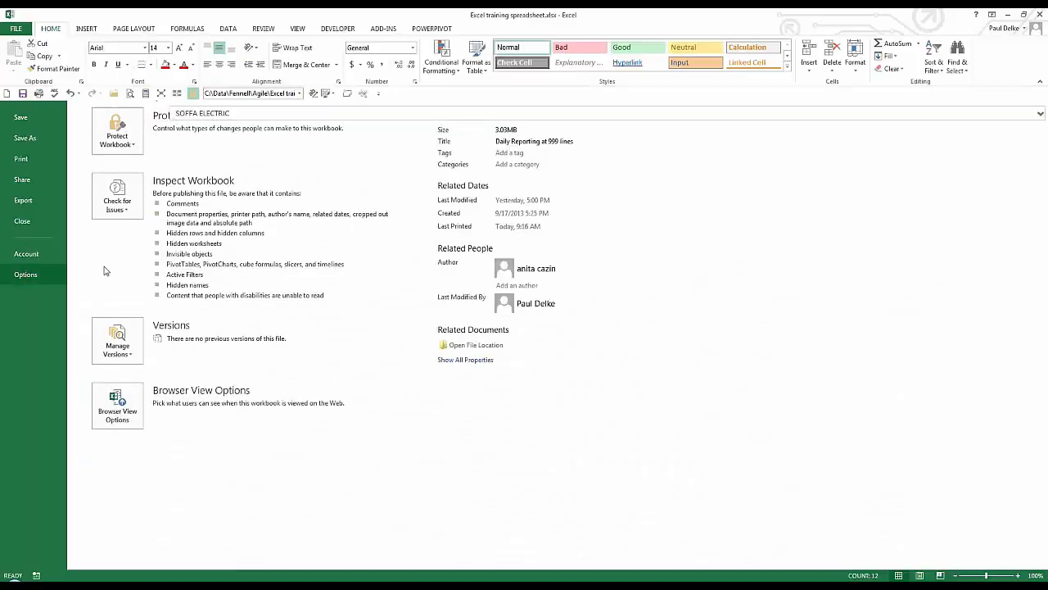
pyautogui.click(199, 250)
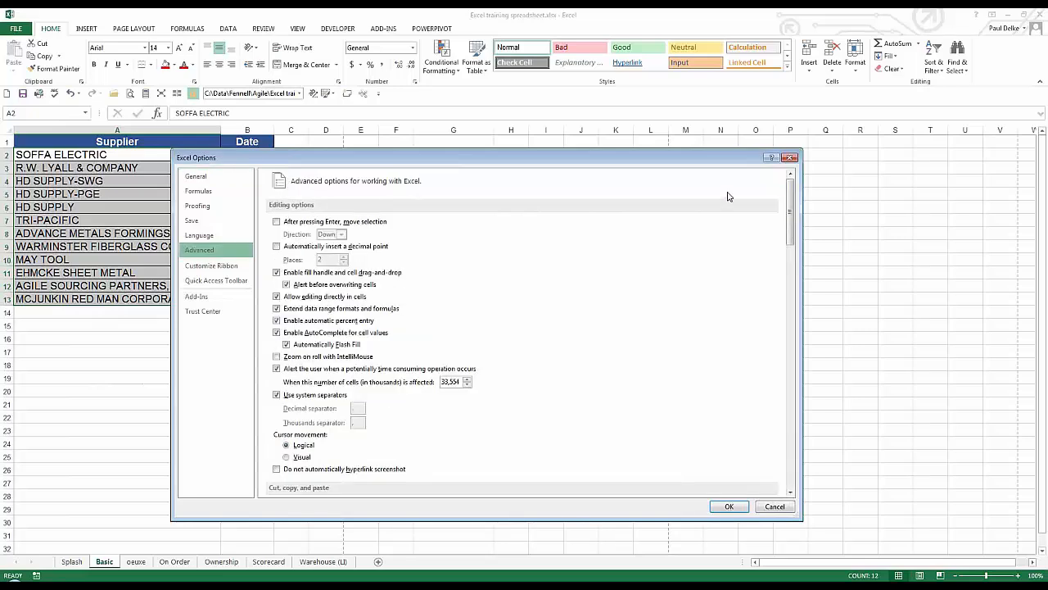
pyautogui.moveTo(790, 195); pyautogui.dragTo(789, 463)
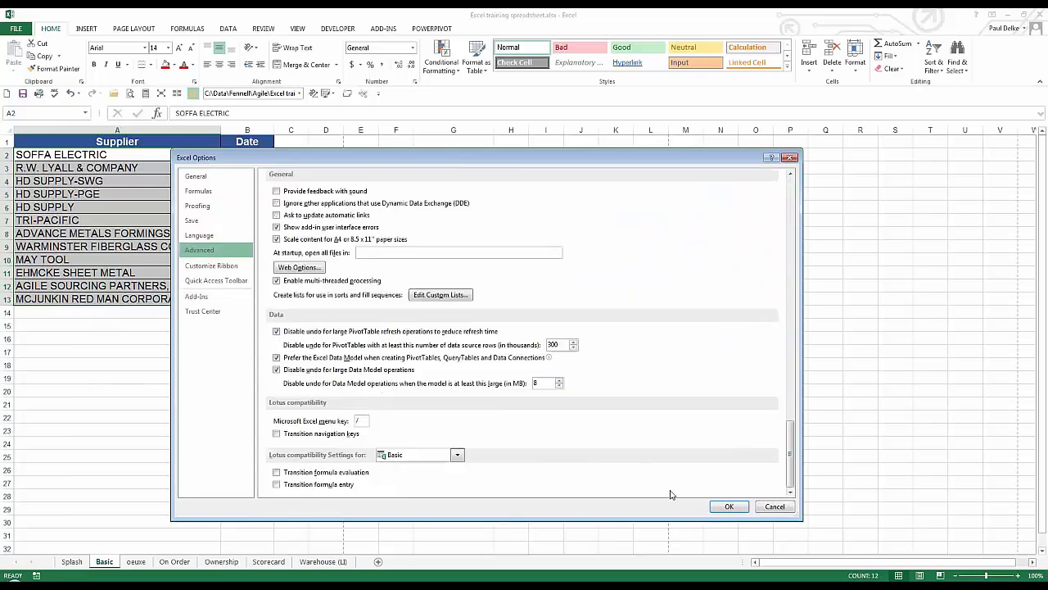
pyautogui.click(440, 295)
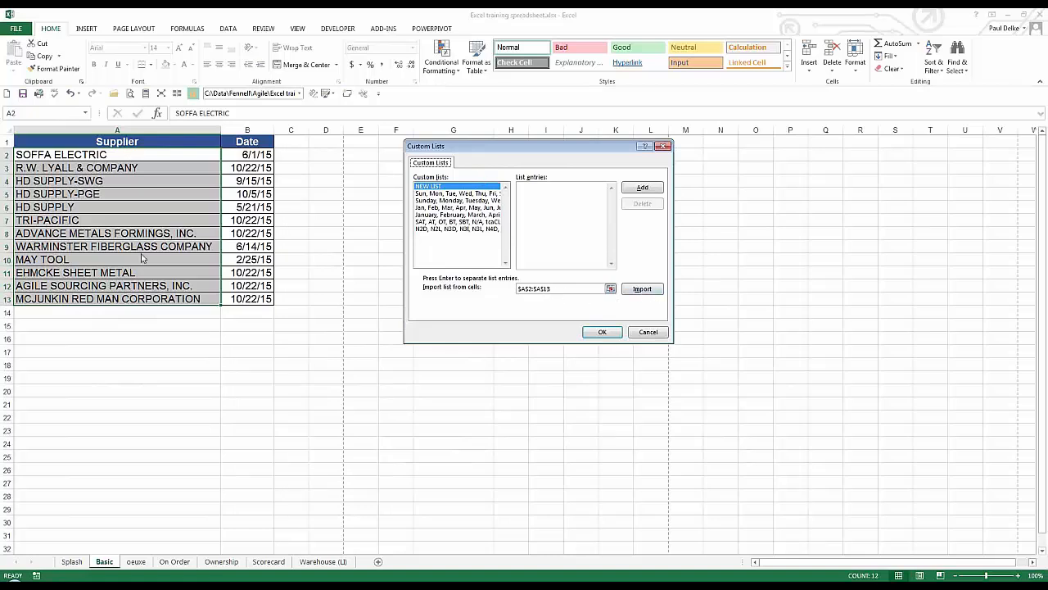
pyautogui.click(600, 332)
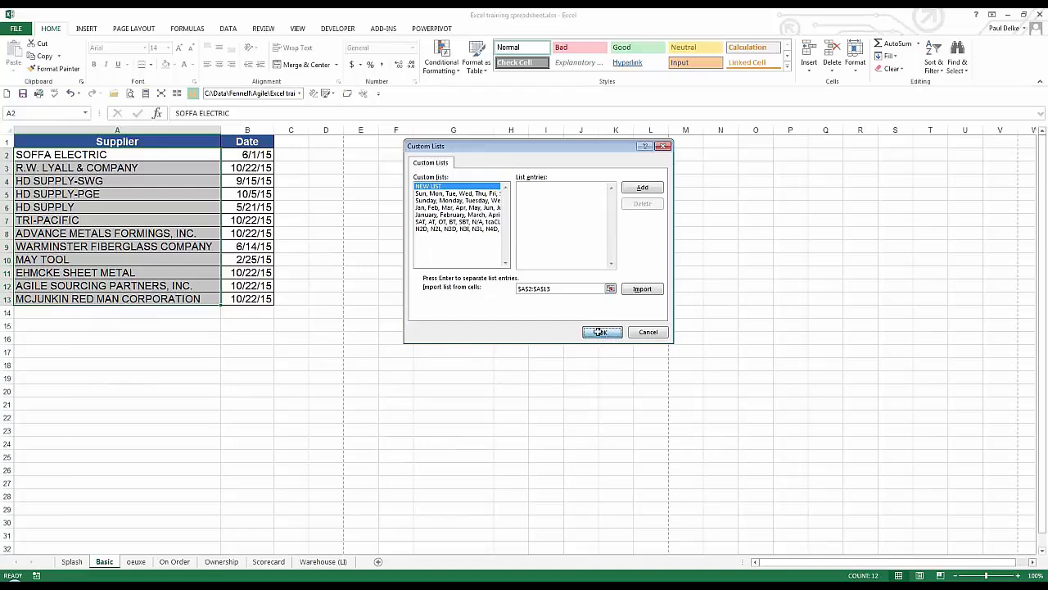
pyautogui.click(728, 506)
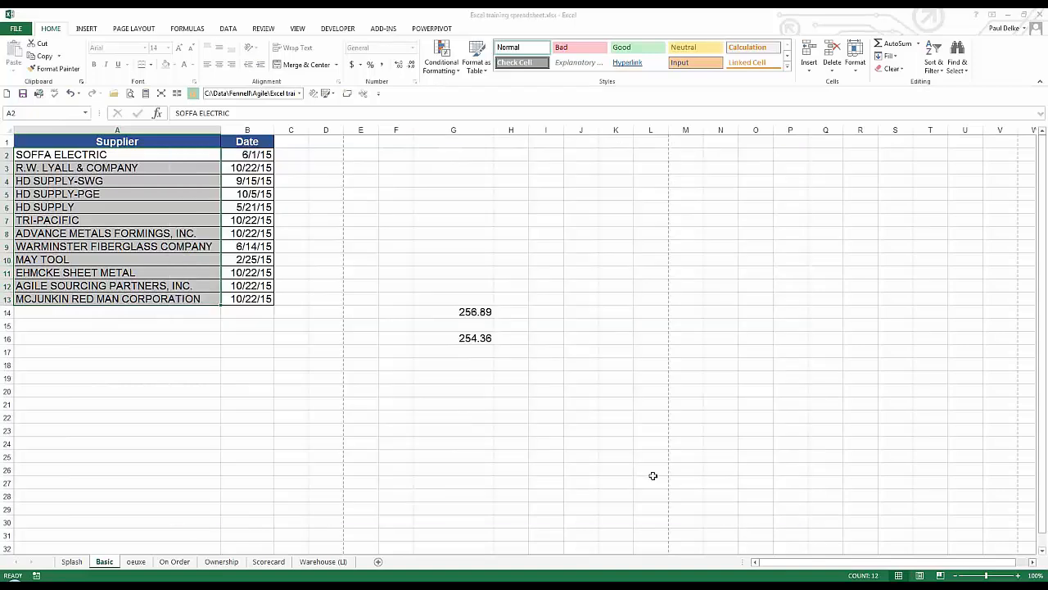
# Copy the SOFFA ELECTRIC cell A2 to K2 and autofit the width of column K
pyautogui.click(135, 157)
pyautogui.hotkey('ctrl', 'c')
pyautogui.click(616, 156)
pyautogui.press('Return')
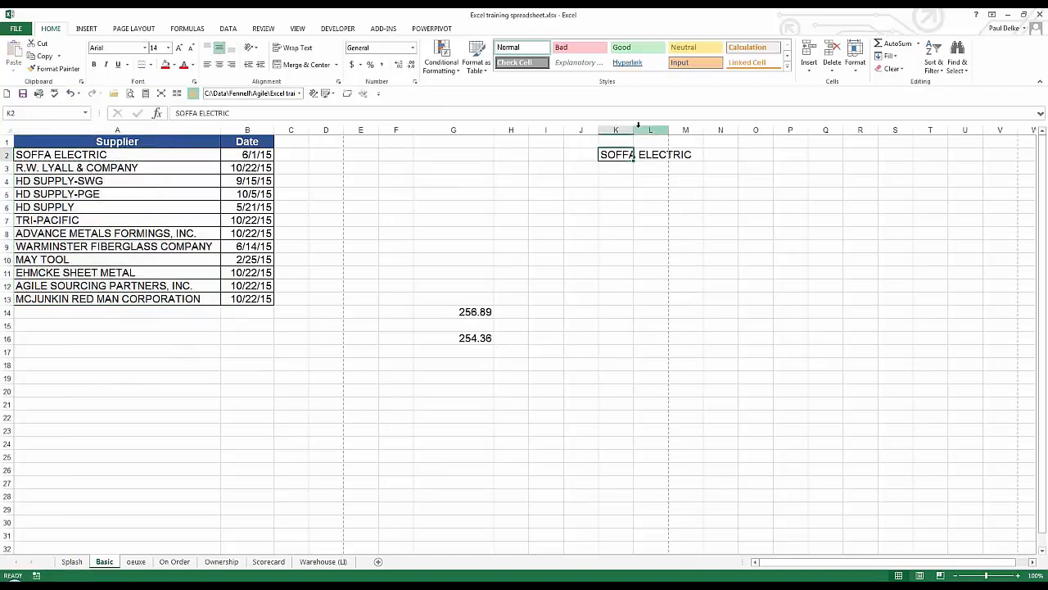
pyautogui.click(628, 130)
pyautogui.doubleClick(632, 129)
pyautogui.click(692, 160)
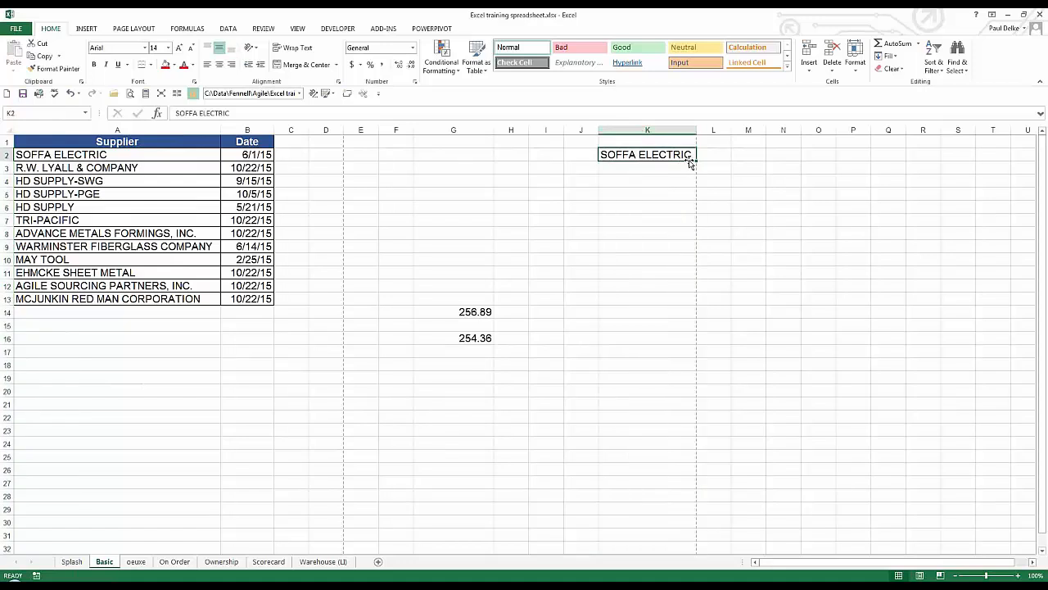
# Fill the supplier cell K2 down to K13 and clear the contents of the filled cells
pyautogui.moveTo(697, 159); pyautogui.dragTo(695, 310)
pyautogui.moveTo(610, 156); pyautogui.dragTo(625, 317)
pyautogui.press('Delete')
# Copy only the supplier text of A2 into K2, fill it down to K10 and clear K2:K10
pyautogui.click(141, 155)
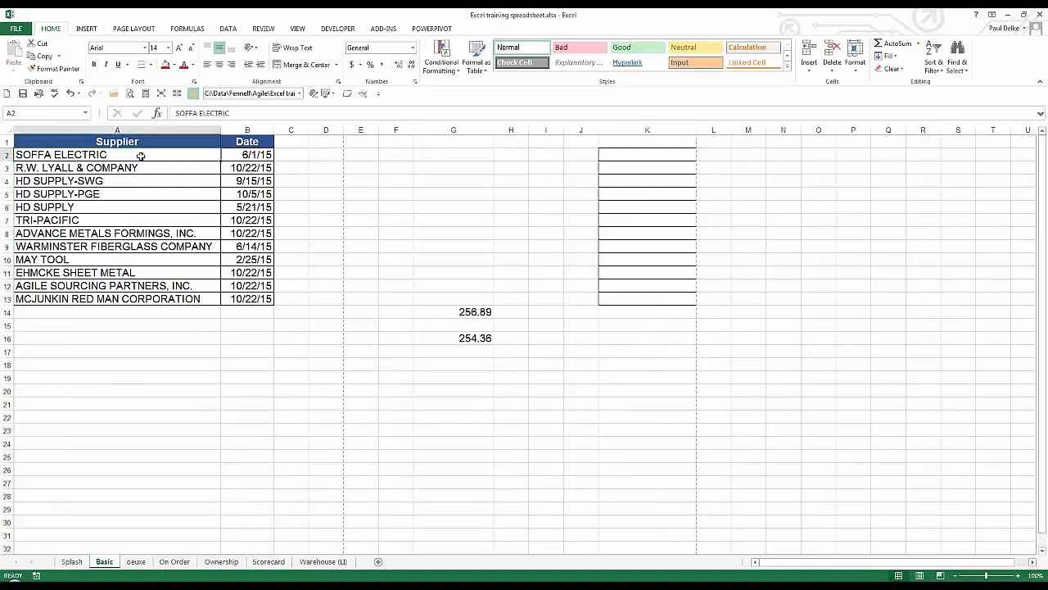
pyautogui.moveTo(232, 113); pyautogui.dragTo(119, 114)
pyautogui.hotkey('ctrl', 'c')
pyautogui.press('Escape')
pyautogui.click(631, 156)
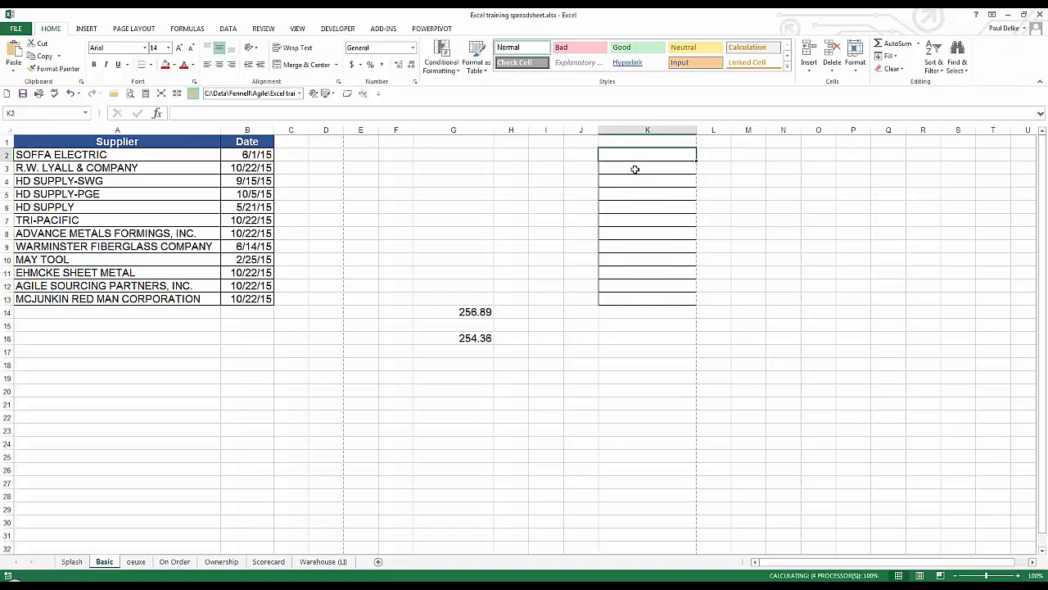
pyautogui.hotkey('ctrl', 'v')
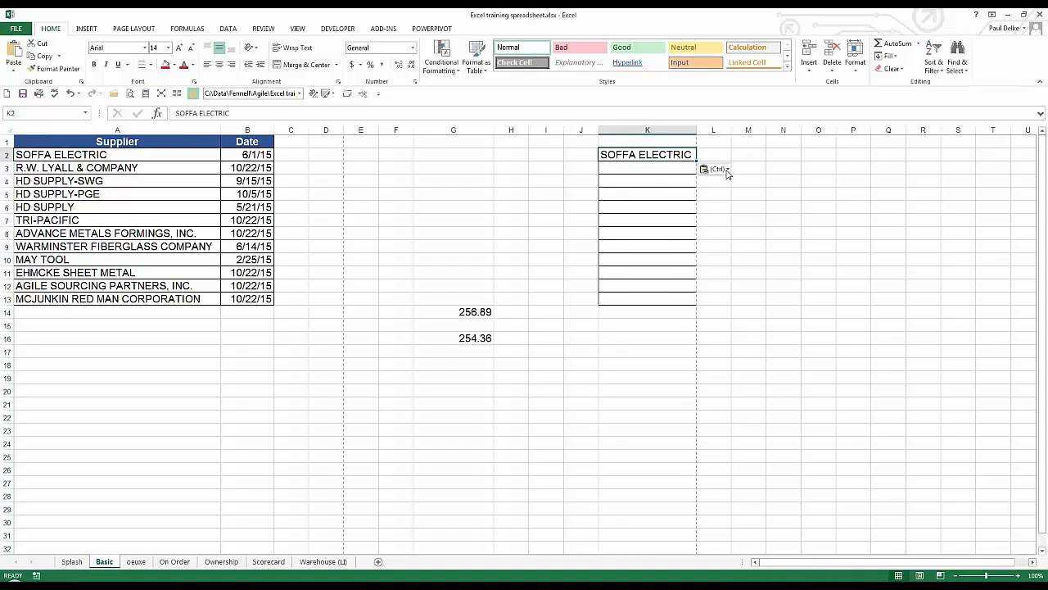
pyautogui.click(725, 169)
pyautogui.click(726, 170)
pyautogui.moveTo(693, 157); pyautogui.dragTo(696, 251)
pyautogui.moveTo(665, 157); pyautogui.dragTo(674, 261)
pyautogui.press('Delete')
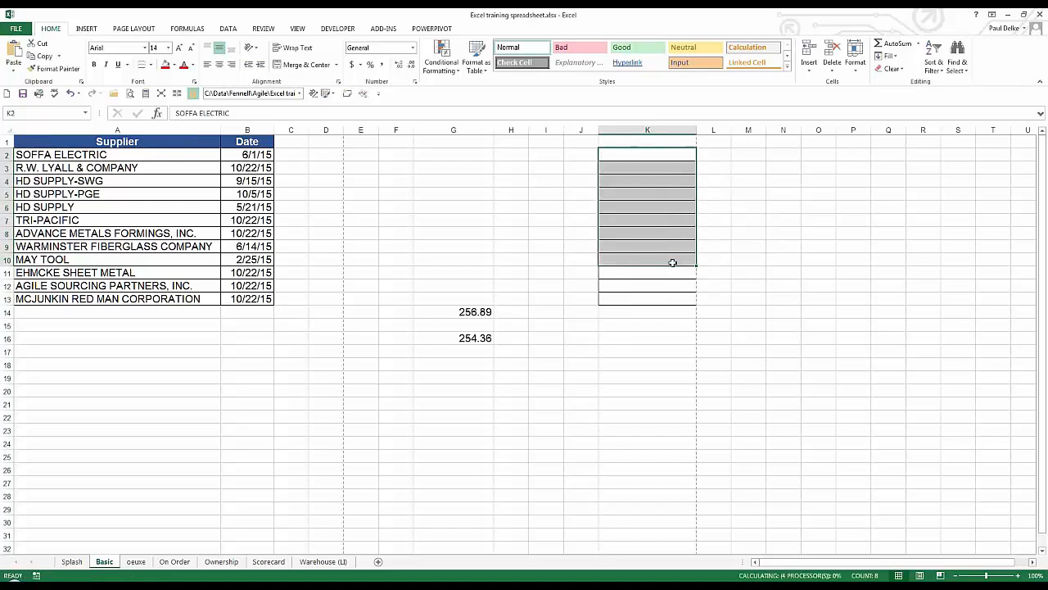
pyautogui.click(633, 206)
pyautogui.moveTo(137, 175); pyautogui.dragTo(128, 159)
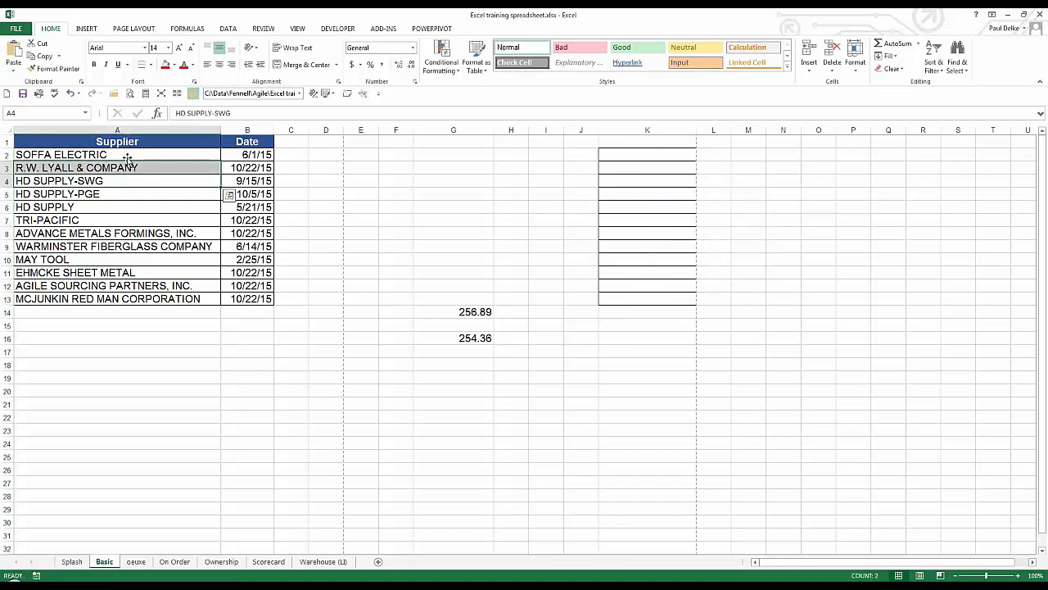
pyautogui.click(124, 167)
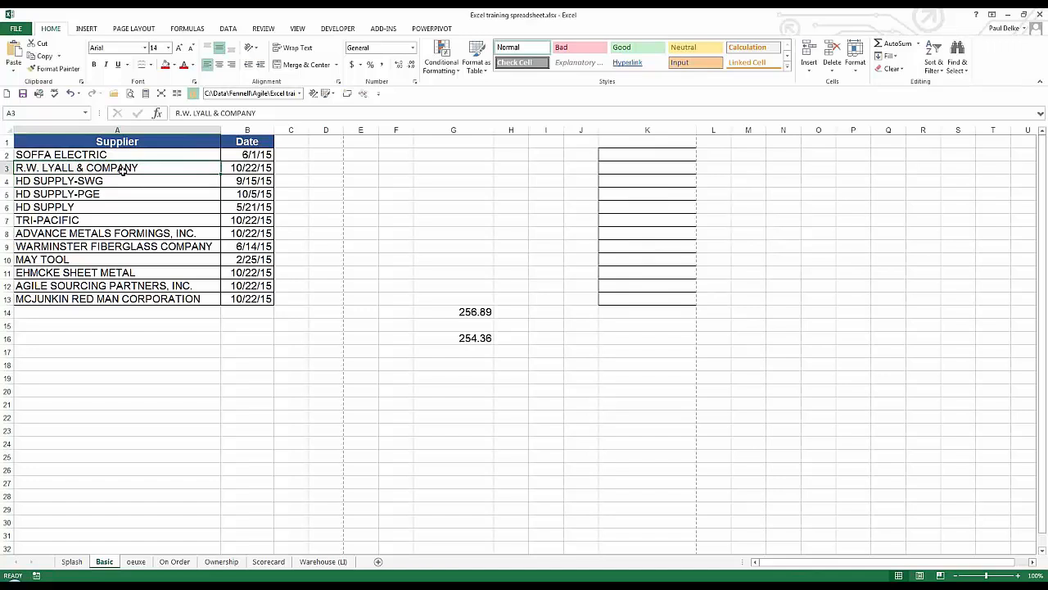
pyautogui.click(41, 206)
pyautogui.click(79, 227)
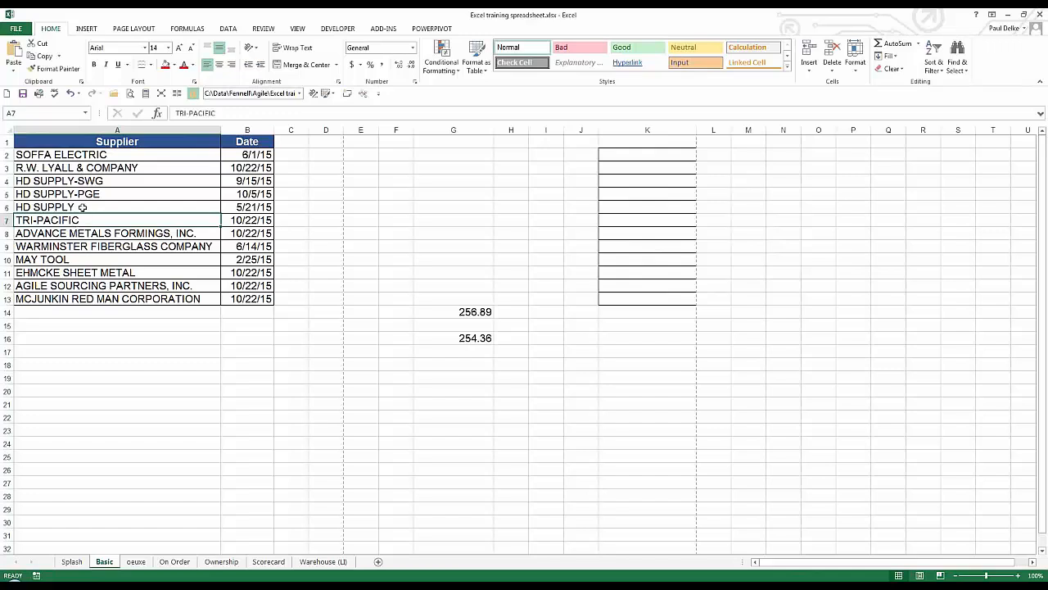
pyautogui.click(82, 207)
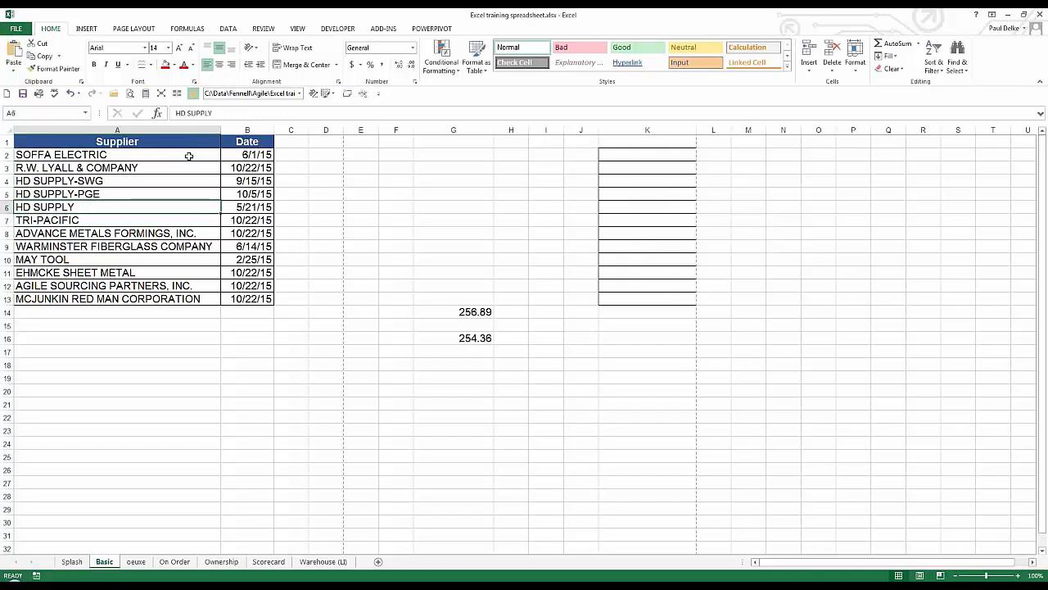
# Widen column K and restrict K2 with data validation to whole numbers greater than 0
pyautogui.click(640, 154)
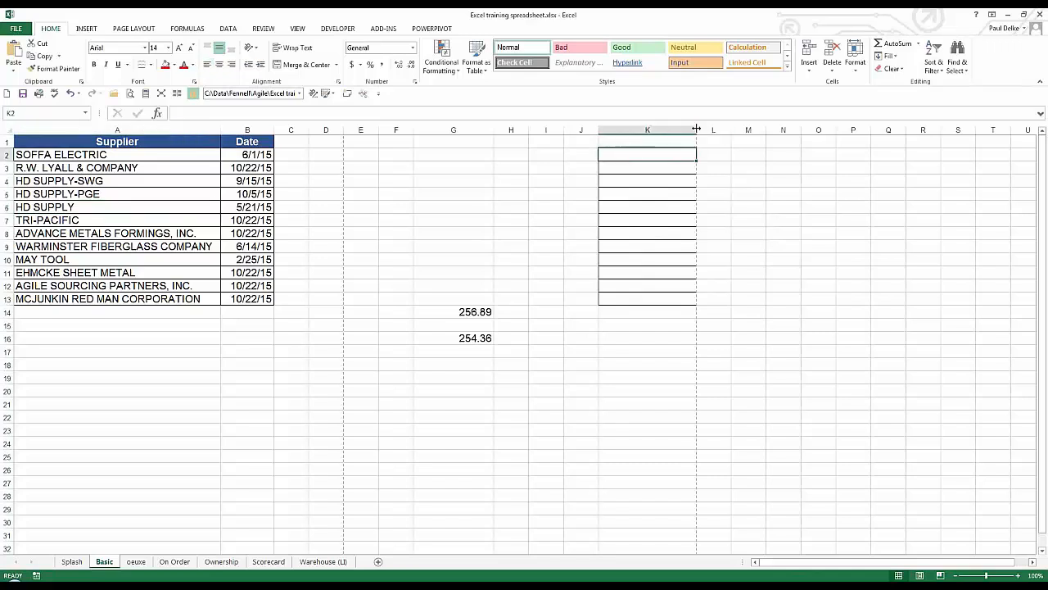
pyautogui.moveTo(696, 129); pyautogui.dragTo(783, 134)
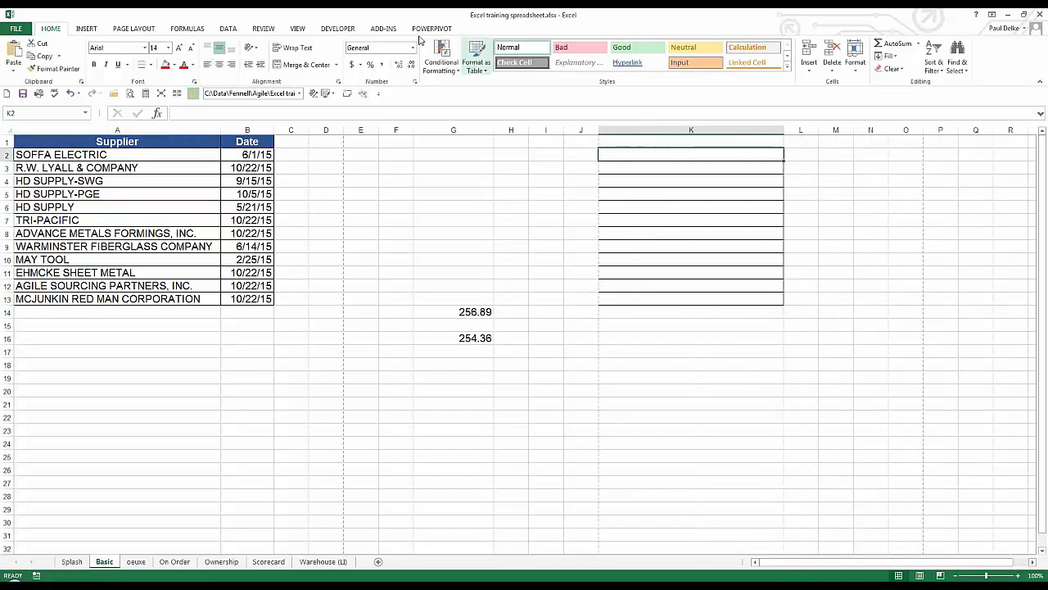
pyautogui.click(230, 29)
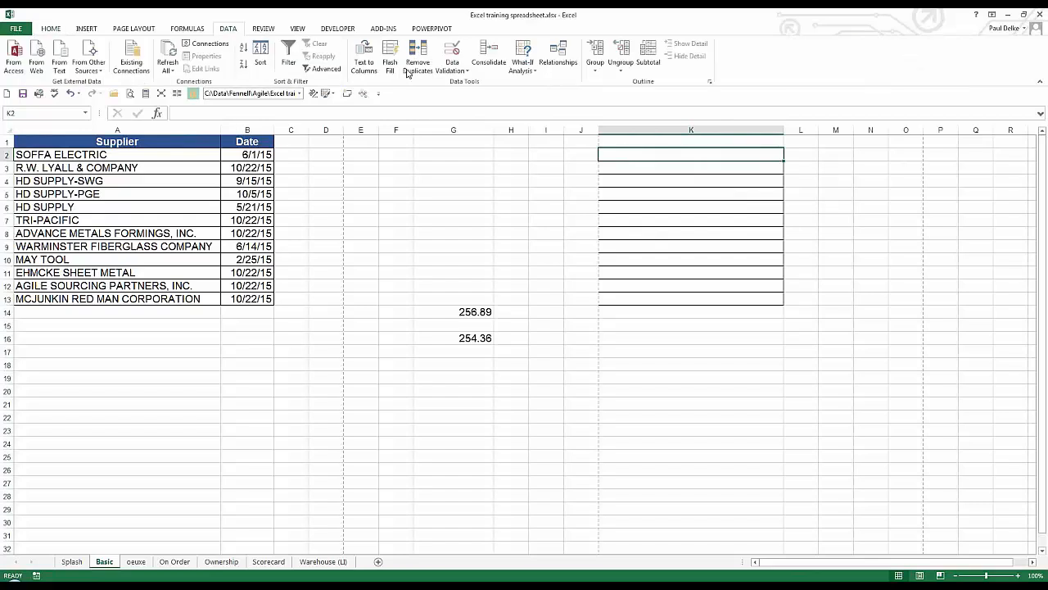
pyautogui.click(456, 72)
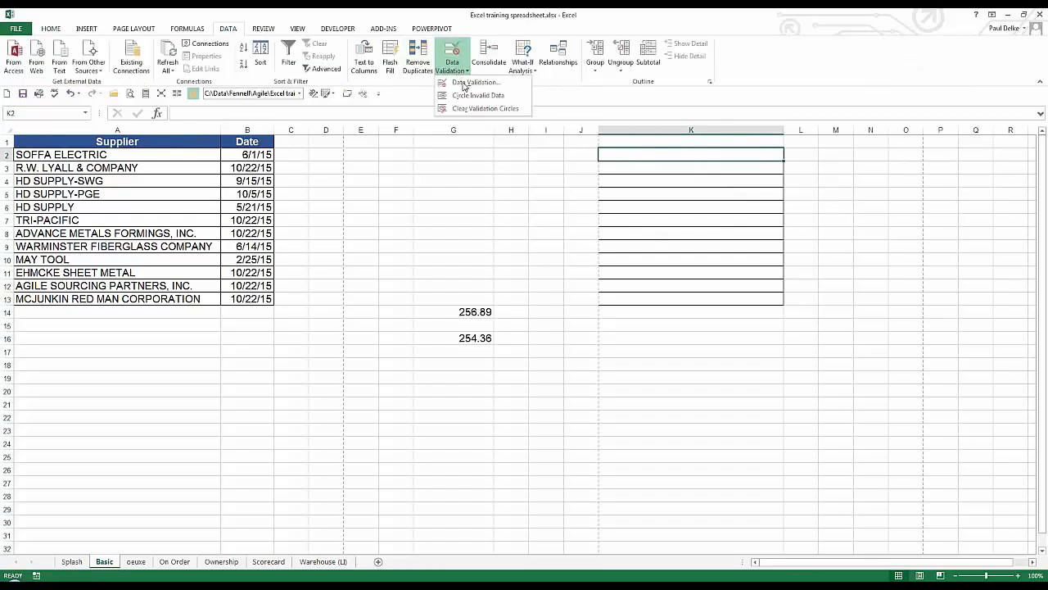
pyautogui.click(465, 83)
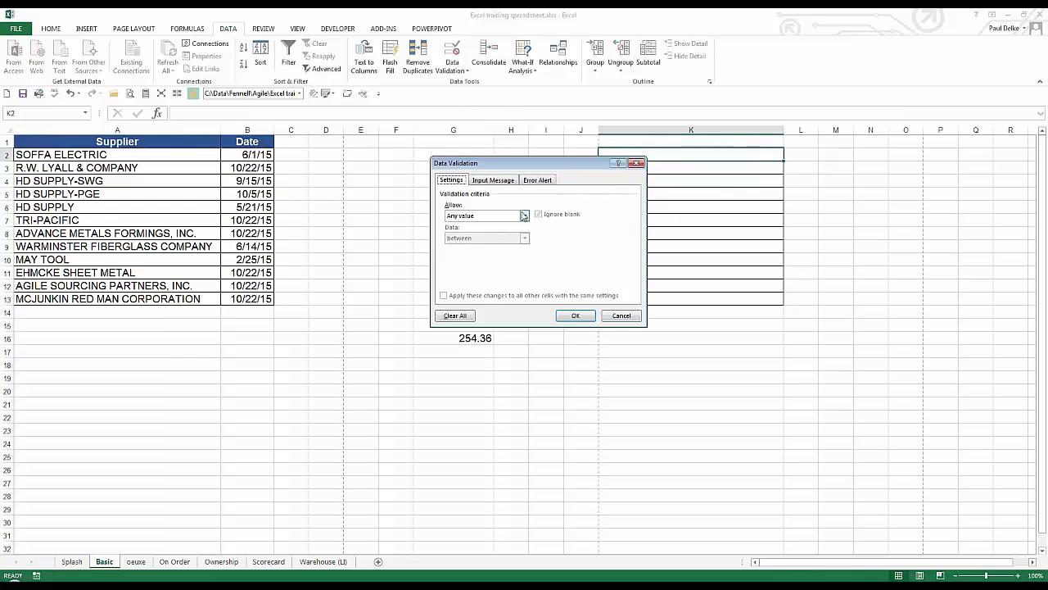
pyautogui.click(489, 215)
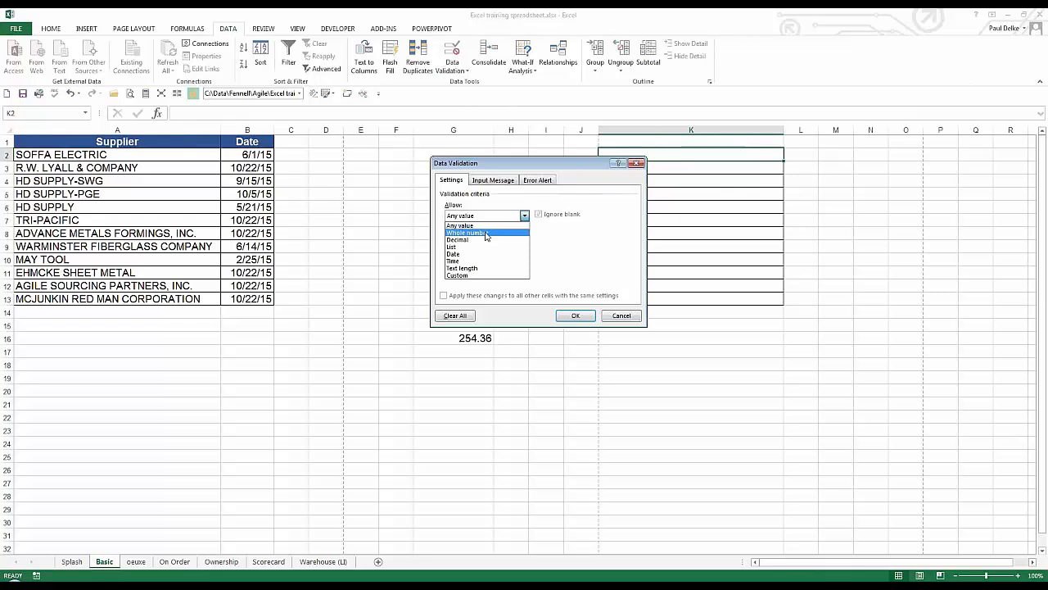
pyautogui.click(487, 234)
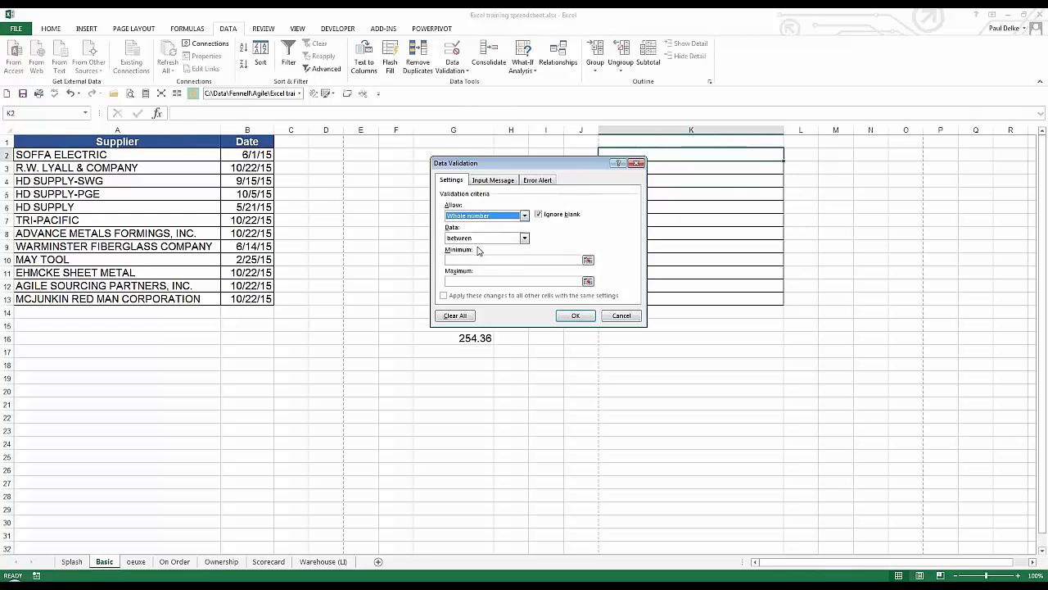
pyautogui.click(468, 239)
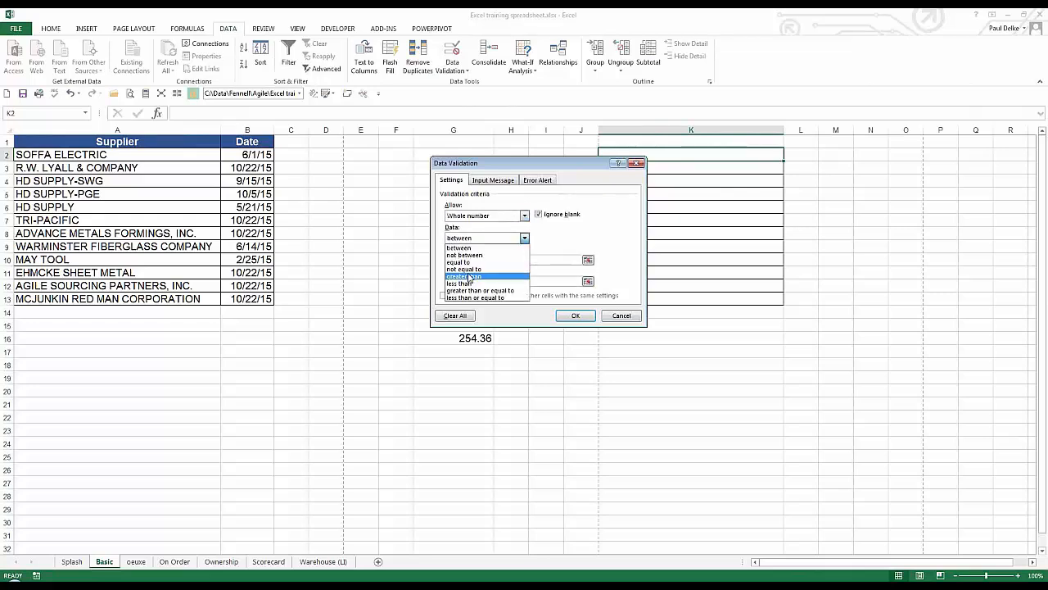
pyautogui.click(470, 276)
pyautogui.click(450, 259)
pyautogui.write('0')
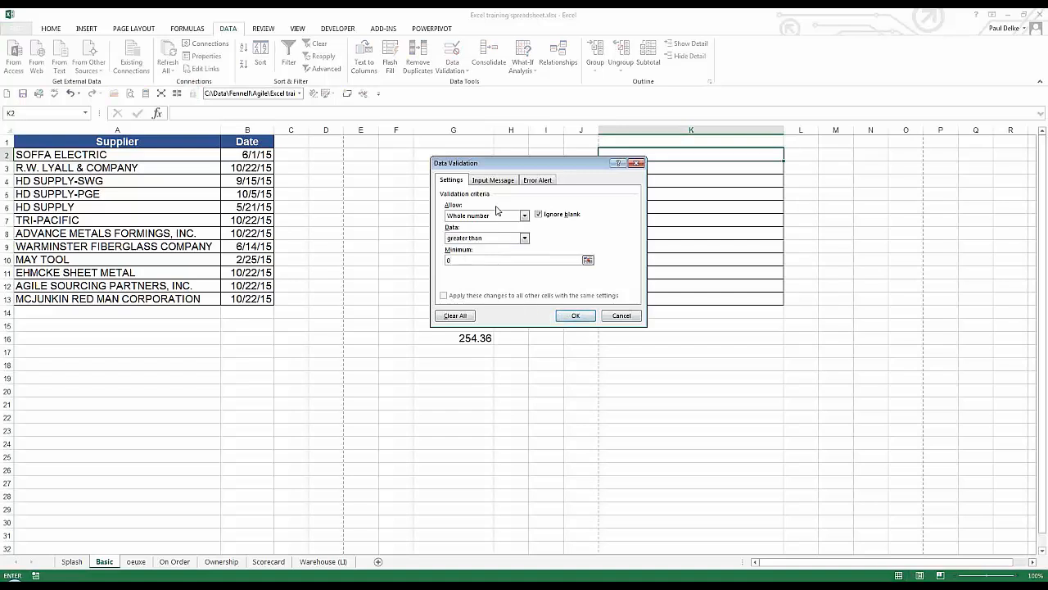
pyautogui.click(565, 318)
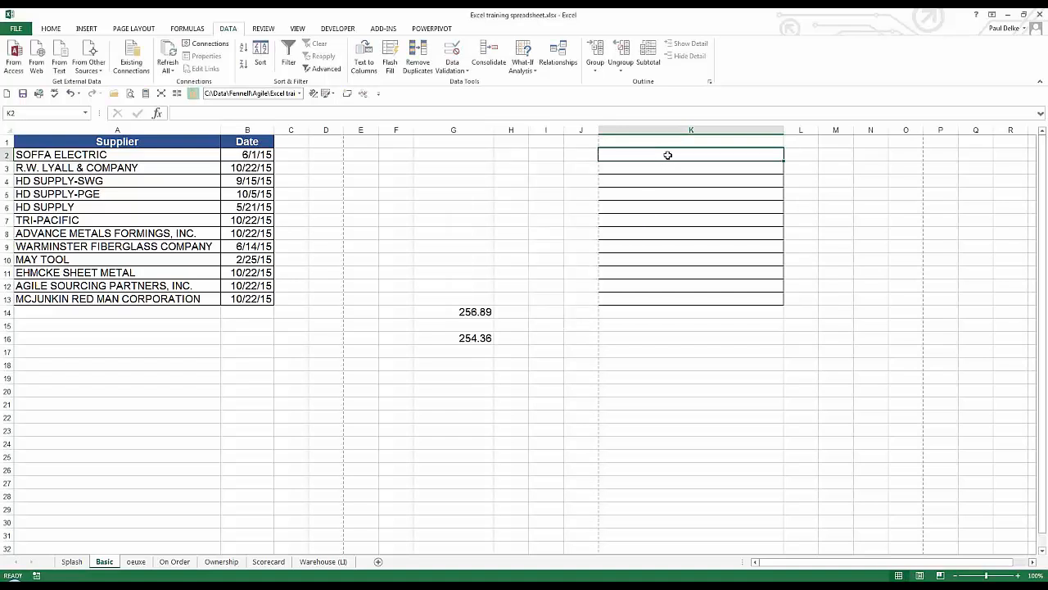
# Test the validation by entering 55 in K2 and trying to replace it with -4
pyautogui.write('55')
pyautogui.write('-')
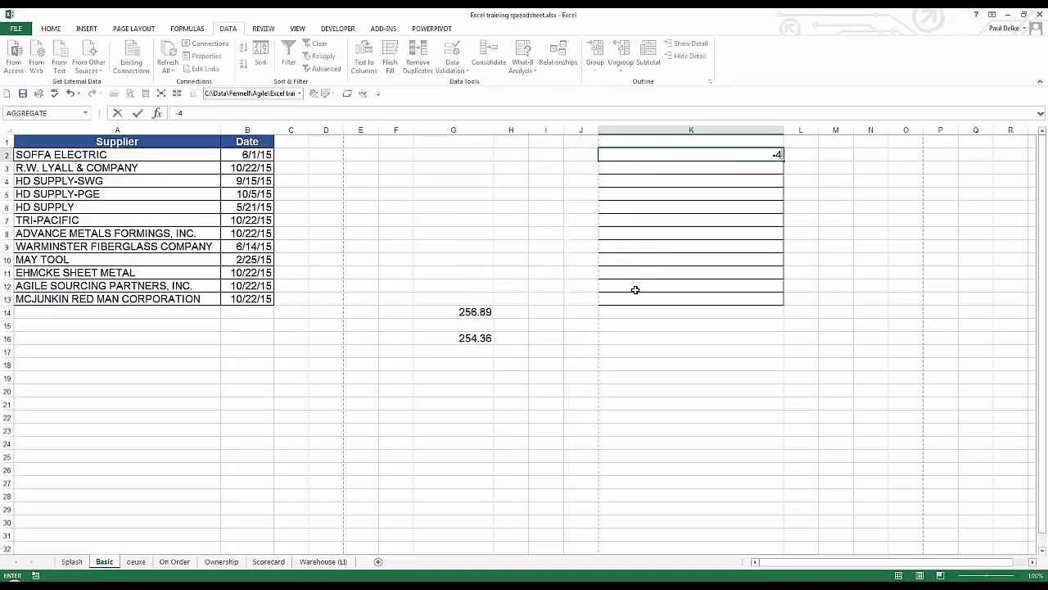
pyautogui.write('4')
pyautogui.press('Return')
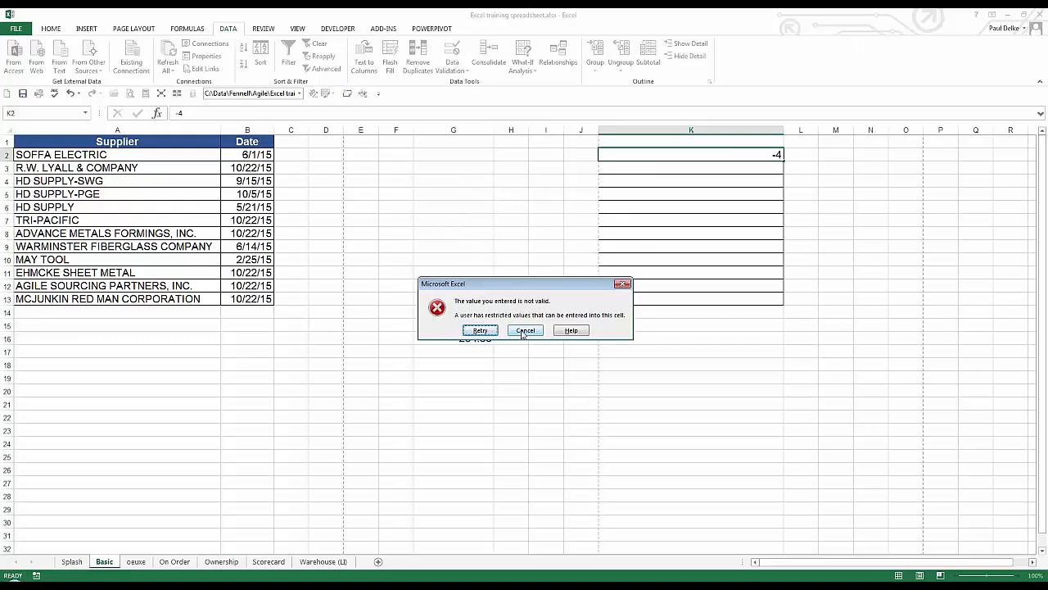
pyautogui.click(523, 333)
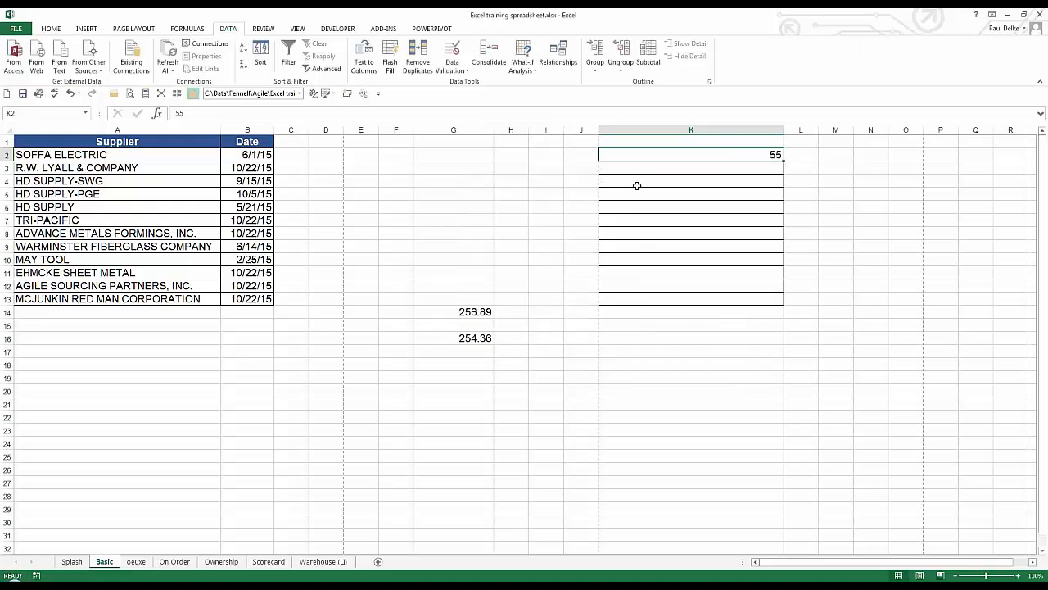
# Try to enter the word five in the validated cell K2 and cancel the entry
pyautogui.press('Return')
pyautogui.write('five')
pyautogui.press('Return')
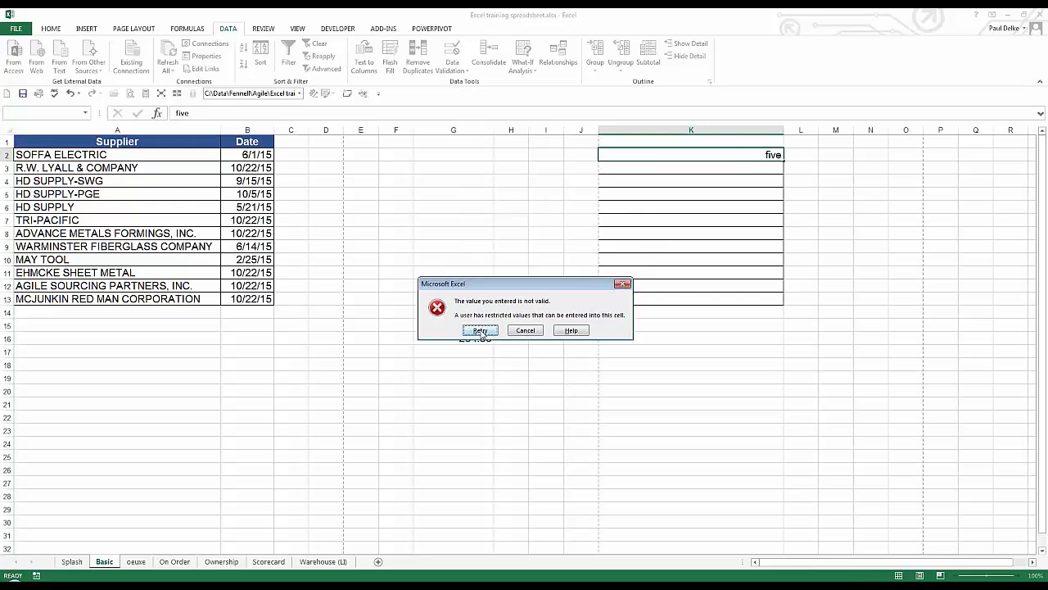
pyautogui.click(525, 333)
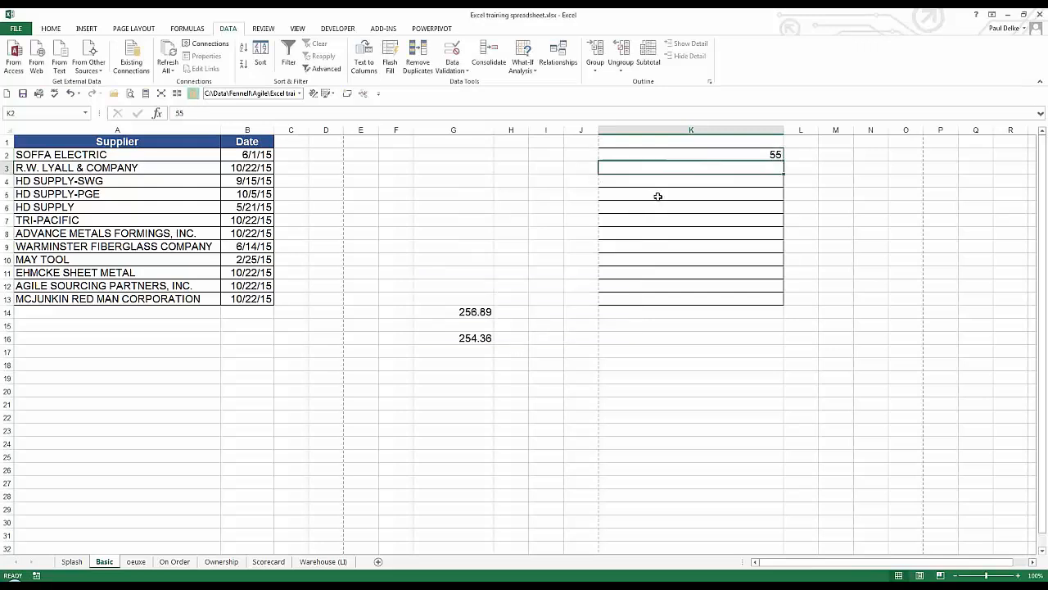
# Change K2's data validation to a list sourced from the suppliers in A2:A13
pyautogui.press('Up')
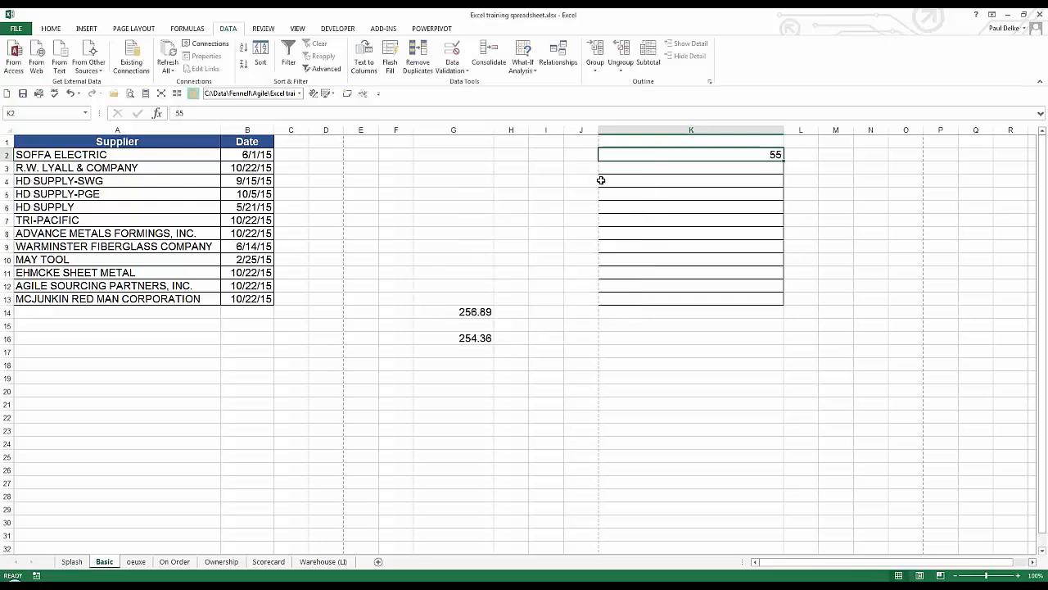
pyautogui.click(457, 67)
pyautogui.click(471, 83)
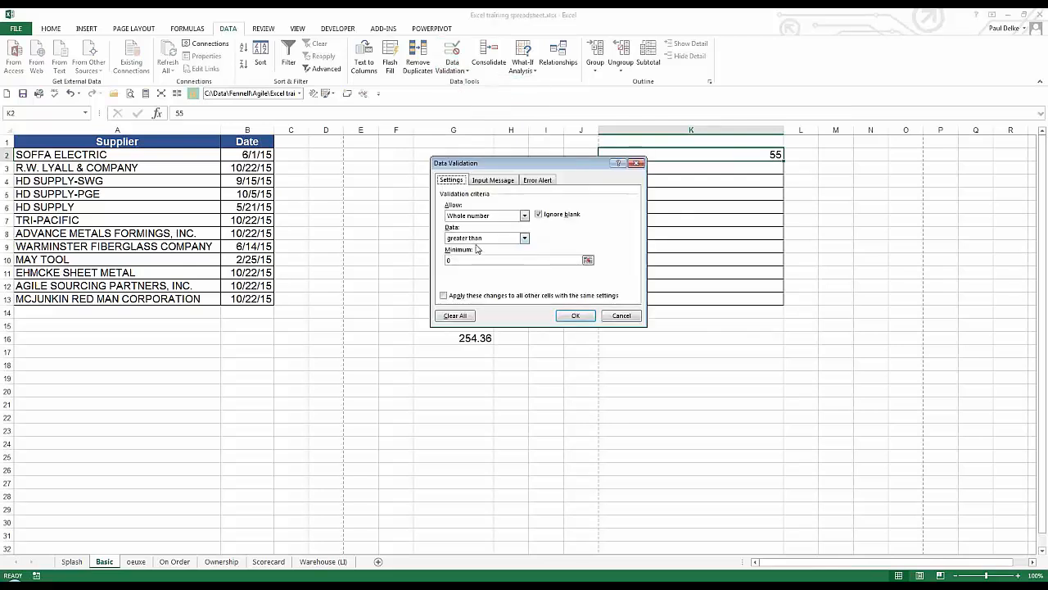
pyautogui.click(472, 215)
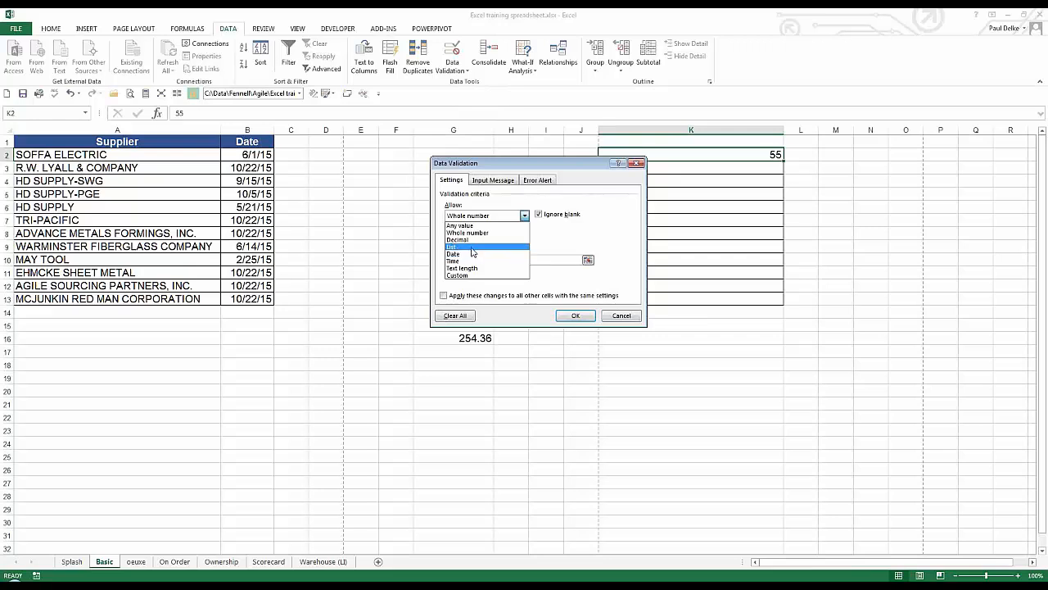
pyautogui.click(471, 247)
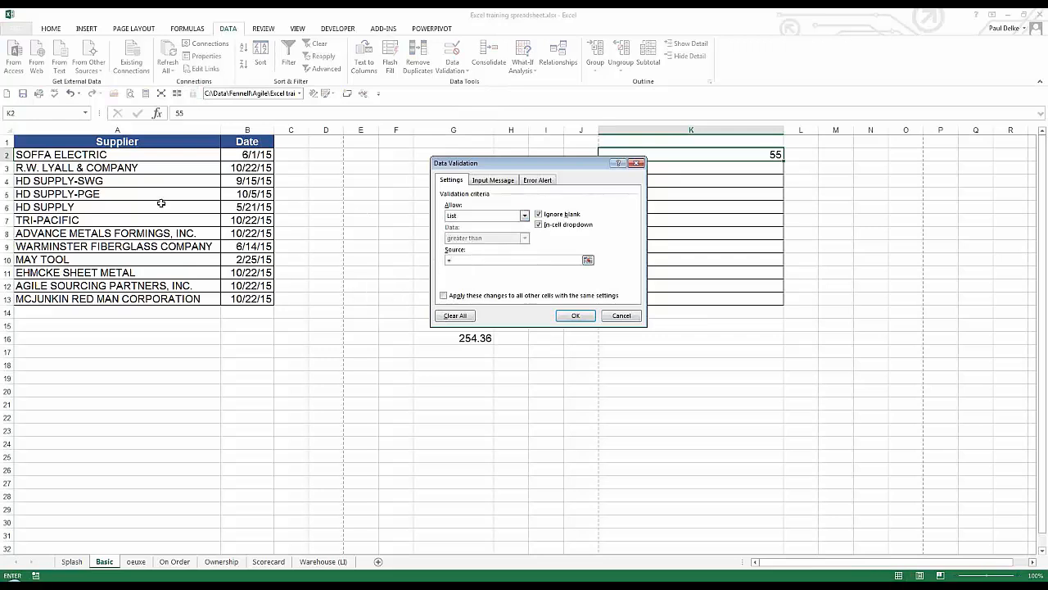
pyautogui.write('=')
pyautogui.moveTo(131, 157); pyautogui.dragTo(139, 299)
pyautogui.click(575, 316)
# Choose HD SUPPLY-PGE from the supplier drop-down list in K2
pyautogui.click(789, 155)
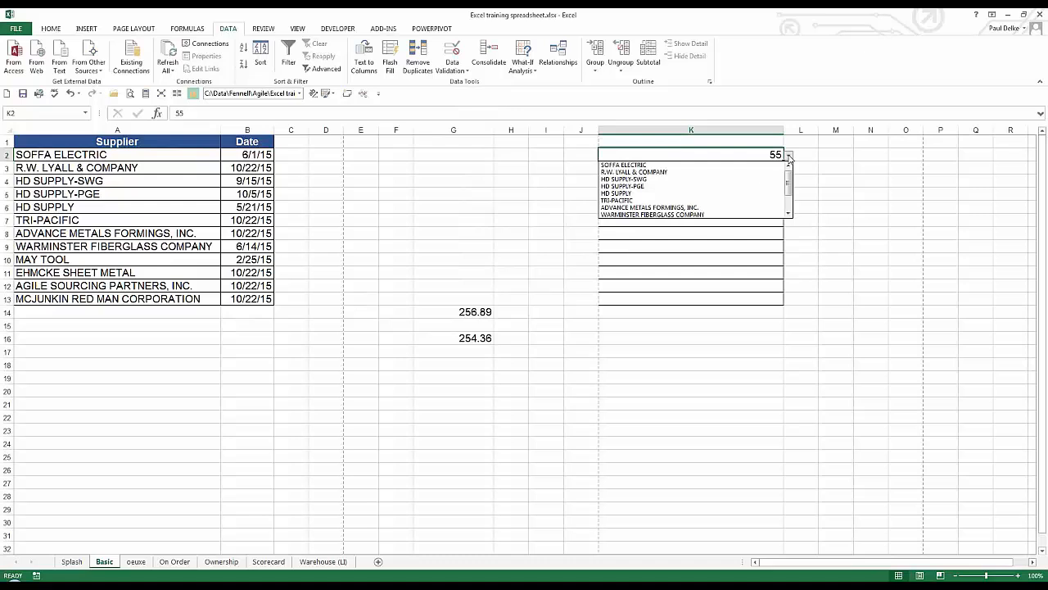
pyautogui.press('Escape')
pyautogui.click(665, 188)
pyautogui.click(780, 170)
pyautogui.click(752, 155)
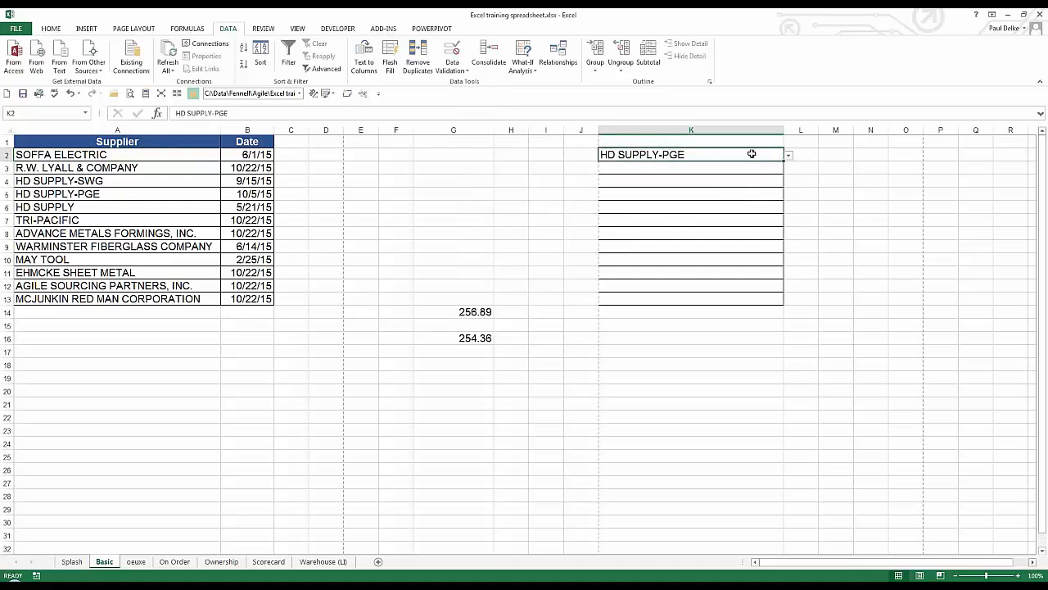
# Clear K2 and fill its list validation down to K14
pyautogui.press('Delete')
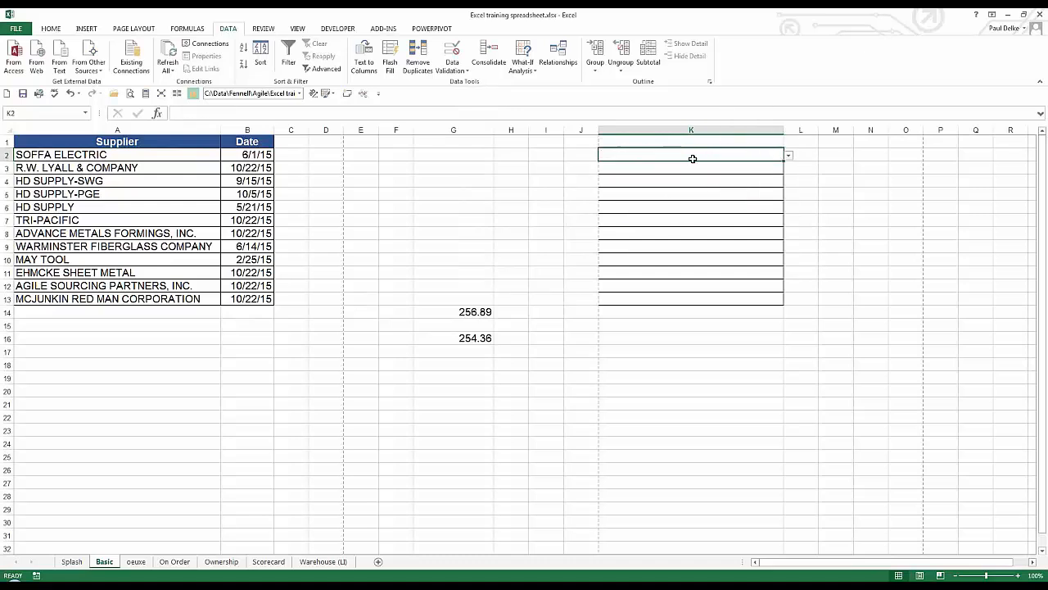
pyautogui.moveTo(783, 160); pyautogui.dragTo(779, 315)
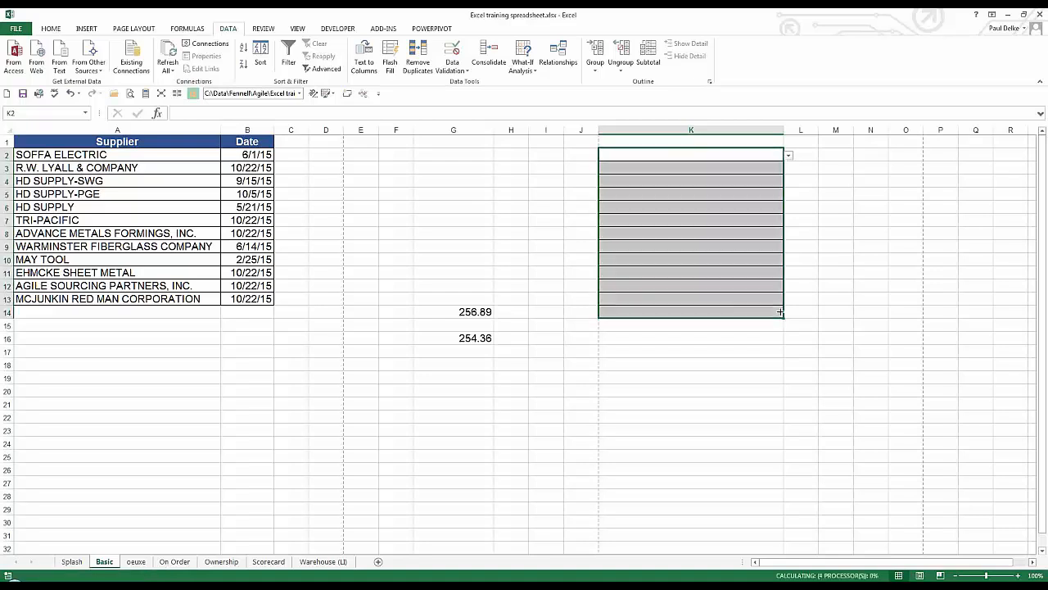
# Choose HD SUPPLY-PGE in K3 and TRI-PACIFIC in K7 from their supplier drop-down lists
pyautogui.click(778, 171)
pyautogui.click(788, 168)
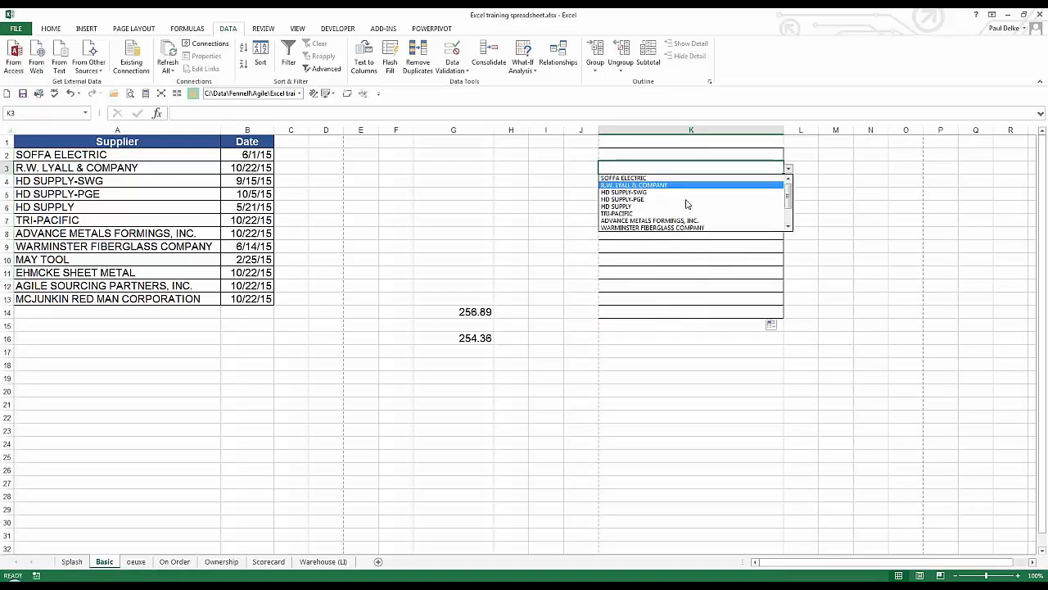
pyautogui.click(688, 226)
pyautogui.click(688, 226)
pyautogui.click(788, 221)
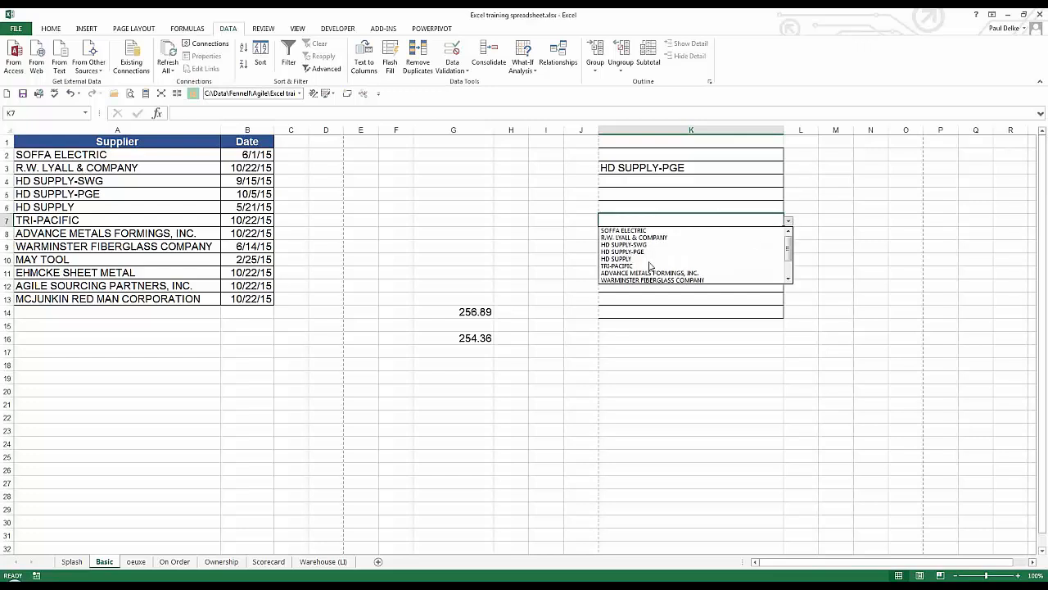
pyautogui.click(655, 268)
# Choose SOFFA ELECTRIC in K10 and WARMINSTER FIBERGLASS COMPANY in K12 from their drop-down lists
pyautogui.click(730, 260)
pyautogui.click(788, 261)
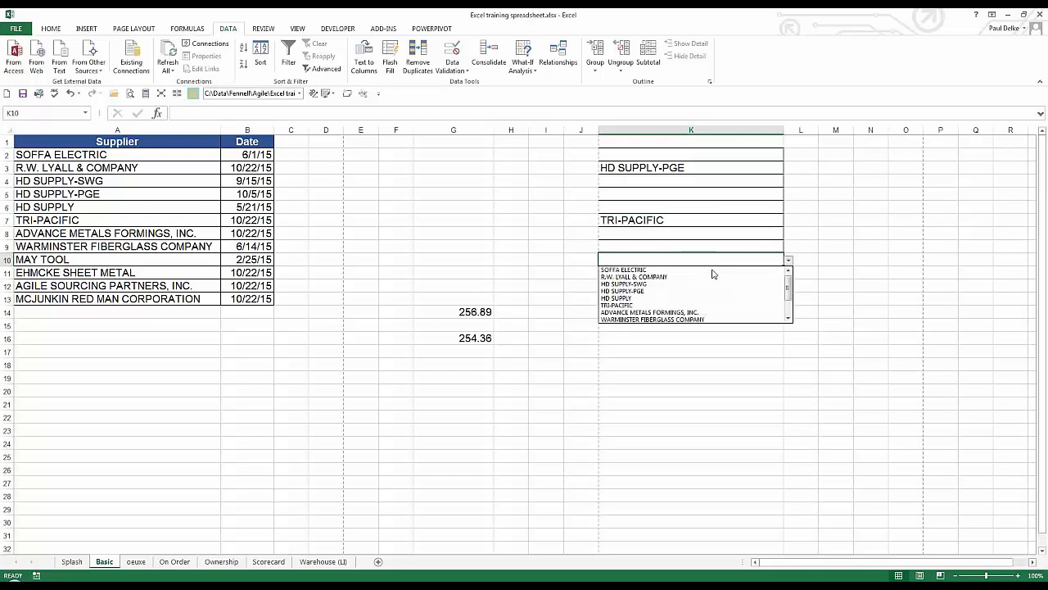
pyautogui.click(685, 271)
pyautogui.click(666, 285)
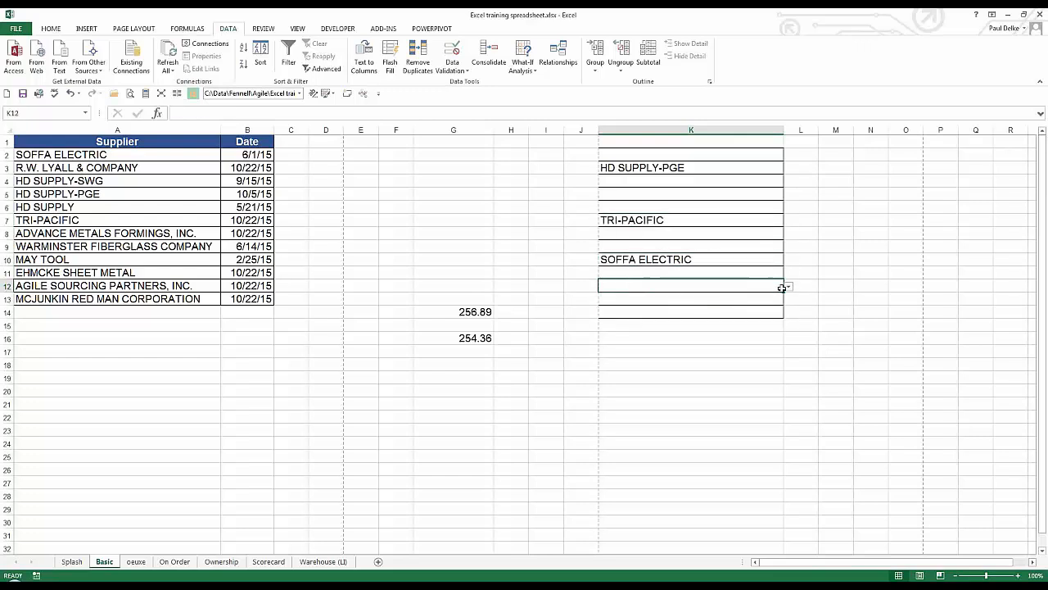
pyautogui.click(791, 286)
pyautogui.click(682, 349)
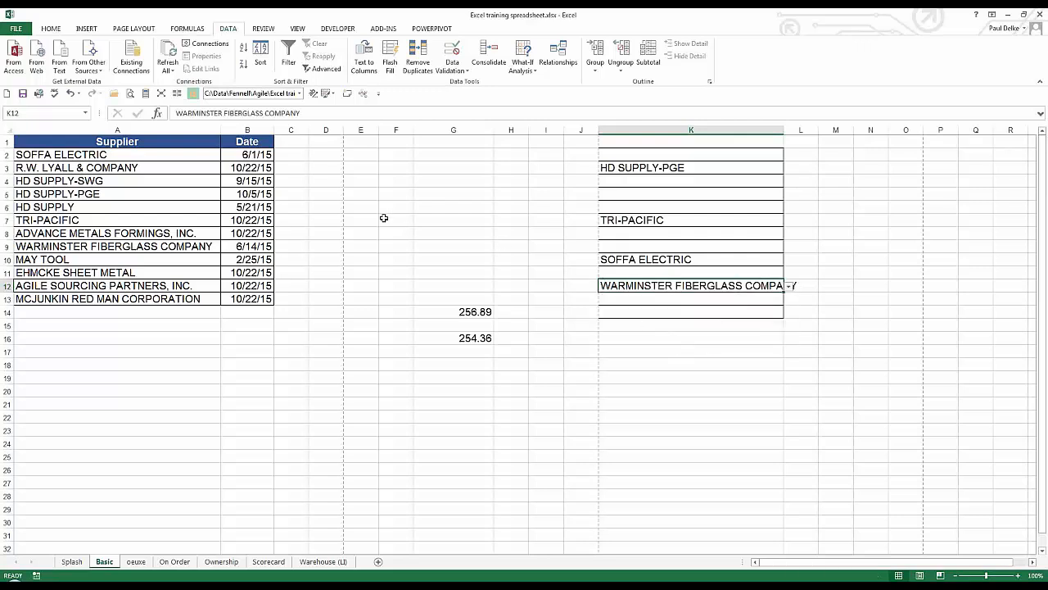
# Try to enter a name missing from the supplier list in K4 and cancel the entry
pyautogui.click(627, 207)
pyautogui.click(663, 164)
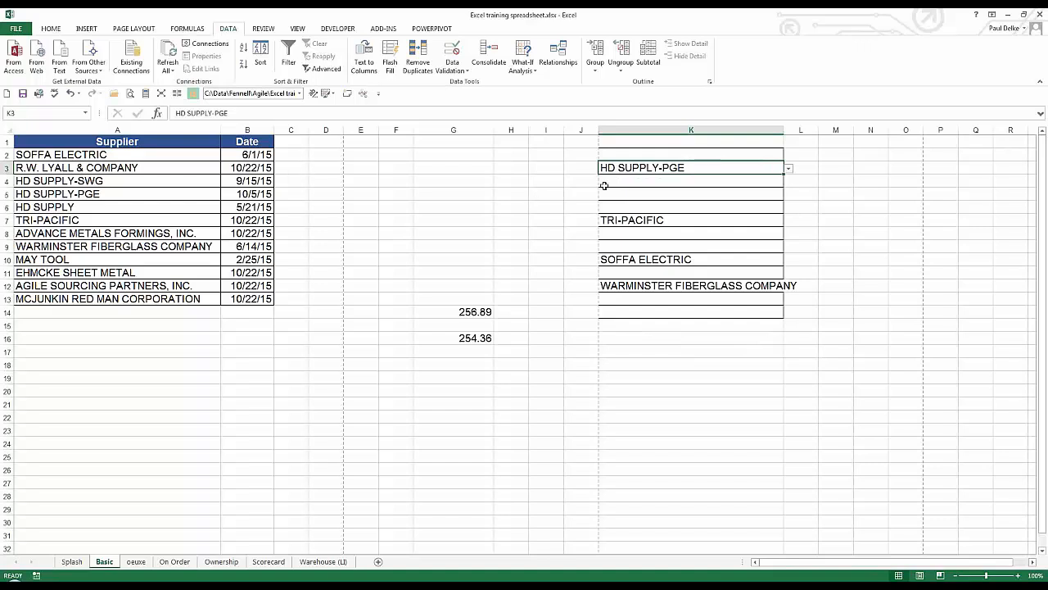
pyautogui.click(646, 183)
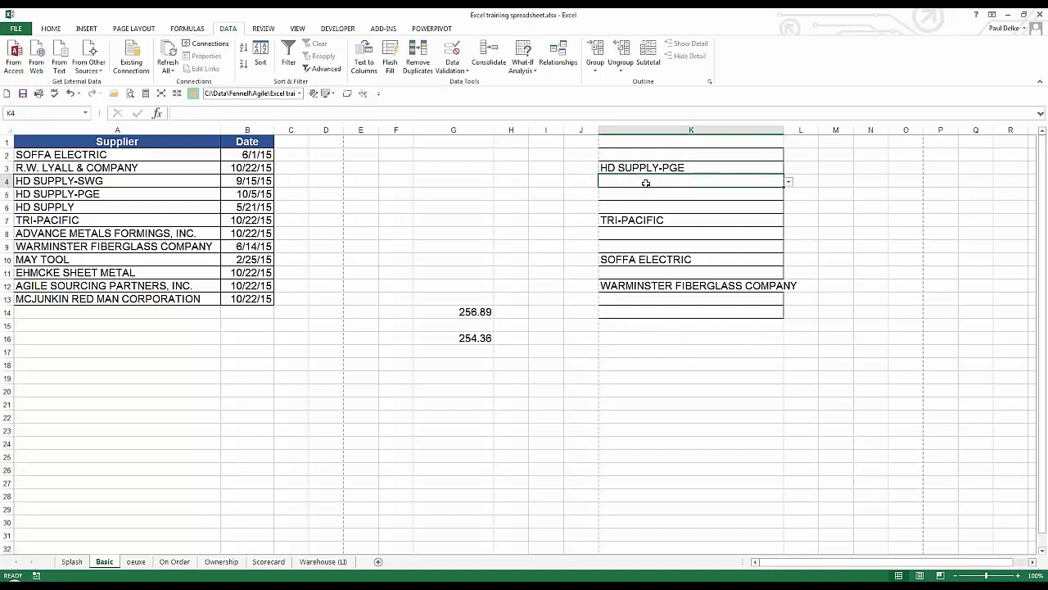
pyautogui.write('pasul')
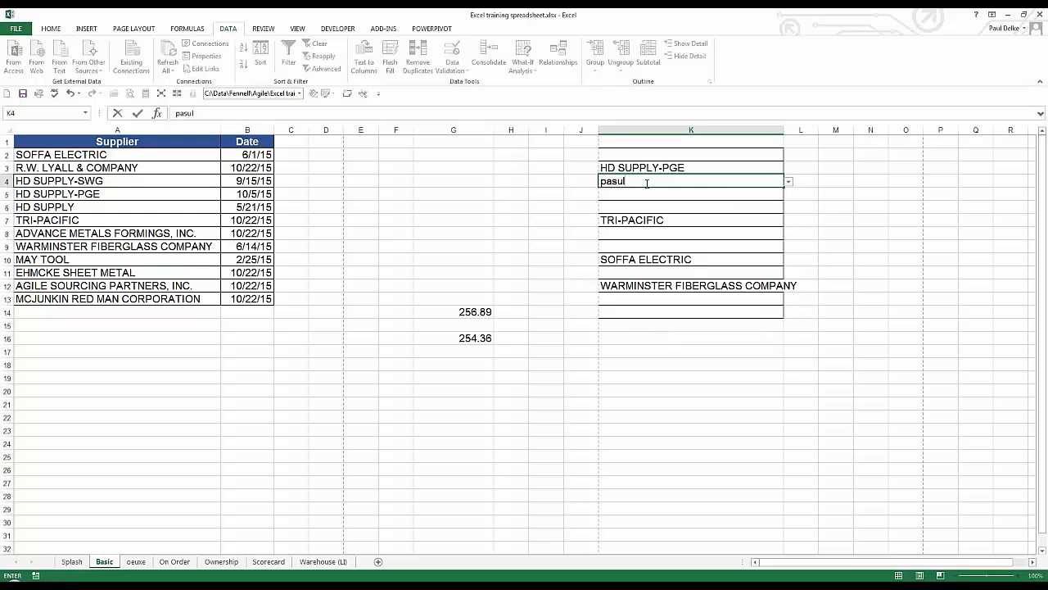
pyautogui.press('Return')
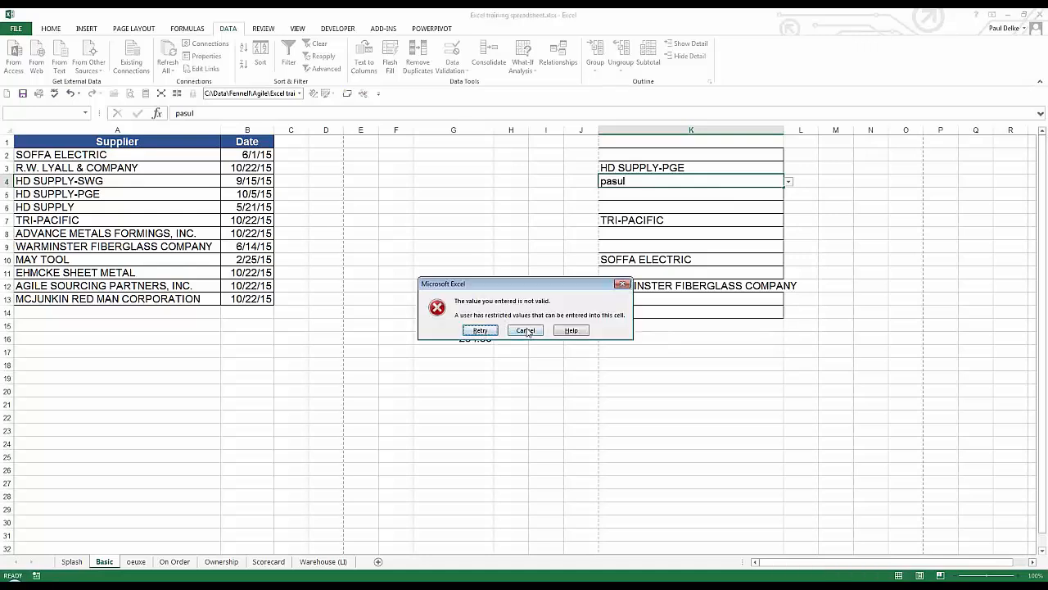
pyautogui.click(526, 332)
pyautogui.click(739, 155)
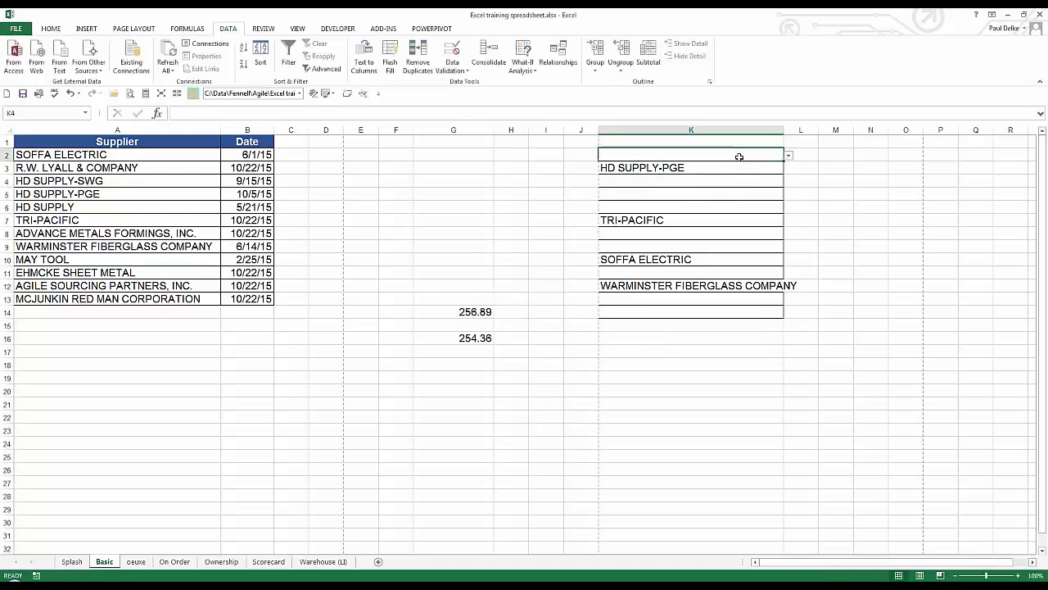
pyautogui.click(704, 171)
pyautogui.click(696, 179)
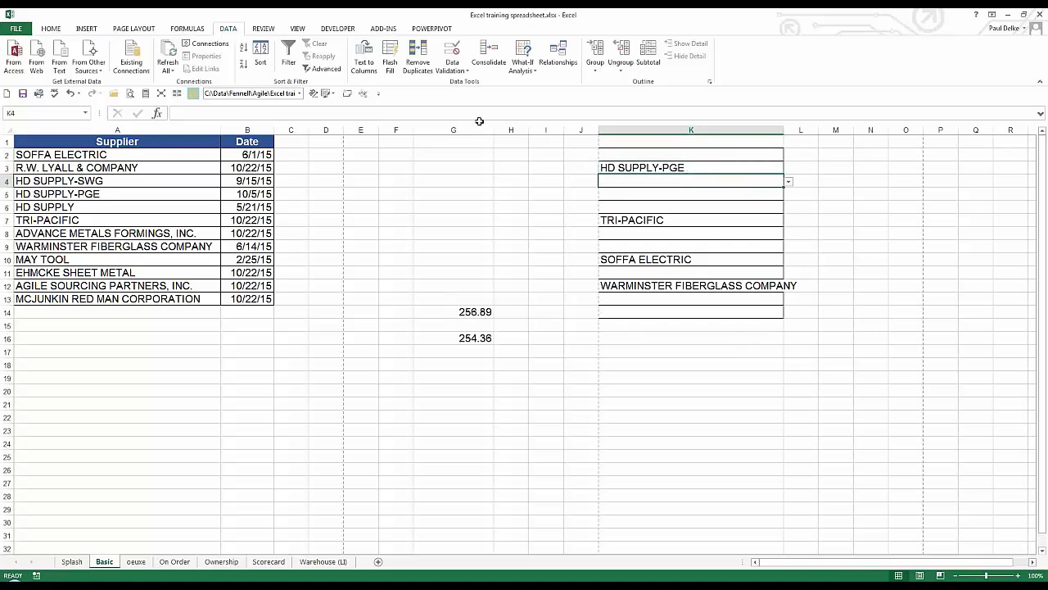
pyautogui.click(454, 67)
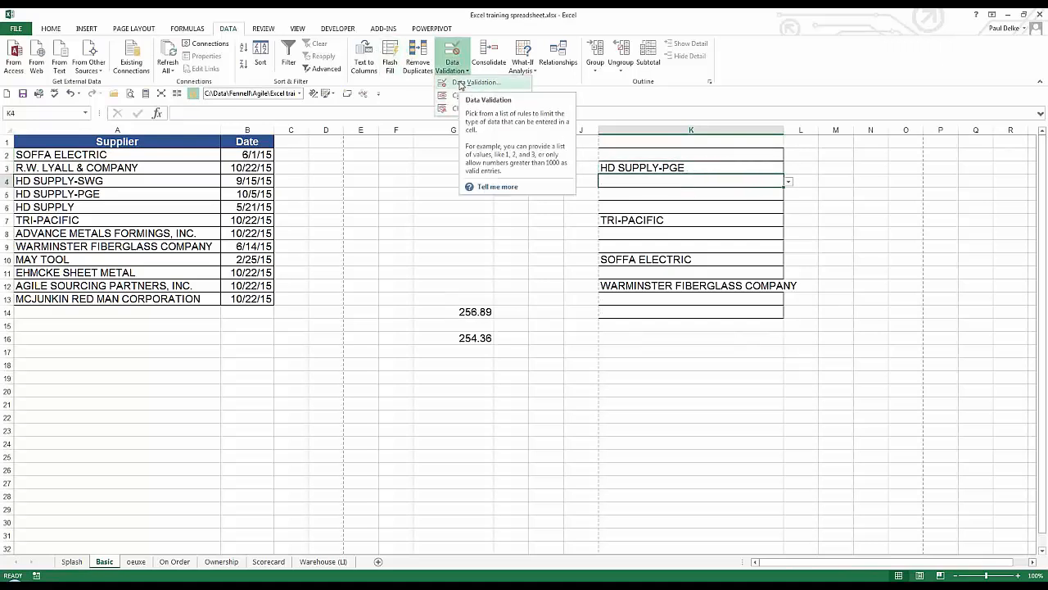
pyautogui.press('Escape')
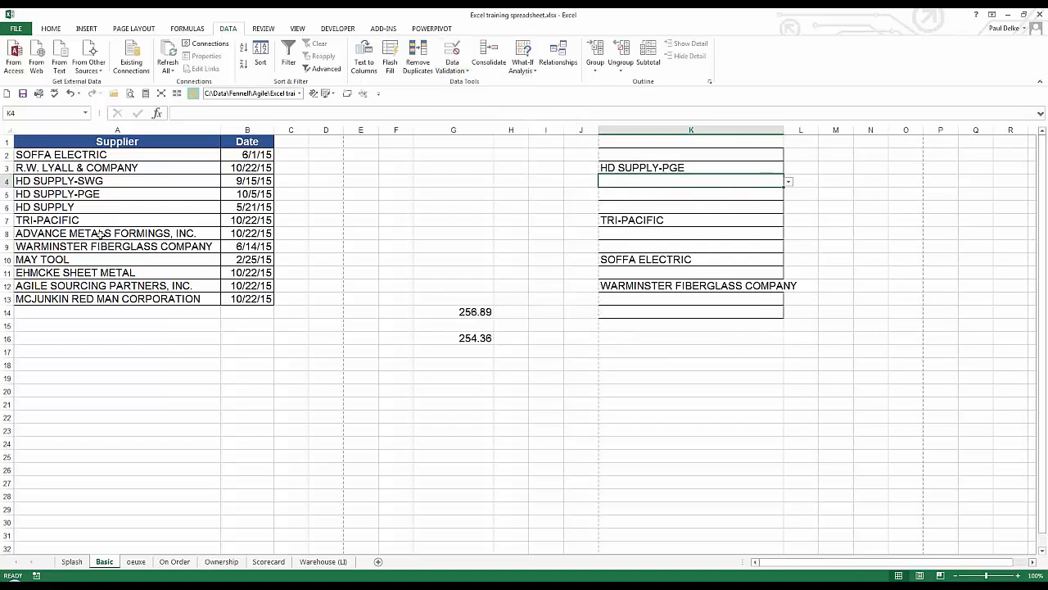
# Define the name MyList for the supplier range A2:A13
pyautogui.click(128, 152)
pyautogui.moveTo(127, 180); pyautogui.dragTo(127, 299)
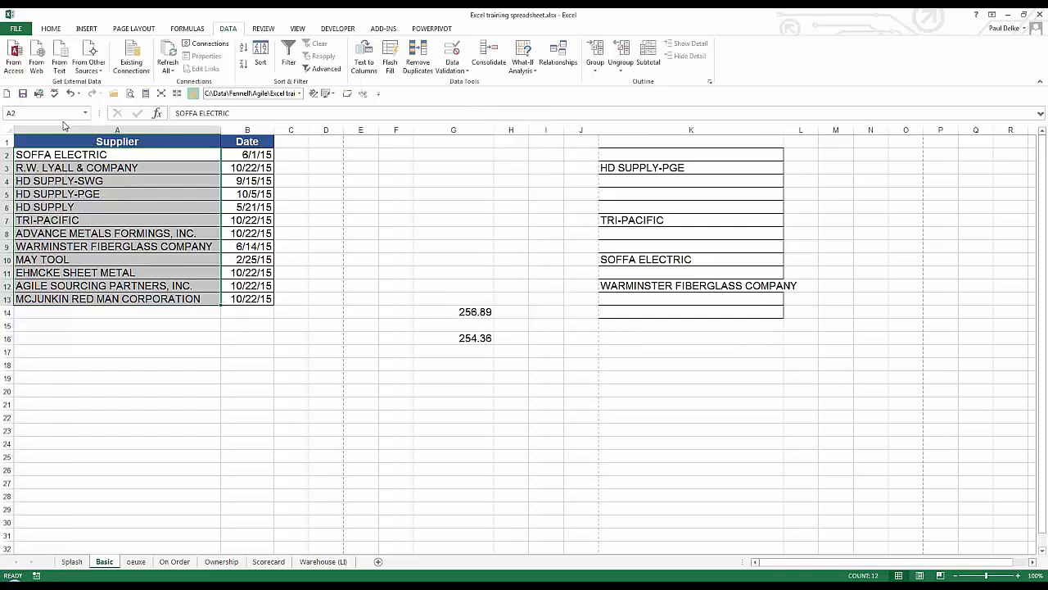
pyautogui.click(50, 112)
pyautogui.write('MyList')
pyautogui.press('Return')
pyautogui.click(436, 179)
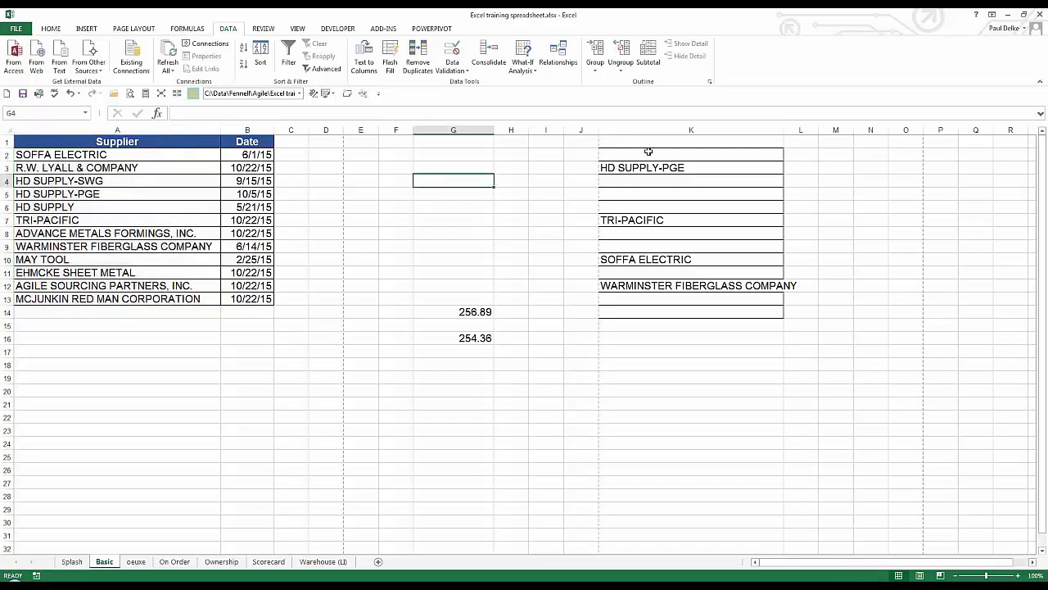
# Restrict K19:K29 with list data validation using the named range source =mylist
pyautogui.click(630, 377)
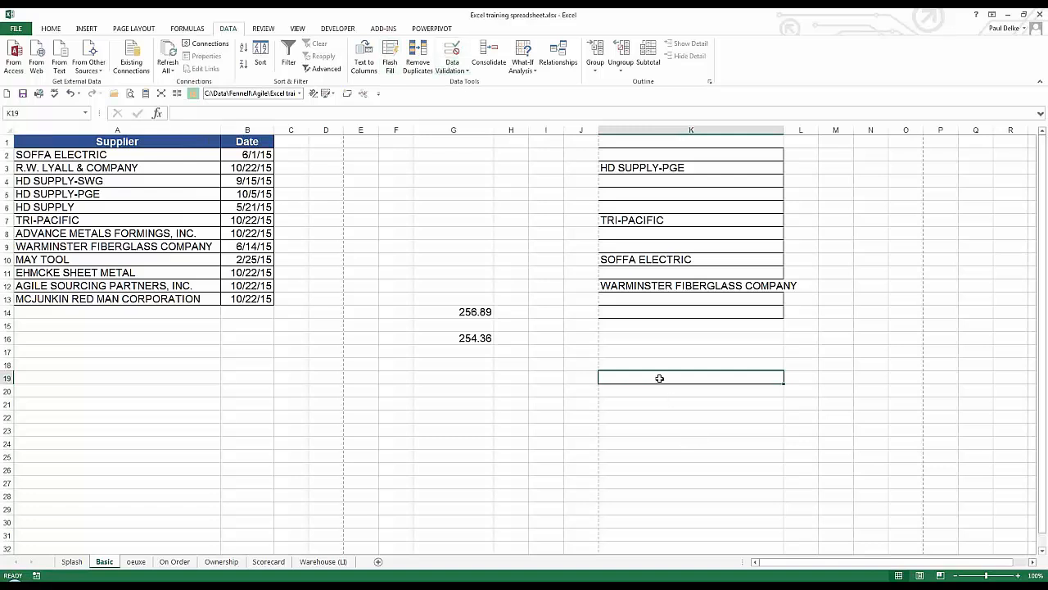
pyautogui.moveTo(659, 378); pyautogui.dragTo(676, 507)
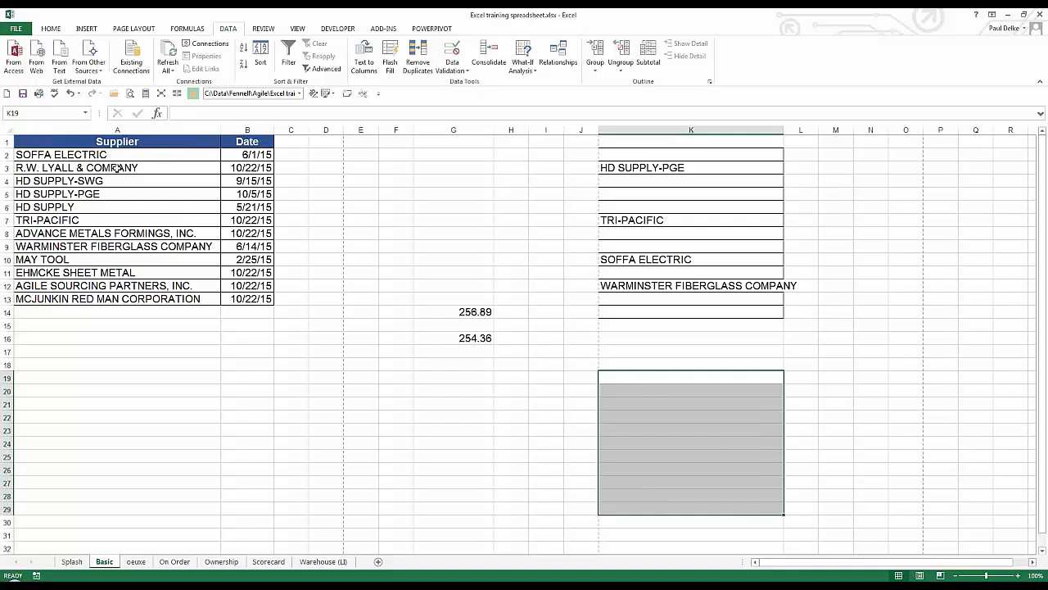
pyautogui.click(457, 72)
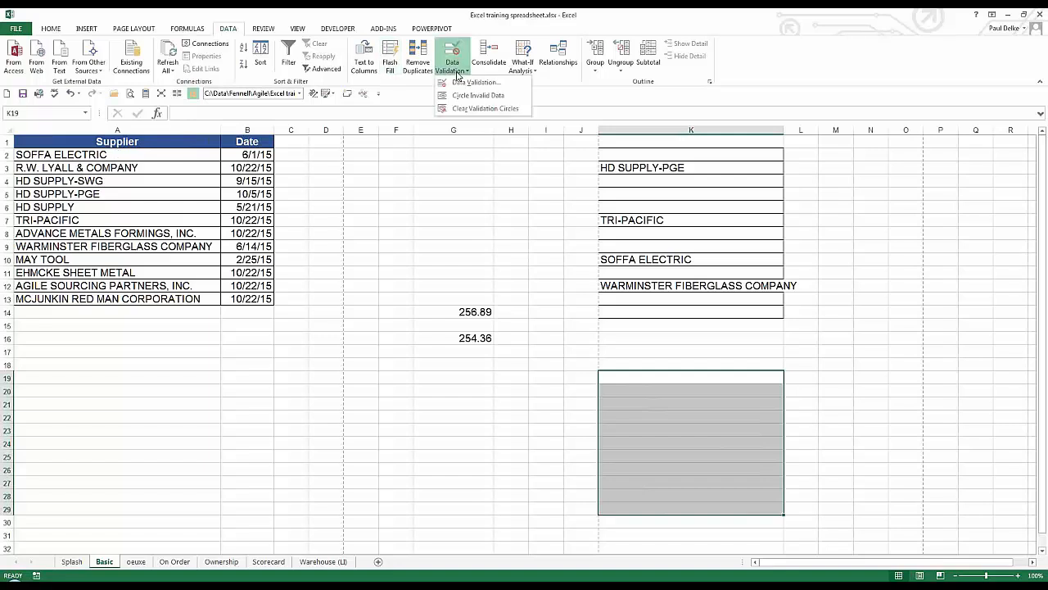
pyautogui.click(466, 83)
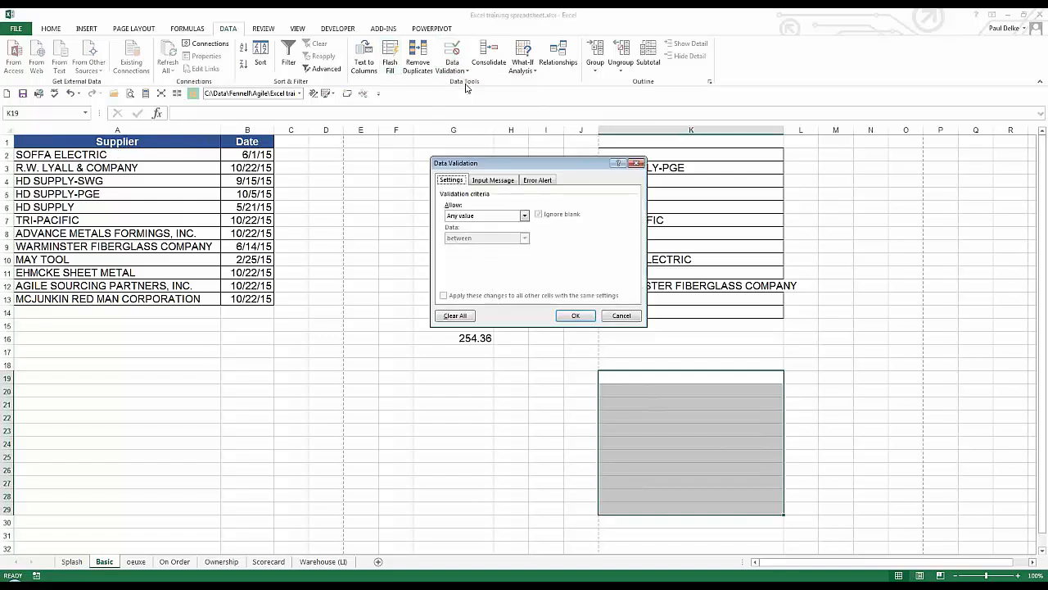
pyautogui.click(474, 216)
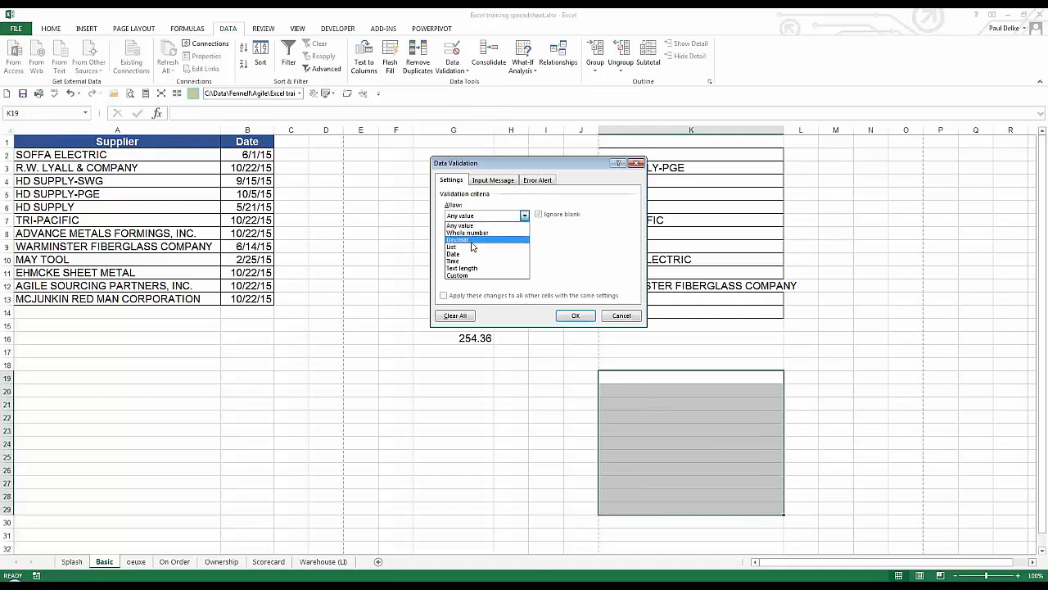
pyautogui.click(473, 247)
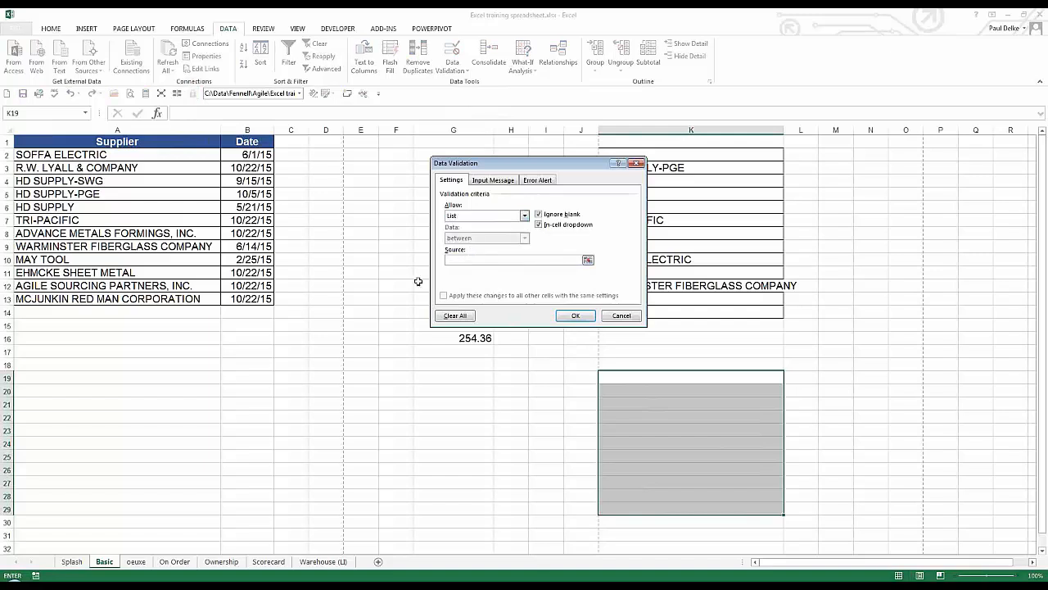
pyautogui.write('=mylist')
pyautogui.click(574, 316)
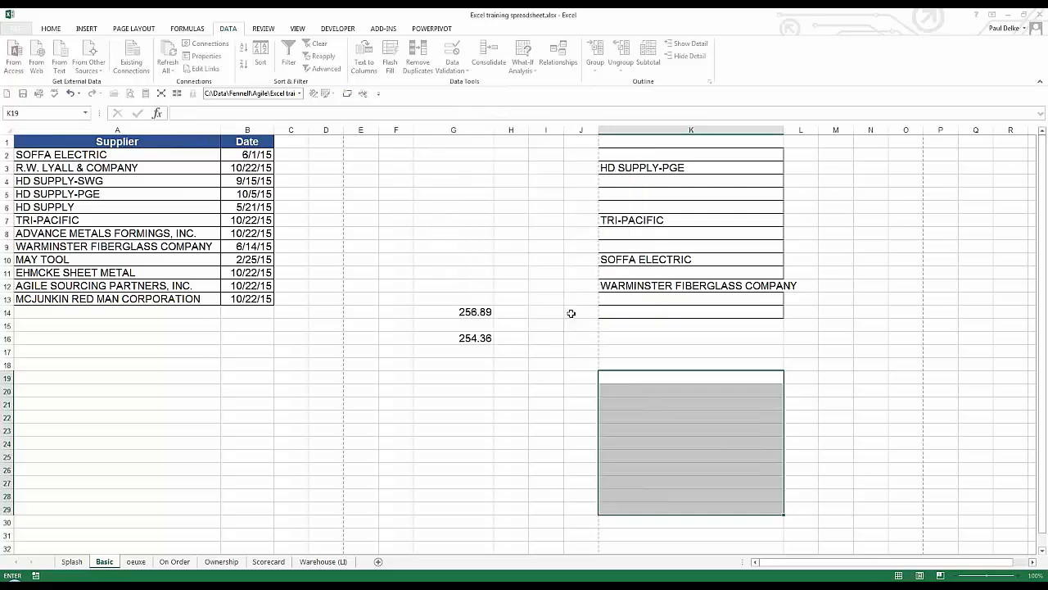
# Choose HD SUPPLY-PGE in K21 and ADVANCE METALS FORMINGS, INC. in K23 from their drop-down lists
pyautogui.click(754, 404)
pyautogui.click(790, 410)
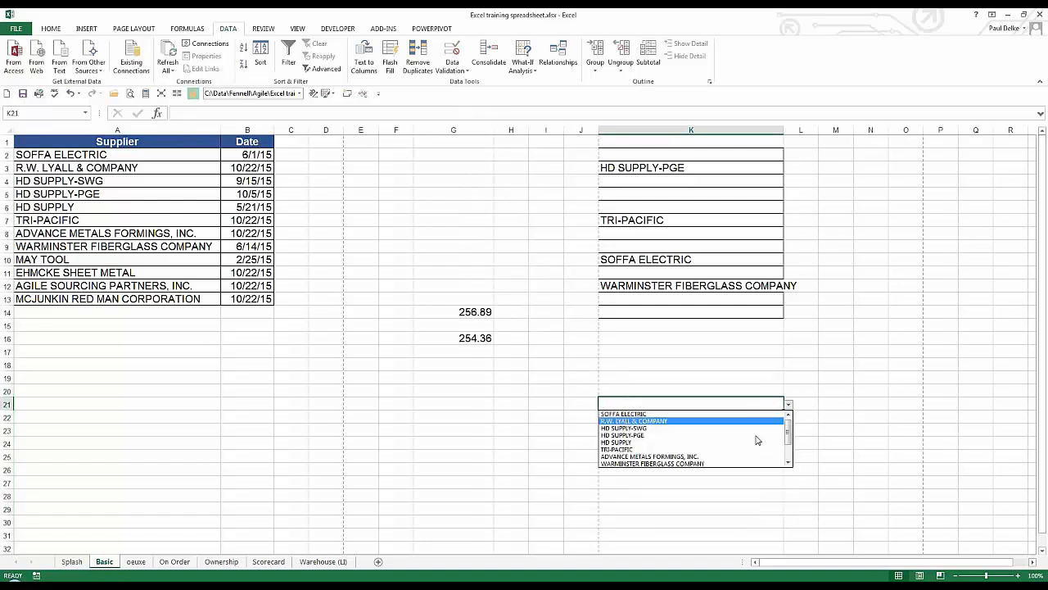
pyautogui.click(723, 436)
pyautogui.click(737, 434)
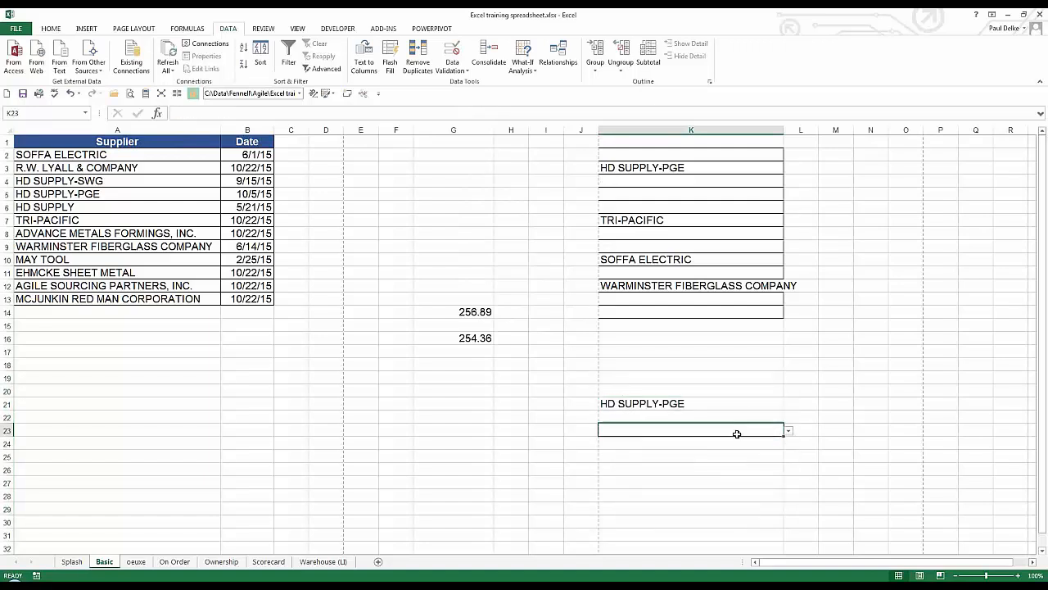
pyautogui.click(788, 431)
pyautogui.click(737, 483)
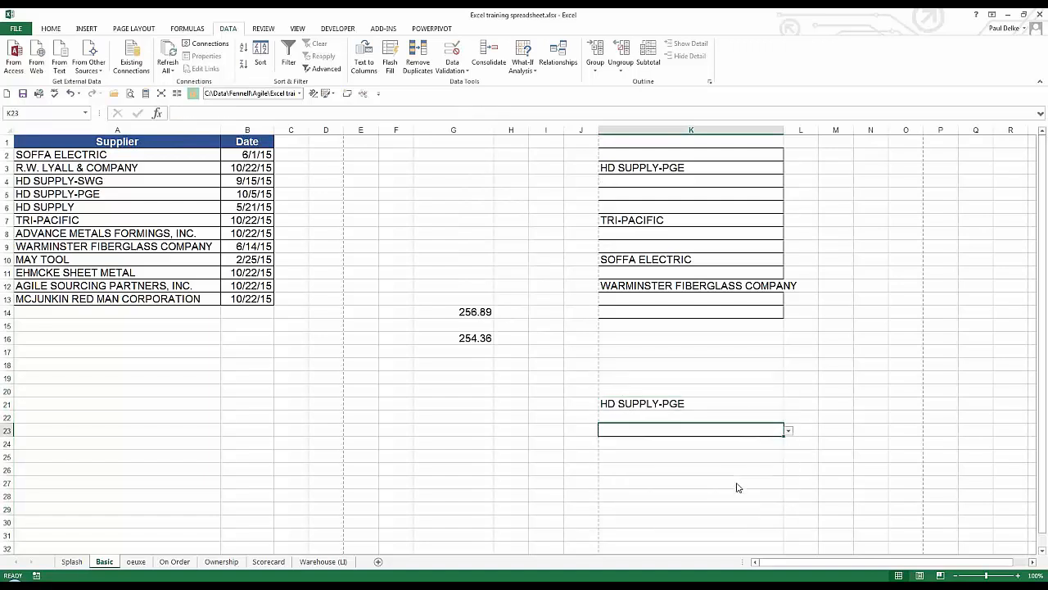
# Add a Stop error alert to K19's validation with the title "Do do that!" and the message "Try again"
pyautogui.click(669, 352)
pyautogui.click(687, 375)
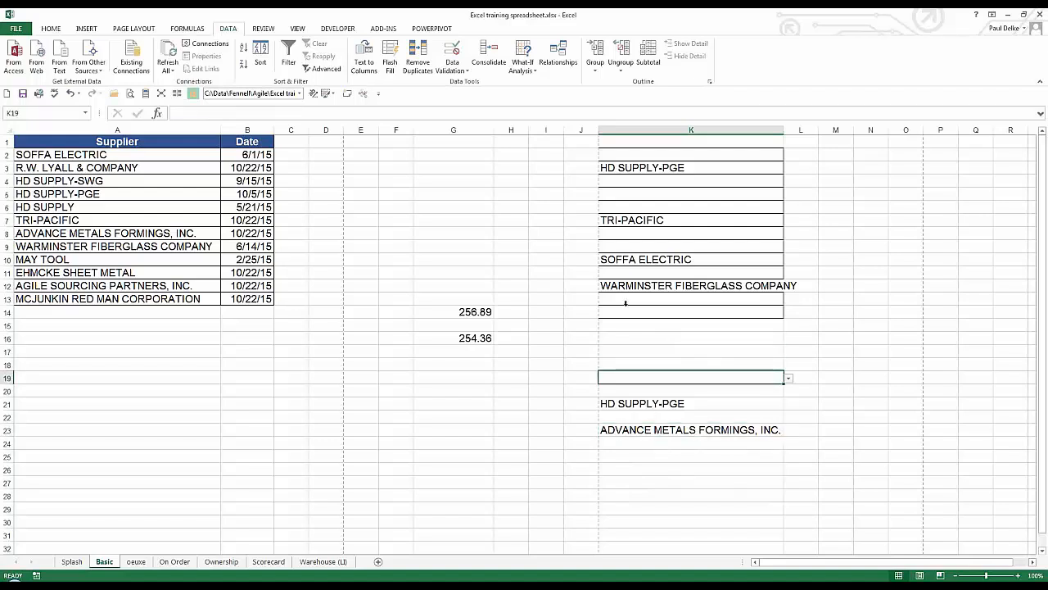
pyautogui.click(455, 68)
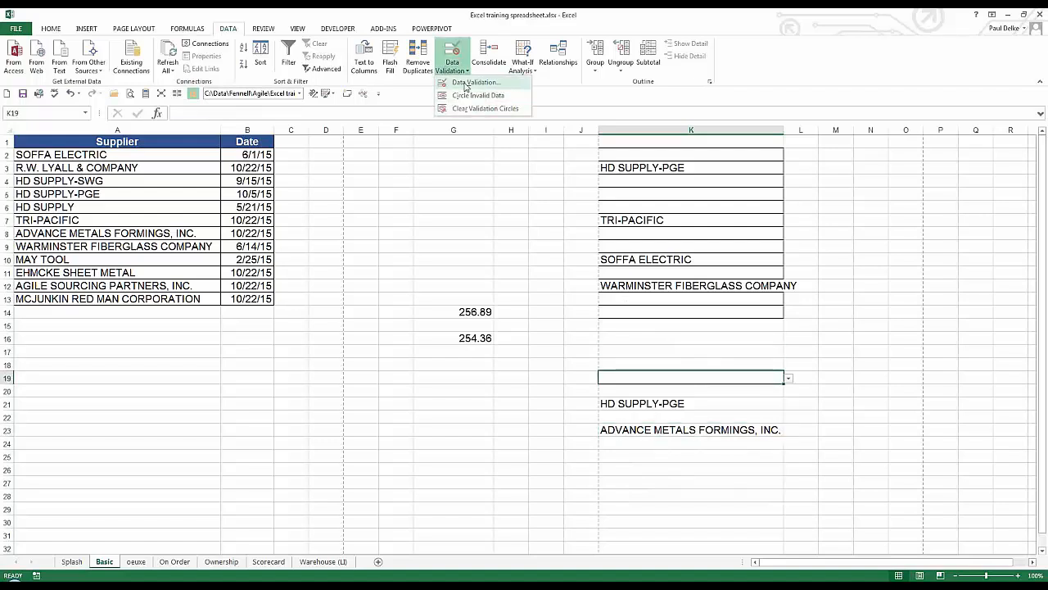
pyautogui.click(473, 82)
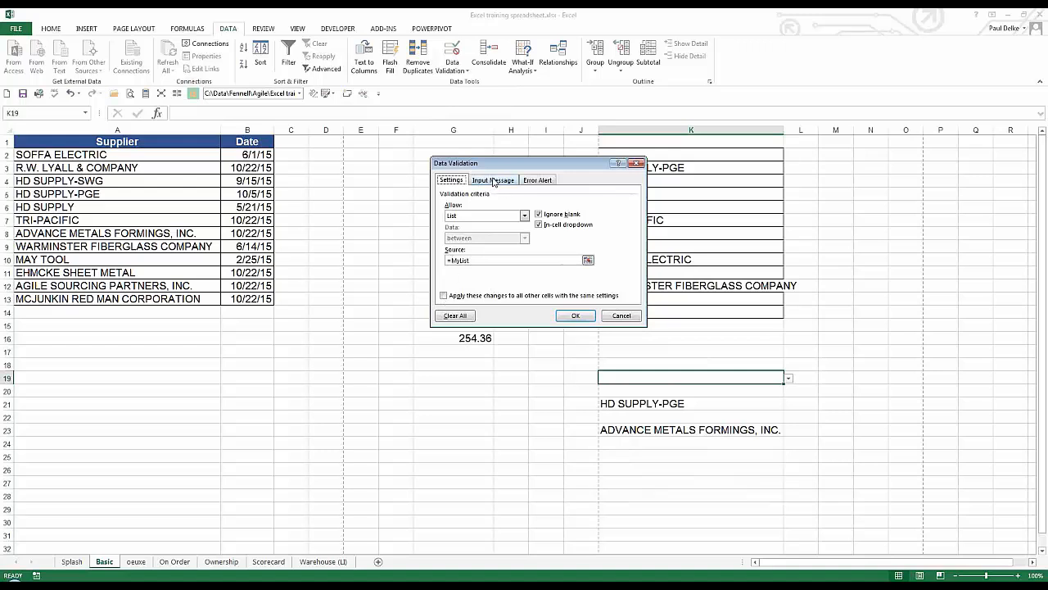
pyautogui.click(539, 181)
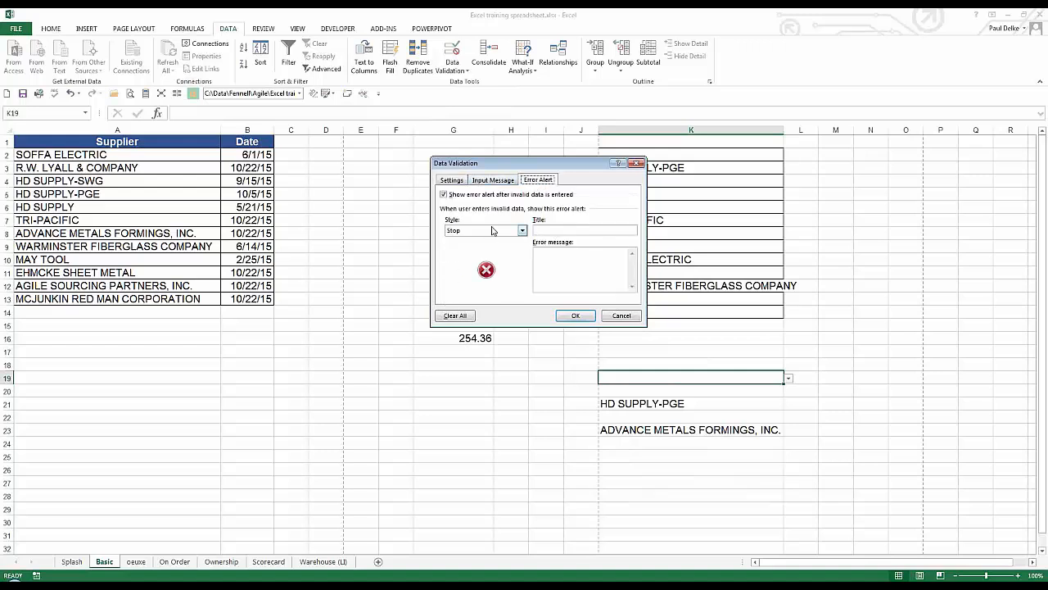
pyautogui.click(542, 228)
pyautogui.write('Do do that!')
pyautogui.click(576, 316)
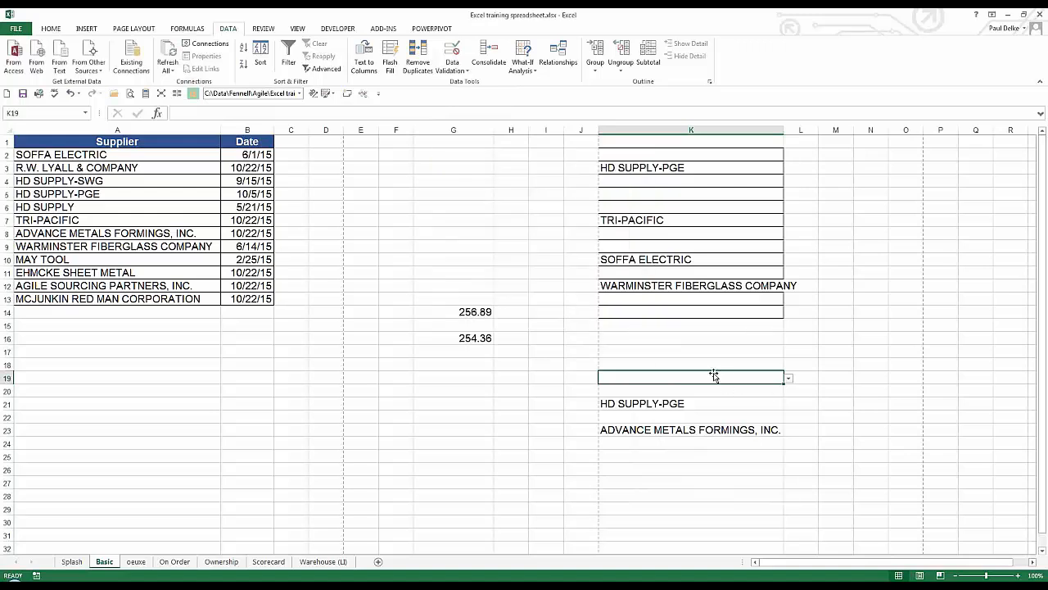
# Try to enter a name missing from the supplier list in K19 and cancel the entry
pyautogui.write('paul')
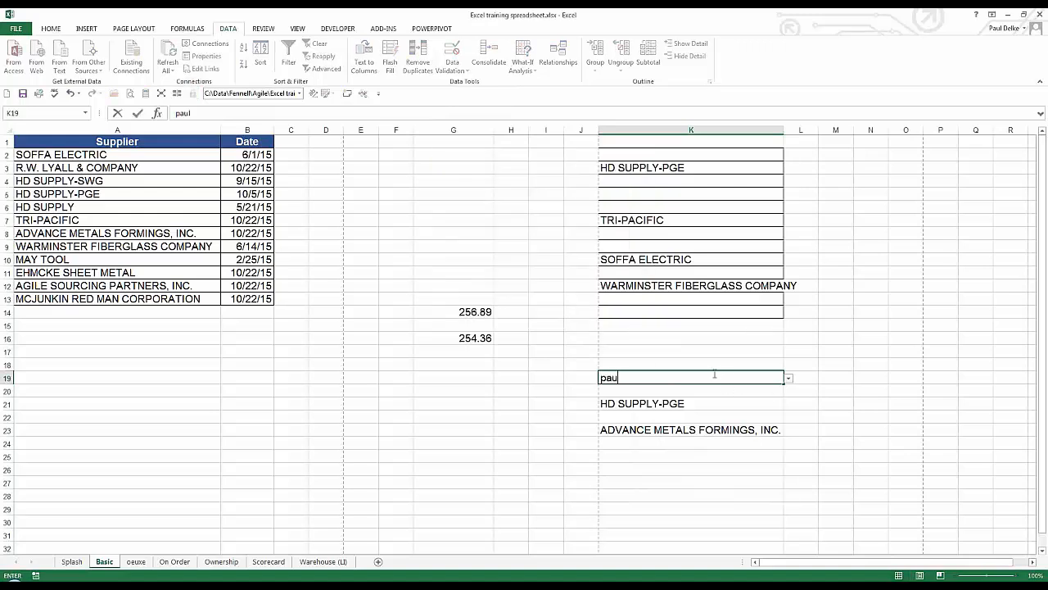
pyautogui.press('Return')
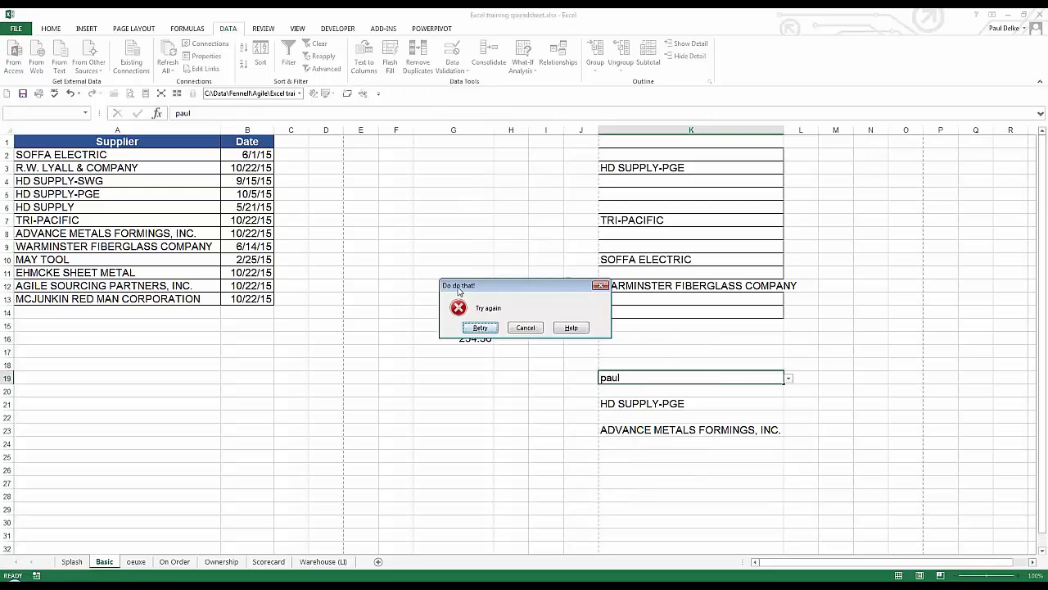
pyautogui.click(525, 327)
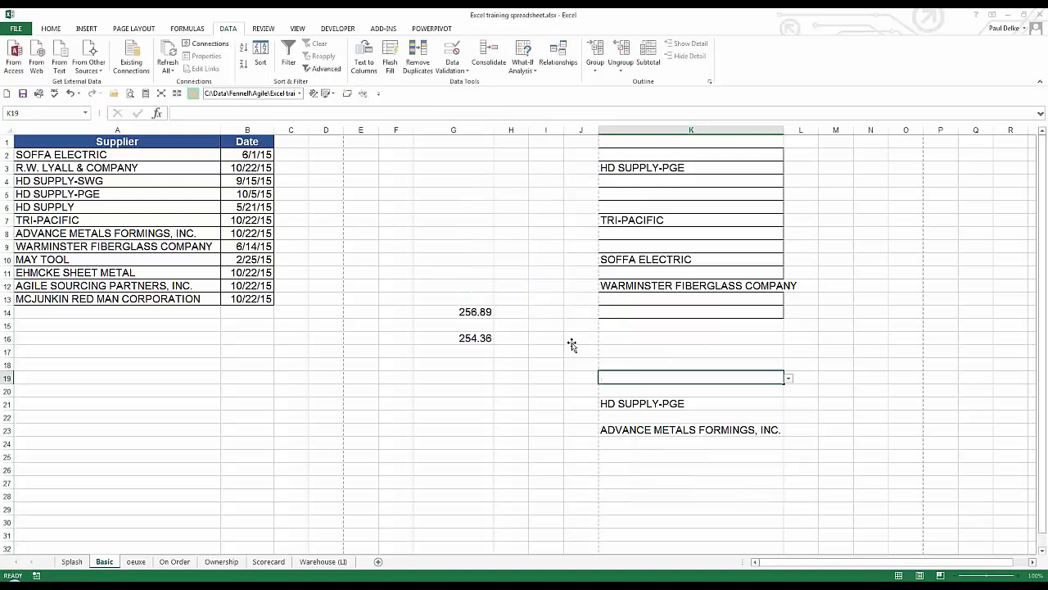
# Add an input message to K19's validation with the title "This may help" and the text "Pick from the list"
pyautogui.click(788, 379)
pyautogui.click(660, 380)
pyautogui.click(440, 72)
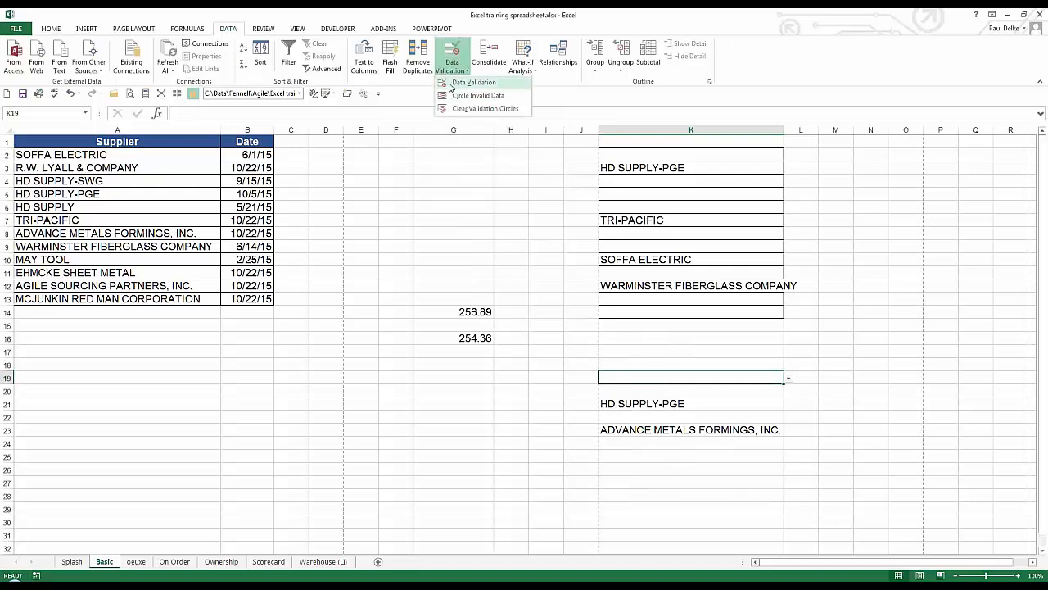
pyautogui.click(449, 87)
pyautogui.click(491, 180)
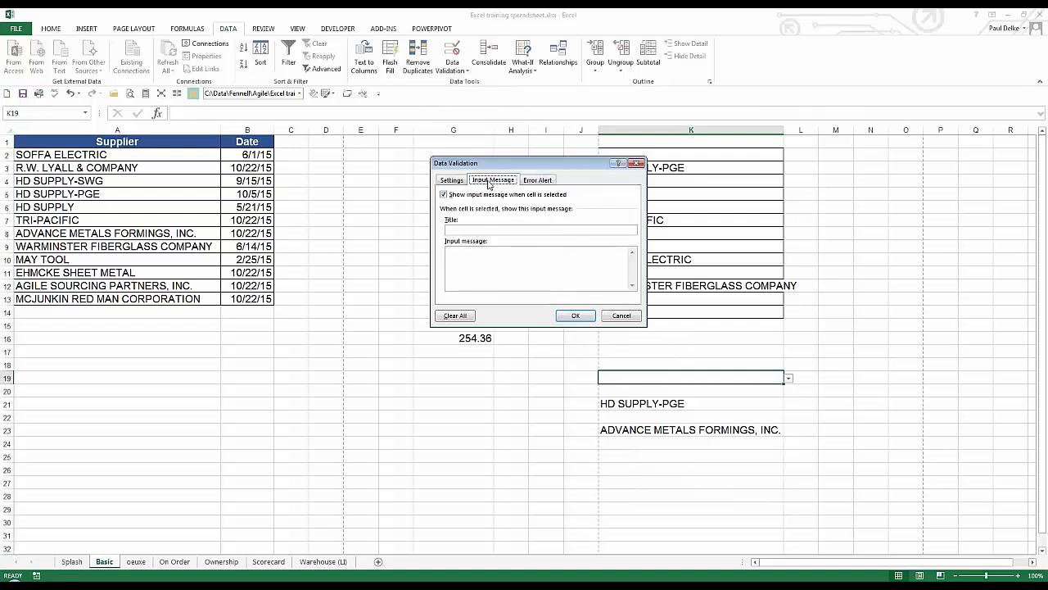
pyautogui.click(471, 229)
pyautogui.write('This may')
pyautogui.write('ck')
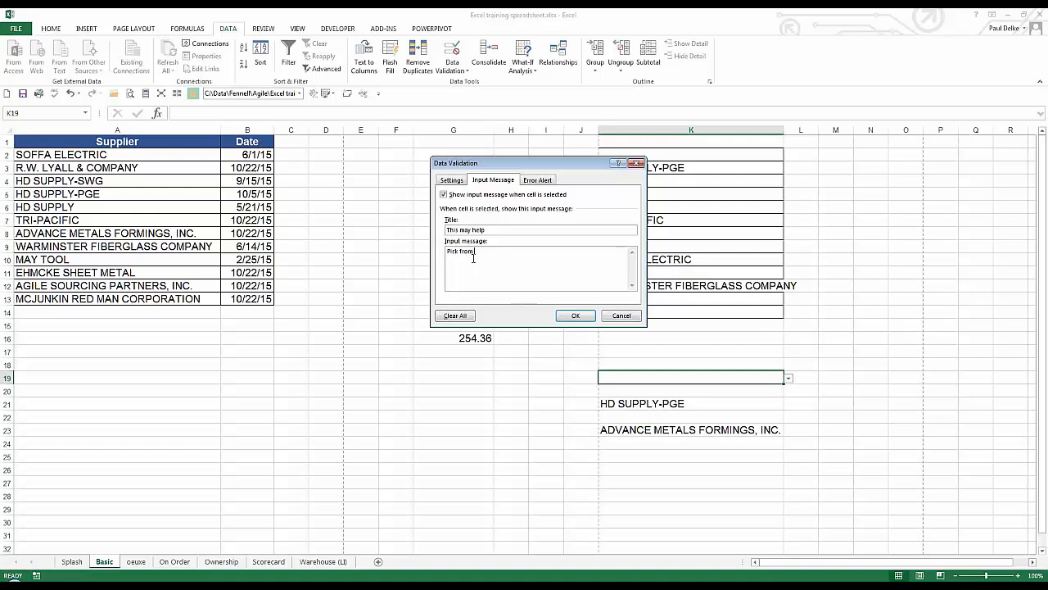
pyautogui.write(' from the list')
pyautogui.click(572, 316)
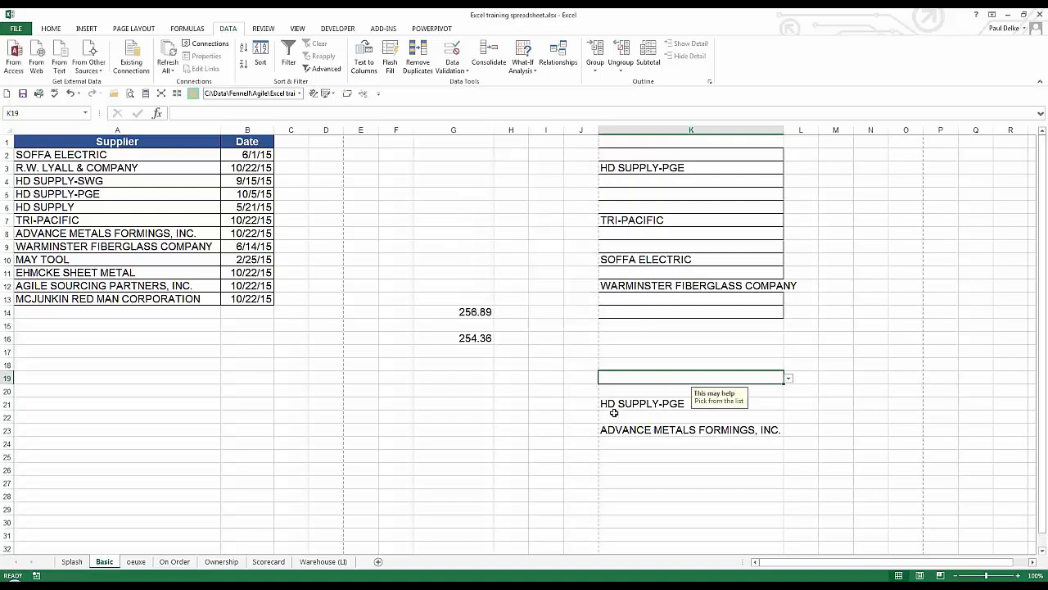
# Choose HD SUPPLY-SWG in K19 from its drop-down list
pyautogui.click(637, 349)
pyautogui.click(662, 373)
pyautogui.click(789, 378)
pyautogui.click(690, 393)
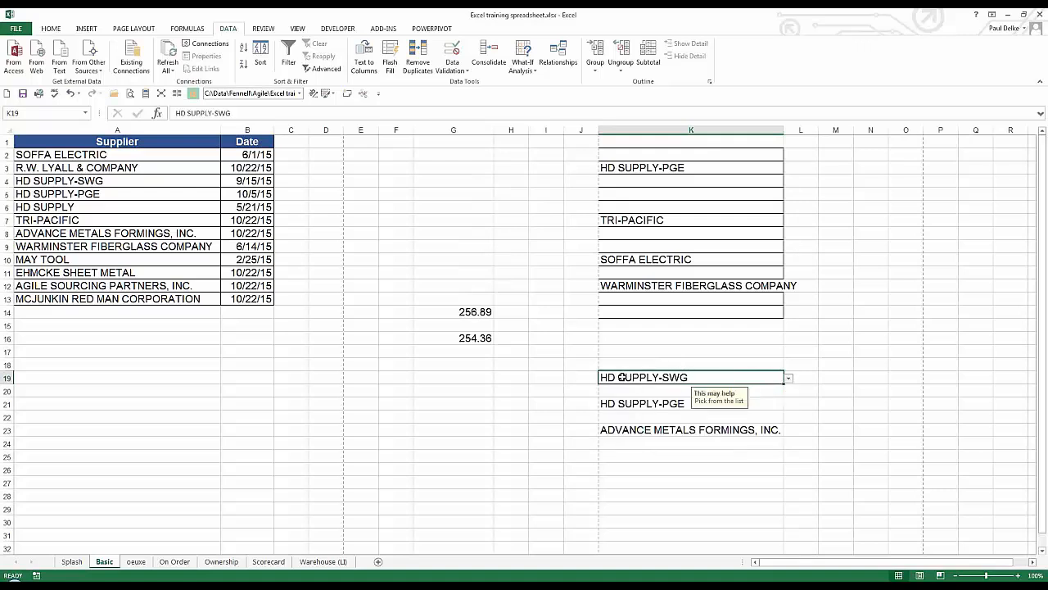
# Open K19's validation settings and examine the Decimal and Date criteria with their comparison options
pyautogui.click(452, 69)
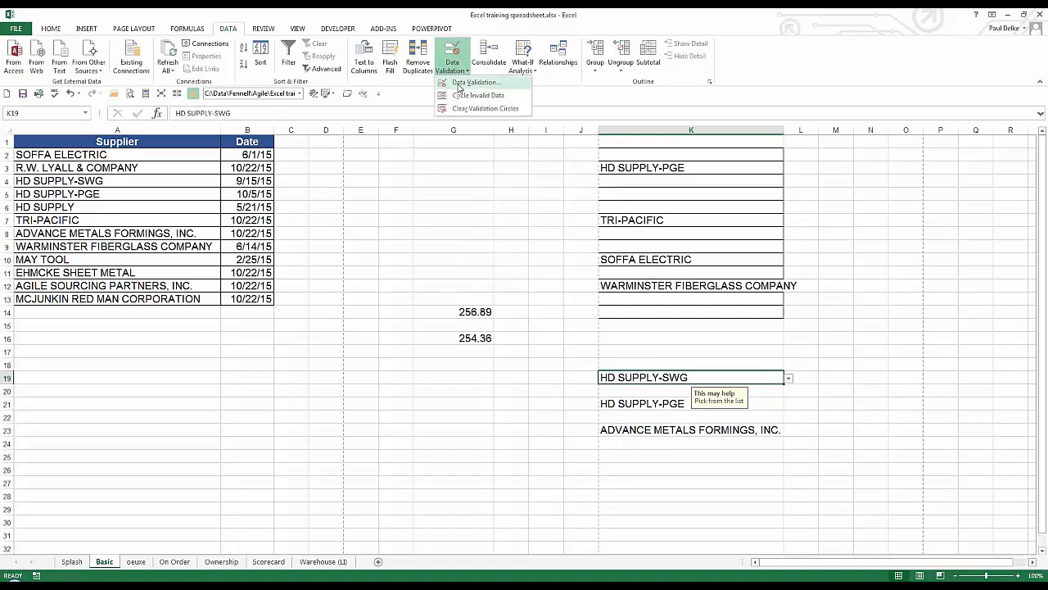
pyautogui.click(462, 89)
pyautogui.click(453, 180)
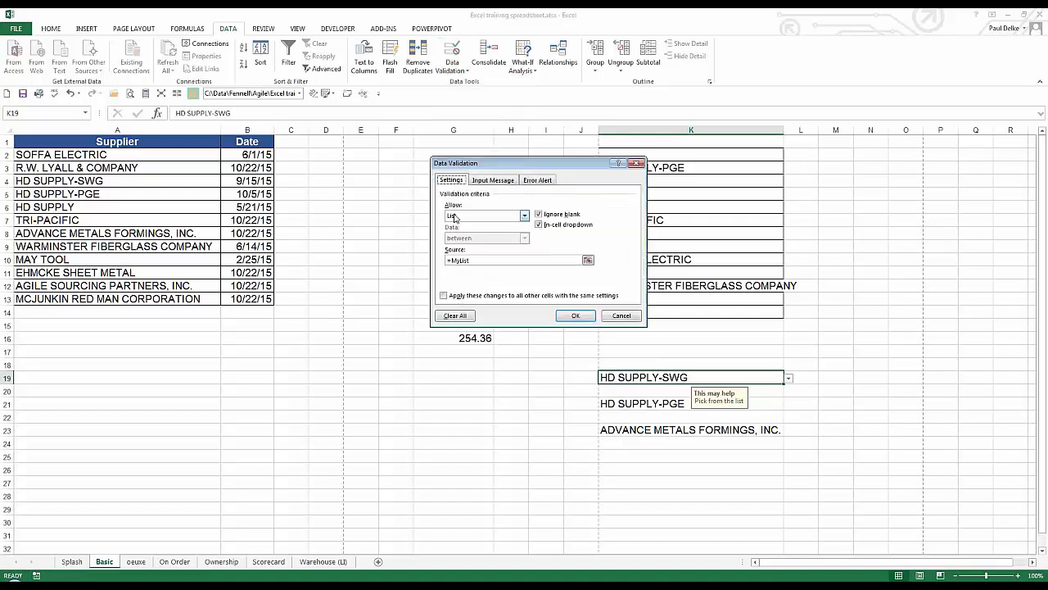
pyautogui.click(459, 216)
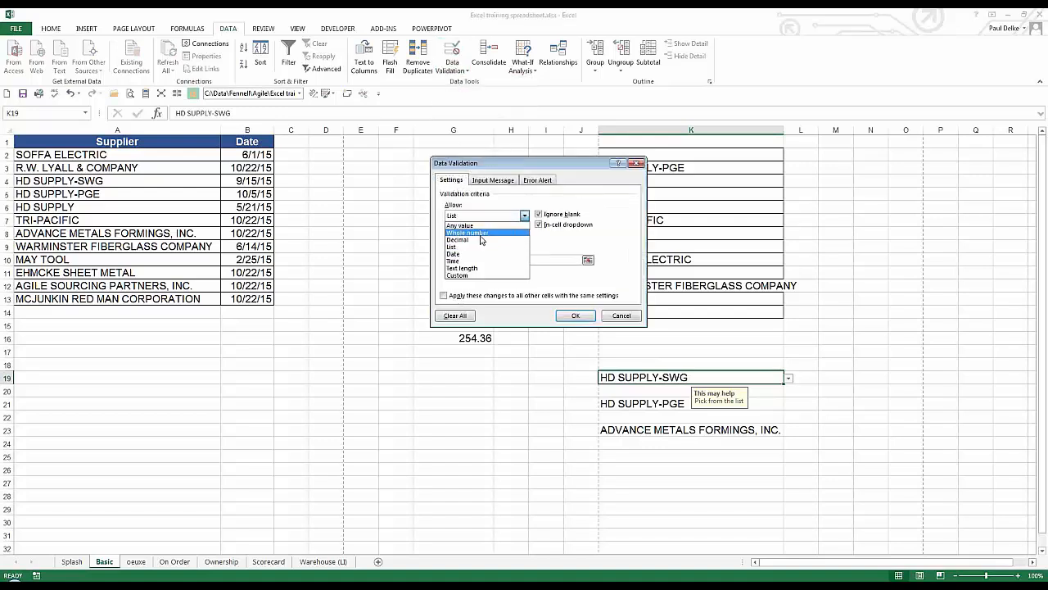
pyautogui.click(480, 240)
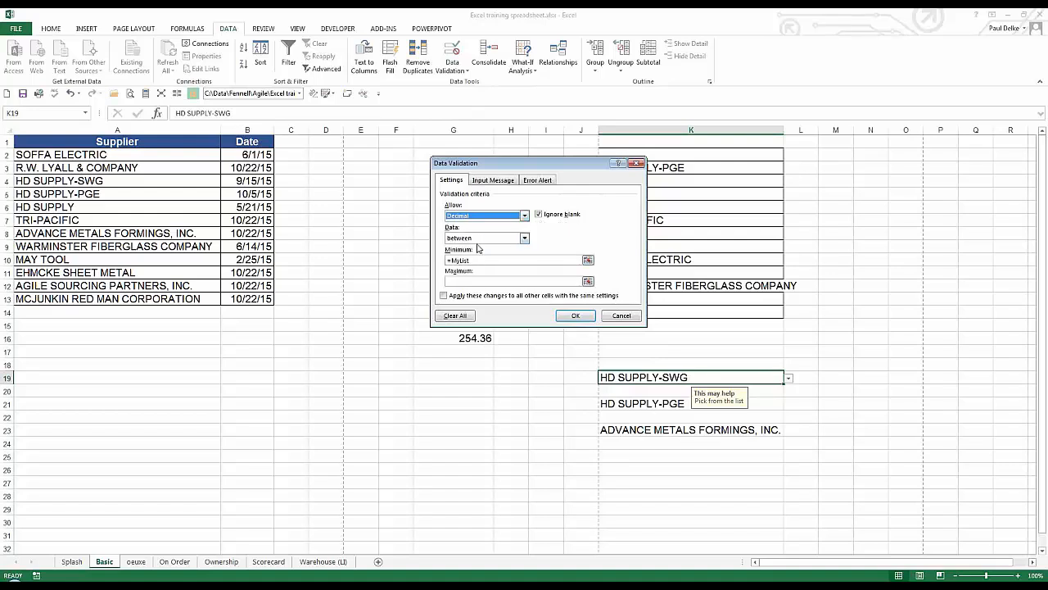
pyautogui.click(479, 238)
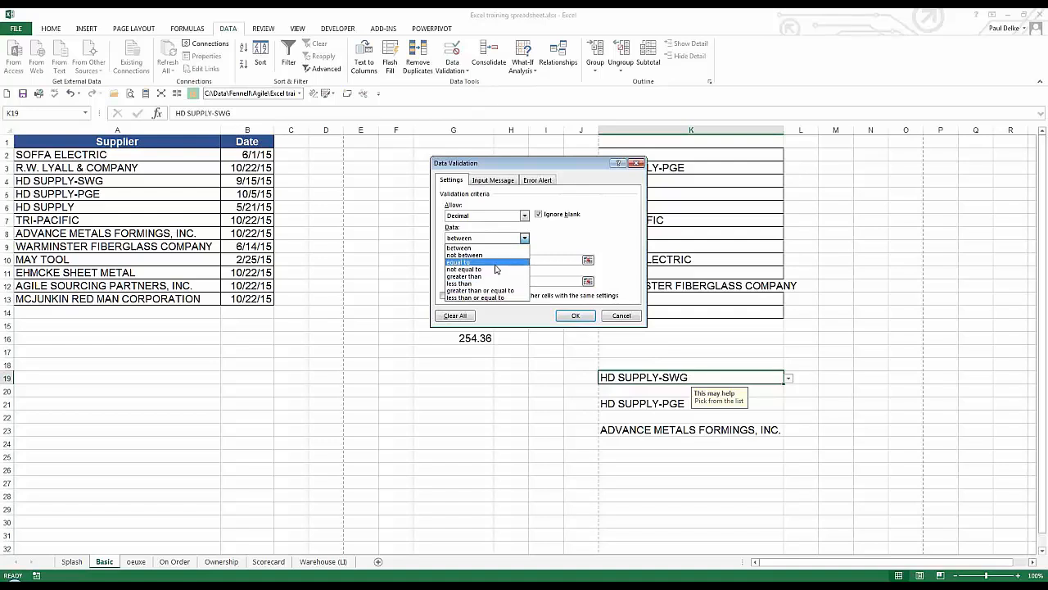
pyautogui.click(486, 239)
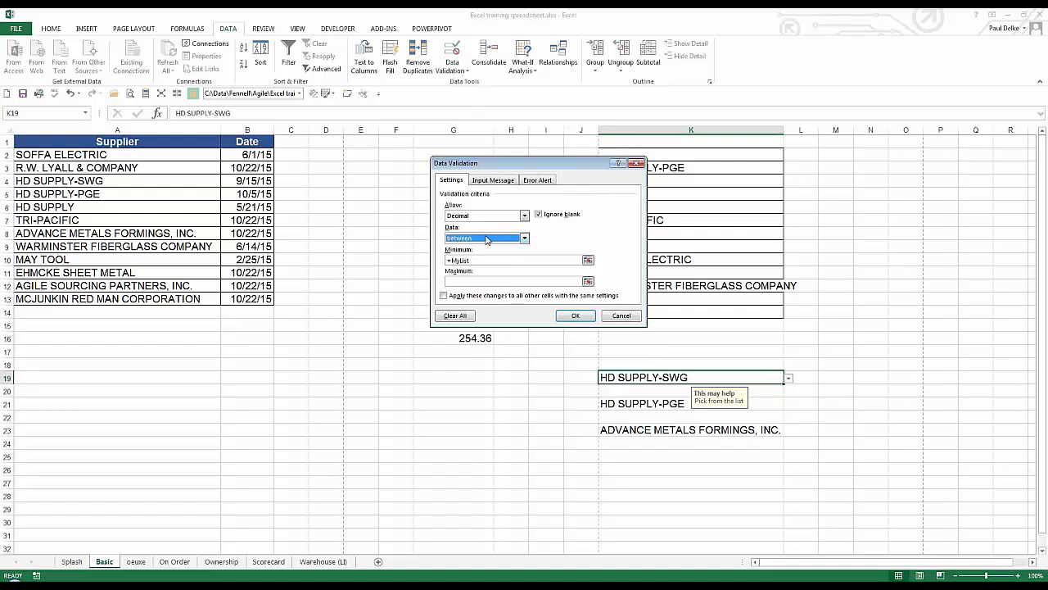
pyautogui.click(483, 217)
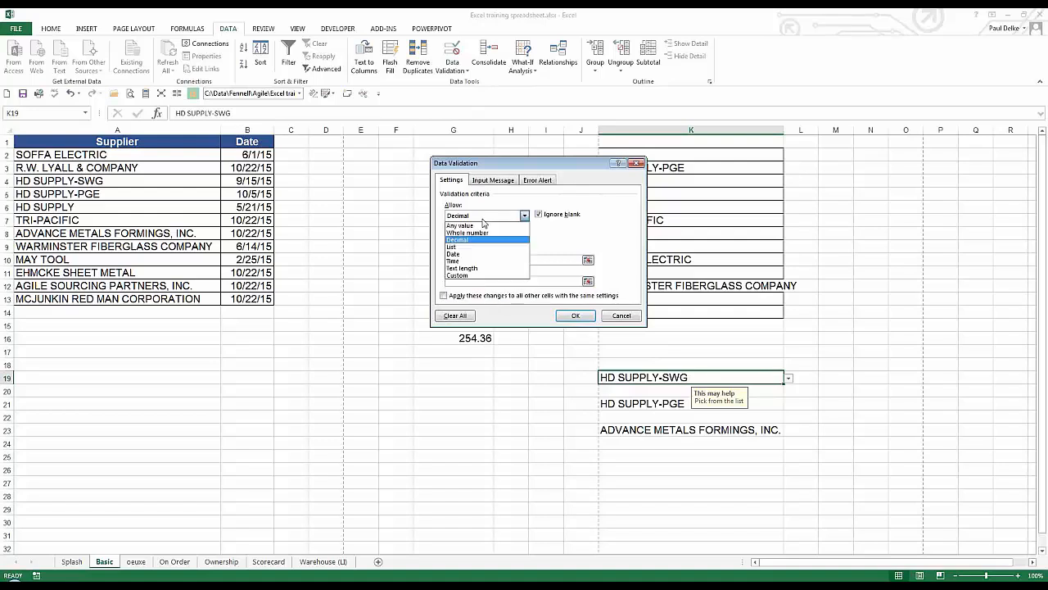
pyautogui.click(482, 255)
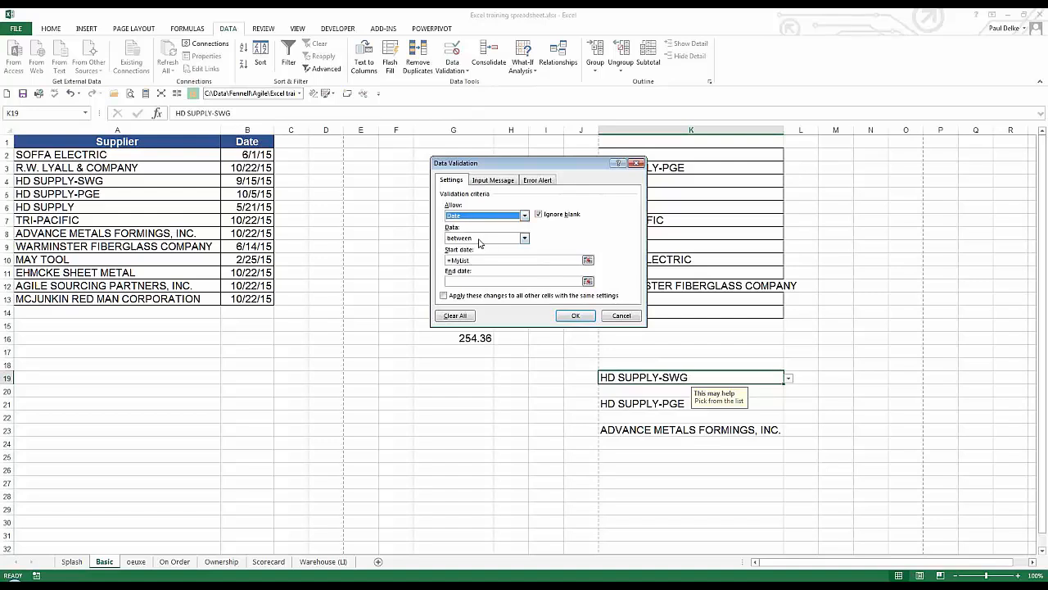
pyautogui.click(480, 240)
pyautogui.click(481, 244)
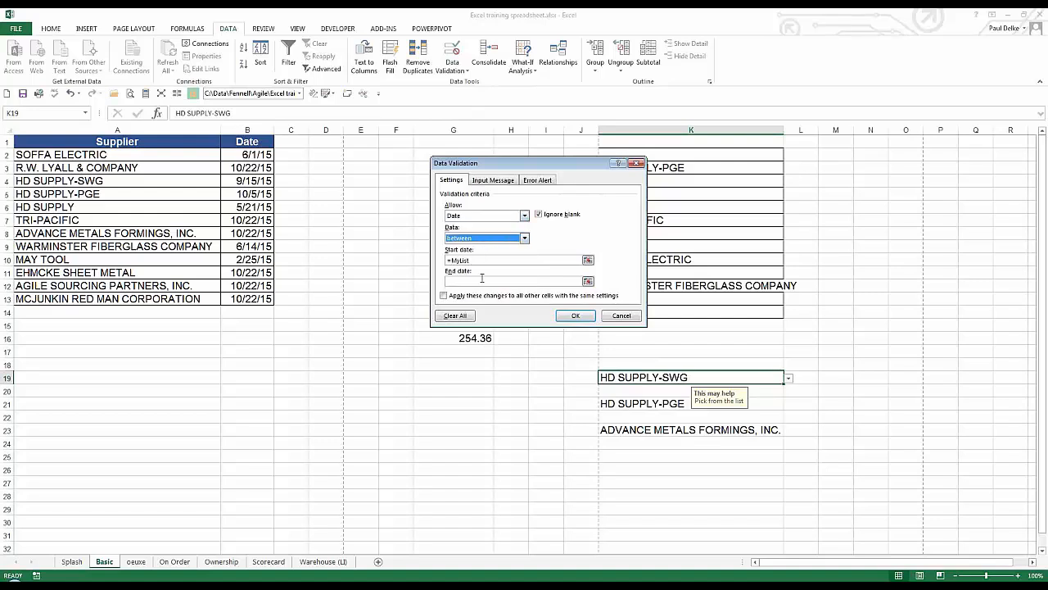
# Change K19's validation criteria to a text length equal to a fixed number of characters and apply the rule
pyautogui.click(484, 216)
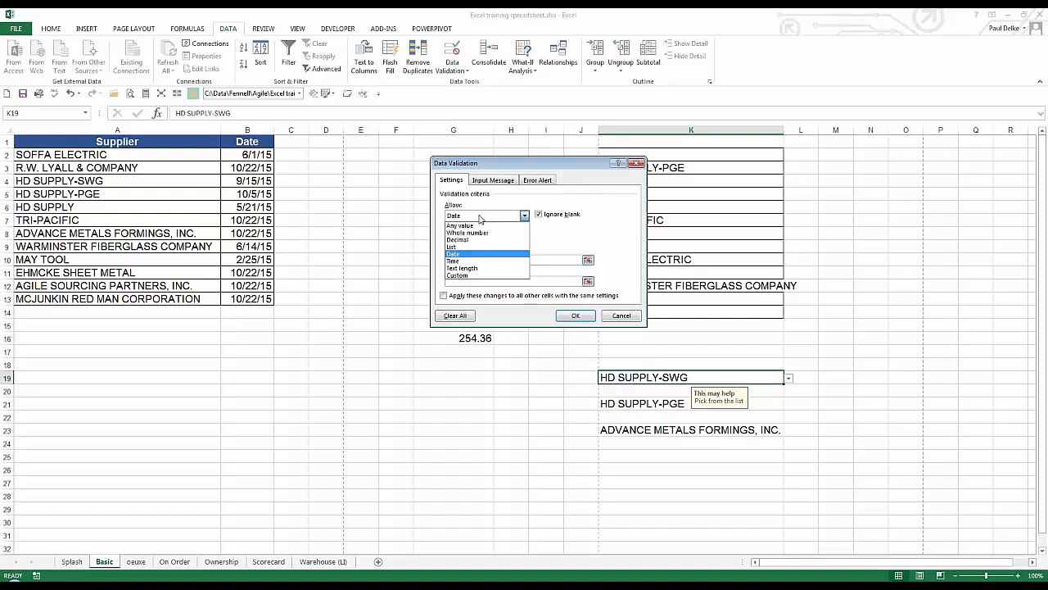
pyautogui.click(479, 269)
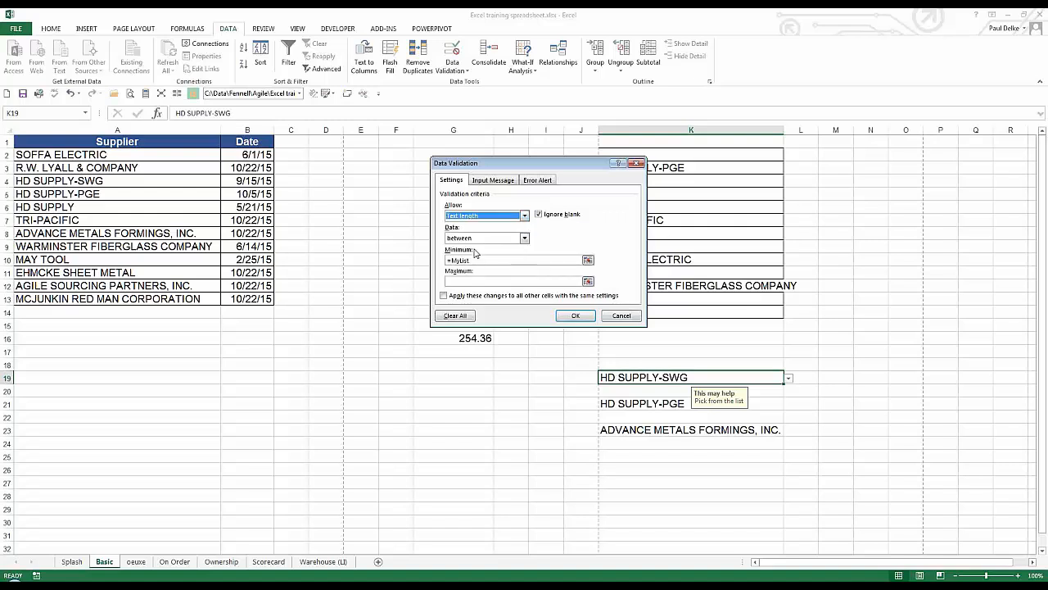
pyautogui.click(476, 237)
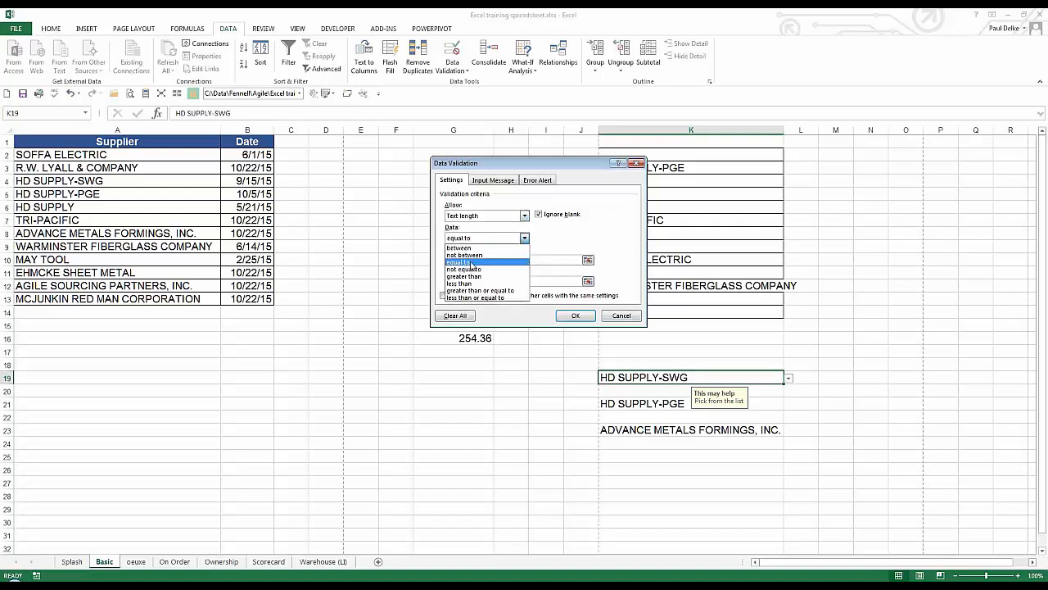
pyautogui.click(473, 262)
pyautogui.click(472, 261)
pyautogui.write('=MyList')
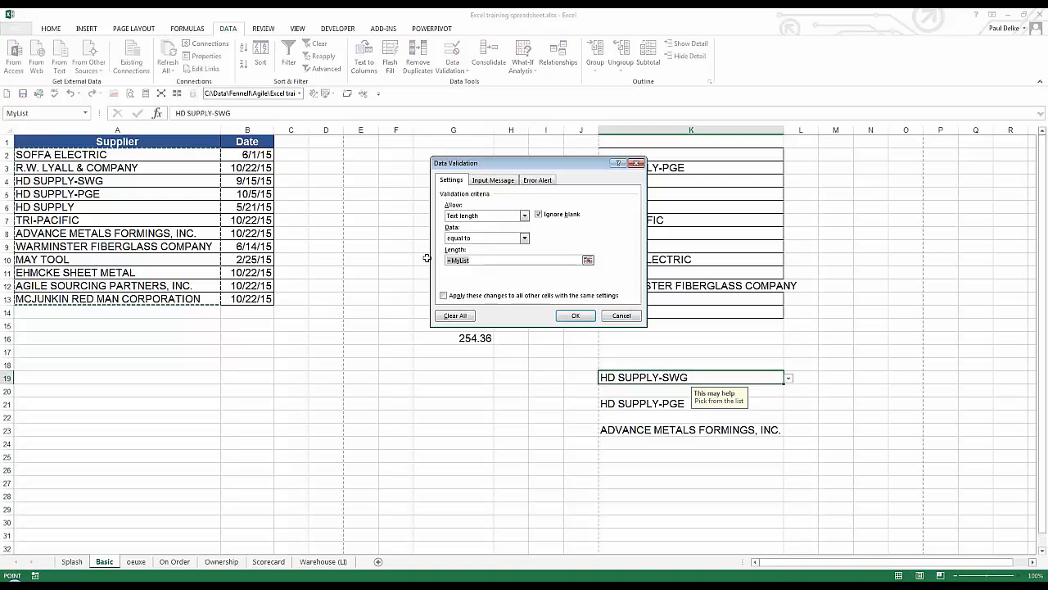
pyautogui.click(576, 316)
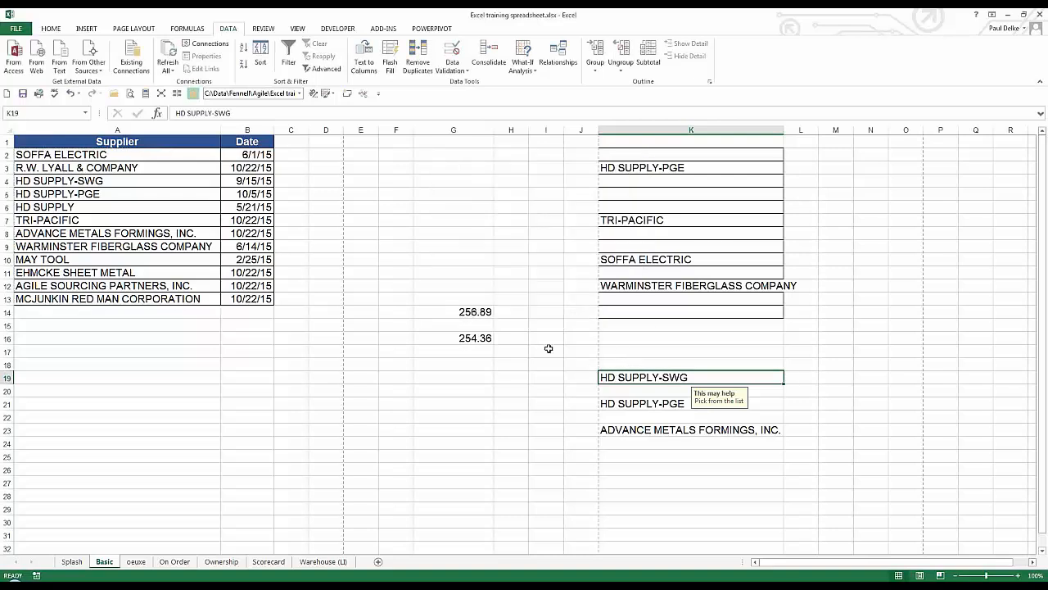
# Test K19's text-length rule by entering qwer, trying qwert, and shortening the entry back to qwer
pyautogui.write('qwer')
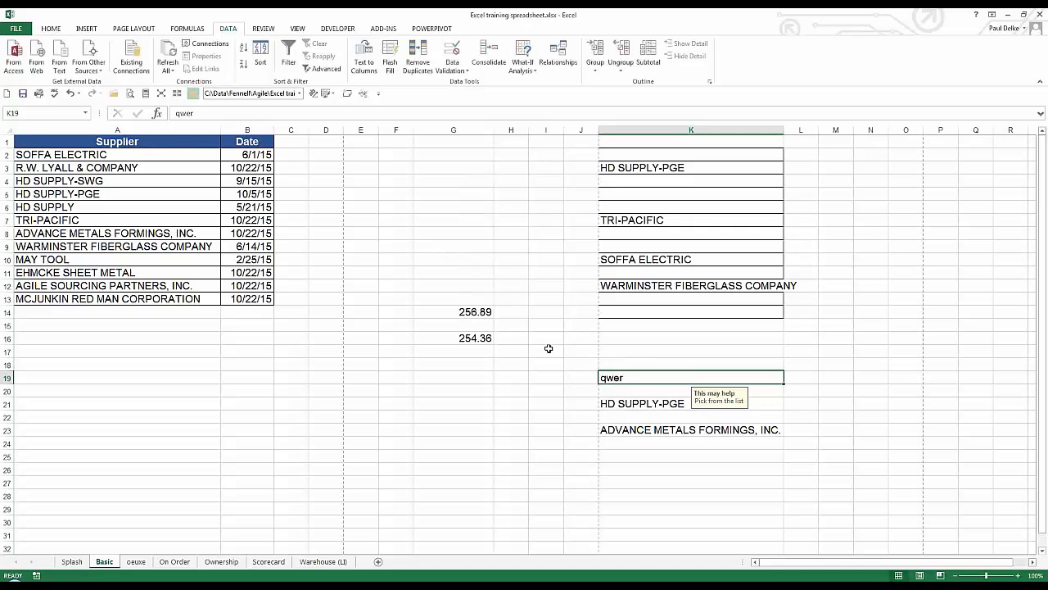
pyautogui.write('t')
pyautogui.press('Return')
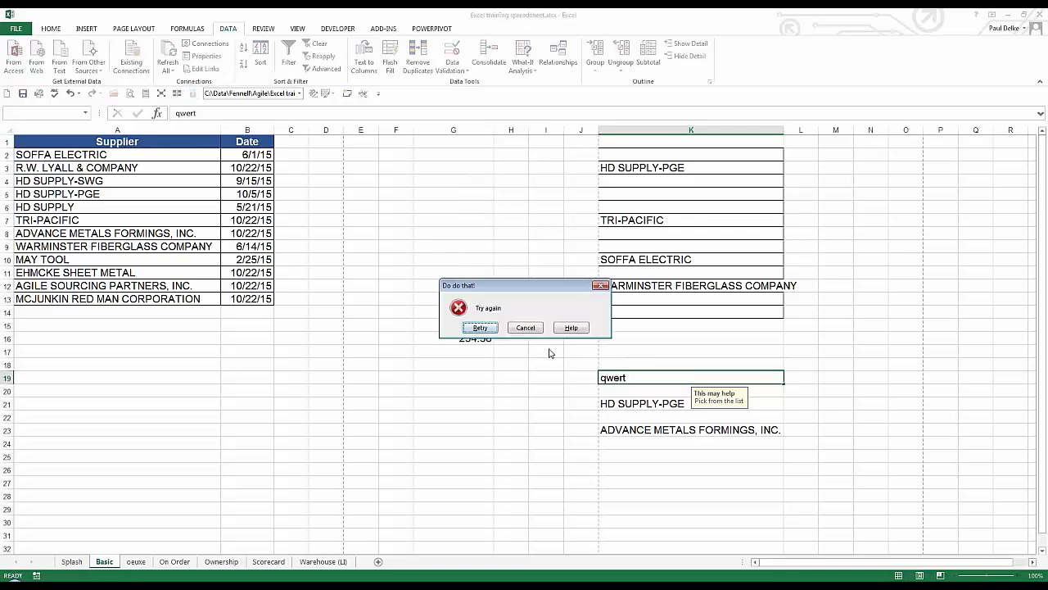
pyautogui.click(484, 332)
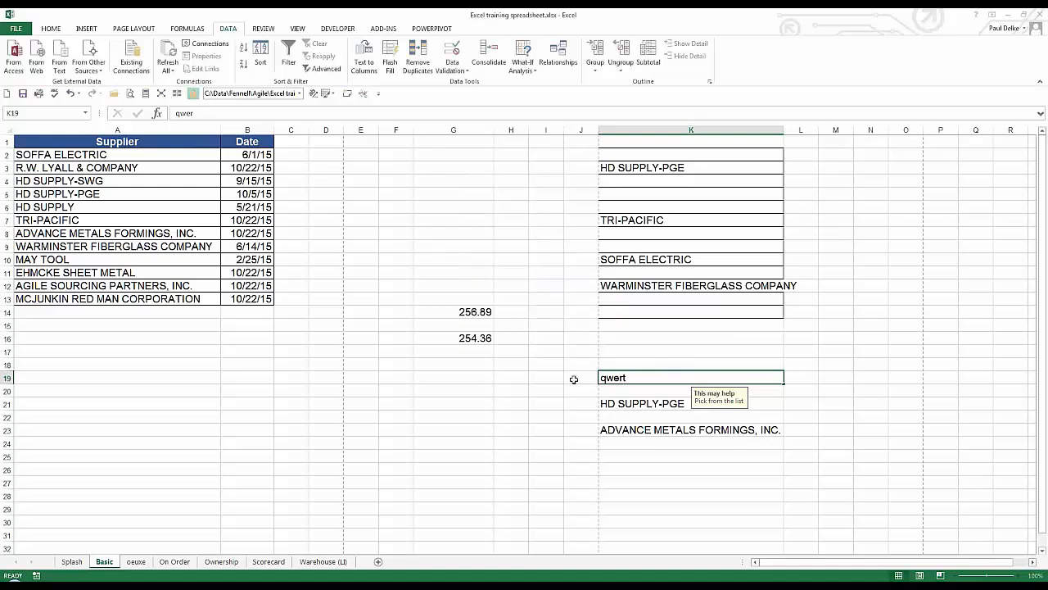
pyautogui.press('BackSpace')
pyautogui.press('Up')
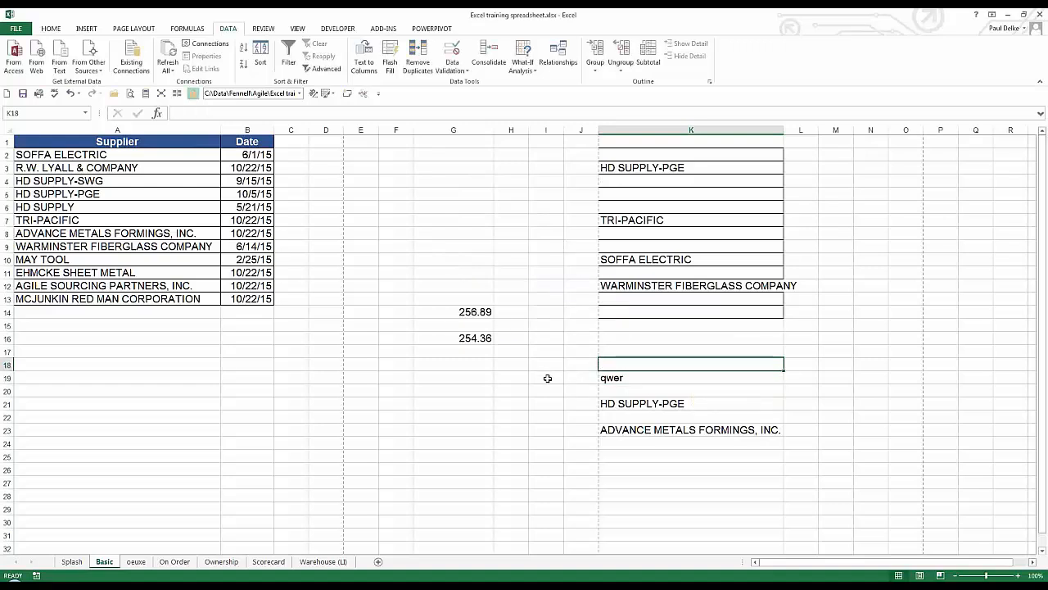
pyautogui.press('Down')
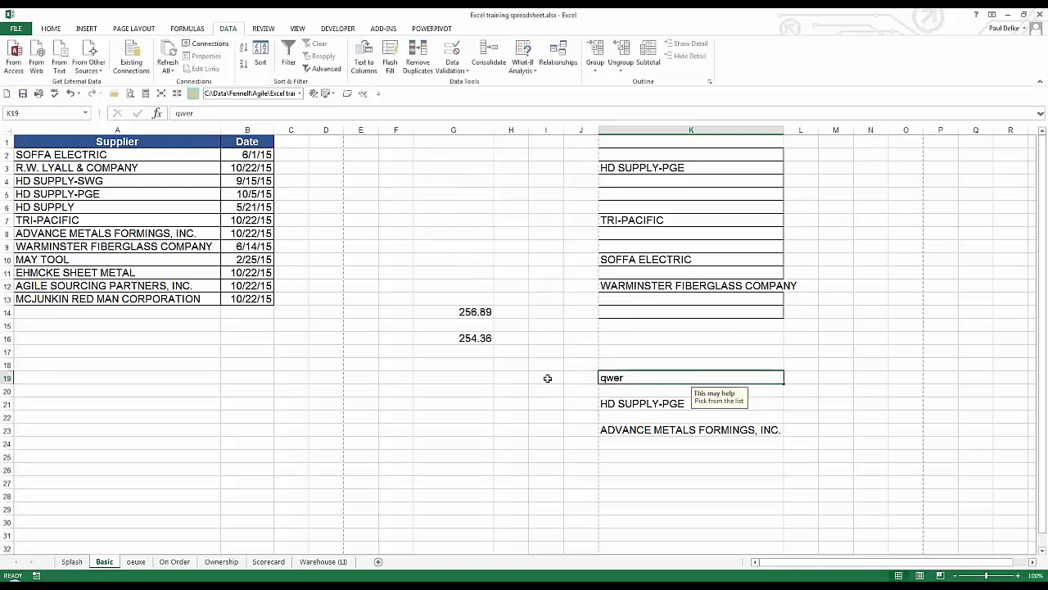
pyautogui.click(450, 70)
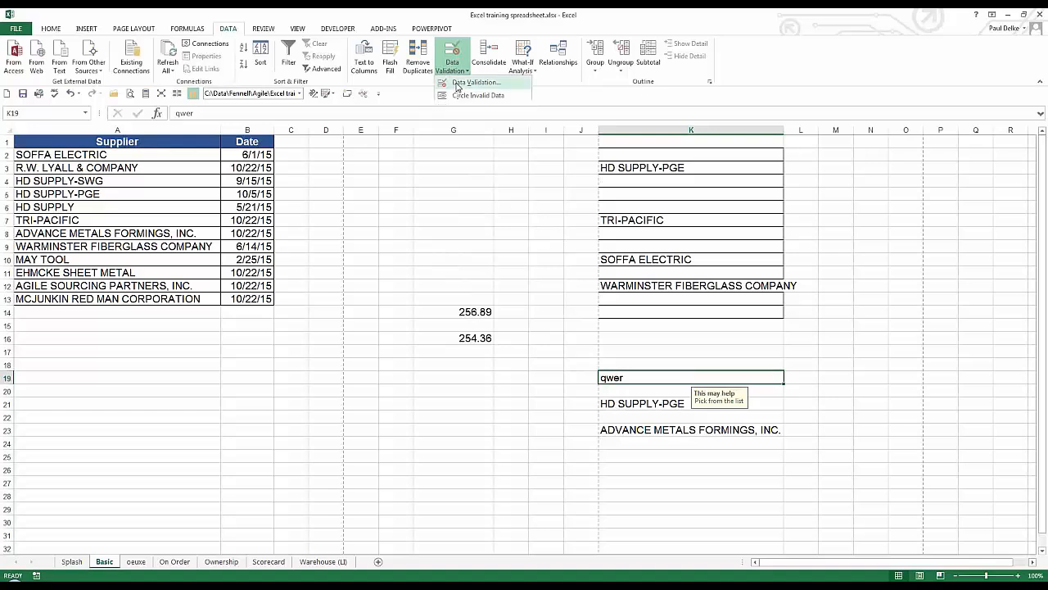
pyautogui.click(457, 83)
pyautogui.click(620, 317)
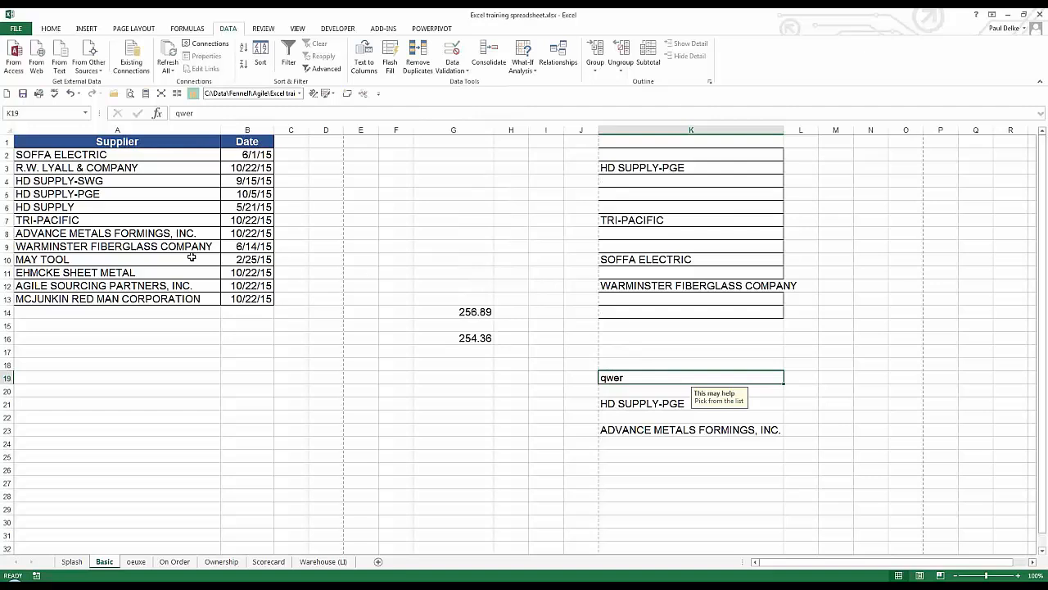
# Select the supplier names in A2:A13 and examine their range name in the Name Box
pyautogui.click(119, 154)
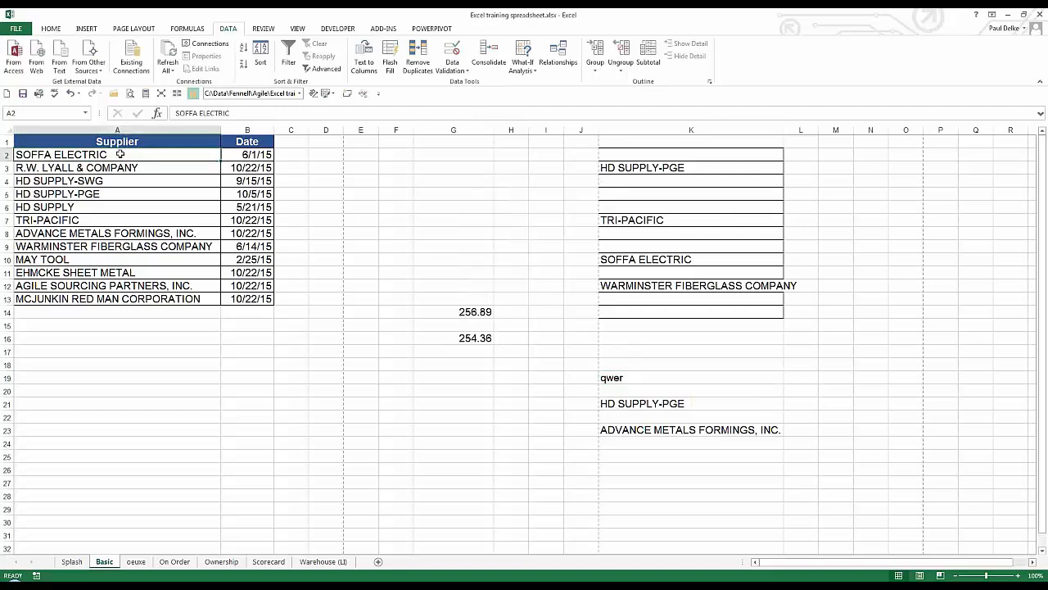
pyautogui.moveTo(120, 188); pyautogui.dragTo(126, 296)
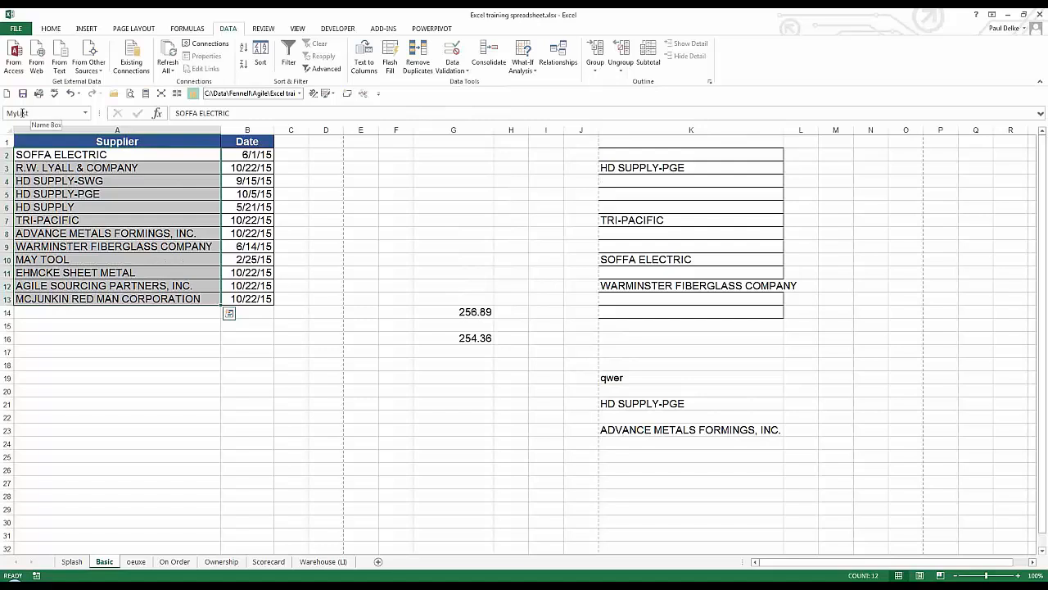
pyautogui.click(24, 115)
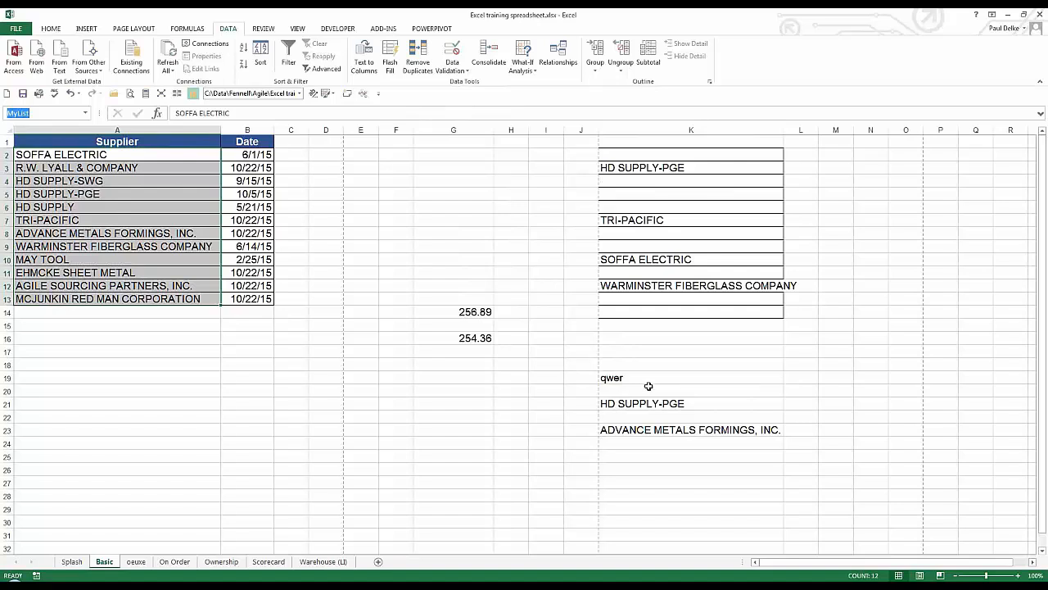
pyautogui.click(327, 428)
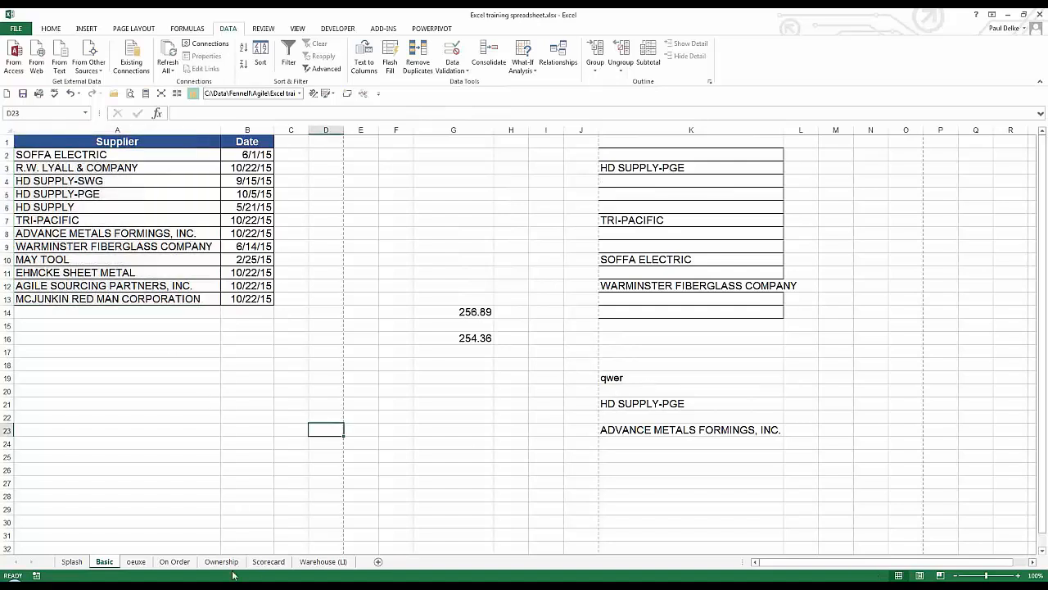
# Add a validation list sourced from the MyList named range to D21 of the Splash sheet and choose TRI-PACIFIC
pyautogui.click(72, 562)
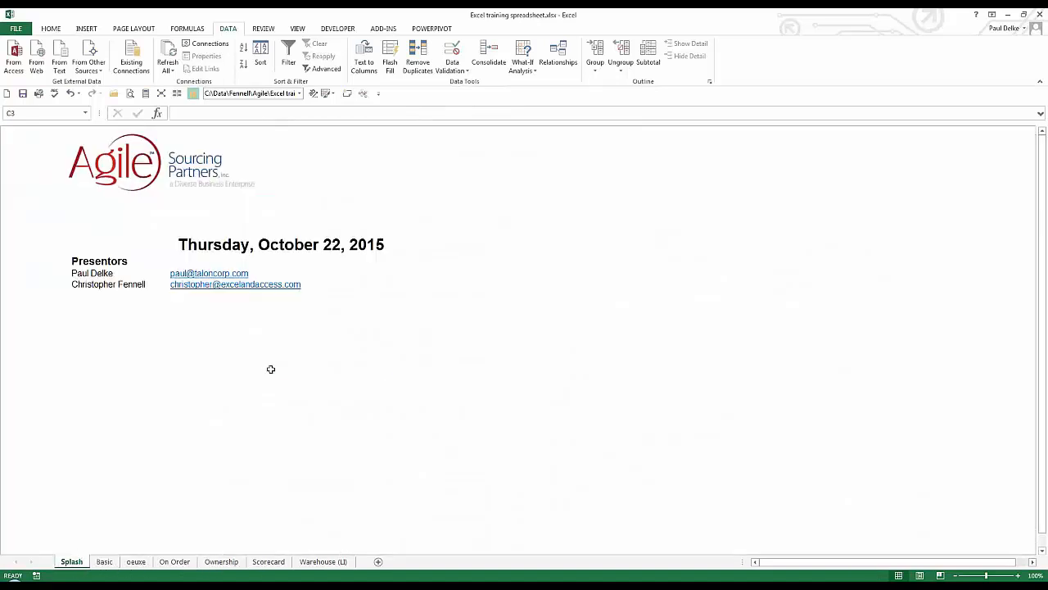
pyautogui.doubleClick(271, 370)
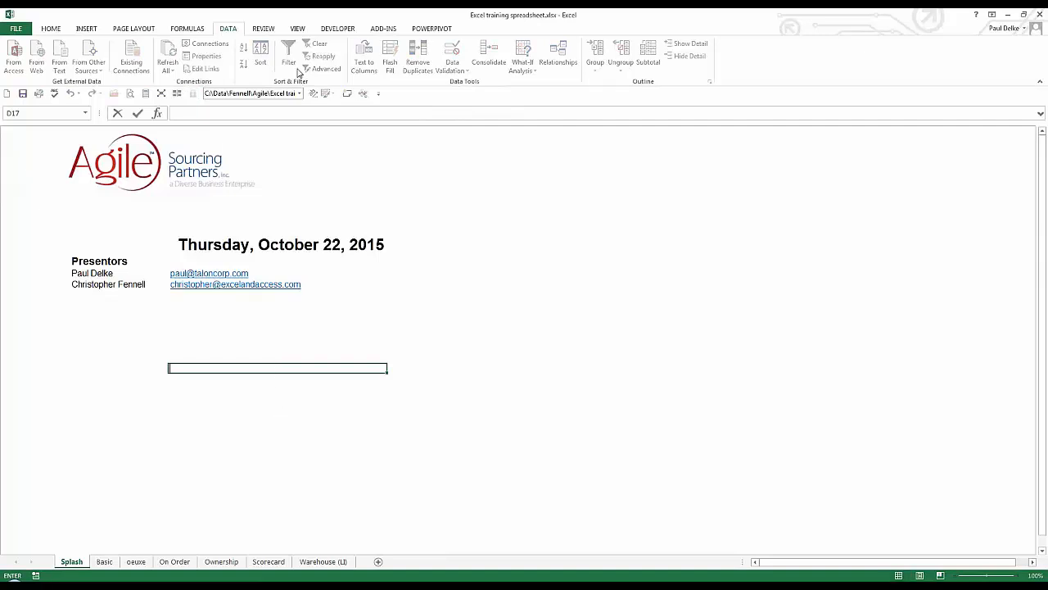
pyautogui.click(239, 401)
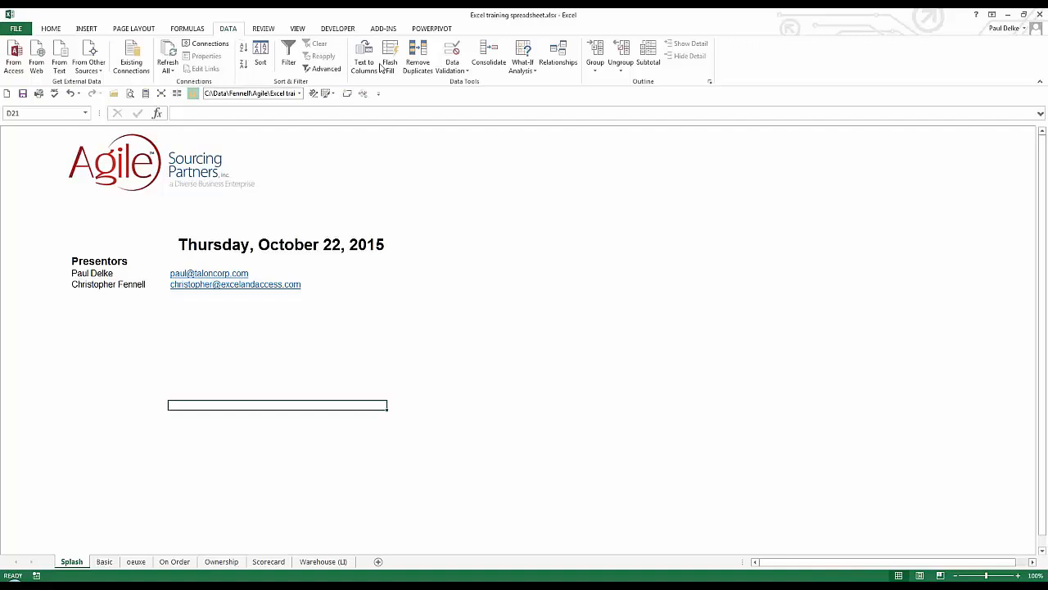
pyautogui.click(458, 70)
pyautogui.click(461, 85)
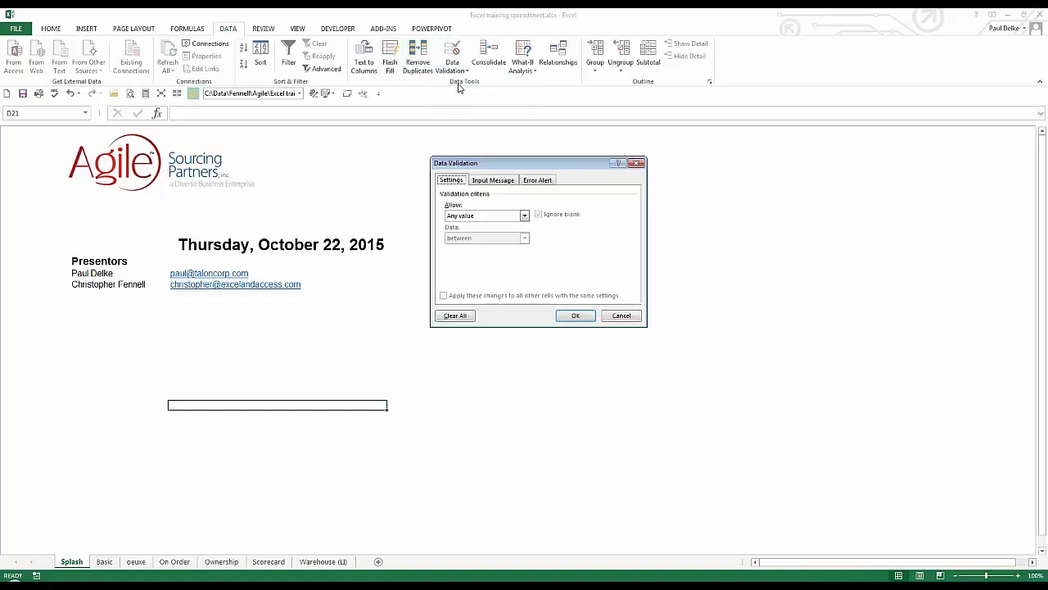
pyautogui.click(495, 220)
pyautogui.click(473, 253)
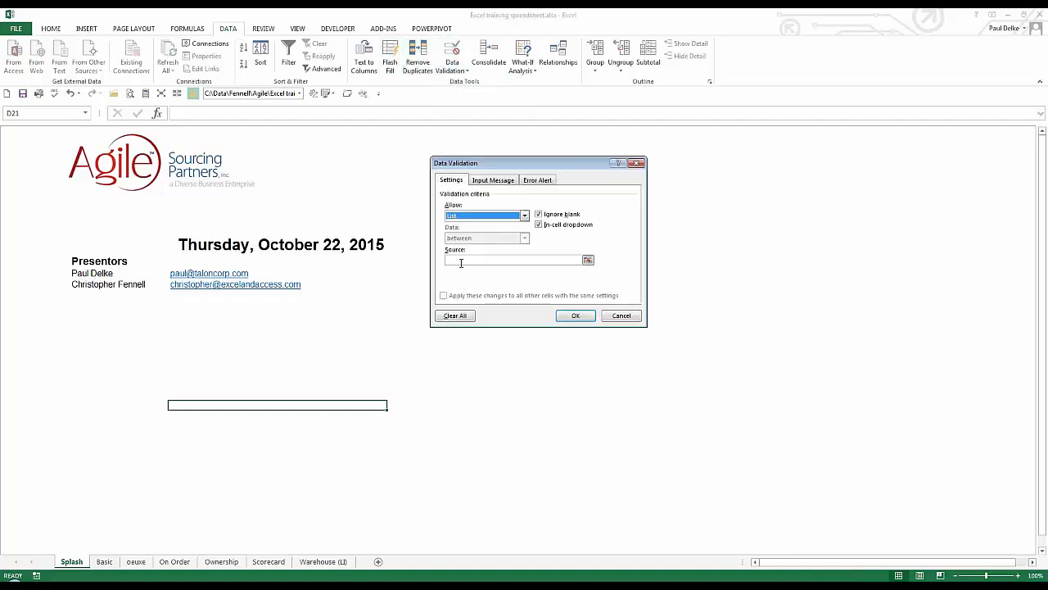
pyautogui.click(461, 261)
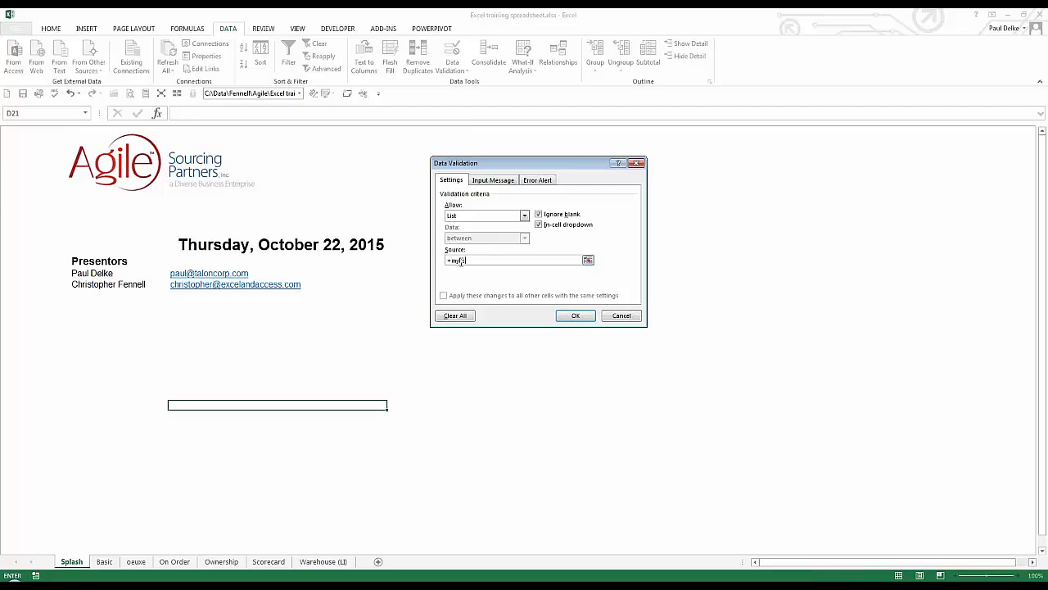
pyautogui.press('Return')
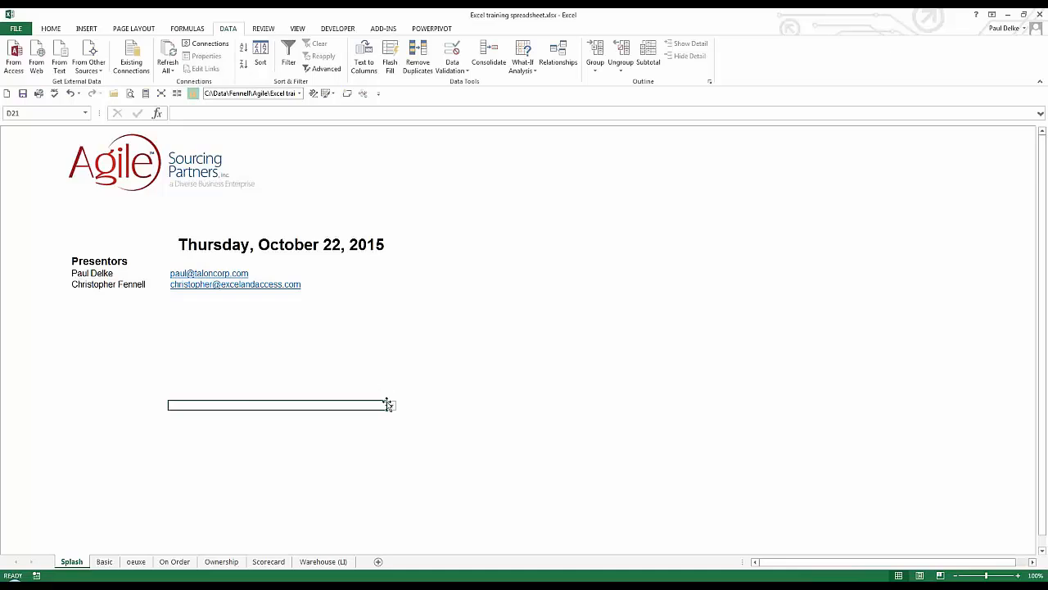
pyautogui.click(392, 405)
pyautogui.click(316, 449)
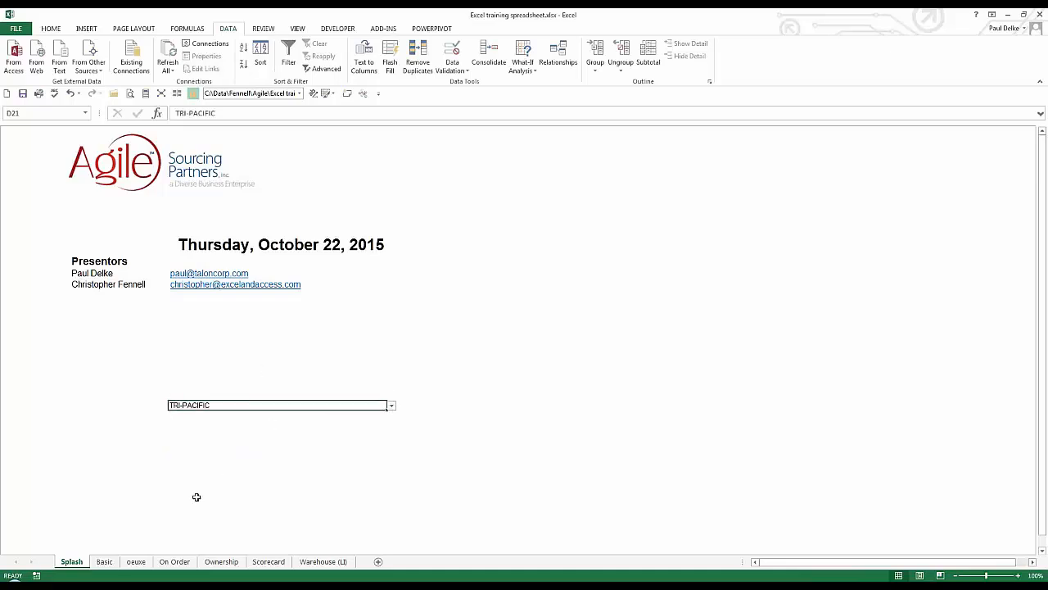
# Return to the Basic sheet and review the MyList range of supplier names in A2:A13
pyautogui.click(104, 561)
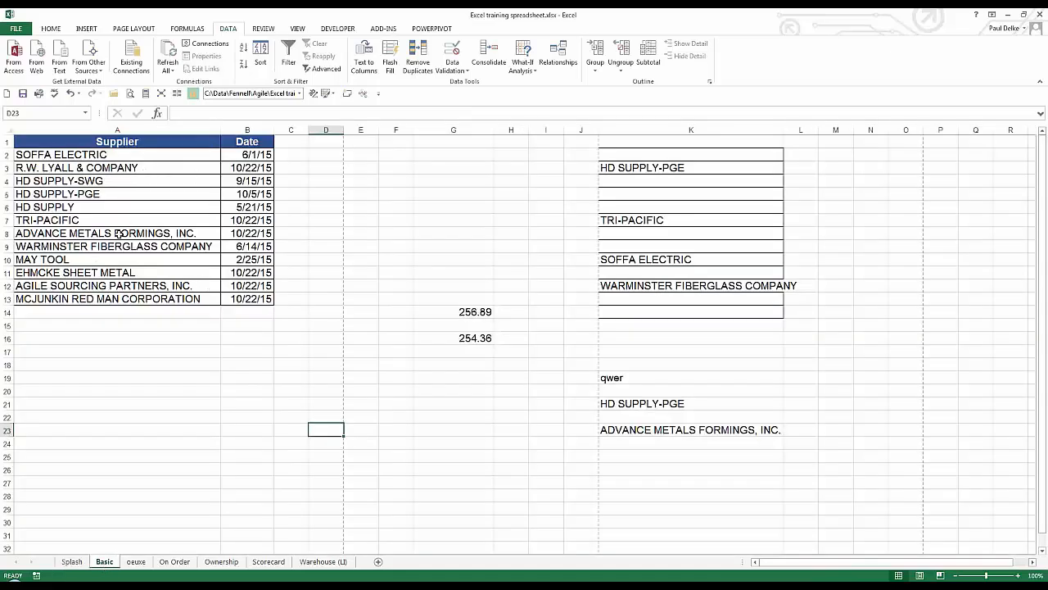
pyautogui.moveTo(117, 159); pyautogui.dragTo(194, 286)
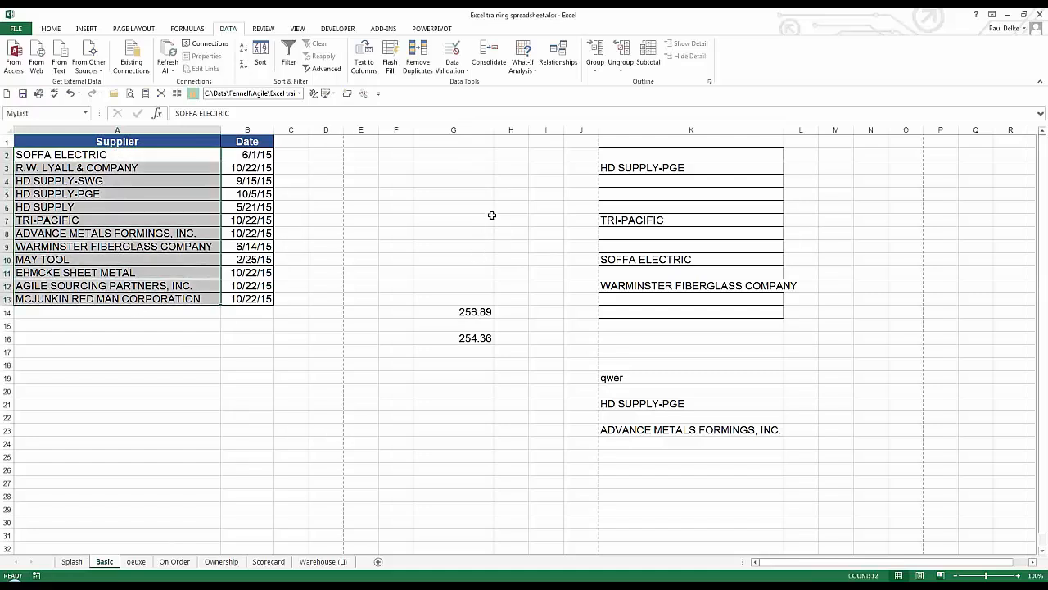
pyautogui.click(331, 179)
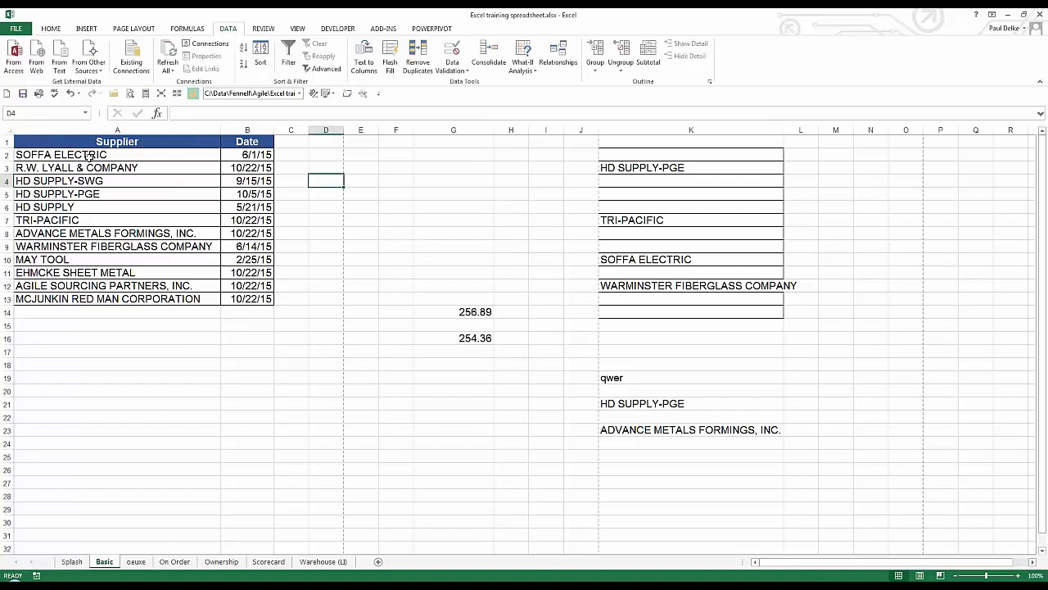
# Copy the supplier table A1:B13 as a picture, using the as-shown-on-screen appearance and Picture format
pyautogui.click(50, 28)
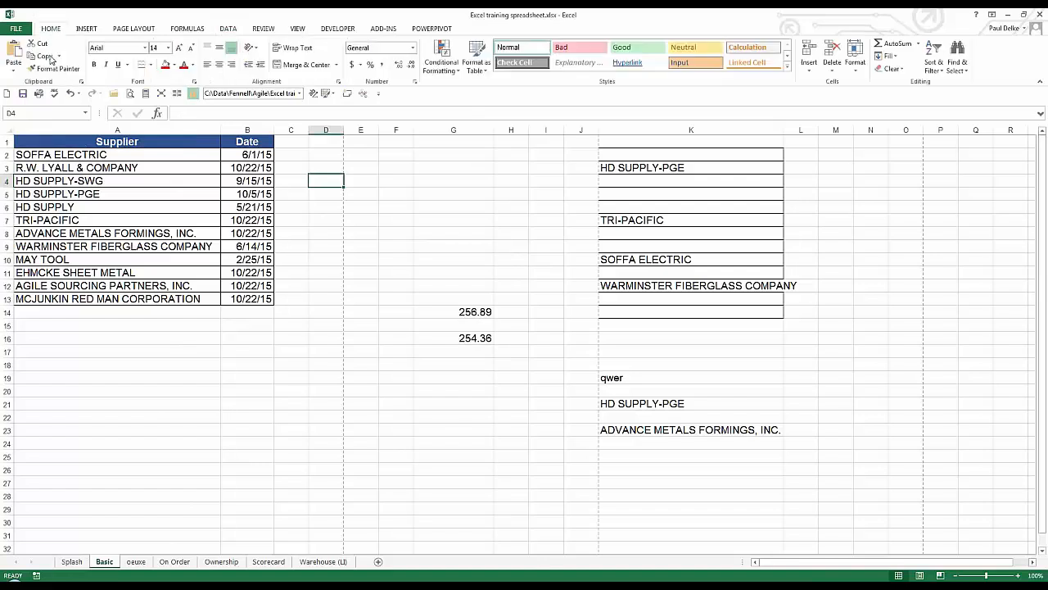
pyautogui.moveTo(92, 143)
pyautogui.mouseDown()
pyautogui.moveTo(225, 276)
pyautogui.moveTo(219, 284)
pyautogui.mouseUp()
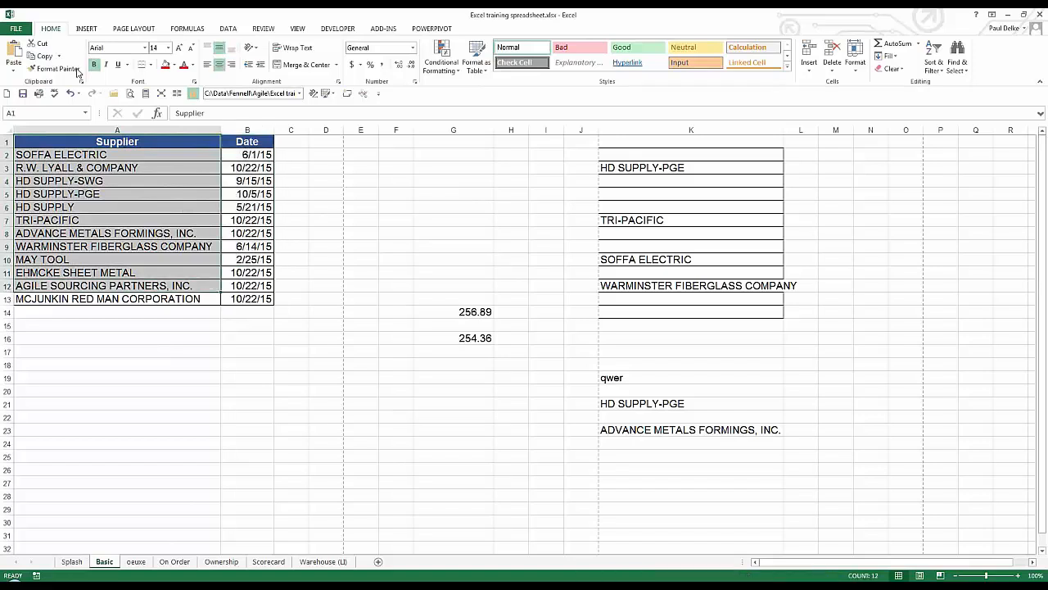
pyautogui.moveTo(108, 144); pyautogui.dragTo(251, 302)
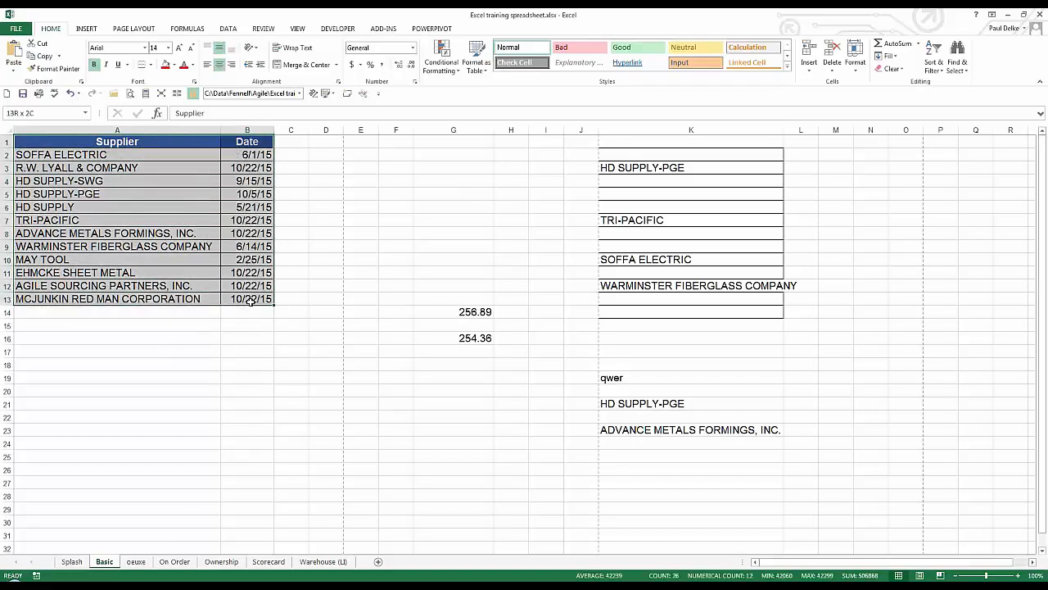
pyautogui.click(59, 55)
pyautogui.click(69, 84)
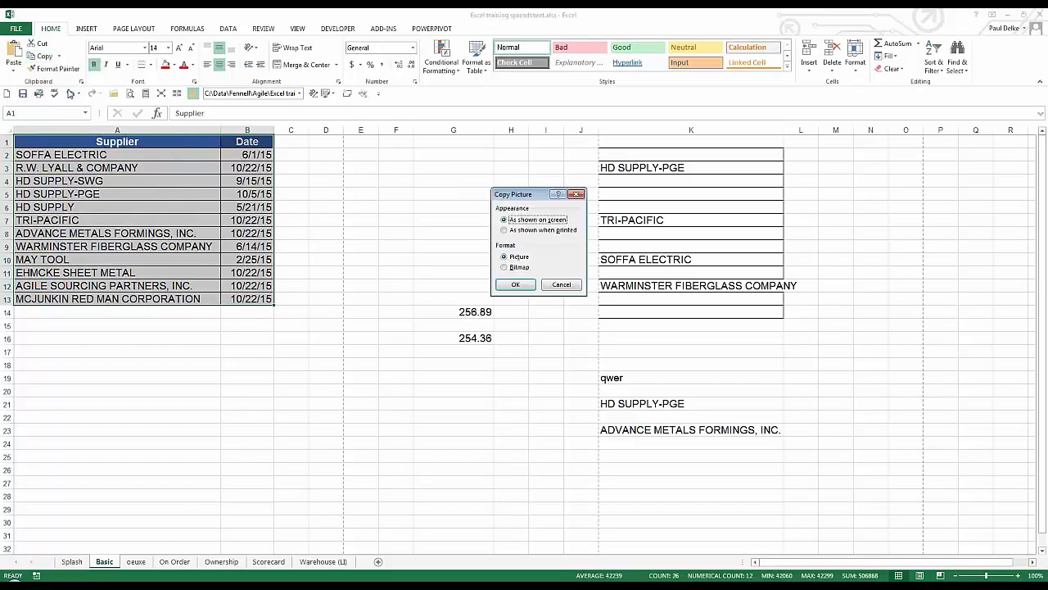
pyautogui.click(521, 286)
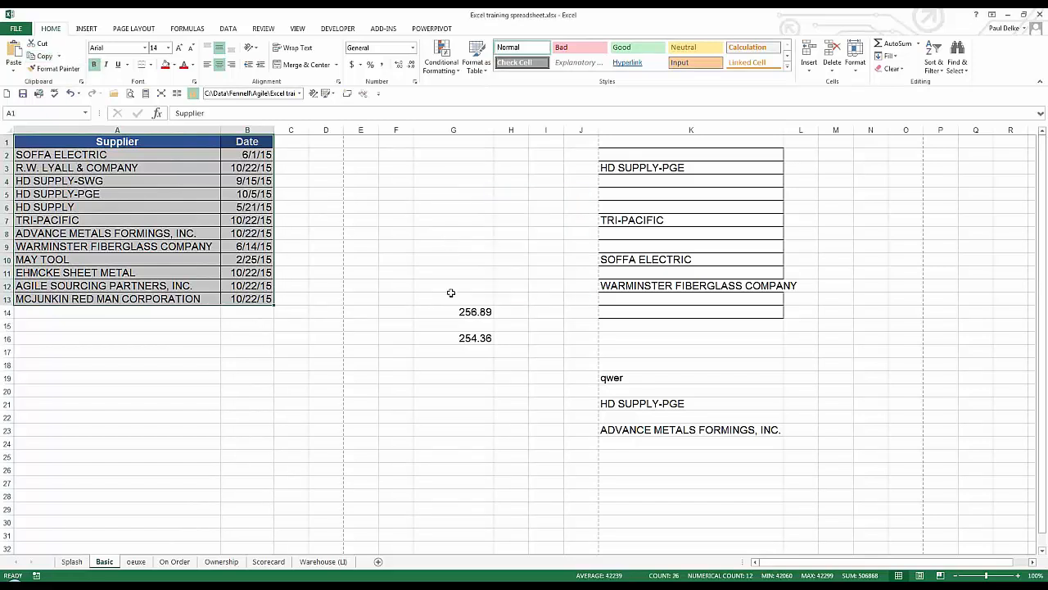
# Place the copied table picture below the original supplier table and delete it
pyautogui.click(416, 231)
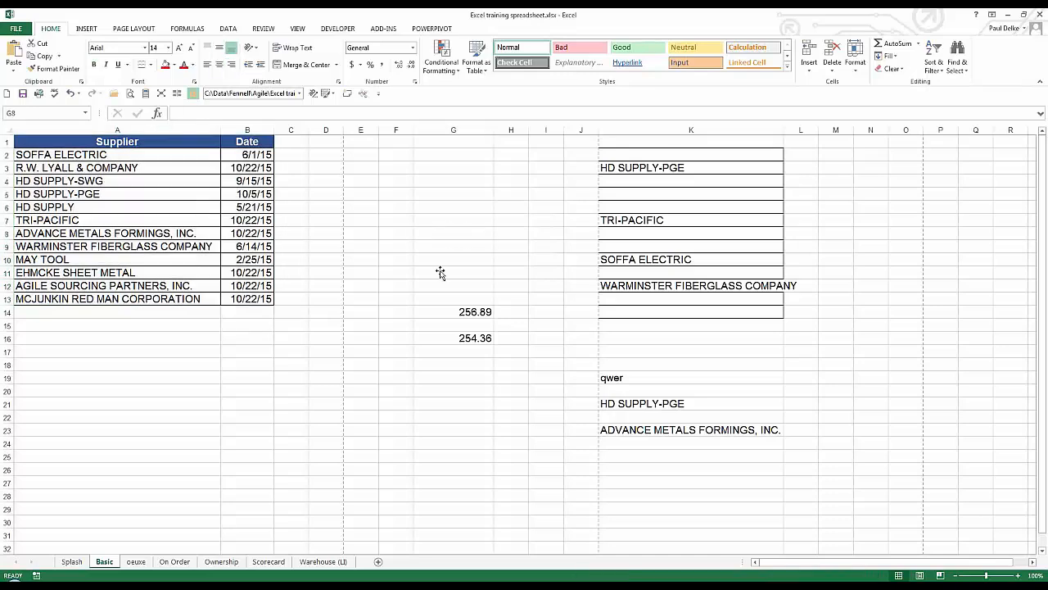
pyautogui.hotkey('ctrl', 'v')
pyautogui.moveTo(448, 238); pyautogui.dragTo(255, 331)
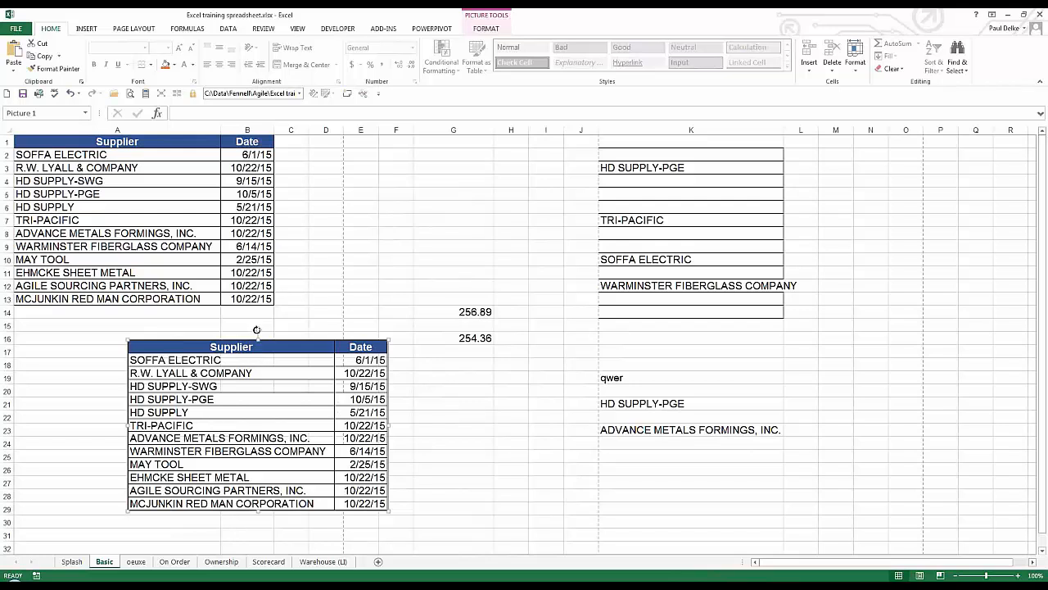
pyautogui.moveTo(259, 330); pyautogui.dragTo(352, 428)
pyautogui.press('Delete')
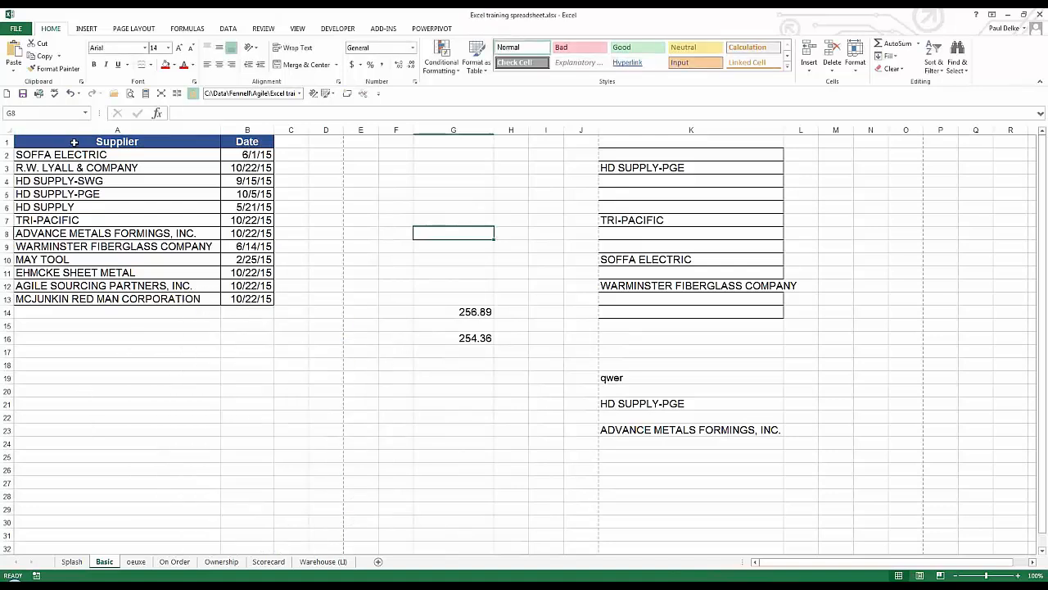
# Delete columns G through M with their practice entries from the Basic sheet
pyautogui.moveTo(74, 141); pyautogui.dragTo(246, 272)
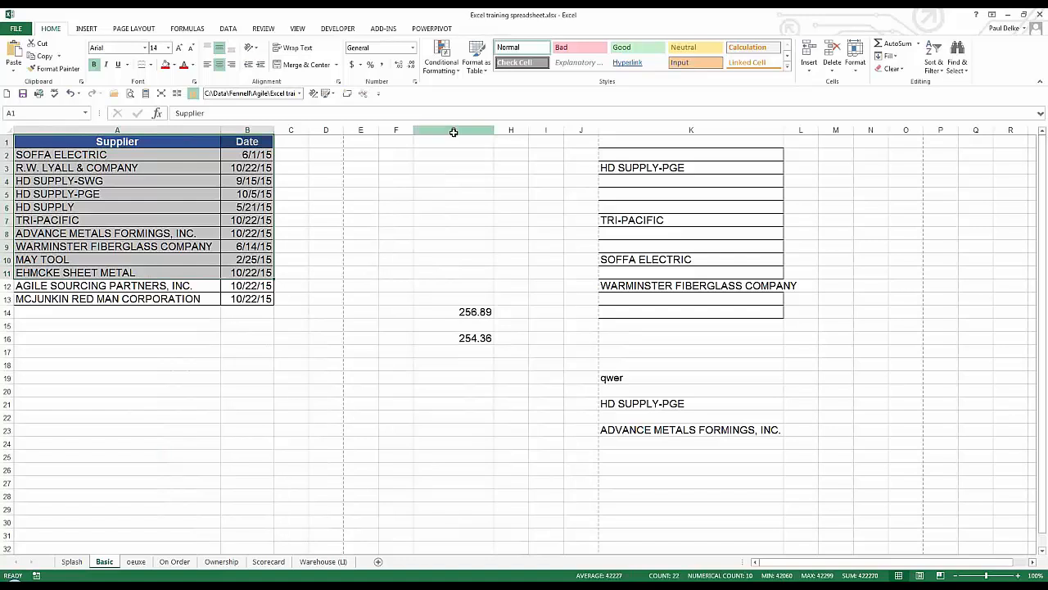
pyautogui.moveTo(453, 132); pyautogui.dragTo(835, 131)
pyautogui.rightClick(585, 187)
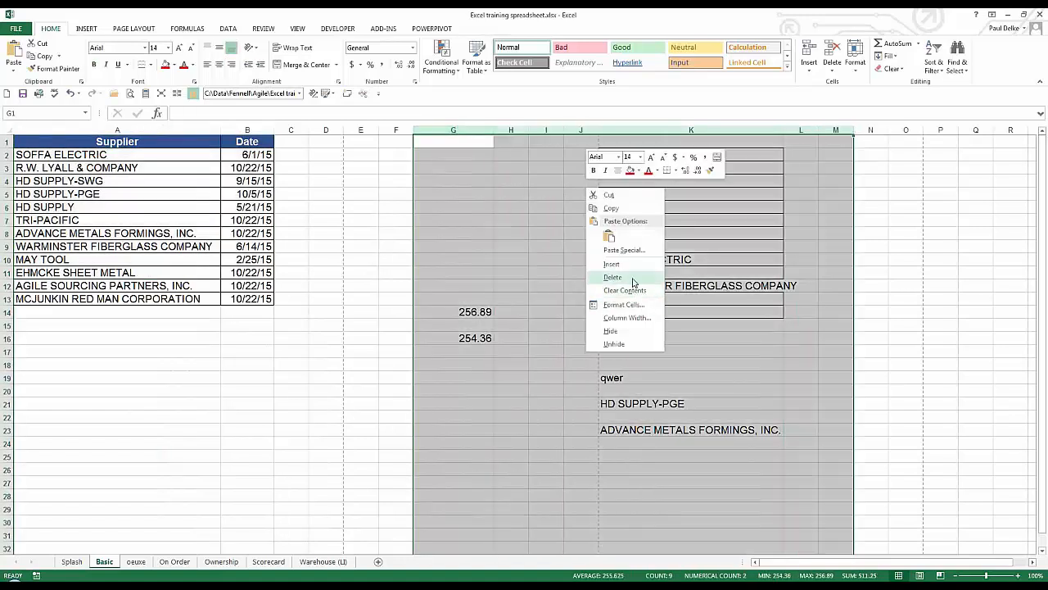
pyautogui.click(633, 282)
pyautogui.click(242, 366)
pyautogui.click(197, 146)
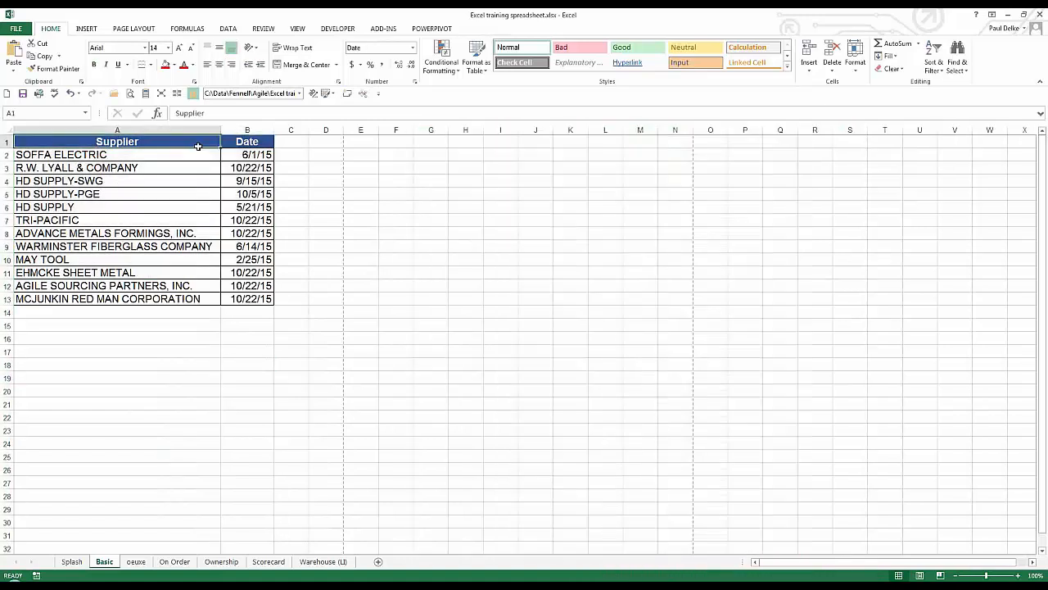
pyautogui.moveTo(198, 146); pyautogui.dragTo(262, 299)
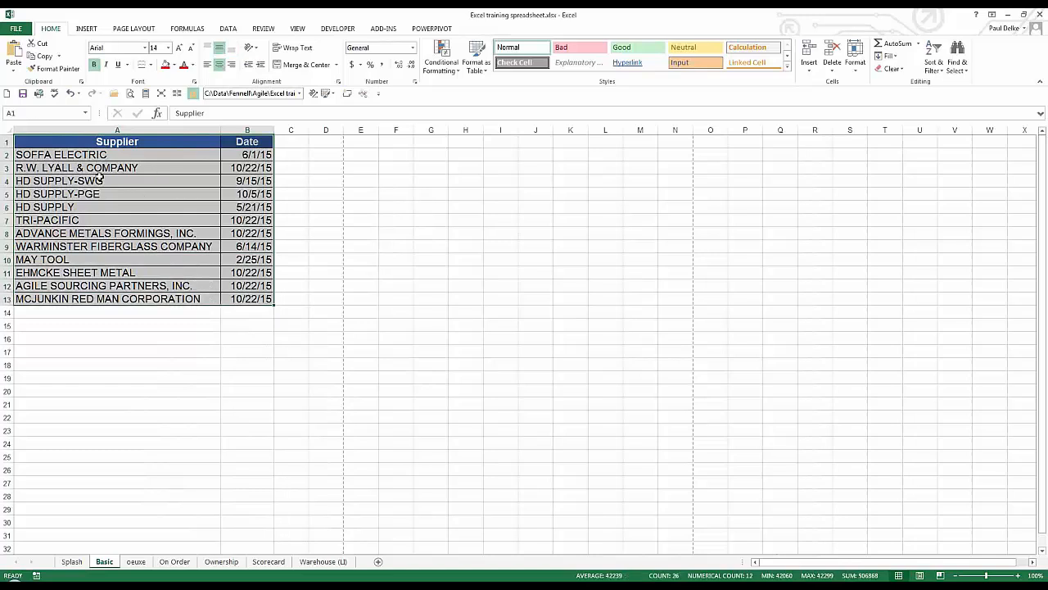
pyautogui.click(100, 326)
# Enter Jan in F16 and fill the month series across row 16 to Apr in I16
pyautogui.moveTo(389, 339); pyautogui.dragTo(508, 341)
pyautogui.click(403, 336)
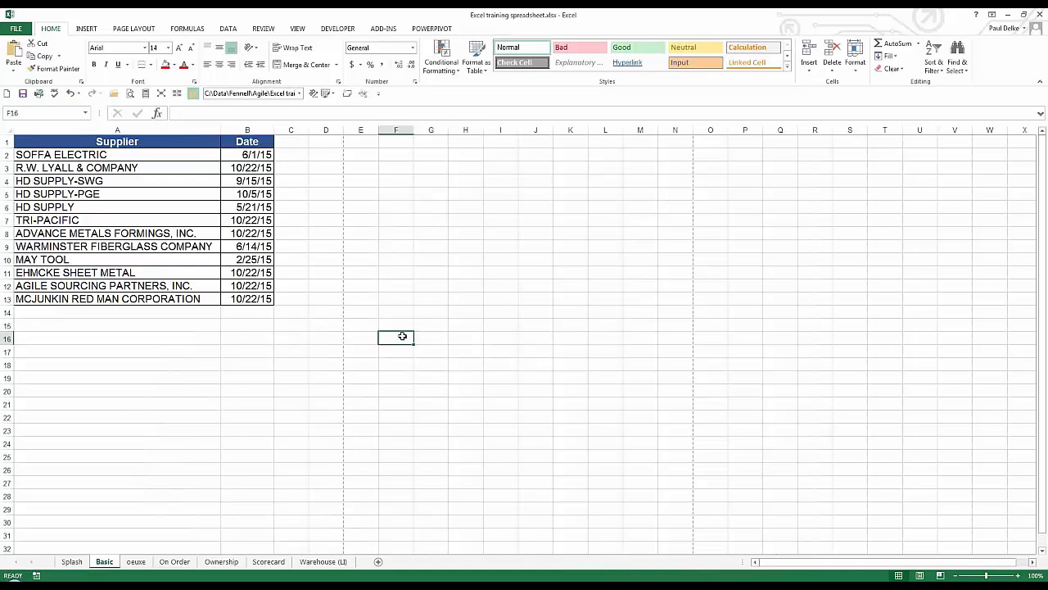
pyautogui.write('Jan')
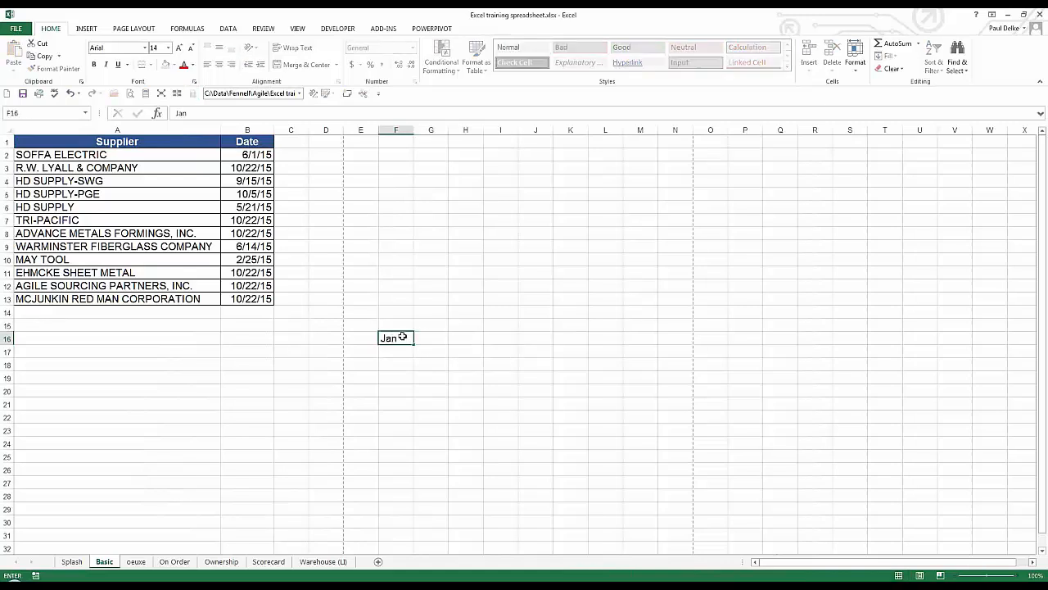
pyautogui.click(421, 341)
pyautogui.moveTo(420, 343); pyautogui.dragTo(512, 341)
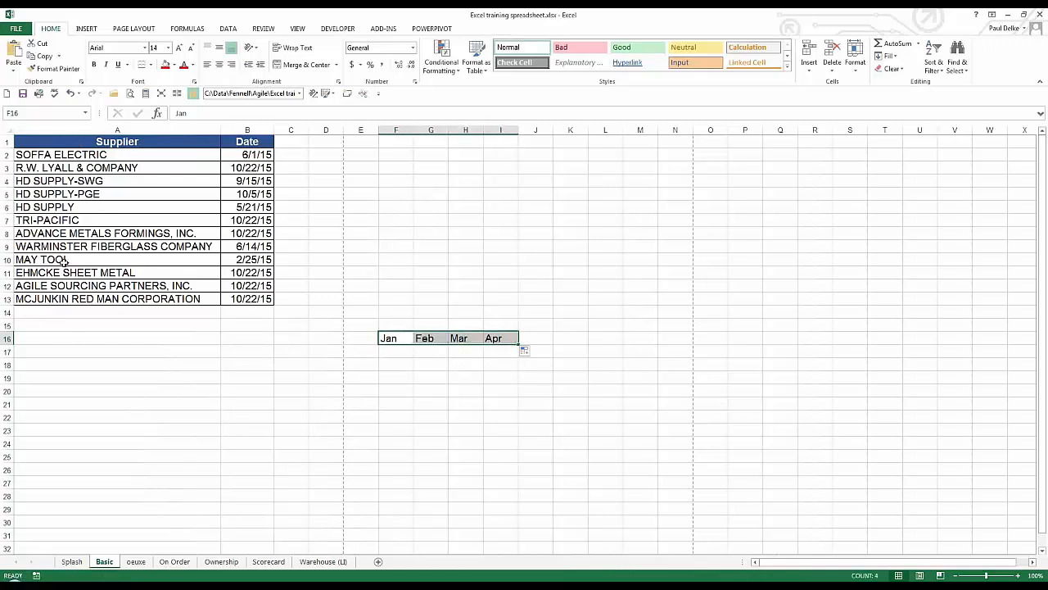
# Paste the supplier table A1:B13 as a linked picture at F1 and move the picture down about one row
pyautogui.click(84, 143)
pyautogui.moveTo(83, 144); pyautogui.dragTo(247, 301)
pyautogui.hotkey('ctrl', 'c')
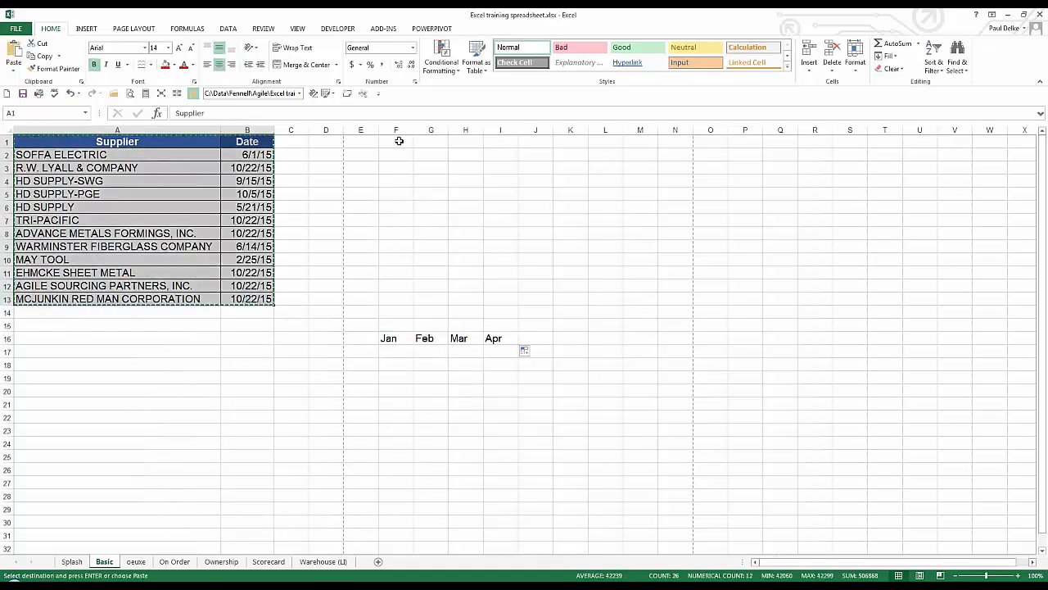
pyautogui.click(399, 141)
pyautogui.click(10, 62)
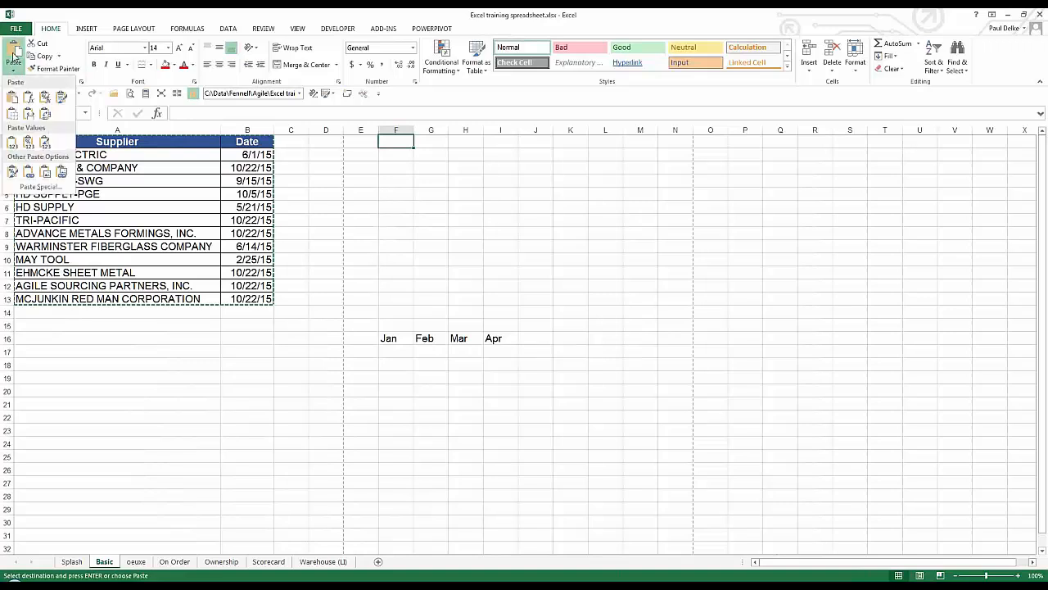
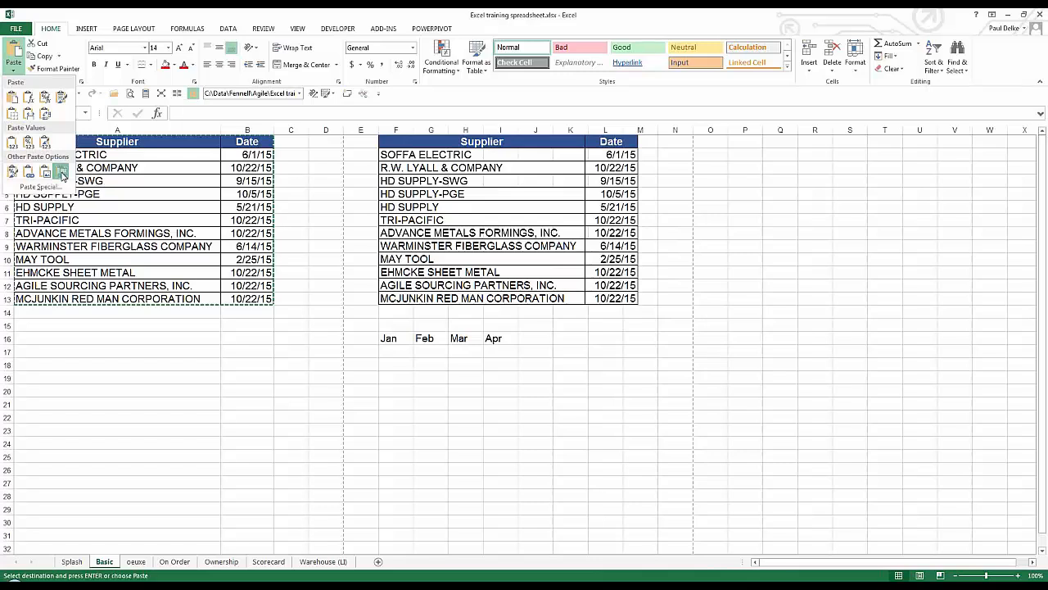
pyautogui.click(61, 175)
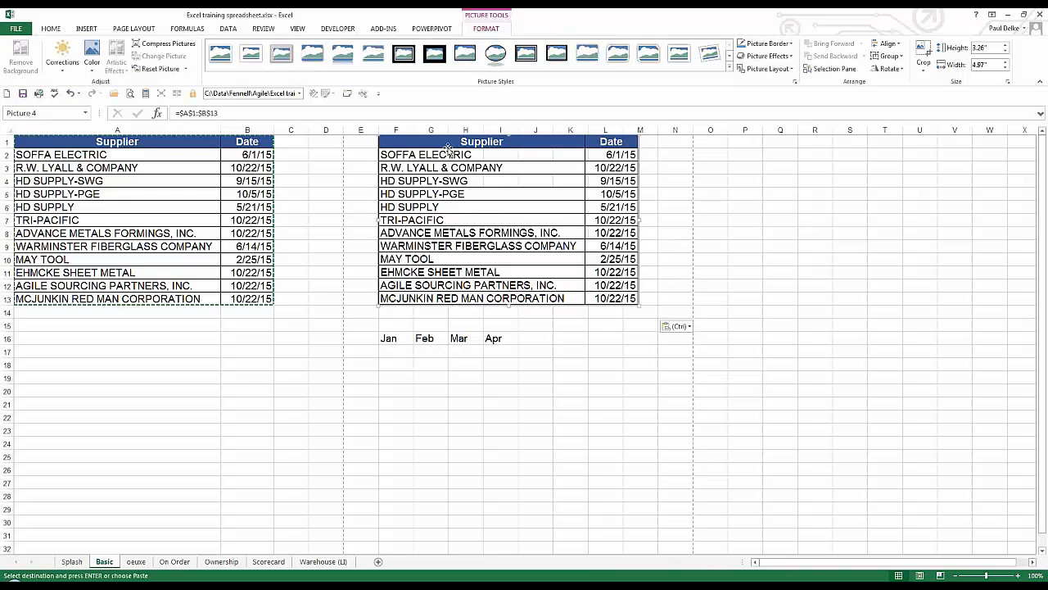
pyautogui.moveTo(447, 146)
pyautogui.mouseDown()
pyautogui.moveTo(440, 168)
pyautogui.moveTo(448, 158)
pyautogui.mouseUp()
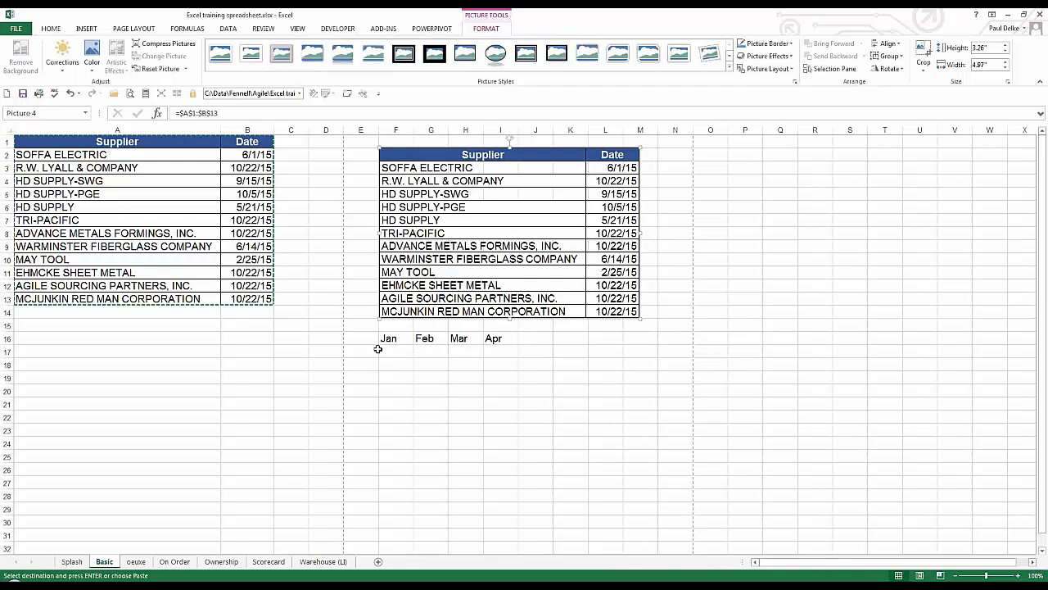
# Set the HD SUPPLY date in cell B6 to 5/4 in the original supplier table
pyautogui.click(236, 208)
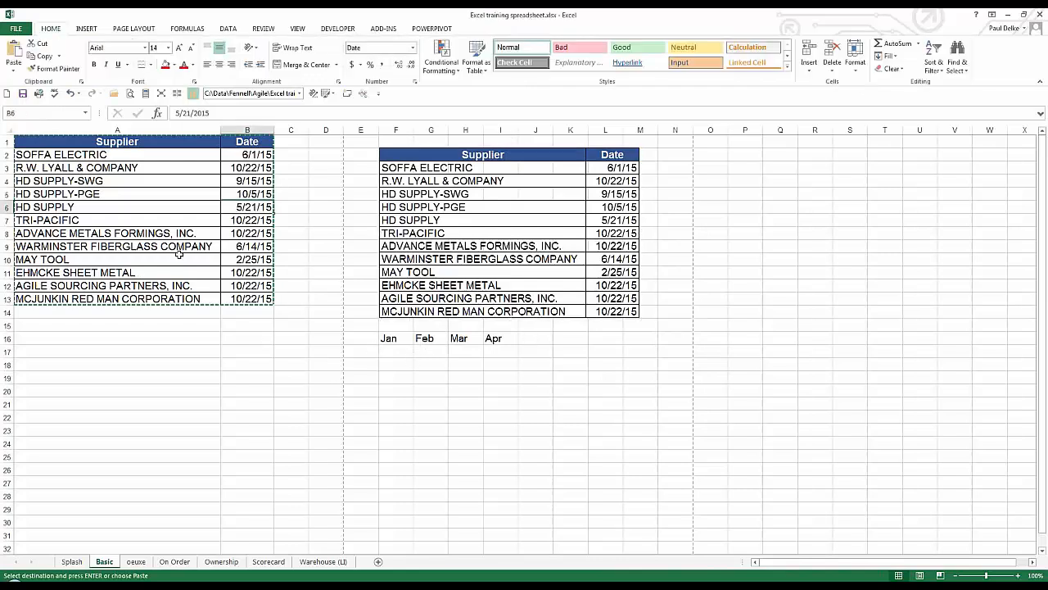
pyautogui.write('5/')
pyautogui.write('4')
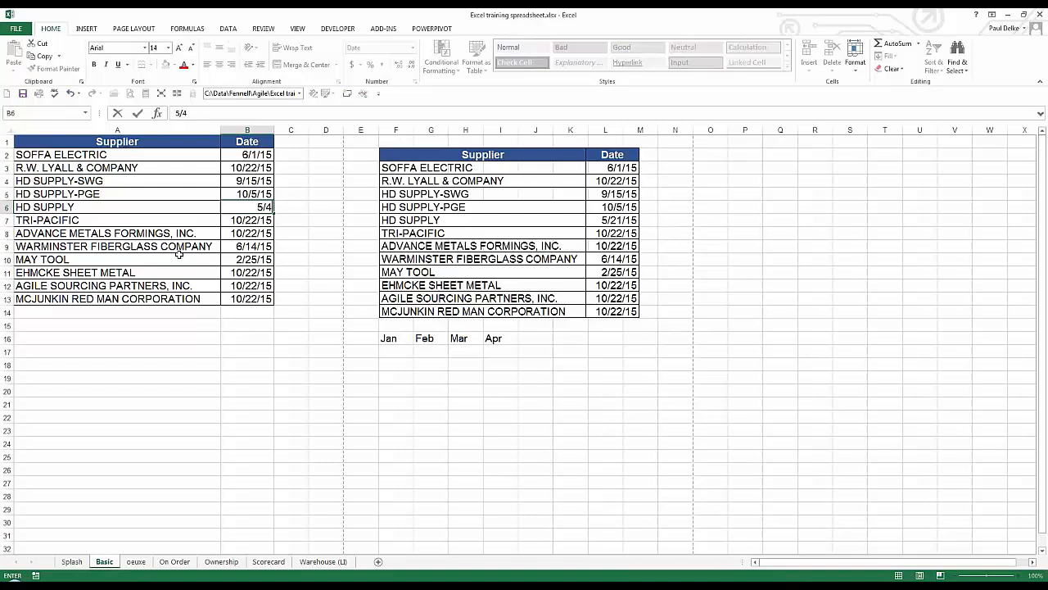
pyautogui.hotkey('ctrl', 'Return')
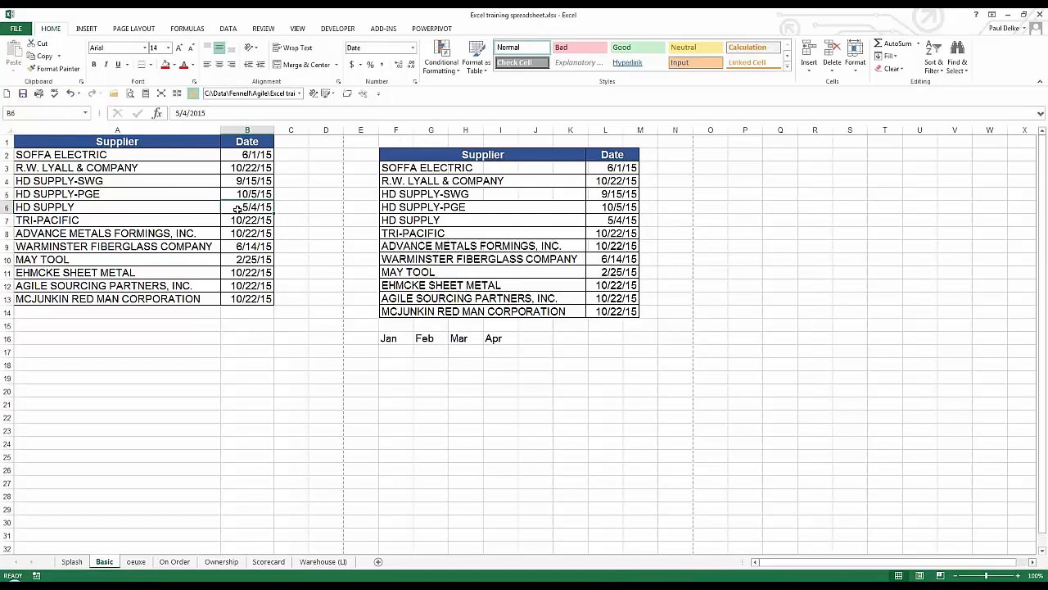
# Delete the linked picture of the supplier table above the month labels
pyautogui.click(244, 232)
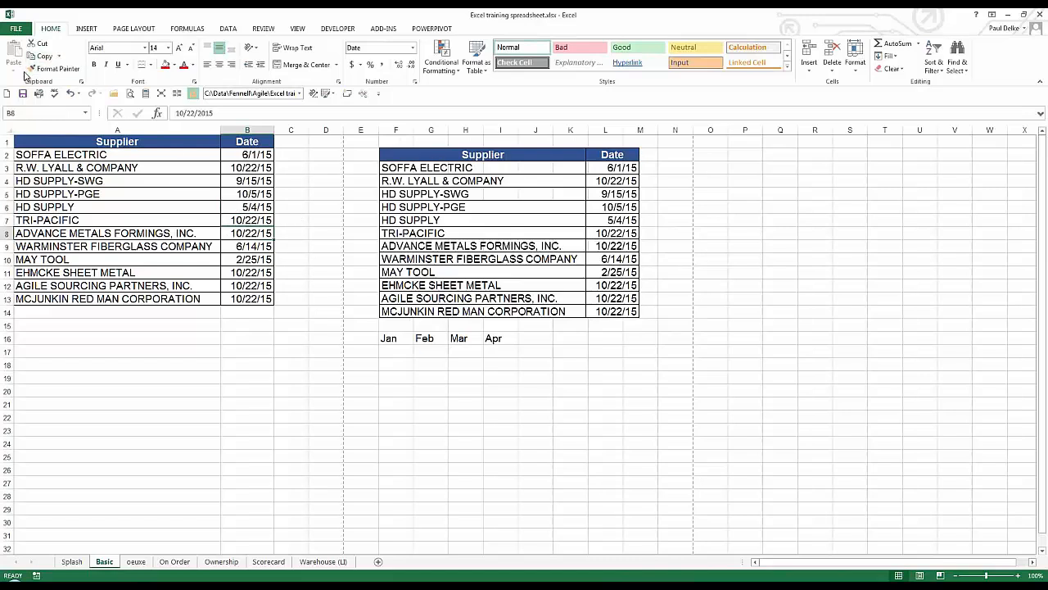
pyautogui.click(418, 152)
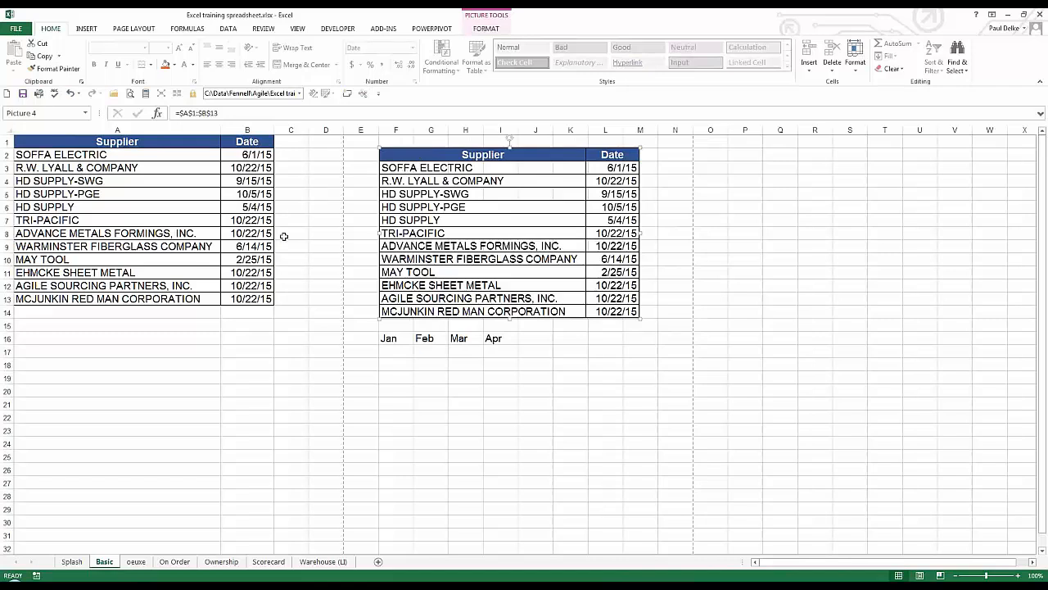
pyautogui.press('Delete')
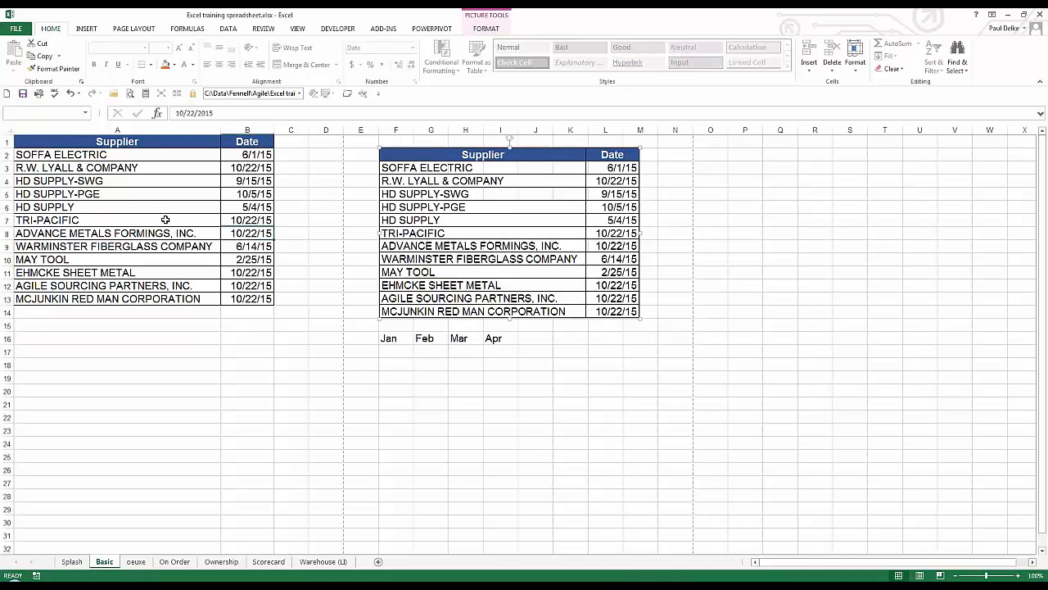
# Copy the supplier table A1:B13 and paste it as a linked picture at F1
pyautogui.moveTo(69, 145); pyautogui.dragTo(241, 297)
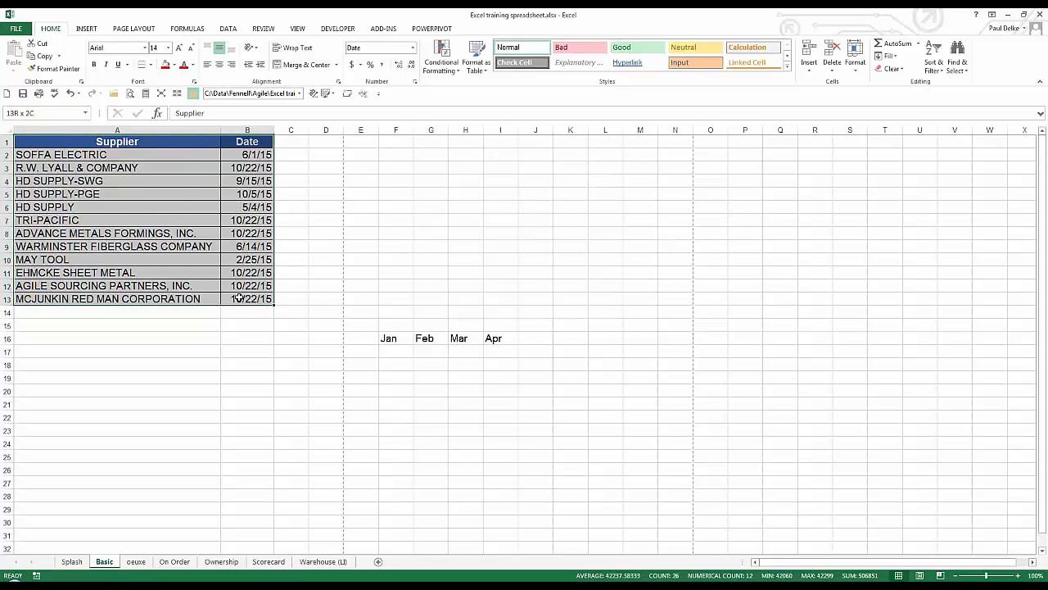
pyautogui.click(43, 56)
pyautogui.click(391, 140)
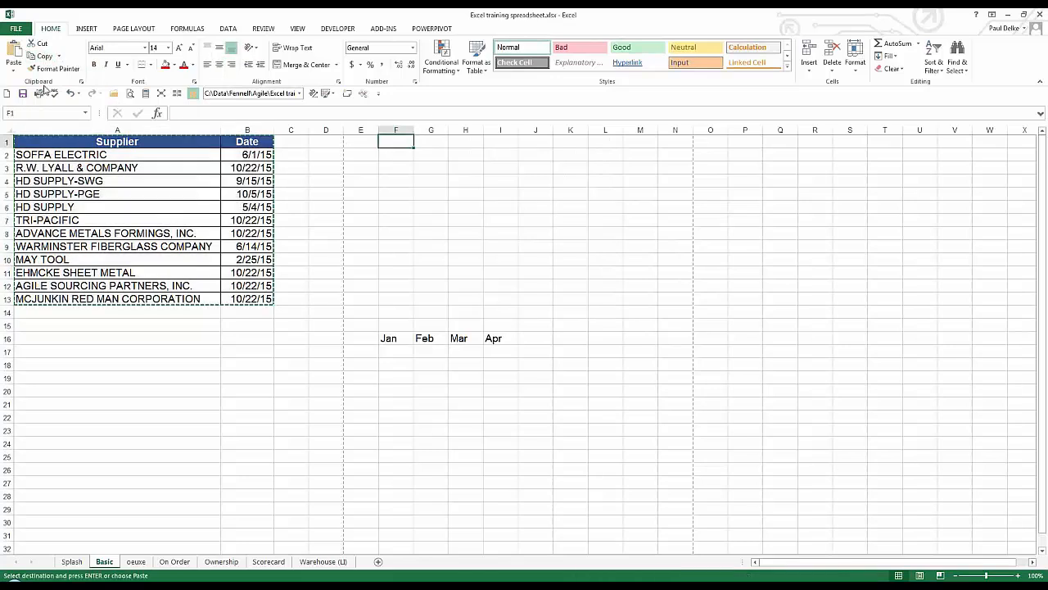
pyautogui.click(14, 67)
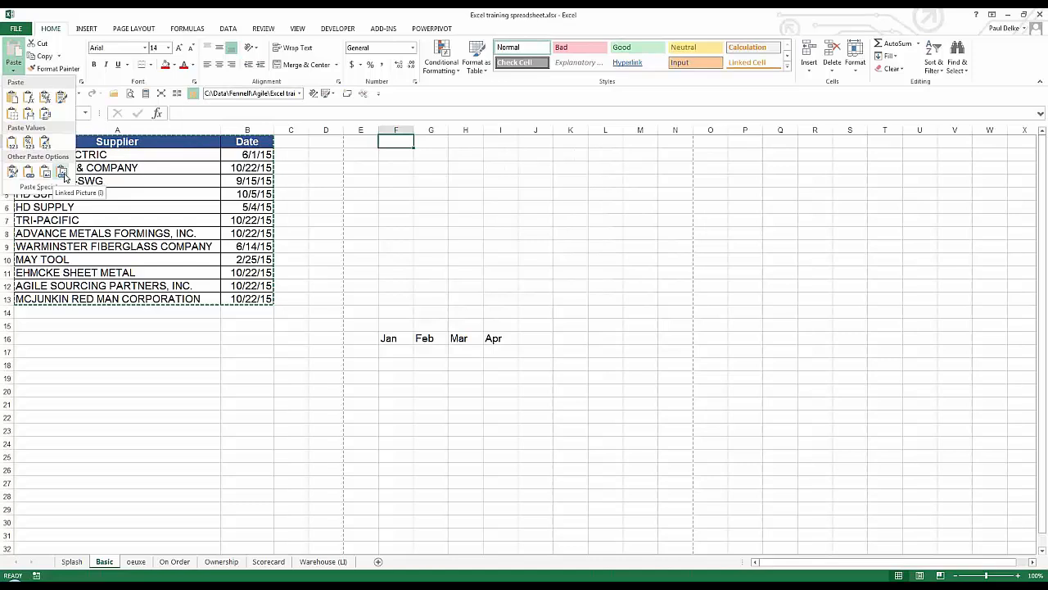
pyautogui.click(65, 175)
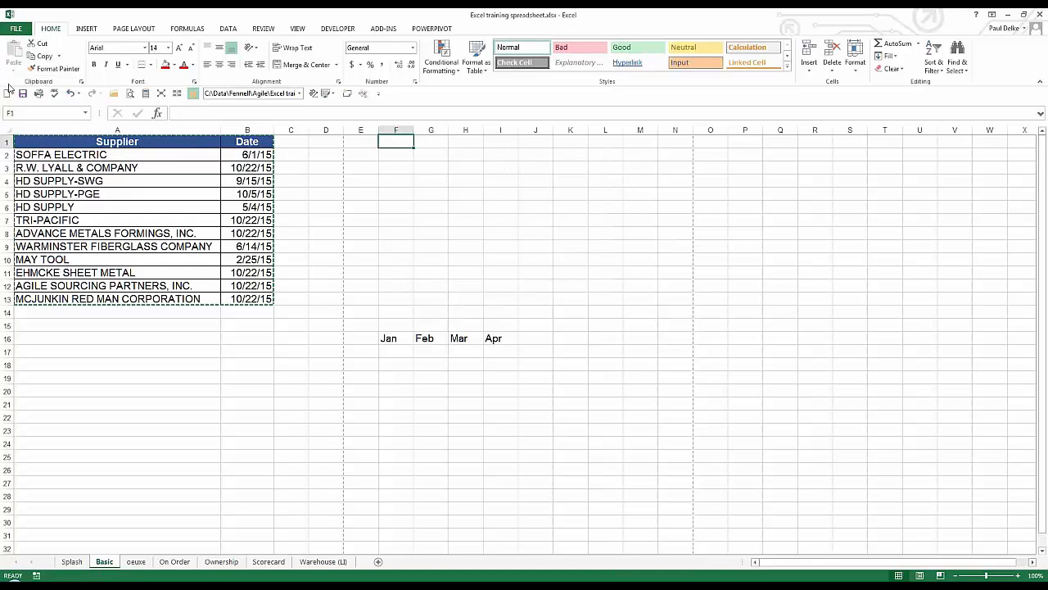
pyautogui.moveTo(115, 141); pyautogui.dragTo(240, 297)
pyautogui.click(240, 298)
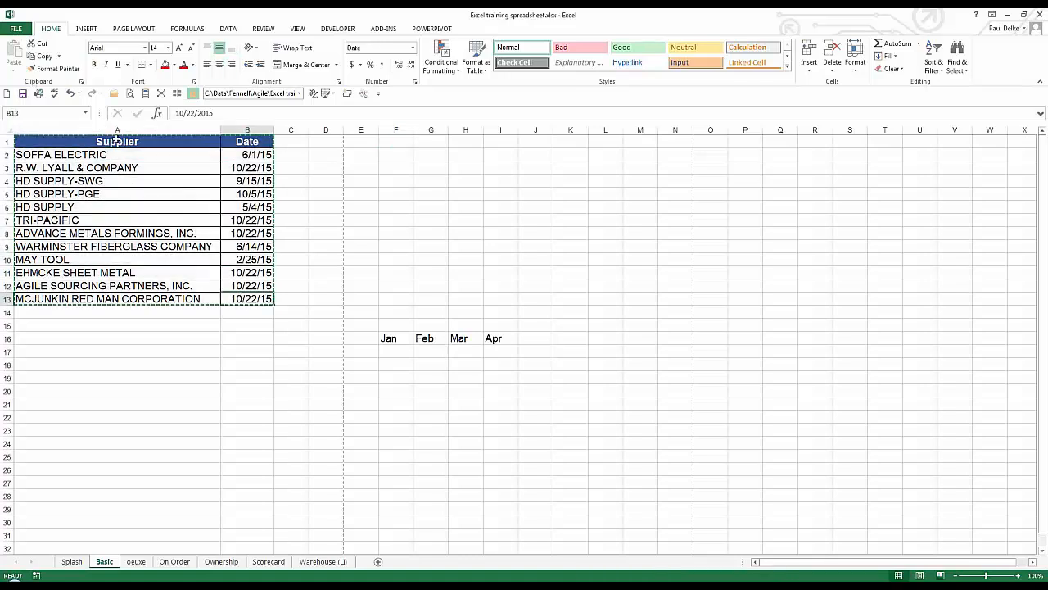
pyautogui.moveTo(117, 141); pyautogui.dragTo(246, 297)
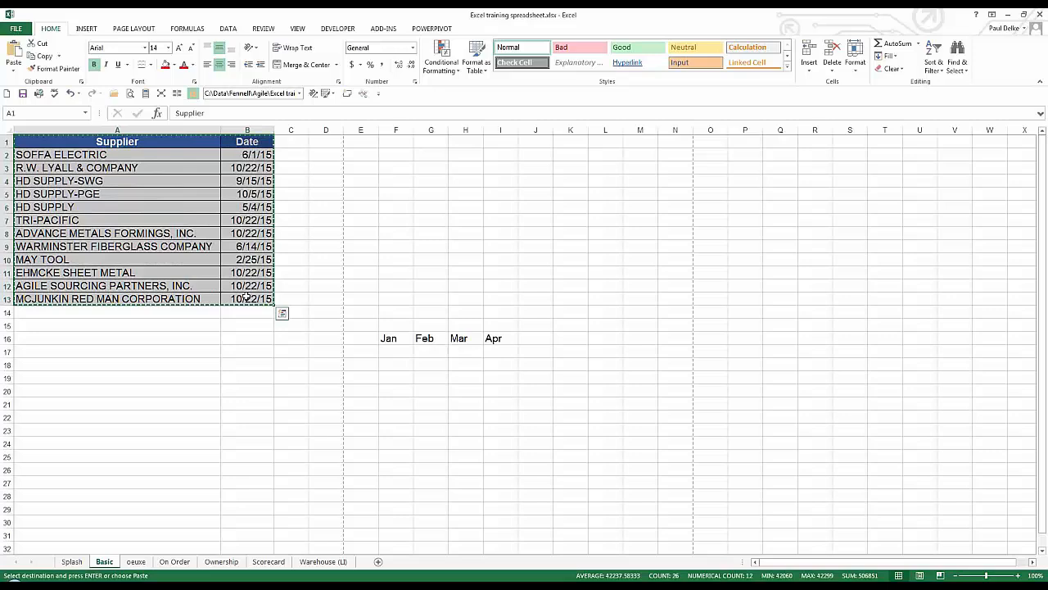
pyautogui.click(392, 140)
pyautogui.click(16, 72)
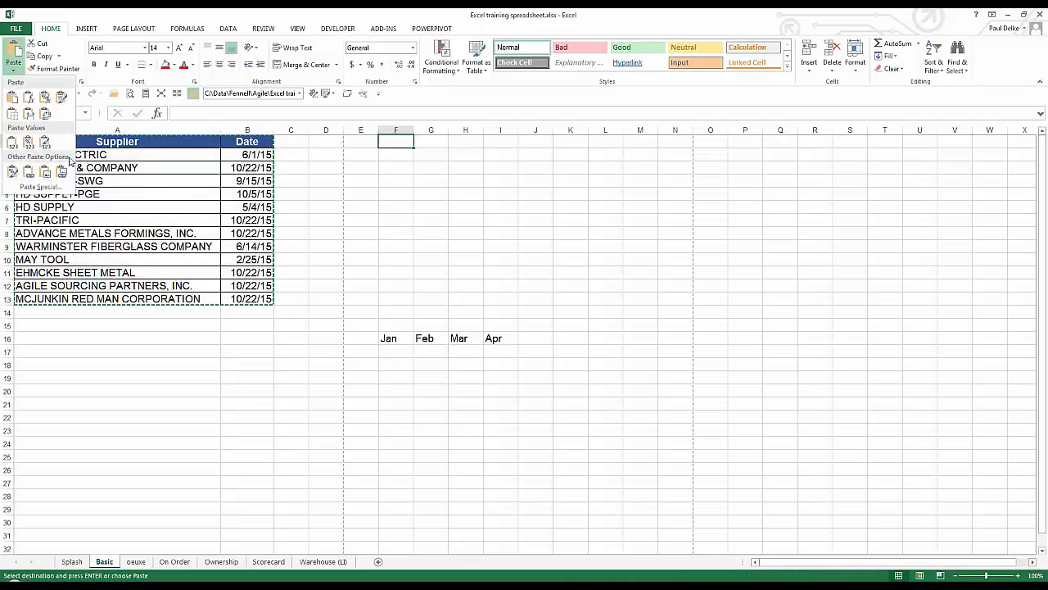
pyautogui.click(65, 172)
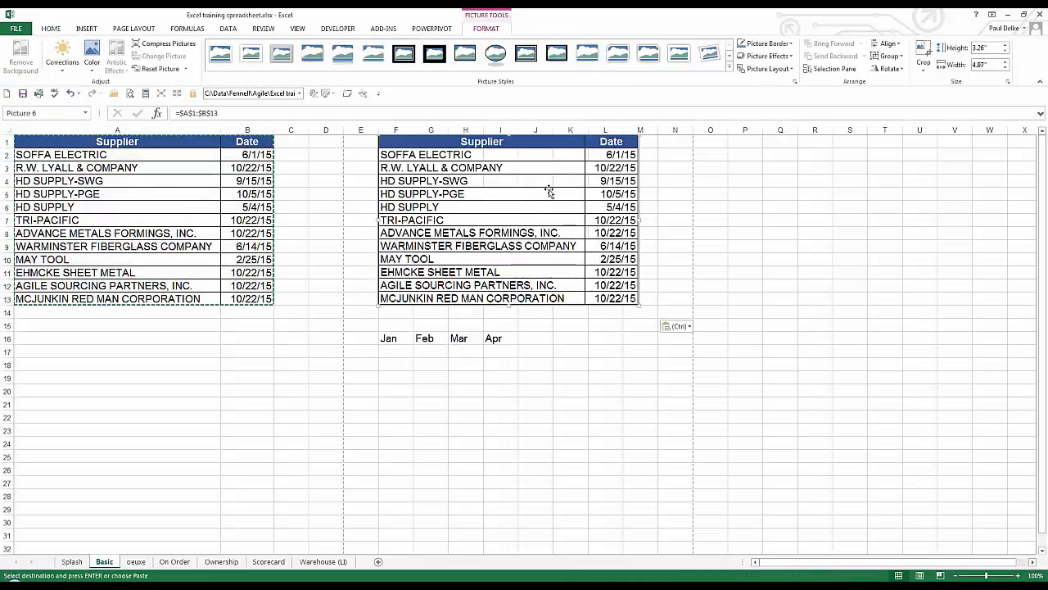
# Set the HD SUPPLY-PGE date in cell B5 to 1/1/15
pyautogui.click(136, 189)
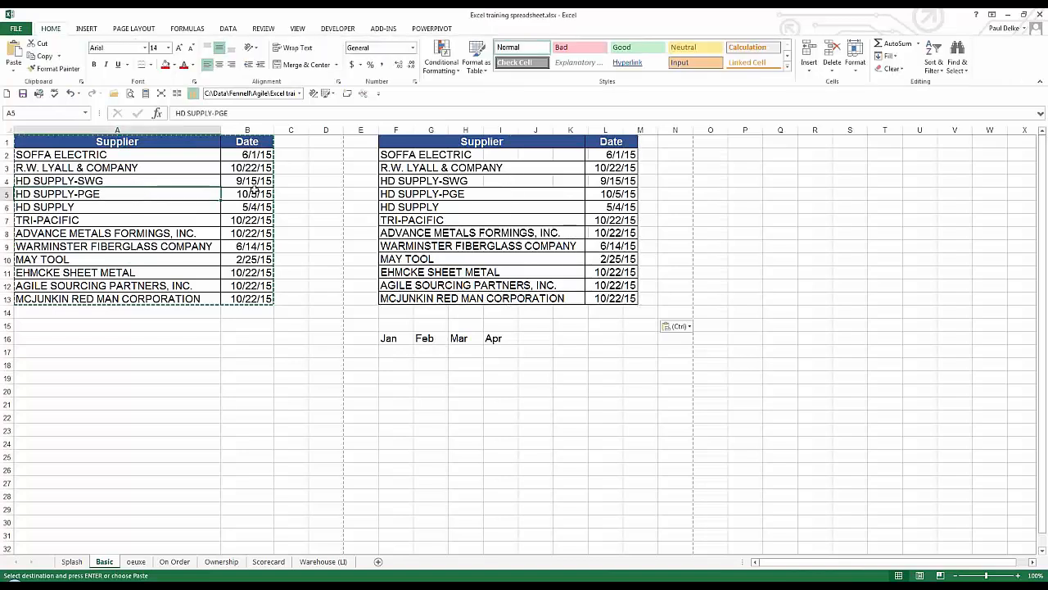
pyautogui.click(95, 202)
pyautogui.click(242, 197)
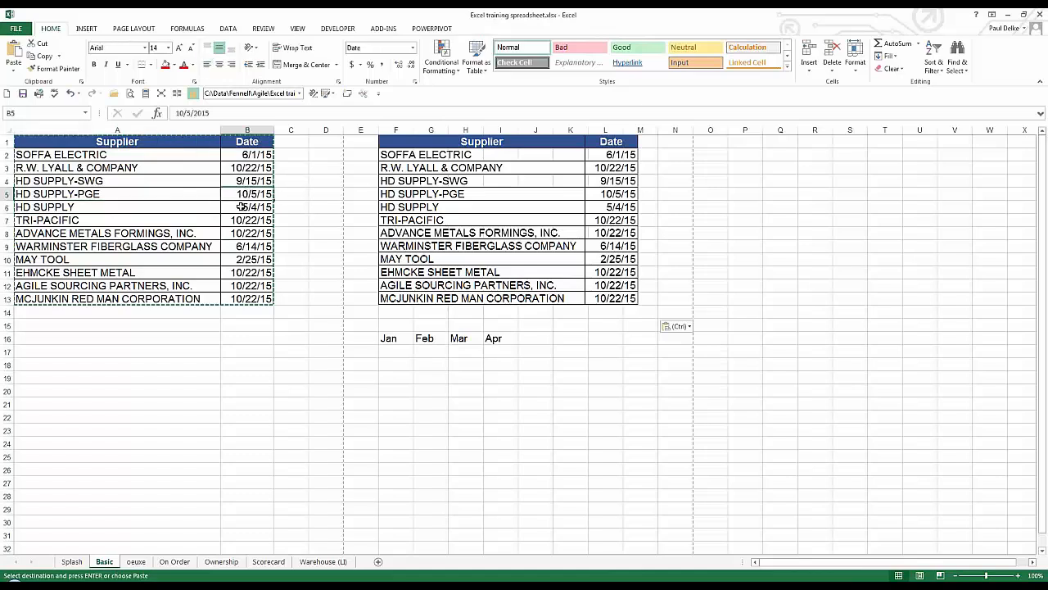
pyautogui.write('1/1/15')
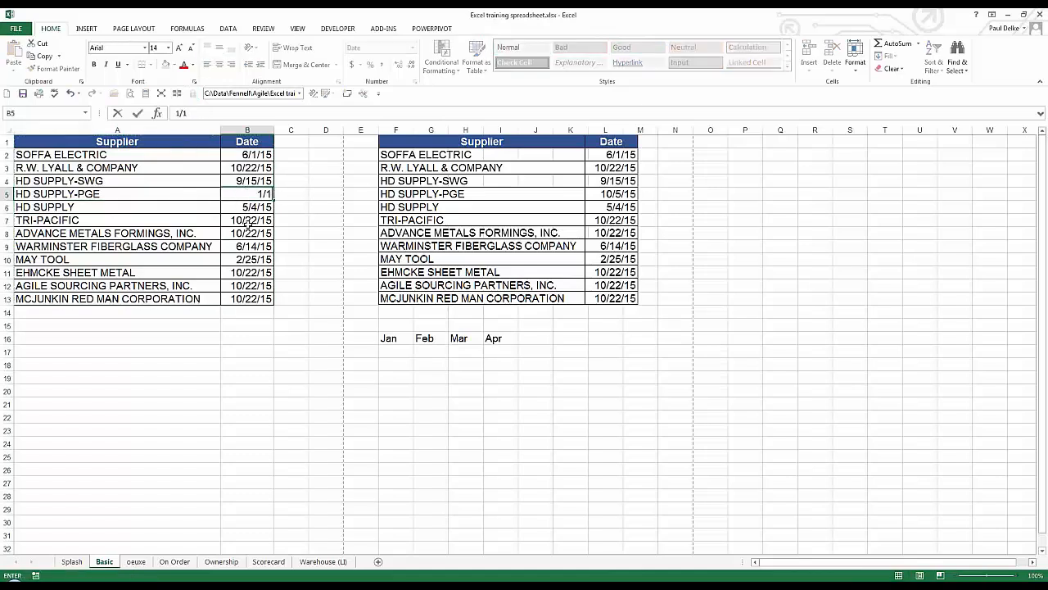
pyautogui.hotkey('ctrl', 'Return')
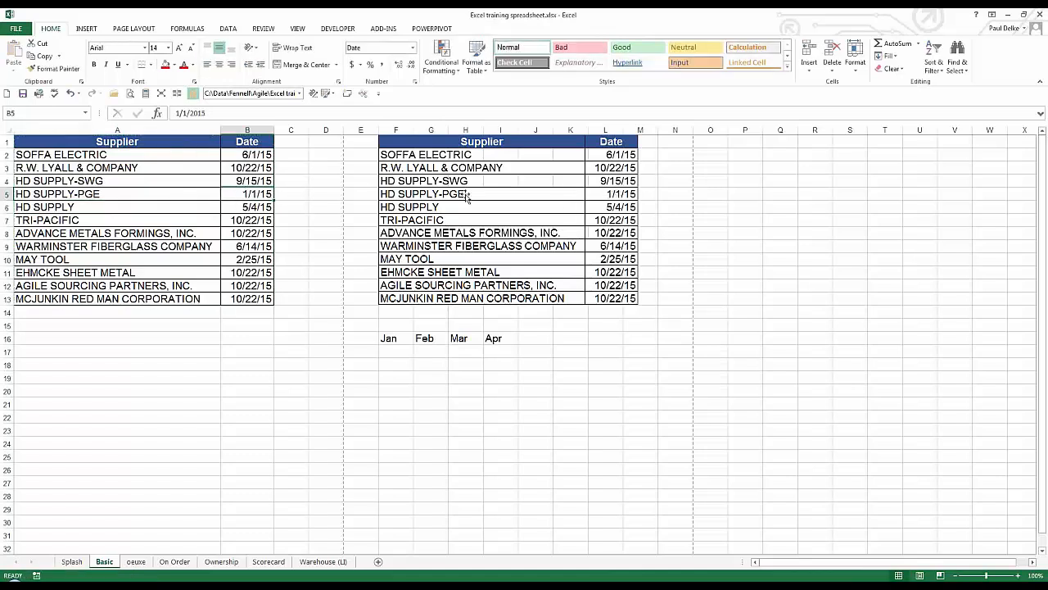
# Move the linked table picture down by about one row, keeping it above the month labels in row 16
pyautogui.click(451, 161)
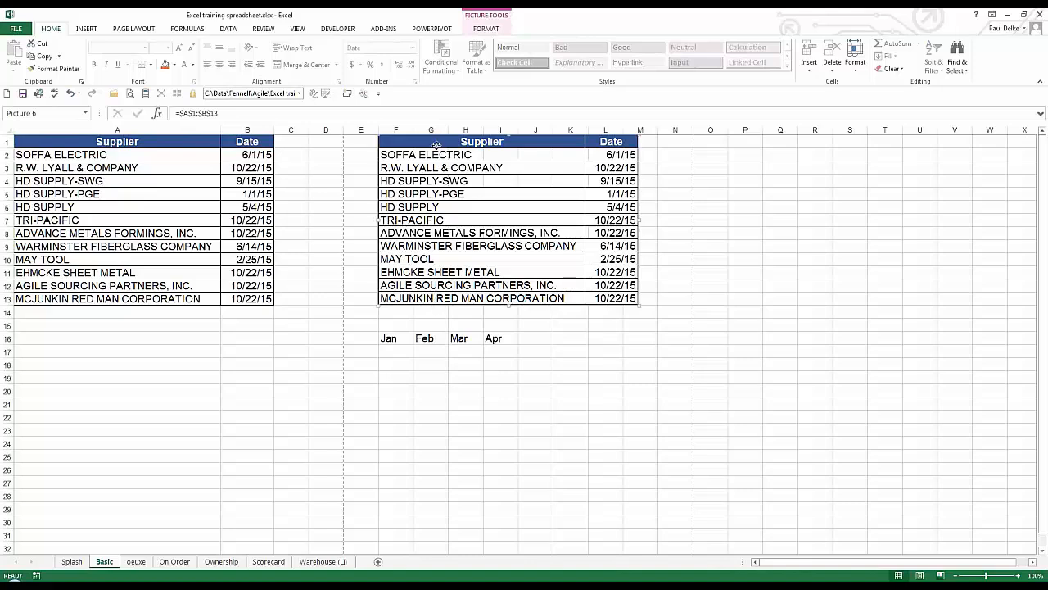
pyautogui.moveTo(437, 146); pyautogui.dragTo(436, 156)
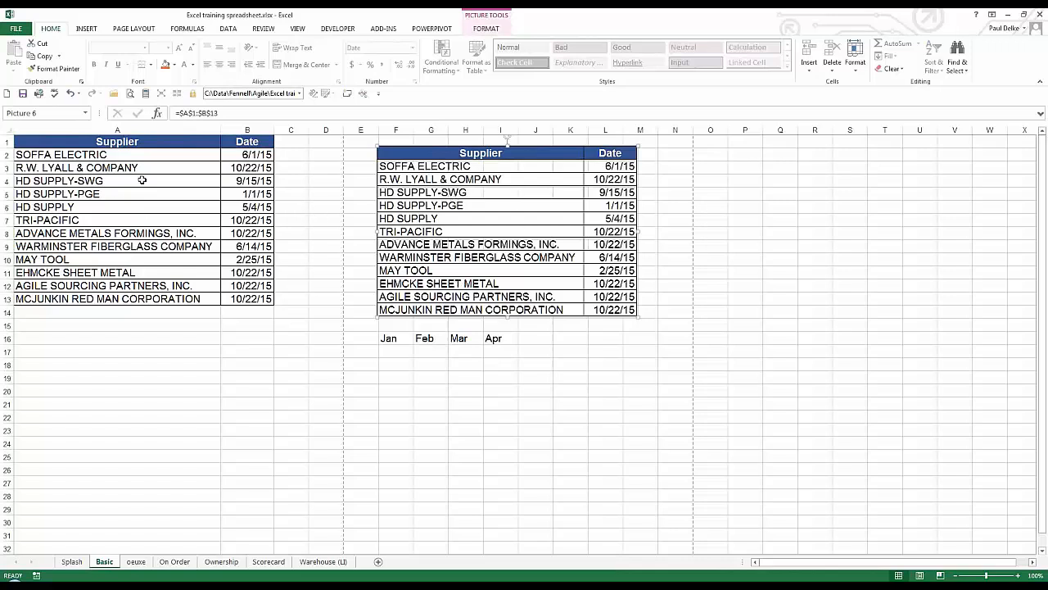
pyautogui.moveTo(393, 336); pyautogui.dragTo(501, 339)
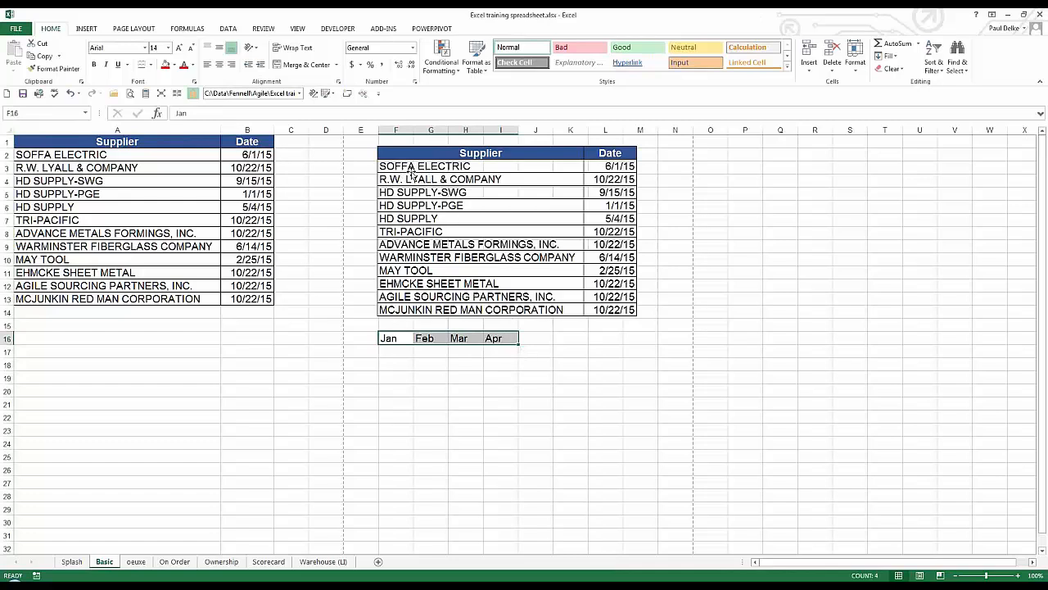
pyautogui.click(90, 220)
pyautogui.click(393, 337)
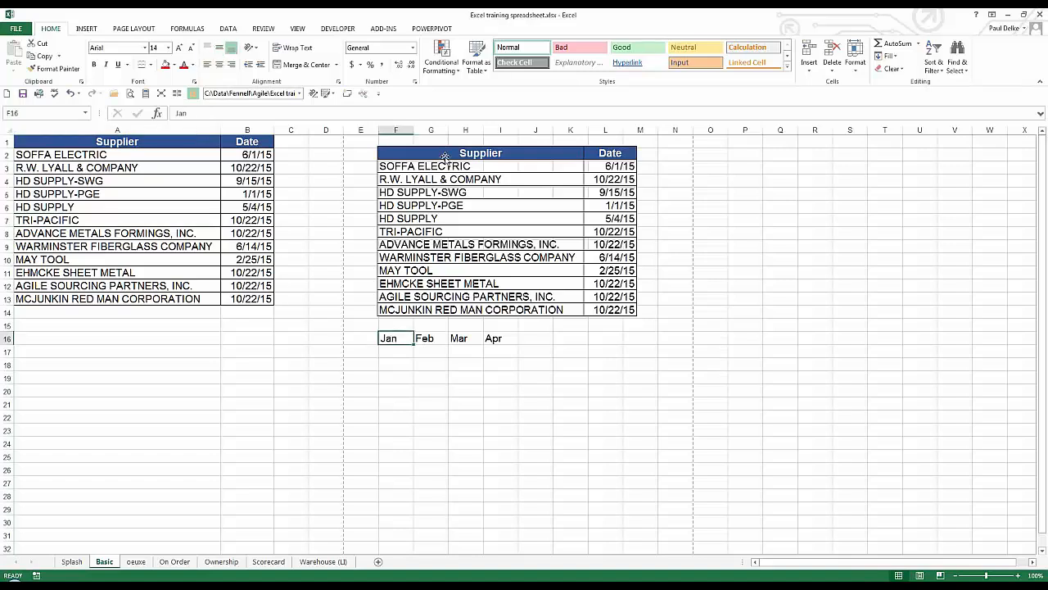
pyautogui.click(445, 156)
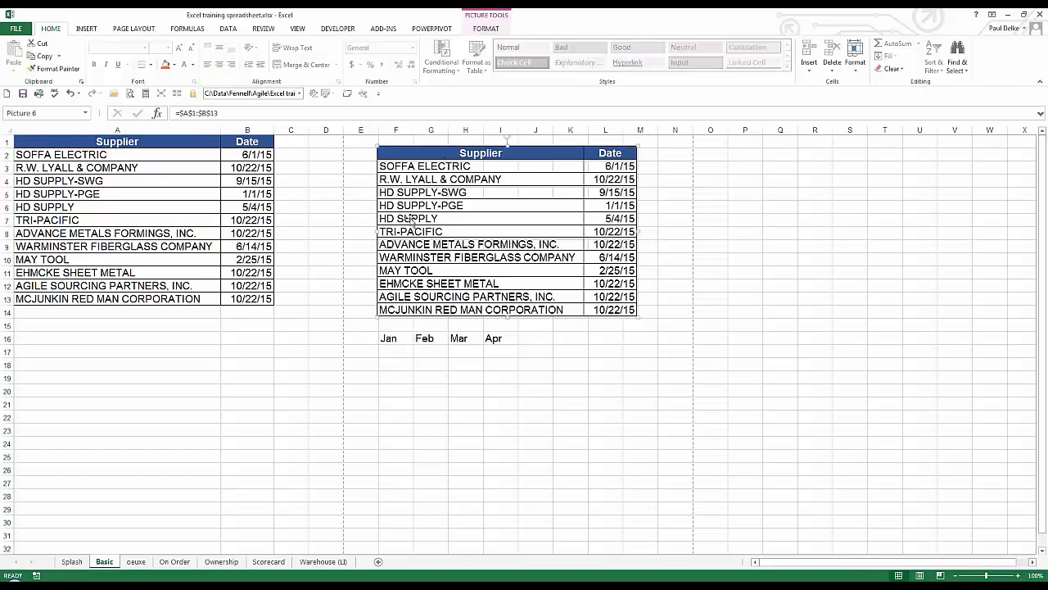
pyautogui.click(393, 340)
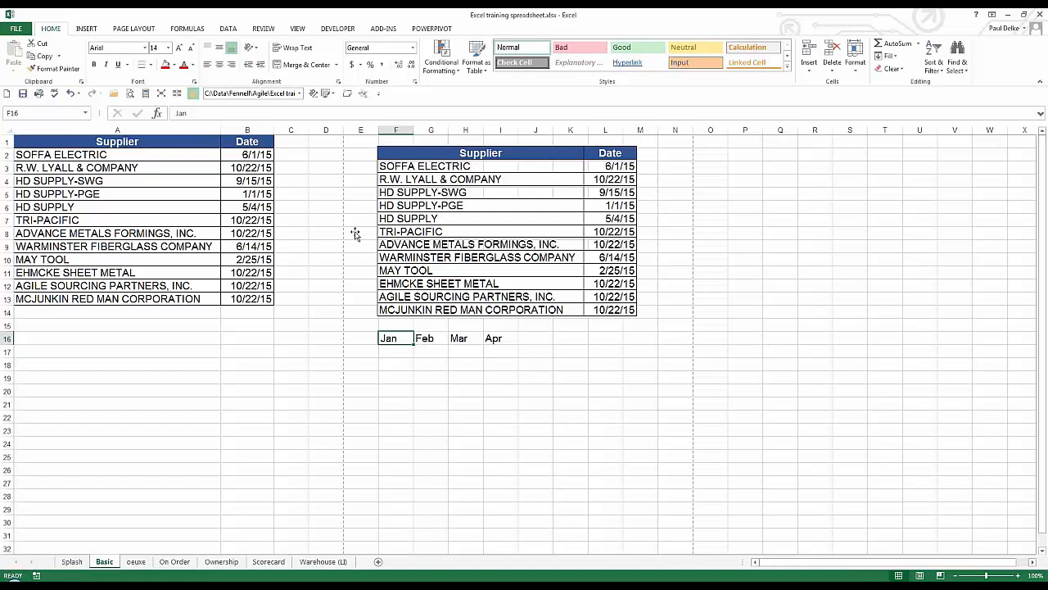
pyautogui.click(395, 350)
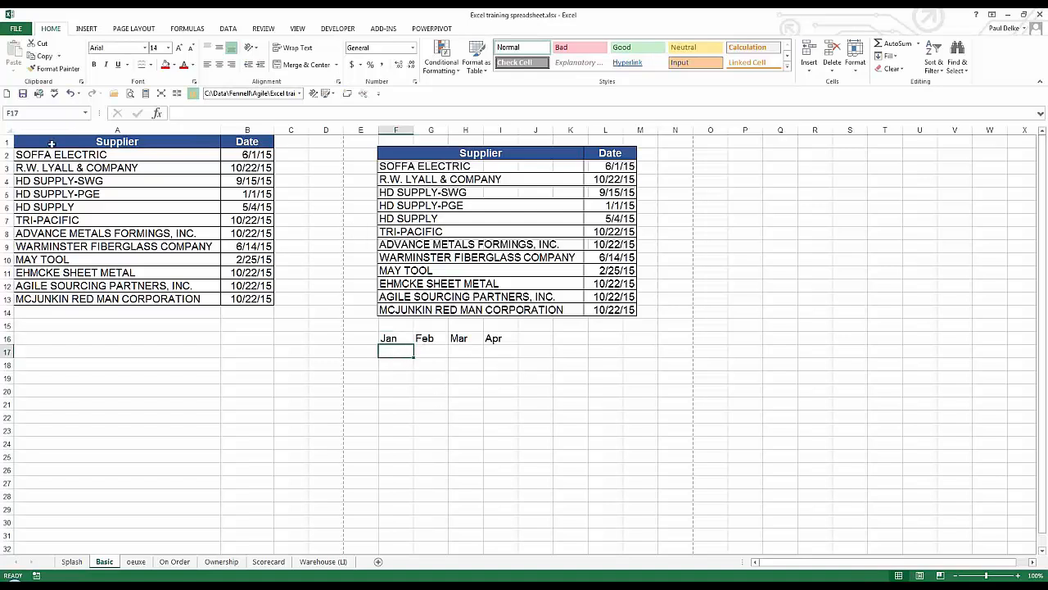
pyautogui.moveTo(51, 144); pyautogui.dragTo(247, 296)
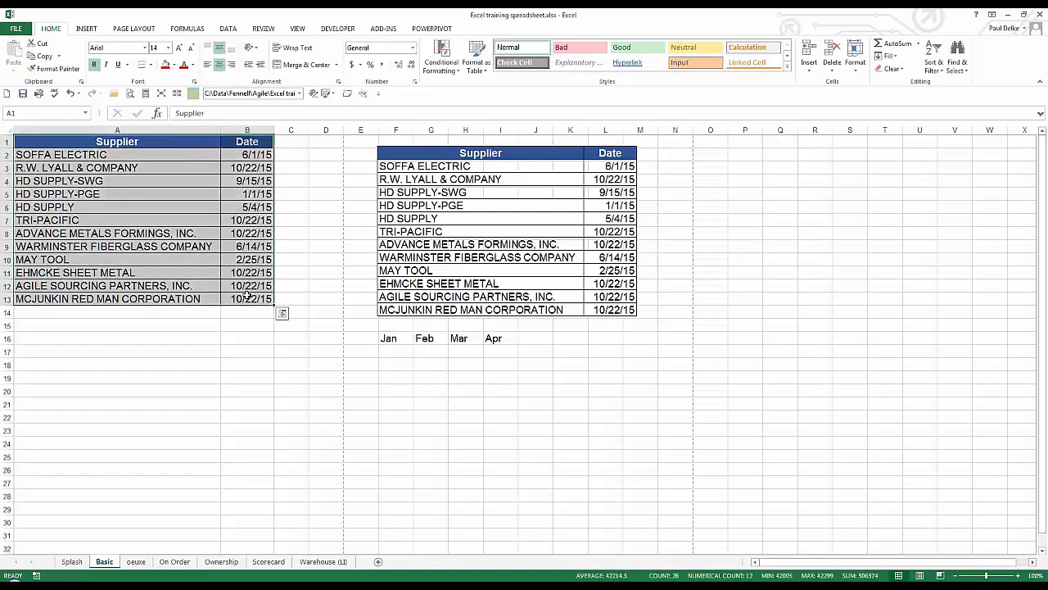
pyautogui.hotkey('ctrl', 'c')
pyautogui.click(13, 69)
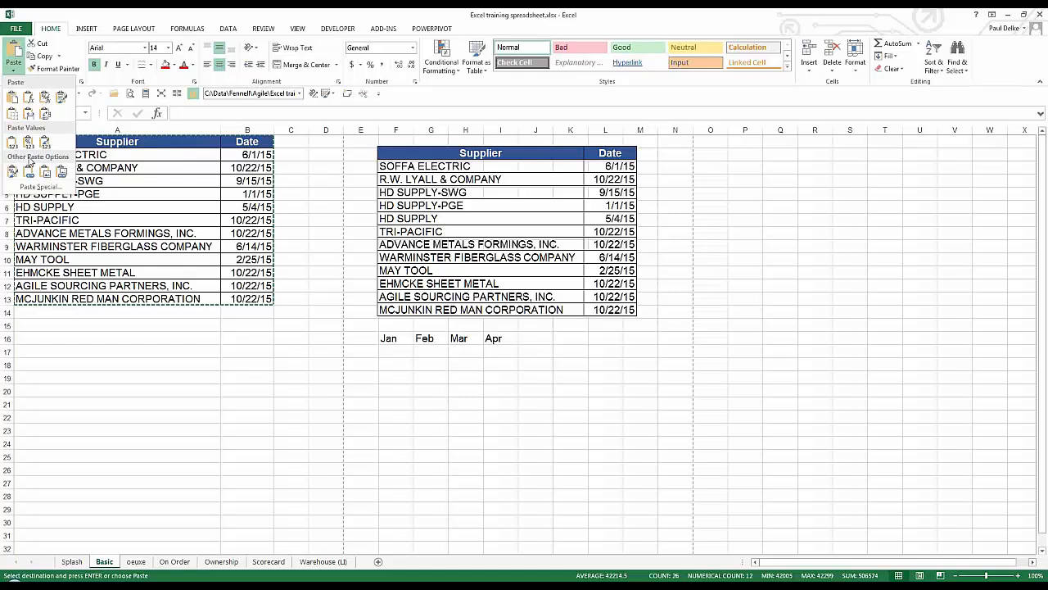
pyautogui.click(13, 143)
pyautogui.press('Escape')
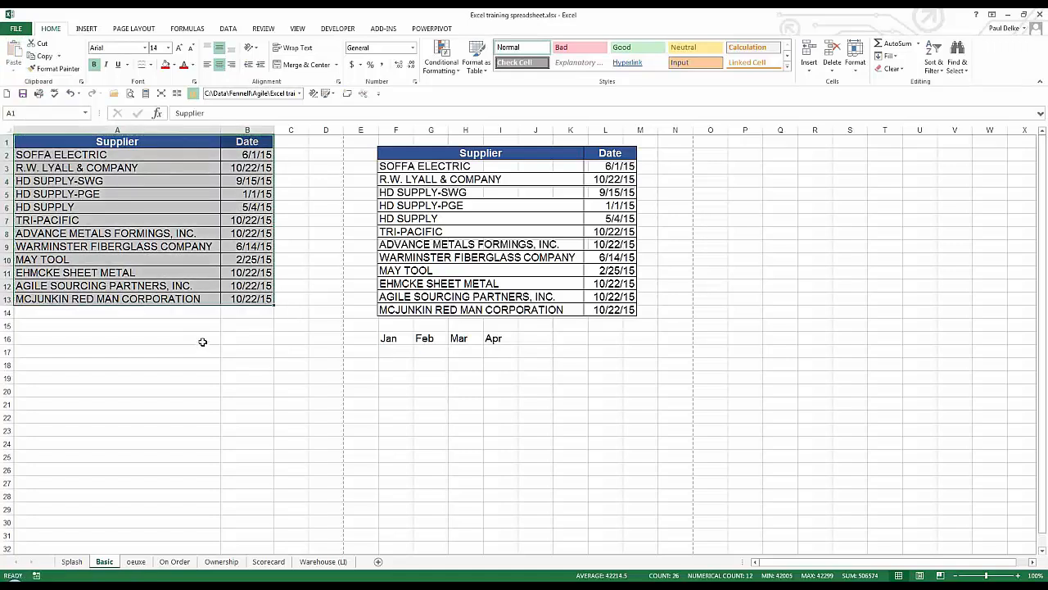
# Enter the formula =400+500 in cell B17 and set its number format to General
pyautogui.click(262, 348)
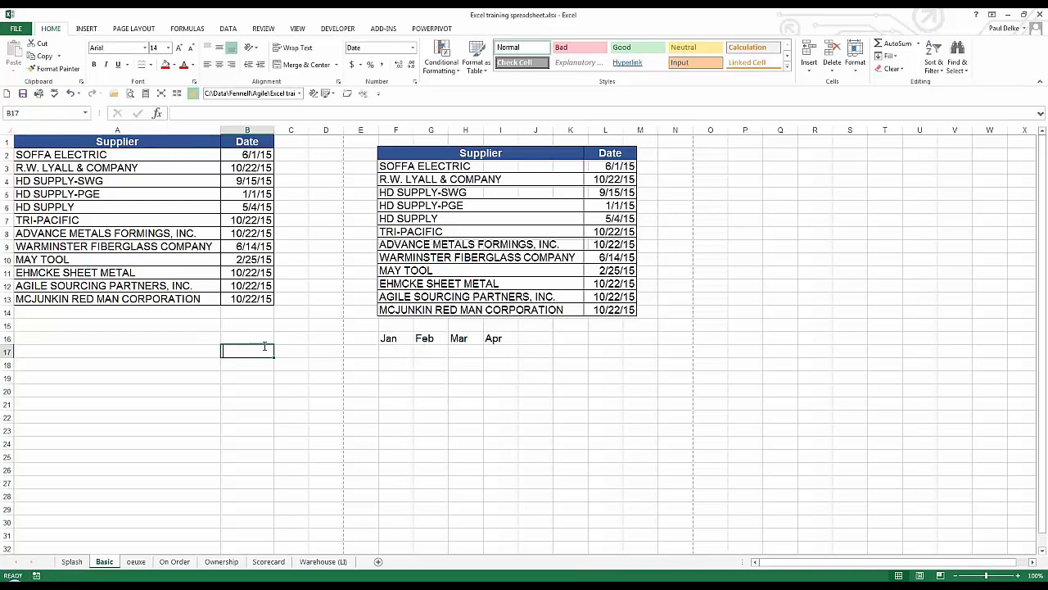
pyautogui.write('=400+500')
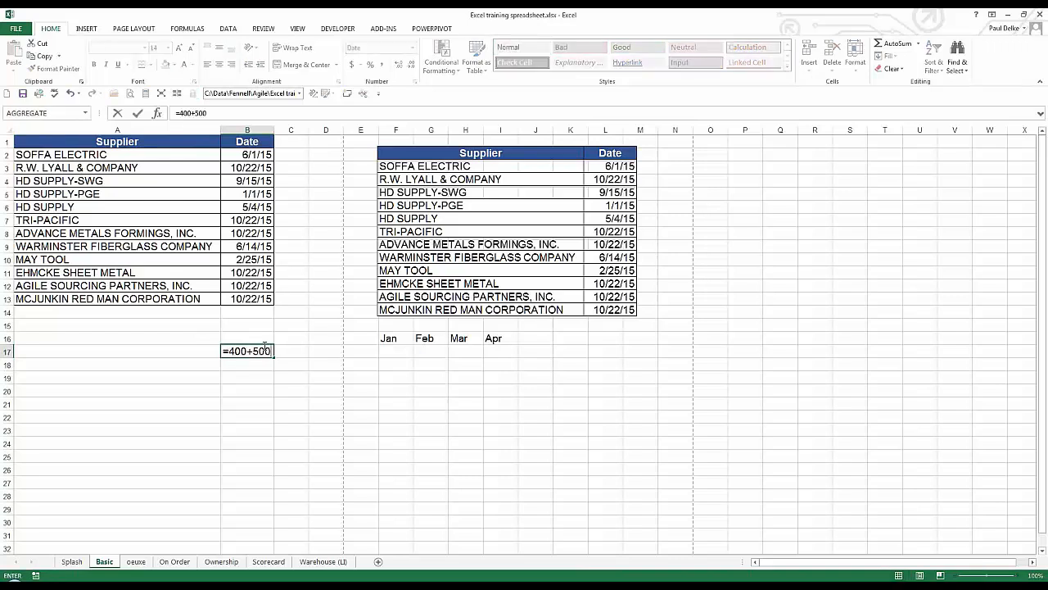
pyautogui.hotkey('ctrl', 'Return')
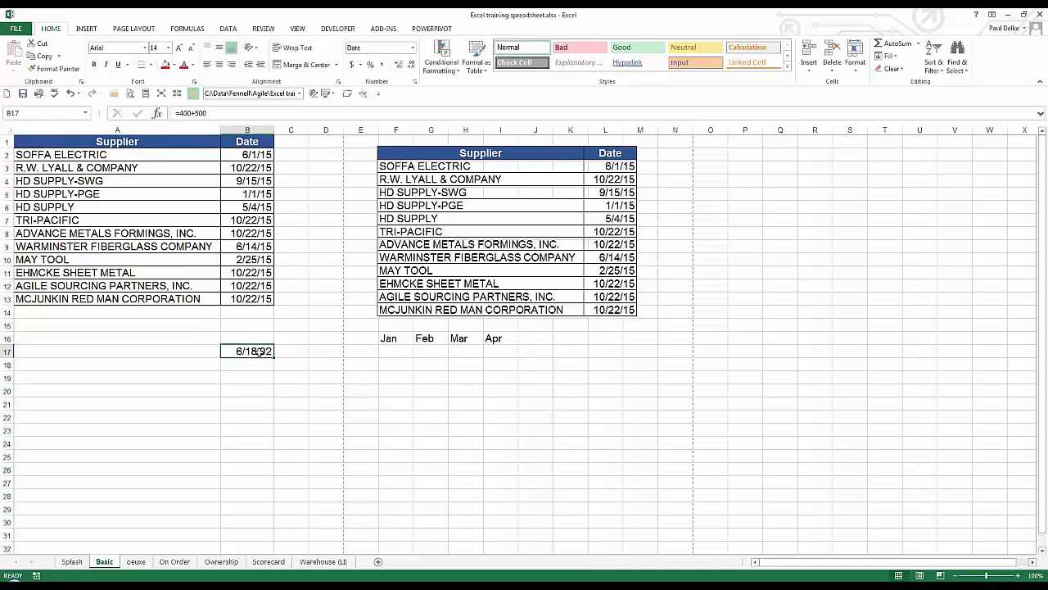
pyautogui.click(412, 48)
pyautogui.click(378, 75)
# Replace the formula in B17 with its value by copying the cell and pasting values only, then highlight its content for checking
pyautogui.hotkey('ctrl', 'c')
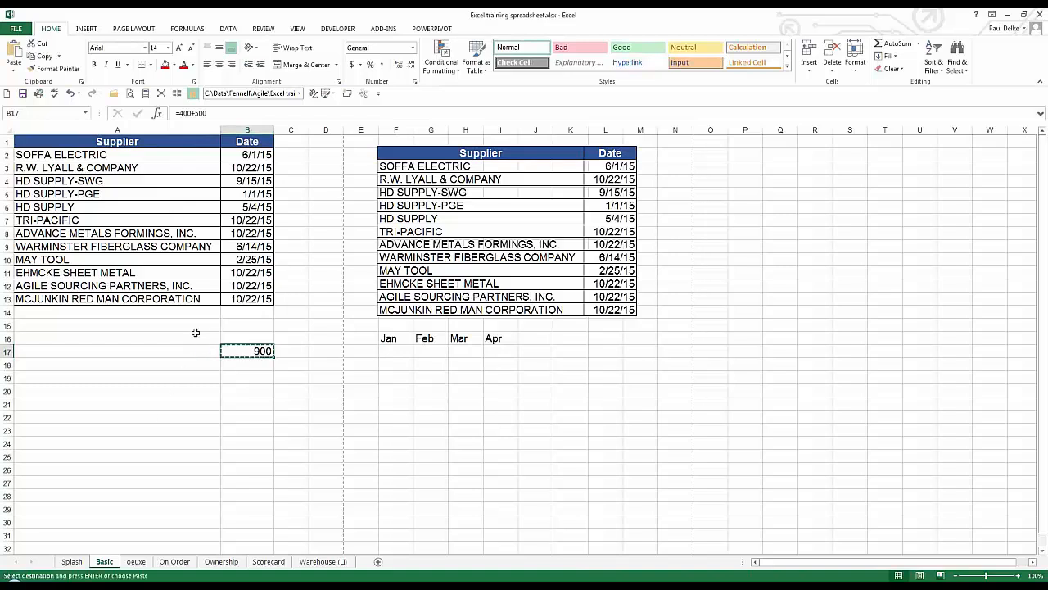
pyautogui.click(13, 71)
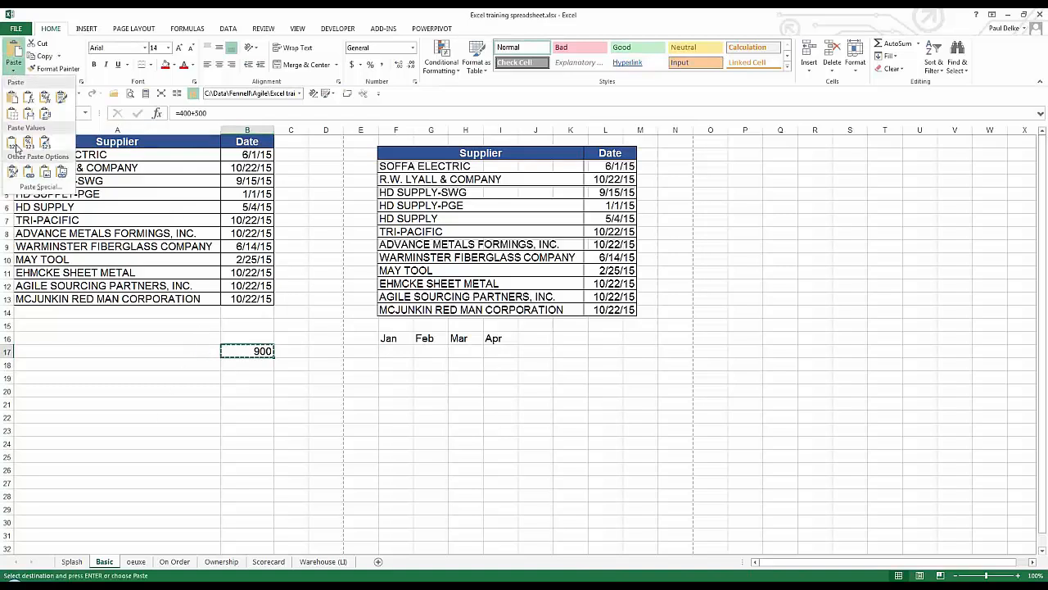
pyautogui.click(12, 143)
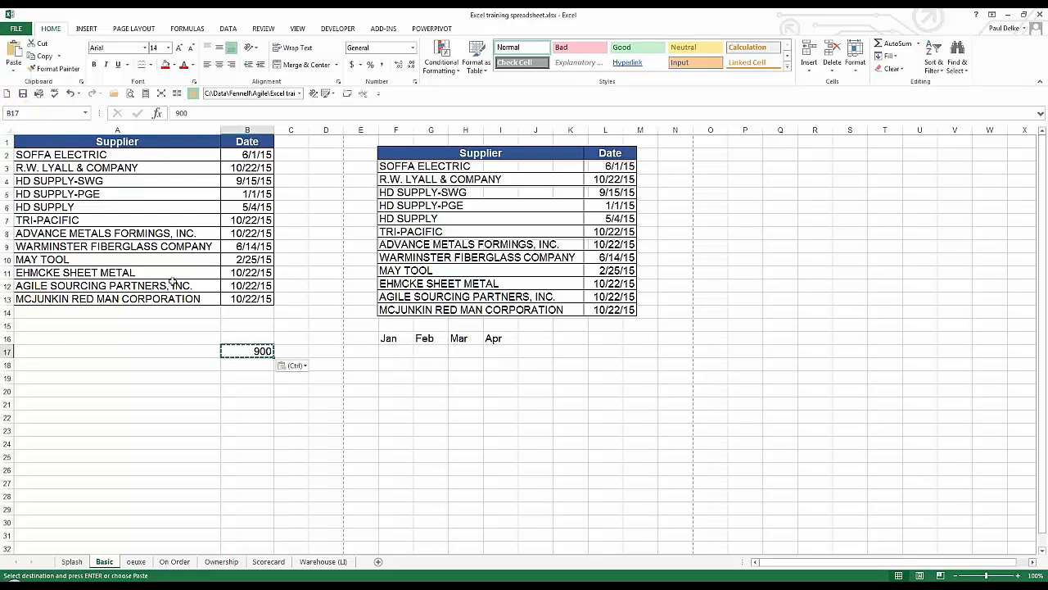
pyautogui.doubleClick(181, 113)
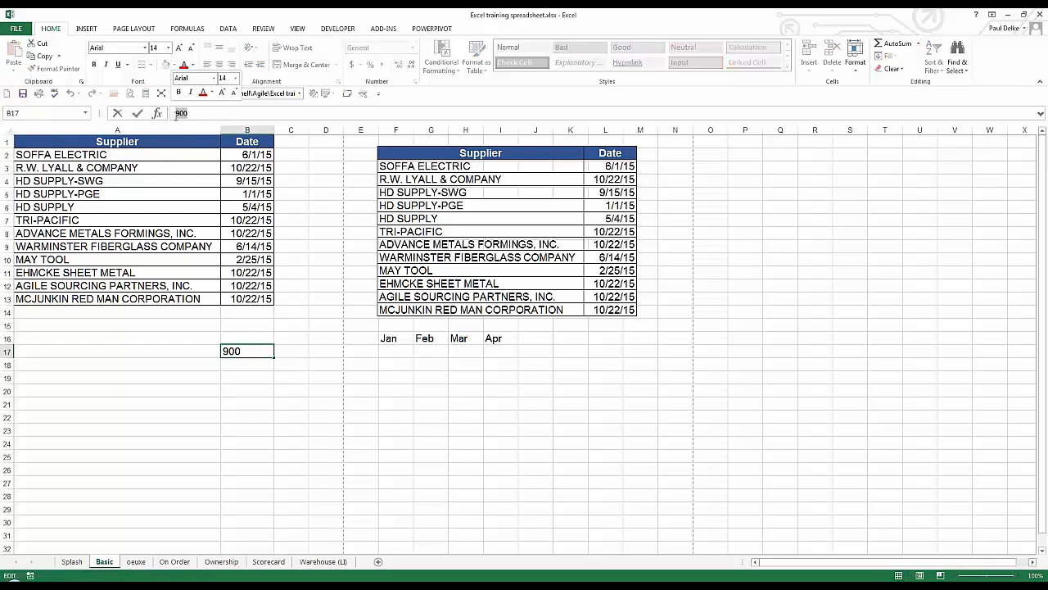
# Copy range A2:J25 from the On Order sheet and paste it at cell A1 of a new worksheet
pyautogui.click(136, 115)
pyautogui.press('Up')
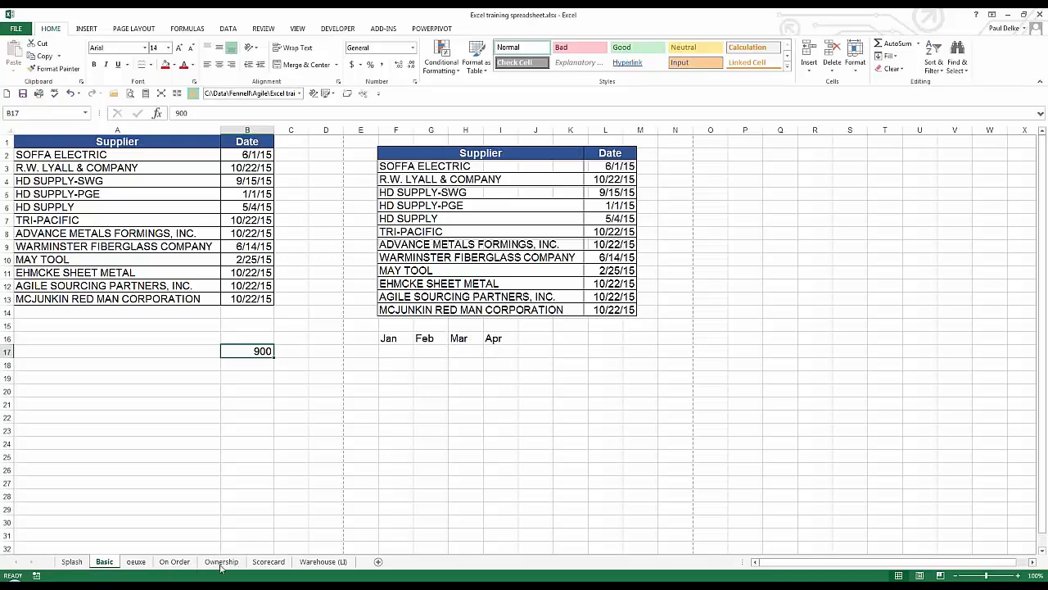
pyautogui.click(169, 563)
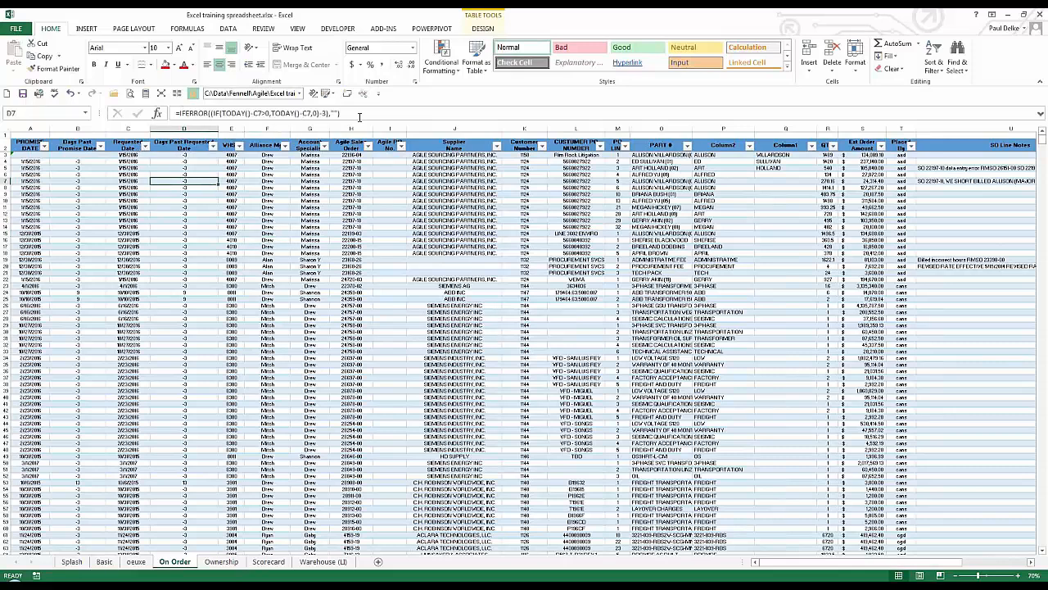
pyautogui.click(39, 156)
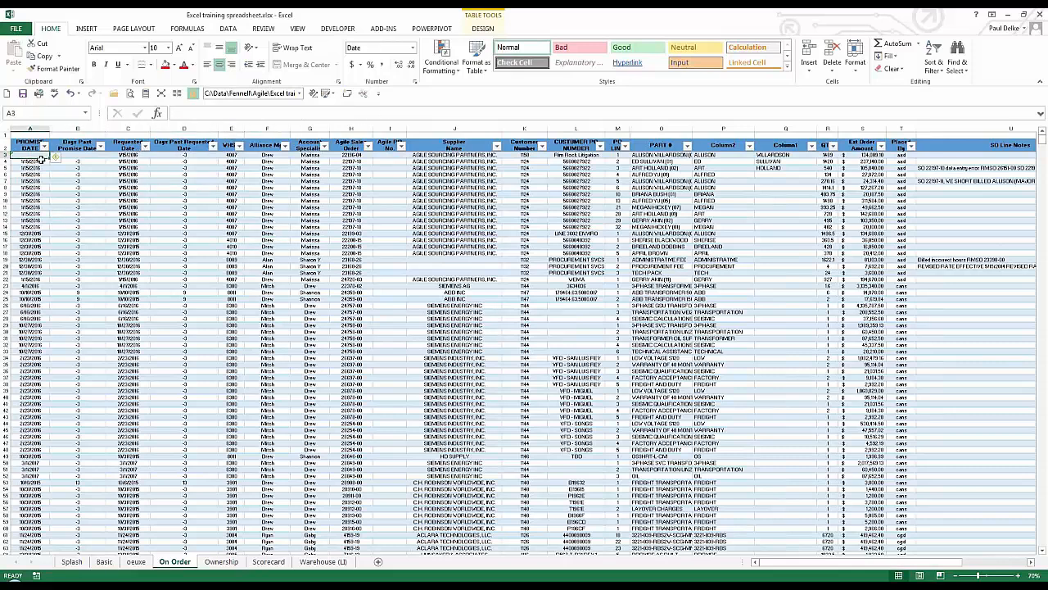
pyautogui.moveTo(30, 146); pyautogui.dragTo(438, 300)
pyautogui.hotkey('ctrl', 'c')
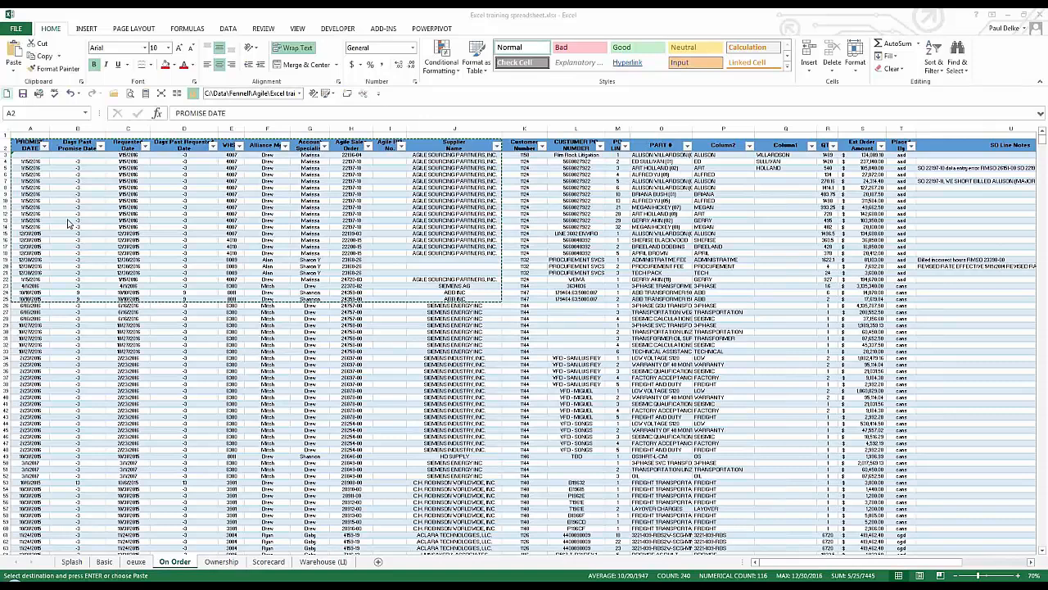
pyautogui.click(128, 299)
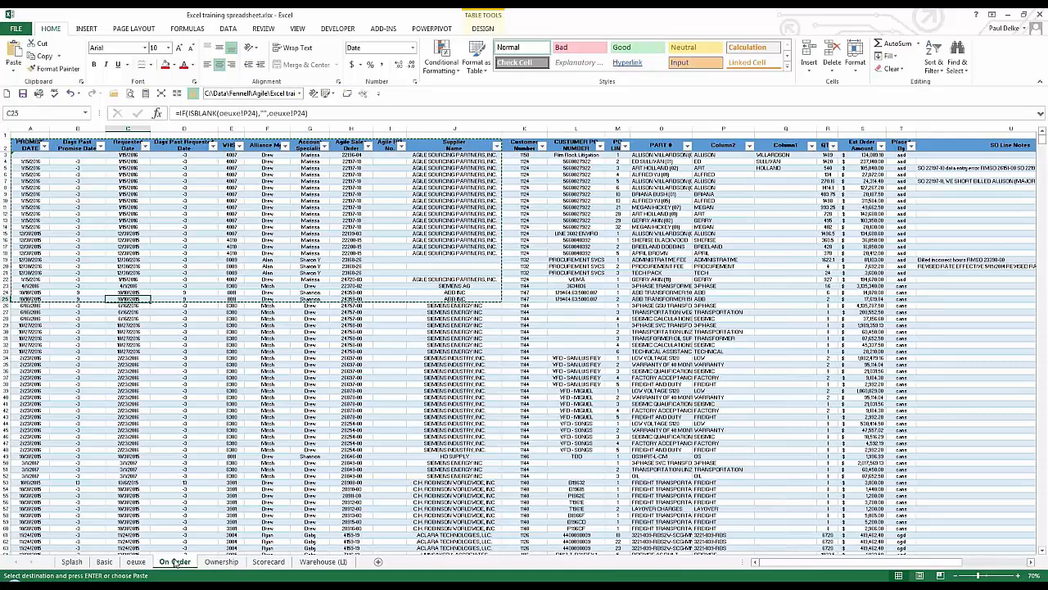
pyautogui.click(379, 561)
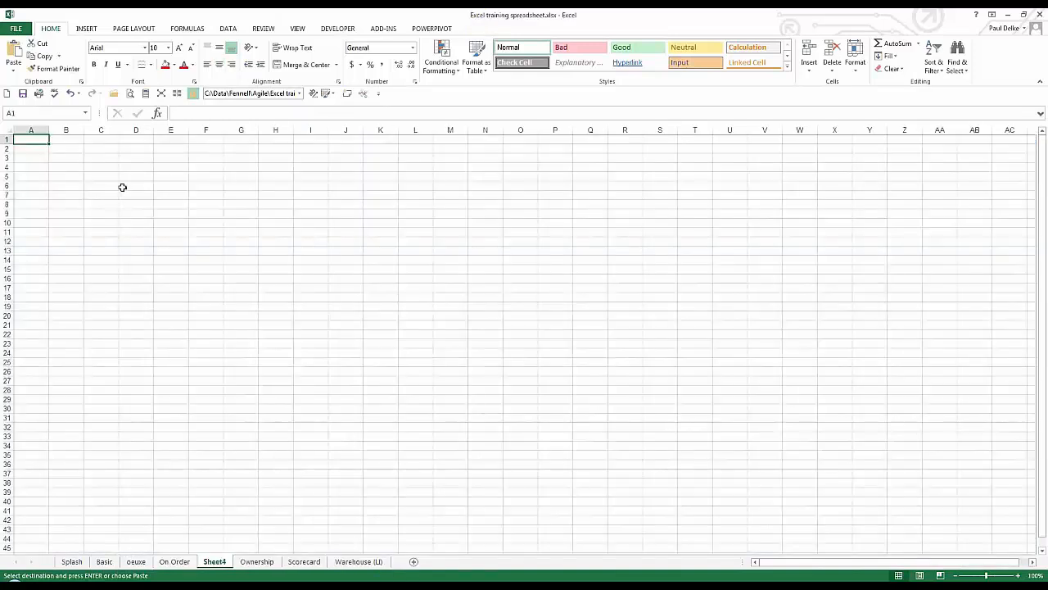
pyautogui.hotkey('ctrl', 'v')
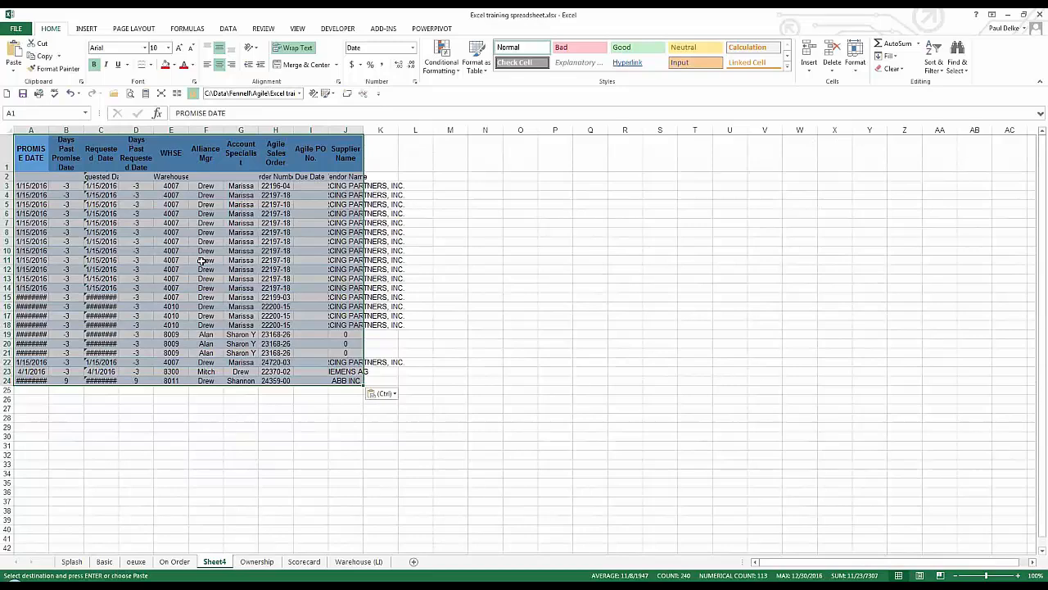
# Paste the copied order data over the new sheet's table as values only, starting at cell A1
pyautogui.click(276, 260)
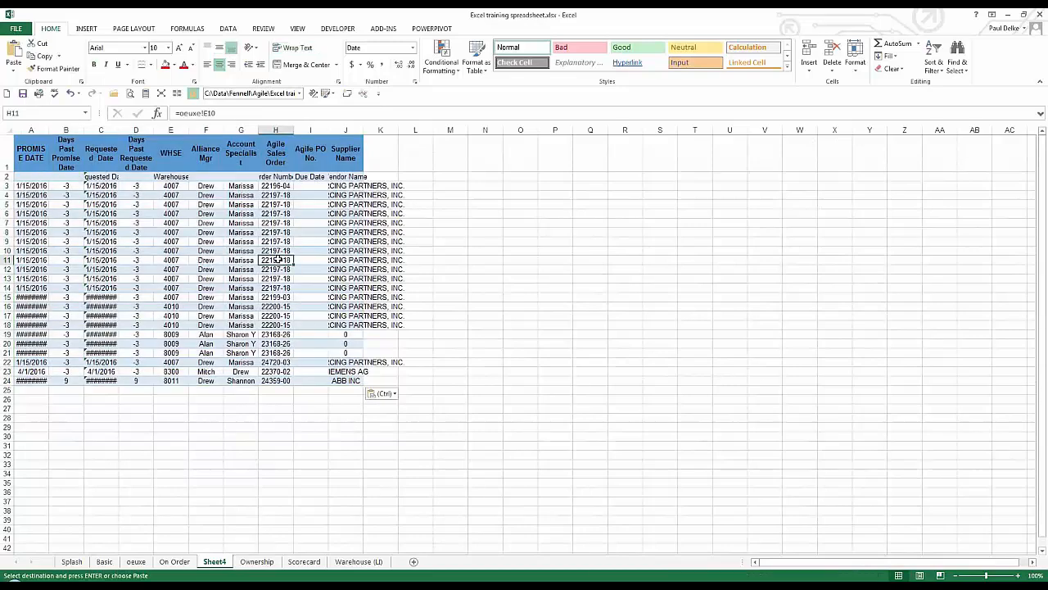
pyautogui.click(33, 149)
pyautogui.click(13, 71)
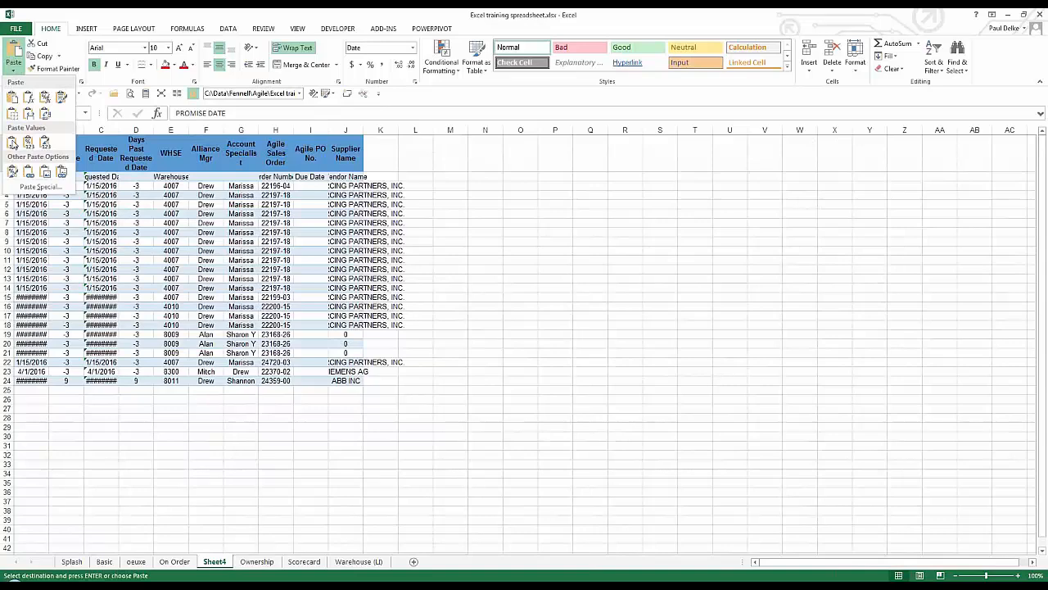
pyautogui.click(12, 144)
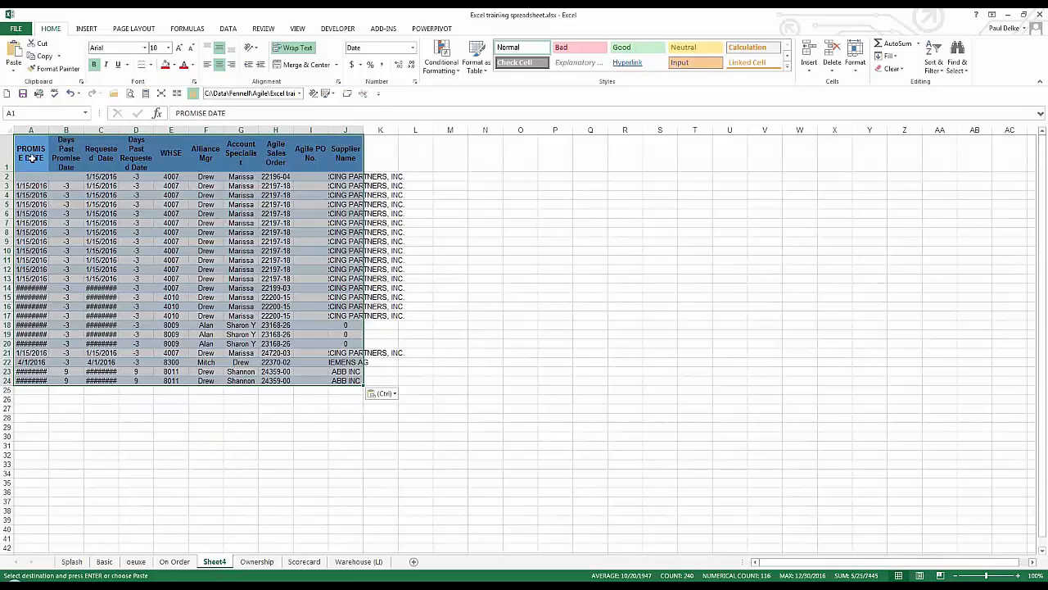
# AutoFit the widths of columns A through K to their content
pyautogui.moveTo(33, 128); pyautogui.dragTo(367, 129)
pyautogui.moveTo(367, 129); pyautogui.dragTo(367, 129)
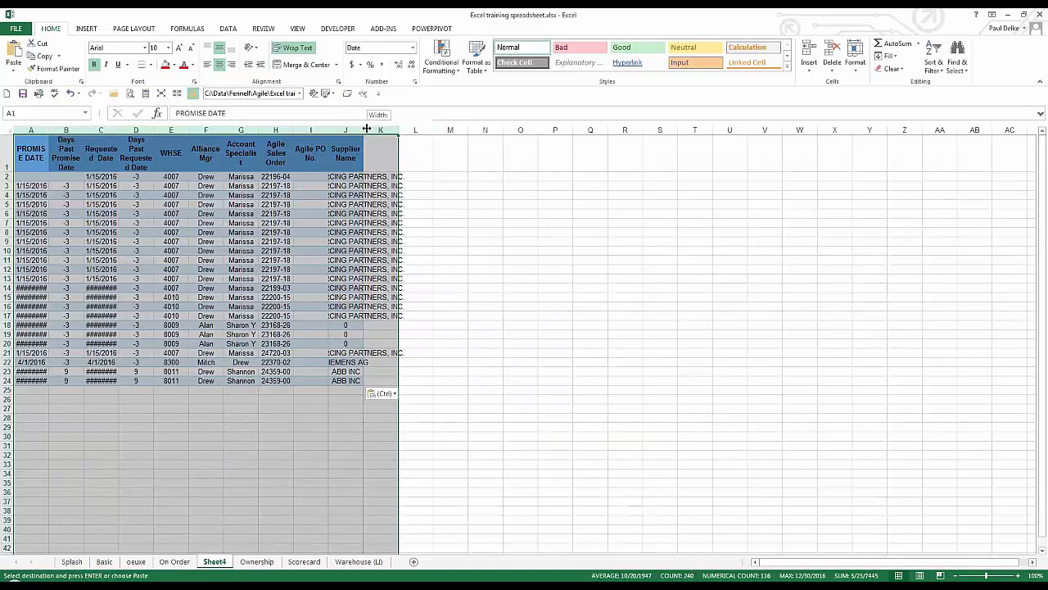
pyautogui.doubleClick(367, 129)
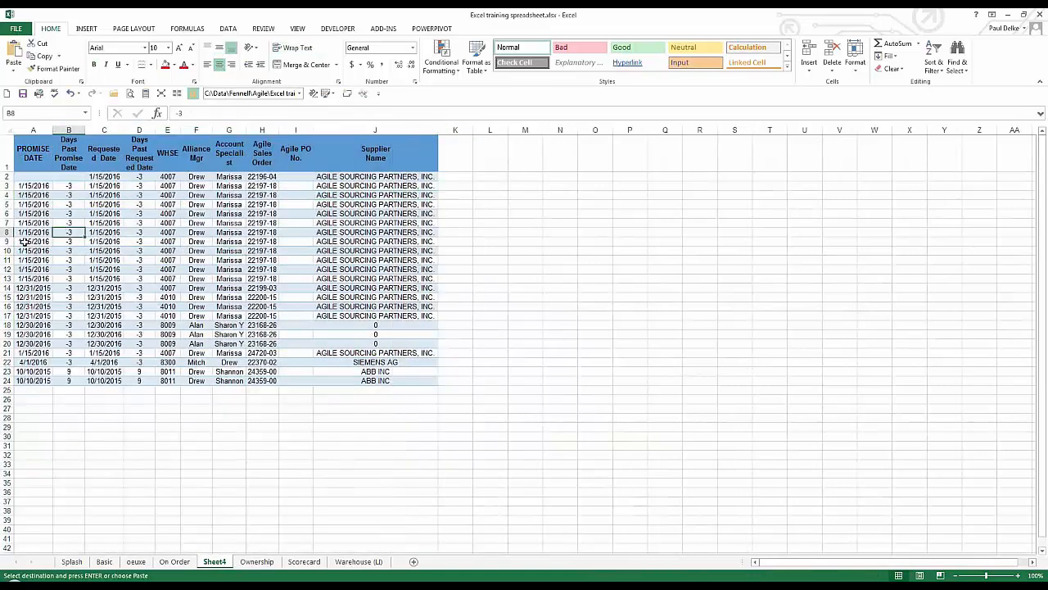
# Examine cells in the PROMISE DATE and Agile Sales Order columns to check whether they hold values rather than formulas
pyautogui.click(25, 241)
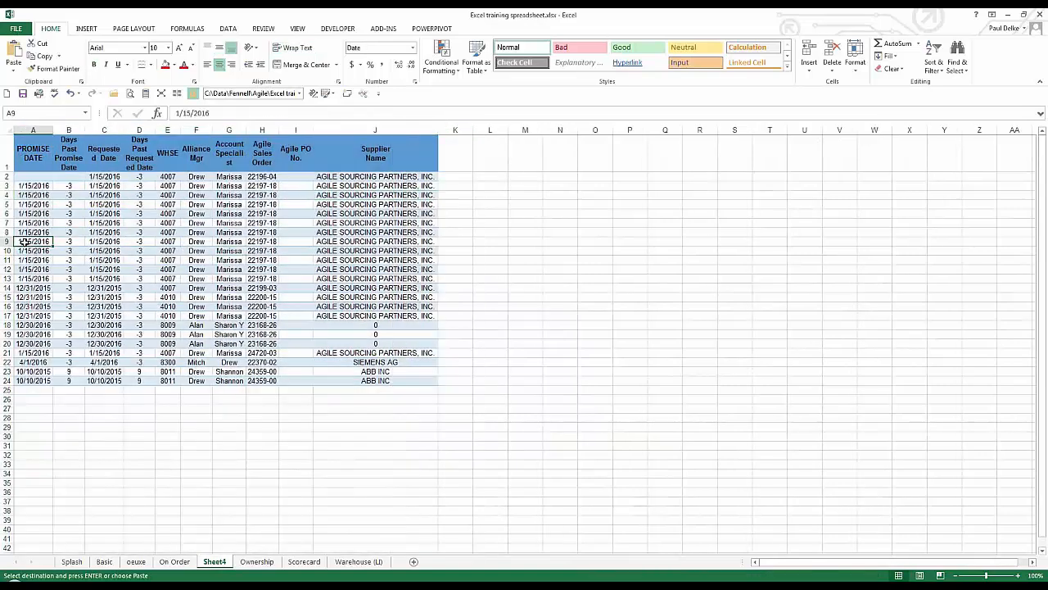
pyautogui.hotkey('ctrl', 'Home')
pyautogui.press('Down')
pyautogui.press('Down')
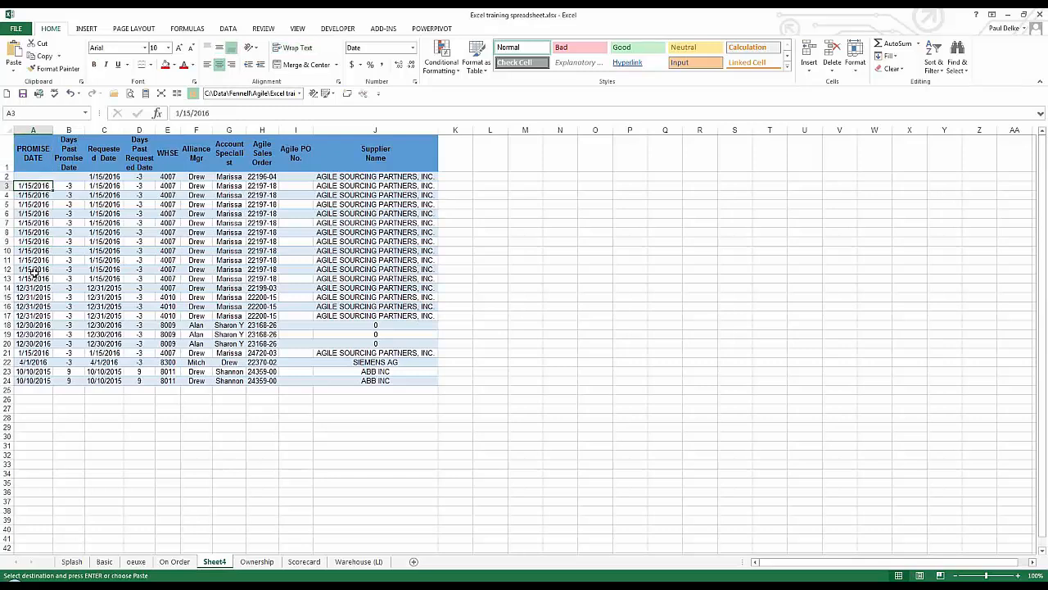
pyautogui.press('Down')
pyautogui.hotkey('ctrl', 'Down')
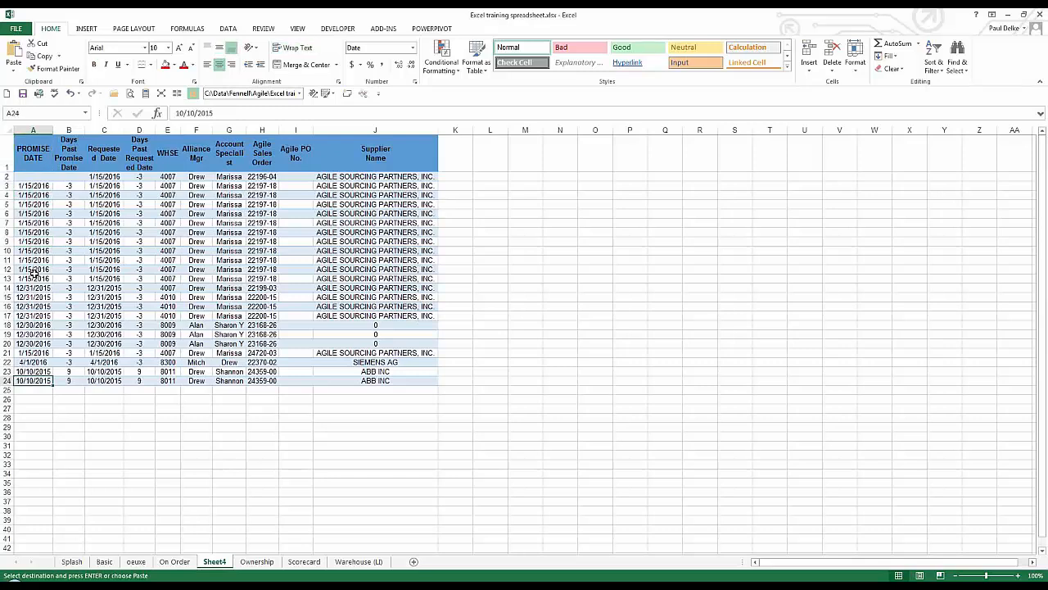
pyautogui.click(258, 235)
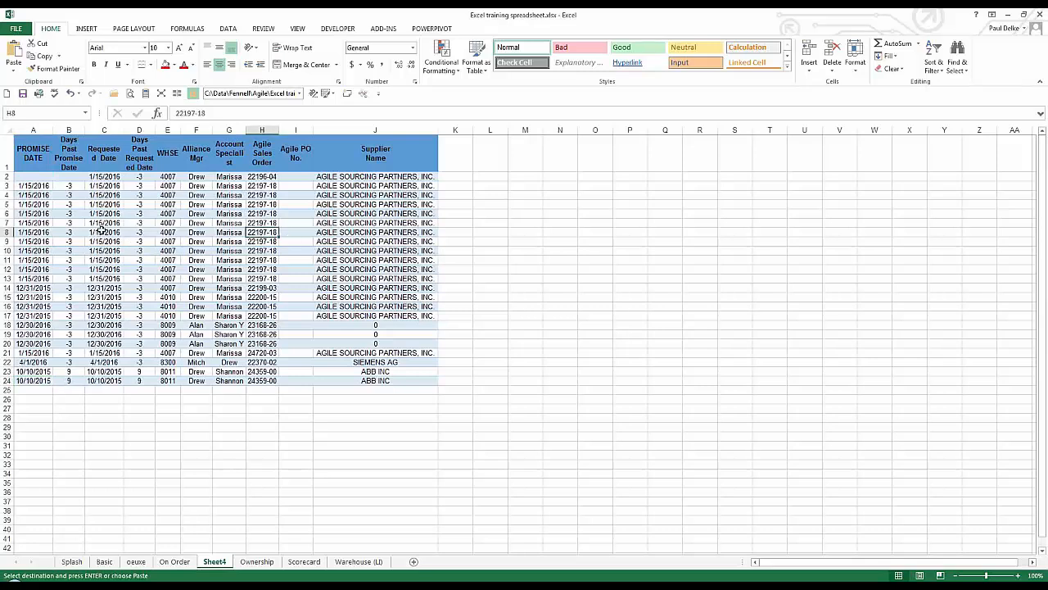
pyautogui.click(33, 213)
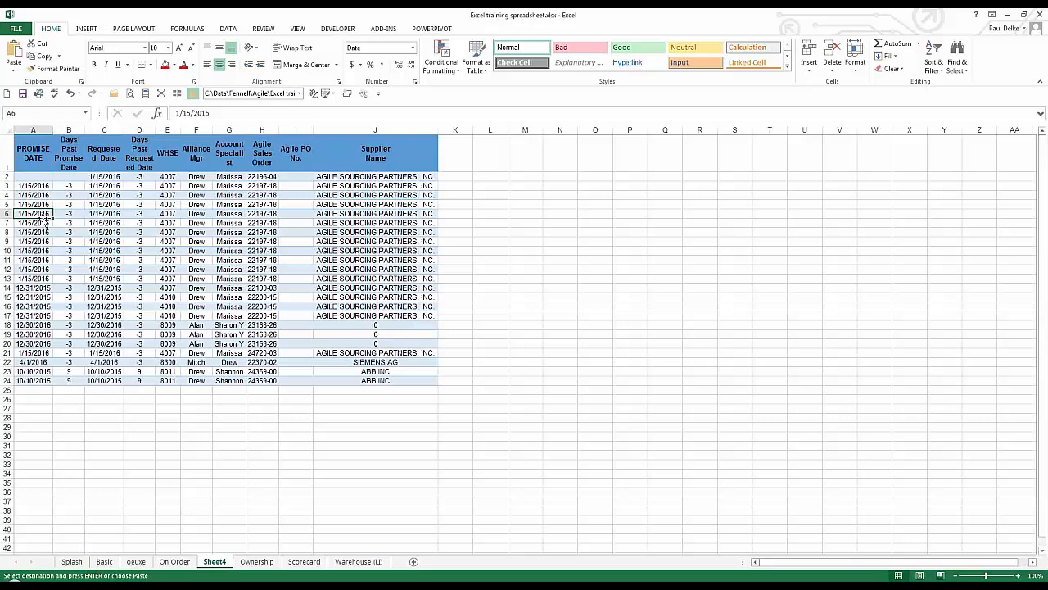
# Delete the worksheet Sheet4 and return to the Basic sheet
pyautogui.rightClick(212, 567)
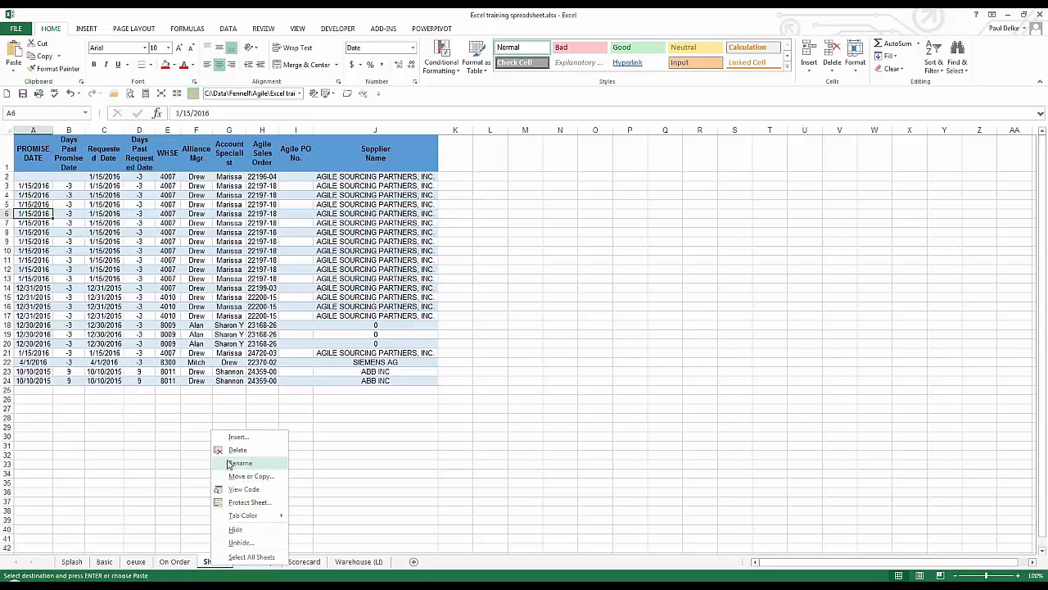
pyautogui.click(230, 460)
pyautogui.click(503, 327)
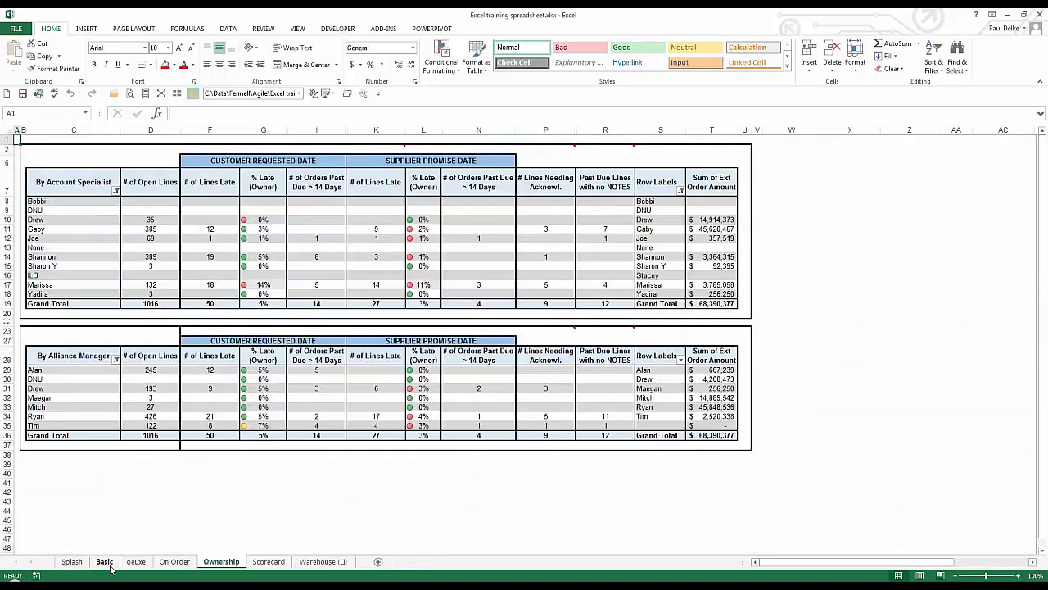
pyautogui.click(105, 563)
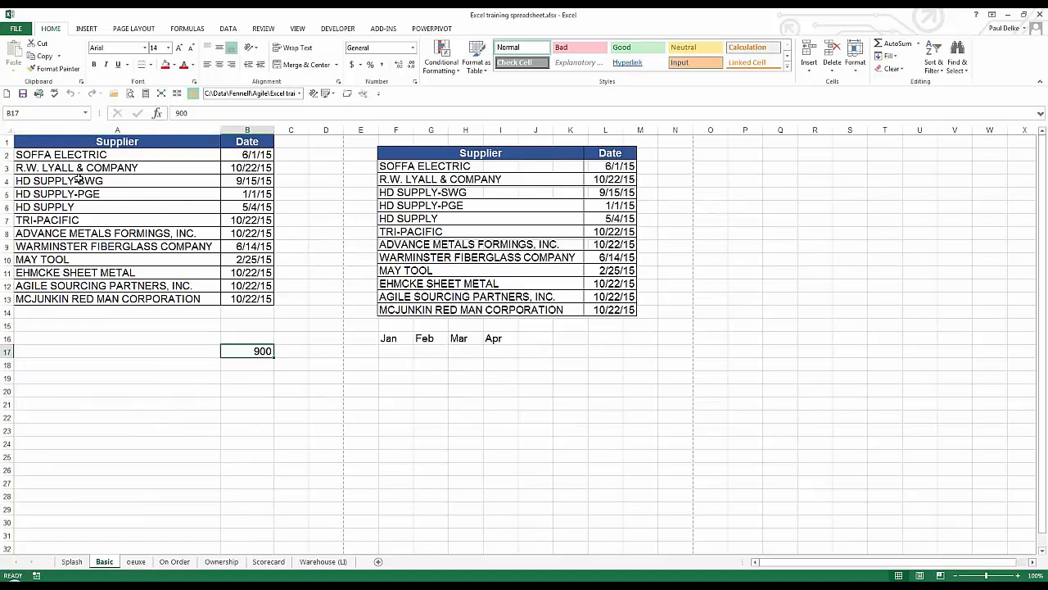
pyautogui.click(116, 250)
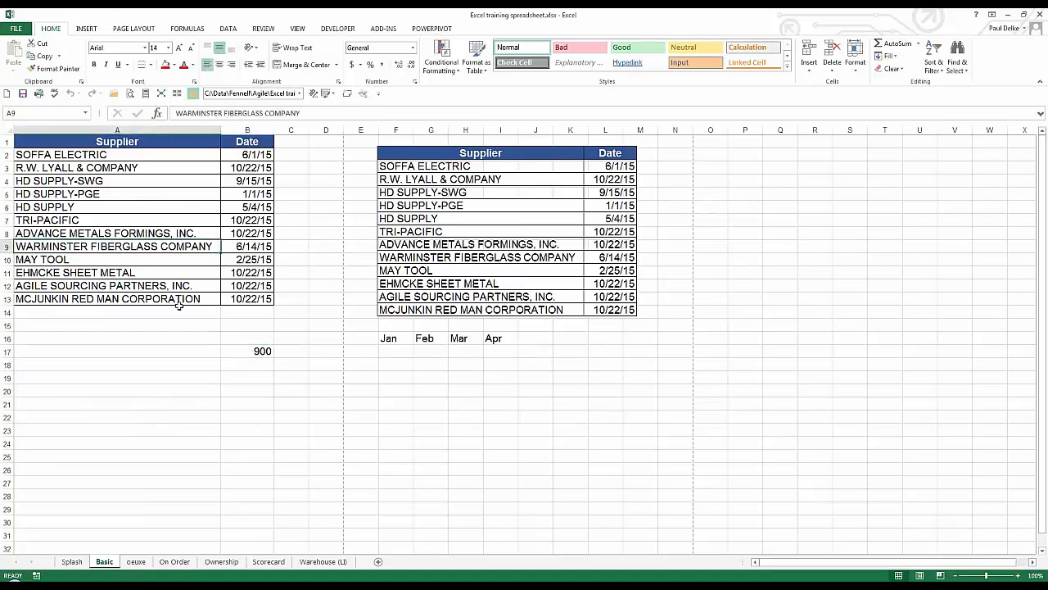
pyautogui.hotkey('ctrl', 'c')
pyautogui.click(14, 68)
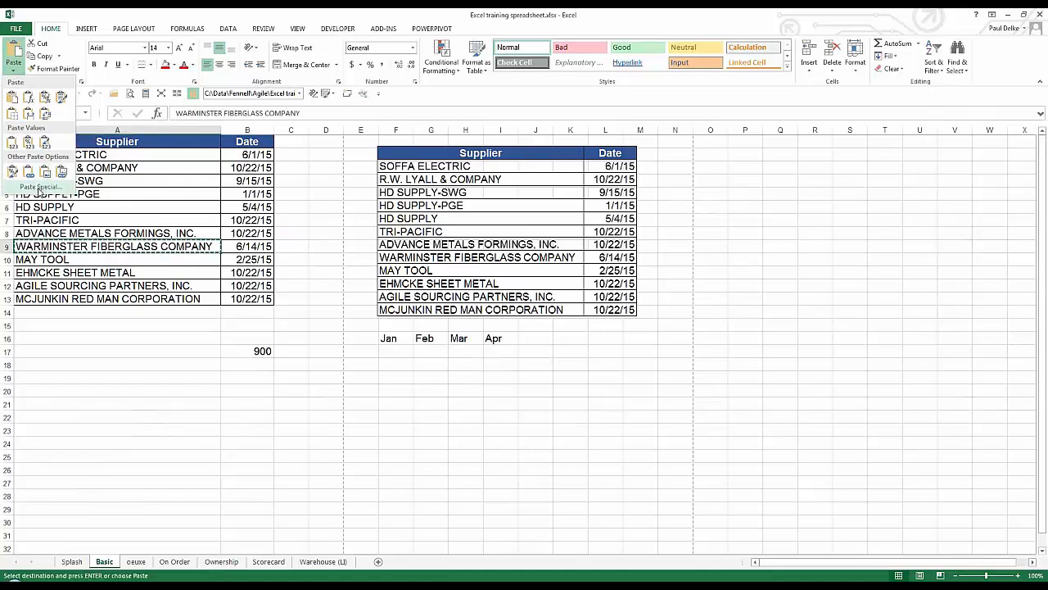
pyautogui.click(127, 263)
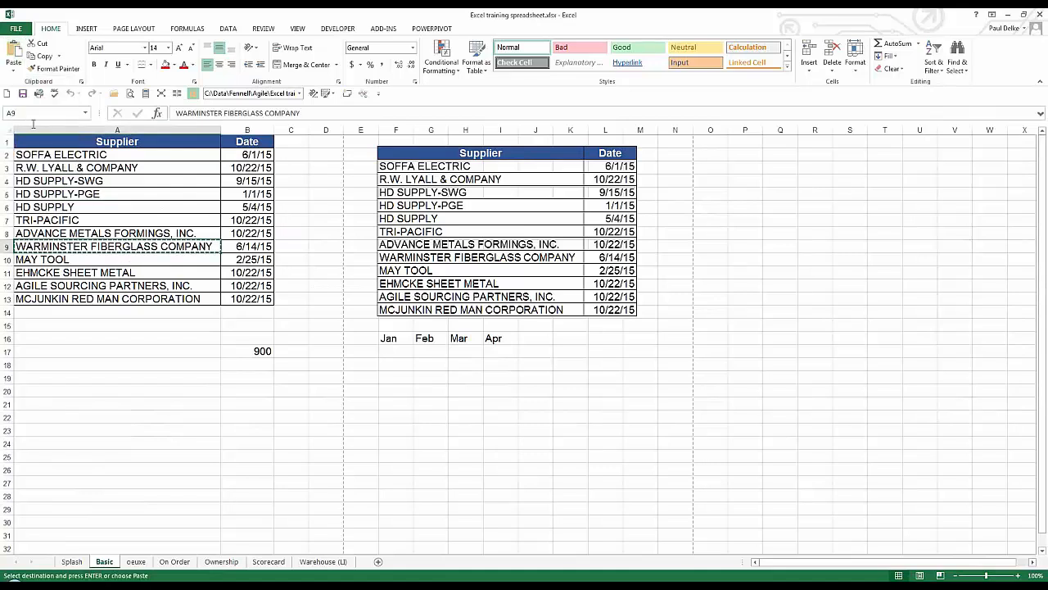
# Copy the supplier names in A2:A13, paste them transposed into a row starting at A20, and highlight that row
pyautogui.moveTo(86, 152); pyautogui.dragTo(92, 296)
pyautogui.hotkey('ctrl', 'c')
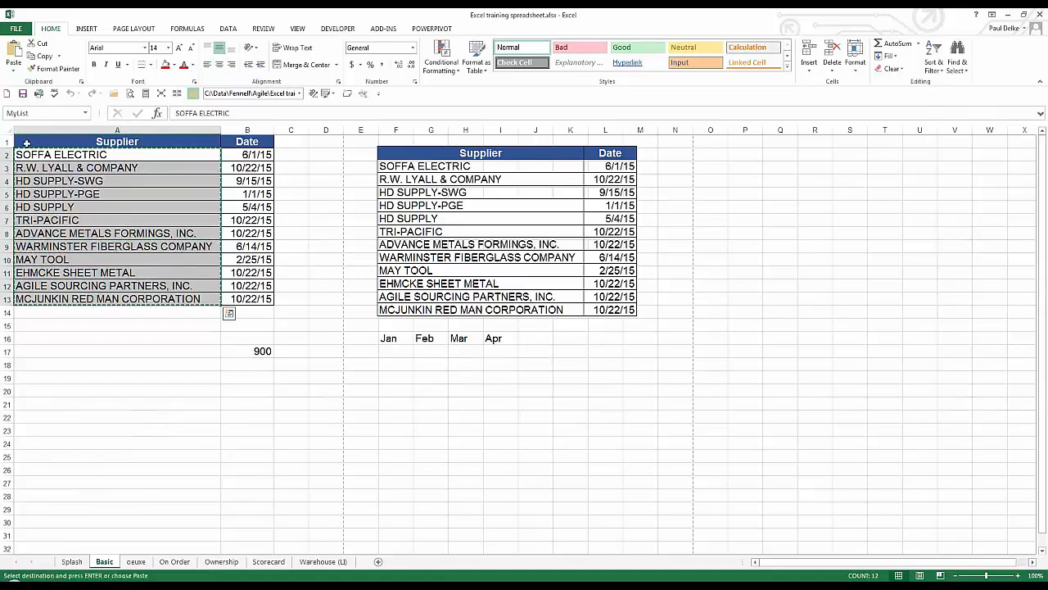
pyautogui.click(143, 392)
pyautogui.click(13, 67)
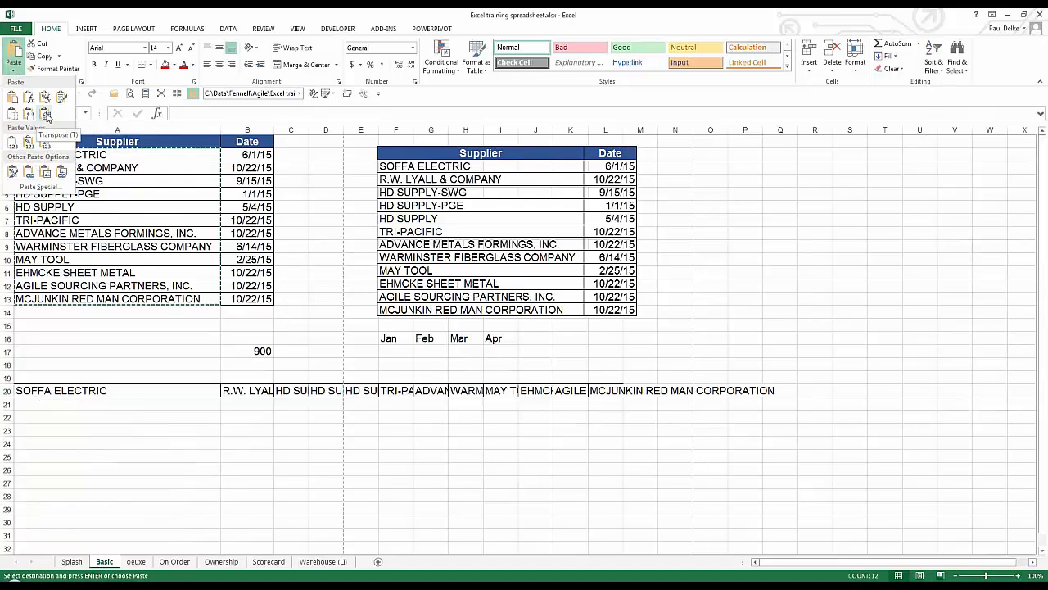
pyautogui.click(46, 117)
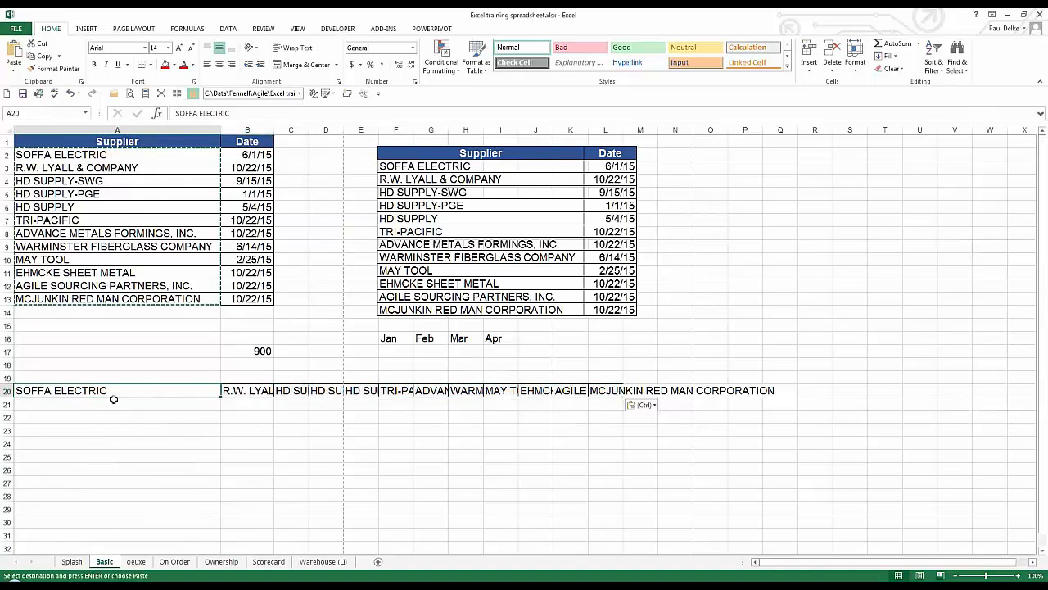
pyautogui.moveTo(368, 395); pyautogui.dragTo(681, 391)
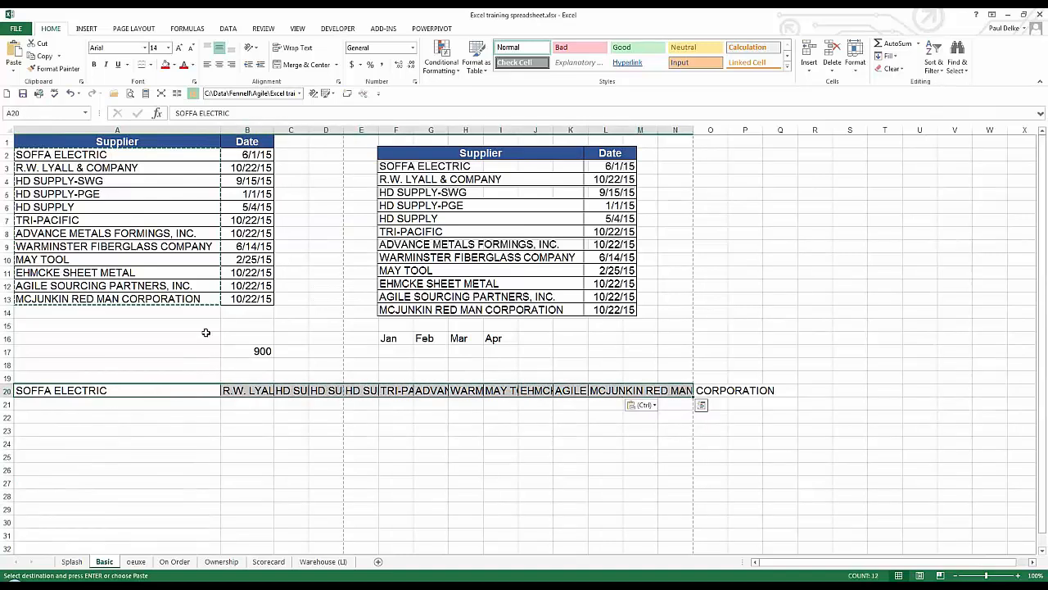
# Fill cells F17:I17 below the Jan to Apr labels with the value 555 in one entry
pyautogui.moveTo(389, 337); pyautogui.dragTo(499, 338)
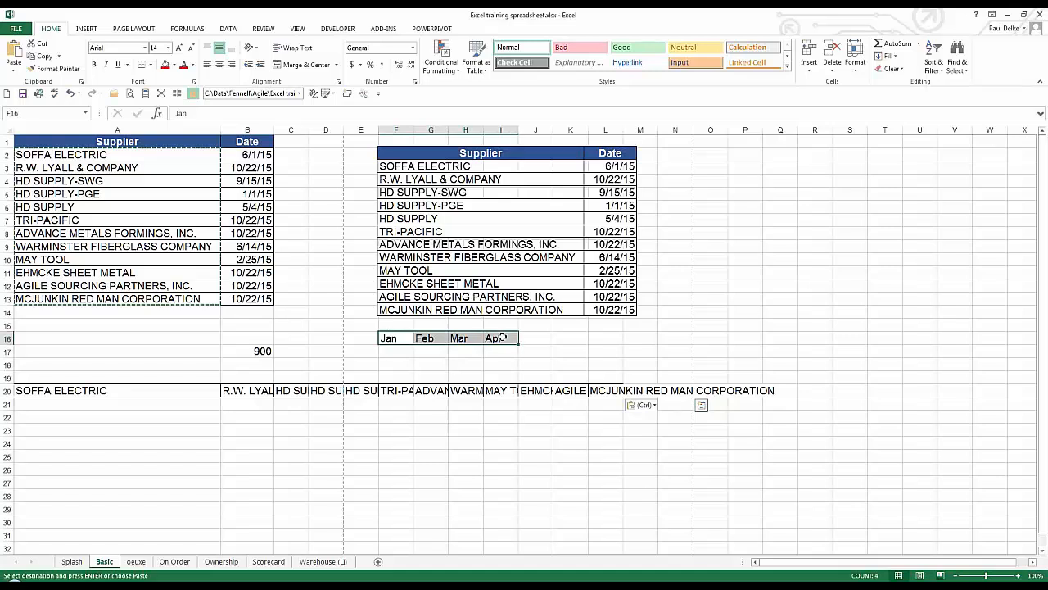
pyautogui.moveTo(399, 348); pyautogui.dragTo(502, 348)
pyautogui.press('Escape')
pyautogui.write('555')
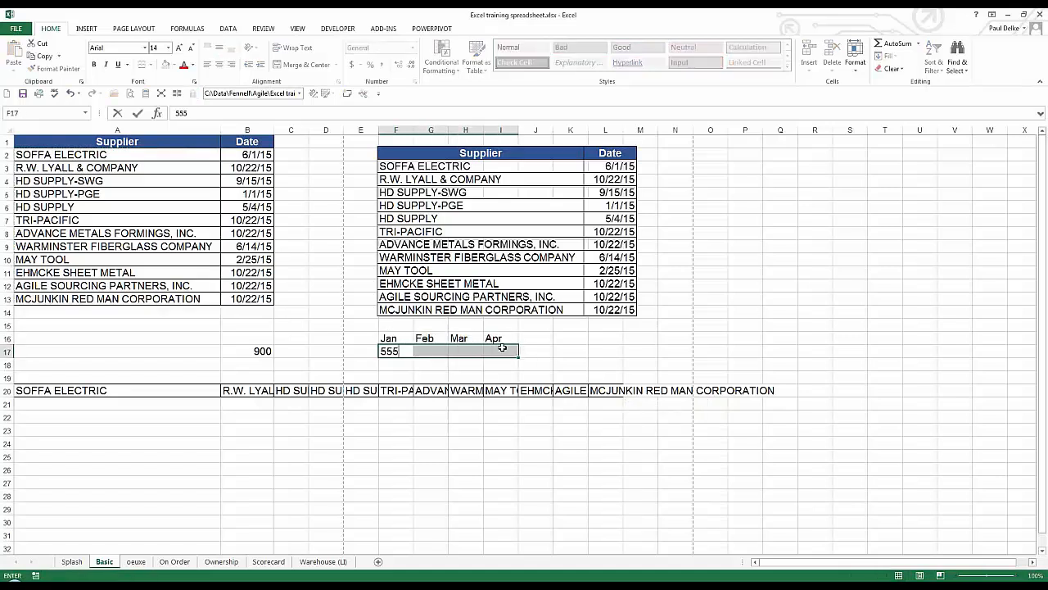
pyautogui.hotkey('ctrl', 'Return')
# Copy the month table F16:I17, paste it transposed at cell A23, and highlight the resulting columns
pyautogui.moveTo(389, 337); pyautogui.dragTo(502, 351)
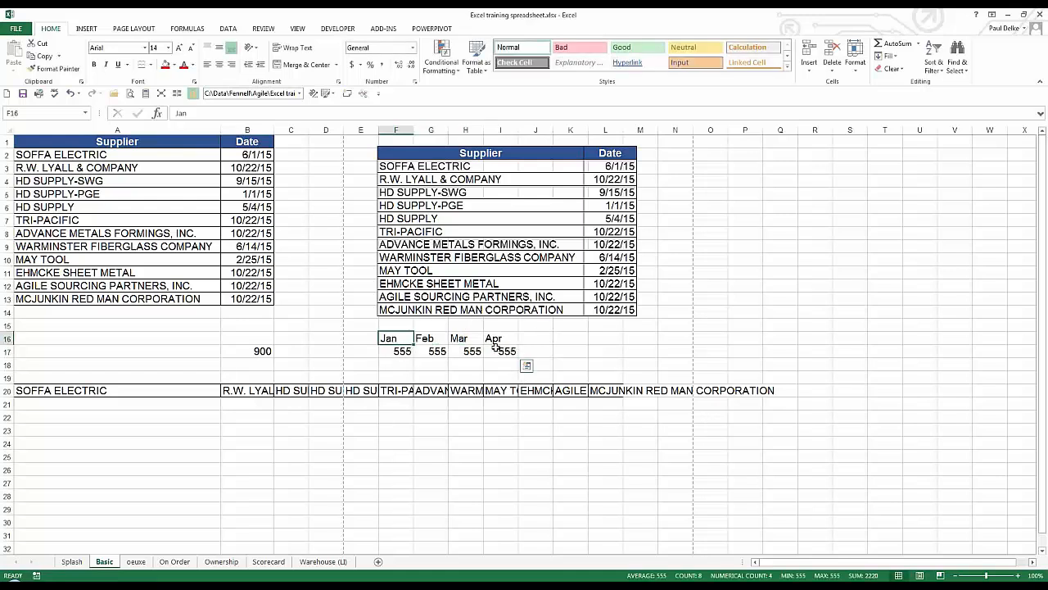
pyautogui.hotkey('ctrl', 'c')
pyautogui.click(114, 425)
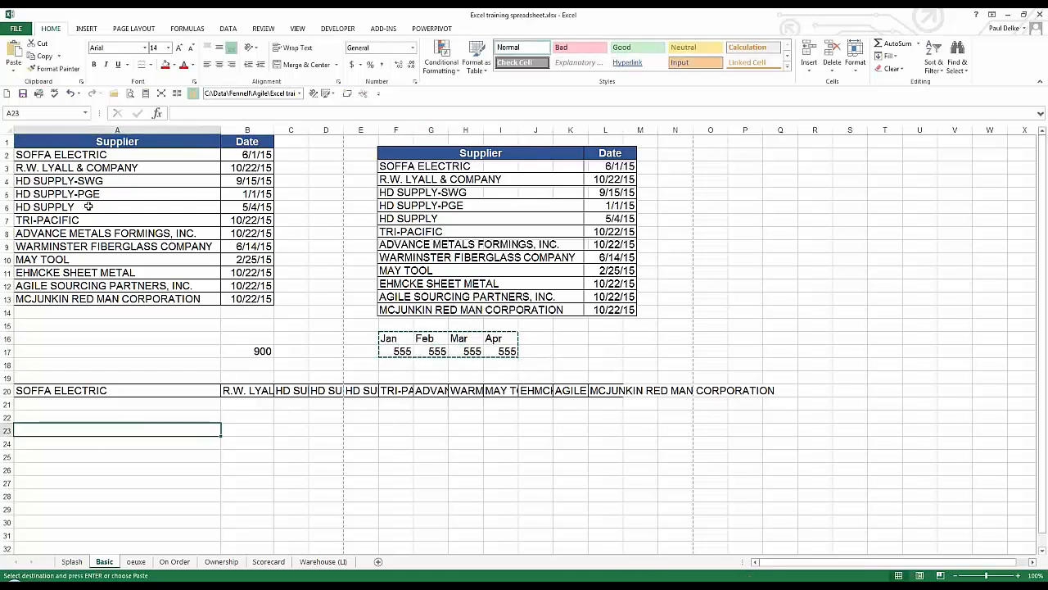
pyautogui.click(14, 71)
pyautogui.click(45, 116)
pyautogui.moveTo(255, 432); pyautogui.dragTo(255, 468)
pyautogui.moveTo(109, 424); pyautogui.dragTo(107, 466)
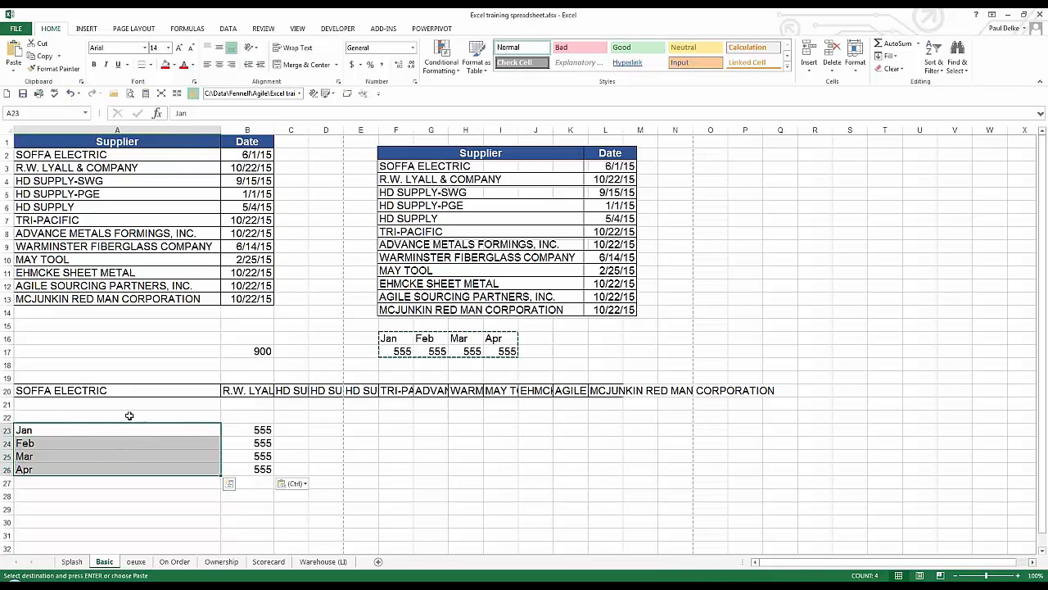
# Delete rows 19 to 27 containing the transposed copies, and select the first supplier in A2
pyautogui.moveTo(8, 376); pyautogui.dragTo(8, 483)
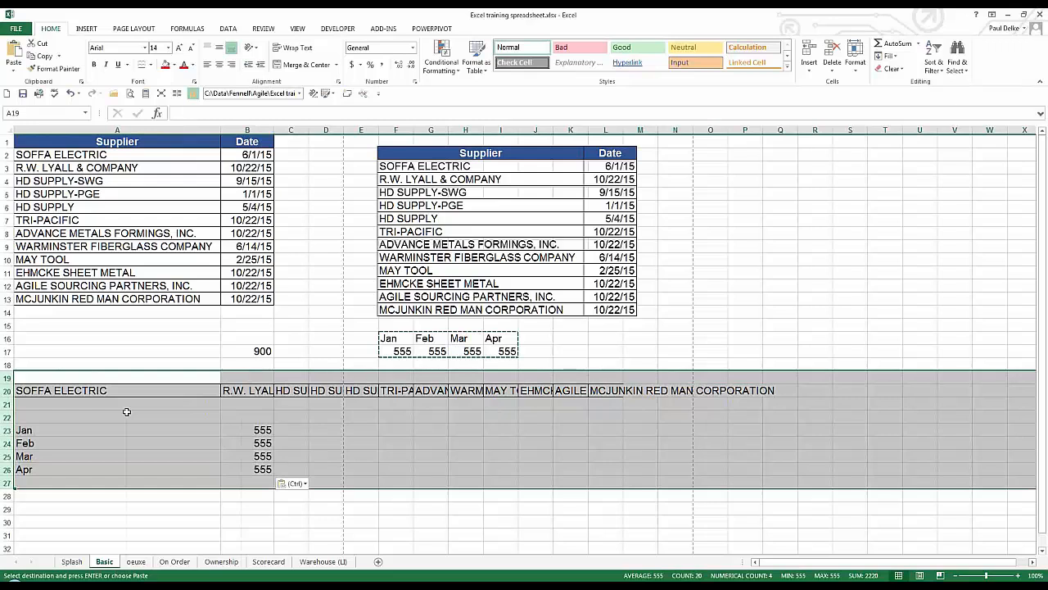
pyautogui.rightClick(127, 411)
pyautogui.click(154, 501)
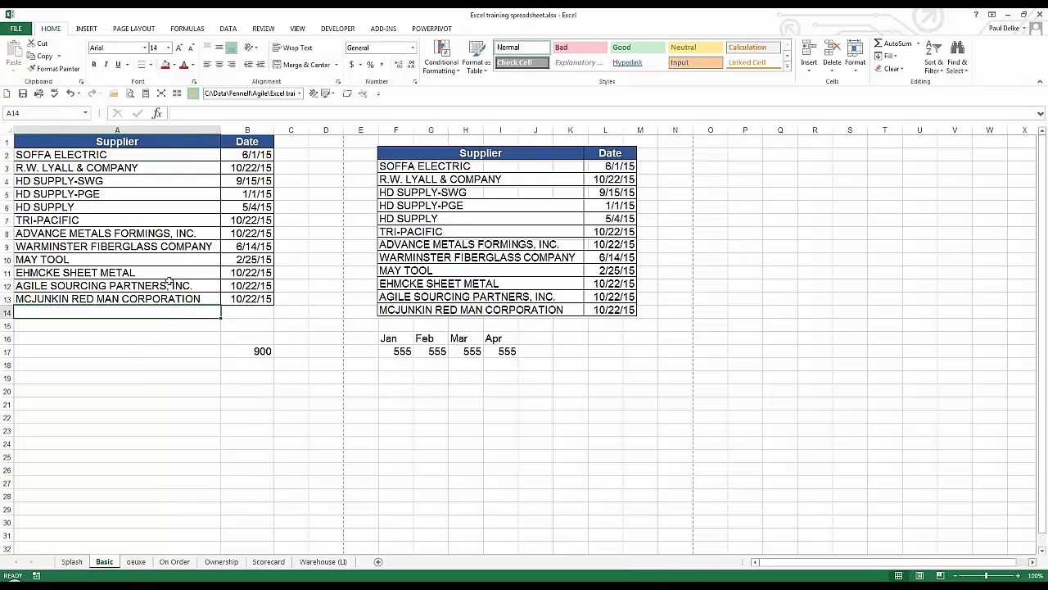
pyautogui.click(124, 154)
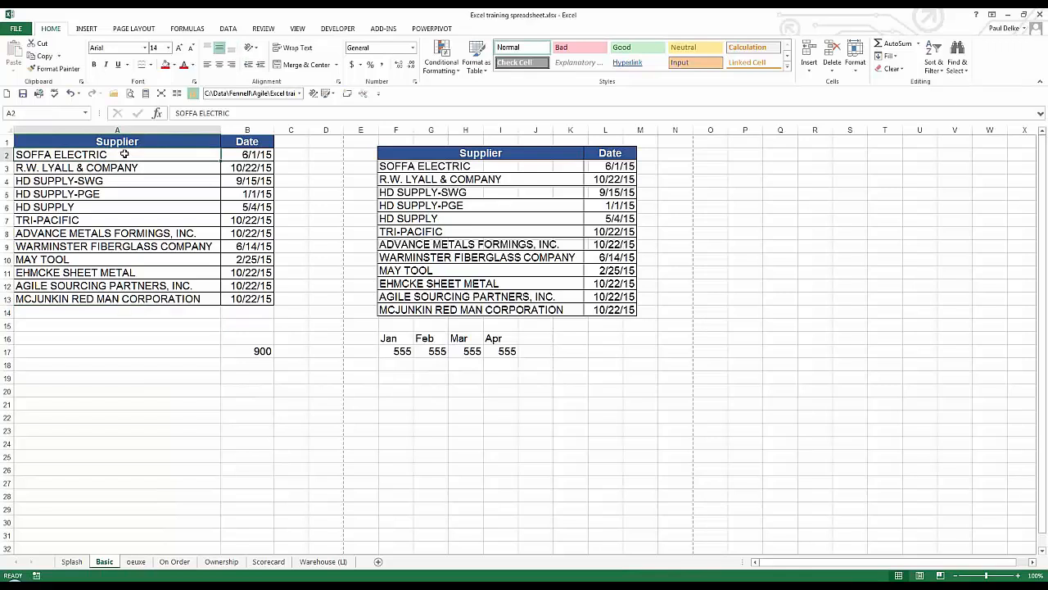
pyautogui.moveTo(242, 150); pyautogui.dragTo(254, 299)
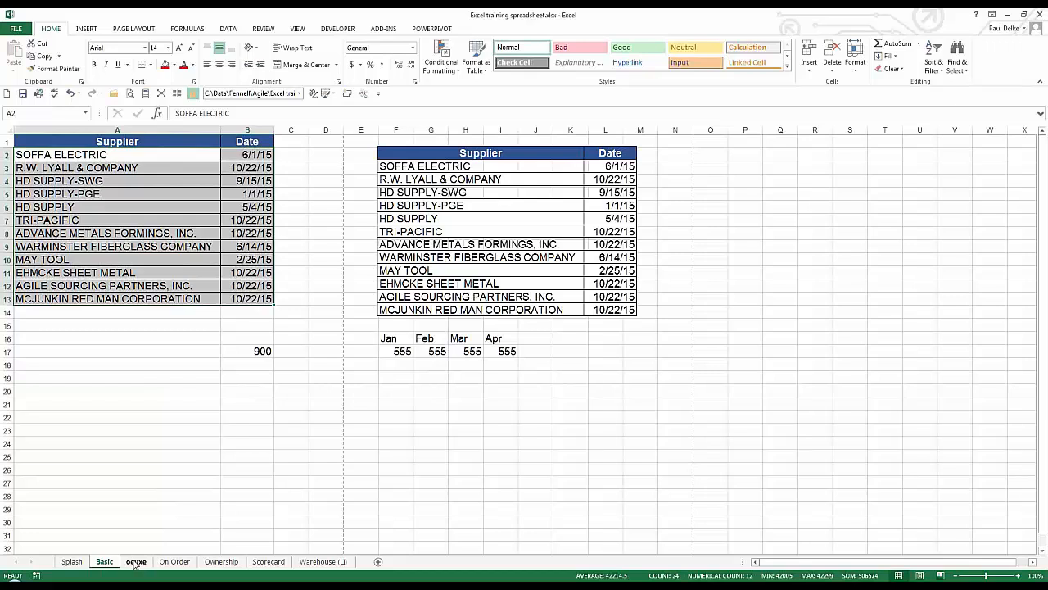
pyautogui.click(51, 245)
pyautogui.click(76, 337)
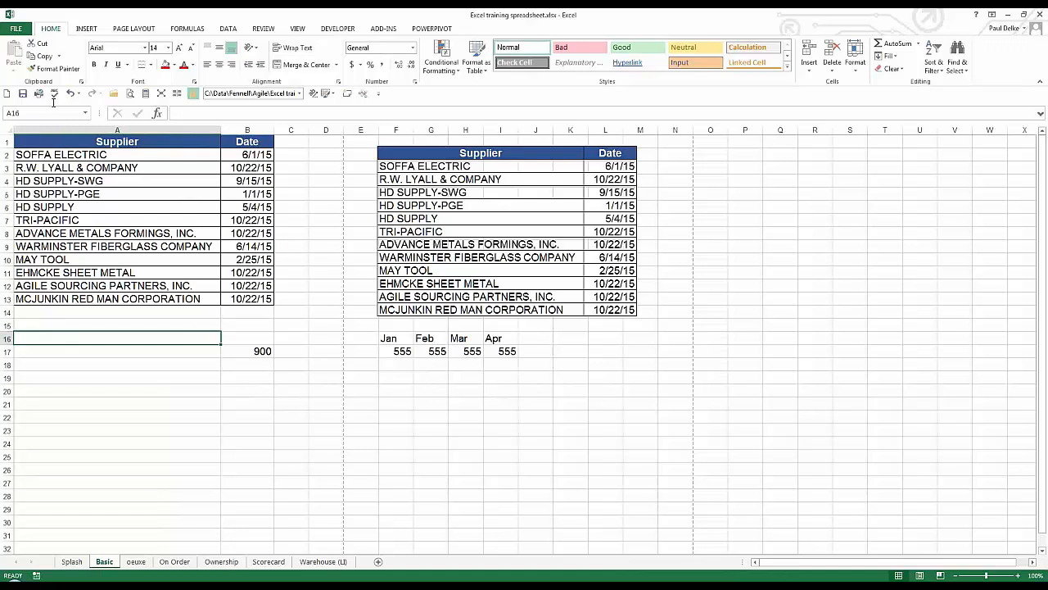
pyautogui.click(105, 257)
pyautogui.hotkey('ctrl', 'c')
pyautogui.click(13, 70)
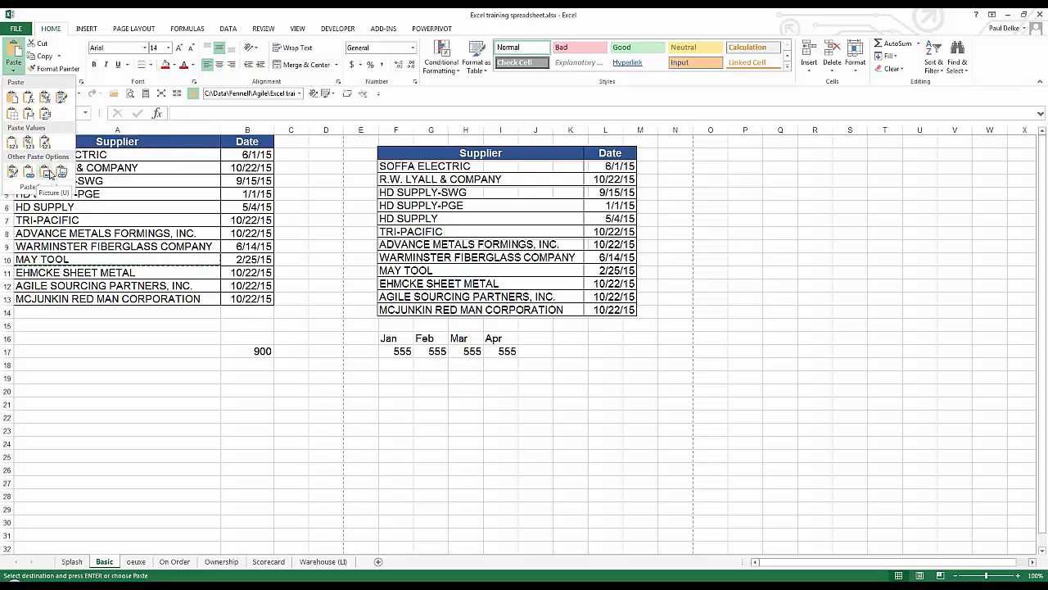
pyautogui.click(90, 248)
pyautogui.press('Escape')
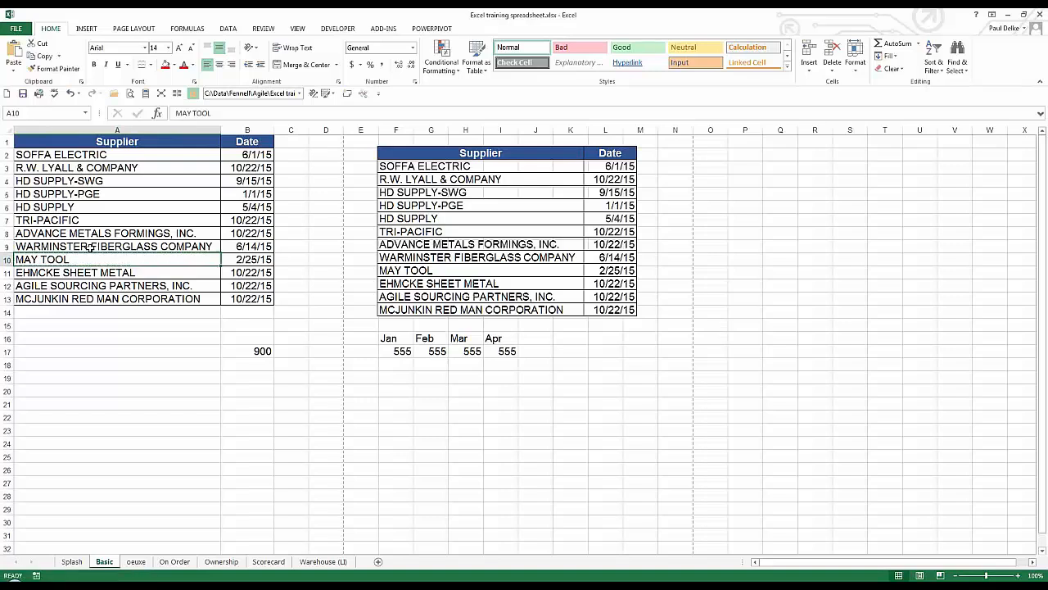
# Copy the month table F16:I17
pyautogui.moveTo(389, 338); pyautogui.dragTo(508, 350)
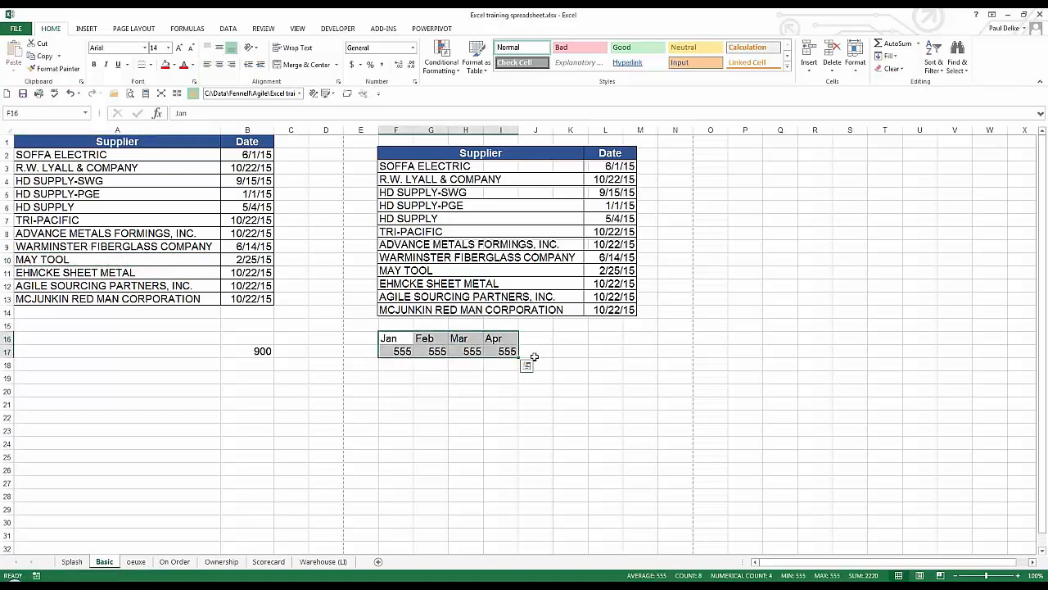
pyautogui.hotkey('ctrl', 'c')
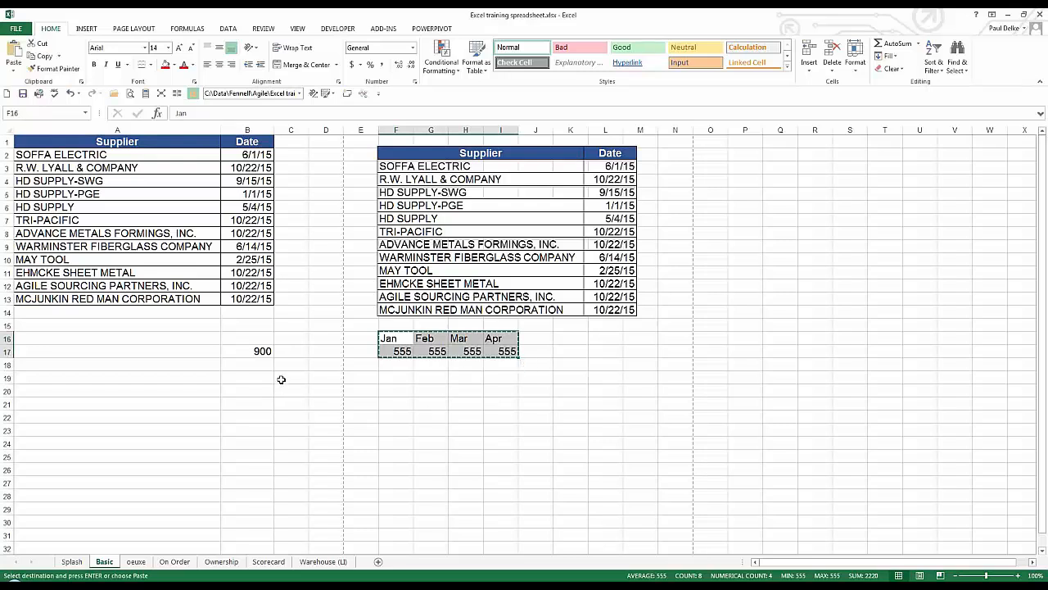
# Set up a Paste Special of values with Transpose at cell C20, and cancel it without pasting
pyautogui.click(285, 388)
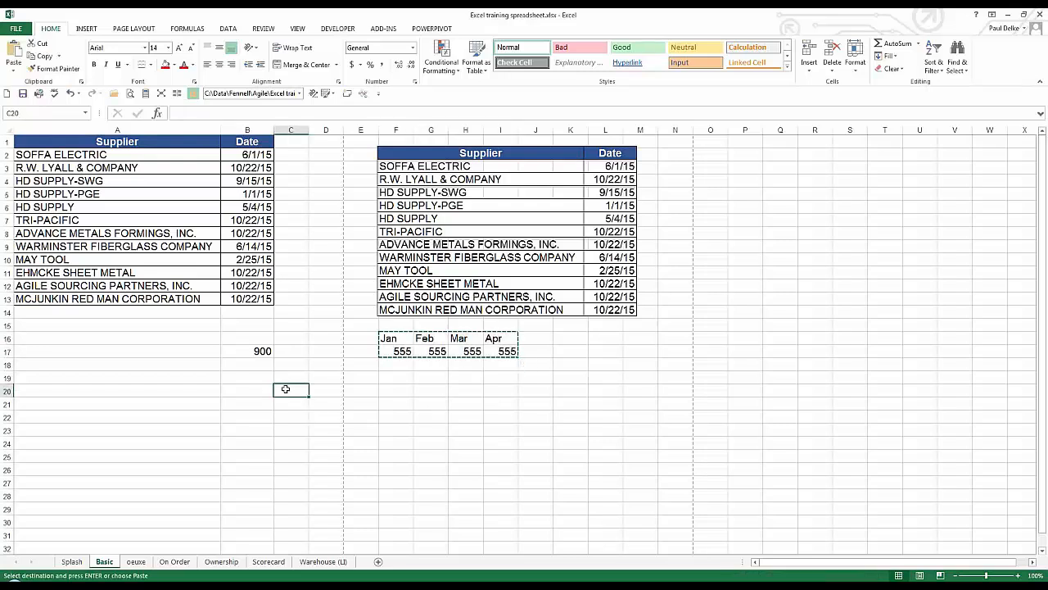
pyautogui.click(13, 67)
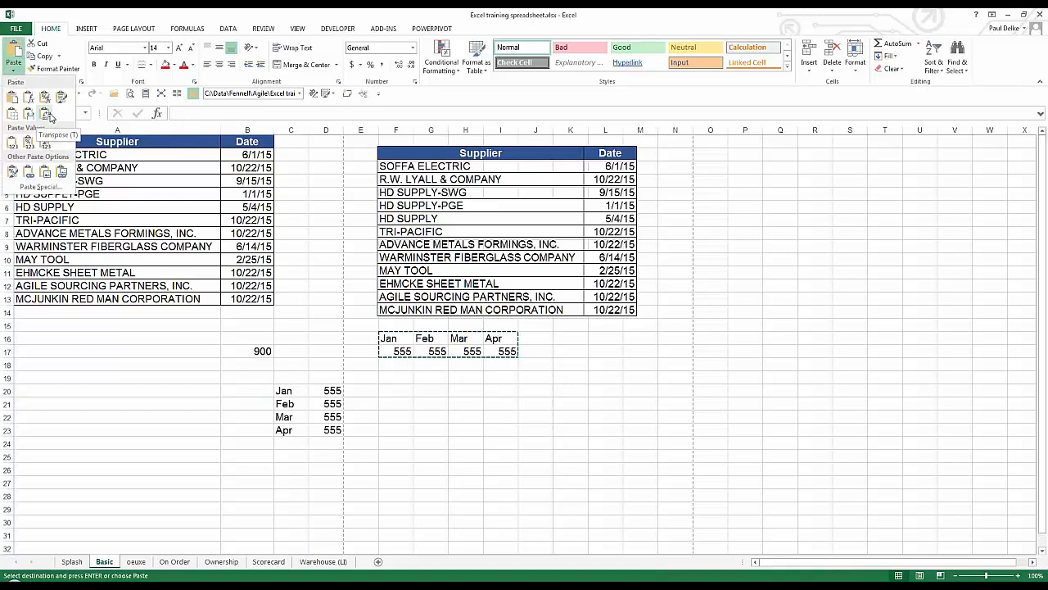
pyautogui.click(41, 186)
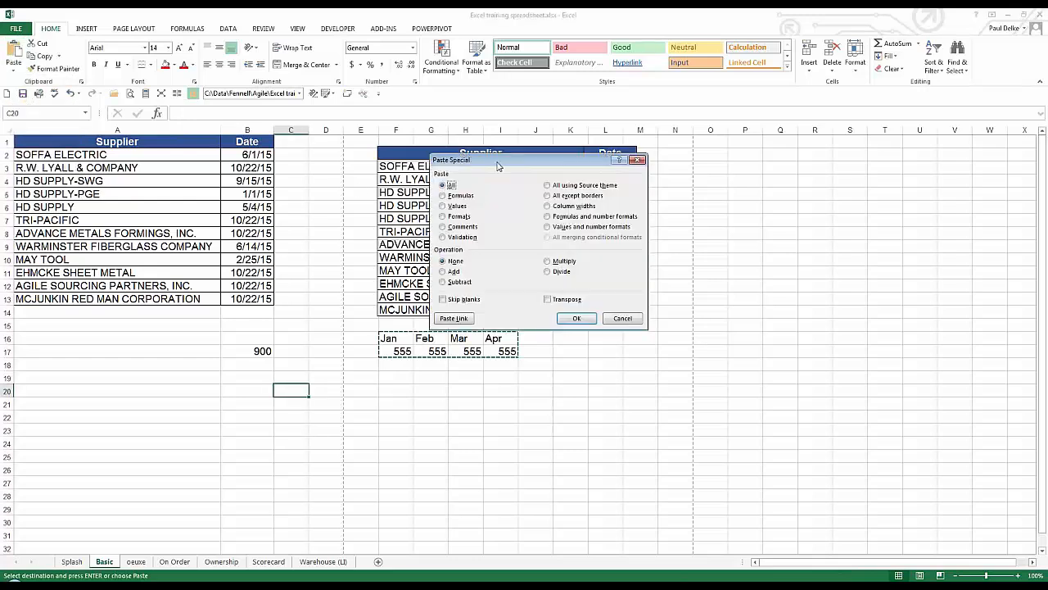
pyautogui.moveTo(511, 165); pyautogui.dragTo(625, 168)
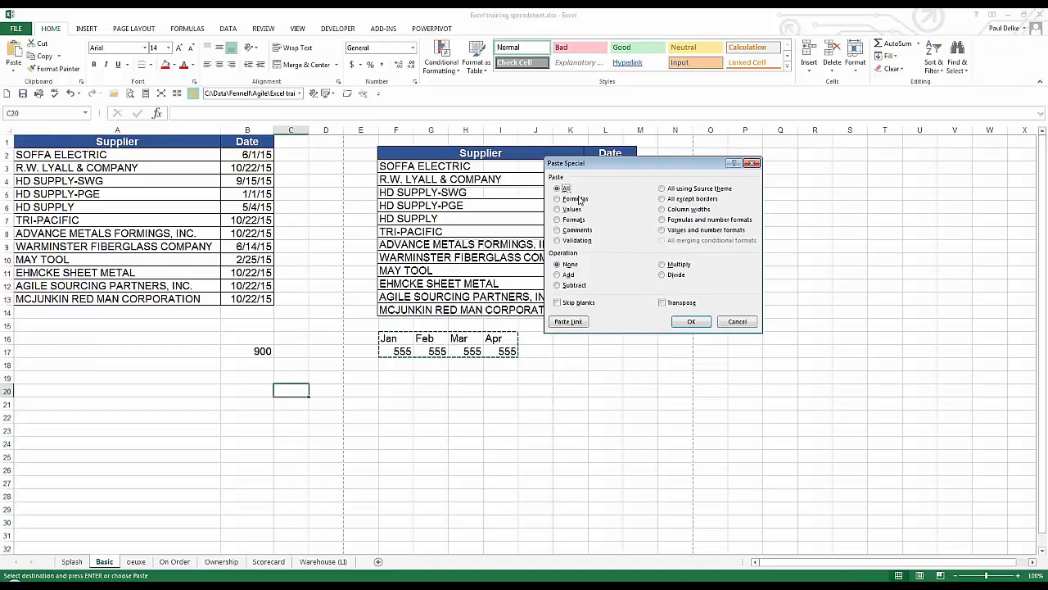
pyautogui.click(661, 304)
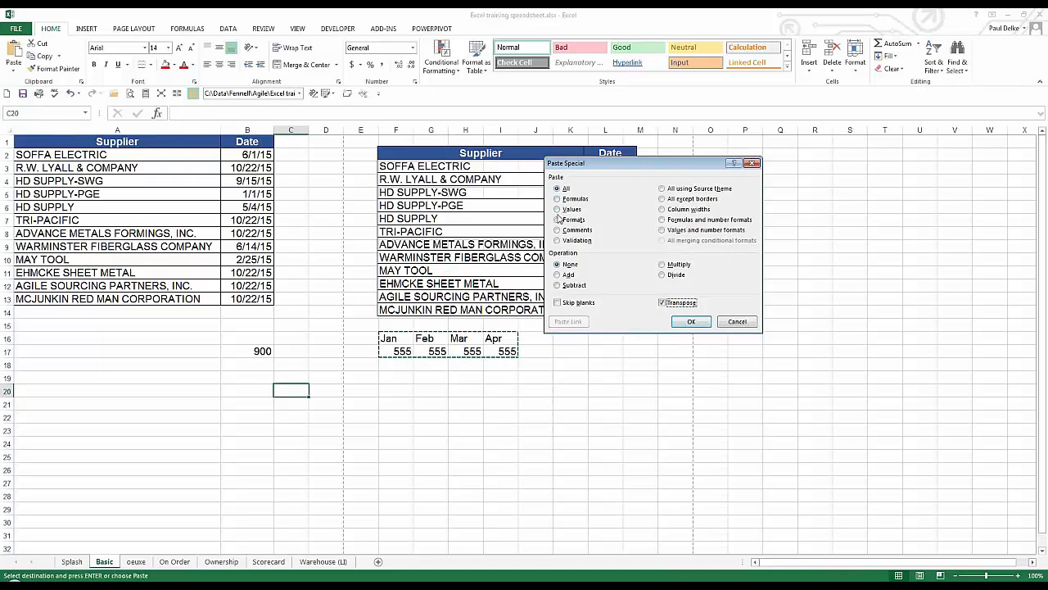
pyautogui.click(557, 209)
pyautogui.click(737, 321)
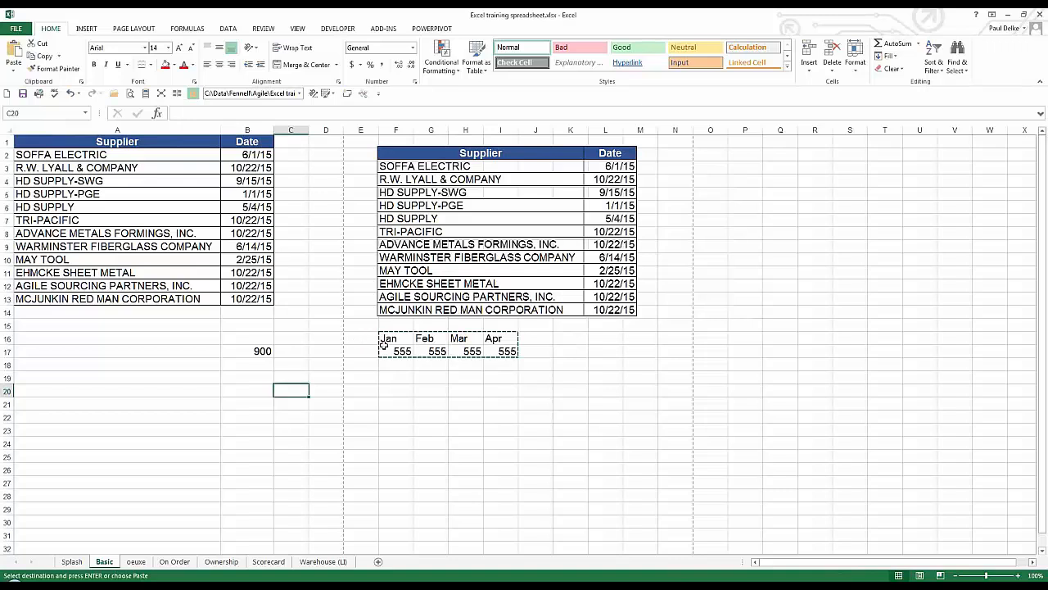
# Paste the copied month table unchanged at cell F21, below the original
pyautogui.moveTo(394, 340); pyautogui.dragTo(493, 346)
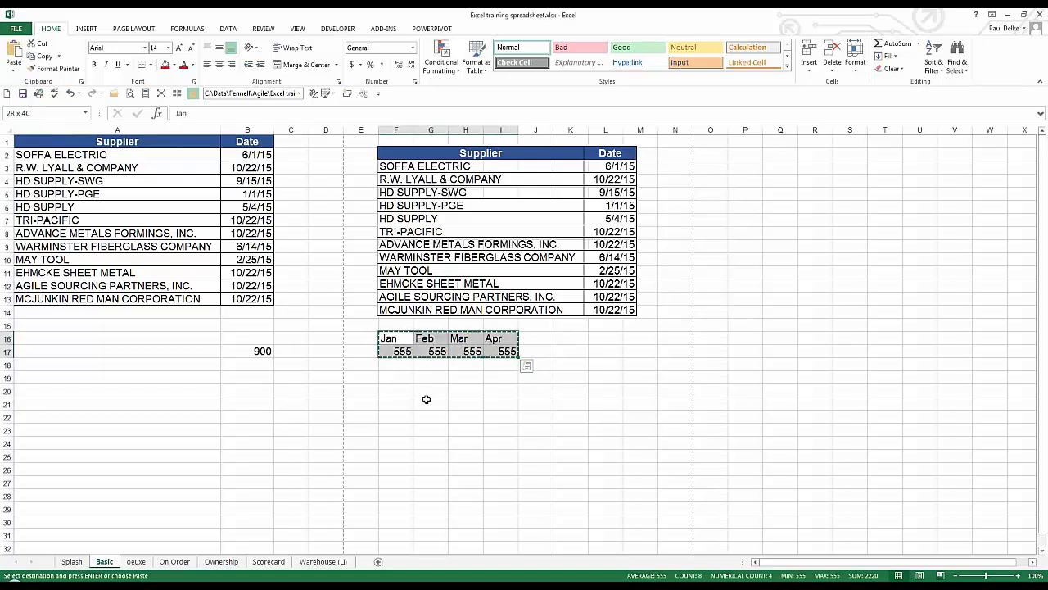
pyautogui.click(398, 402)
pyautogui.hotkey('ctrl', 'v')
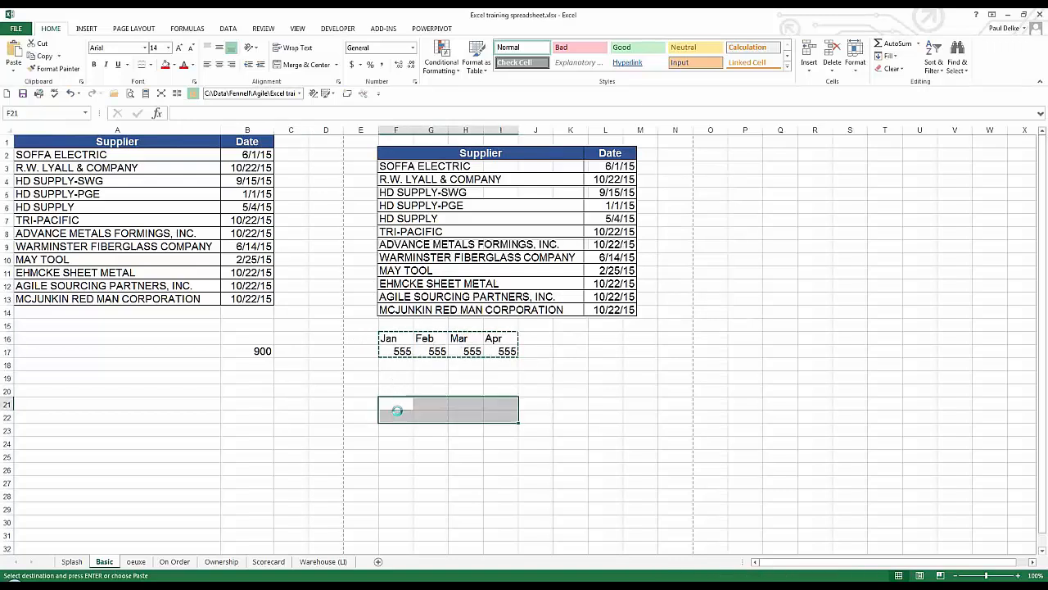
# Clear the Feb label and value in G16:G17, and fill the Jan, Mar and Apr values in row 17 with 777 in one entry
pyautogui.moveTo(426, 337); pyautogui.dragTo(427, 353)
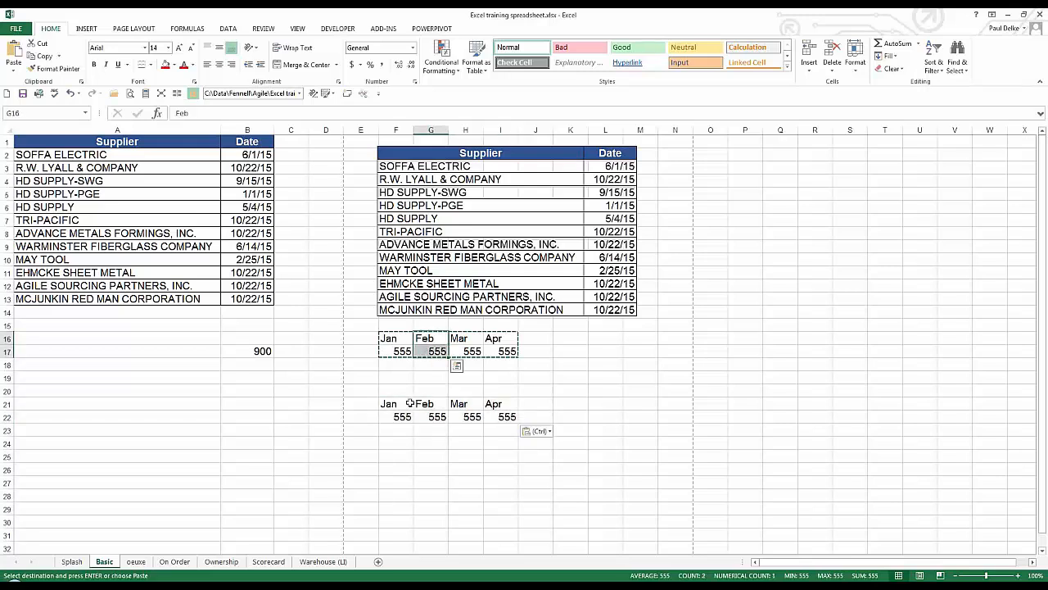
pyautogui.press('Delete')
pyautogui.click(397, 352)
pyautogui.keyDown('ctrl'); pyautogui.click(464, 354); pyautogui.keyUp('ctrl')
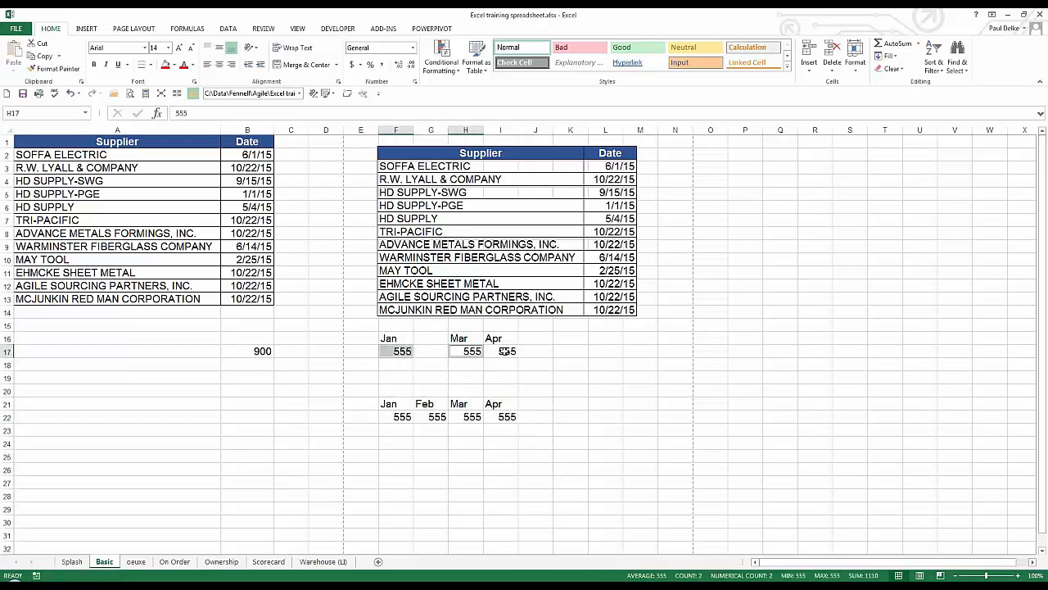
pyautogui.keyDown('ctrl'); pyautogui.click(504, 355); pyautogui.keyUp('ctrl')
pyautogui.write('777')
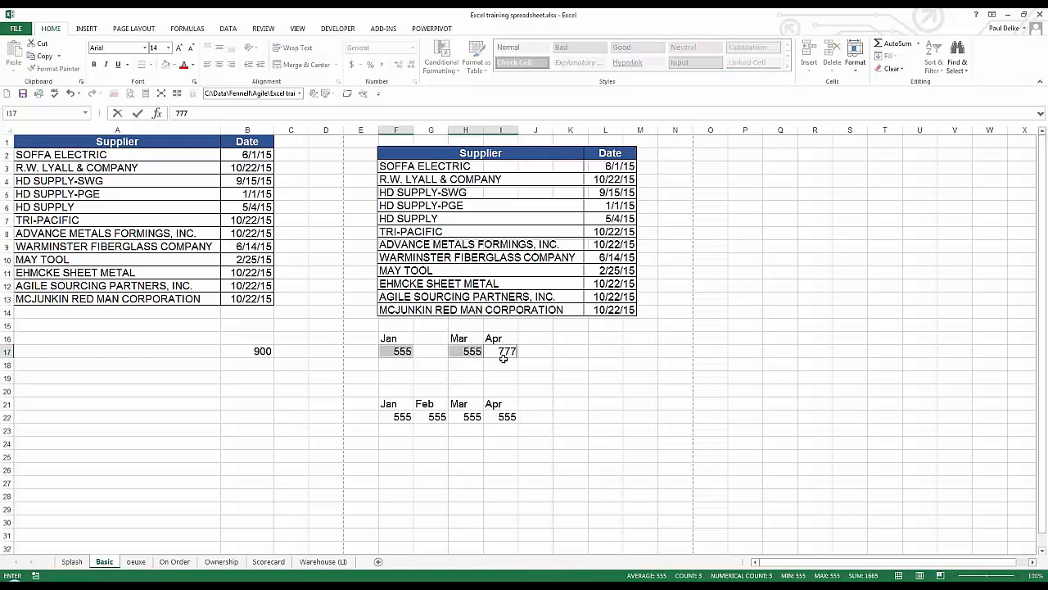
pyautogui.hotkey('ctrl', 'Return')
# Copy the edited month table F16:I17 and paste it over the table at F21 with Paste Special's Skip blanks option
pyautogui.moveTo(390, 337); pyautogui.dragTo(501, 352)
pyautogui.hotkey('ctrl', 'c')
pyautogui.click(390, 403)
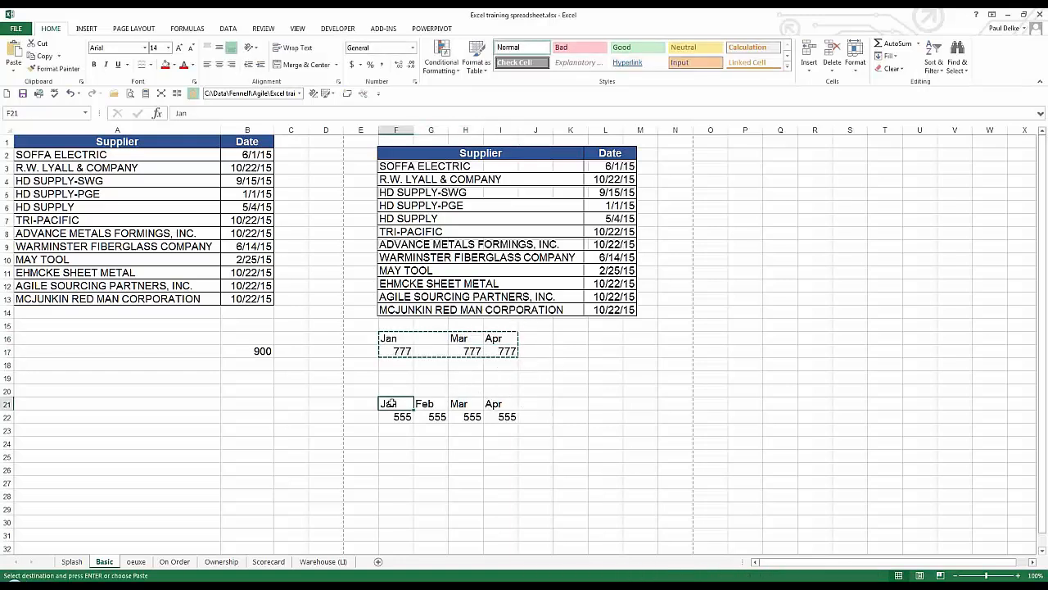
pyautogui.rightClick(390, 403)
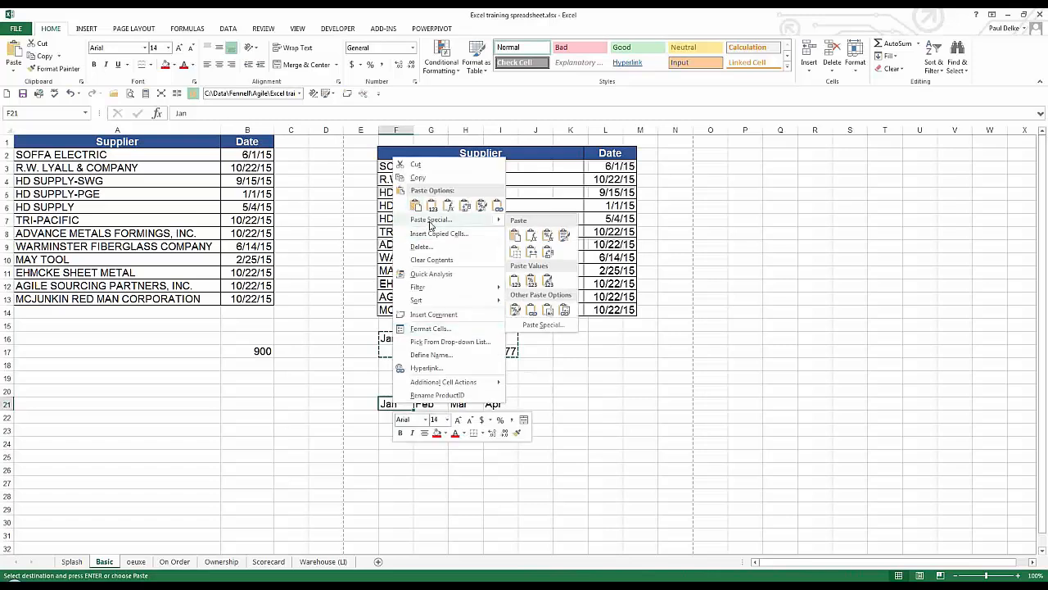
pyautogui.click(431, 221)
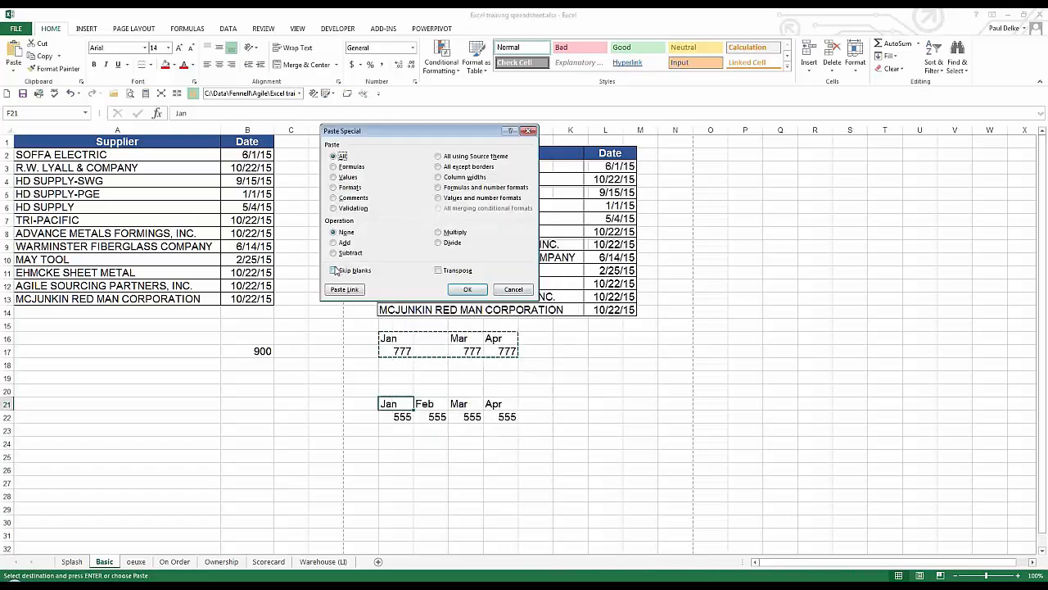
pyautogui.click(334, 270)
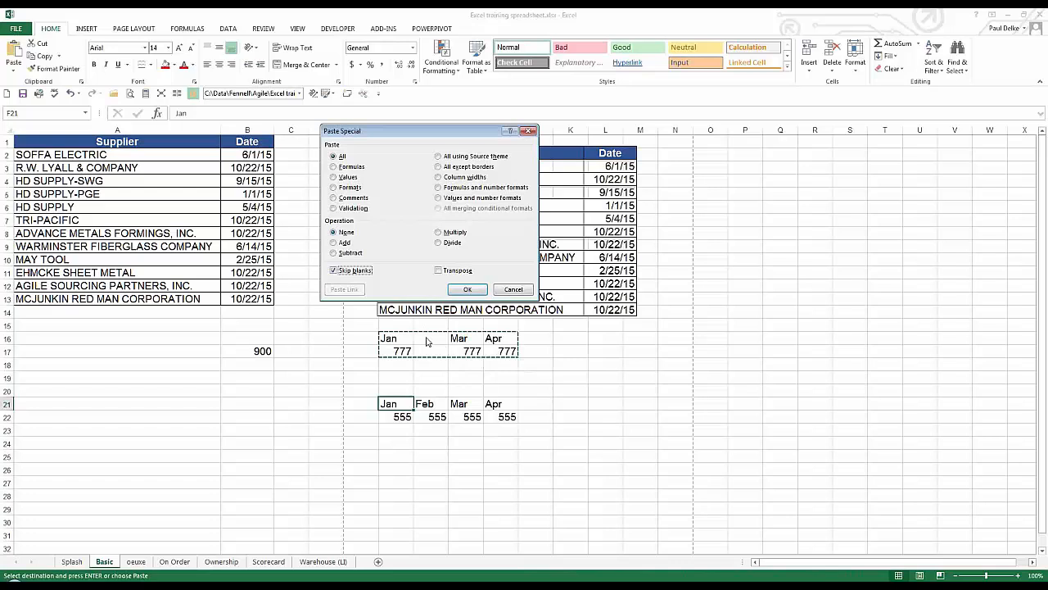
pyautogui.click(467, 289)
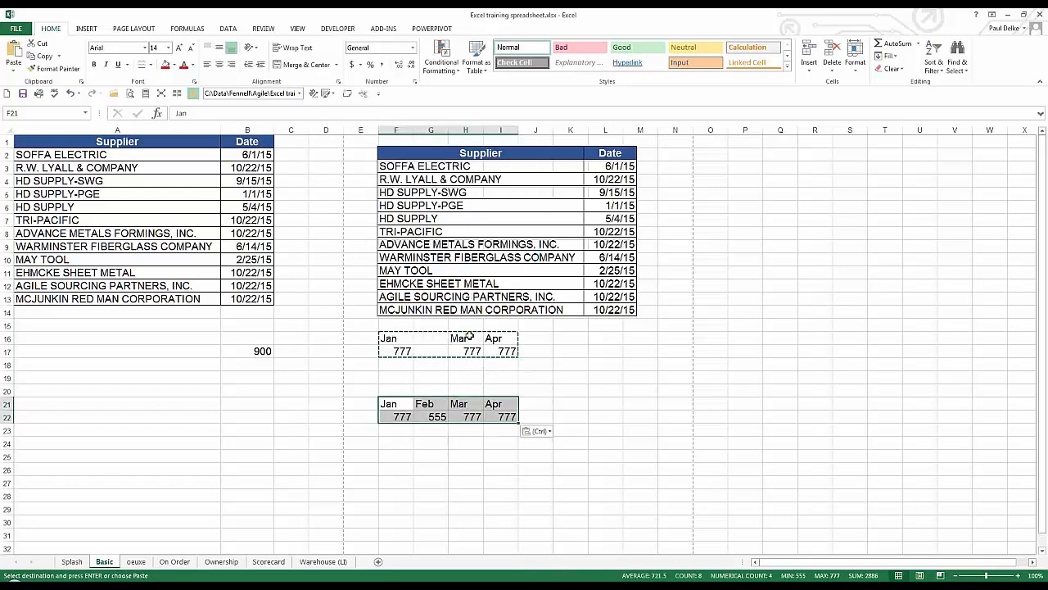
# Examine the pasted table F21:I22 against the source F16:I17, comparing the Feb column with the Jan, Mar and Apr columns
pyautogui.click(431, 405)
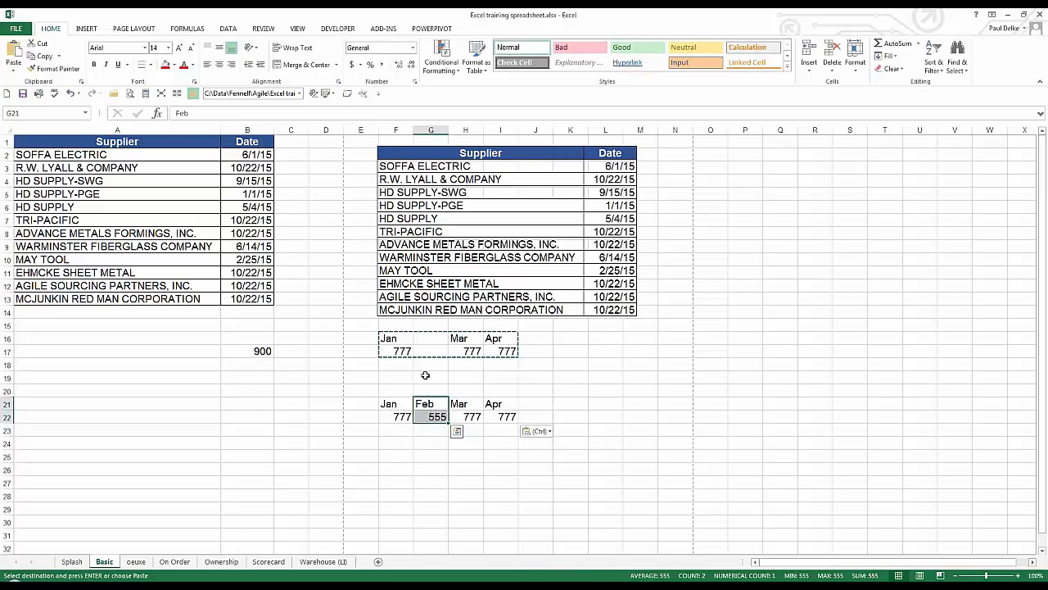
pyautogui.click(430, 338)
pyautogui.click(426, 389)
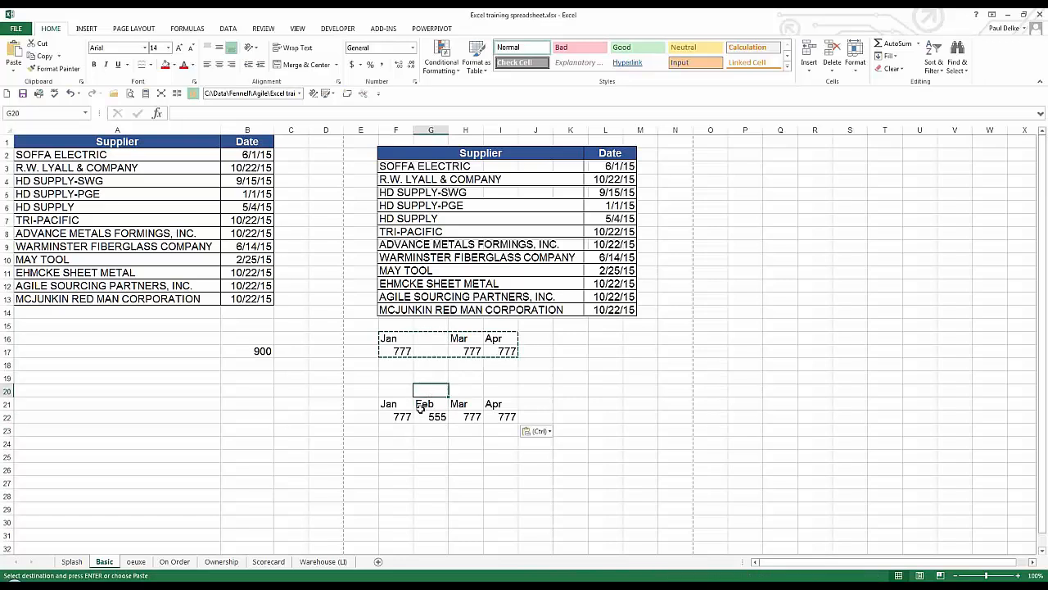
pyautogui.click(421, 407)
pyautogui.click(430, 417)
pyautogui.click(382, 402)
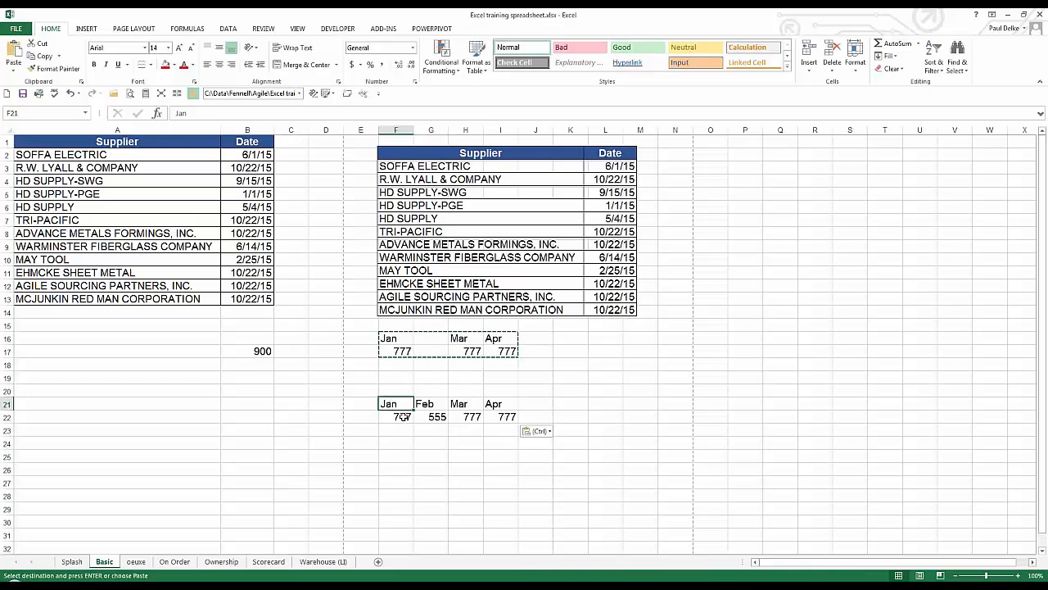
pyautogui.moveTo(403, 416); pyautogui.dragTo(581, 419)
pyautogui.click(463, 379)
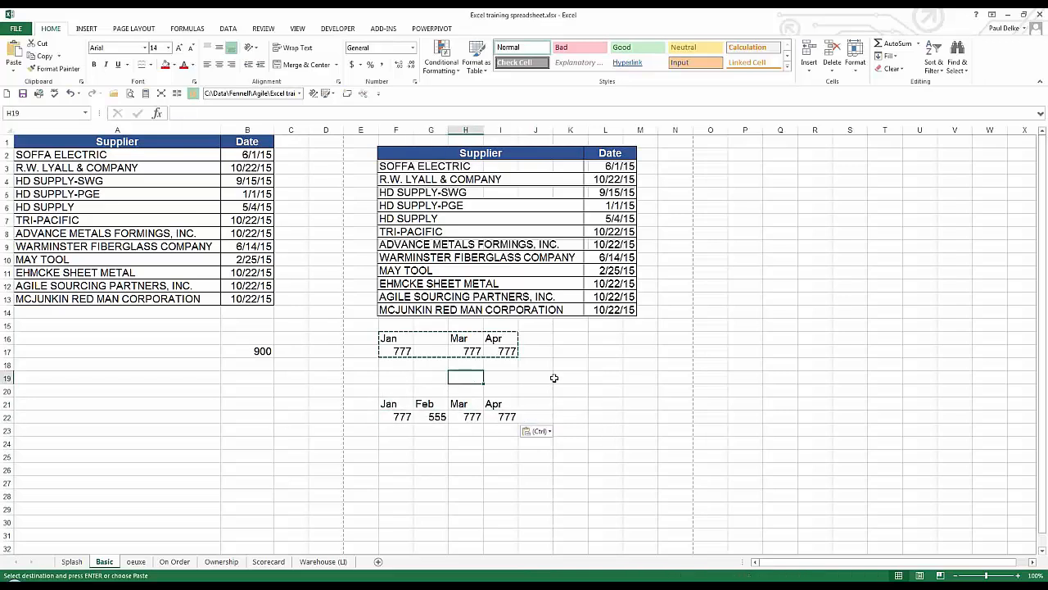
pyautogui.click(558, 378)
pyautogui.click(621, 377)
pyautogui.click(655, 377)
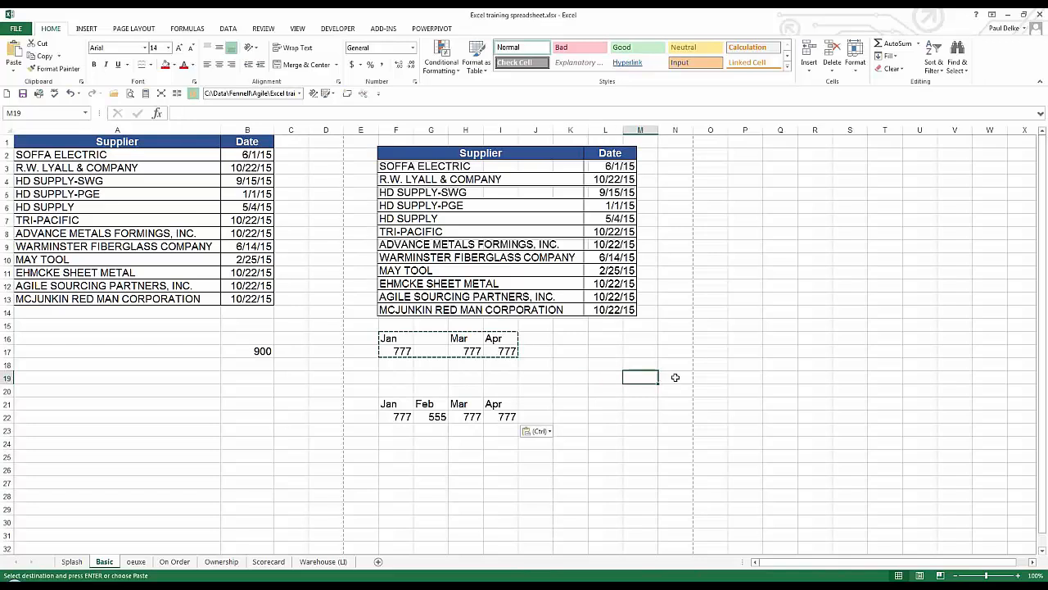
pyautogui.click(677, 377)
pyautogui.moveTo(457, 403); pyautogui.dragTo(503, 419)
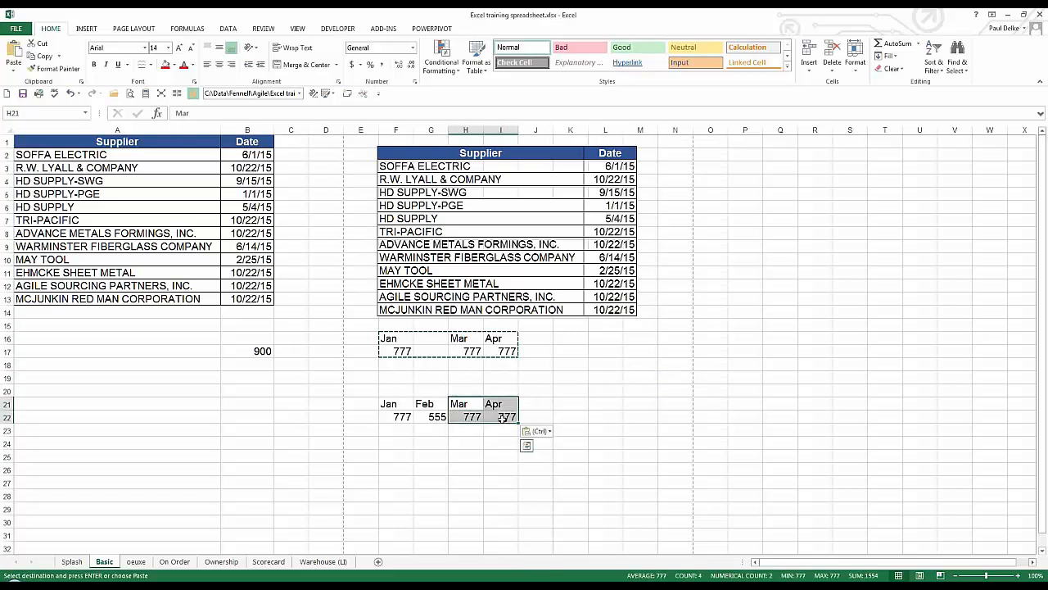
pyautogui.click(527, 420)
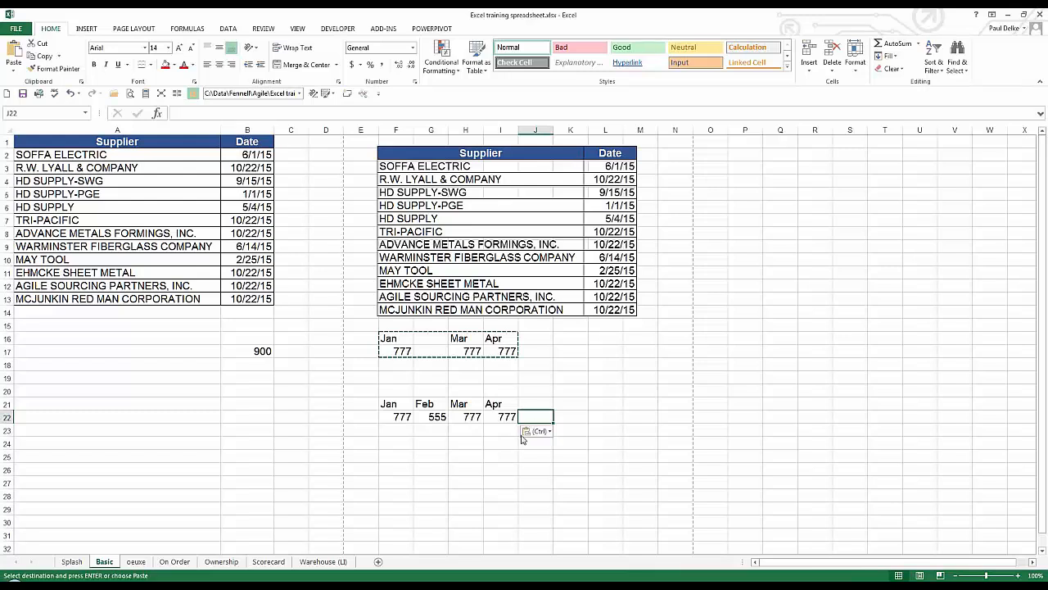
pyautogui.click(432, 391)
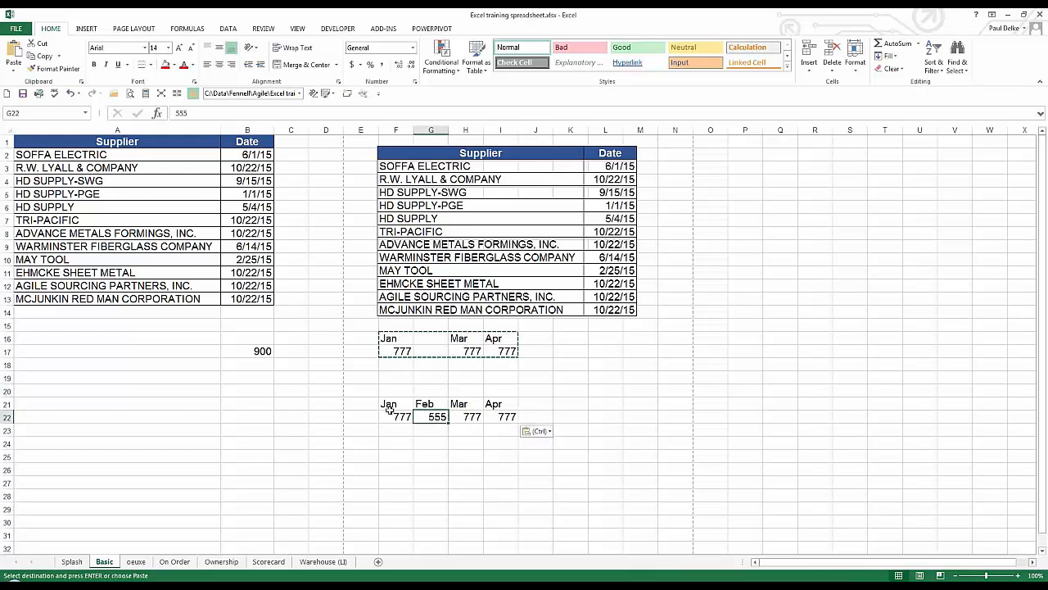
pyautogui.click(405, 417)
pyautogui.click(463, 416)
pyautogui.click(496, 417)
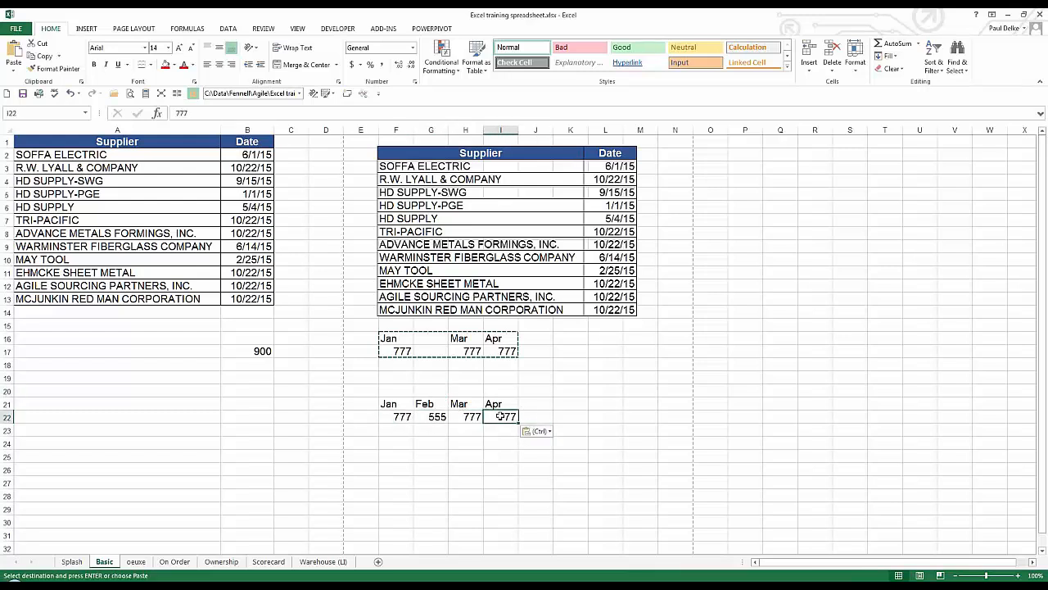
pyautogui.click(423, 387)
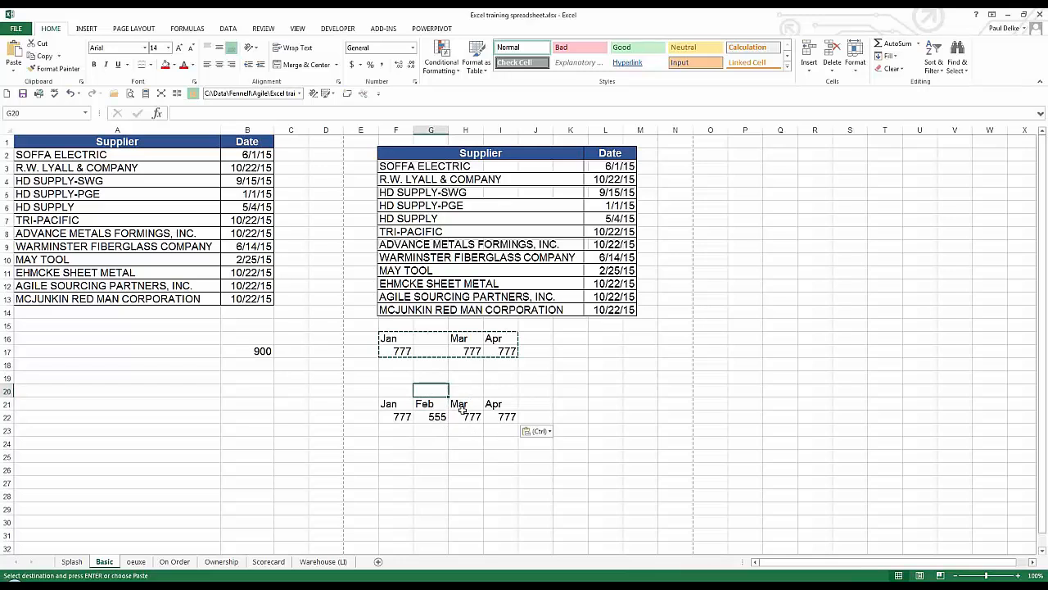
pyautogui.click(430, 416)
pyautogui.click(402, 421)
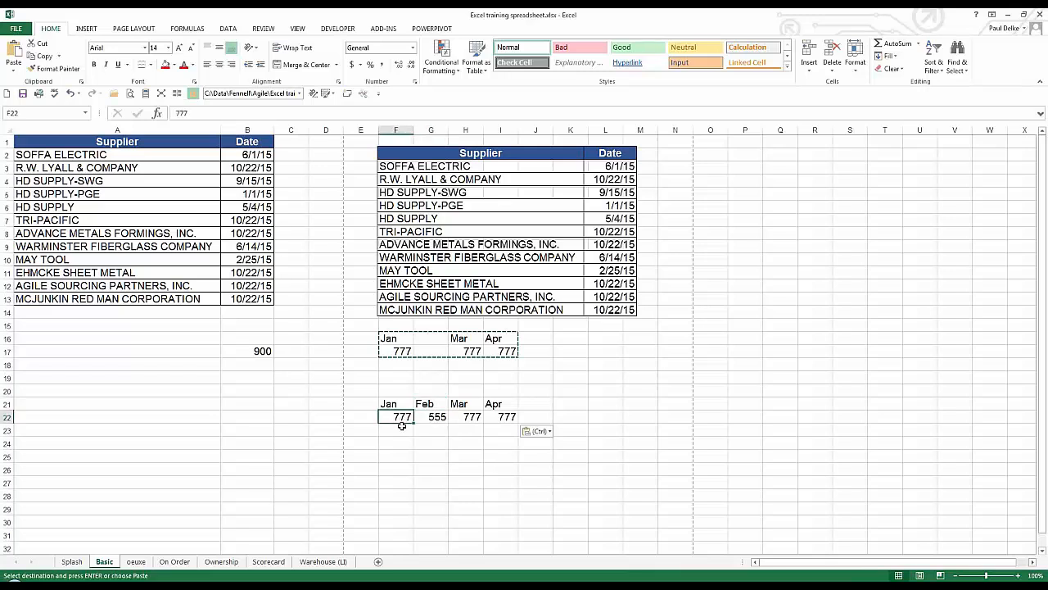
pyautogui.press('Right')
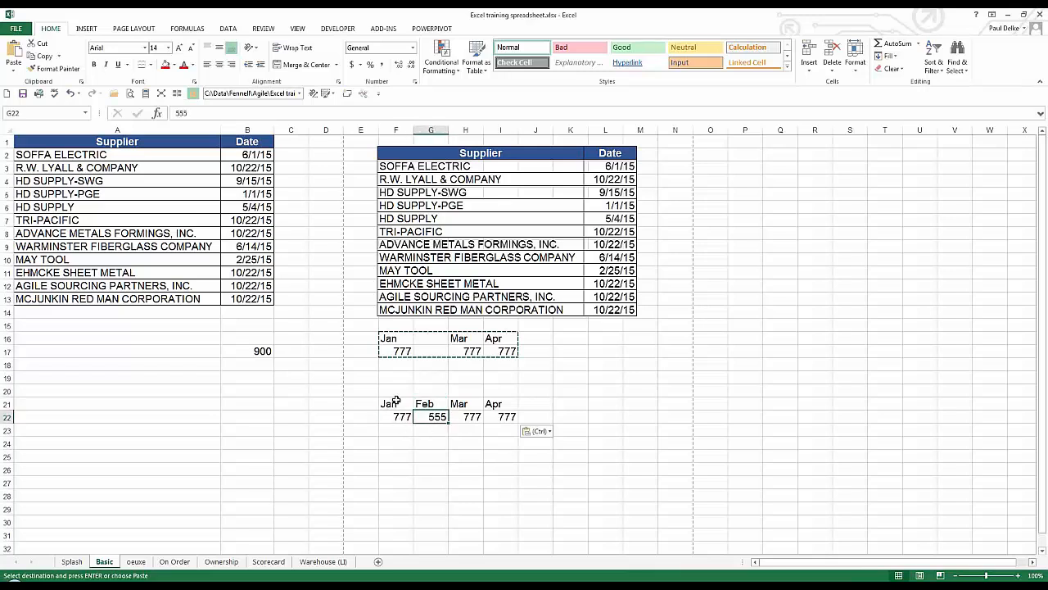
pyautogui.click(397, 391)
pyautogui.click(397, 379)
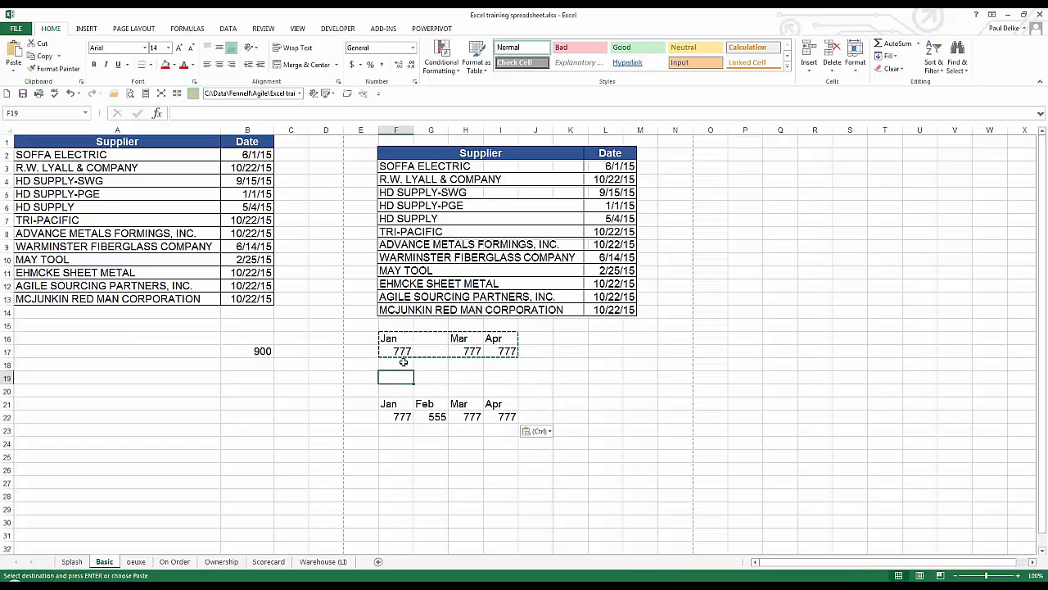
# Enter the multiplier 1.2 in cell F19, between the two month tables
pyautogui.moveTo(400, 416); pyautogui.dragTo(501, 416)
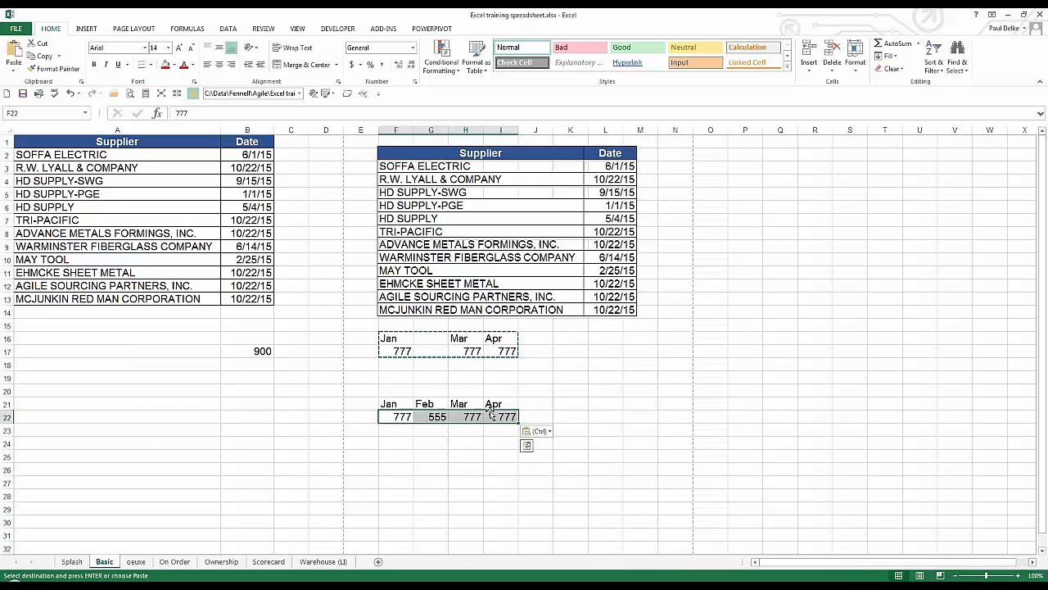
pyautogui.click(391, 382)
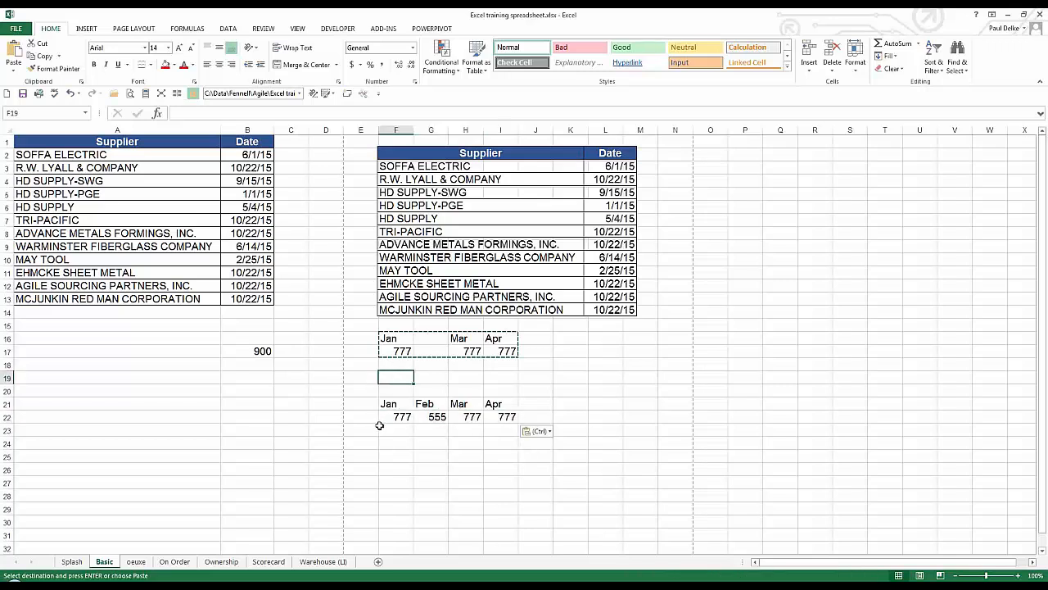
pyautogui.write('1.2')
pyautogui.hotkey('ctrl', 'Return')
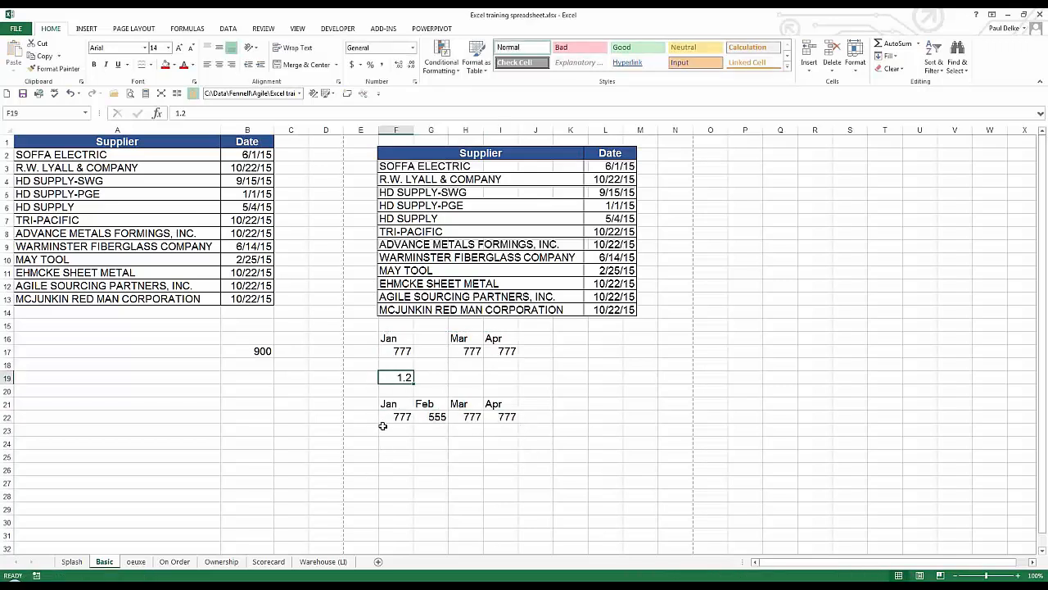
# Start a formula in F23 that multiplies the Jan value in F22 by the multiplier in F19
pyautogui.click(395, 427)
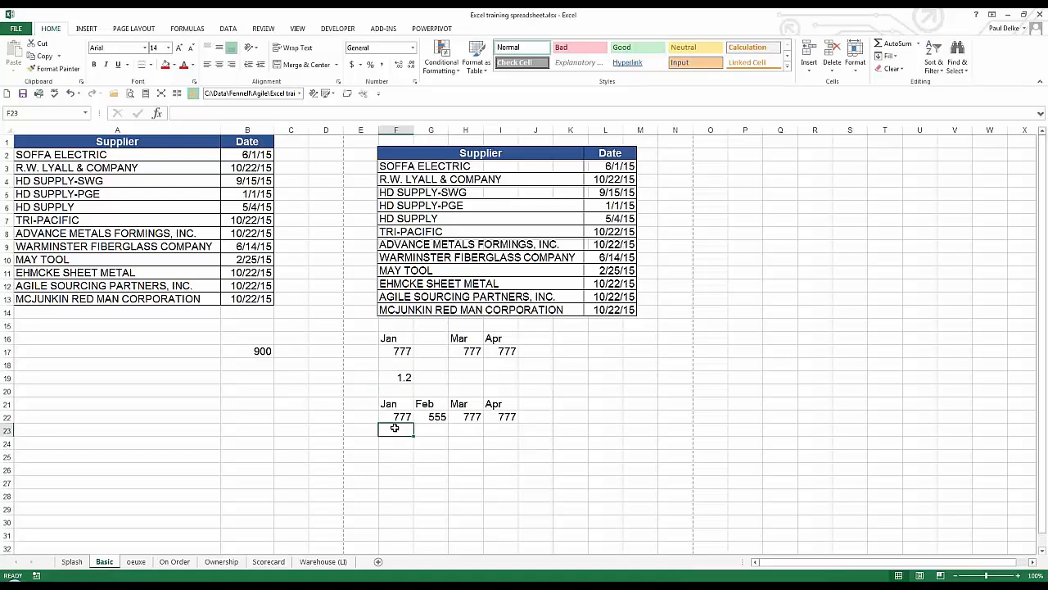
pyautogui.write('=')
pyautogui.press('Up')
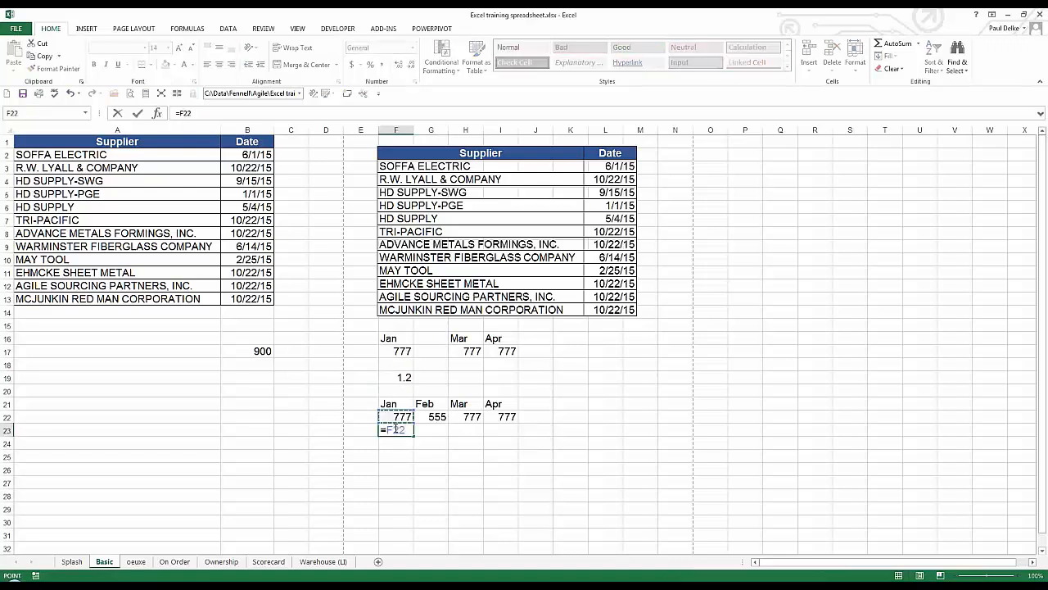
pyautogui.write('*')
pyautogui.press('Up')
pyautogui.press('Up')
pyautogui.press('Up')
pyautogui.press('Up')
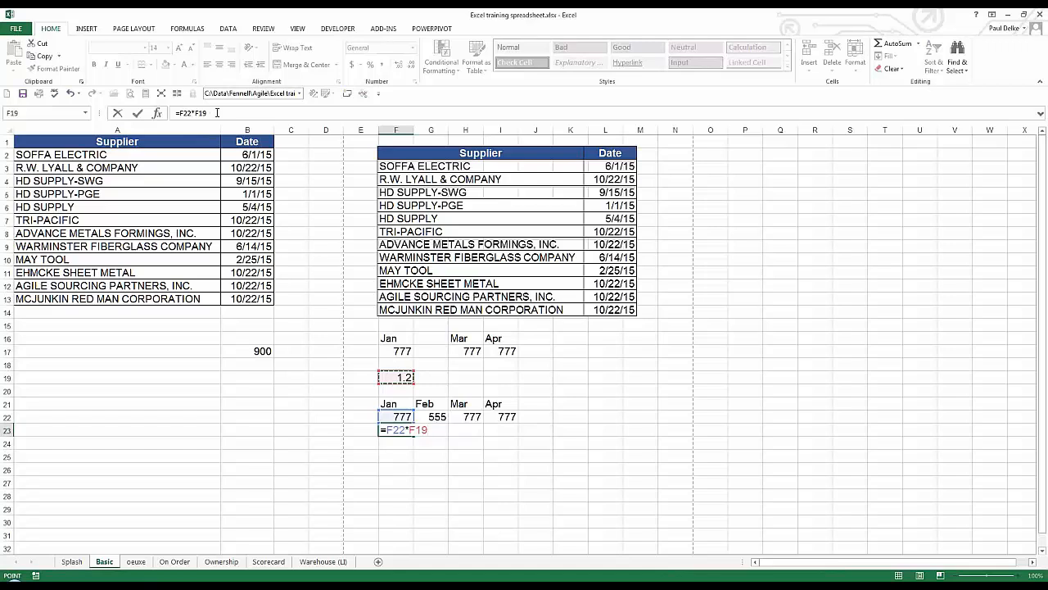
# Make the F19 reference absolute so the formula in F23 reads =F22*$F$19, and enter it
pyautogui.click(199, 114)
pyautogui.press('F4')
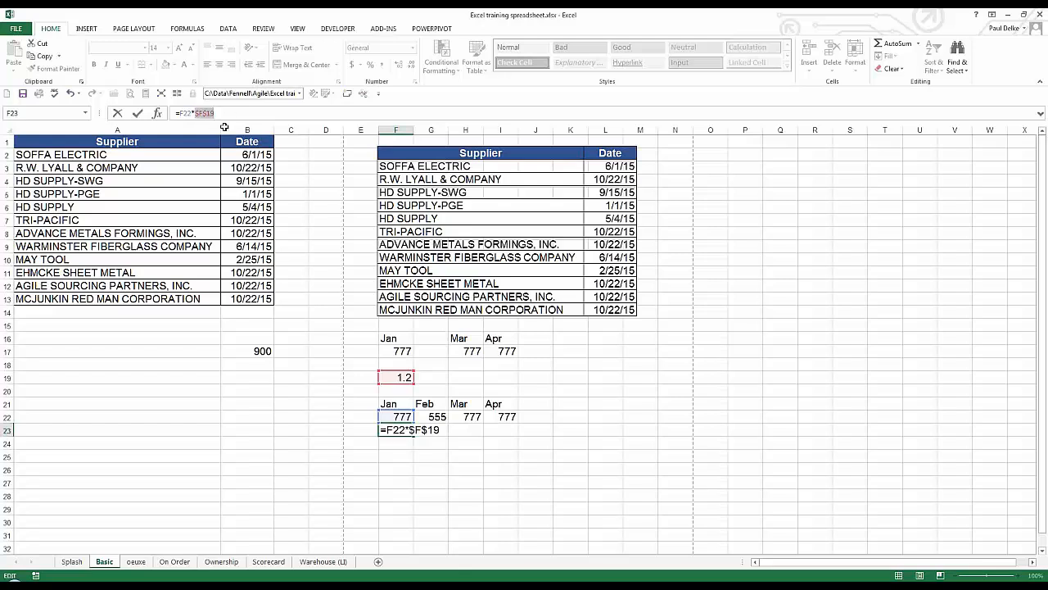
pyautogui.click(220, 114)
pyautogui.hotkey('ctrl', 'Return')
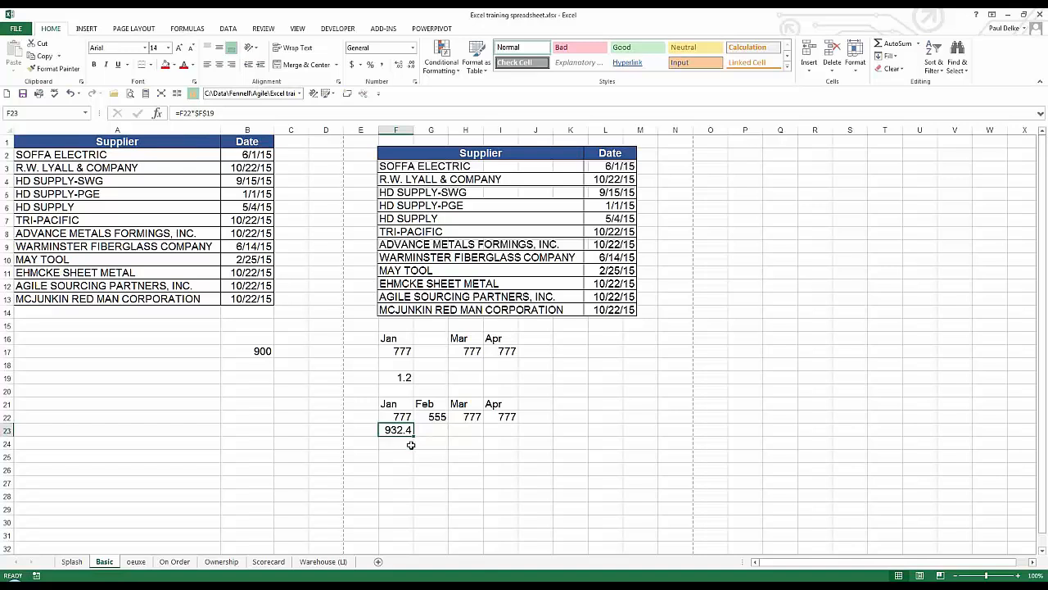
# Fill the F23 formula across to I23 and check the copied formulas under Feb and Mar
pyautogui.moveTo(414, 437); pyautogui.dragTo(516, 435)
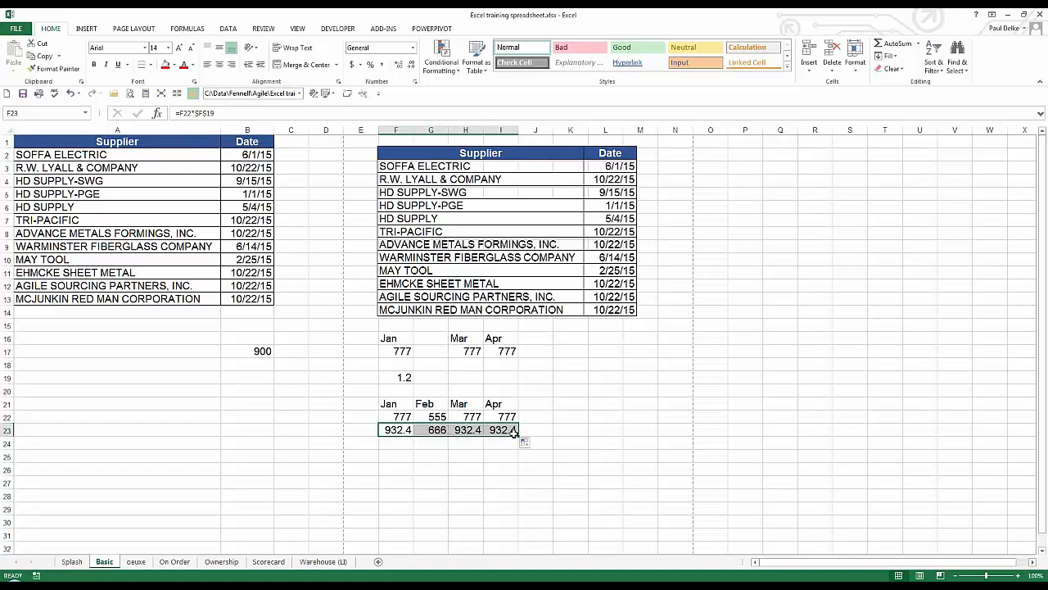
pyautogui.click(431, 430)
pyautogui.press('Right')
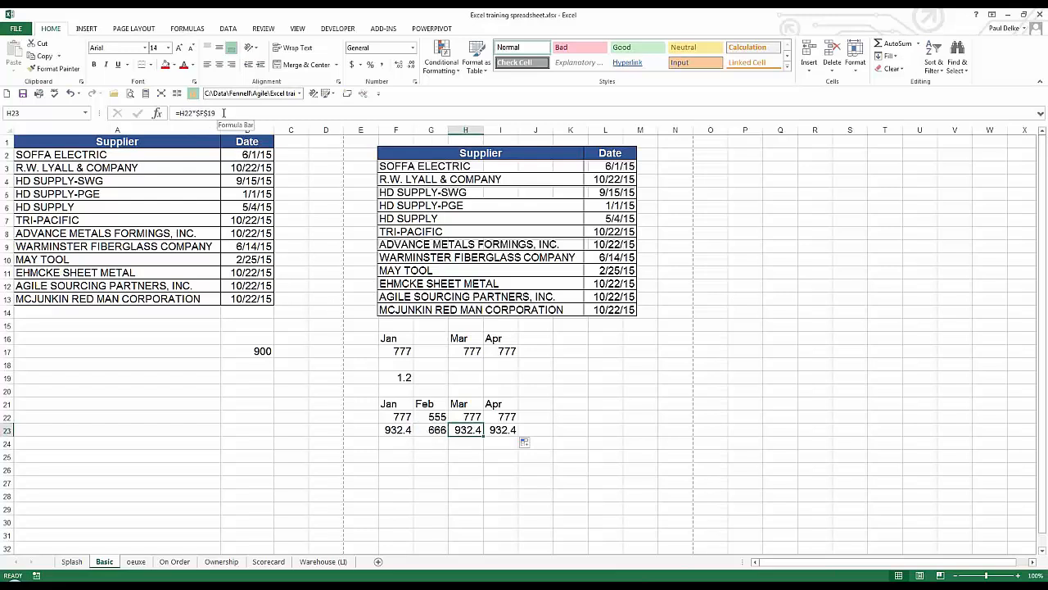
# Examine the formulas in row 23 across the Jan to Apr columns
pyautogui.press('Right')
pyautogui.press('Right')
pyautogui.press('Left')
pyautogui.press('Left')
pyautogui.press('Left')
pyautogui.press('Left')
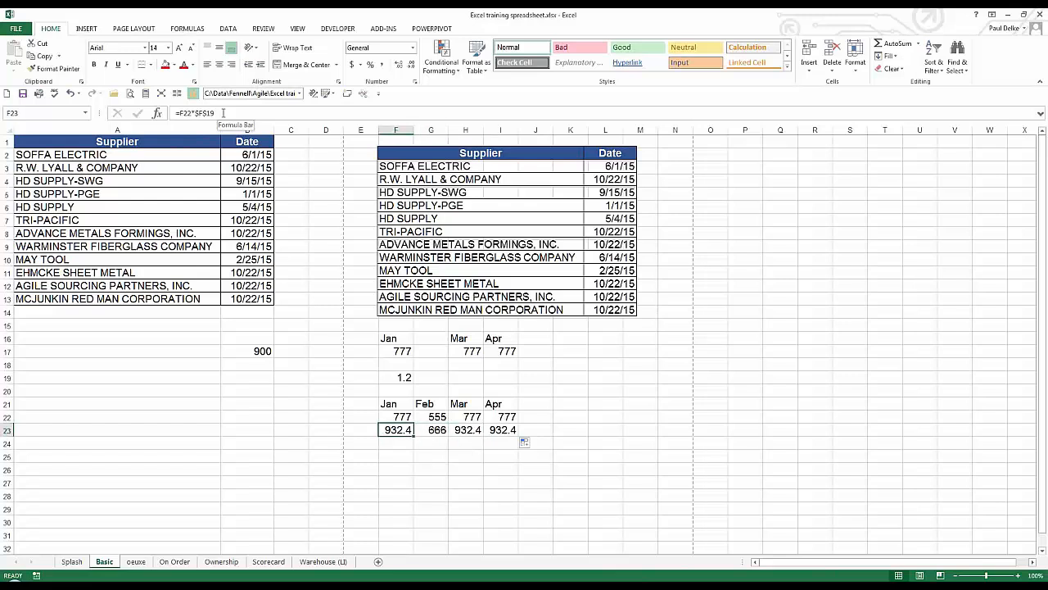
pyautogui.press('Right')
pyautogui.press('Right')
pyautogui.press('Right')
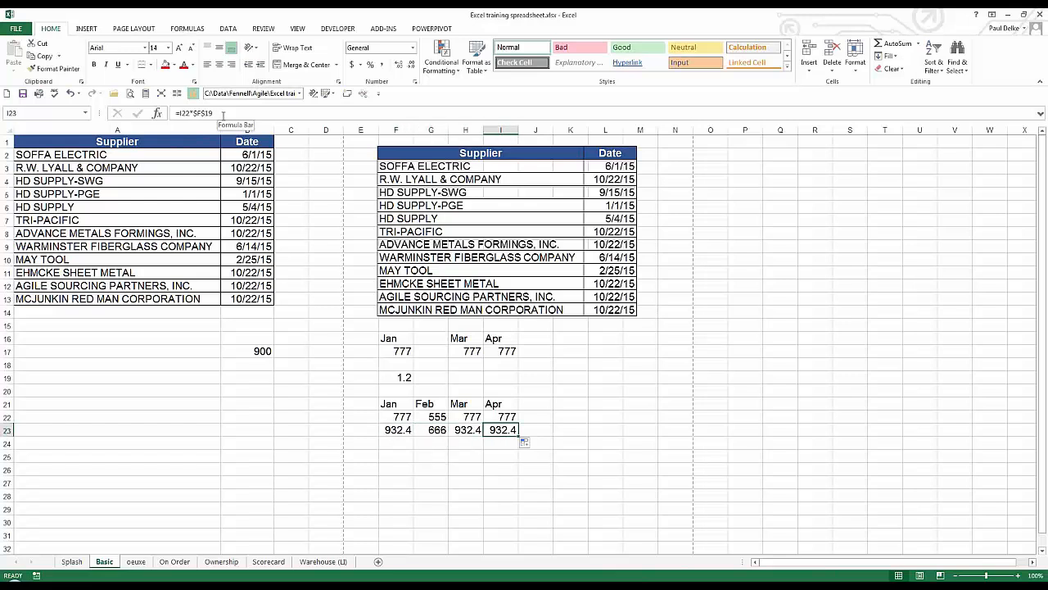
# Set the multiplier in cell F19 to 1.3
pyautogui.click(390, 377)
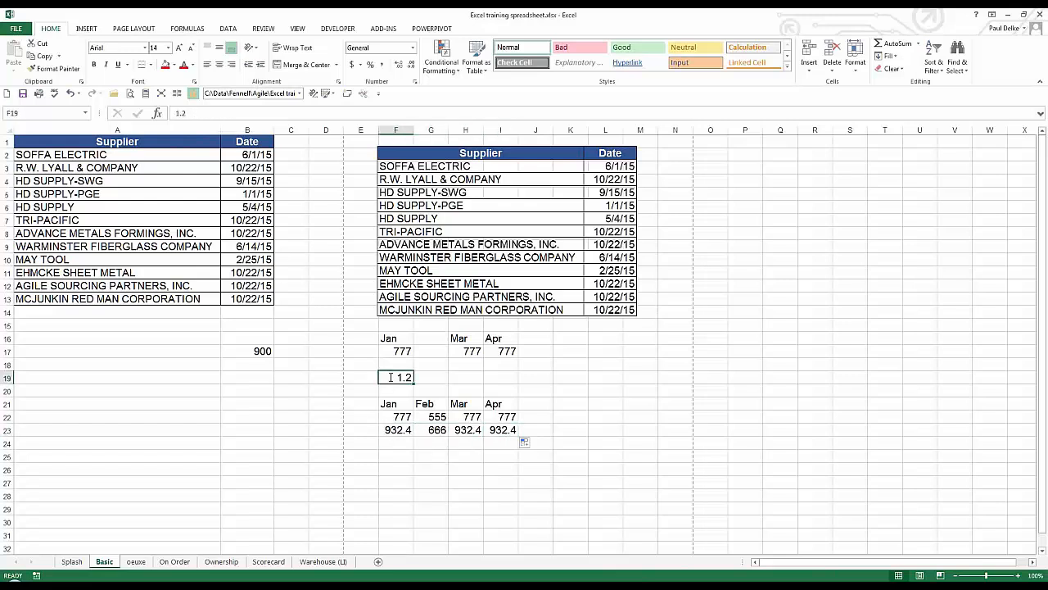
pyautogui.write('1.3')
pyautogui.hotkey('ctrl', 'Return')
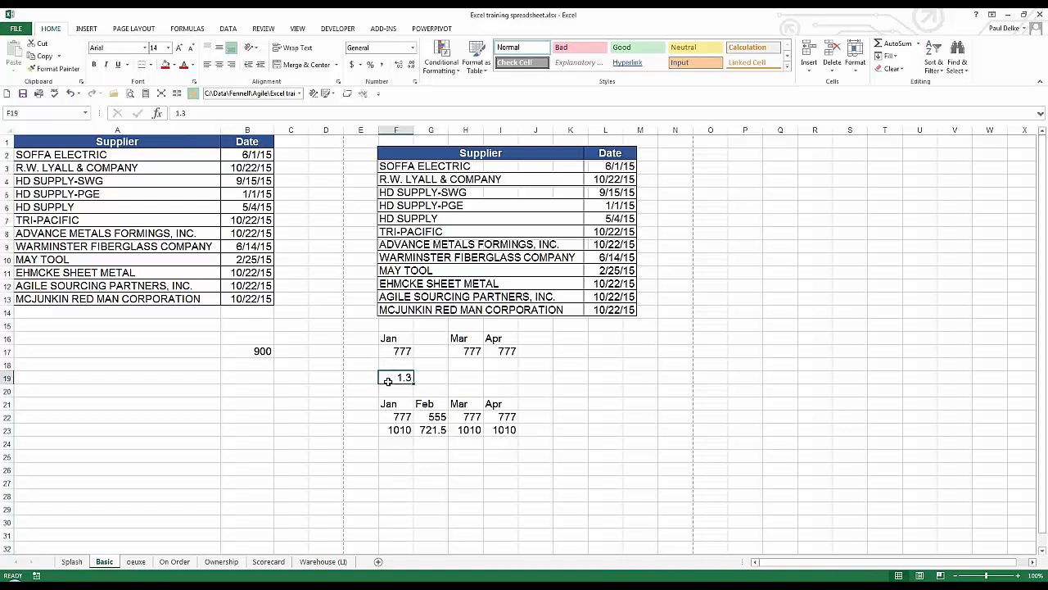
# Copy the multiplier in F19 and paste it onto F17:I17 as values with the Multiply operation
pyautogui.hotkey('ctrl', 'c')
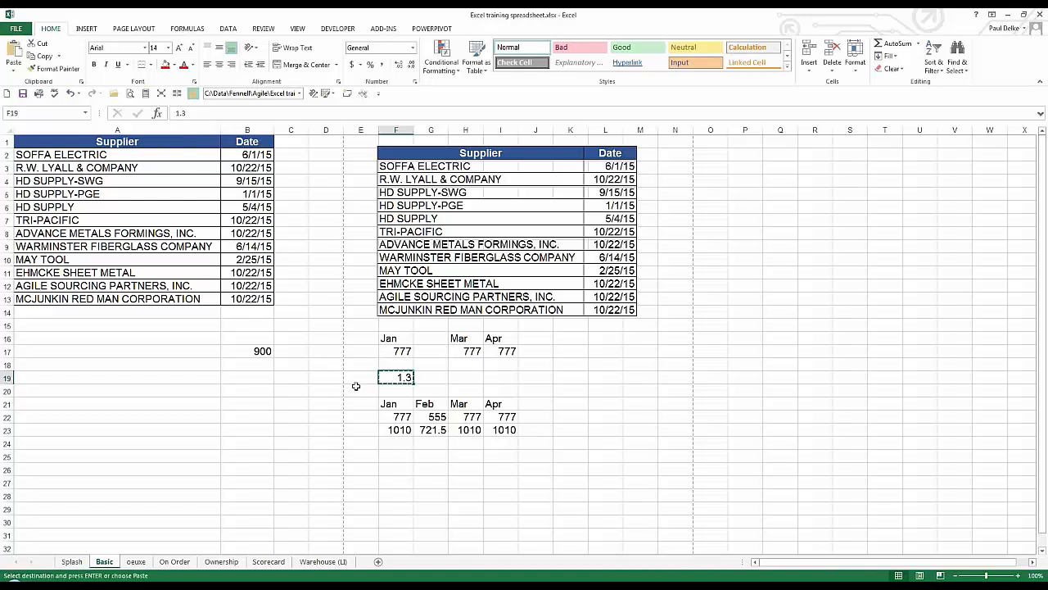
pyautogui.moveTo(389, 350); pyautogui.dragTo(501, 351)
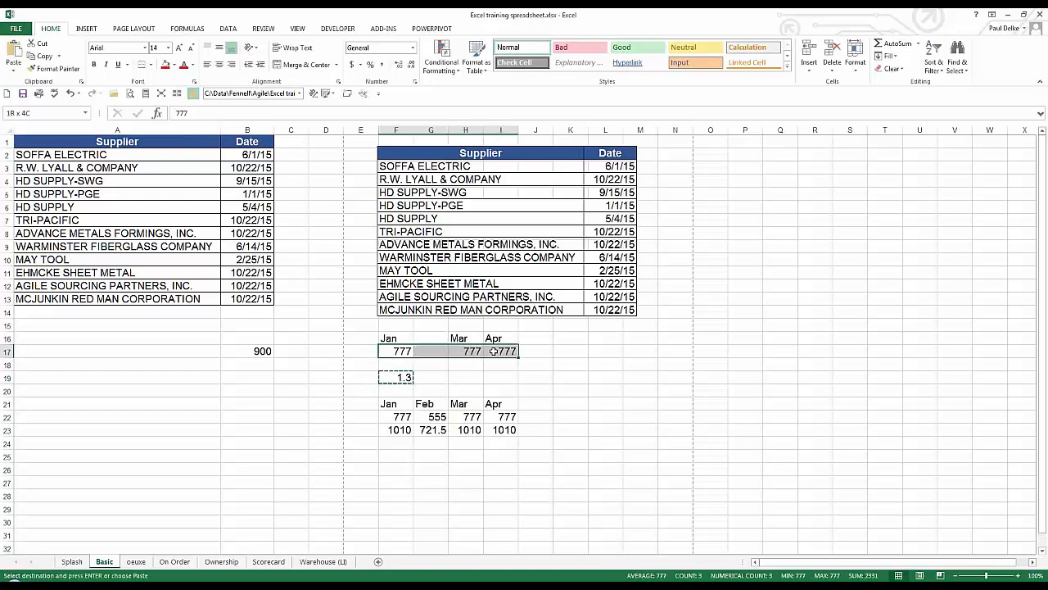
pyautogui.rightClick(401, 352)
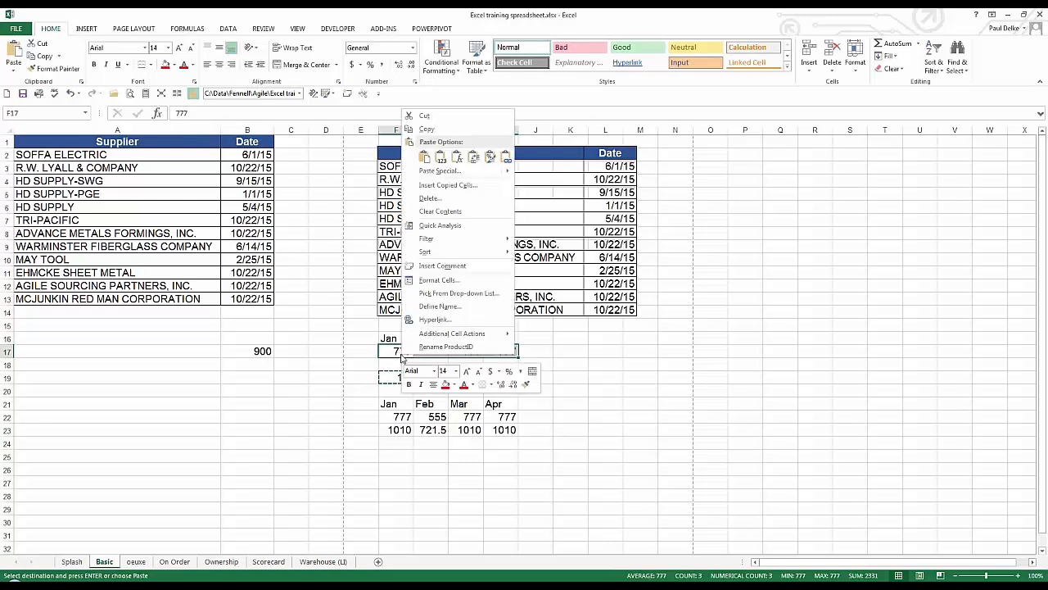
pyautogui.click(429, 171)
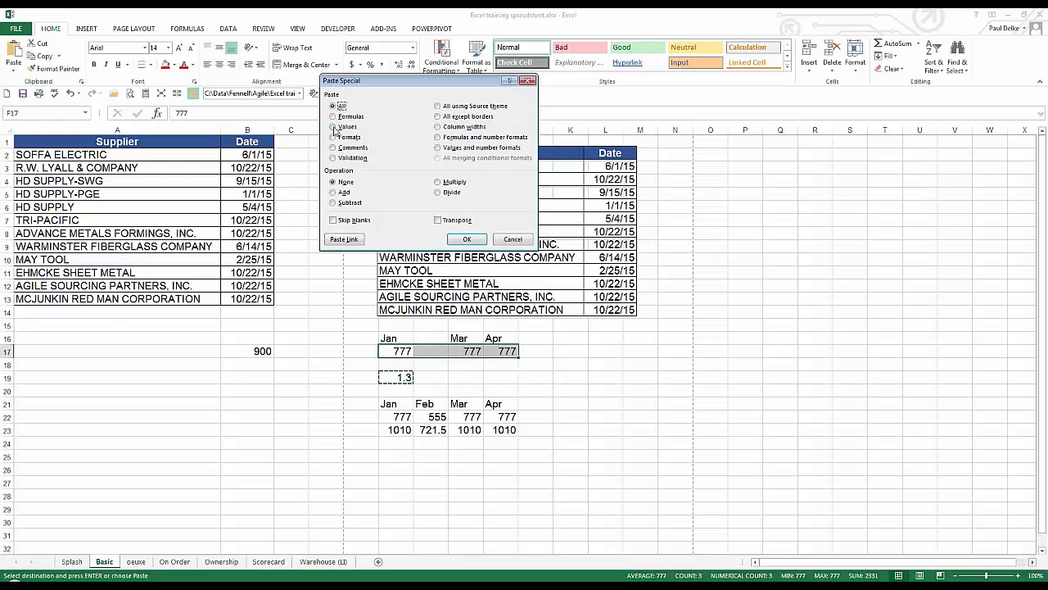
pyautogui.click(334, 127)
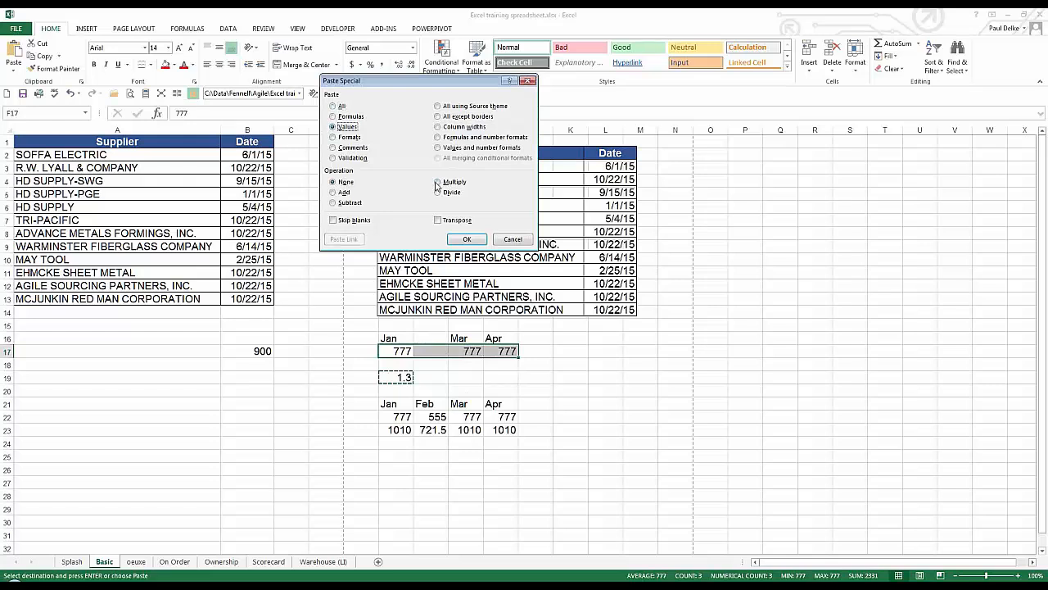
pyautogui.click(438, 184)
pyautogui.moveTo(429, 91); pyautogui.dragTo(363, 108)
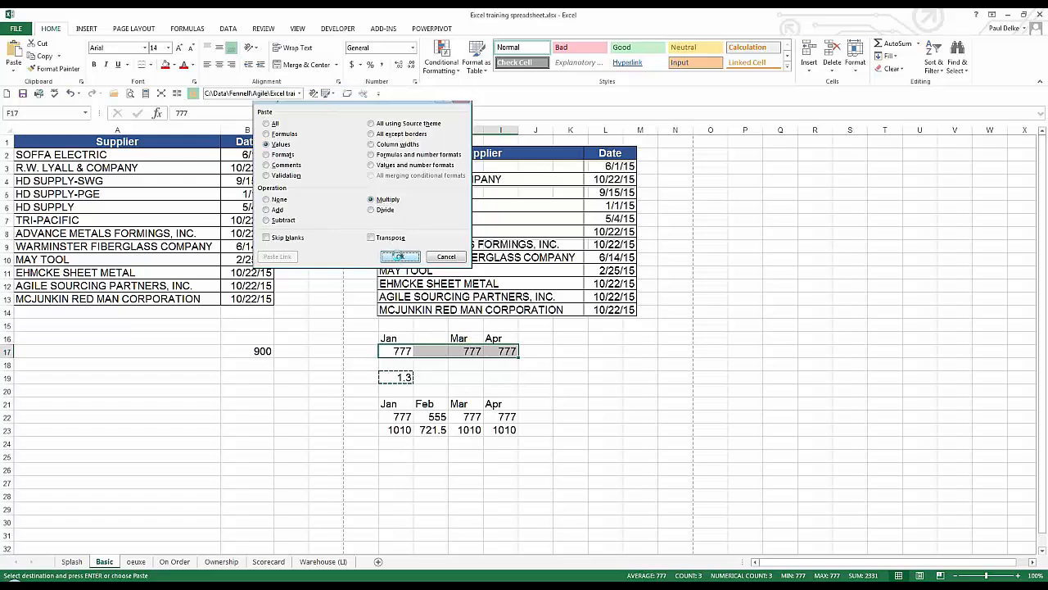
pyautogui.click(400, 257)
# Compare the content of cell F17 with the formulas in row 23
pyautogui.click(385, 349)
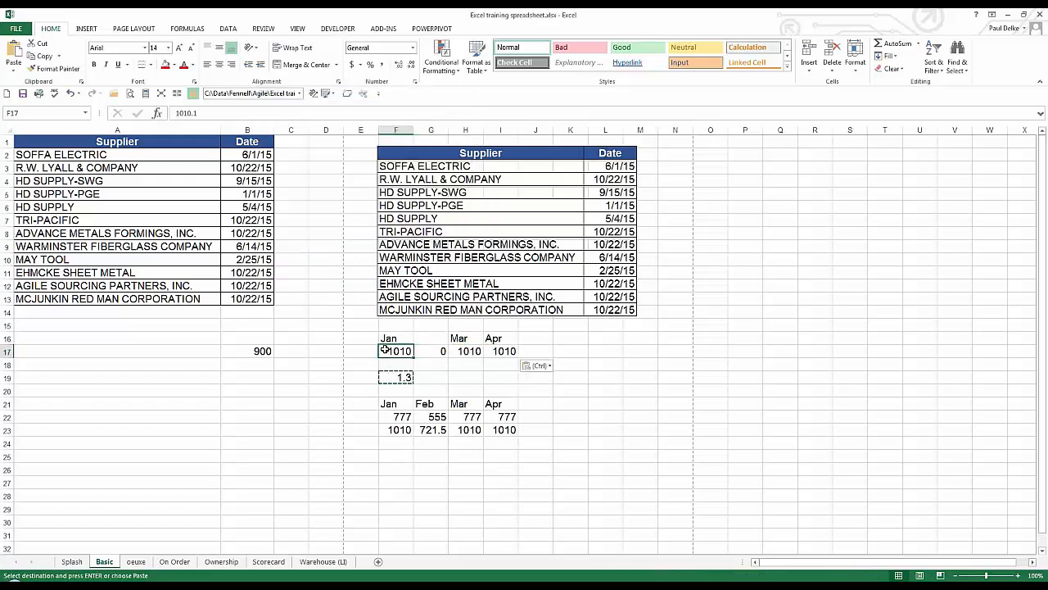
pyautogui.click(212, 113)
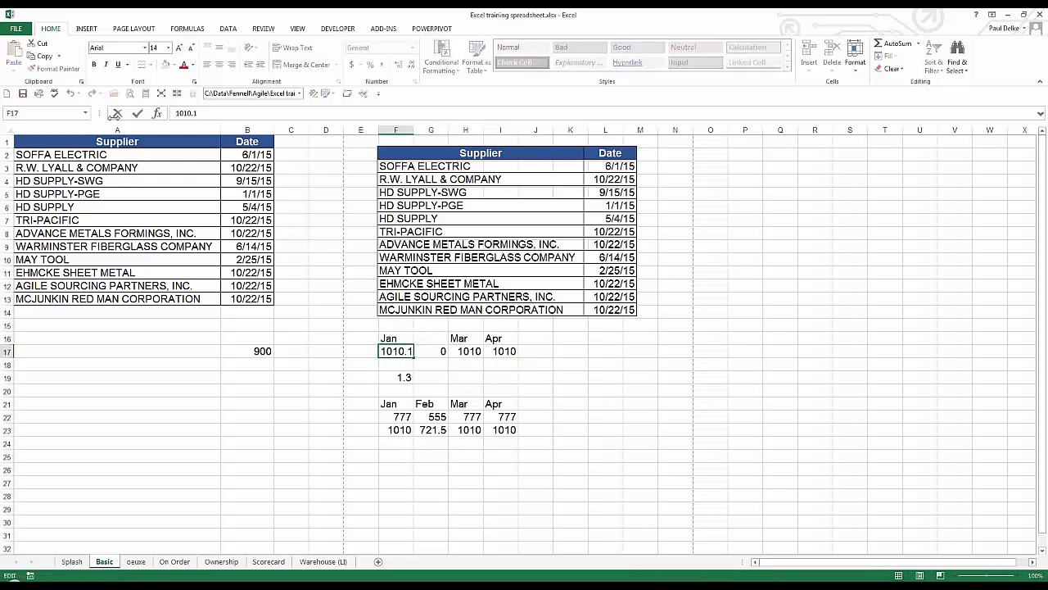
pyautogui.click(136, 113)
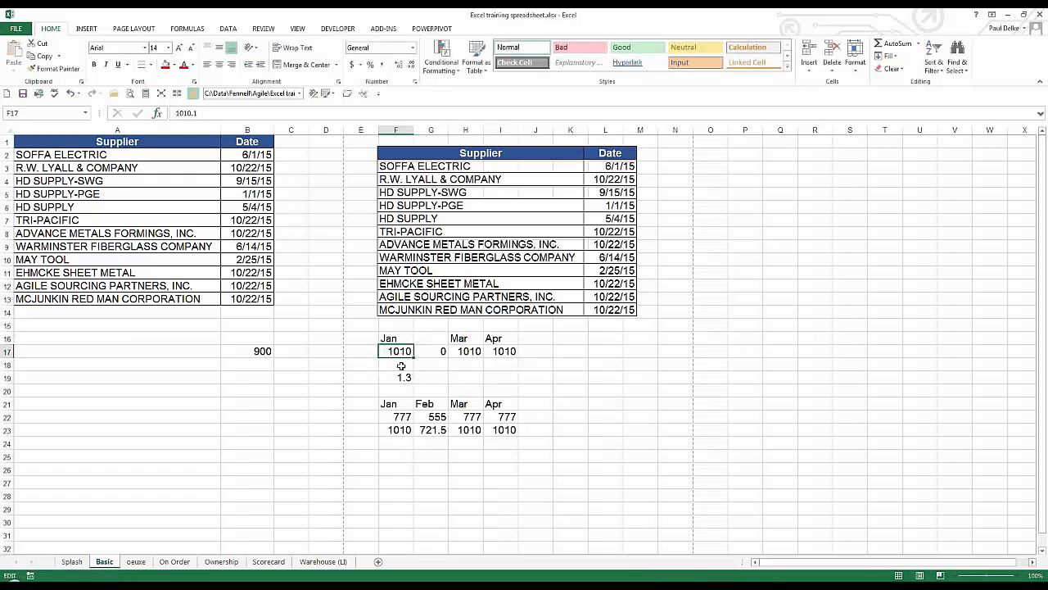
pyautogui.click(385, 432)
pyautogui.click(431, 432)
pyautogui.click(480, 434)
pyautogui.click(501, 430)
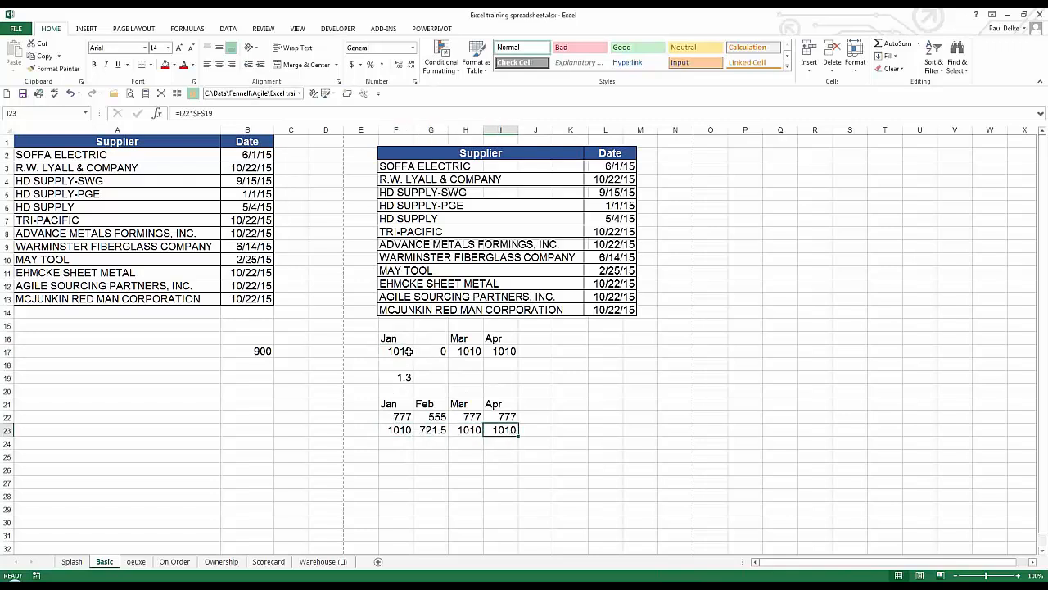
pyautogui.click(407, 351)
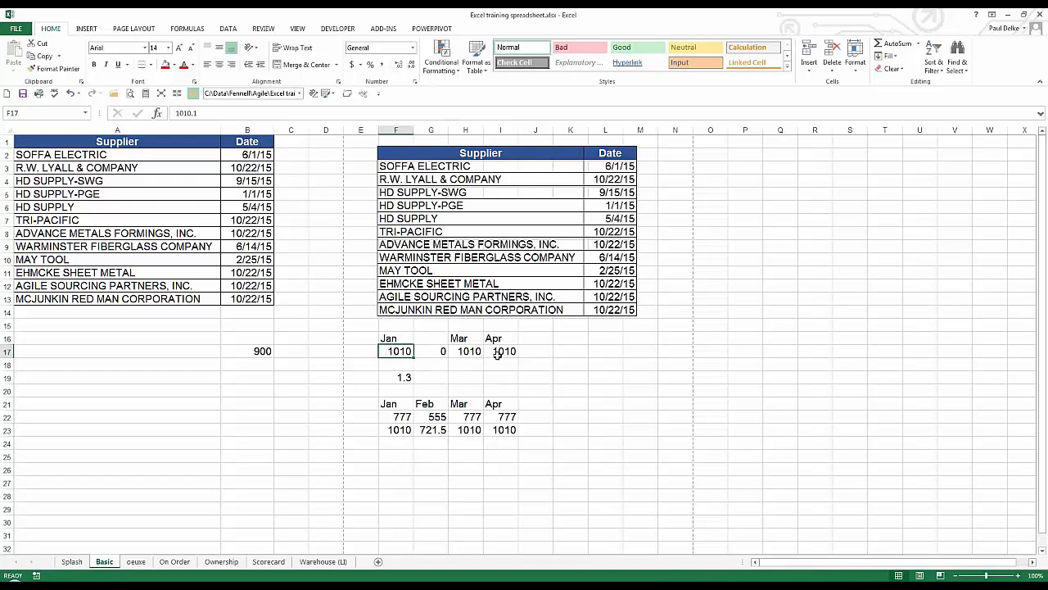
# Clear the multiplier in F19 and replace it with 1
pyautogui.click(390, 376)
pyautogui.press('Delete')
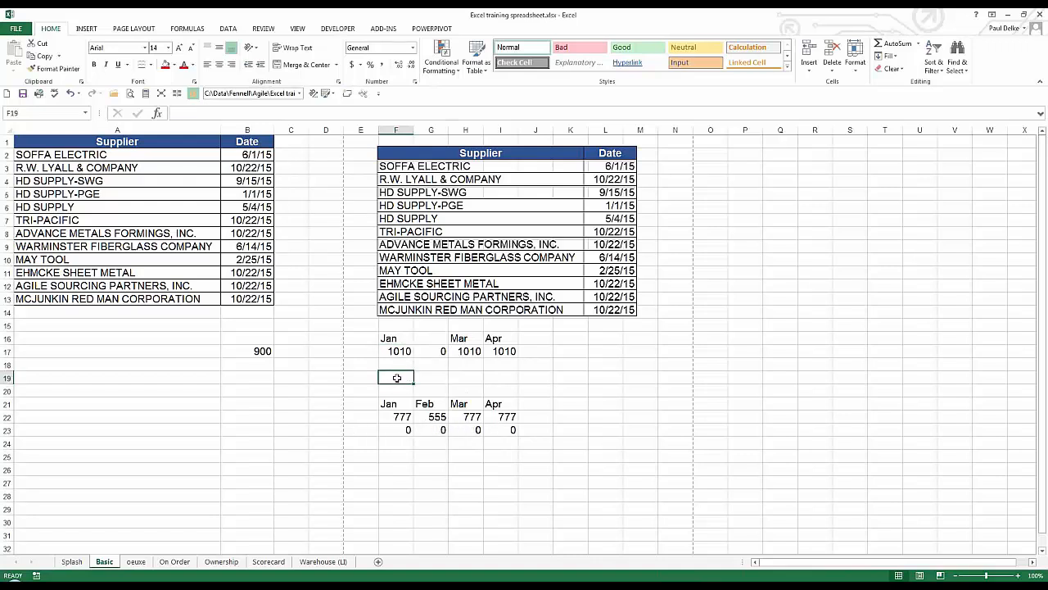
pyautogui.hotkey('ctrl', 'Return')
# Review the row 23 formulas against the pasted values in F17:I17 and the multiplier in F19
pyautogui.click(399, 433)
pyautogui.click(479, 435)
pyautogui.click(521, 435)
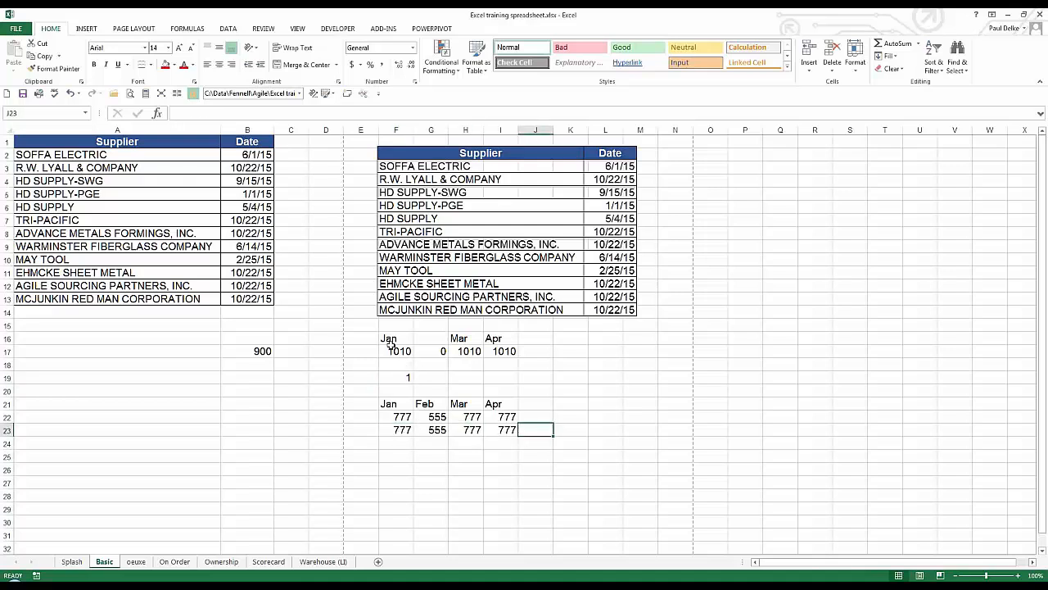
pyautogui.moveTo(394, 349); pyautogui.dragTo(503, 351)
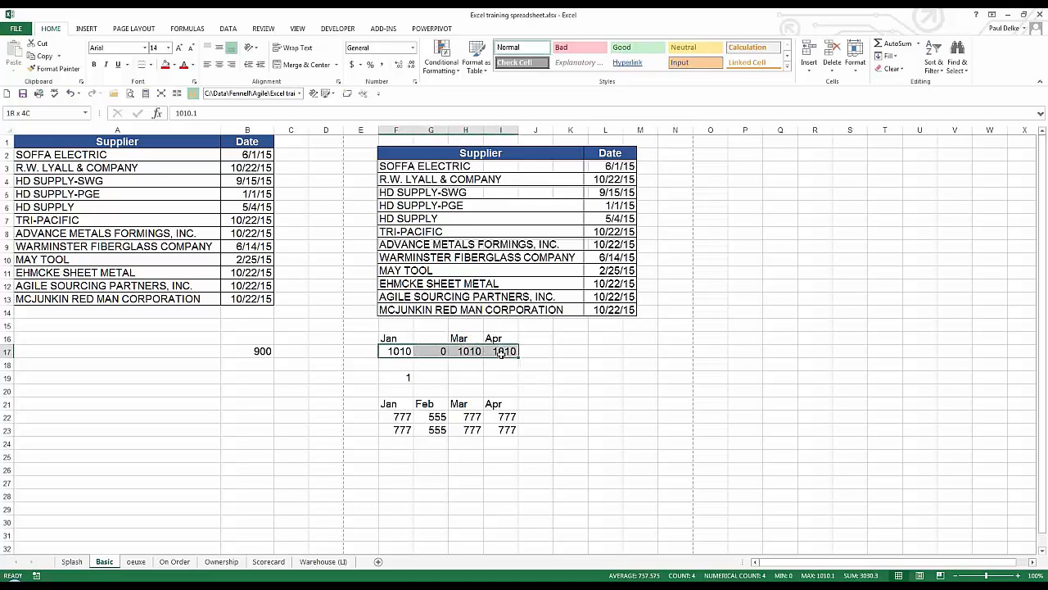
pyautogui.click(397, 351)
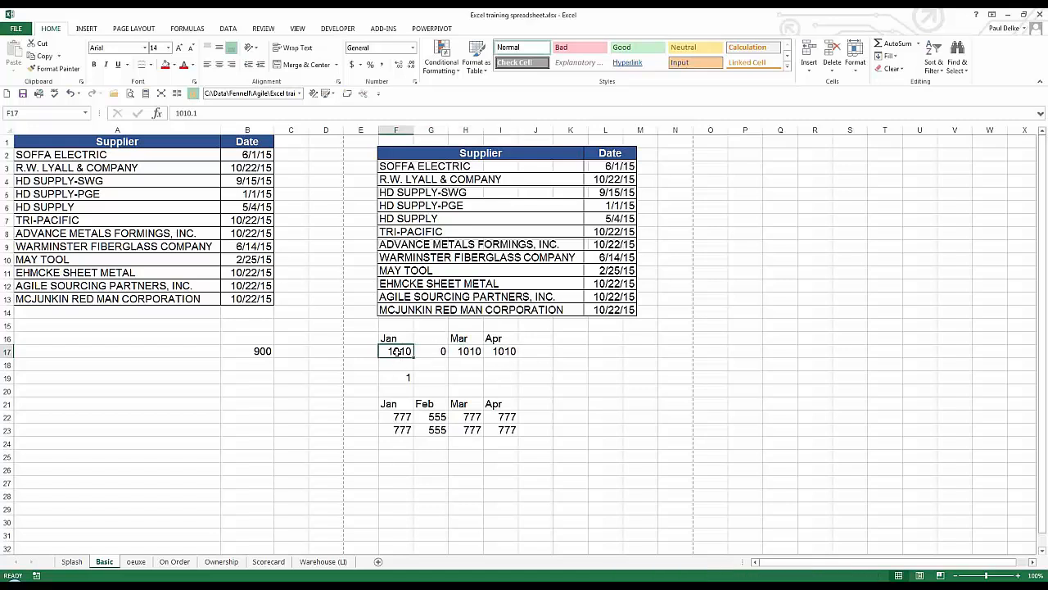
pyautogui.moveTo(397, 352); pyautogui.dragTo(487, 352)
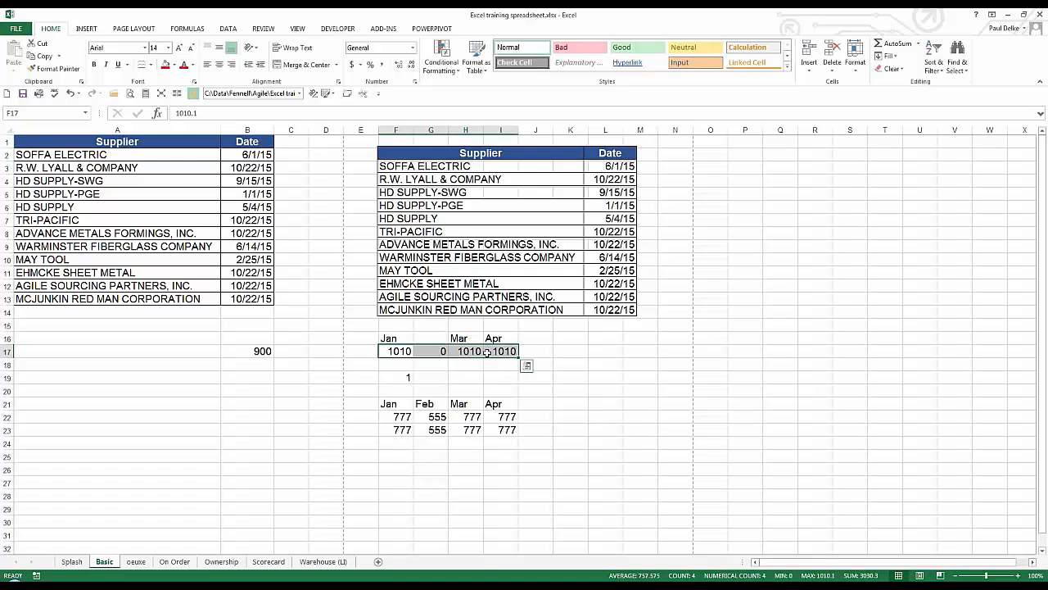
pyautogui.click(386, 377)
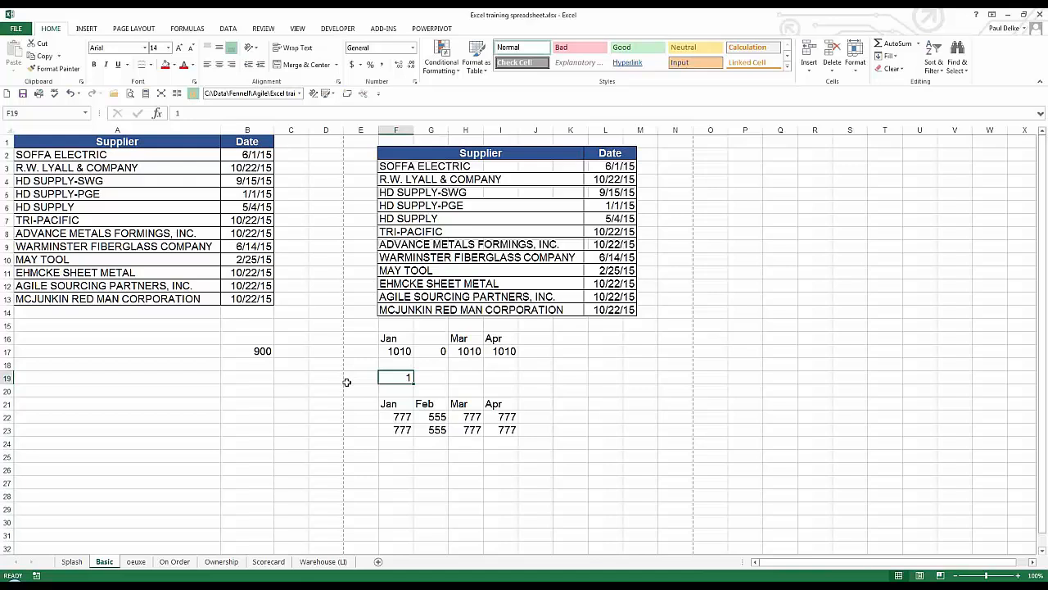
pyautogui.click(393, 350)
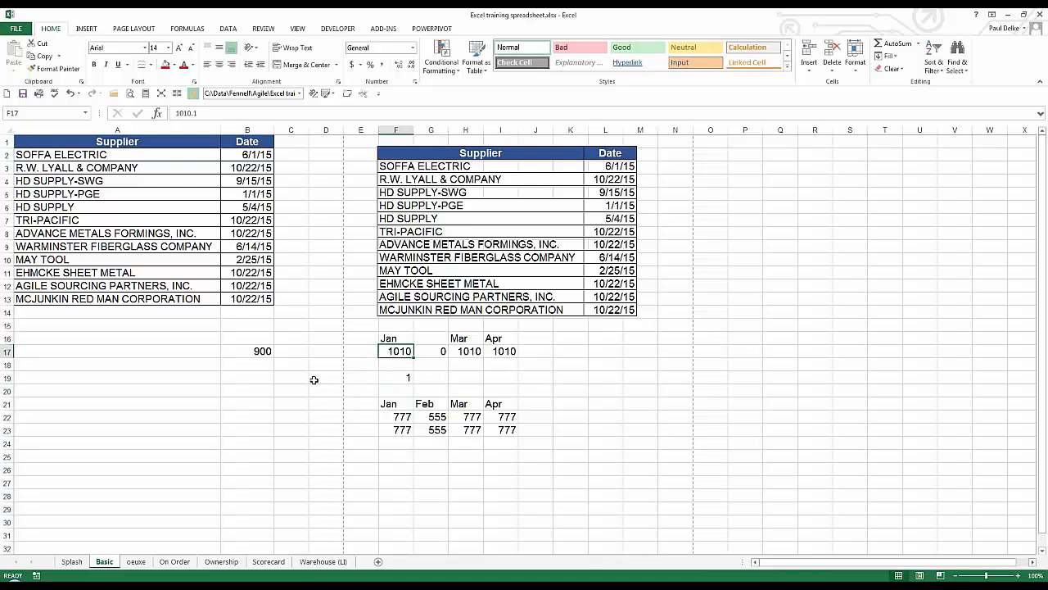
pyautogui.click(301, 377)
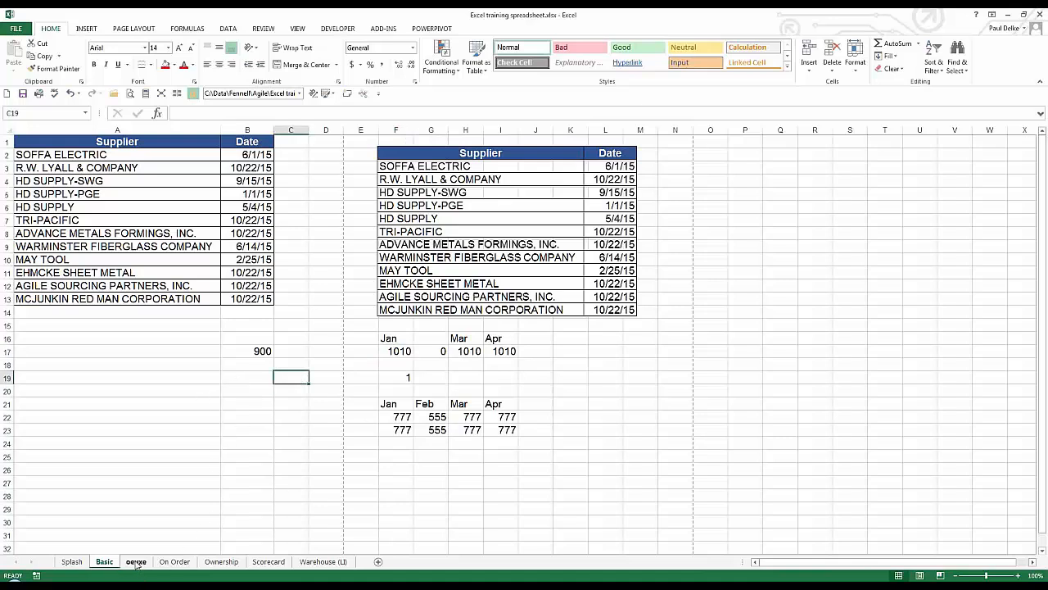
# Format the empty cells A16:A26 as Text
pyautogui.moveTo(181, 339); pyautogui.dragTo(186, 464)
pyautogui.click(413, 47)
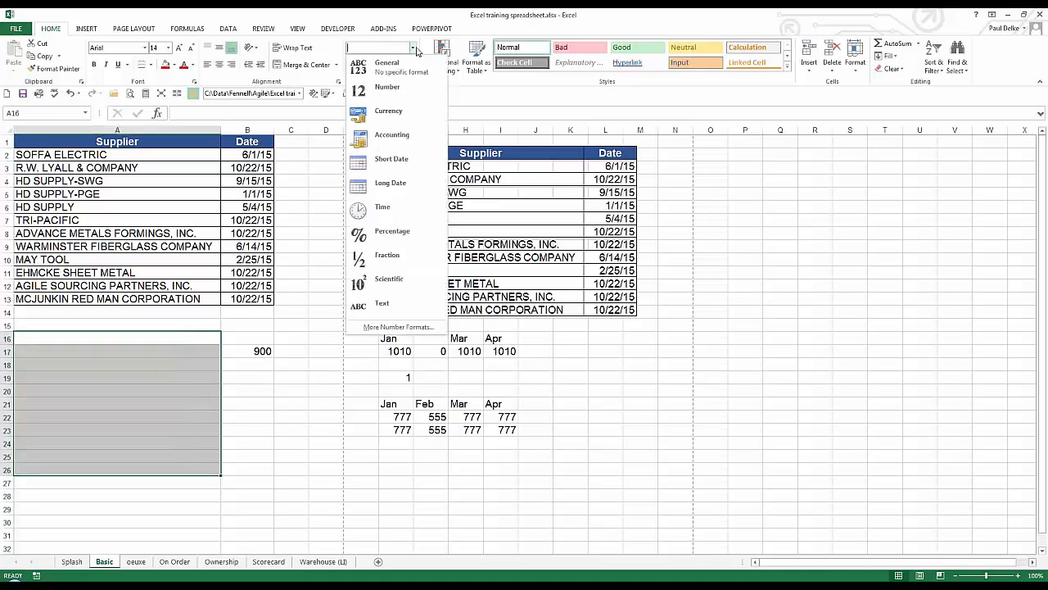
pyautogui.click(388, 305)
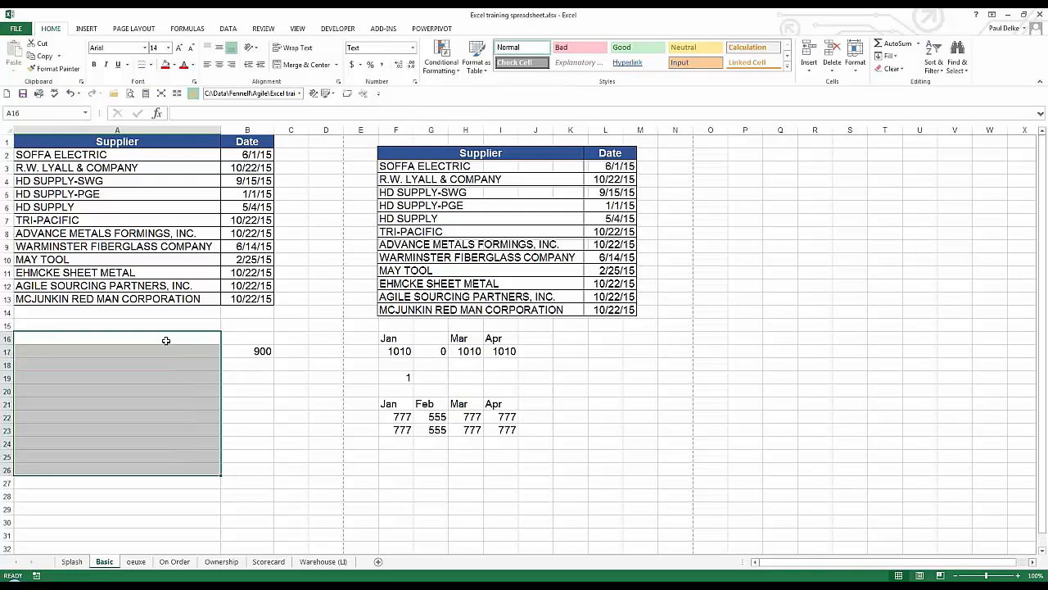
# Enter 5678, 39586, 03456 and 2345 down cells A16 to A19
pyautogui.write('5678')
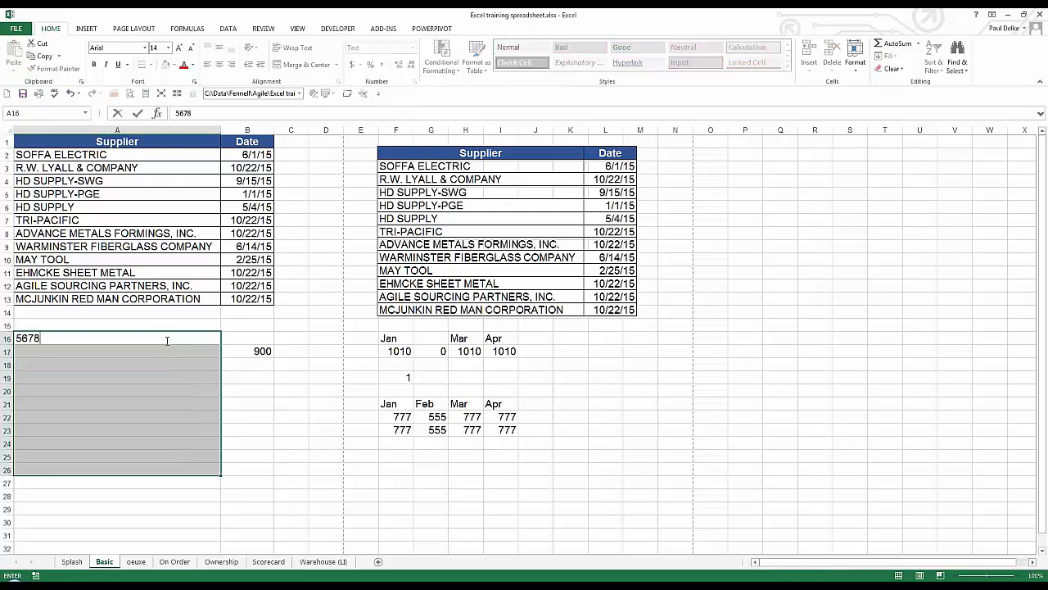
pyautogui.press('Down')
pyautogui.write('3')
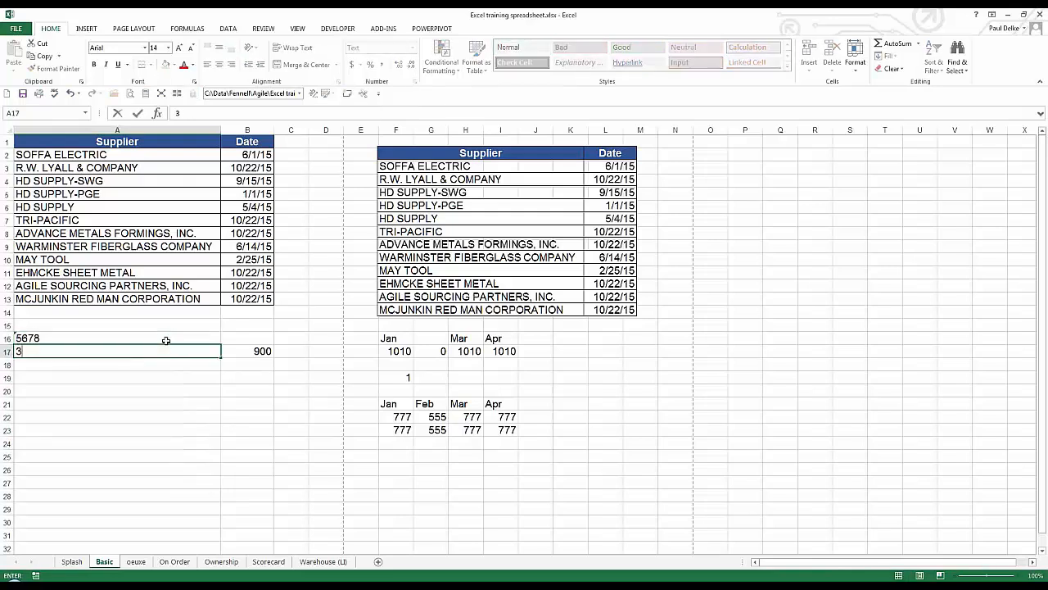
pyautogui.write('9586')
pyautogui.press('Return')
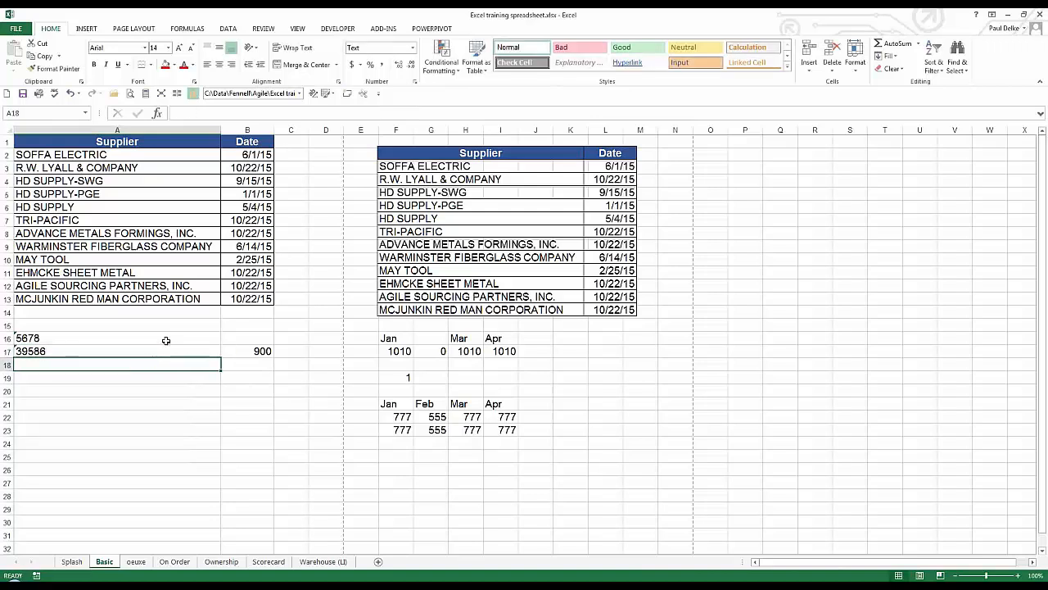
pyautogui.write('03456')
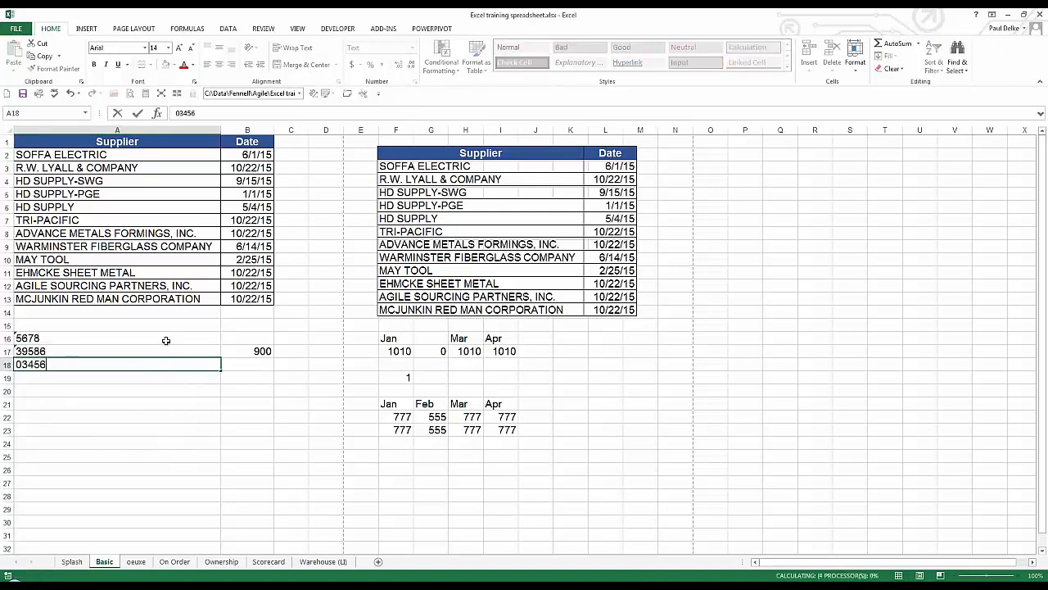
pyautogui.hotkey('ctrl', 'Return')
pyautogui.press('Return')
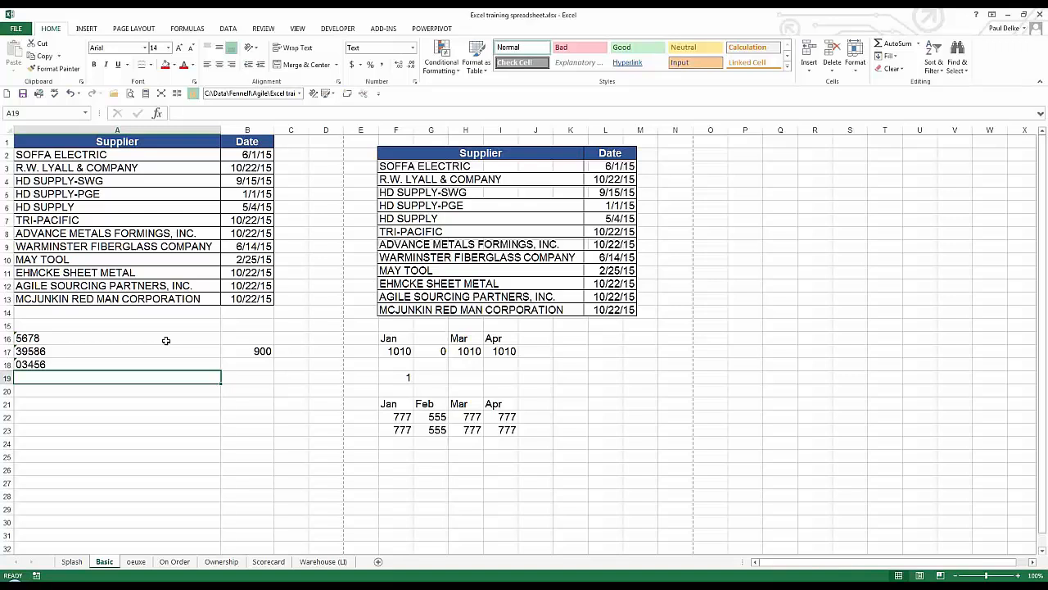
pyautogui.write('2345')
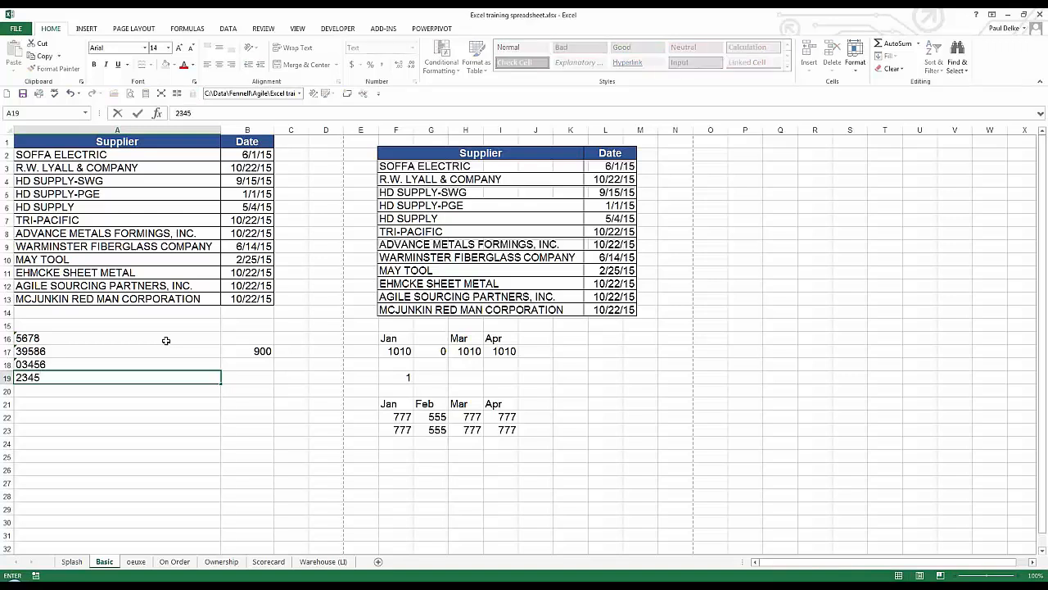
pyautogui.hotkey('ctrl', 'Return')
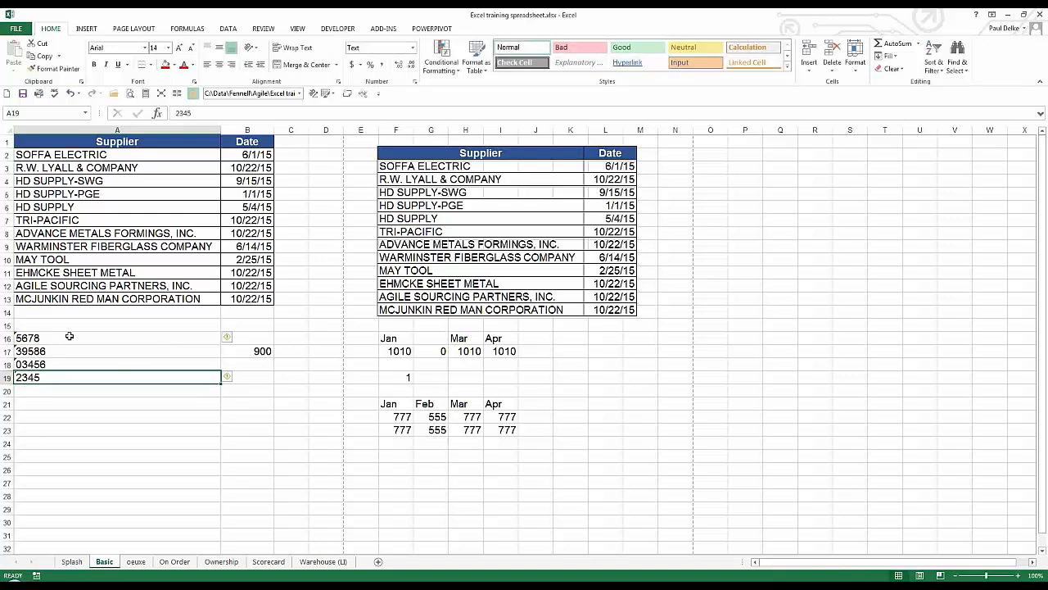
# Apply the Text number format to the four entries in A16:A19
pyautogui.moveTo(70, 336); pyautogui.dragTo(70, 377)
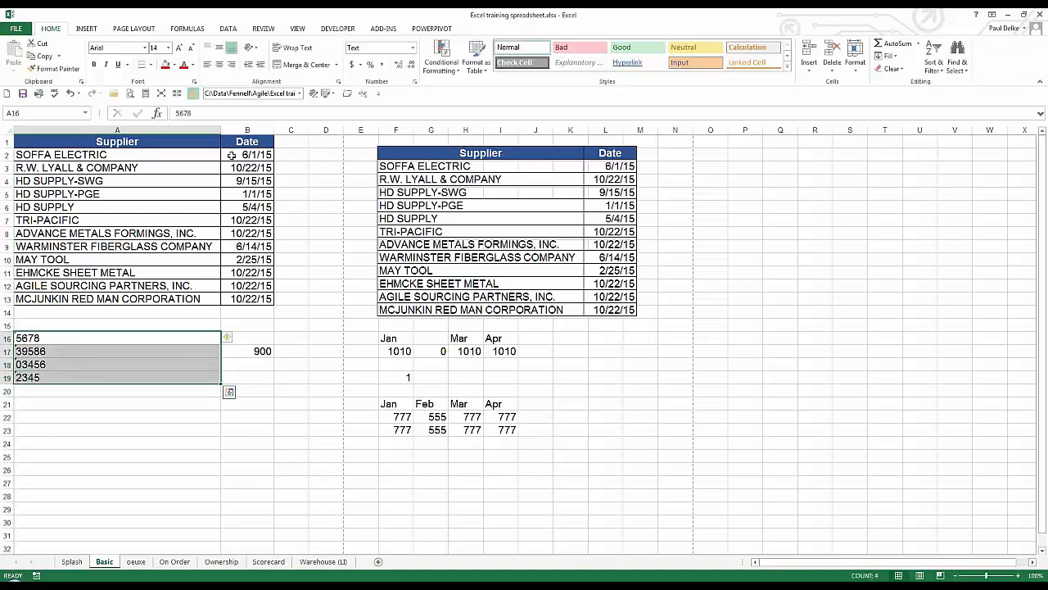
pyautogui.click(413, 48)
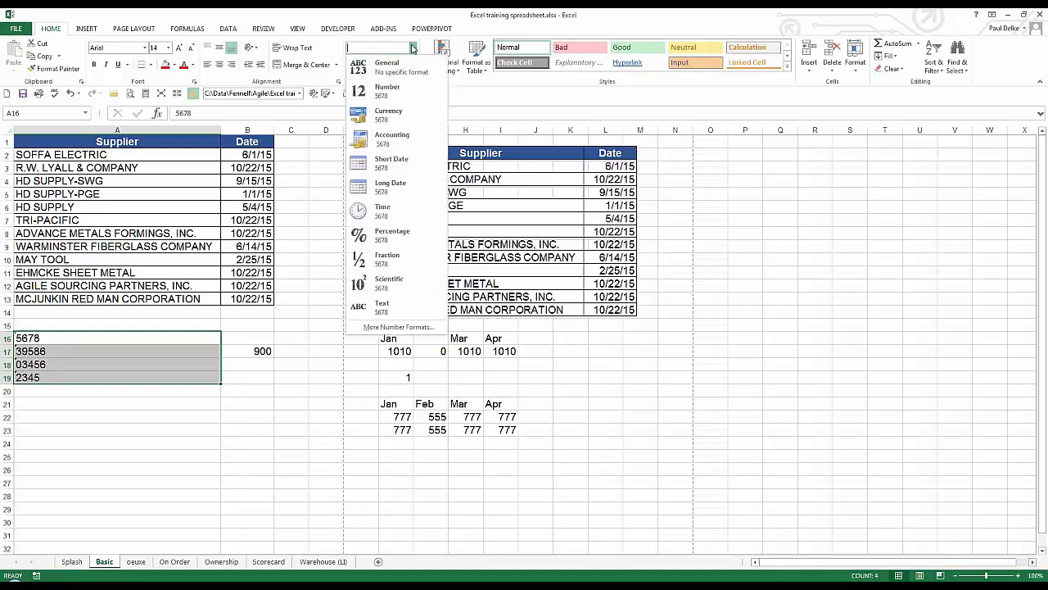
pyautogui.click(381, 304)
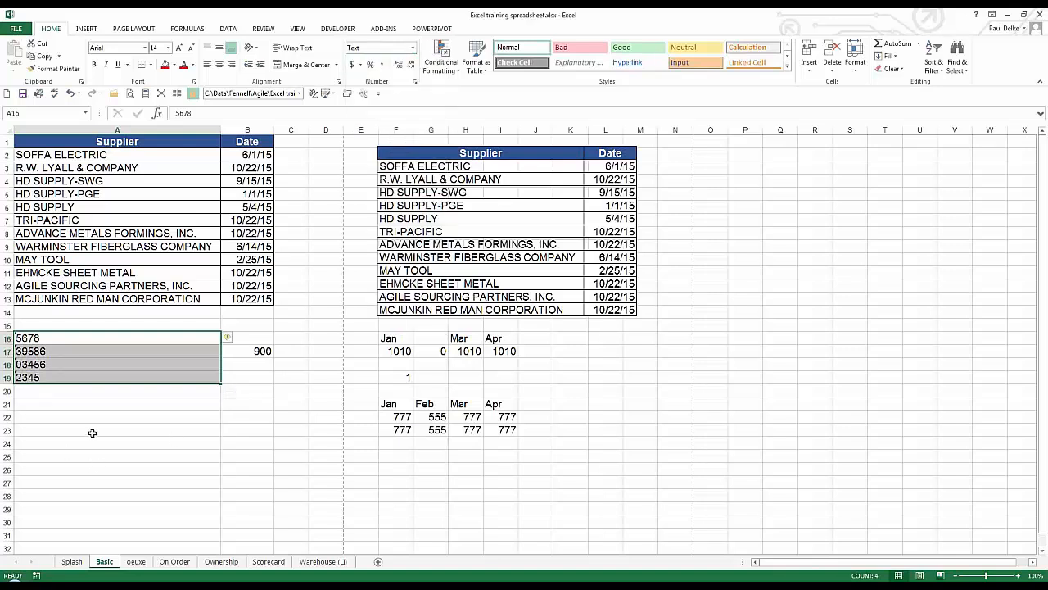
# Copy the text-formatted numbers in A16:A19 and paste only their values into M18:M21
pyautogui.hotkey('ctrl', 'c')
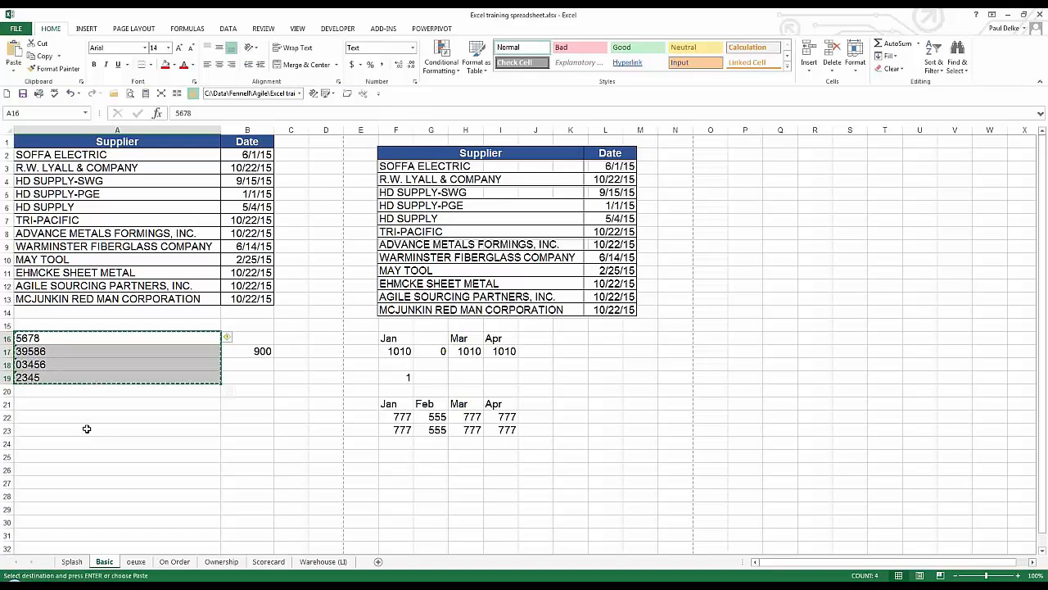
pyautogui.click(640, 363)
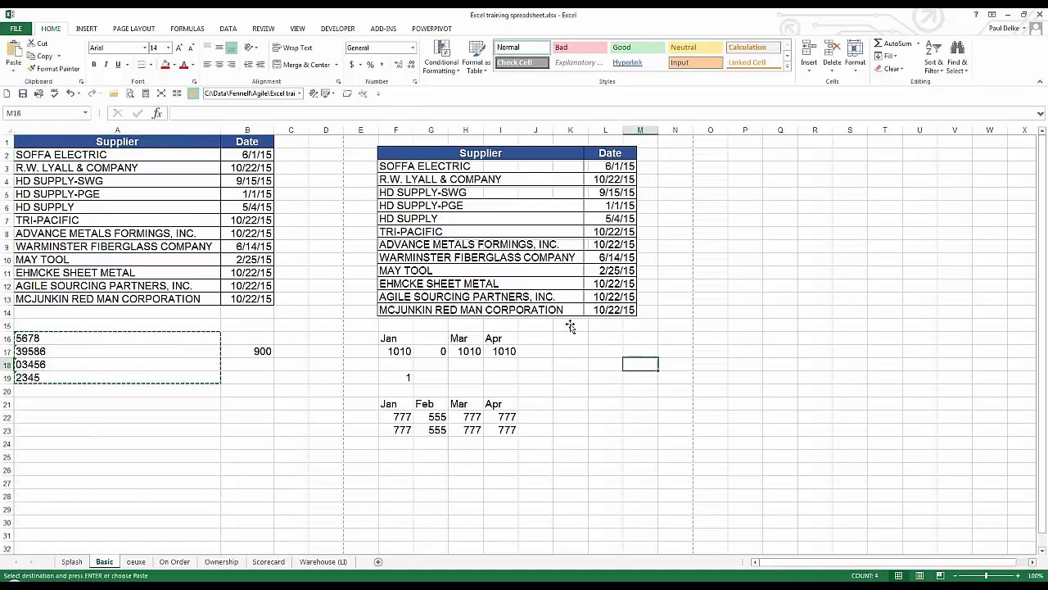
pyautogui.click(12, 70)
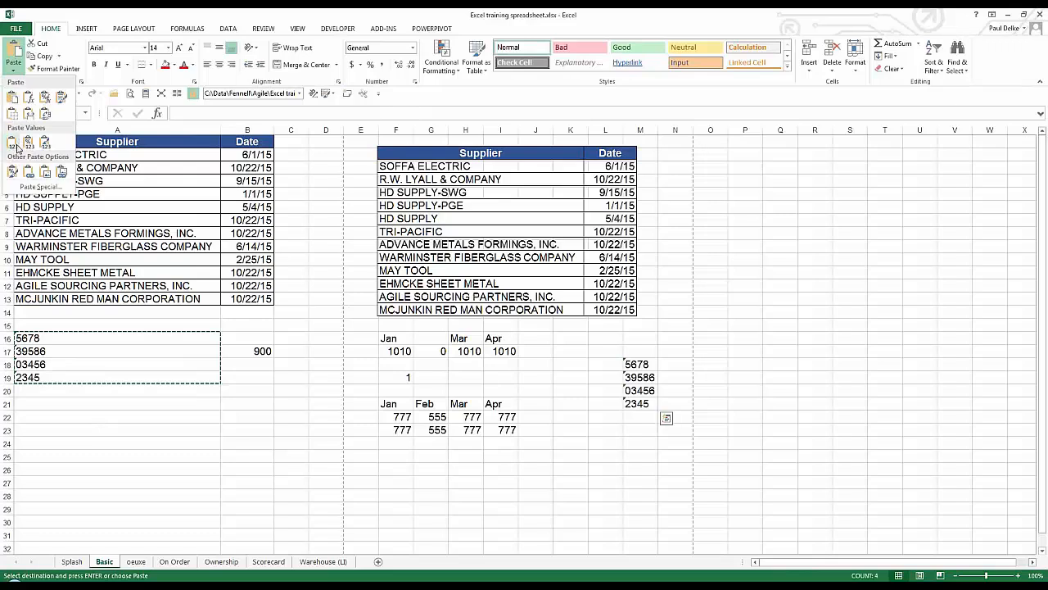
pyautogui.click(18, 146)
pyautogui.click(651, 429)
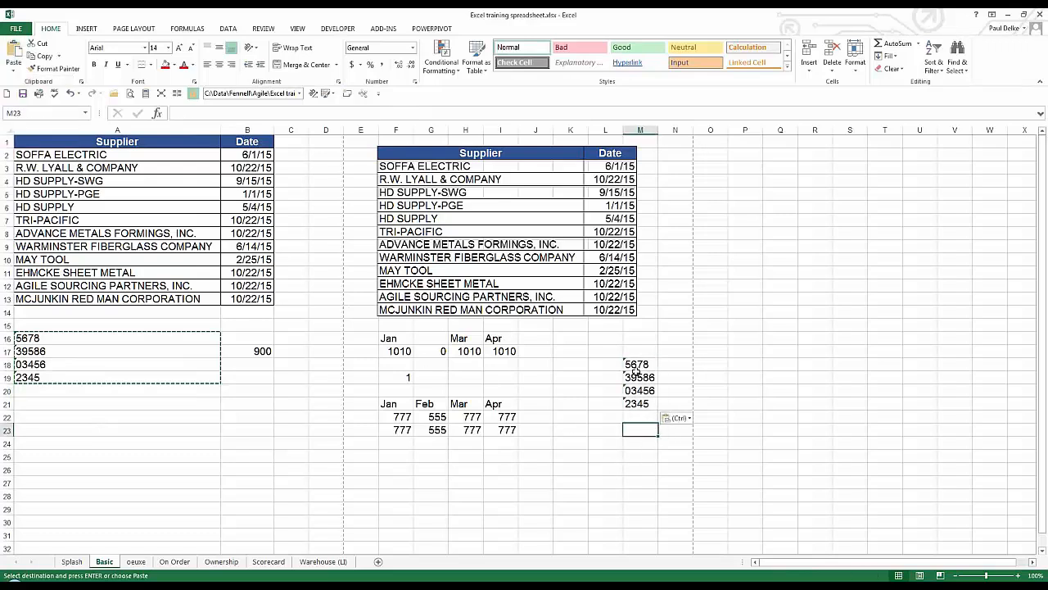
# Enter the multiplier 1 in cell K18
pyautogui.click(602, 363)
pyautogui.click(569, 363)
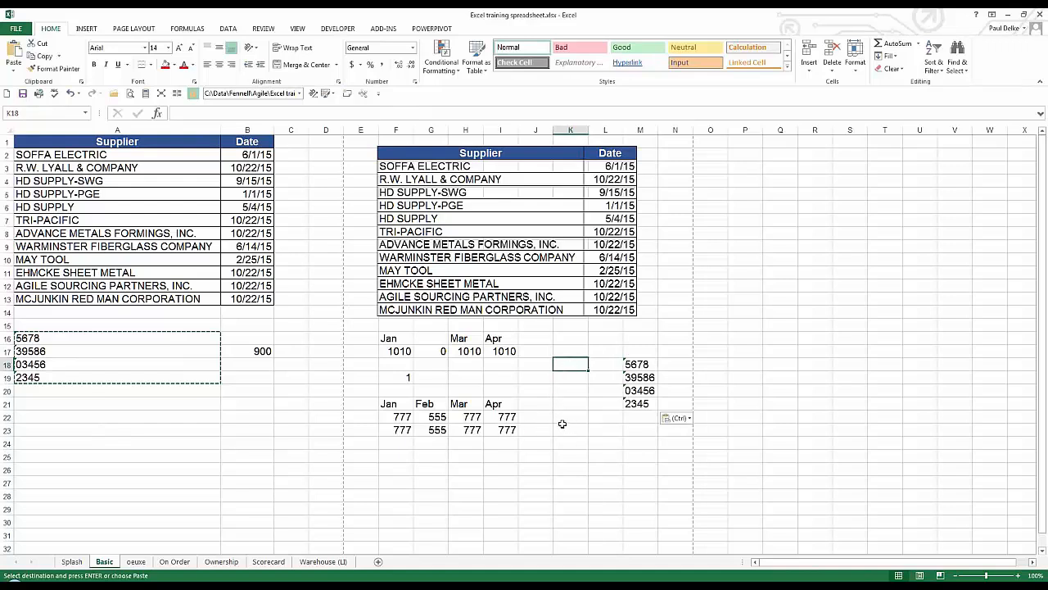
pyautogui.write('1')
pyautogui.hotkey('ctrl', 'Return')
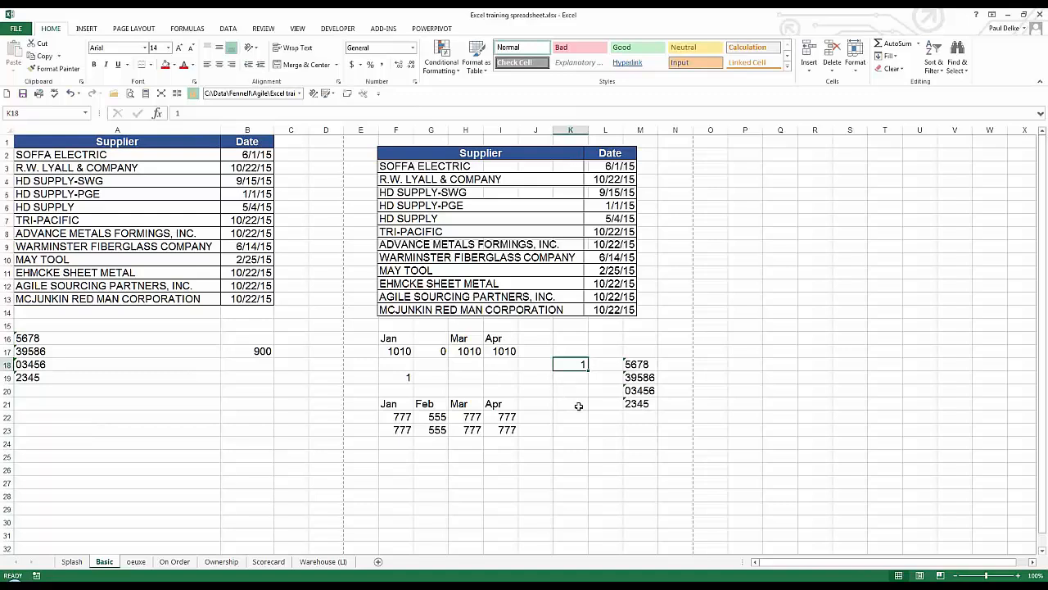
# Copy the 1 in K18 and apply it to M18:M21 with Paste Special, using Values and the Multiply operation
pyautogui.hotkey('ctrl', 'c')
pyautogui.moveTo(639, 364); pyautogui.dragTo(640, 403)
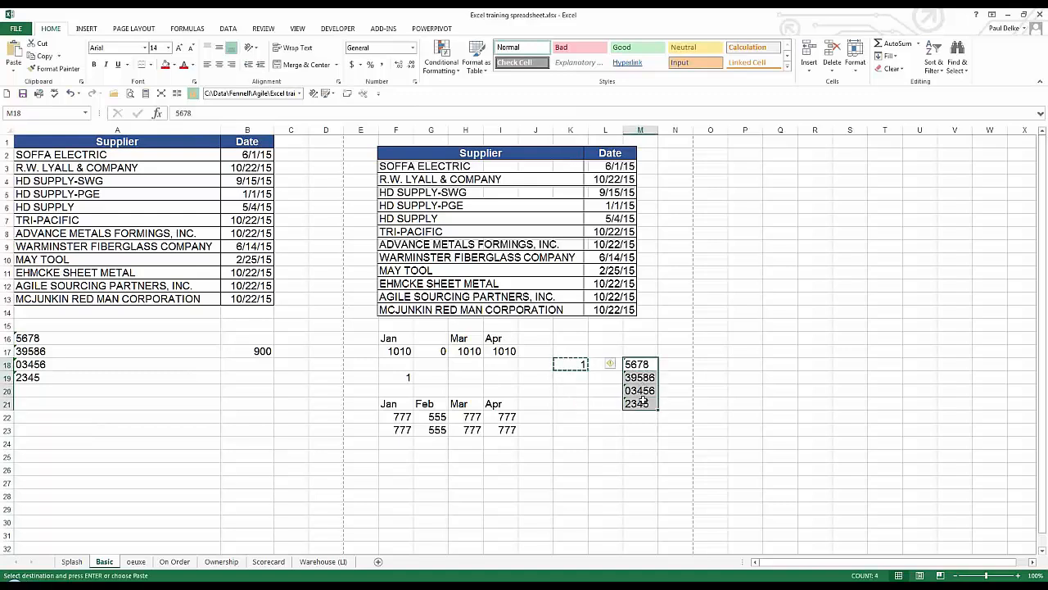
pyautogui.rightClick(643, 377)
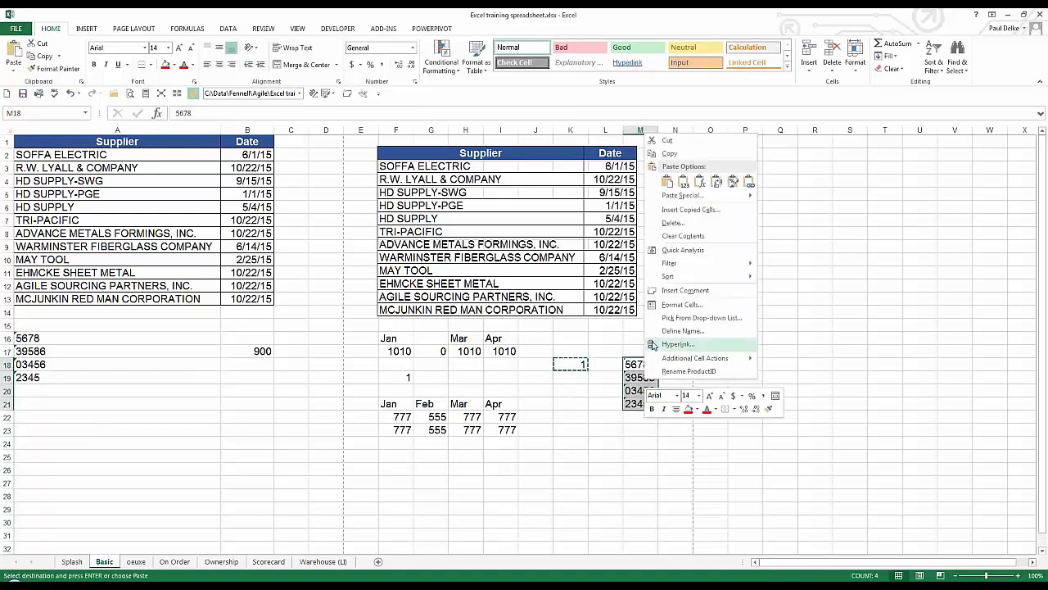
pyautogui.moveTo(662, 200)
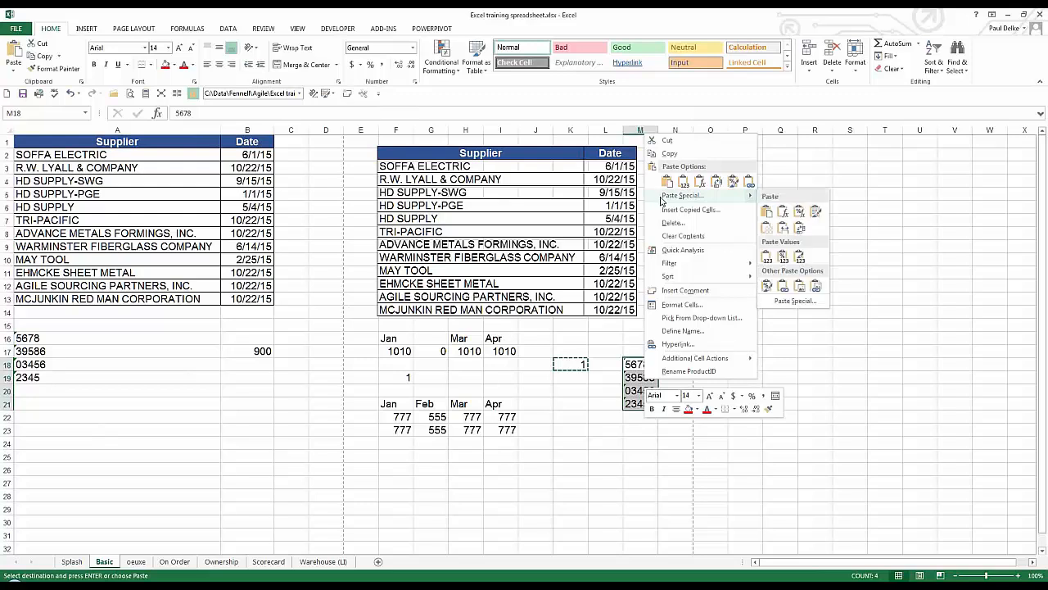
pyautogui.click(786, 301)
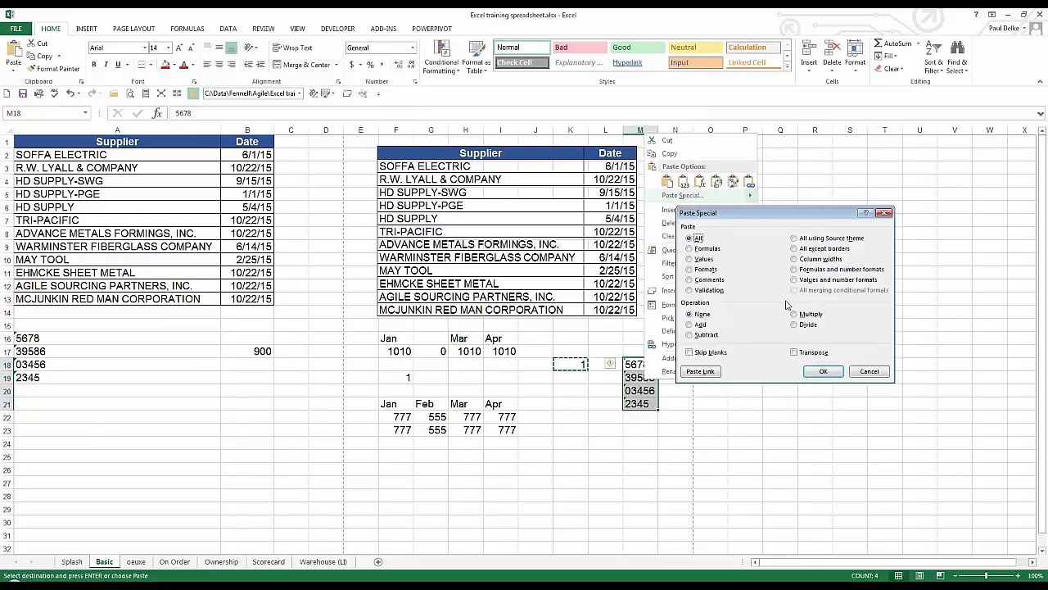
pyautogui.click(689, 259)
pyautogui.click(794, 315)
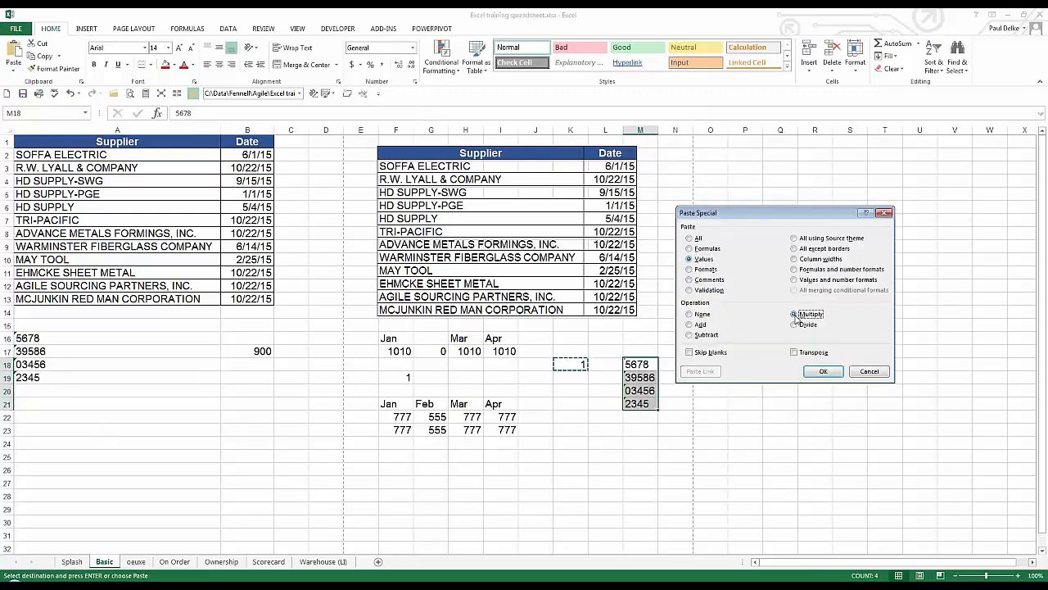
pyautogui.click(824, 372)
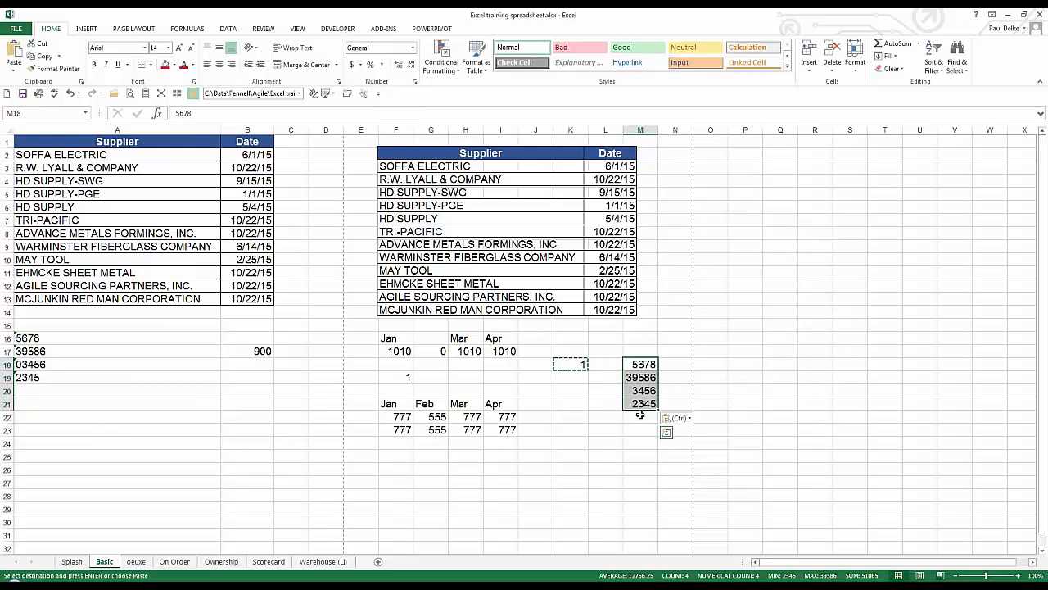
# Copy the text entries in A16:A19 again and paste them with their formatting over M18:M21
pyautogui.moveTo(125, 339); pyautogui.dragTo(123, 375)
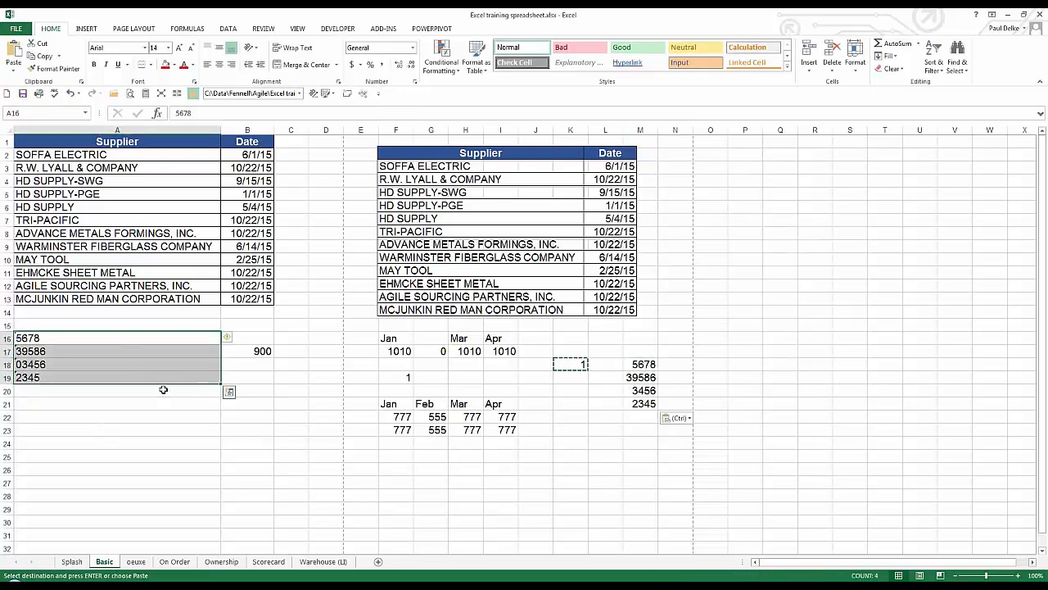
pyautogui.click(636, 362)
pyautogui.moveTo(126, 339); pyautogui.dragTo(123, 374)
pyautogui.hotkey('ctrl', 'c')
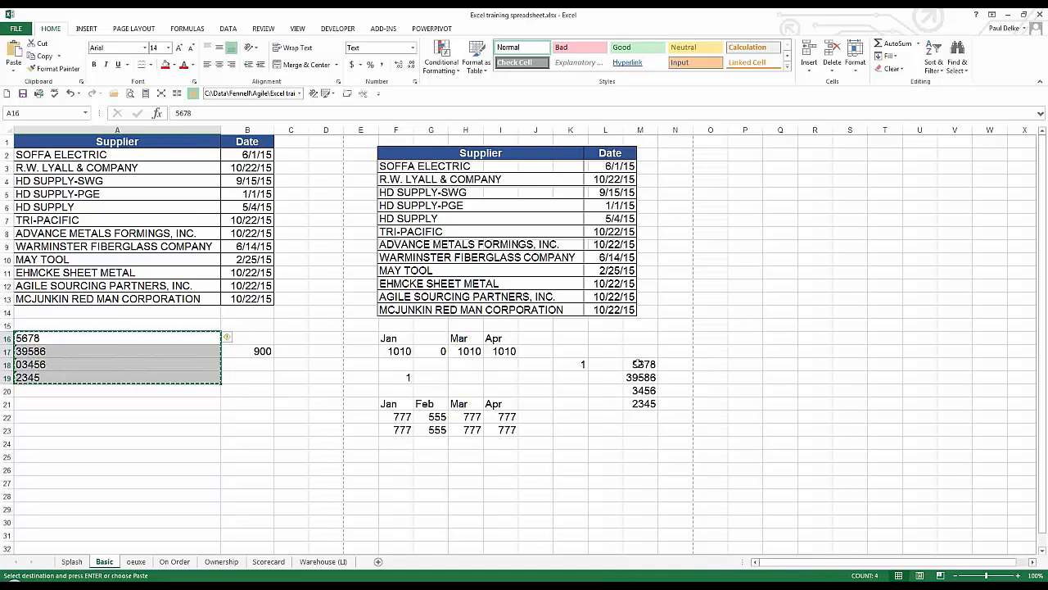
pyautogui.click(637, 363)
pyautogui.hotkey('ctrl', 'v')
pyautogui.click(604, 389)
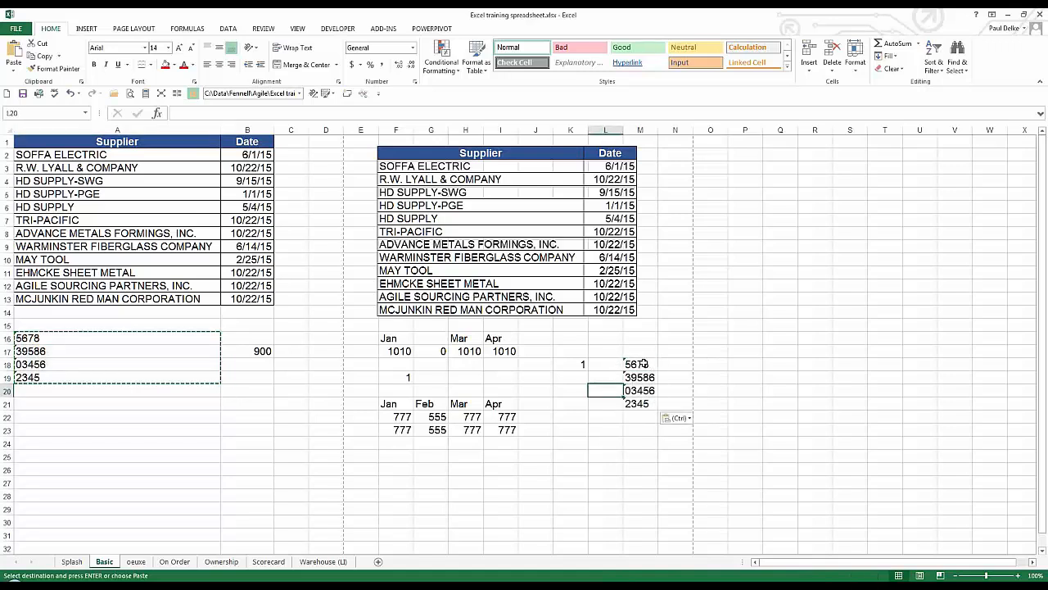
# Convert the text entries in M18:M21 to numbers through the Number Stored as Text error options
pyautogui.moveTo(643, 363); pyautogui.dragTo(639, 401)
pyautogui.click(612, 366)
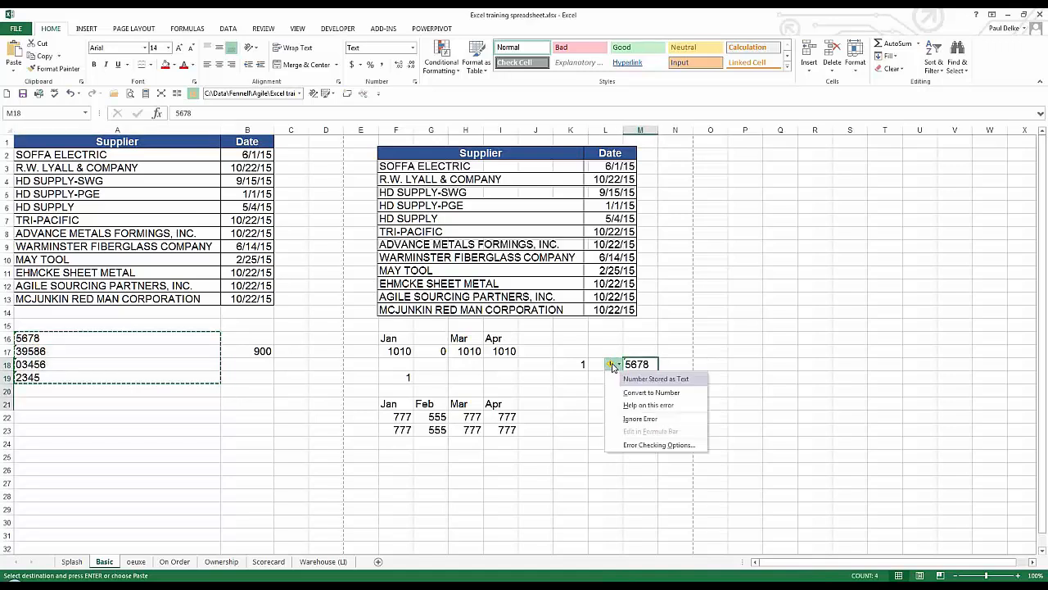
pyautogui.click(672, 398)
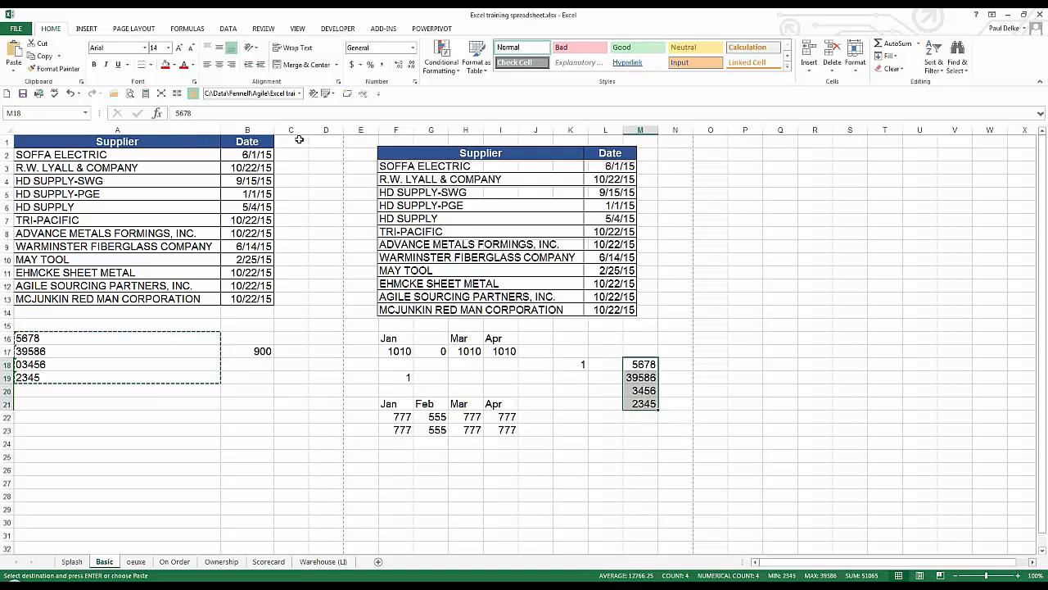
pyautogui.click(566, 364)
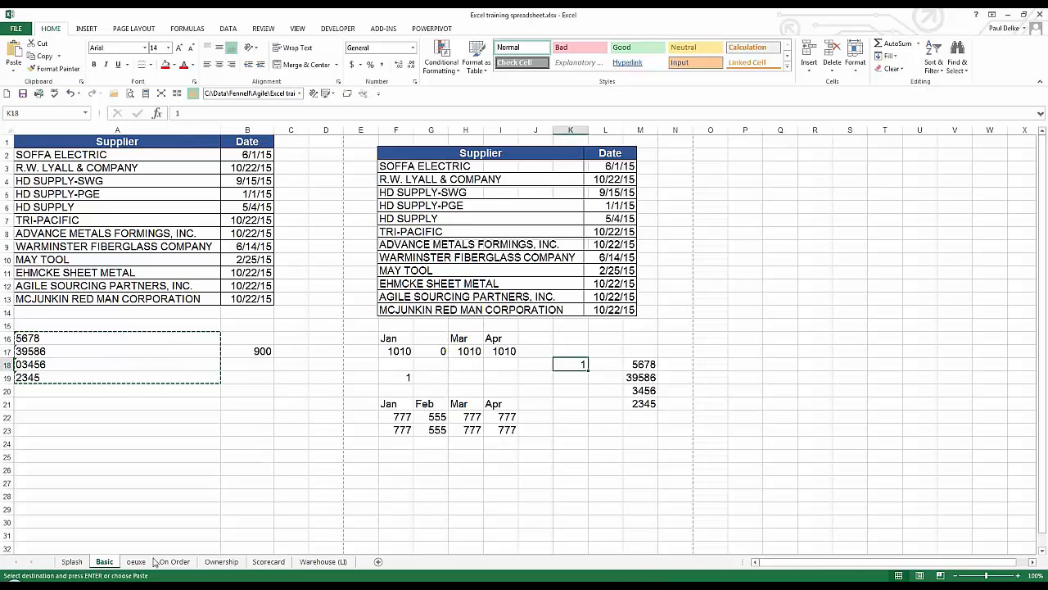
pyautogui.click(375, 365)
pyautogui.click(410, 376)
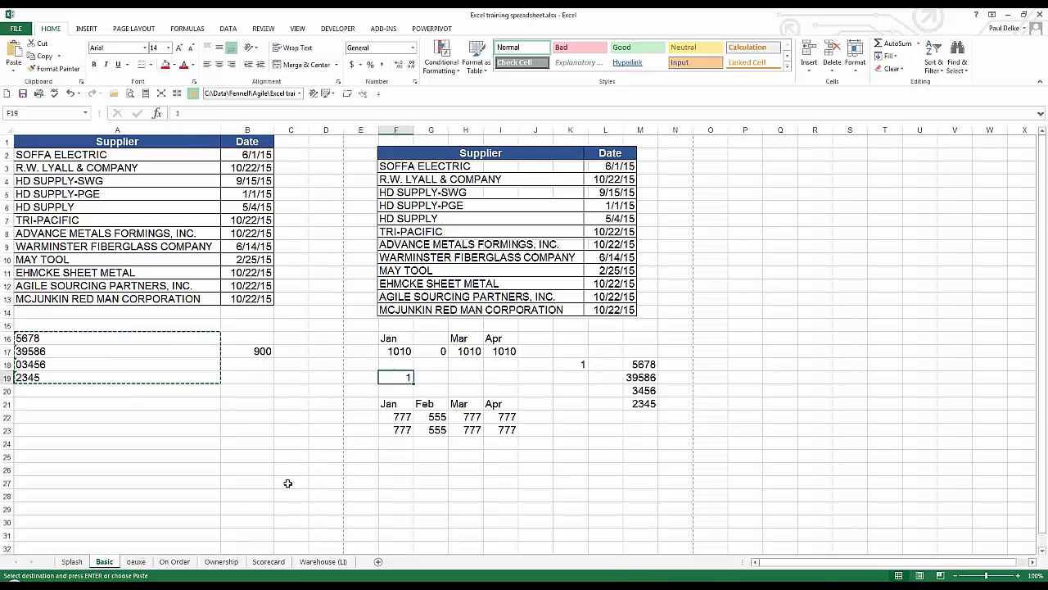
# Switch to the oeuxe sheet and turn off the filter on its header row
pyautogui.click(137, 565)
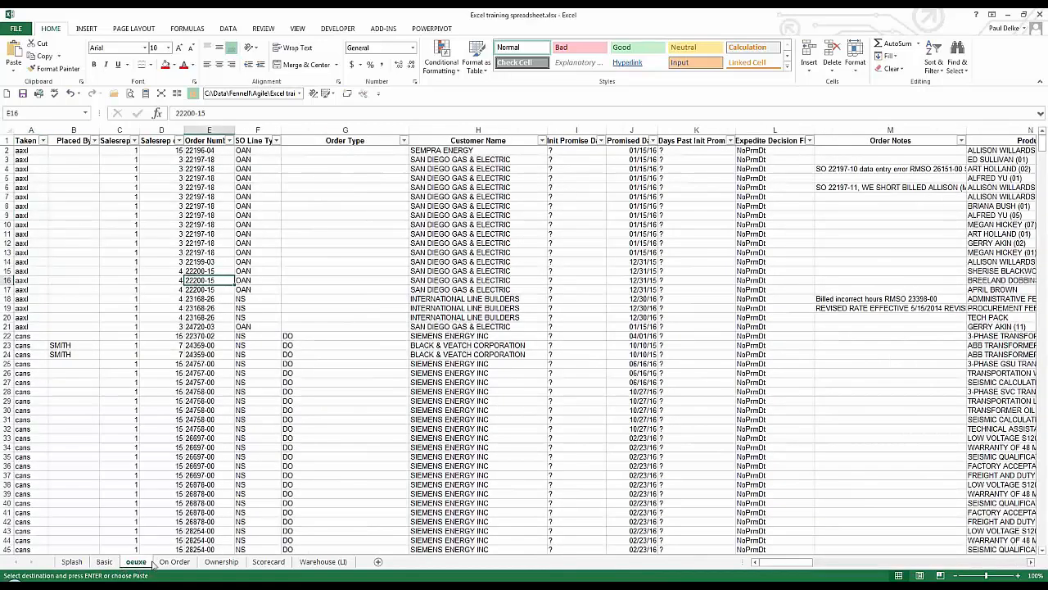
pyautogui.click(220, 189)
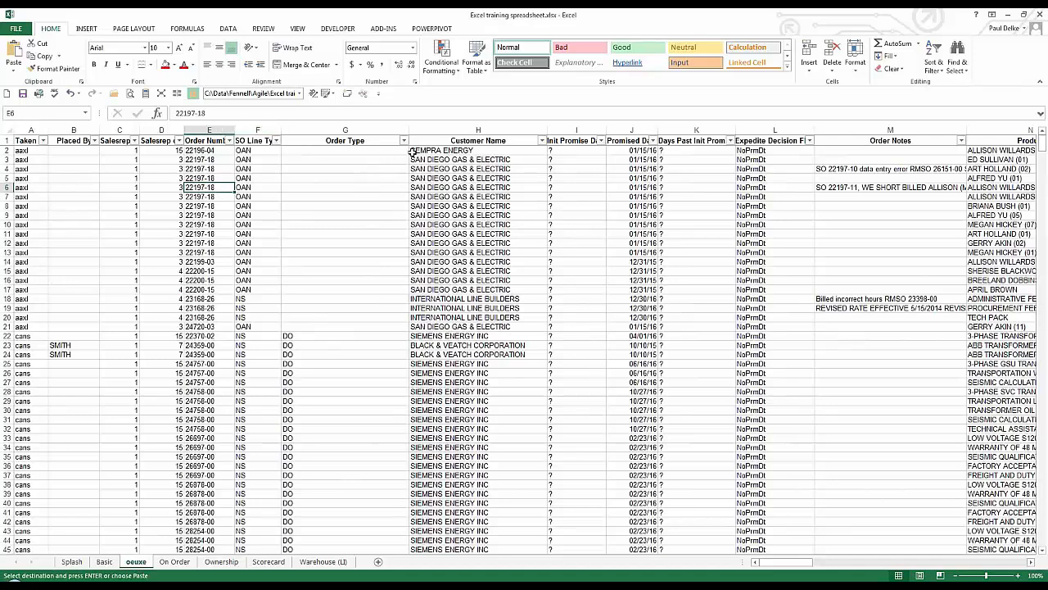
pyautogui.click(344, 141)
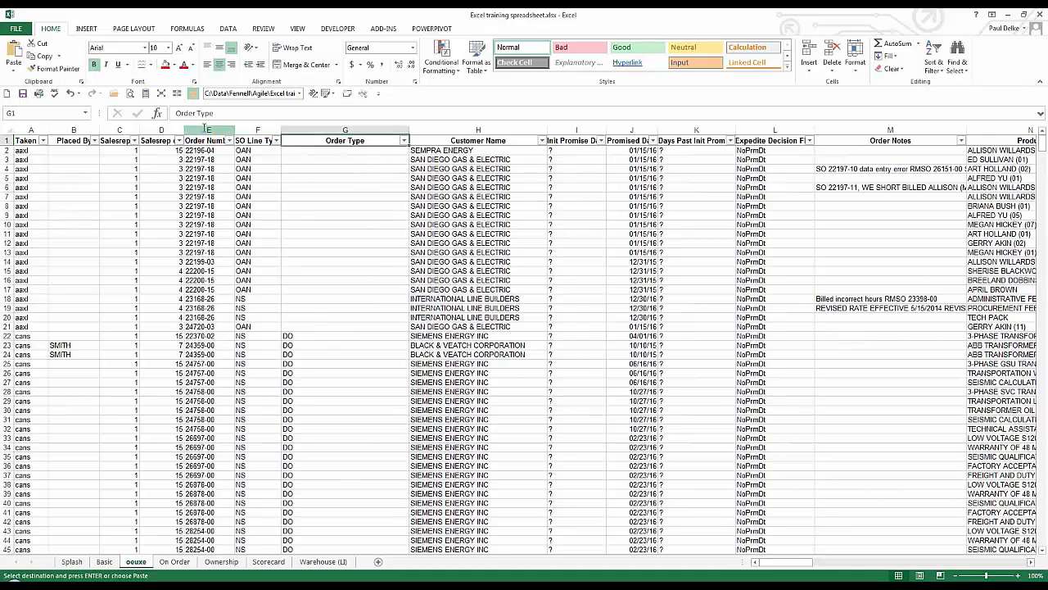
pyautogui.click(227, 27)
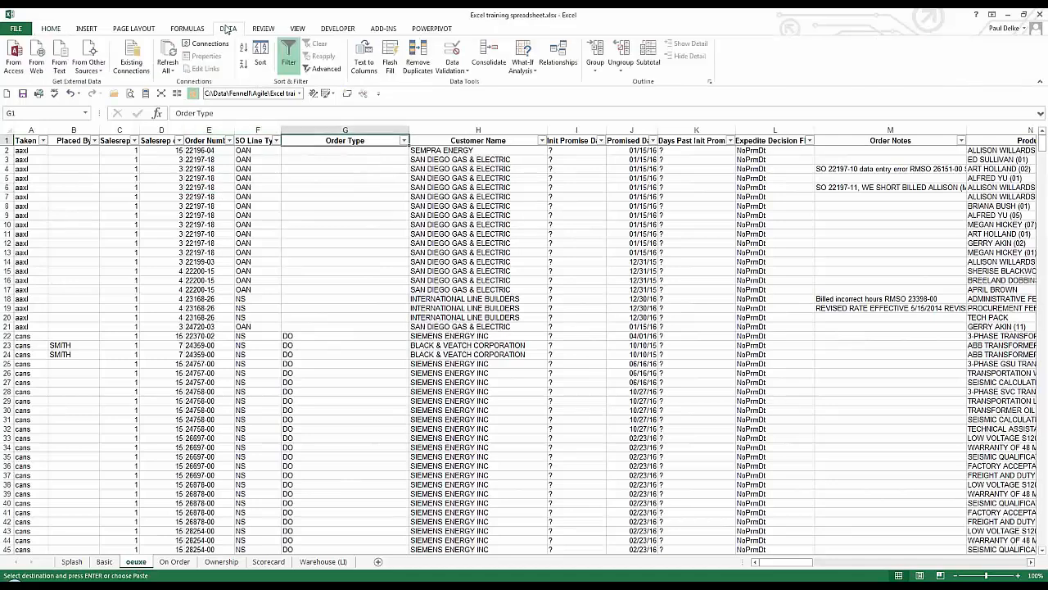
pyautogui.click(288, 54)
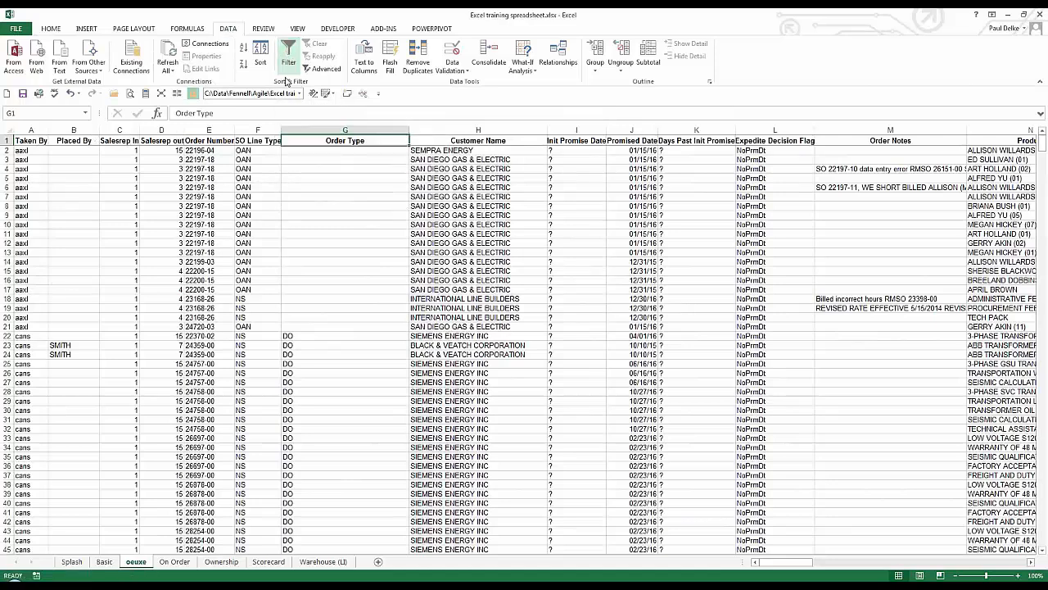
# Turn on filtering for the whole table from a single cell in the Order Number column and return to A1
pyautogui.click(363, 225)
pyautogui.click(466, 154)
pyautogui.click(469, 233)
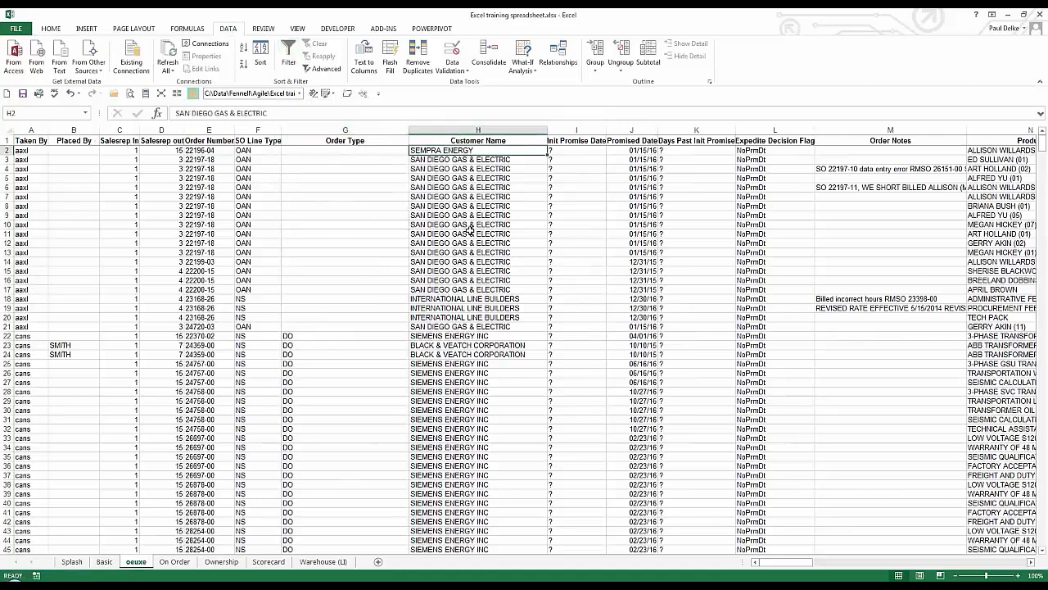
pyautogui.click(189, 273)
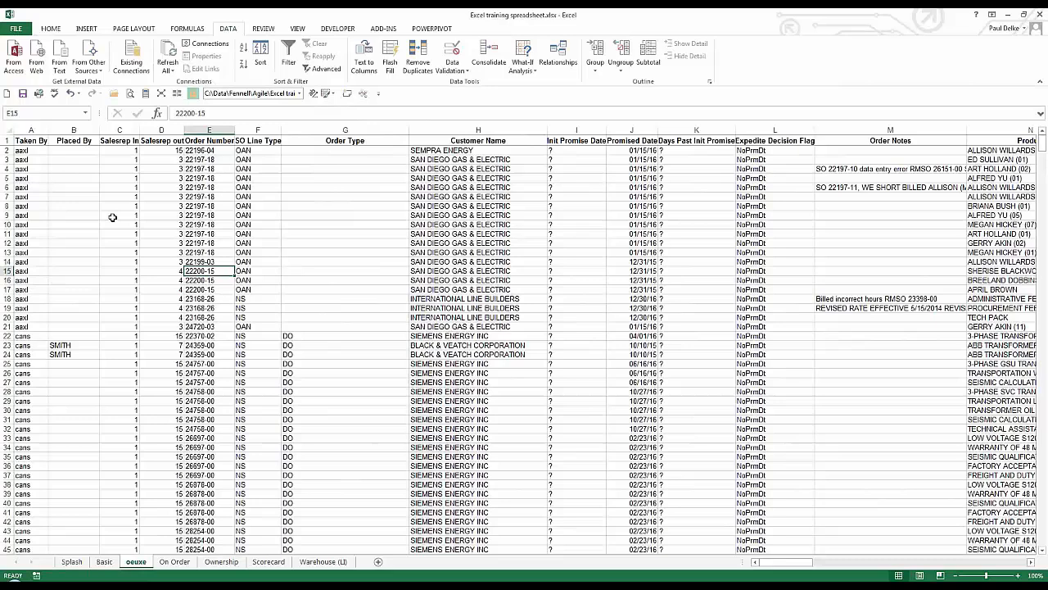
pyautogui.click(288, 54)
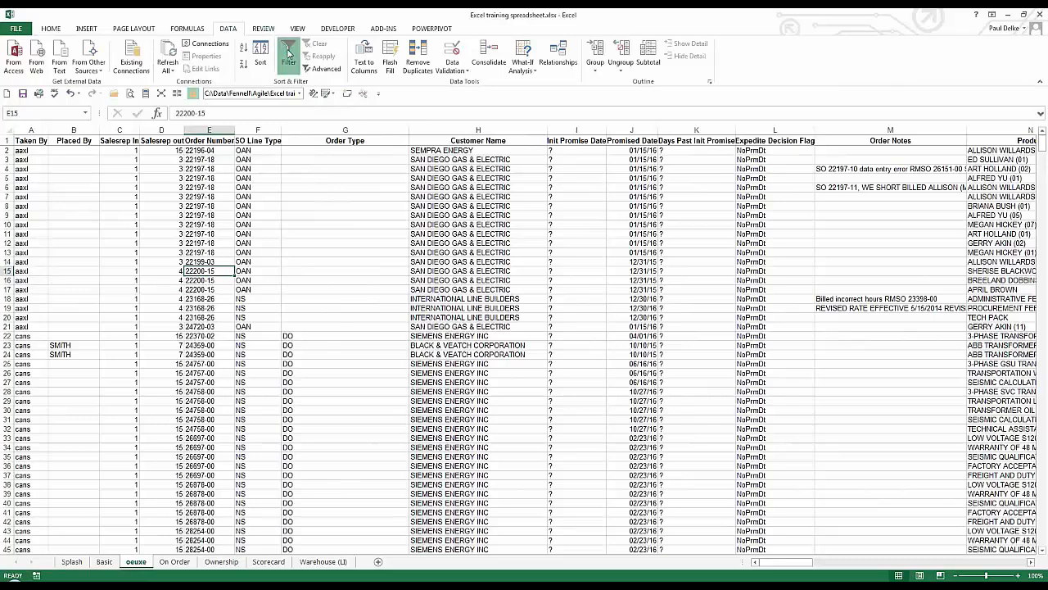
pyautogui.click(286, 141)
pyautogui.hotkey('ctrl', 'Home')
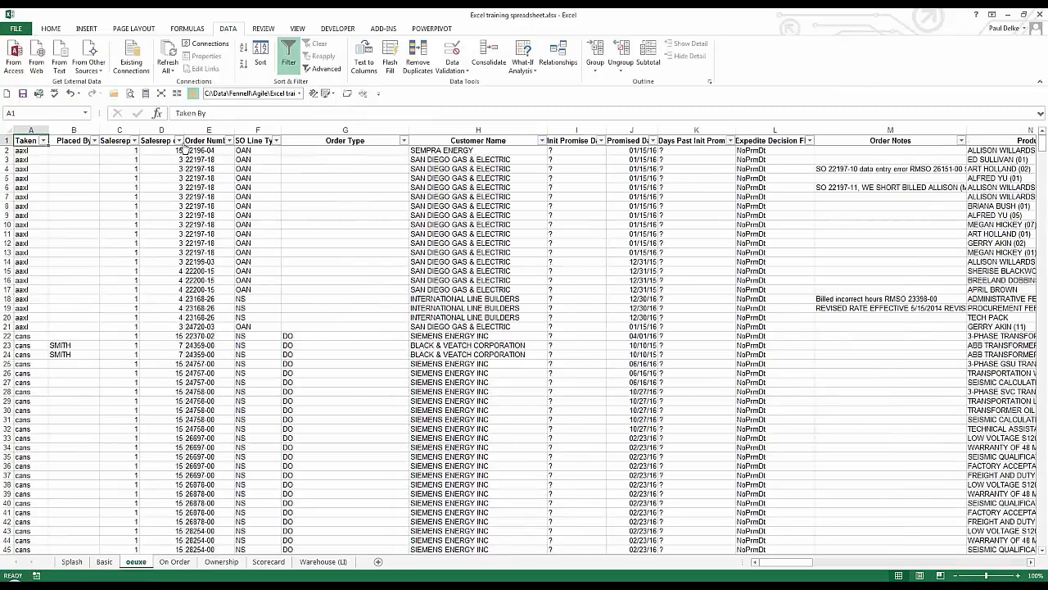
# Remove the header filter and apply a filter to only the Customer Name cells H5:H15
pyautogui.click(286, 65)
pyautogui.moveTo(458, 178); pyautogui.dragTo(458, 271)
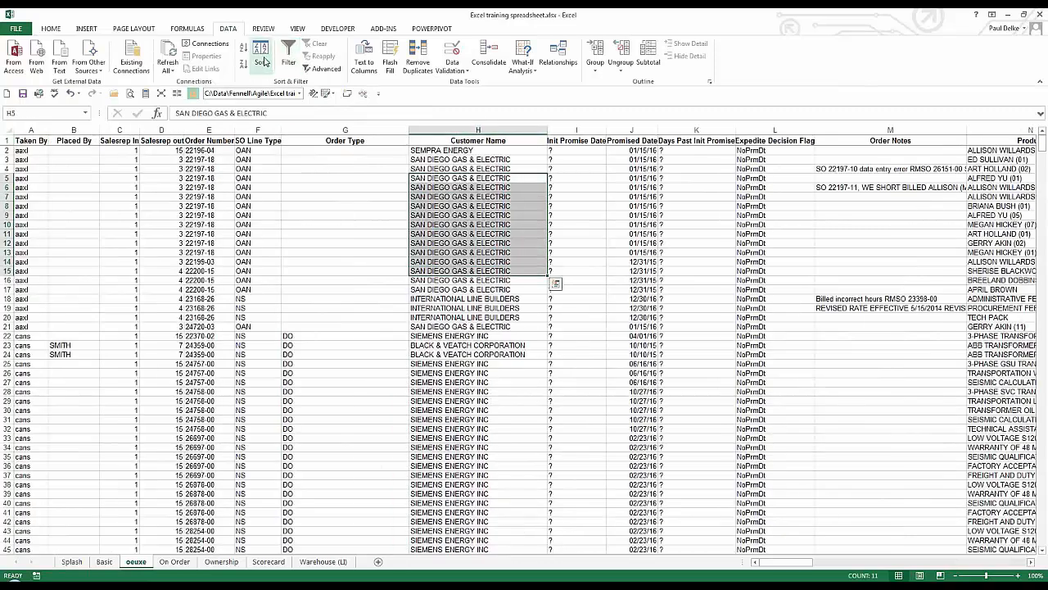
pyautogui.click(289, 51)
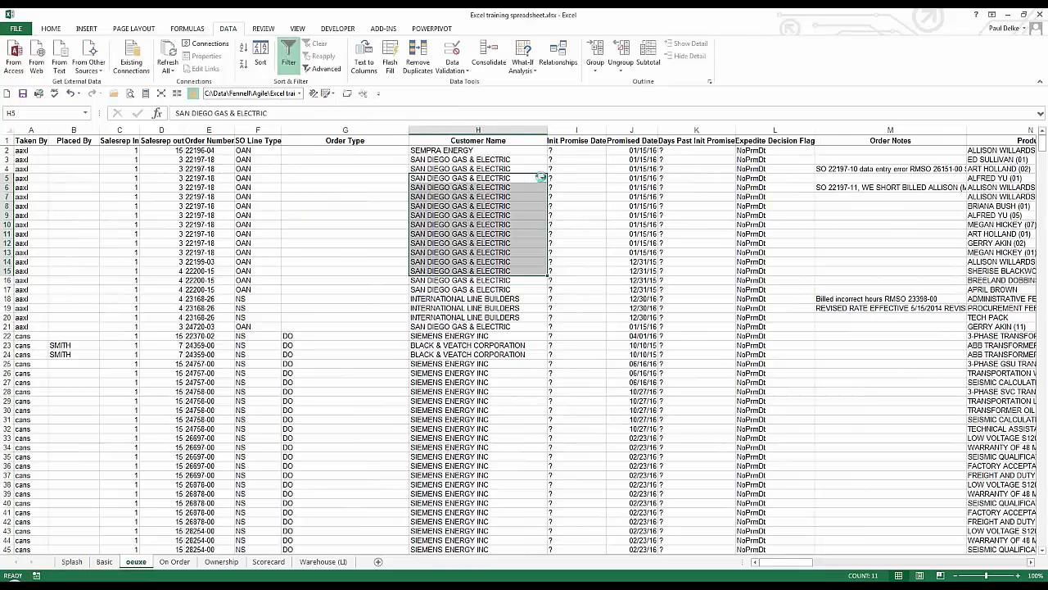
pyautogui.click(542, 178)
pyautogui.click(541, 180)
pyautogui.moveTo(442, 178); pyautogui.dragTo(449, 252)
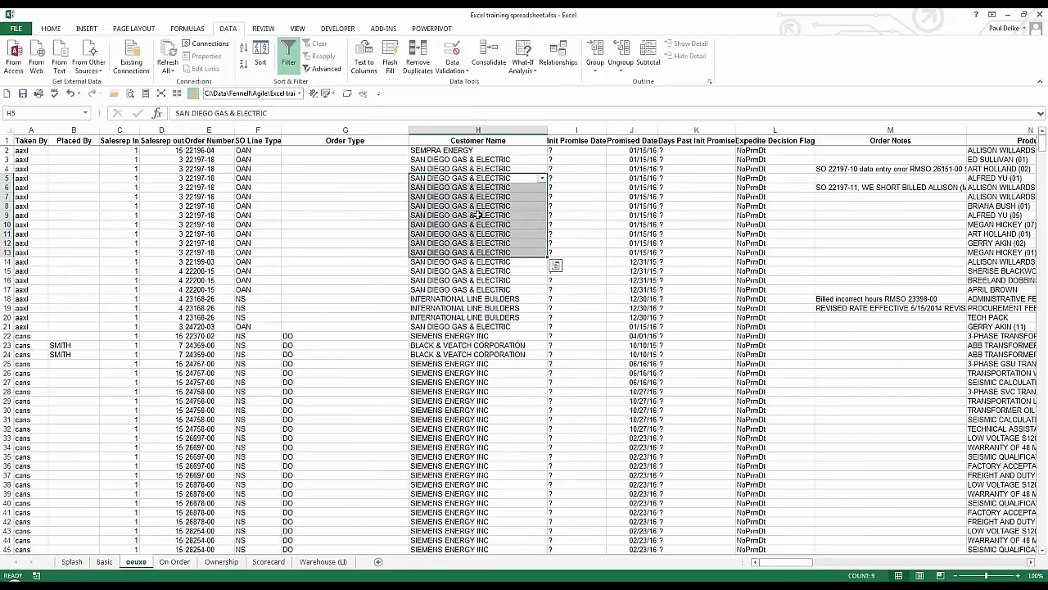
# Remove the misplaced filter in the Customer Name column and select the single cell F8 in the table
pyautogui.click(289, 53)
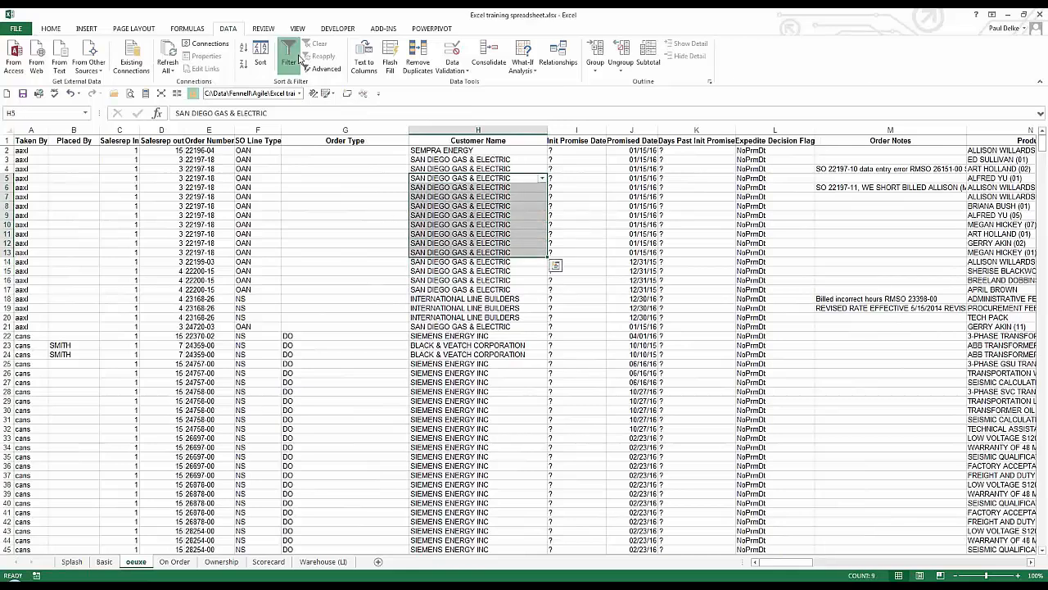
pyautogui.click(328, 206)
pyautogui.click(235, 207)
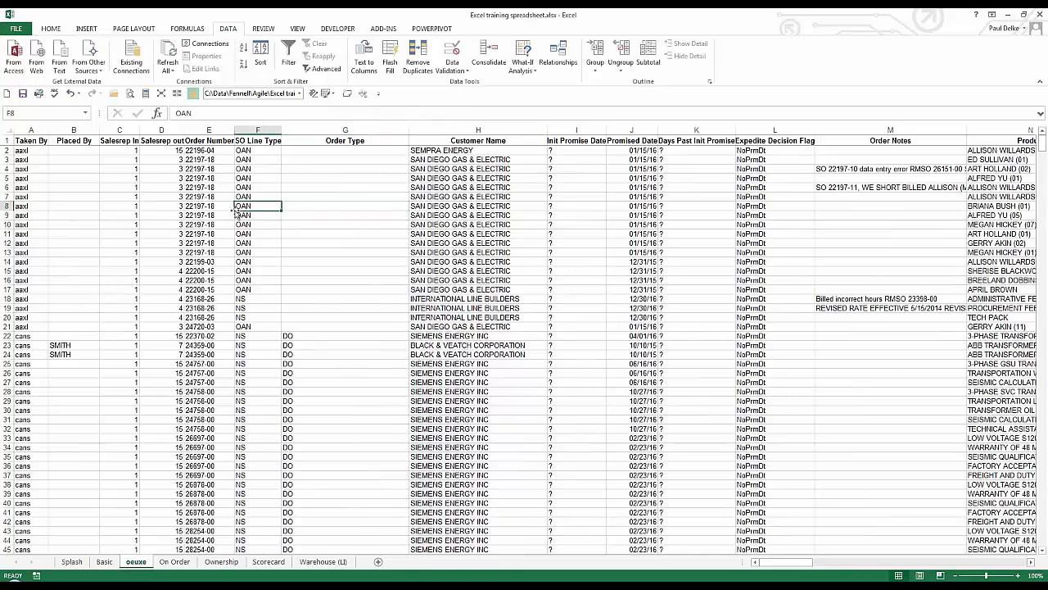
# Turn on filtering for the whole table and show only the cjys rows in the Taken By column
pyautogui.click(289, 54)
pyautogui.press('Home')
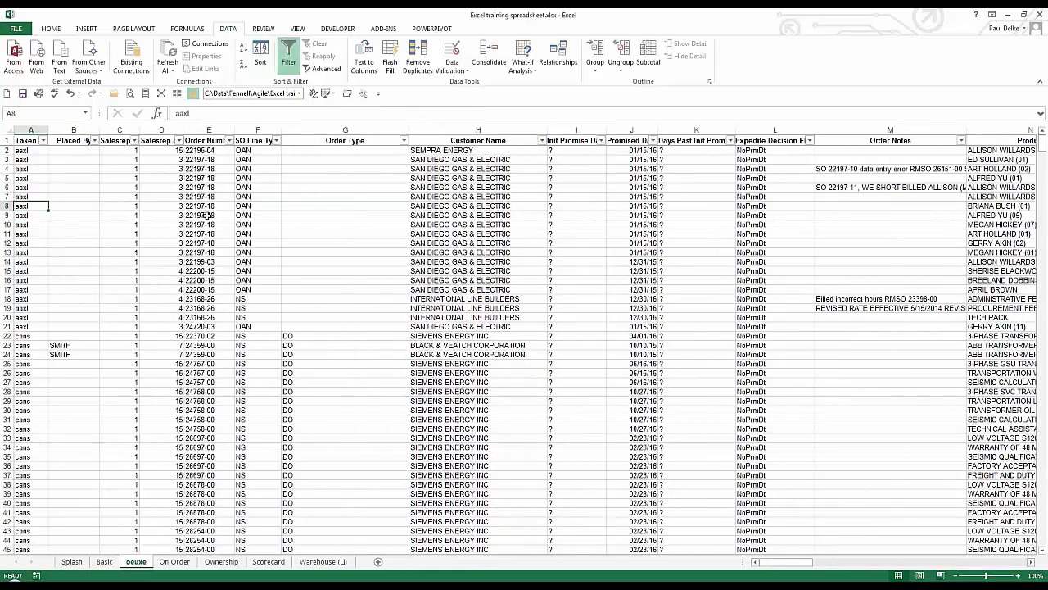
pyautogui.click(44, 141)
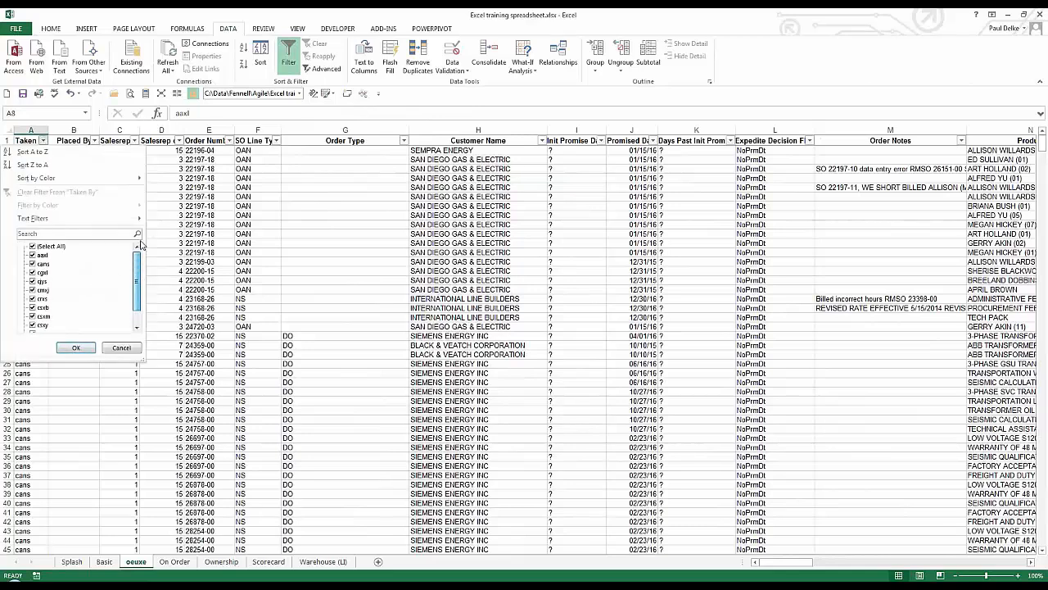
pyautogui.scroll(-1, 141, 303)
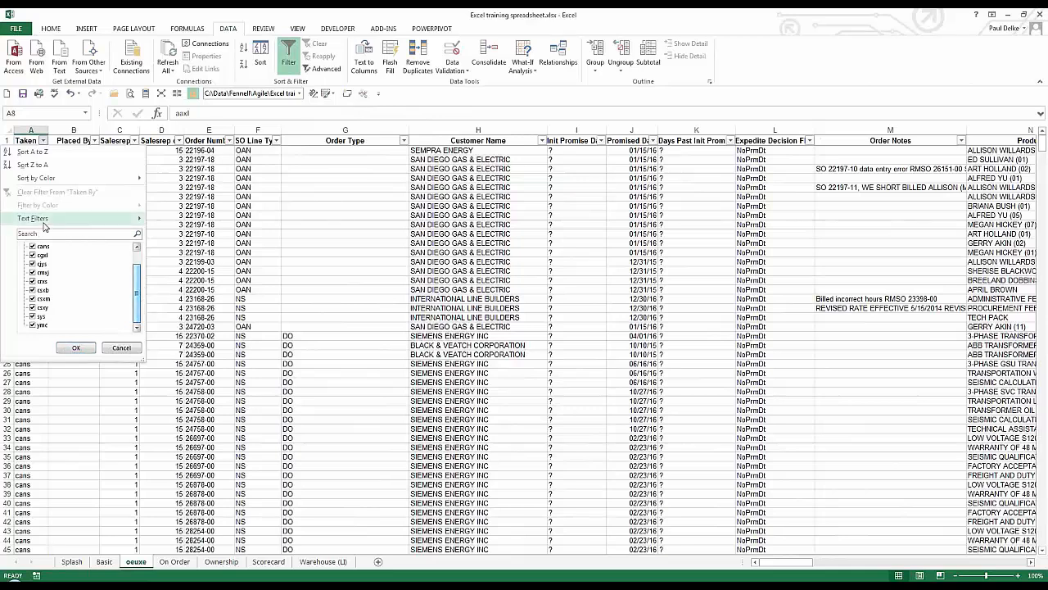
pyautogui.moveTo(48, 223)
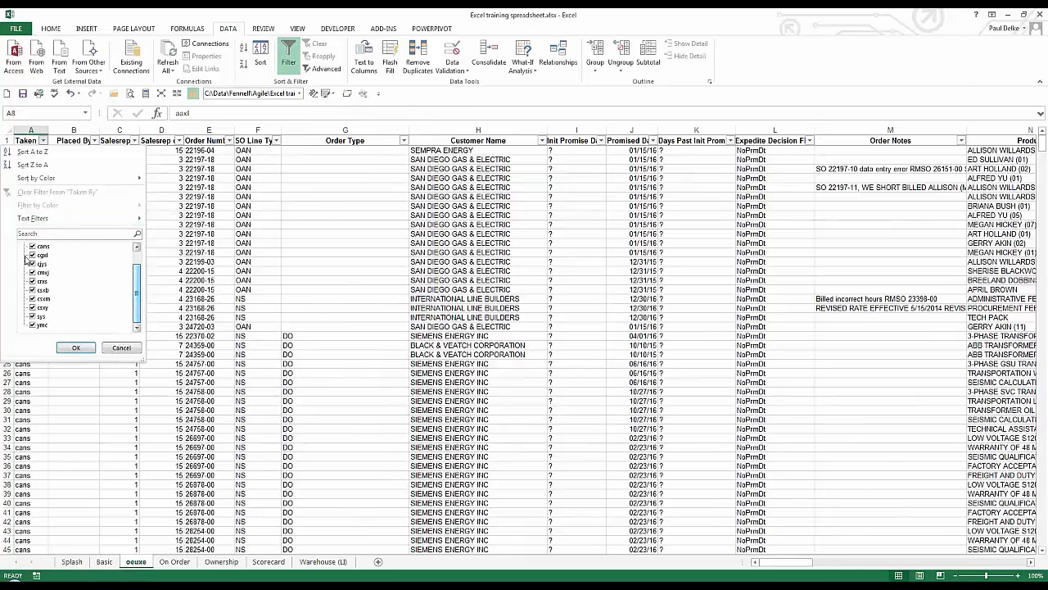
pyautogui.scroll(1, 141, 256)
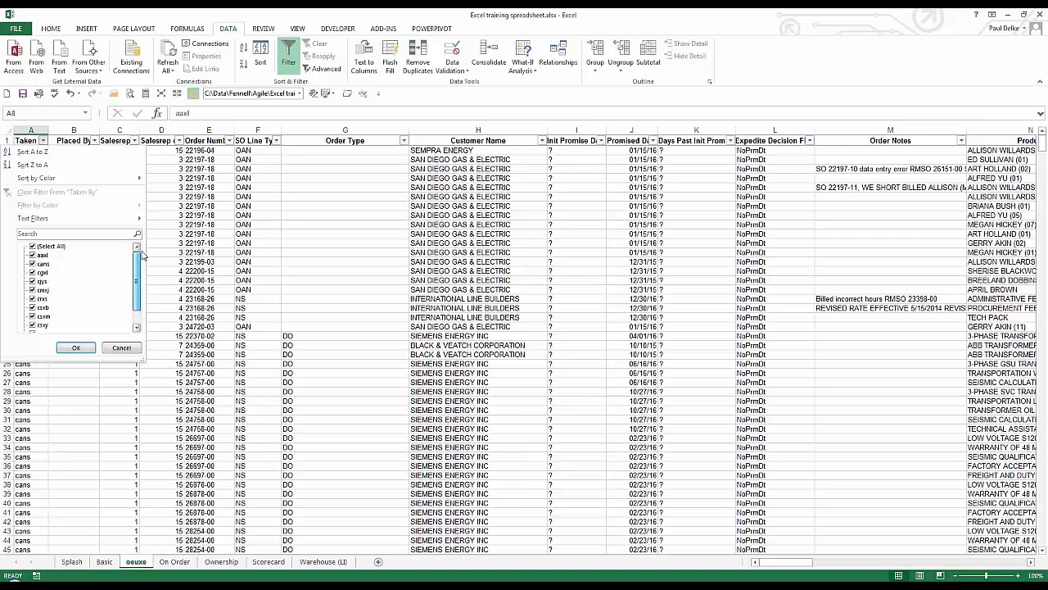
pyautogui.click(34, 246)
pyautogui.click(32, 283)
pyautogui.click(75, 347)
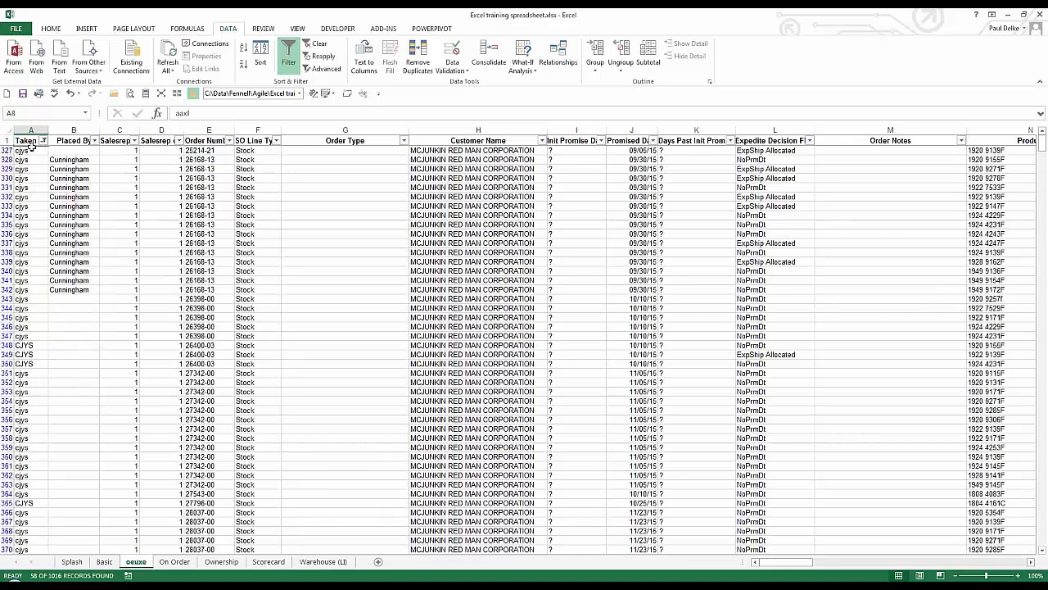
# Copy the filtered block from the Taken By header down to the Order Number cell in row 345, then select a single Taken By cell
pyautogui.click(42, 141)
pyautogui.click(42, 141)
pyautogui.moveTo(25, 141); pyautogui.dragTo(210, 322)
pyautogui.hotkey('ctrl', 'c')
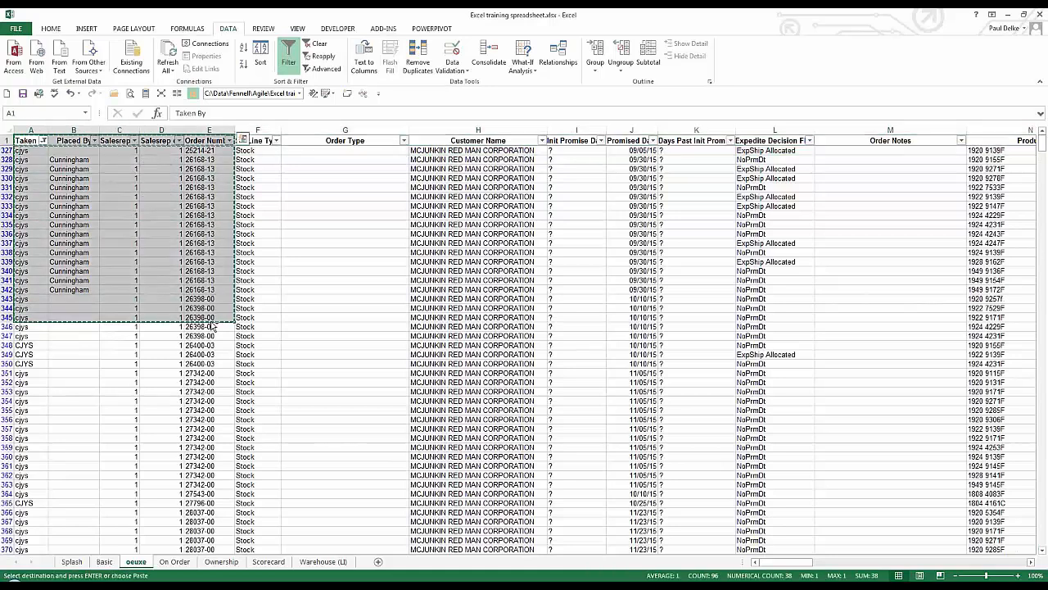
pyautogui.click(24, 196)
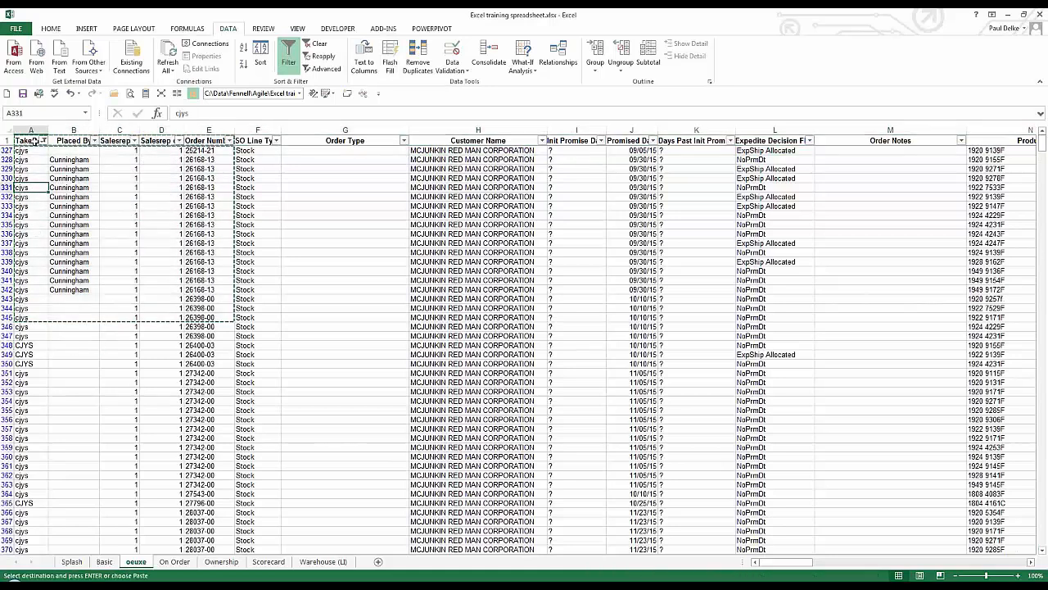
# Restore all entries in the Taken By filter and select cell A3
pyautogui.click(43, 141)
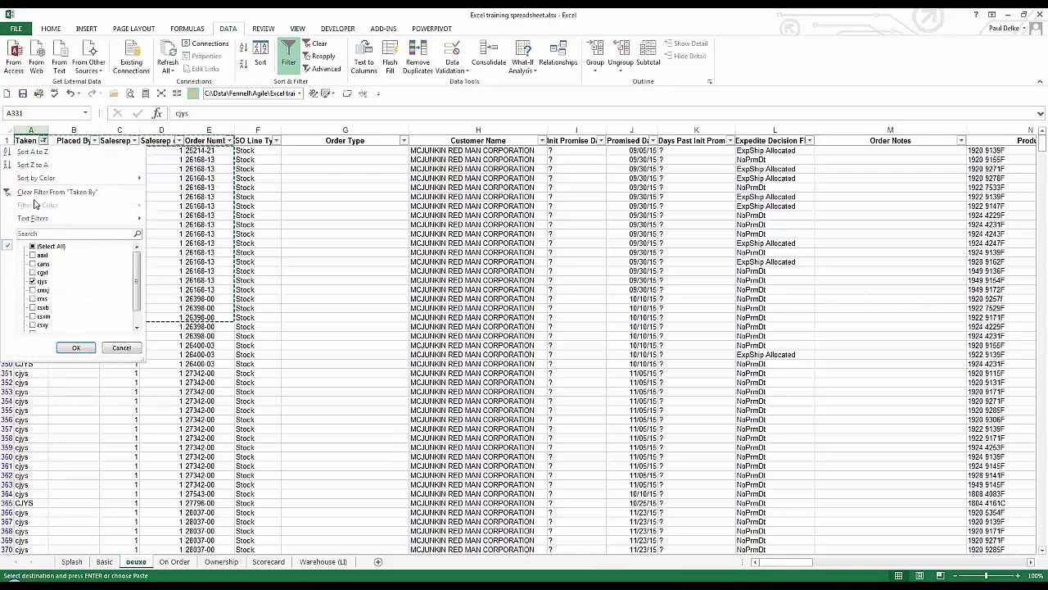
pyautogui.click(33, 245)
pyautogui.click(76, 347)
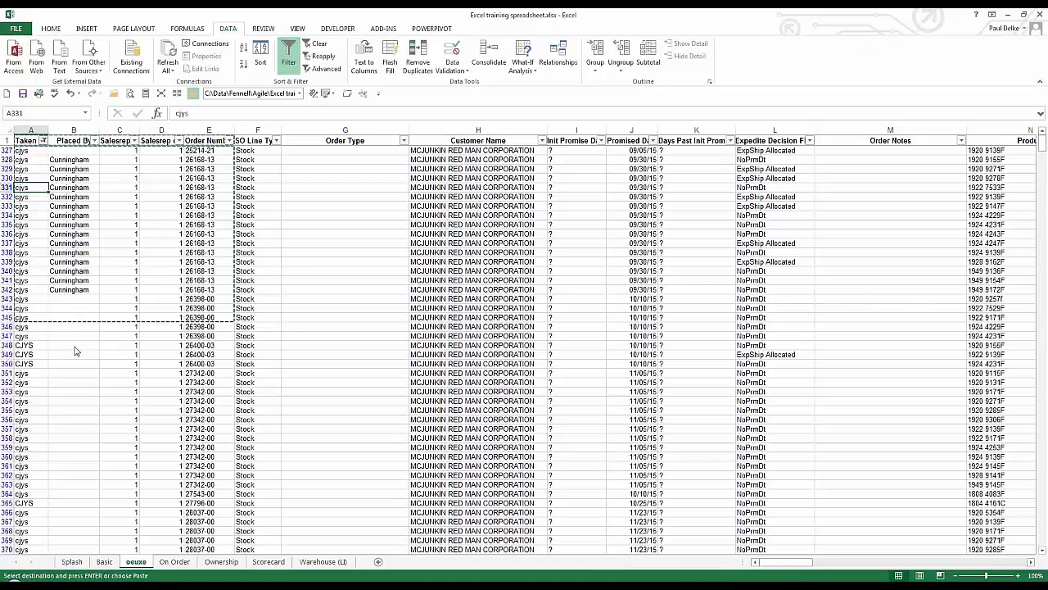
pyautogui.click(34, 159)
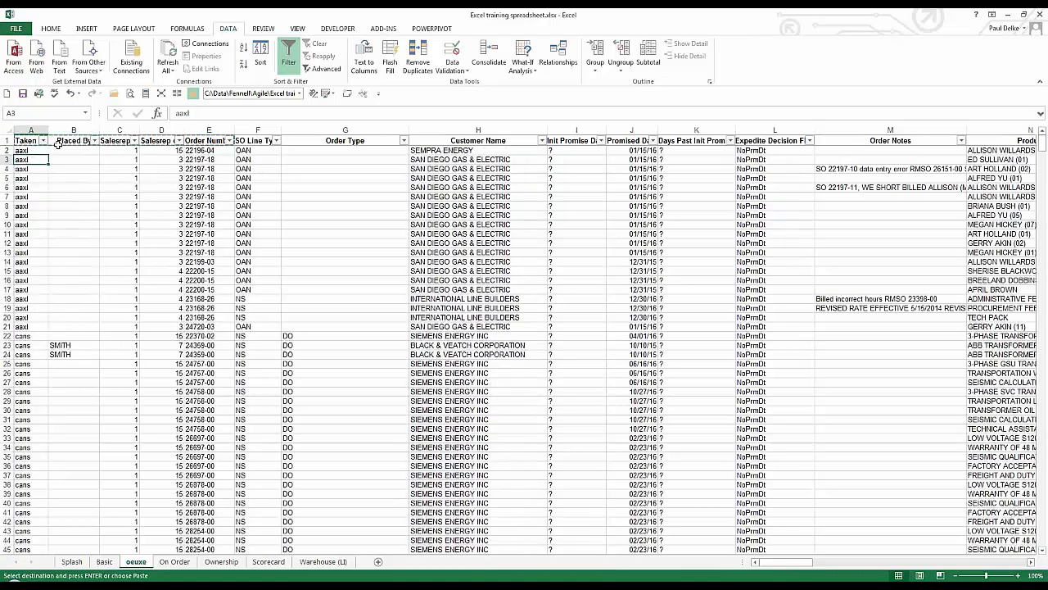
# Search the Taken By filter list for "cs" and close it without applying a filter
pyautogui.click(43, 141)
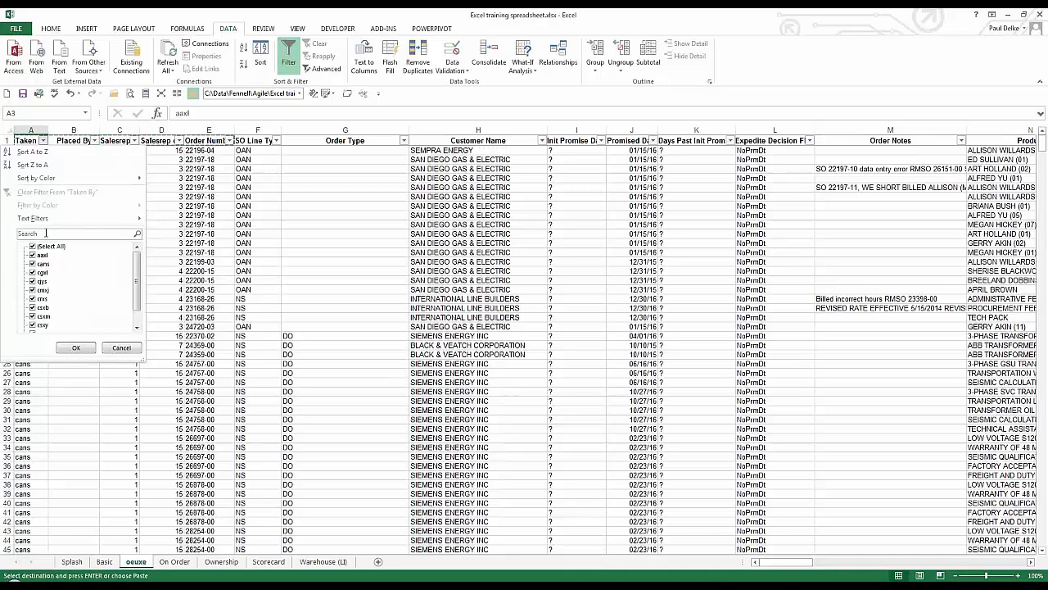
pyautogui.moveTo(137, 275); pyautogui.dragTo(141, 304)
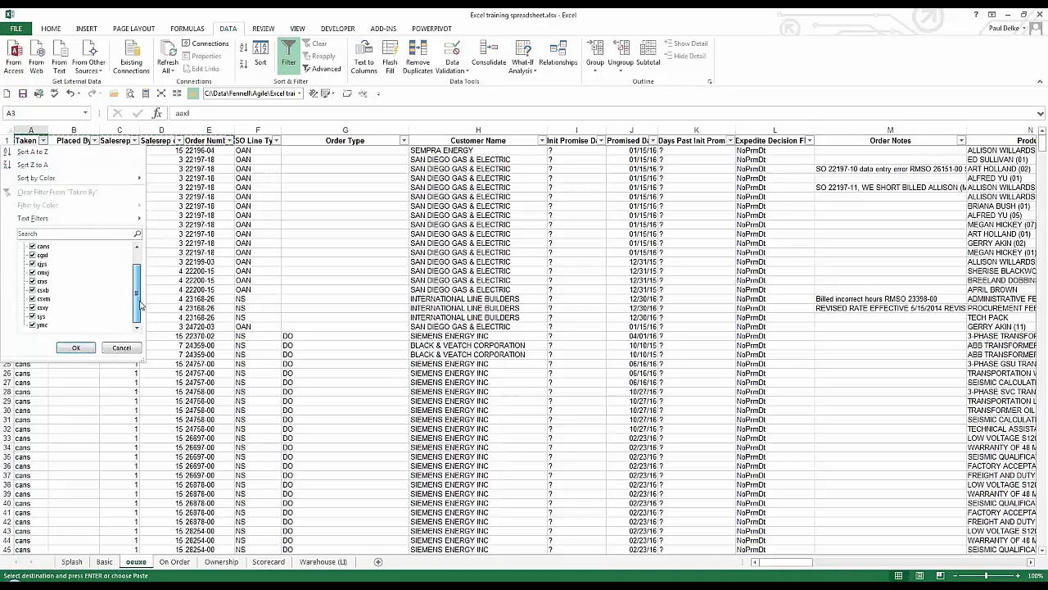
pyautogui.scroll(2, 121, 251)
pyautogui.click(50, 234)
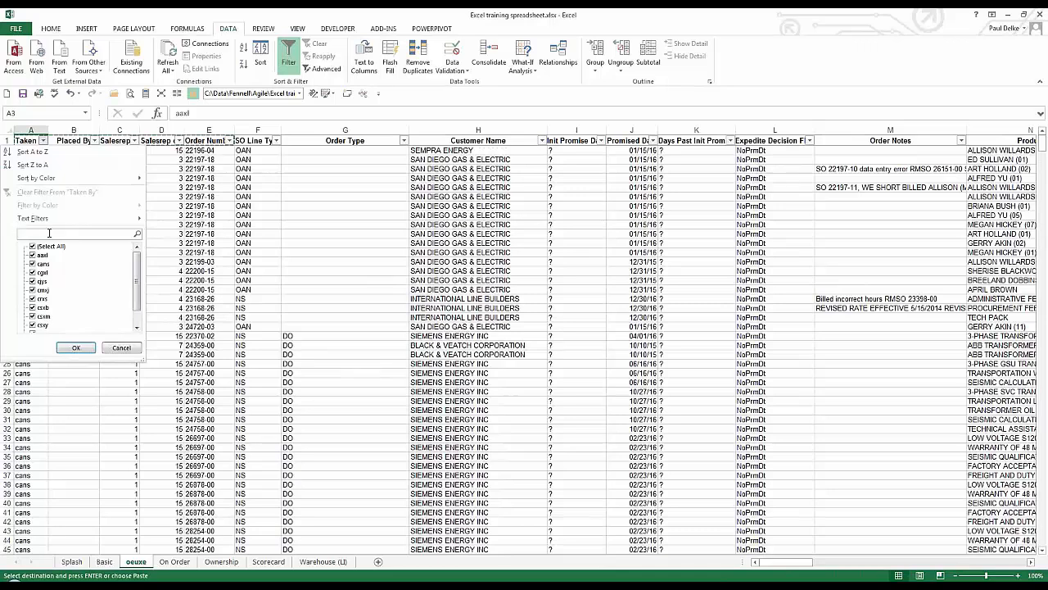
pyautogui.write('cs')
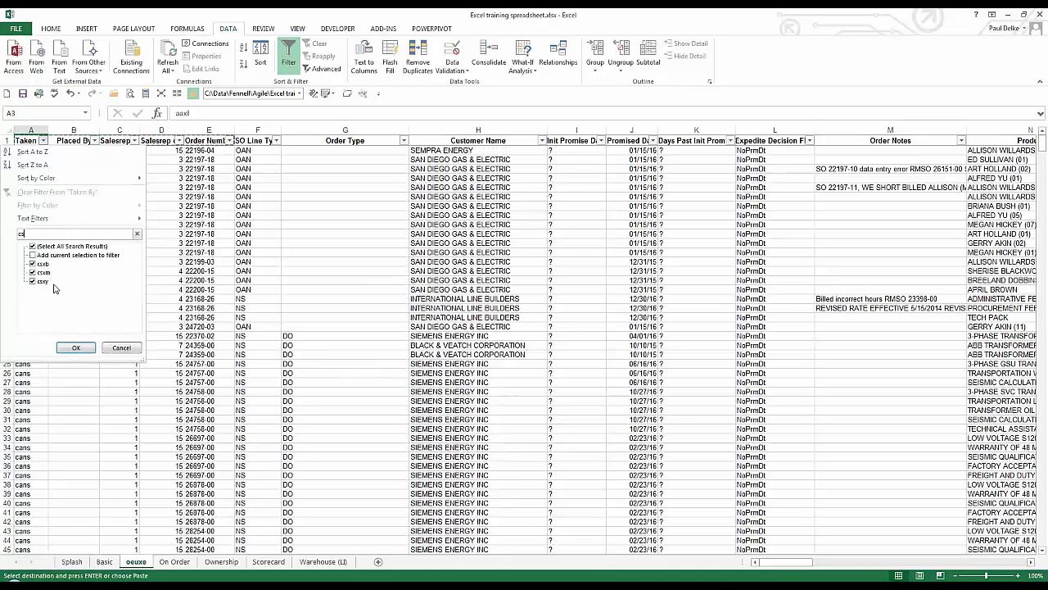
pyautogui.click(118, 351)
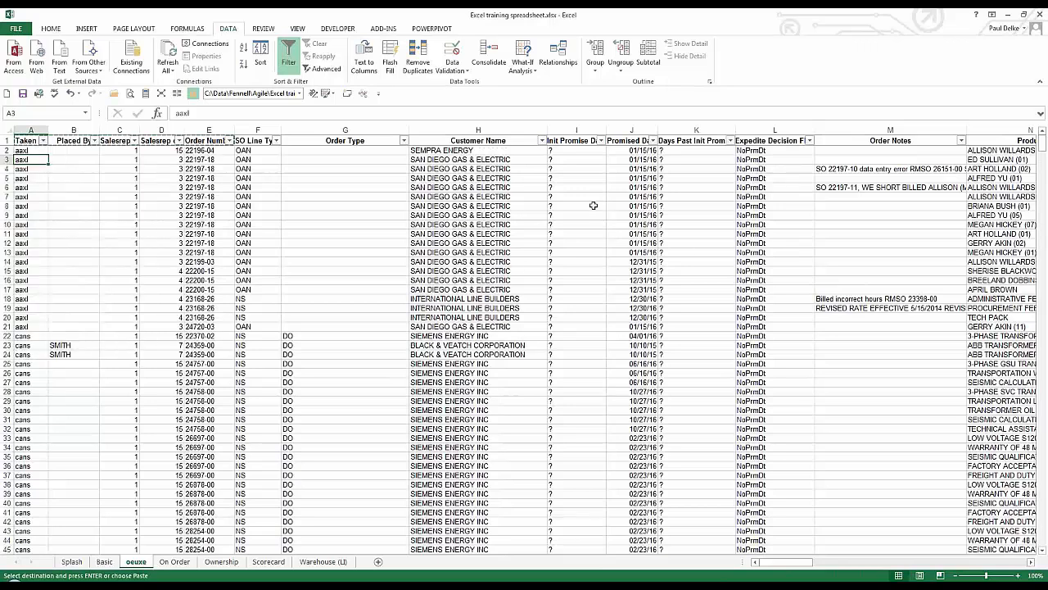
# Look across the table's columns from Customer Name to Product and return to cell A9
pyautogui.click(479, 198)
pyautogui.press('Right')
pyautogui.press('Right')
pyautogui.press('Right')
pyautogui.press('Right')
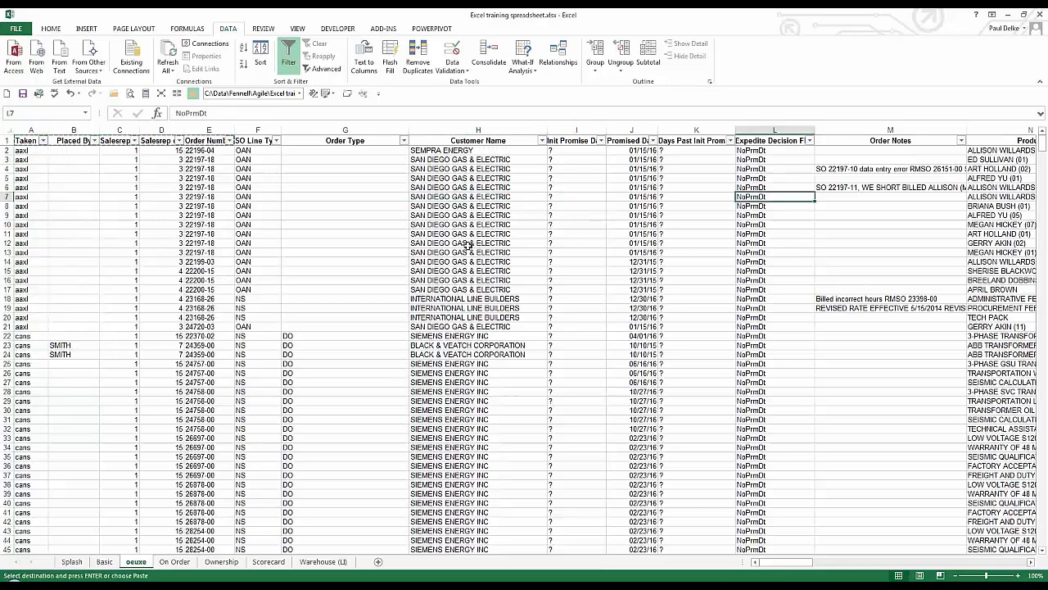
pyautogui.press('Right')
pyautogui.press('Right')
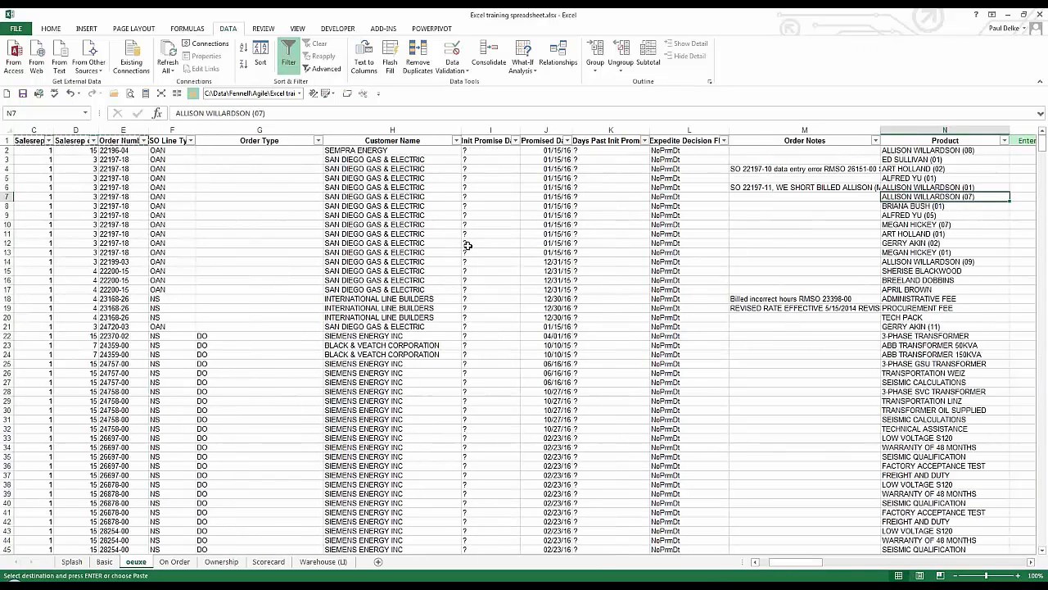
pyautogui.hscroll(5, 467, 246)
pyautogui.click(94, 215)
pyautogui.press('Home')
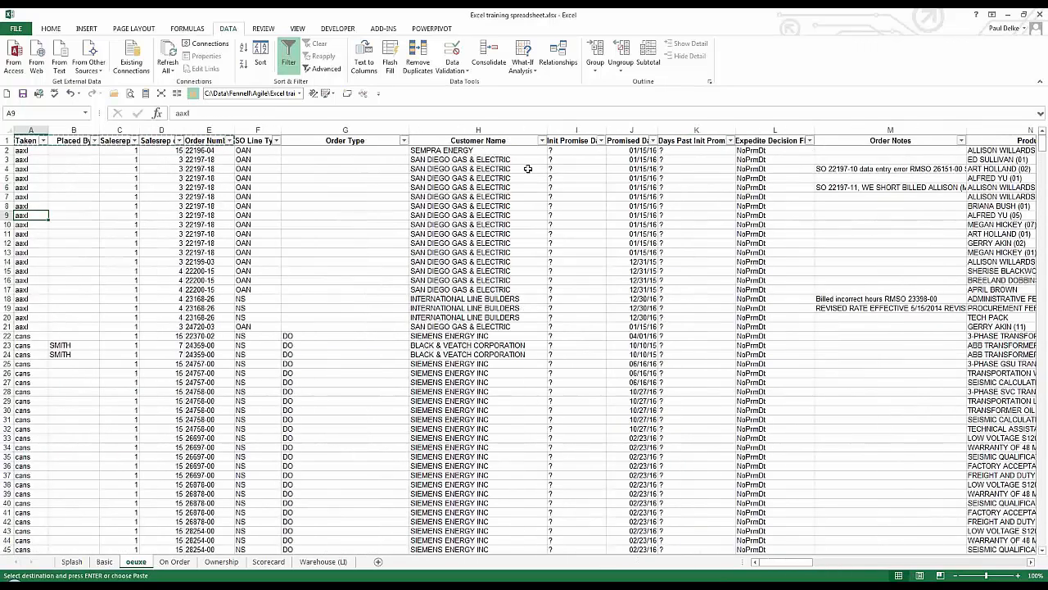
# Filter the Customer Name column to the entries that match the search "se"
pyautogui.click(524, 215)
pyautogui.click(541, 140)
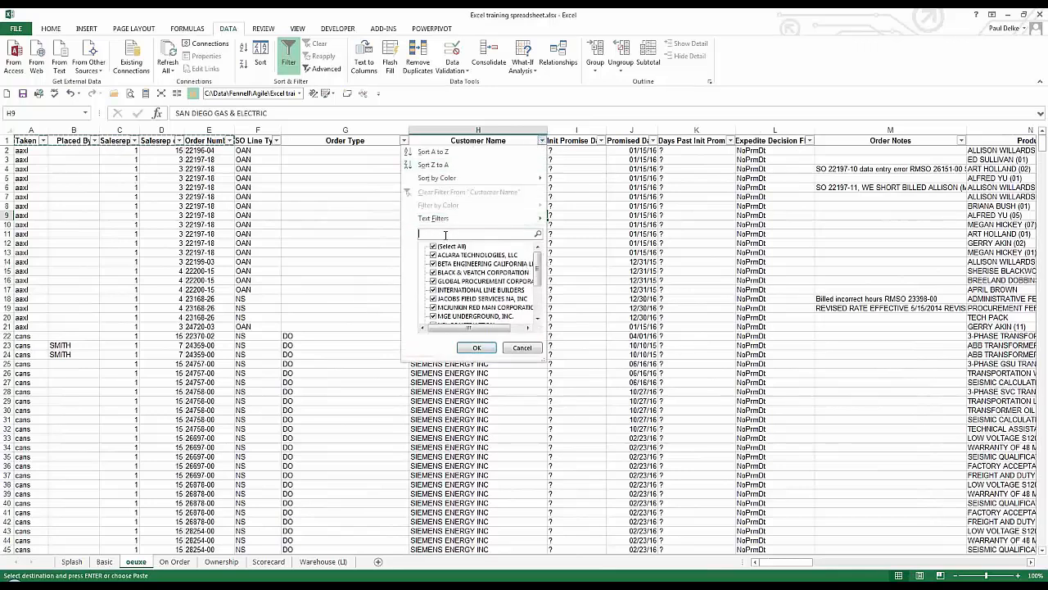
pyautogui.click(446, 235)
pyautogui.write('se')
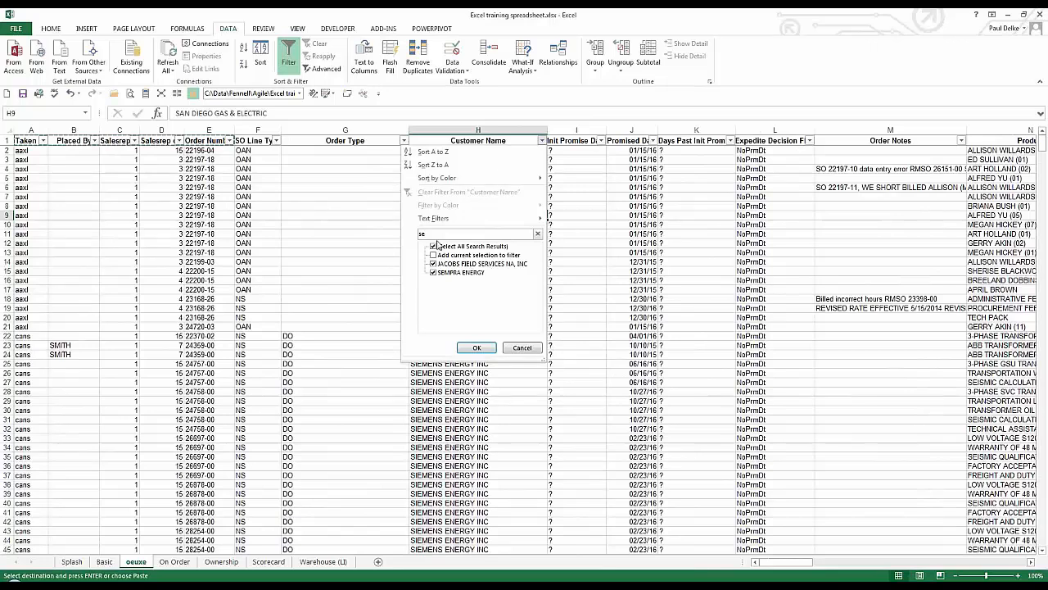
pyautogui.click(475, 348)
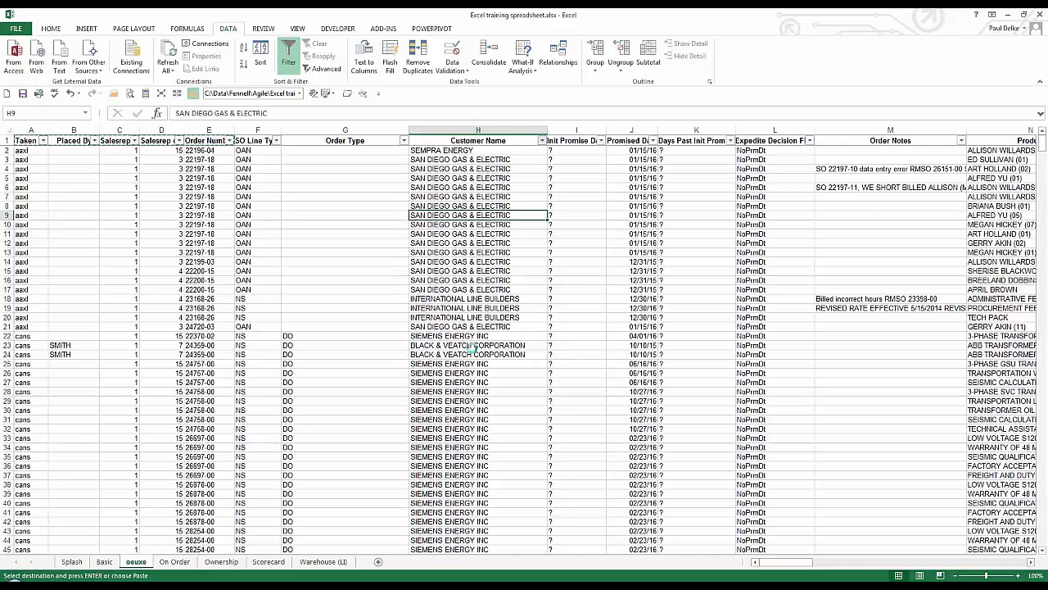
# Narrow the filtered table to the cans rows in the Taken By column and select cell A55
pyautogui.click(47, 140)
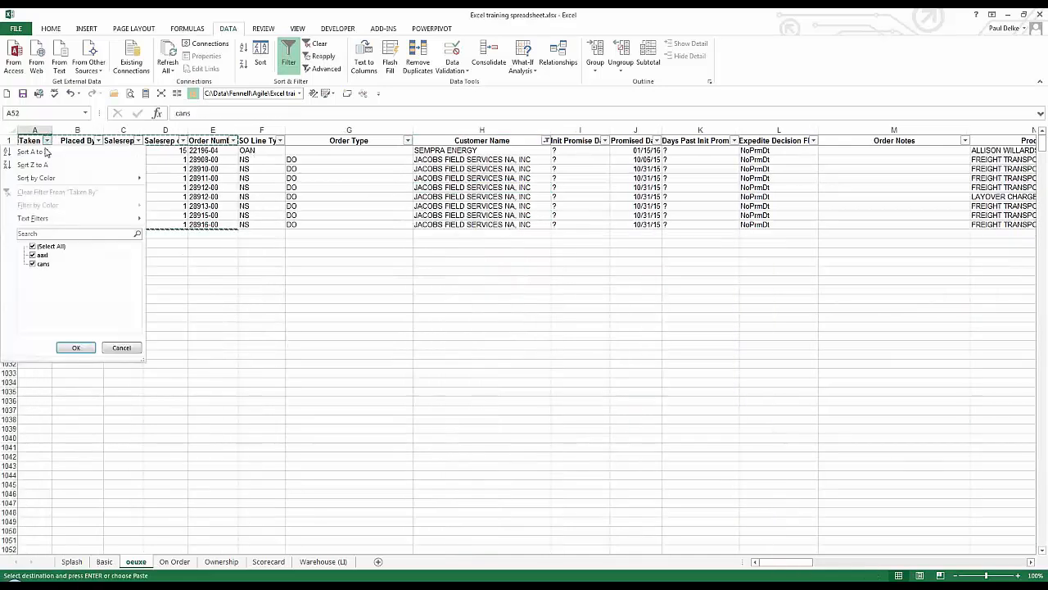
pyautogui.click(76, 347)
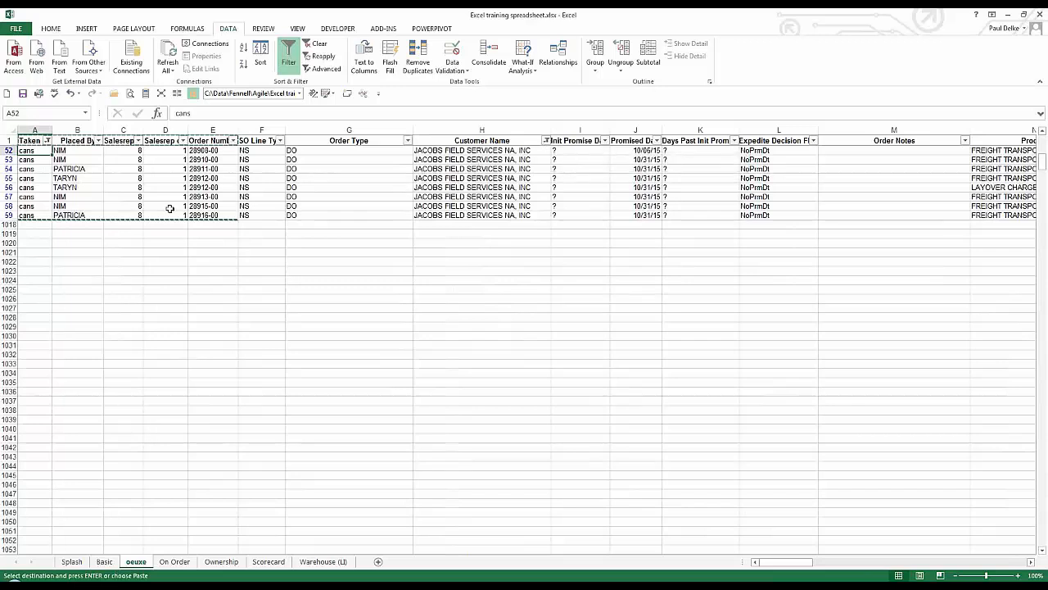
pyautogui.click(39, 176)
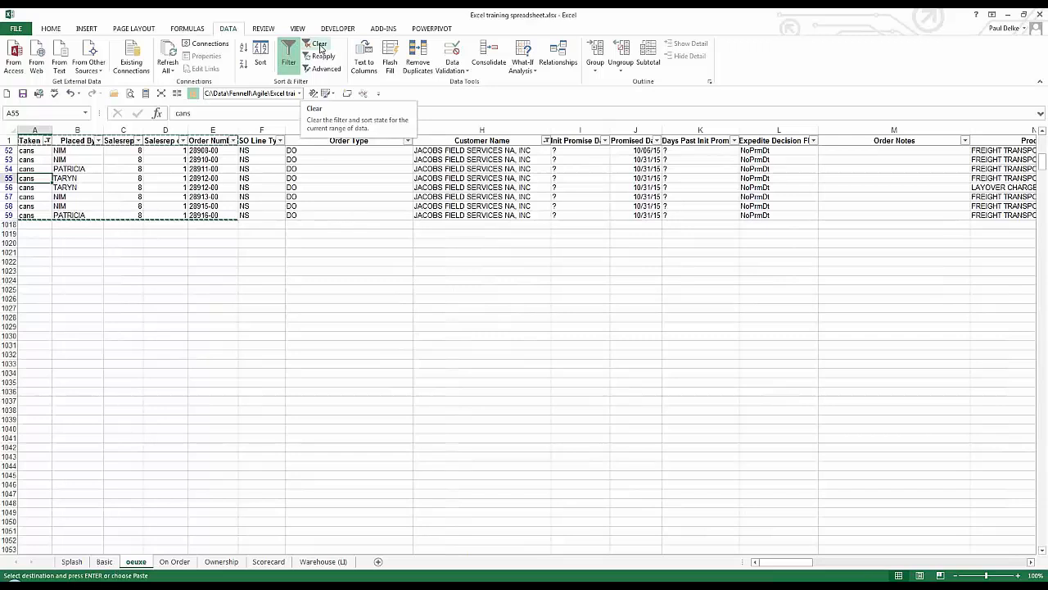
# Restore all entries in the Customer Name filter and clear the remaining filter from the table
pyautogui.click(546, 140)
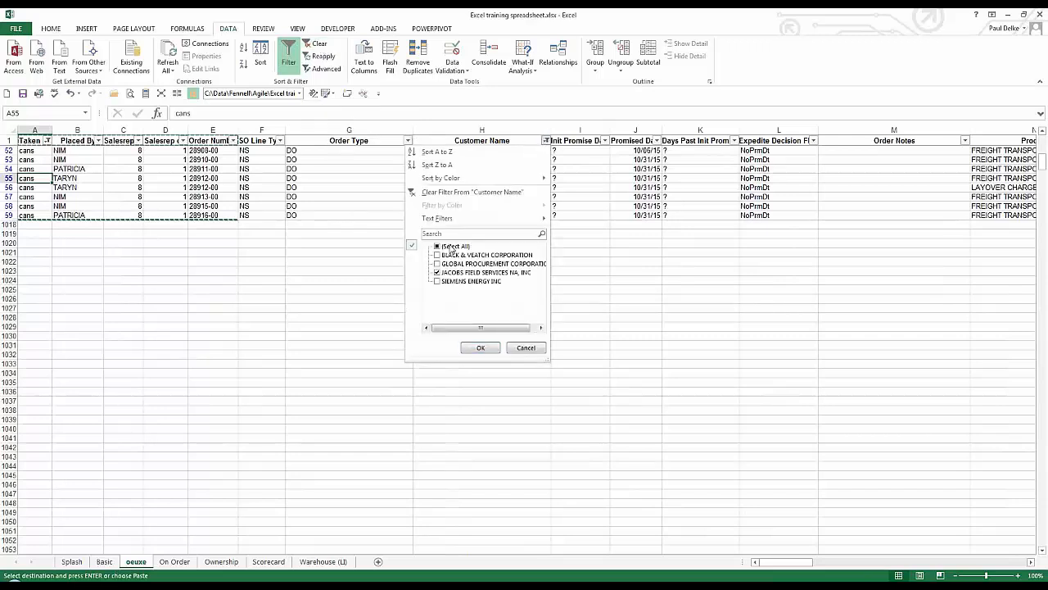
pyautogui.click(451, 247)
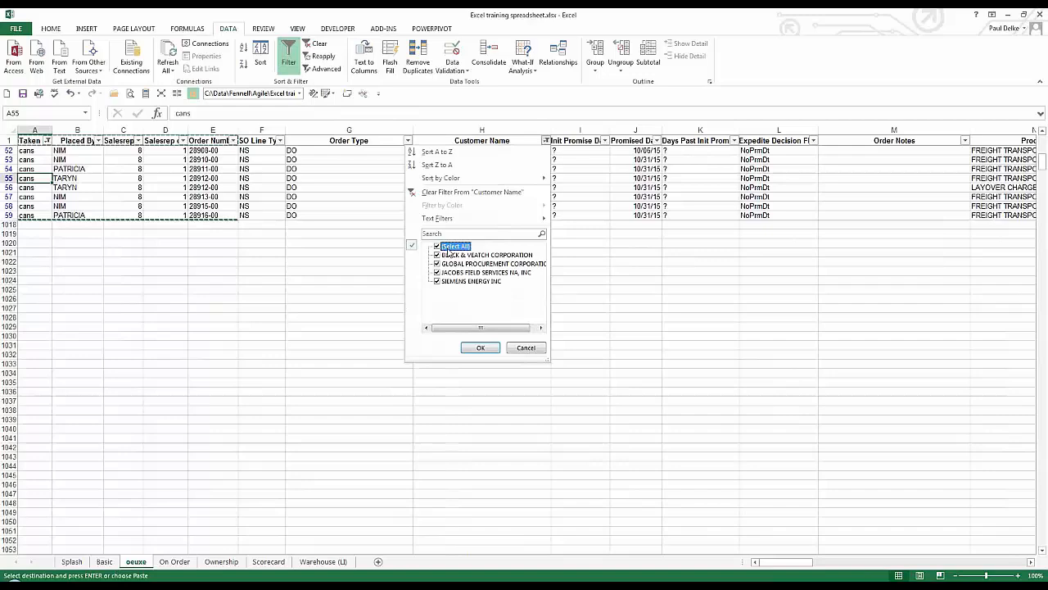
pyautogui.click(479, 347)
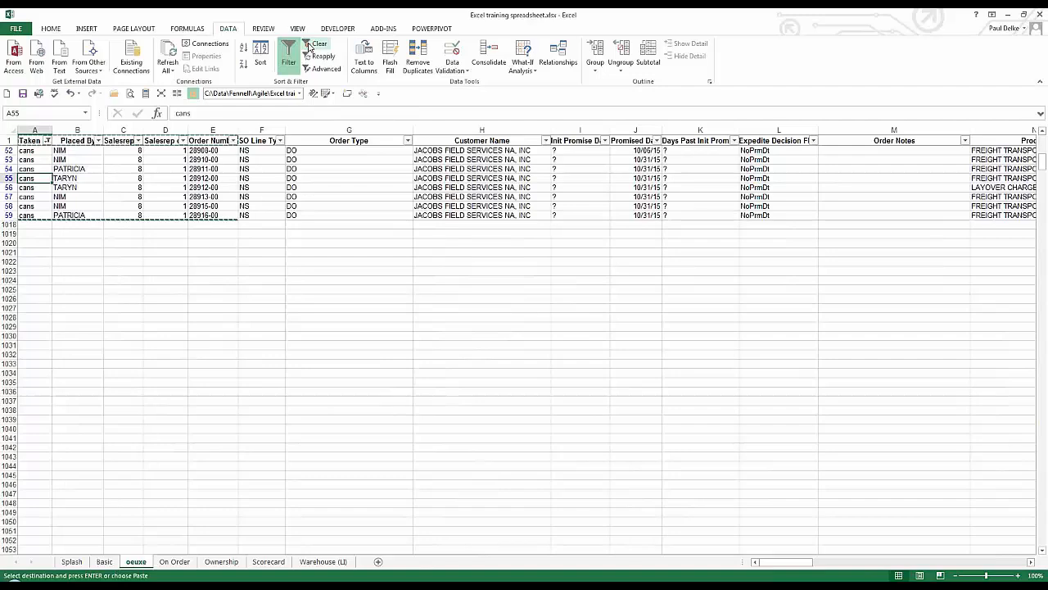
pyautogui.click(309, 47)
# Try a Begins With text filter on the Customer Name column
pyautogui.click(541, 140)
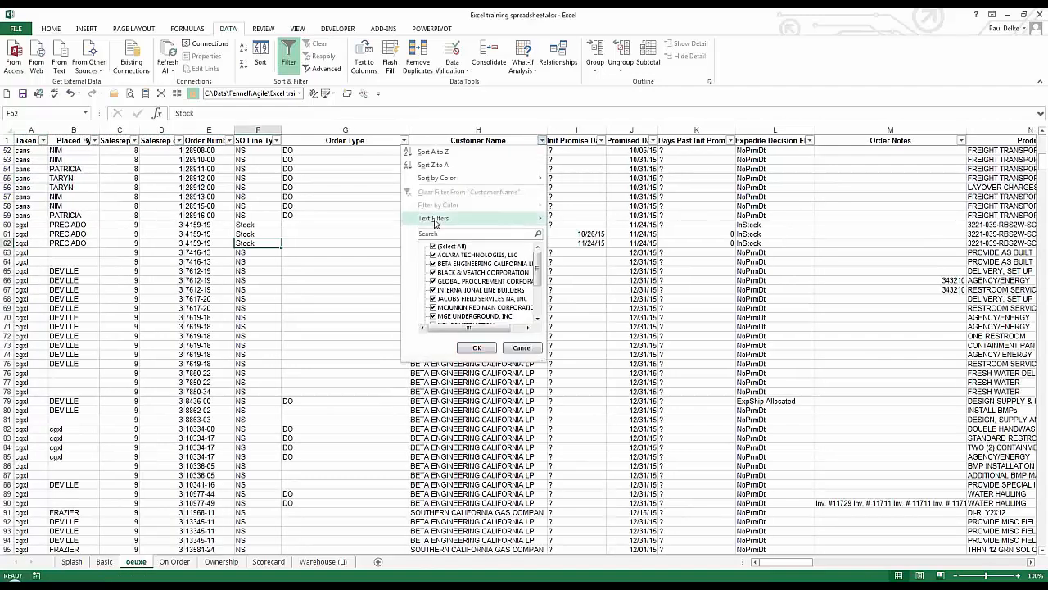
pyautogui.moveTo(549, 218)
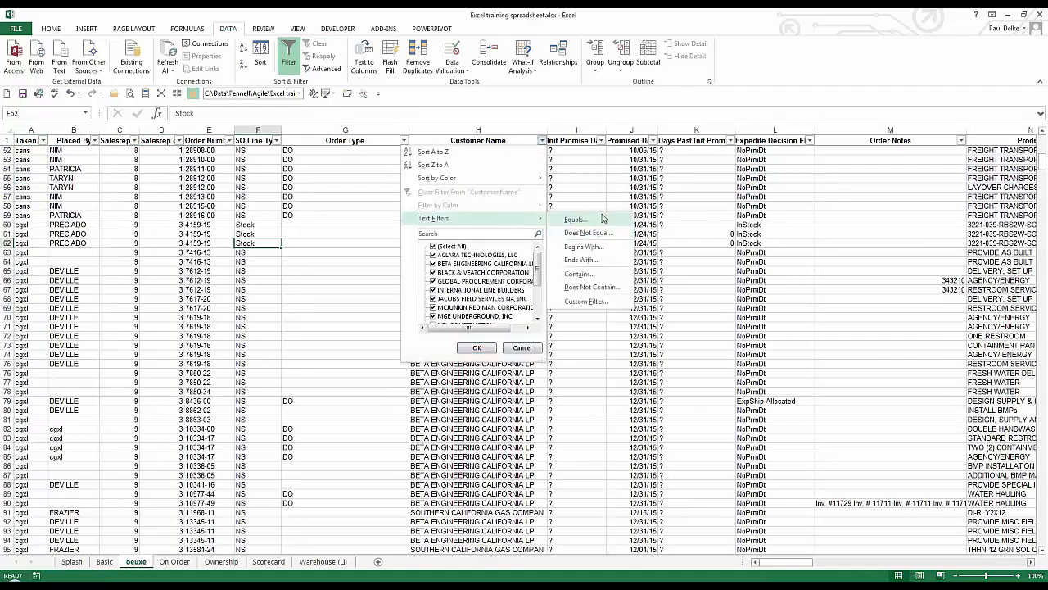
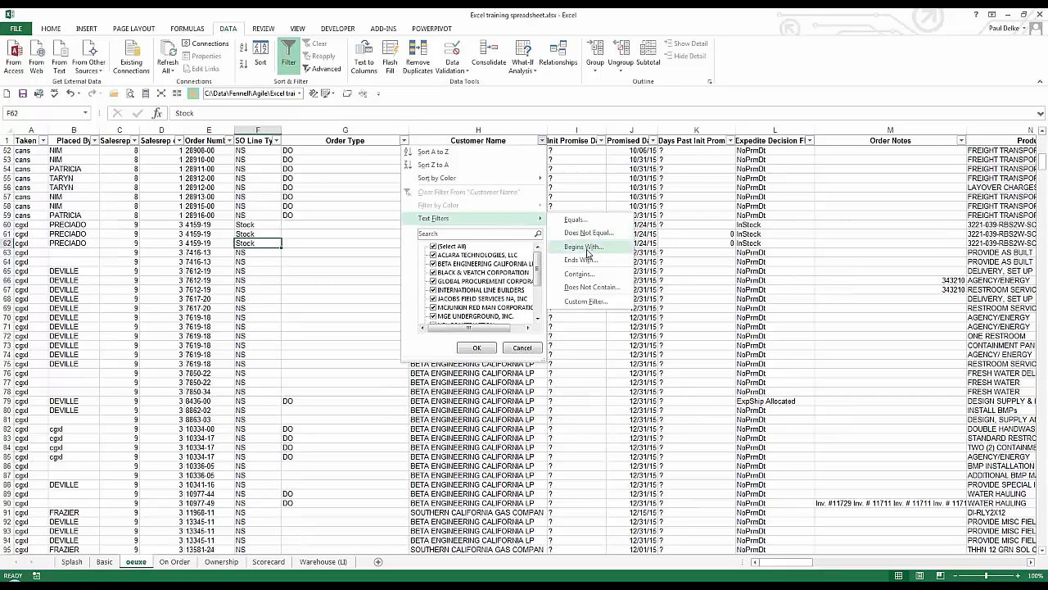
pyautogui.click(585, 246)
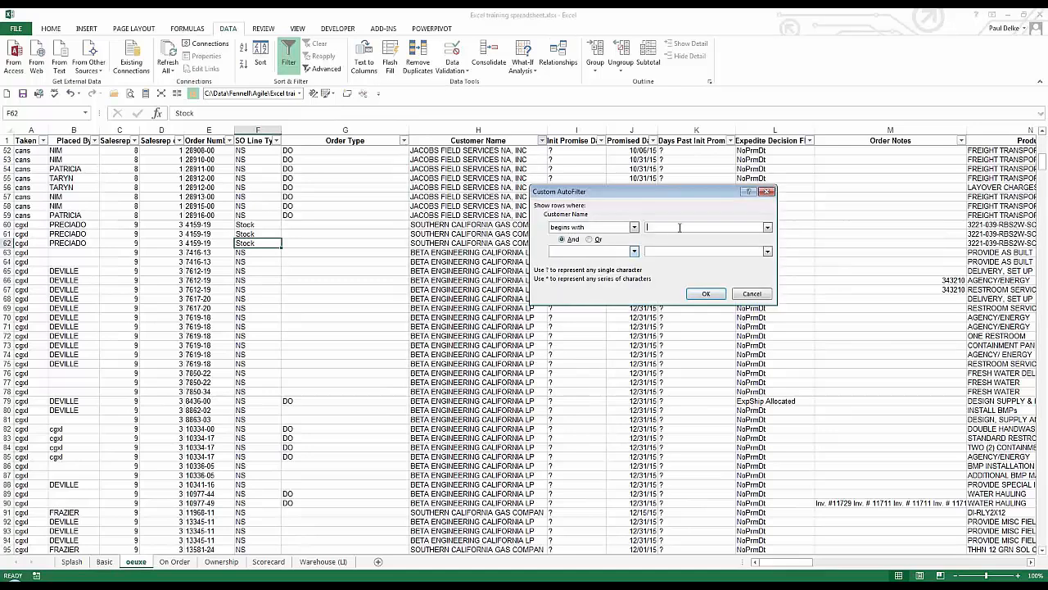
pyautogui.click(698, 293)
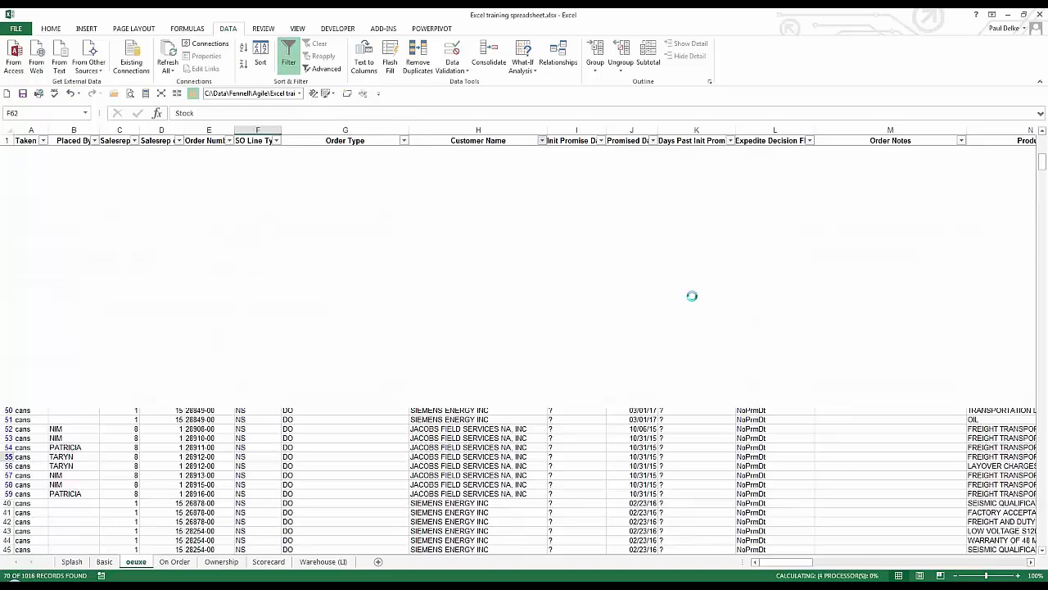
# Review the Text Filters options of the Customer Name column, close the list and return to the table's first data cell
pyautogui.click(541, 140)
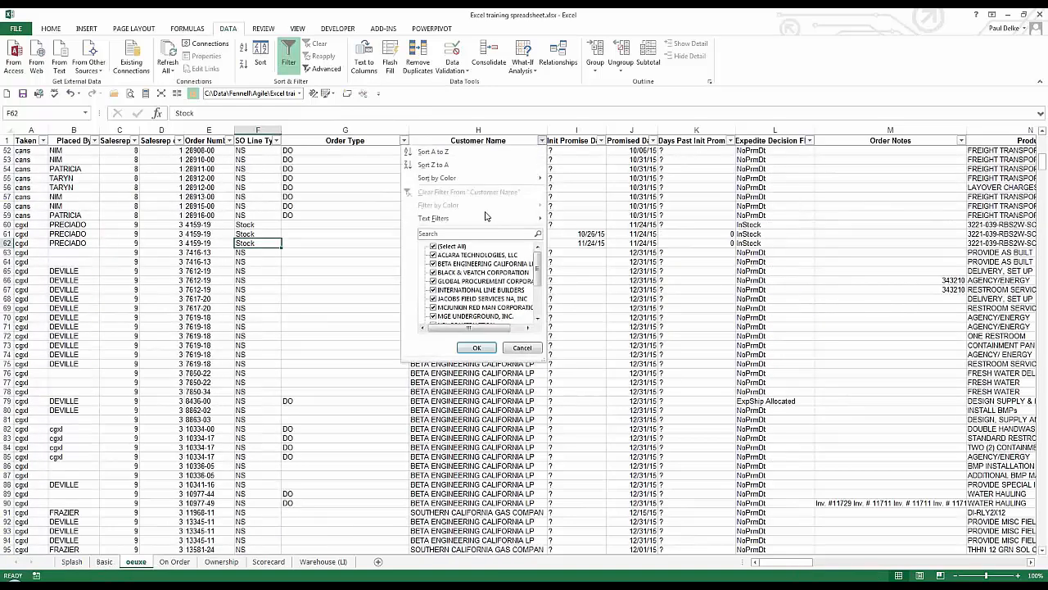
pyautogui.moveTo(442, 219)
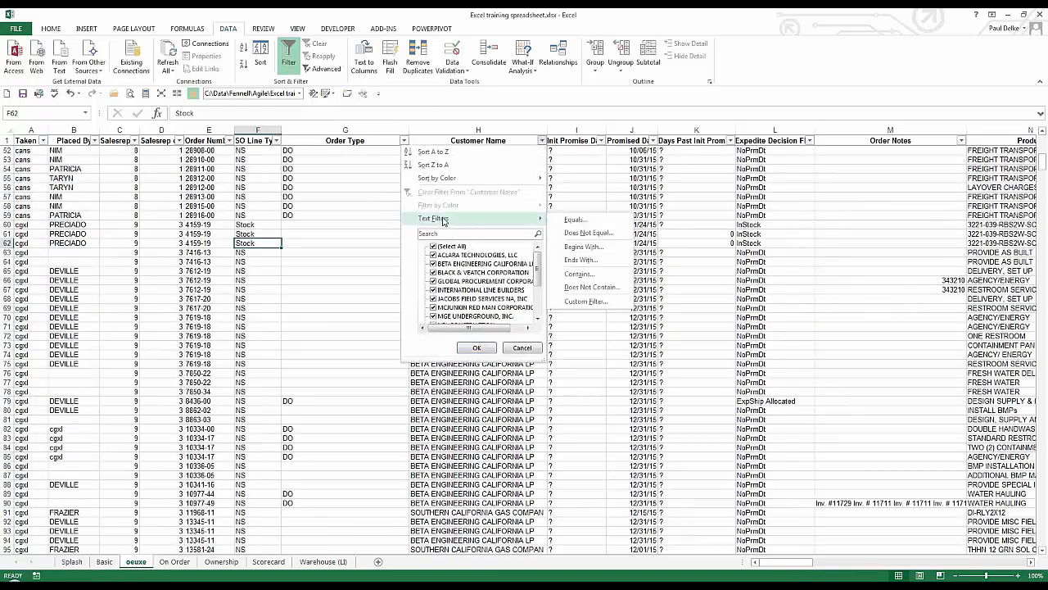
pyautogui.click(374, 224)
pyautogui.click(460, 178)
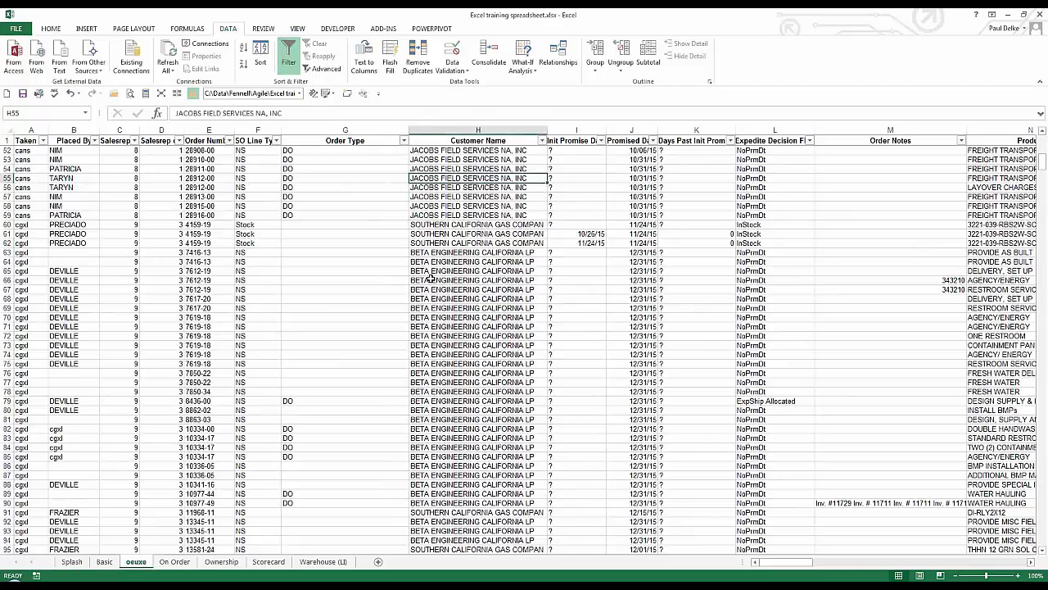
pyautogui.hotkey('ctrl', 'Home')
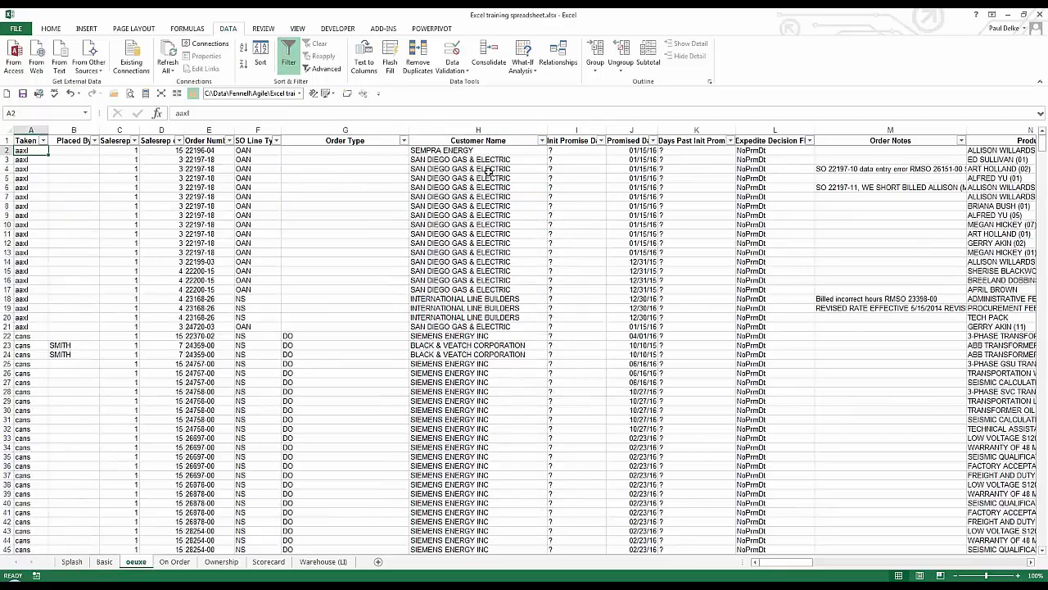
# Filter the Customer Name column to show only SAN DIEGO GAS & ELECTRIC
pyautogui.click(541, 141)
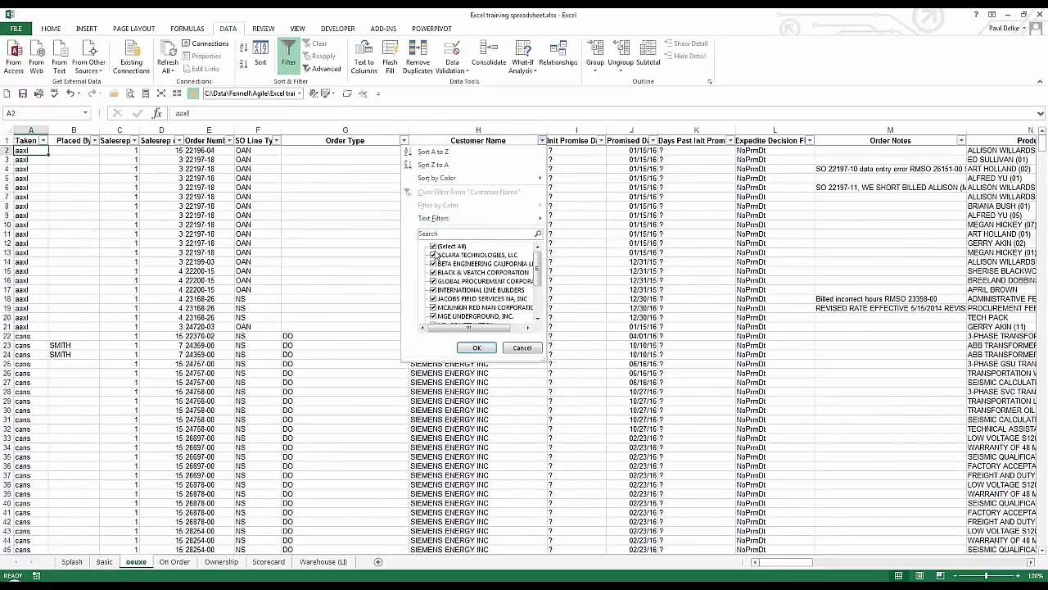
pyautogui.click(440, 247)
pyautogui.moveTo(536, 263); pyautogui.dragTo(536, 311)
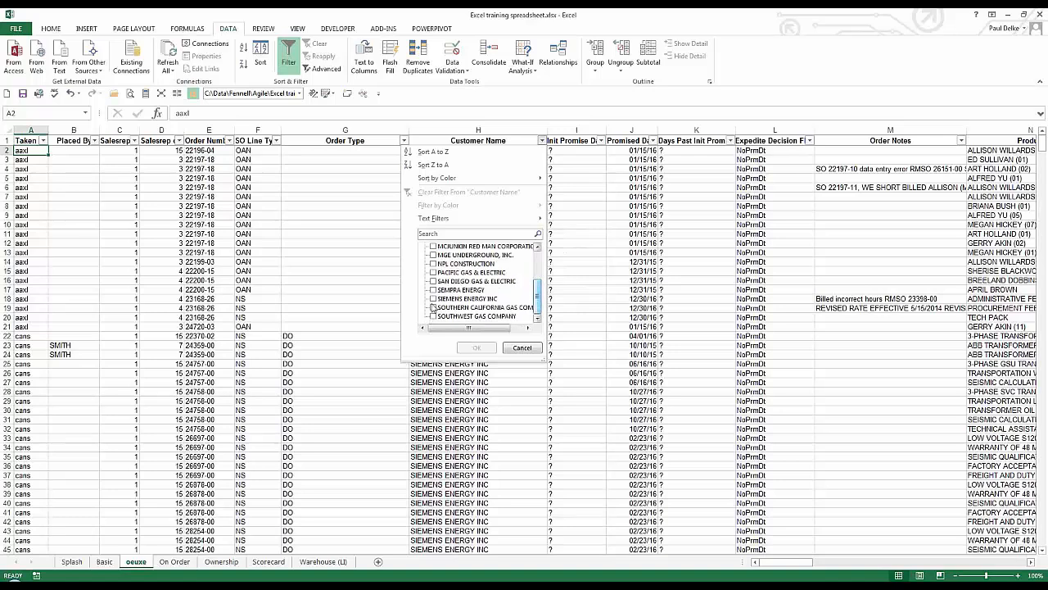
pyautogui.click(434, 282)
pyautogui.click(475, 349)
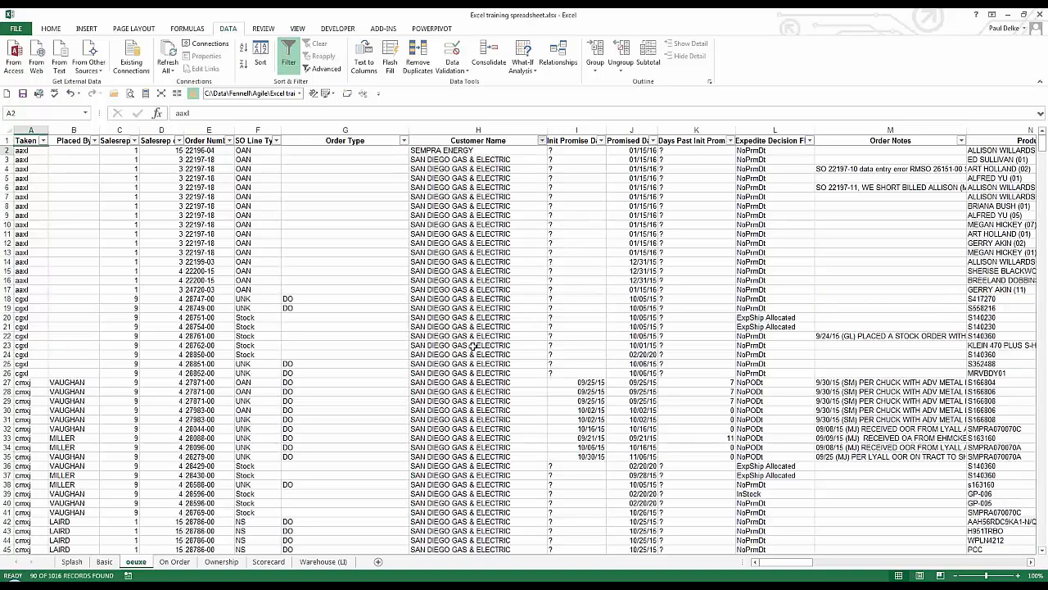
# Copy a block of the filtered rows from Taken By through Order Notes, headers included, and paste it into a new worksheet
pyautogui.moveTo(628, 168); pyautogui.dragTo(940, 401)
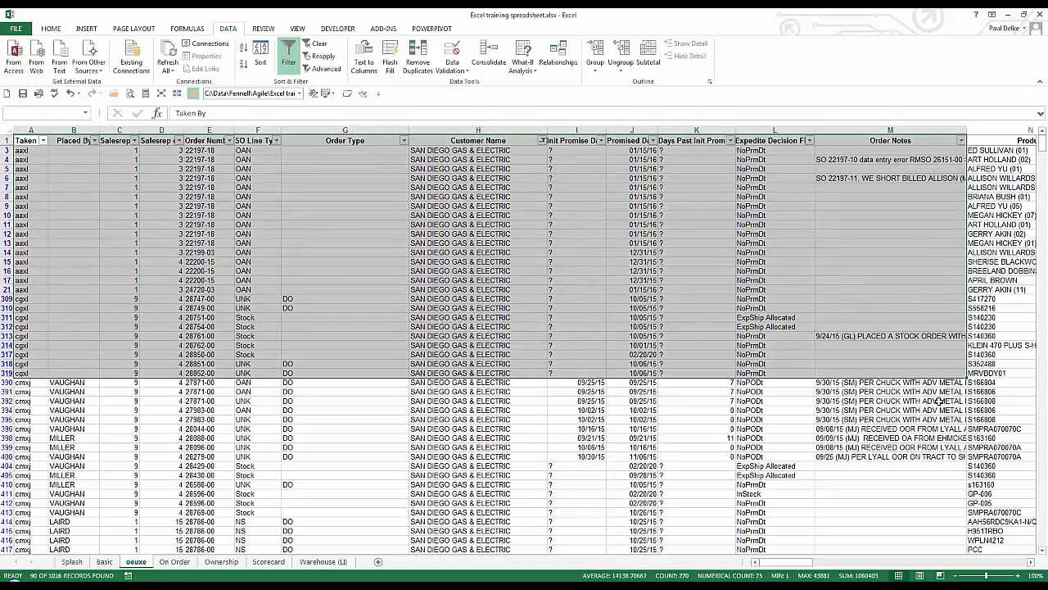
pyautogui.hotkey('ctrl', 'c')
pyautogui.click(377, 560)
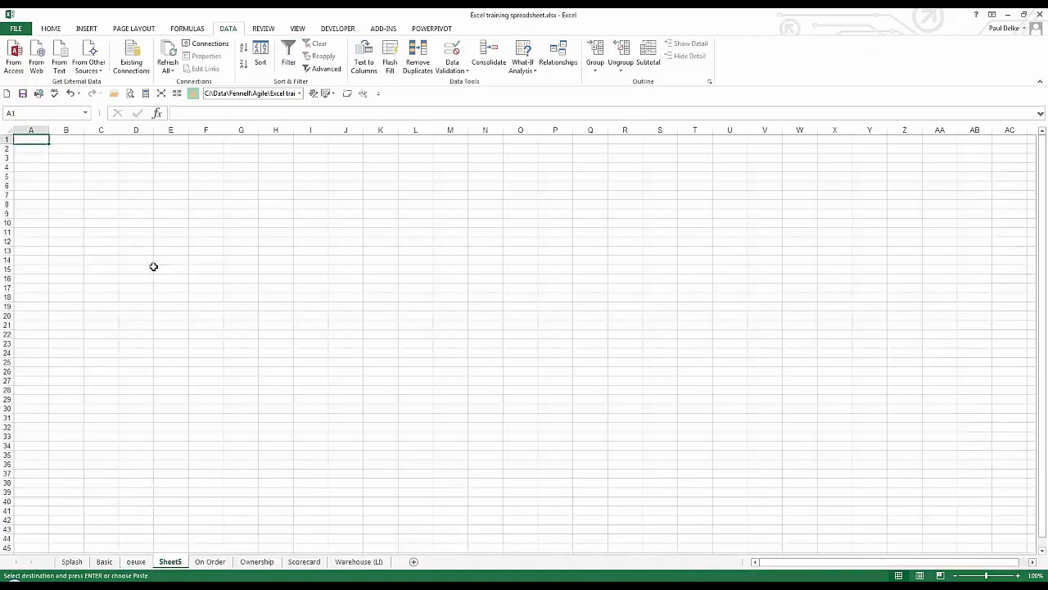
pyautogui.press('Return')
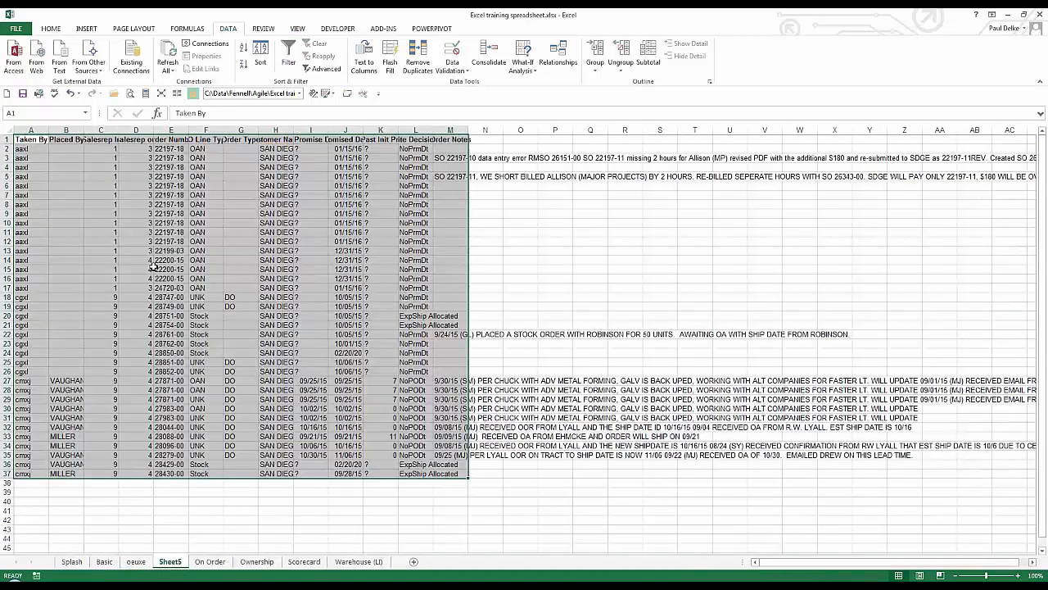
pyautogui.hotkey('ctrl', 'v')
# Autofit the Customer Name column on the new sheet and select cell H8
pyautogui.moveTo(30, 223); pyautogui.dragTo(66, 473)
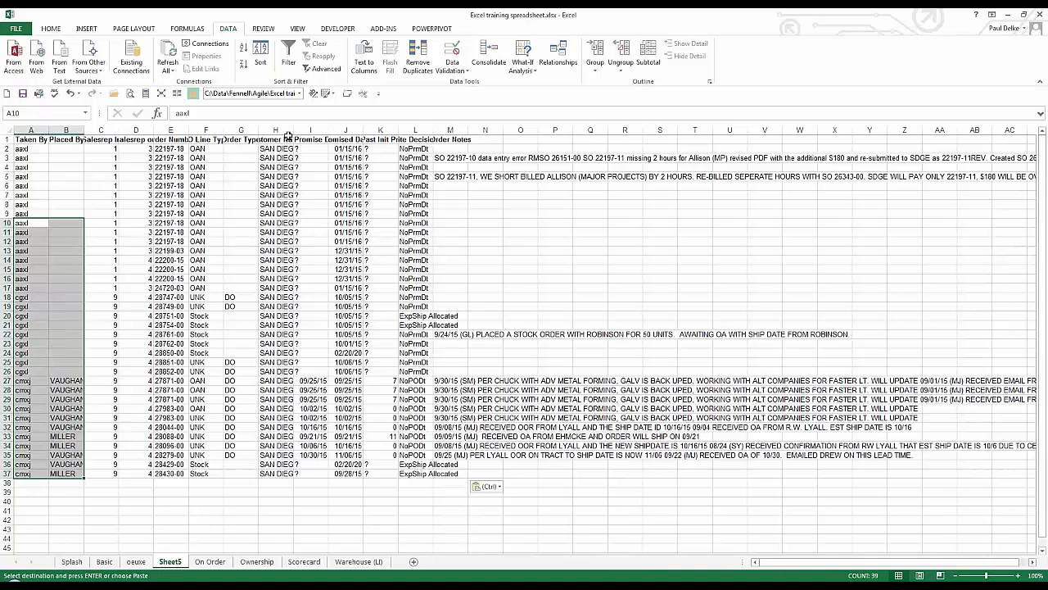
pyautogui.doubleClick(290, 129)
pyautogui.click(311, 204)
# Delete the new sheet with the pasted rows and return to the oeuxe sheet
pyautogui.rightClick(170, 561)
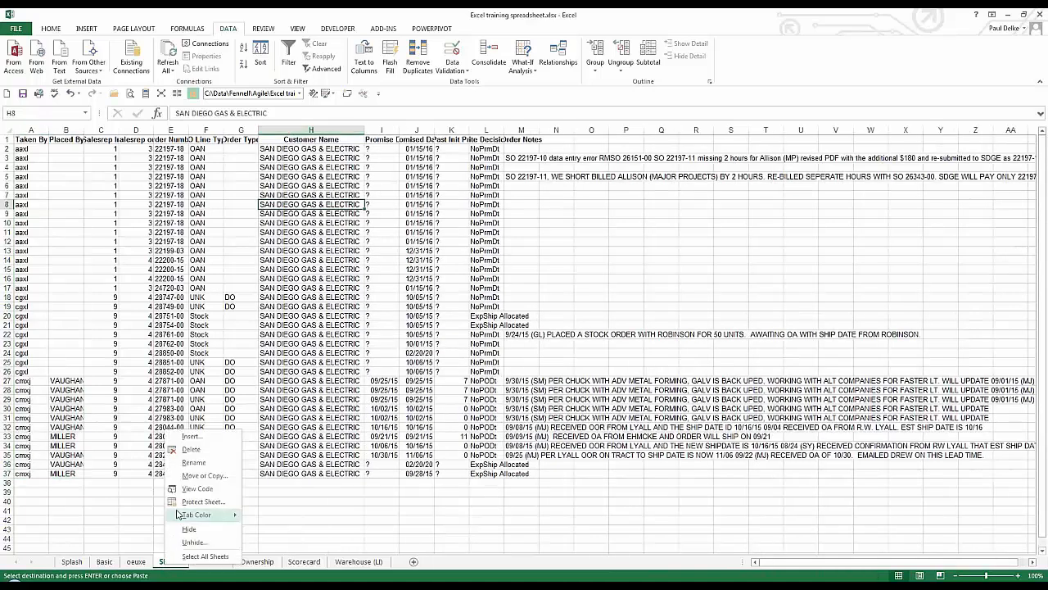
pyautogui.click(188, 450)
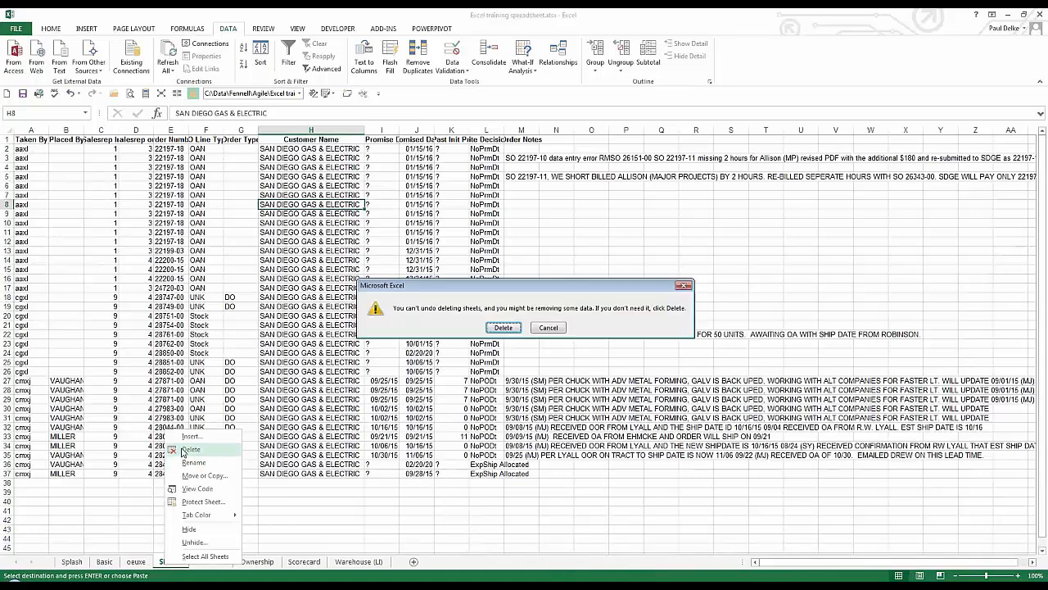
pyautogui.click(491, 329)
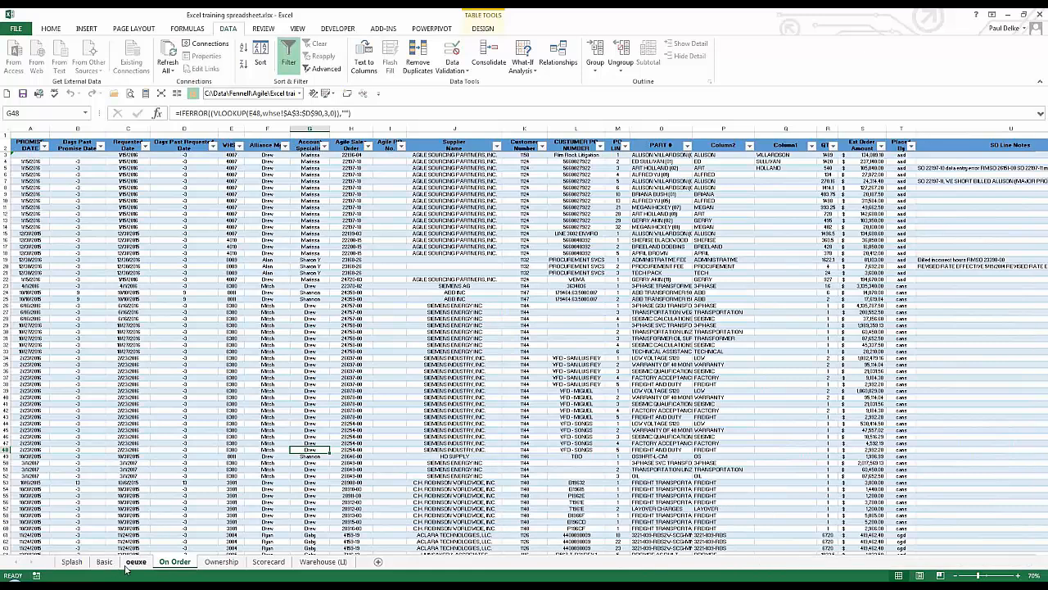
pyautogui.click(128, 563)
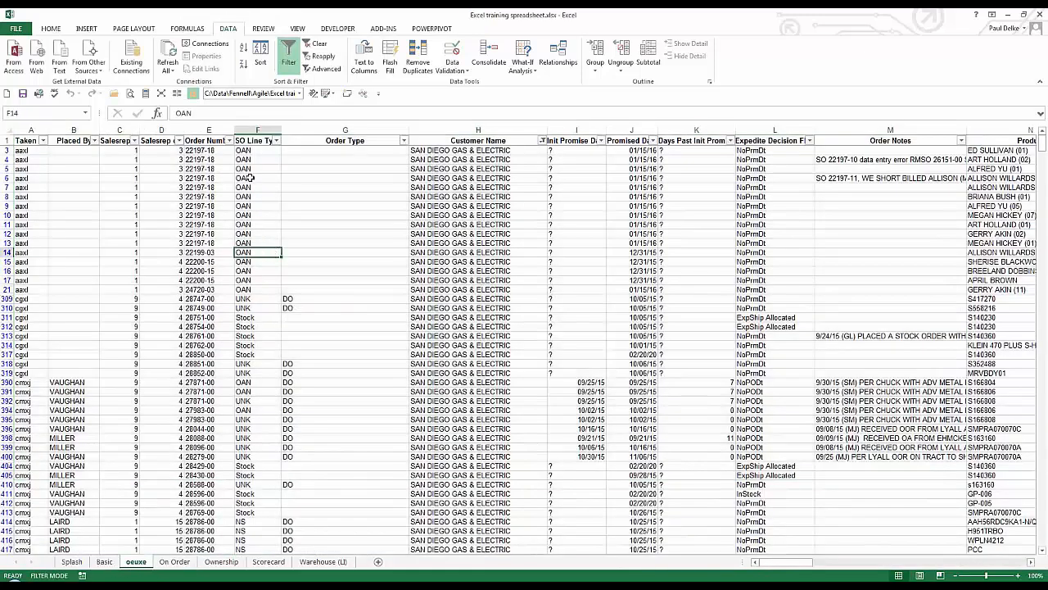
# Filter the Customer Name column by a search term and replace that filter with the entries matching "ac"
pyautogui.click(541, 140)
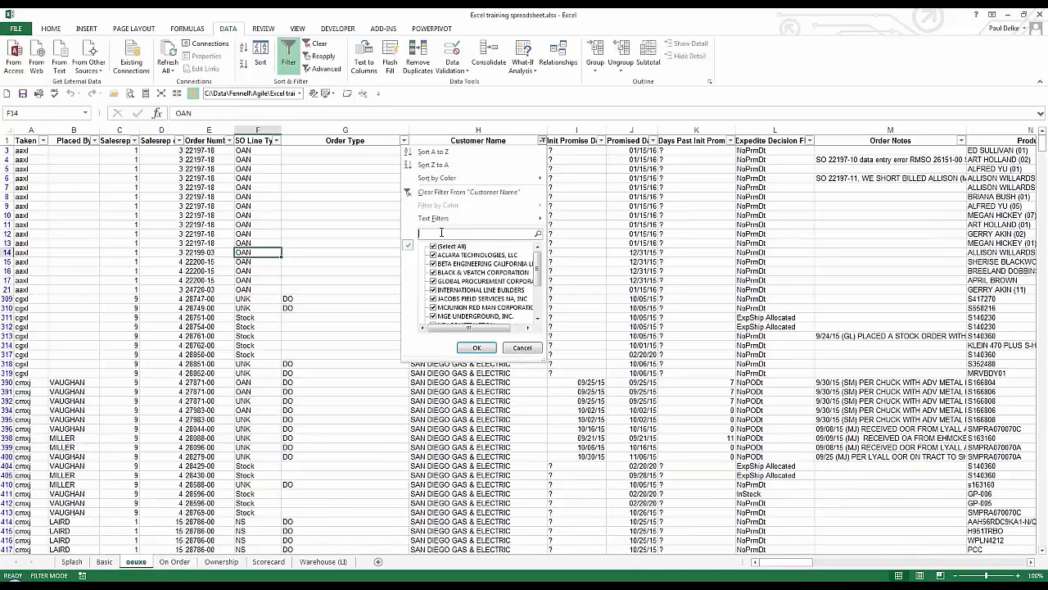
pyautogui.press('Return')
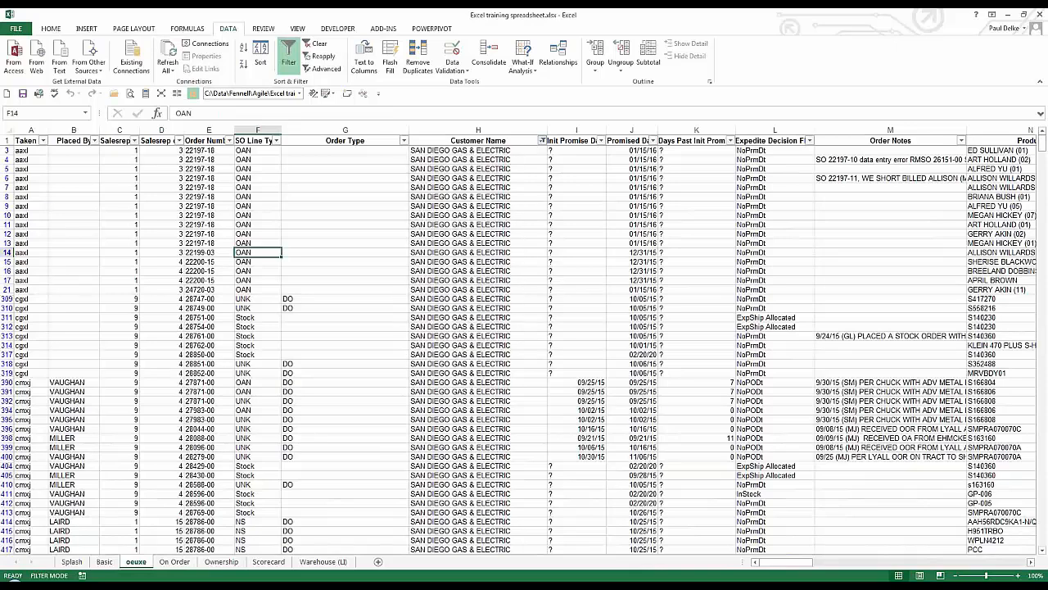
pyautogui.click(544, 140)
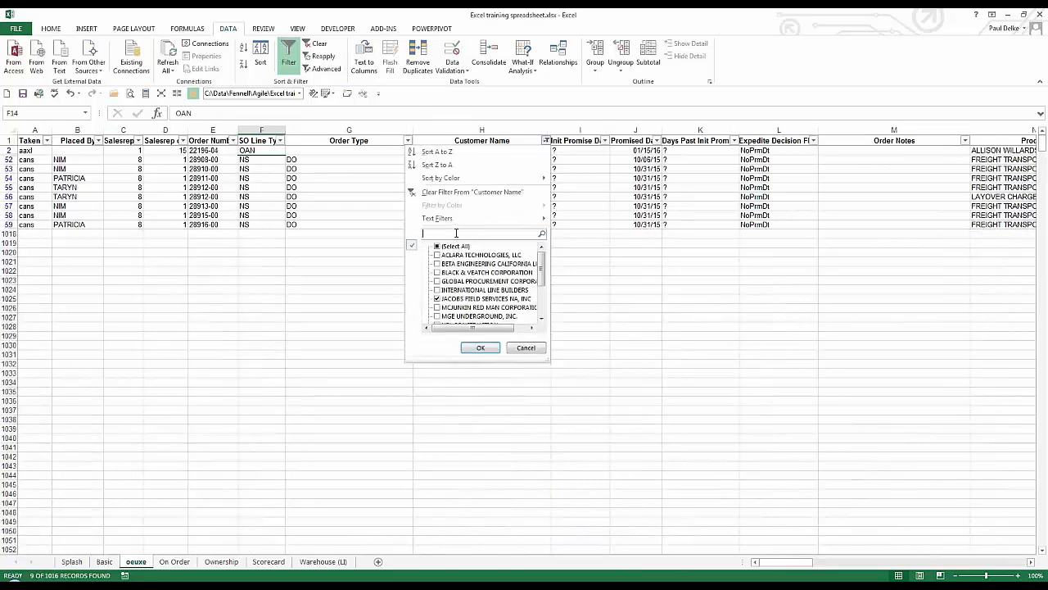
pyautogui.write('ac')
pyautogui.press('Return')
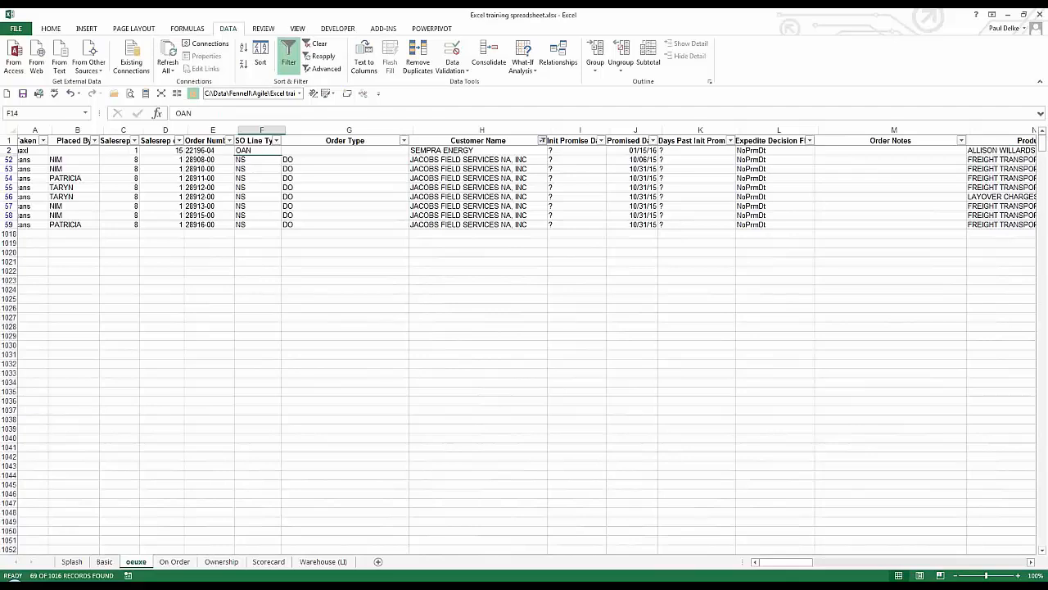
# Reselect all entries in the Customer Name filter to show every row, and select cell H12
pyautogui.click(542, 140)
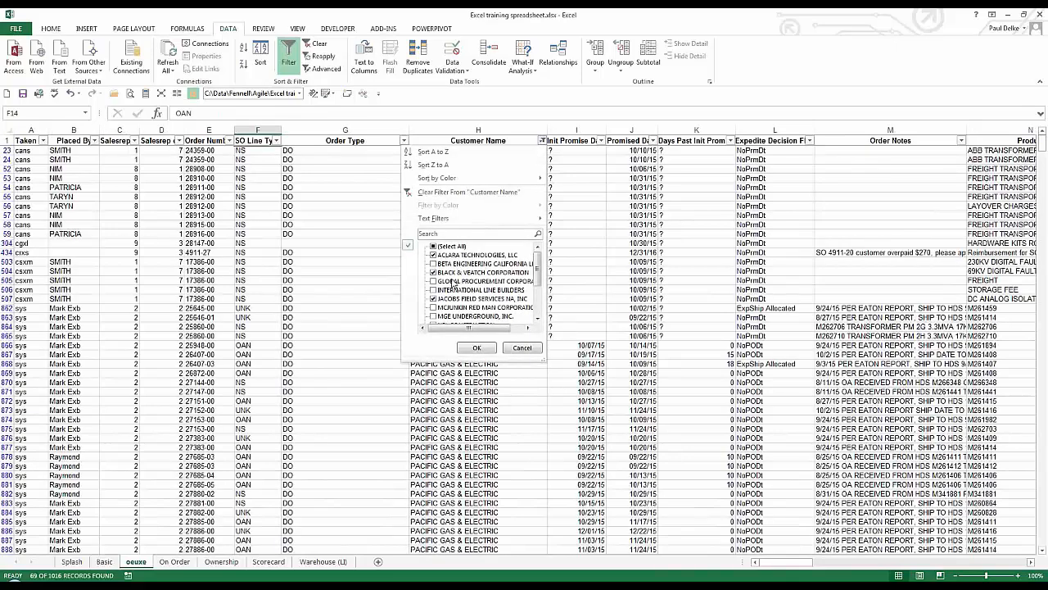
pyautogui.moveTo(538, 270)
pyautogui.mouseDown()
pyautogui.moveTo(537, 298)
pyautogui.moveTo(538, 258)
pyautogui.mouseUp()
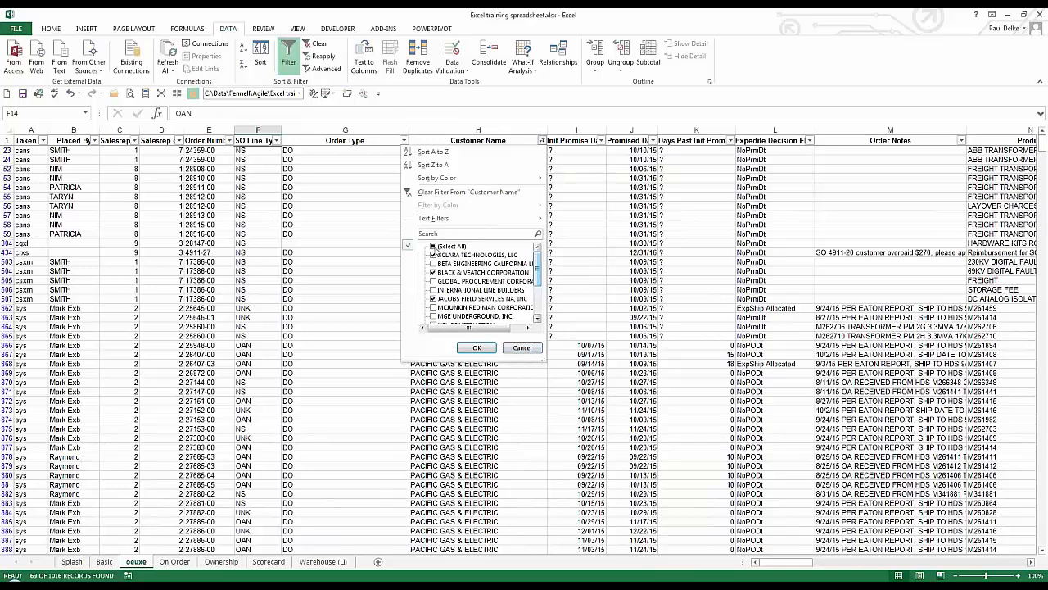
pyautogui.click(434, 246)
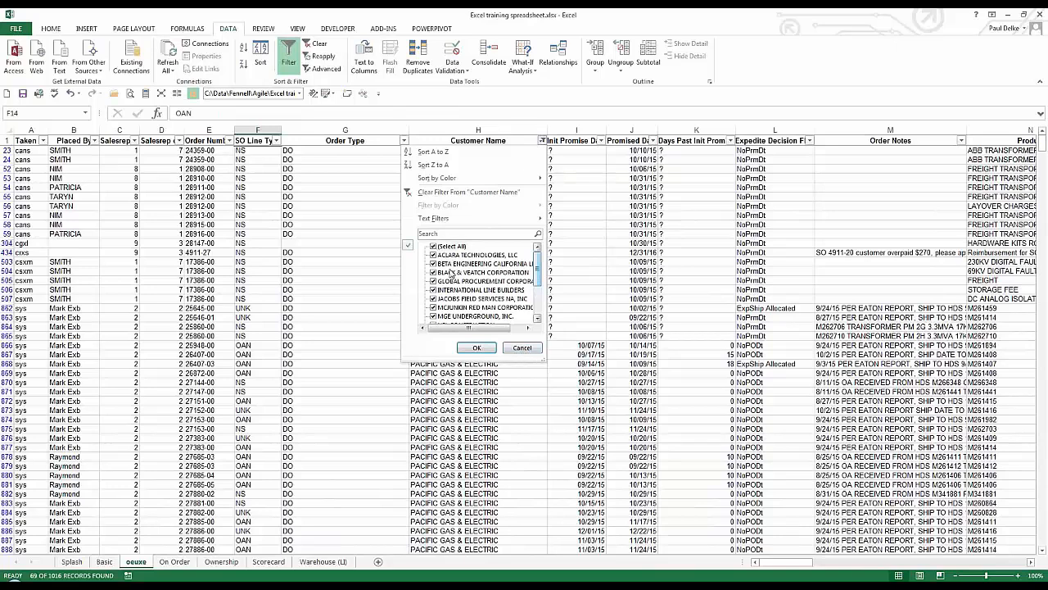
pyautogui.click(477, 348)
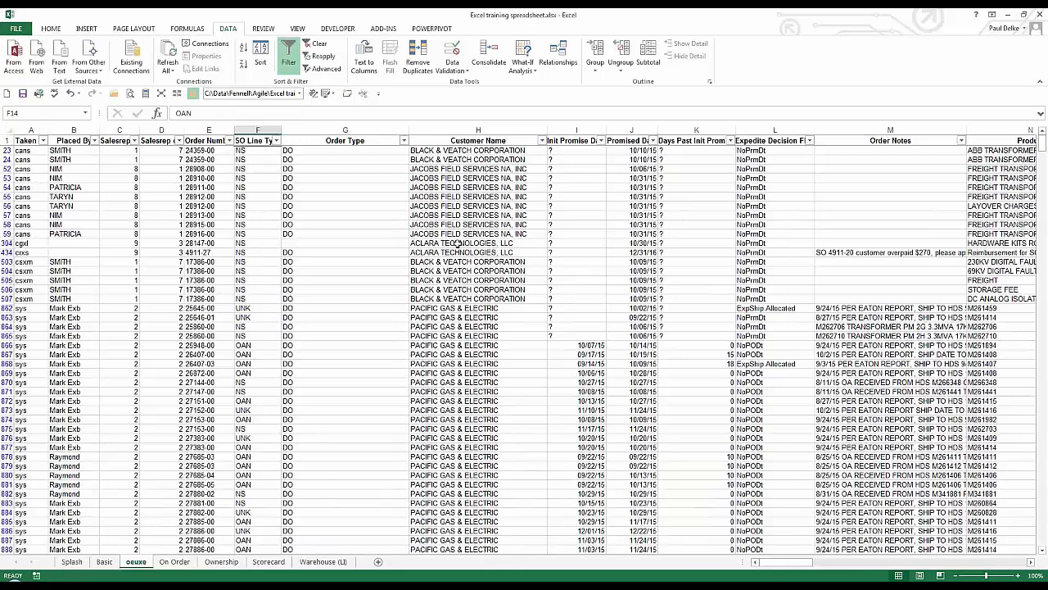
pyautogui.click(458, 244)
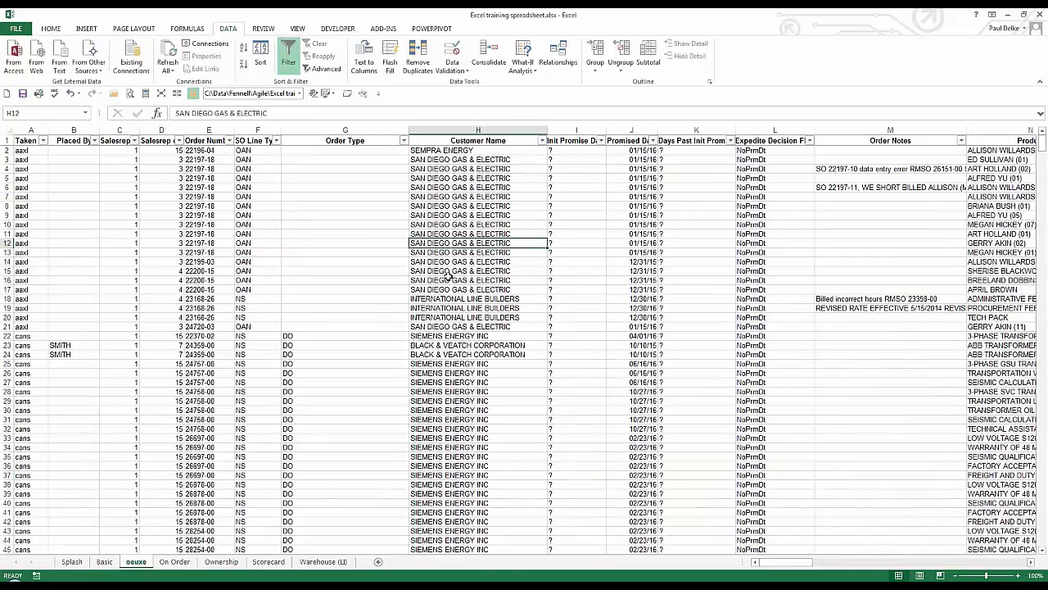
# Check the filter options of the Promised Date column and return to cell H7 in Customer Name
pyautogui.click(620, 235)
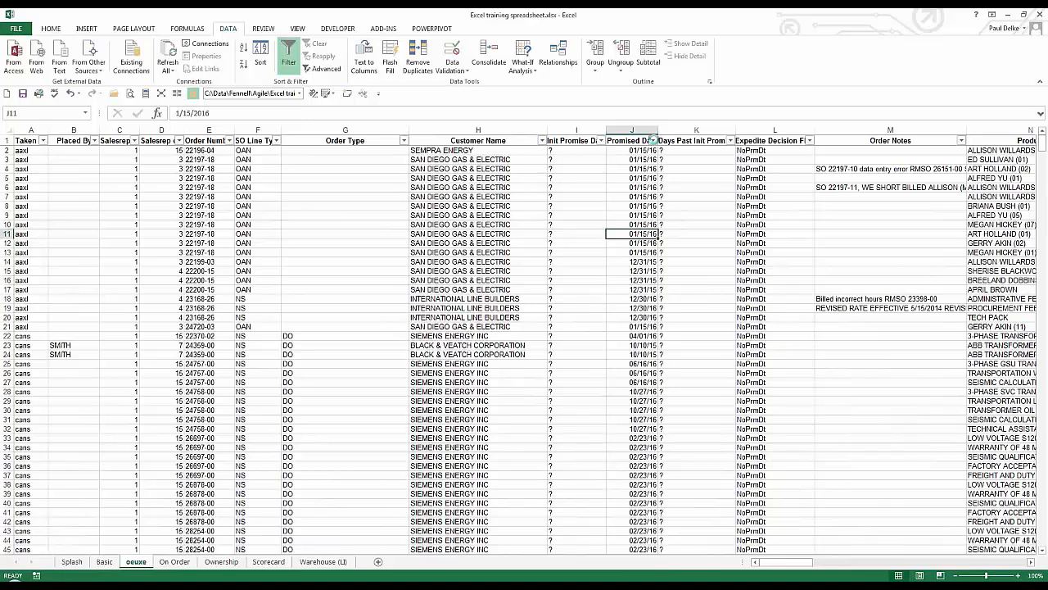
pyautogui.click(653, 140)
pyautogui.click(653, 140)
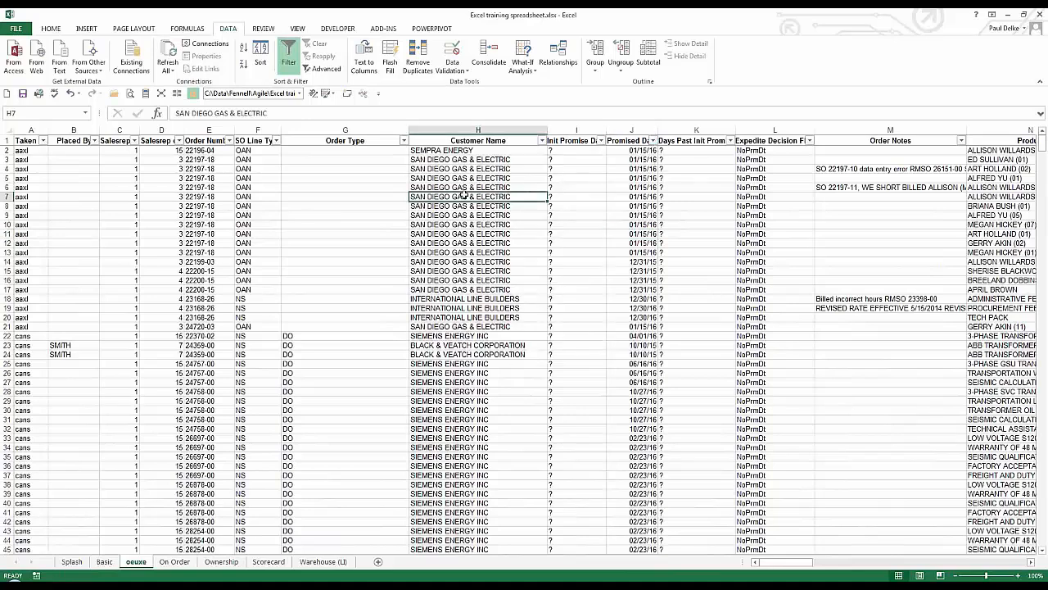
pyautogui.click(463, 197)
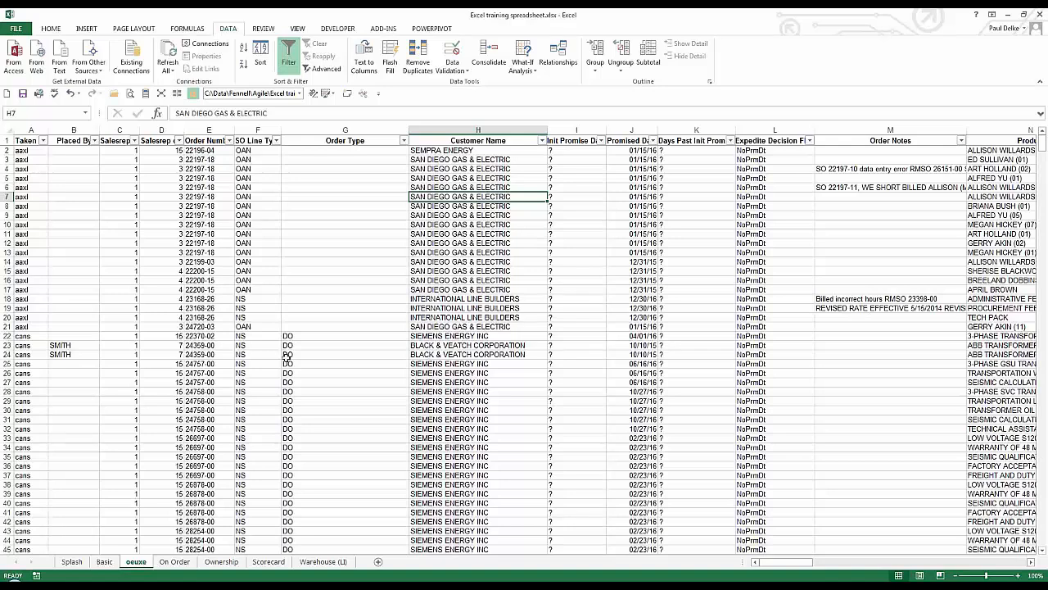
# Fill the Customer Name cells H18 to H34 with red
pyautogui.click(459, 298)
pyautogui.moveTo(475, 419); pyautogui.dragTo(479, 451)
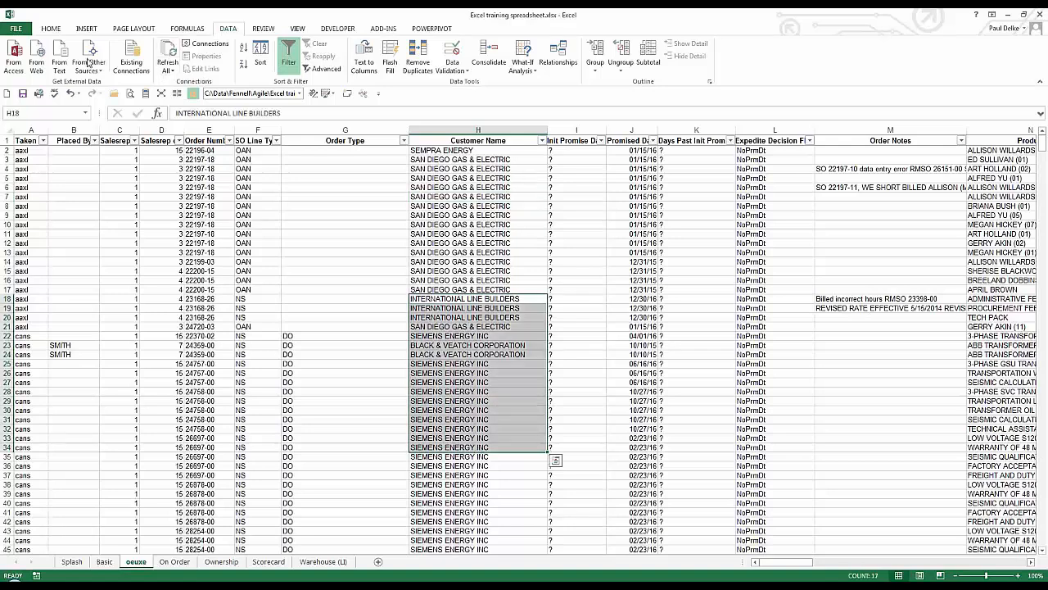
pyautogui.click(49, 28)
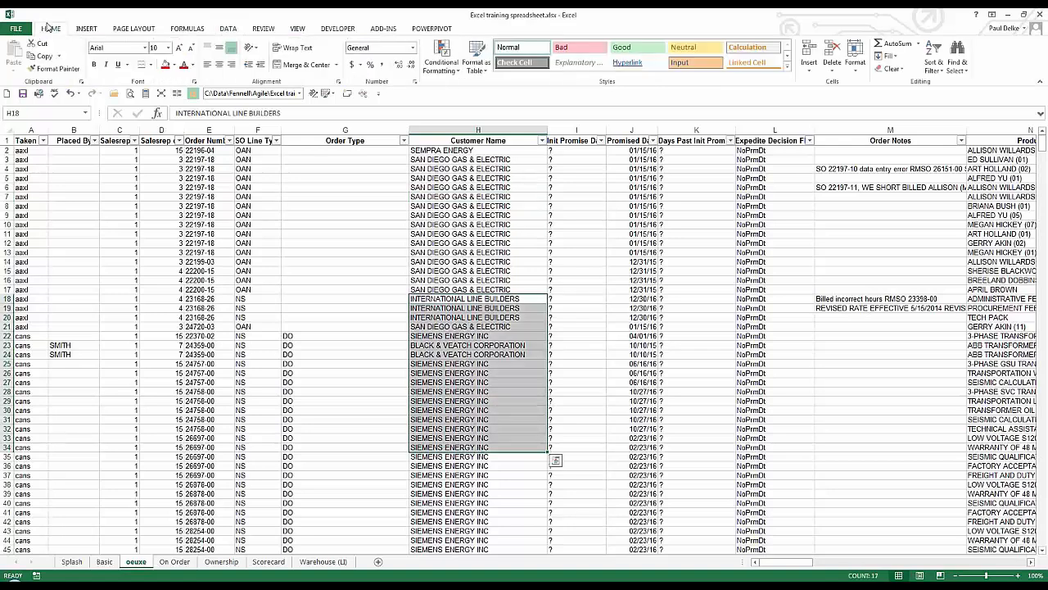
pyautogui.click(165, 64)
pyautogui.click(414, 178)
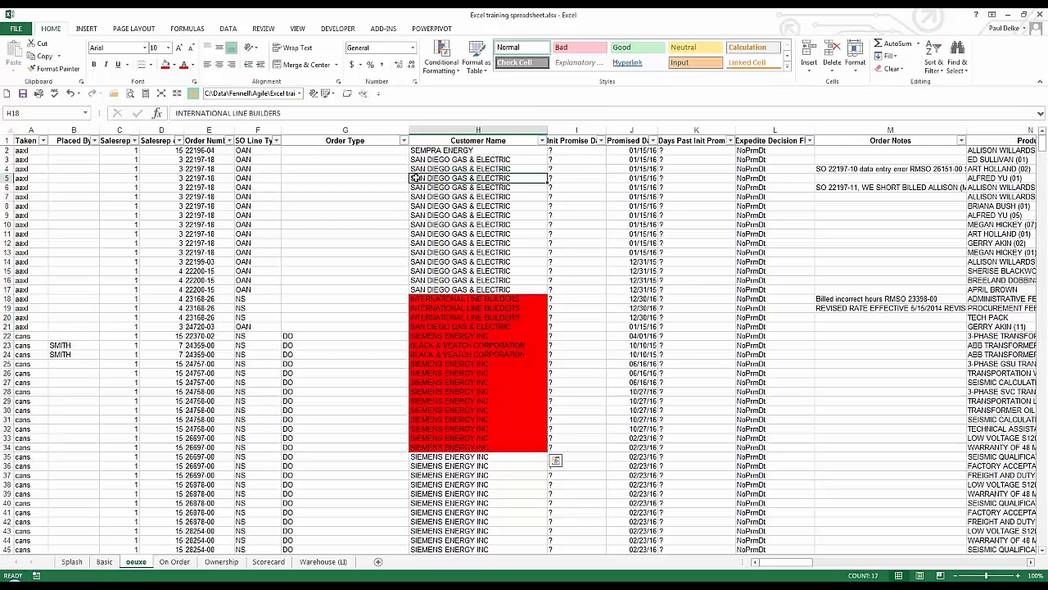
# Filter the Customer Name column by the red cell color
pyautogui.click(541, 141)
pyautogui.moveTo(444, 206)
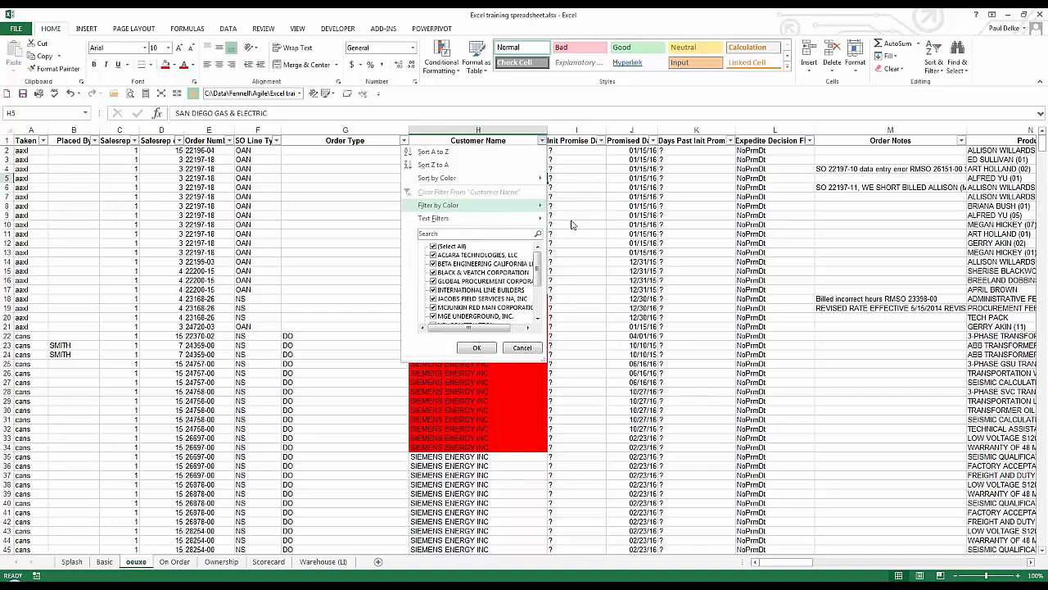
pyautogui.click(572, 222)
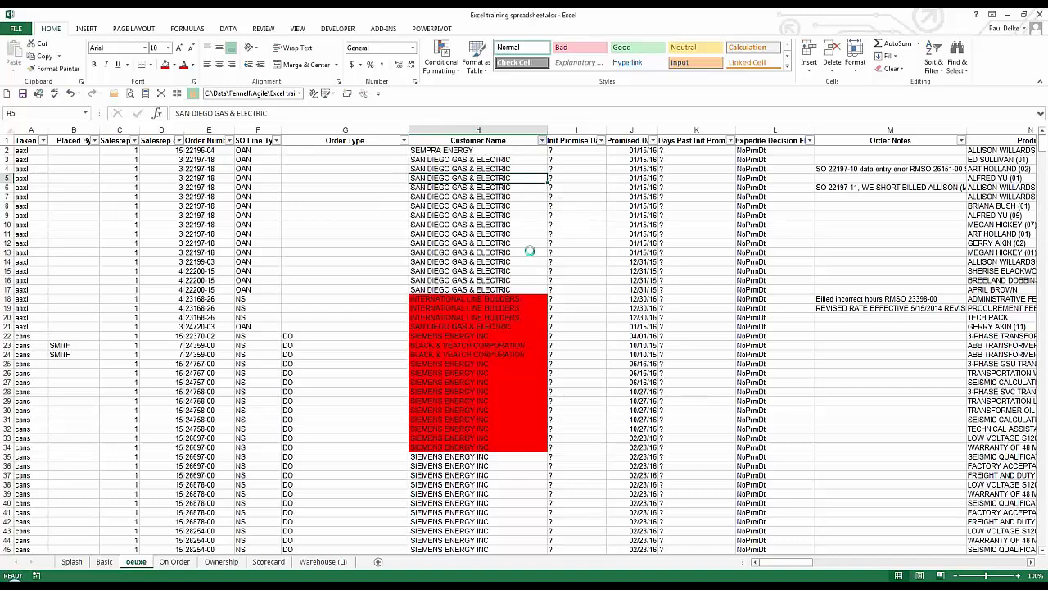
# Change the Customer Name color filter to show the cells with No Fill
pyautogui.click(546, 141)
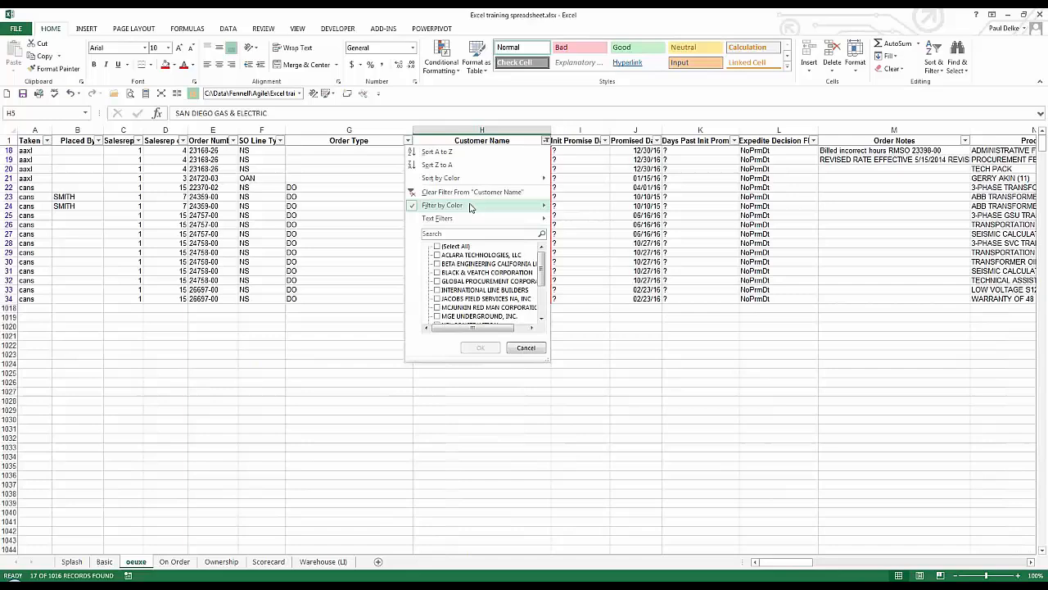
pyautogui.moveTo(484, 205)
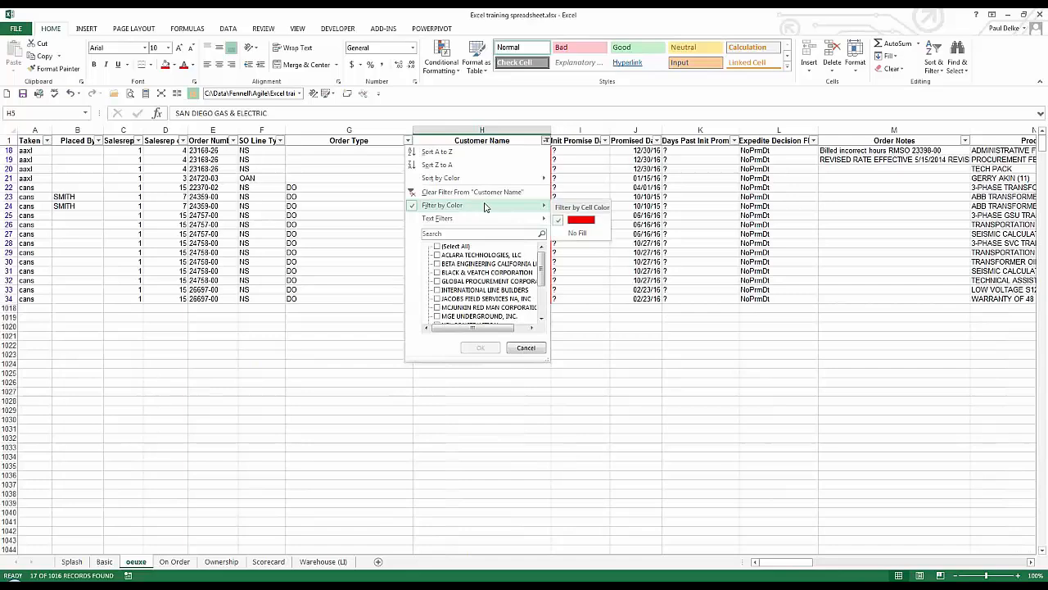
pyautogui.click(568, 235)
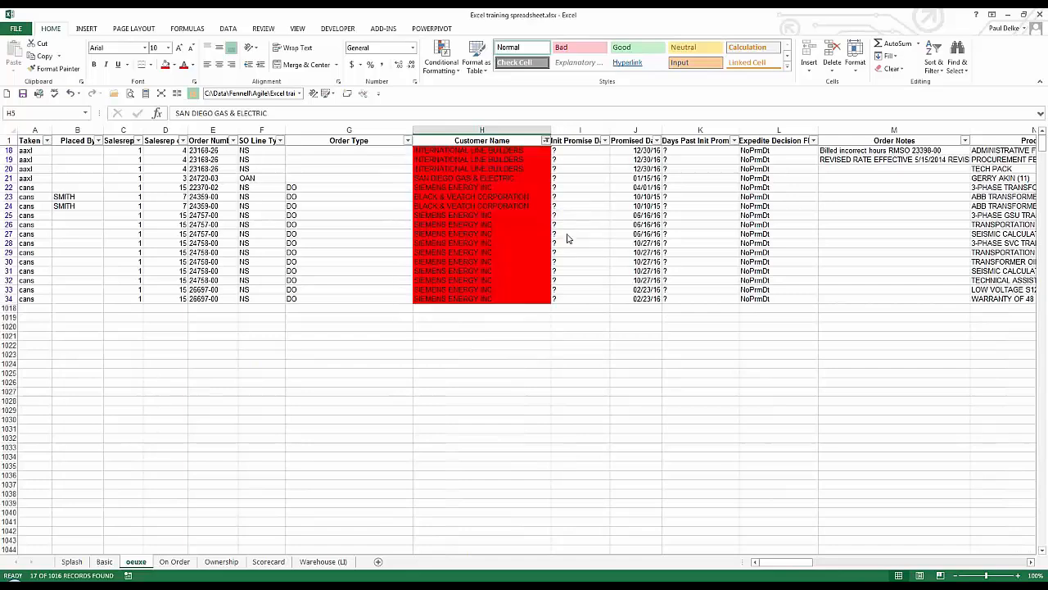
# Clear the Customer Name filter and remove the fill color from cells H18 to H36
pyautogui.click(542, 141)
pyautogui.click(450, 192)
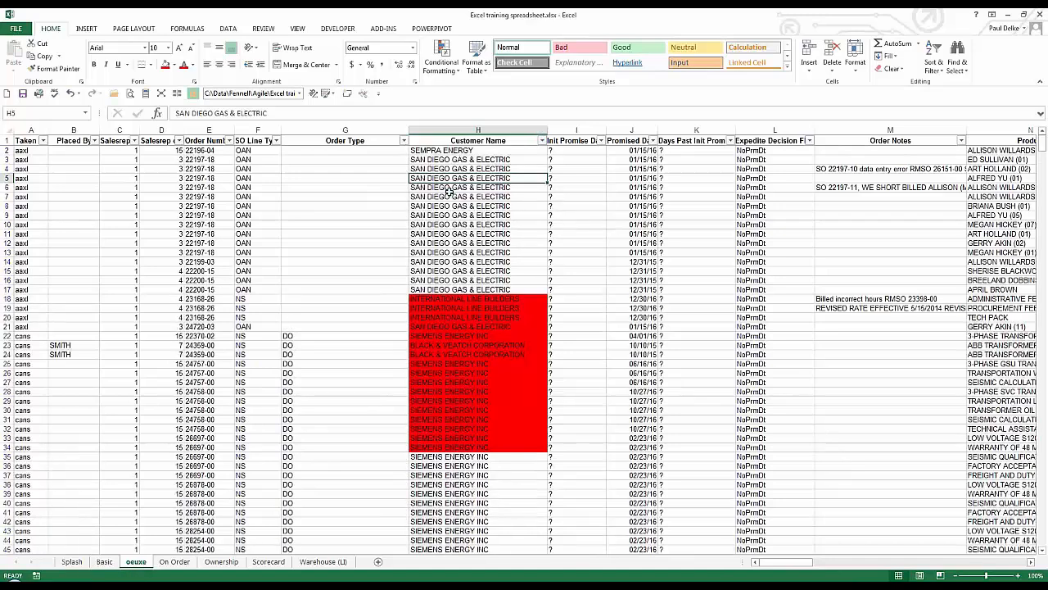
pyautogui.moveTo(479, 301); pyautogui.dragTo(492, 465)
pyautogui.click(173, 66)
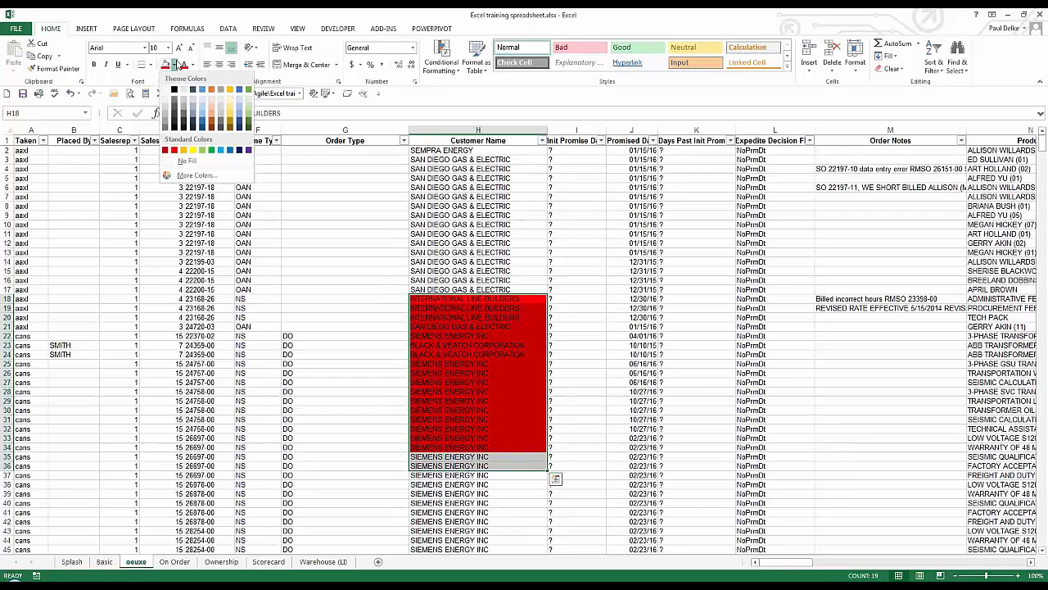
pyautogui.click(188, 161)
pyautogui.click(188, 161)
pyautogui.click(587, 244)
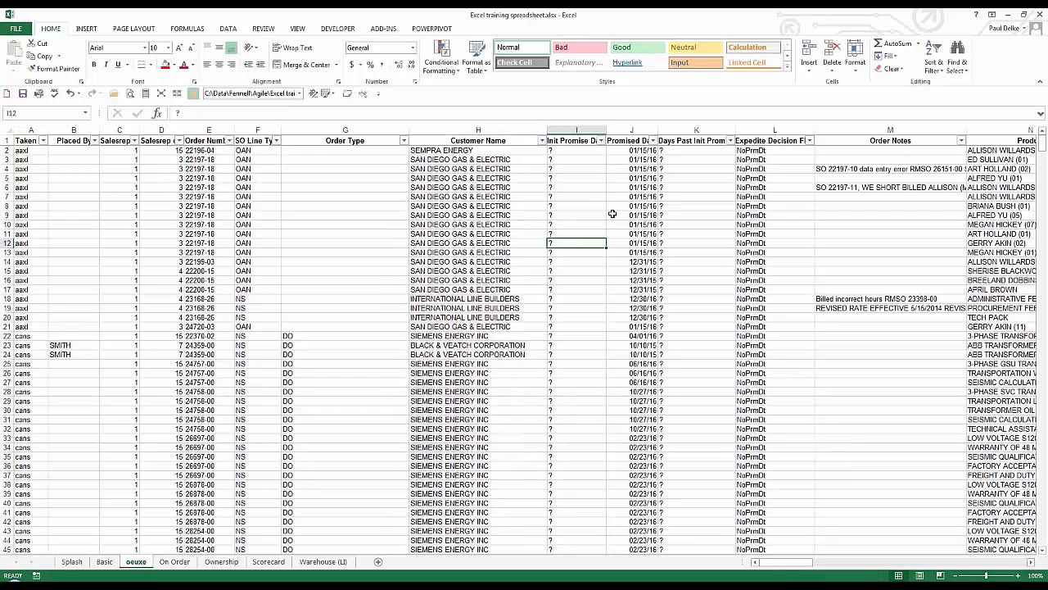
# Look across the order table's columns, from Promised Date to the vendor fields, for a numeric column to format
pyautogui.click(622, 216)
pyautogui.press('Right')
pyautogui.press('Right')
pyautogui.press('Right')
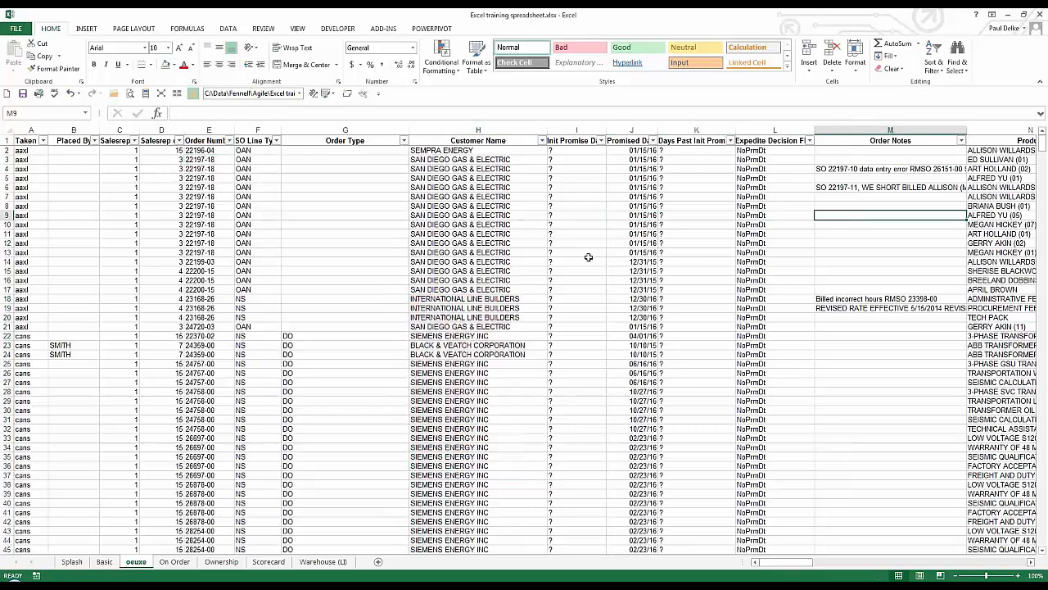
pyautogui.press('Right')
pyautogui.press('Right')
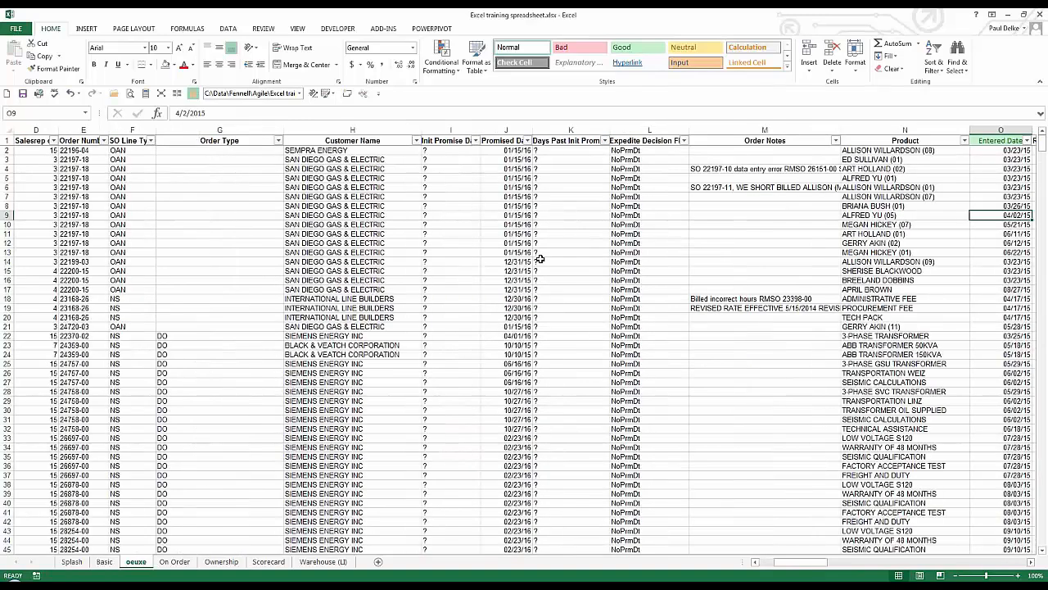
pyautogui.press('Right')
pyautogui.press('Right')
pyautogui.press('Right')
pyautogui.press('Right')
pyautogui.press('Right')
pyautogui.press('Right')
pyautogui.press('Right')
pyautogui.press('Right')
pyautogui.press('Right')
pyautogui.press('Right')
pyautogui.press('Right')
pyautogui.press('Right')
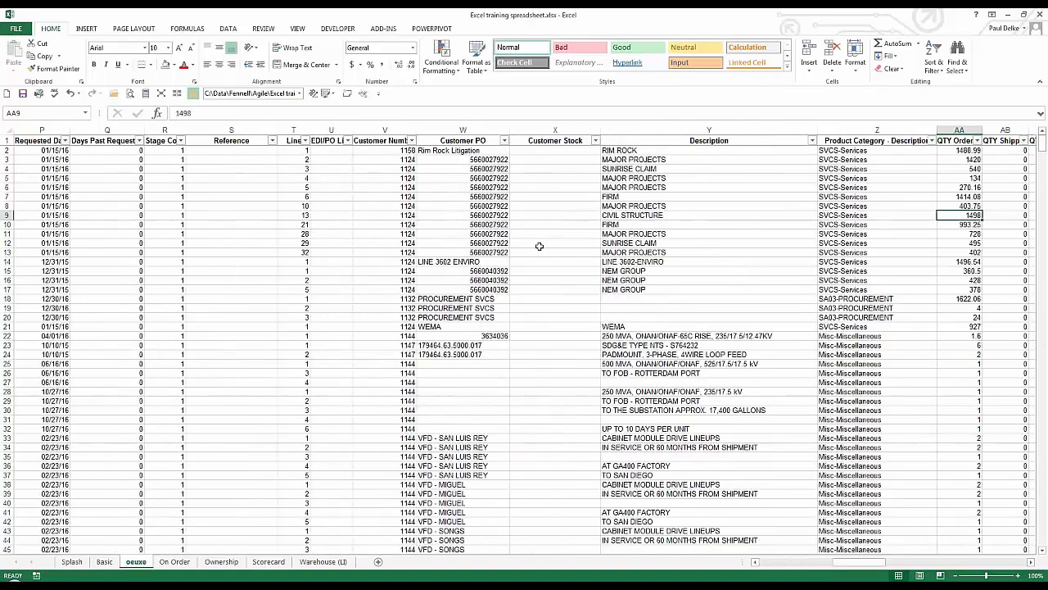
pyautogui.press('Right')
pyautogui.press('Right')
pyautogui.press('Right')
pyautogui.press('Right')
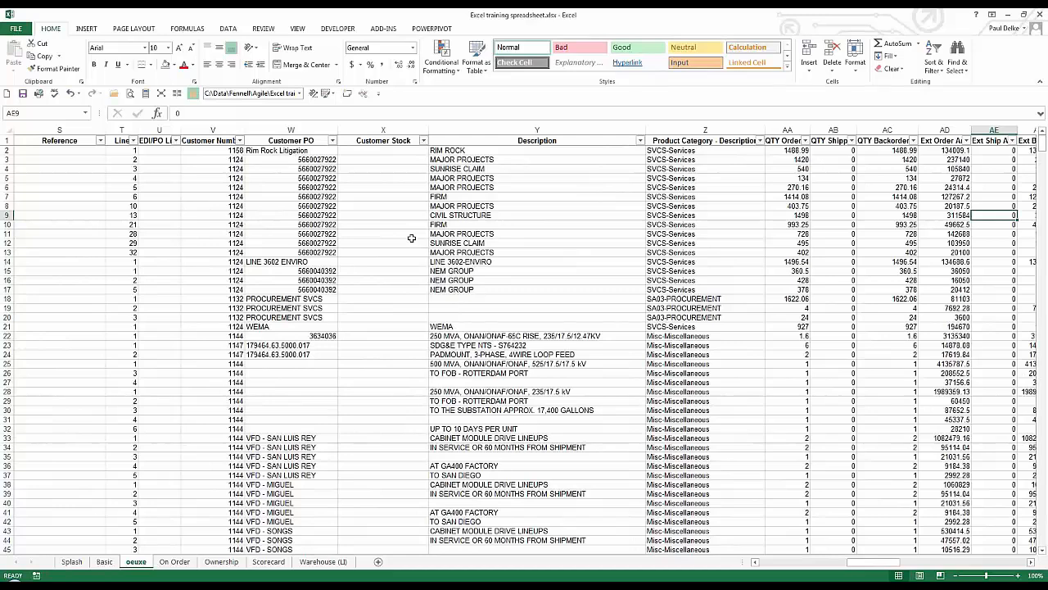
pyautogui.press('Right')
pyautogui.press('Right')
pyautogui.press('Right')
# Apply conditional formatting to the QTY Ordered column that marks the top 10% with Green Fill with Dark Green Text
pyautogui.click(557, 130)
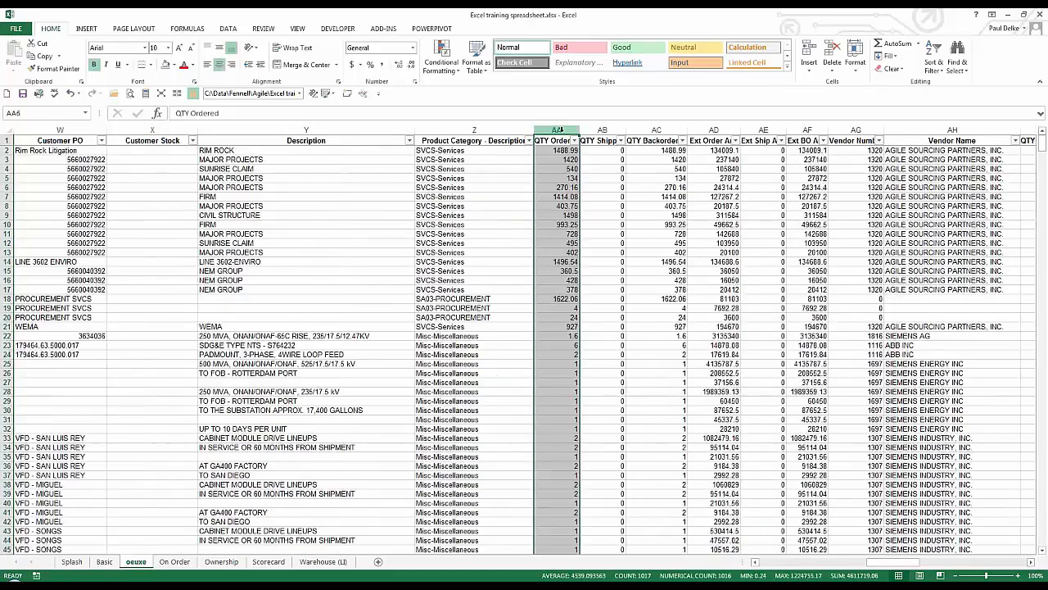
pyautogui.click(445, 74)
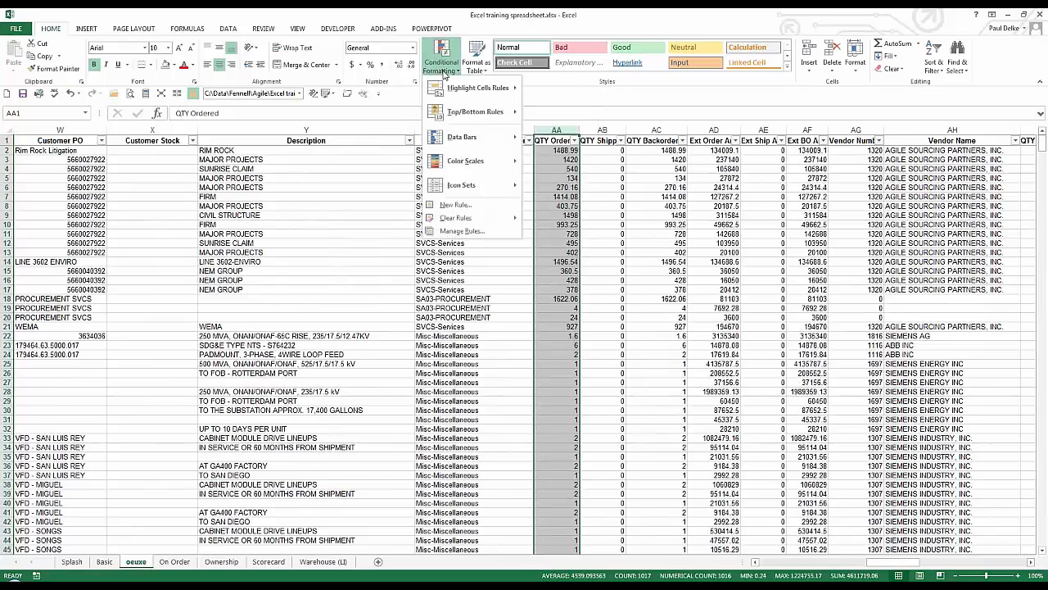
pyautogui.moveTo(465, 115)
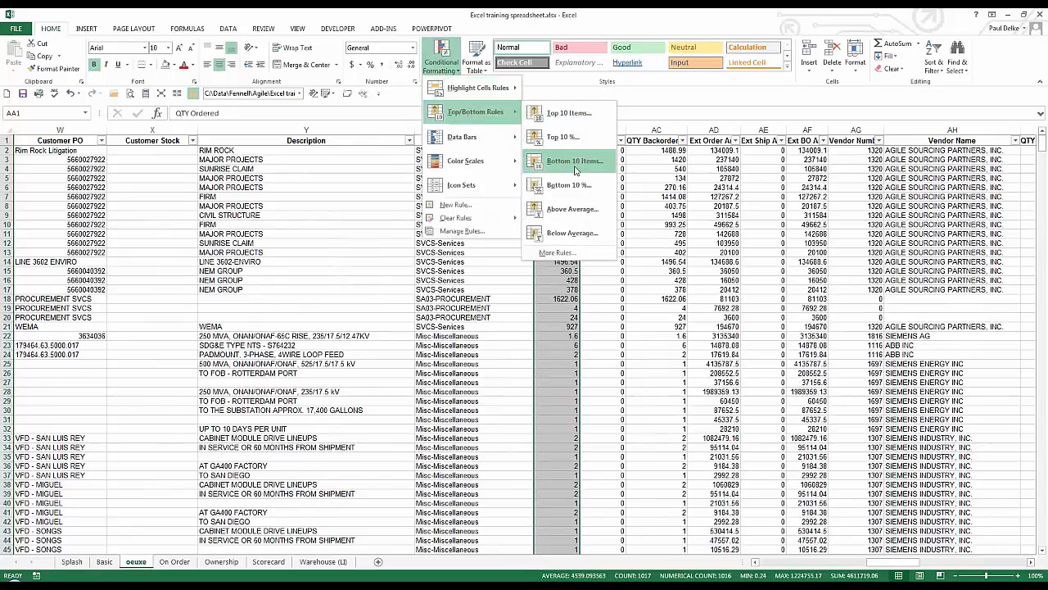
pyautogui.click(565, 140)
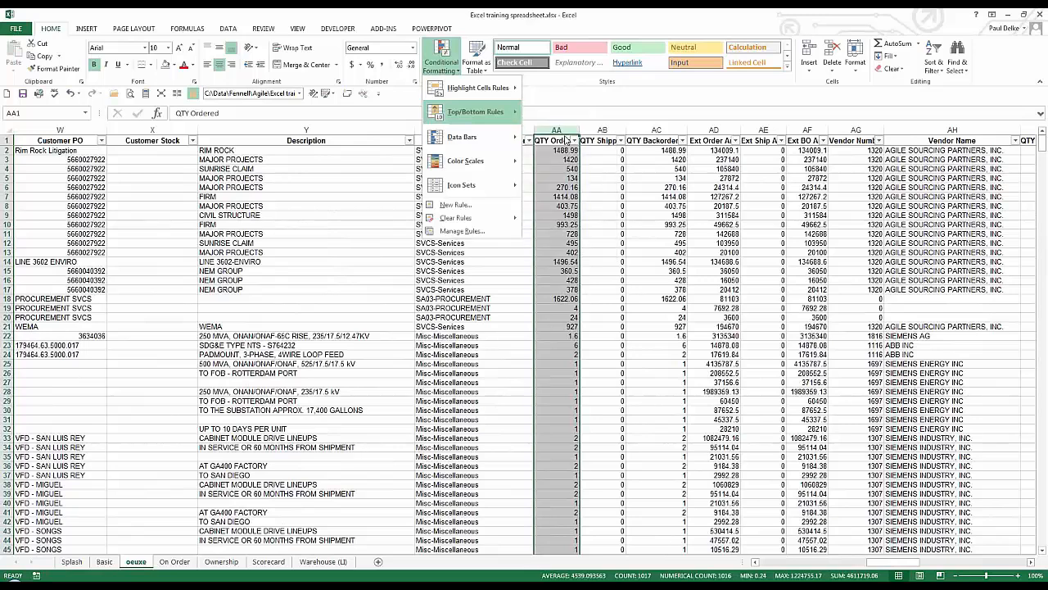
pyautogui.click(730, 255)
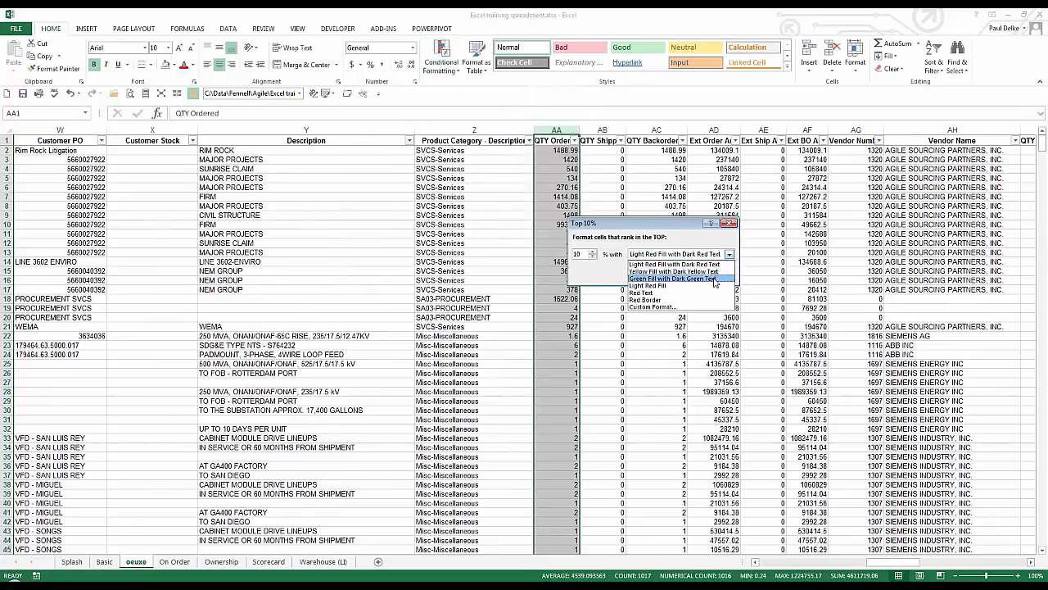
pyautogui.click(714, 279)
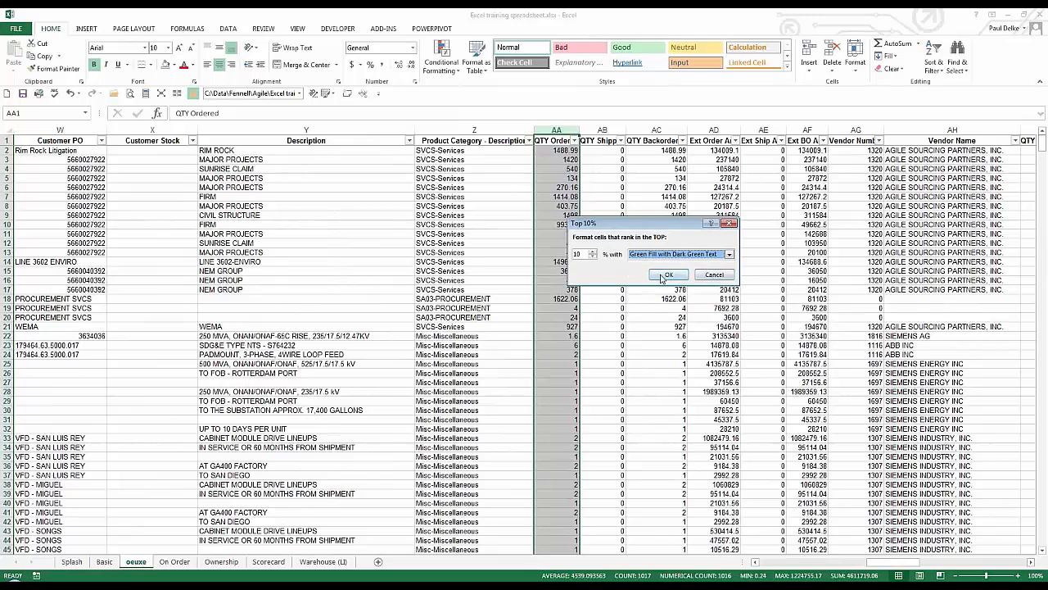
pyautogui.click(664, 277)
pyautogui.click(544, 232)
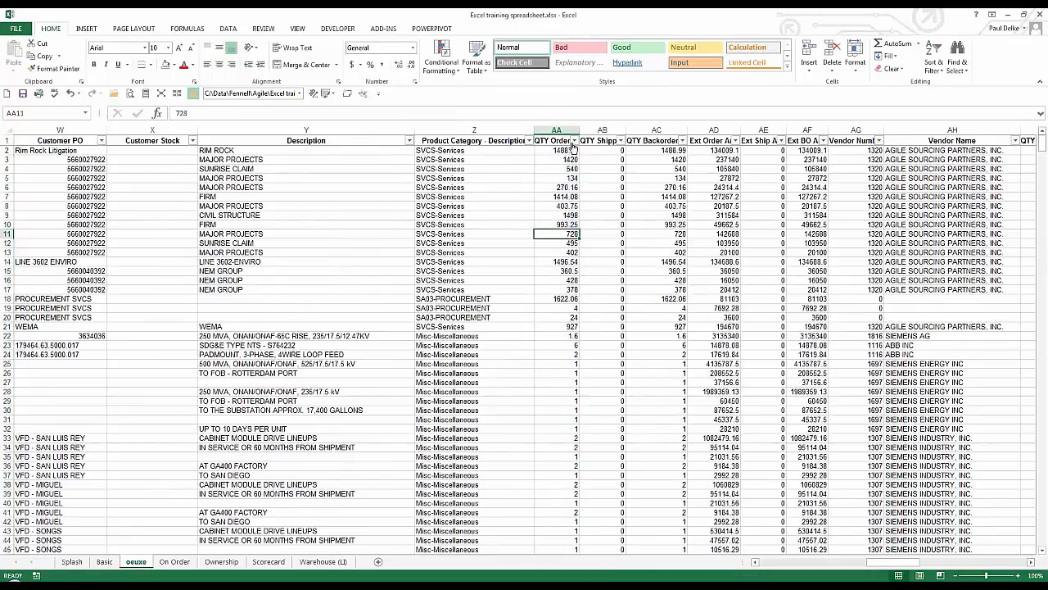
# Filter the QTY Ordered column by the light green cell color
pyautogui.click(575, 141)
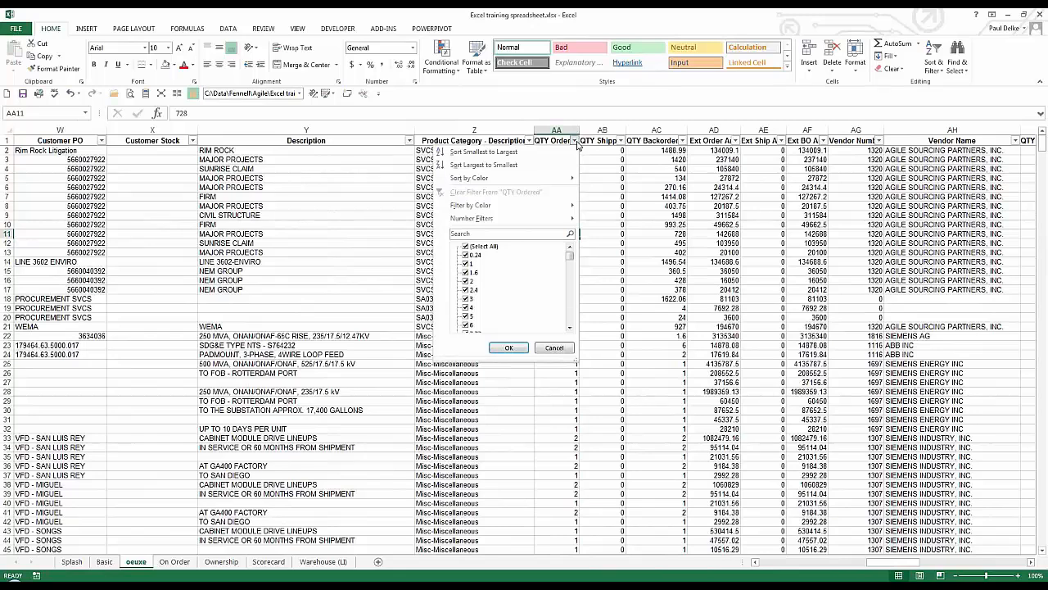
pyautogui.click(576, 141)
pyautogui.click(565, 168)
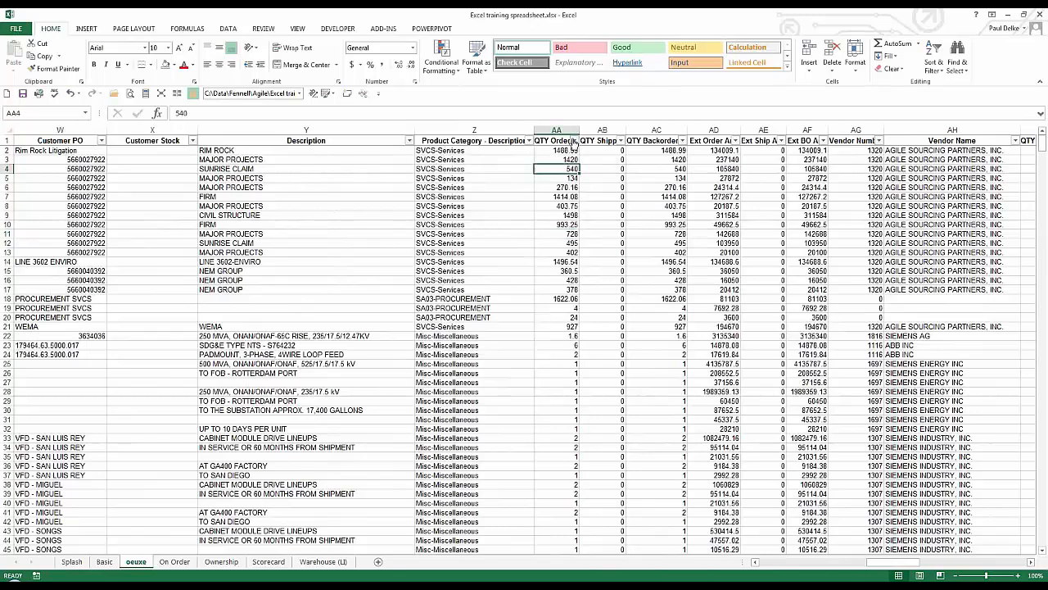
pyautogui.click(575, 142)
pyautogui.moveTo(513, 206)
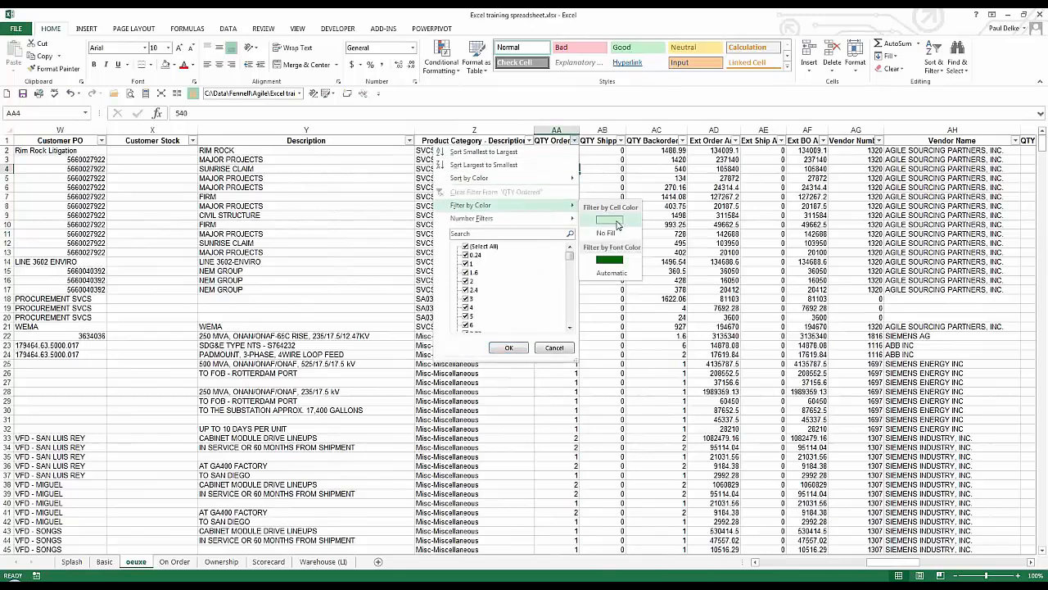
pyautogui.press('Escape')
pyautogui.press('Escape')
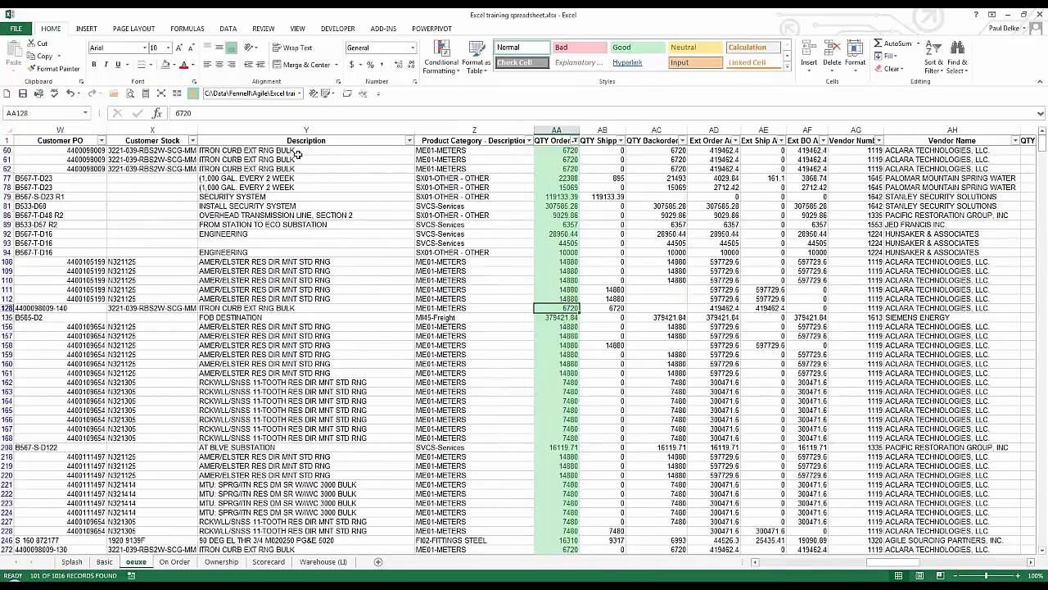
pyautogui.moveTo(299, 140); pyautogui.dragTo(573, 228)
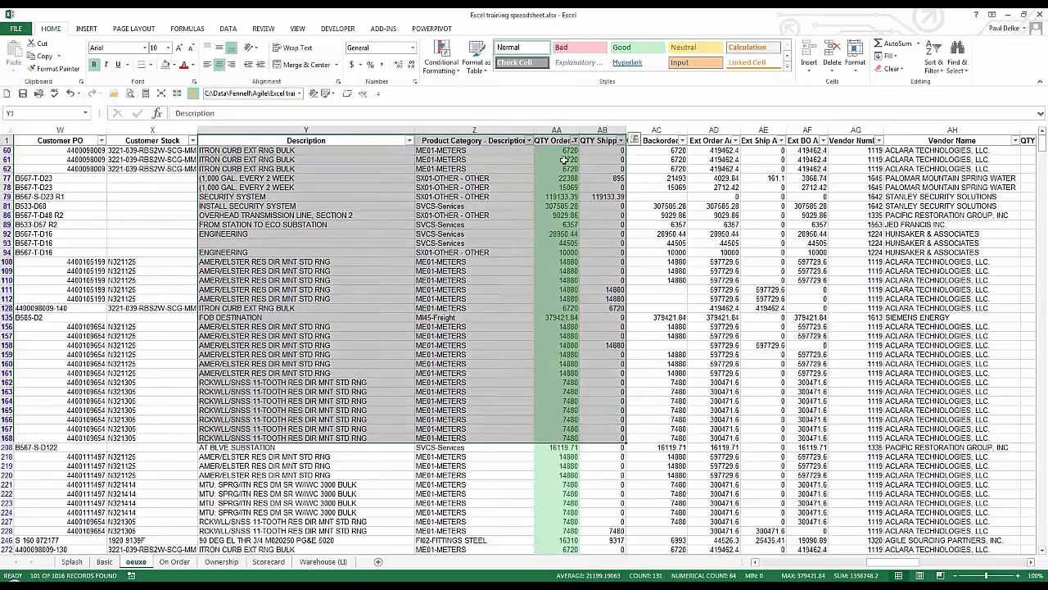
pyautogui.click(563, 159)
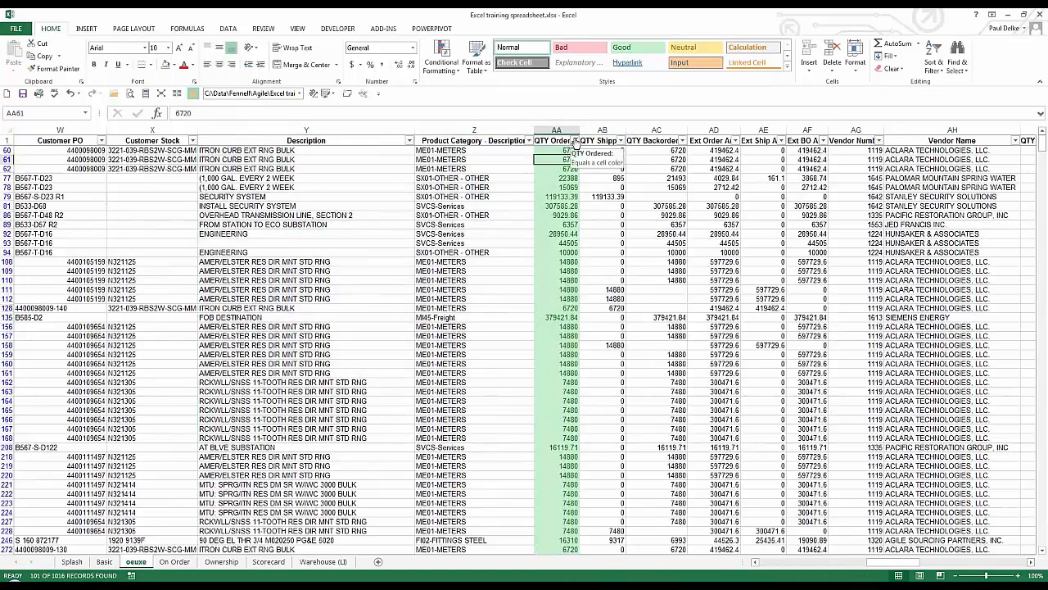
# Clear the color filter from the QTY Ordered column
pyautogui.click(575, 141)
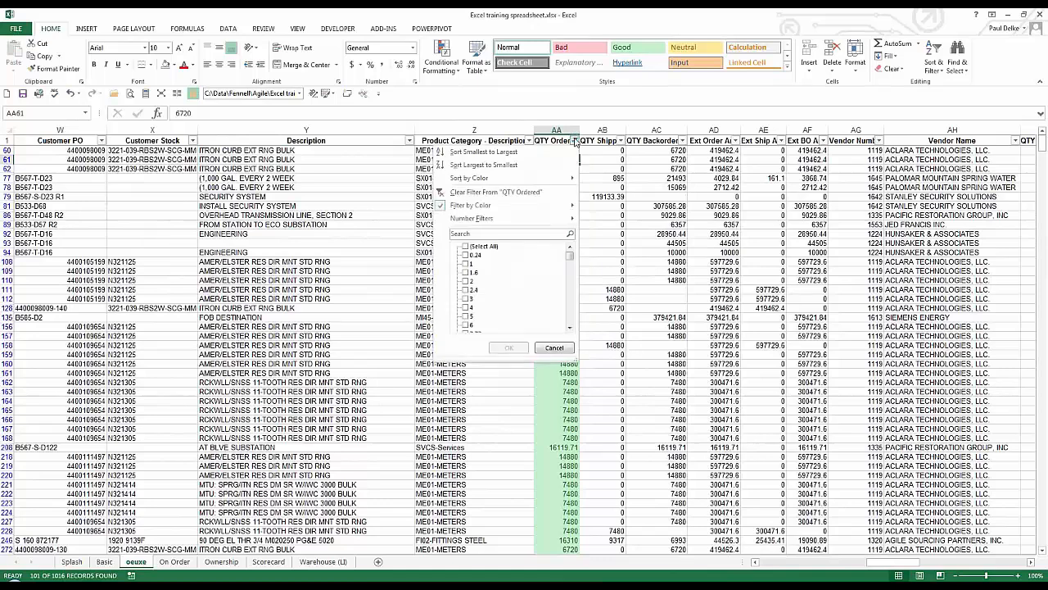
pyautogui.click(483, 191)
pyautogui.click(538, 174)
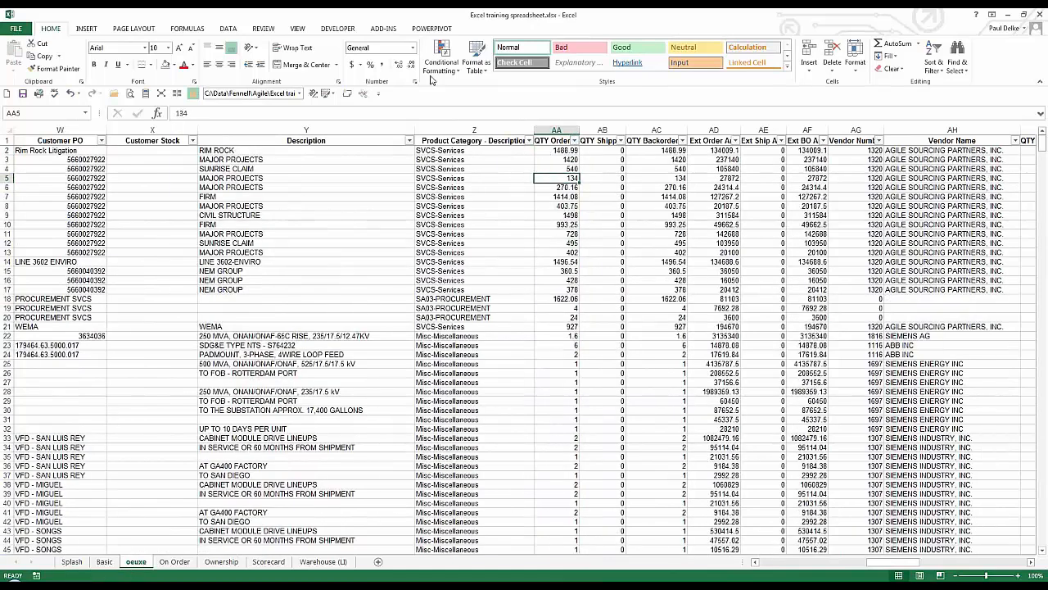
# Review the conditional formatting rule types and clear the rules from the QTY Ordered column
pyautogui.click(556, 131)
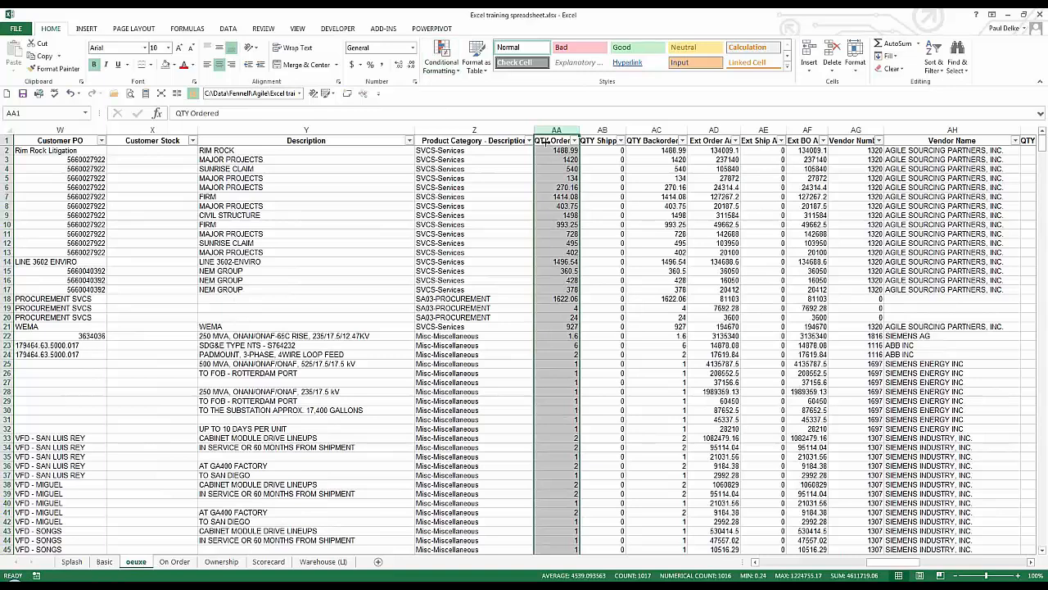
pyautogui.click(455, 69)
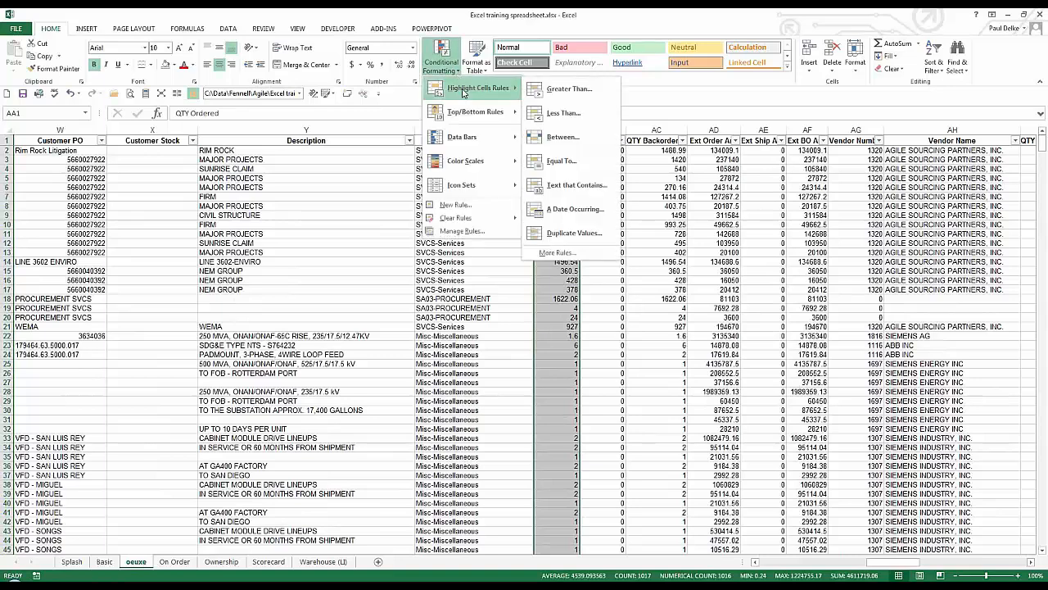
pyautogui.moveTo(470, 187)
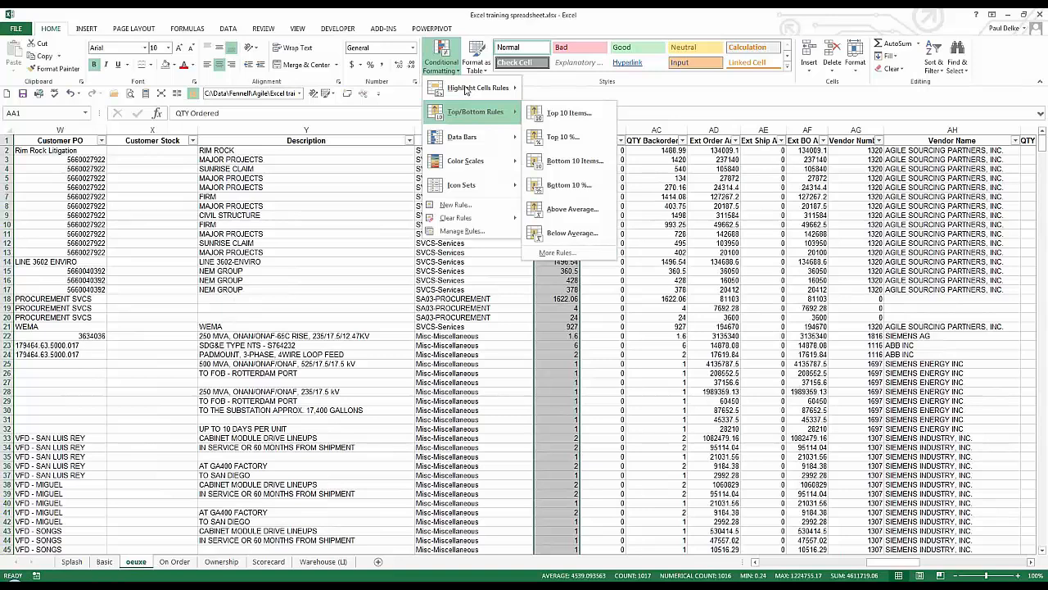
pyautogui.moveTo(465, 90)
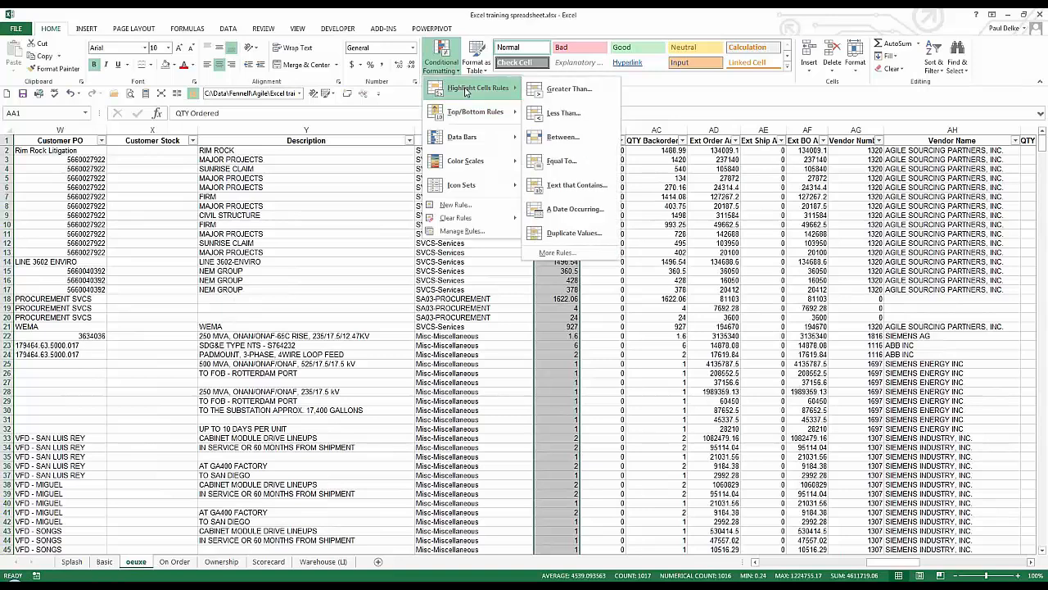
pyautogui.moveTo(475, 218)
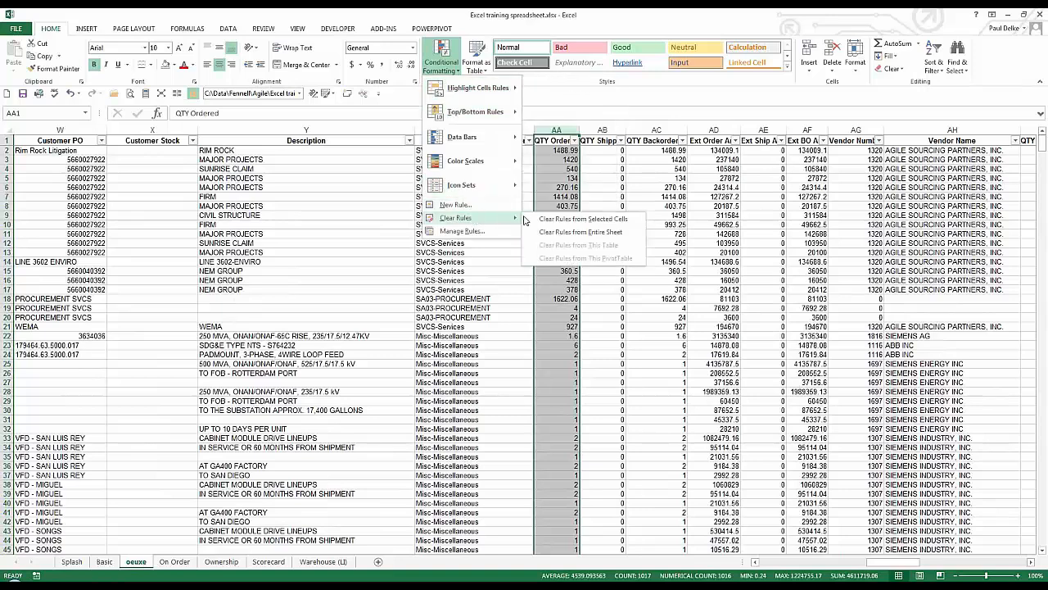
pyautogui.click(562, 221)
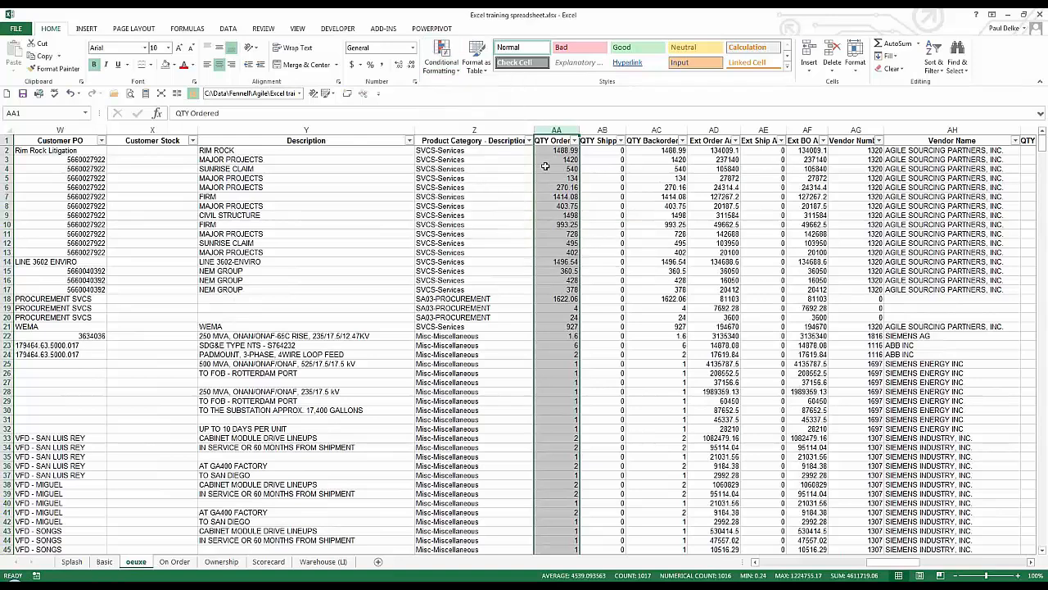
# Preview a Greater Than highlight rule on the QTY Ordered column with thresholds of 1000, 100 and 10000, and cancel it
pyautogui.click(439, 59)
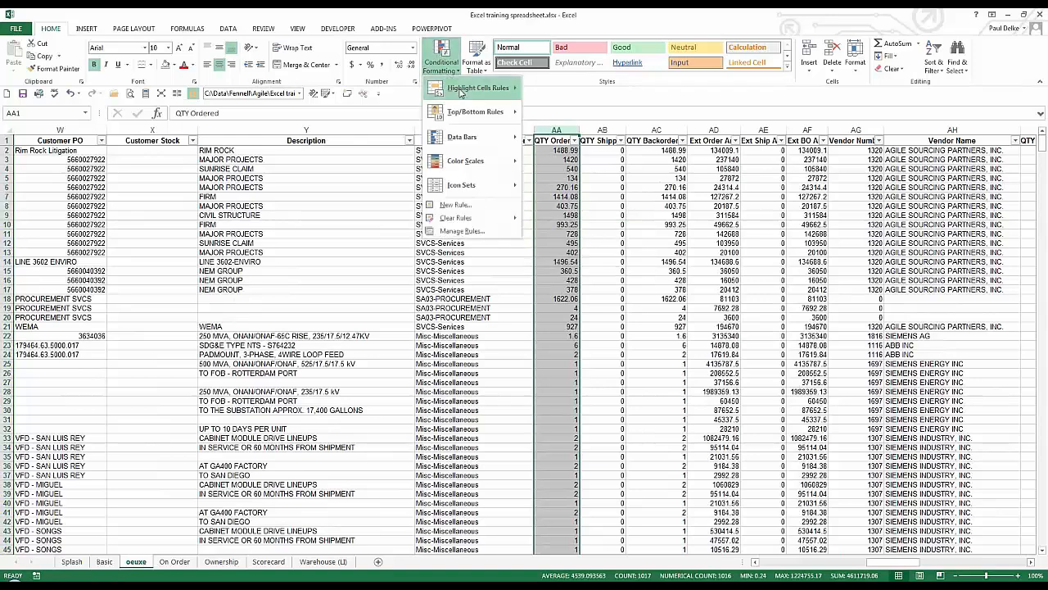
pyautogui.moveTo(460, 93)
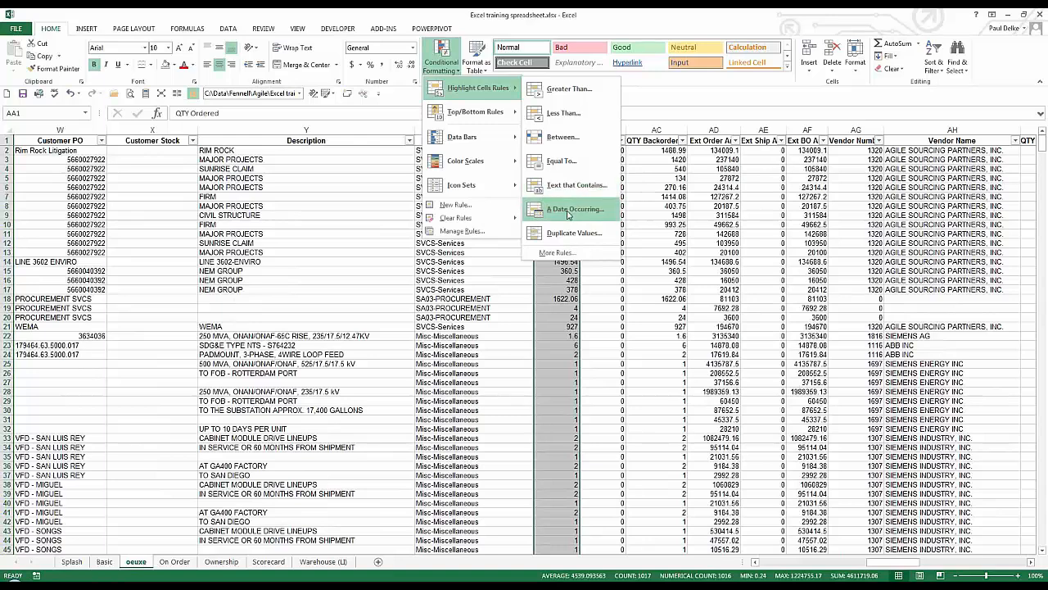
pyautogui.click(567, 89)
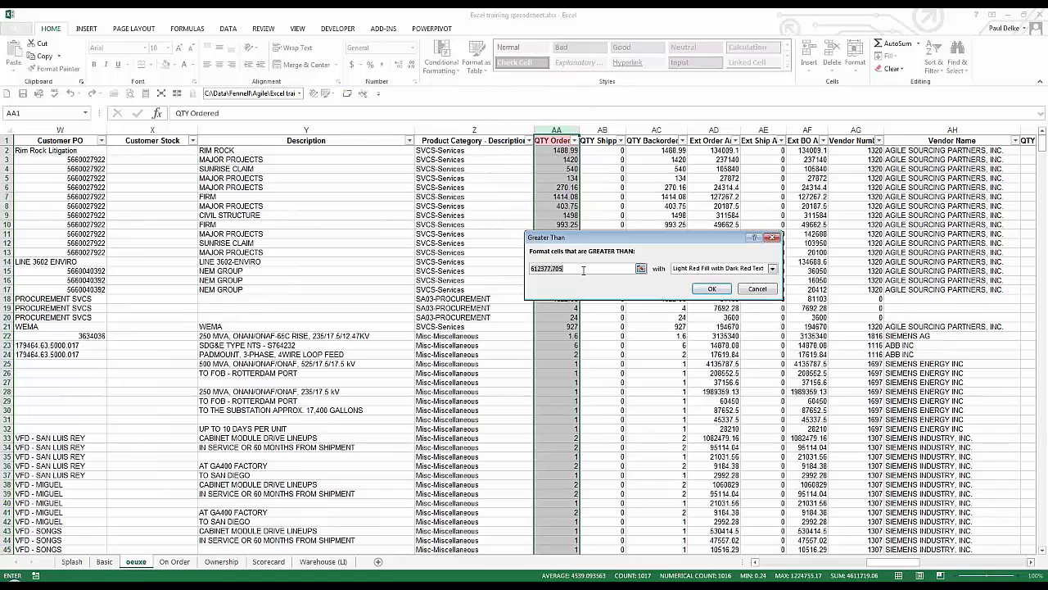
pyautogui.write('1000')
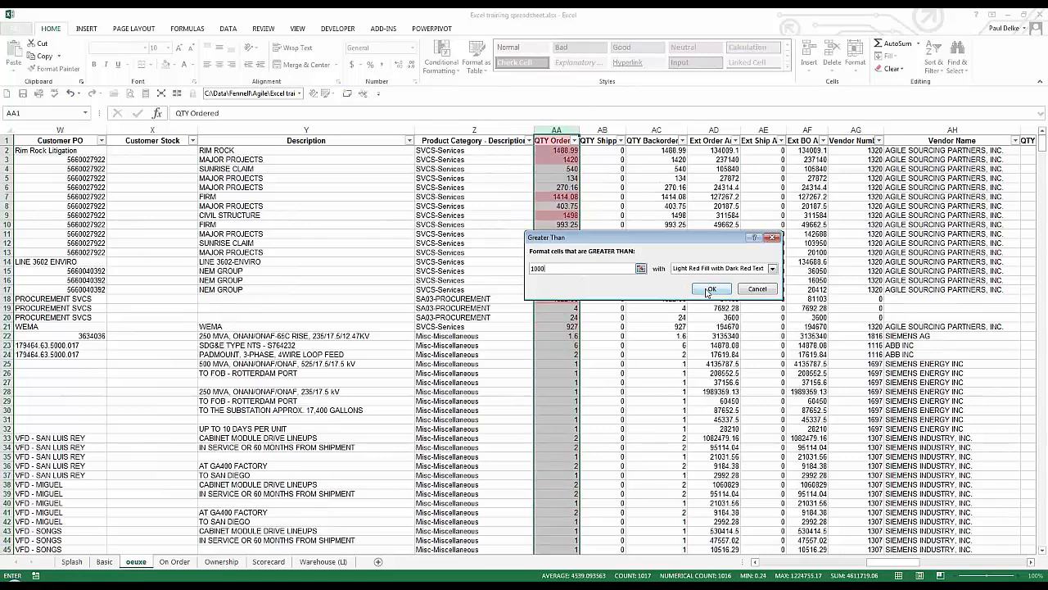
pyautogui.press('BackSpace')
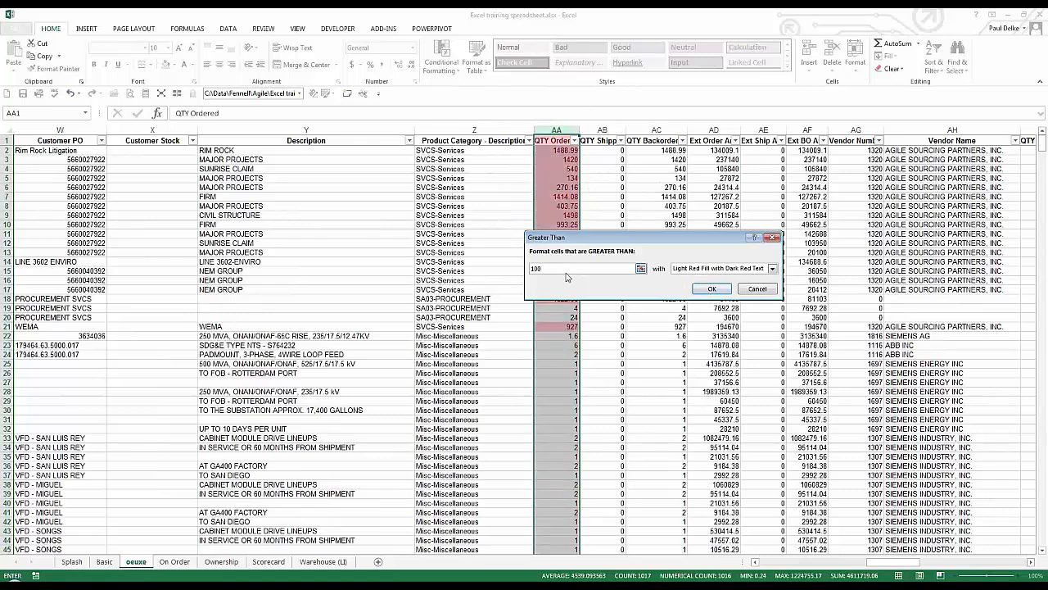
pyautogui.write('000')
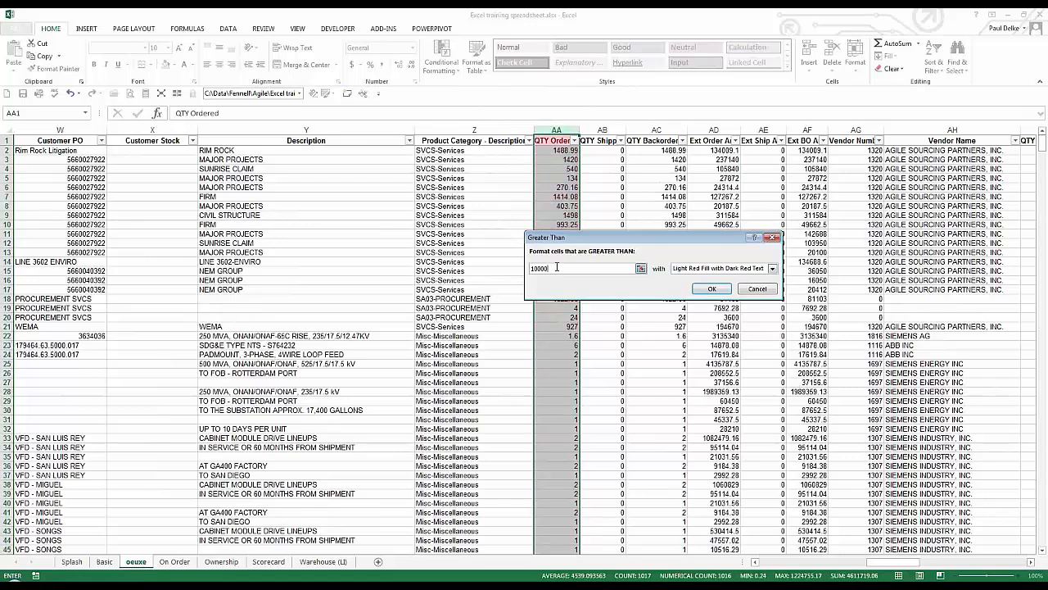
pyautogui.press('BackSpace')
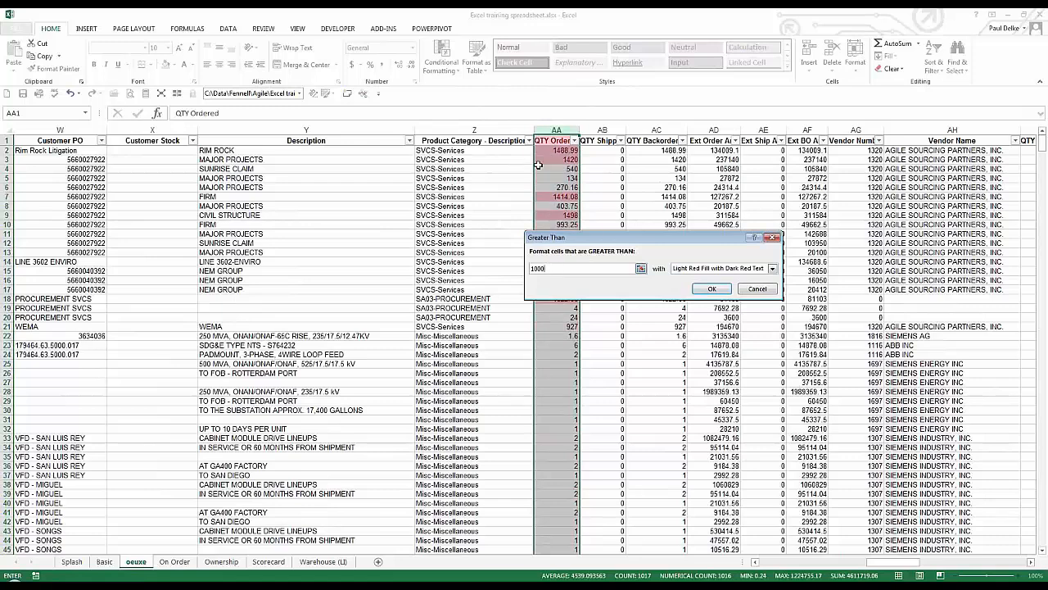
pyautogui.click(751, 289)
# Open the Top 10% rule settings for the QTY Ordered column and cancel them
pyautogui.click(441, 61)
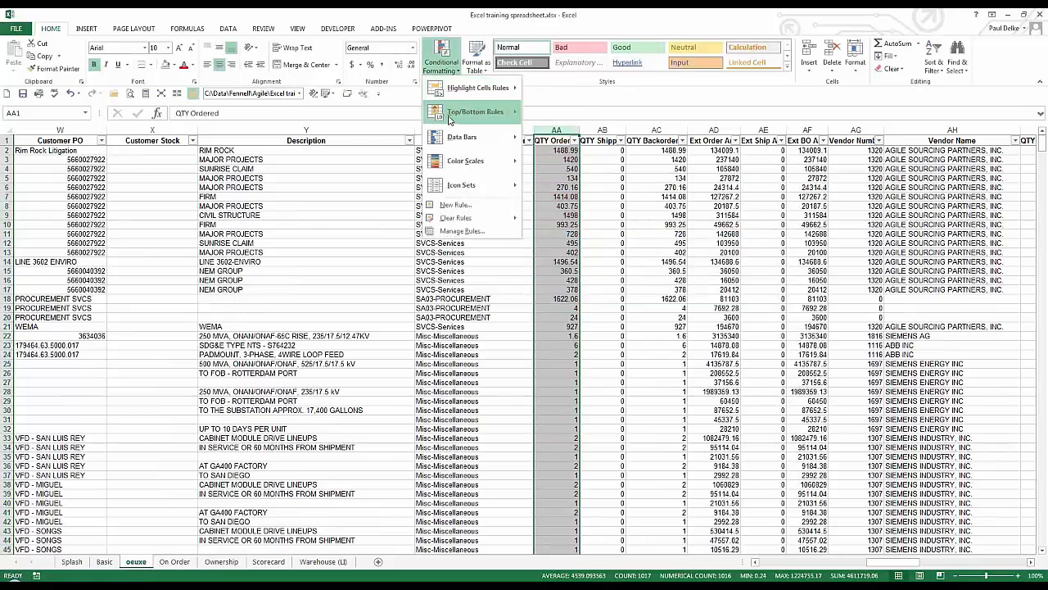
pyautogui.moveTo(450, 115)
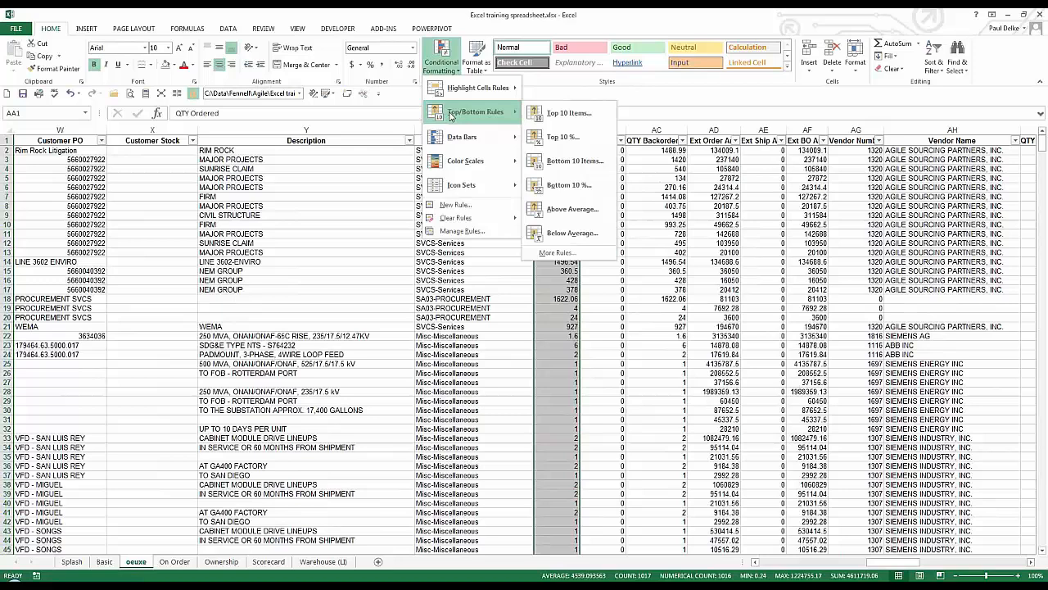
pyautogui.click(570, 144)
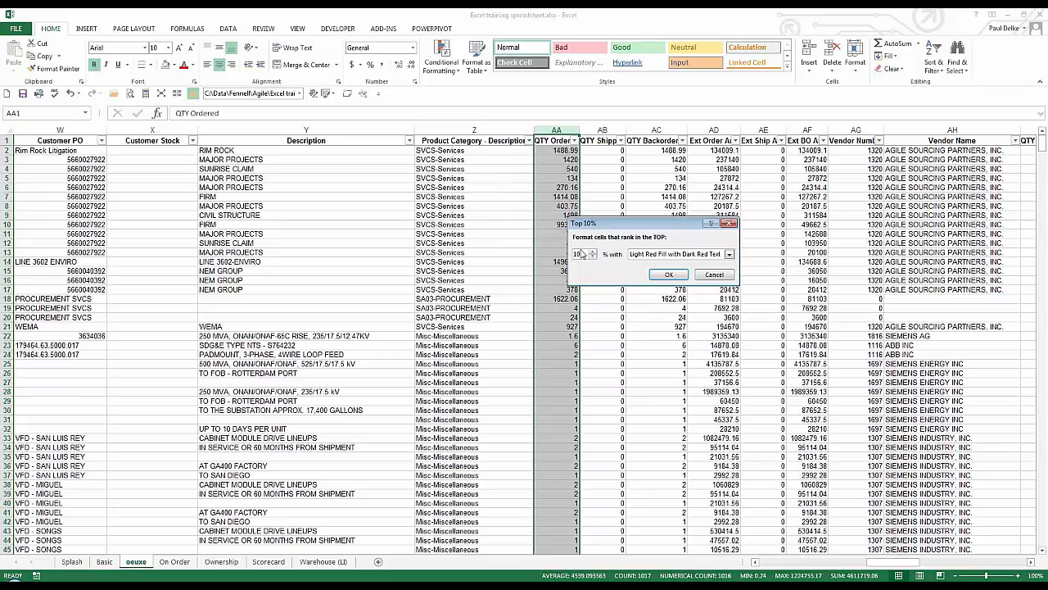
pyautogui.click(714, 275)
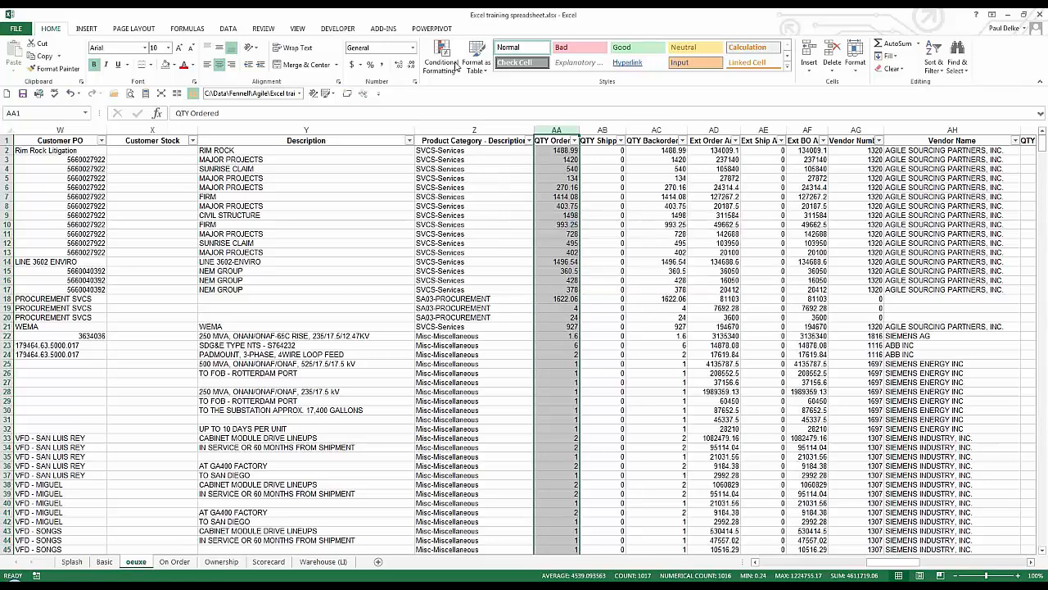
# Apply blue gradient-fill data bars to the QTY Ordered column and switch them to the blue solid fill
pyautogui.click(442, 57)
pyautogui.moveTo(475, 111)
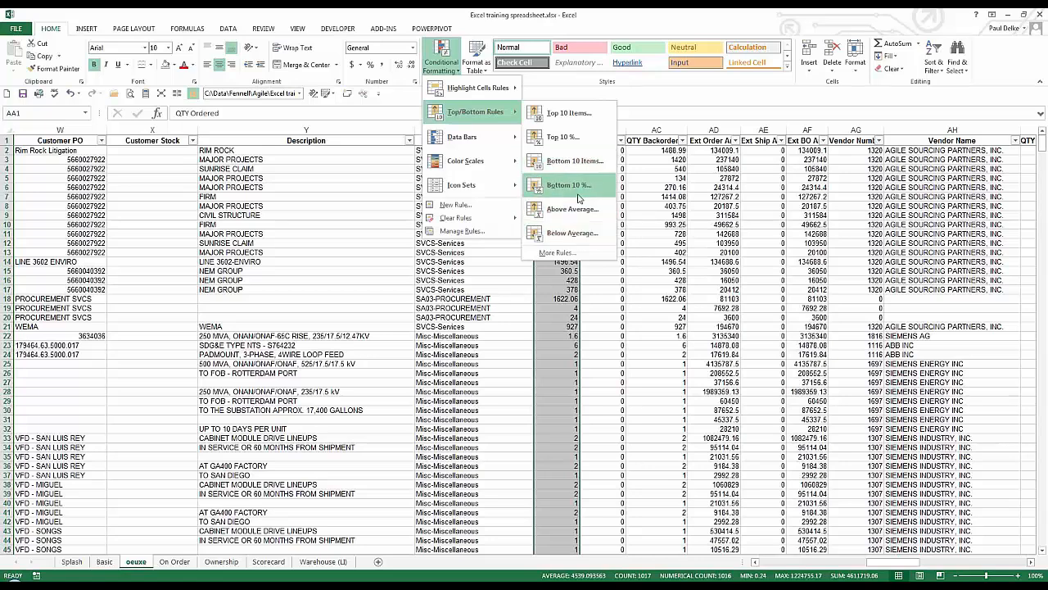
pyautogui.moveTo(447, 139)
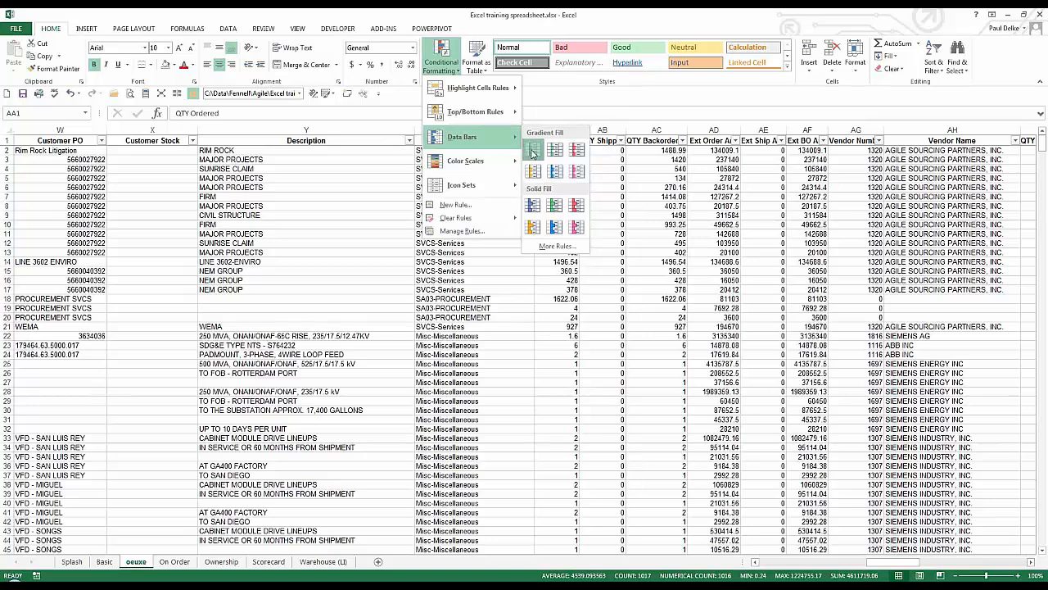
pyautogui.click(532, 150)
pyautogui.click(443, 65)
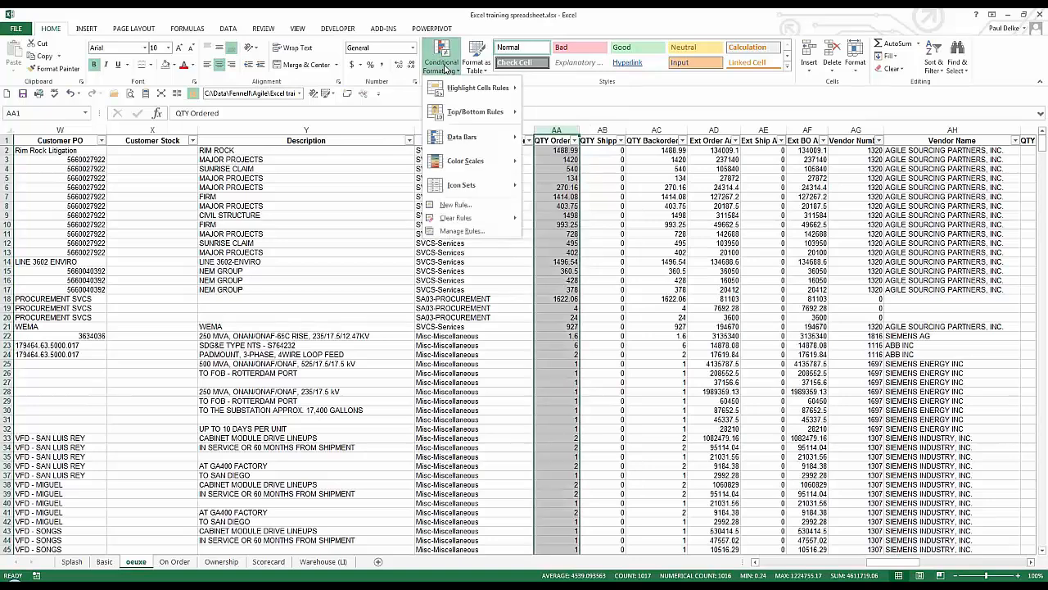
pyautogui.moveTo(498, 144)
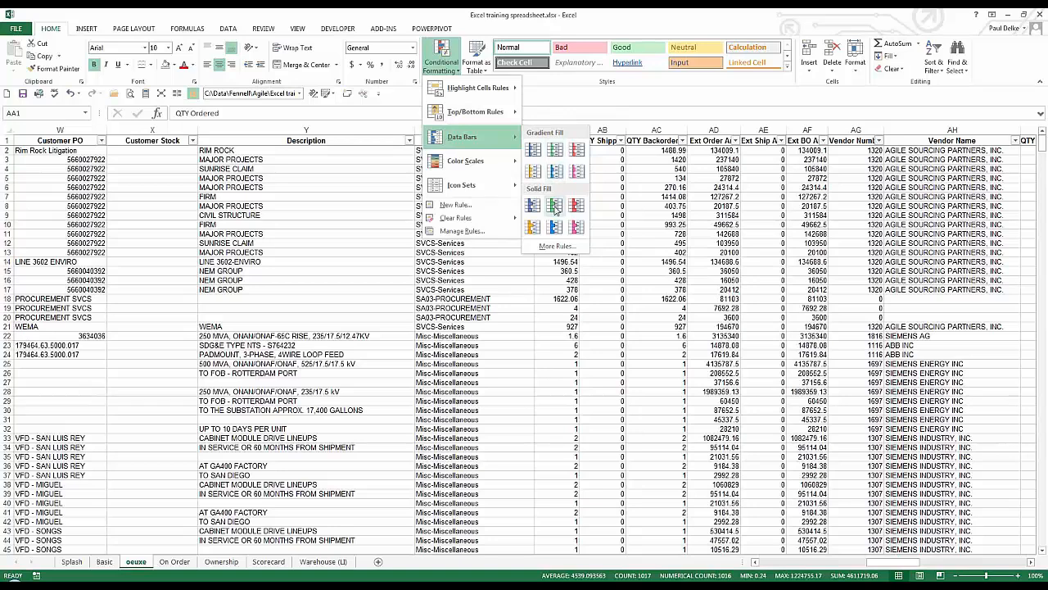
pyautogui.click(534, 208)
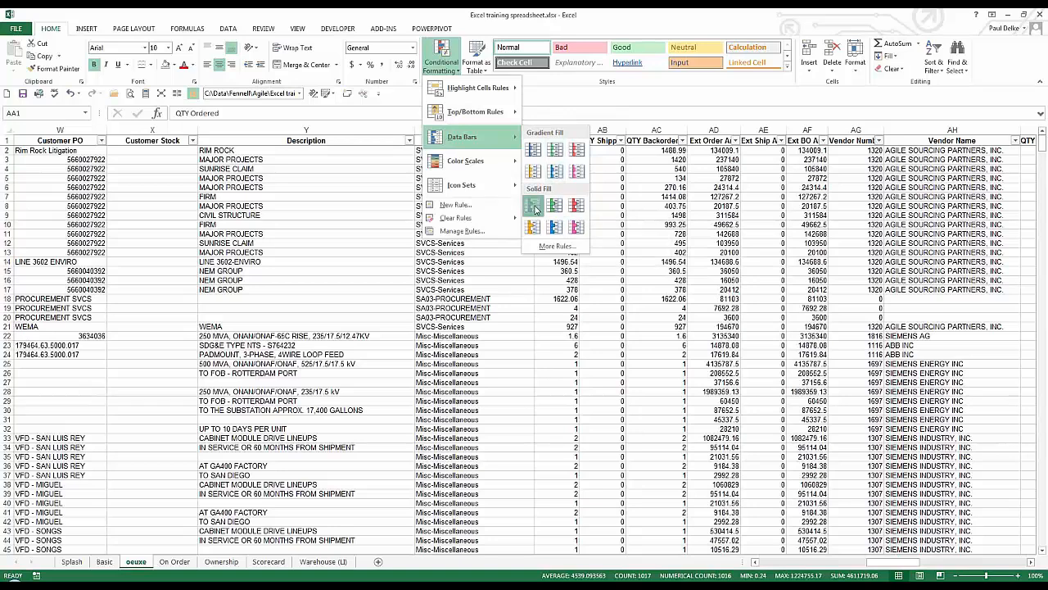
pyautogui.click(568, 243)
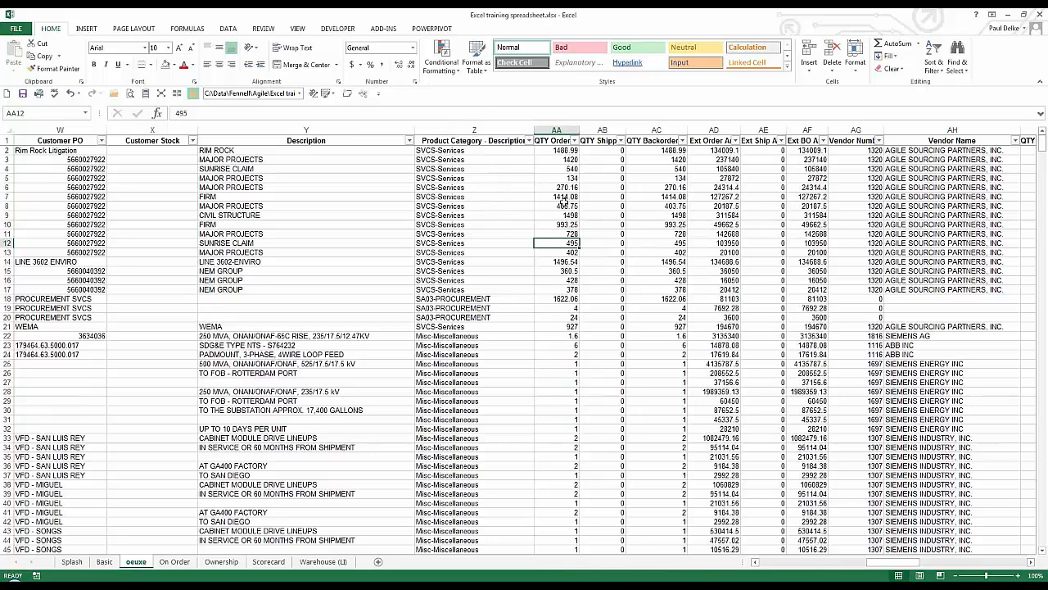
# Widen the QTY Ordered column to 16.00 and apply the comma number style to it
pyautogui.scroll(-15, 563, 201)
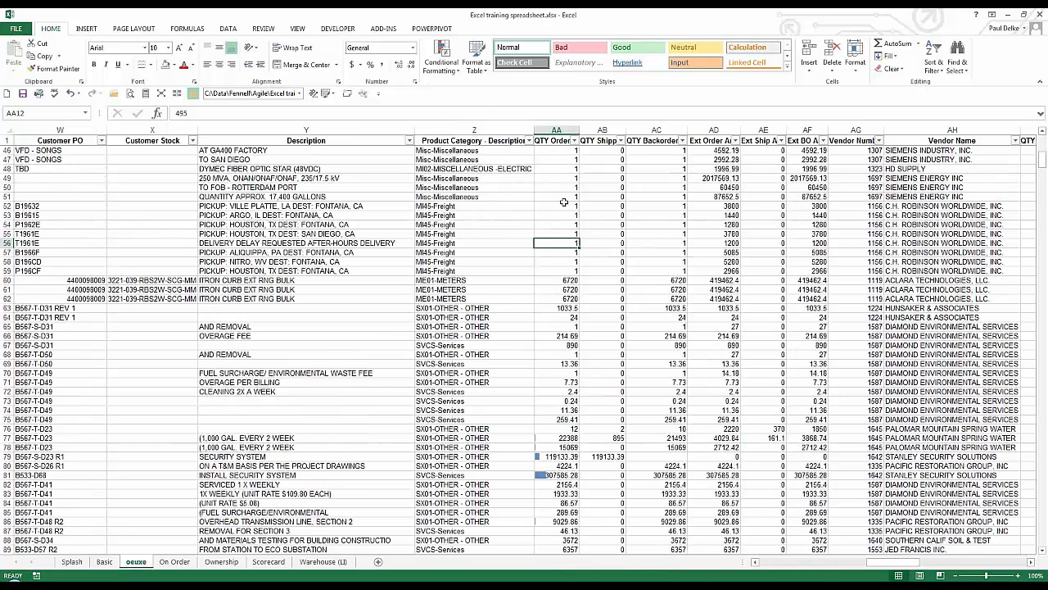
pyautogui.scroll(-7, 564, 201)
pyautogui.click(559, 280)
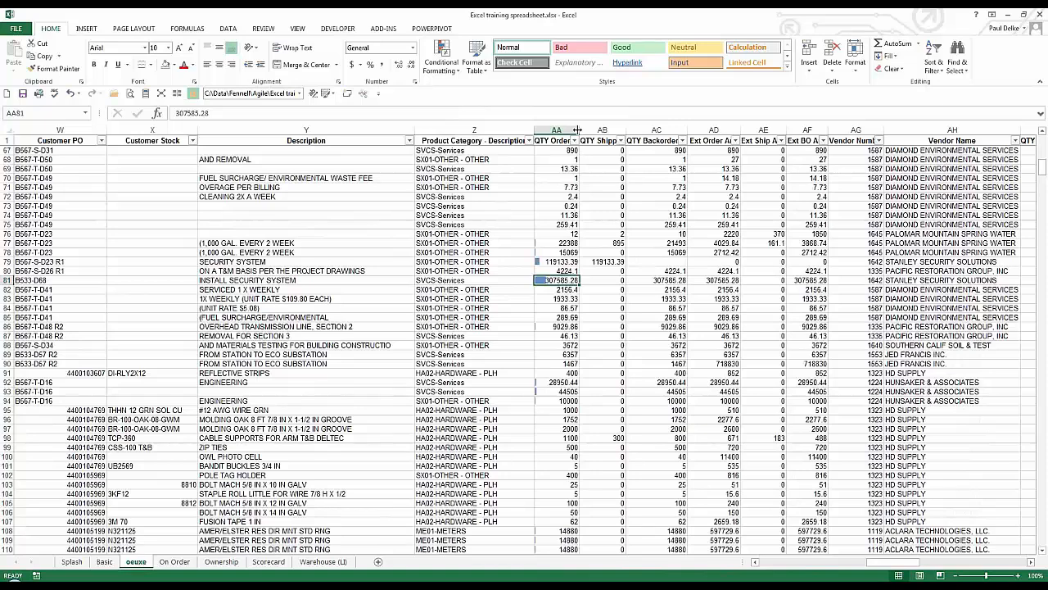
pyautogui.moveTo(576, 129); pyautogui.dragTo(598, 129)
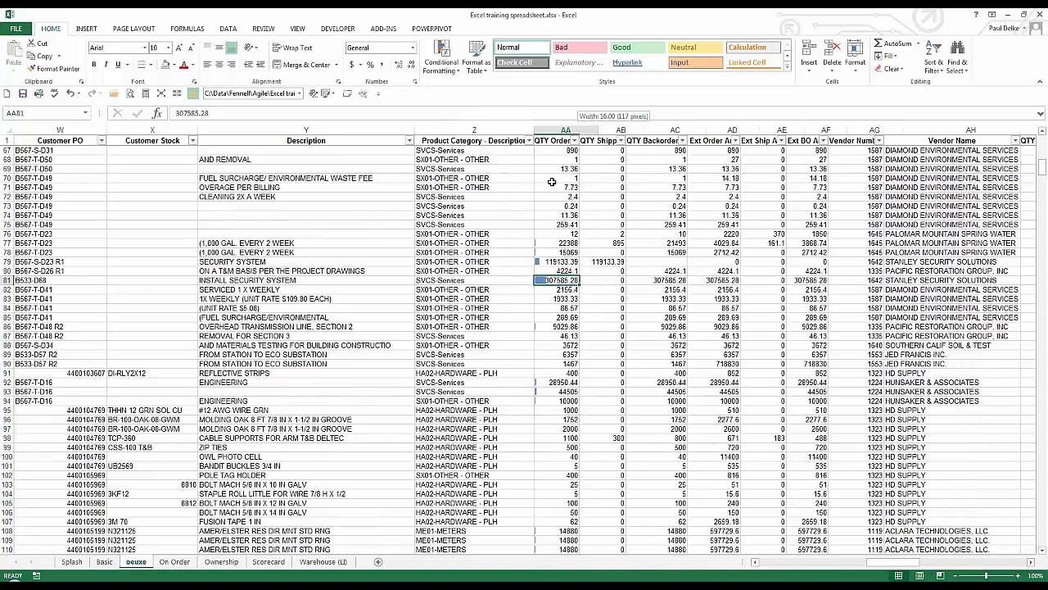
pyautogui.click(562, 130)
pyautogui.click(382, 65)
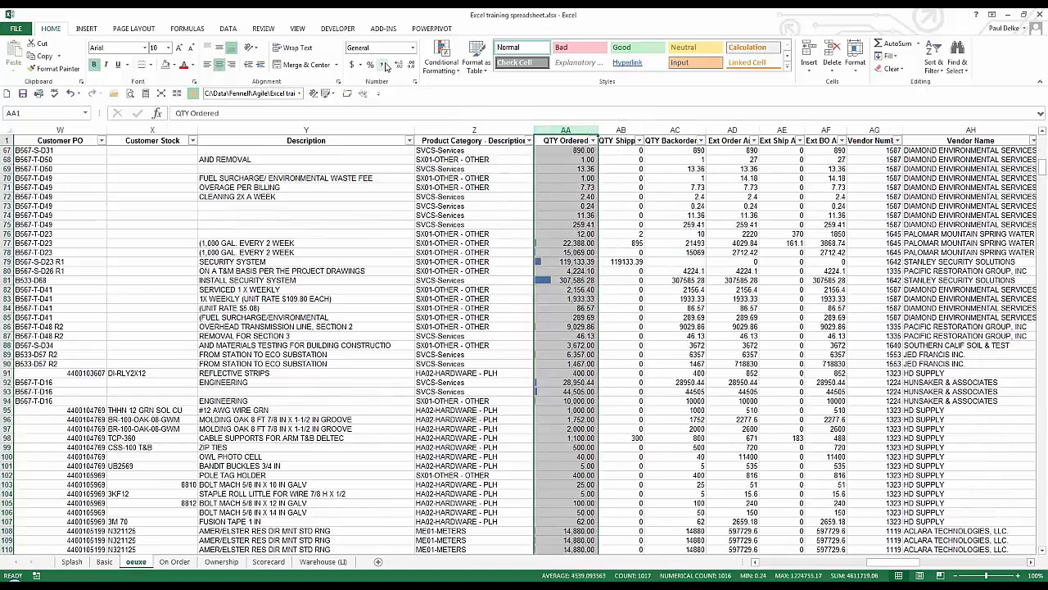
pyautogui.click(551, 281)
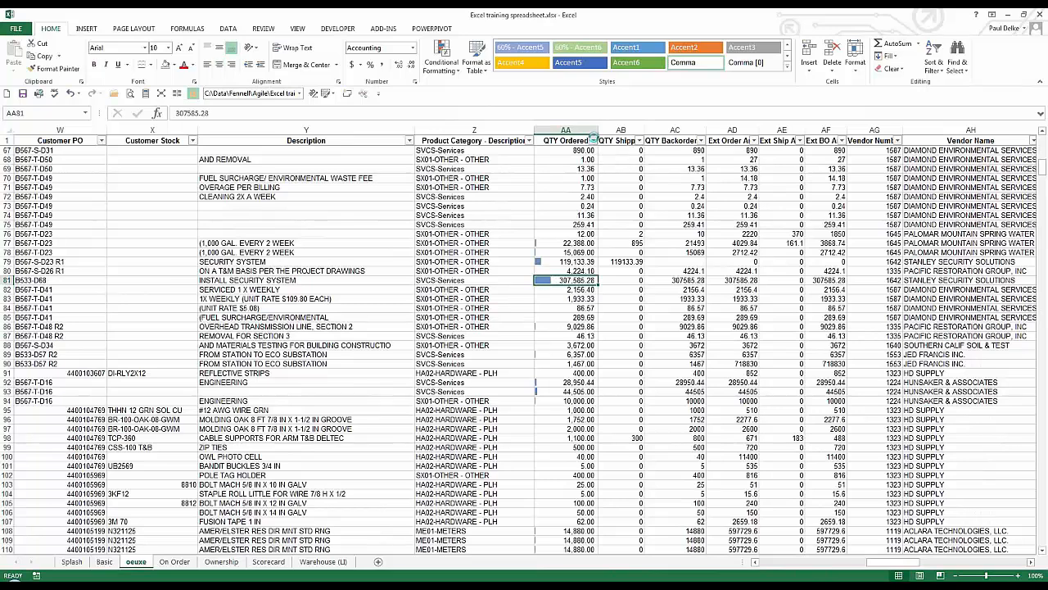
# Check the filter options of the QTY Ordered column for filtering by color, and close them
pyautogui.click(593, 141)
pyautogui.moveTo(514, 220)
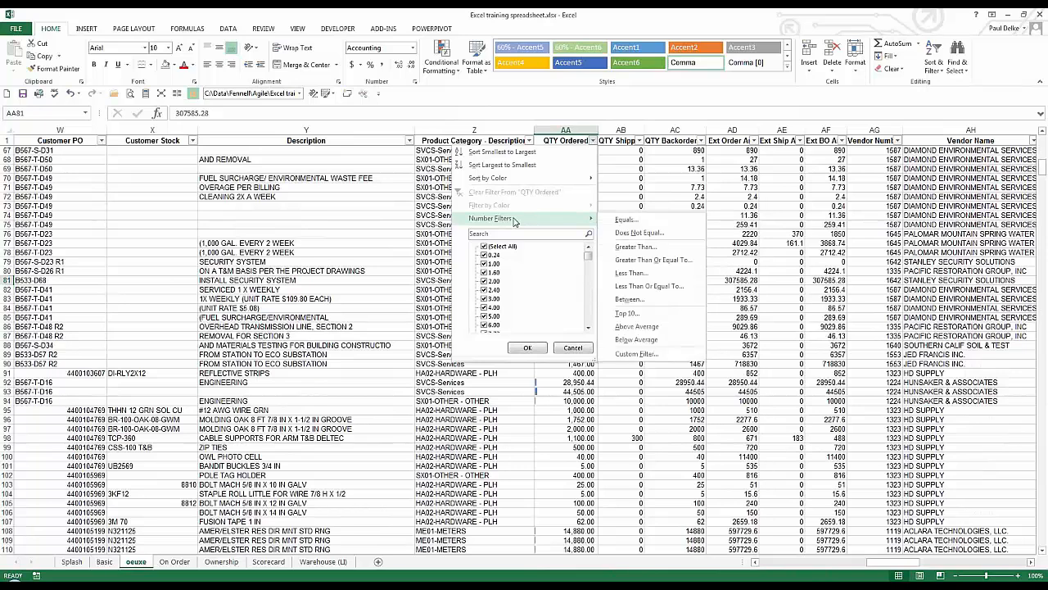
pyautogui.click(608, 178)
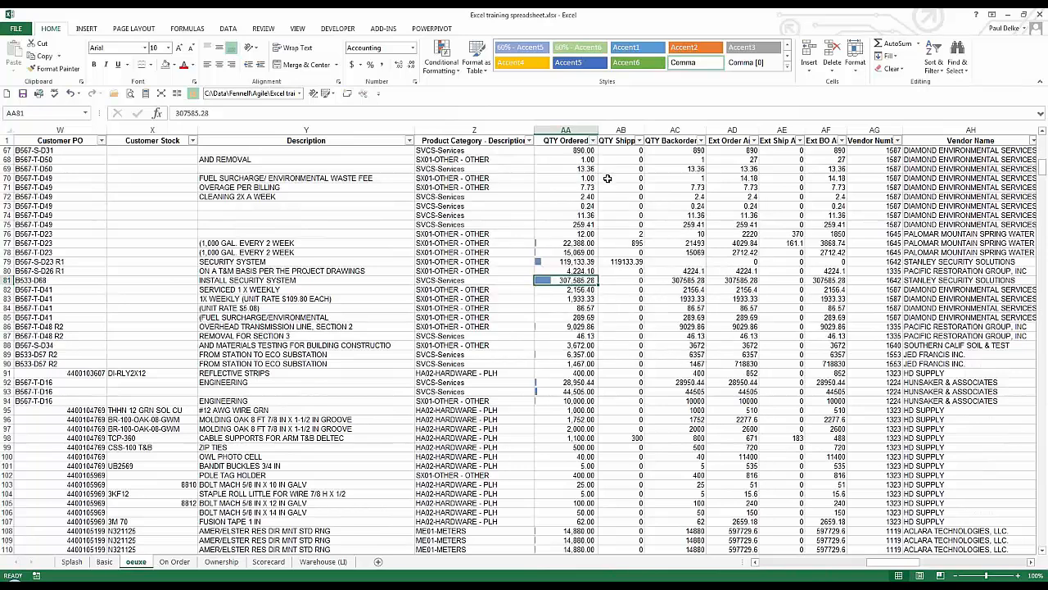
# Add a conditional formatting rule marking the top 10% of QTY Ordered with Green Fill with Dark Green Text
pyautogui.click(565, 130)
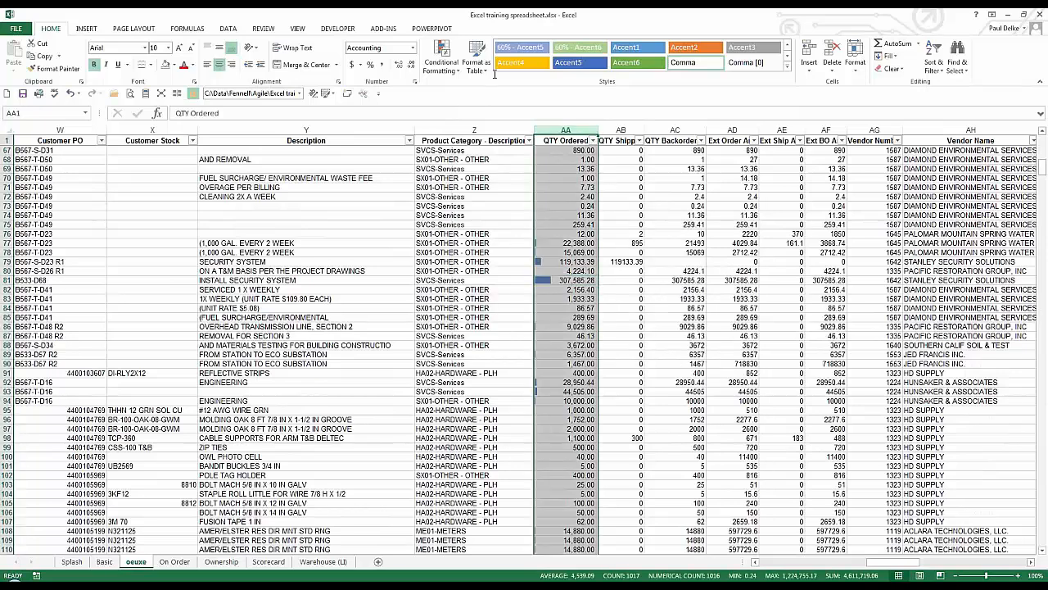
pyautogui.click(451, 71)
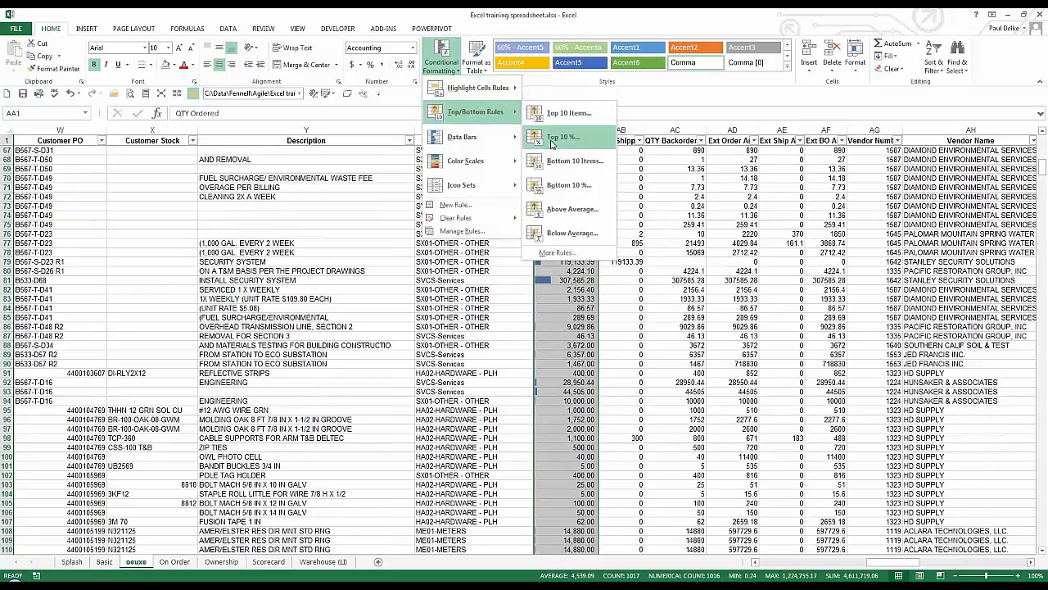
pyautogui.click(553, 143)
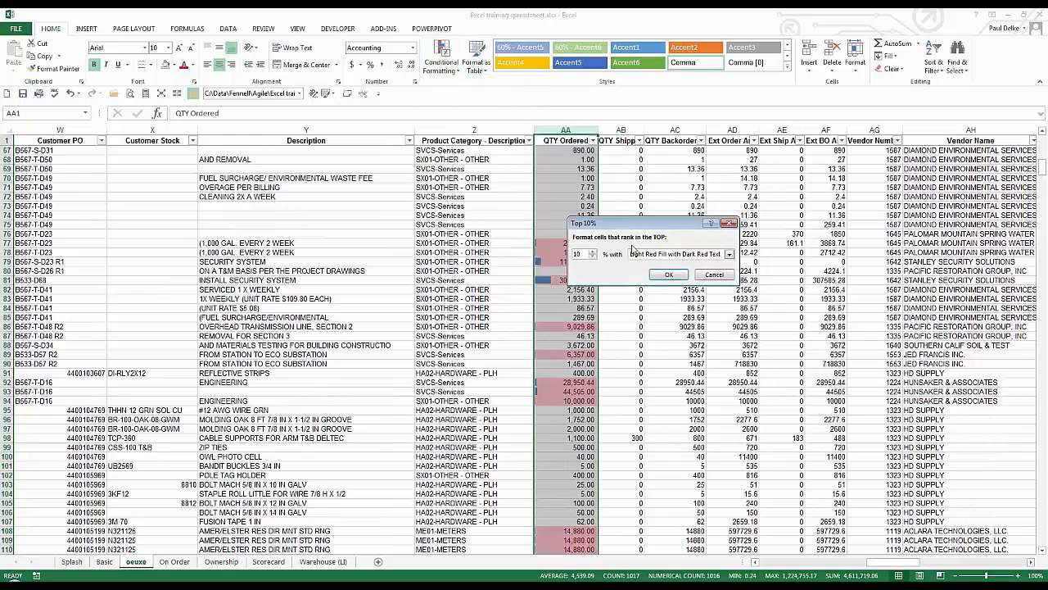
pyautogui.click(728, 255)
pyautogui.click(671, 277)
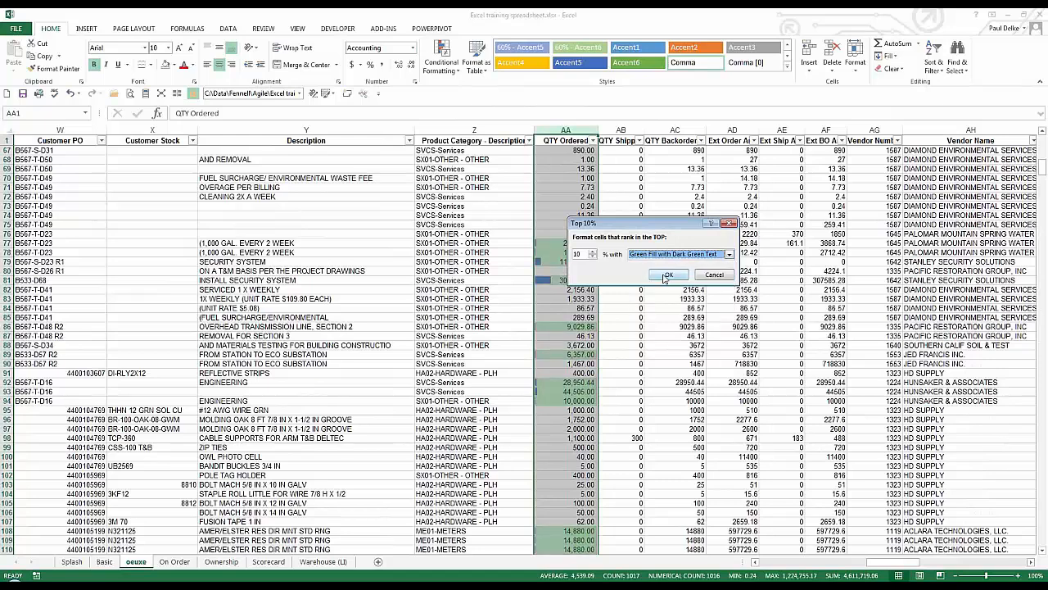
pyautogui.click(668, 275)
pyautogui.click(564, 197)
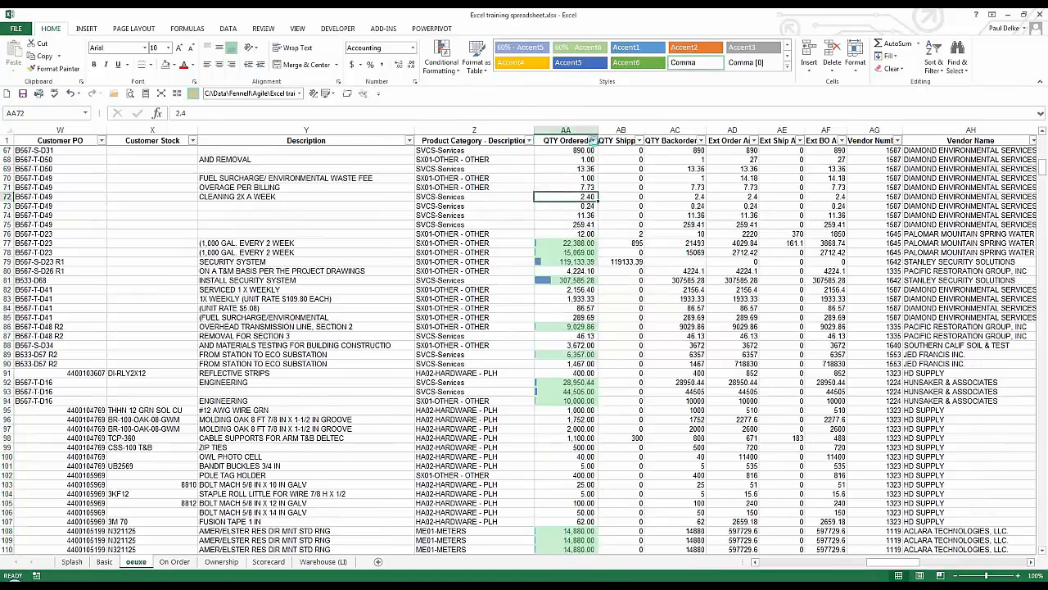
# Filter the QTY Ordered column by the light green cell color and select cell AA434
pyautogui.click(593, 140)
pyautogui.moveTo(508, 210)
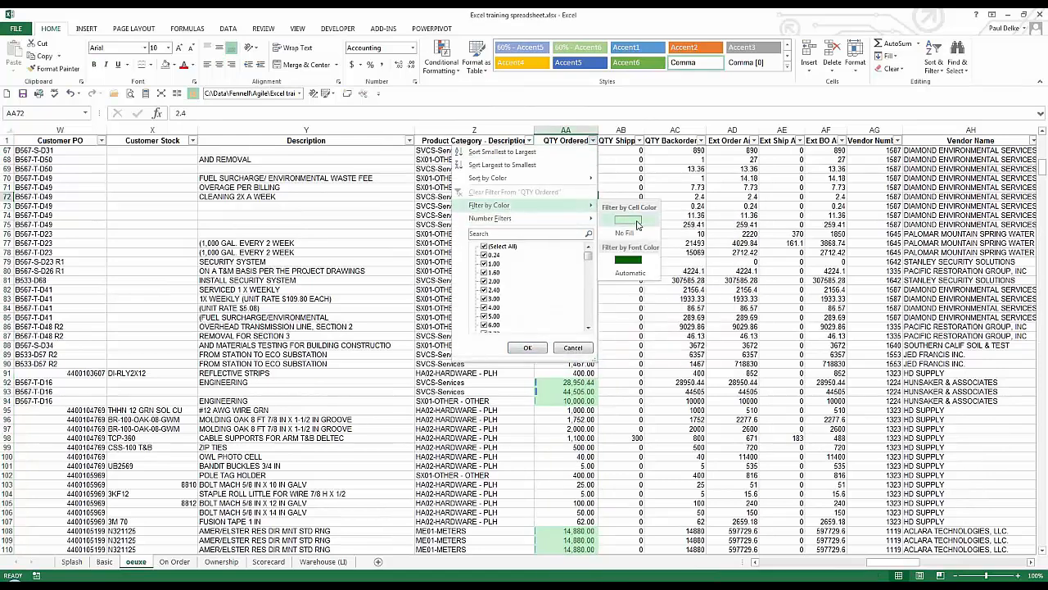
pyautogui.click(636, 220)
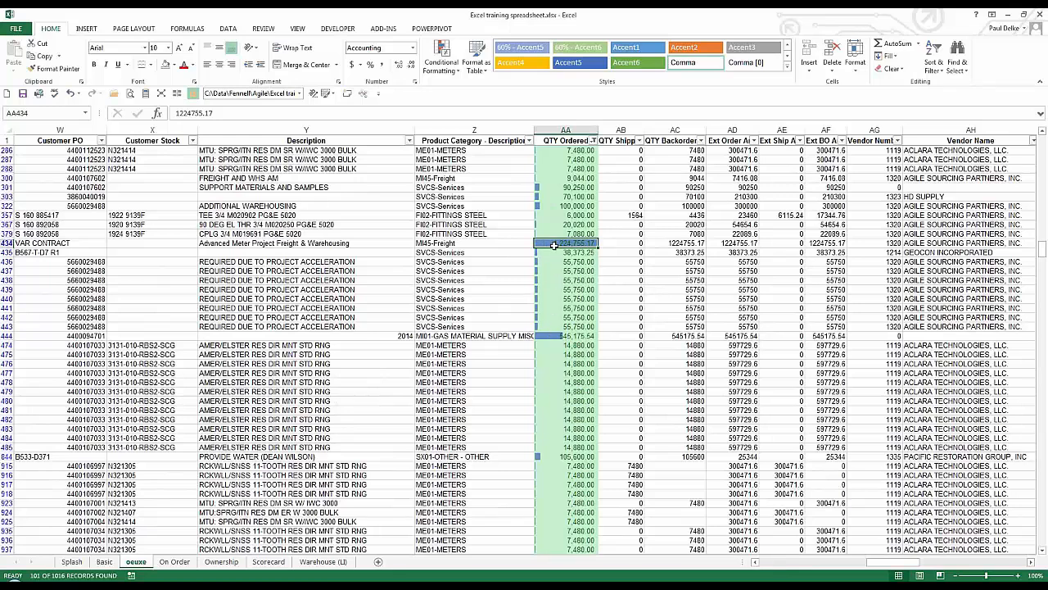
# Clear the contents of the QTY Ordered cells AA434 and AA444 to rescale the data bars
pyautogui.press('Delete')
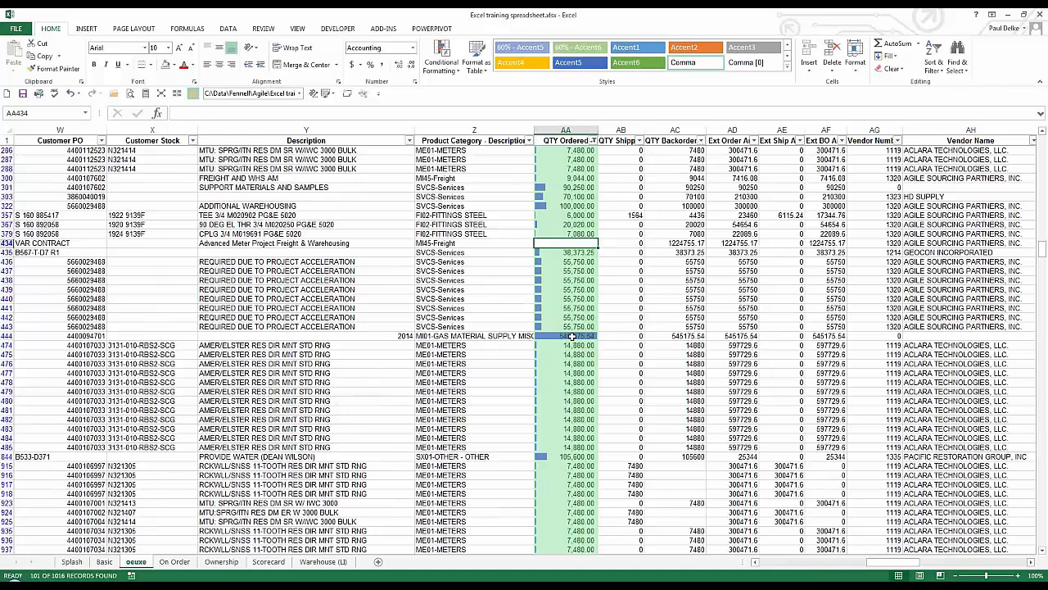
pyautogui.click(567, 336)
pyautogui.press('Delete')
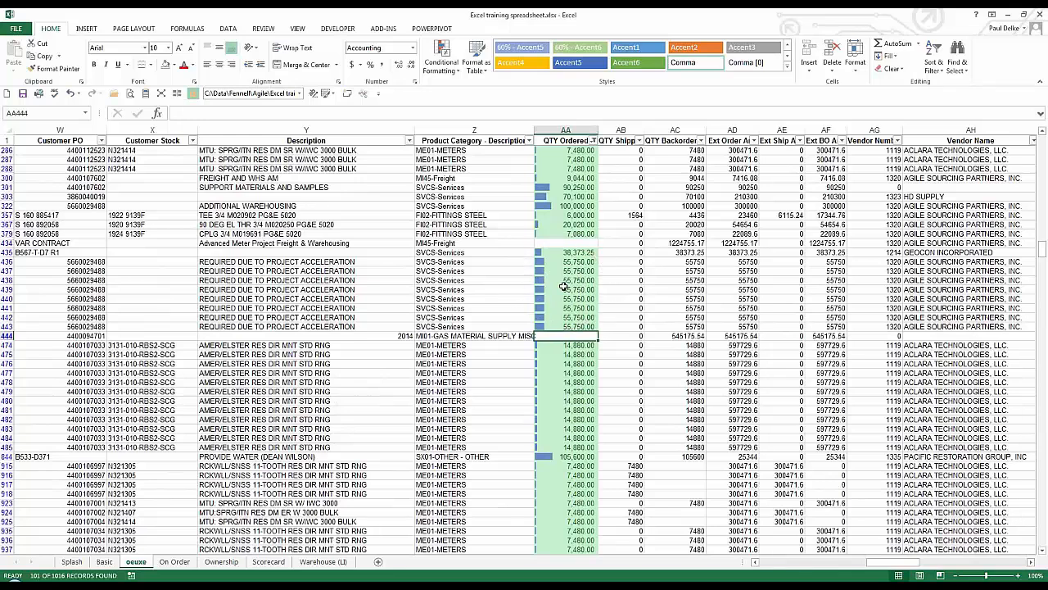
# Return to cell AA434 and undo the clearing of cell AA444
pyautogui.press('Up')
pyautogui.press('Up')
pyautogui.press('Up')
pyautogui.press('Up')
pyautogui.press('Up')
pyautogui.press('Up')
pyautogui.press('Up')
pyautogui.press('Up')
pyautogui.press('Up')
pyautogui.press('Up')
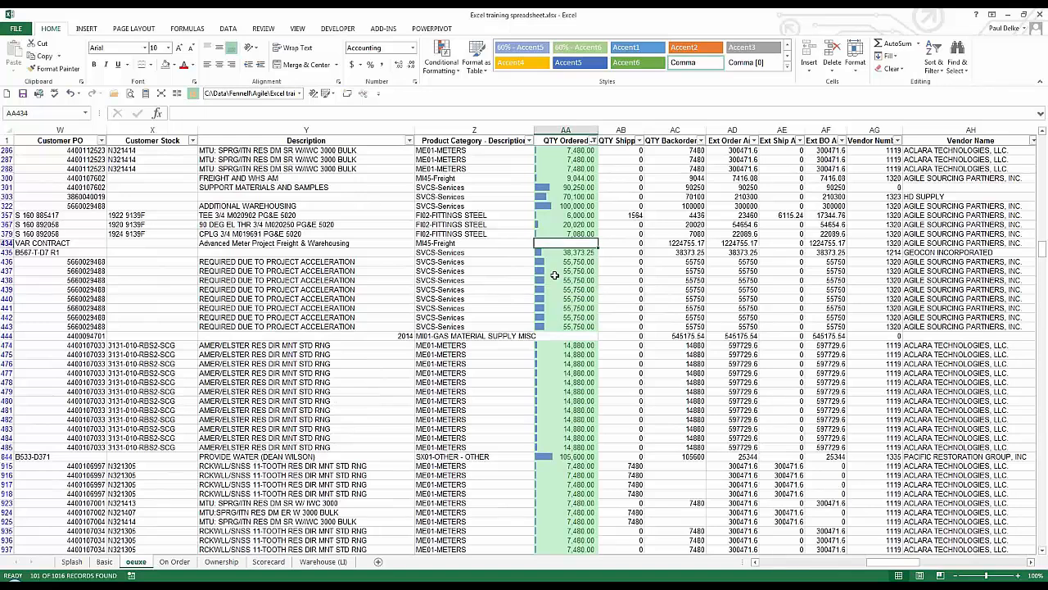
pyautogui.click(71, 93)
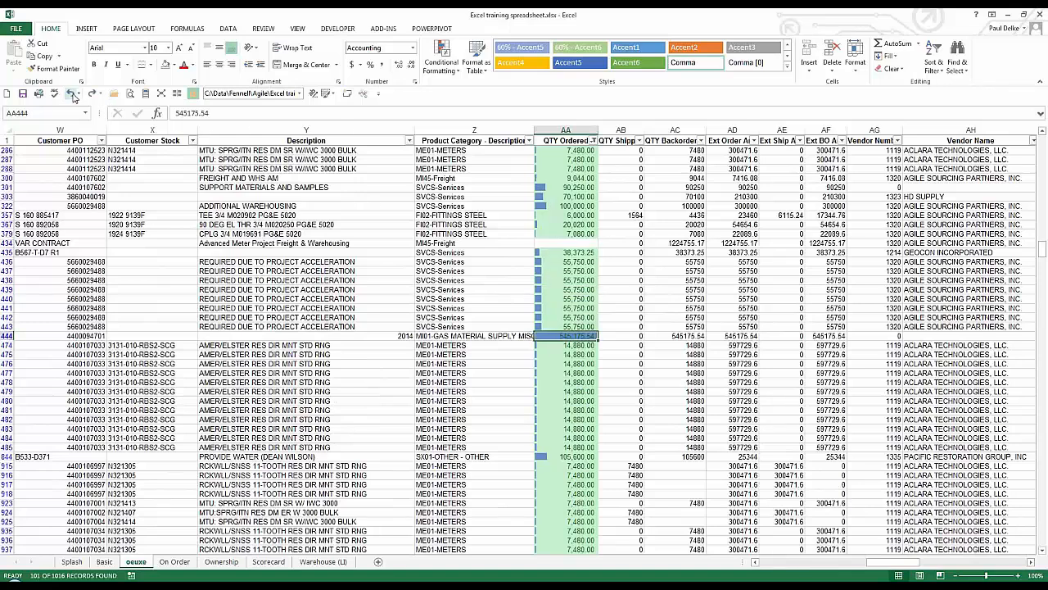
# Undo the clearing of the QTY Ordered cell AA434 and select cell AA367
pyautogui.click(71, 94)
pyautogui.click(566, 223)
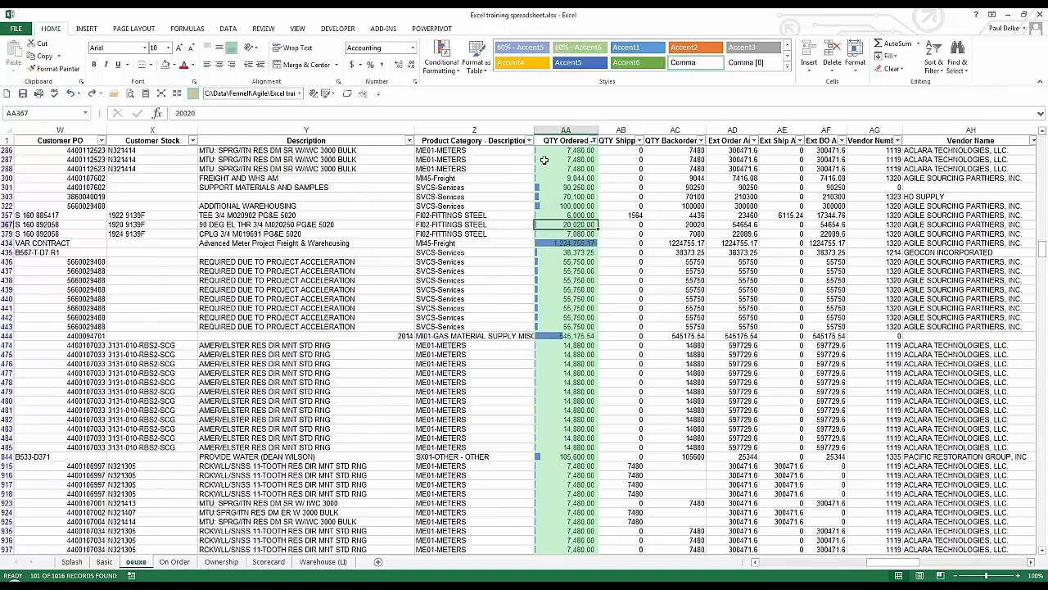
# Open the conditional formatting rules manager for QTY Ordered and inspect the Data Bar rule's settings without changing them
pyautogui.click(442, 57)
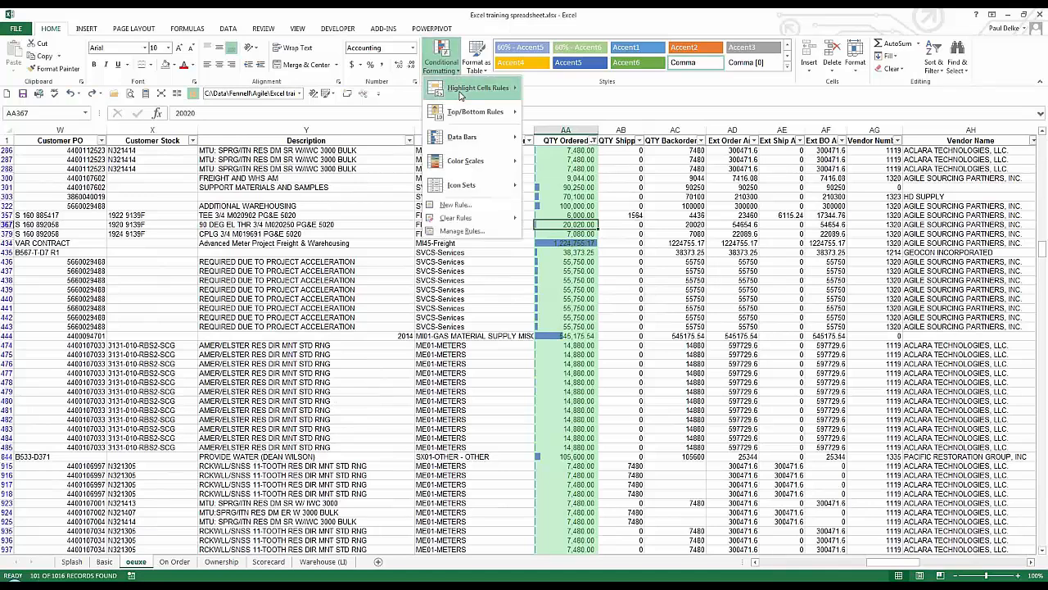
pyautogui.click(468, 231)
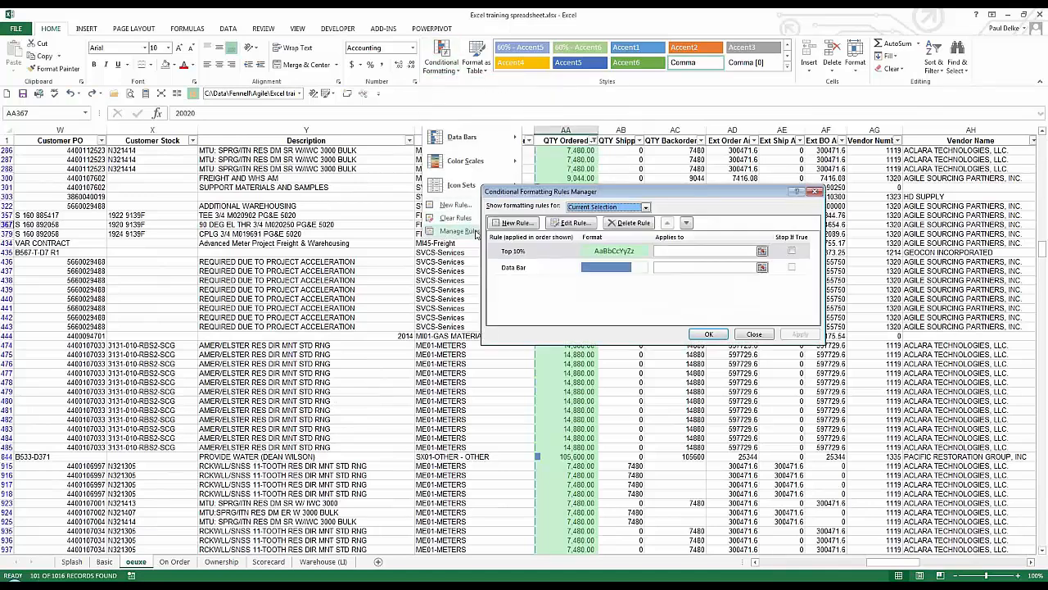
pyautogui.click(515, 270)
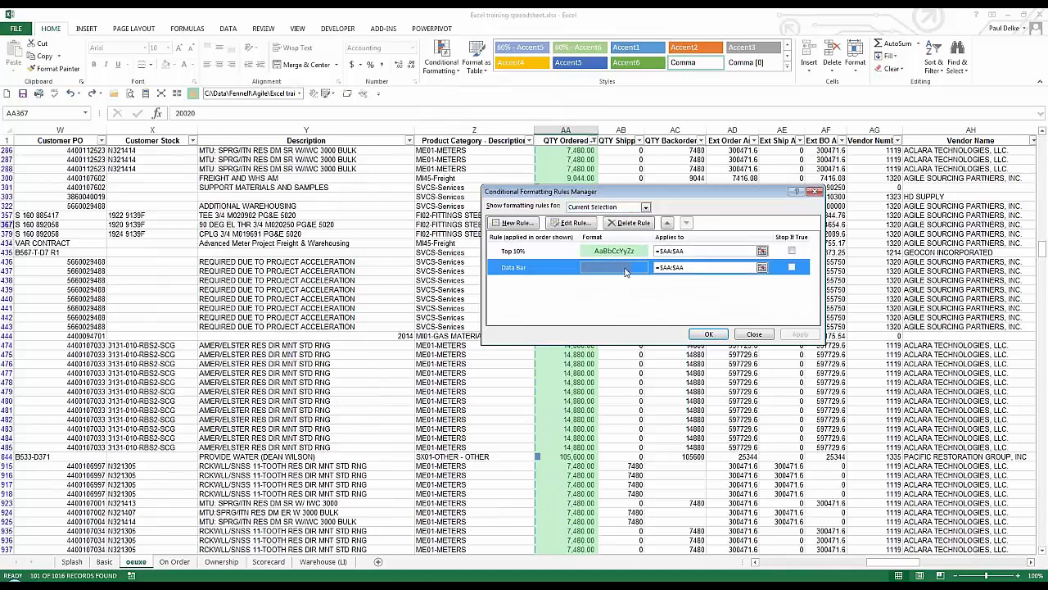
pyautogui.click(571, 223)
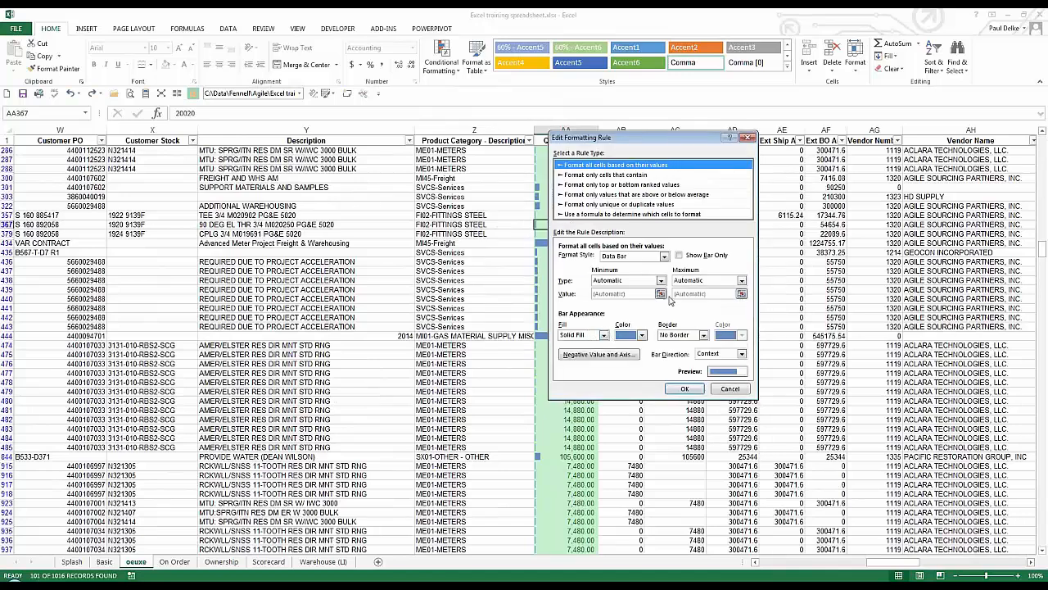
pyautogui.click(729, 390)
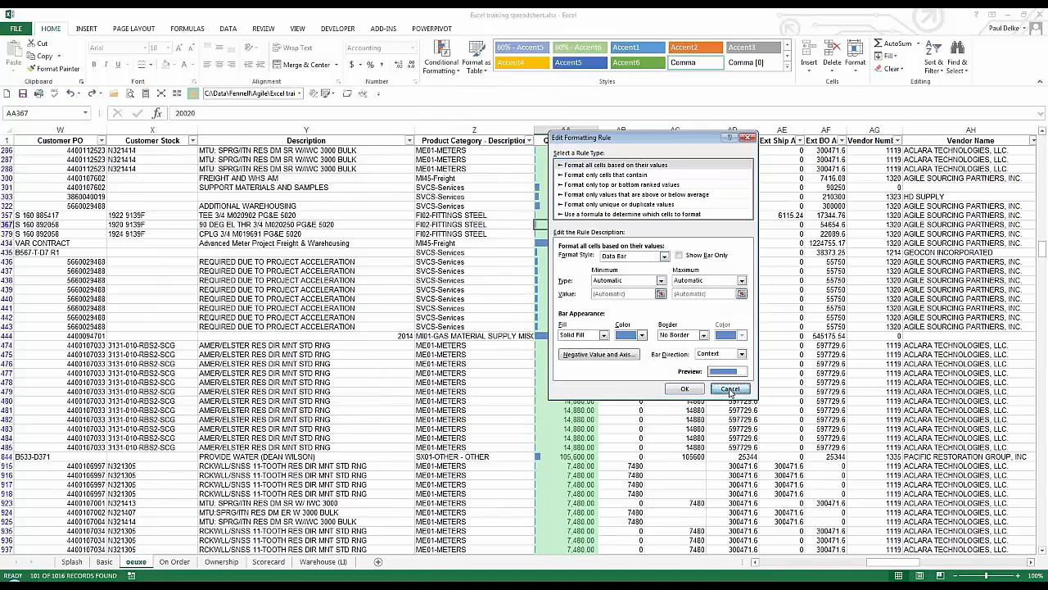
# Edit the top-ranked values rule on QTY Ordered so it formats the top 20%
pyautogui.click(572, 223)
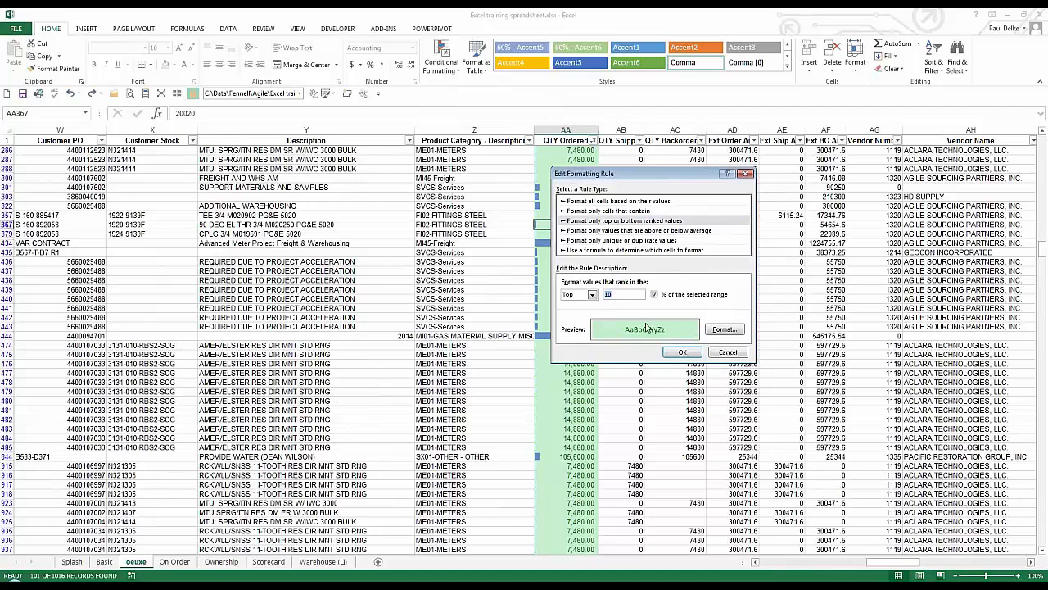
pyautogui.write('20')
pyautogui.click(684, 352)
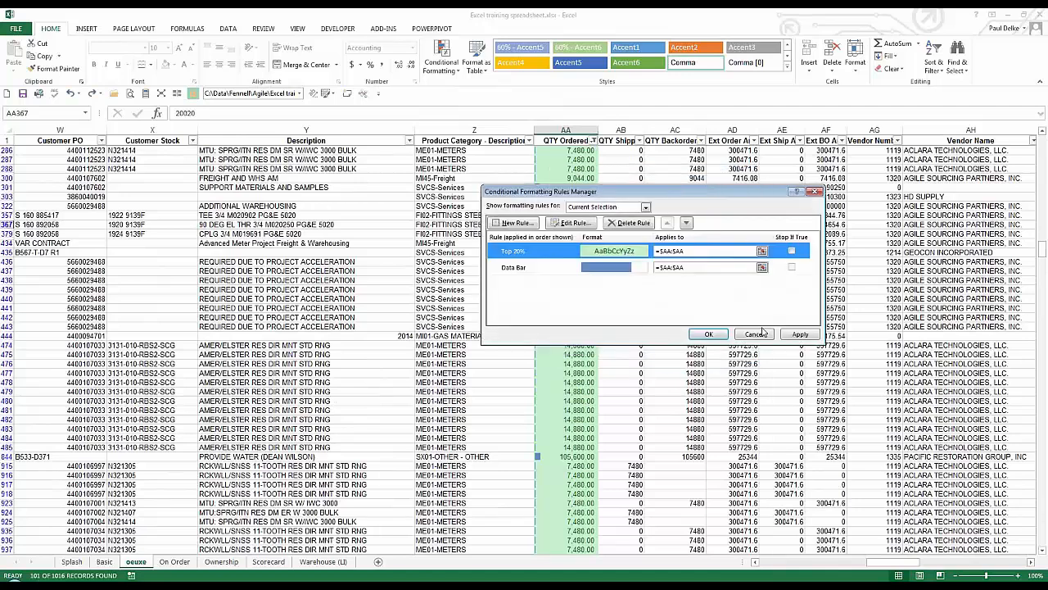
# Move the Data Bar rule above the Top 20% rule and apply the rule changes
pyautogui.click(525, 269)
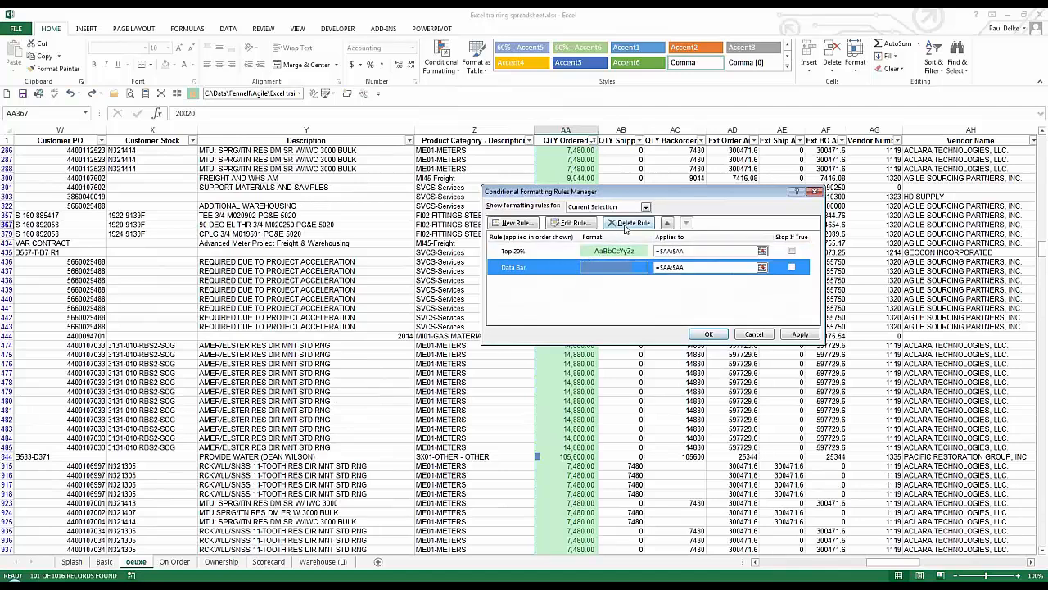
pyautogui.click(667, 223)
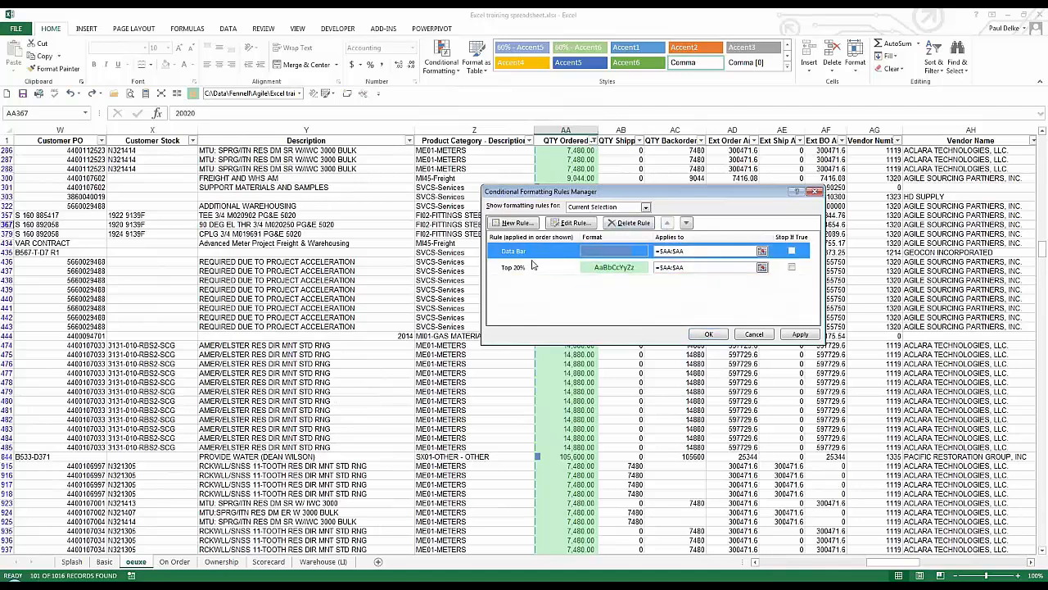
pyautogui.click(571, 268)
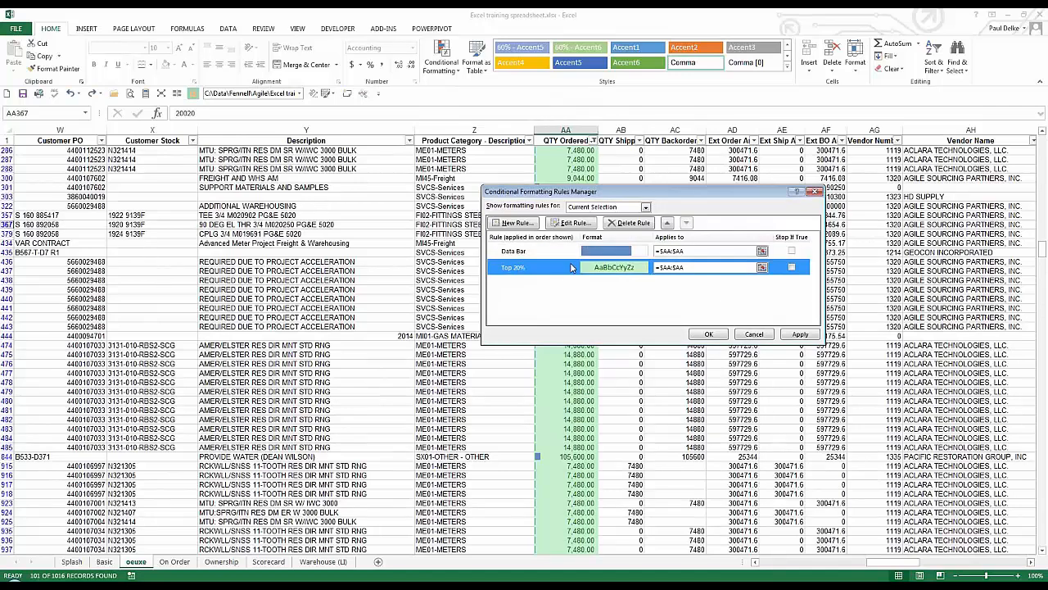
pyautogui.click(706, 335)
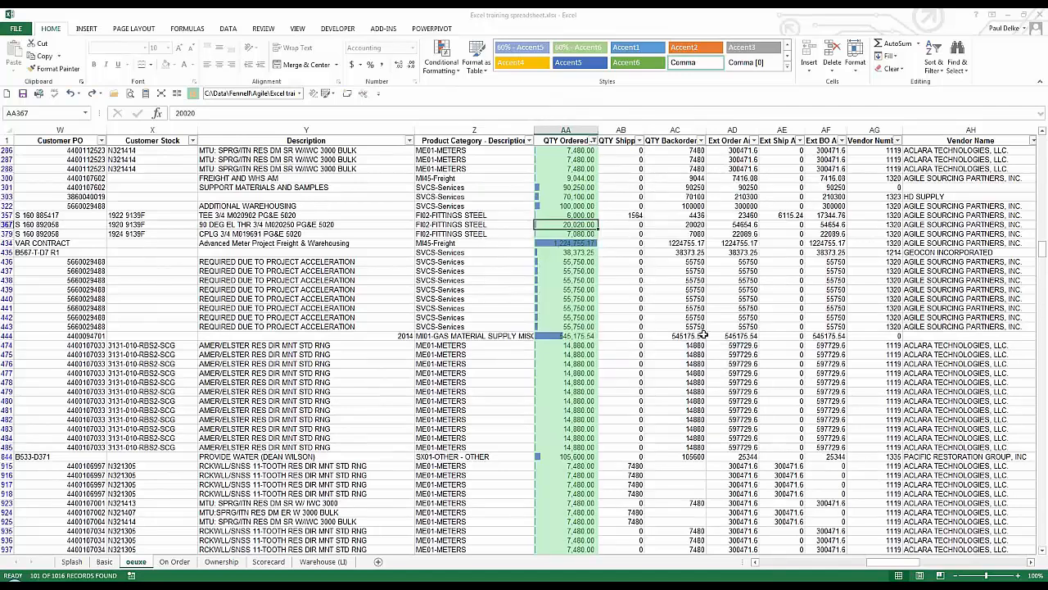
# Clear the conditional formatting rules from the entire QTY Ordered column
pyautogui.click(567, 296)
pyautogui.click(561, 188)
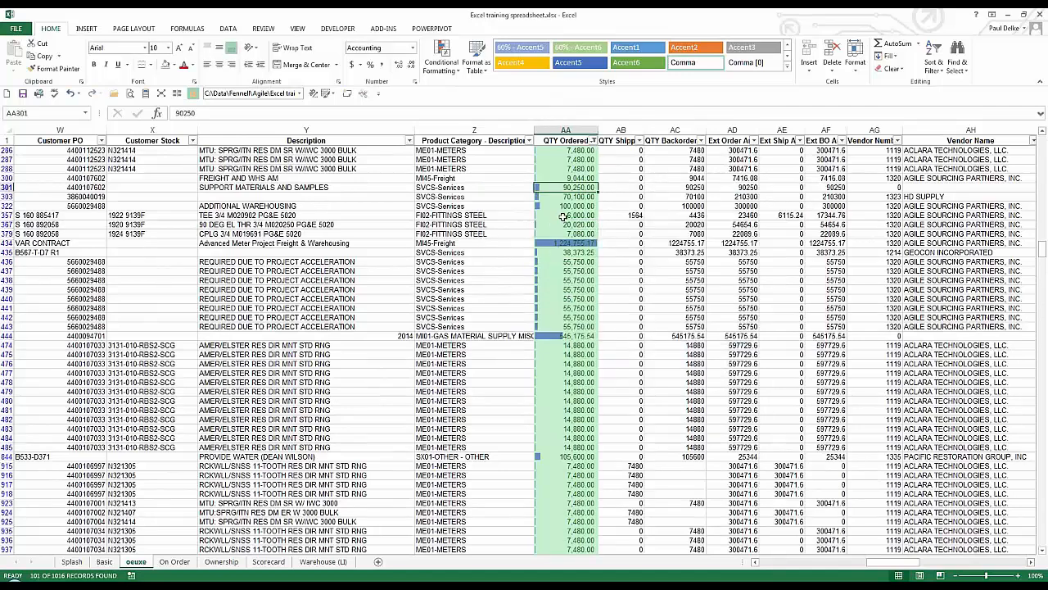
pyautogui.click(449, 74)
pyautogui.click(547, 185)
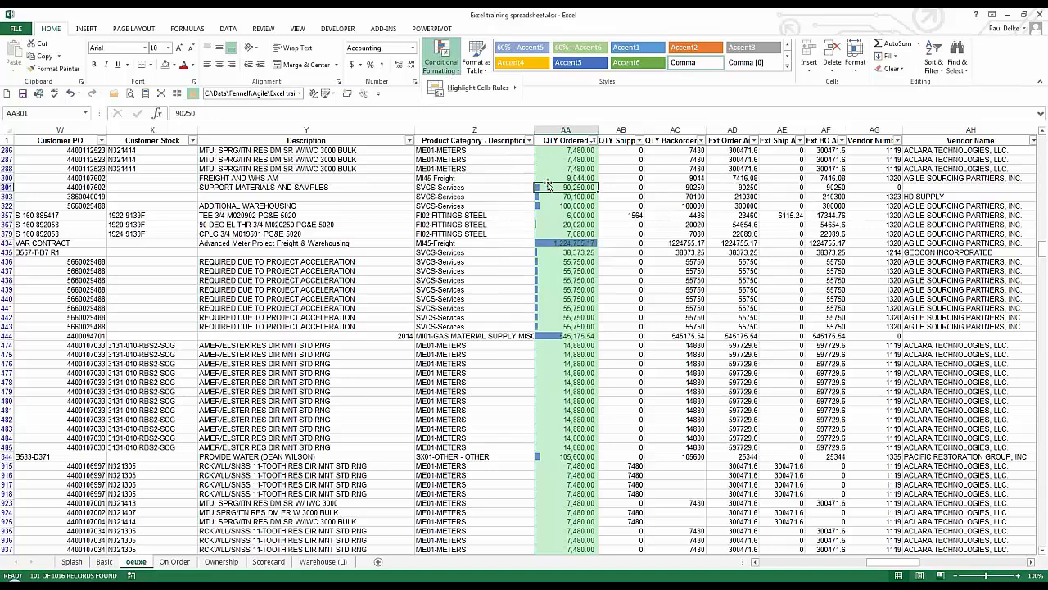
pyautogui.click(576, 130)
pyautogui.click(442, 59)
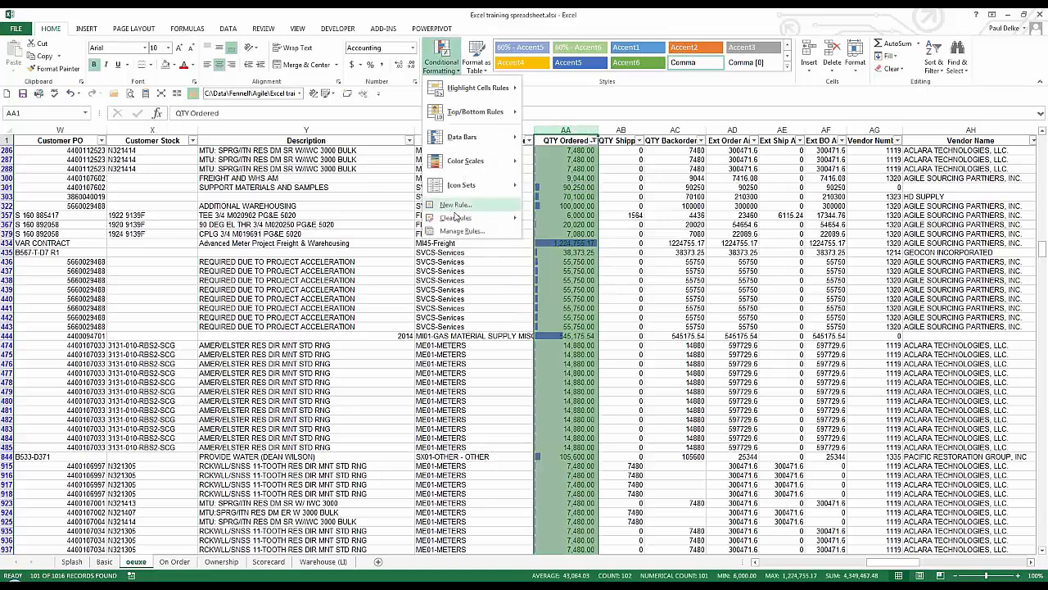
pyautogui.moveTo(458, 218)
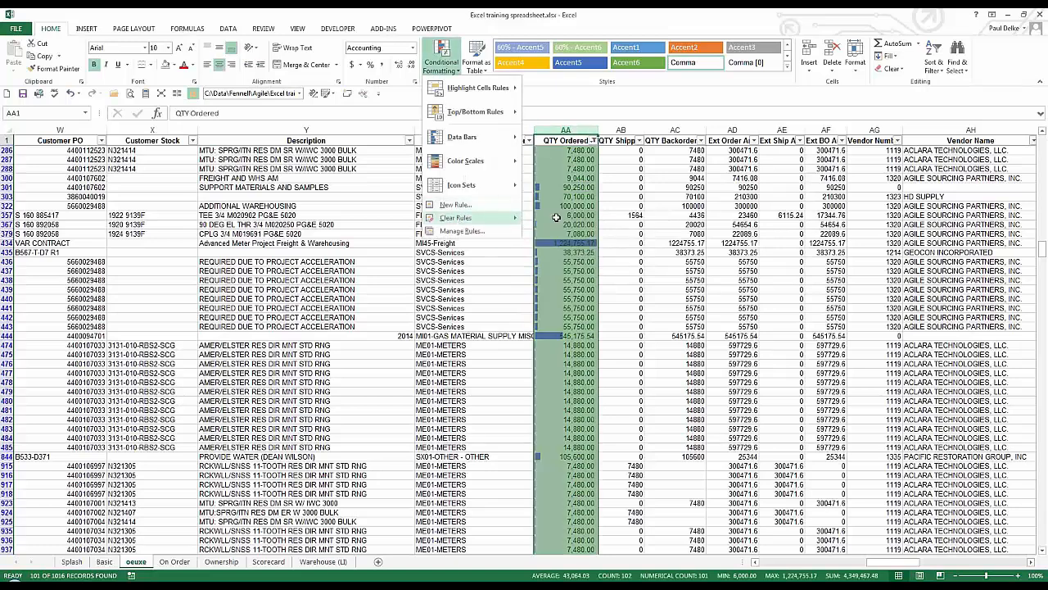
pyautogui.click(557, 220)
# Preview the Green - Yellow - Red Color Scale on the QTY Ordered column without applying it
pyautogui.click(443, 59)
pyautogui.moveTo(461, 137)
pyautogui.moveTo(467, 163)
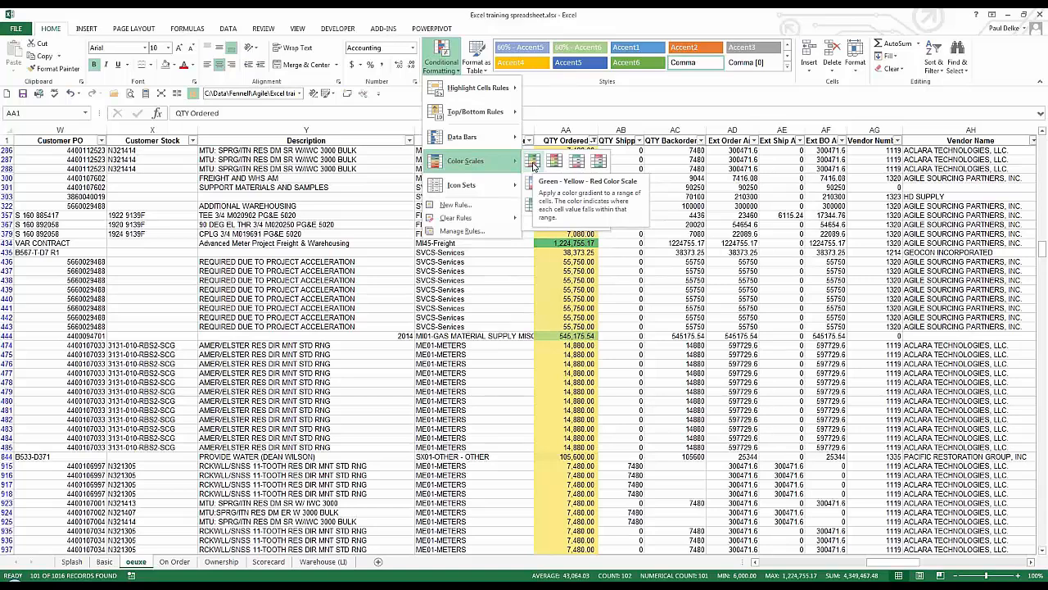
pyautogui.click(569, 252)
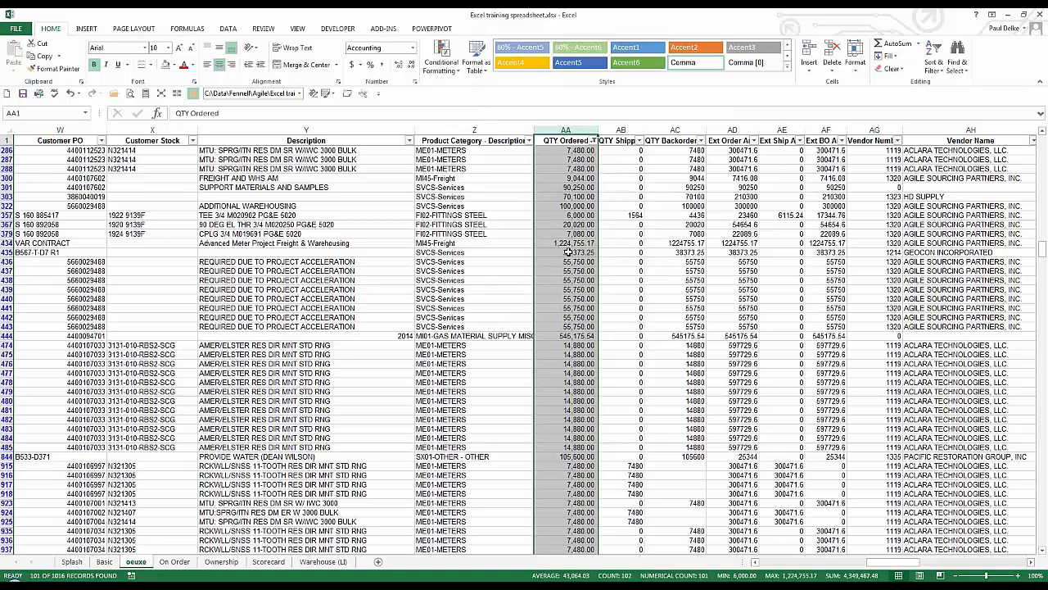
# Select QTY Ordered cells AA435 to AA483 and preview the colored three-arrow icon set without applying it
pyautogui.moveTo(568, 252); pyautogui.dragTo(583, 428)
pyautogui.click(441, 58)
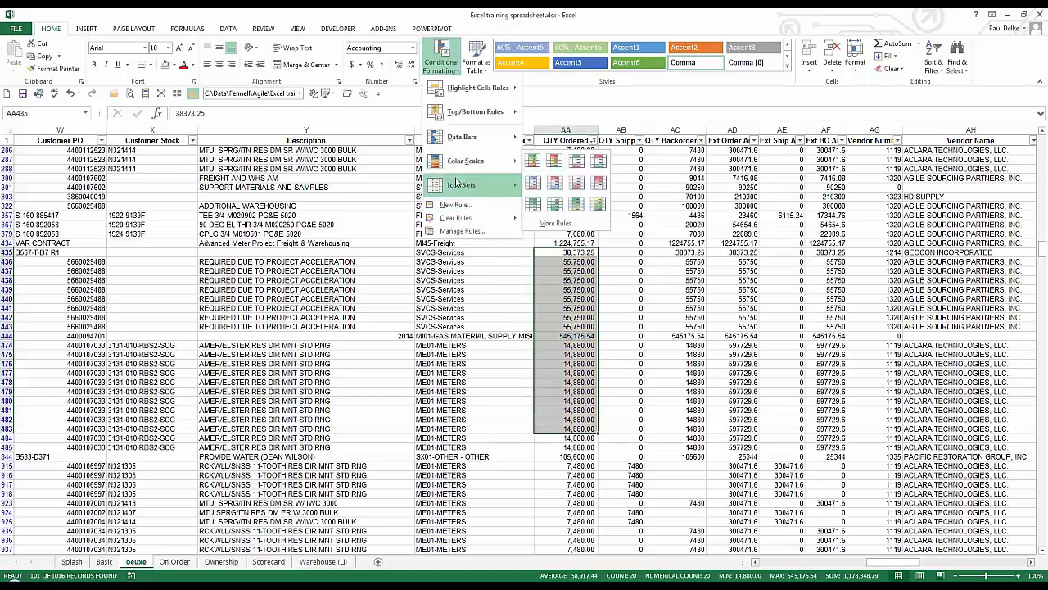
pyautogui.moveTo(460, 186)
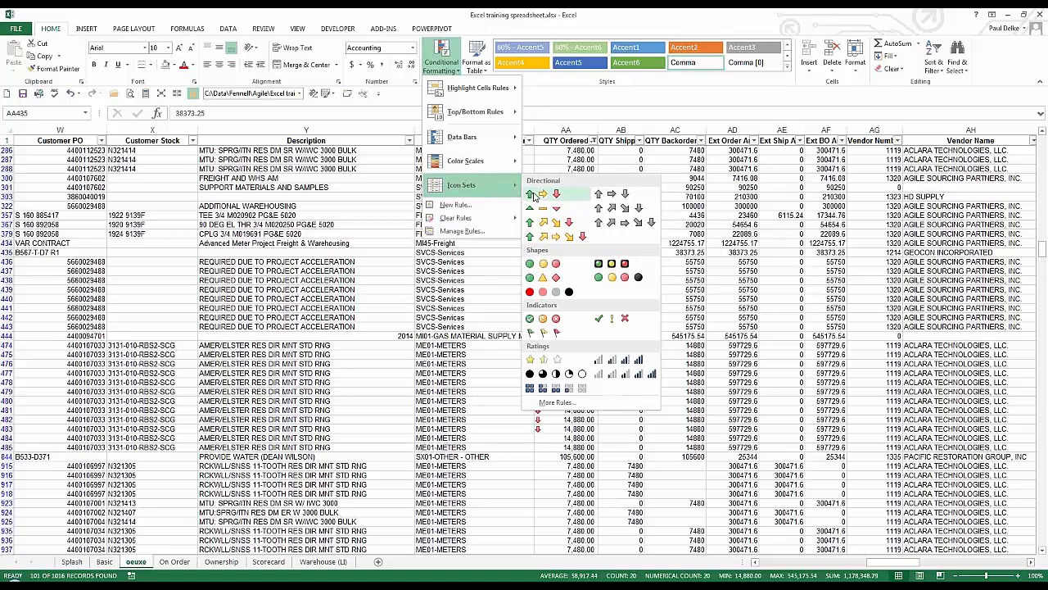
pyautogui.click(501, 281)
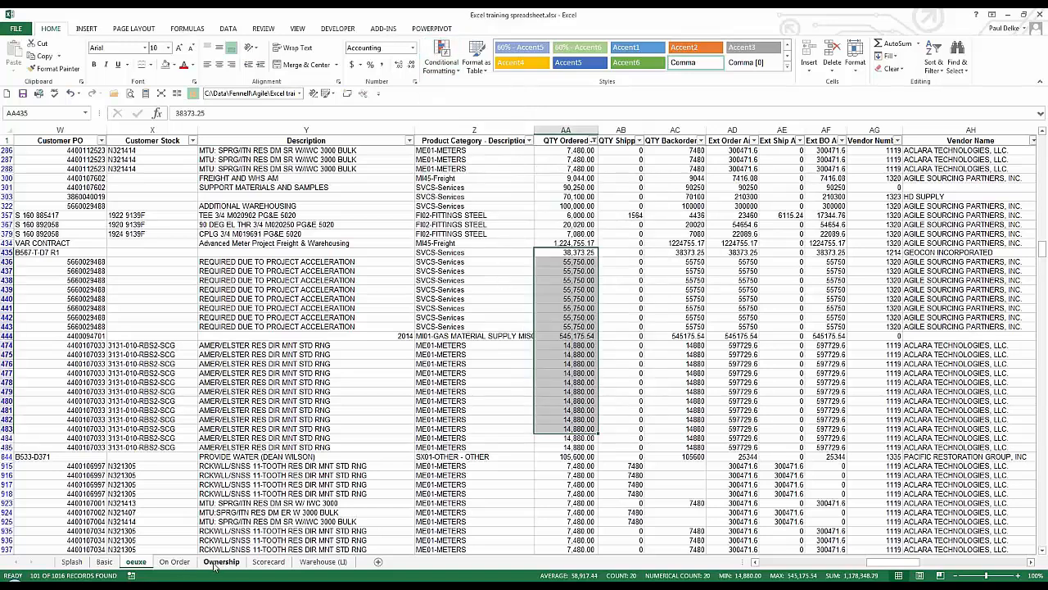
# Examine the icon formatting of the customer requested date % Late (Owner) cells G10 to G17 on the Ownership sheet
pyautogui.click(214, 566)
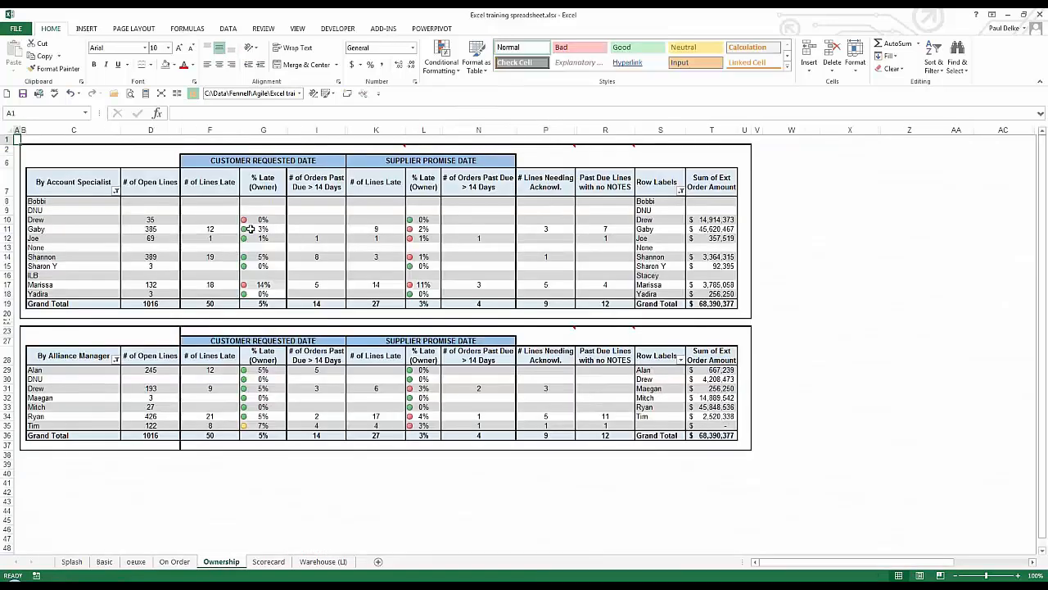
pyautogui.click(262, 221)
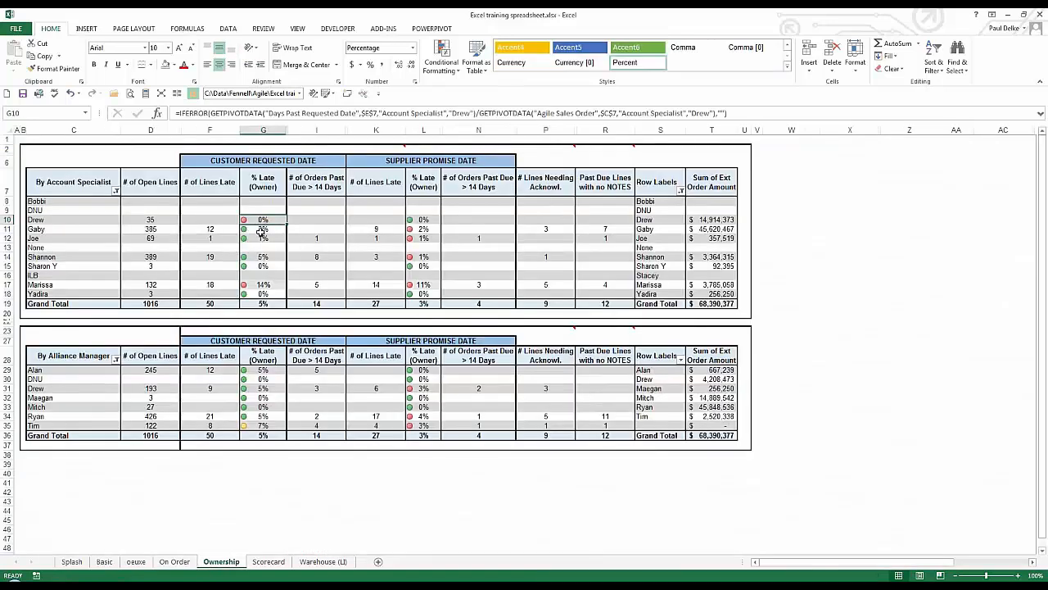
pyautogui.click(260, 230)
pyautogui.click(263, 238)
pyautogui.click(262, 257)
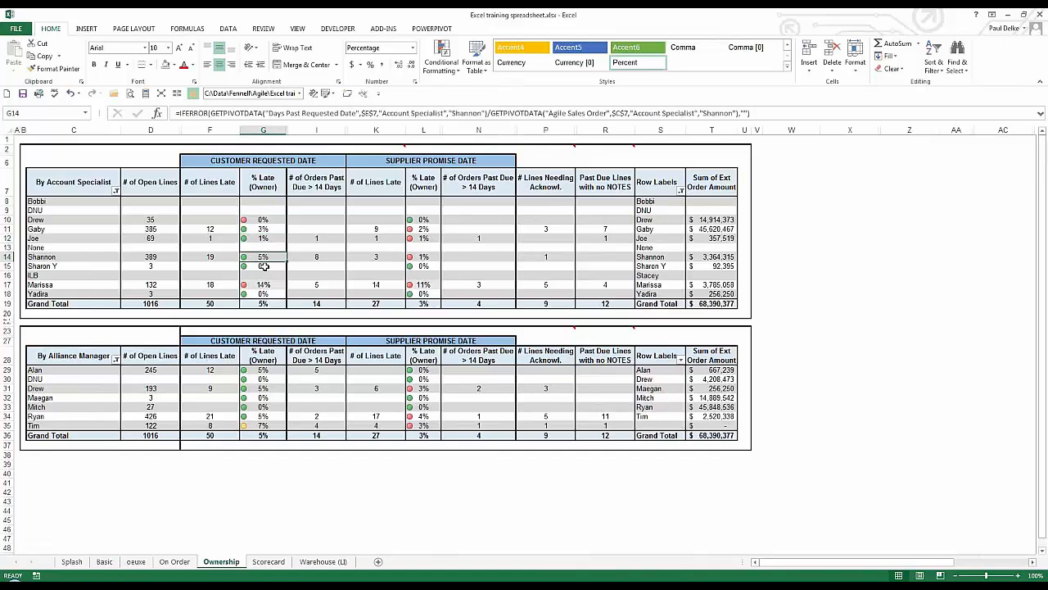
pyautogui.click(263, 266)
pyautogui.click(264, 284)
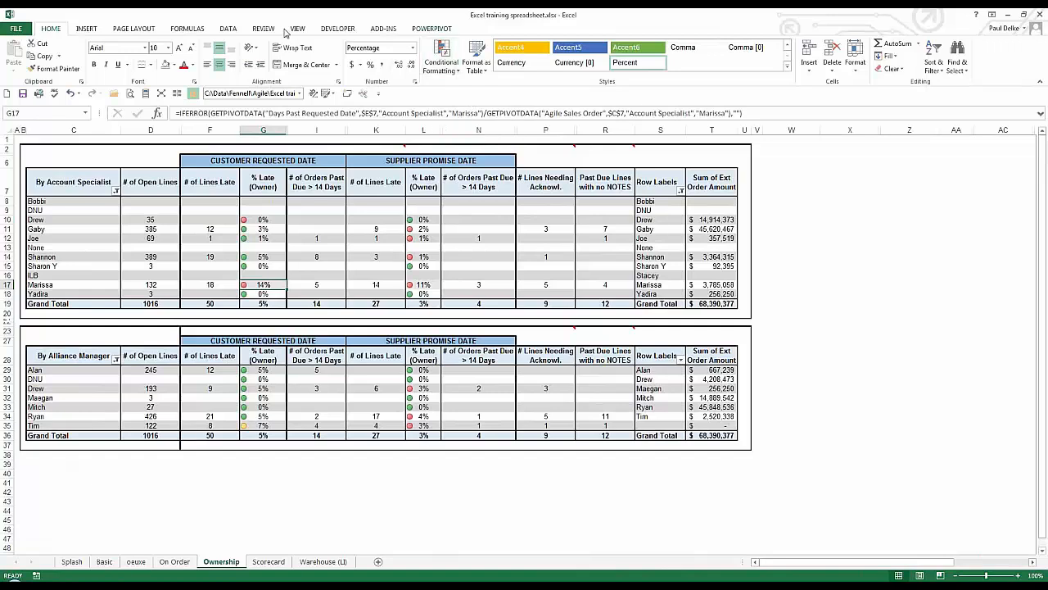
# Review the available conditional formatting icon sets and recheck the % Late (Owner) cells G11 and G10
pyautogui.click(447, 69)
pyautogui.moveTo(466, 185)
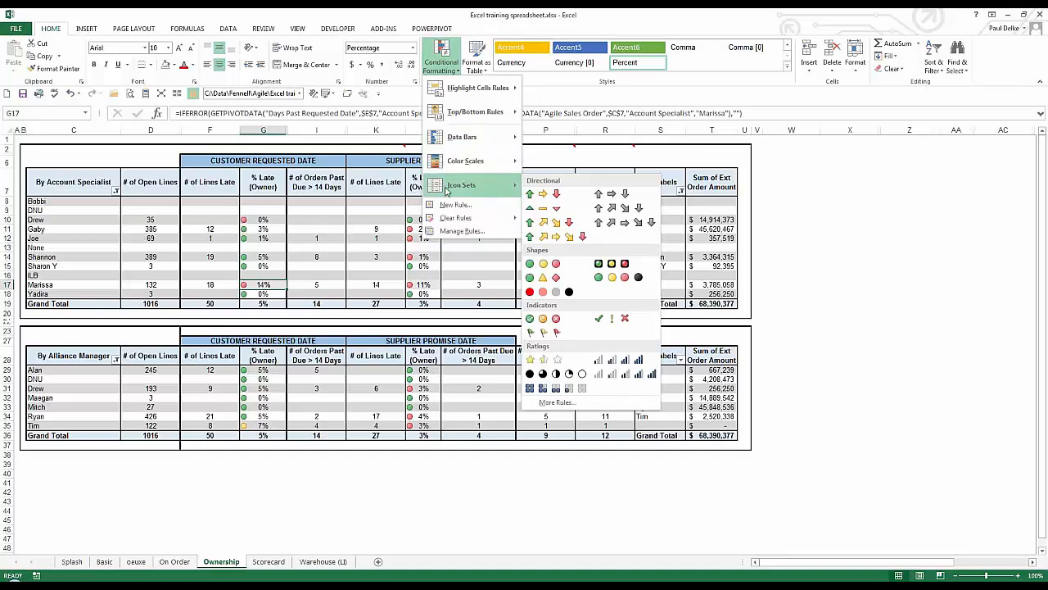
pyautogui.click(263, 228)
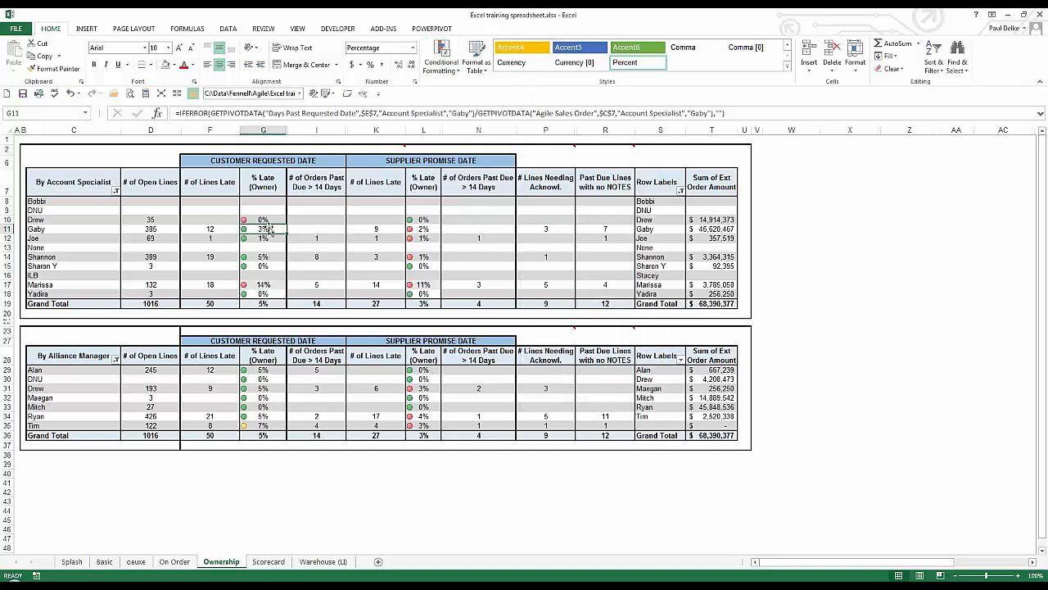
pyautogui.click(263, 219)
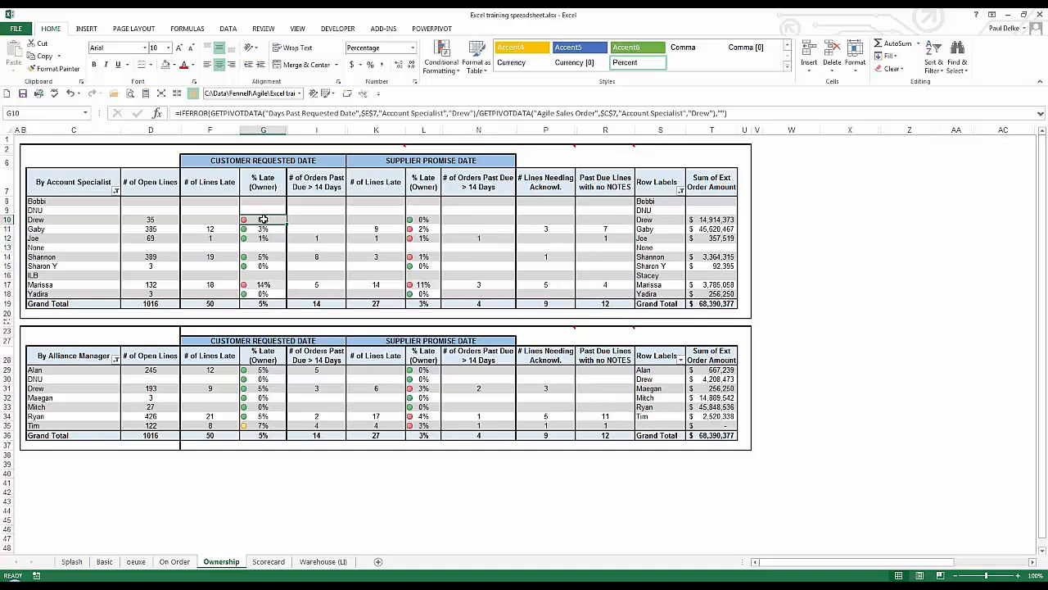
# On the oeuxe sheet, enter the formula =AD435>5000 in Ship Date column cell AK435 to test the extended order amount
pyautogui.click(133, 563)
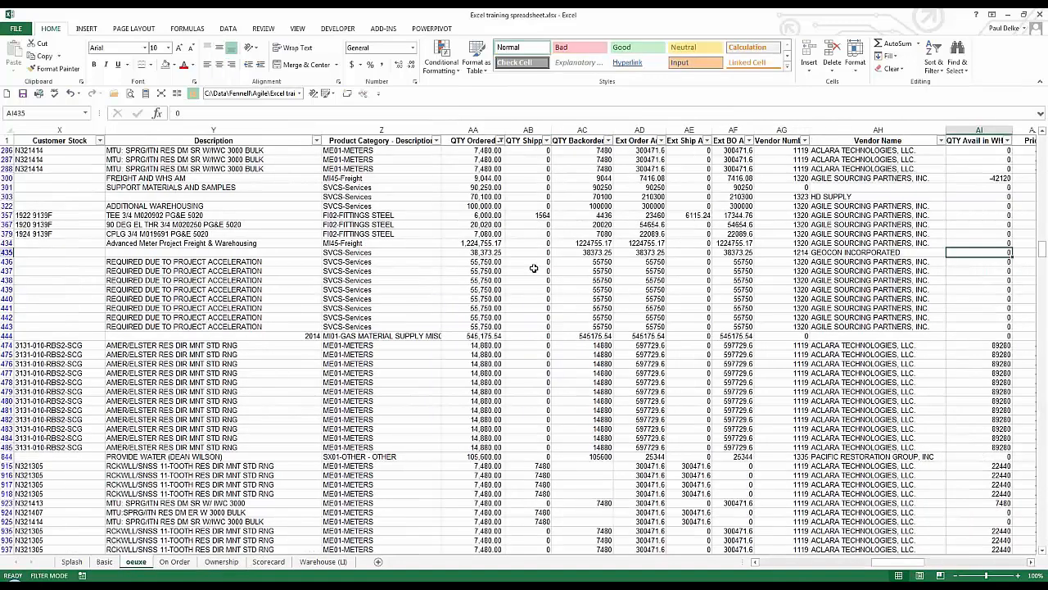
pyautogui.press('Right')
pyautogui.press('Right')
pyautogui.write('=')
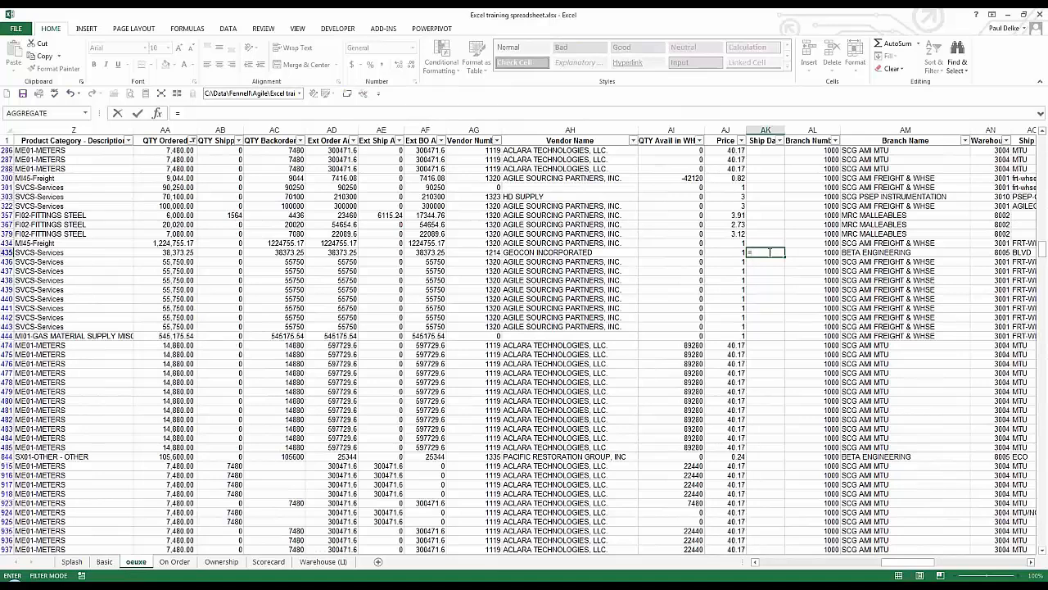
pyautogui.press('Left')
pyautogui.press('Left')
pyautogui.press('Left')
pyautogui.press('Left')
pyautogui.press('Left')
pyautogui.press('Left')
pyautogui.press('Left')
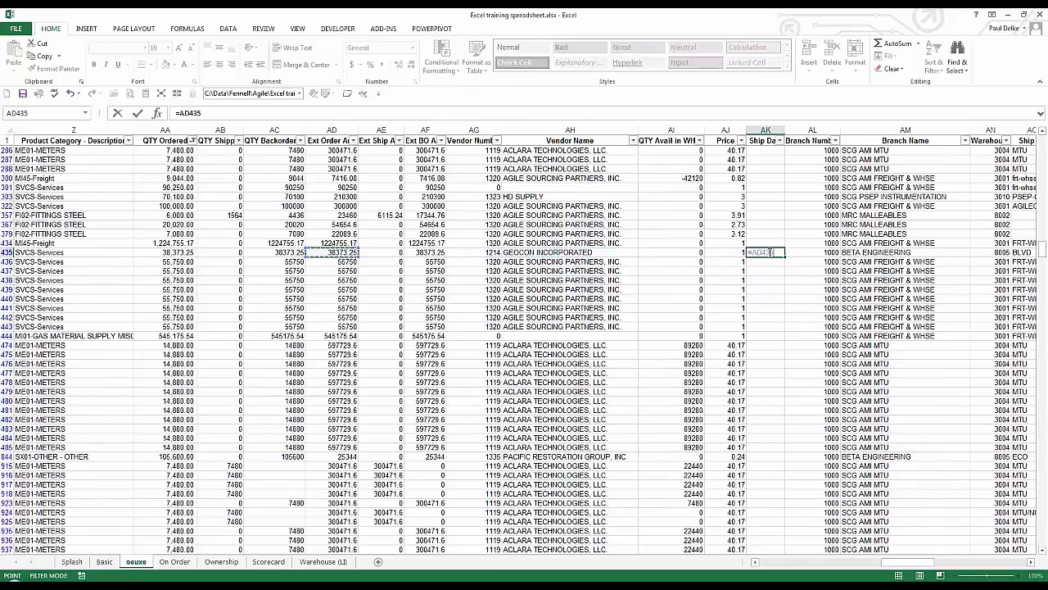
pyautogui.write('>5000')
pyautogui.hotkey('ctrl', 'Return')
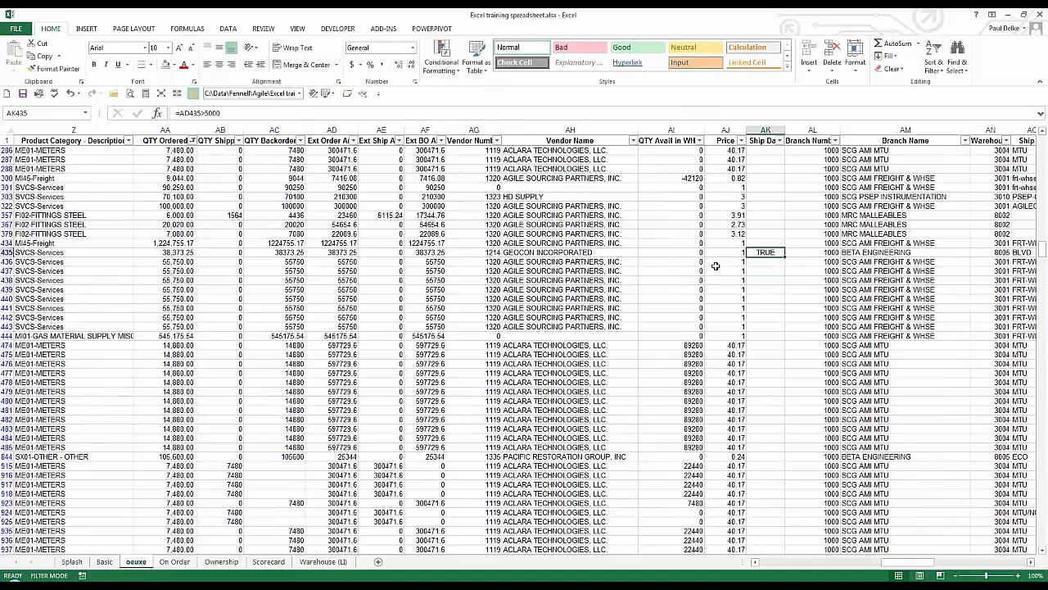
# Change the formula in AK435 to =AD435>50000 and fill it down to AK436
pyautogui.click(233, 116)
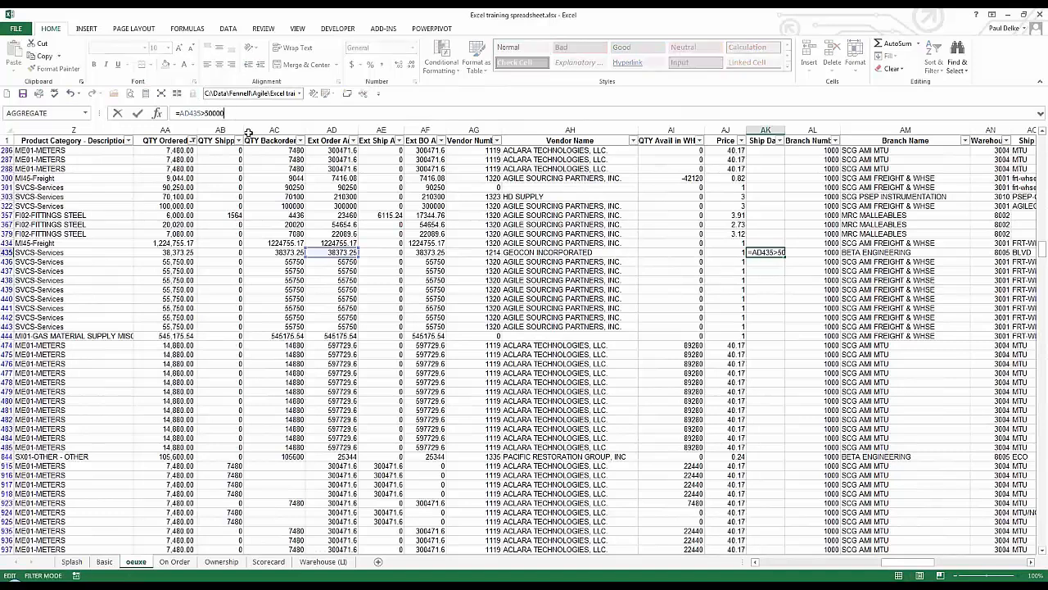
pyautogui.write('0')
pyautogui.hotkey('ctrl', 'Return')
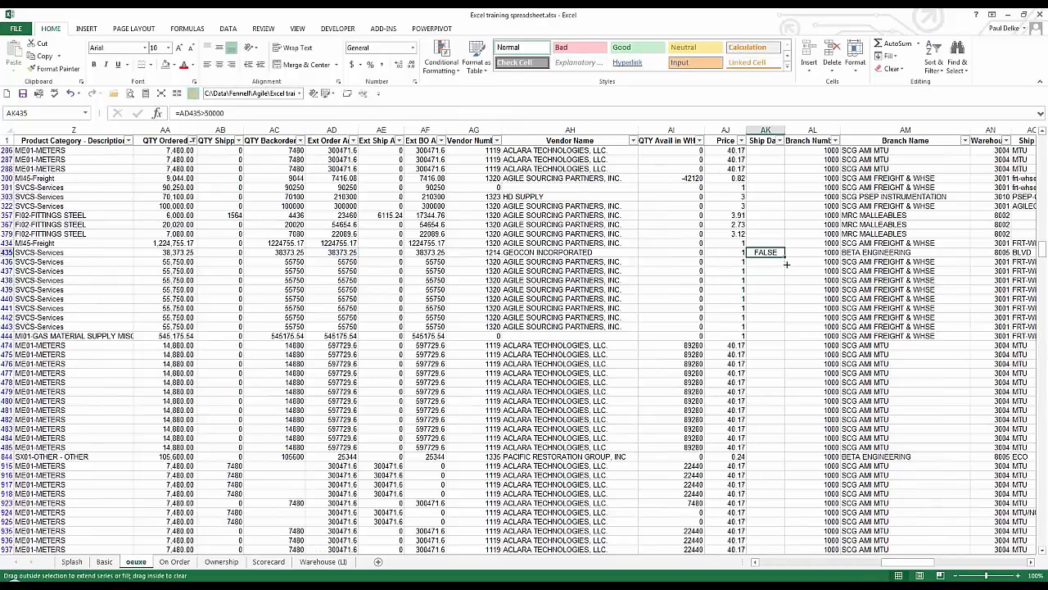
pyautogui.moveTo(786, 264); pyautogui.dragTo(785, 275)
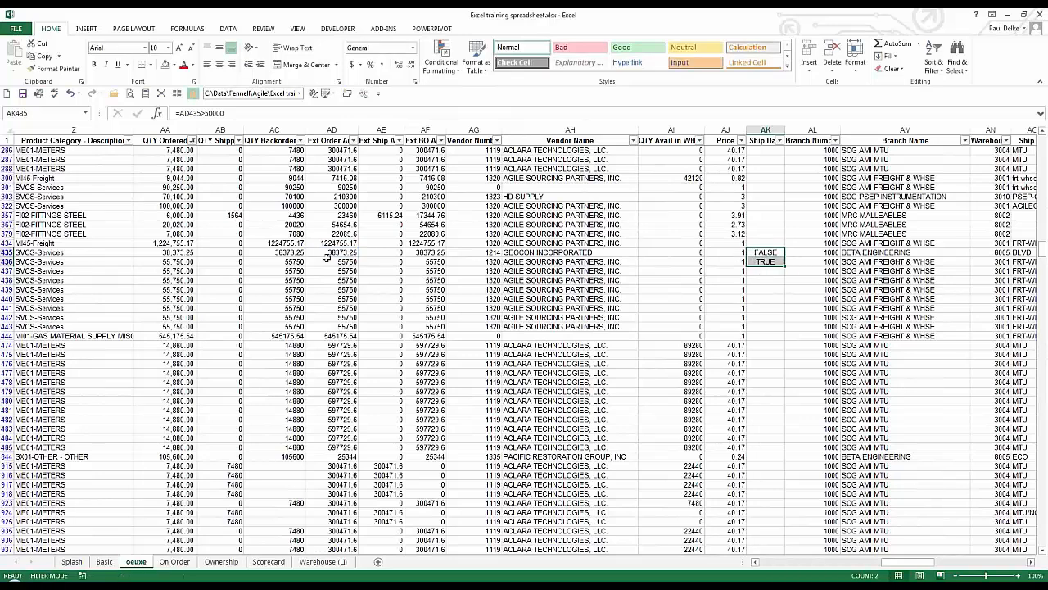
# Start a formula-based conditional formatting rule for Ext Order Amt cells AD435:AD436 using the formula =$AK$435
pyautogui.moveTo(326, 256); pyautogui.dragTo(317, 263)
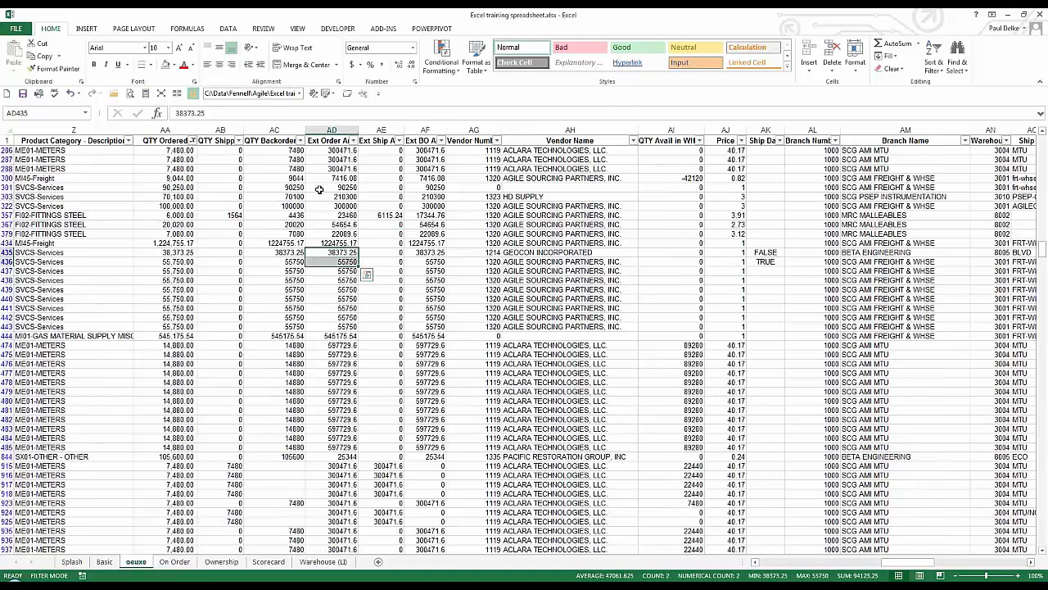
pyautogui.click(441, 59)
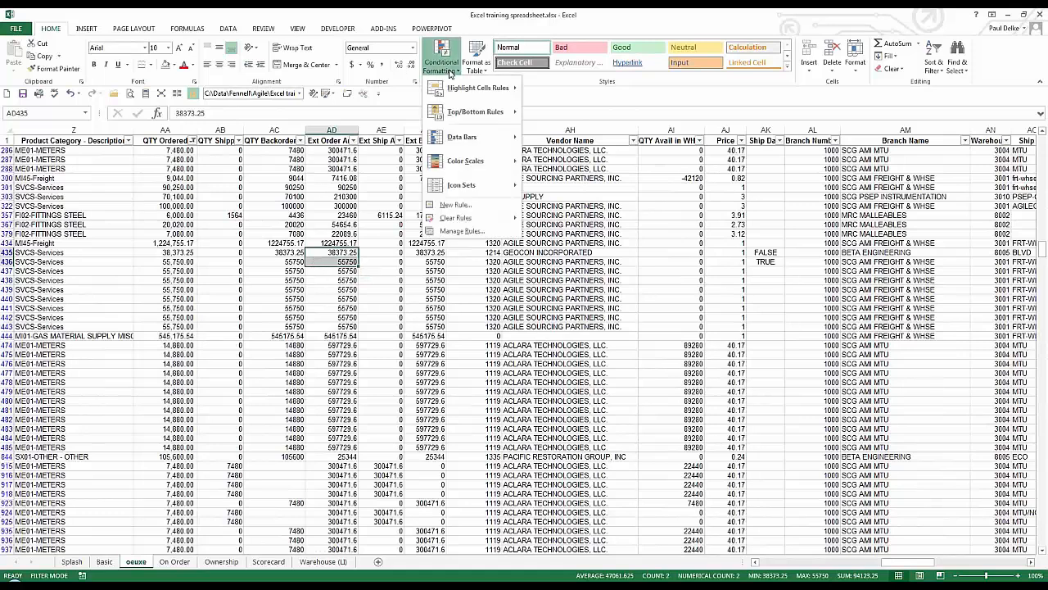
pyautogui.click(461, 231)
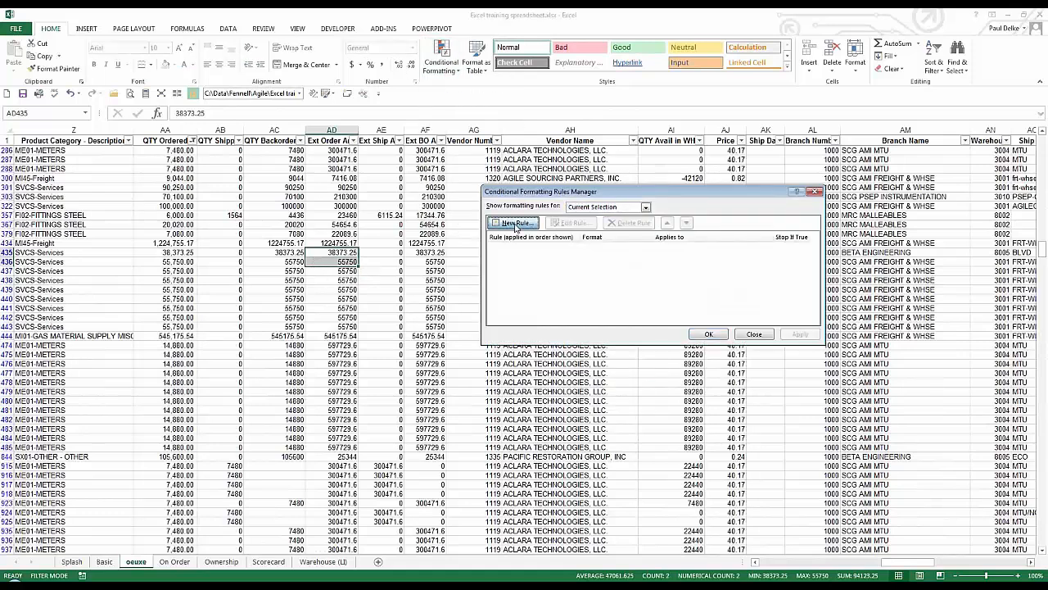
pyautogui.click(515, 224)
pyautogui.click(573, 238)
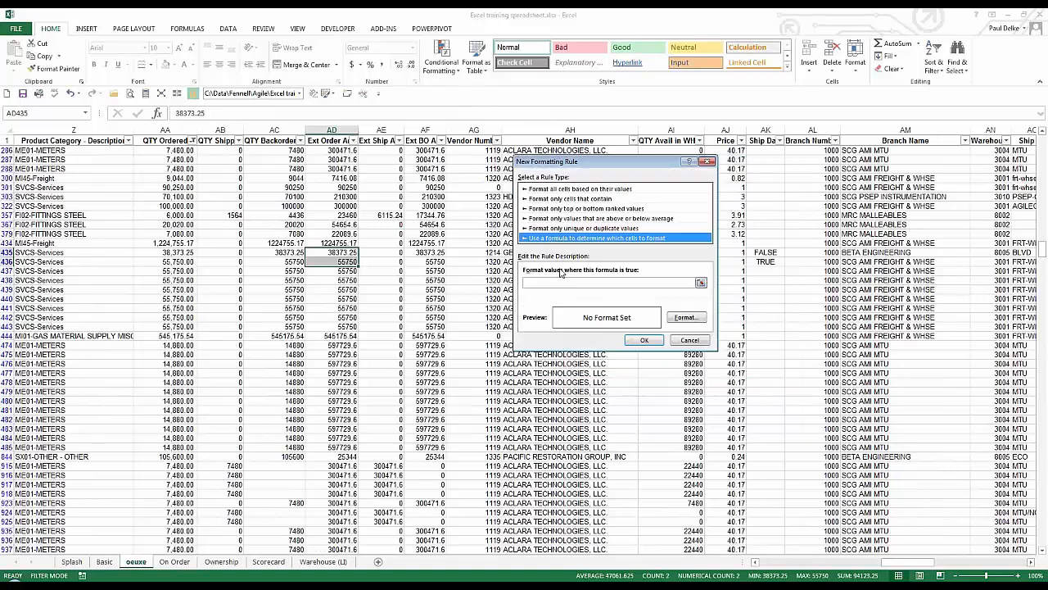
pyautogui.click(560, 282)
pyautogui.write('=')
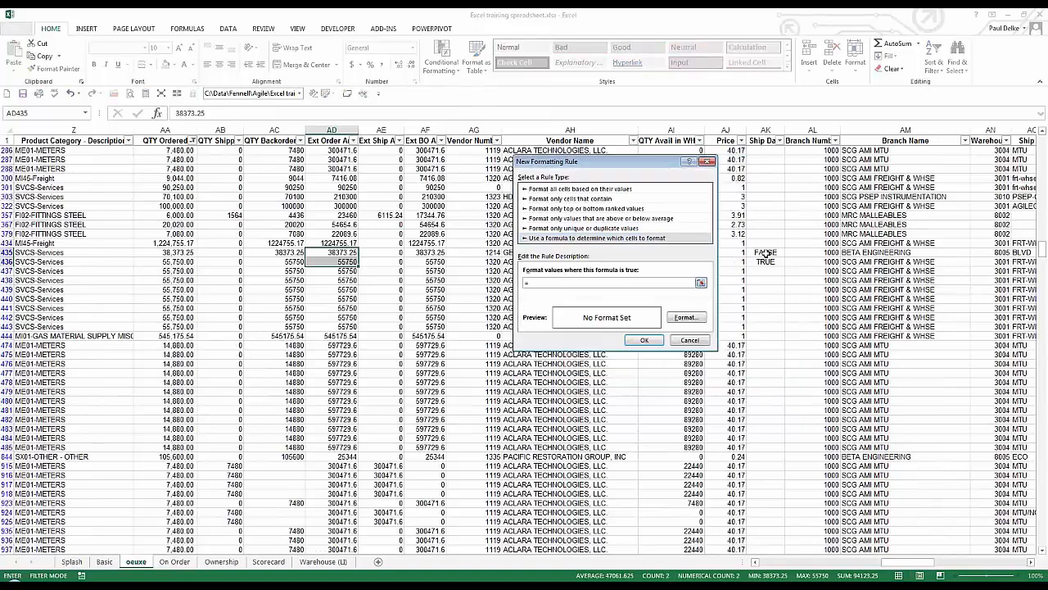
pyautogui.click(765, 252)
# Give the new formula rule a light green fill and apply it to AD435:AD436
pyautogui.click(686, 317)
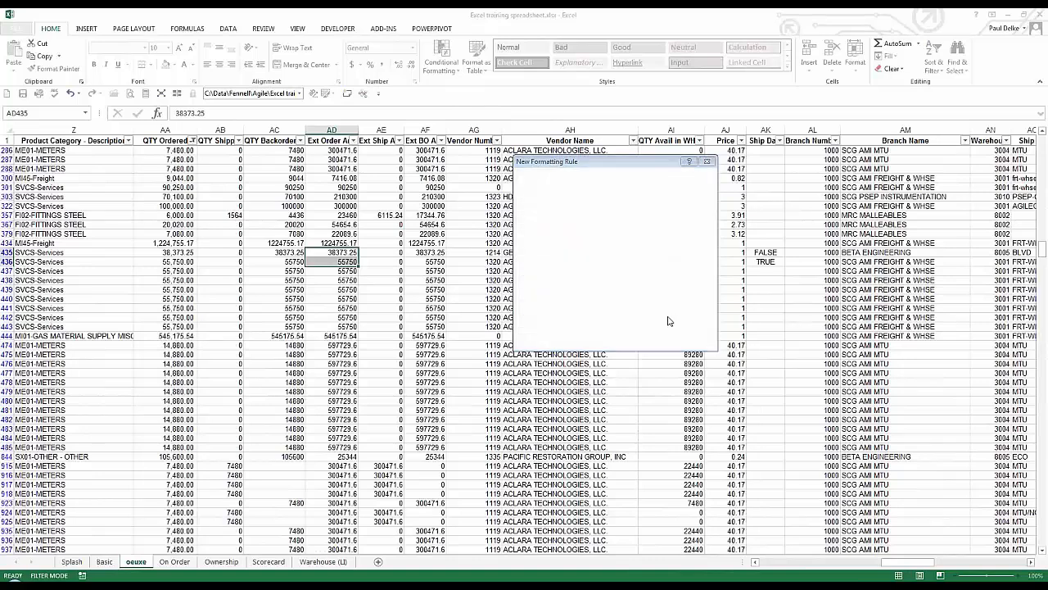
pyautogui.click(627, 136)
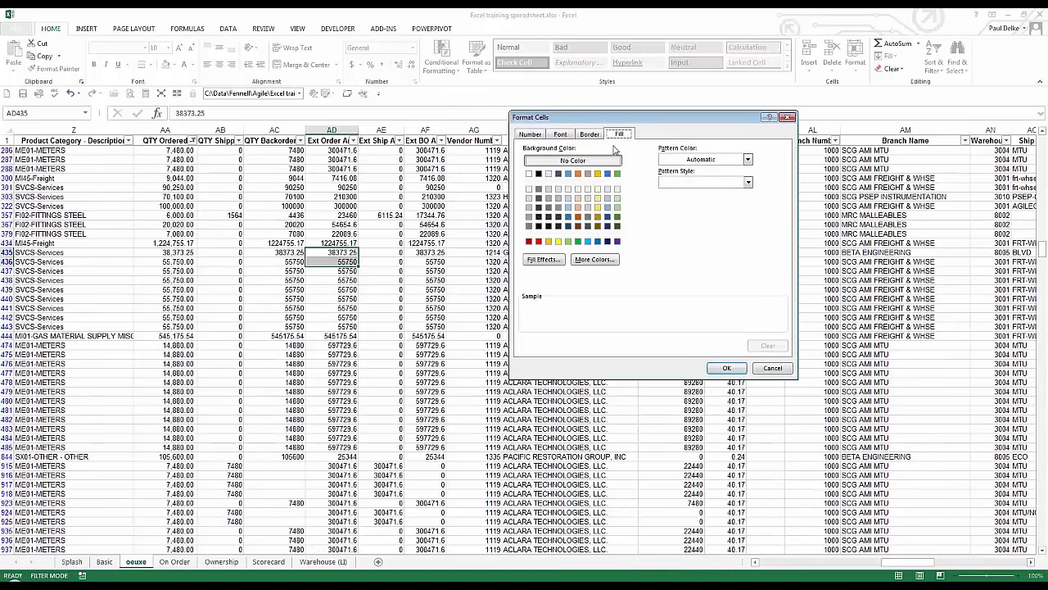
pyautogui.click(617, 198)
pyautogui.click(726, 369)
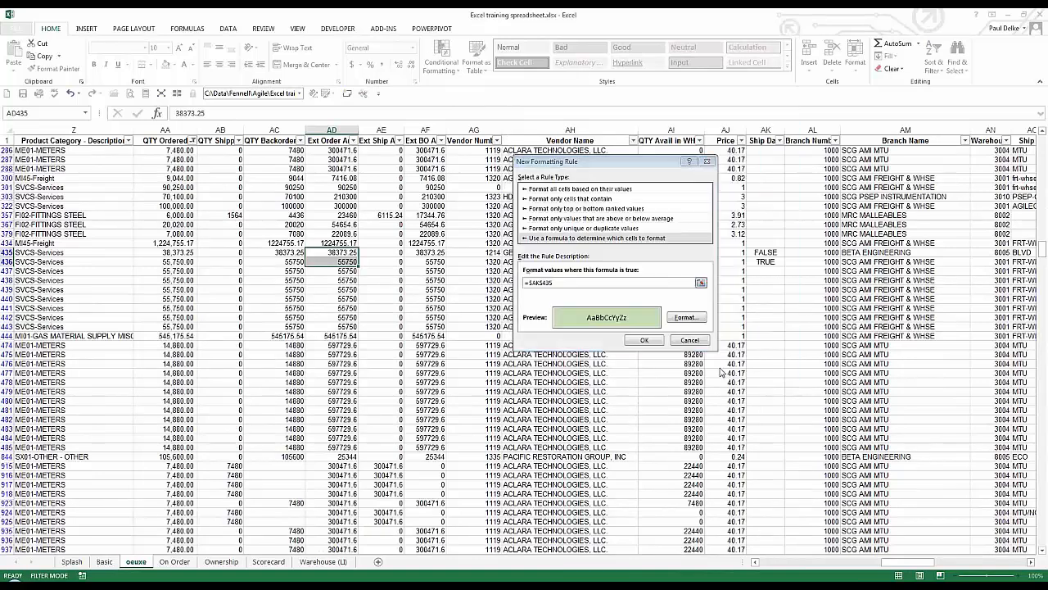
pyautogui.click(645, 340)
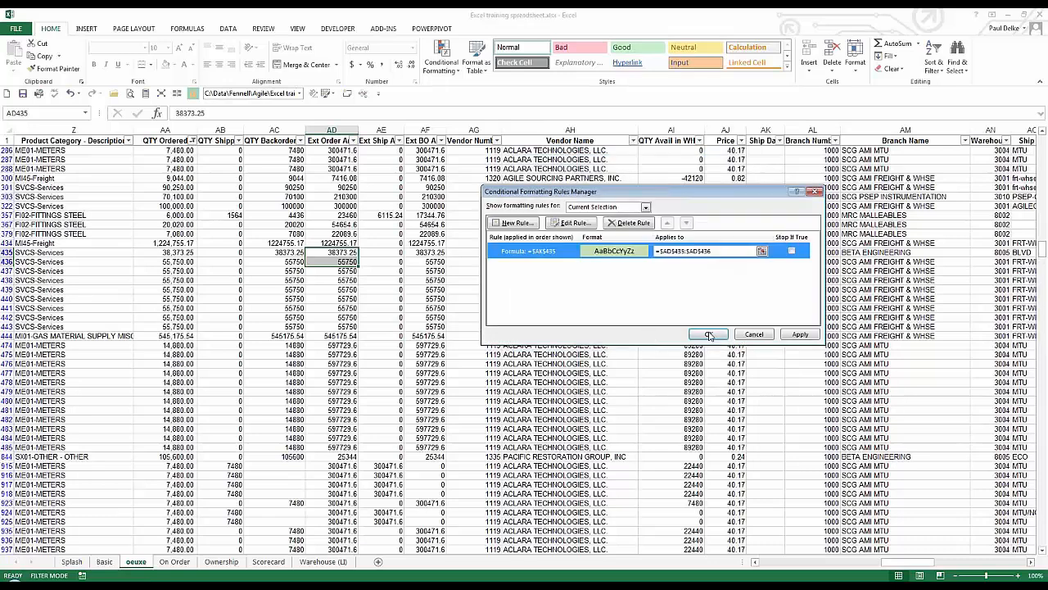
pyautogui.click(709, 338)
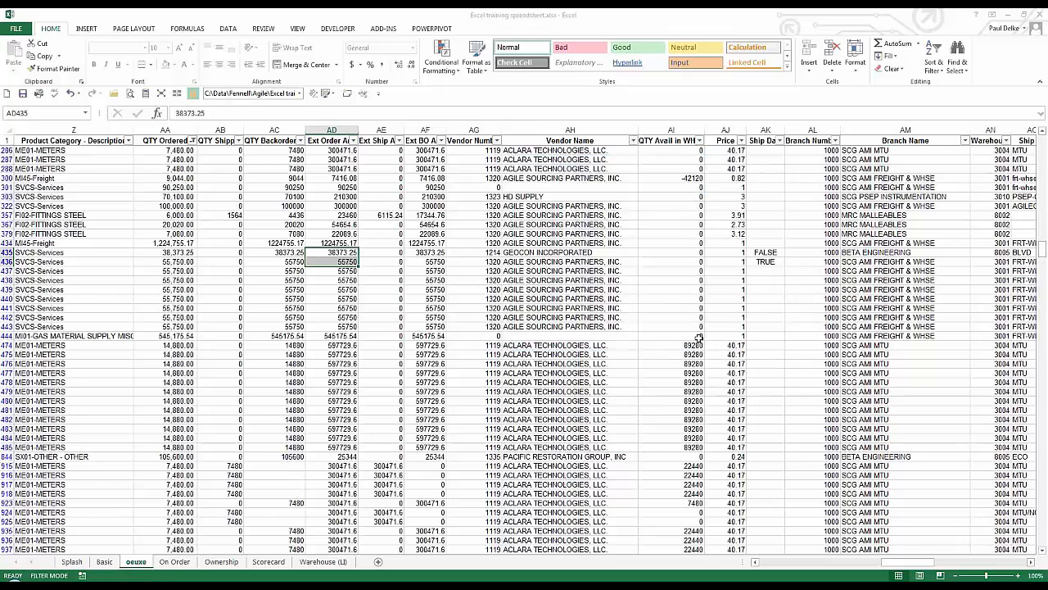
# Edit the conditional formatting rule covering AD435:AD436 so its formula reads =$AK436, and apply it
pyautogui.click(329, 263)
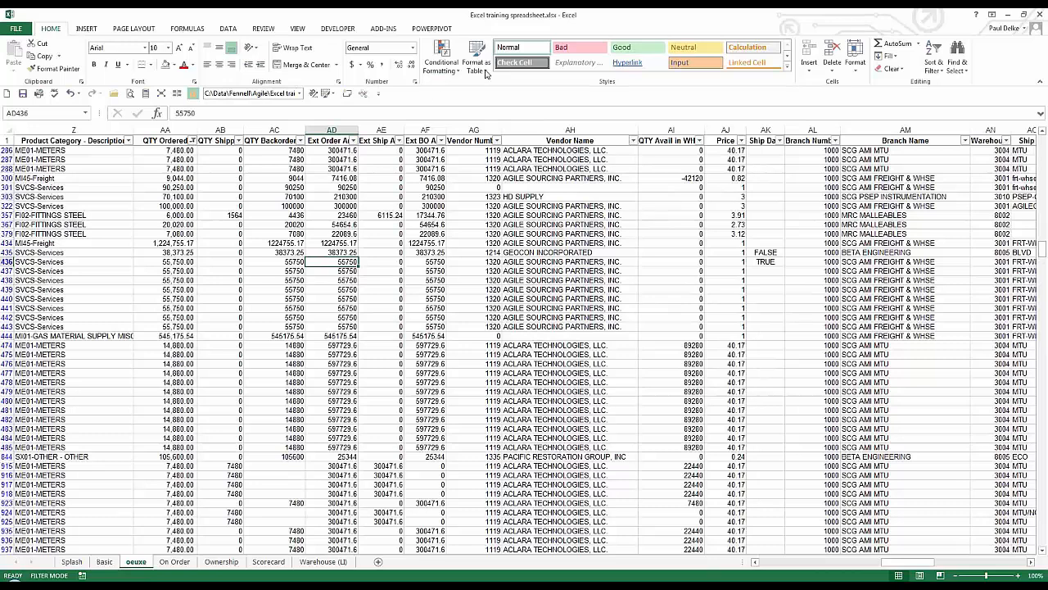
pyautogui.click(450, 72)
pyautogui.click(467, 234)
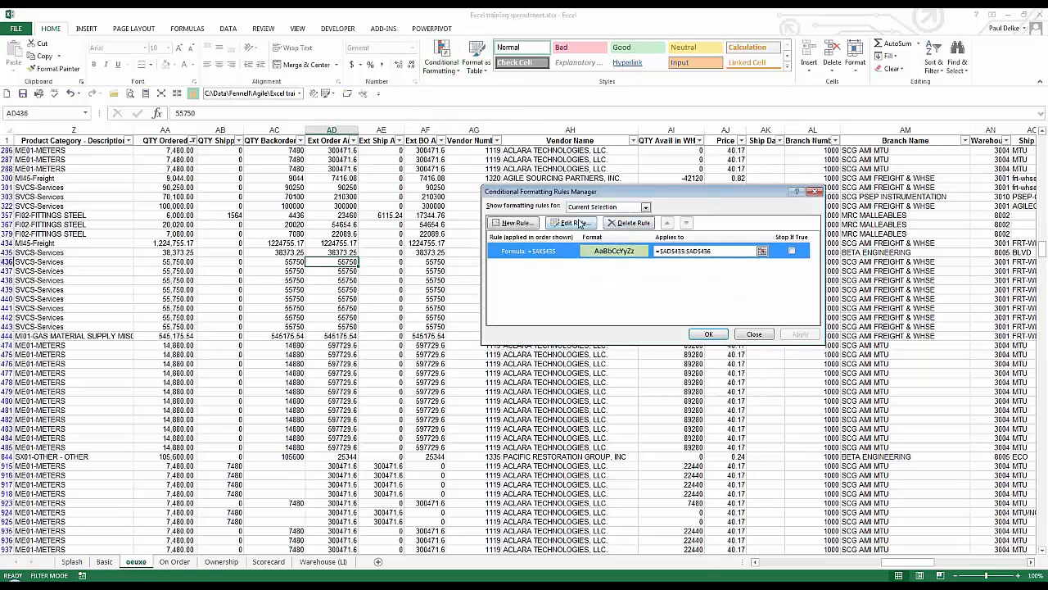
pyautogui.click(577, 223)
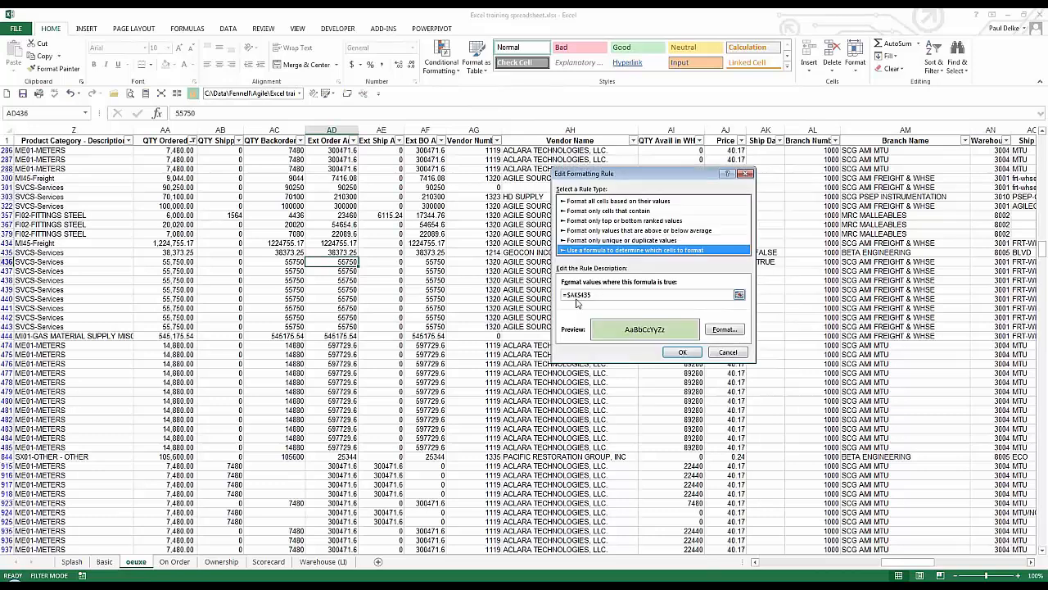
pyautogui.click(579, 294)
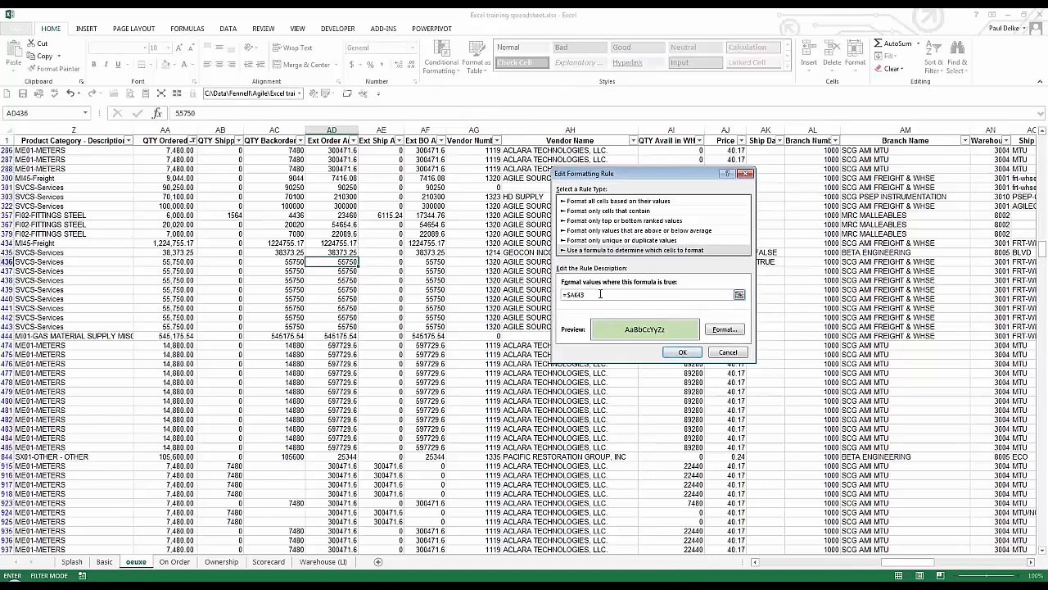
pyautogui.click(682, 353)
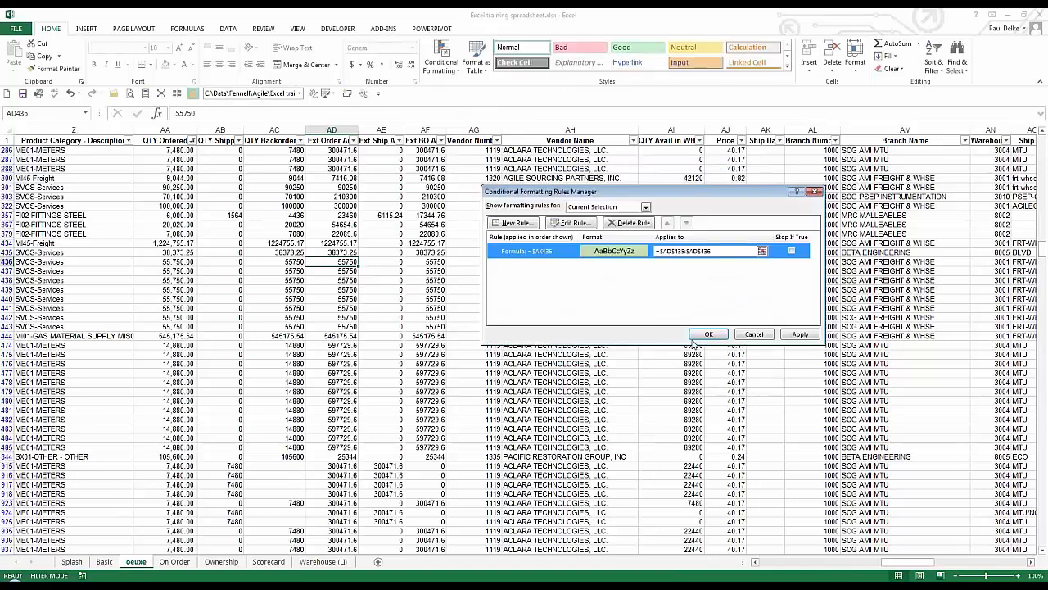
pyautogui.click(697, 338)
# Compare the formatting of Ext Order Amt cells AD435 and AD436 with the formula test results in AK435:AK436
pyautogui.press('Up')
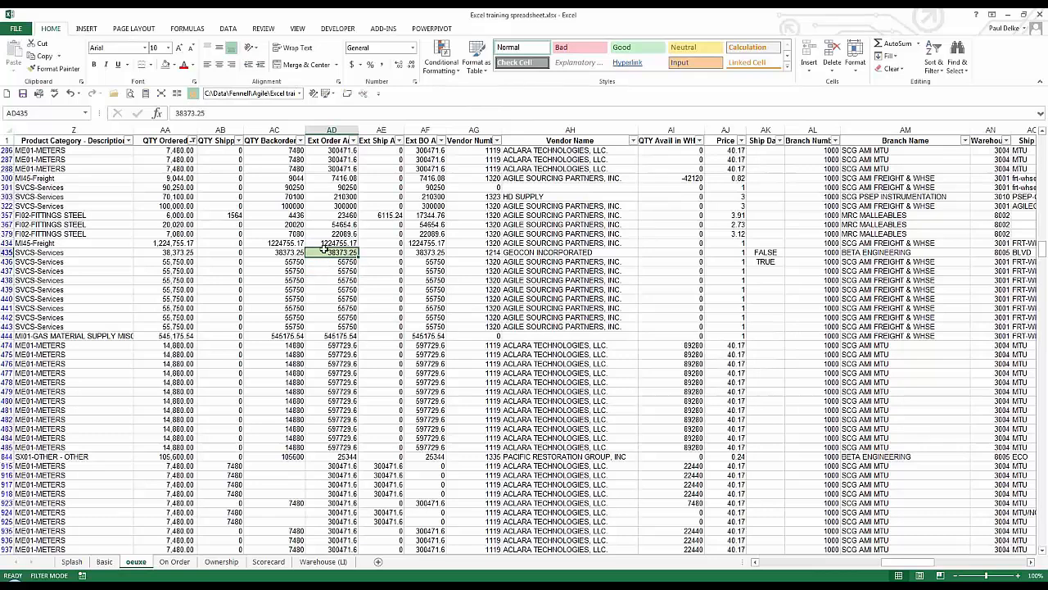
pyautogui.click(324, 262)
pyautogui.moveTo(765, 253); pyautogui.dragTo(766, 260)
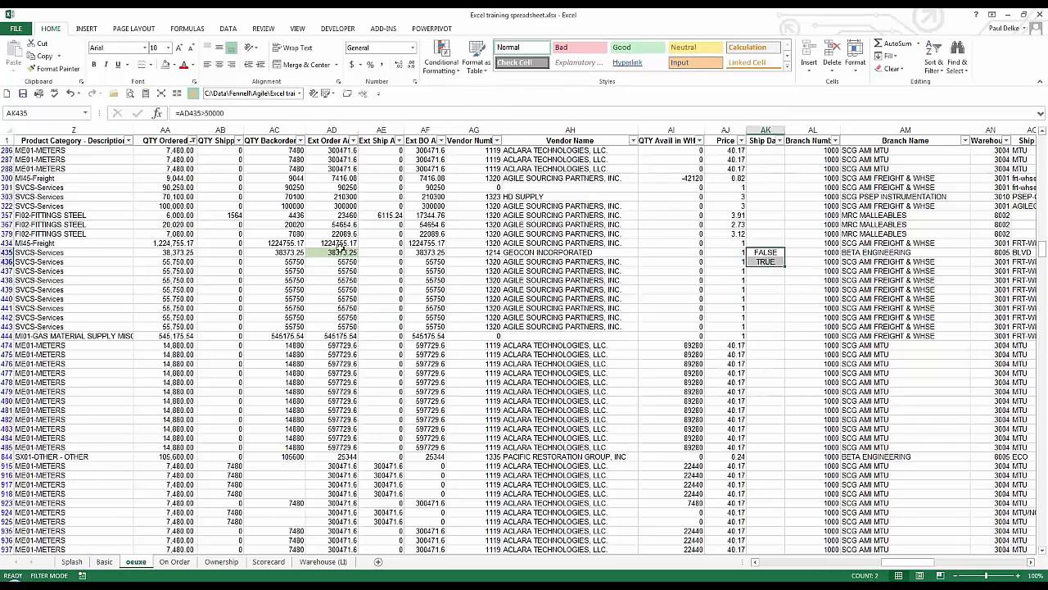
pyautogui.click(339, 253)
pyautogui.moveTo(339, 252); pyautogui.dragTo(339, 268)
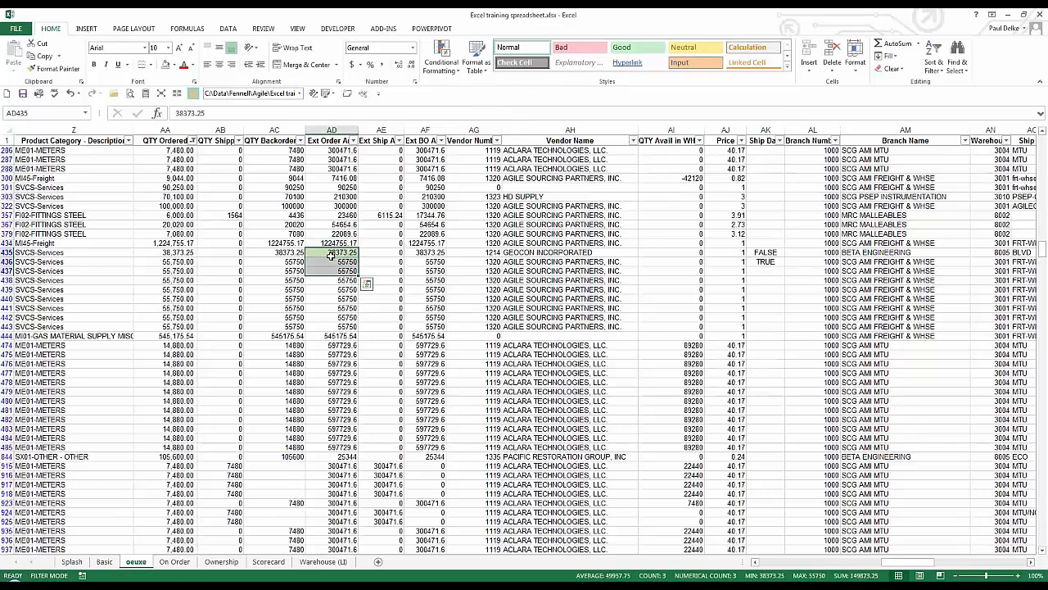
pyautogui.click(332, 254)
pyautogui.click(753, 252)
pyautogui.moveTo(754, 253); pyautogui.dragTo(755, 260)
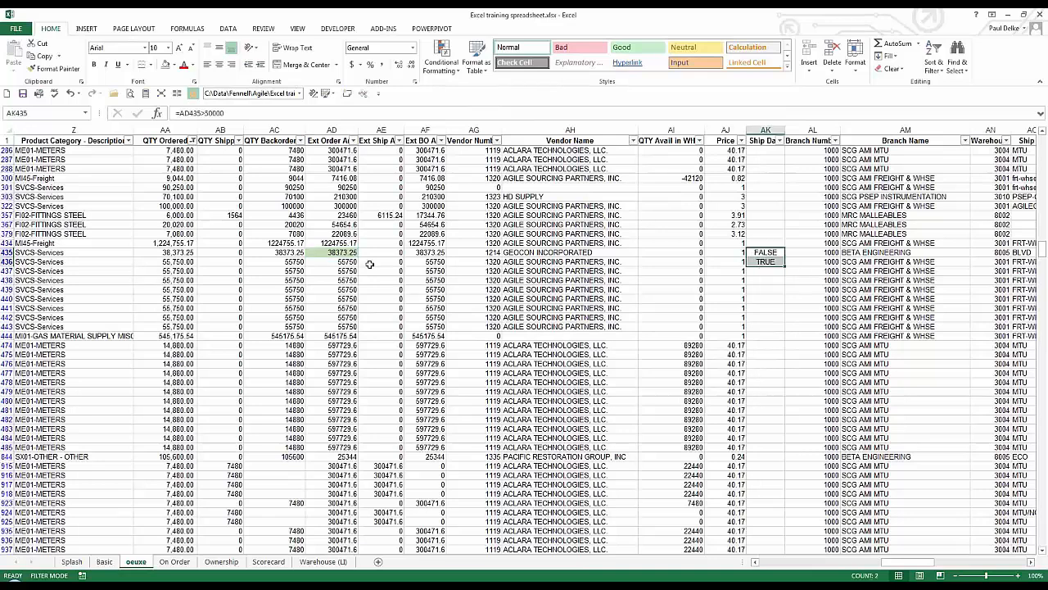
pyautogui.moveTo(332, 252); pyautogui.dragTo(337, 262)
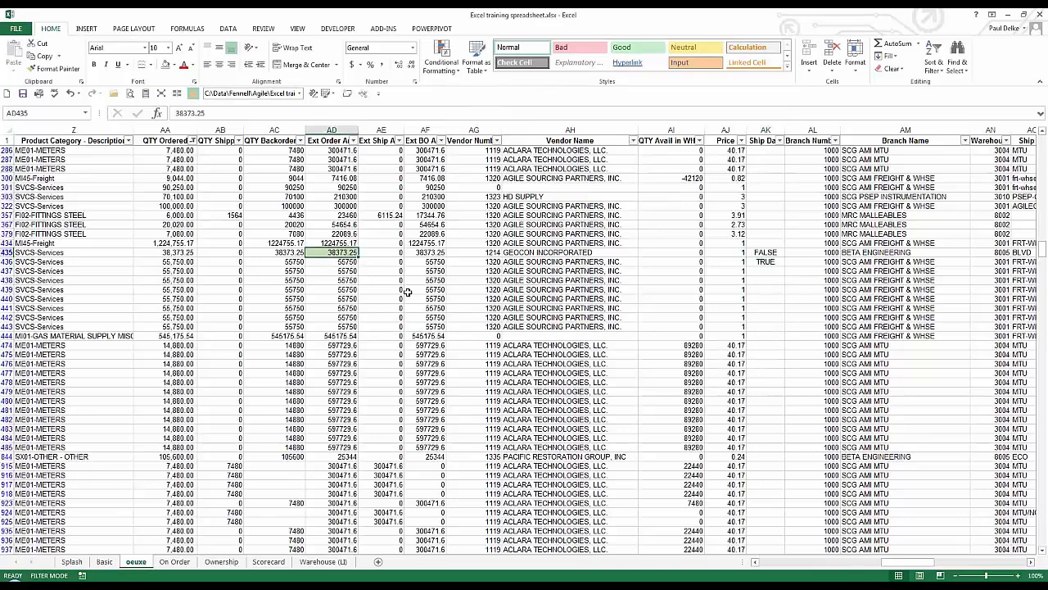
pyautogui.click(761, 253)
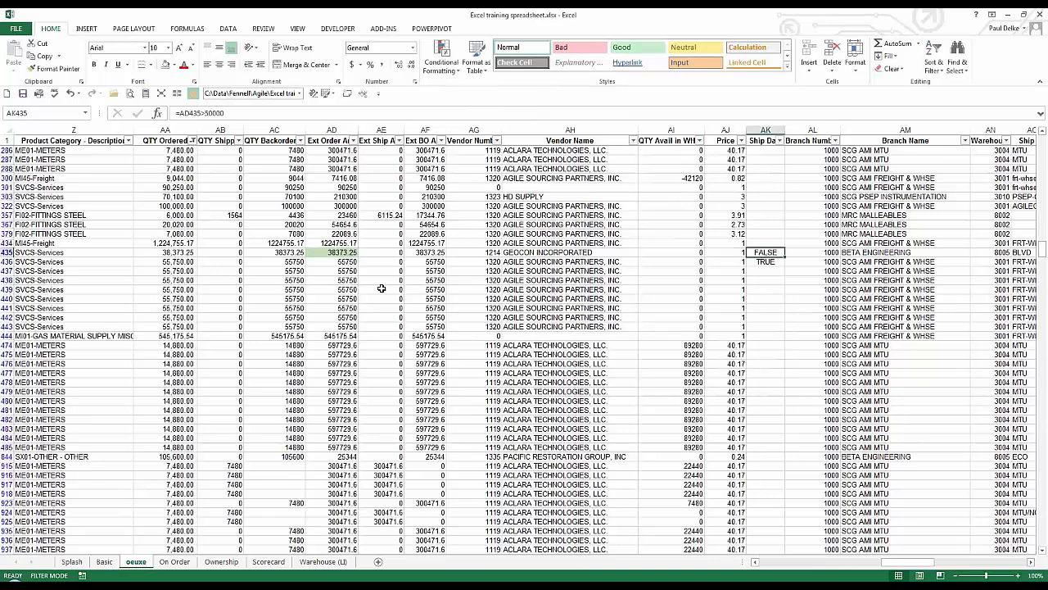
pyautogui.click(339, 254)
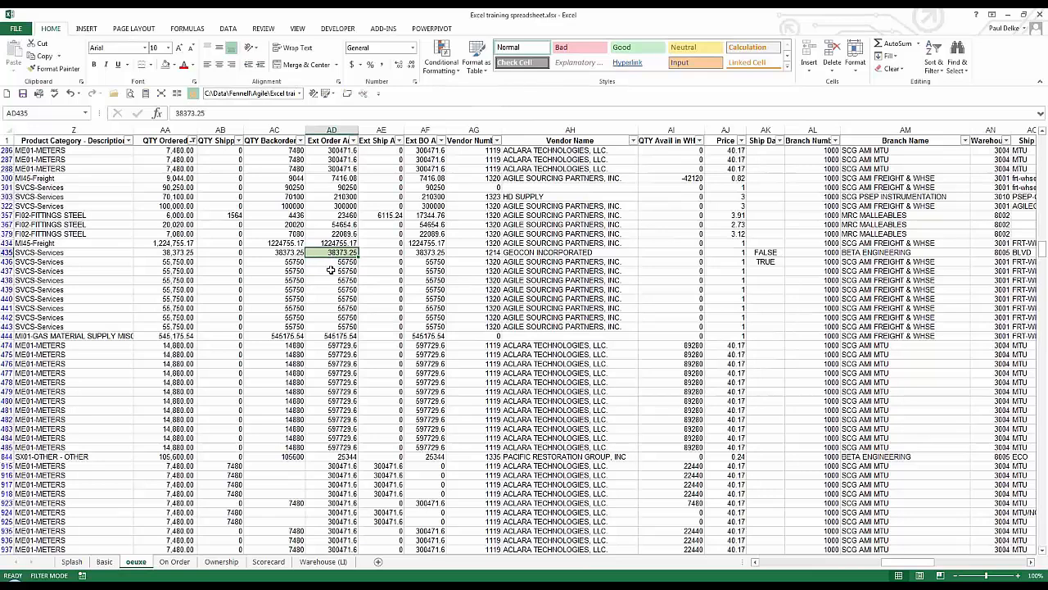
pyautogui.click(330, 262)
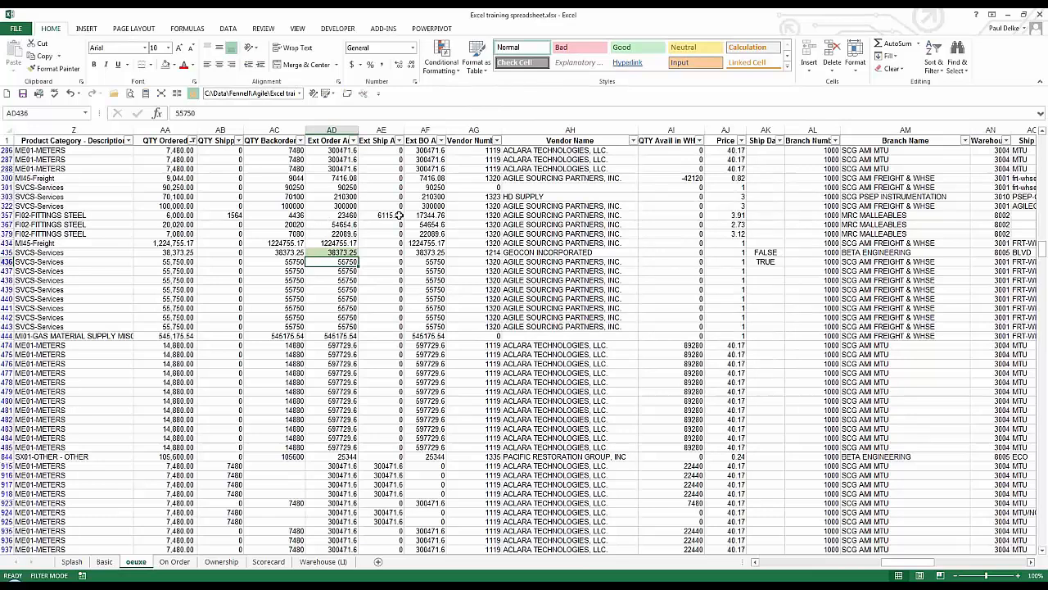
# Preview a Duplicate Values rule with Light Red Fill with Dark Red Text on the Ext BO Amt column, then cancel it and check AF436:AF443
pyautogui.click(411, 177)
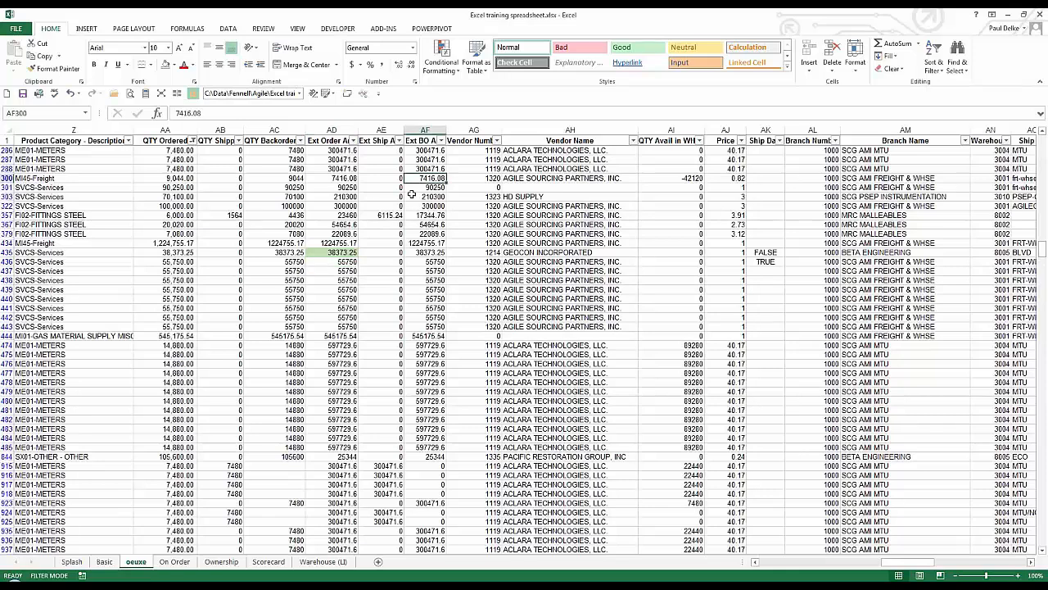
pyautogui.click(420, 131)
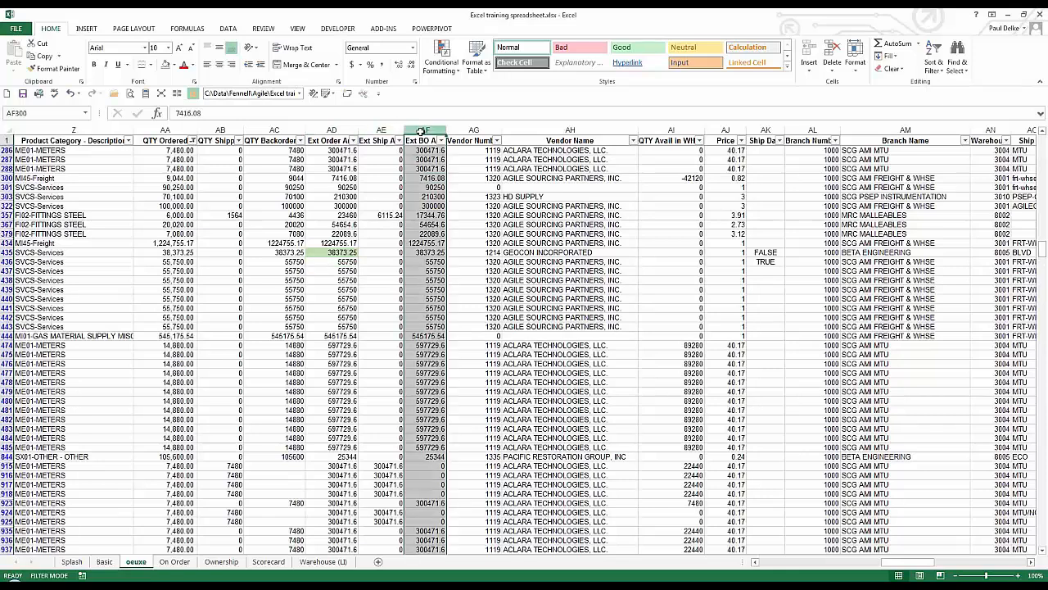
pyautogui.click(441, 58)
pyautogui.moveTo(464, 114)
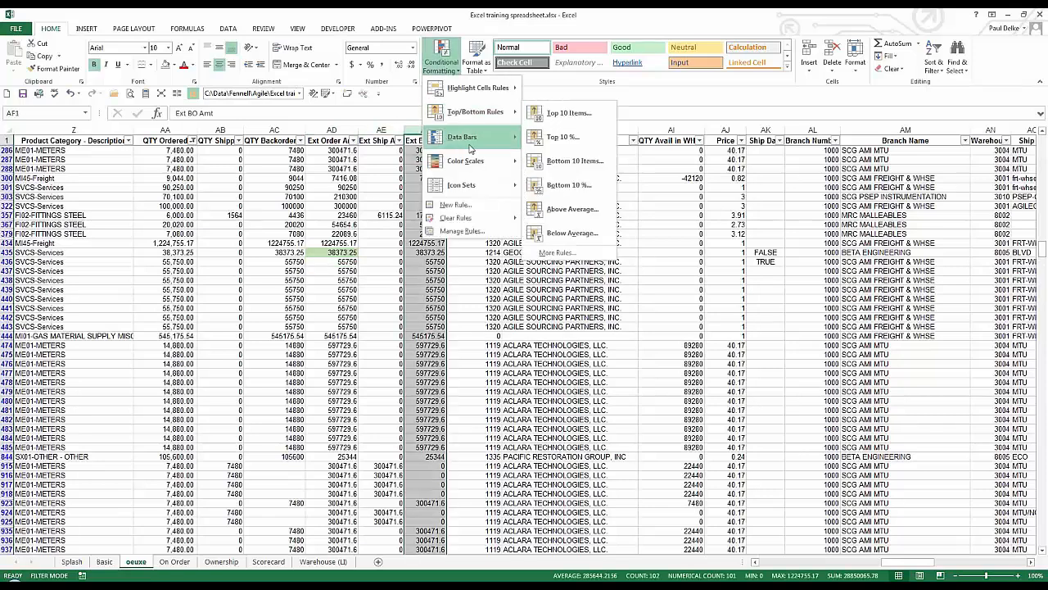
pyautogui.moveTo(473, 90)
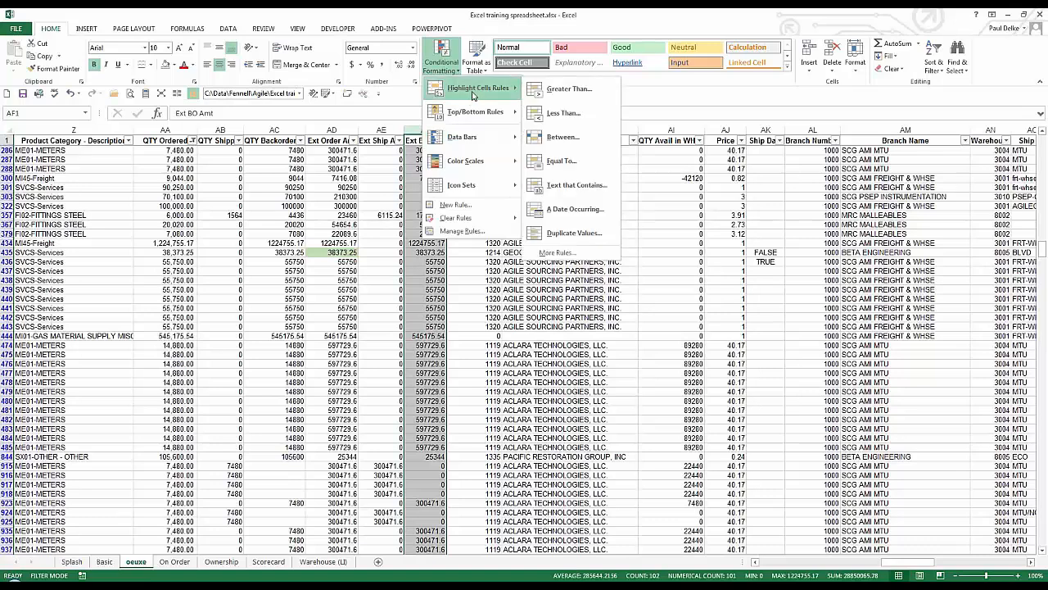
pyautogui.click(566, 236)
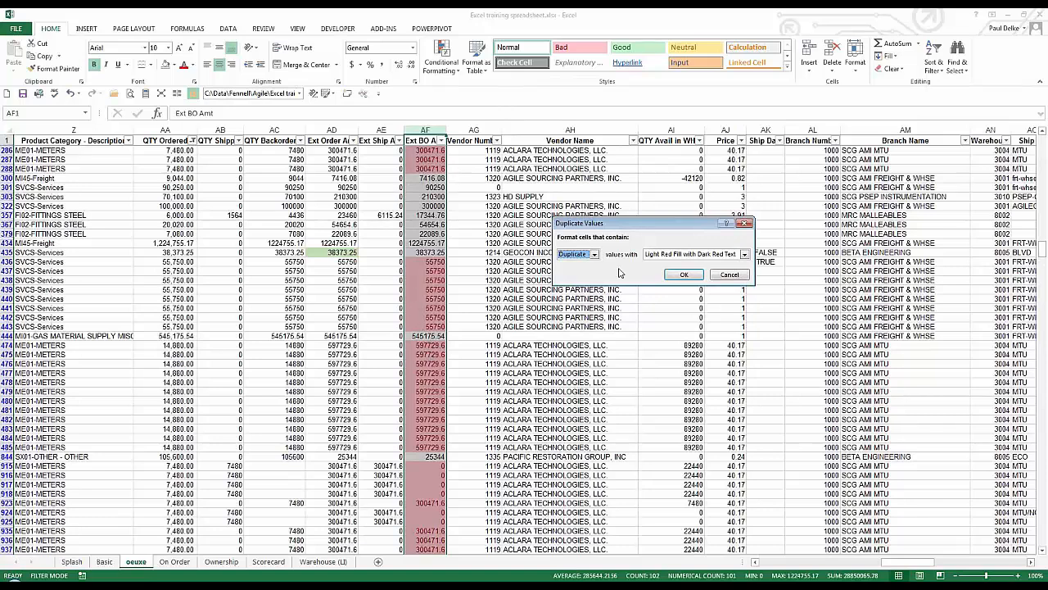
pyautogui.click(730, 274)
pyautogui.click(427, 290)
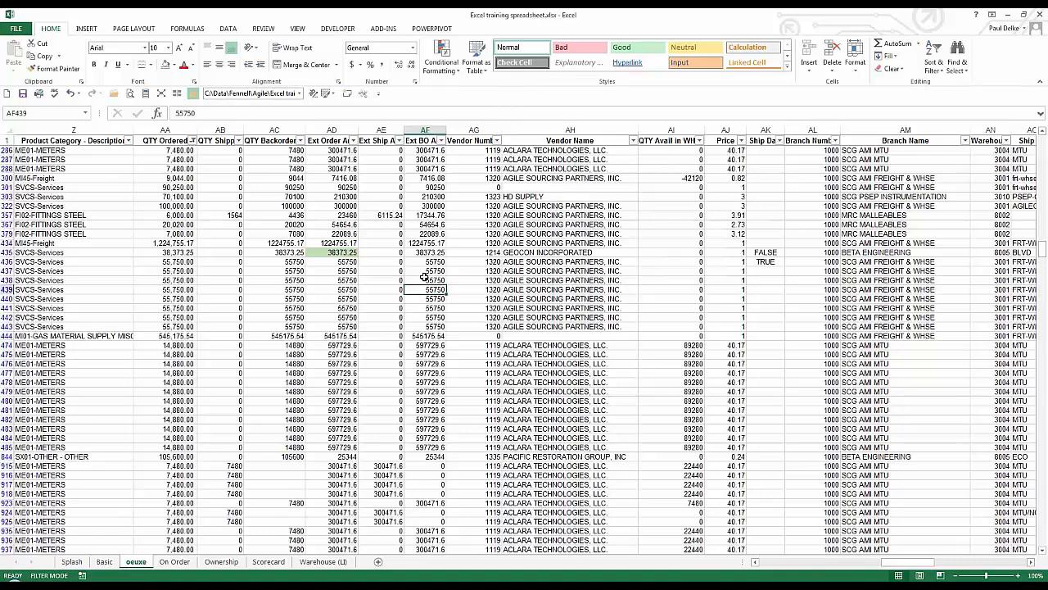
pyautogui.moveTo(425, 262); pyautogui.dragTo(423, 326)
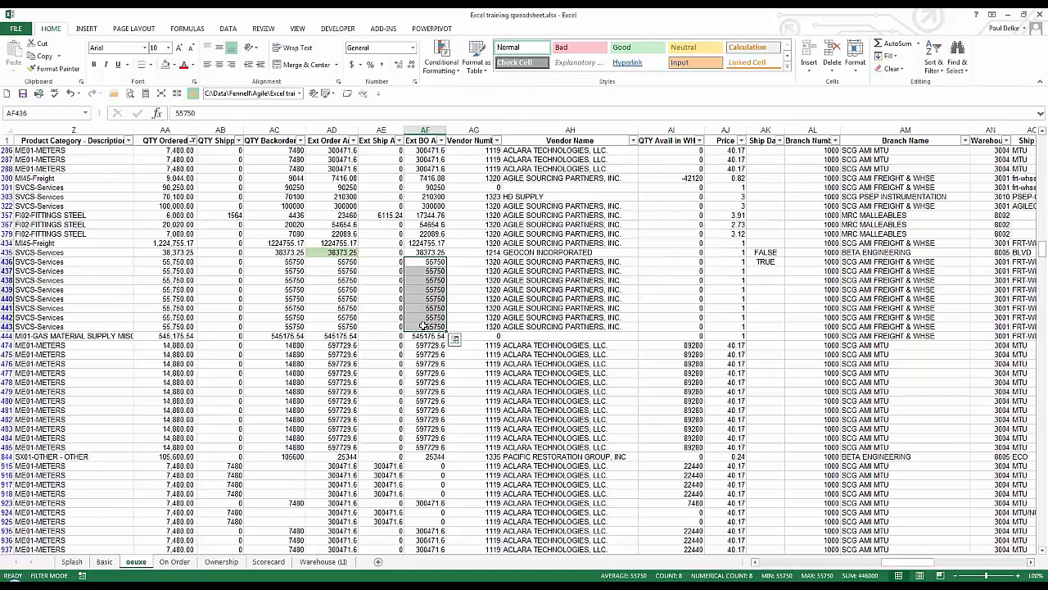
pyautogui.click(422, 326)
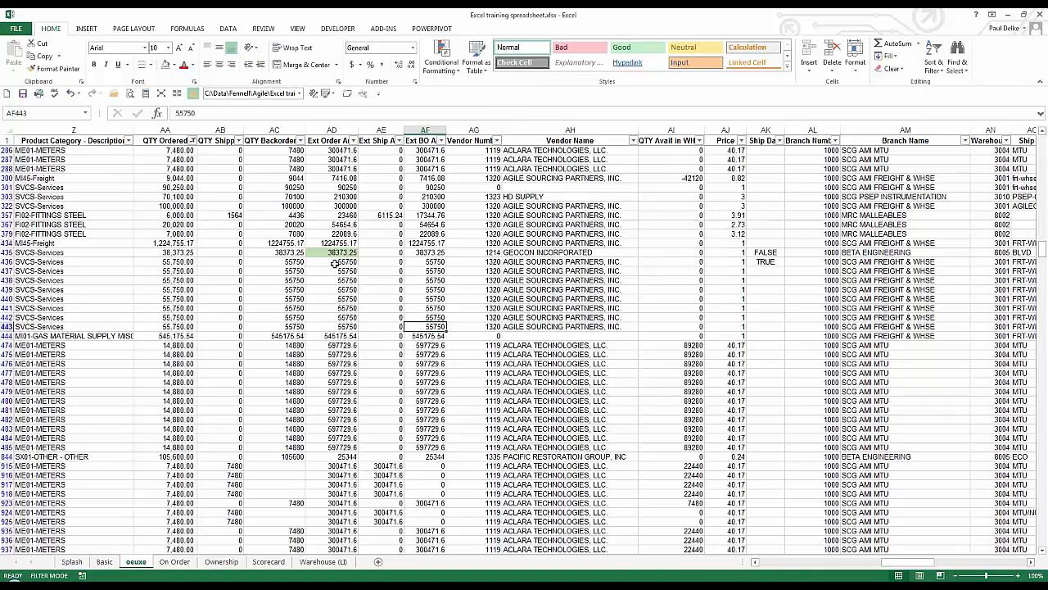
# Enter the formula =SUM(AE436:AE441) in Ship Date column cell AK438
pyautogui.moveTo(334, 263); pyautogui.dragTo(344, 298)
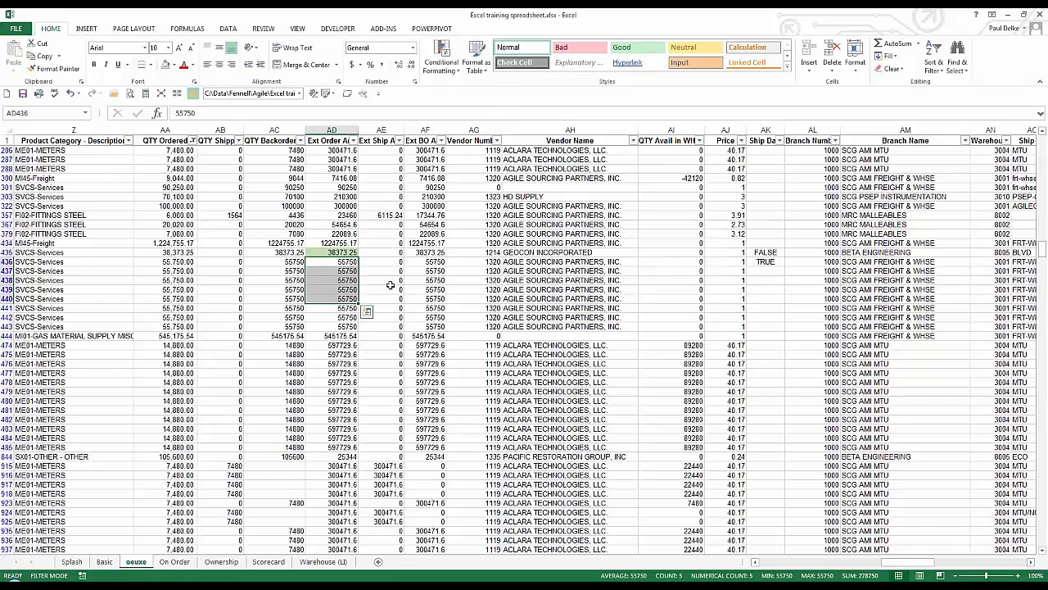
pyautogui.click(764, 281)
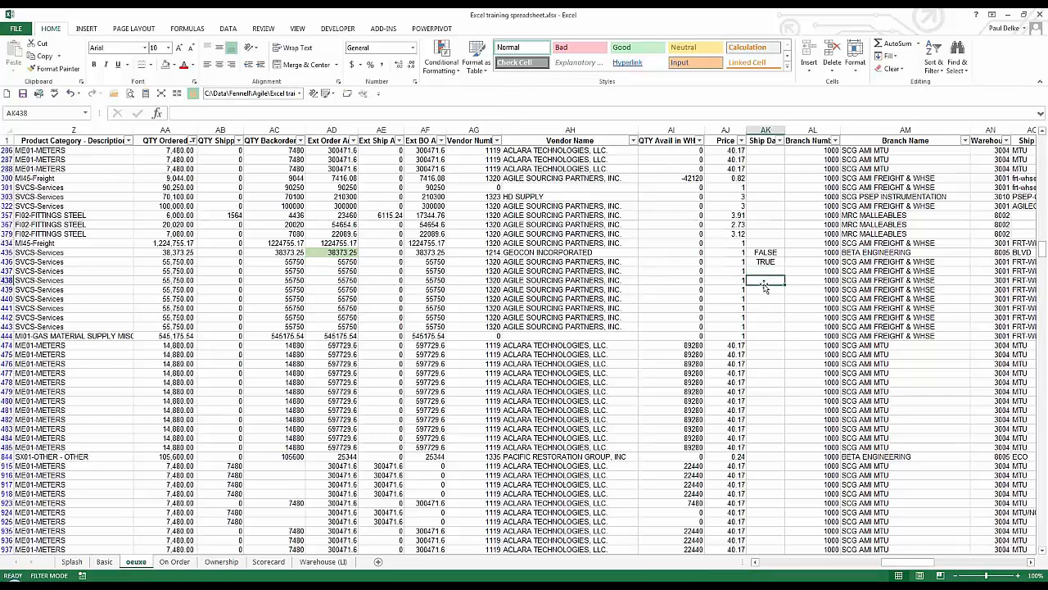
pyautogui.write('=sum(')
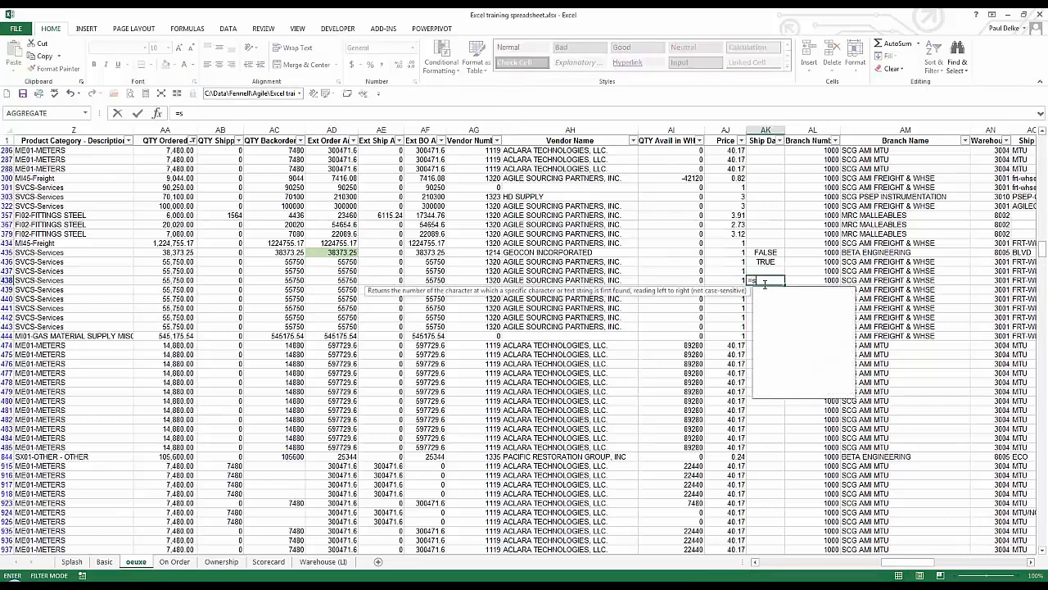
pyautogui.moveTo(392, 262); pyautogui.dragTo(389, 313)
pyautogui.press('Return')
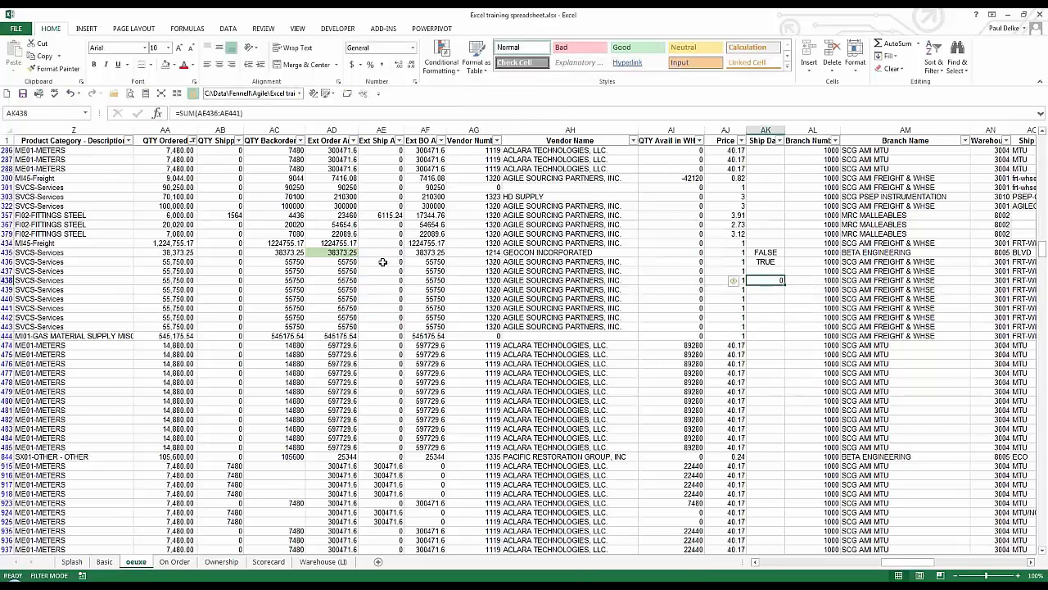
# Set the font color of the sum formula in Ship Date column cell AK438 to white
pyautogui.moveTo(381, 261); pyautogui.dragTo(412, 329)
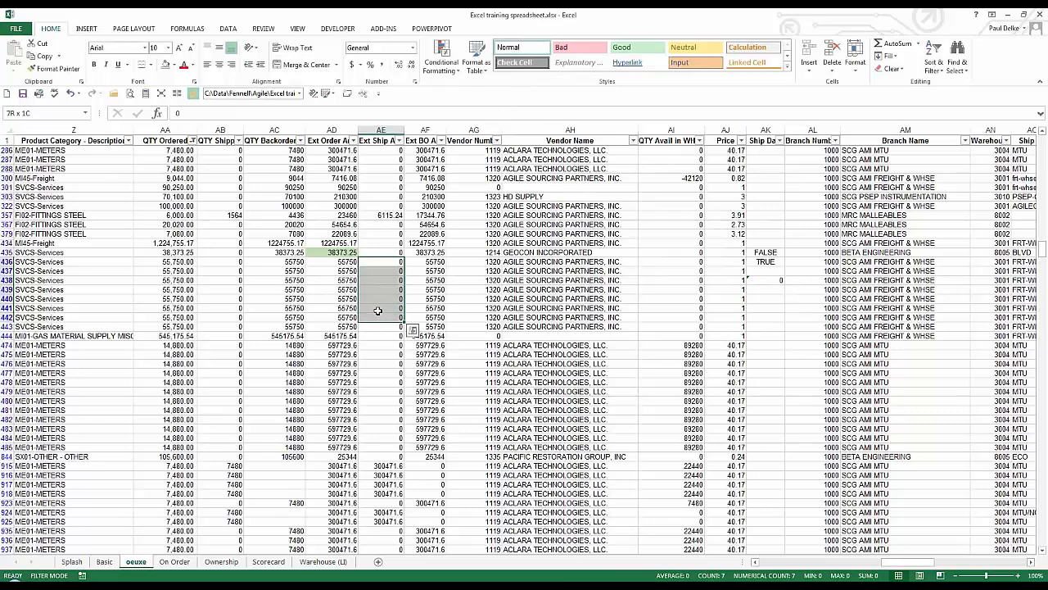
pyautogui.click(761, 280)
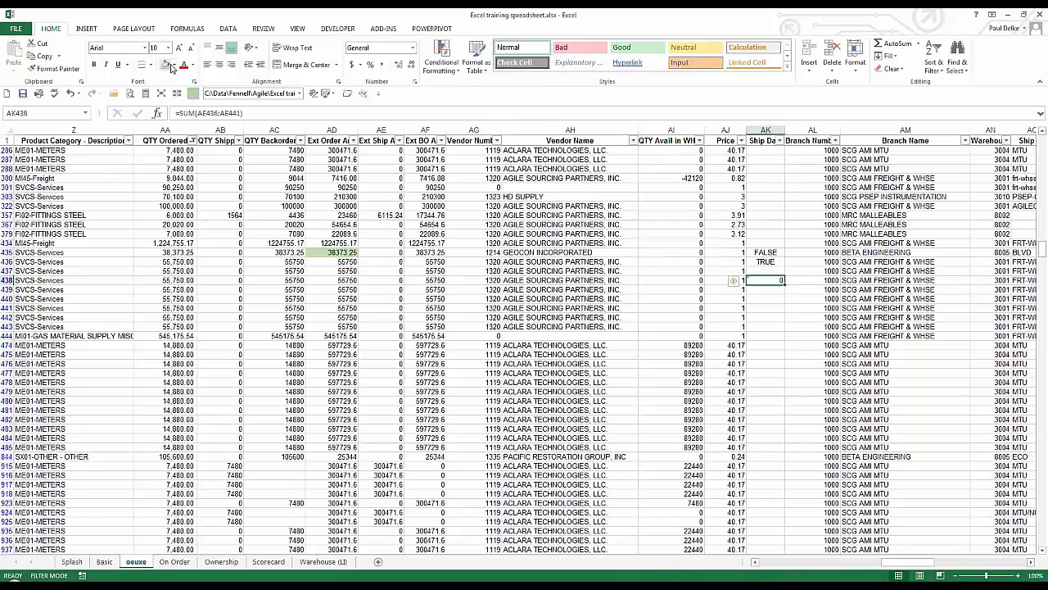
pyautogui.click(194, 65)
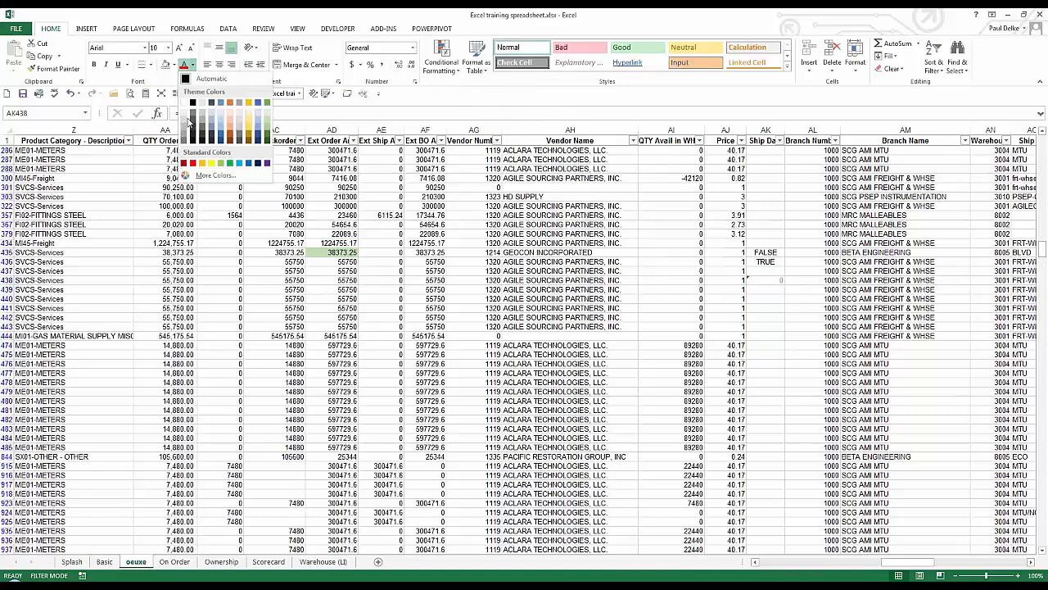
pyautogui.click(192, 103)
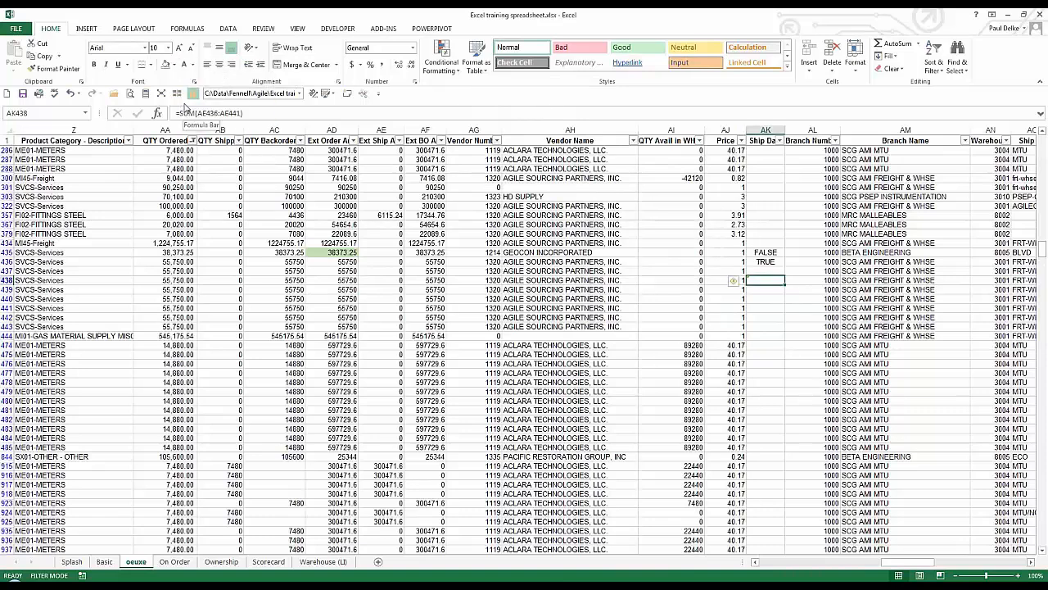
pyautogui.click(440, 73)
pyautogui.click(459, 231)
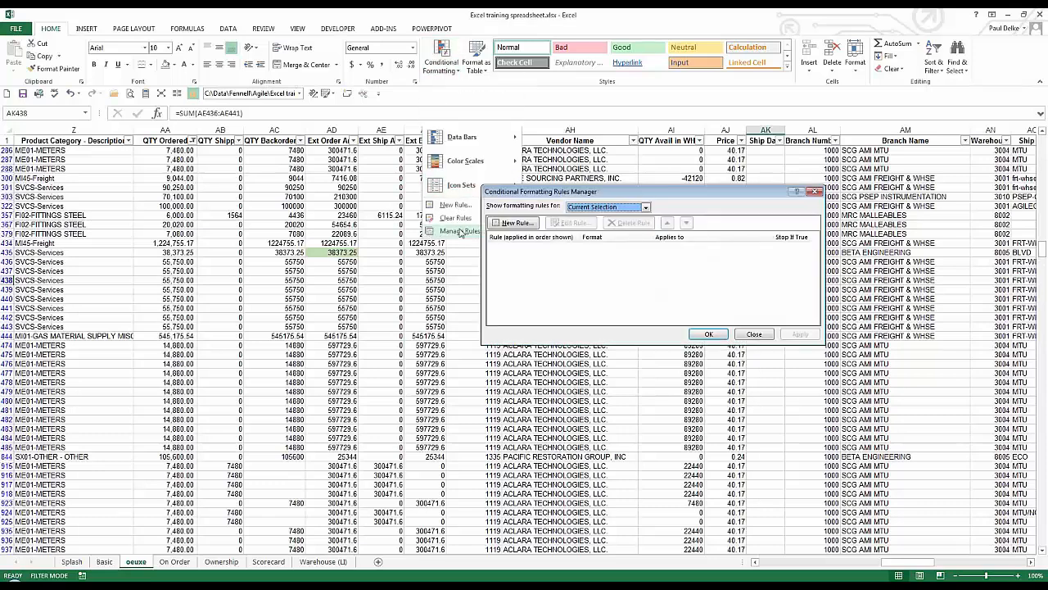
pyautogui.click(514, 223)
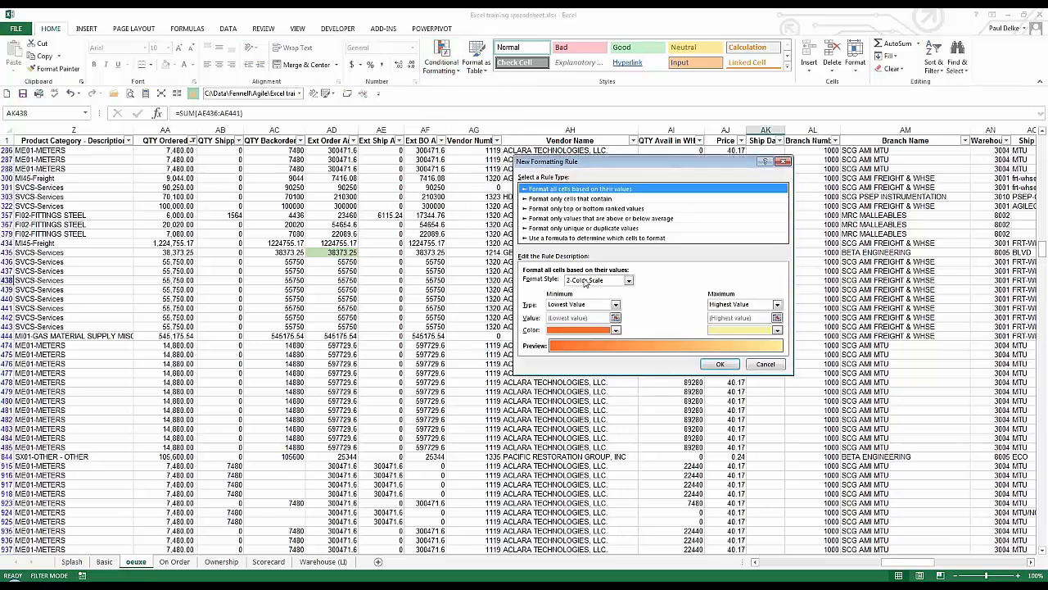
pyautogui.click(549, 238)
pyautogui.click(545, 285)
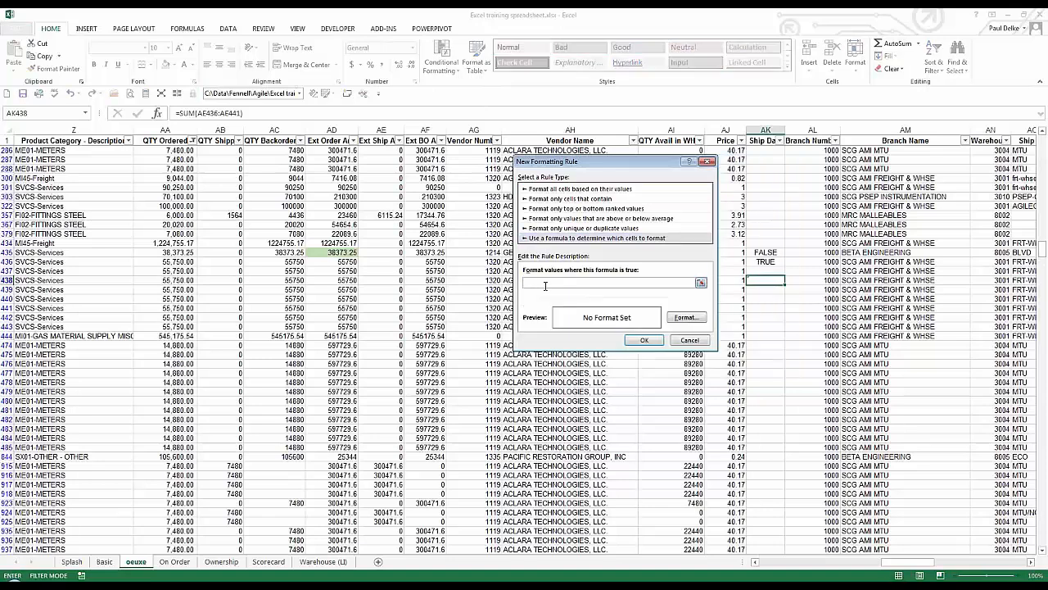
pyautogui.click(694, 342)
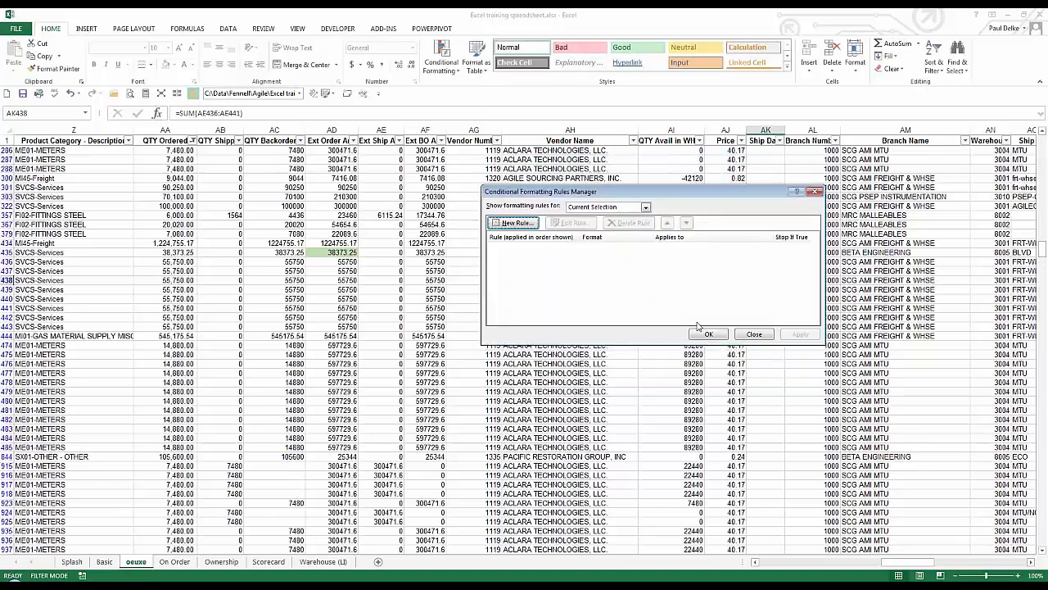
pyautogui.click(754, 334)
# Add a Greater Than 0 highlight rule to cell AK438 with yellow fill and dark yellow text
pyautogui.click(442, 59)
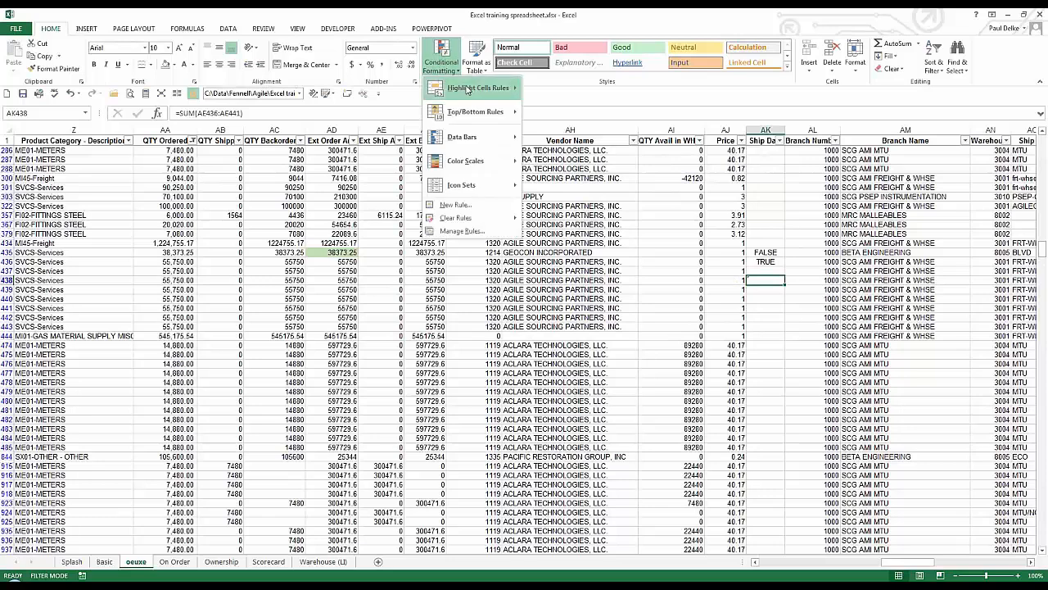
pyautogui.click(556, 87)
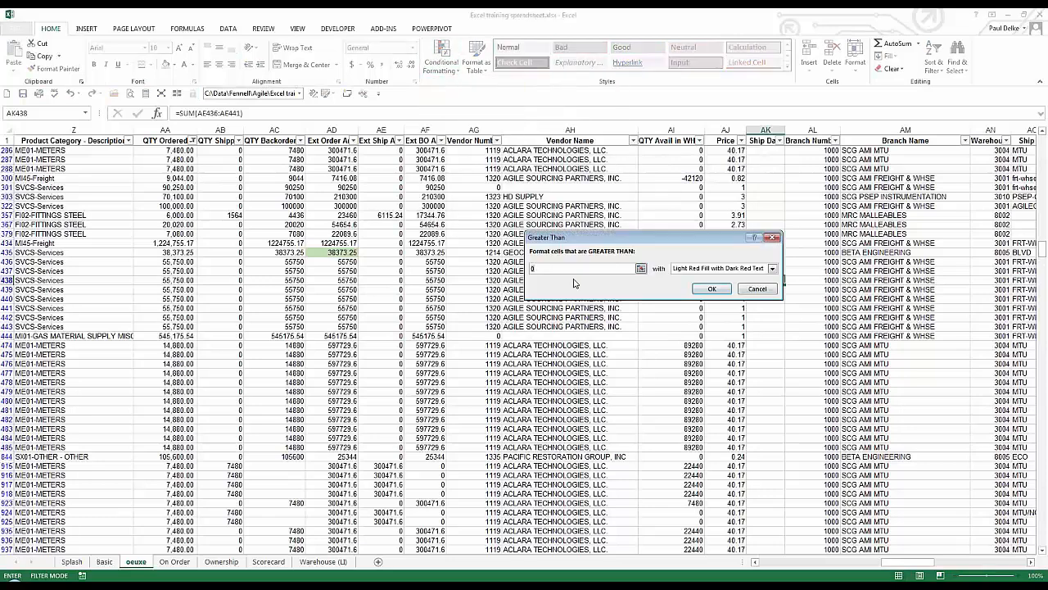
pyautogui.click(772, 269)
pyautogui.click(721, 288)
pyautogui.click(715, 289)
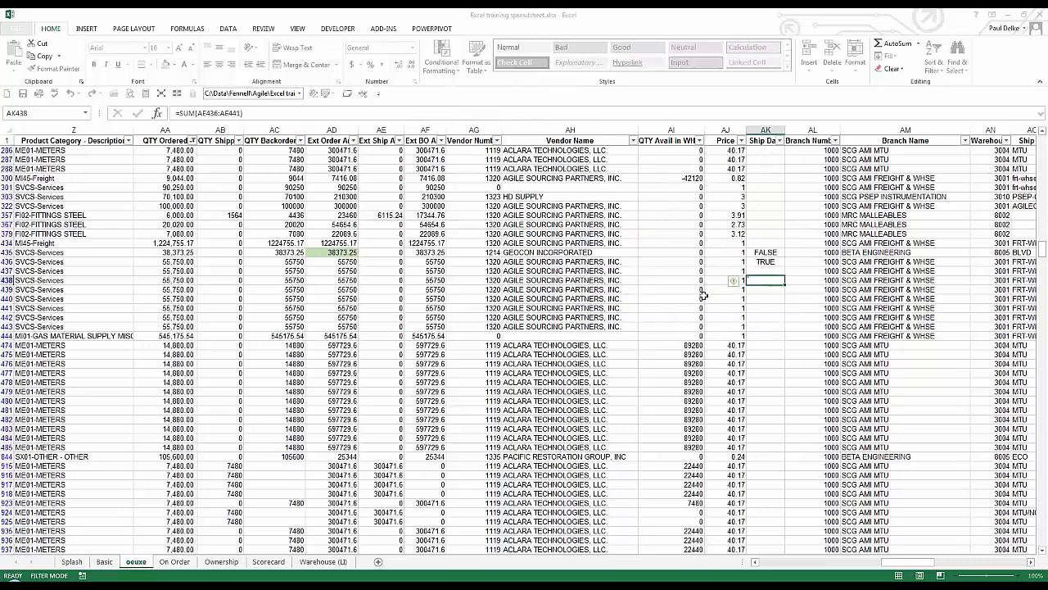
# Test the highlight rule on AK438 by entering 44 in Ext Ship column cell AE438 and resetting it to 0
pyautogui.click(383, 279)
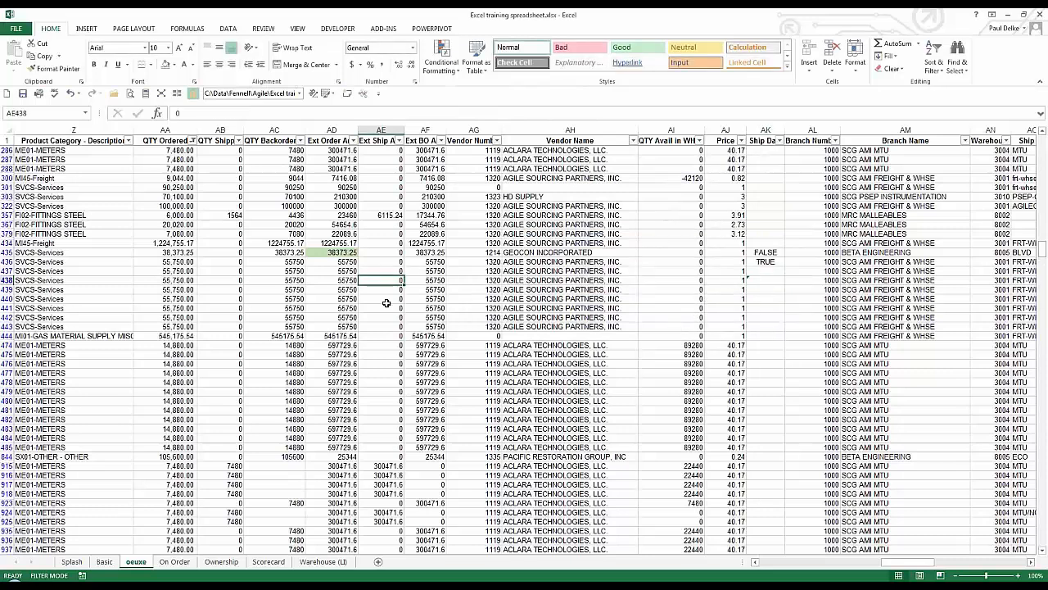
pyautogui.write('44')
pyautogui.hotkey('ctrl', 'Return')
pyautogui.press('Delete')
pyautogui.write('44')
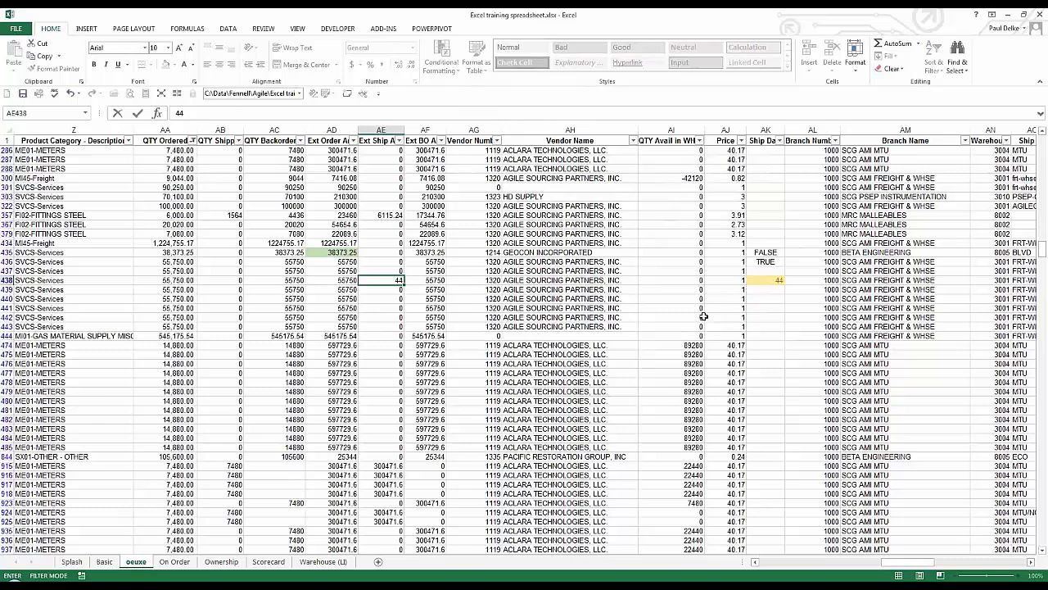
pyautogui.hotkey('ctrl', 'Return')
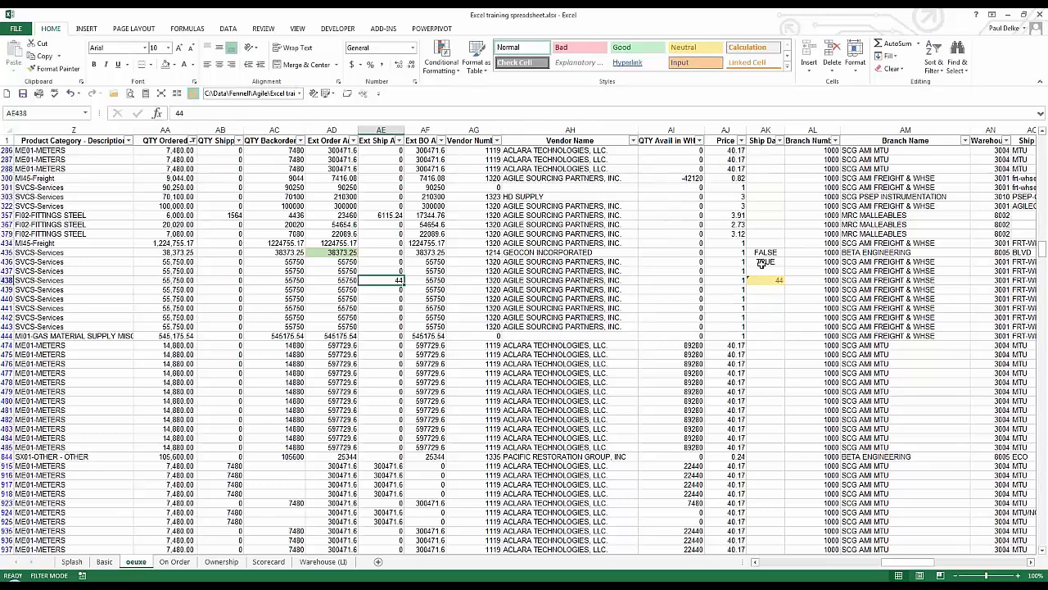
pyautogui.write('0')
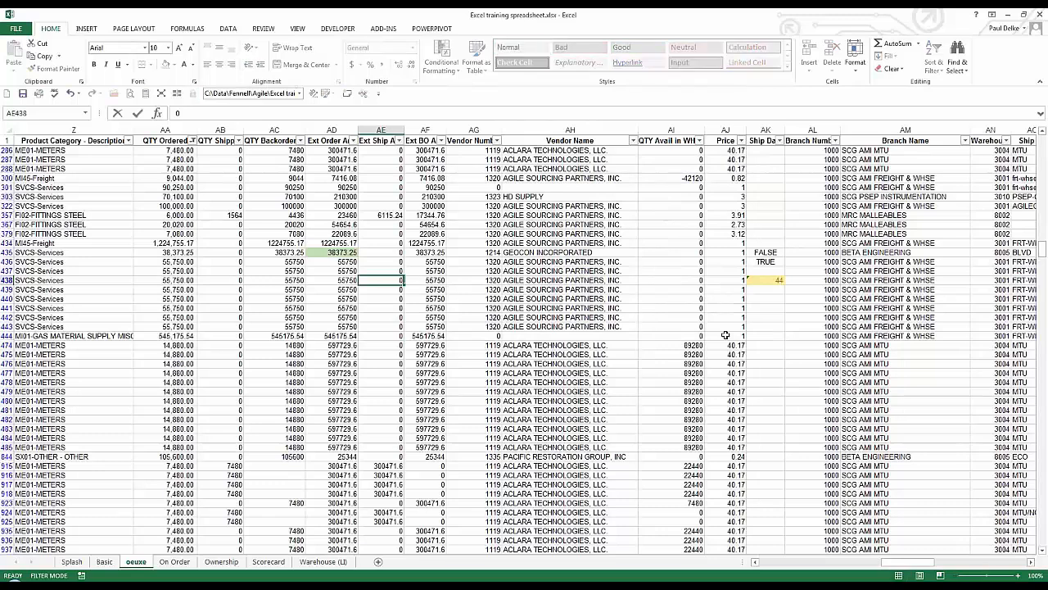
pyautogui.hotkey('ctrl', 'Return')
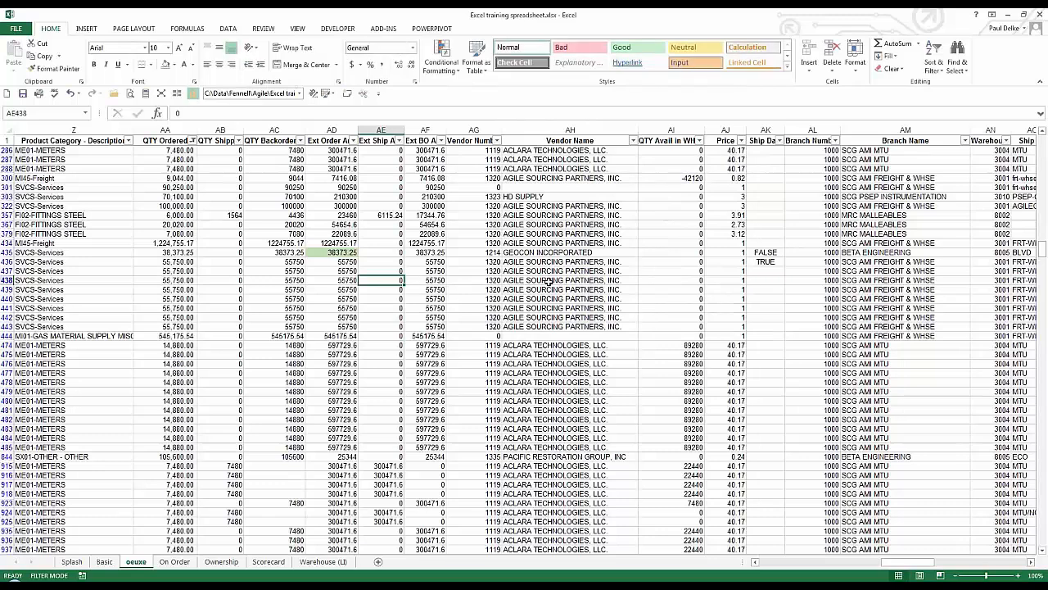
pyautogui.click(768, 272)
pyautogui.moveTo(786, 275); pyautogui.dragTo(762, 297)
pyautogui.click(382, 278)
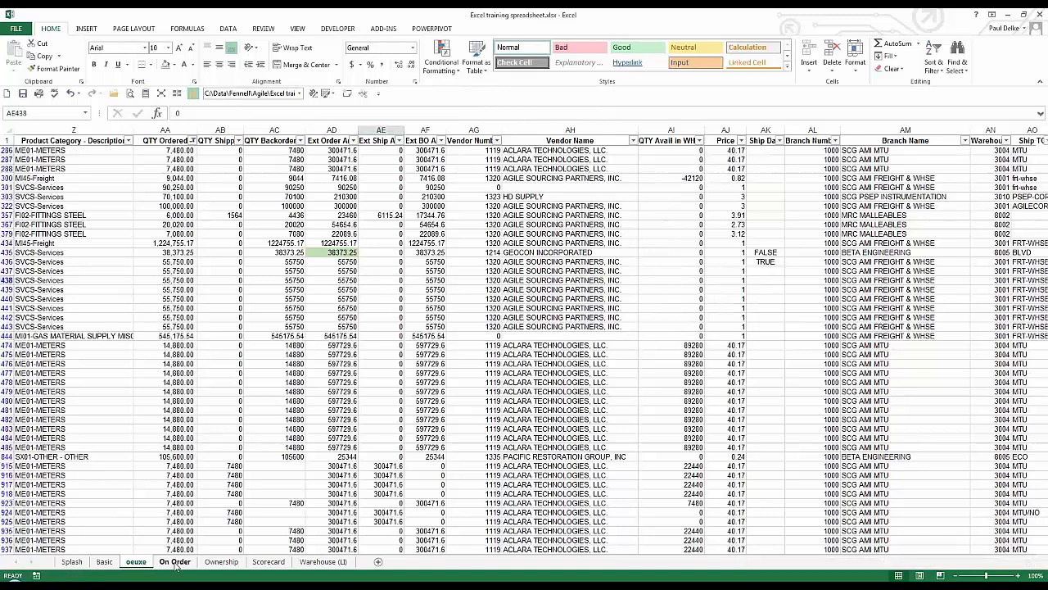
# Switch to the On Order sheet, select the whole order table and inspect its corner cells
pyautogui.click(174, 561)
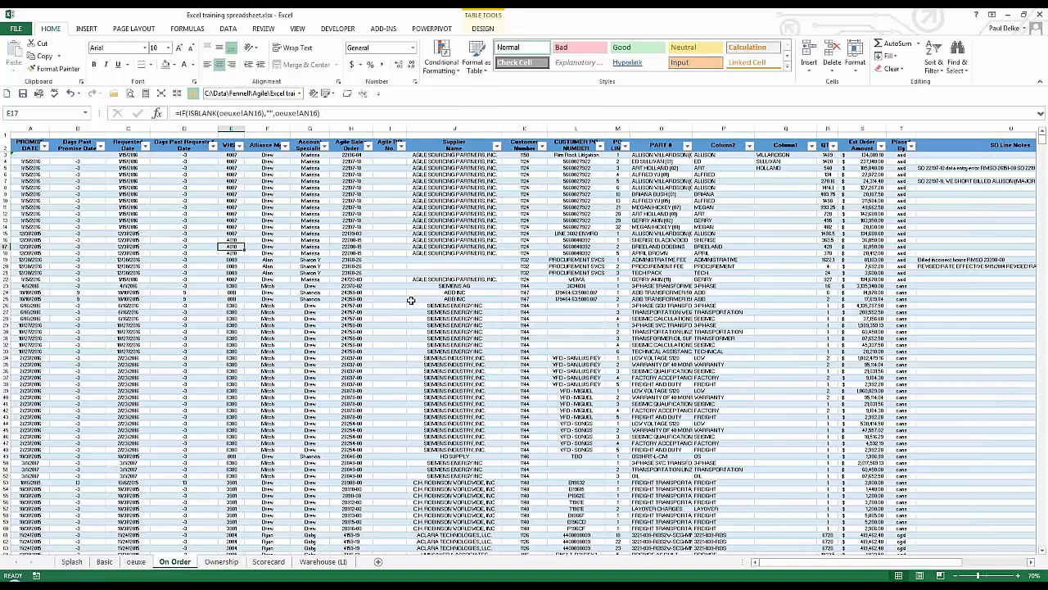
pyautogui.click(199, 280)
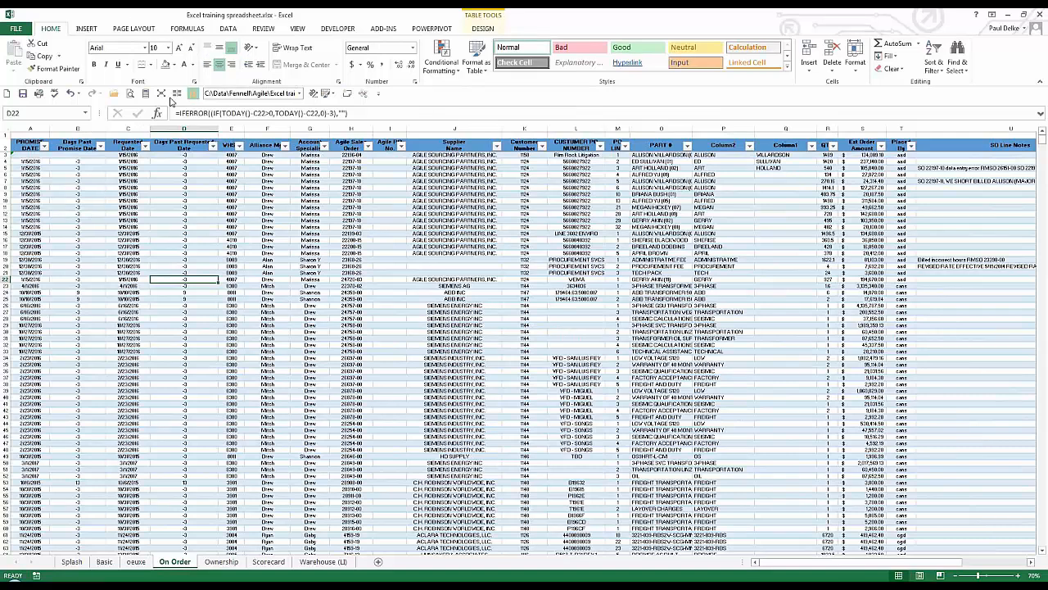
pyautogui.click(161, 93)
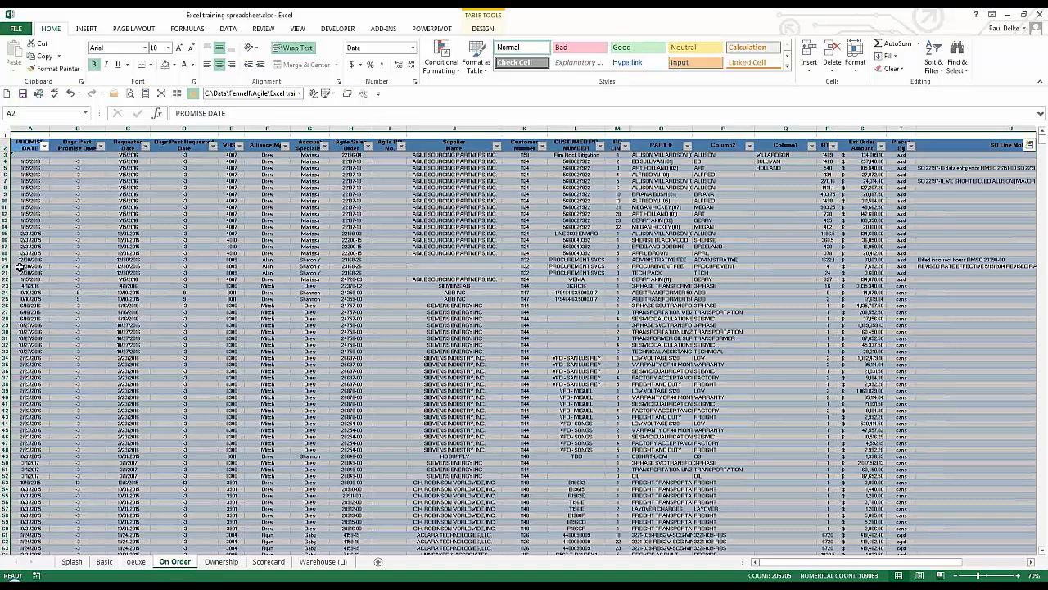
pyautogui.hotkey('ctrl', 'Right')
pyautogui.hotkey('ctrl', 'Down')
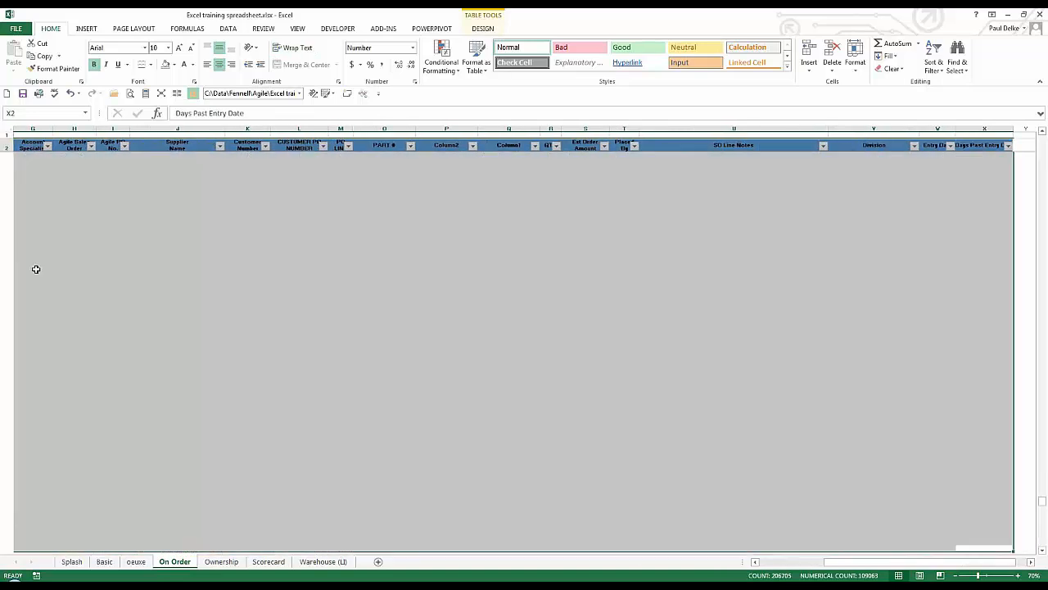
pyautogui.hotkey('ctrl', 'Up')
pyautogui.hotkey('ctrl', 'Left')
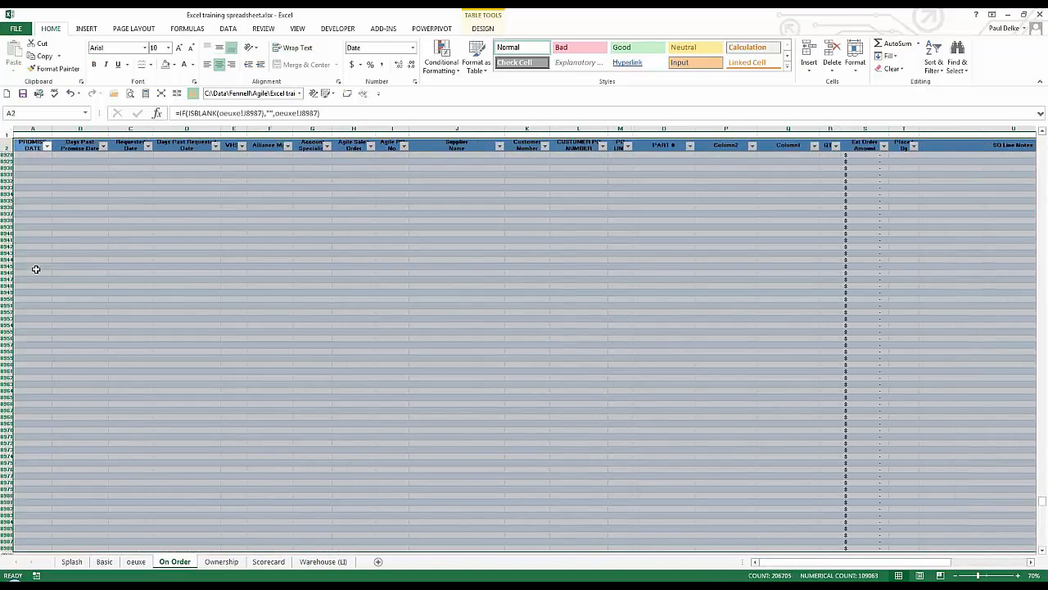
pyautogui.hotkey('ctrl', 'Right')
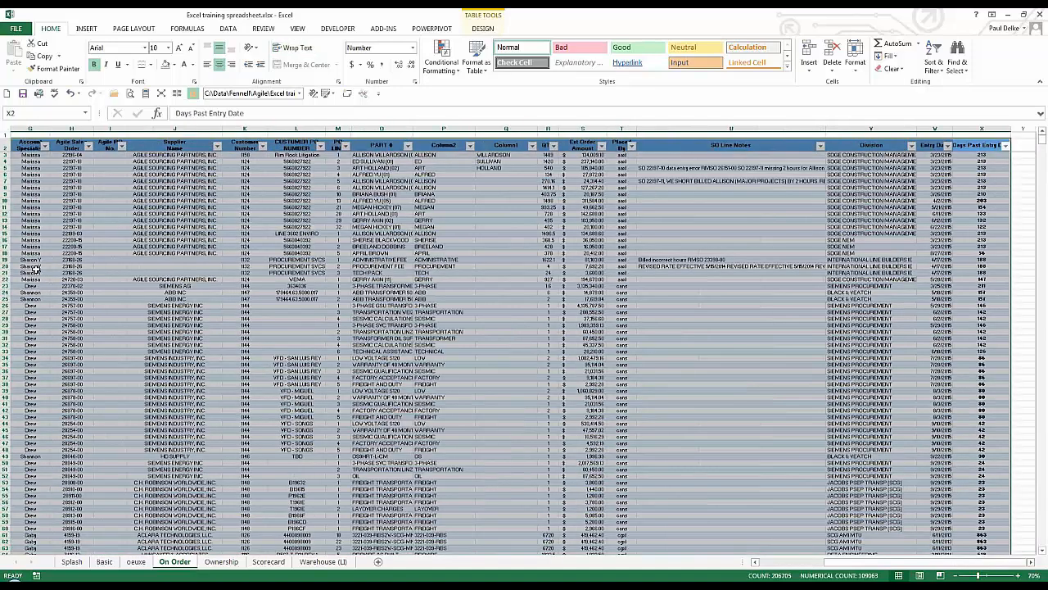
# Change the formula in the last Days Past Entry Date cell, X8988, to =V8948=(IF(TODAY()-W8988>0,TODAY()-W8988,0))
pyautogui.hotkey('ctrl', 'Down')
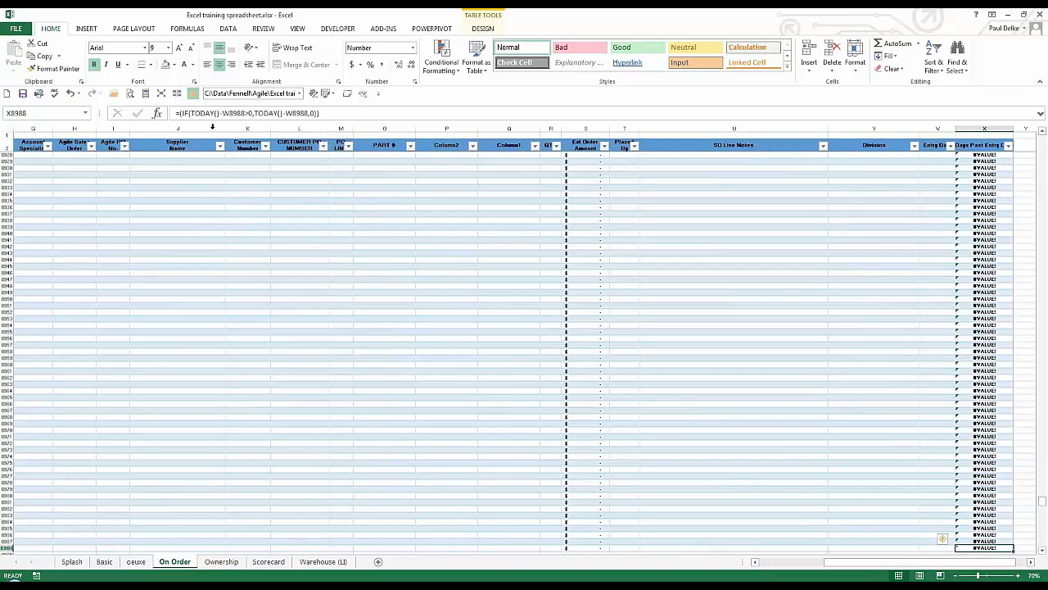
pyautogui.moveTo(191, 115); pyautogui.dragTo(220, 115)
pyautogui.click(185, 115)
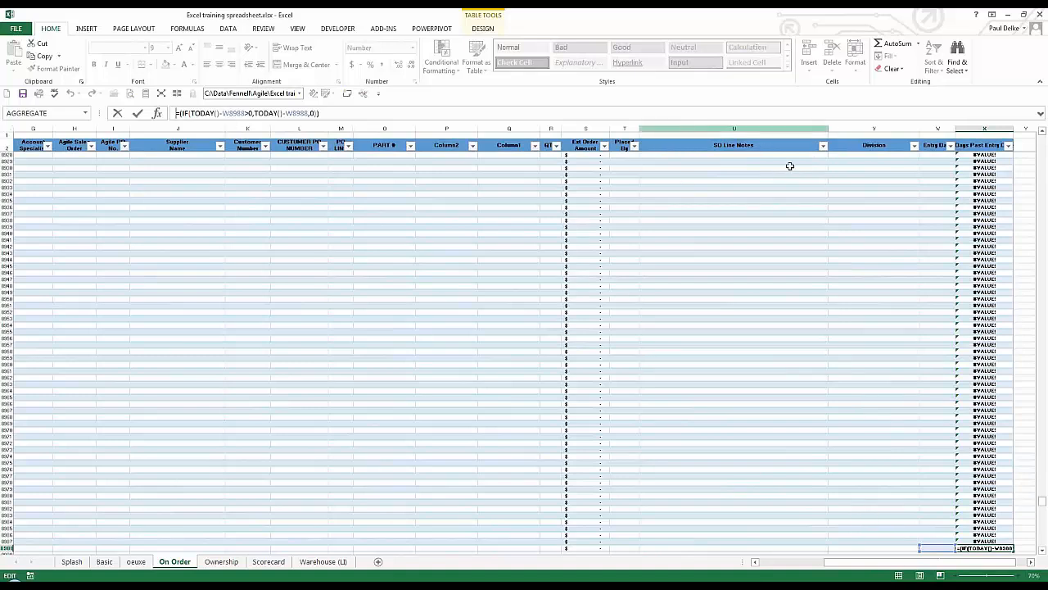
pyautogui.click(872, 286)
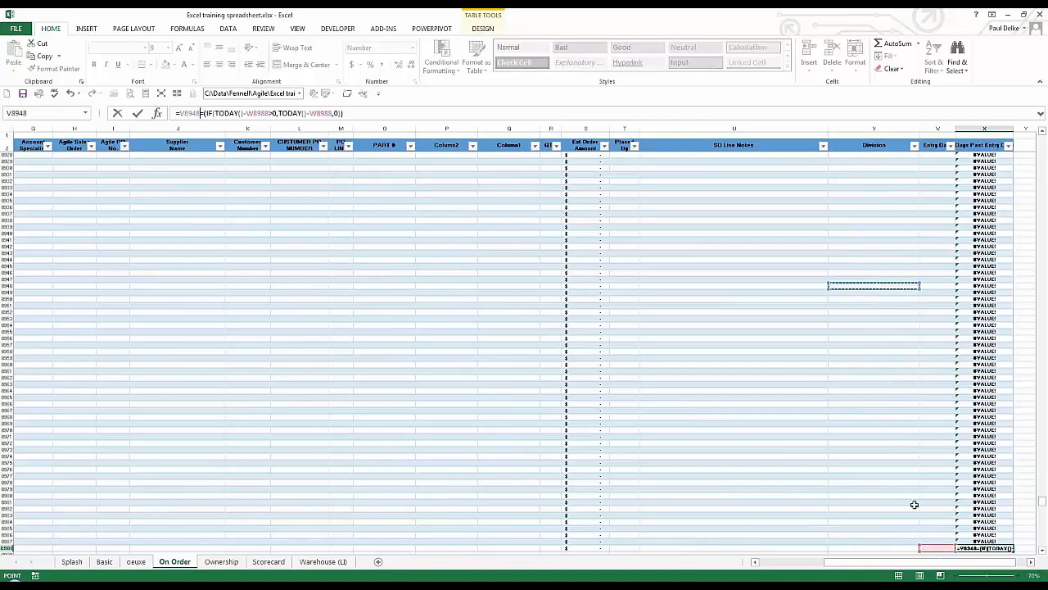
pyautogui.click(935, 550)
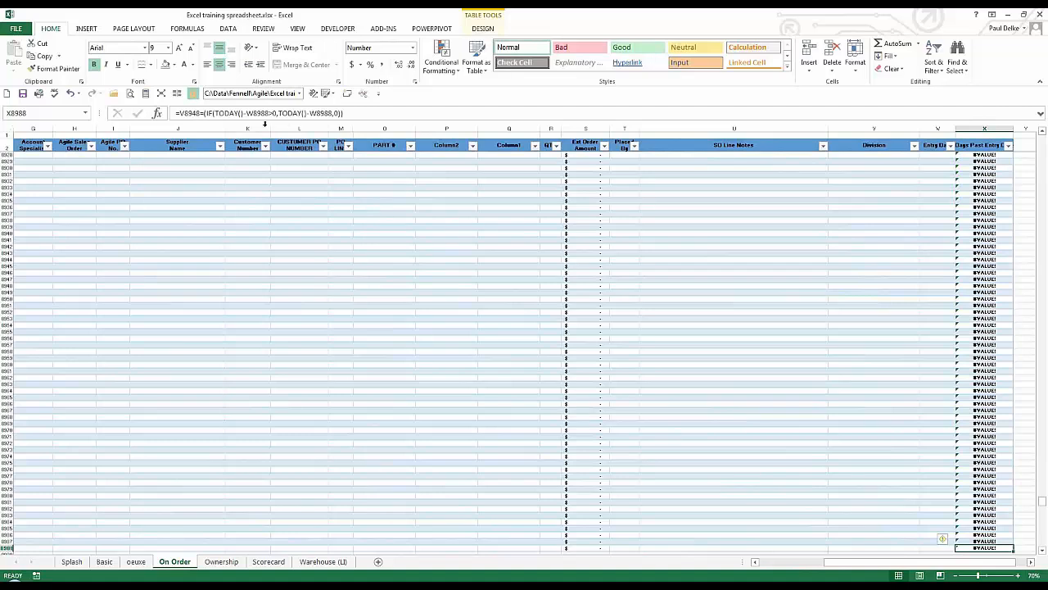
# Evaluate the logical test TODAY()-W8988>0 inside the X8988 formula and discard the edit
pyautogui.click(983, 547)
pyautogui.moveTo(215, 113); pyautogui.dragTo(278, 113)
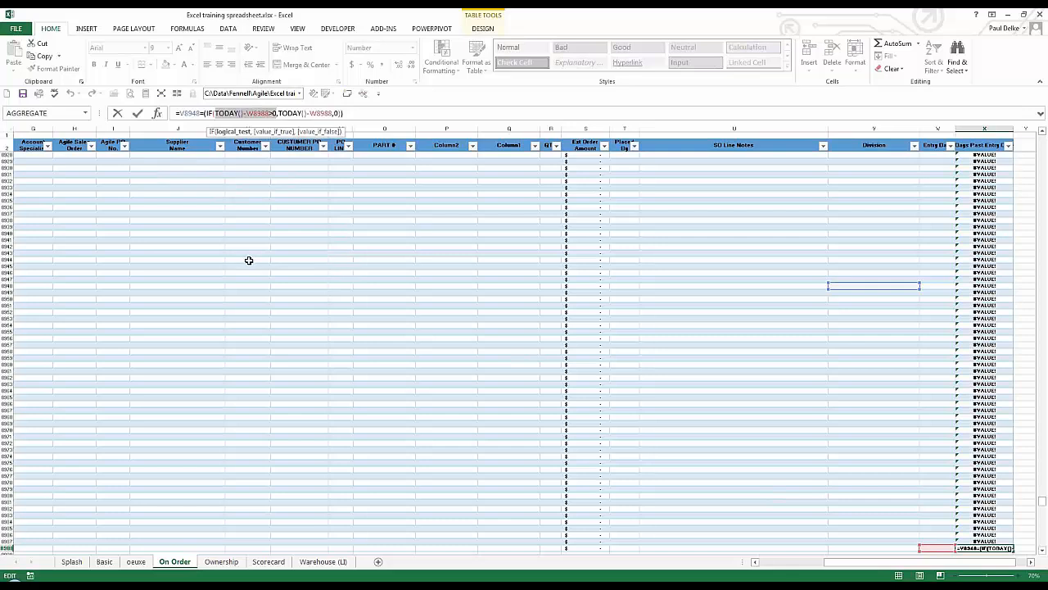
pyautogui.press('F9')
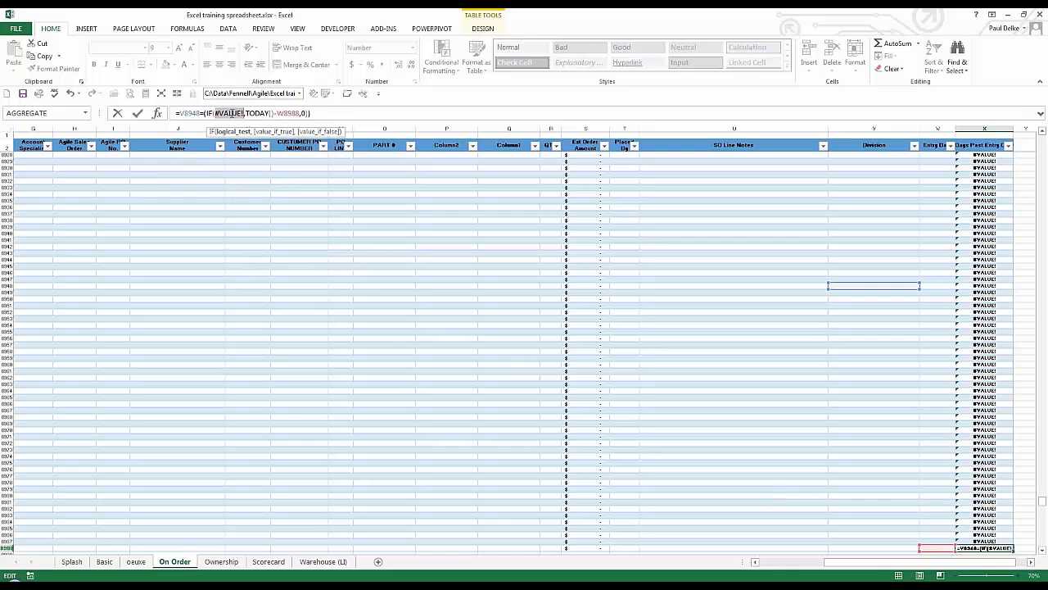
pyautogui.click(118, 115)
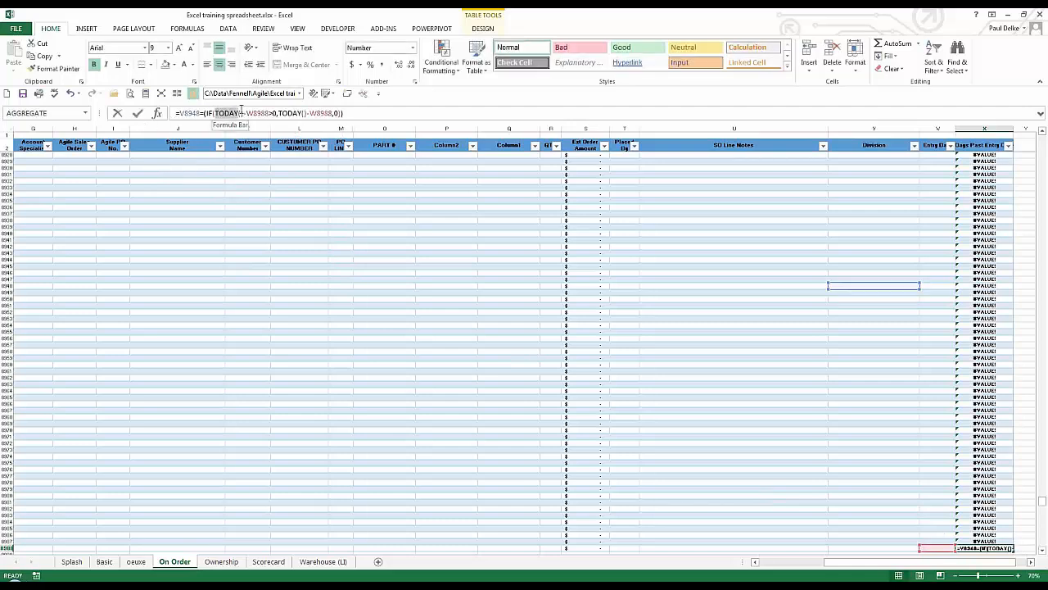
# Evaluate TODAY() and W8988 separately inside the X8988 formula and discard the edits
pyautogui.click(240, 113)
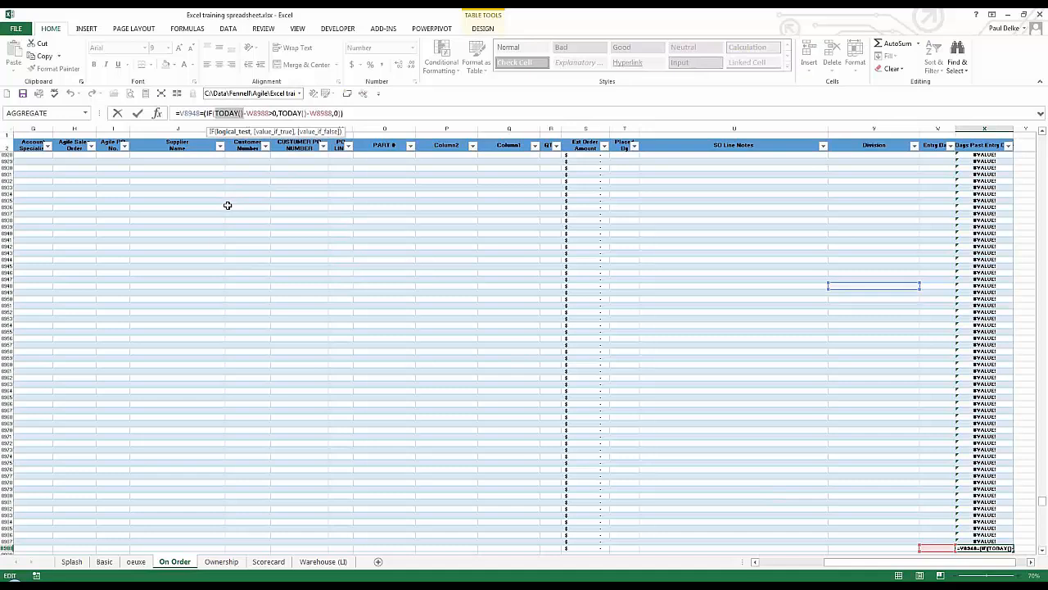
pyautogui.press('F9')
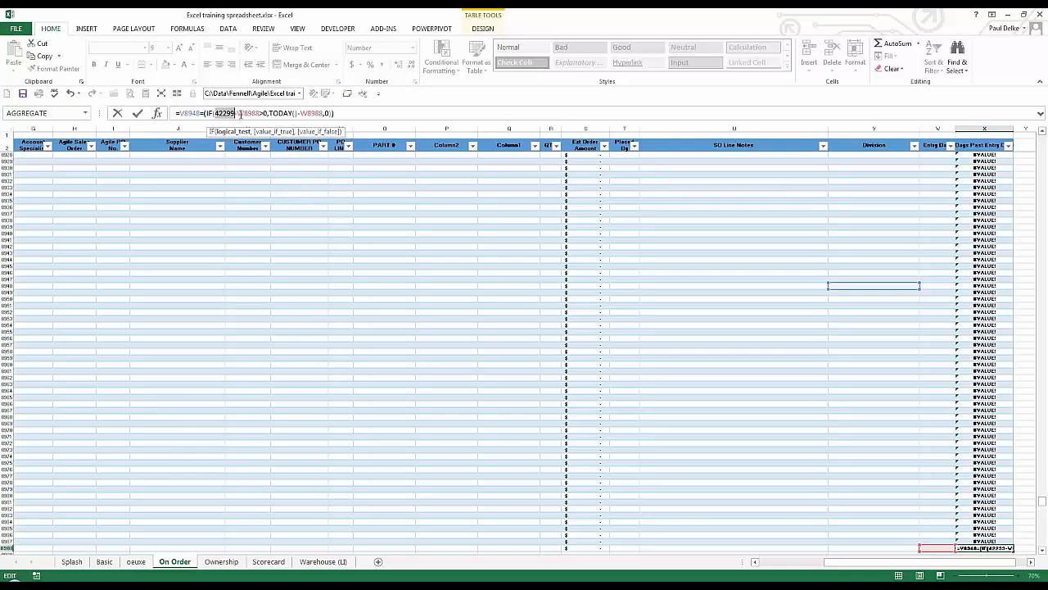
pyautogui.moveTo(237, 113); pyautogui.dragTo(260, 115)
pyautogui.write('""')
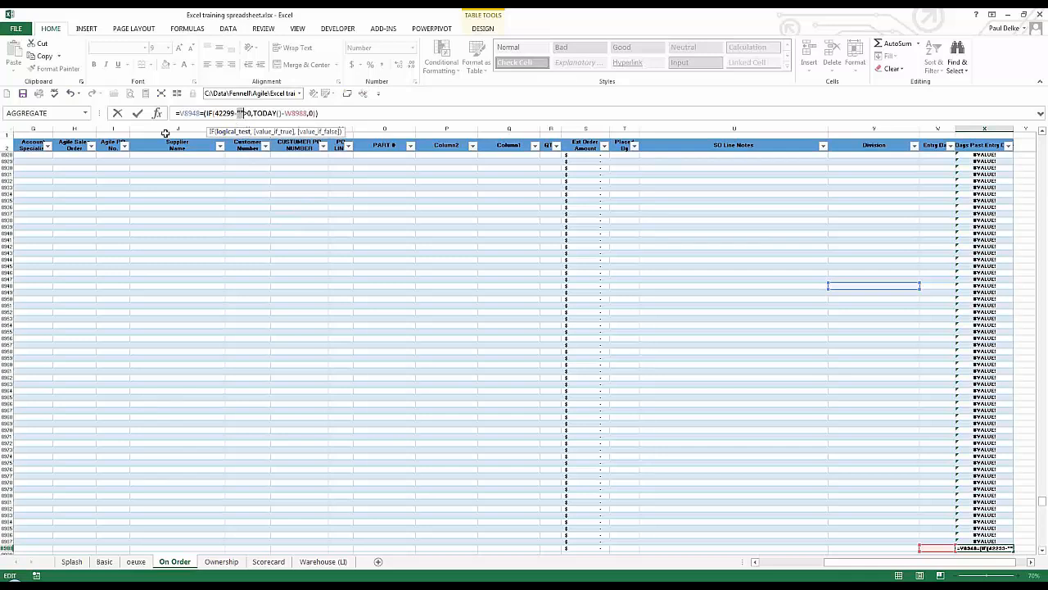
pyautogui.click(117, 115)
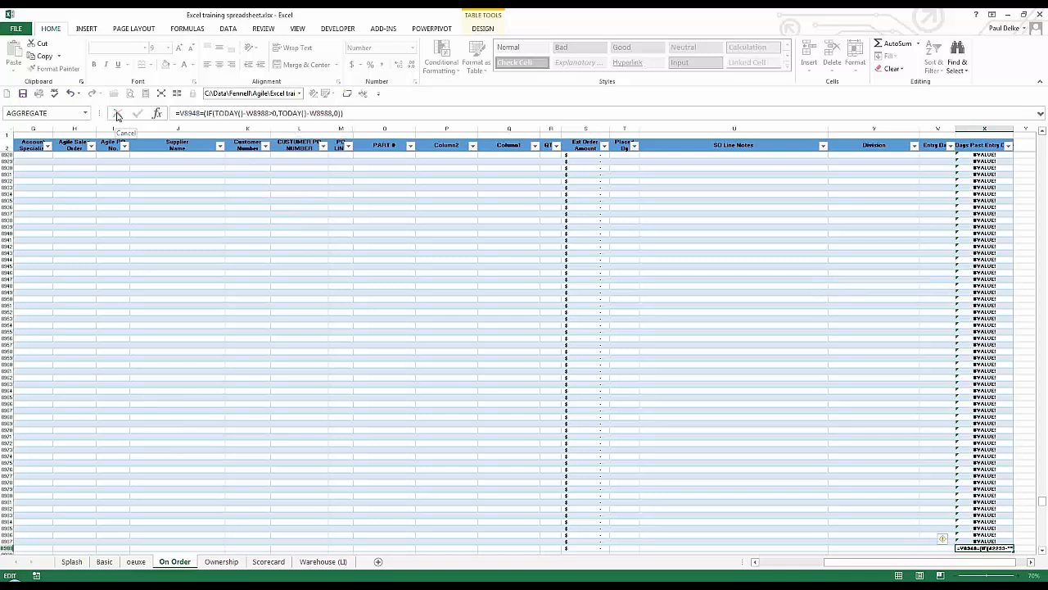
pyautogui.click(117, 115)
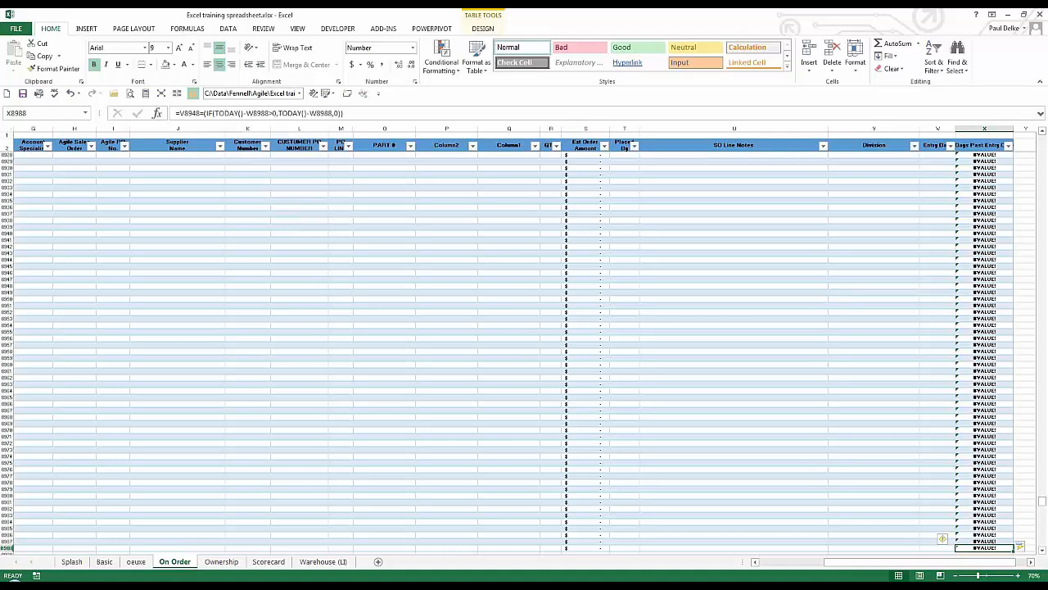
# Change the blank result in the W8988 formula from empty text to 0, giving =IF(ISBLANK(oeuxe!O8987),0,oeuxe!O8987)
pyautogui.press('Left')
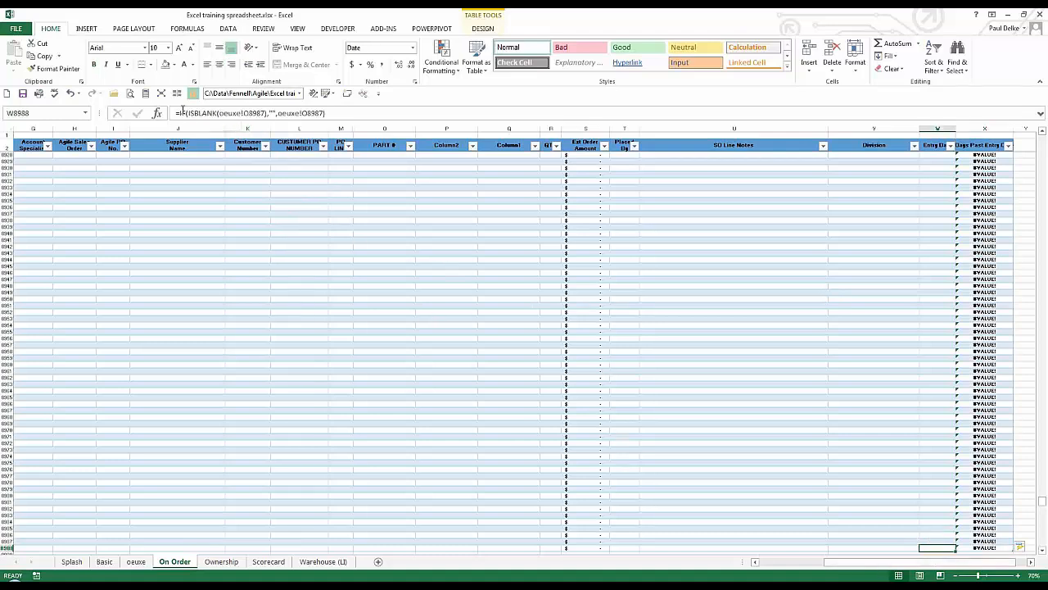
pyautogui.click(269, 114)
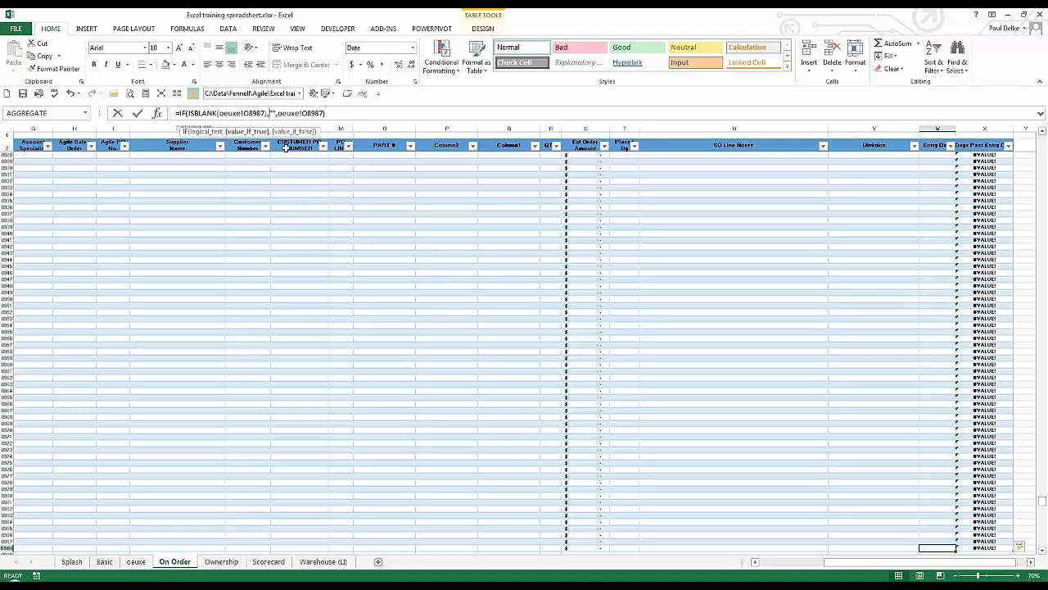
pyautogui.press('Delete')
pyautogui.press('Delete')
pyautogui.write('0')
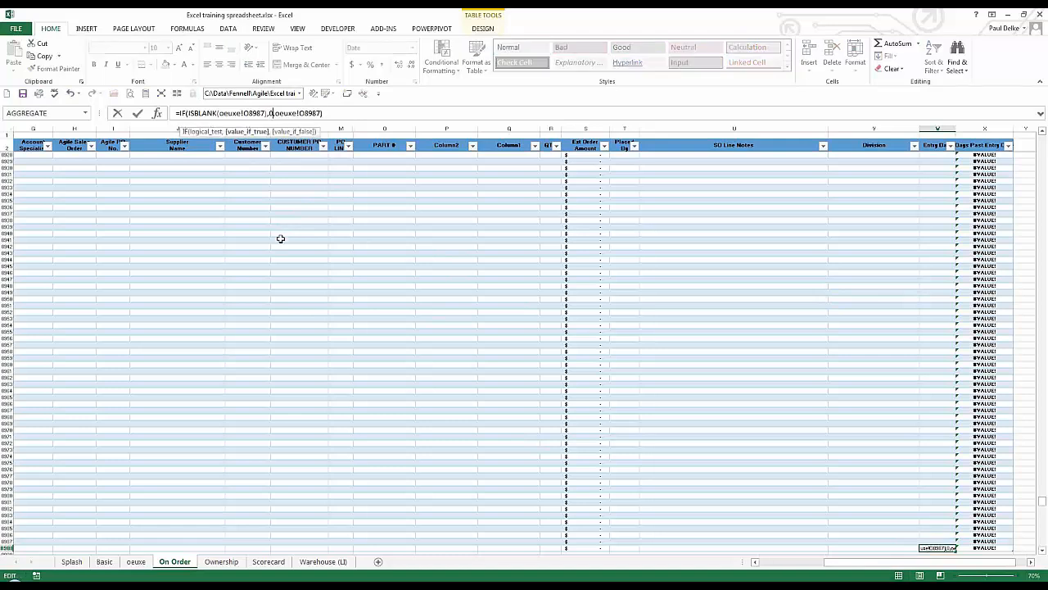
pyautogui.press('Return')
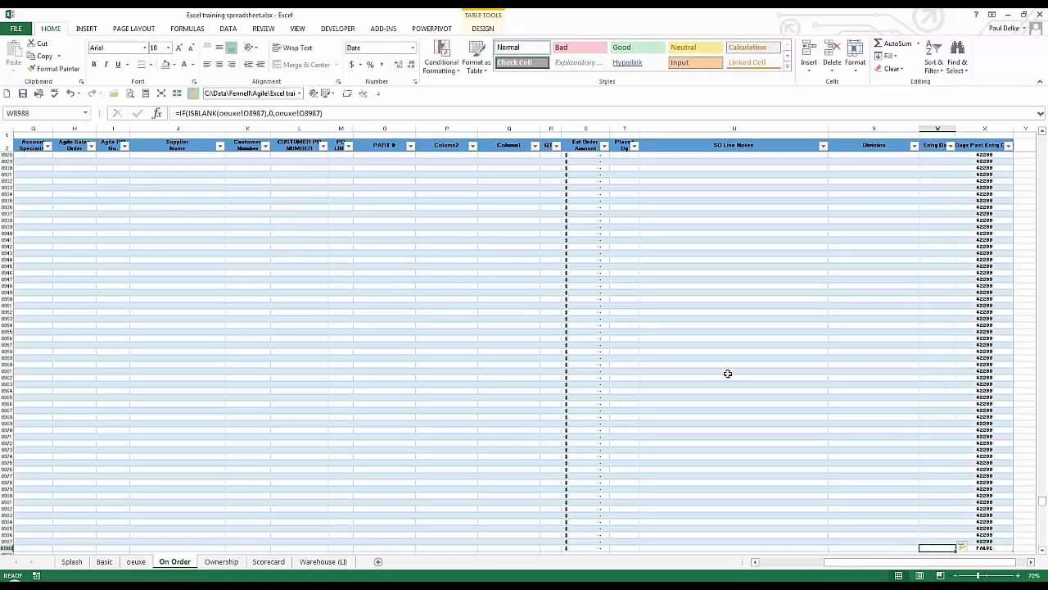
# Copy the Days Past Entry Date formula from X8987 into X8988, replacing the faulty formula there
pyautogui.press('Right')
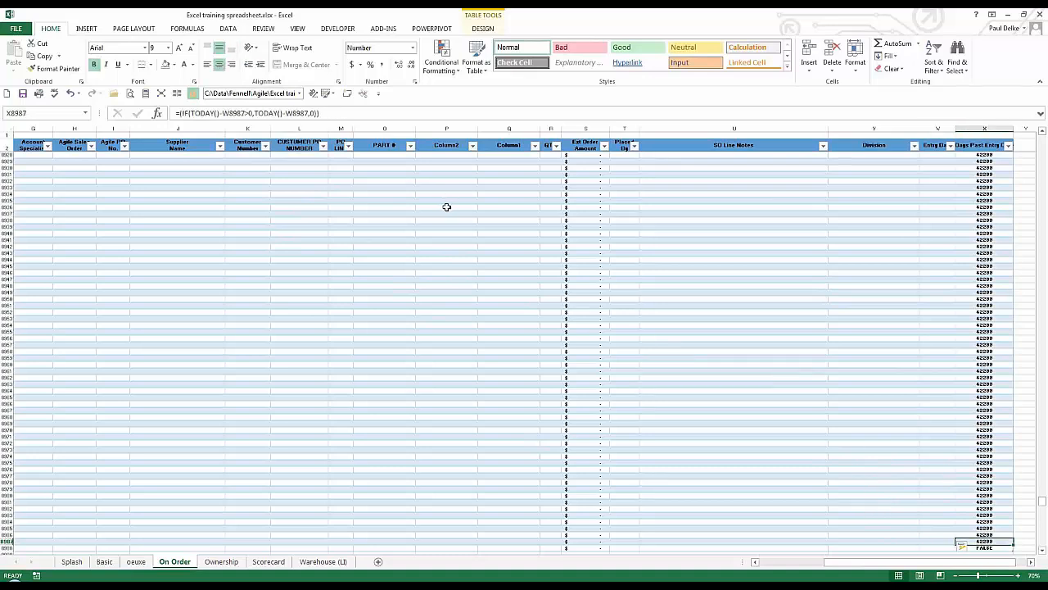
pyautogui.hotkey('ctrl', 'c')
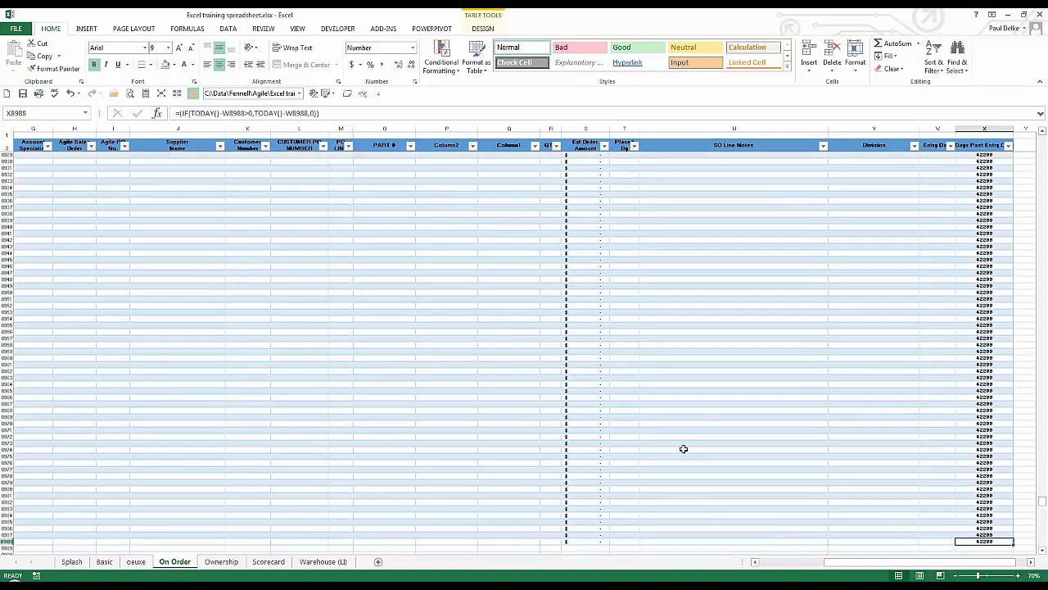
# Restore the empty text "" as the blank result in the W8988 formula
pyautogui.press('Left')
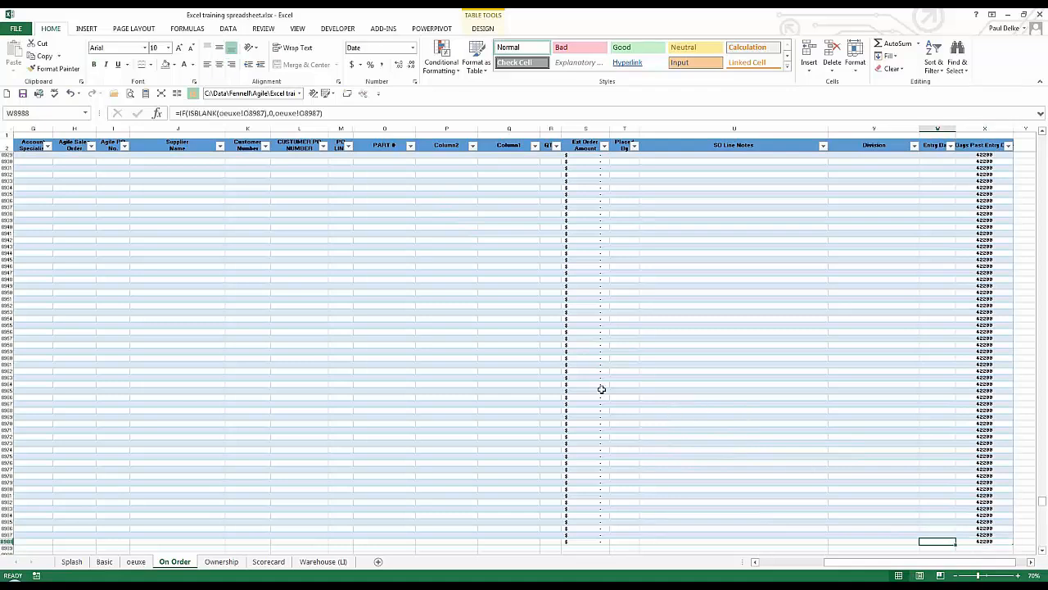
pyautogui.doubleClick(271, 113)
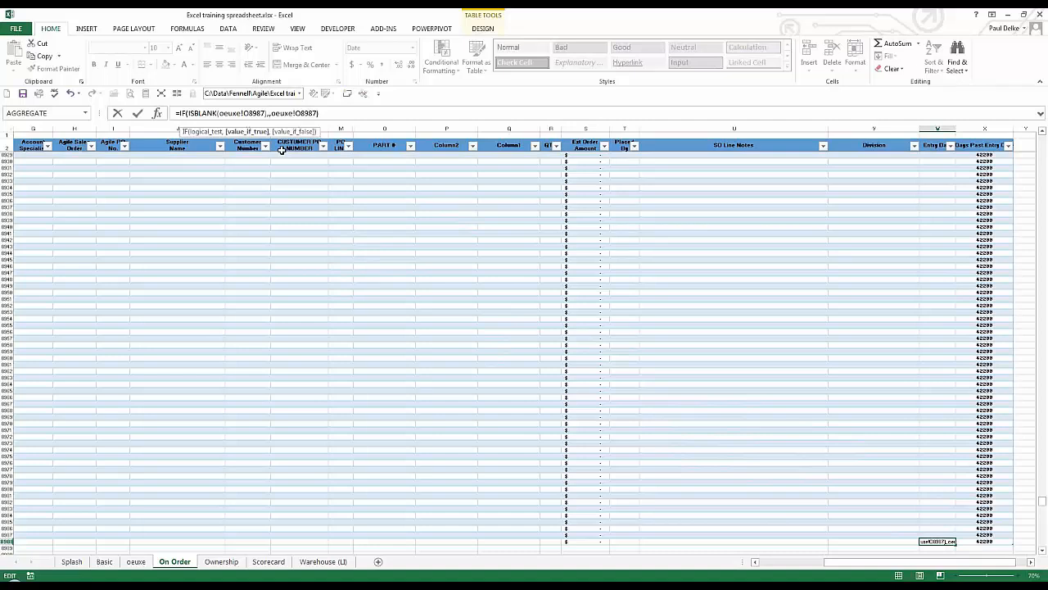
pyautogui.write('""')
pyautogui.press('Tab')
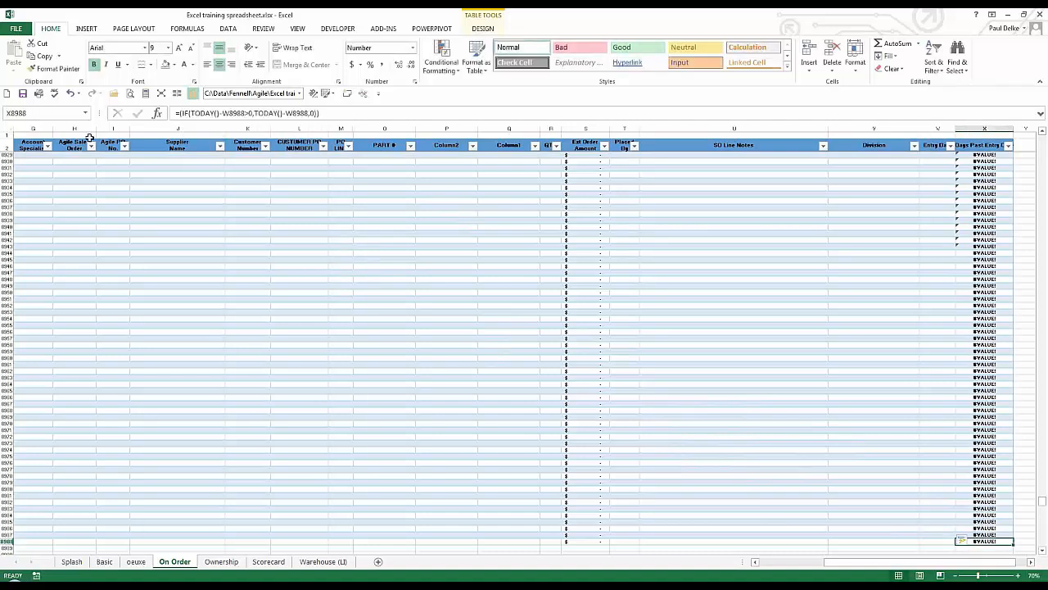
# Wrap the X8988 formula in IFERROR with empty text as the error result: =IFERROR((IF(TODAY()-W8988>0,TODAY()-W8988,0)),"")
pyautogui.click(181, 113)
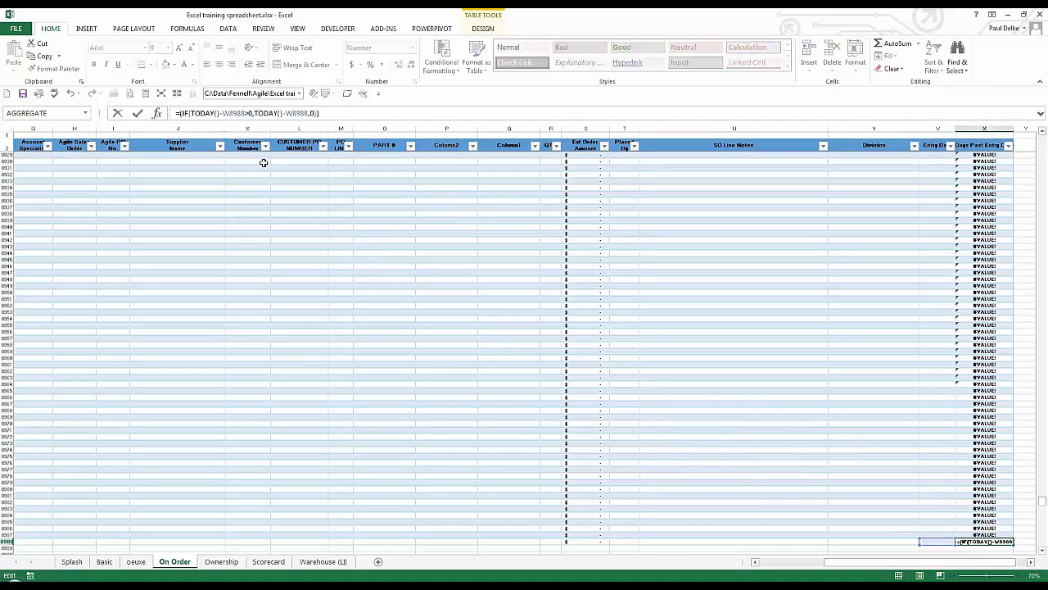
pyautogui.write('ife')
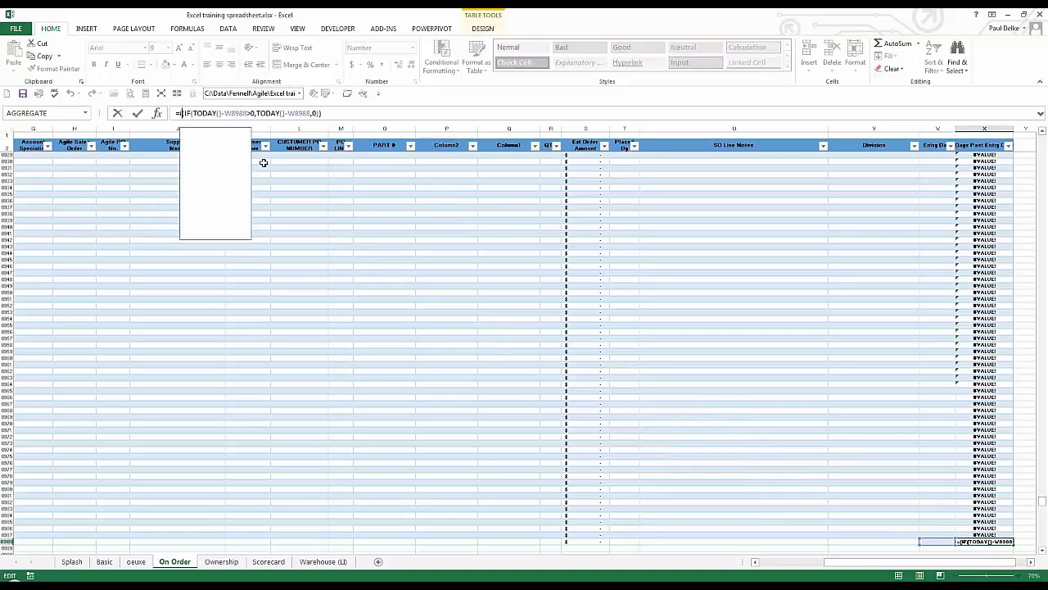
pyautogui.write('rror(')
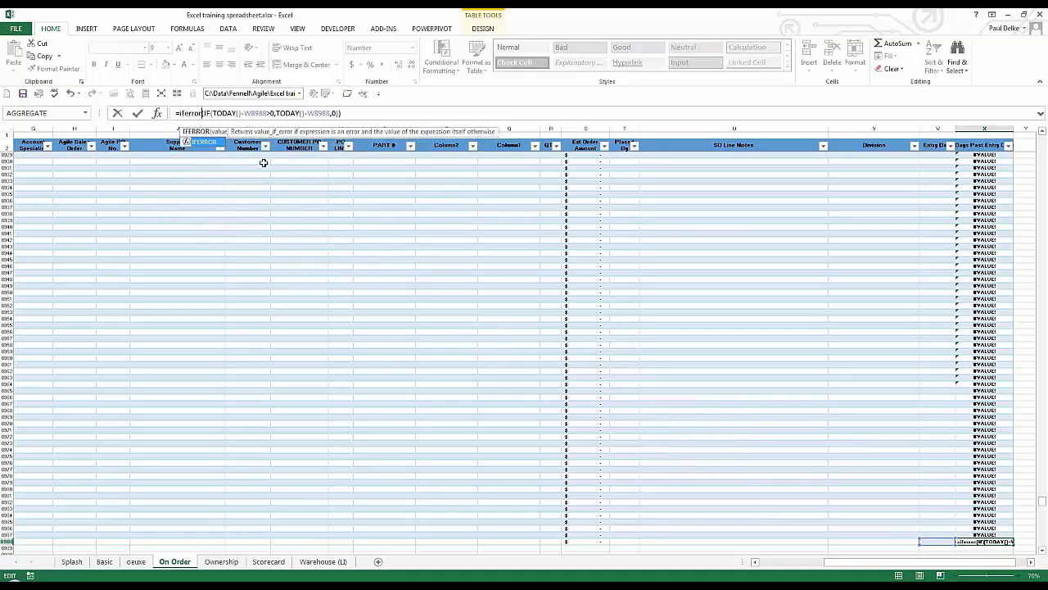
pyautogui.press('End')
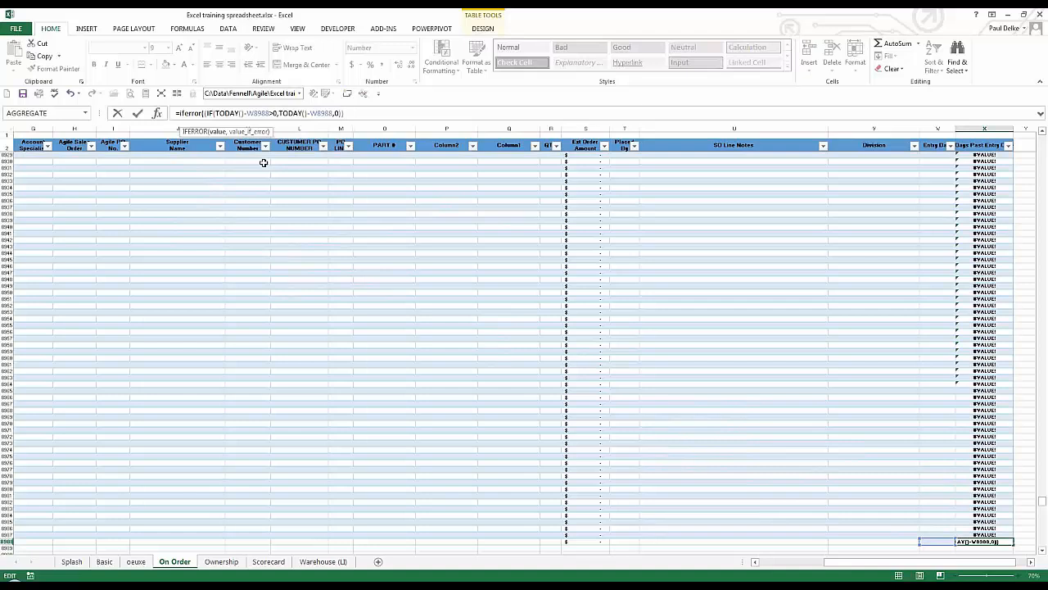
pyautogui.write(',0)')
pyautogui.press('BackSpace')
pyautogui.press('BackSpace')
pyautogui.write('"")')
pyautogui.press('Return')
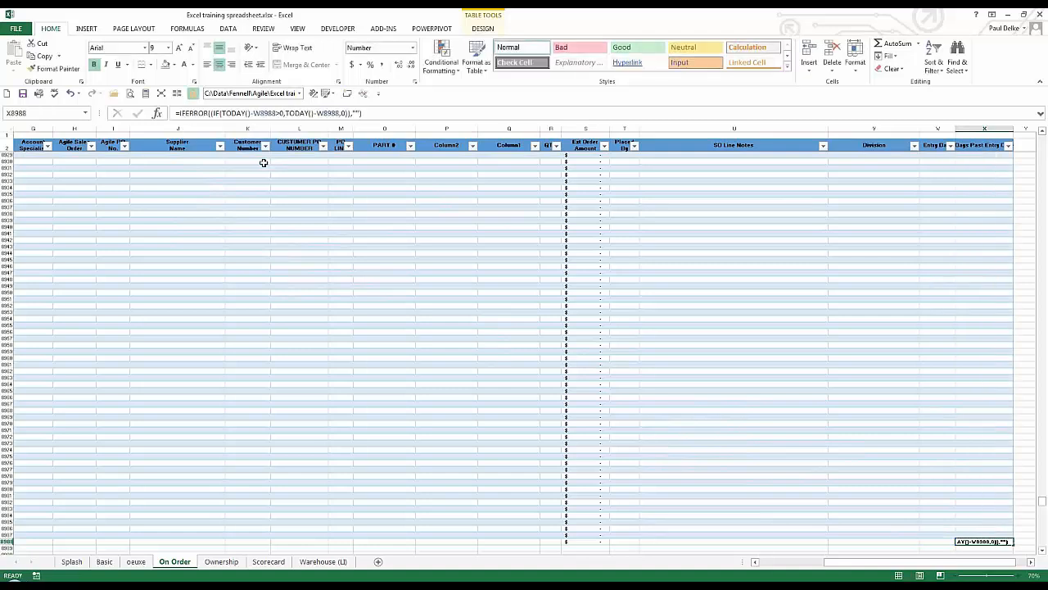
pyautogui.click(903, 483)
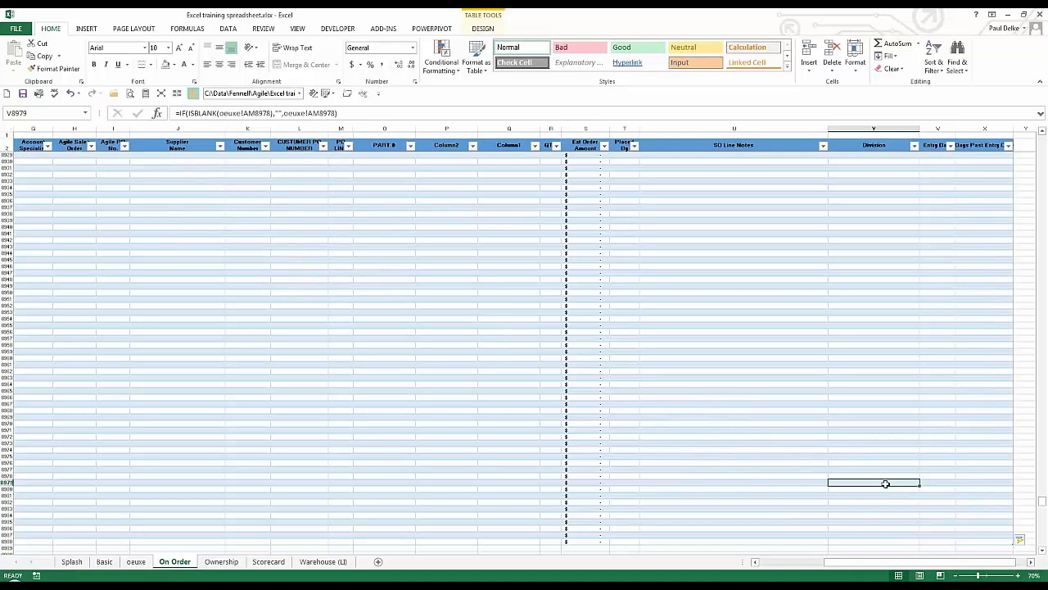
# Evaluate the logical test TODAY()-W8988>0 inside the IFERROR formula in X8988 and discard the edit
pyautogui.click(989, 541)
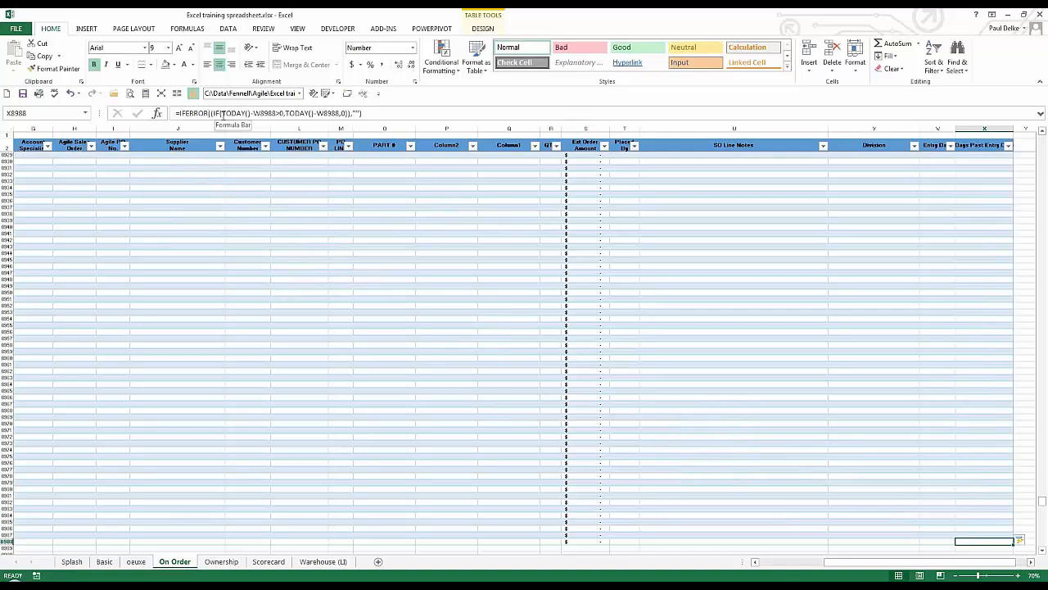
pyautogui.moveTo(223, 114); pyautogui.dragTo(284, 113)
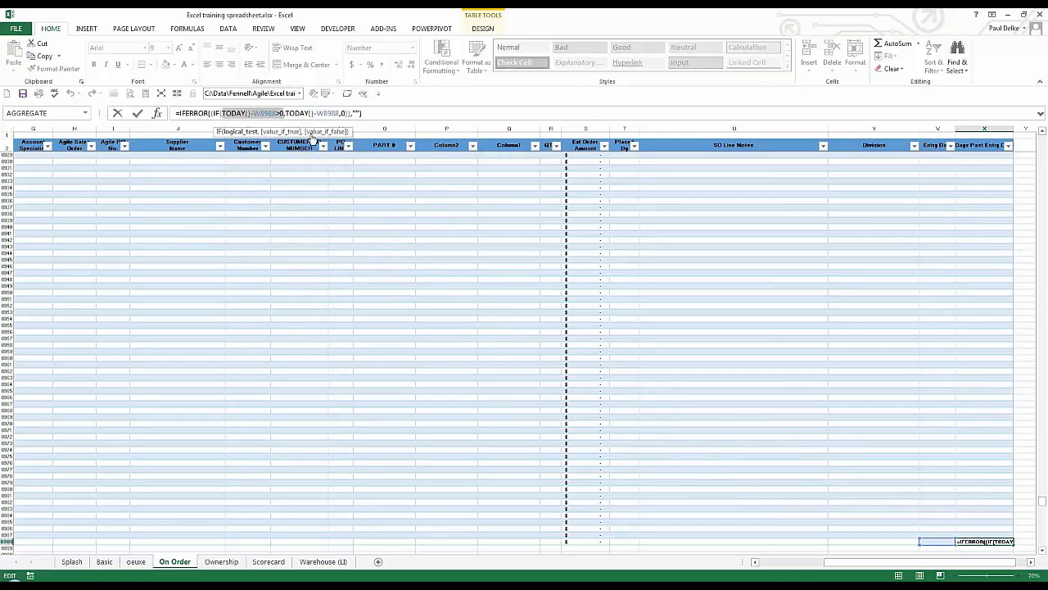
pyautogui.press('F9')
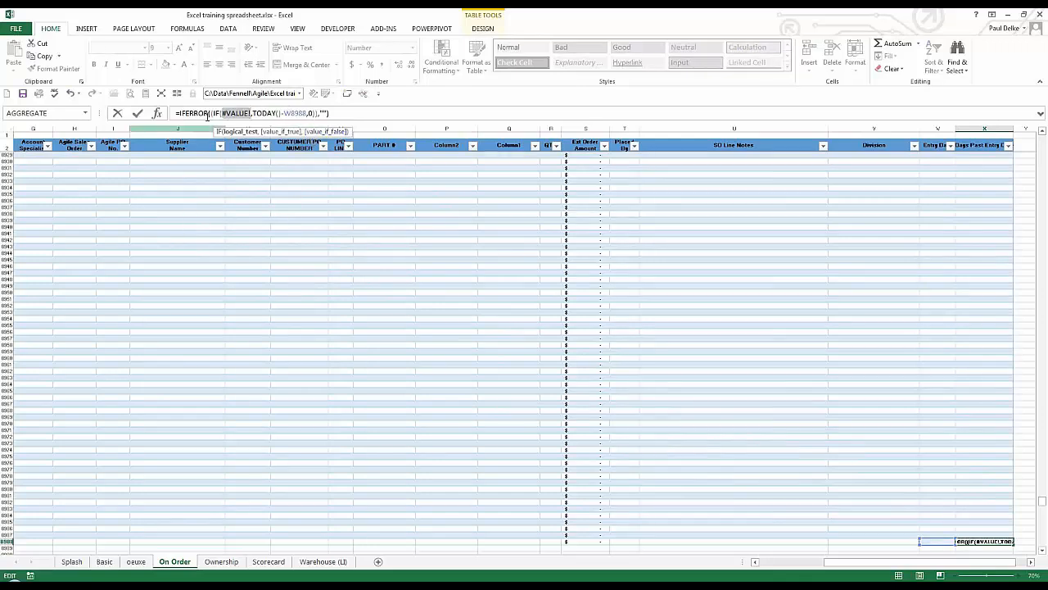
pyautogui.click(118, 113)
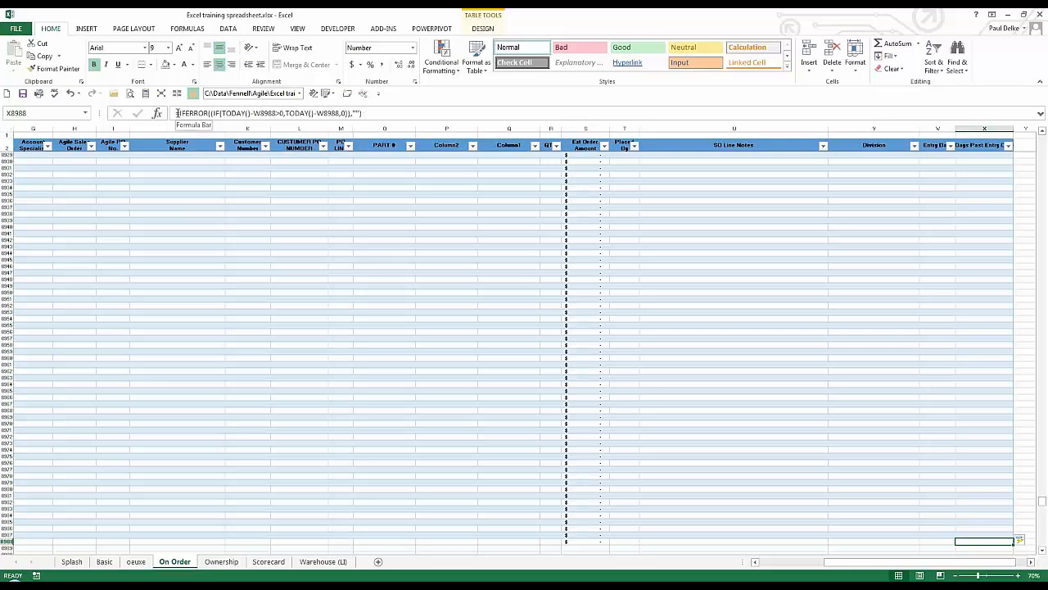
# Set the IFERROR error result in the X8988 formula to 574
pyautogui.click(352, 113)
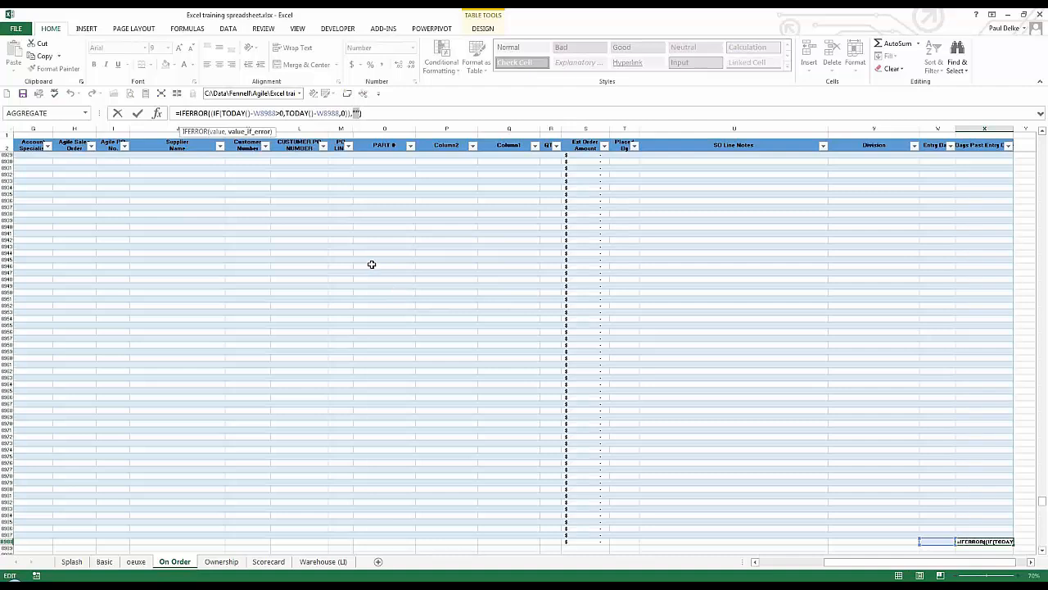
pyautogui.write('574')
pyautogui.hotkey('ctrl', 'Return')
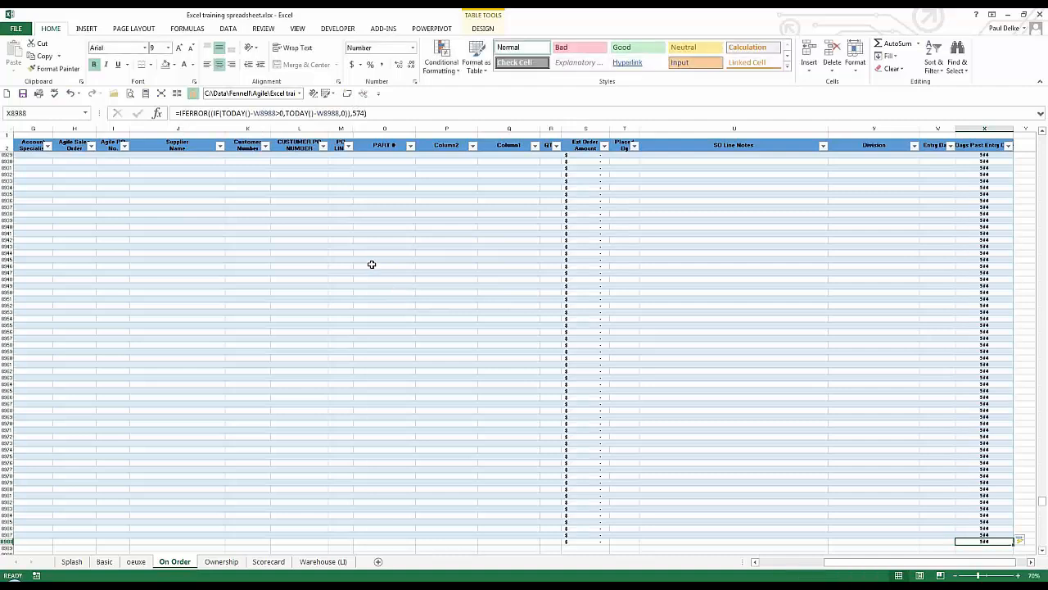
# Set the IFERROR error result in X8988 to the text "This is an Error" and highlight that text in the formula without changing it
pyautogui.click(354, 116)
pyautogui.press('Delete')
pyautogui.press('Delete')
pyautogui.press('Delete')
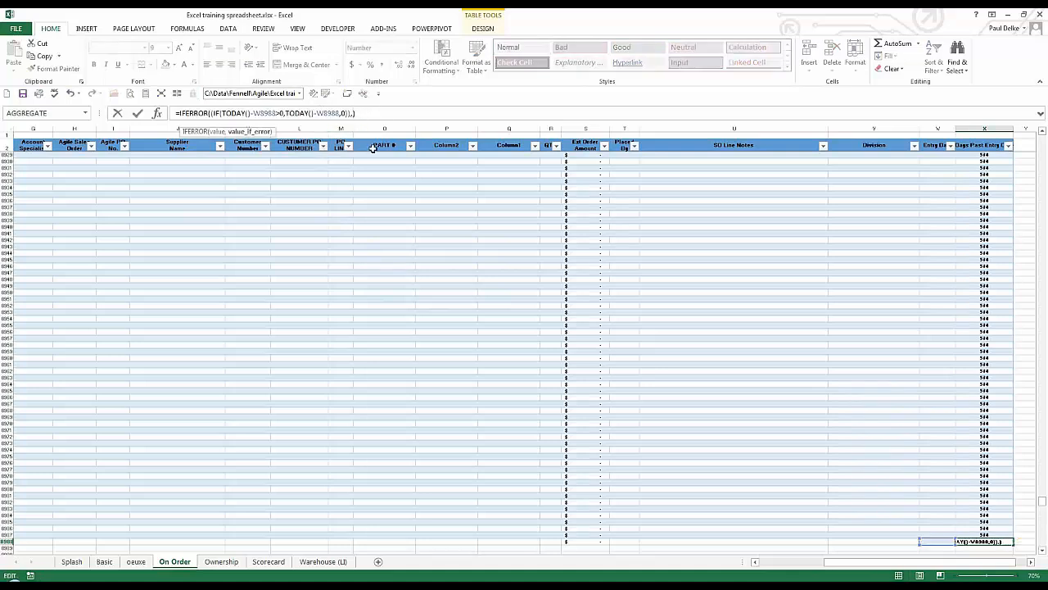
pyautogui.write('"This is an Error"')
pyautogui.hotkey('ctrl', 'Return')
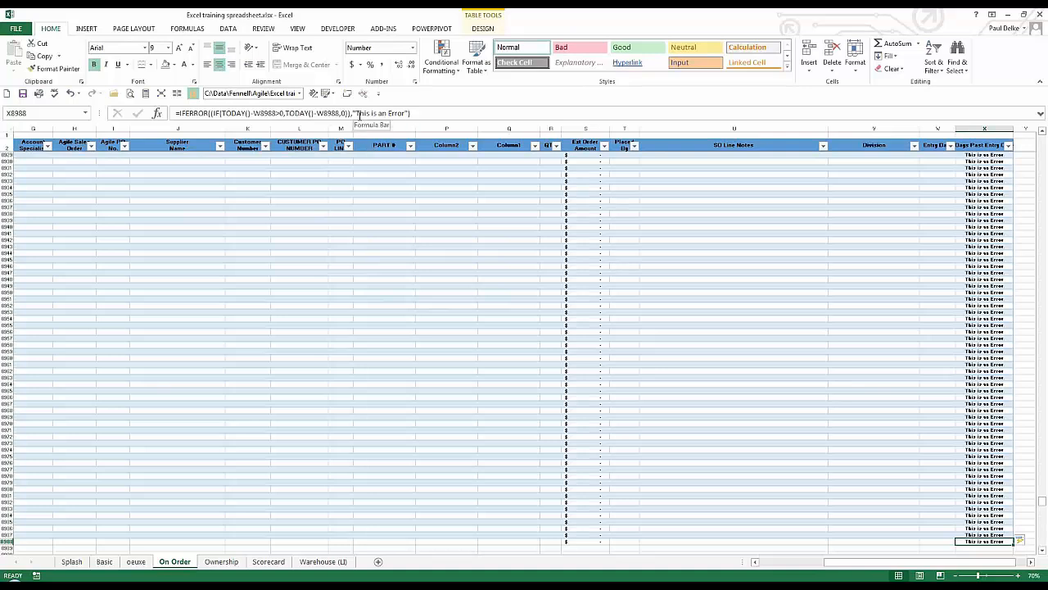
pyautogui.moveTo(357, 113); pyautogui.dragTo(408, 113)
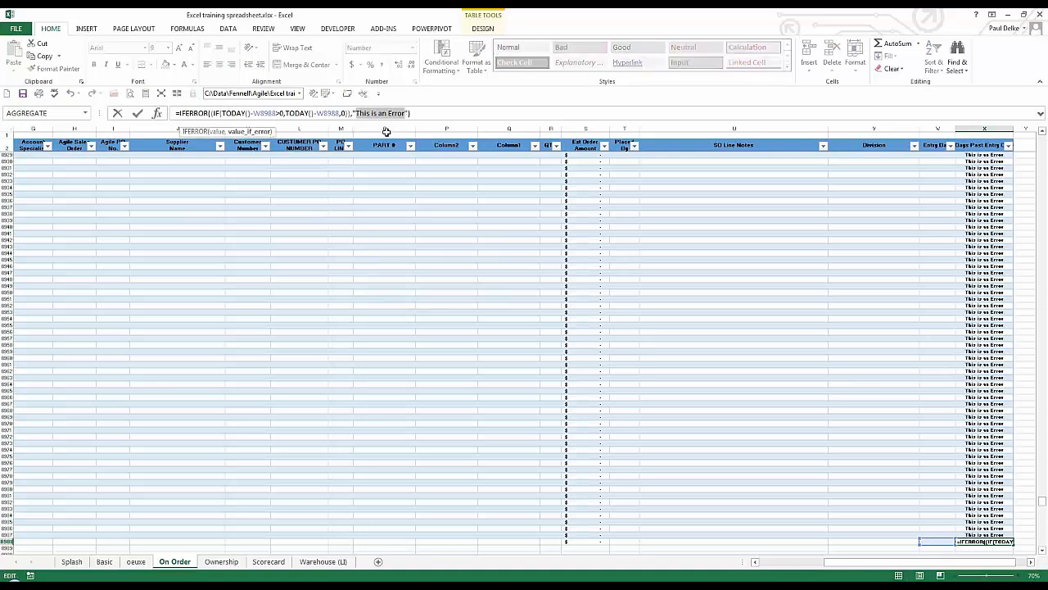
pyautogui.click(121, 113)
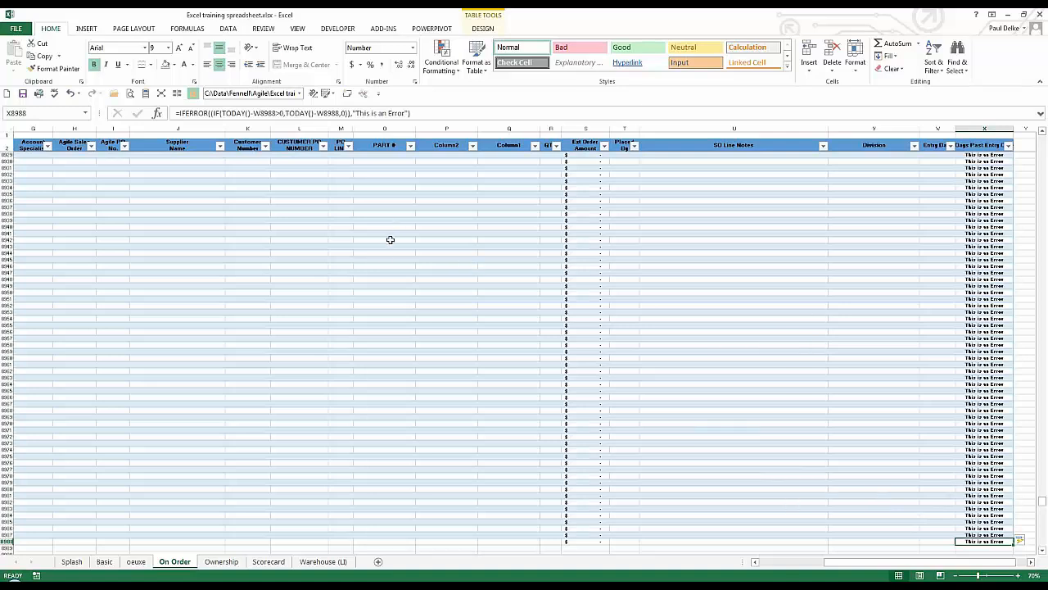
# Inspect the formulas of blank-looking cells M8958, M8952, G8969 and G8974 in the On Order table
pyautogui.press('Left')
pyautogui.press('Right')
pyautogui.click(344, 345)
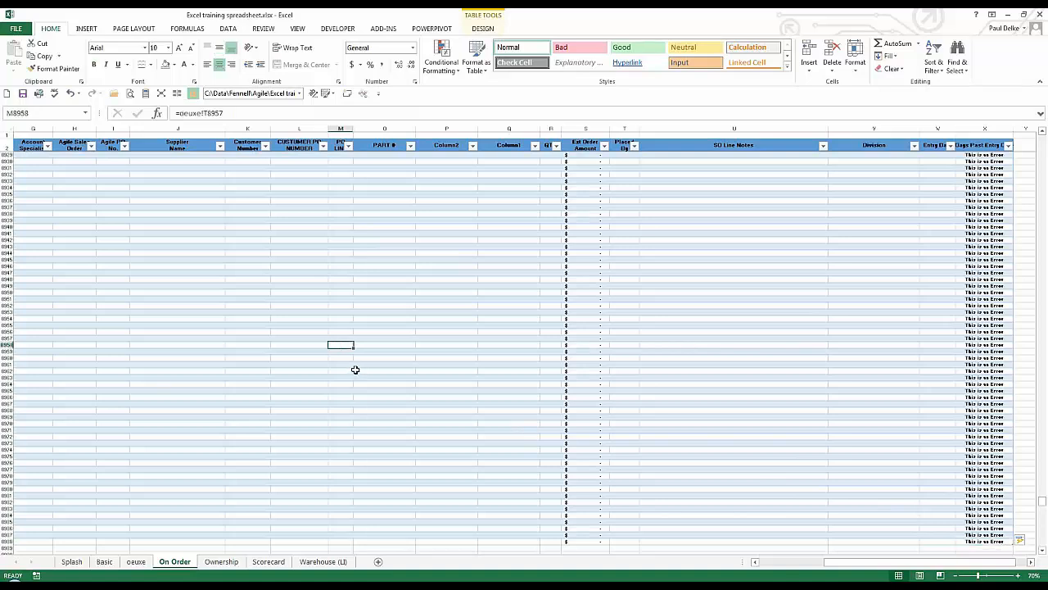
pyautogui.click(330, 306)
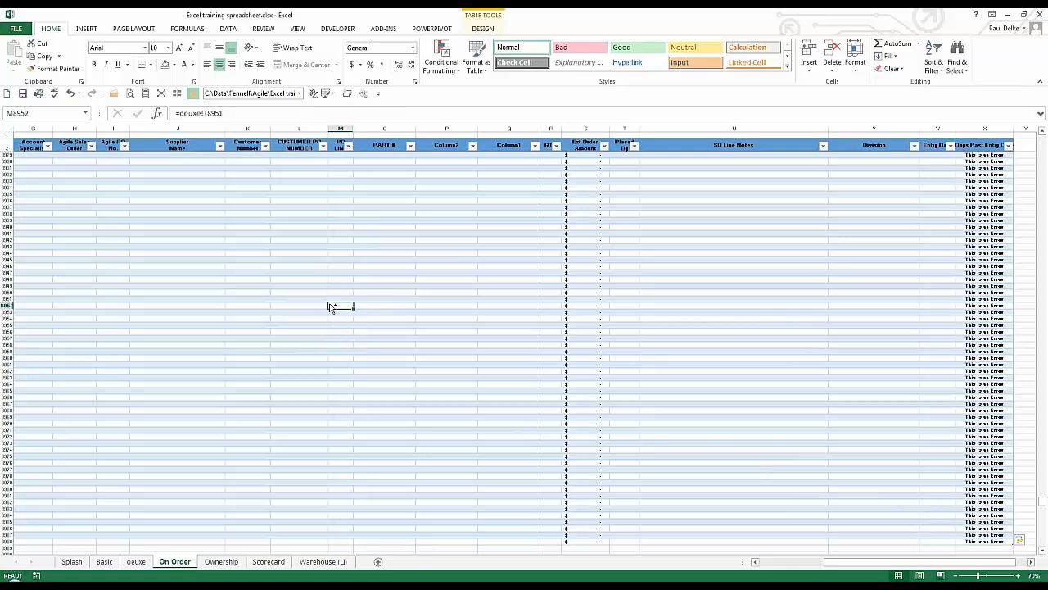
pyautogui.click(27, 418)
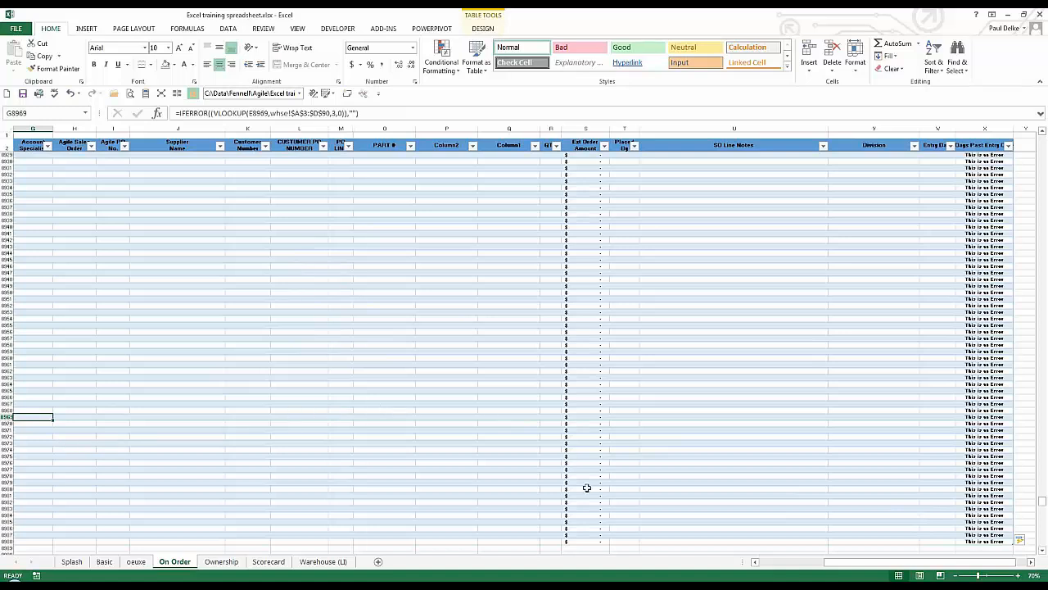
pyautogui.click(27, 449)
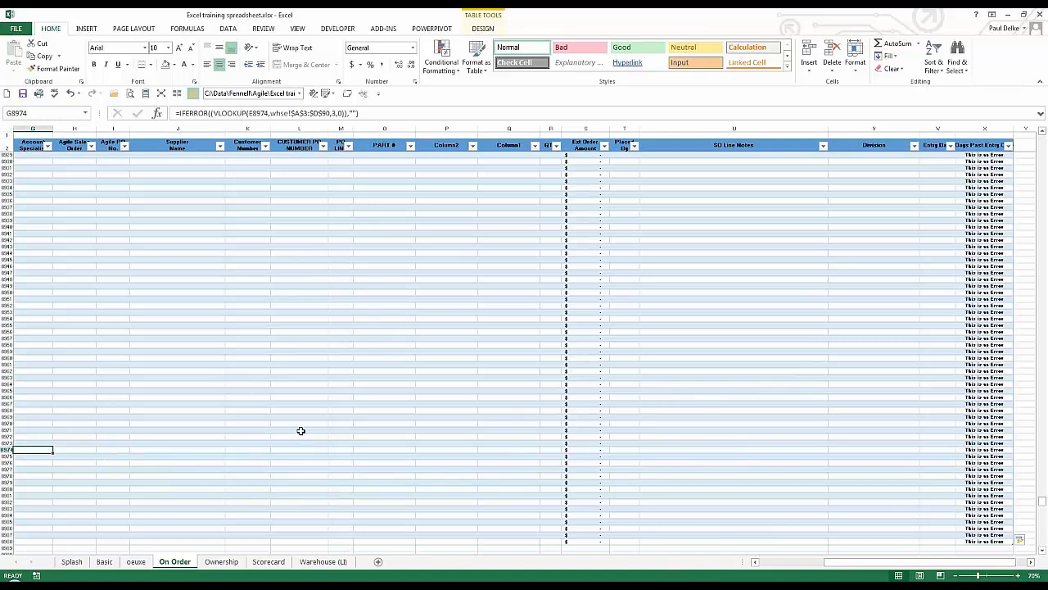
# Switch to the oeuxe sheet, clear its QTY Ordered filter and return to the first columns
pyautogui.click(135, 562)
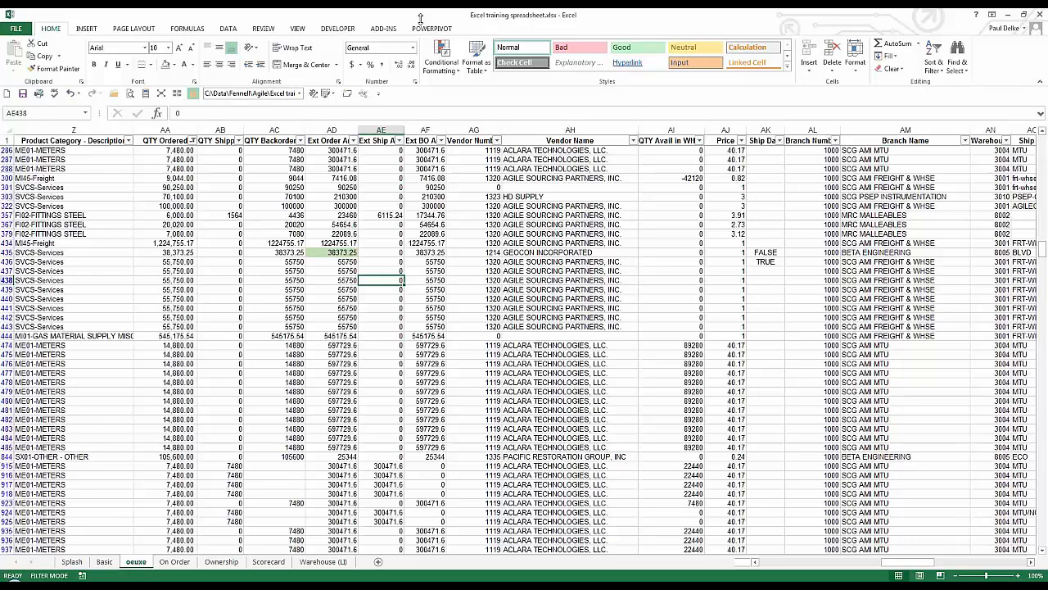
pyautogui.hotkey('ctrl', 'Home')
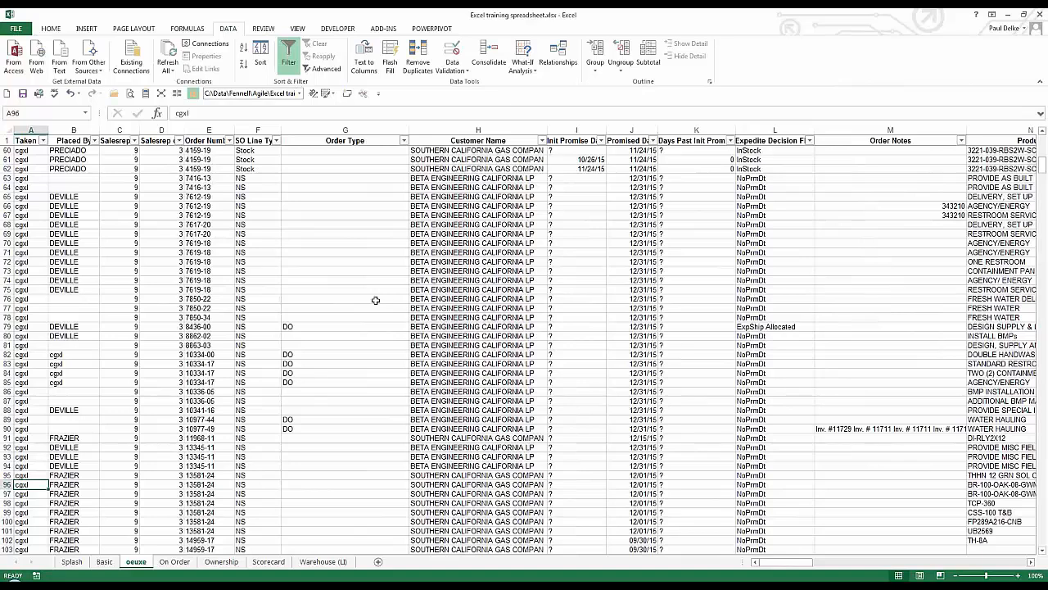
pyautogui.click(217, 203)
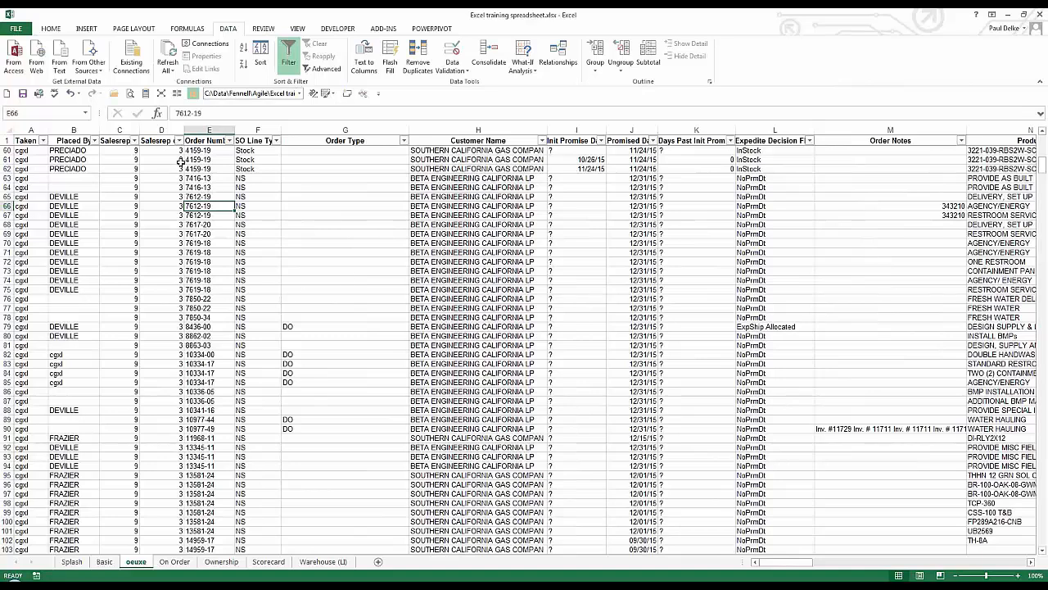
# Select the range A60:L82 on the oeuxe sheet and bring up the Go To Special options for it
pyautogui.moveTo(37, 151); pyautogui.dragTo(123, 159)
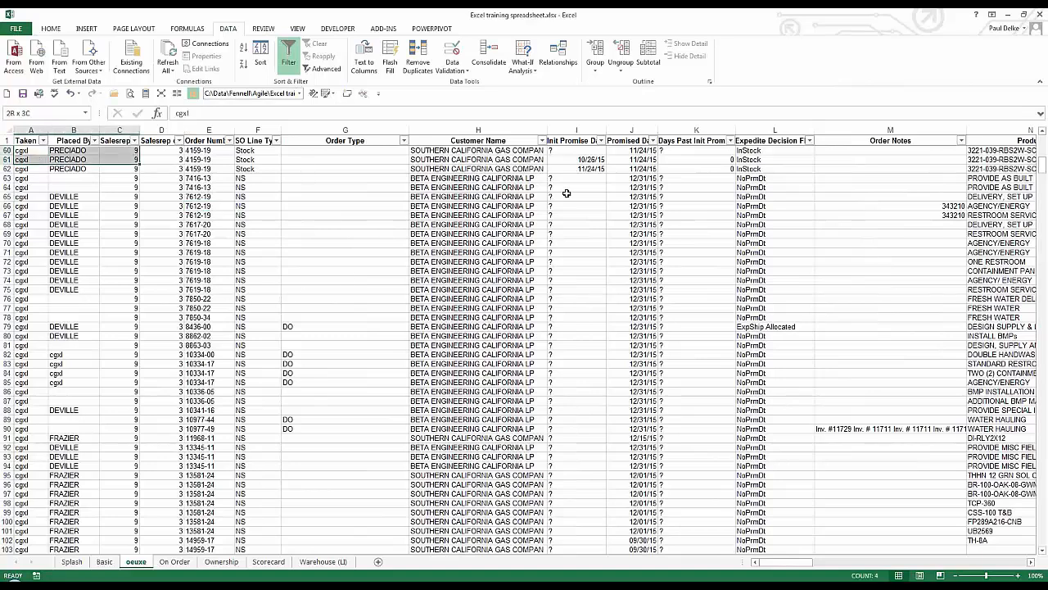
pyautogui.moveTo(566, 192); pyautogui.dragTo(819, 365)
pyautogui.press('F5')
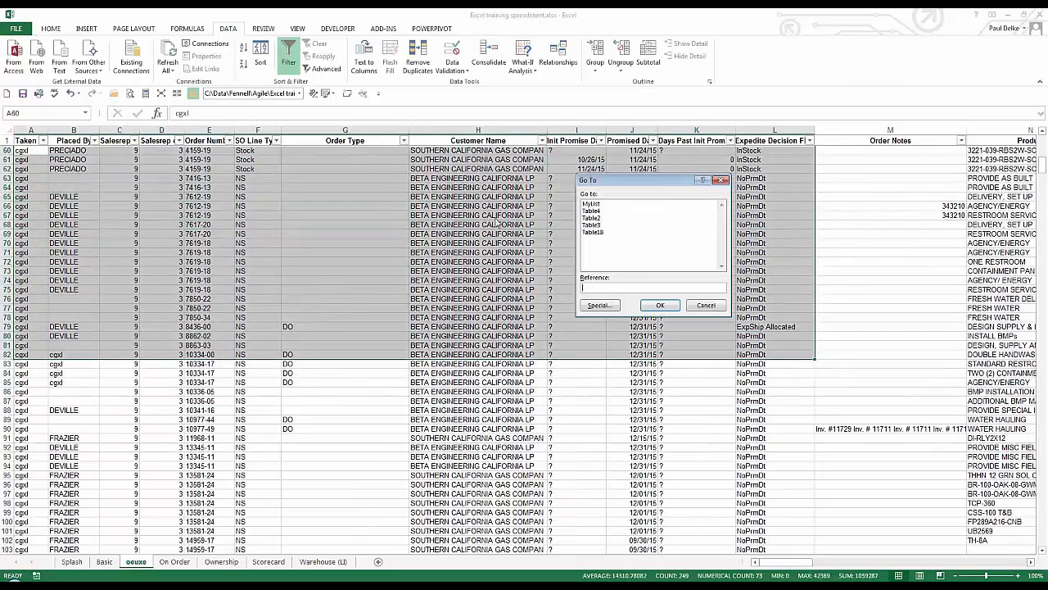
pyautogui.moveTo(616, 181); pyautogui.dragTo(537, 173)
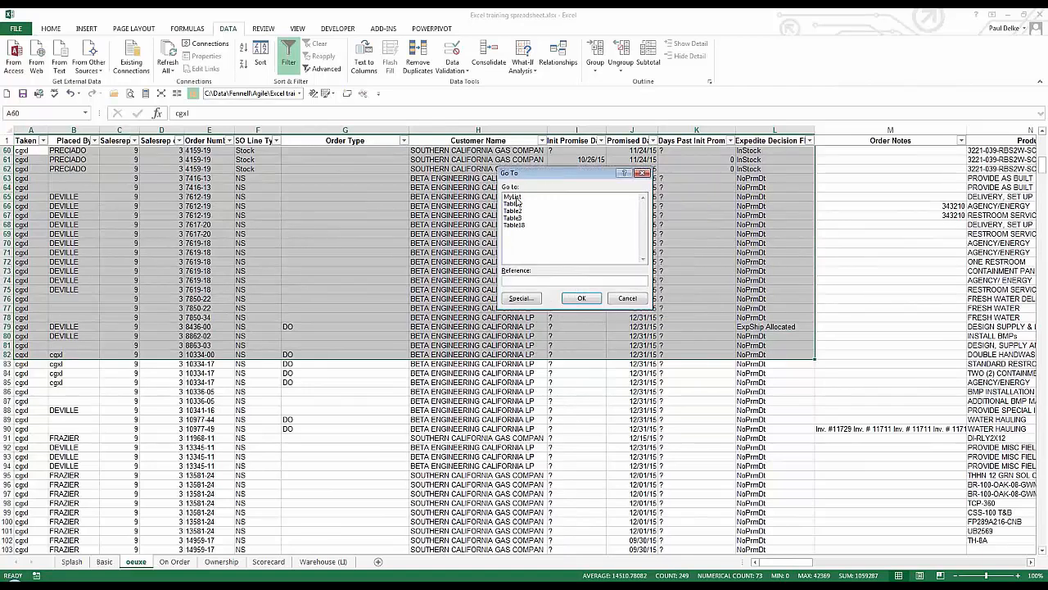
pyautogui.click(523, 298)
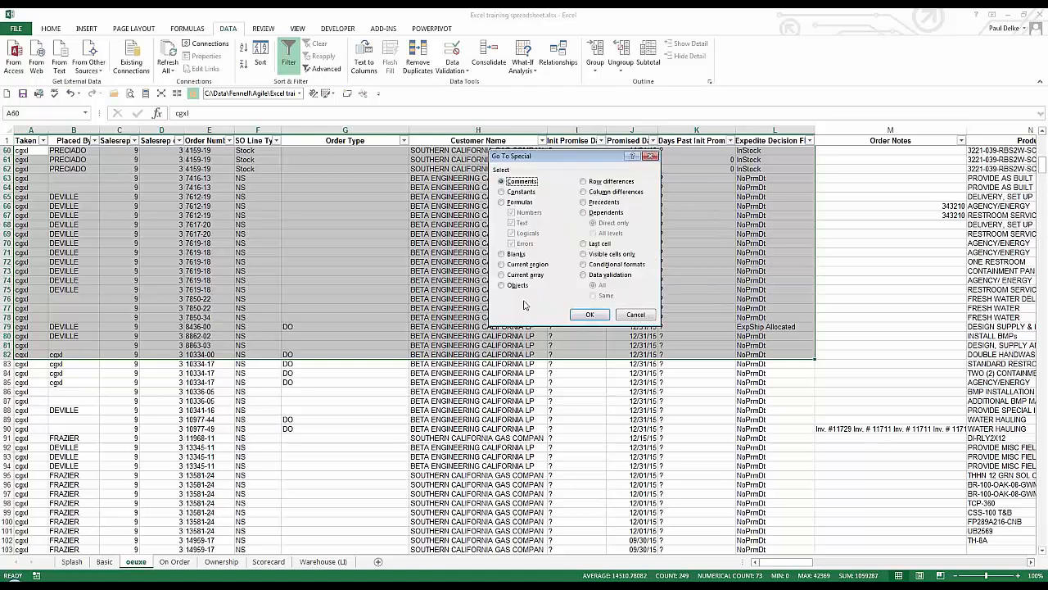
# Select only the numeric constants in A60:L82 with Go To Special, excluding text, logicals and errors, then select cell D69
pyautogui.click(502, 192)
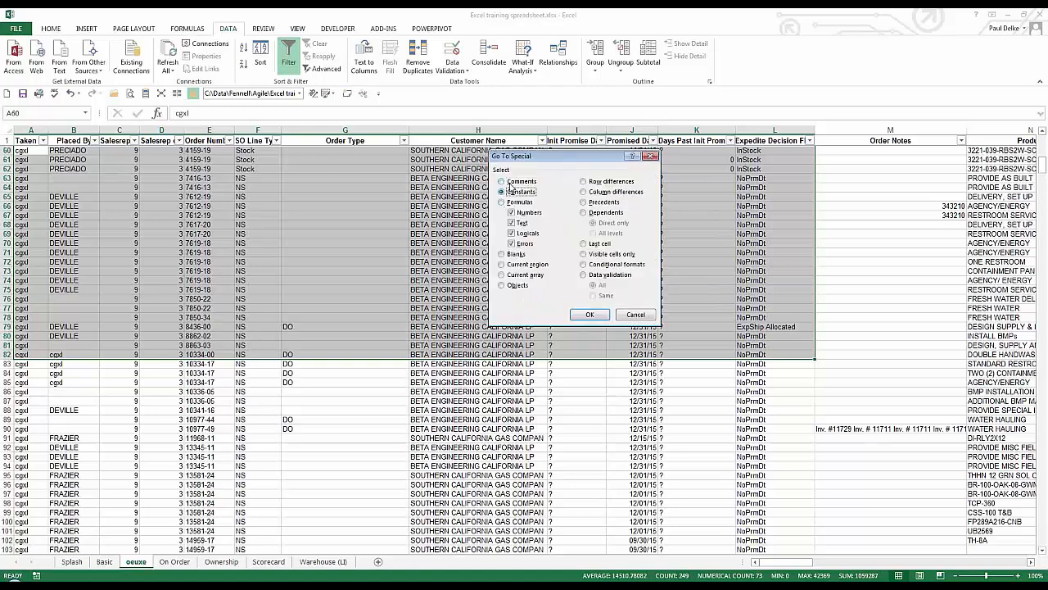
pyautogui.click(502, 182)
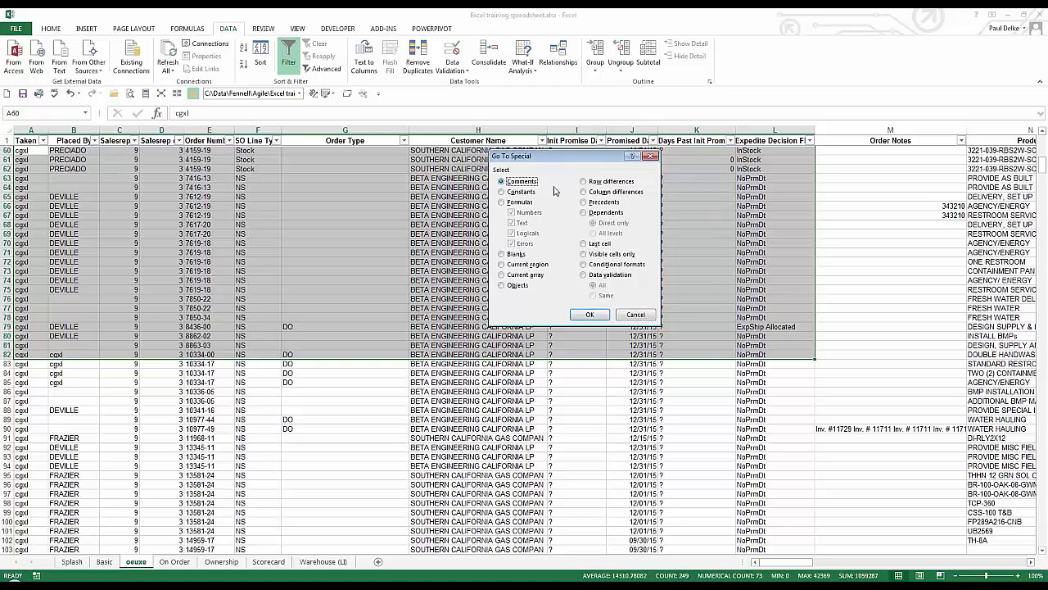
pyautogui.click(502, 191)
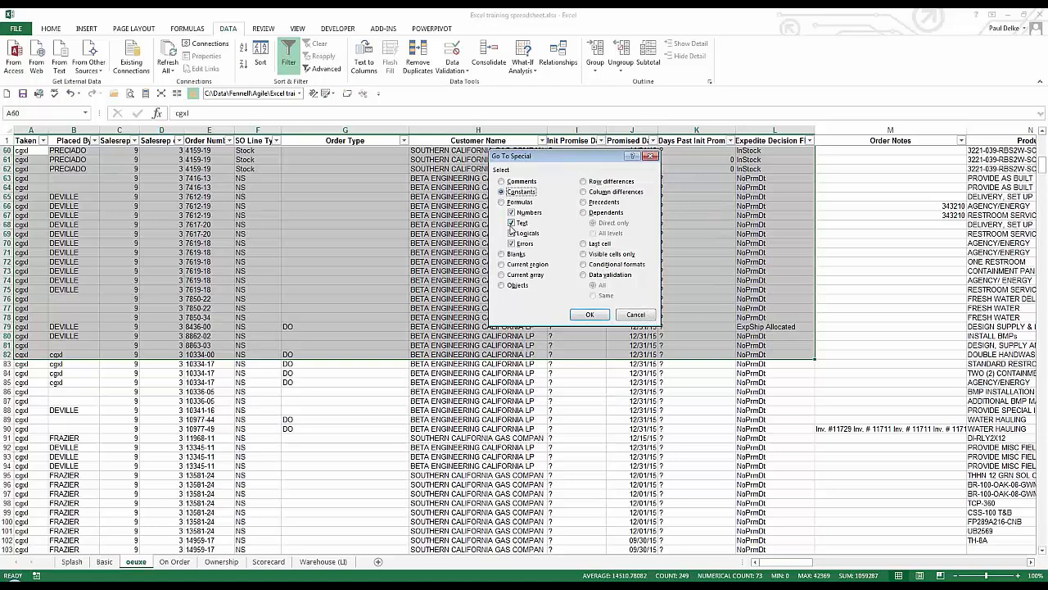
pyautogui.click(511, 213)
pyautogui.click(512, 223)
pyautogui.click(512, 233)
pyautogui.click(512, 243)
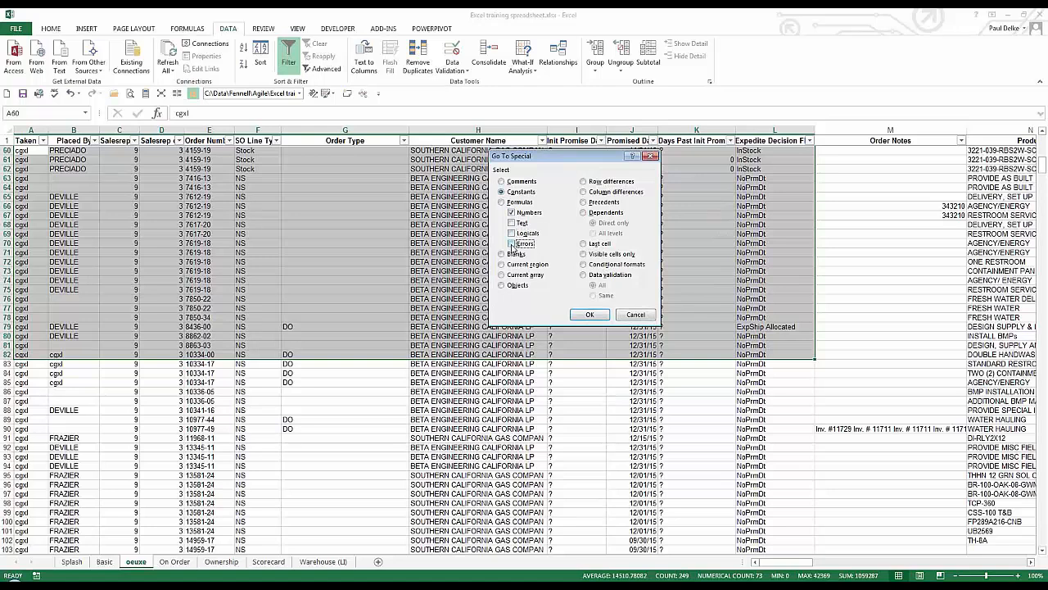
pyautogui.click(590, 315)
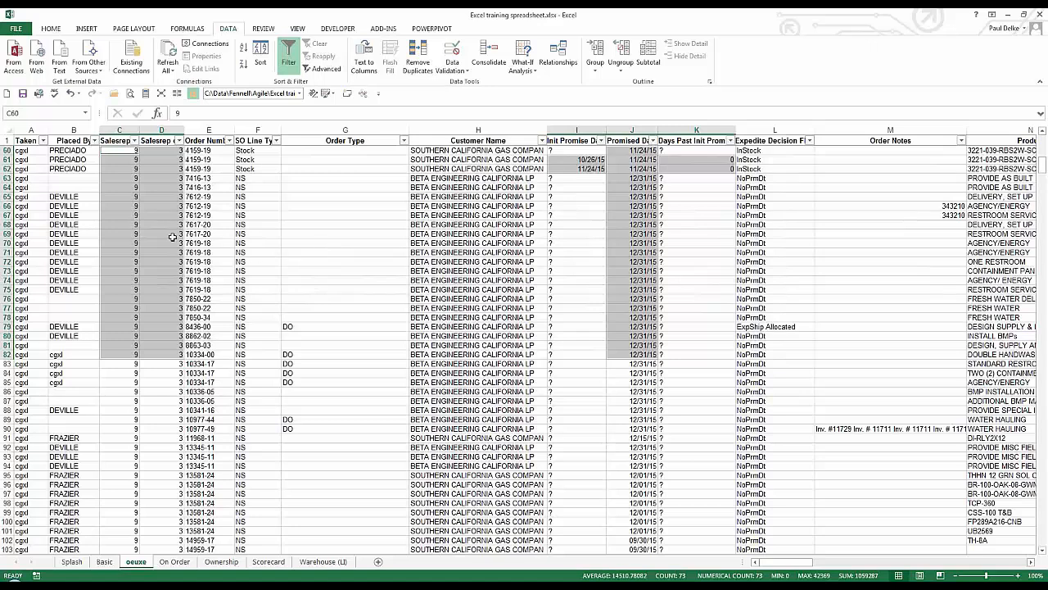
pyautogui.click(145, 236)
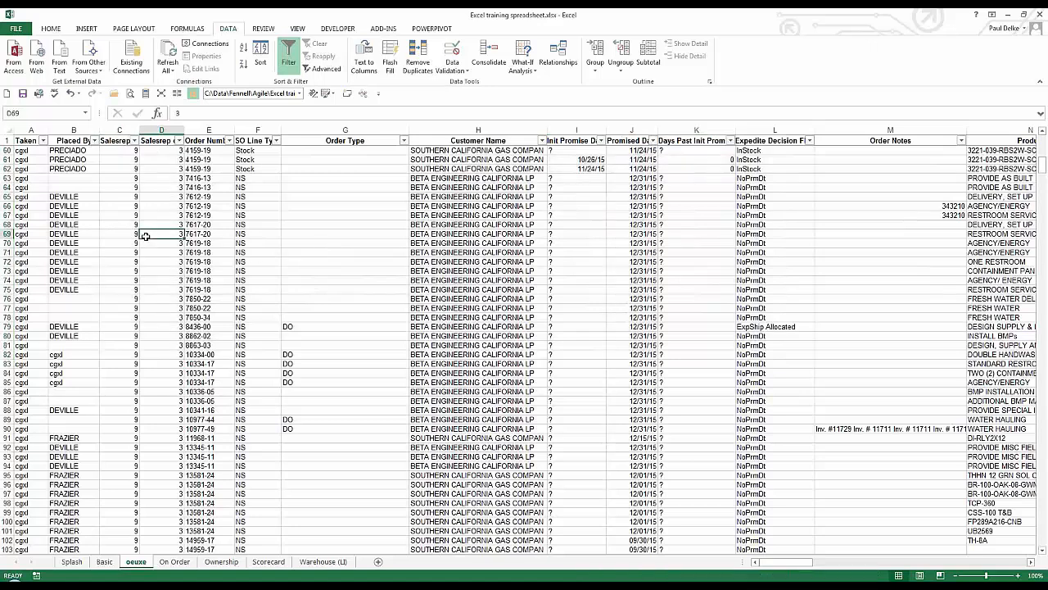
# On the Ownership sheet, use Go To Special to select all formula cells in the By Alliance Manager table (C28:T36), then select G31
pyautogui.click(260, 564)
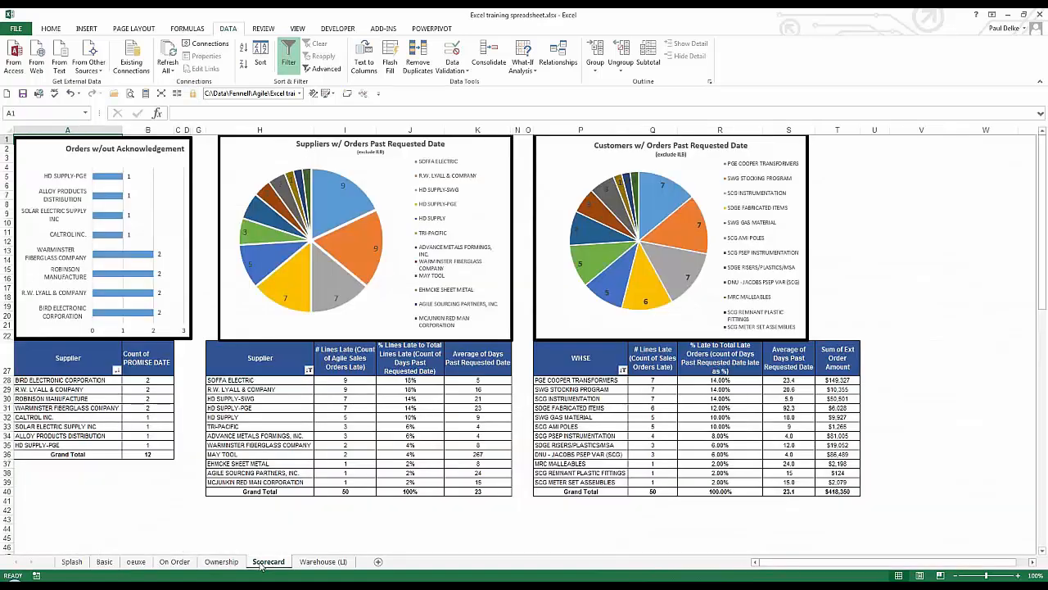
pyautogui.click(221, 562)
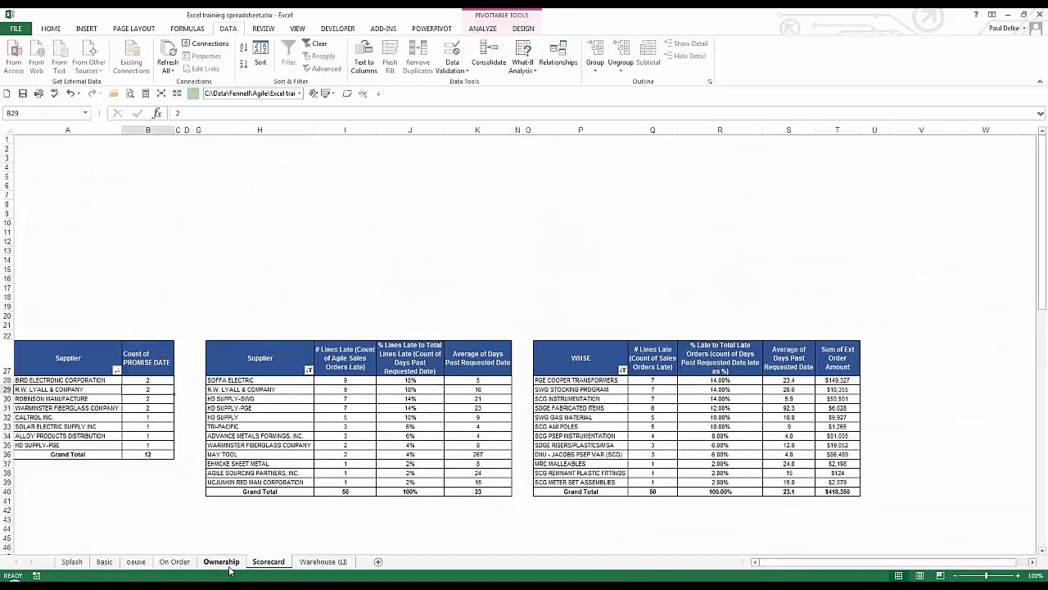
pyautogui.press('Right')
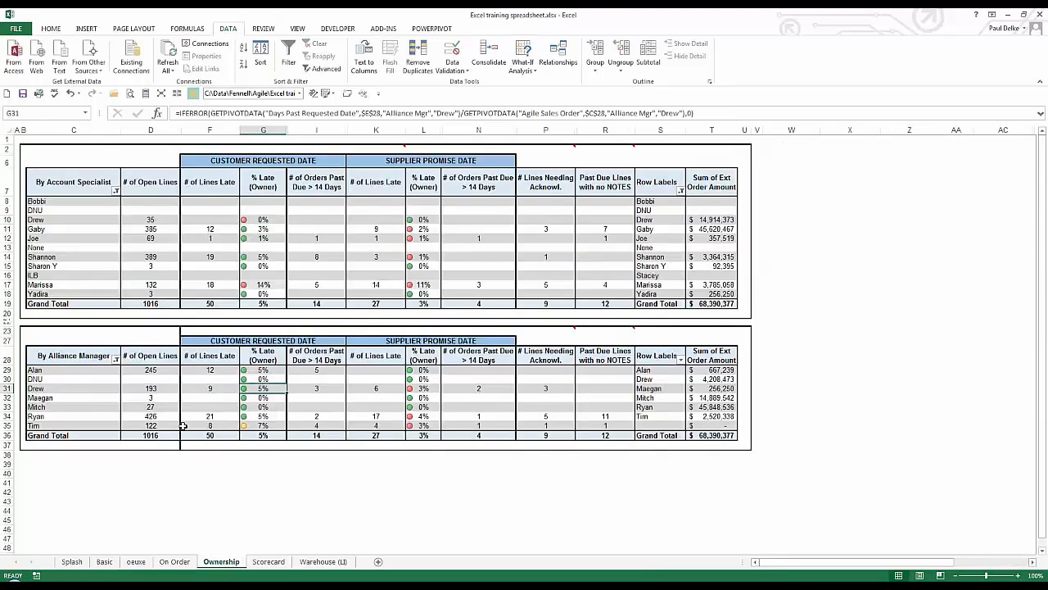
pyautogui.moveTo(74, 353); pyautogui.dragTo(721, 435)
pyautogui.press('F5')
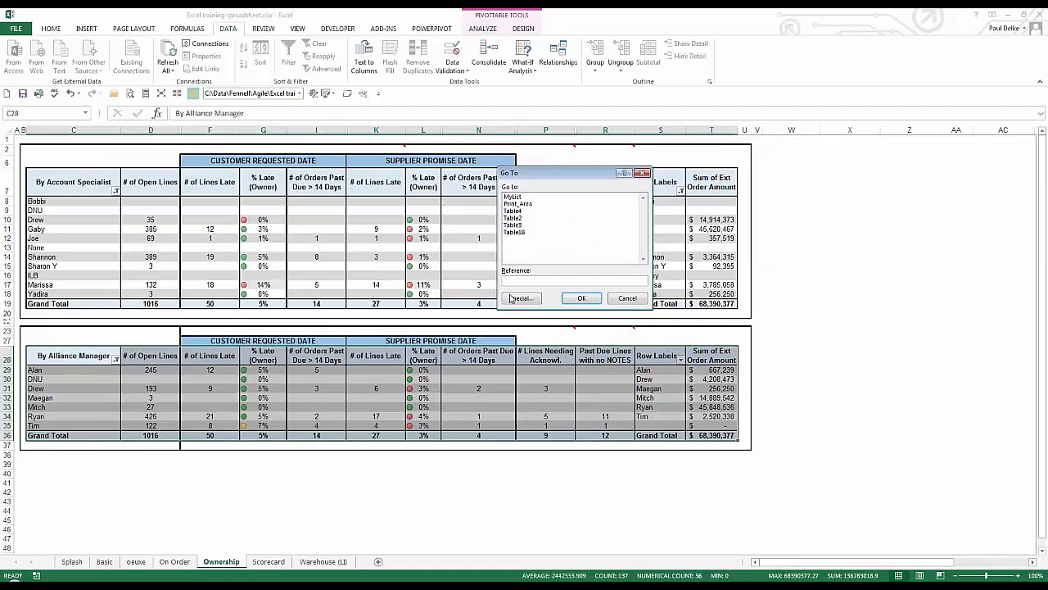
pyautogui.click(522, 310)
pyautogui.click(502, 202)
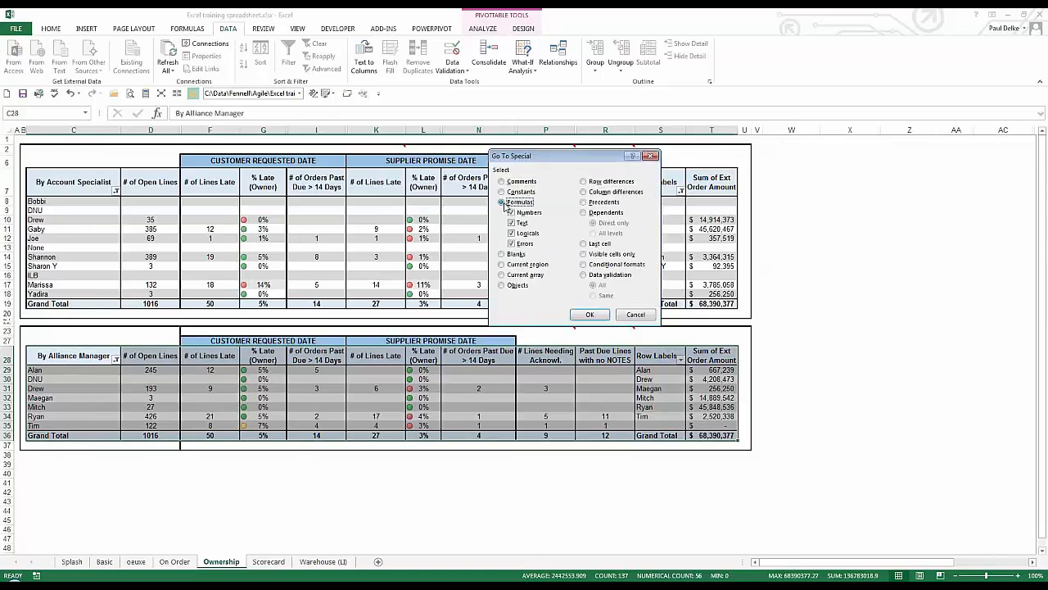
pyautogui.click(589, 315)
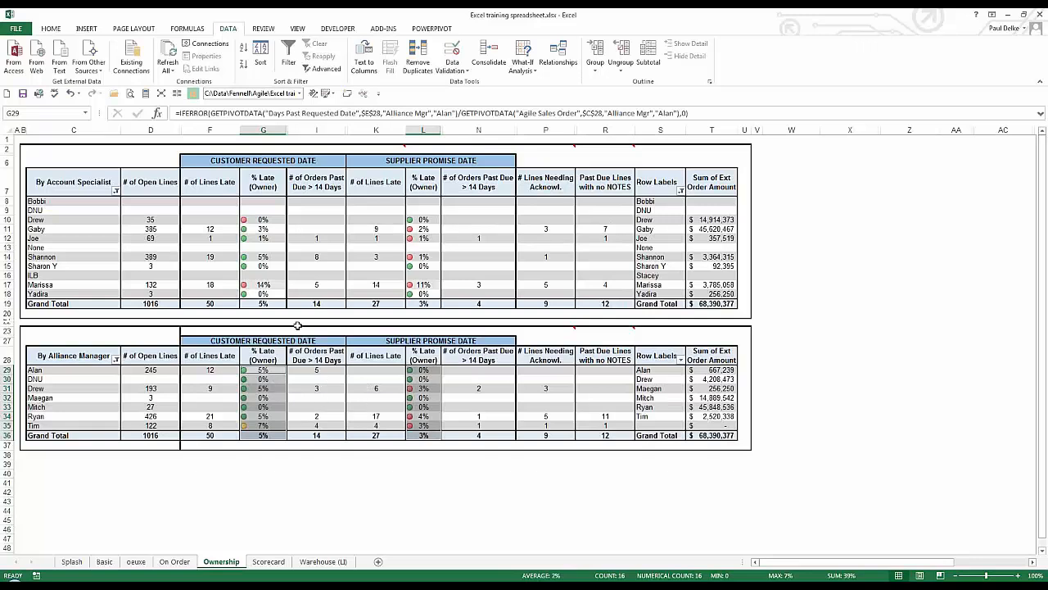
pyautogui.click(256, 388)
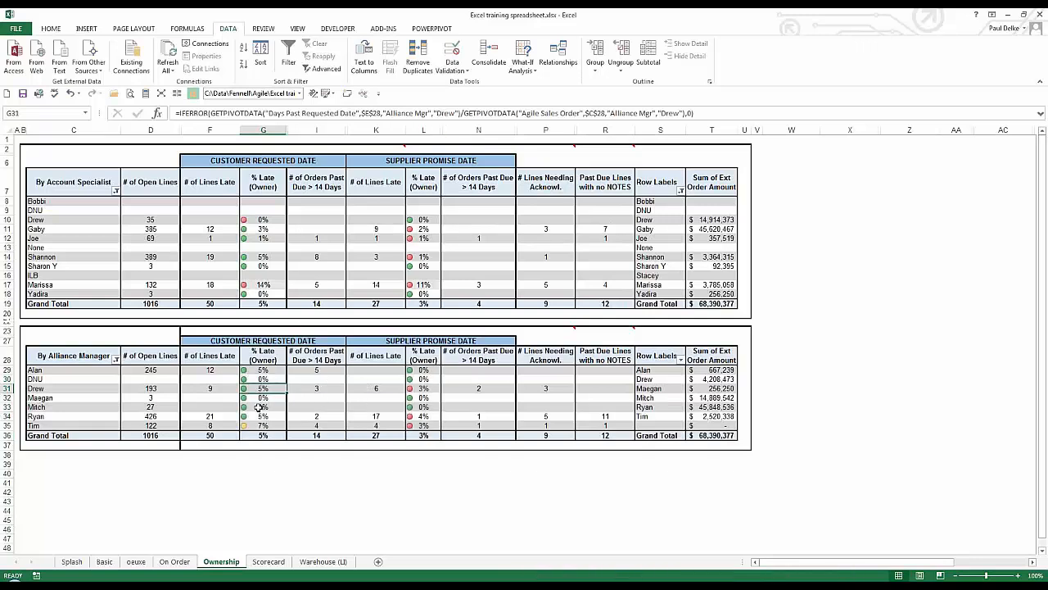
# Search the By Alliance Manager table (C28:T36) with Go To Special for formulas that return errors only
pyautogui.moveTo(63, 355); pyautogui.dragTo(734, 438)
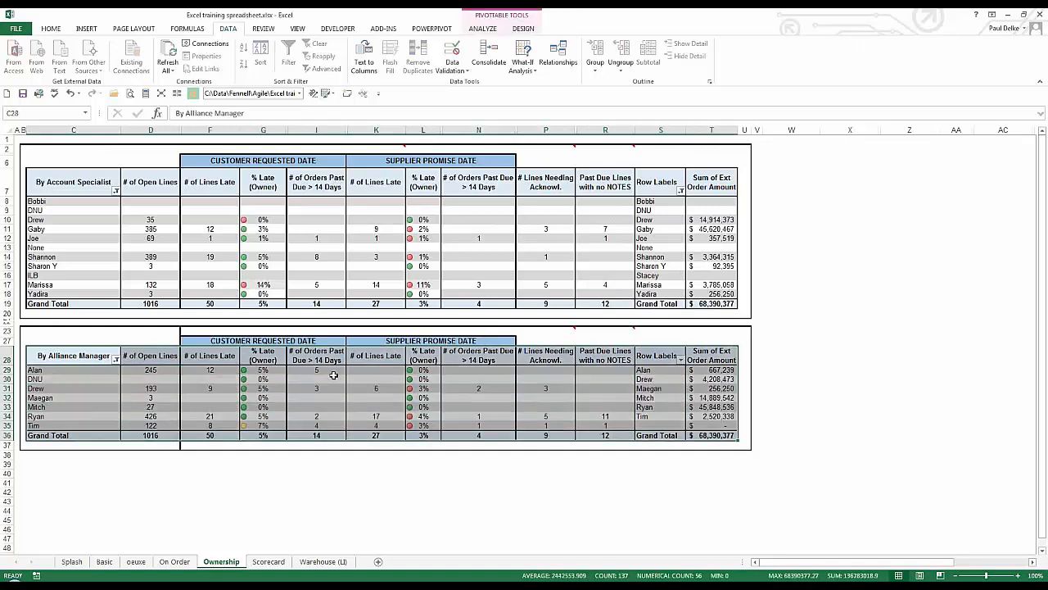
pyautogui.press('F5')
pyautogui.click(513, 300)
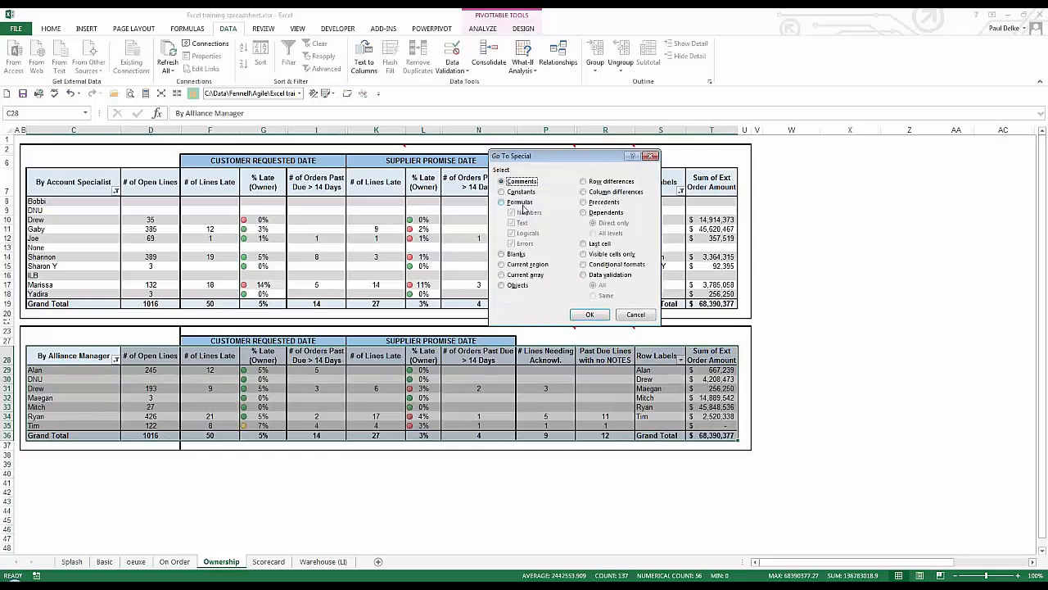
pyautogui.click(521, 203)
pyautogui.click(524, 212)
pyautogui.click(521, 223)
pyautogui.click(524, 233)
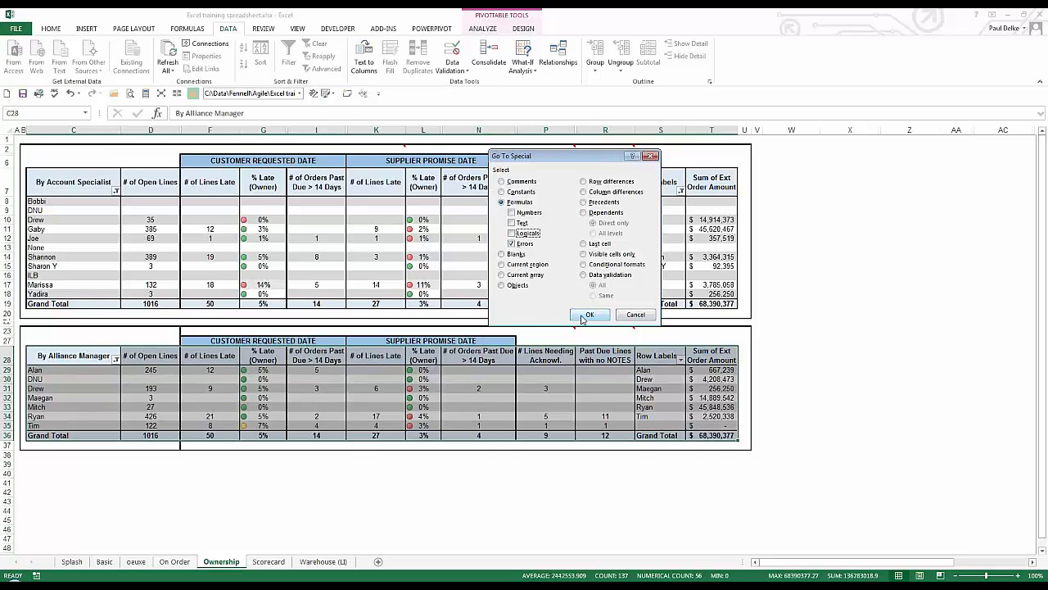
pyautogui.click(589, 316)
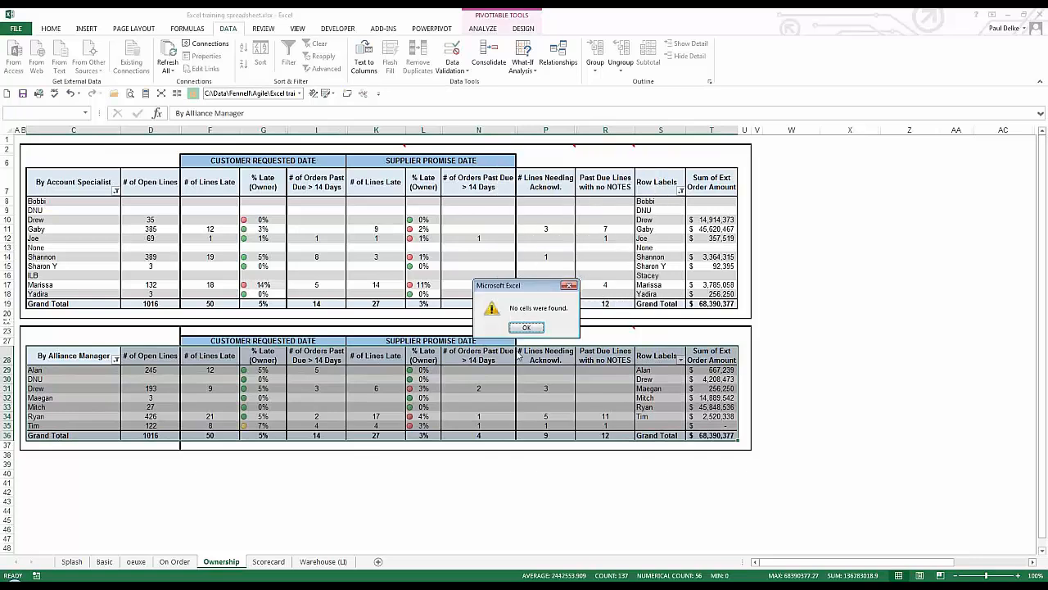
pyautogui.click(527, 327)
pyautogui.click(356, 370)
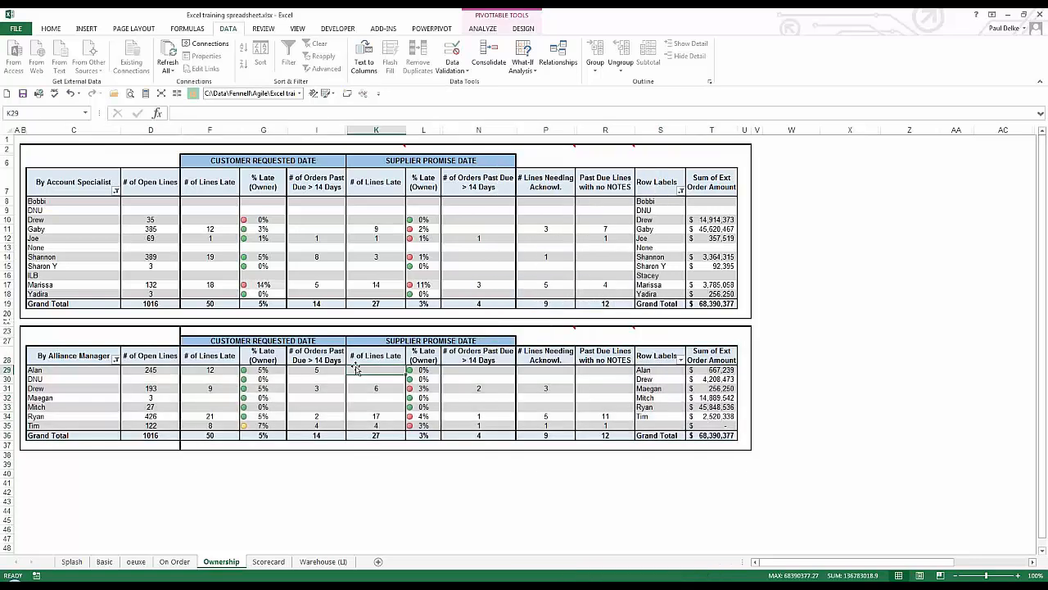
# Search the On Order sheet from its first data row with Go To Special for formulas, excluding number and text results
pyautogui.click(175, 561)
pyautogui.hotkey('ctrl', 'Home')
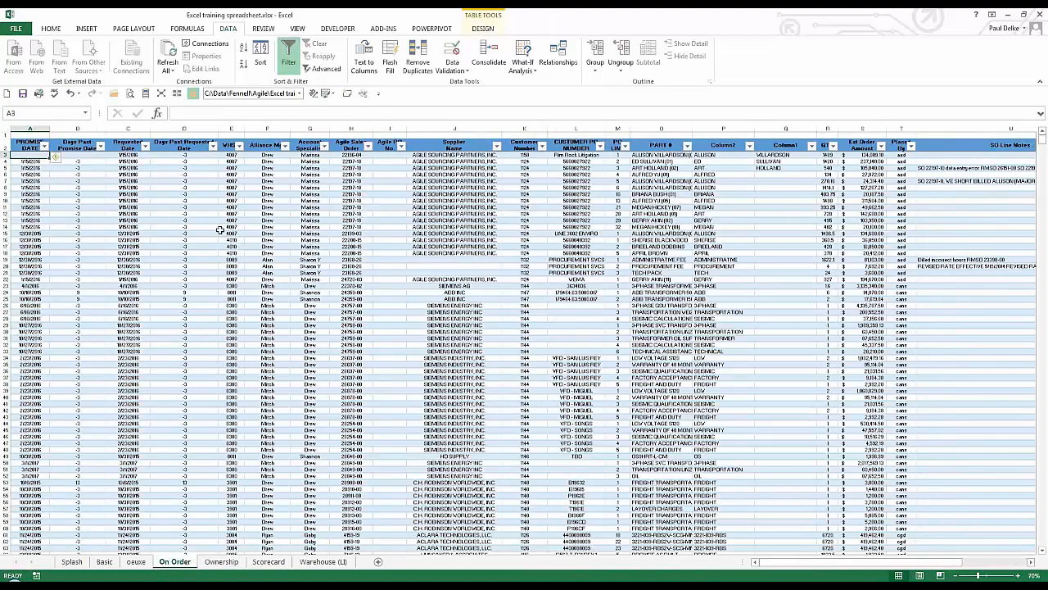
pyautogui.press('F5')
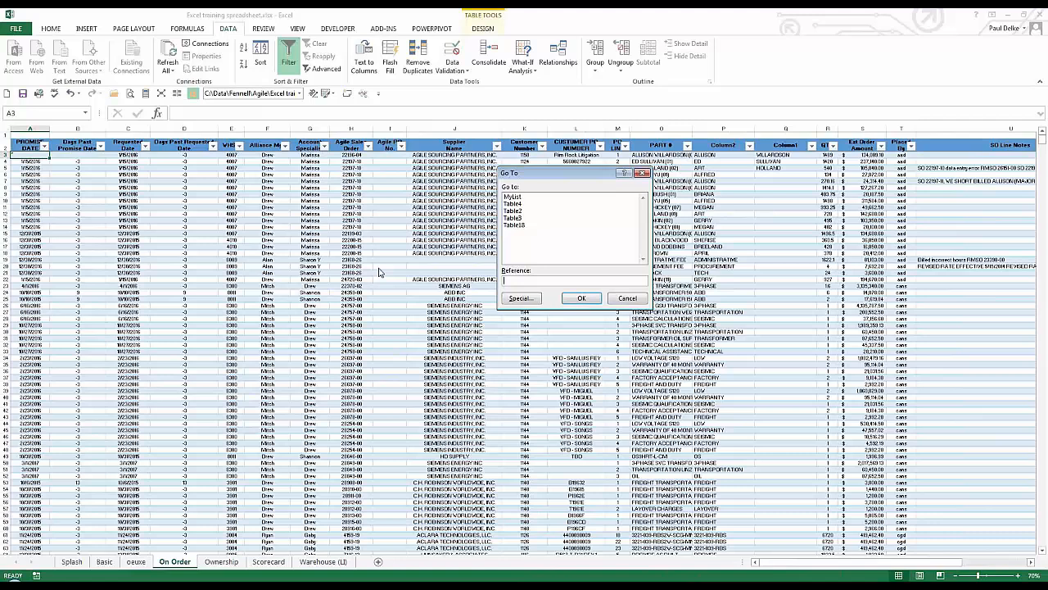
pyautogui.click(521, 298)
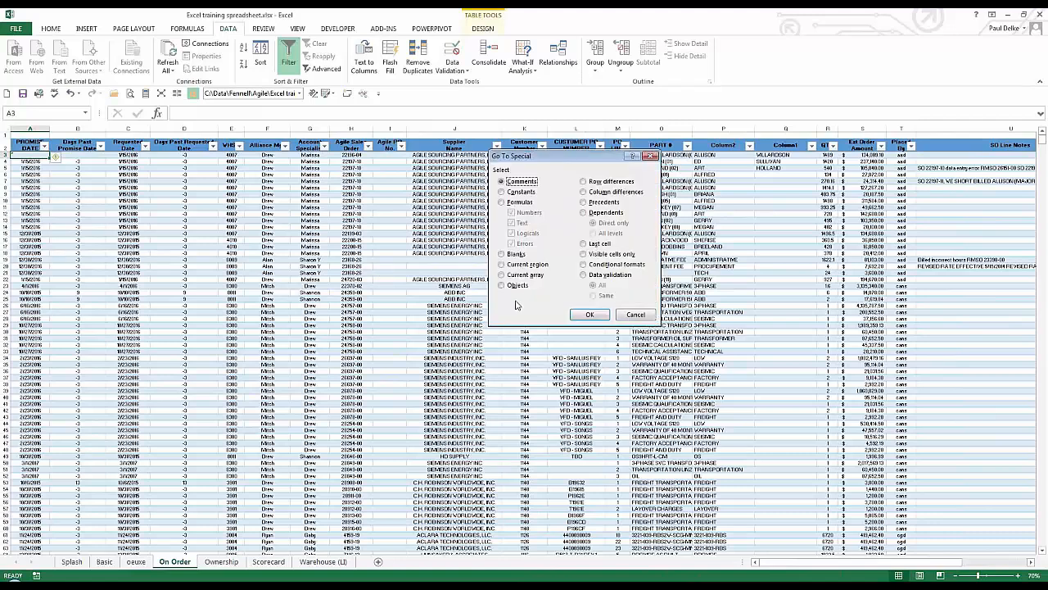
pyautogui.click(501, 201)
pyautogui.click(511, 212)
pyautogui.click(511, 223)
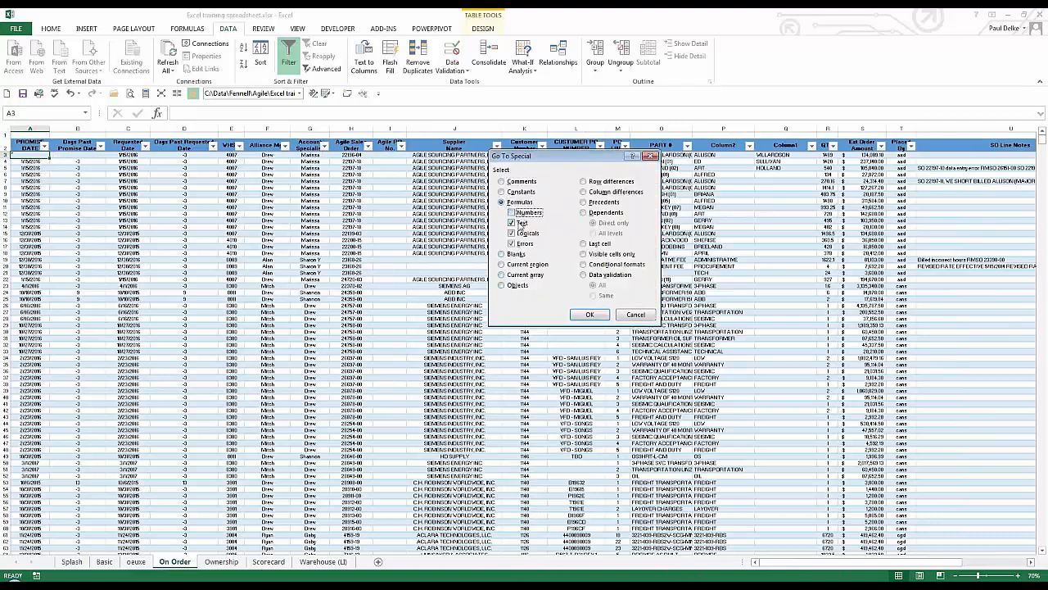
pyautogui.click(589, 314)
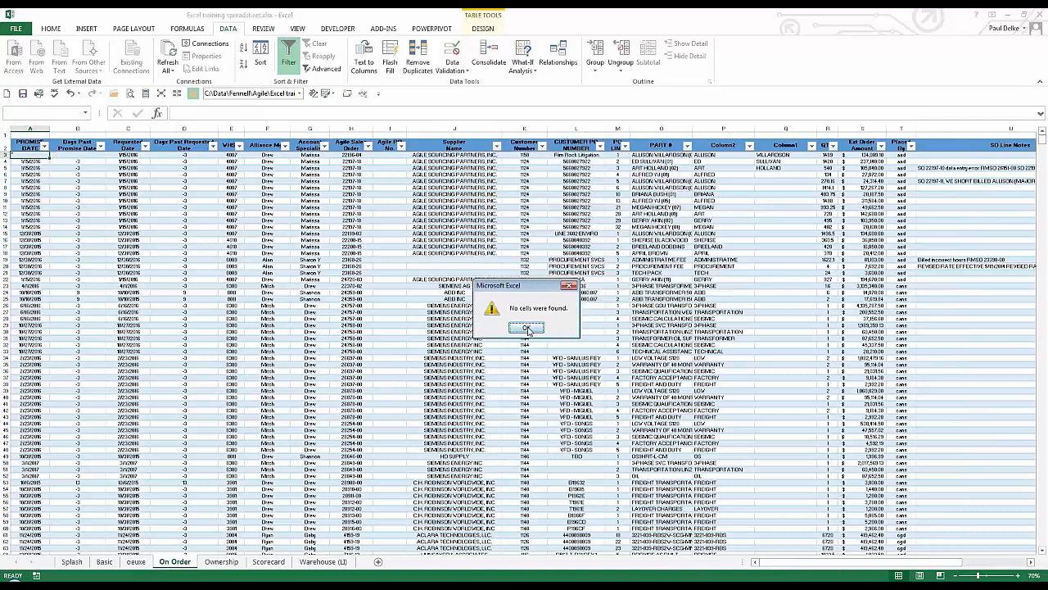
pyautogui.click(528, 329)
# Inspect the contents of cells O28, P28 and A15 in the On Order table
pyautogui.click(637, 318)
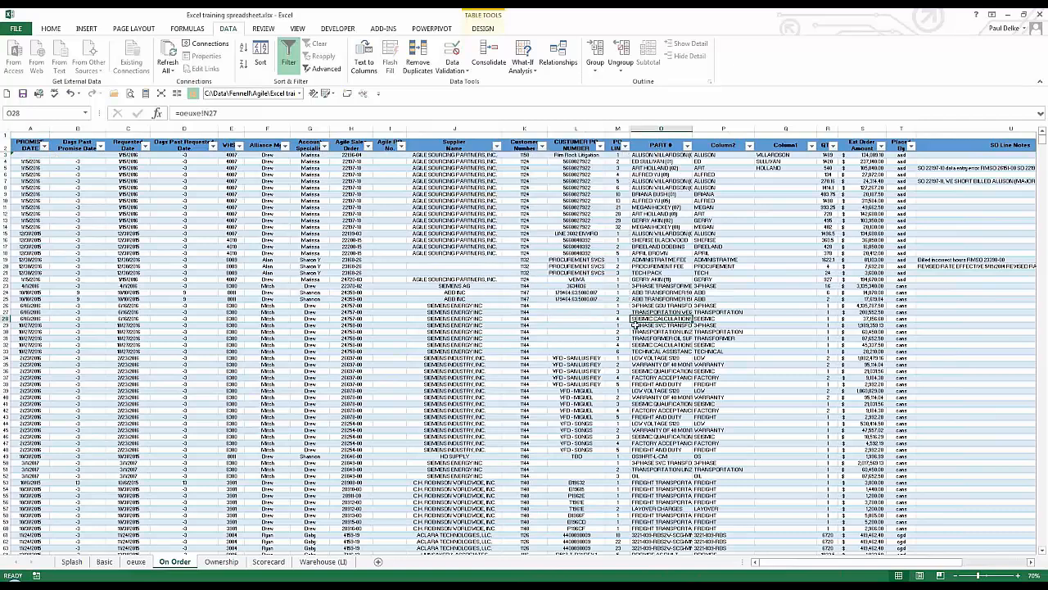
pyautogui.press('Right')
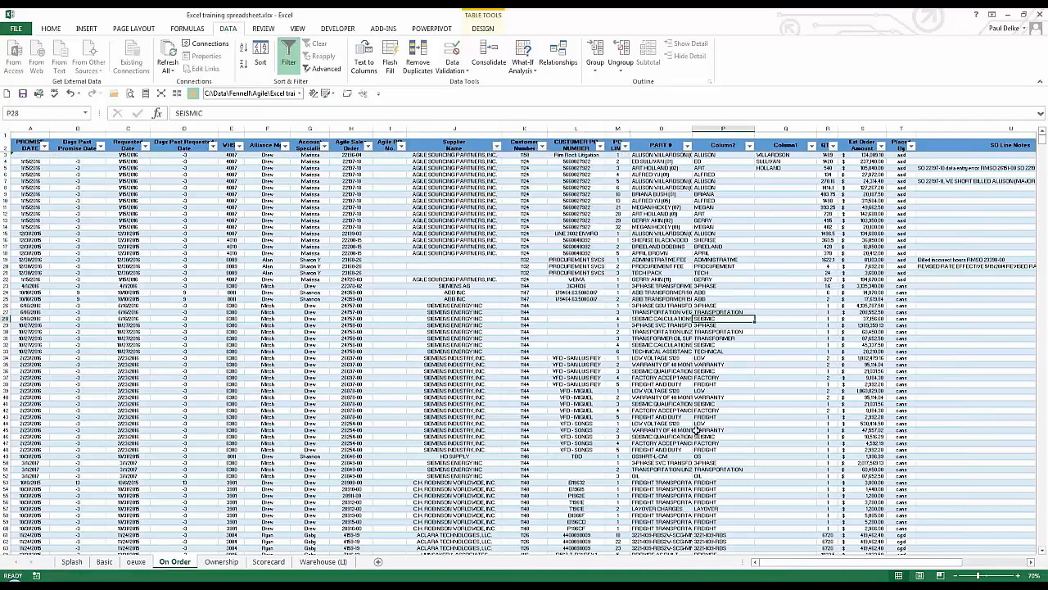
pyautogui.click(86, 222)
pyautogui.click(34, 234)
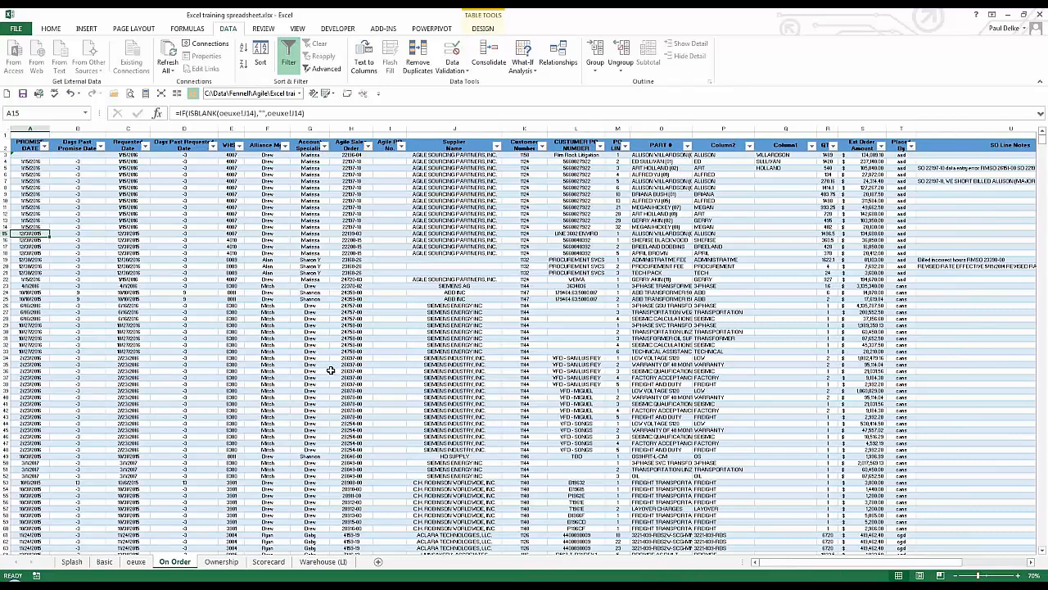
# On the Basic sheet, select the blank cells within F16:I23 using Go To Special, then select the lower Jan heading in F21
pyautogui.click(104, 562)
pyautogui.moveTo(391, 337); pyautogui.dragTo(512, 430)
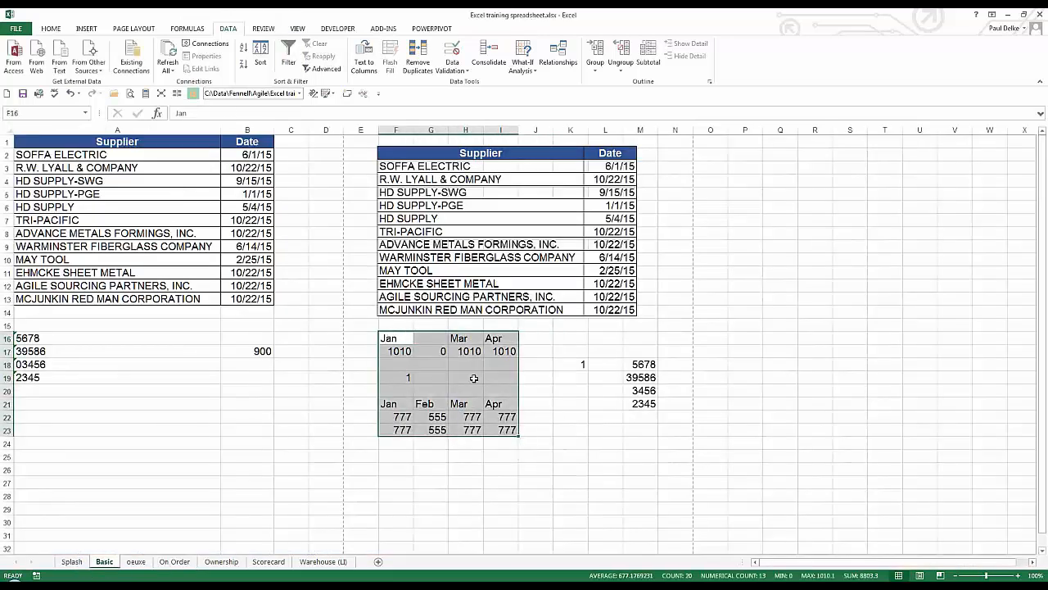
pyautogui.press('F5')
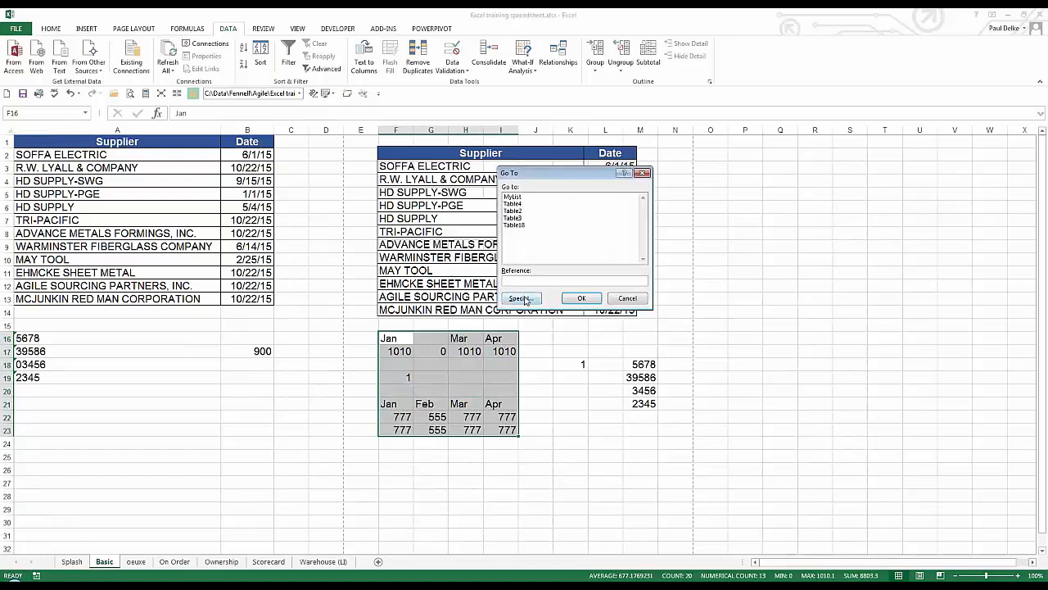
pyautogui.click(525, 300)
pyautogui.click(501, 254)
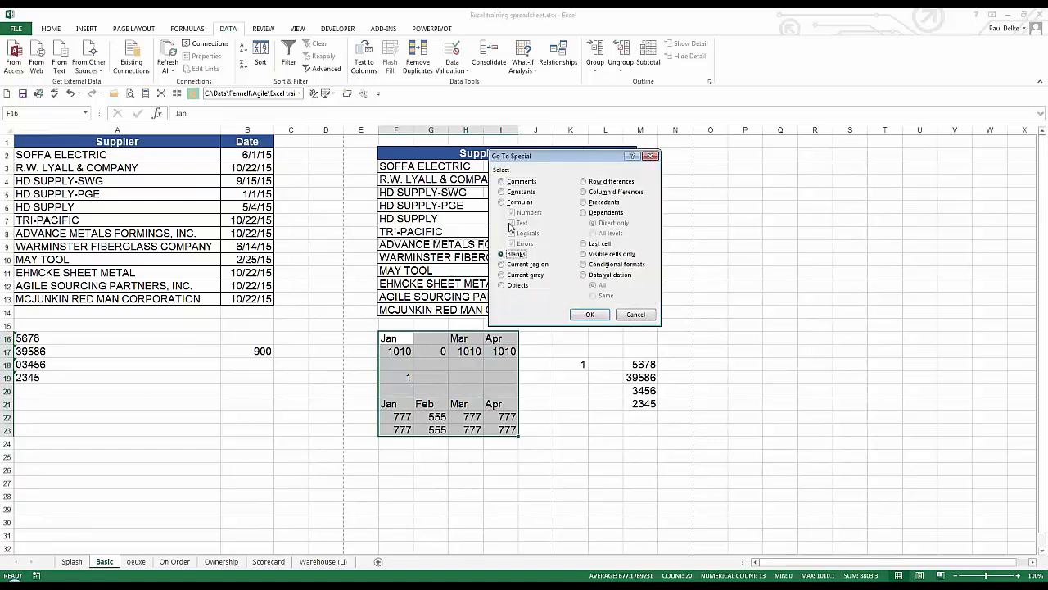
pyautogui.click(590, 315)
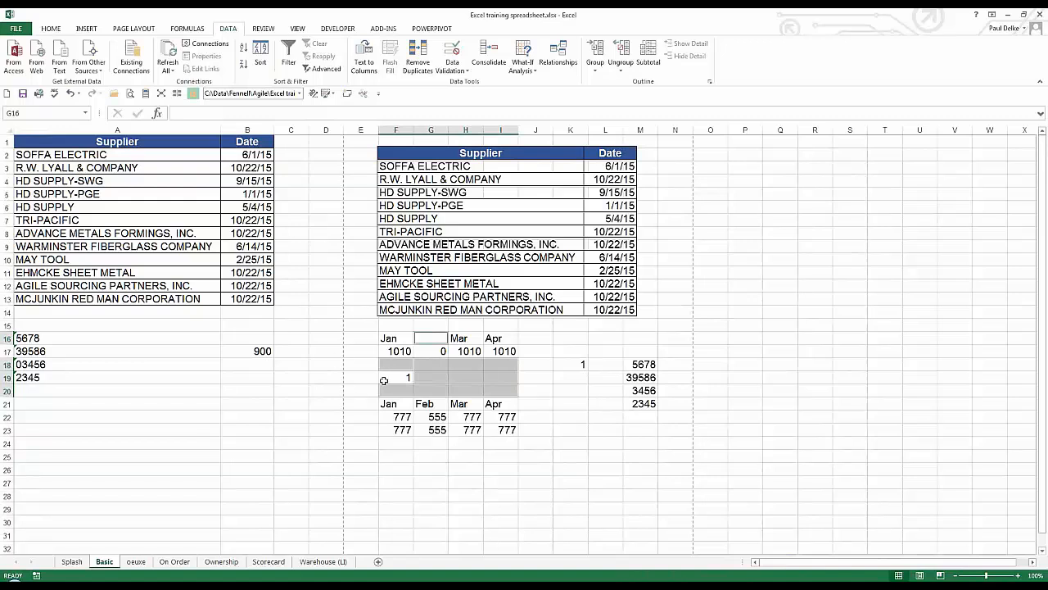
pyautogui.click(394, 343)
pyautogui.click(384, 401)
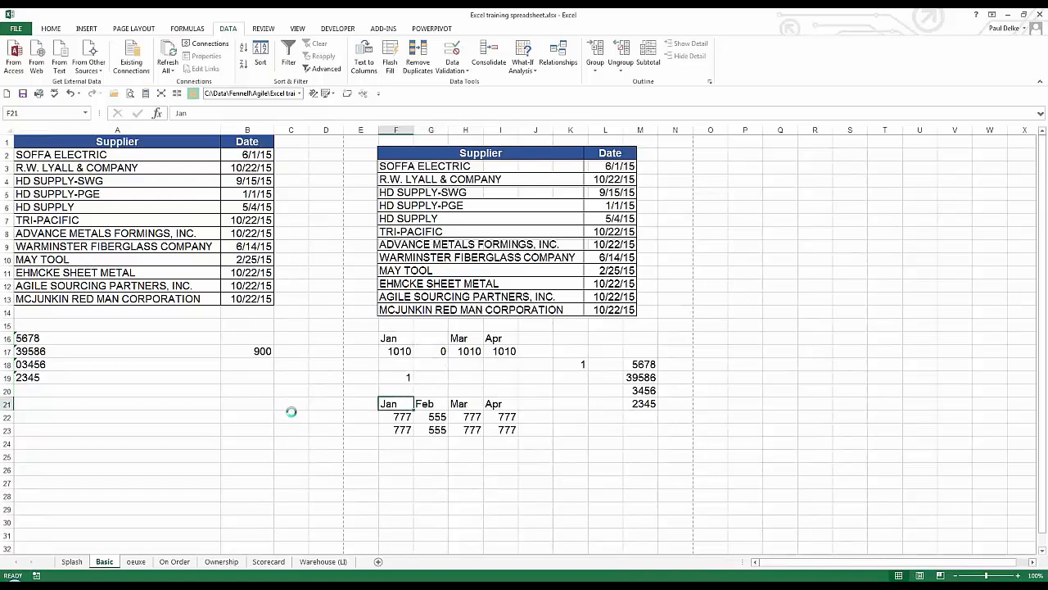
# Copy the Jan, Feb and Mar headings from row 21 into cells C21, C26 and C30 respectively
pyautogui.hotkey('ctrl', 'c')
pyautogui.click(292, 401)
pyautogui.hotkey('ctrl', 'v')
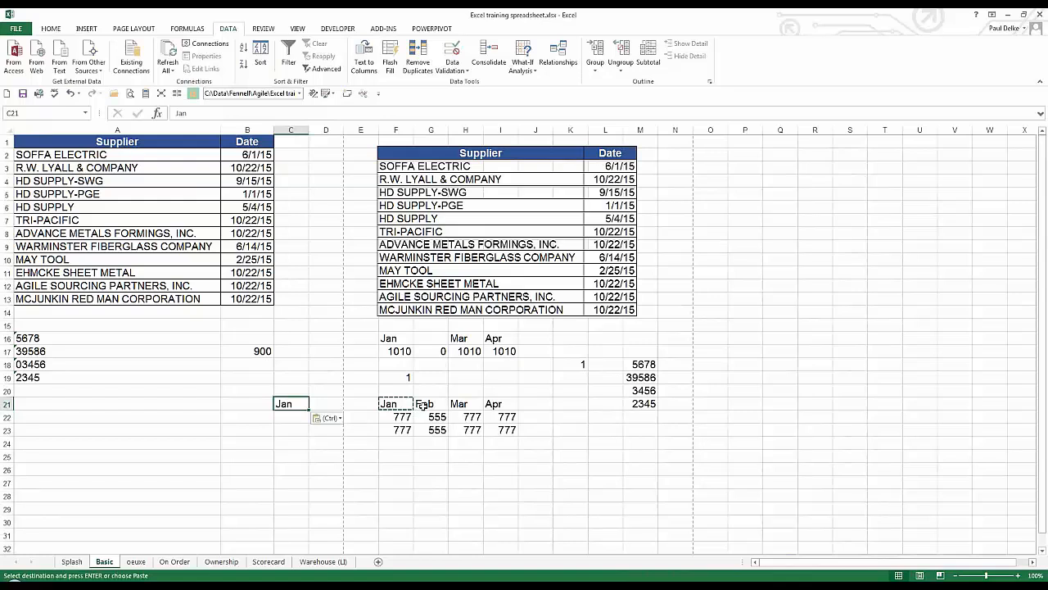
pyautogui.click(421, 405)
pyautogui.hotkey('ctrl', 'c')
pyautogui.click(287, 469)
pyautogui.hotkey('ctrl', 'v')
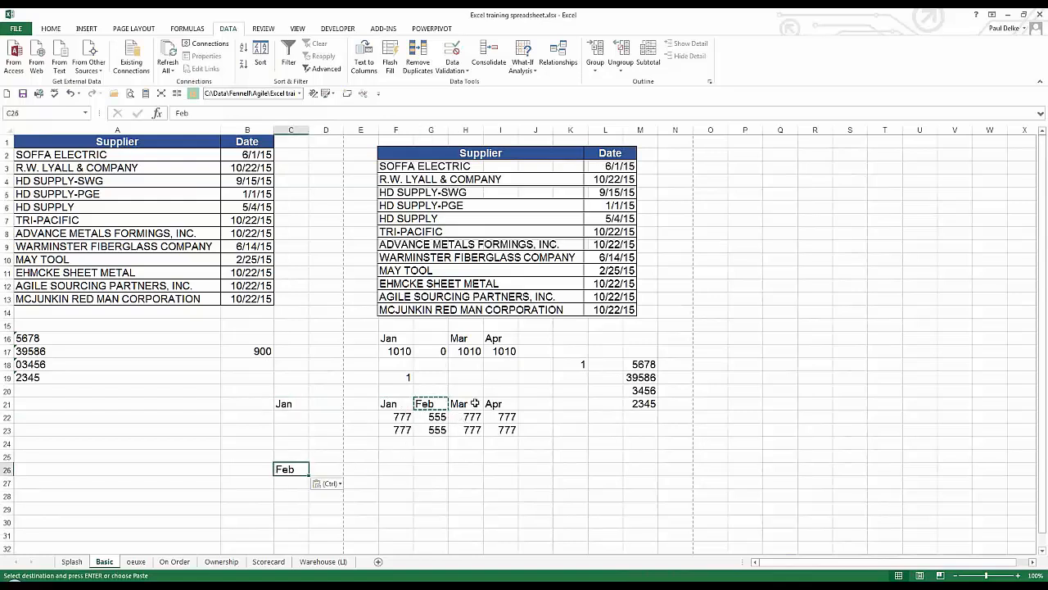
pyautogui.click(475, 403)
pyautogui.hotkey('ctrl', 'c')
pyautogui.click(292, 521)
pyautogui.hotkey('ctrl', 'v')
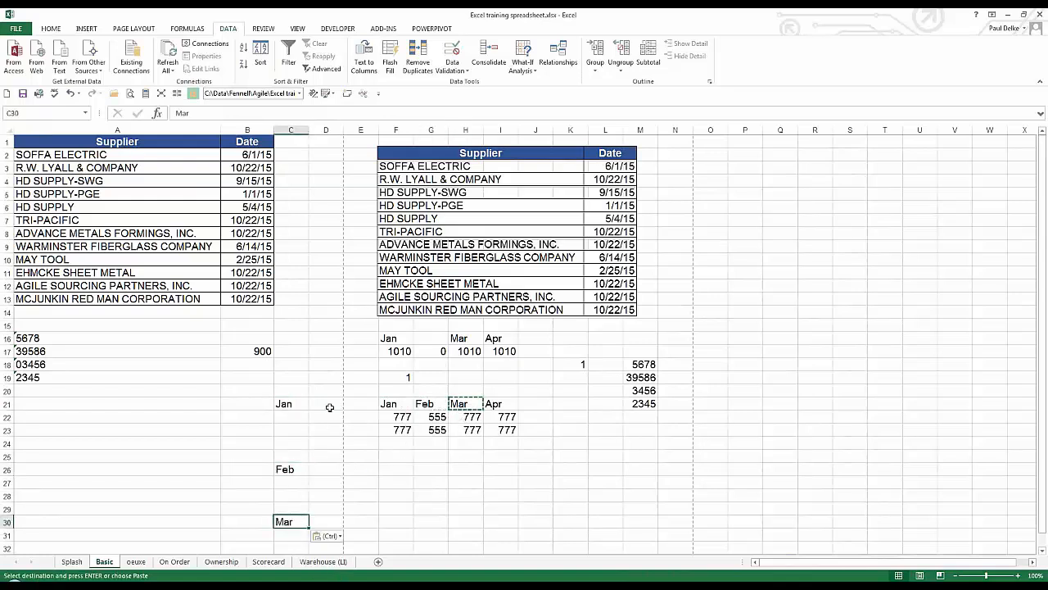
# Fill the range D21:D32 beside the copied month labels with the formula =RAND()*100
pyautogui.moveTo(328, 403); pyautogui.dragTo(324, 550)
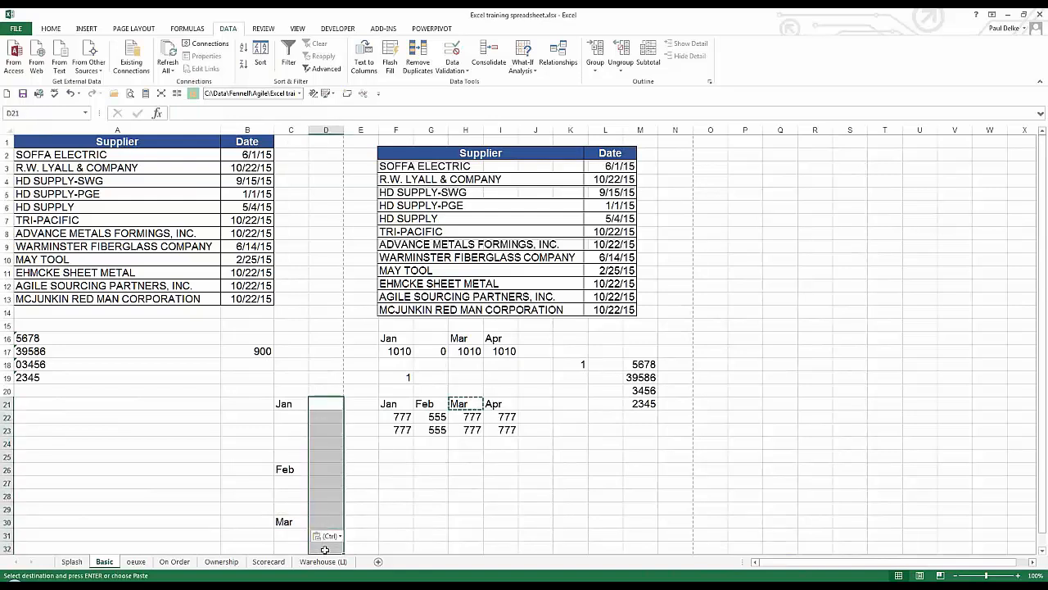
pyautogui.write('=ran')
pyautogui.write('d')
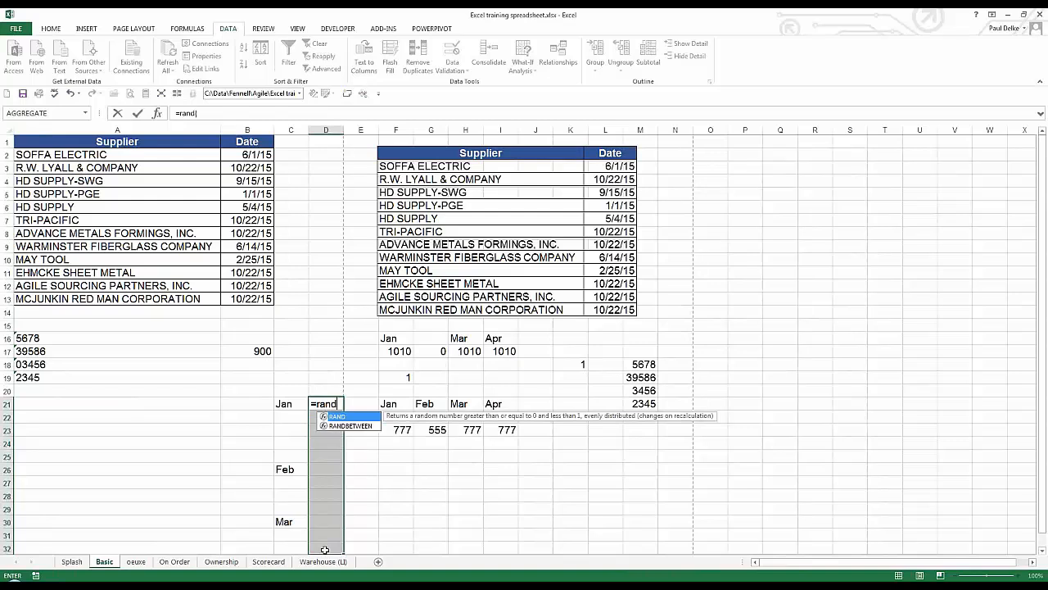
pyautogui.write('()*1')
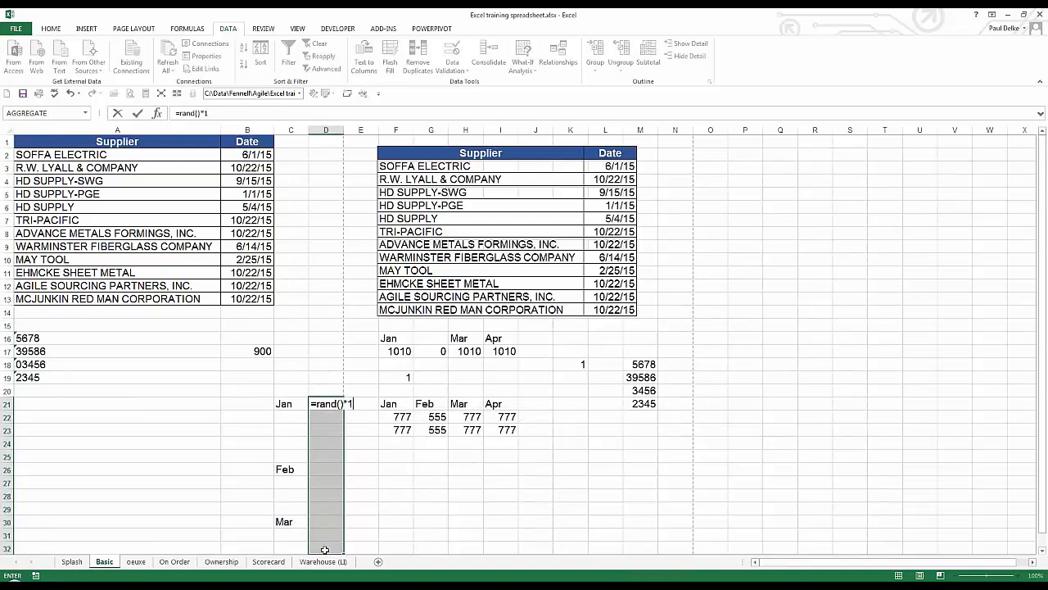
pyautogui.write('00')
pyautogui.hotkey('ctrl', 'Return')
# Replace the random-number formulas in D21:D32 with their values and apply the comma number style
pyautogui.hotkey('ctrl', 'c')
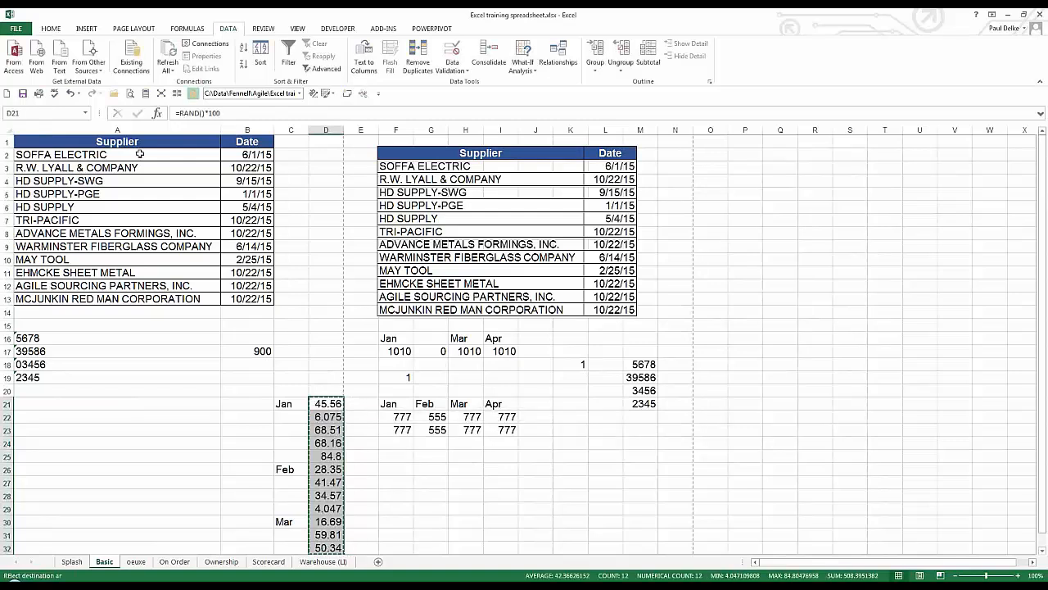
pyautogui.click(50, 30)
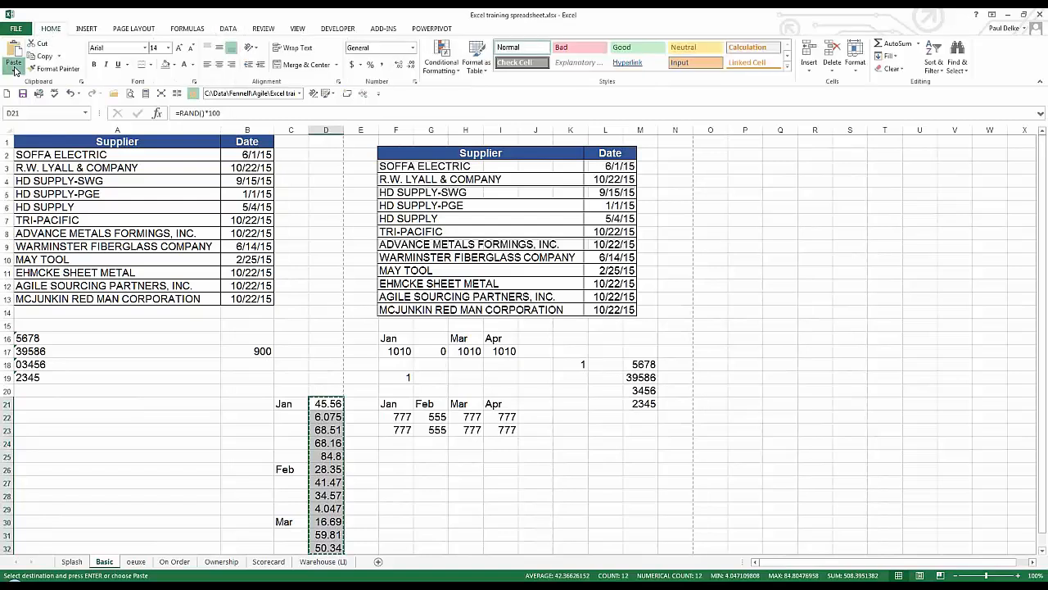
pyautogui.click(13, 70)
pyautogui.click(12, 142)
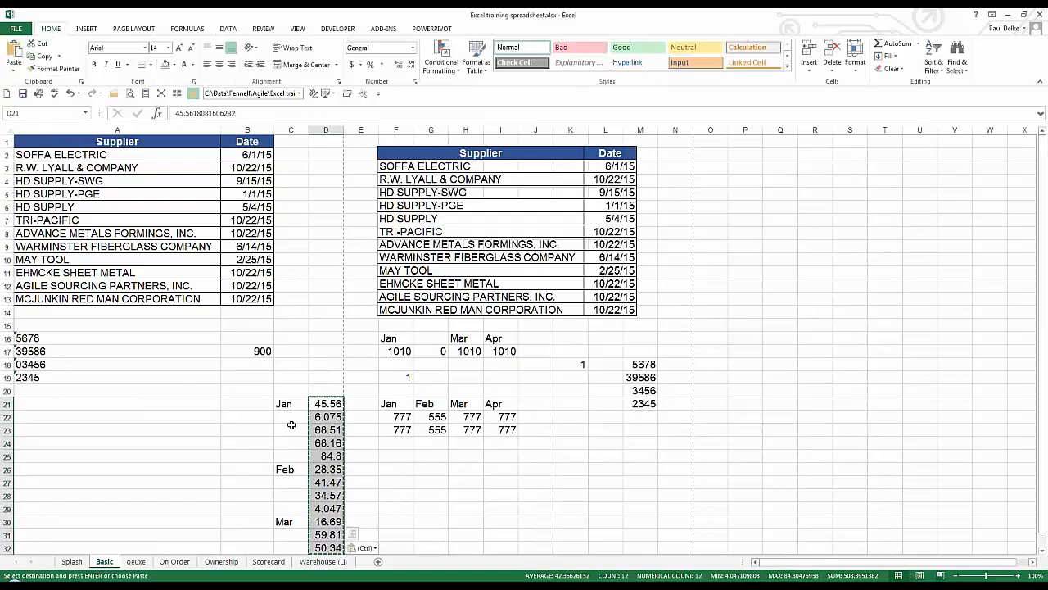
pyautogui.click(382, 65)
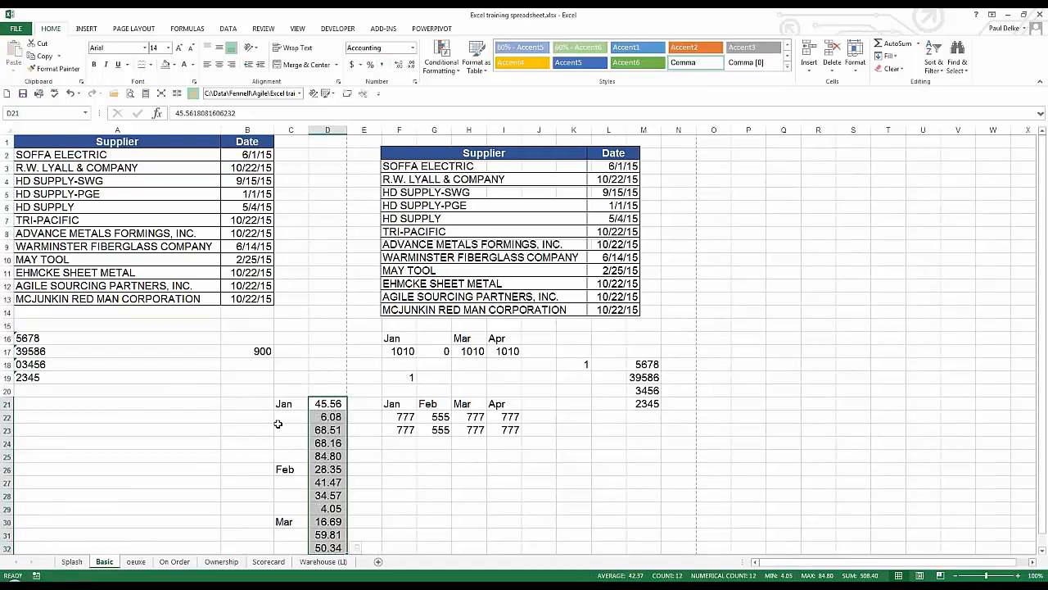
# Check the blank cells below the Jan label in column C, then select the month label range C21:C32
pyautogui.scroll(-2, 279, 424)
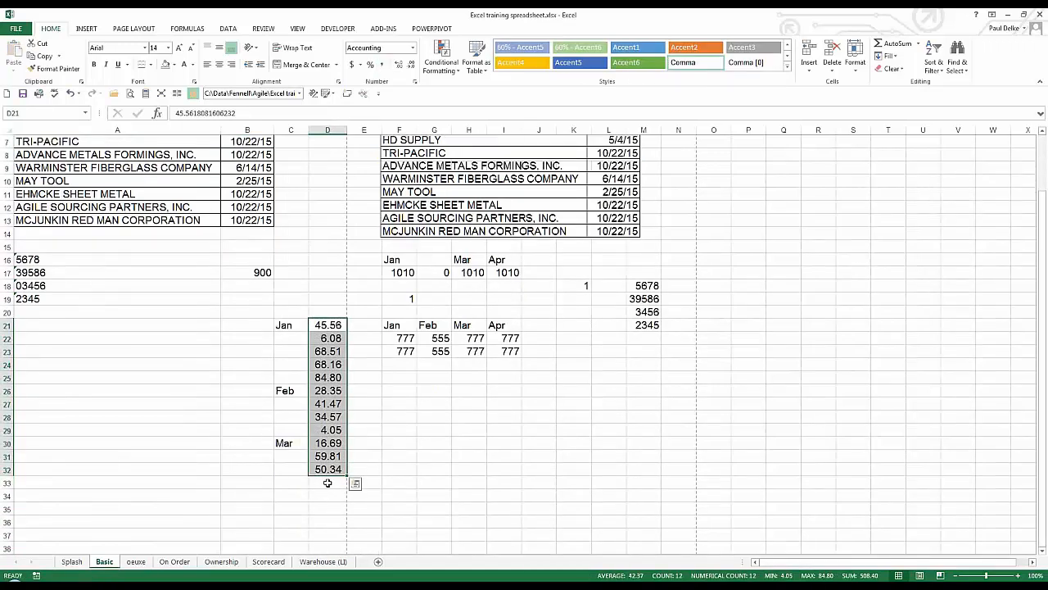
pyautogui.click(328, 483)
pyautogui.click(432, 404)
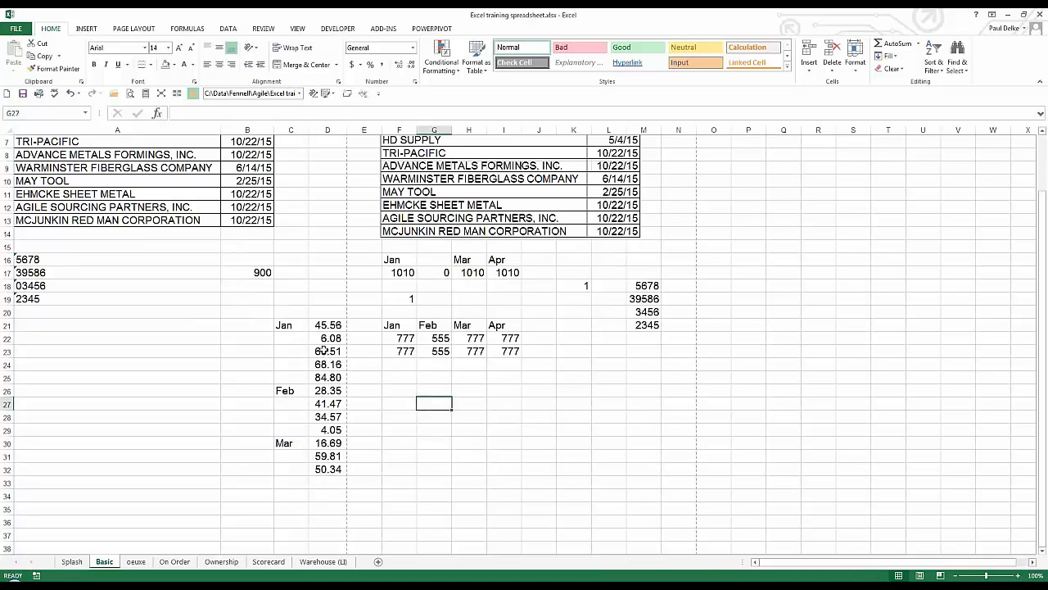
pyautogui.click(279, 337)
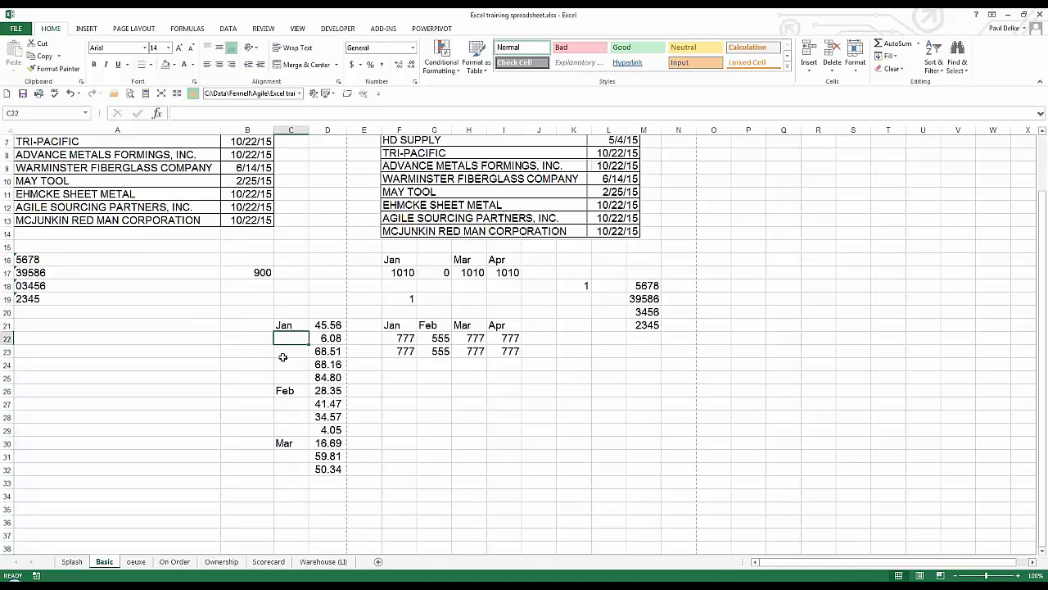
pyautogui.click(283, 354)
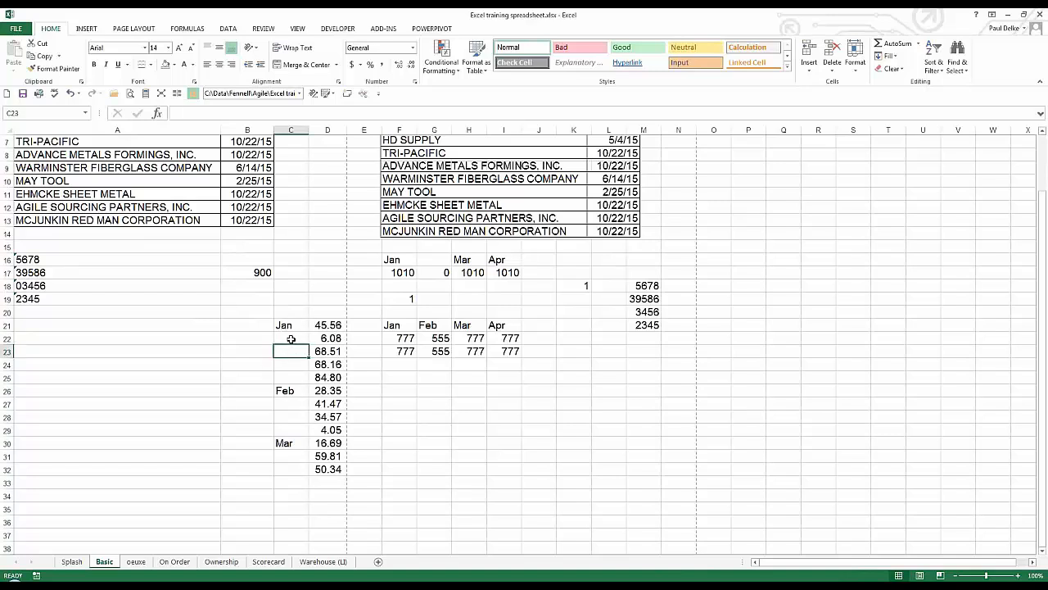
pyautogui.click(292, 325)
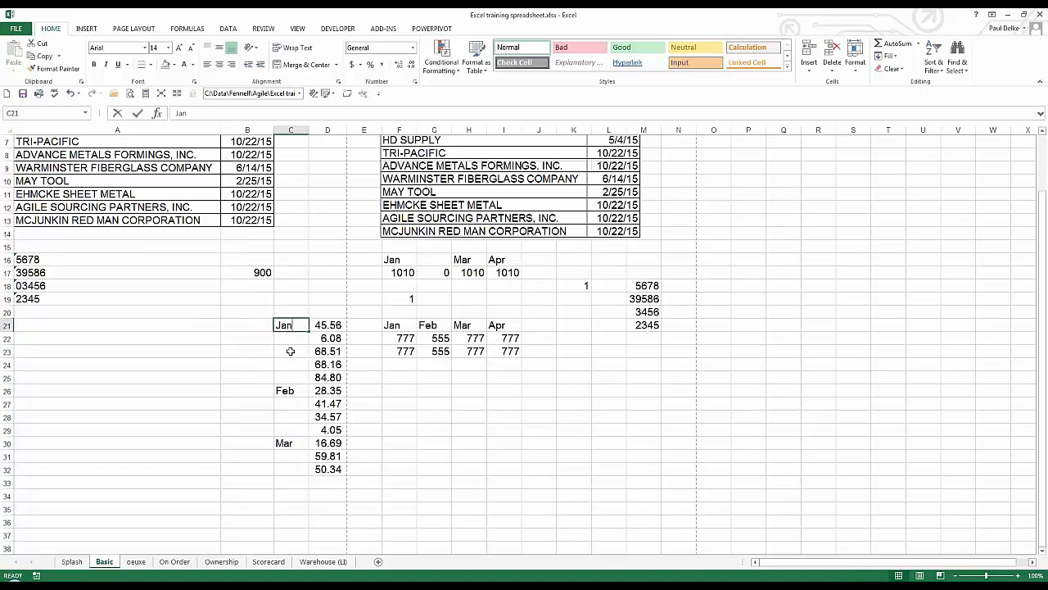
pyautogui.moveTo(288, 326); pyautogui.dragTo(300, 466)
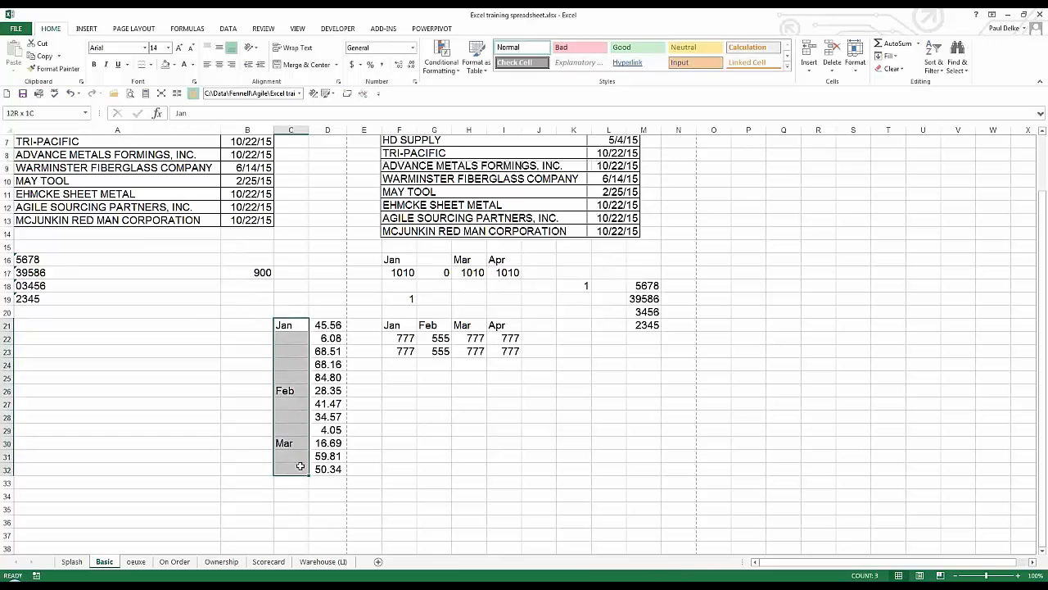
# Use Go To Special to select the blank cells in C21:C32 and fill them all with the formula =C21, referencing the cell above
pyautogui.press('F5')
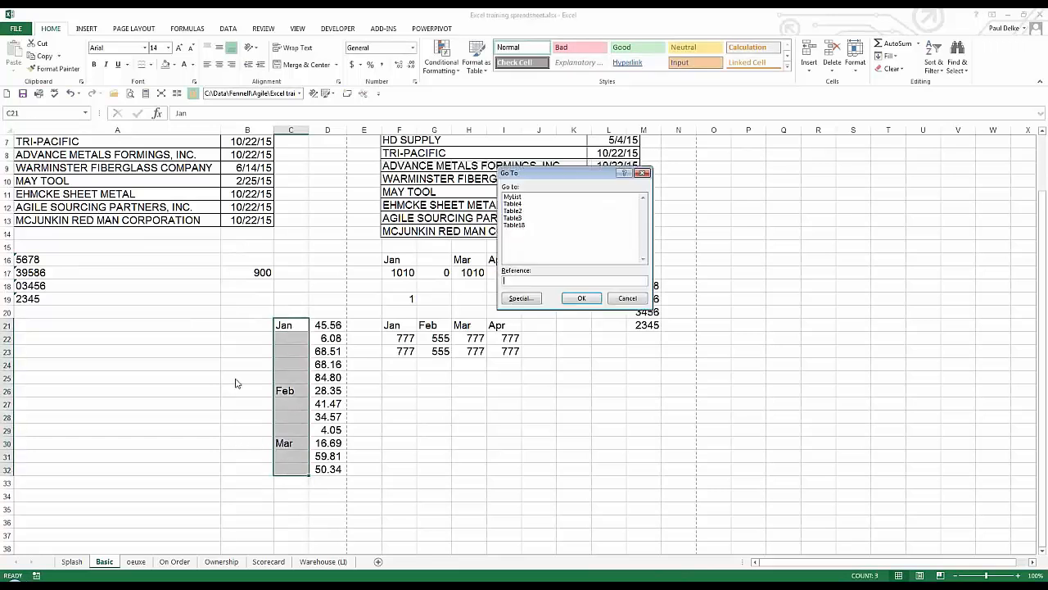
pyautogui.click(520, 298)
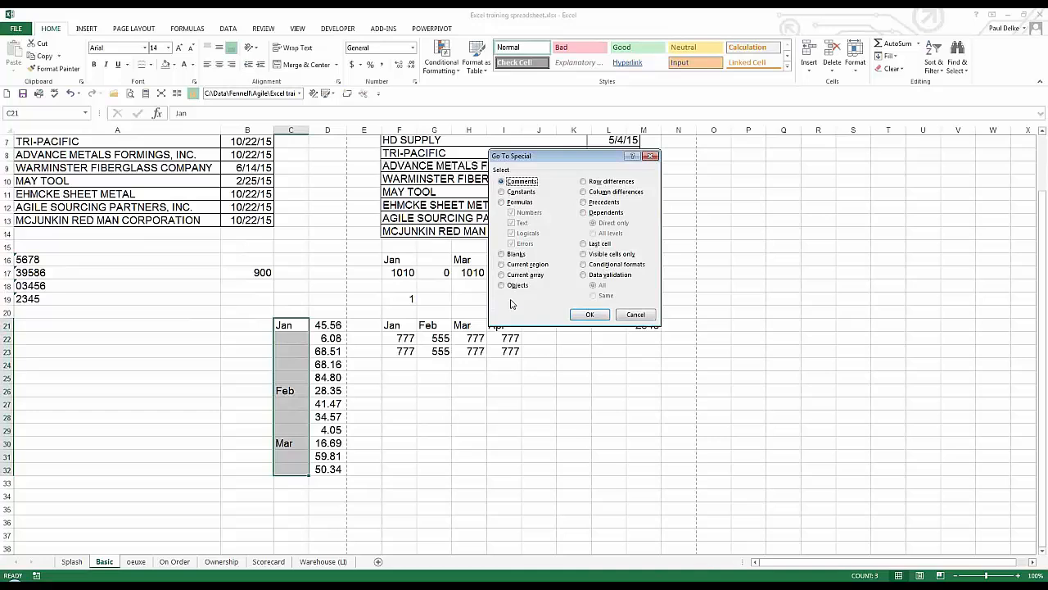
pyautogui.click(502, 254)
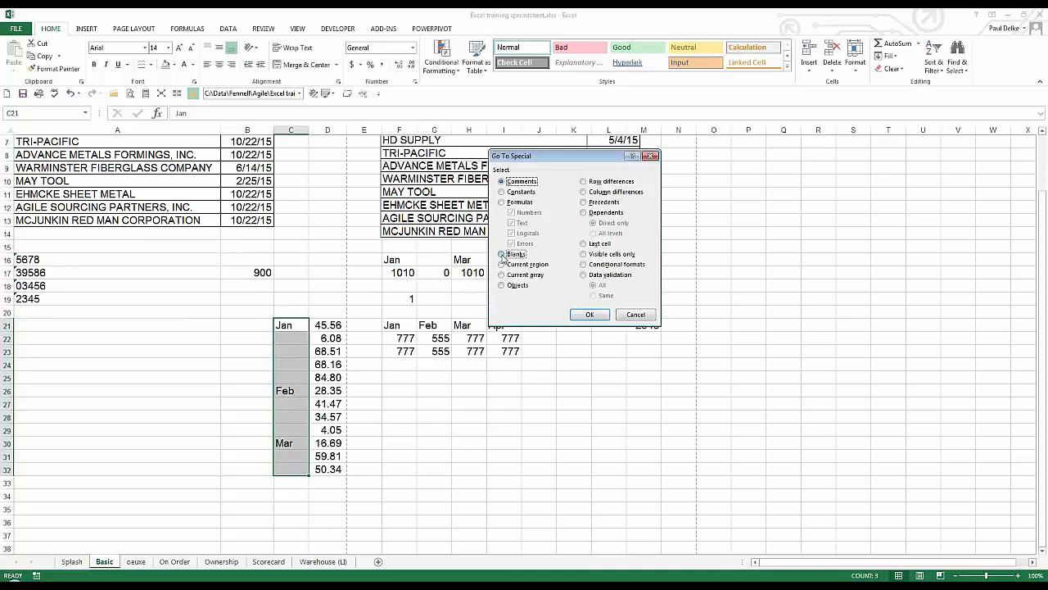
pyautogui.click(590, 314)
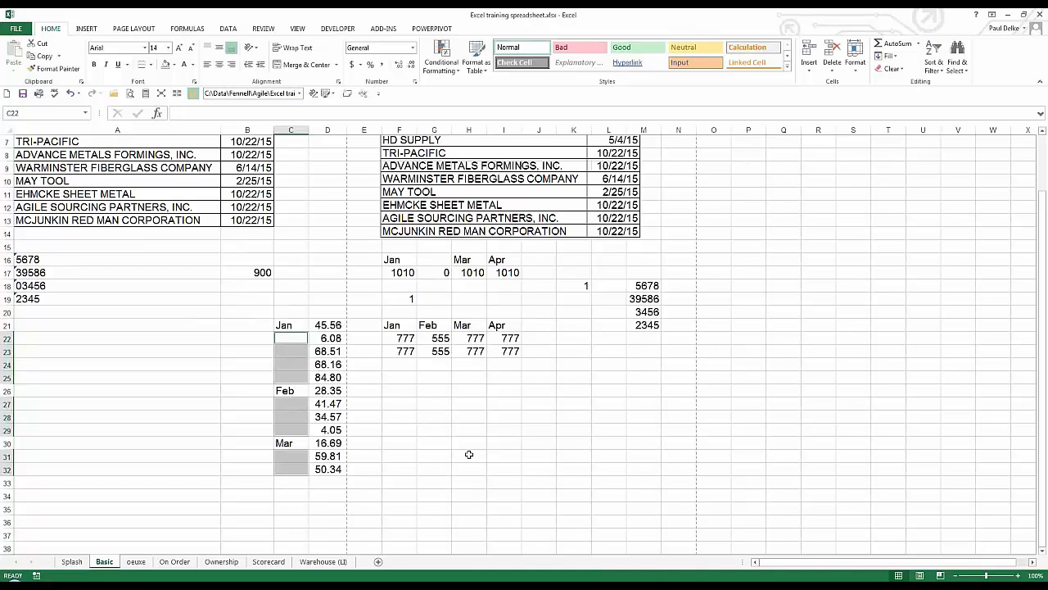
pyautogui.write('=')
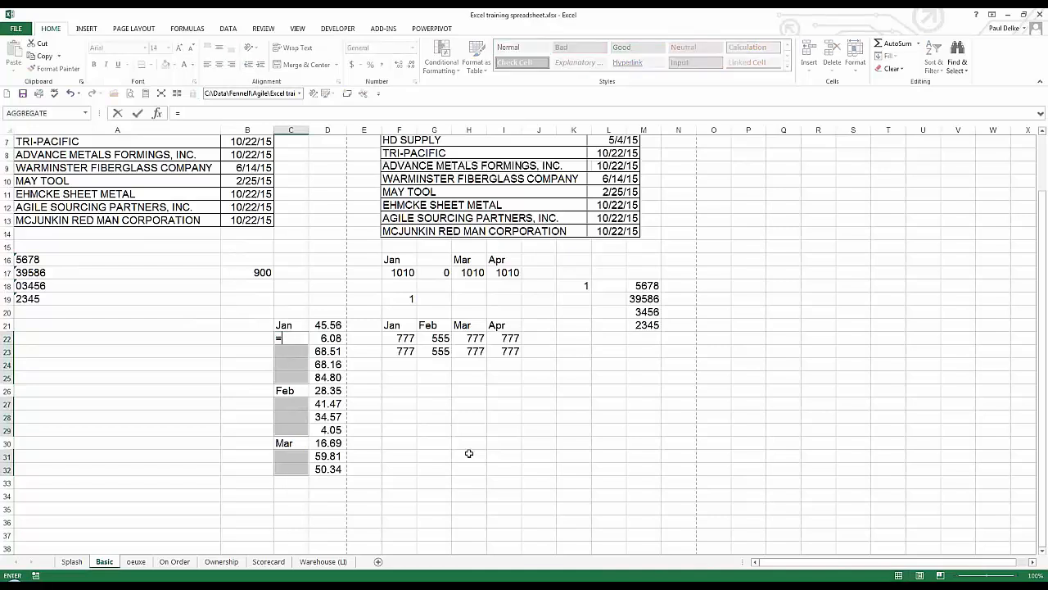
pyautogui.press('Up')
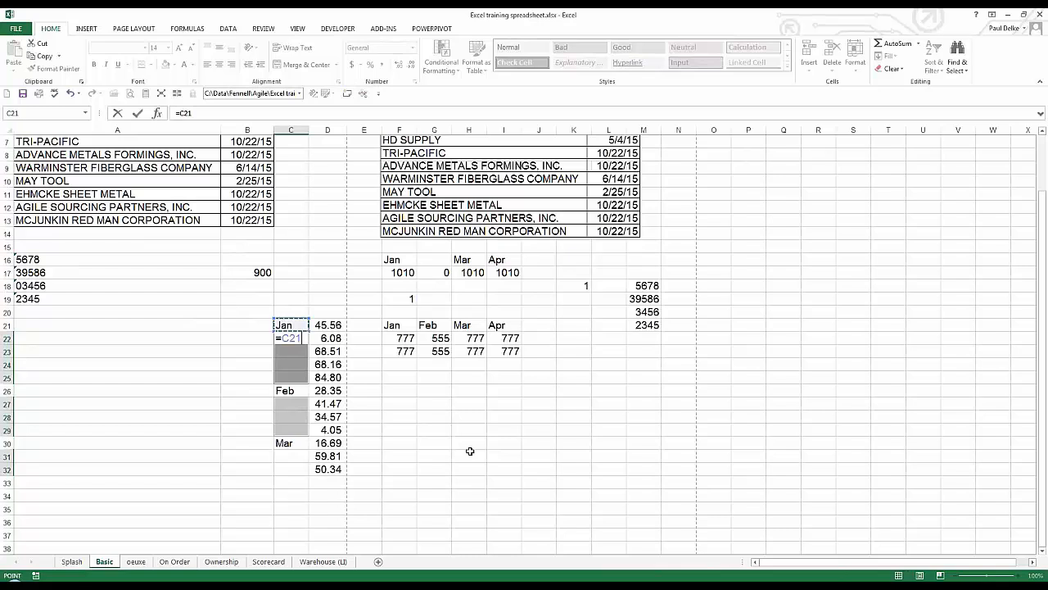
pyautogui.hotkey('ctrl', 'Return')
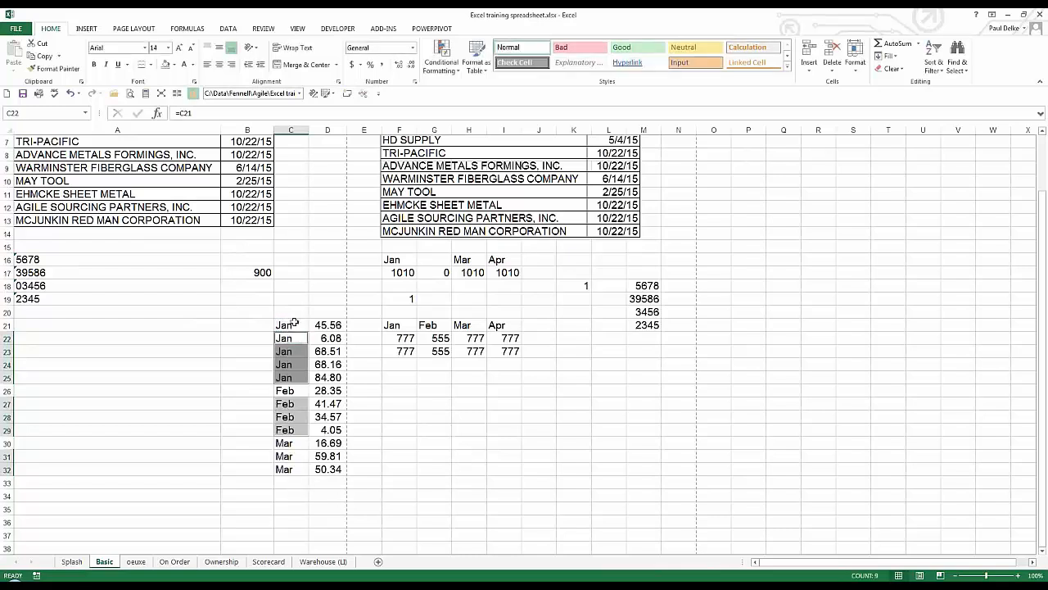
# Copy C21:C32 and paste it over itself as values only using Paste Special
pyautogui.moveTo(294, 322); pyautogui.dragTo(291, 469)
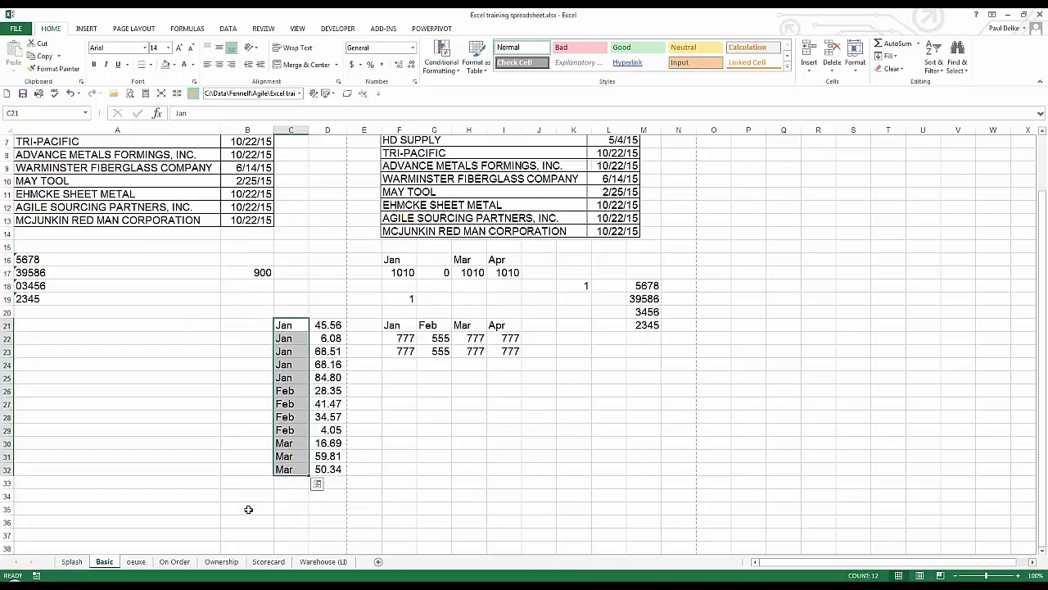
pyautogui.hotkey('ctrl', 'c')
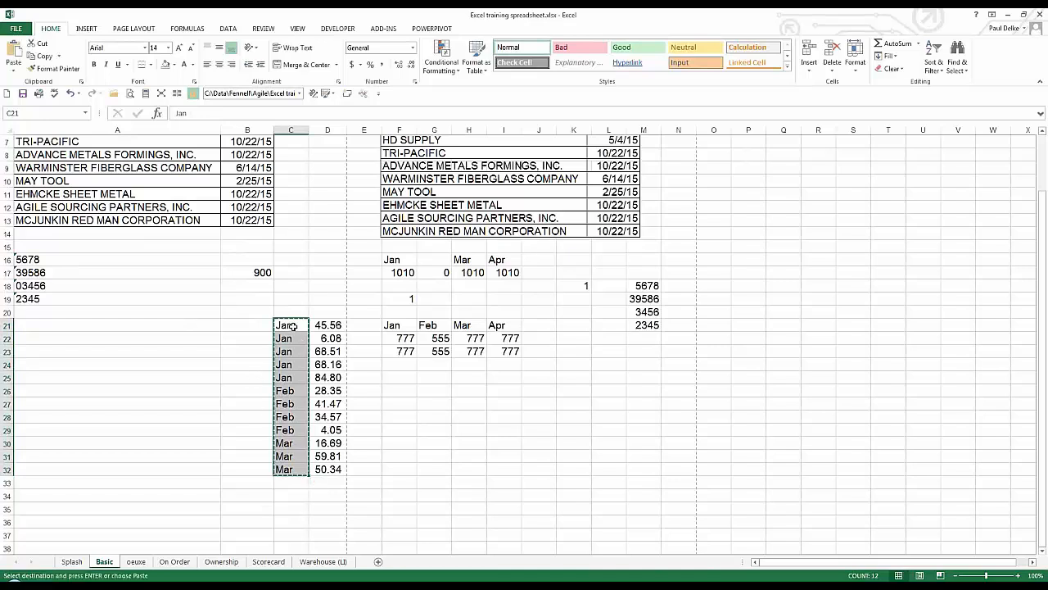
pyautogui.rightClick(293, 325)
pyautogui.click(335, 390)
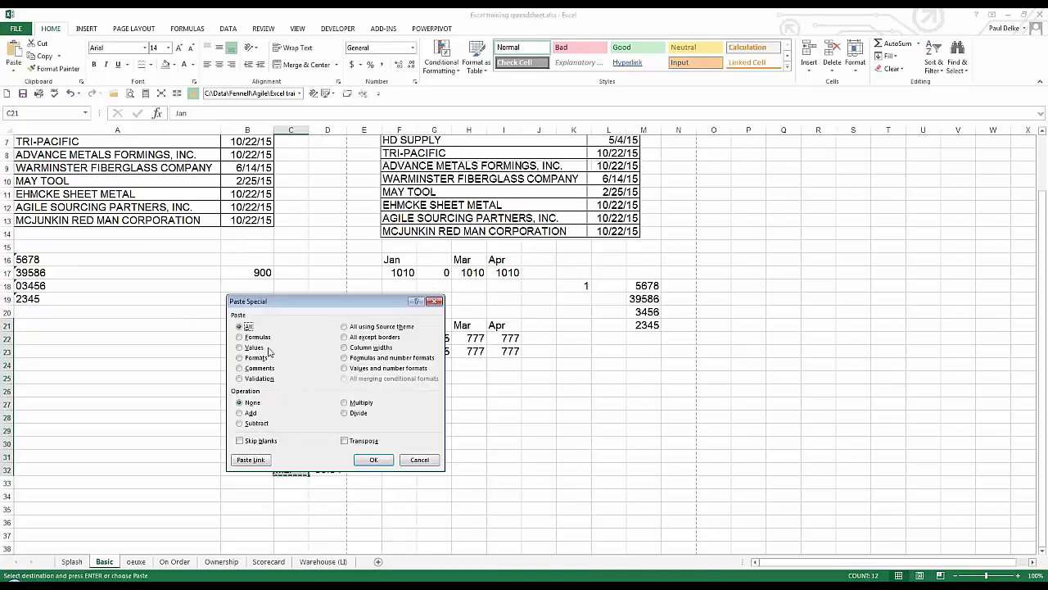
pyautogui.click(241, 347)
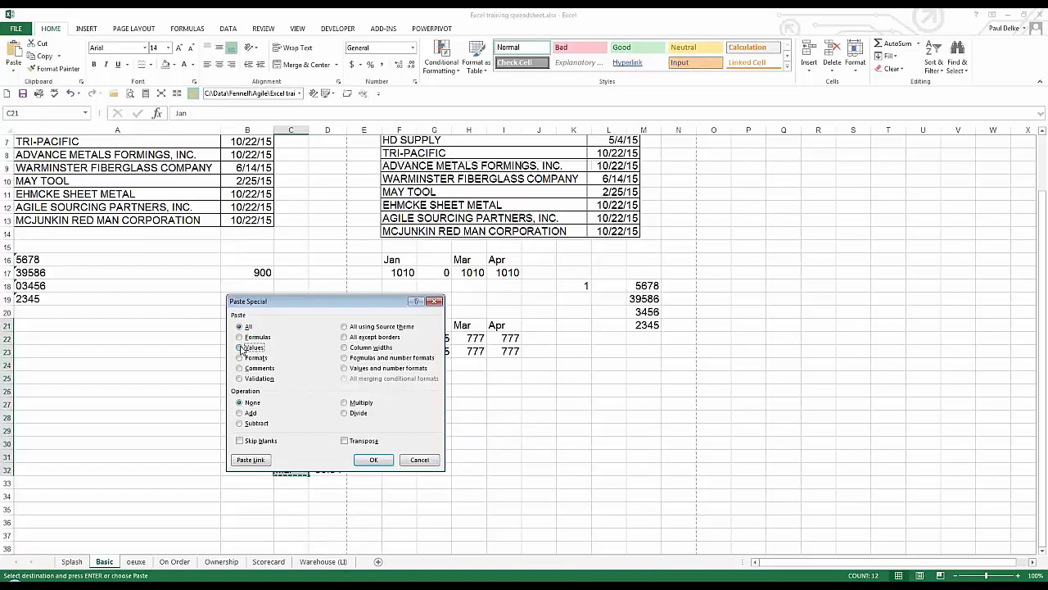
pyautogui.click(373, 459)
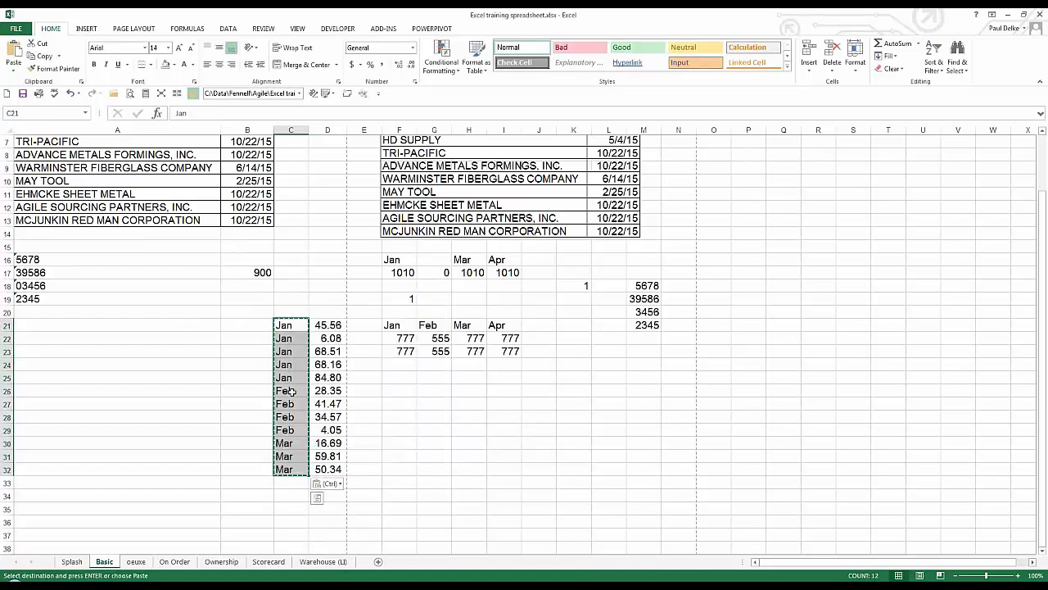
# Undo the values paste and the formula fill in the month column
pyautogui.click(289, 324)
pyautogui.hotkey('ctrl', 'z')
pyautogui.hotkey('ctrl', 'z')
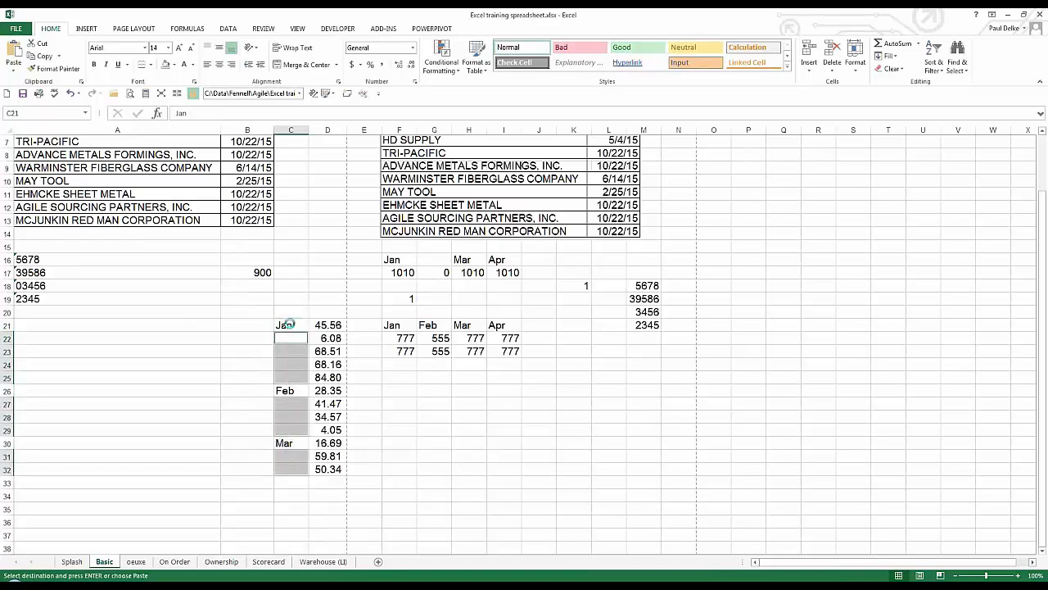
# Select only the blank cells within C21:C32 with Go To Special and enter =C21 in all of them at once to repeat each month
pyautogui.click(289, 325)
pyautogui.moveTo(289, 324); pyautogui.dragTo(296, 469)
pyautogui.press('Escape')
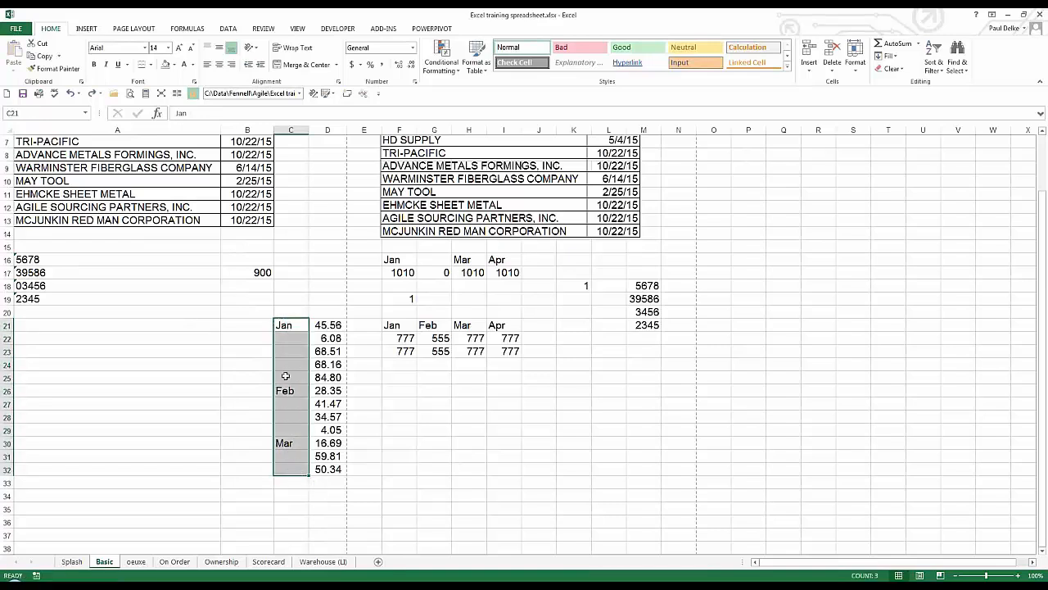
pyautogui.press('F5')
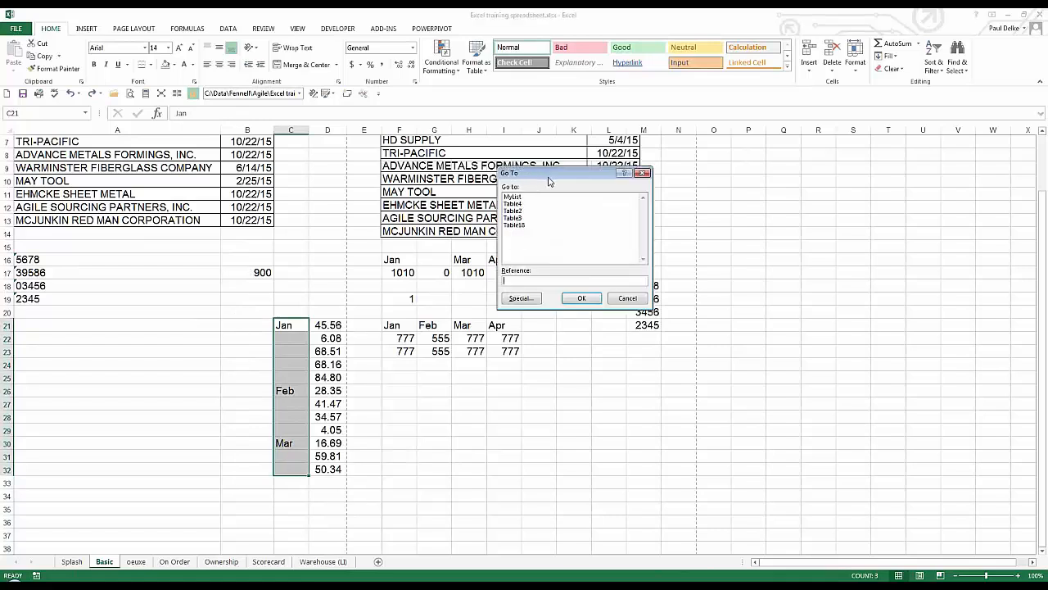
pyautogui.click(521, 299)
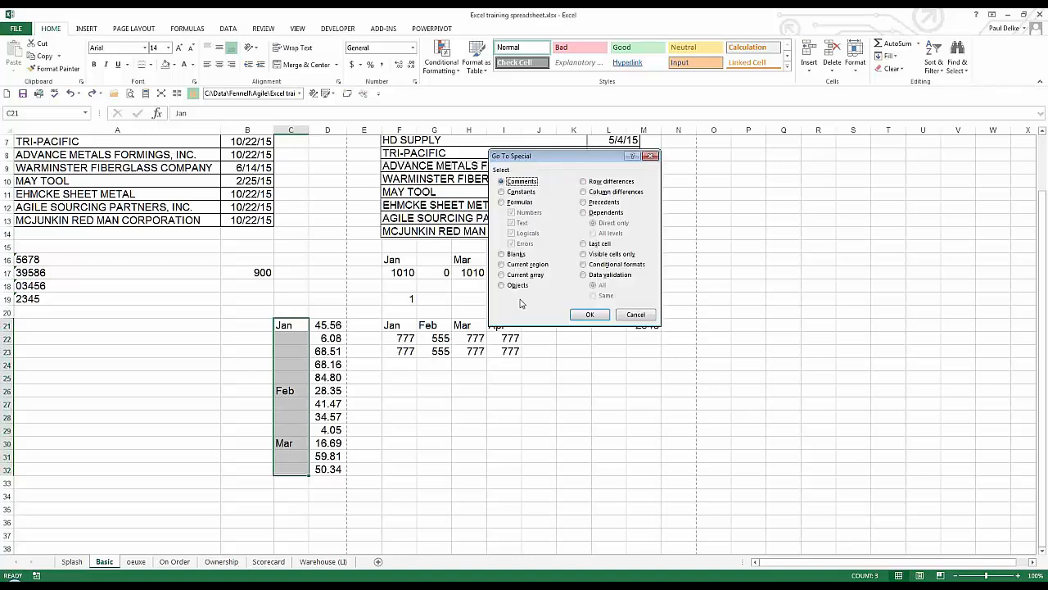
pyautogui.click(502, 254)
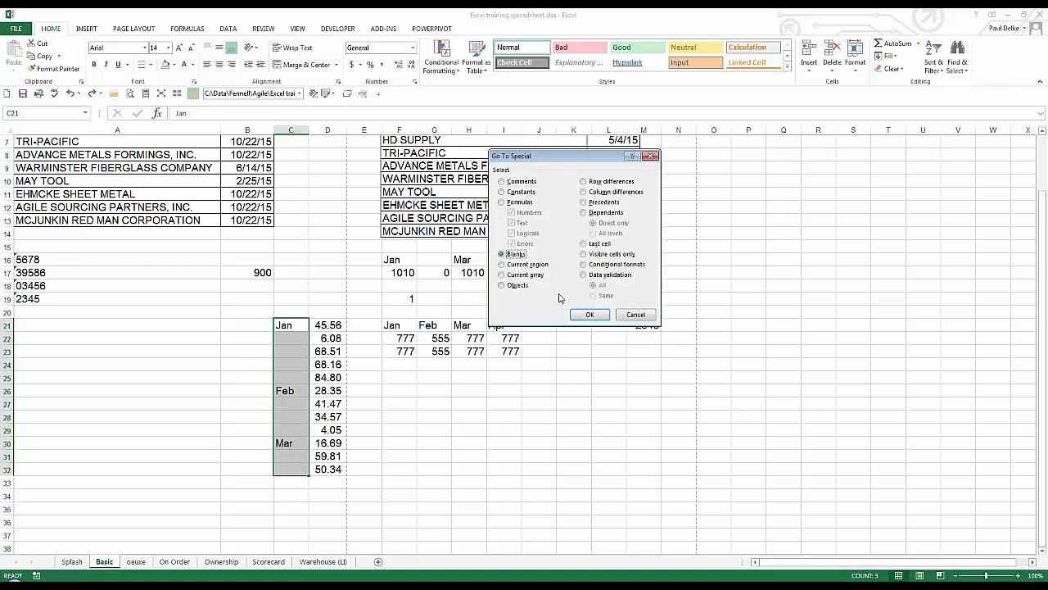
pyautogui.click(590, 314)
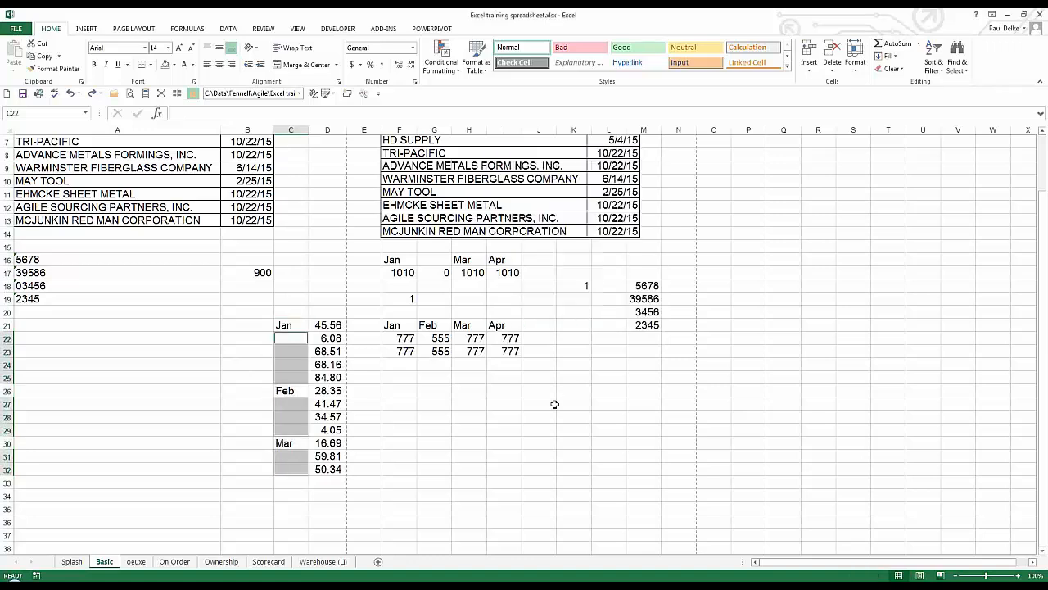
pyautogui.write('=')
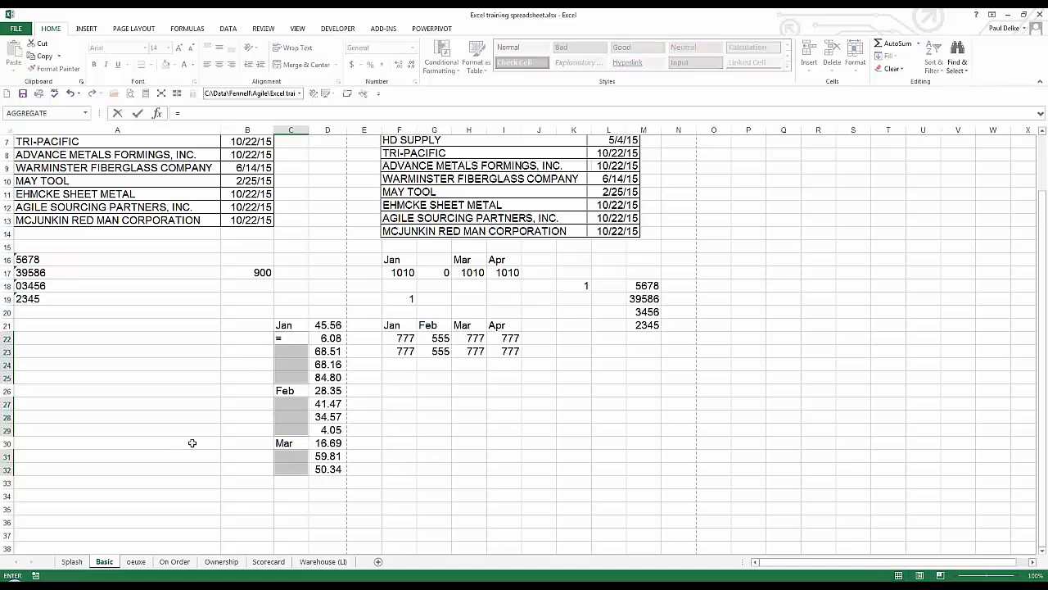
pyautogui.press('Up')
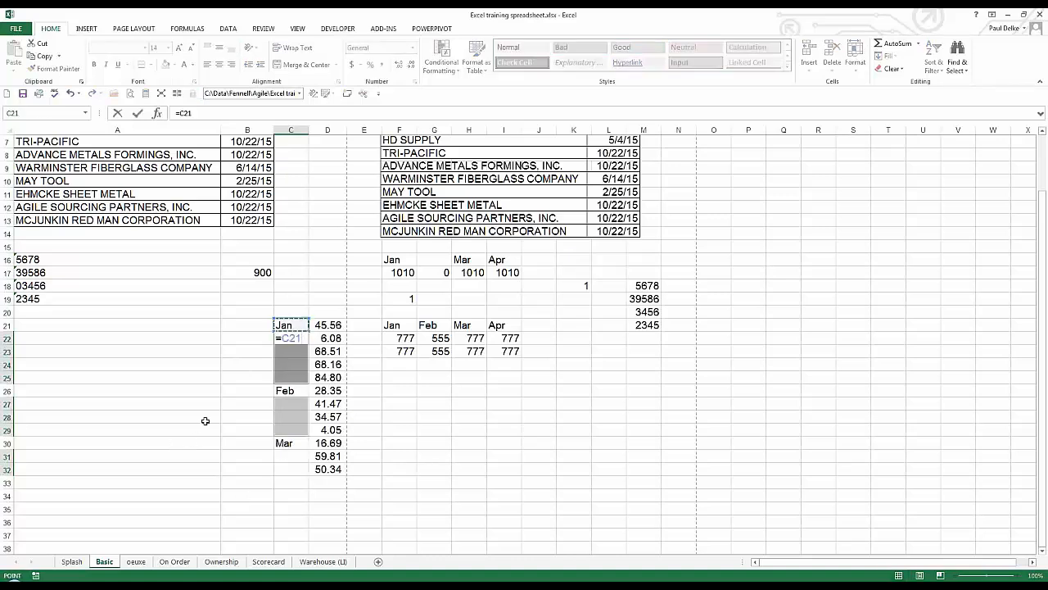
pyautogui.hotkey('ctrl', 'Return')
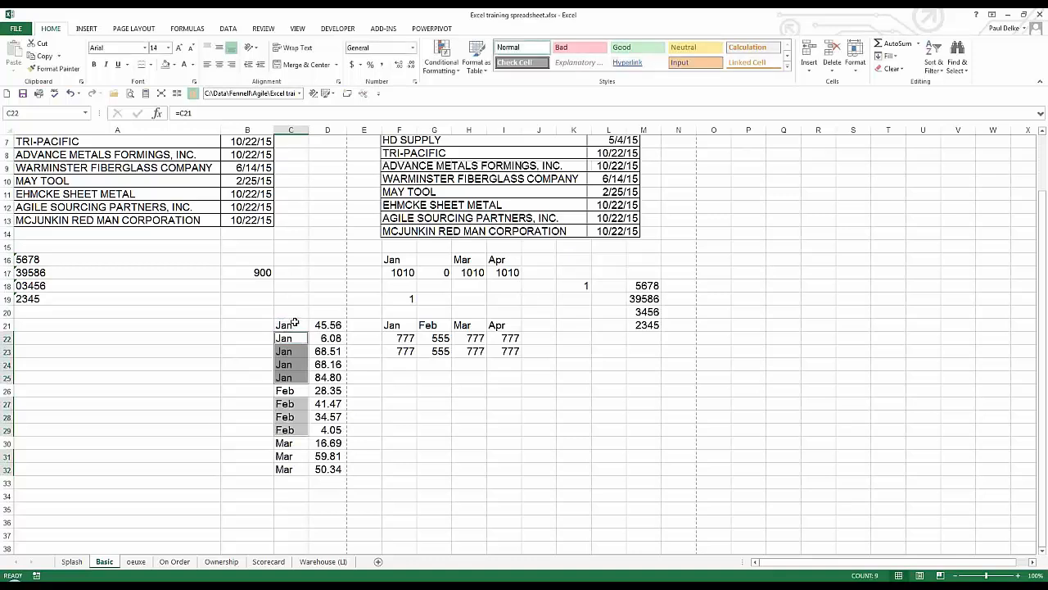
# Replace the formulas in C21:C32 with their values by copying the range and using Paste Special with Values in place
pyautogui.moveTo(294, 322); pyautogui.dragTo(284, 470)
pyautogui.hotkey('ctrl', 'c')
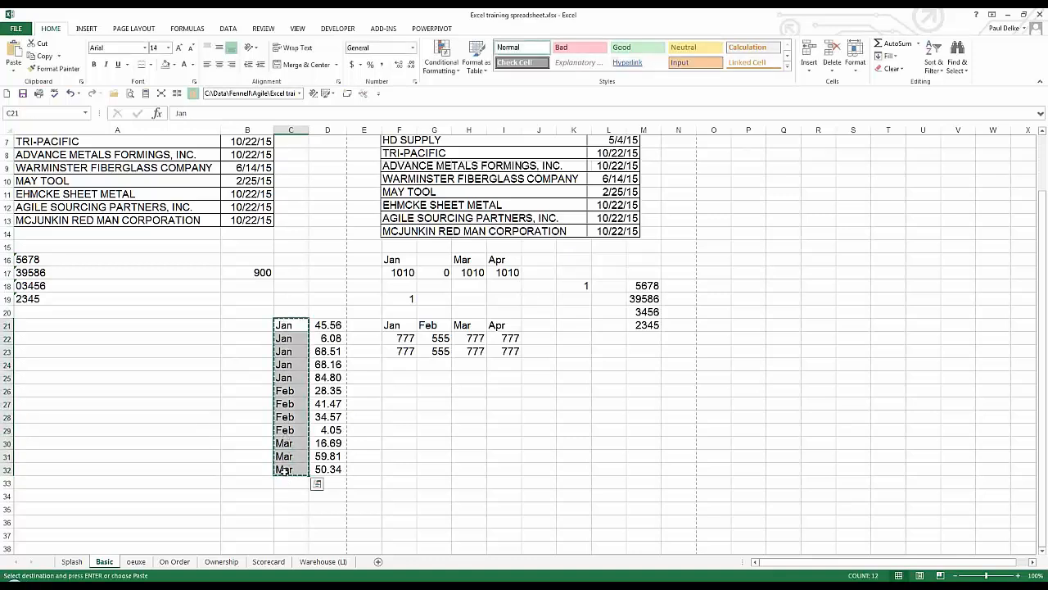
pyautogui.rightClick(289, 327)
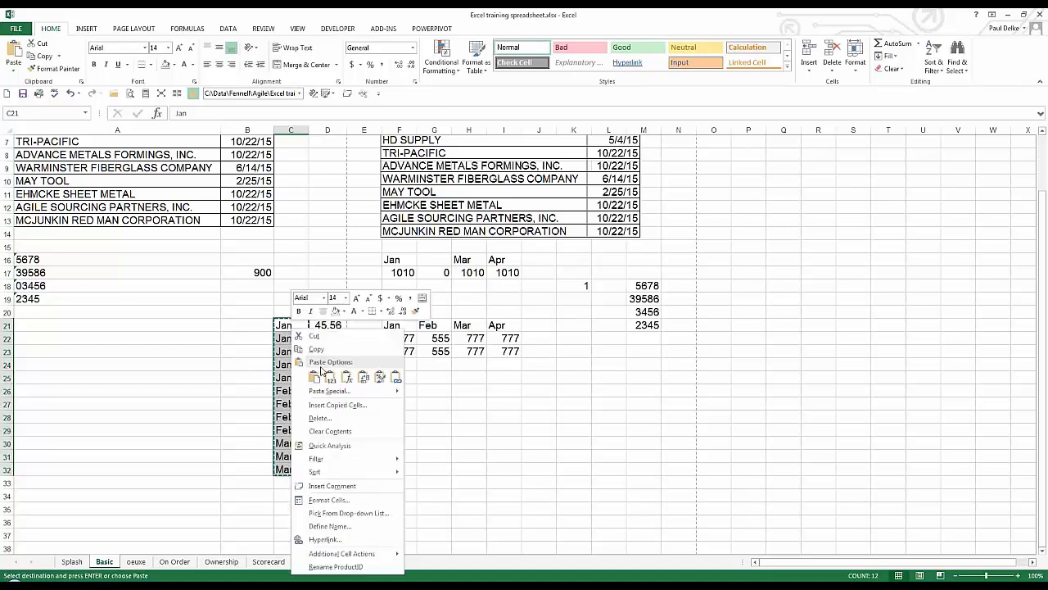
pyautogui.click(331, 392)
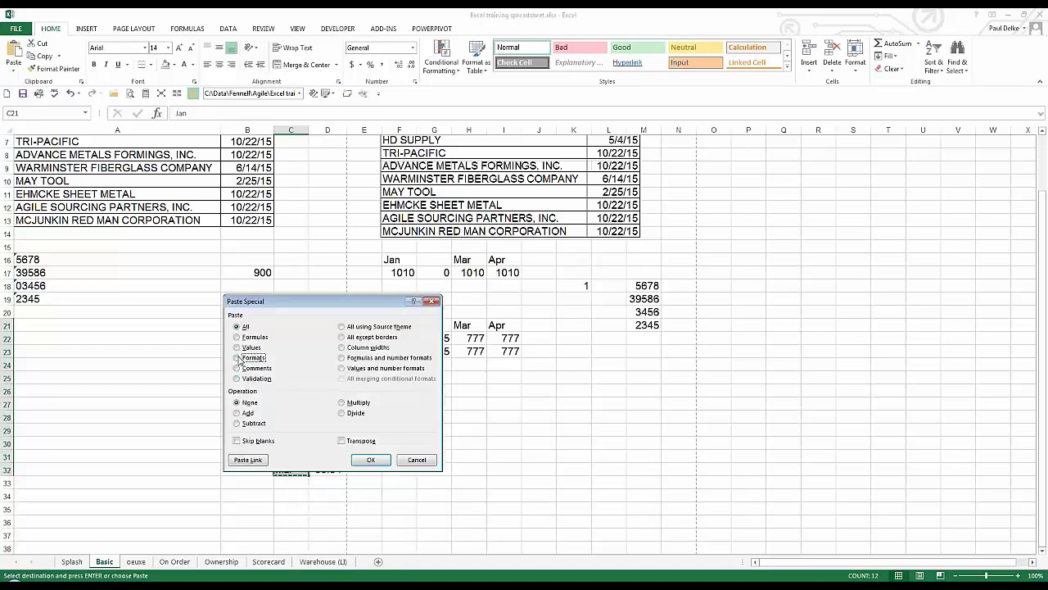
pyautogui.click(246, 347)
pyautogui.click(370, 459)
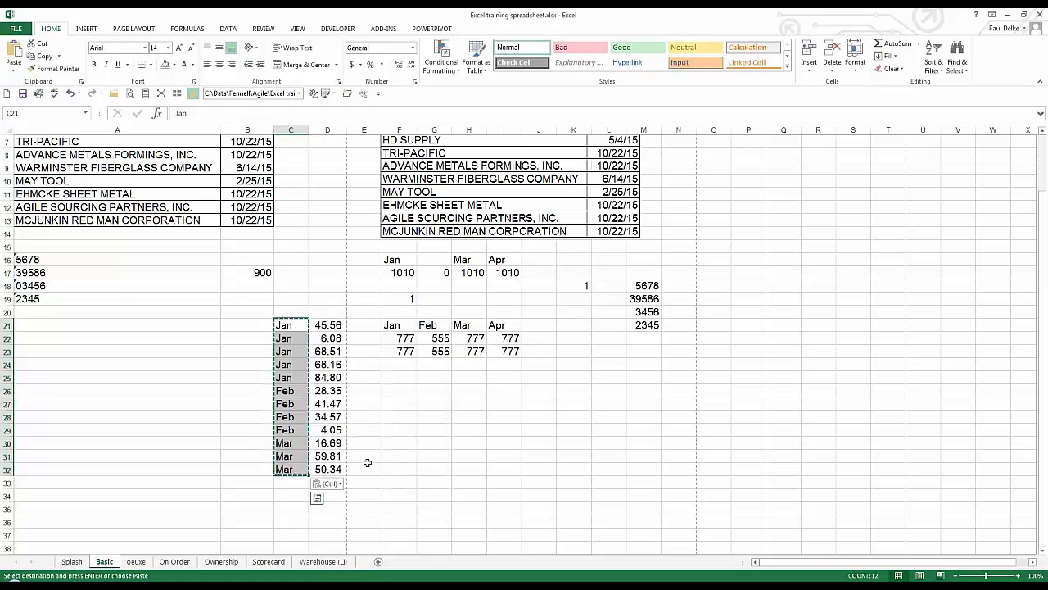
# Examine the filled cells down the month column through C32 to check whether they contain plain text or formulas
pyautogui.click(291, 364)
pyautogui.click(292, 349)
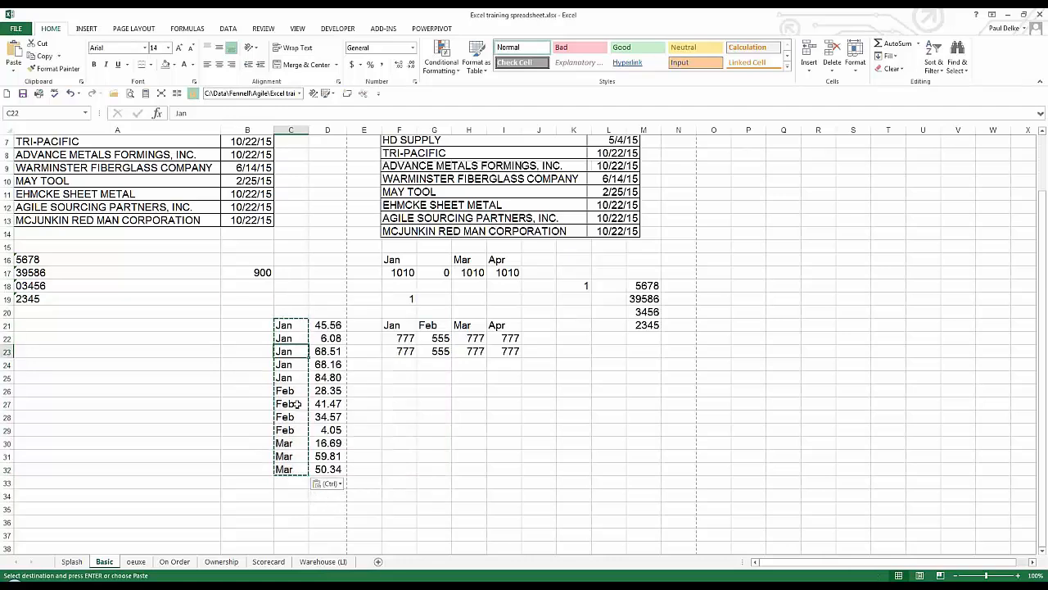
pyautogui.press('Escape')
pyautogui.press('Down')
pyautogui.press('Down')
pyautogui.press('Down')
pyautogui.press('Down')
pyautogui.press('Down')
pyautogui.press('Down')
pyautogui.press('Down')
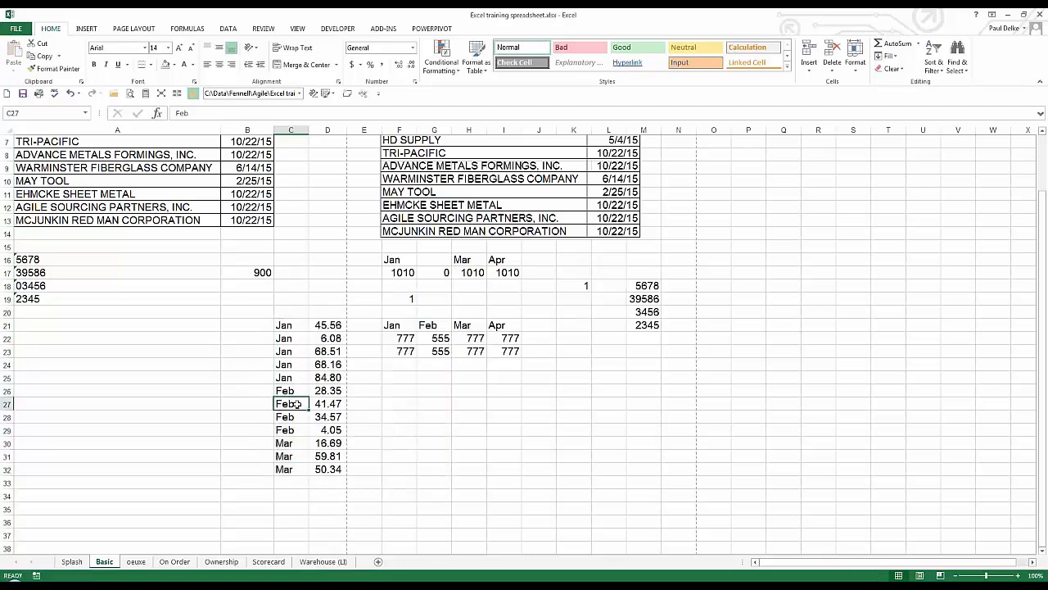
pyautogui.press('Down')
pyautogui.press('Down')
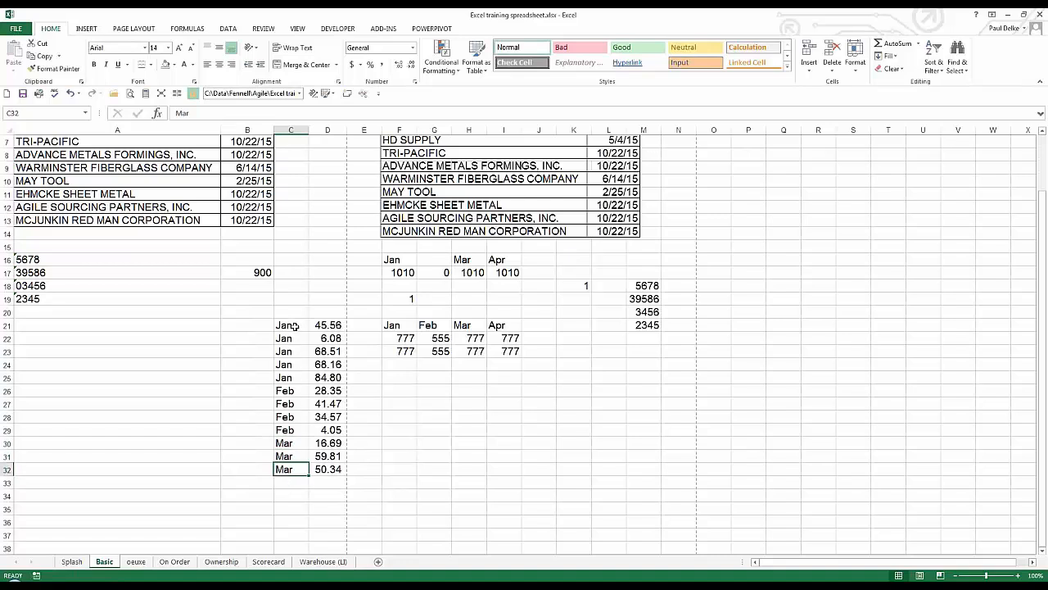
pyautogui.moveTo(293, 326); pyautogui.dragTo(288, 467)
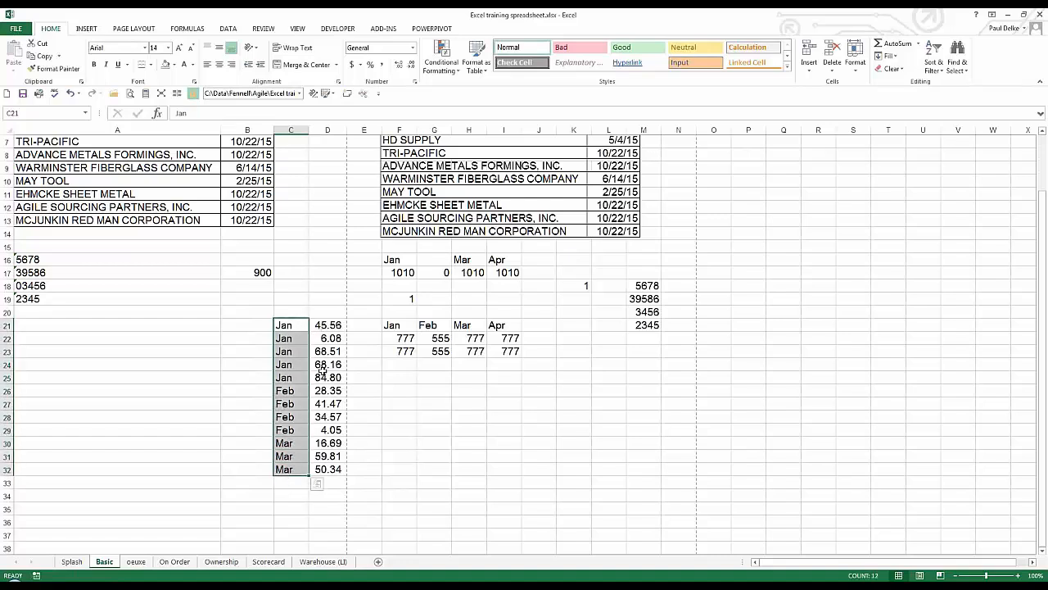
pyautogui.click(447, 392)
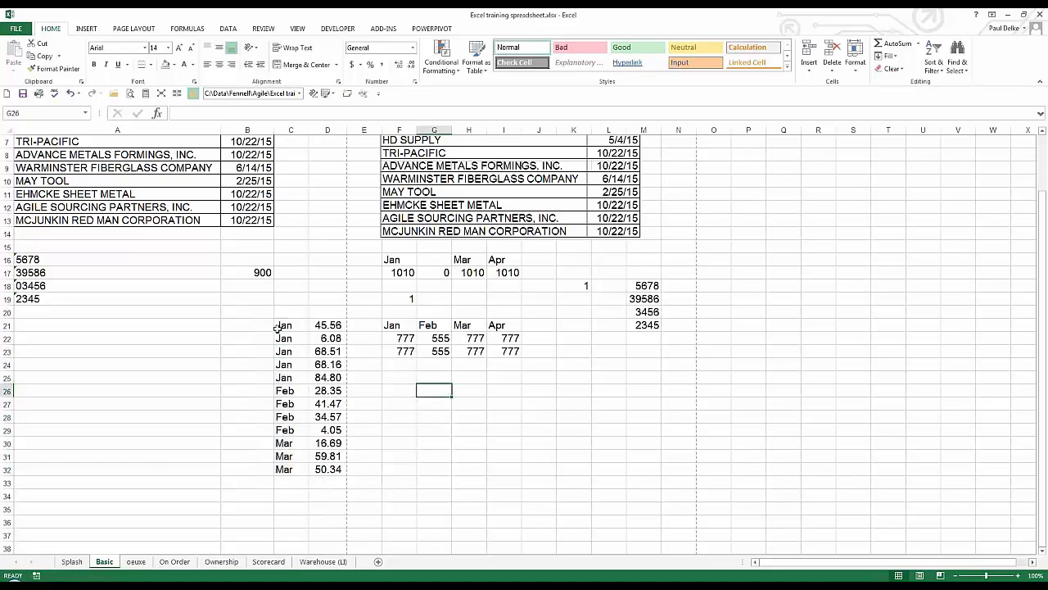
# Copy one Jan, Feb and Mar label from C25, C26 and C30 into F25:F27
pyautogui.click(405, 390)
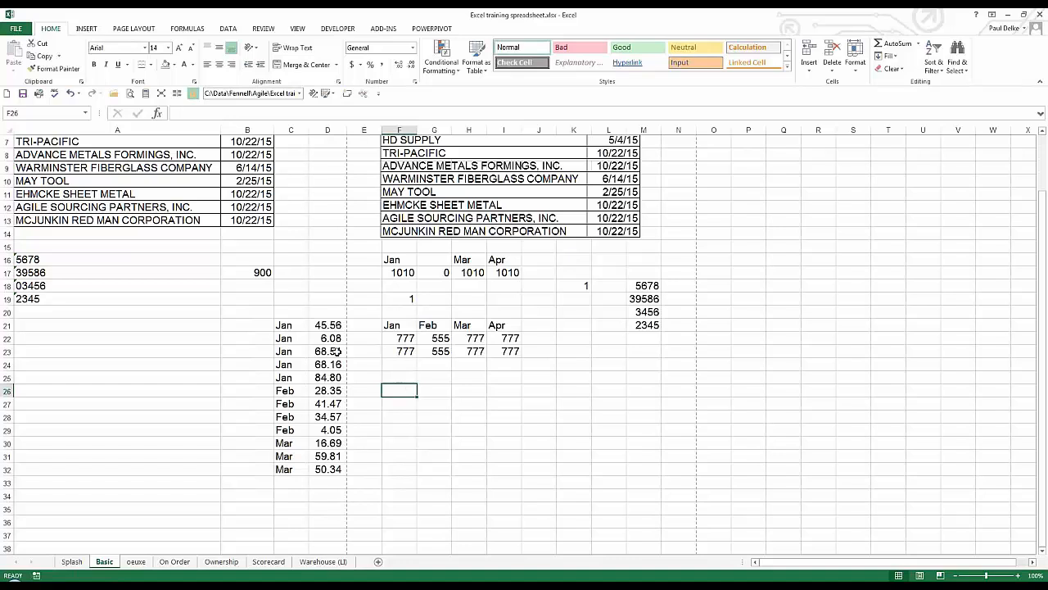
pyautogui.moveTo(289, 377); pyautogui.dragTo(288, 390)
pyautogui.keyDown('ctrl'); pyautogui.click(280, 443); pyautogui.keyUp('ctrl')
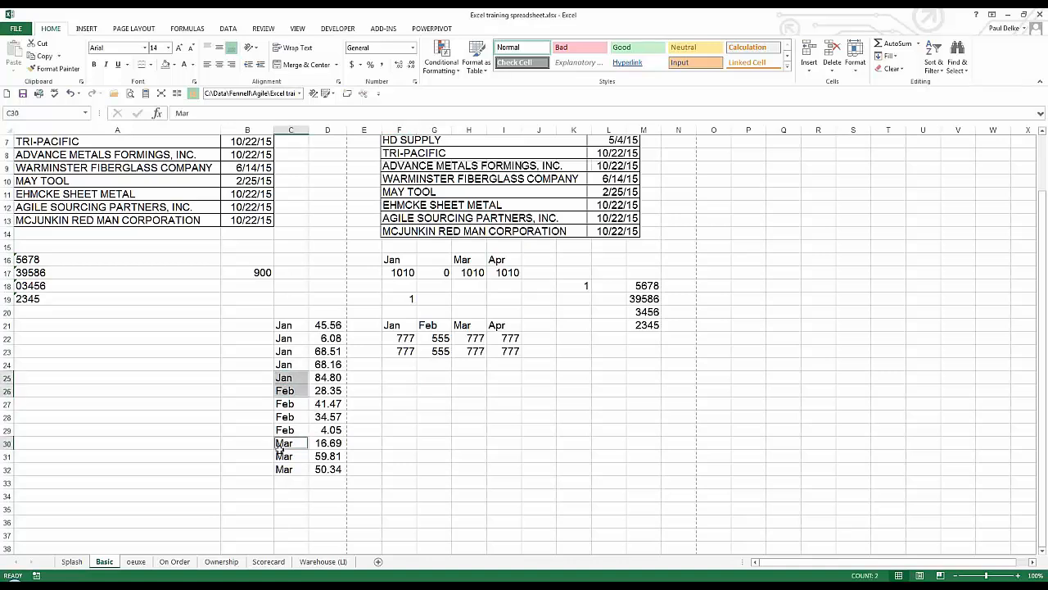
pyautogui.hotkey('ctrl', 'c')
pyautogui.click(400, 379)
pyautogui.hotkey('ctrl', 'v')
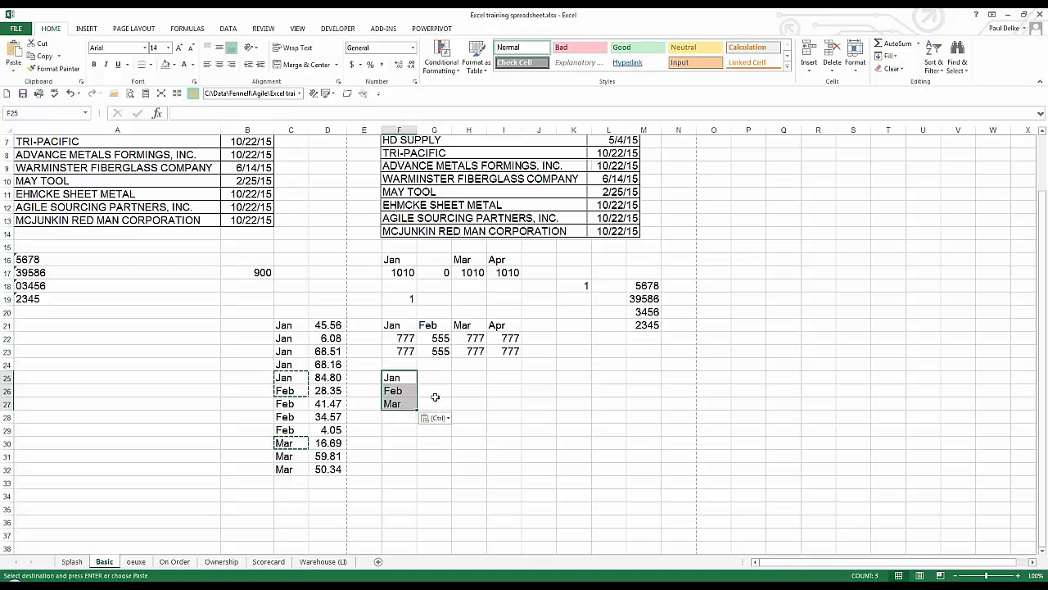
# Enter =SUM(D21:D32) in G25 beside the Jan label to total the whole amount column
pyautogui.press('Right')
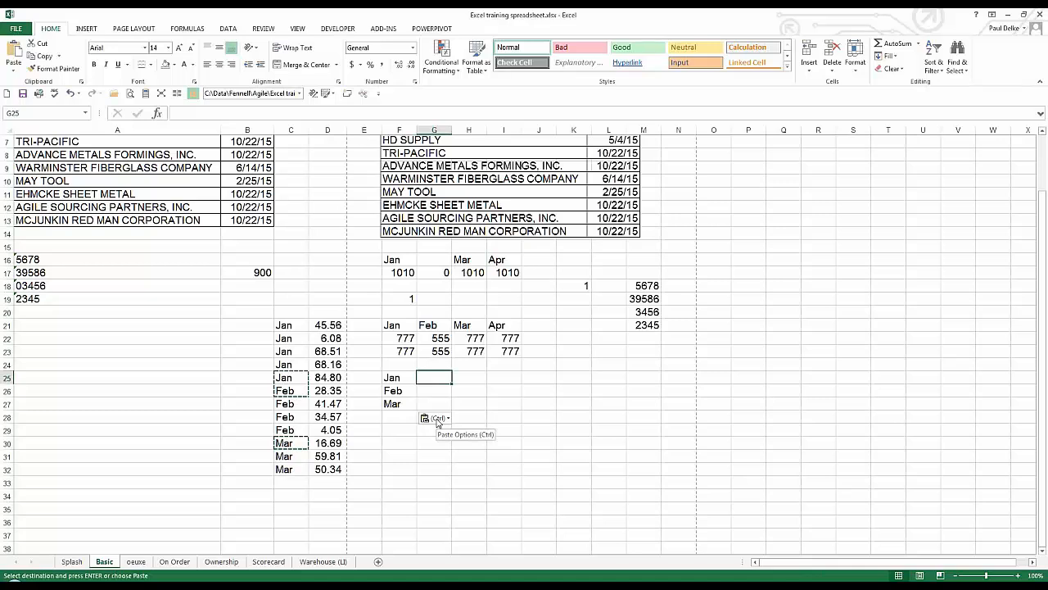
pyautogui.write('=')
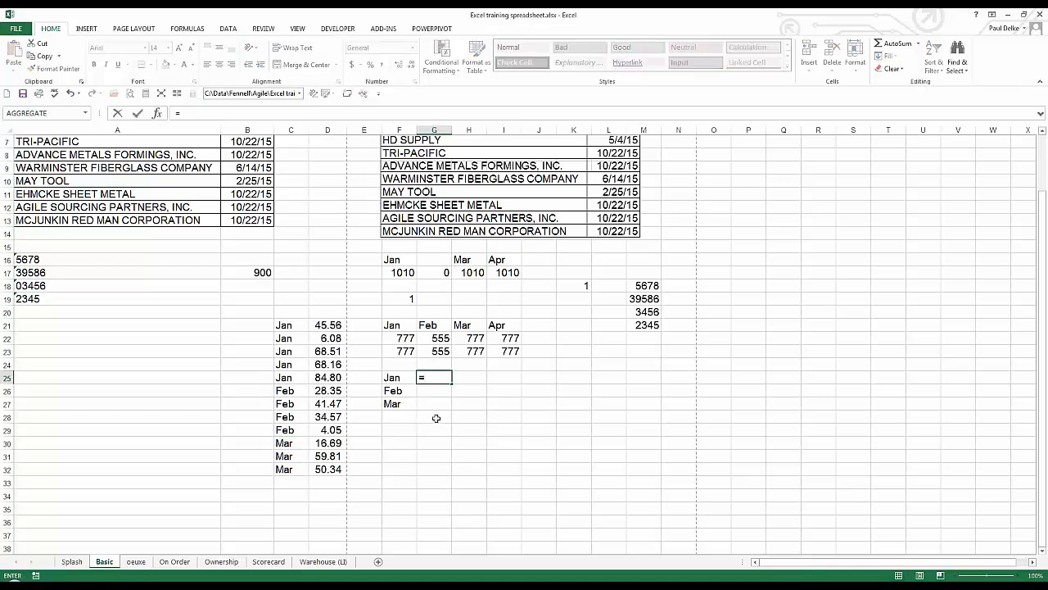
pyautogui.write('sumi')
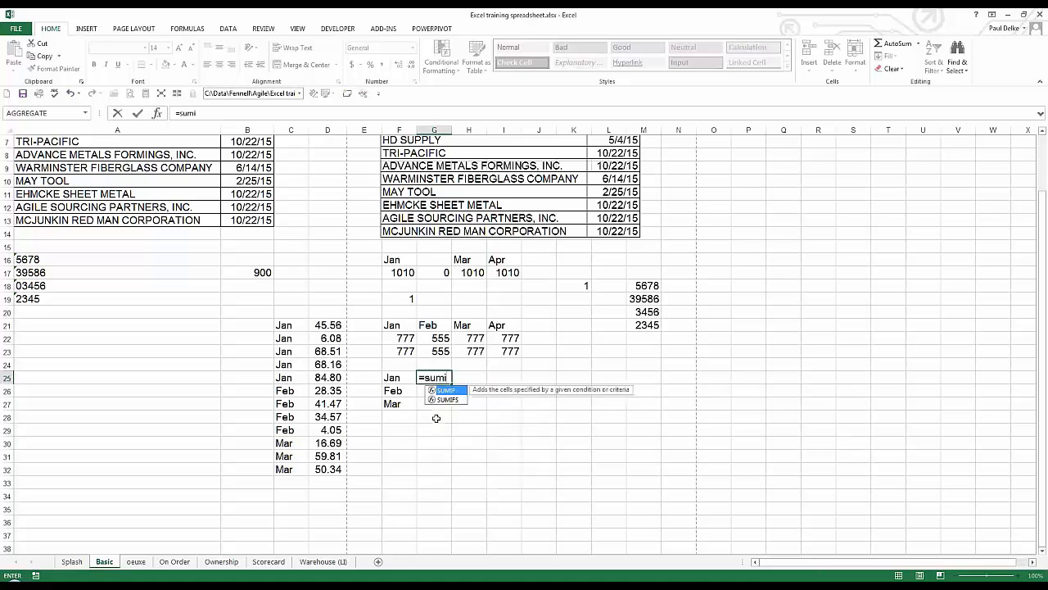
pyautogui.write('f')
pyautogui.press('BackSpace')
pyautogui.press('BackSpace')
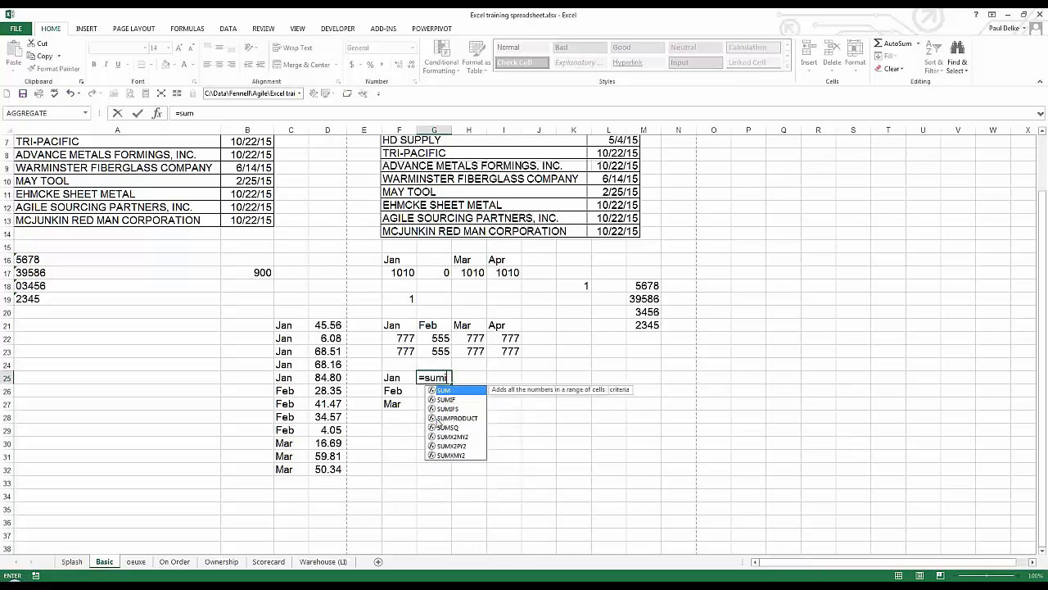
pyautogui.write('(')
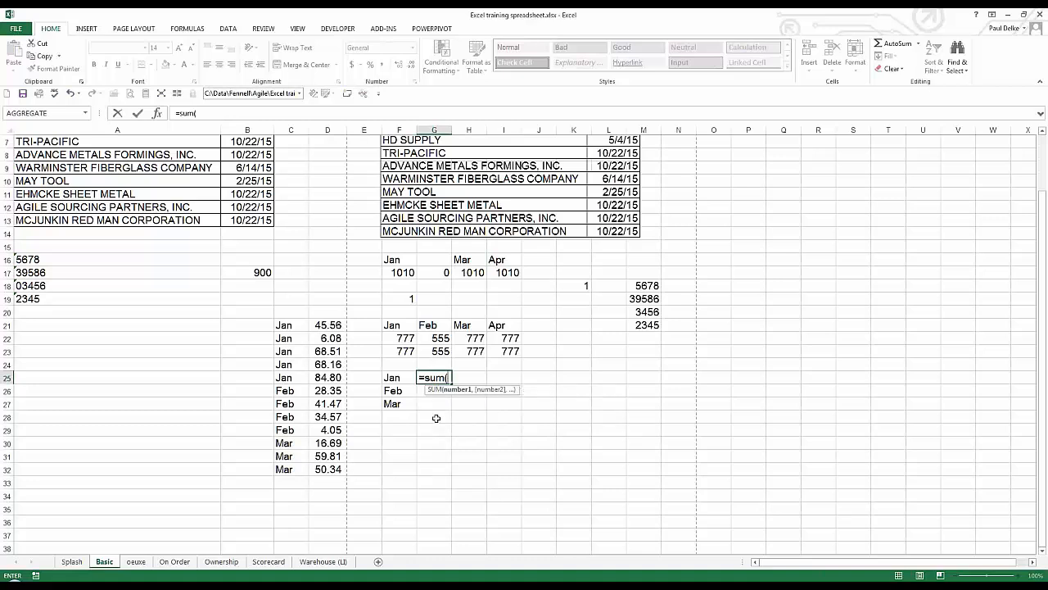
pyautogui.moveTo(334, 328); pyautogui.dragTo(328, 468)
pyautogui.press('Return')
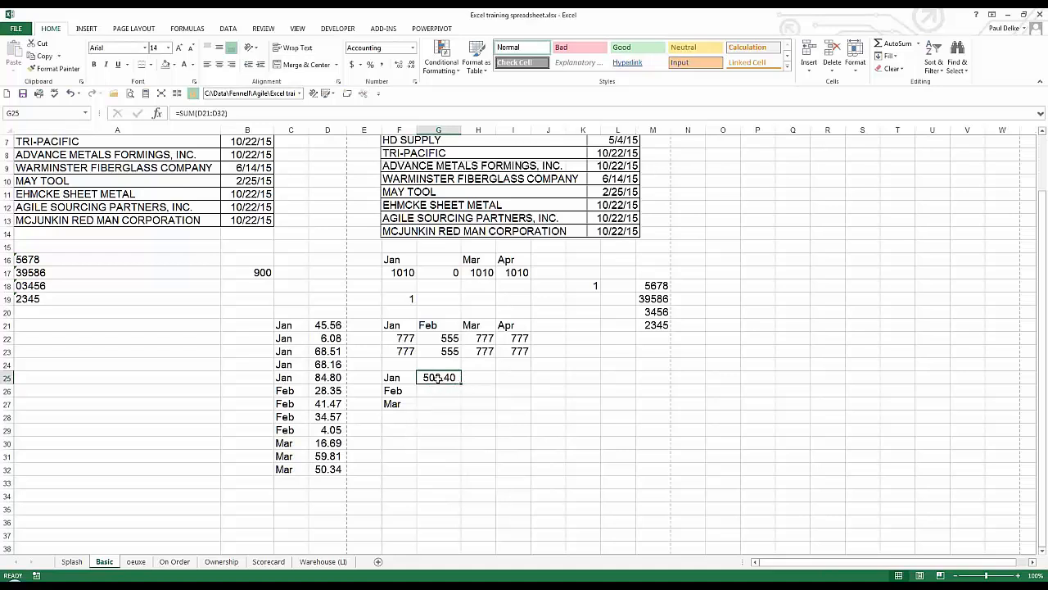
# Clear the formula in G25 back to =sum and review the suggested SUM functions, including SUMIF
pyautogui.click(215, 114)
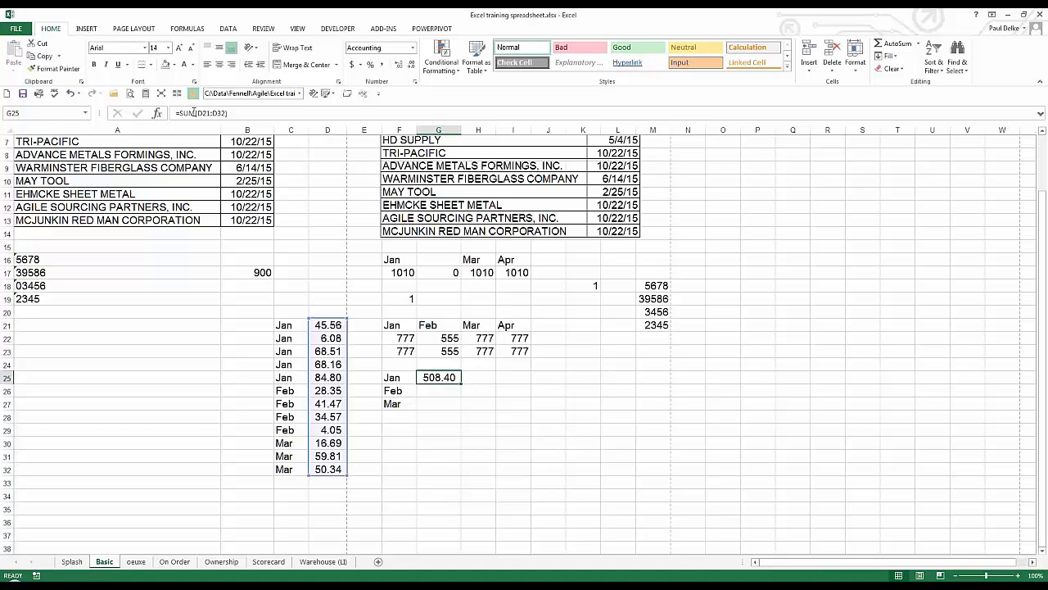
pyautogui.hotkey('shift', 'End')
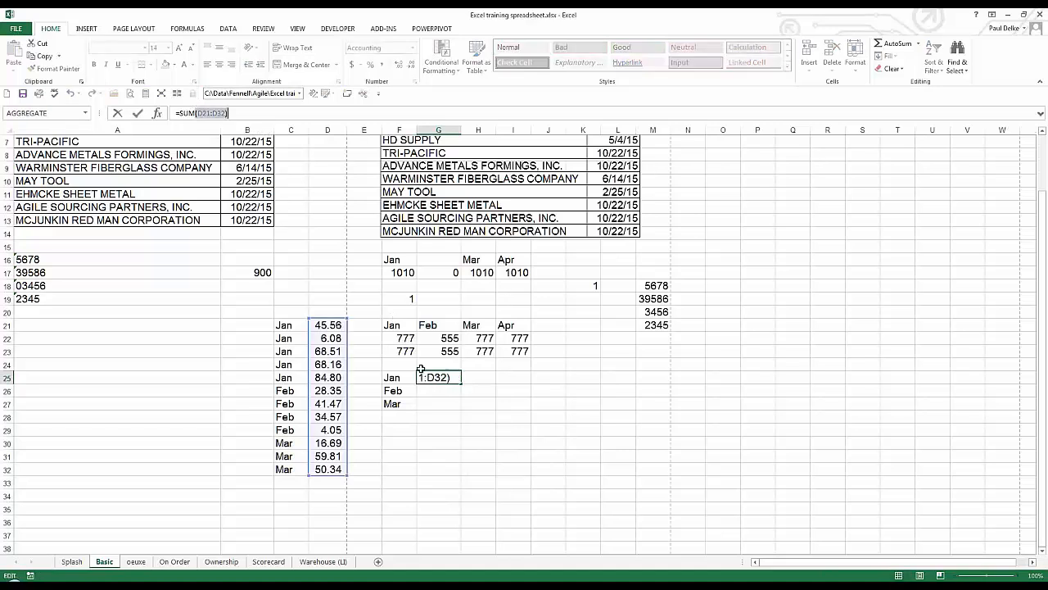
pyautogui.press('Delete')
pyautogui.write('I')
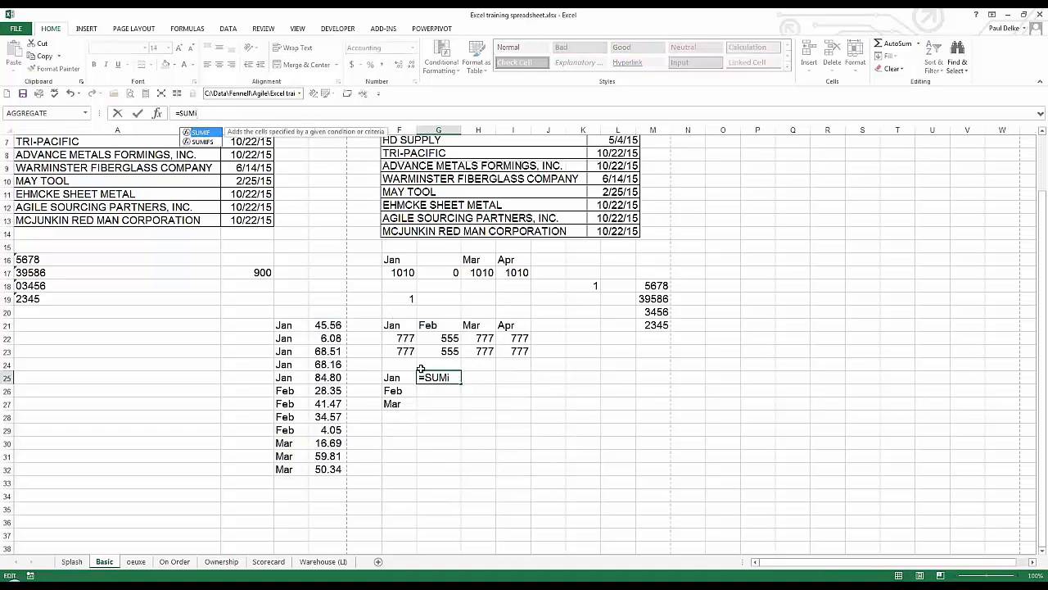
pyautogui.write('f')
pyautogui.press('BackSpace')
pyautogui.press('BackSpace')
pyautogui.press('BackSpace')
pyautogui.press('BackSpace')
pyautogui.press('BackSpace')
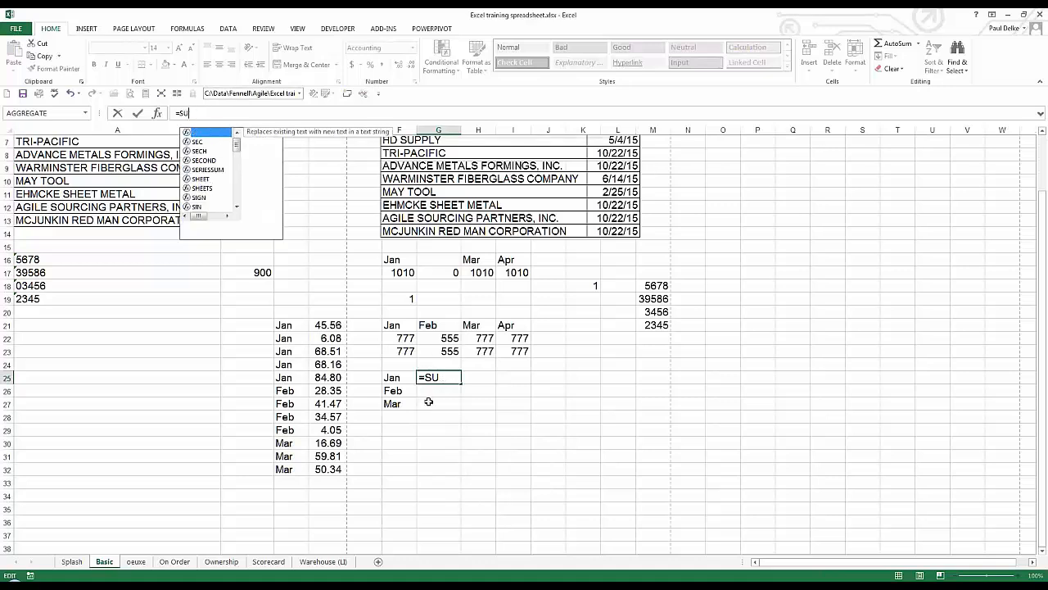
pyautogui.write('sum')
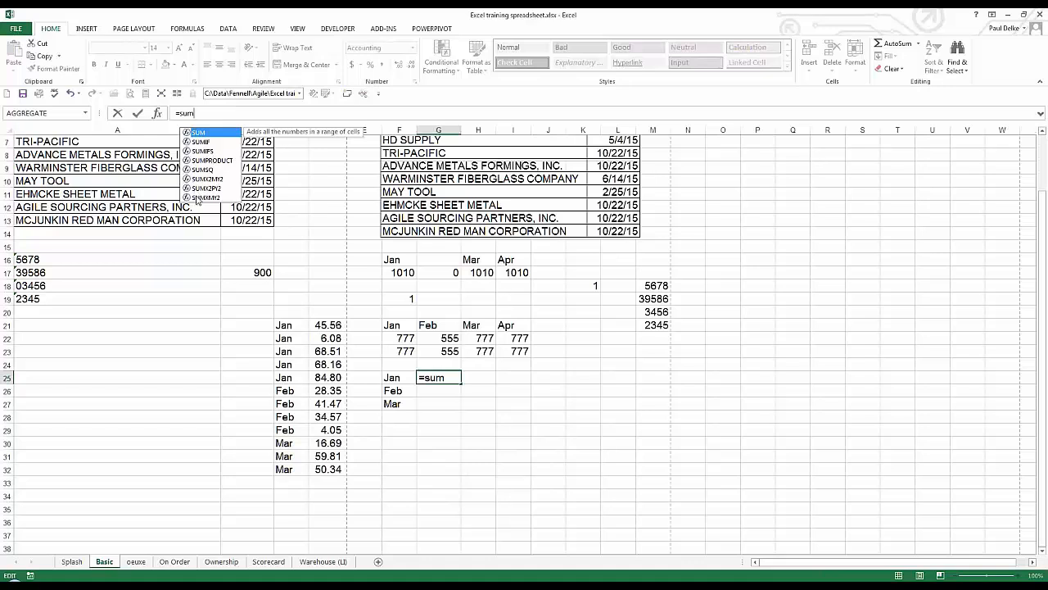
pyautogui.click(211, 144)
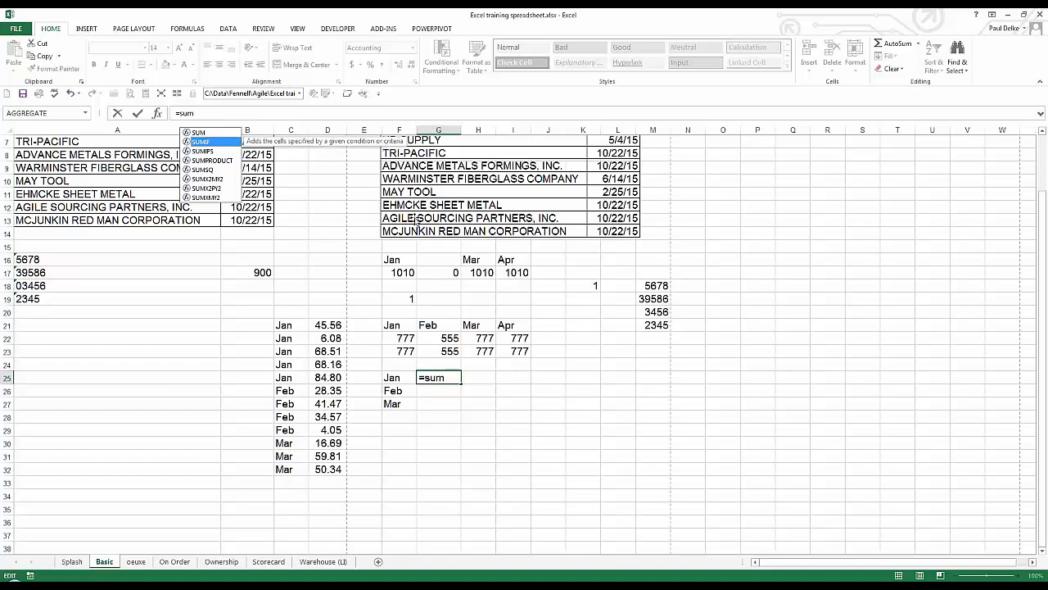
pyautogui.click(207, 115)
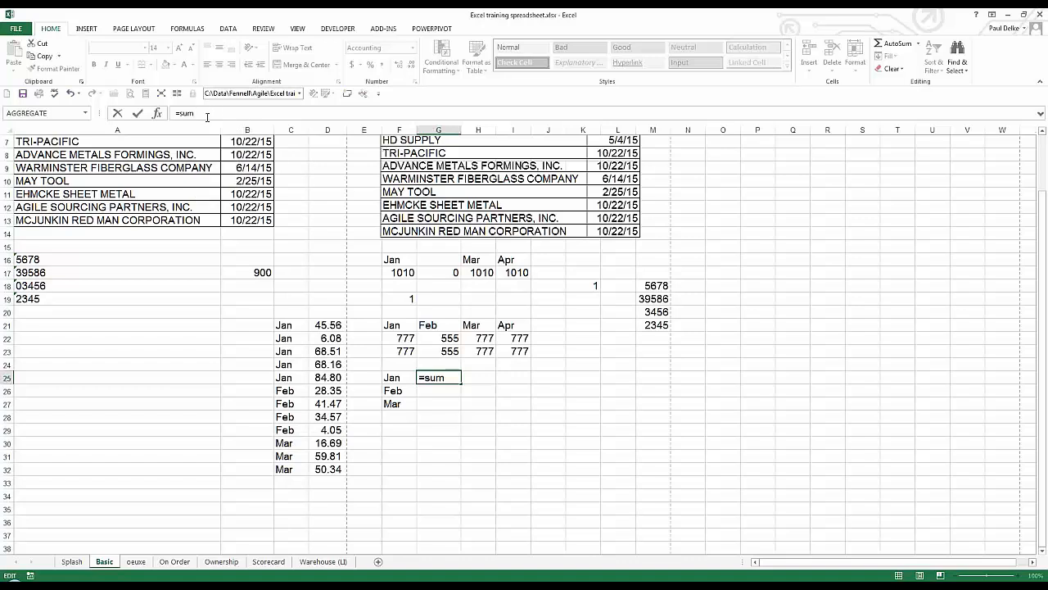
pyautogui.write('(')
pyautogui.moveTo(292, 324); pyautogui.dragTo(291, 416)
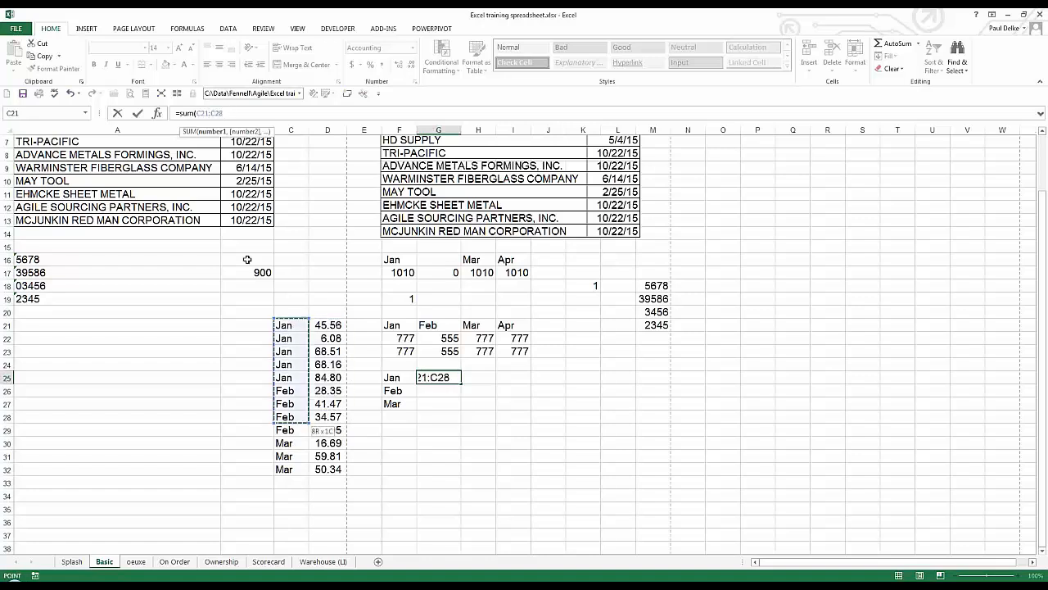
pyautogui.press('BackSpace')
pyautogui.press('BackSpace')
pyautogui.press('BackSpace')
pyautogui.press('BackSpace')
pyautogui.press('BackSpace')
pyautogui.press('BackSpace')
pyautogui.press('BackSpace')
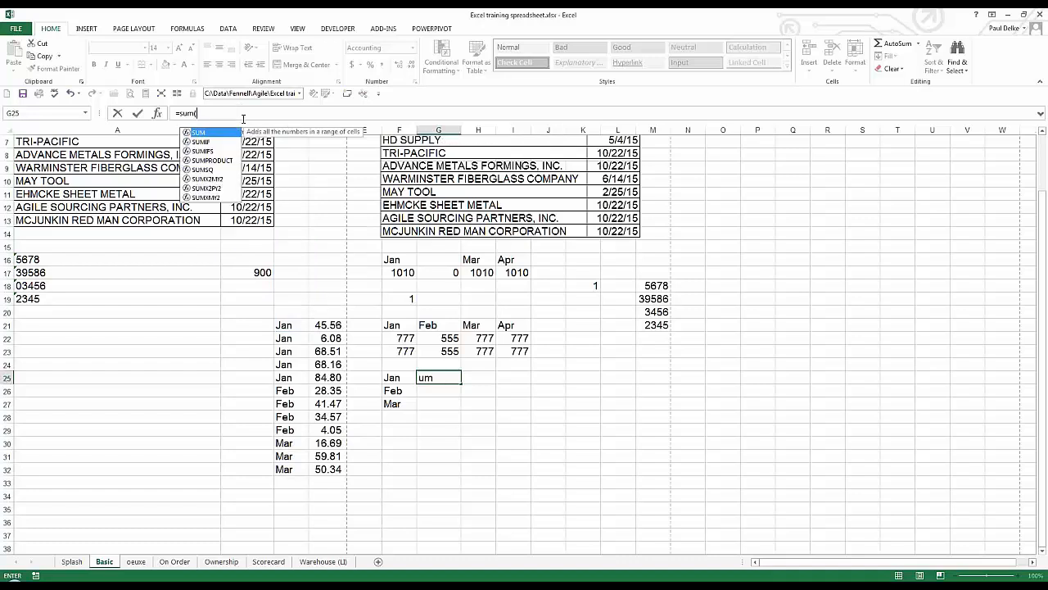
# Turn the G25 formula into SUMIF with the month column as absolute criteria range $C$21:$C$32
pyautogui.write('if(')
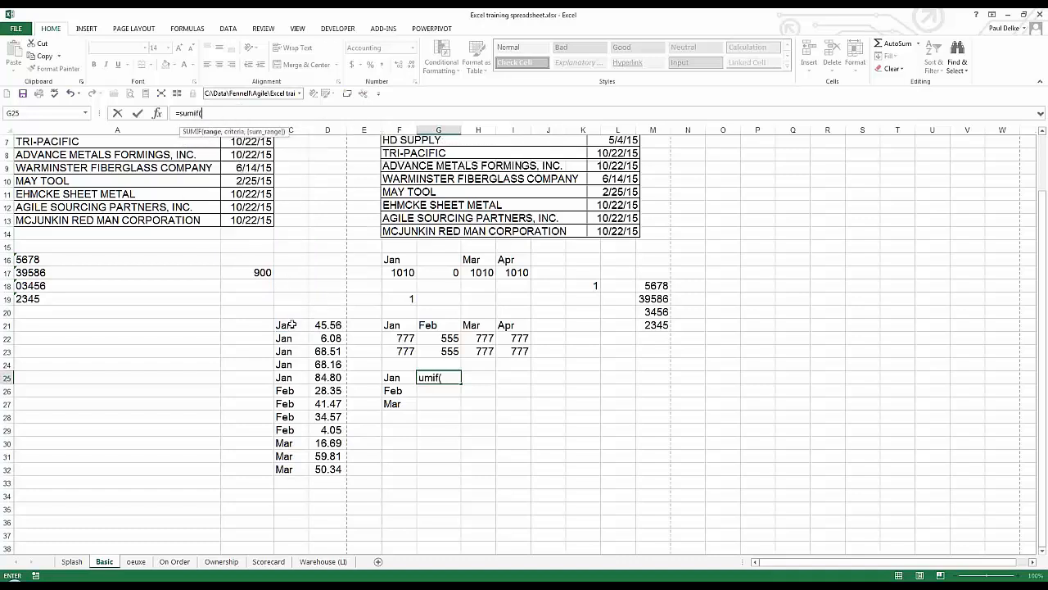
pyautogui.moveTo(293, 326); pyautogui.dragTo(296, 473)
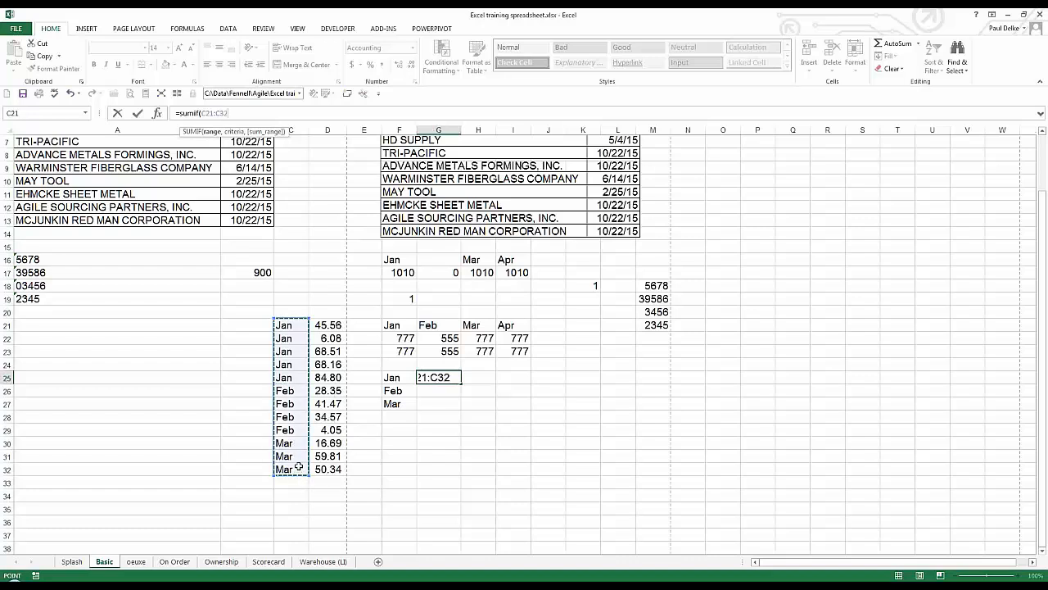
pyautogui.press('F4')
pyautogui.write(',')
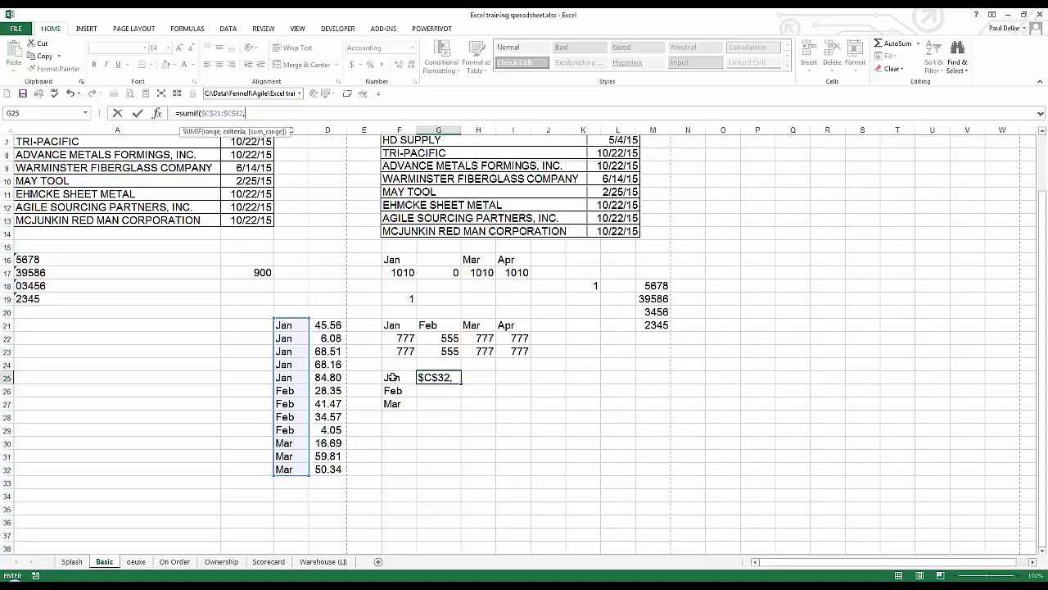
# Set the SUMIF criterion to the Jan label in F25, locking only its column as $F25
pyautogui.click(392, 378)
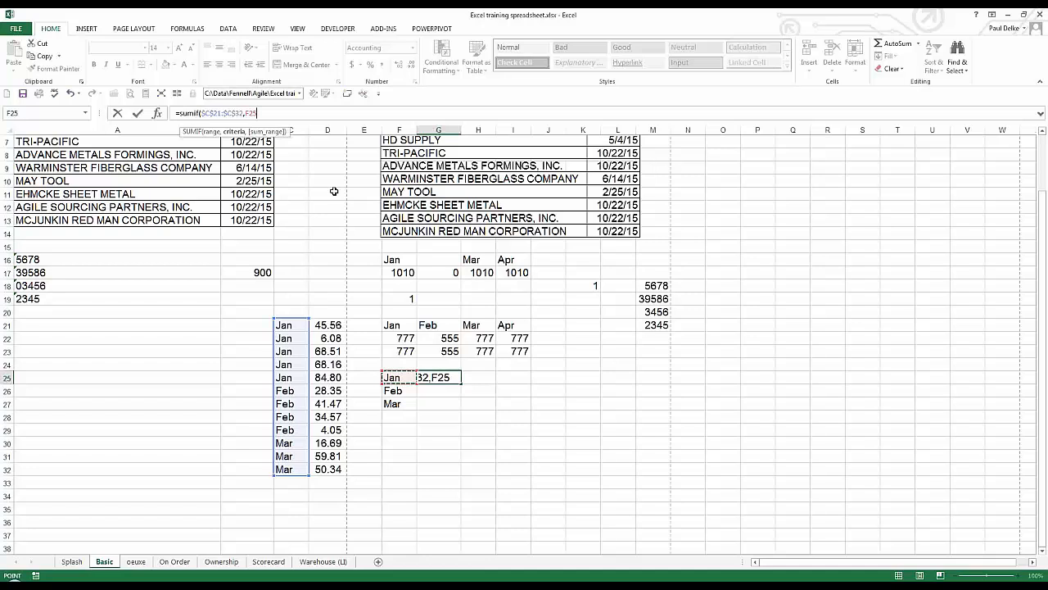
pyautogui.press('F4')
pyautogui.press('F4')
pyautogui.press('F4')
pyautogui.press('F4')
pyautogui.press('F4')
pyautogui.press('F4')
pyautogui.press('F4')
pyautogui.press('F4')
pyautogui.write(',')
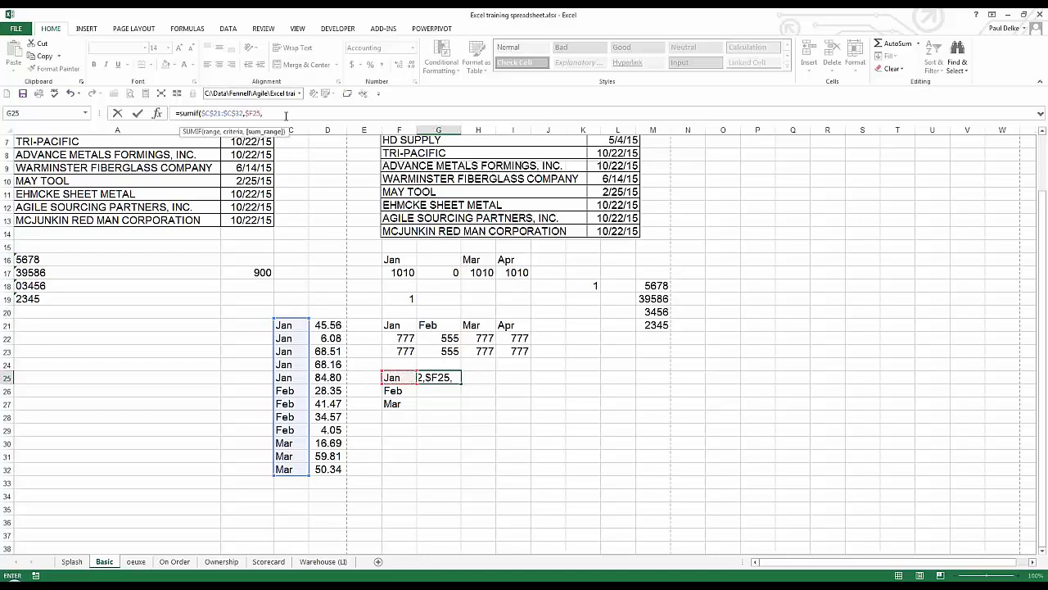
# Add the absolute sum range $D$21:$D$32 to the SUMIF formula and enter it in G25
pyautogui.moveTo(326, 325); pyautogui.dragTo(334, 469)
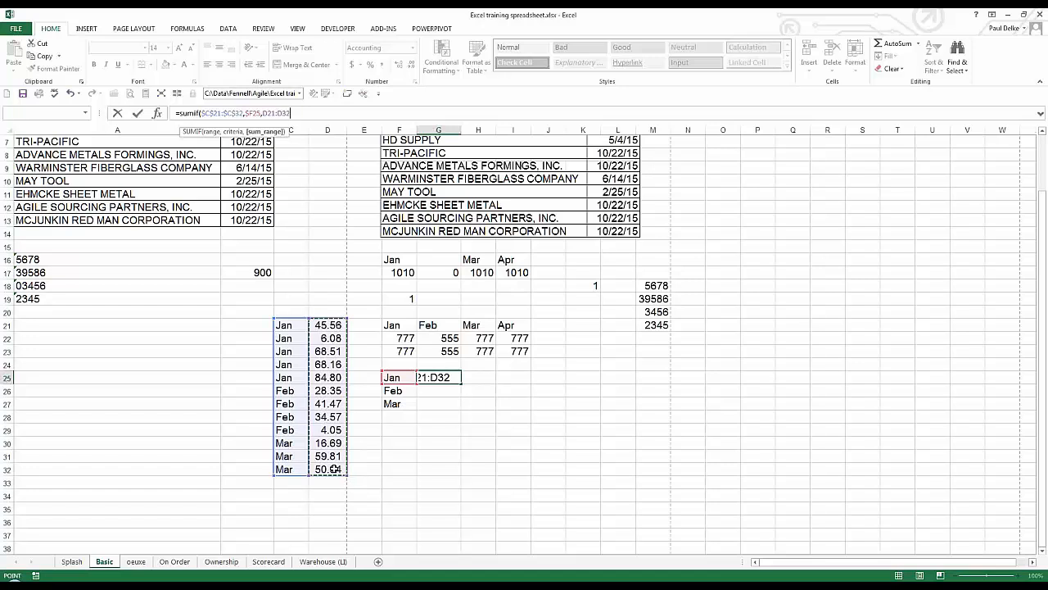
pyautogui.press('F4')
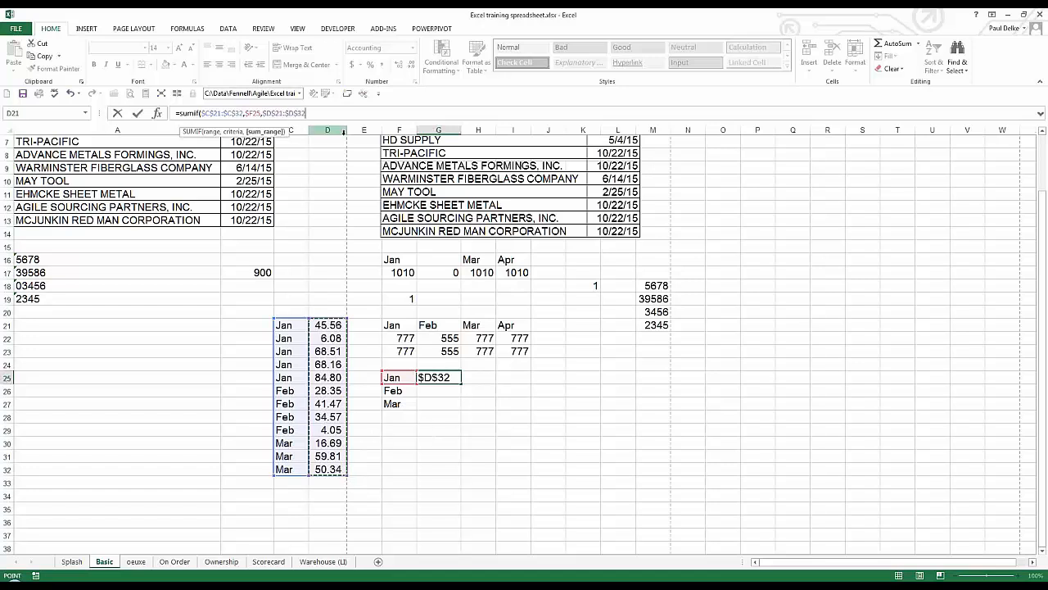
pyautogui.write(')')
pyautogui.hotkey('ctrl', 'Return')
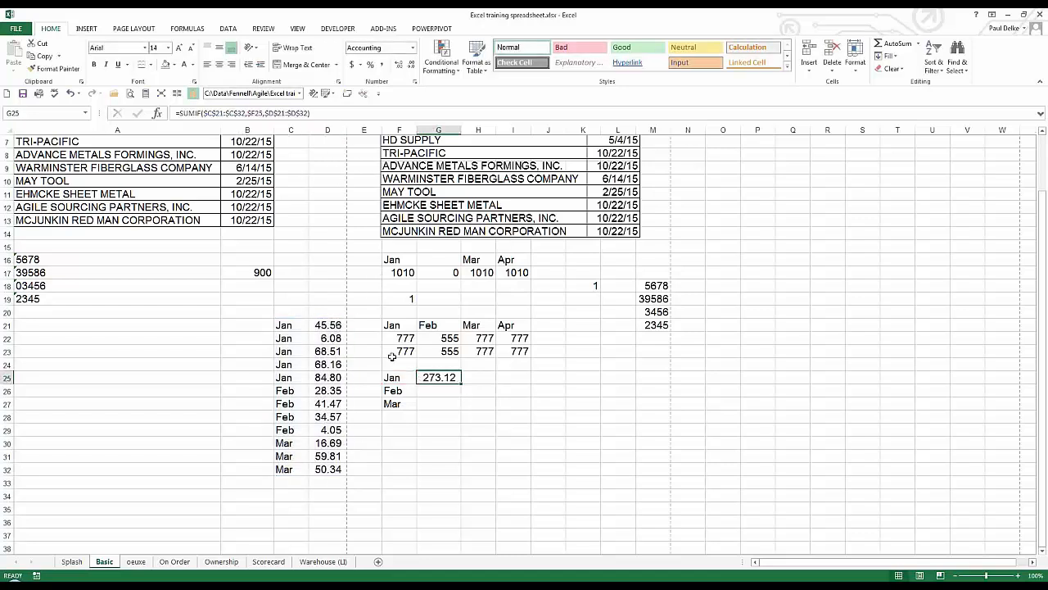
# Select the Jan amounts in D21:D25 and compare their status bar sum with the SUMIF result in G25
pyautogui.click(328, 326)
pyautogui.hotkey('shift', 'Down')
pyautogui.hotkey('shift', 'Down')
pyautogui.hotkey('shift', 'Down')
pyautogui.hotkey('shift', 'Down')
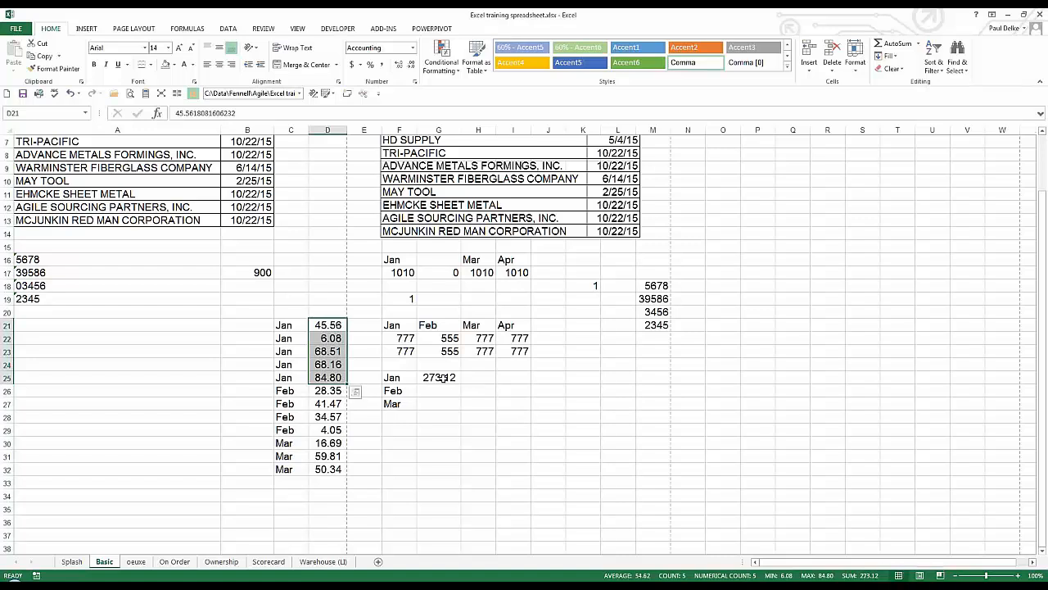
pyautogui.click(456, 382)
pyautogui.moveTo(461, 383)
pyautogui.mouseDown()
pyautogui.moveTo(463, 402)
pyautogui.moveTo(459, 383)
pyautogui.mouseUp()
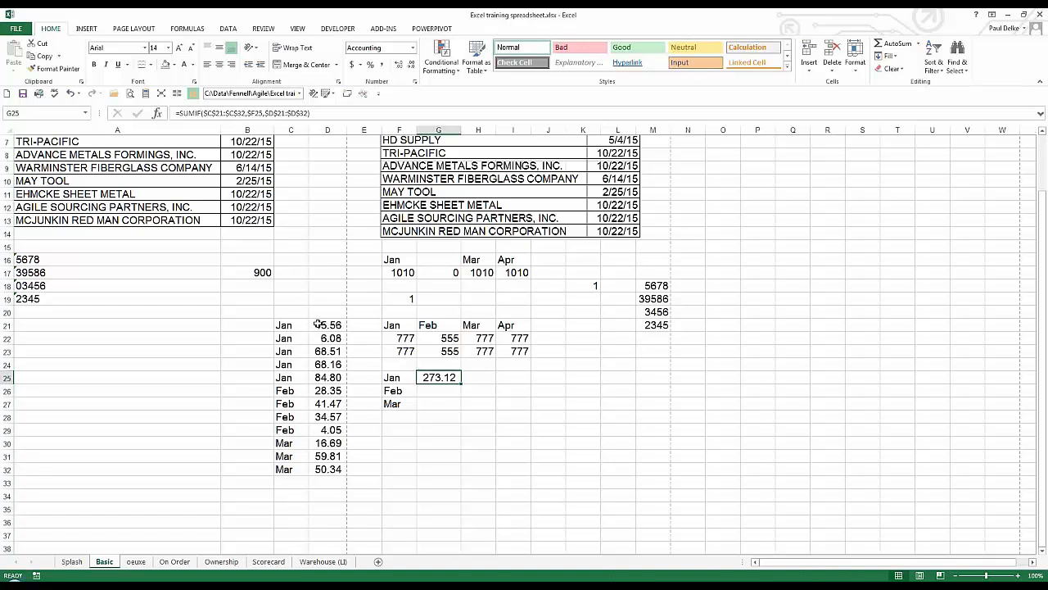
pyautogui.moveTo(320, 326); pyautogui.dragTo(319, 379)
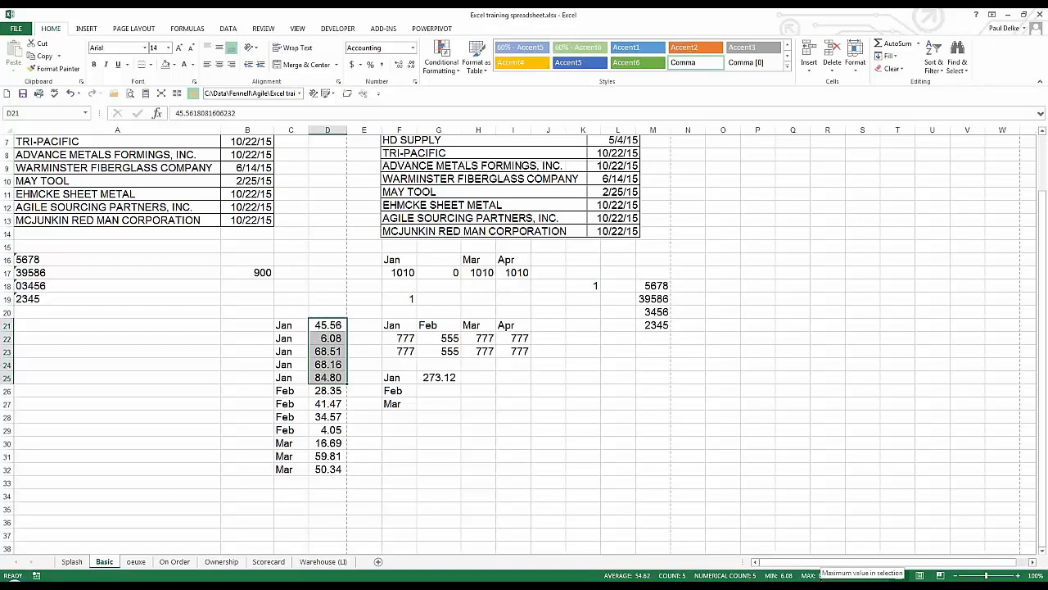
pyautogui.click(421, 379)
# Open Insert Function for G26 and select SUMIF among the most recently used functions
pyautogui.click(429, 391)
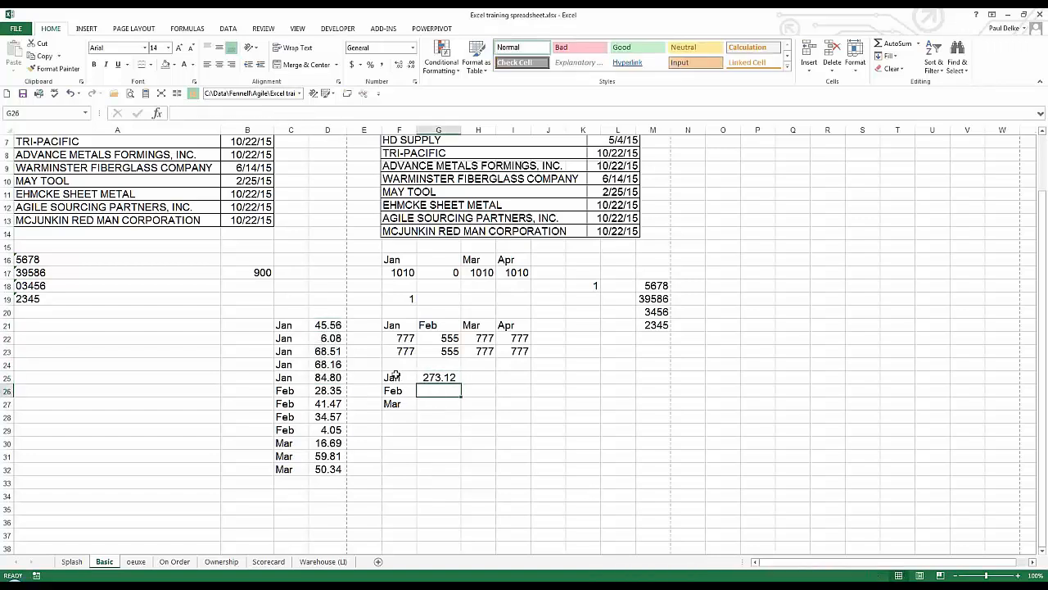
pyautogui.click(159, 114)
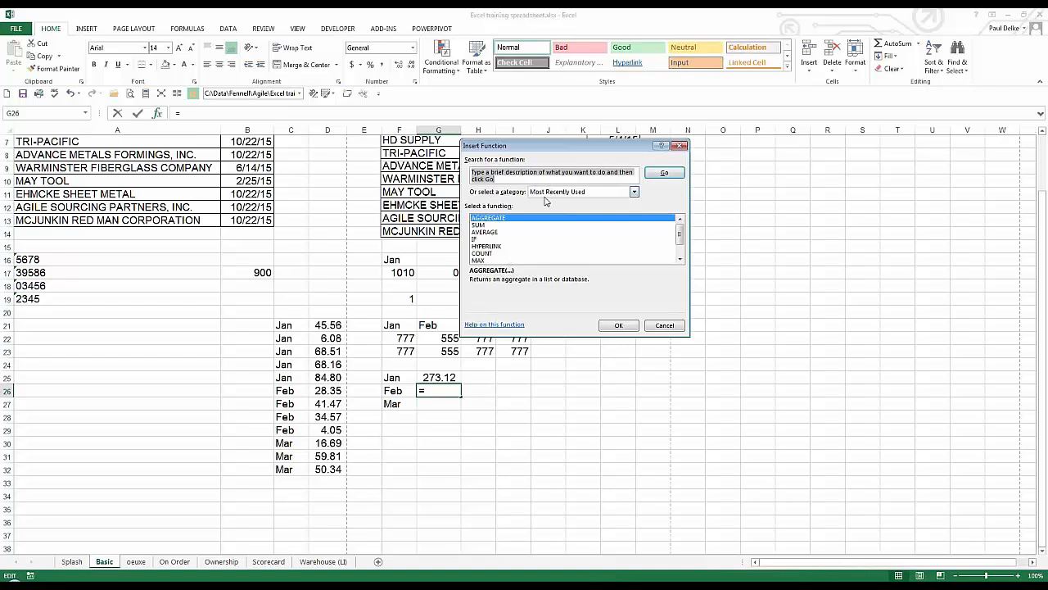
pyautogui.click(680, 259)
pyautogui.click(680, 258)
pyautogui.click(680, 259)
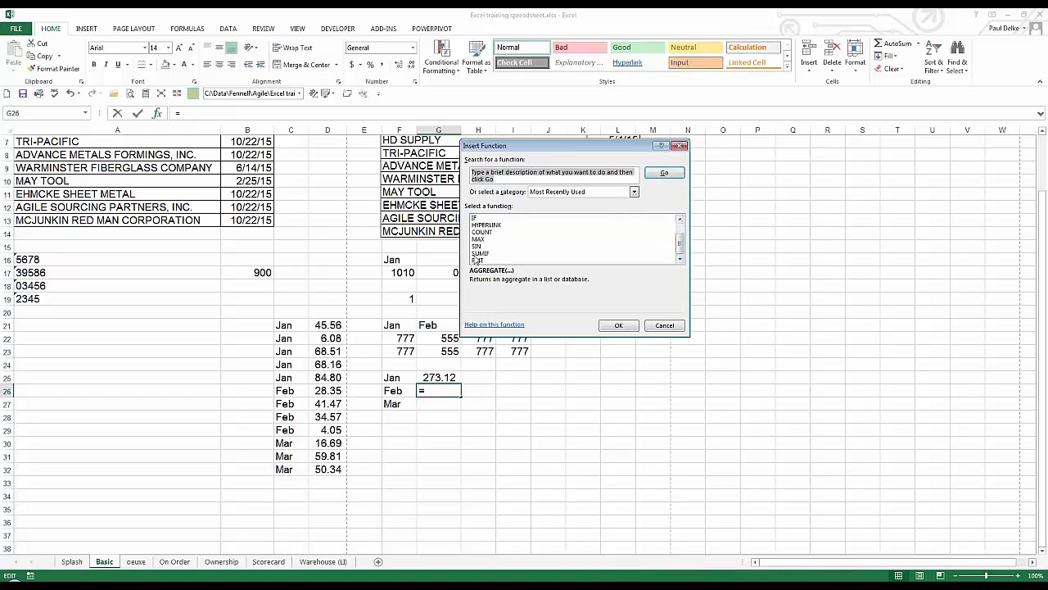
pyautogui.click(480, 253)
# Browse the Financial, Statistical, Text and Math & Trig function categories and return to Most Recently Used
pyautogui.click(634, 192)
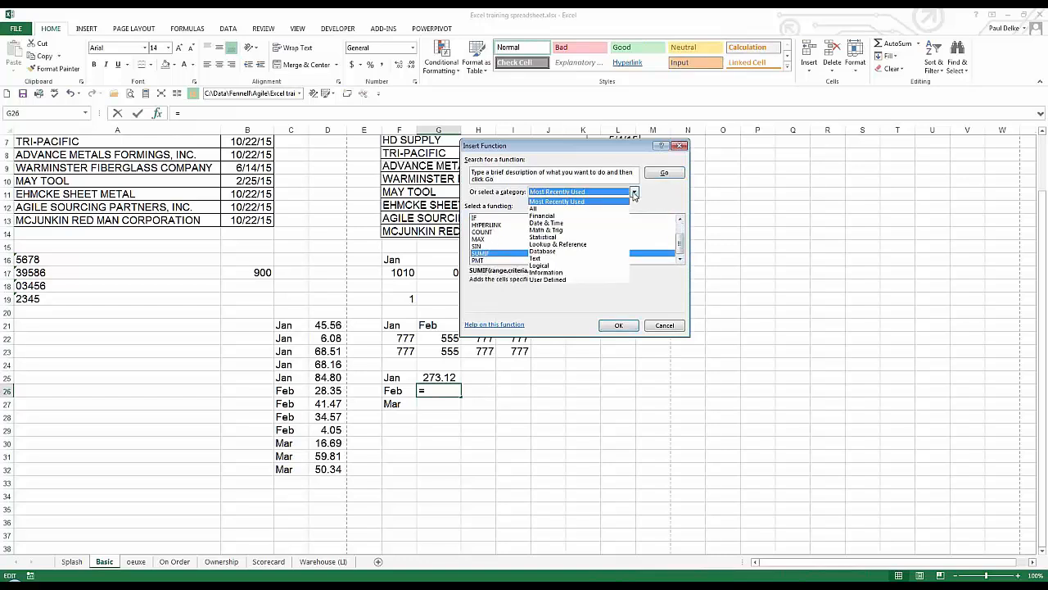
pyautogui.click(578, 217)
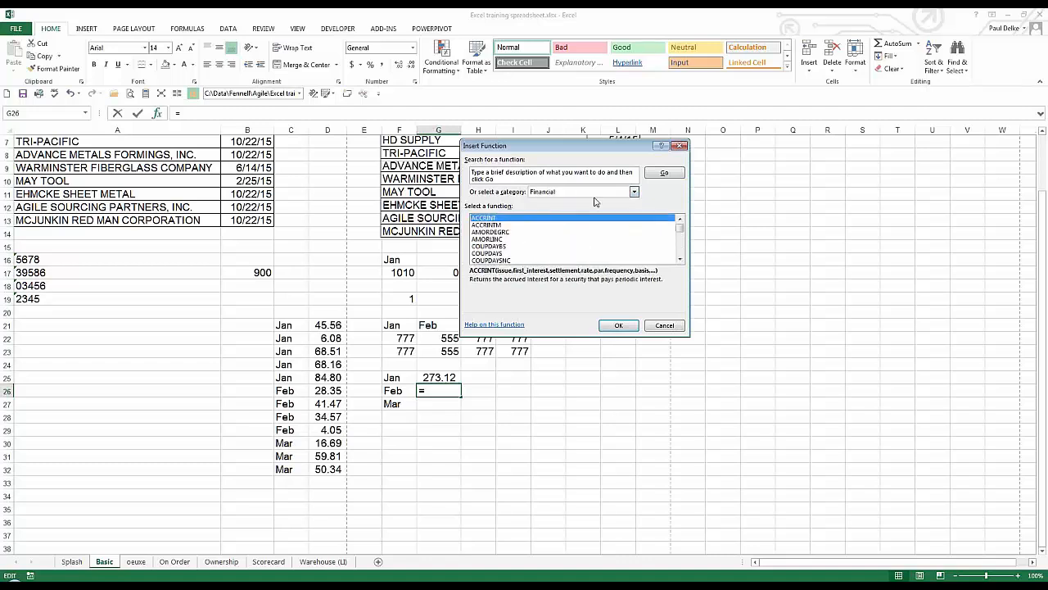
pyautogui.click(633, 191)
pyautogui.click(607, 237)
pyautogui.click(634, 191)
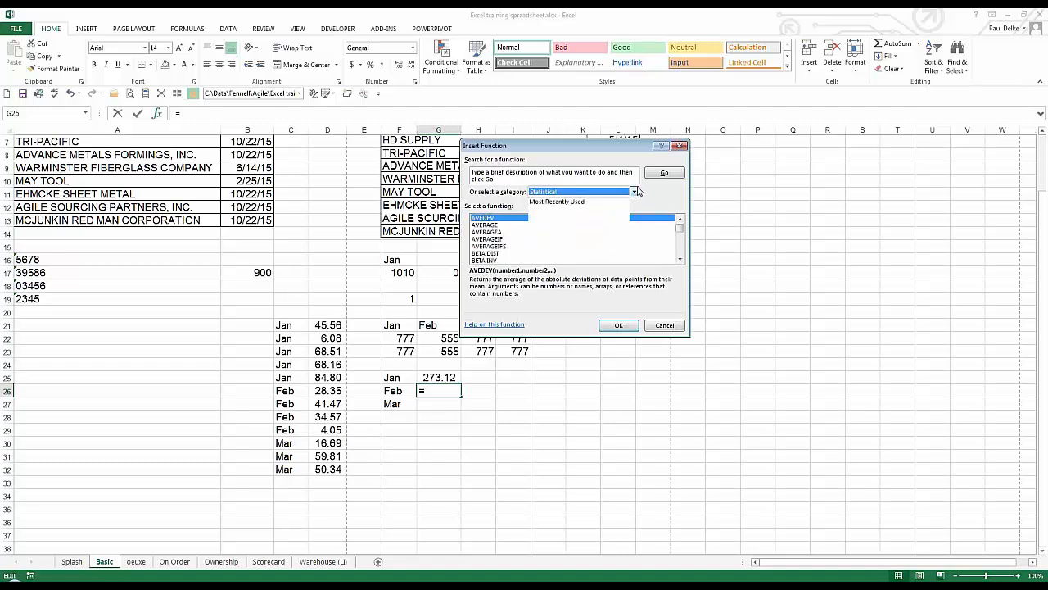
pyautogui.click(580, 258)
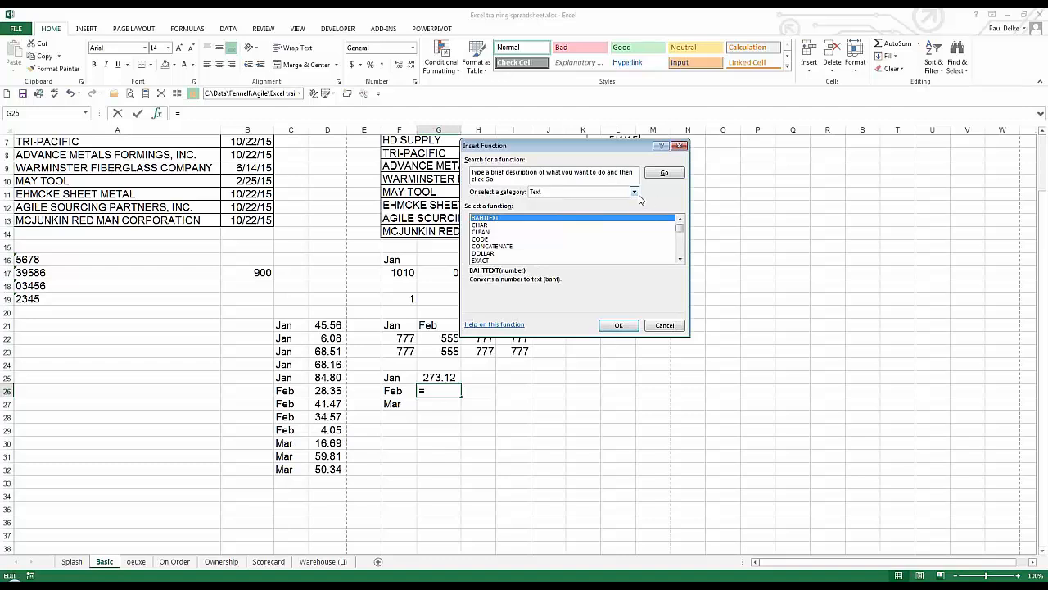
pyautogui.click(634, 191)
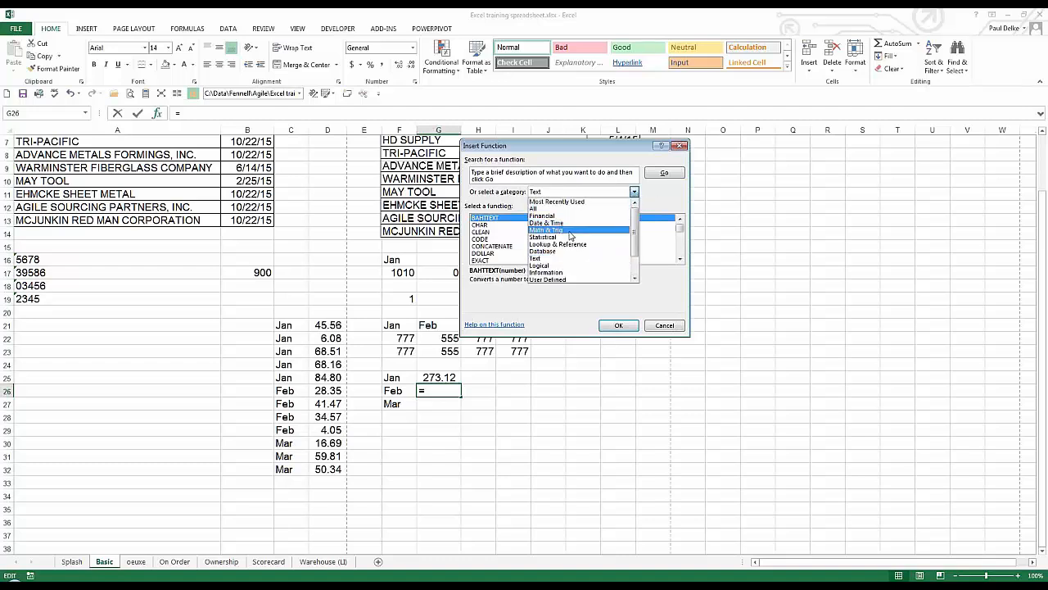
pyautogui.click(572, 232)
pyautogui.click(633, 192)
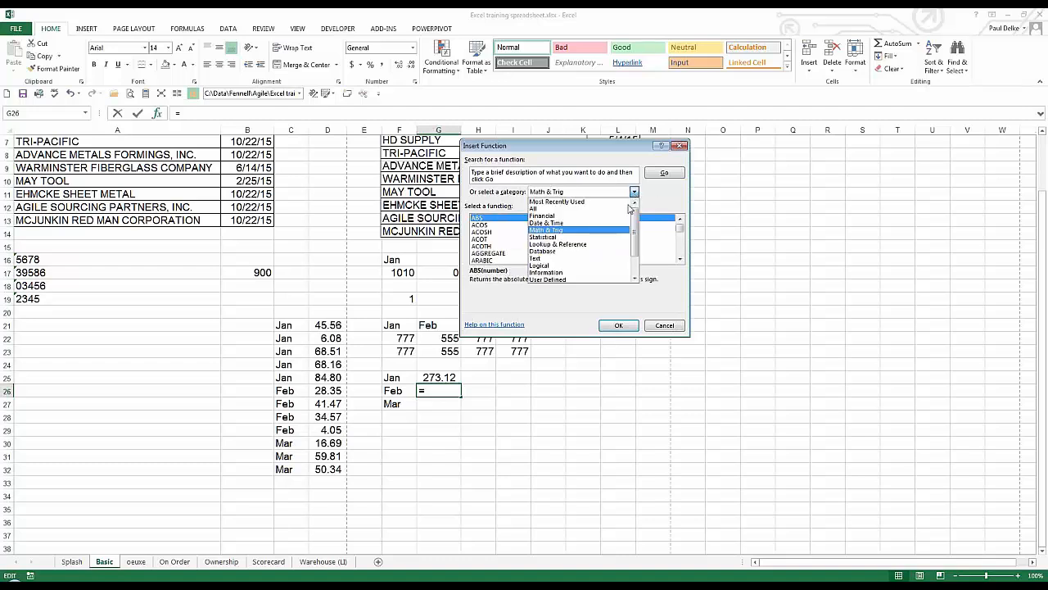
pyautogui.click(592, 204)
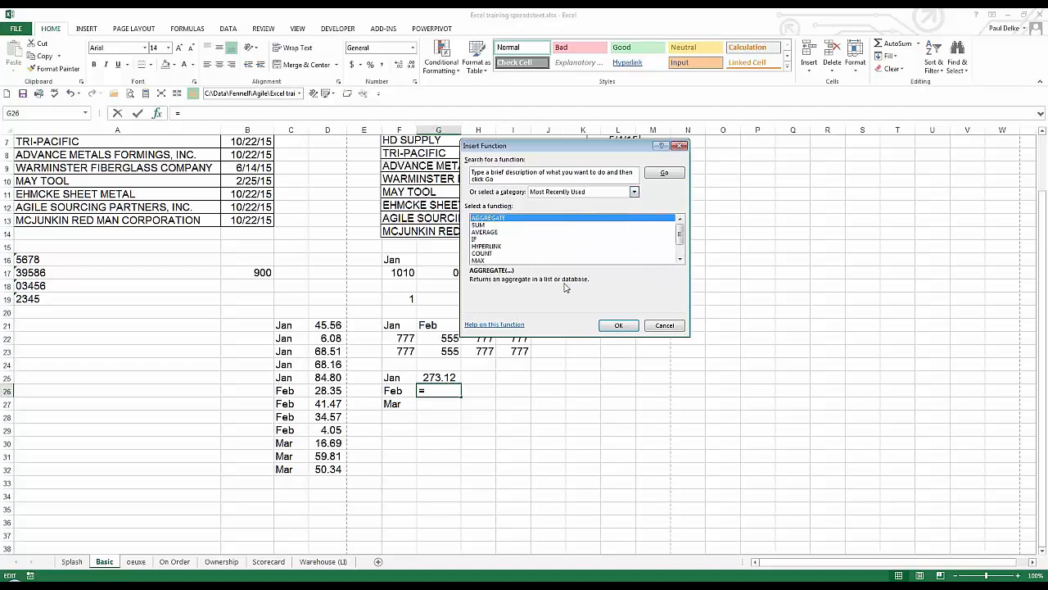
# Choose SUMIF for G26 and set its range argument to the month labels as absolute $C$21:$C$32
pyautogui.click(679, 260)
pyautogui.click(496, 254)
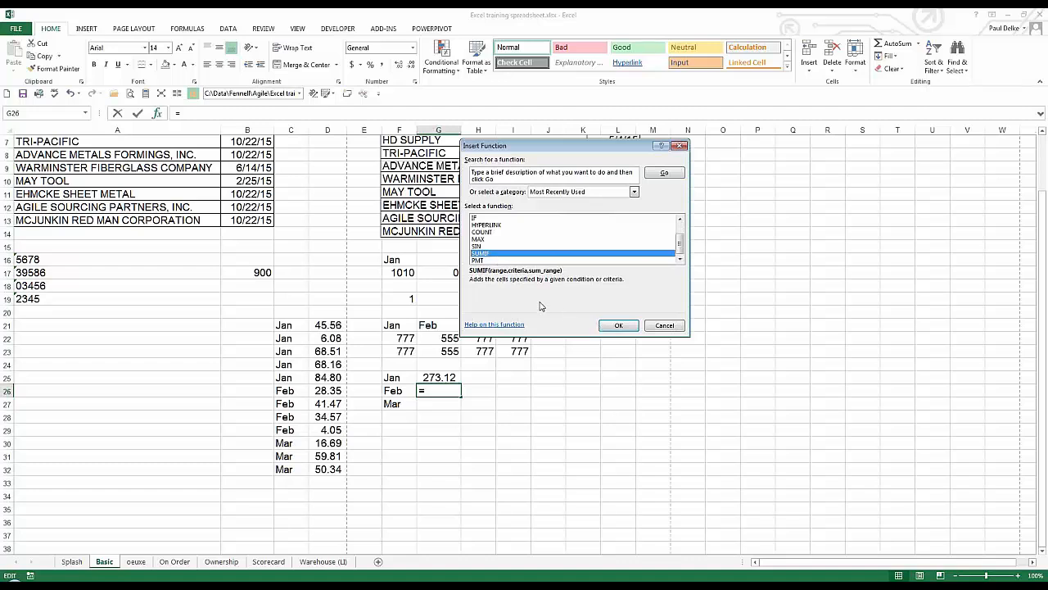
pyautogui.click(618, 325)
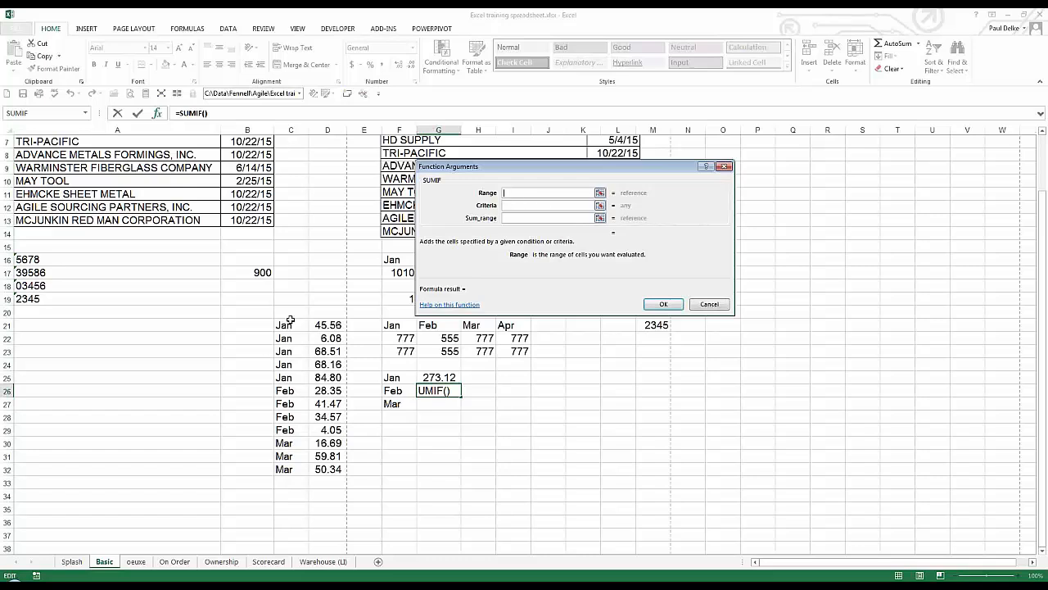
pyautogui.moveTo(289, 324); pyautogui.dragTo(291, 468)
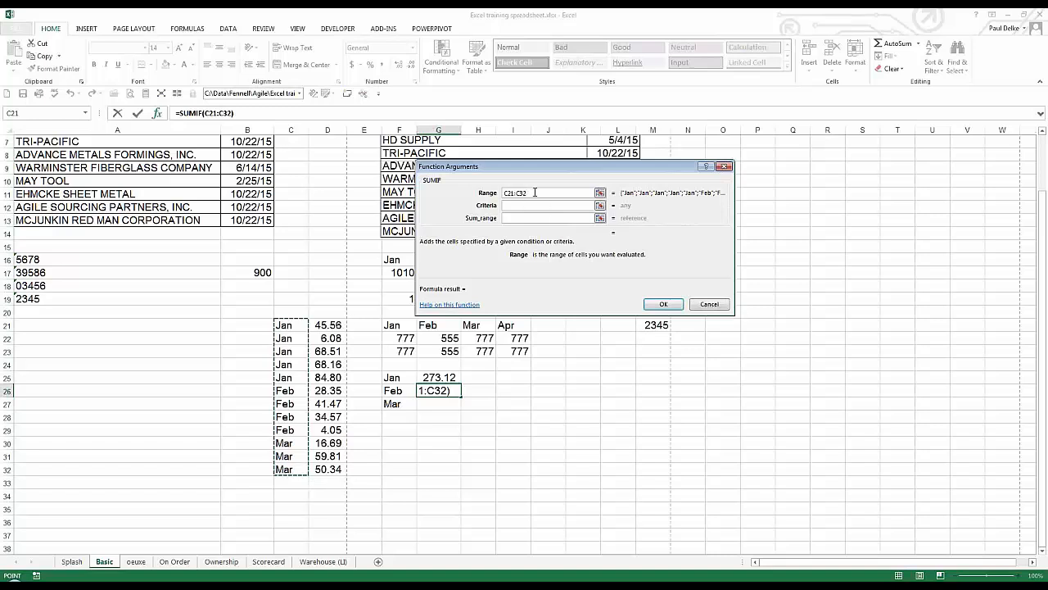
pyautogui.press('F4')
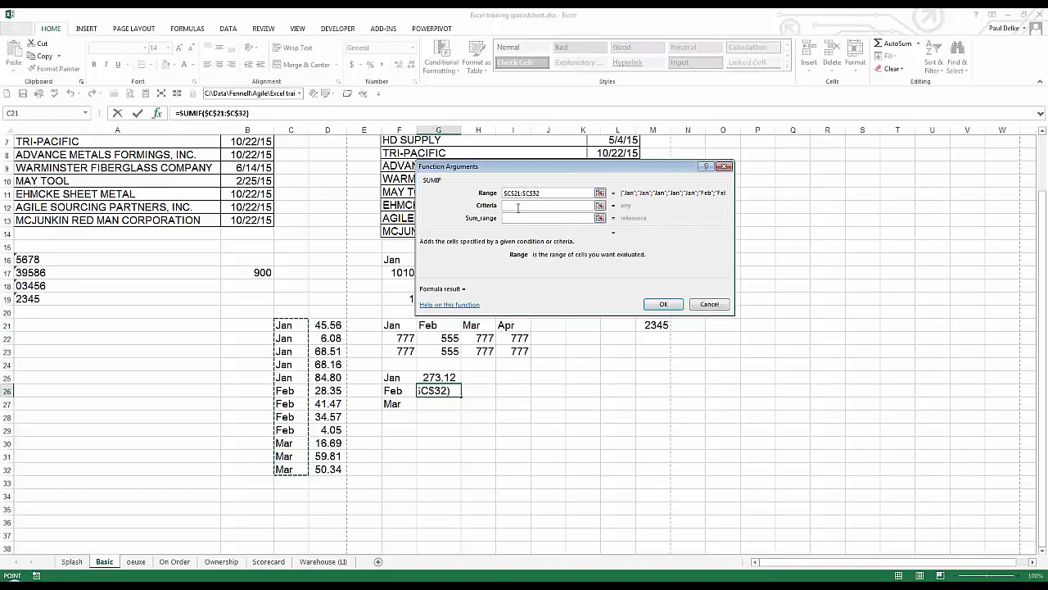
# Set the SUMIF criteria argument to the Feb label in F26, locking only its column as $F26
pyautogui.click(517, 207)
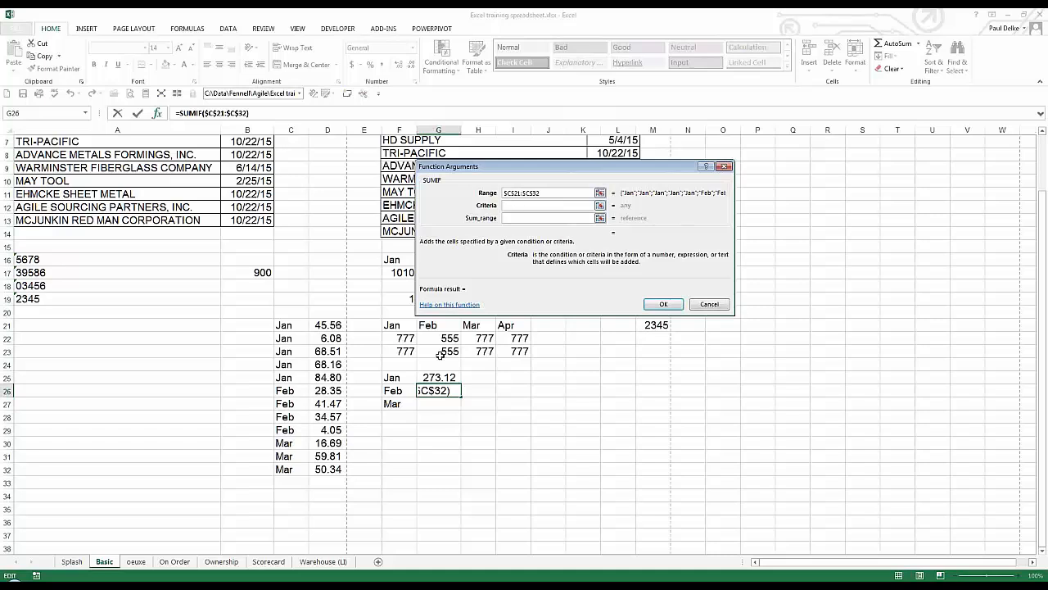
pyautogui.click(397, 392)
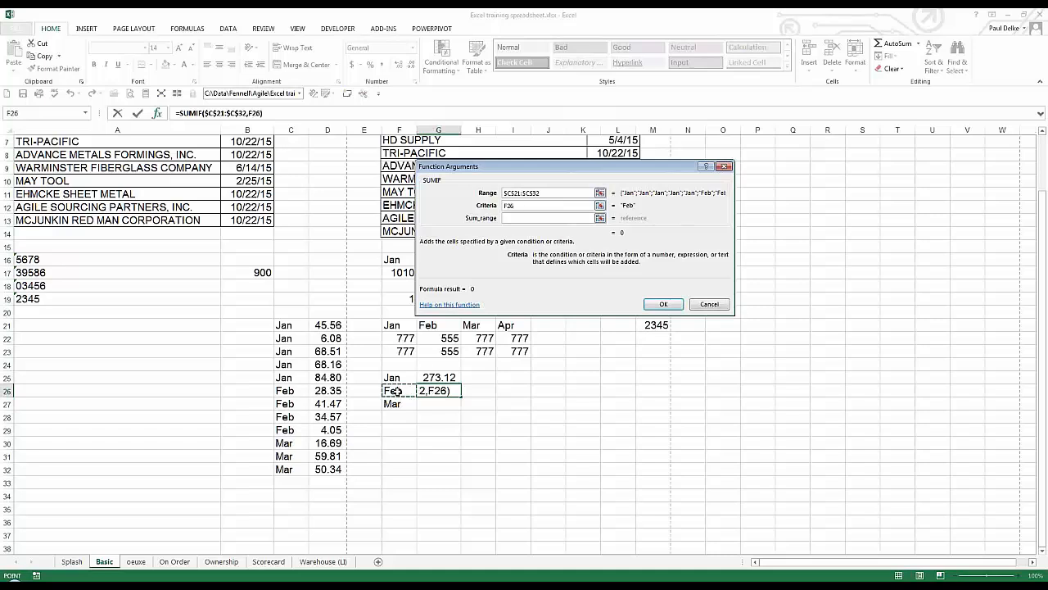
pyautogui.press('F4')
pyautogui.press('F4')
# Set the sum range to the amounts as absolute $D$21:$D$32 and enter the SUMIF formula in G26
pyautogui.click(523, 218)
pyautogui.moveTo(328, 325); pyautogui.dragTo(332, 469)
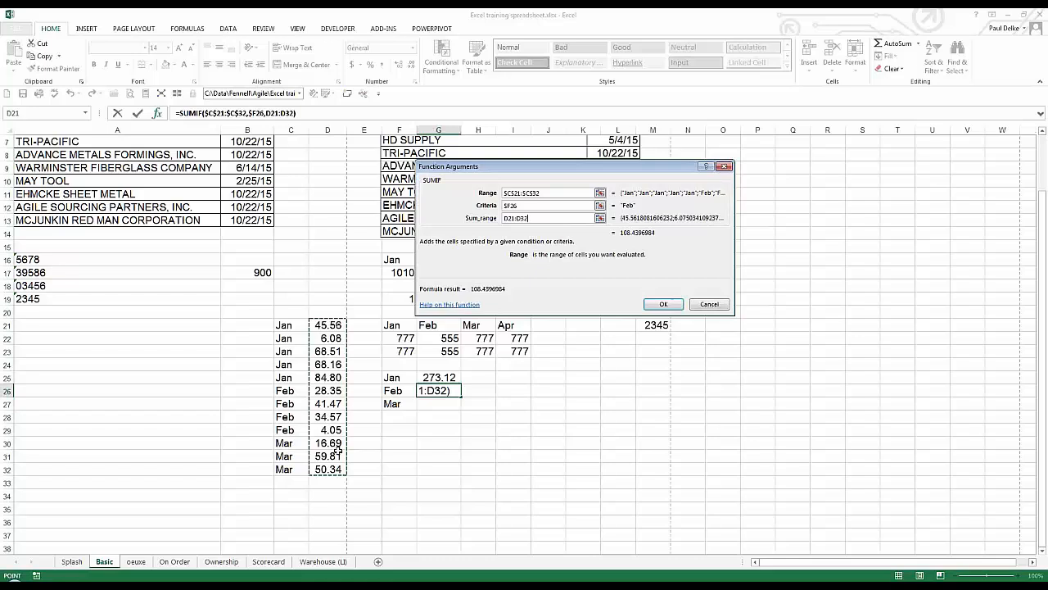
pyautogui.press('F4')
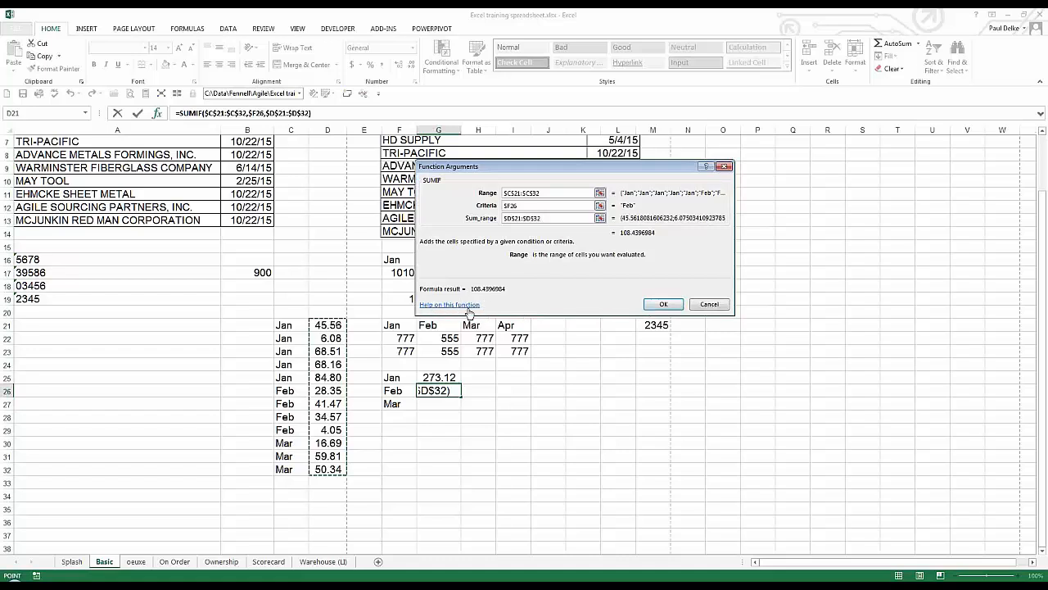
pyautogui.click(664, 306)
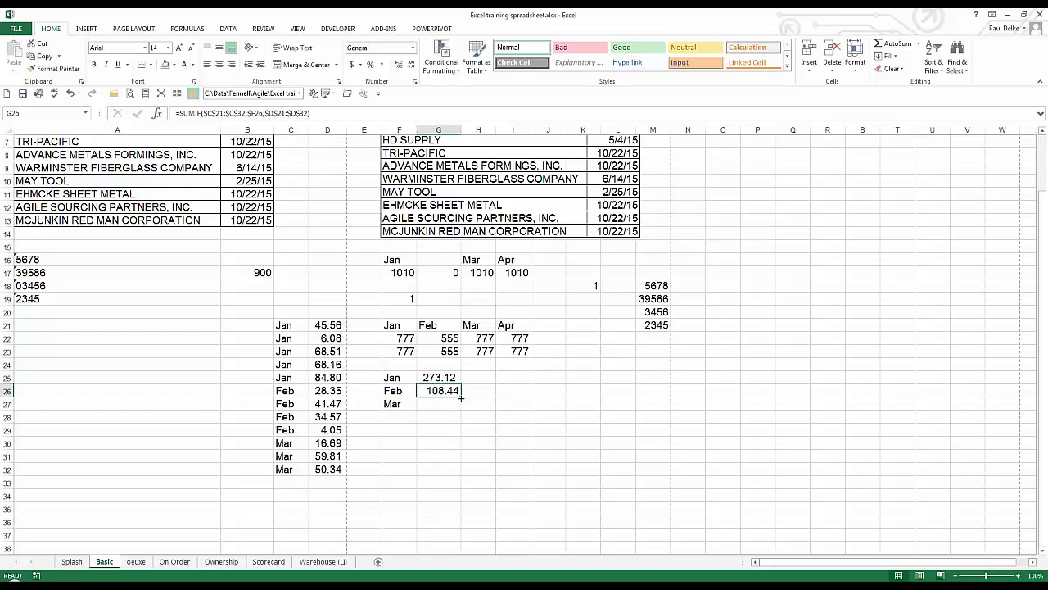
# Fill the Feb SUMIF formula down to the Mar row in G27 and compare the formulas in G26 and G27
pyautogui.moveTo(460, 397); pyautogui.dragTo(431, 390)
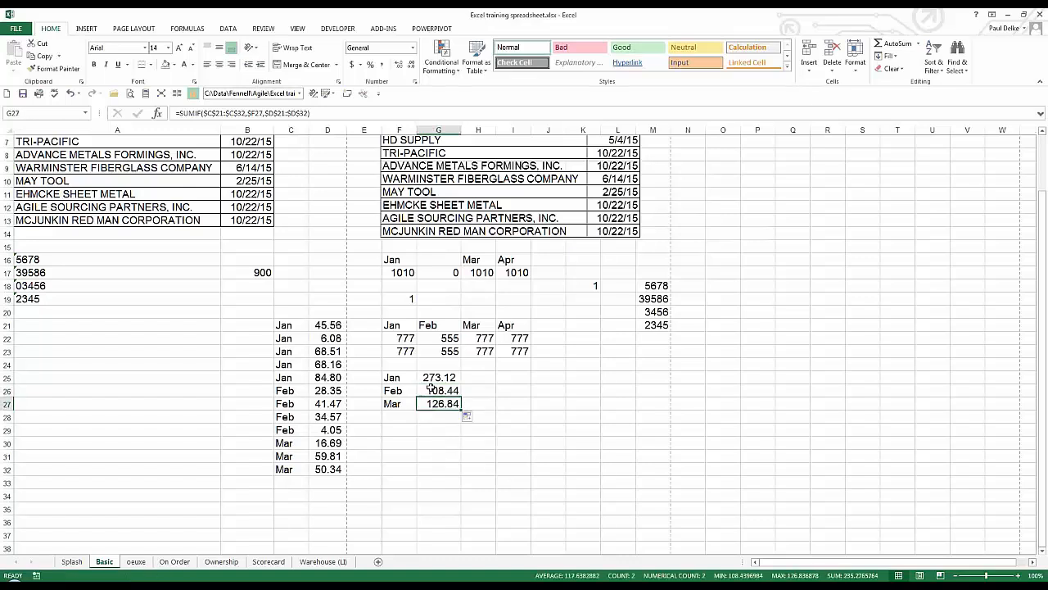
pyautogui.click(434, 403)
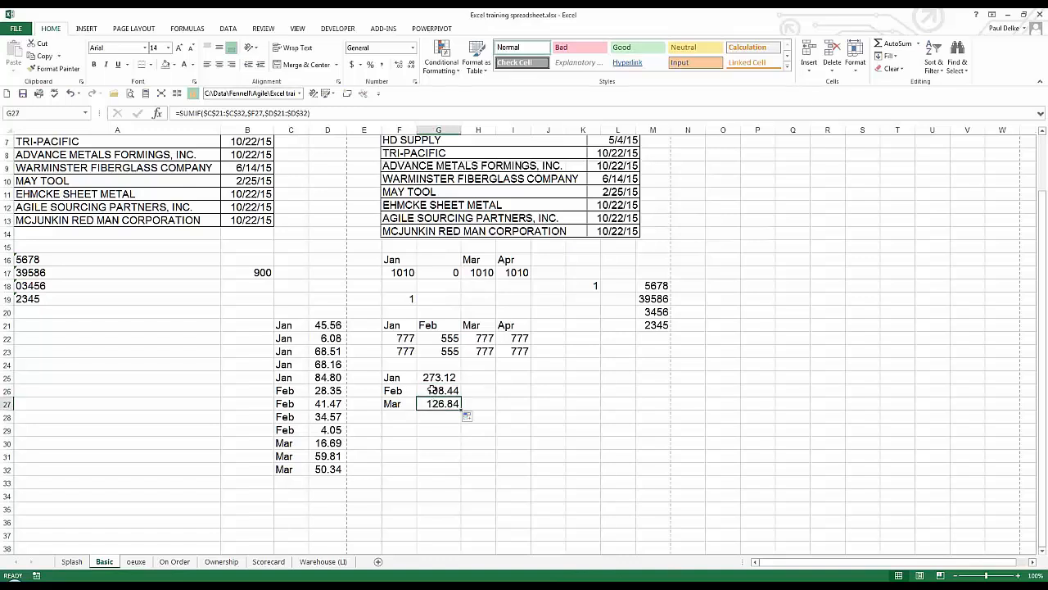
pyautogui.click(434, 391)
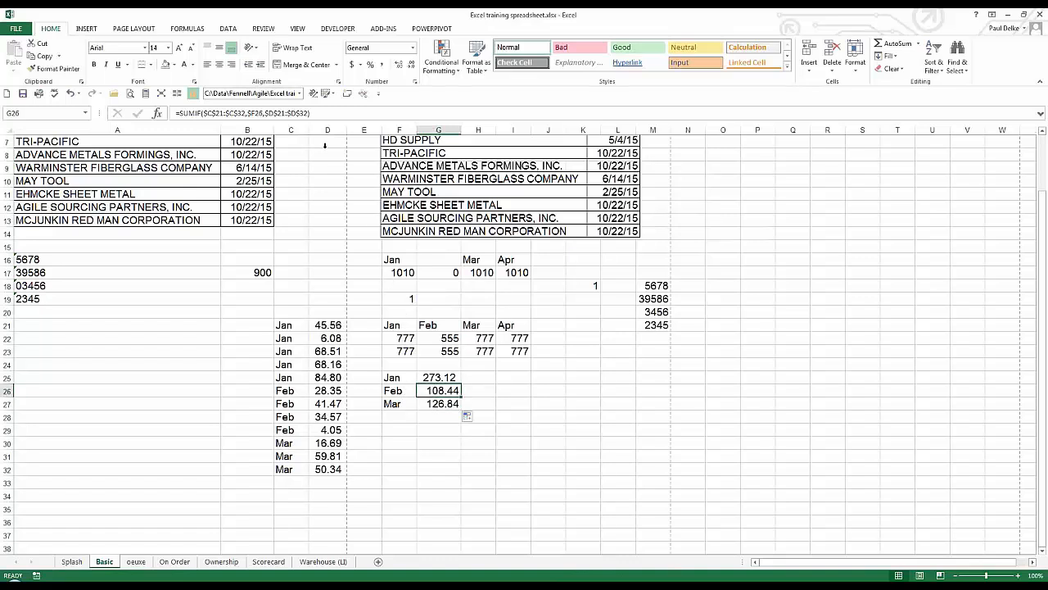
pyautogui.click(424, 401)
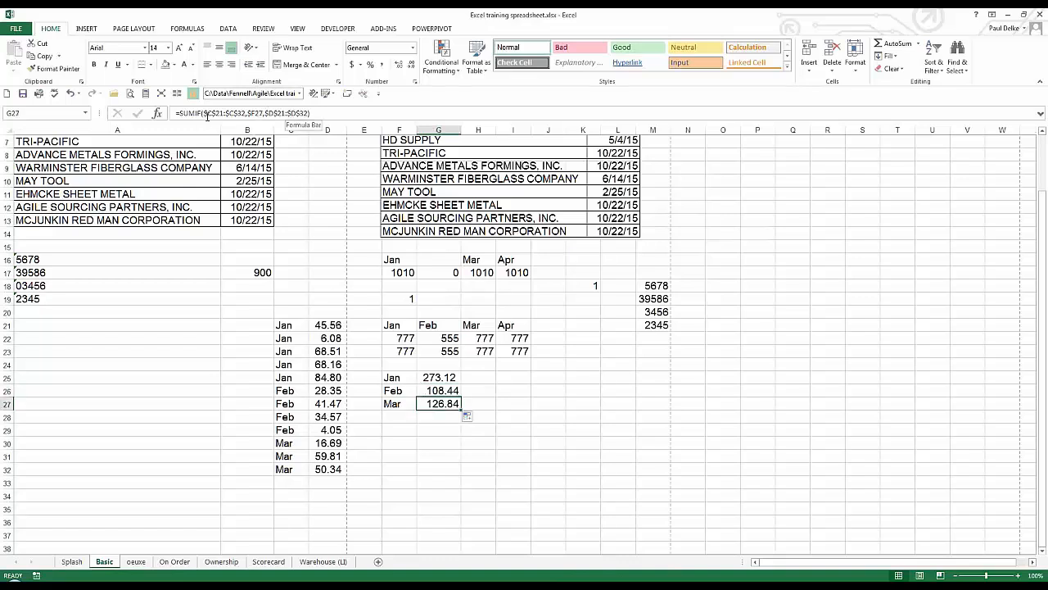
pyautogui.click(446, 393)
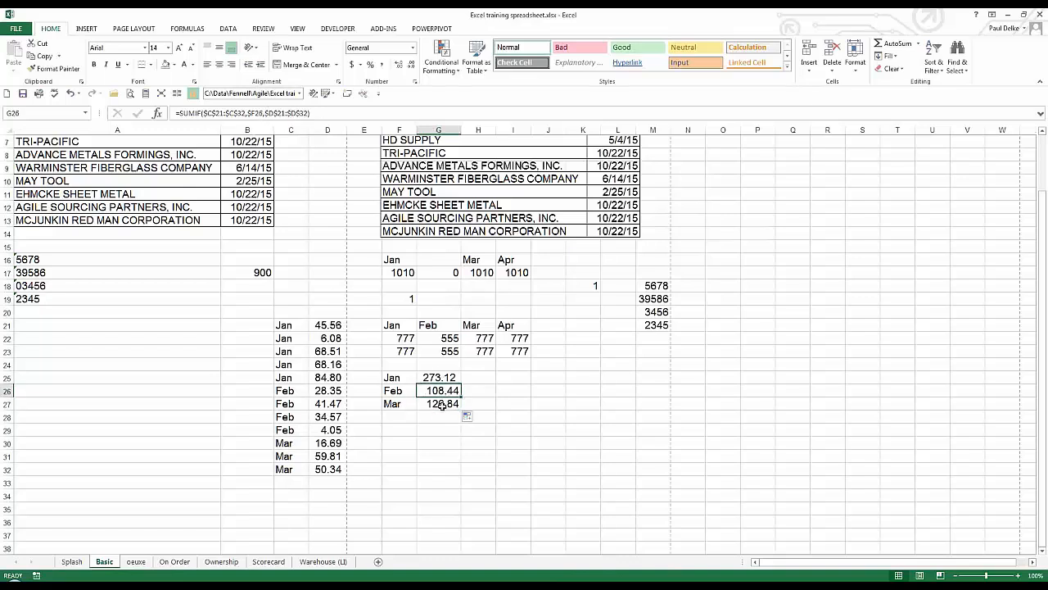
pyautogui.click(443, 405)
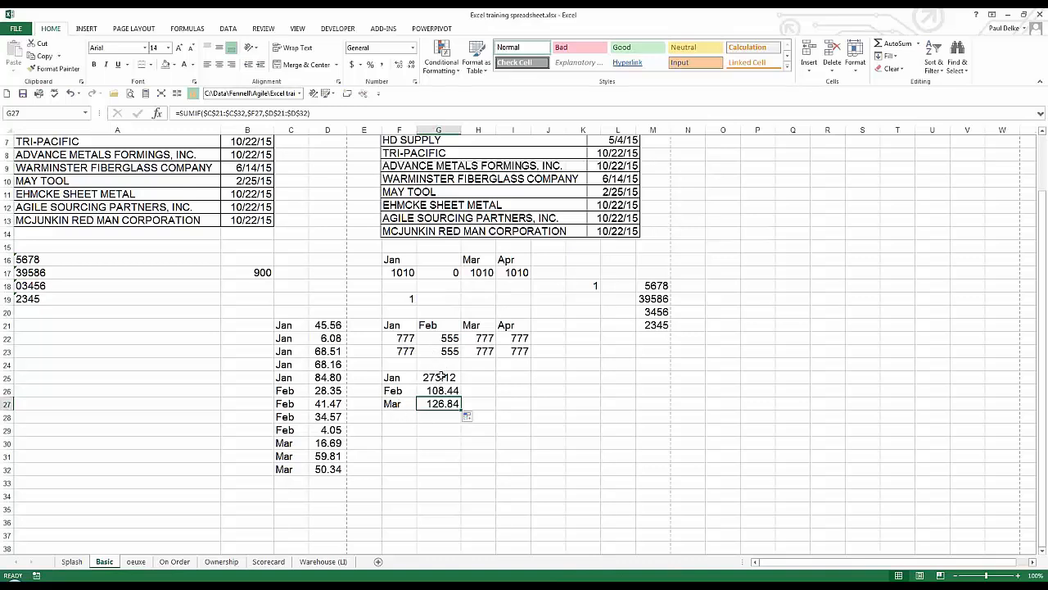
# Move the month labels from C21:C32 to B21:B32 and select the emptied cell C21
pyautogui.moveTo(288, 325); pyautogui.dragTo(287, 469)
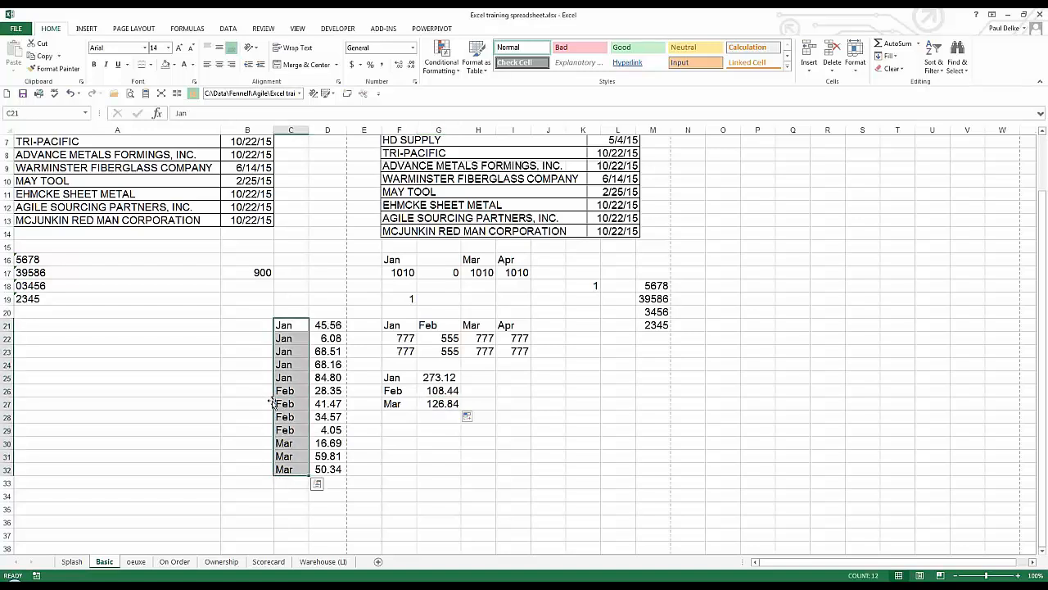
pyautogui.moveTo(271, 399); pyautogui.dragTo(261, 391)
pyautogui.click(296, 325)
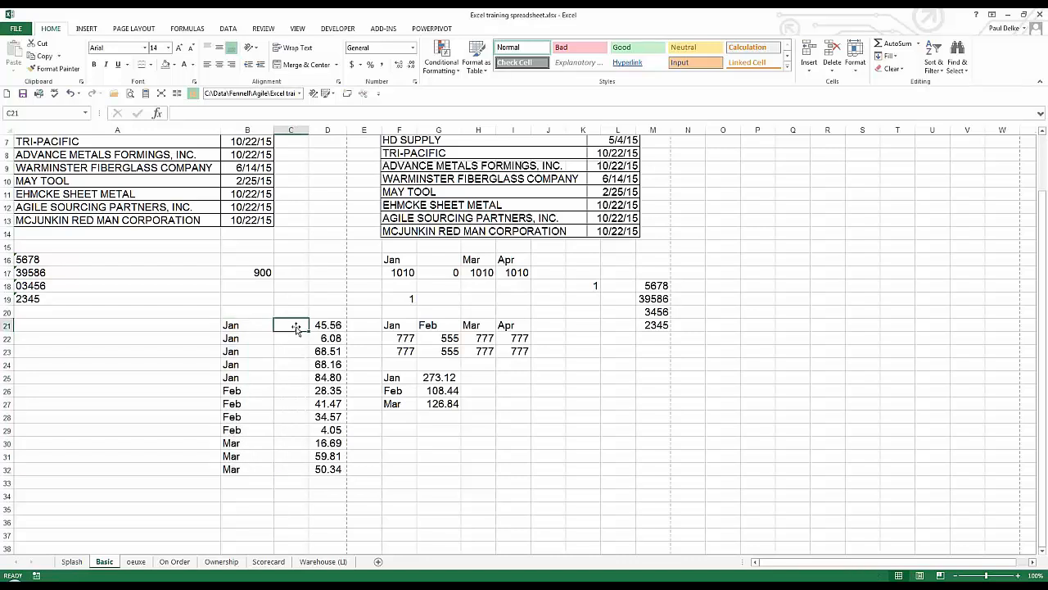
# Copy the four Placed By entries in B62, B82, B88 and B91 of the oeuxe sheet and return to the Basic sheet
pyautogui.click(136, 563)
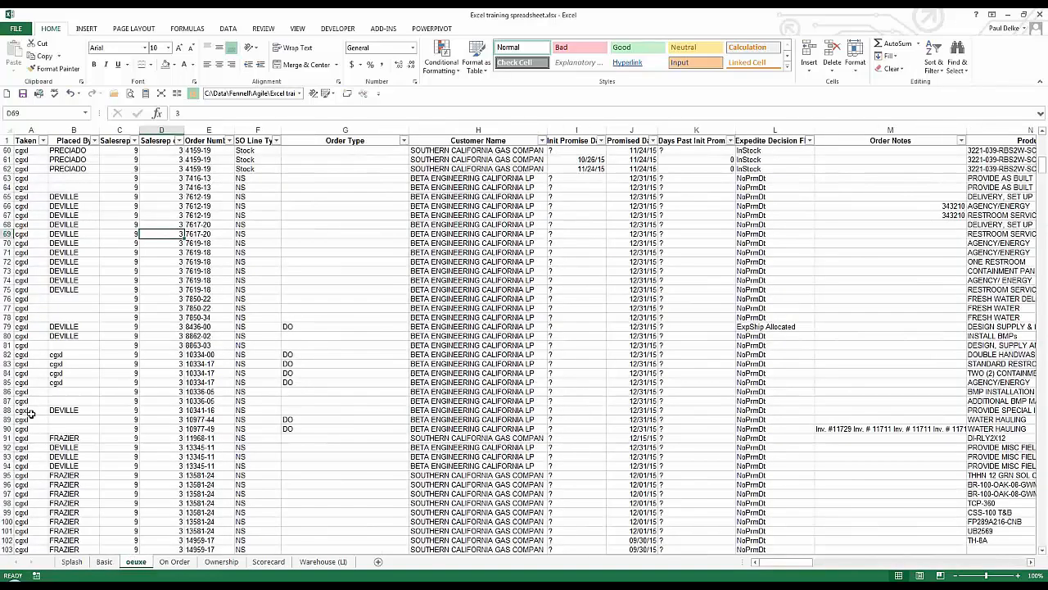
pyautogui.click(71, 353)
pyautogui.keyDown('ctrl'); pyautogui.click(72, 410); pyautogui.keyUp('ctrl')
pyautogui.keyDown('ctrl'); pyautogui.click(72, 437); pyautogui.keyUp('ctrl')
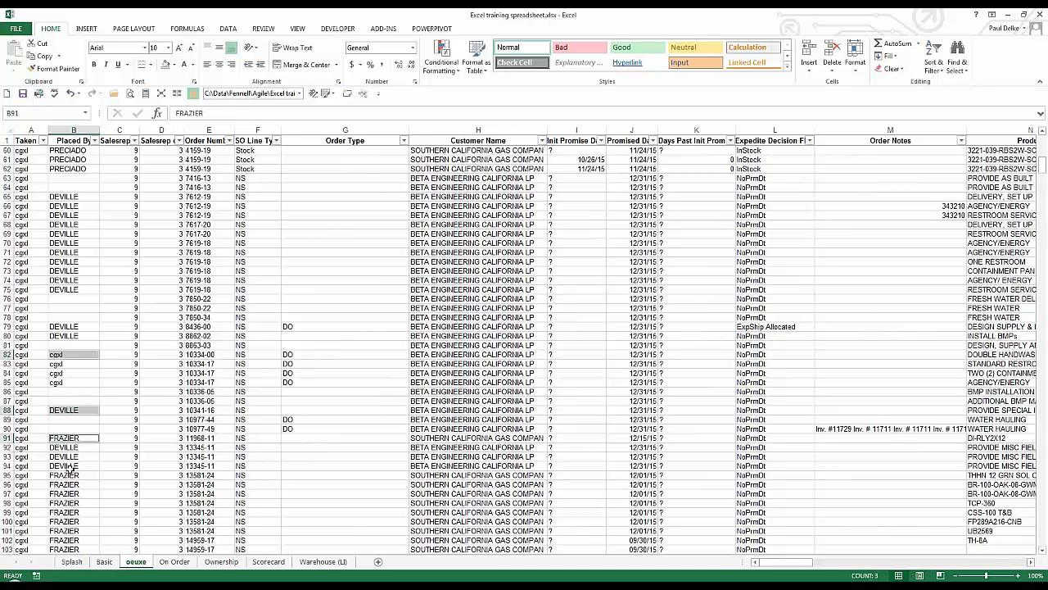
pyautogui.keyDown('ctrl'); pyautogui.click(74, 168); pyautogui.keyUp('ctrl')
pyautogui.hotkey('ctrl', 'c')
pyautogui.hotkey('ctrl', 'pageup')
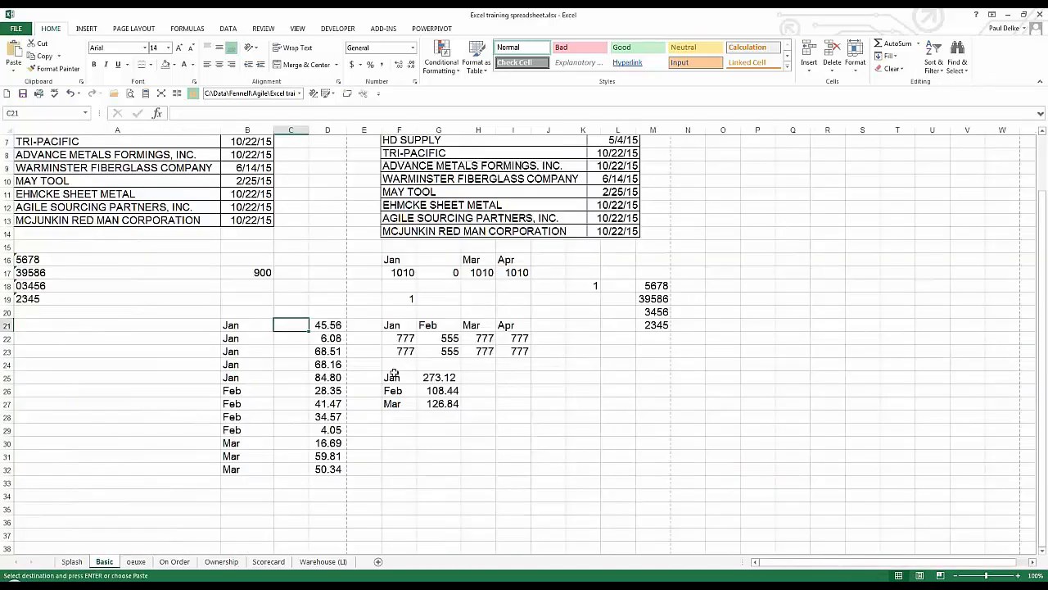
# Paste the copied Placed By entries transposed into row 24 of the Basic sheet, starting at F24
pyautogui.click(403, 366)
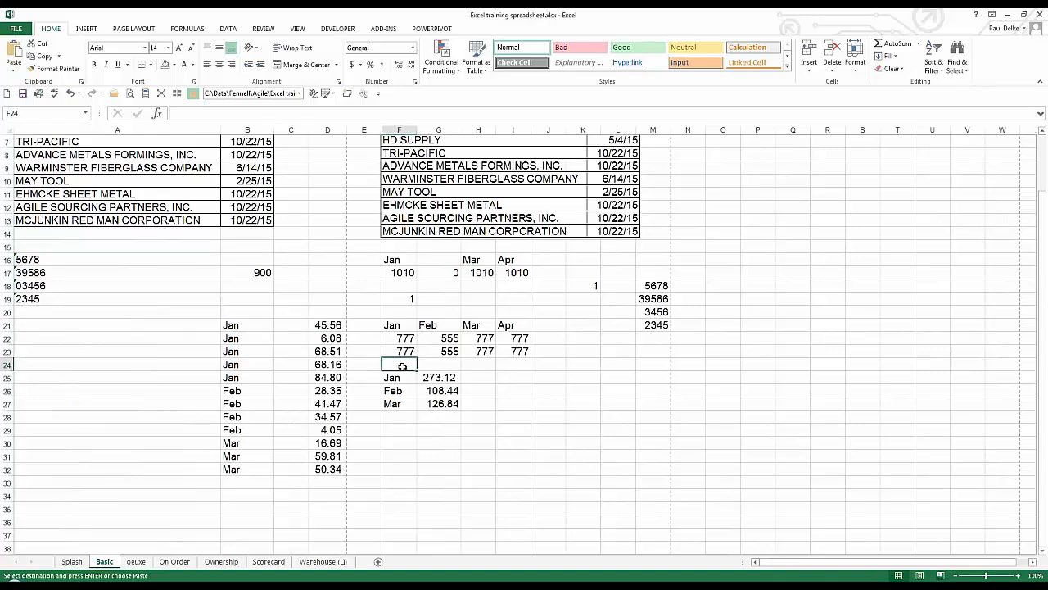
pyautogui.rightClick(403, 366)
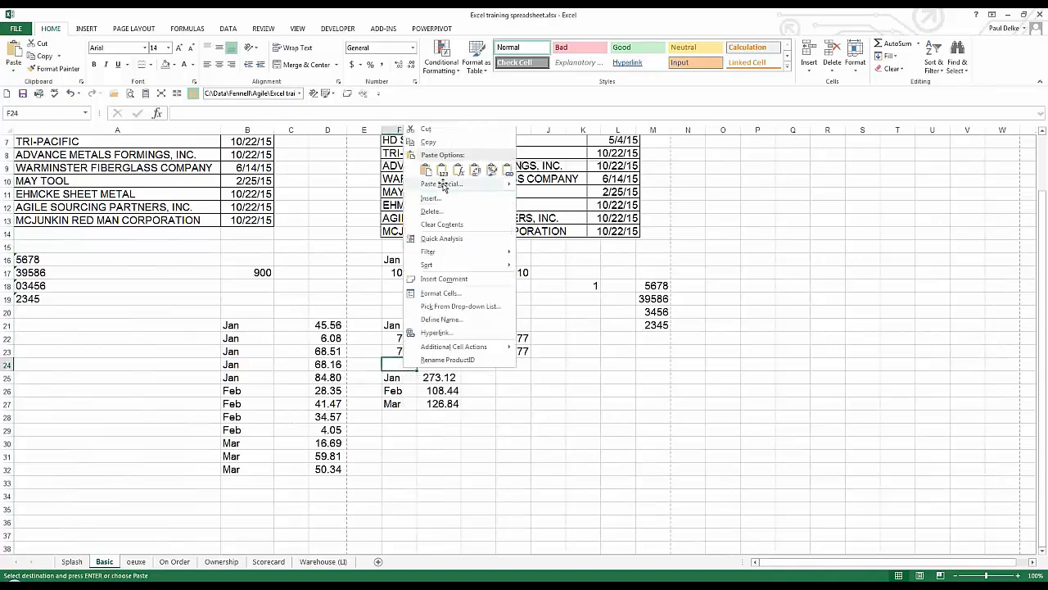
pyautogui.click(442, 197)
pyautogui.click(468, 236)
pyautogui.click(480, 254)
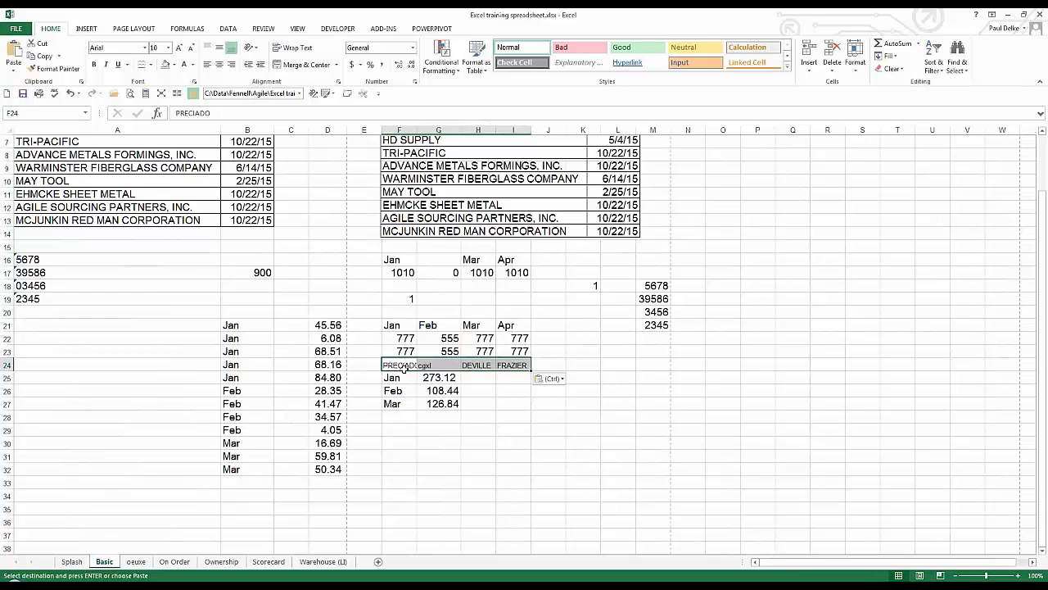
# Move the pasted Placed By entries from F24:I24 to G24:J24 so they head the summary's amount columns
pyautogui.doubleClick(398, 364)
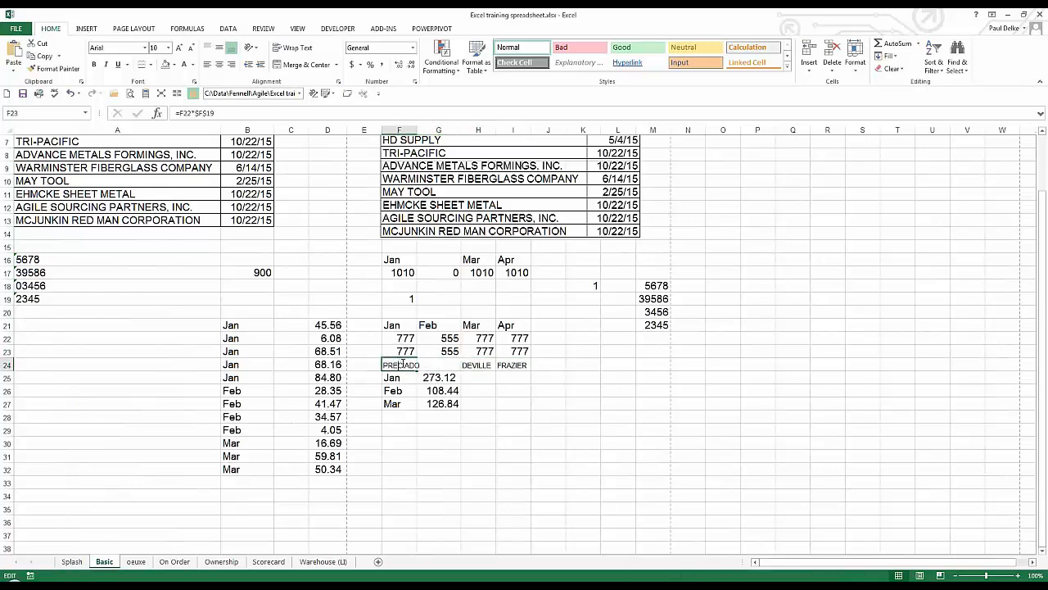
pyautogui.click(438, 403)
pyautogui.moveTo(399, 365); pyautogui.dragTo(565, 375)
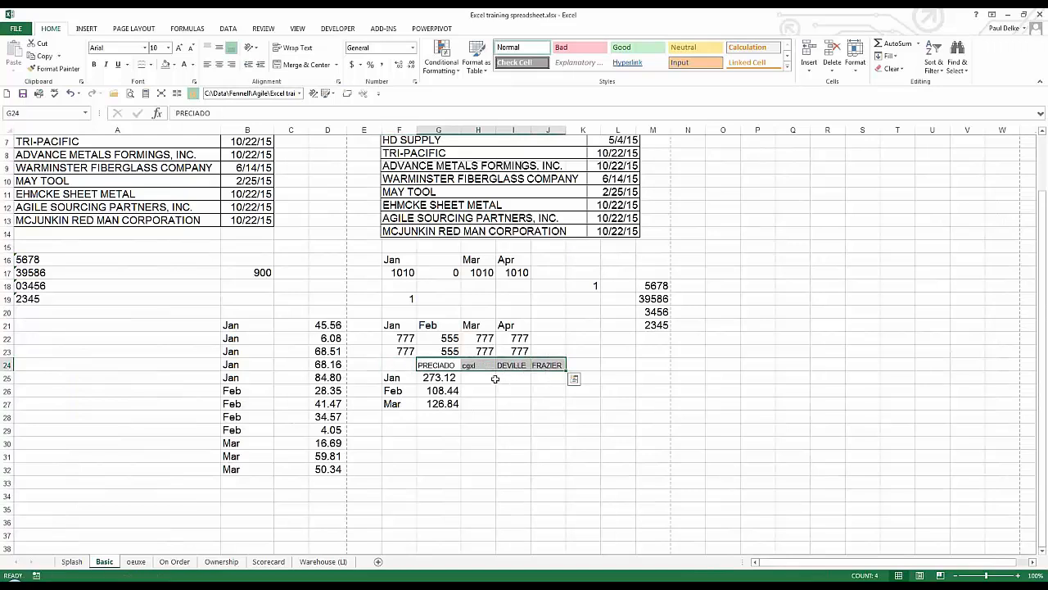
# Copy the Placed By headings in G24:J24 and paste them transposed into C21:C24 beside the month labels
pyautogui.hotkey('ctrl', 'c')
pyautogui.click(294, 326)
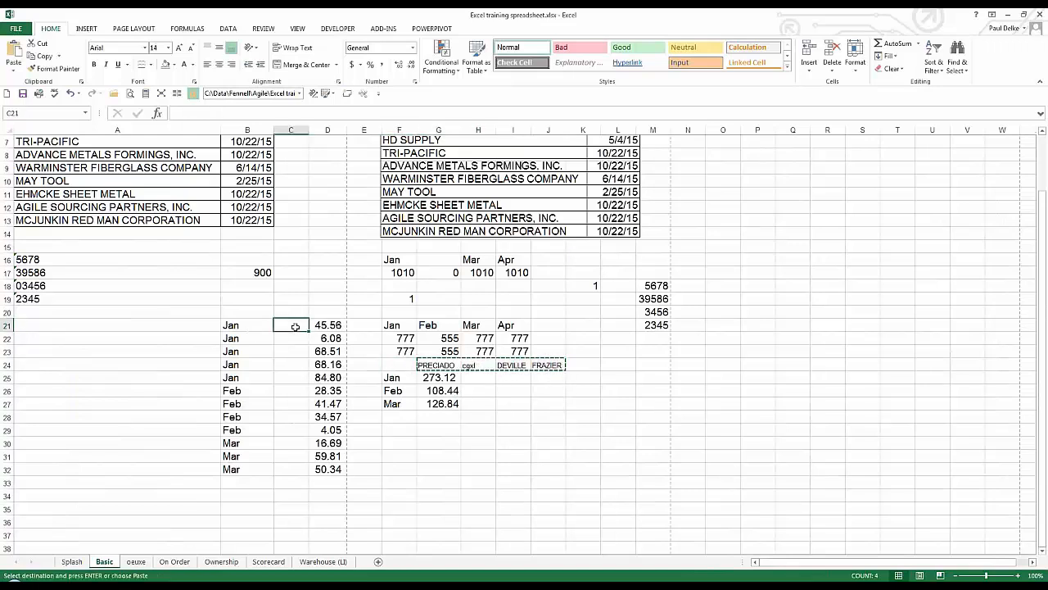
pyautogui.rightClick(295, 326)
pyautogui.click(379, 392)
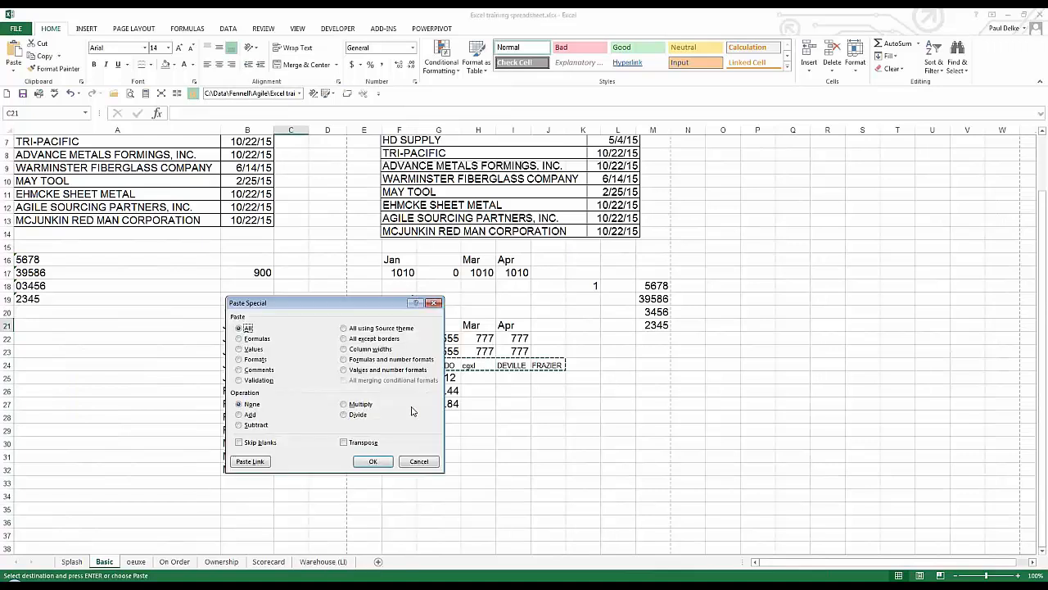
pyautogui.click(364, 442)
pyautogui.click(372, 461)
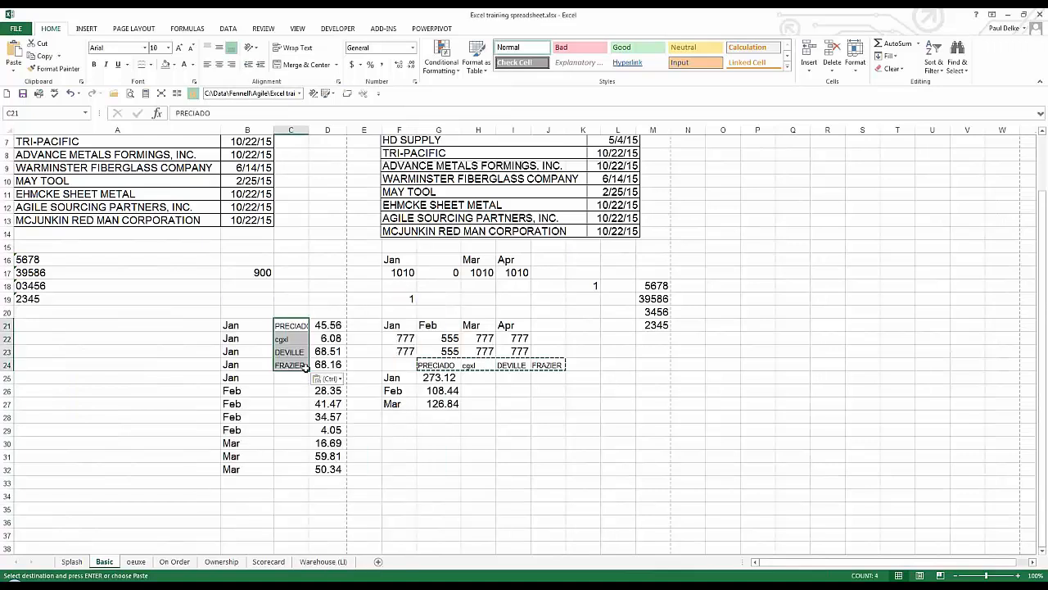
# Fill the Placed By names from C21:C24 down through C32 and autofit column C to its contents
pyautogui.moveTo(310, 373); pyautogui.dragTo(312, 472)
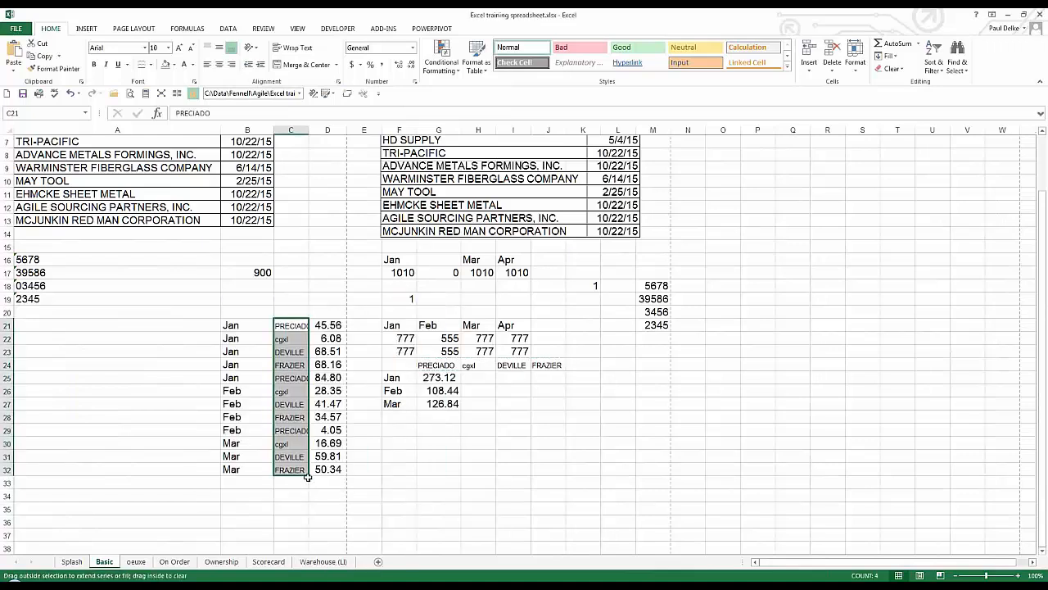
pyautogui.doubleClick(308, 128)
pyautogui.click(245, 325)
pyautogui.click(295, 325)
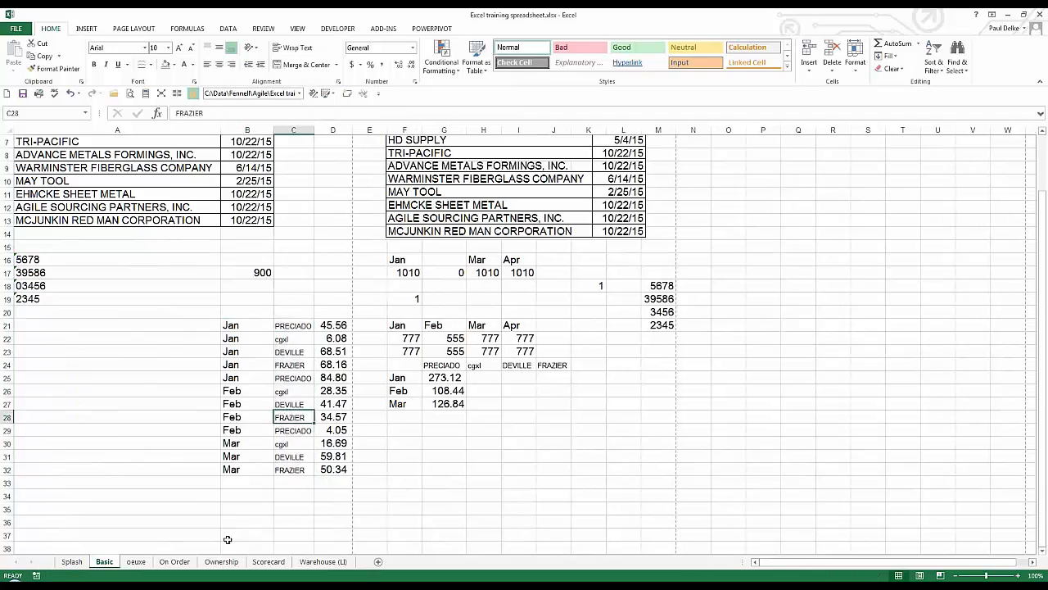
pyautogui.click(136, 564)
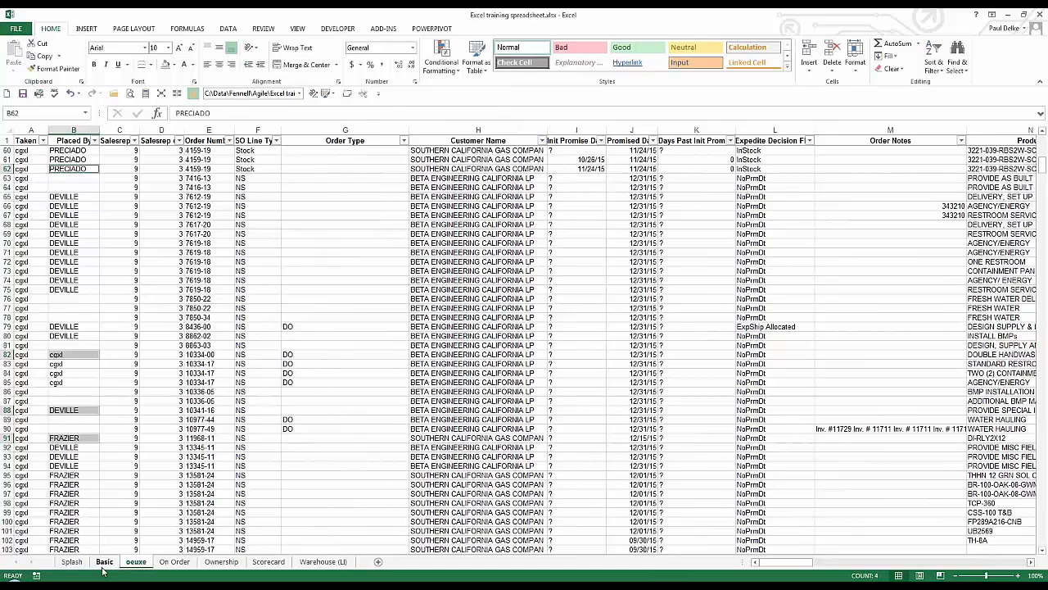
pyautogui.click(104, 564)
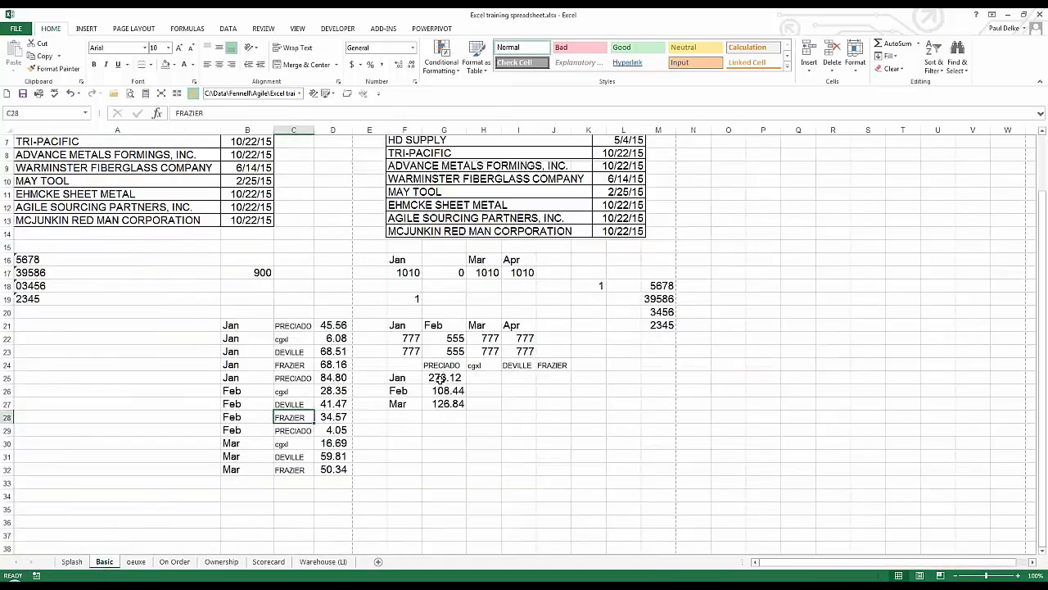
# Start a SUMIFS formula for the whole range G25:J27, with the absolute sum range $D$21:$D$32
pyautogui.click(440, 377)
pyautogui.moveTo(439, 377); pyautogui.dragTo(557, 405)
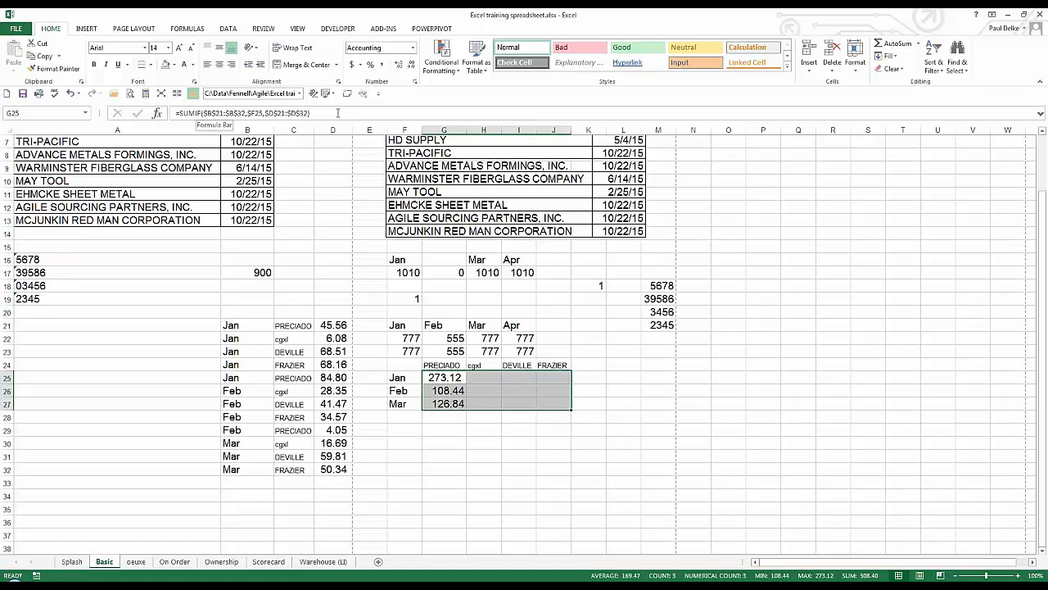
pyautogui.write('=sumif')
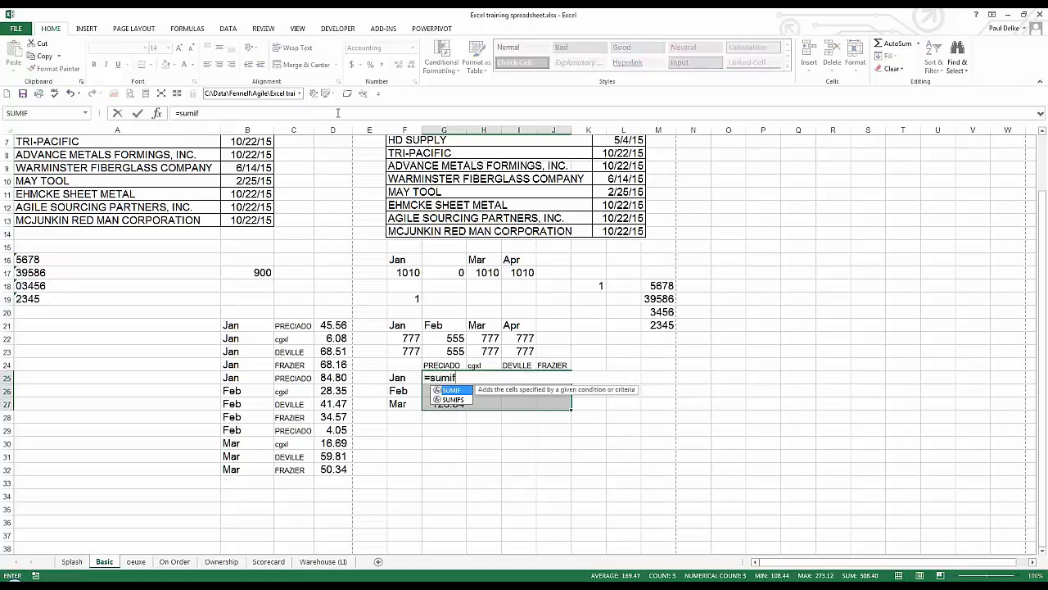
pyautogui.press('Down')
pyautogui.press('Tab')
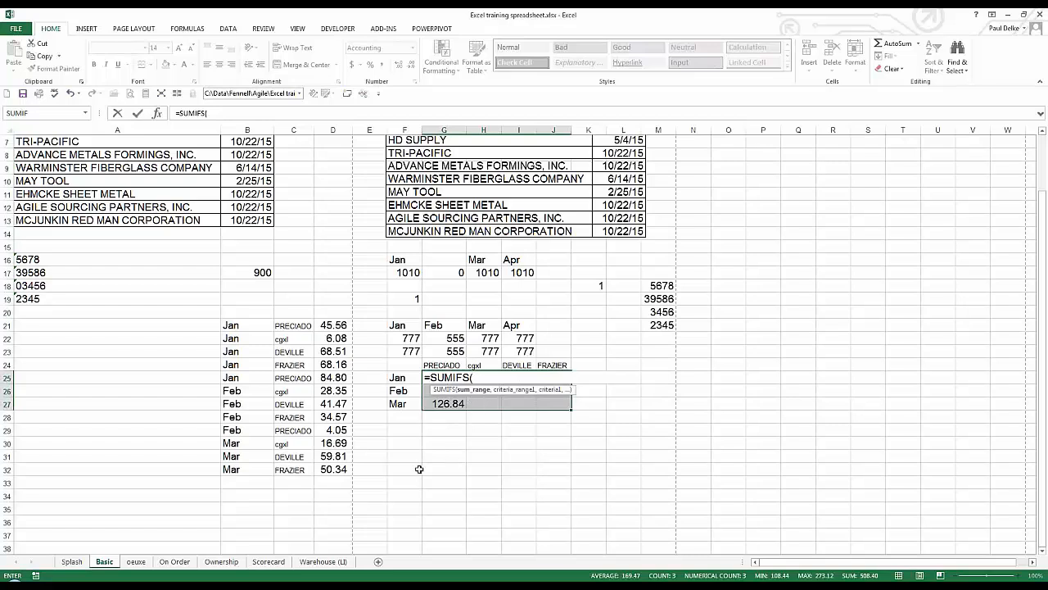
pyautogui.click(332, 323)
pyautogui.moveTo(332, 337); pyautogui.dragTo(340, 468)
pyautogui.press('F4')
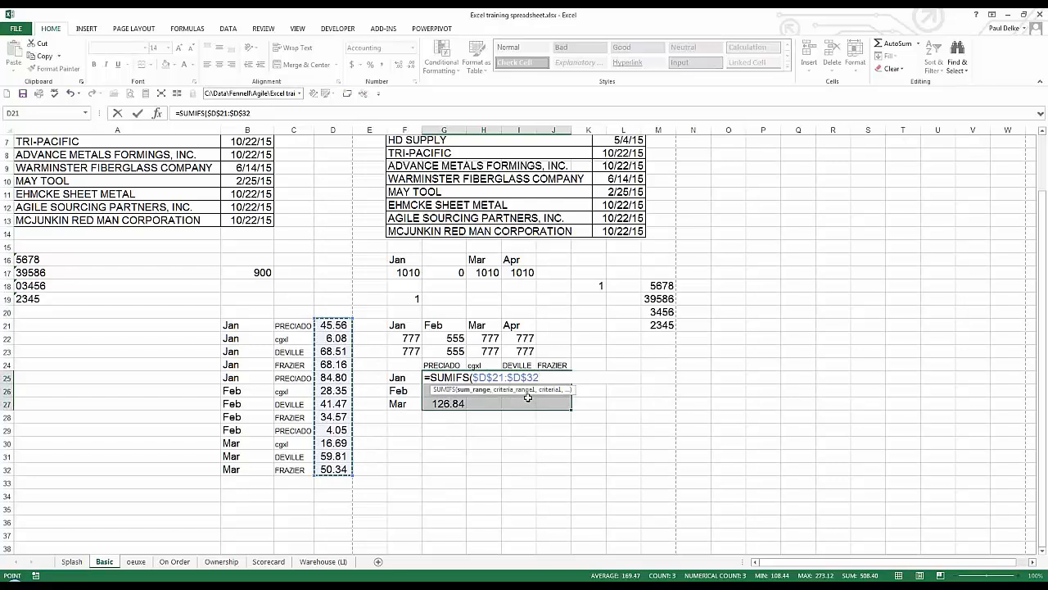
# Add the month condition to the SUMIFS formula, with criteria range $B$21:$B$32 and column-locked criterion $F25
pyautogui.write(',')
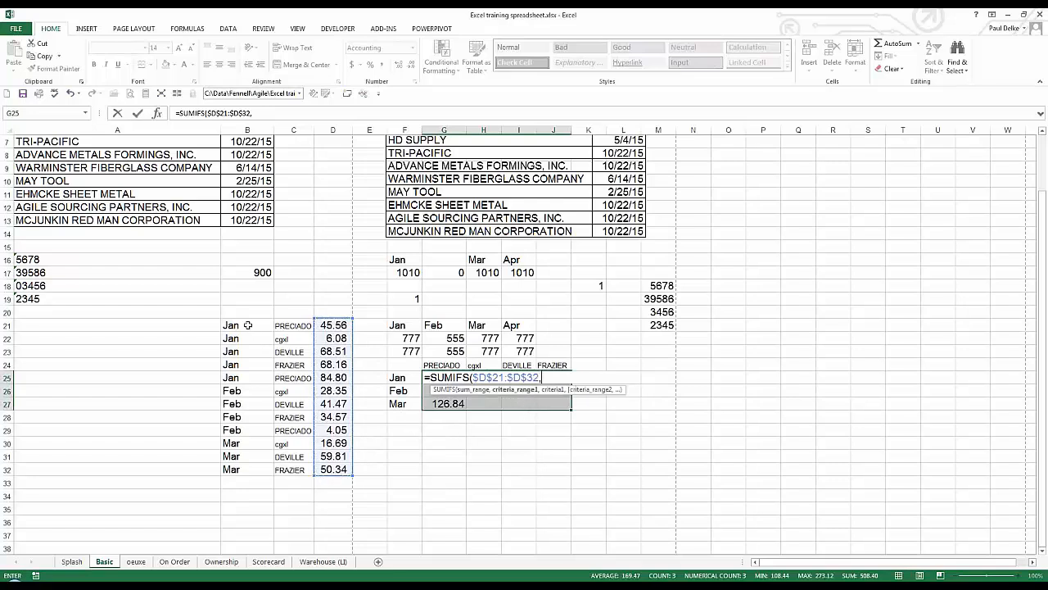
pyautogui.moveTo(247, 325); pyautogui.dragTo(252, 464)
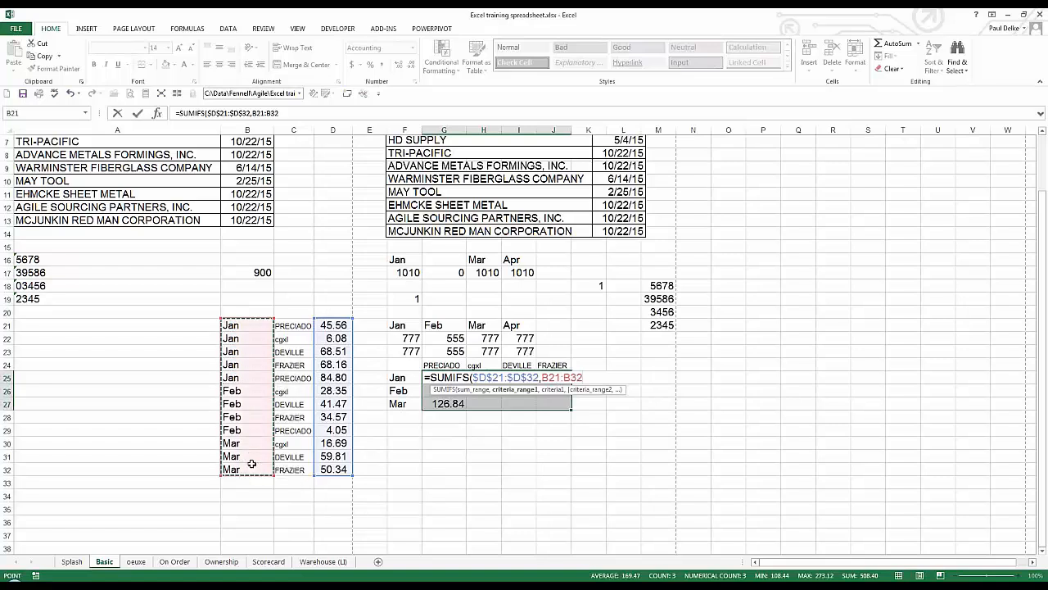
pyautogui.press('F4')
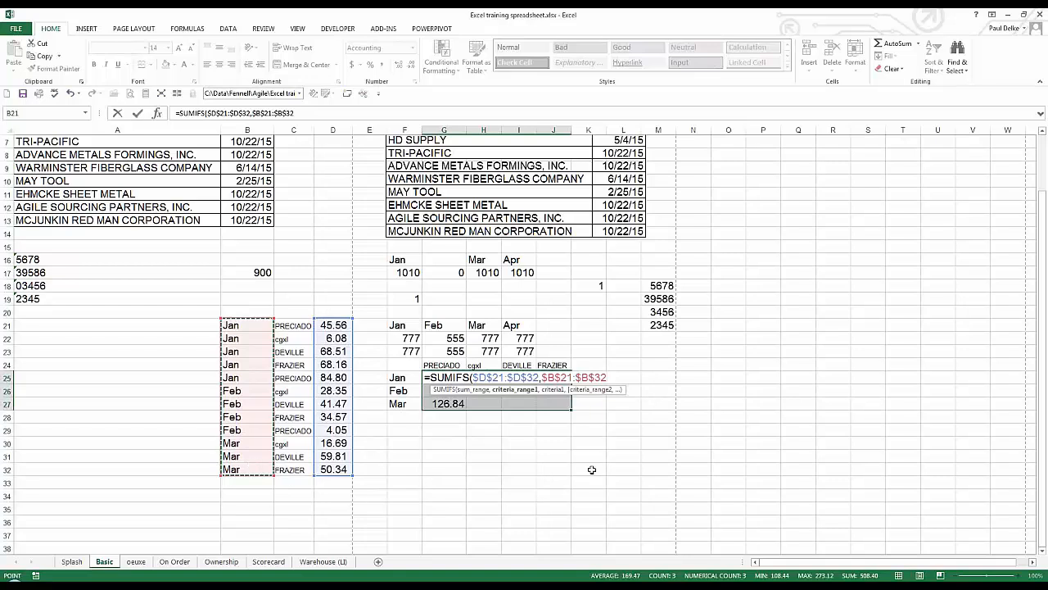
pyautogui.write(',')
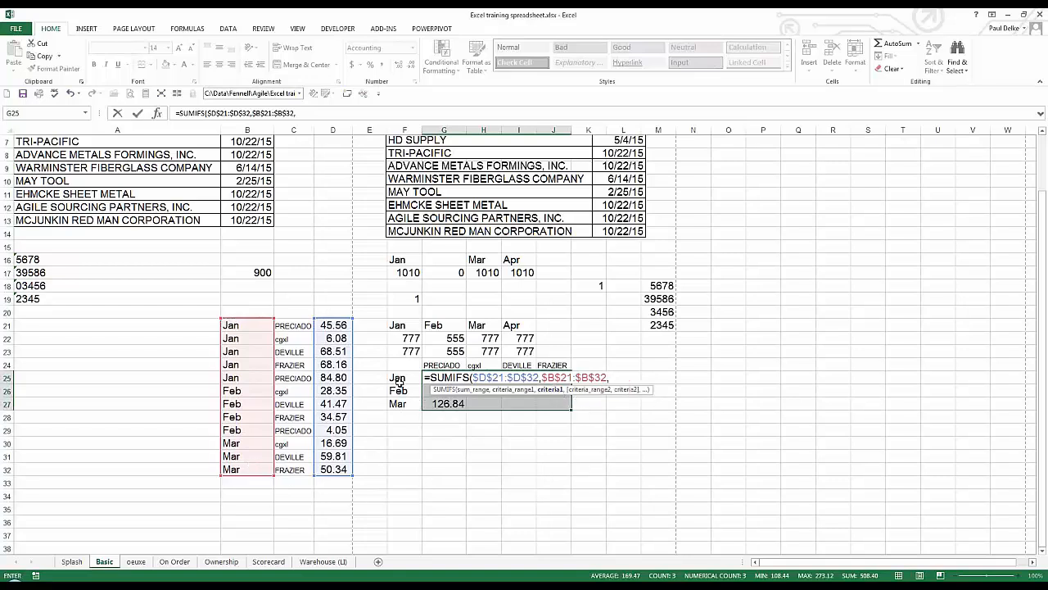
pyautogui.click(398, 377)
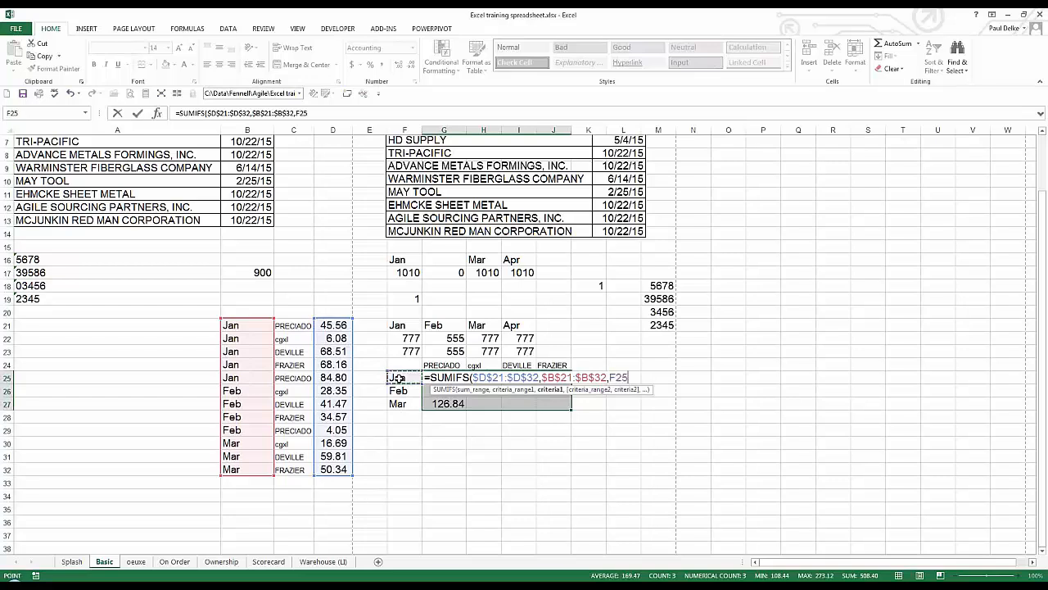
pyautogui.press('F4')
pyautogui.press('F4')
pyautogui.press('F4')
# Add criteria range $C$21:$C$32 with row-locked criterion G$24 to the SUMIFS formula and enter it across G25:J27
pyautogui.write(',')
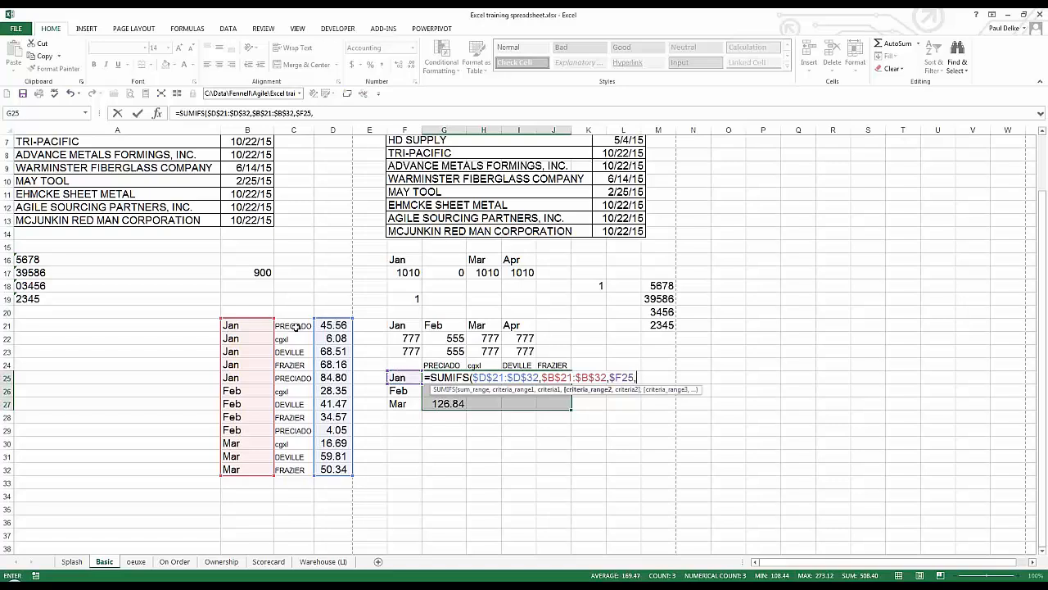
pyautogui.moveTo(296, 325); pyautogui.dragTo(296, 469)
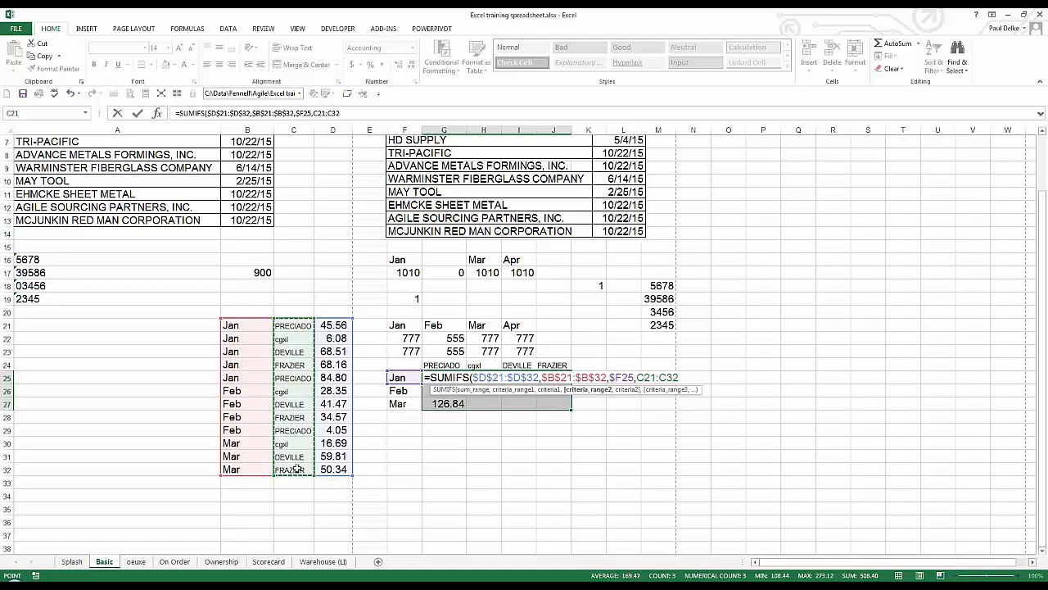
pyautogui.press('F4')
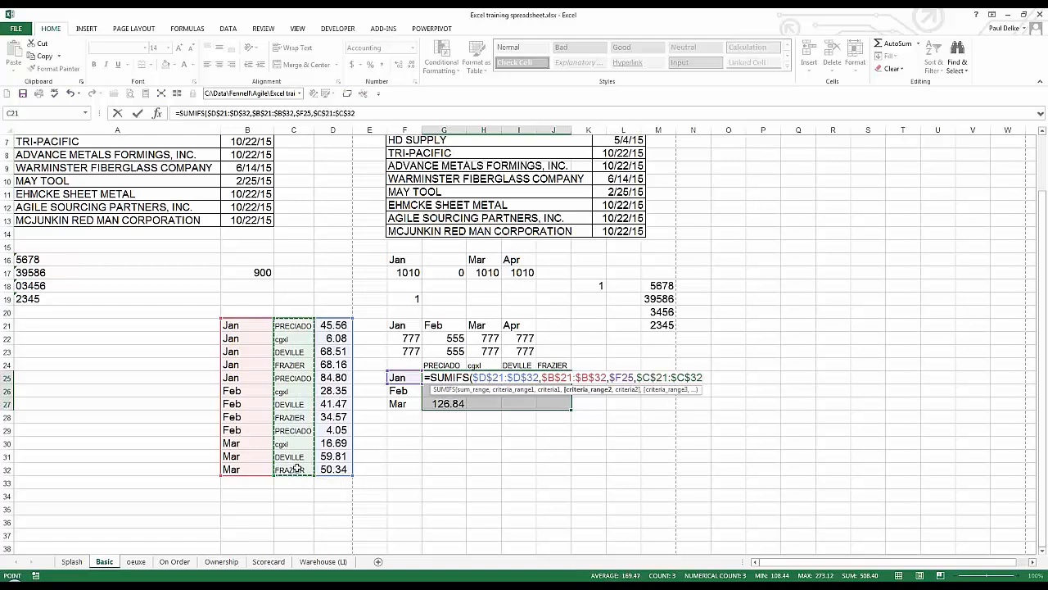
pyautogui.write(',')
pyautogui.click(440, 365)
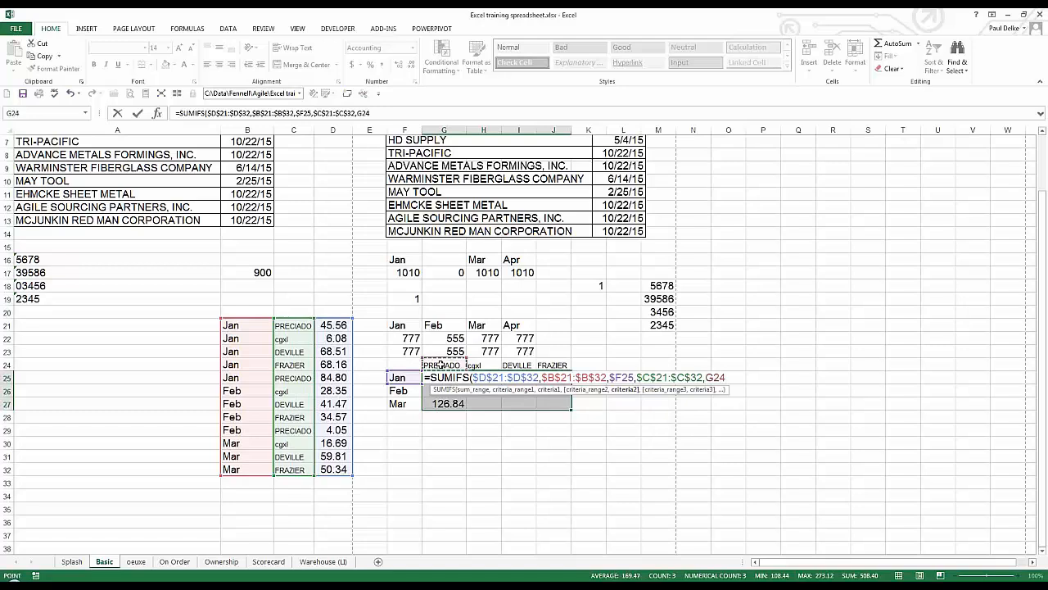
pyautogui.press('F4')
pyautogui.press('F4')
pyautogui.hotkey('ctrl', 'Return')
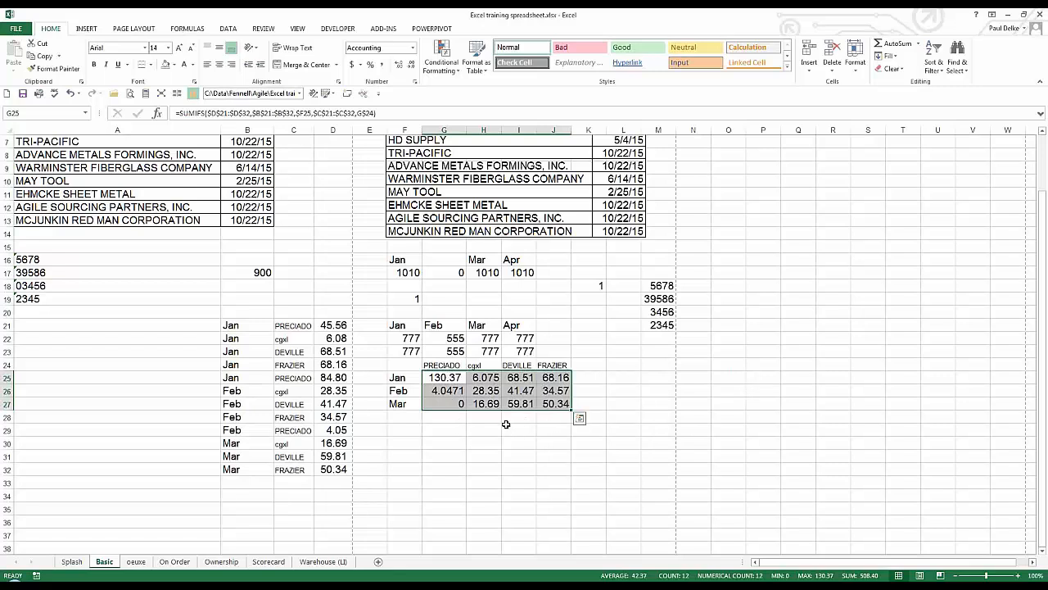
# Check the first Placed By column's January total against the sum of D21 and D25, and inspect its March formula
pyautogui.click(483, 389)
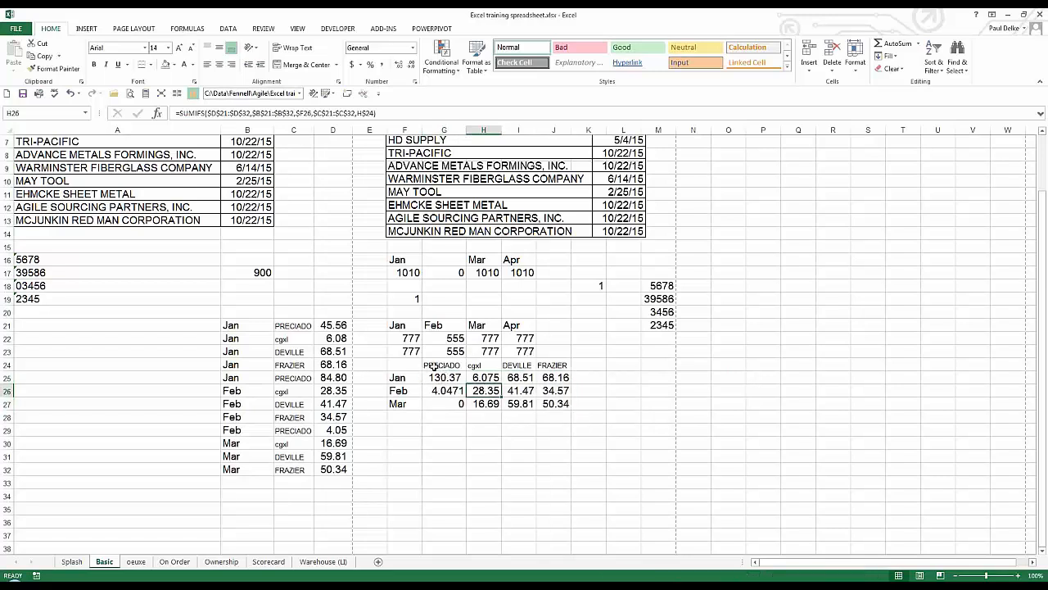
pyautogui.click(413, 380)
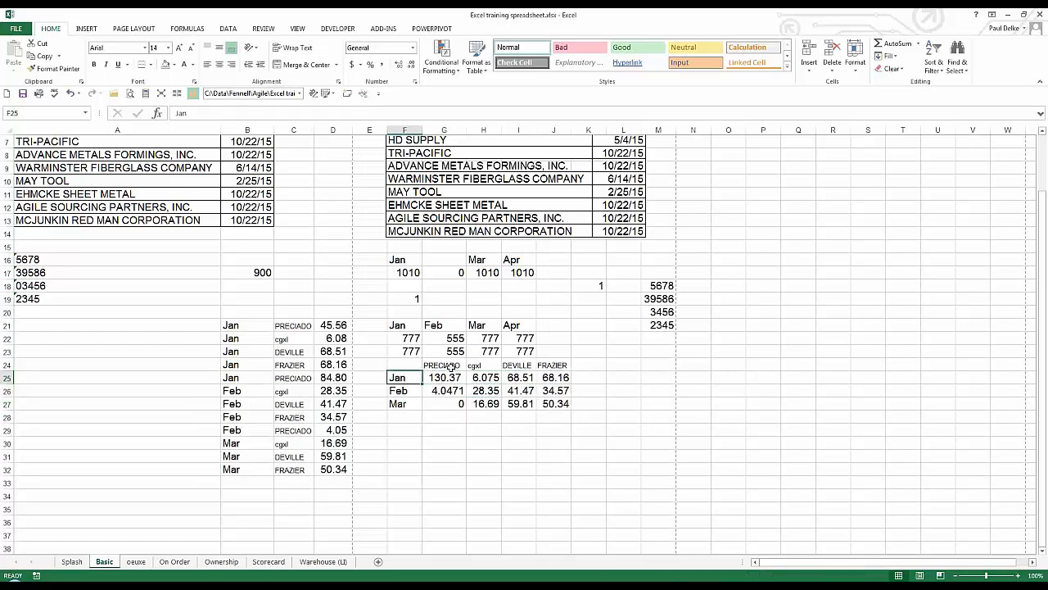
pyautogui.click(442, 367)
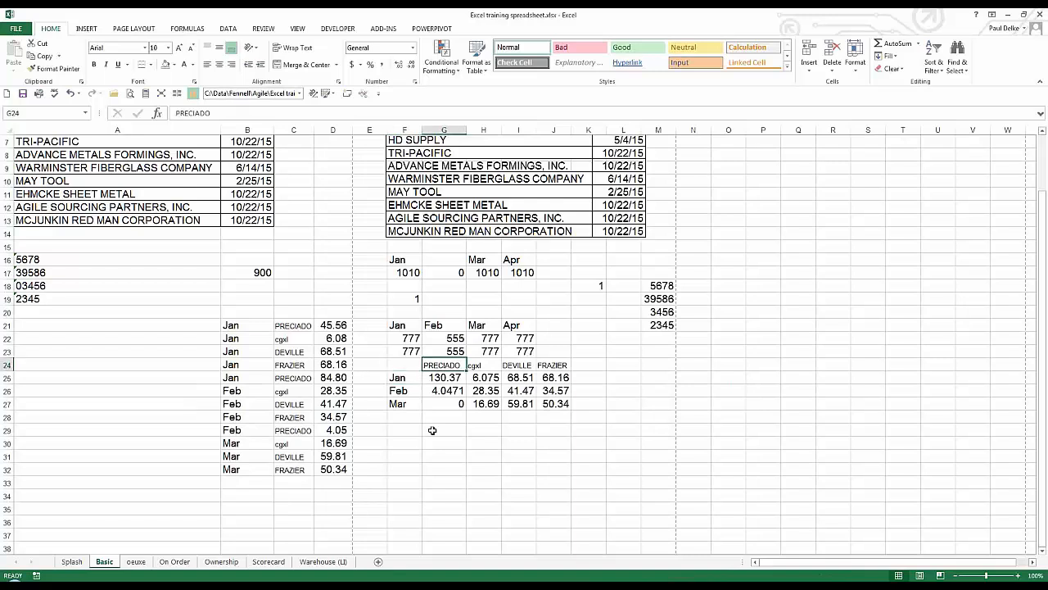
pyautogui.click(436, 375)
pyautogui.click(324, 326)
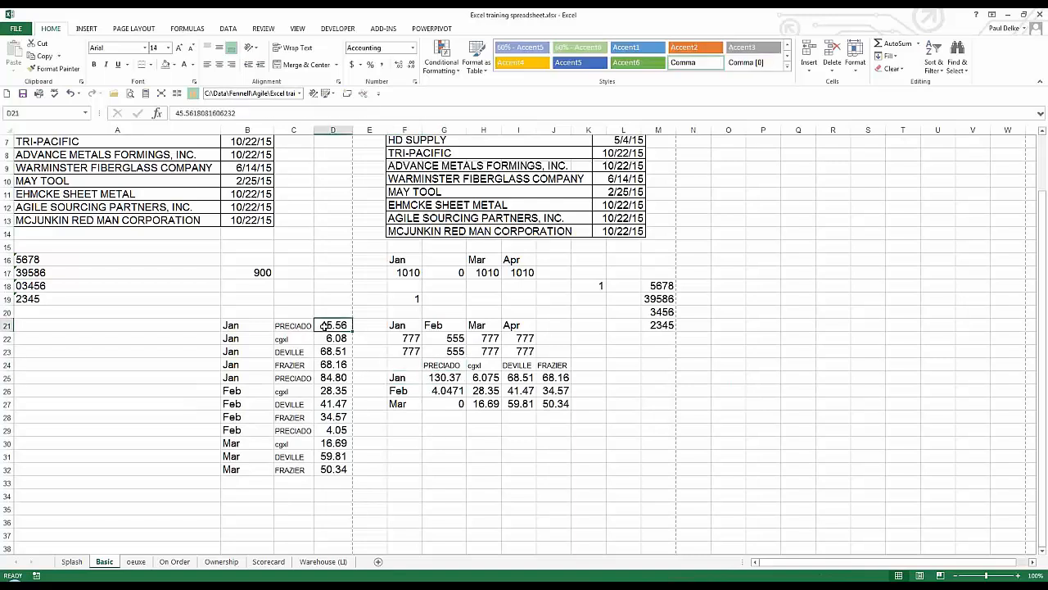
pyautogui.keyDown('ctrl'); pyautogui.click(335, 376); pyautogui.keyUp('ctrl')
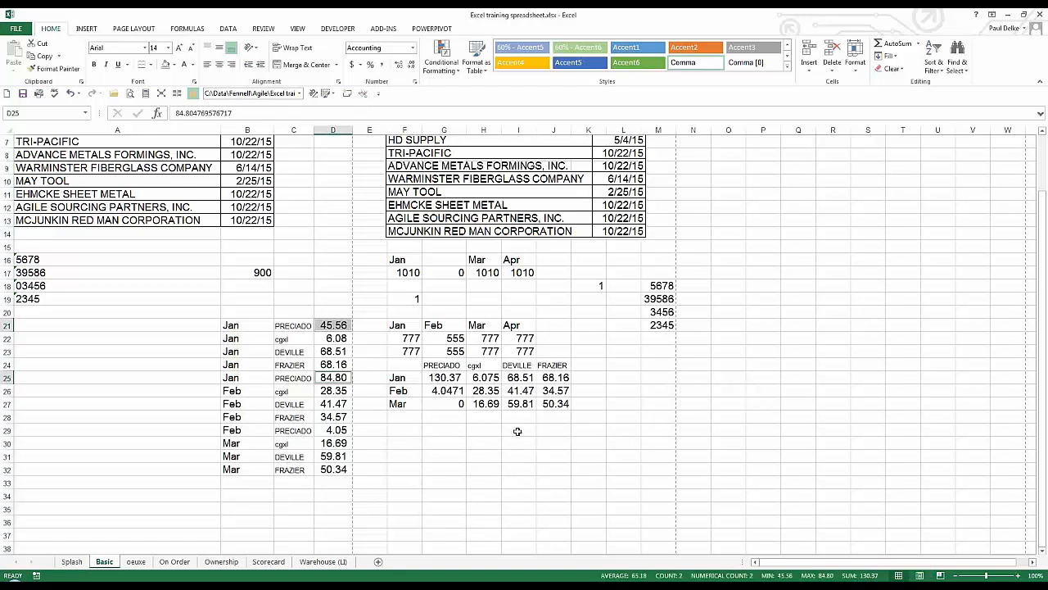
pyautogui.click(448, 402)
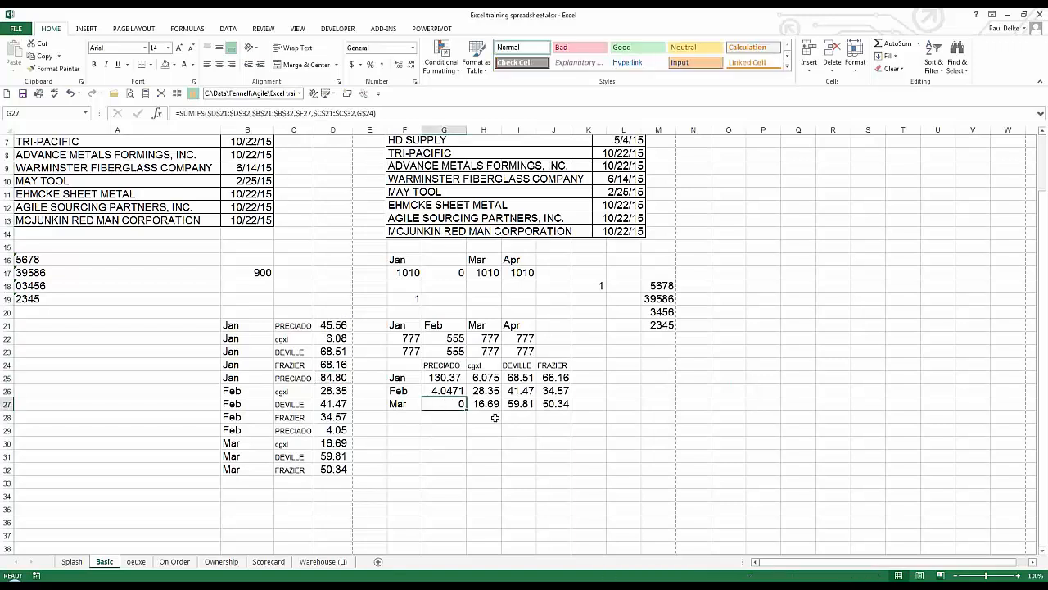
# Review the SUMIFS formulas across G25:J27 together with the month labels in F25:F27
pyautogui.moveTo(446, 378); pyautogui.dragTo(563, 407)
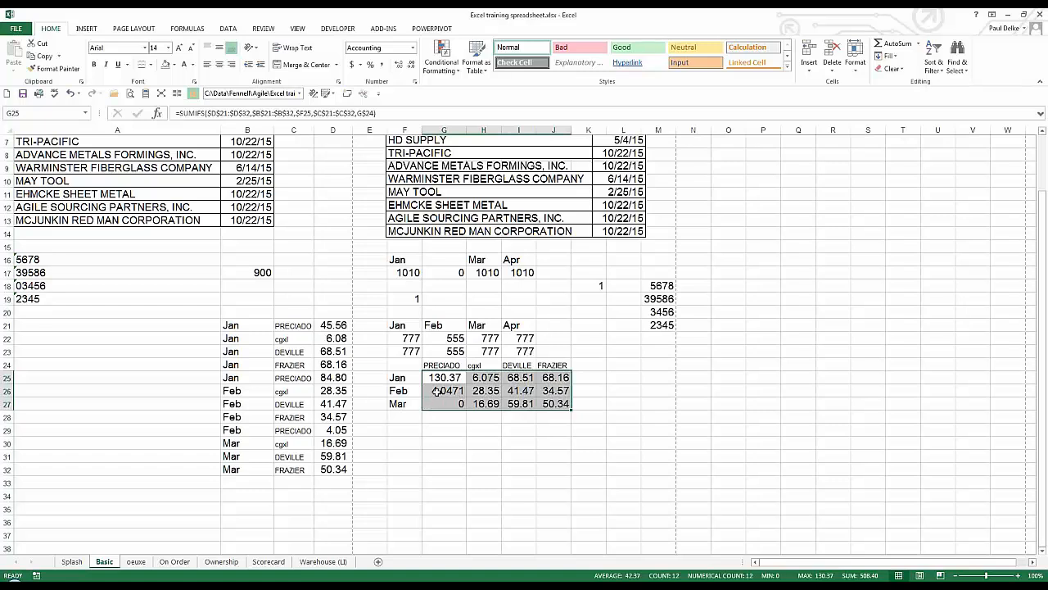
pyautogui.click(437, 378)
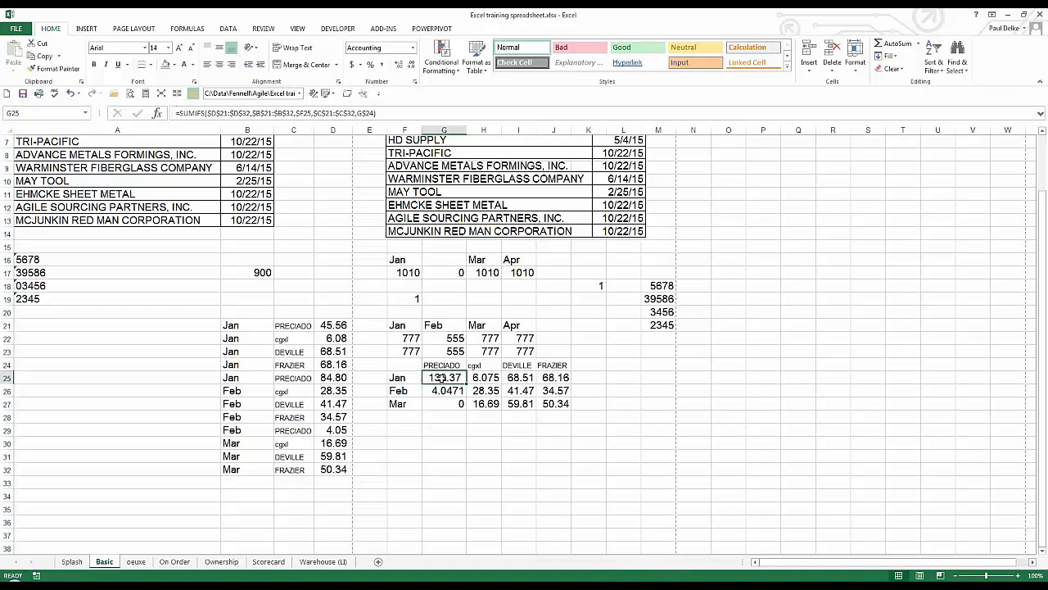
pyautogui.moveTo(441, 378); pyautogui.dragTo(546, 405)
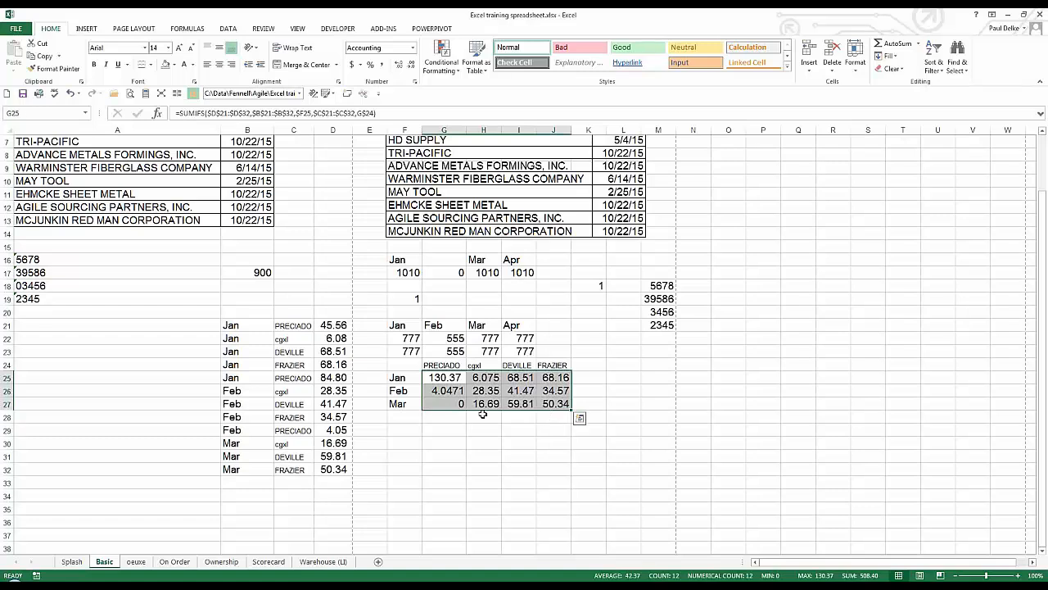
pyautogui.click(434, 378)
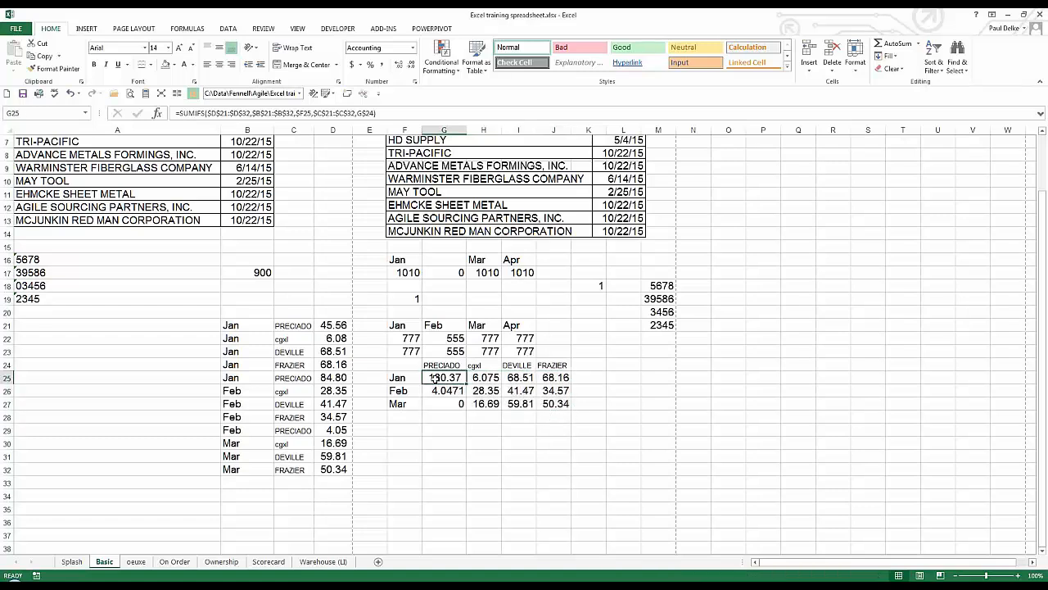
pyautogui.moveTo(434, 377); pyautogui.dragTo(540, 401)
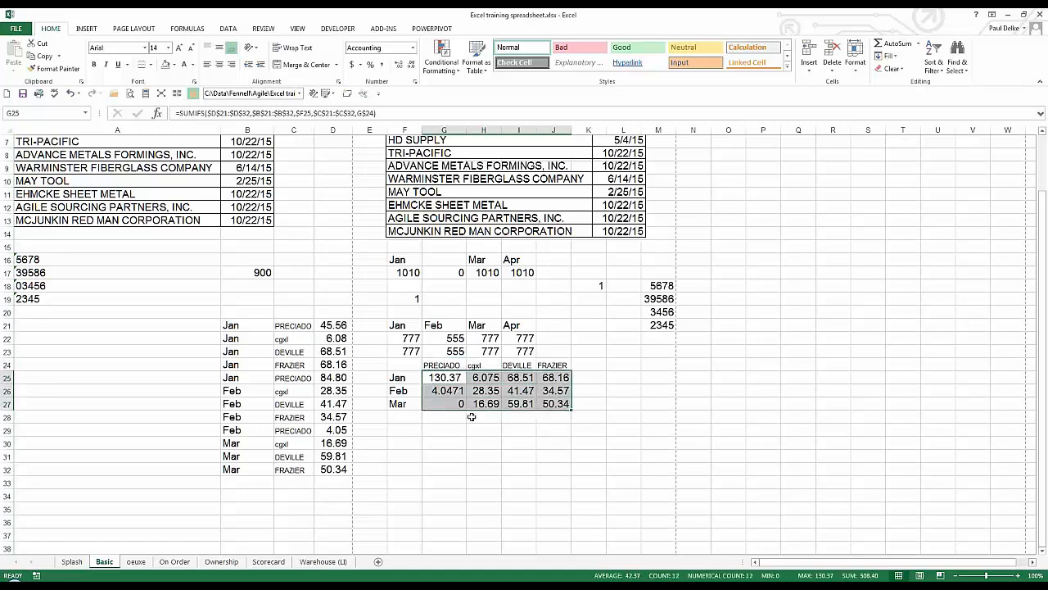
pyautogui.click(442, 377)
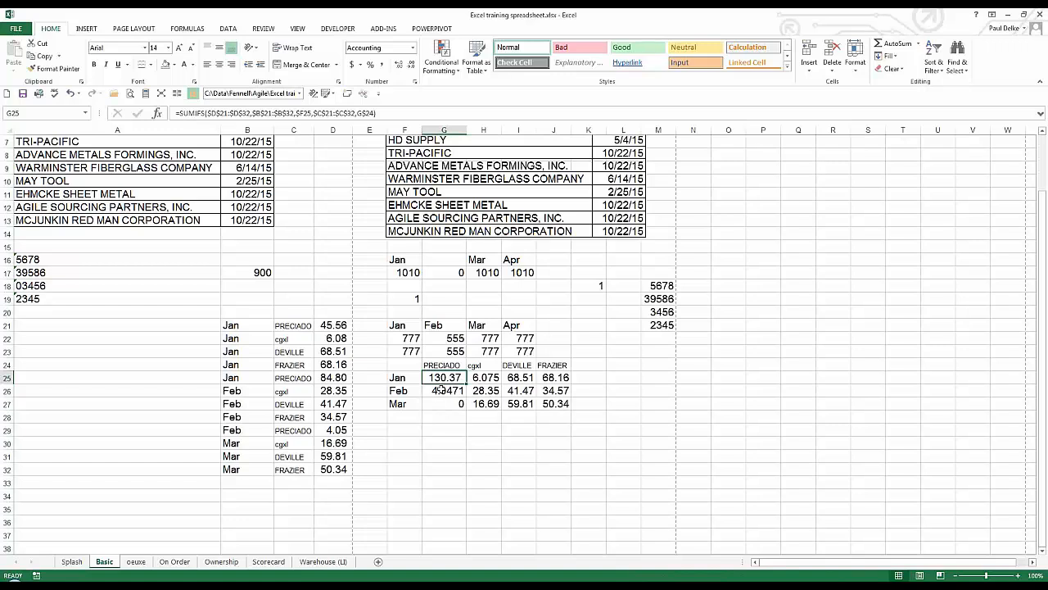
pyautogui.click(440, 391)
pyautogui.click(439, 379)
pyautogui.moveTo(444, 378); pyautogui.dragTo(544, 399)
pyautogui.click(513, 406)
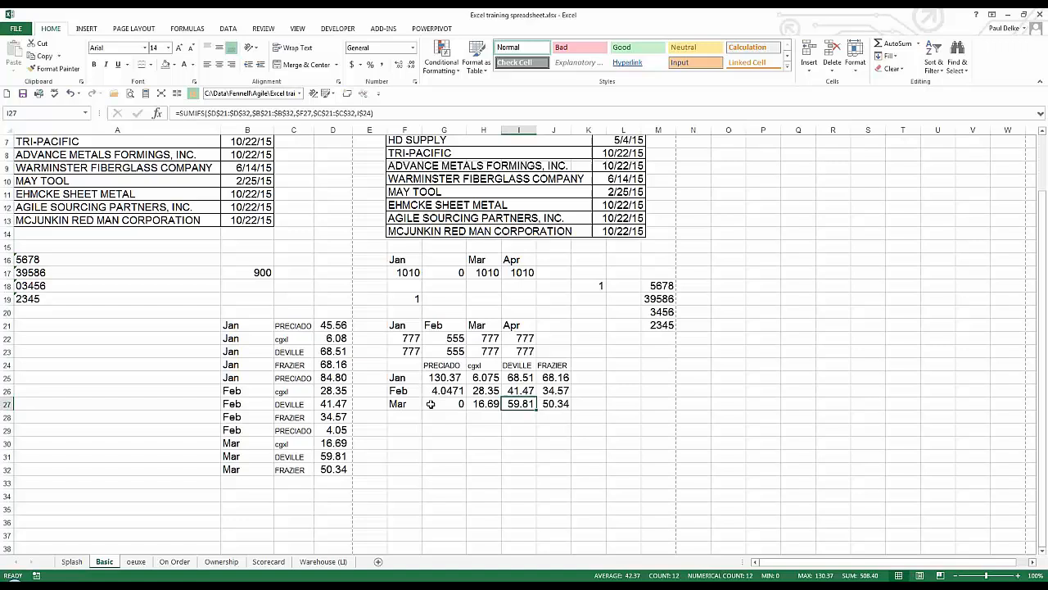
pyautogui.click(407, 379)
pyautogui.press('Down')
pyautogui.press('Down')
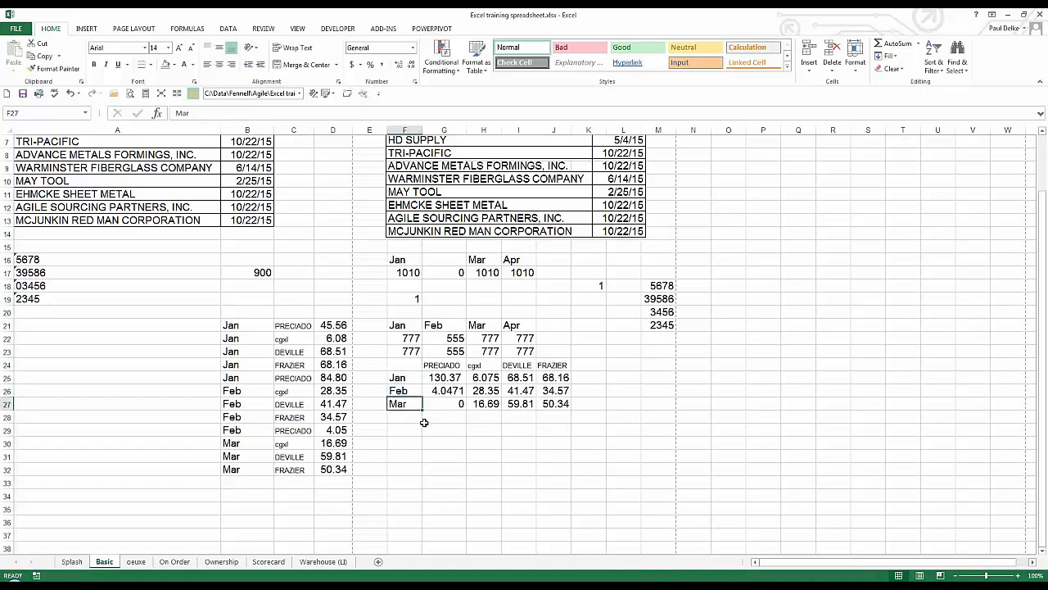
pyautogui.press('Right')
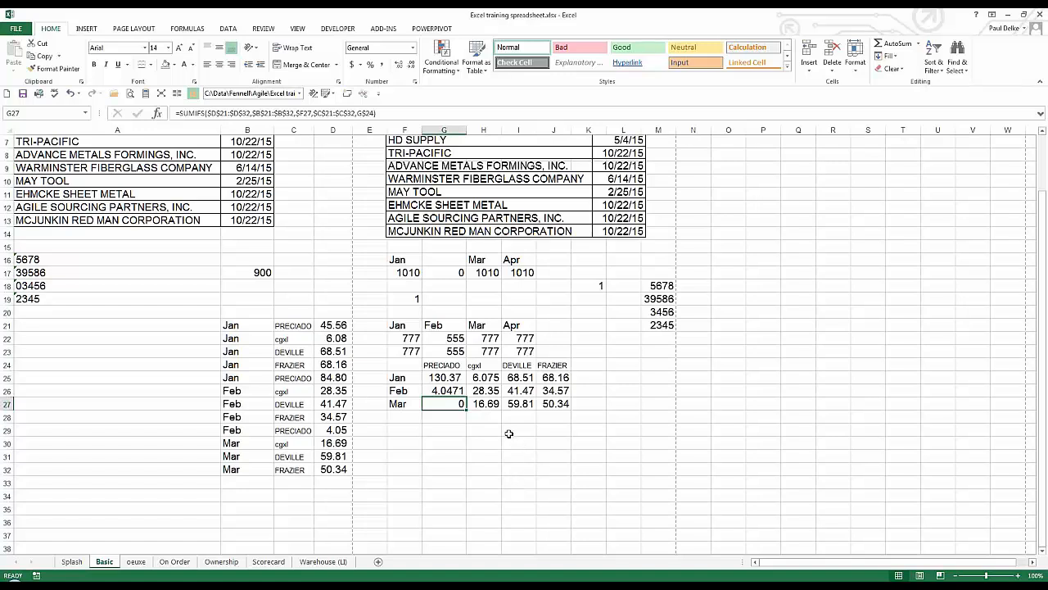
# Bring up the list of COUNT function variants in cell G28, and clear the trial entry
pyautogui.click(444, 417)
pyautogui.write('=c')
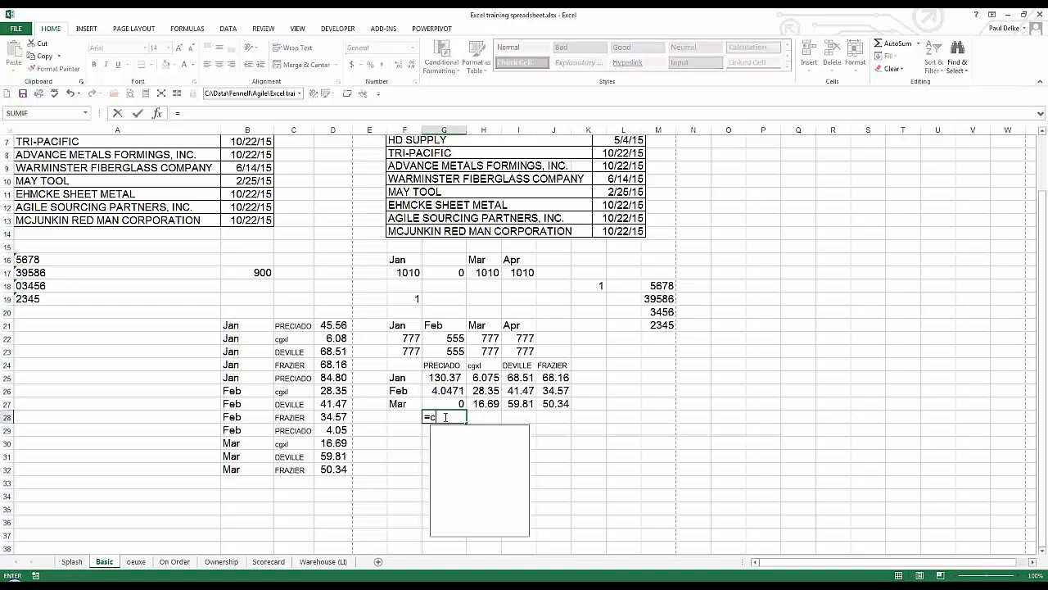
pyautogui.write('oun')
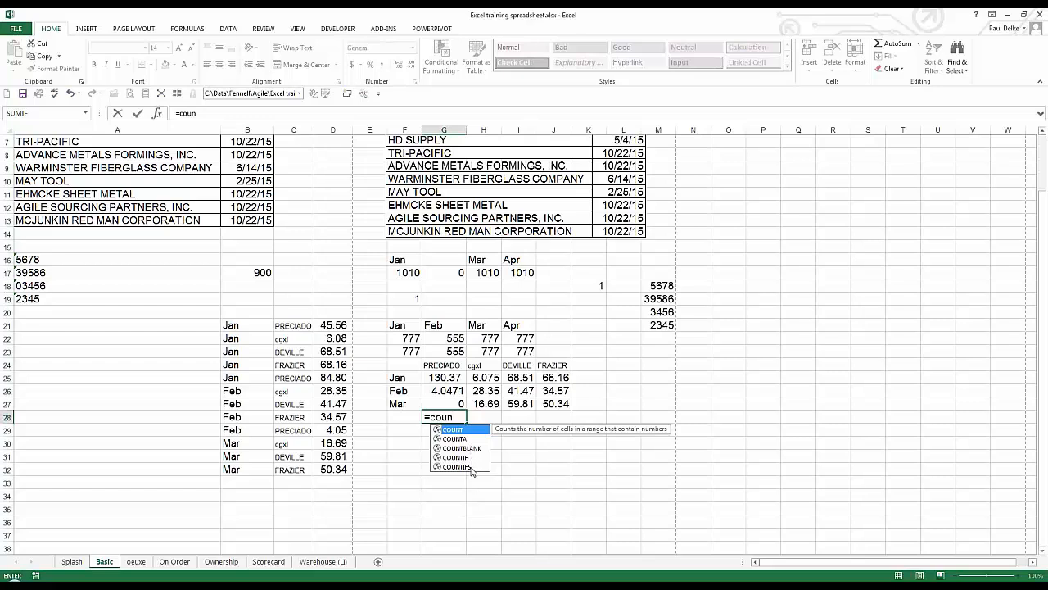
pyautogui.click(412, 431)
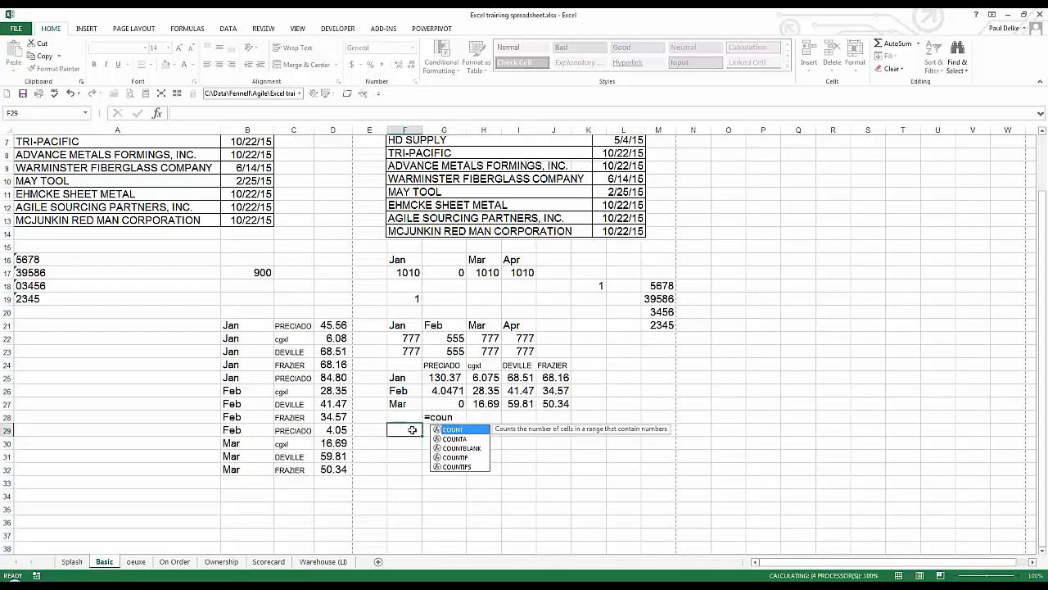
pyautogui.click(448, 422)
pyautogui.press('Delete')
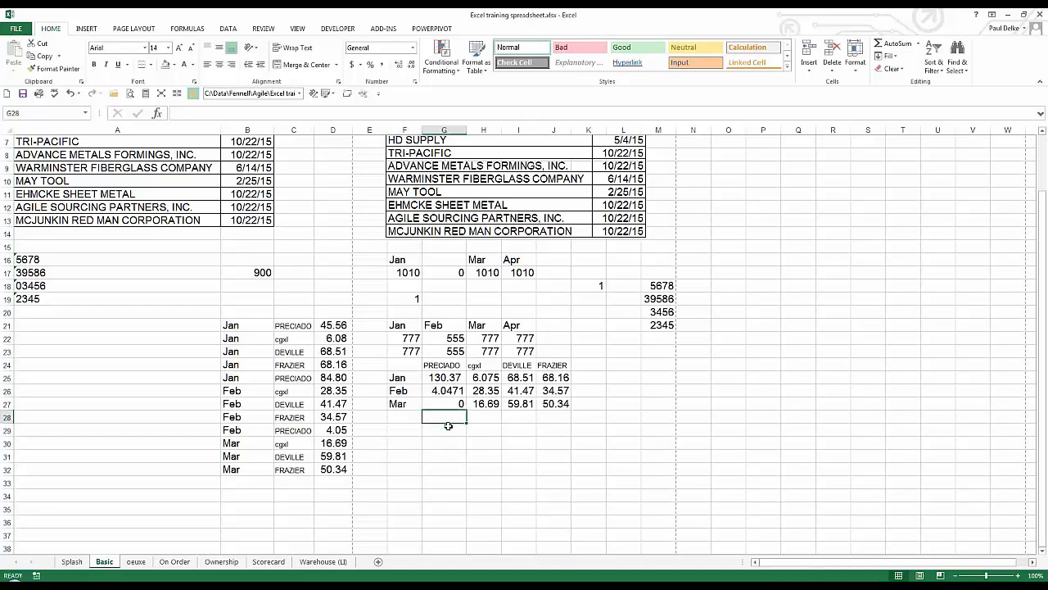
# Bring up the list of AVERAGE function variants in cell G28, and discard the trial entry
pyautogui.write('=ave')
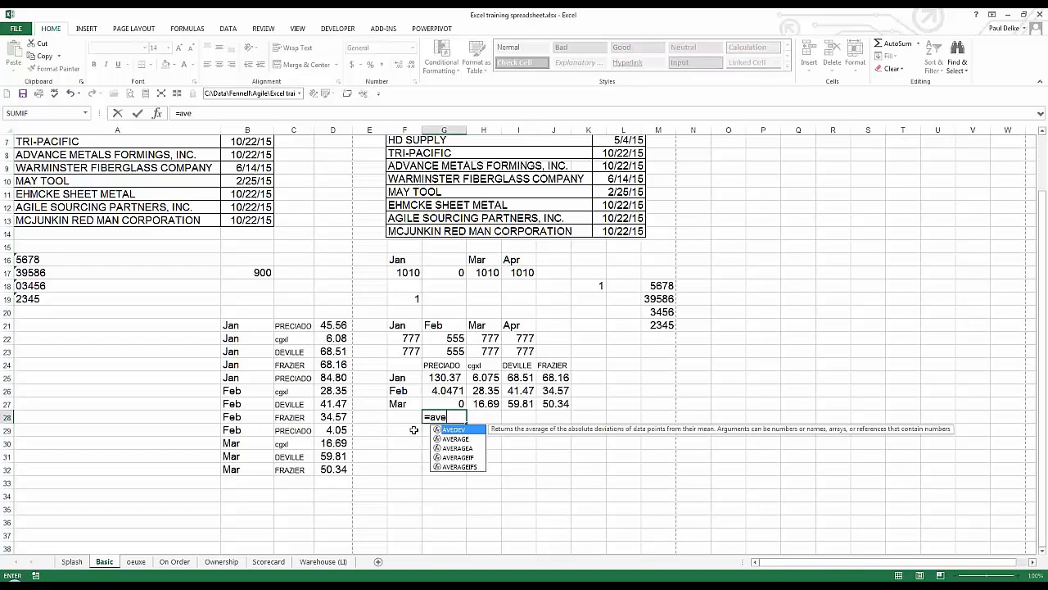
pyautogui.press('Escape')
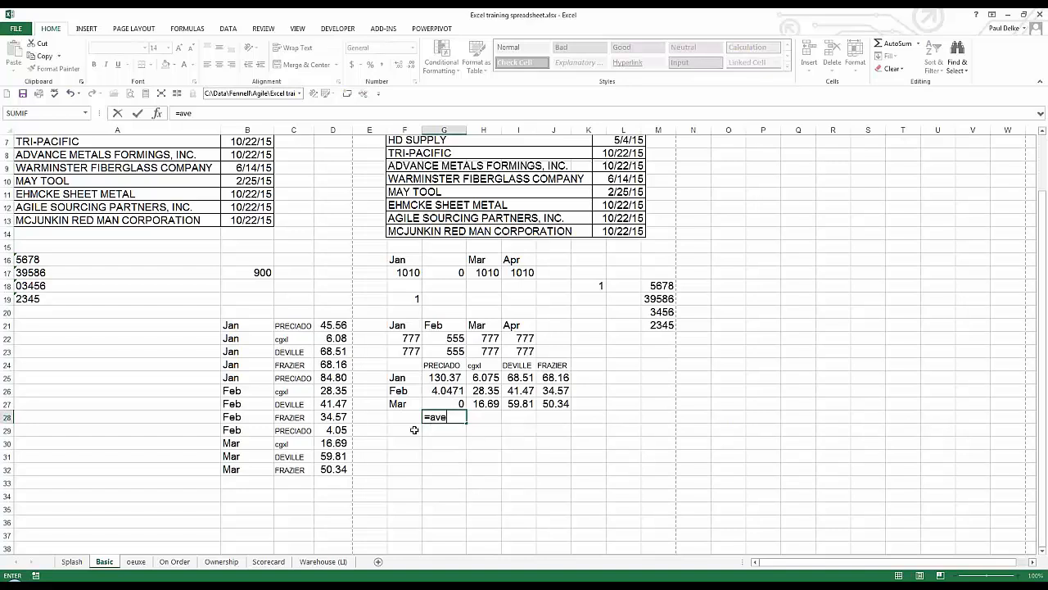
pyautogui.press('BackSpace')
pyautogui.press('BackSpace')
pyautogui.press('BackSpace')
pyautogui.press('BackSpace')
pyautogui.press('Escape')
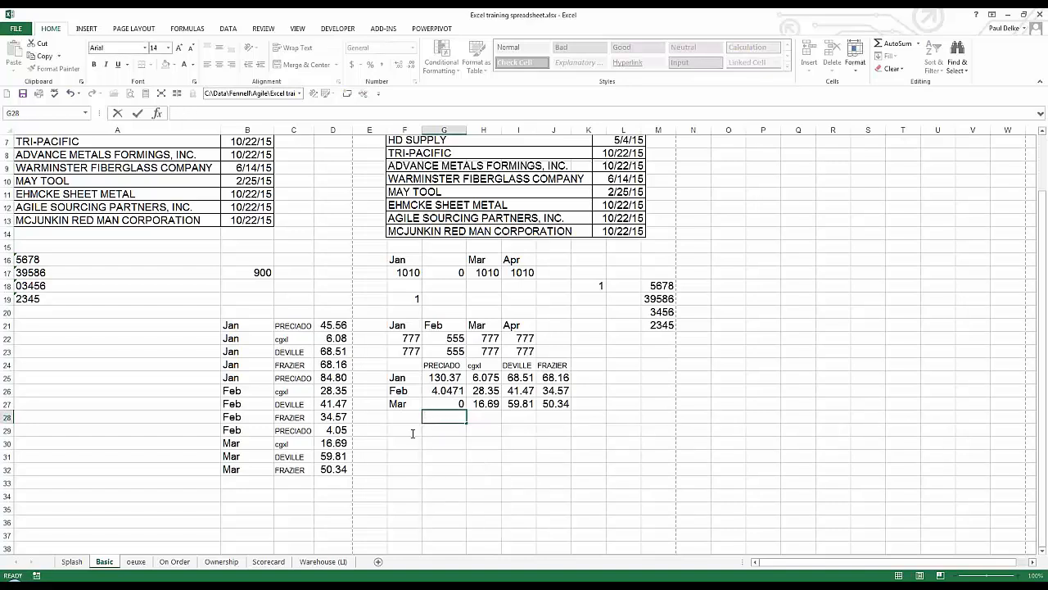
pyautogui.press('Up')
pyautogui.press('Down')
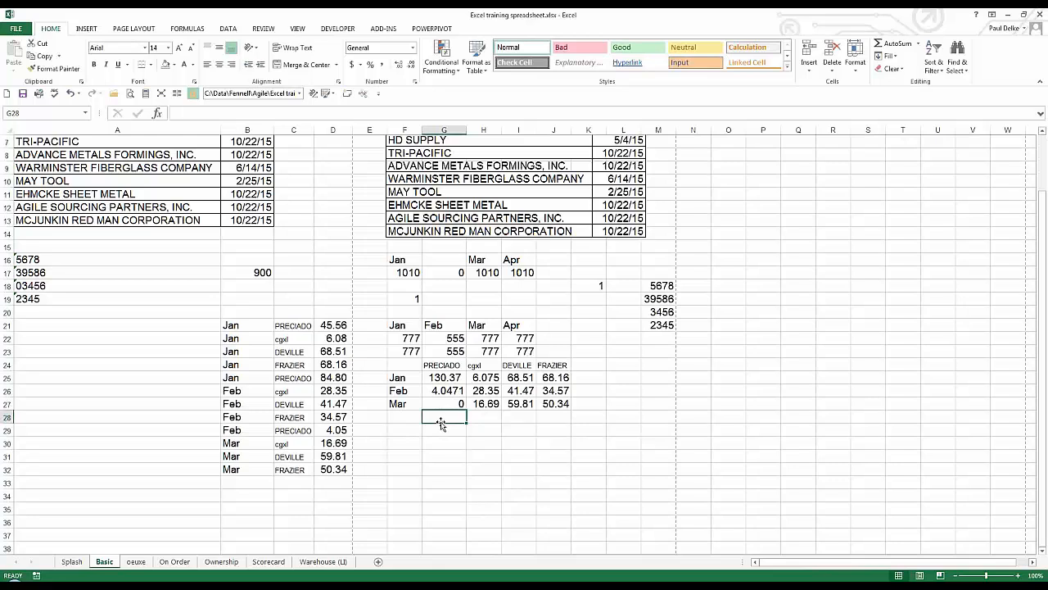
pyautogui.moveTo(399, 377); pyautogui.dragTo(556, 404)
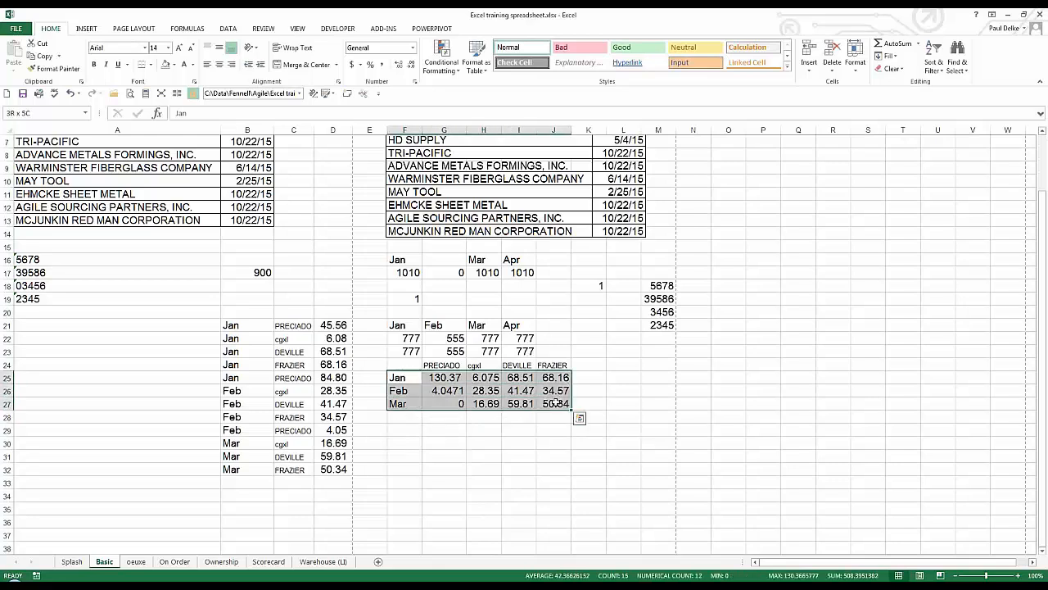
pyautogui.hotkey('ctrl', 'c')
pyautogui.click(406, 429)
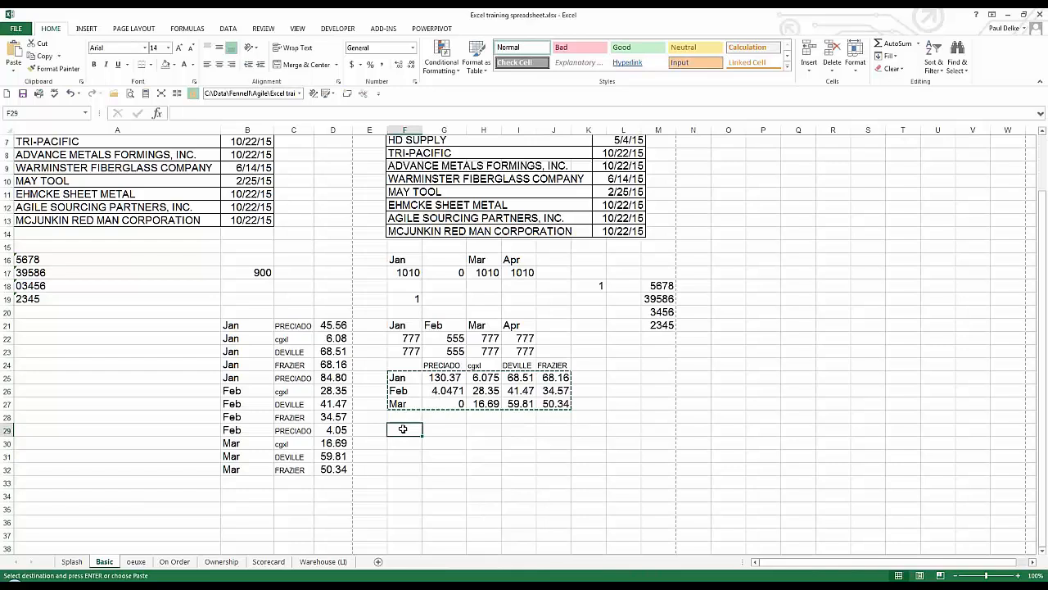
pyautogui.press('Escape')
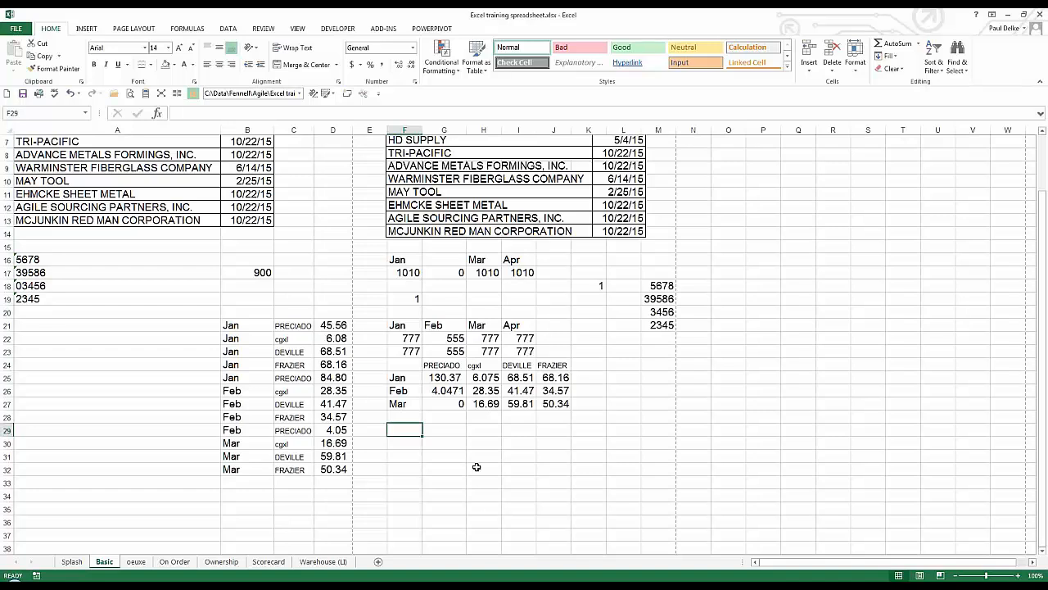
# Copy the Jan label from F25 into F30
pyautogui.click(401, 373)
pyautogui.hotkey('ctrl', 'c')
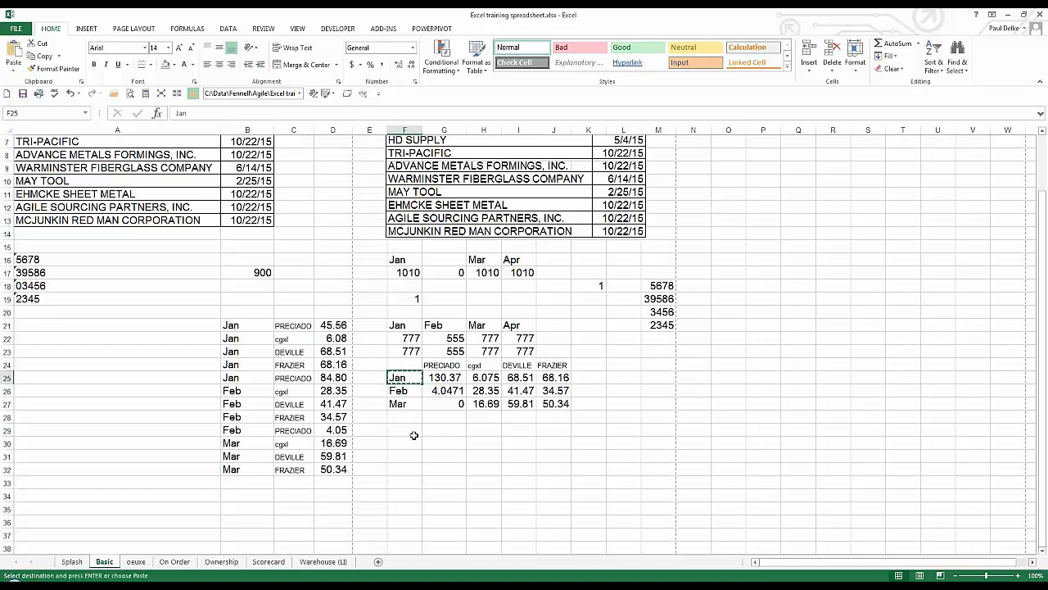
pyautogui.click(404, 442)
pyautogui.hotkey('ctrl', 'v')
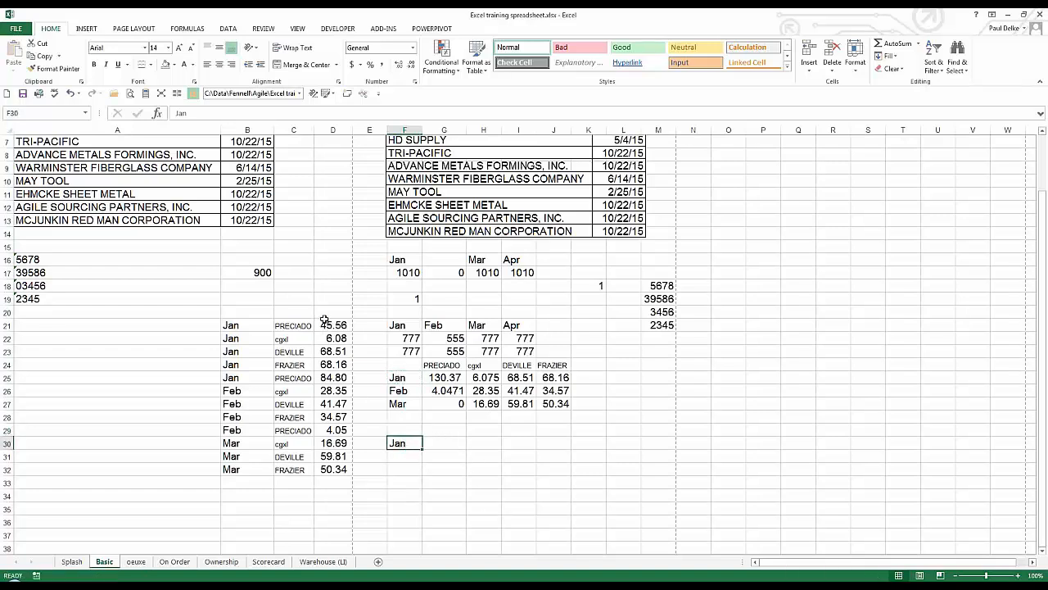
# Start a VLOOKUP formula in G30 with the column-locked lookup value $F30
pyautogui.click(446, 441)
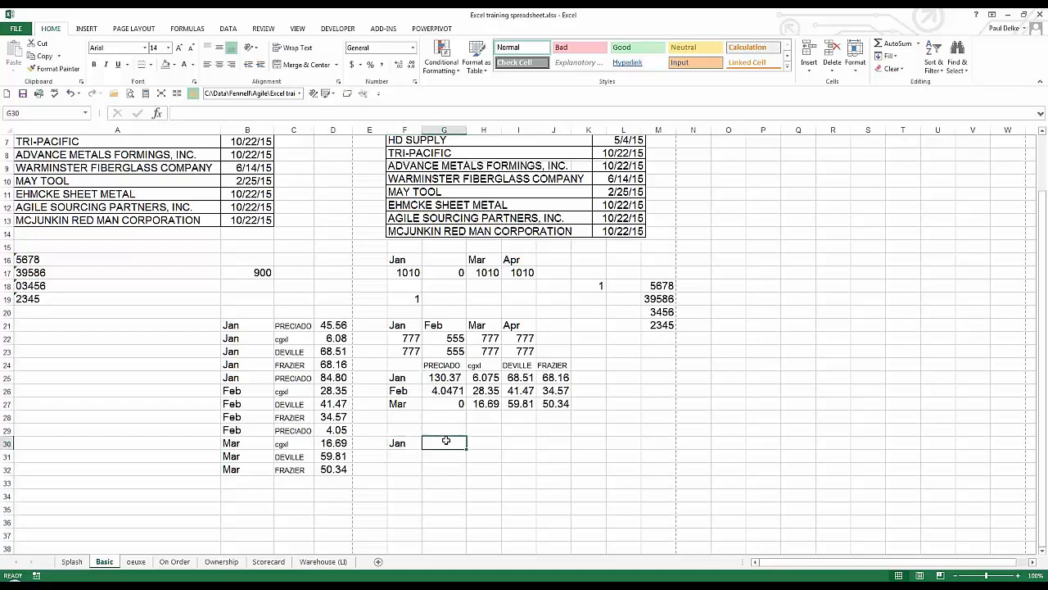
pyautogui.write('=v')
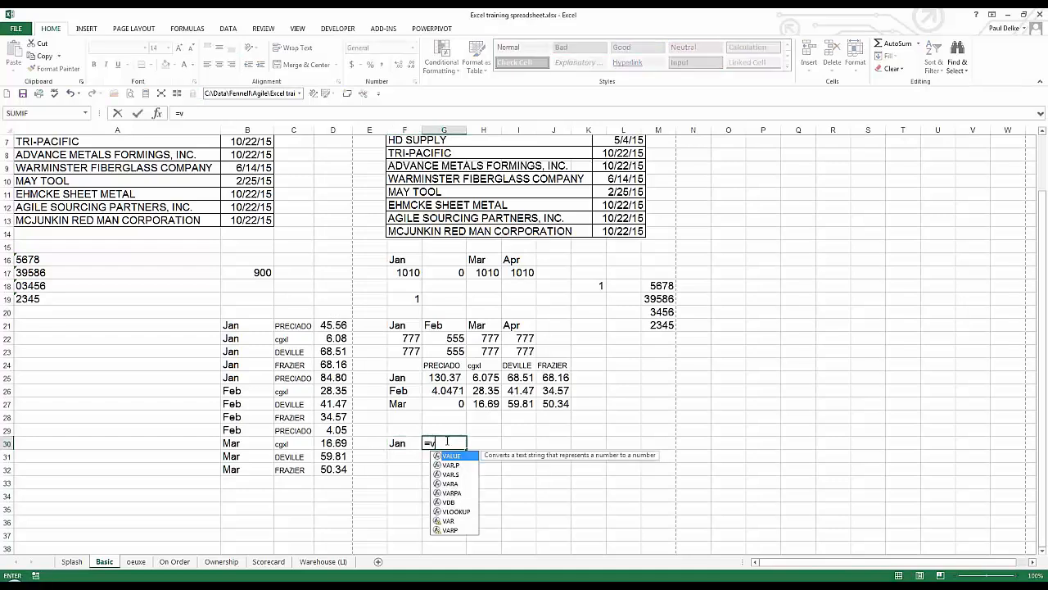
pyautogui.write('lookup(')
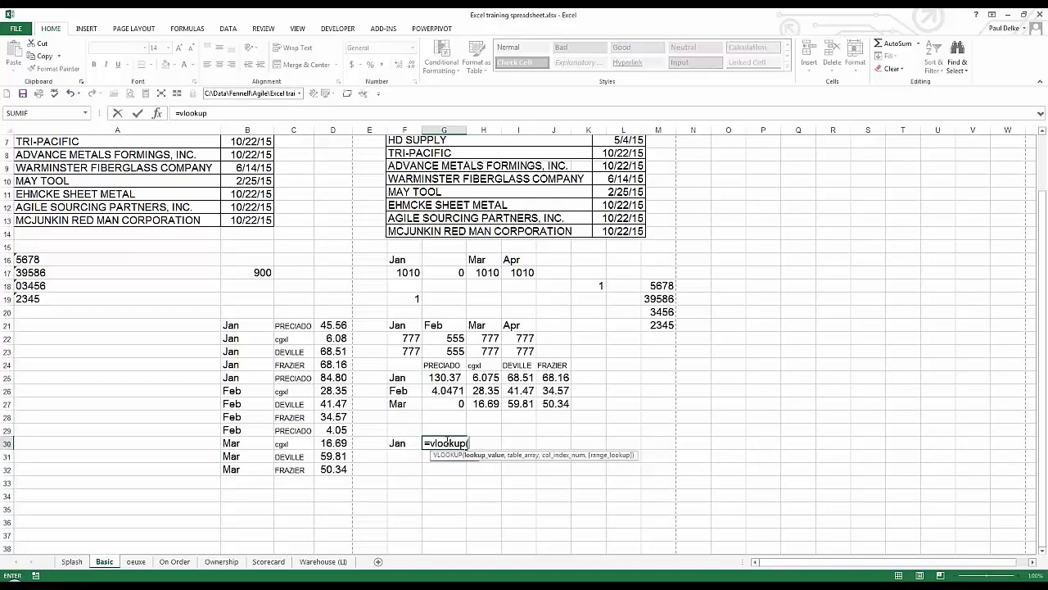
pyautogui.click(404, 443)
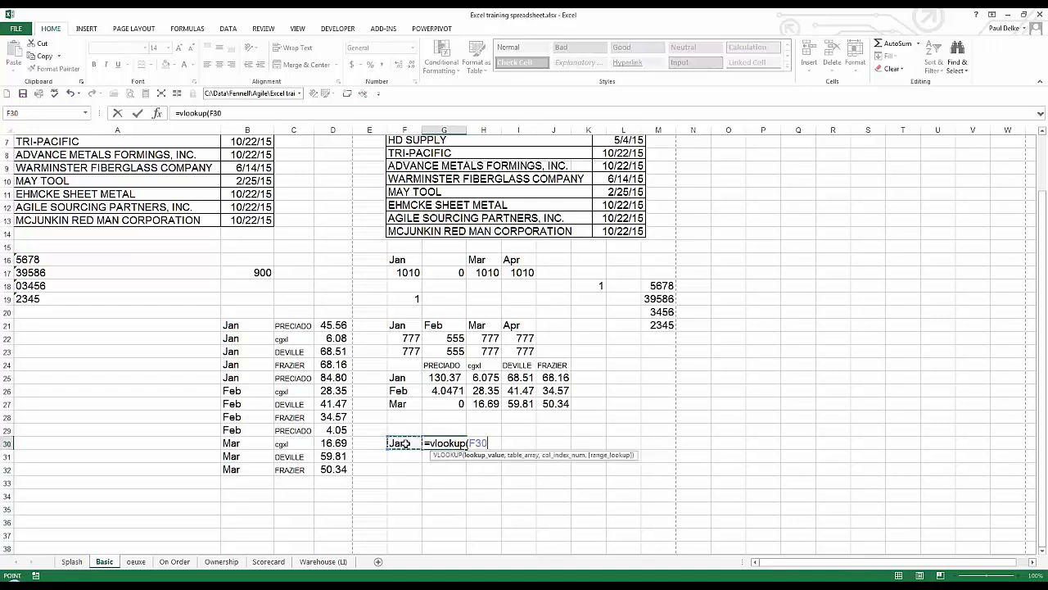
pyautogui.press('F4')
pyautogui.press('F4')
pyautogui.press('F4')
pyautogui.write(',')
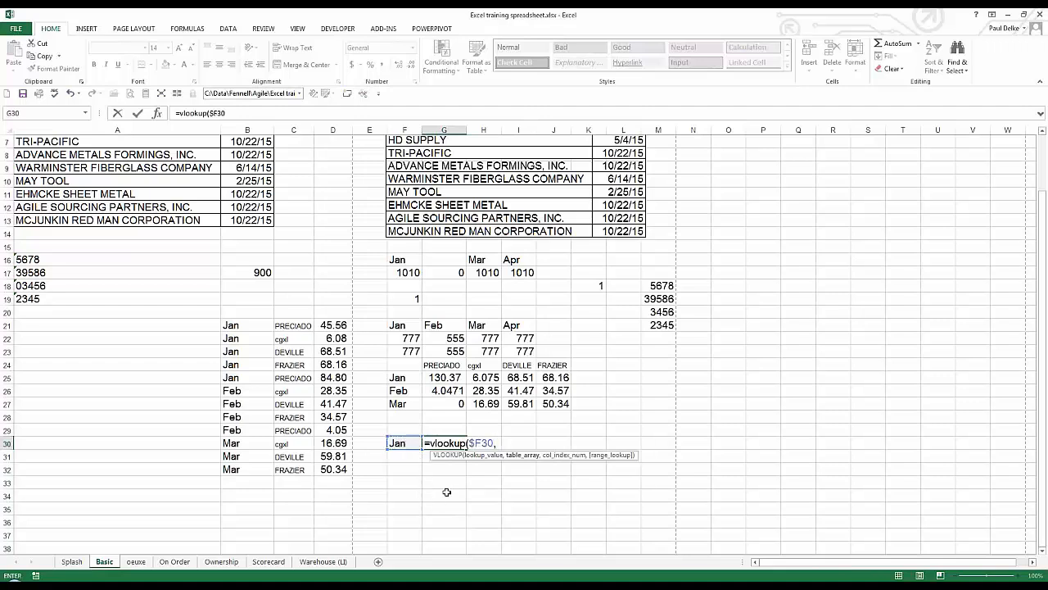
# Complete the VLOOKUP in G30 with table array $B$21:$D$32, column index 3 and FALSE for an exact match
pyautogui.moveTo(247, 329); pyautogui.dragTo(334, 469)
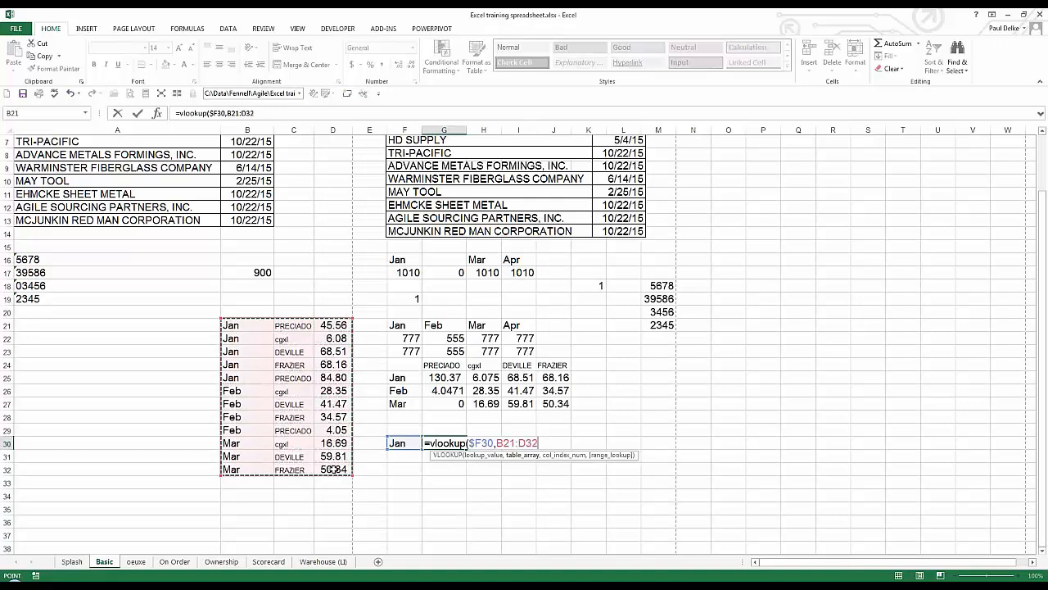
pyautogui.press('F4')
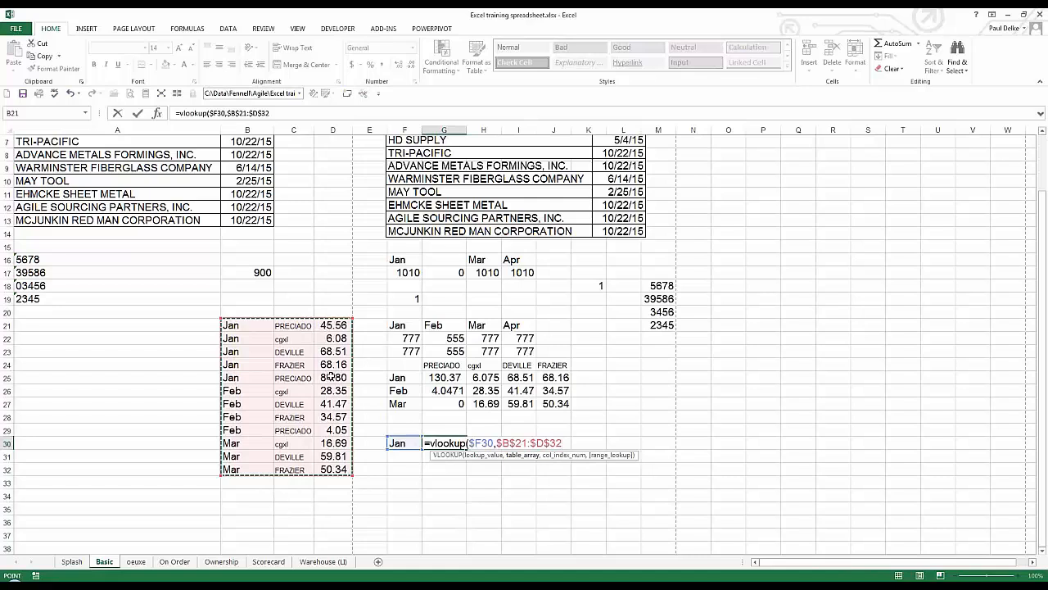
pyautogui.write(',3')
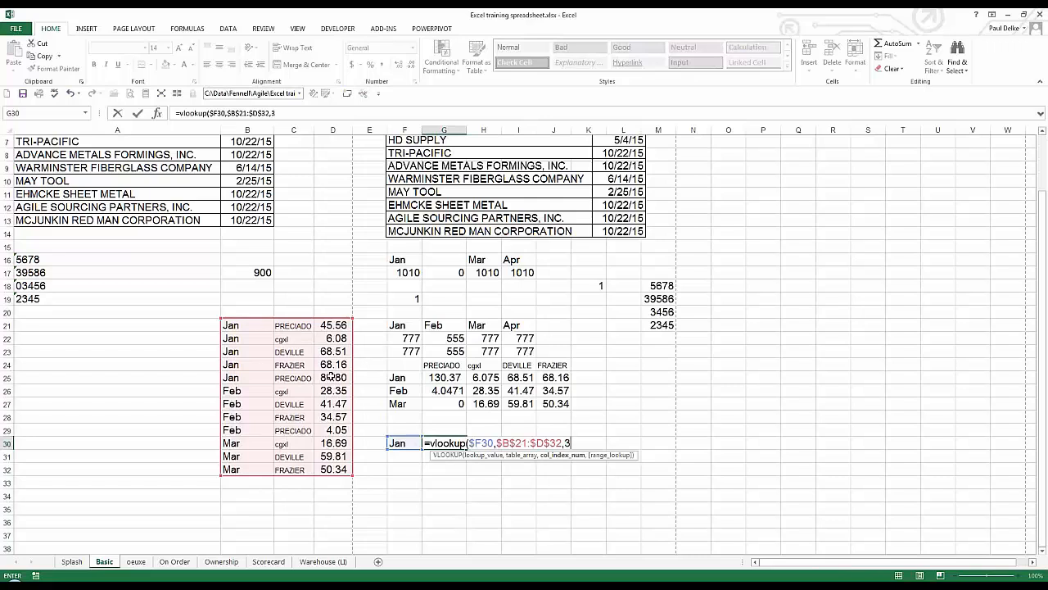
pyautogui.write(',')
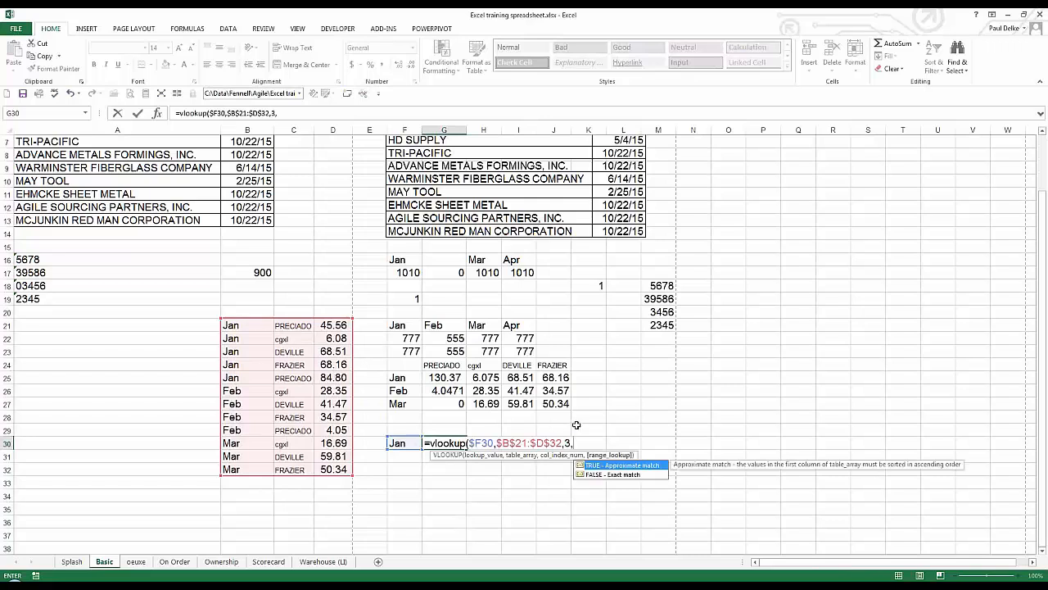
pyautogui.doubleClick(593, 474)
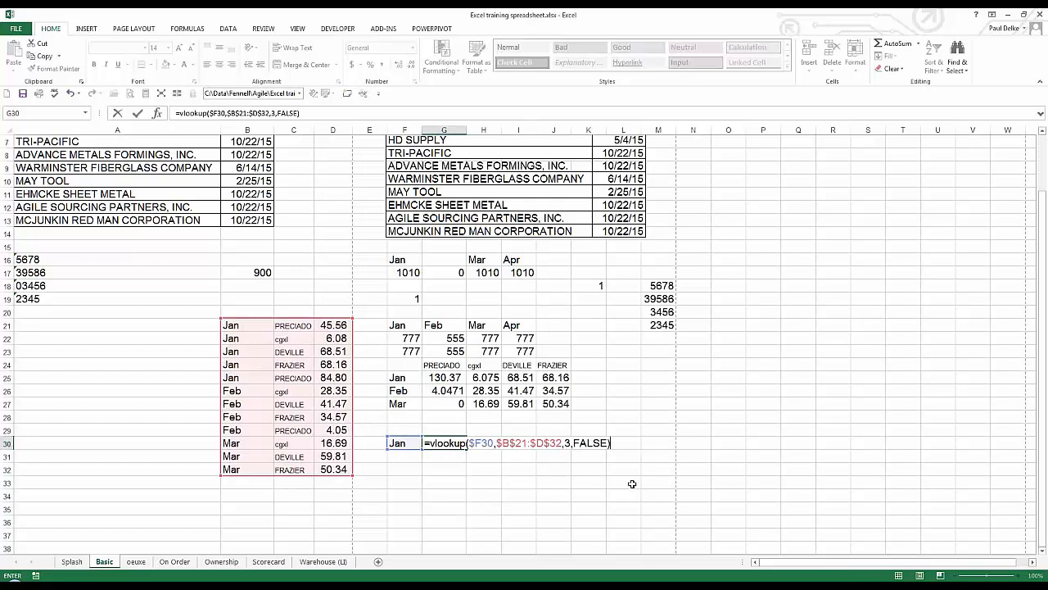
pyautogui.hotkey('ctrl', 'Return')
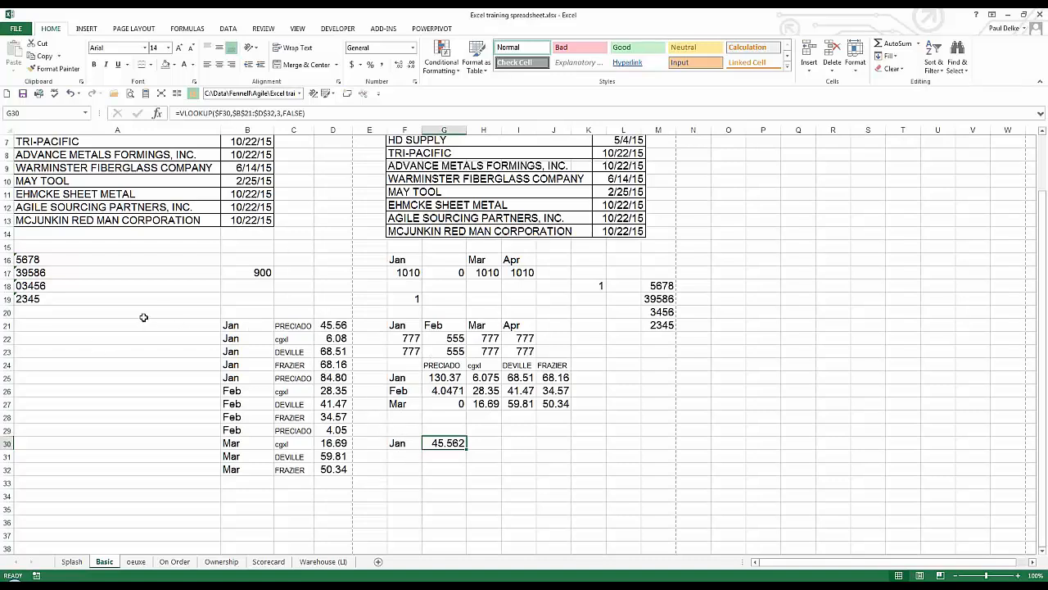
# Copy the supplier names in A2:A11 into the empty cells starting at A34
pyautogui.scroll(1, 144, 317)
pyautogui.scroll(1, 143, 317)
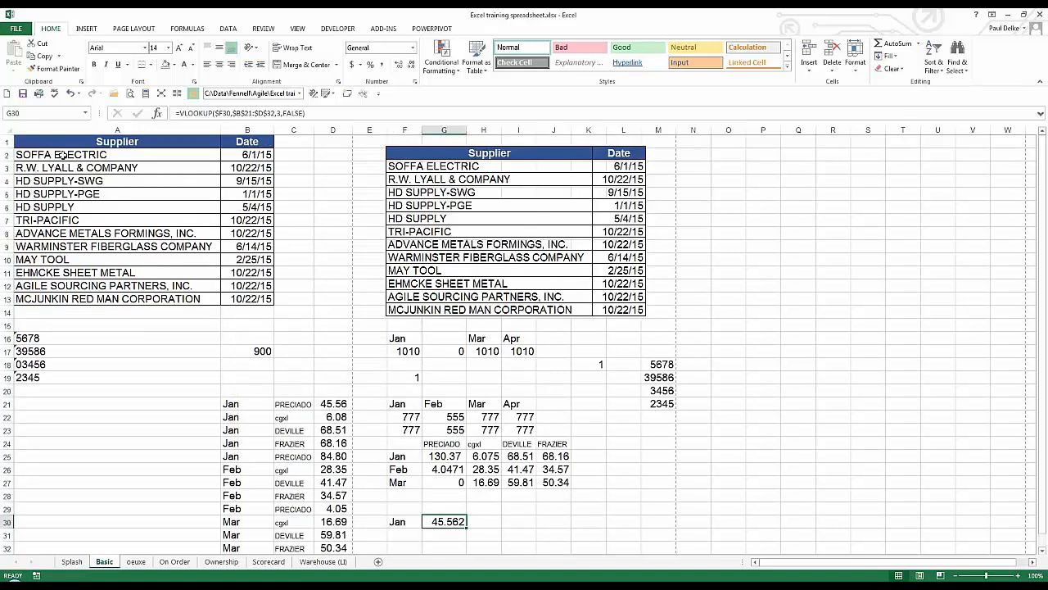
pyautogui.moveTo(64, 155); pyautogui.dragTo(82, 275)
pyautogui.hotkey('ctrl', 'c')
pyautogui.scroll(-2, 164, 464)
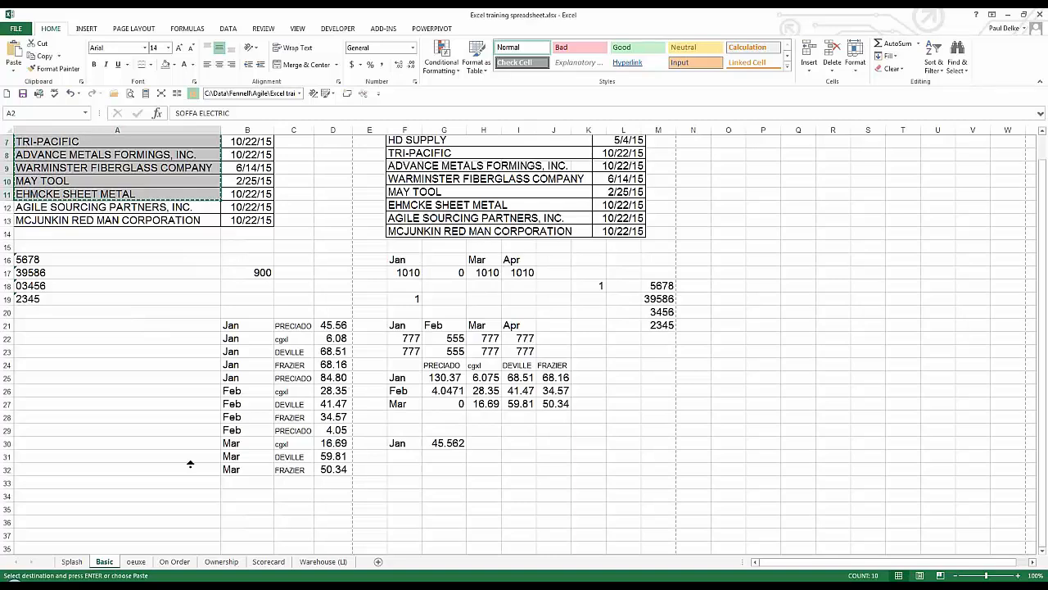
pyautogui.scroll(-3, 190, 464)
pyautogui.click(95, 391)
pyautogui.hotkey('ctrl', 'v')
pyautogui.press('Right')
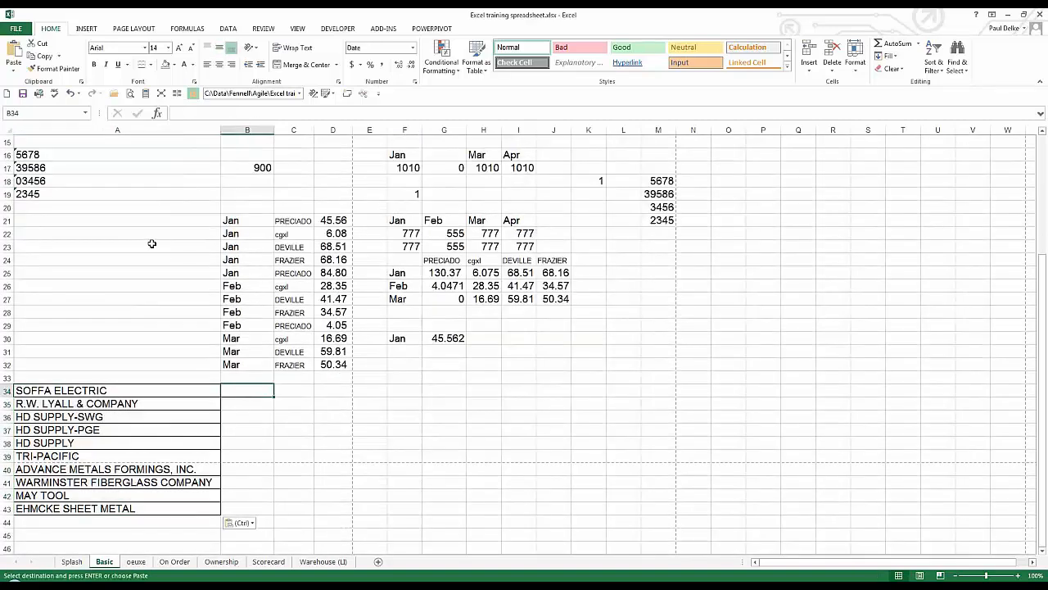
# Examine the dates in B2:B13 beside the original supplier names
pyautogui.scroll(5, 151, 244)
pyautogui.moveTo(246, 154); pyautogui.dragTo(245, 299)
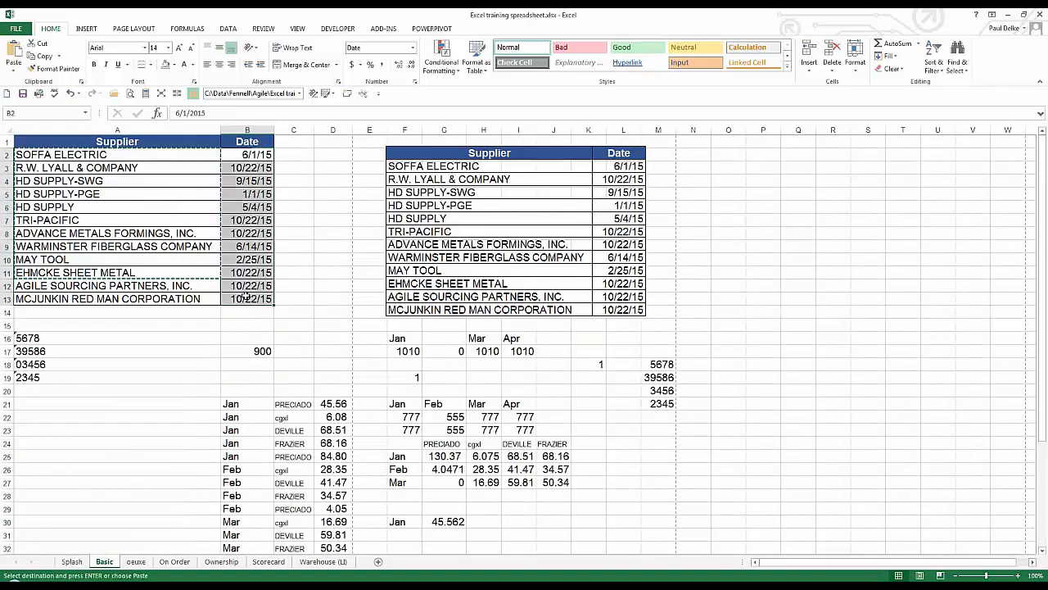
pyautogui.click(234, 180)
pyautogui.press('Escape')
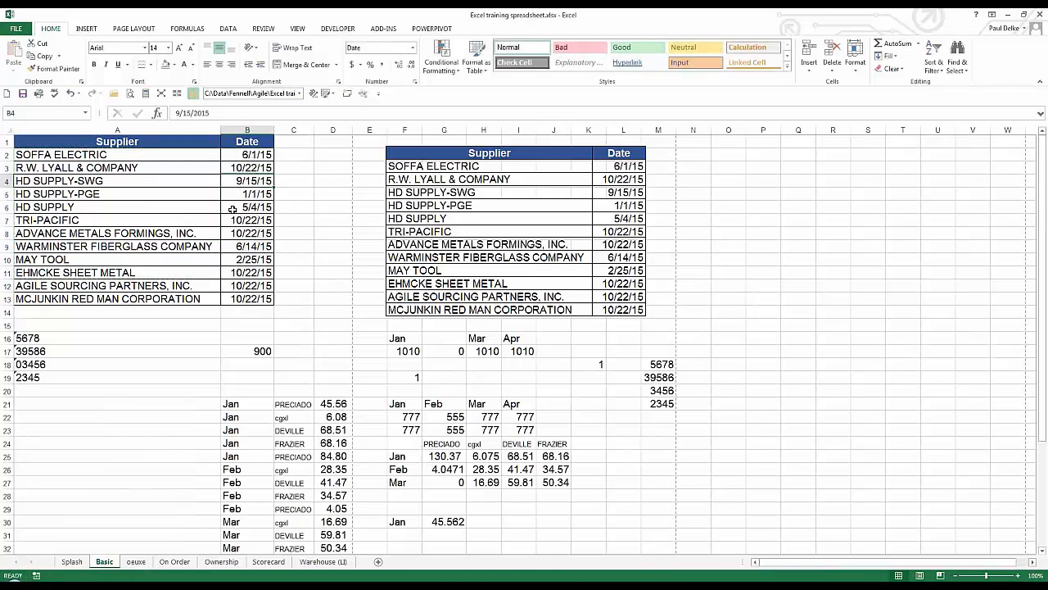
pyautogui.click(236, 221)
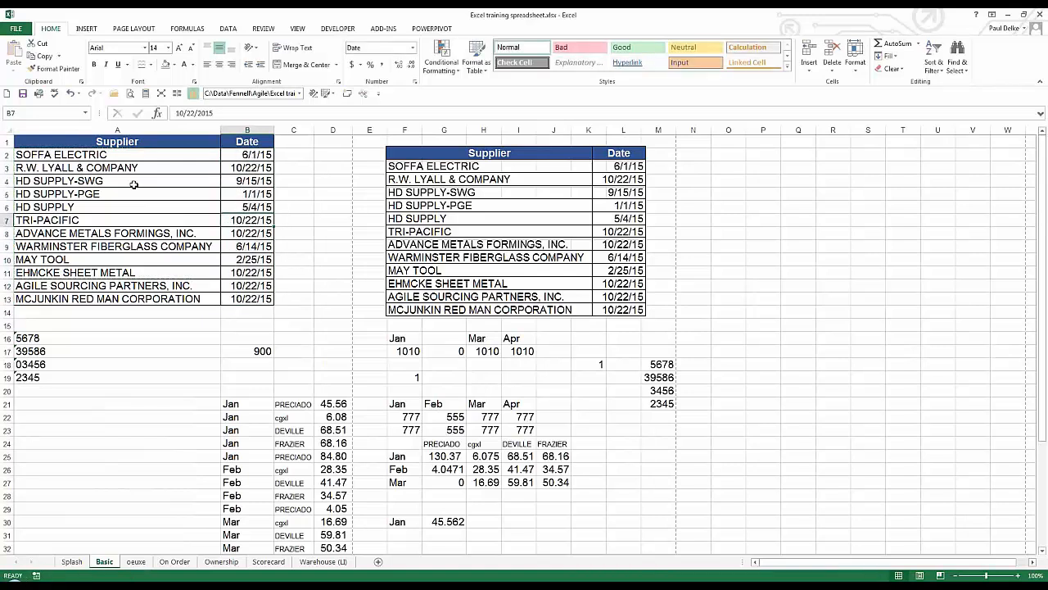
pyautogui.click(240, 281)
# Start a VLOOKUP formula in B34 with the supplier name in A34 as the lookup value
pyautogui.scroll(-3, 221, 318)
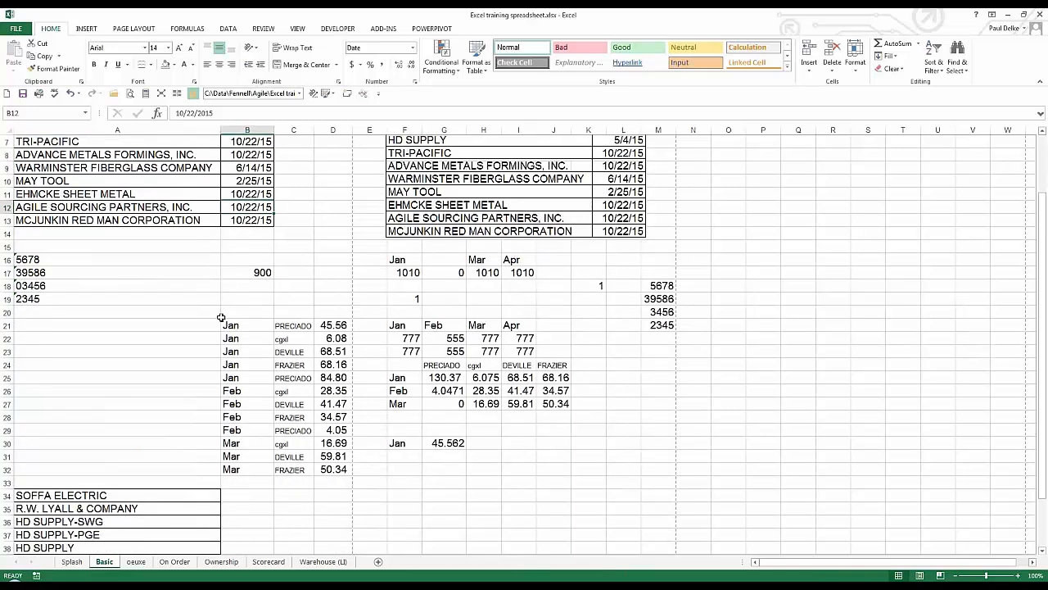
pyautogui.scroll(-3, 221, 317)
pyautogui.click(237, 341)
pyautogui.write('=')
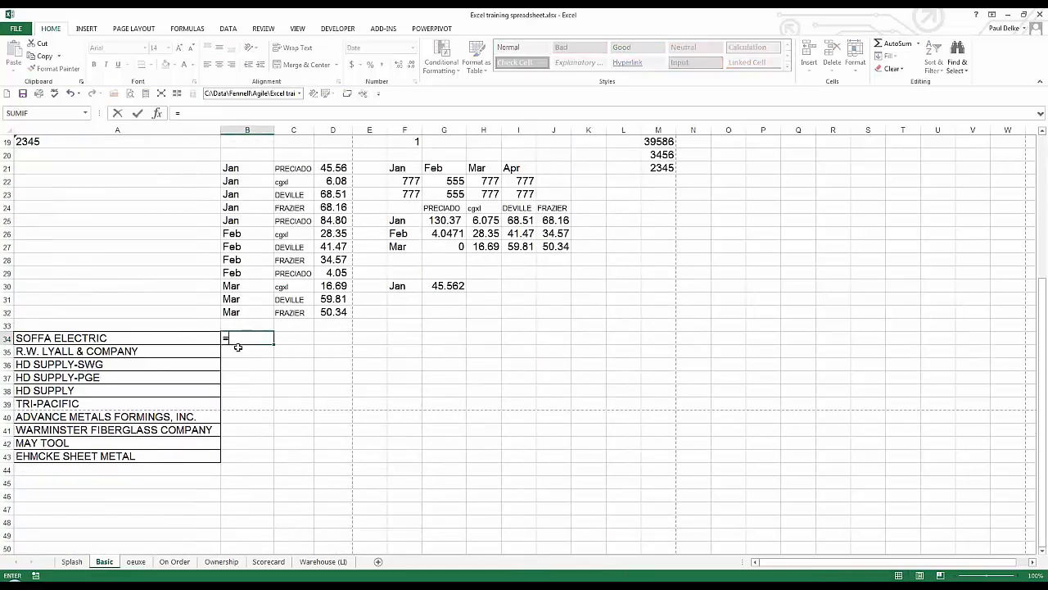
pyautogui.write('vlookup(')
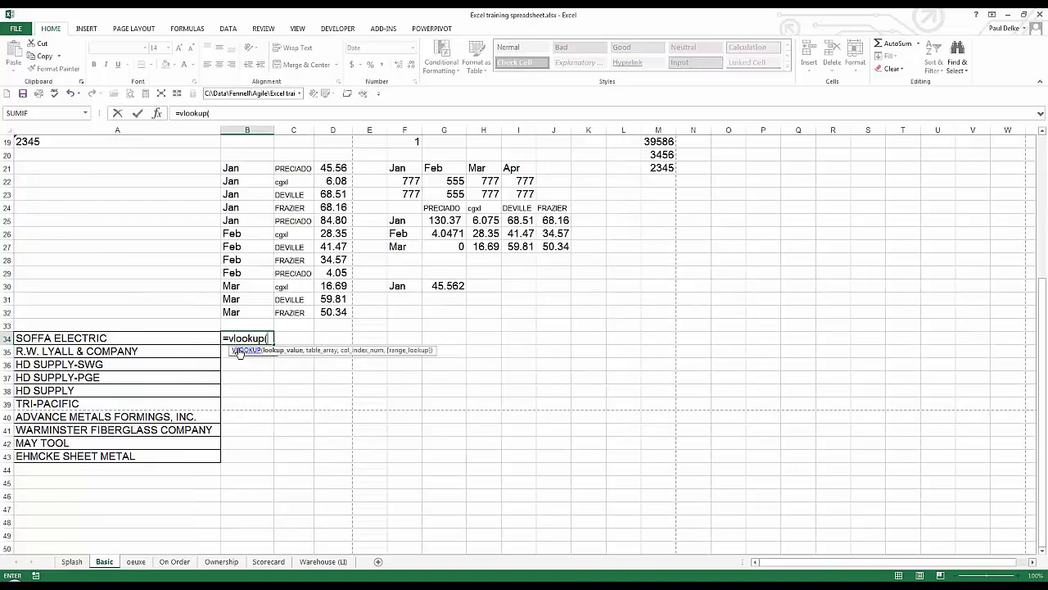
pyautogui.press('Left')
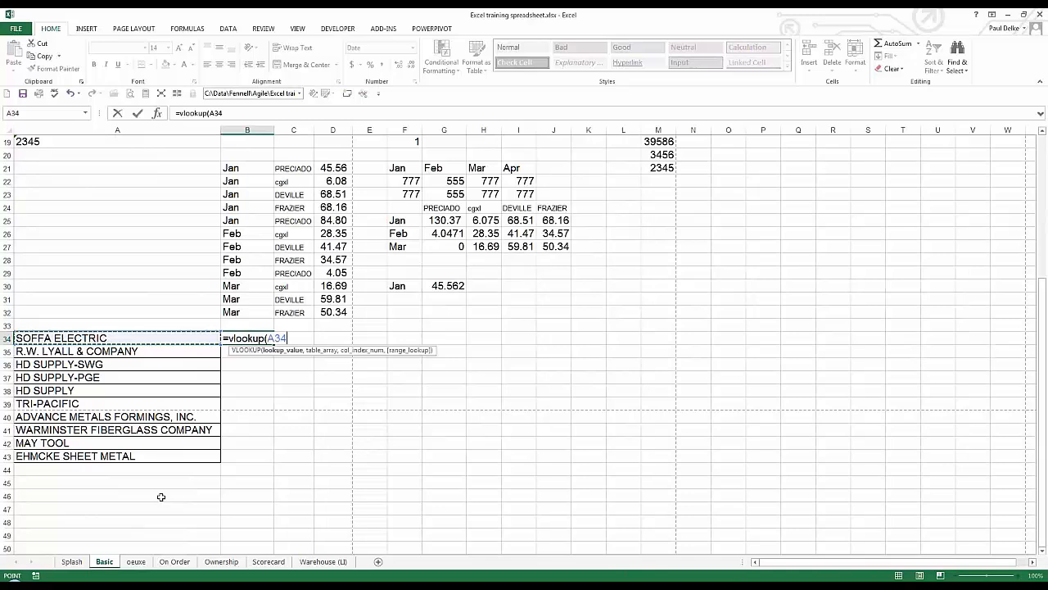
pyautogui.write(',')
# Set the VLOOKUP's table array to the absolute range $A$1:$B$13 and its column index to 2
pyautogui.scroll(6, 162, 496)
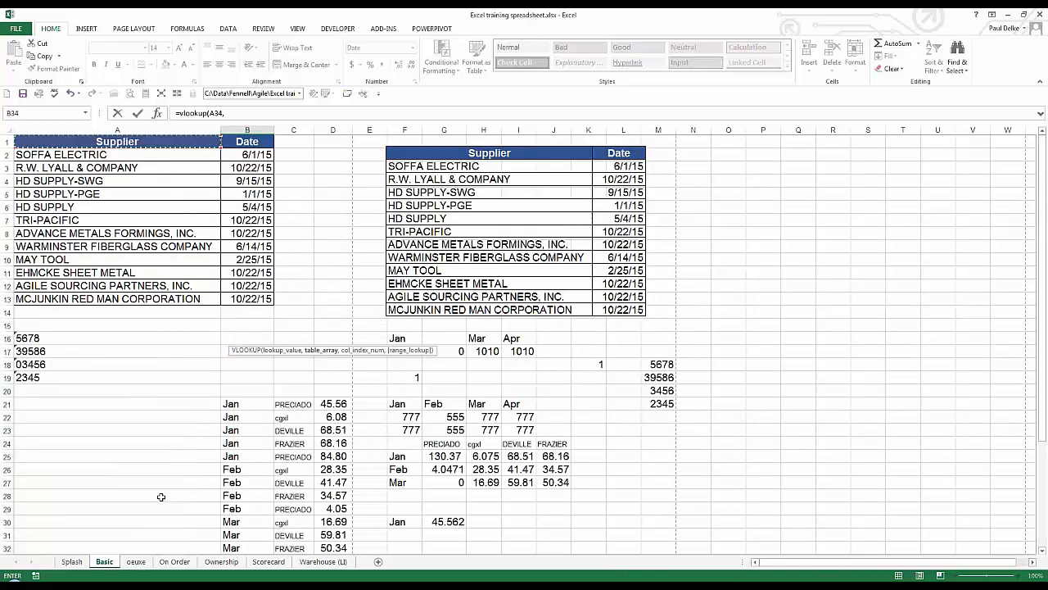
pyautogui.click(136, 143)
pyautogui.moveTo(213, 152)
pyautogui.mouseDown()
pyautogui.moveTo(266, 193)
pyautogui.moveTo(245, 240)
pyautogui.moveTo(249, 298)
pyautogui.mouseUp()
pyautogui.press('F4')
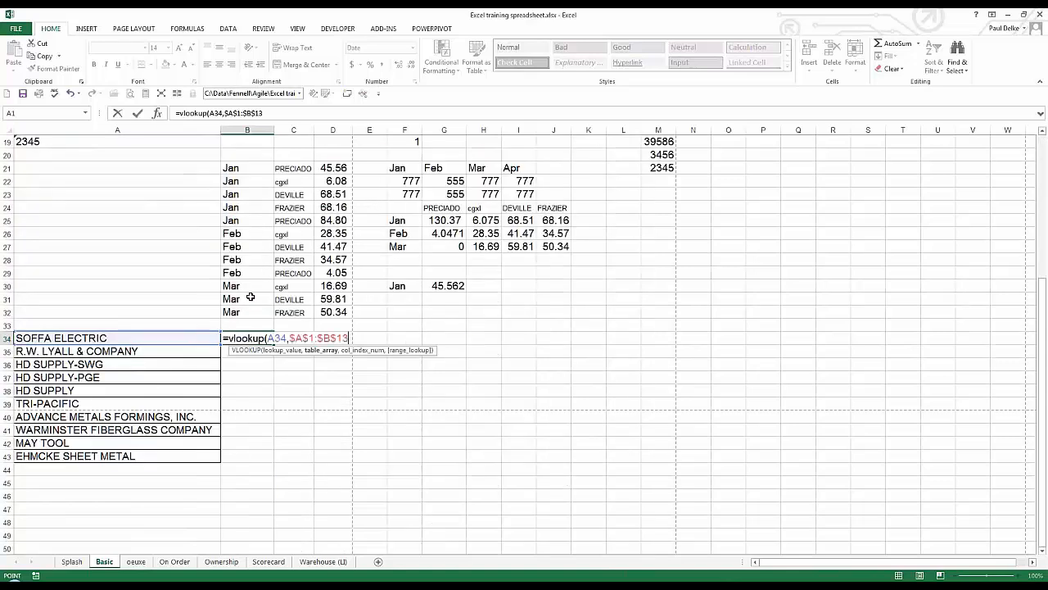
pyautogui.write(',2')
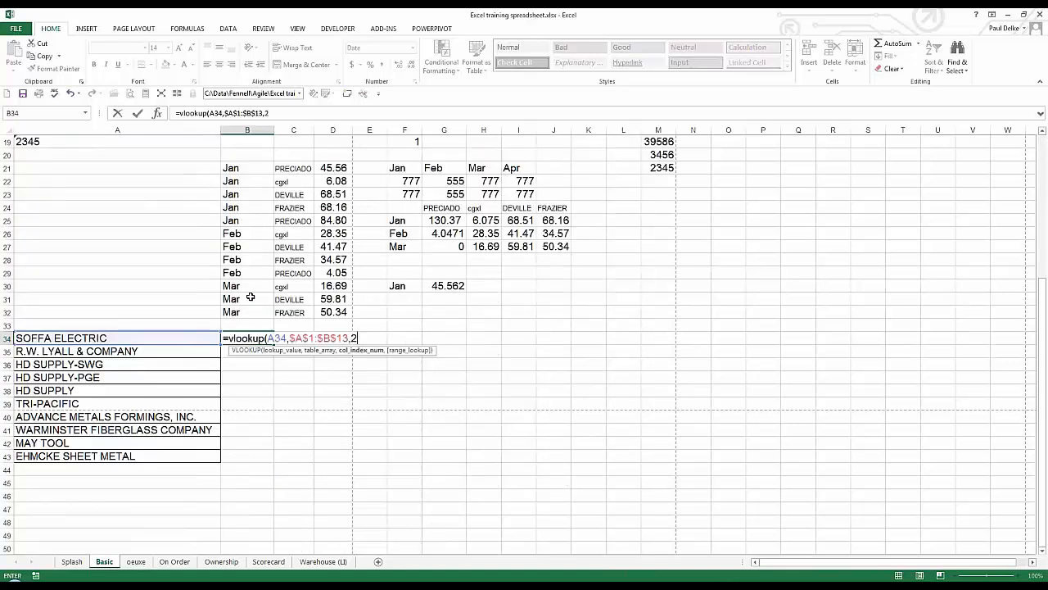
# Complete the B34 VLOOKUP with FALSE for an exact match and fill the formula down through B43
pyautogui.write(',')
pyautogui.click(377, 369)
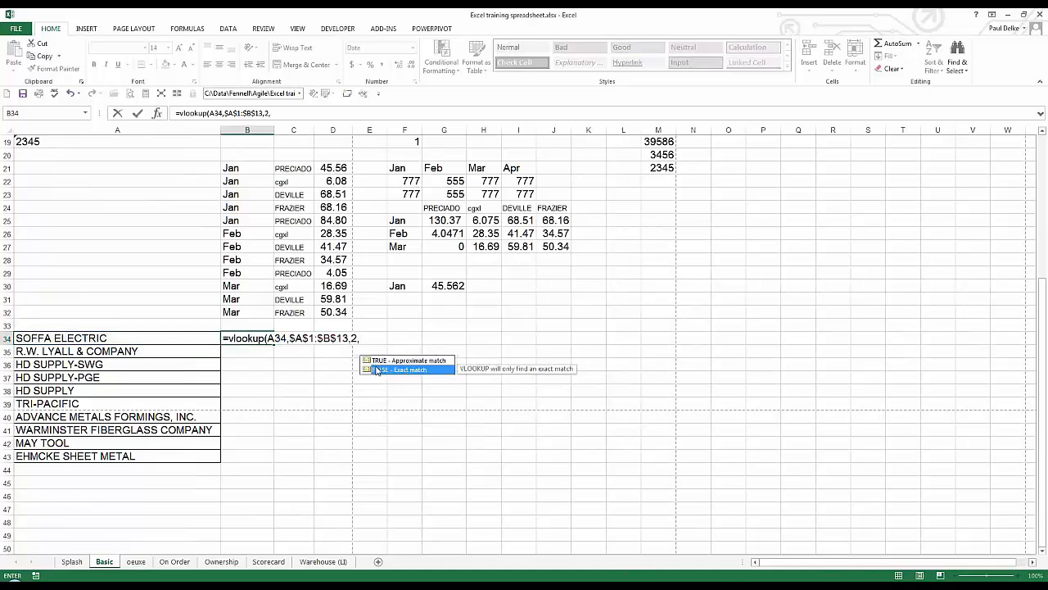
pyautogui.doubleClick(376, 369)
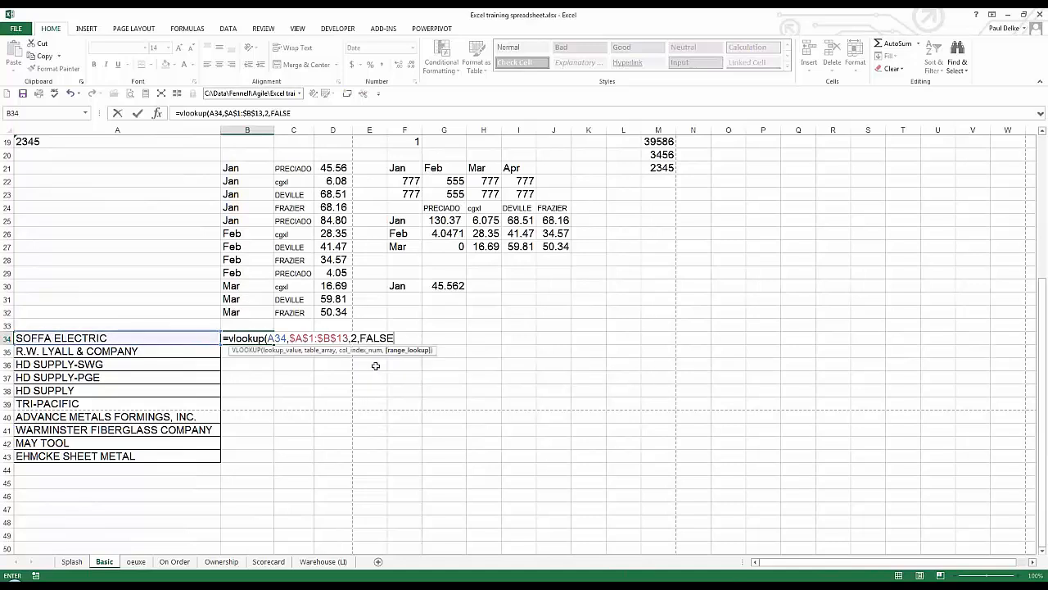
pyautogui.write(')')
pyautogui.hotkey('ctrl', 'Return')
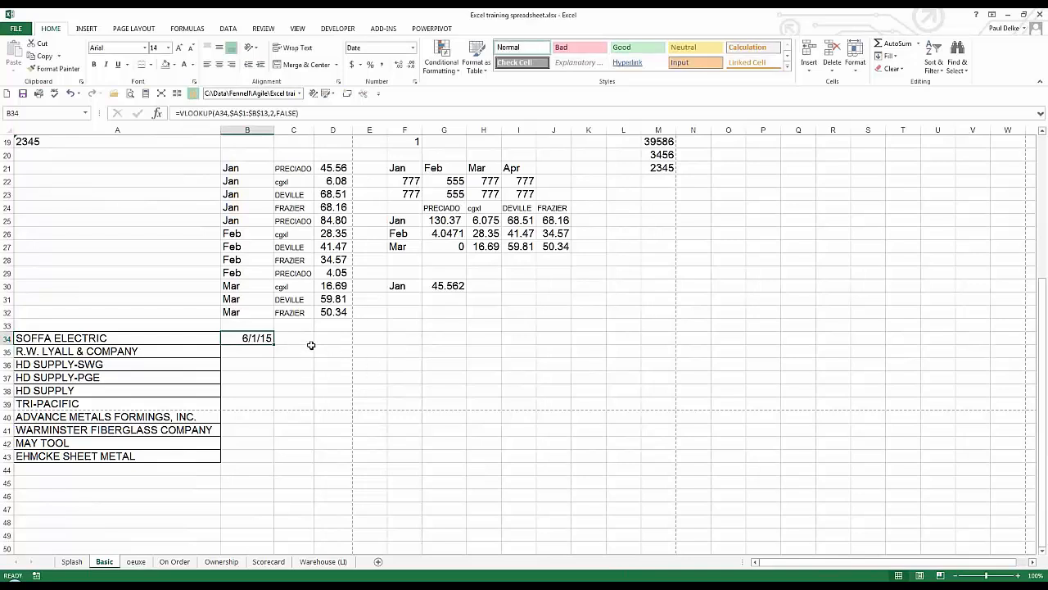
pyautogui.moveTo(274, 344); pyautogui.dragTo(275, 462)
pyautogui.click(311, 444)
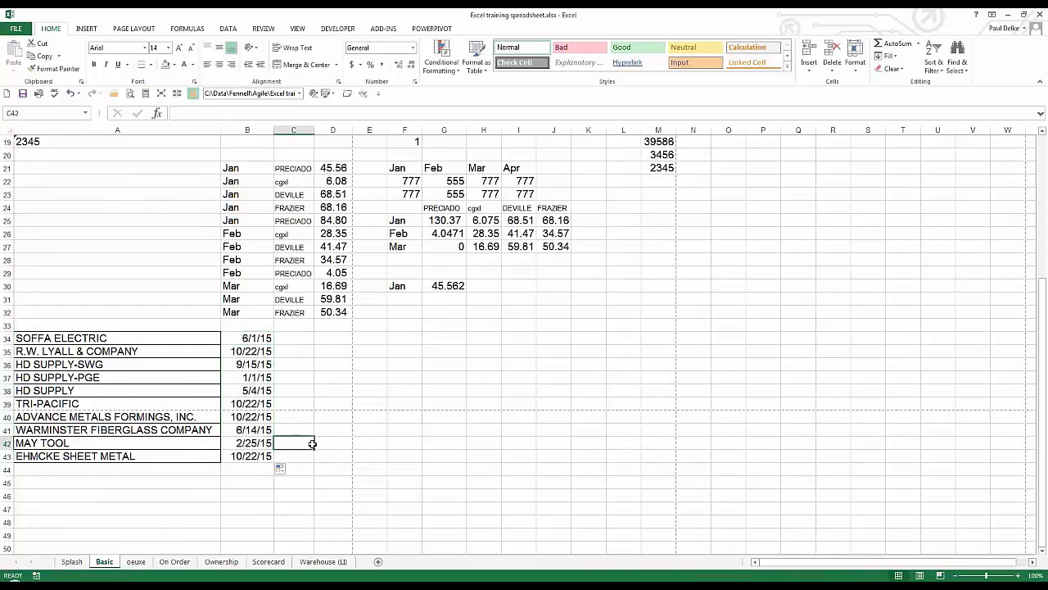
# Compare the supplier names and dates in the original list with the VLOOKUP results in B34:B43
pyautogui.scroll(4, 312, 443)
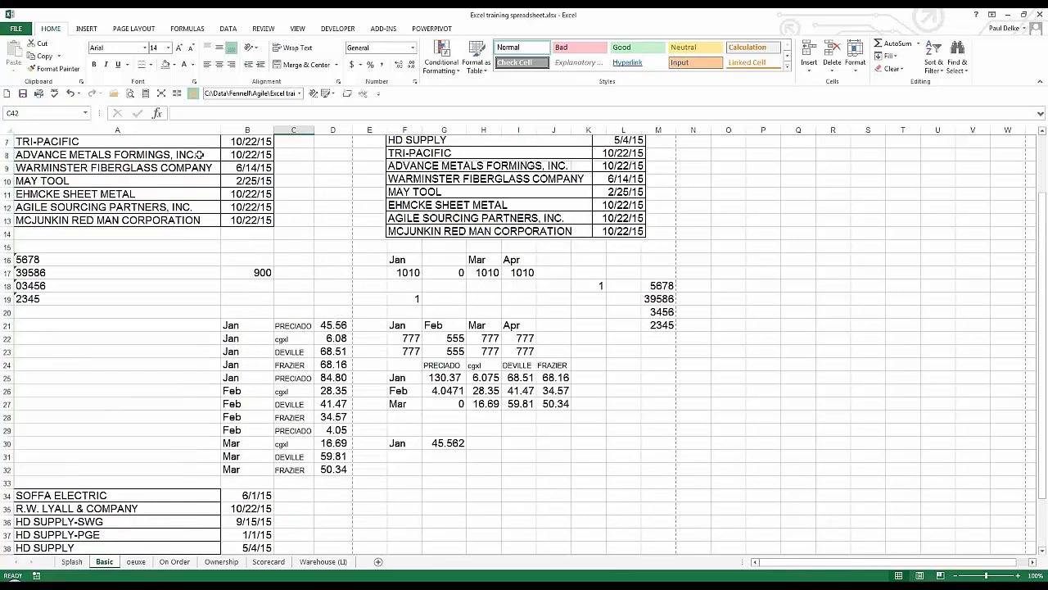
pyautogui.click(235, 178)
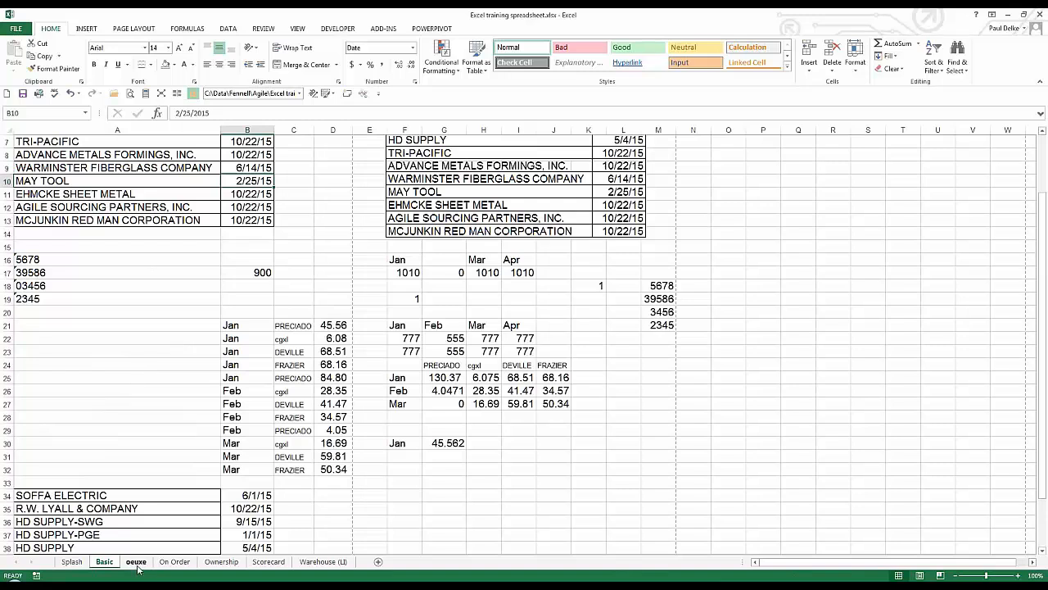
pyautogui.click(84, 195)
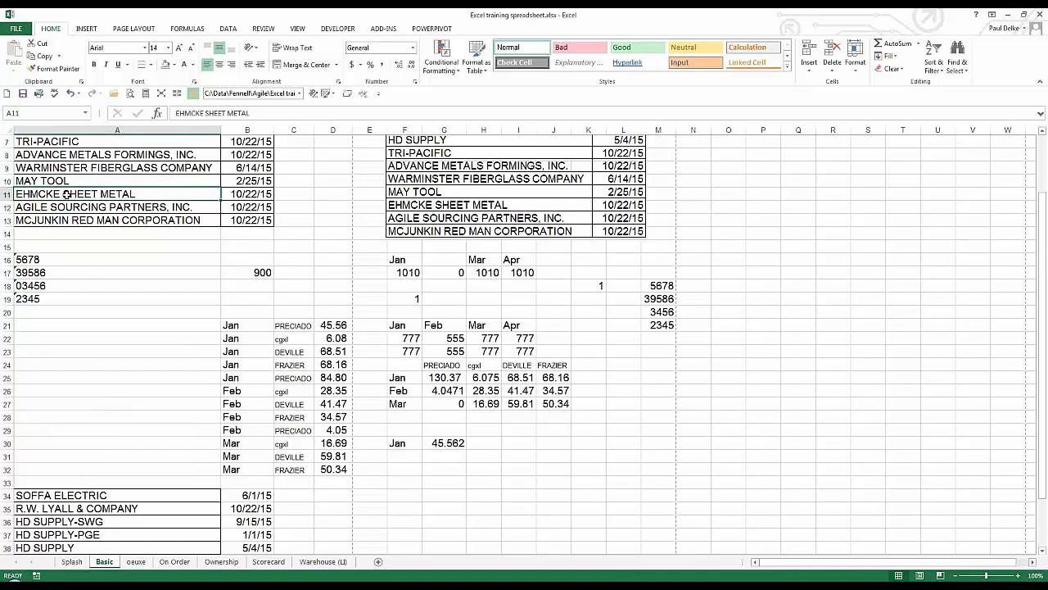
pyautogui.click(107, 221)
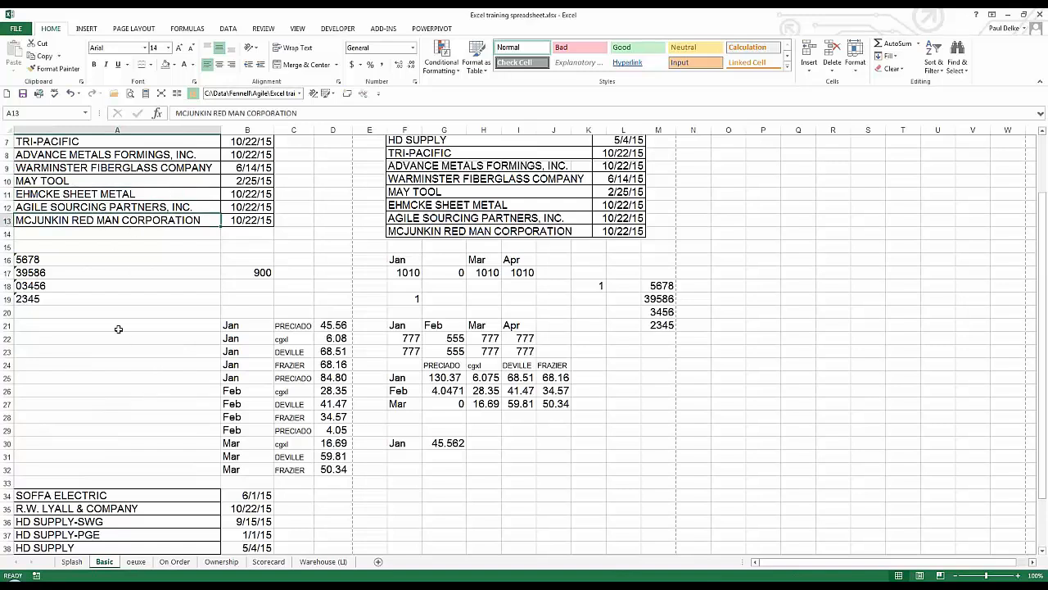
pyautogui.click(63, 158)
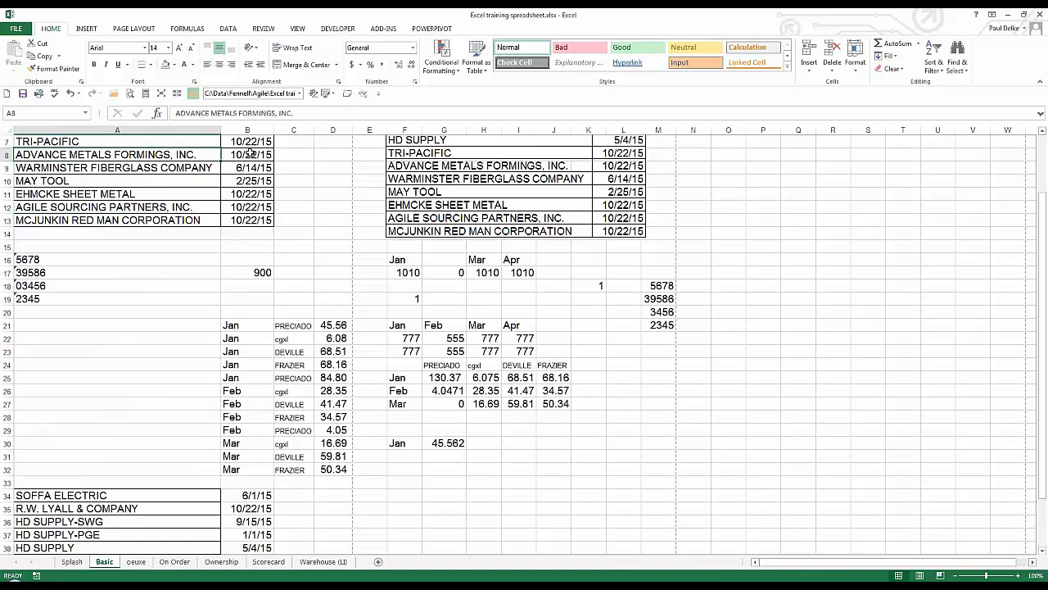
pyautogui.scroll(-1, 194, 325)
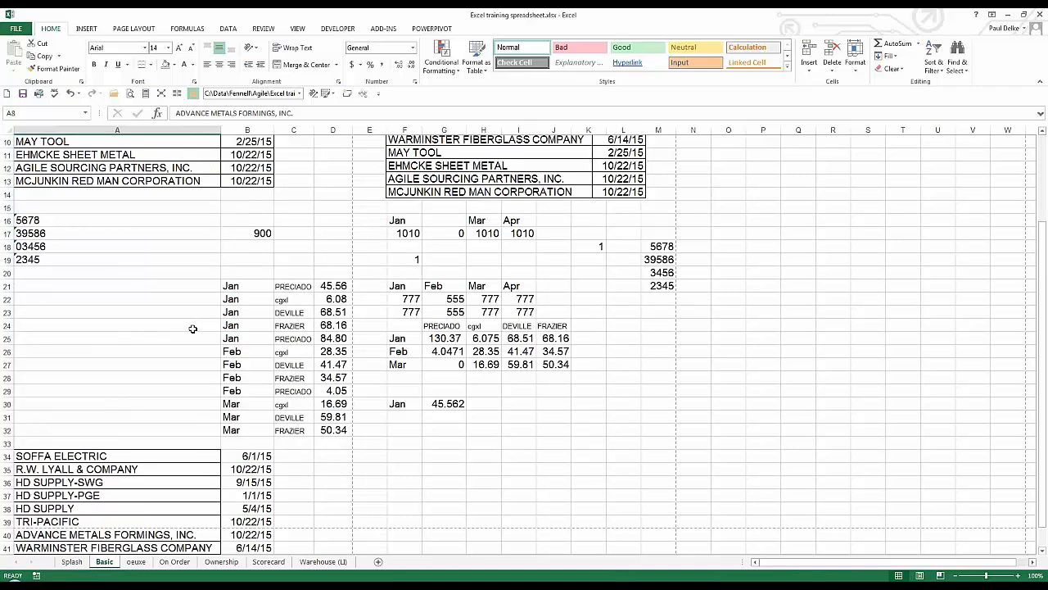
pyautogui.scroll(-5, 193, 328)
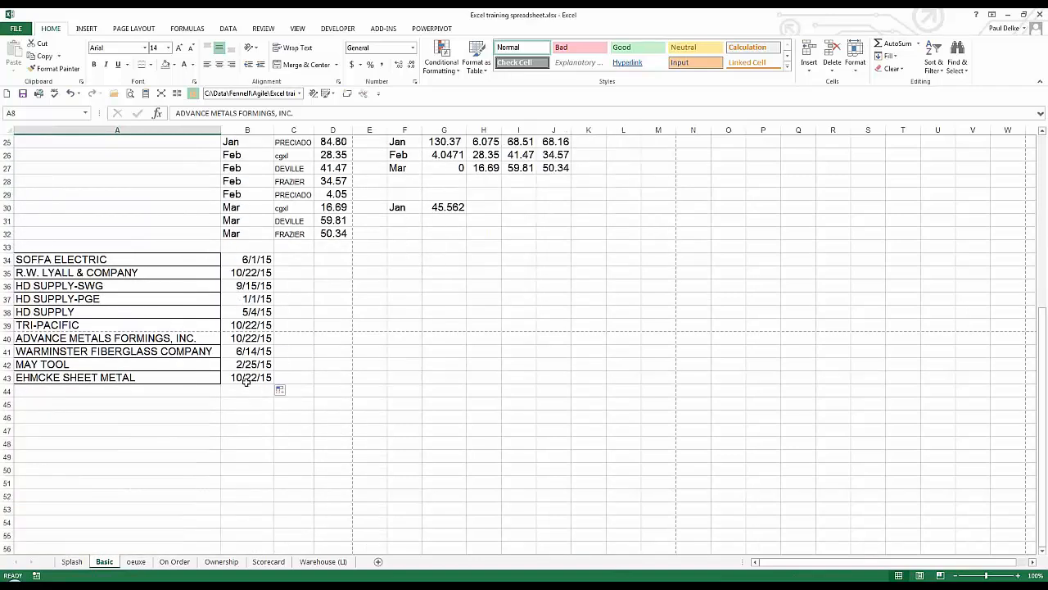
pyautogui.click(246, 378)
pyautogui.click(216, 411)
pyautogui.click(116, 313)
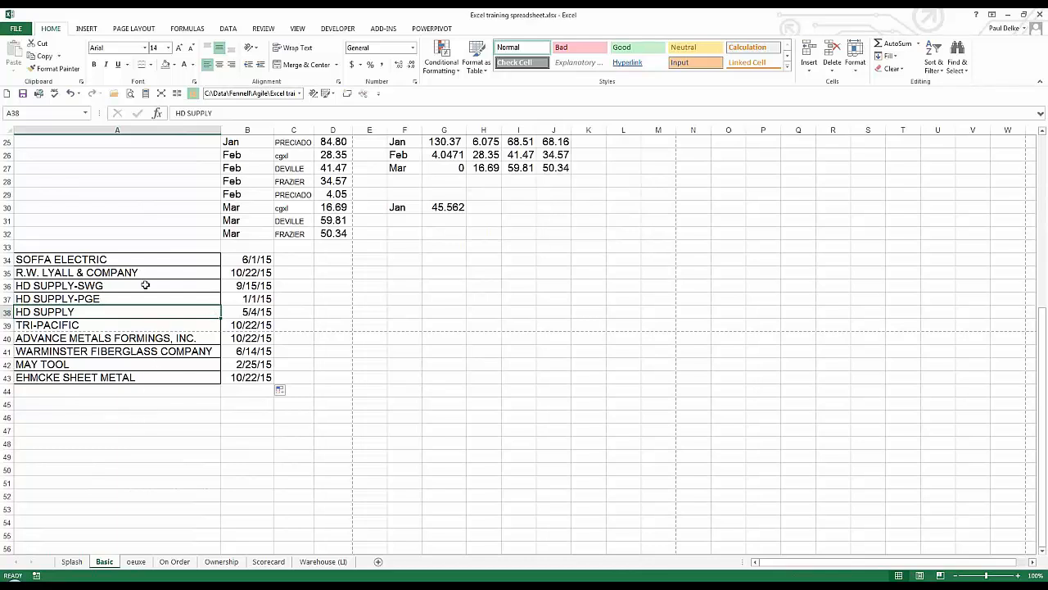
pyautogui.click(137, 260)
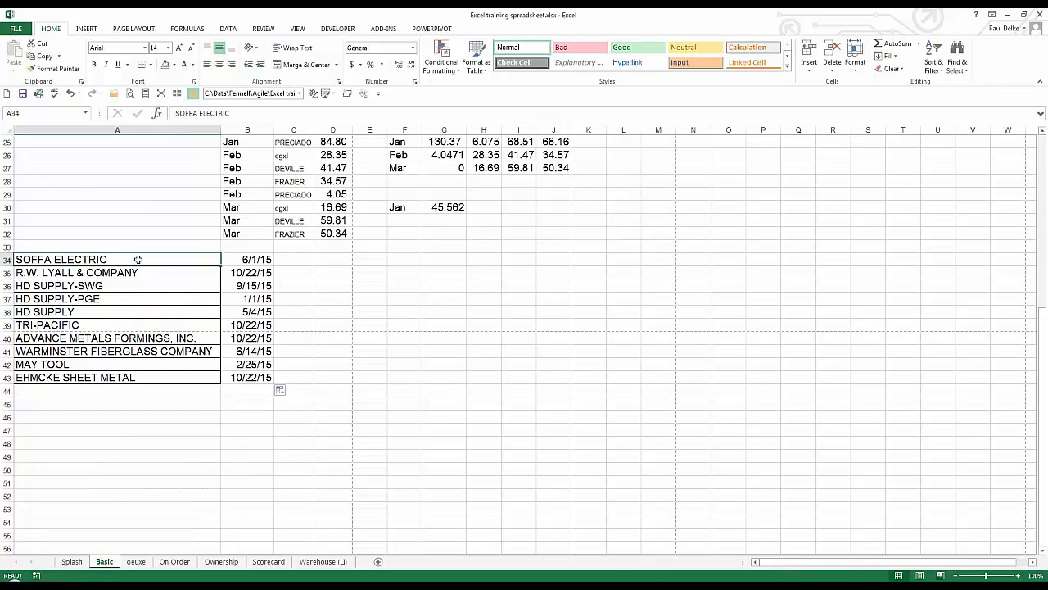
pyautogui.click(236, 260)
pyautogui.click(157, 341)
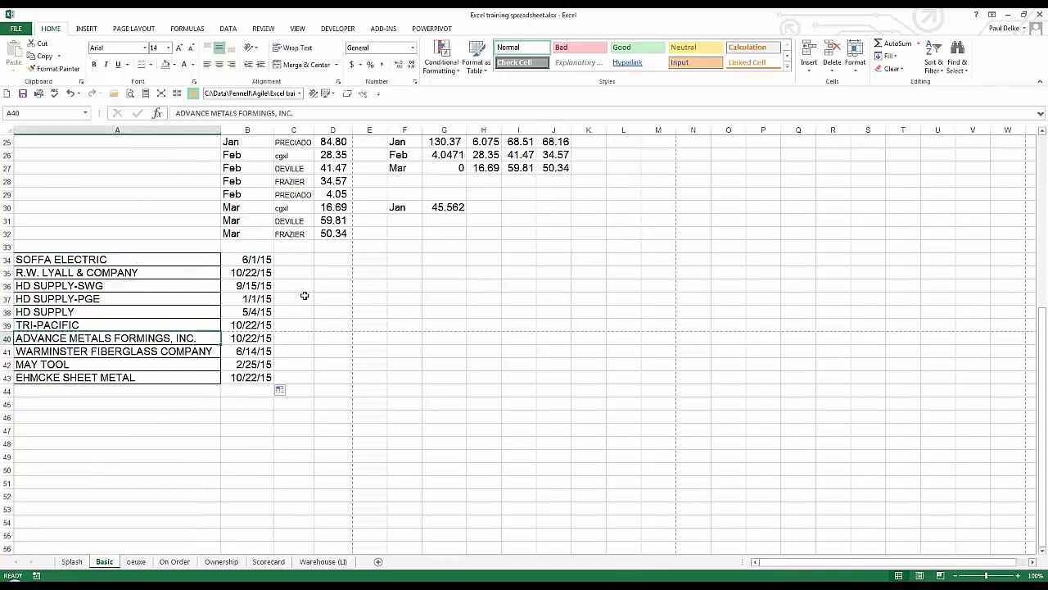
pyautogui.click(254, 270)
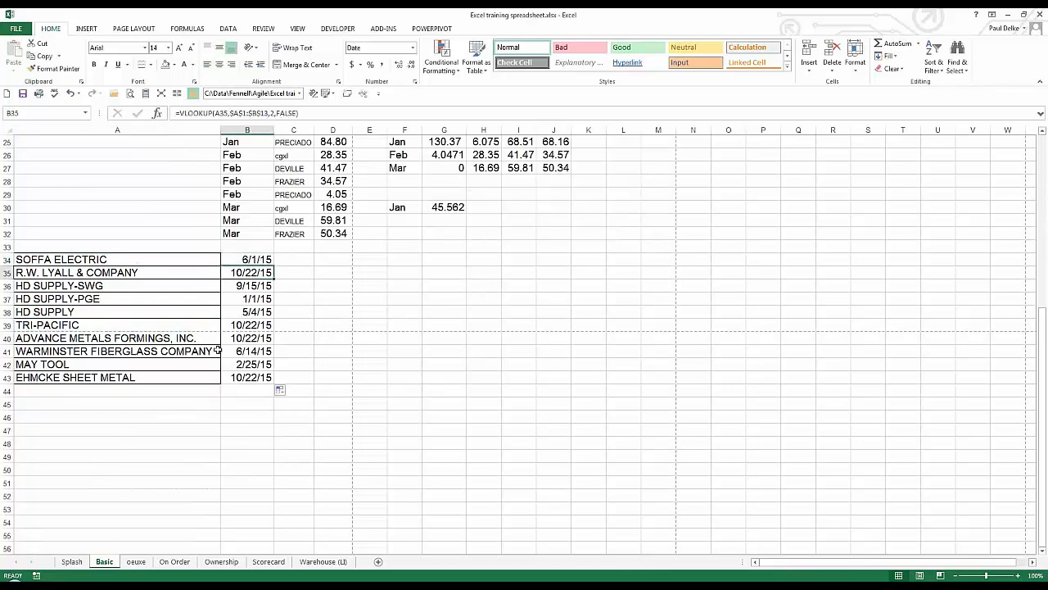
# Enter the threshold amounts 0, 10000, 15000 and 2000 in cells H33 through H36
pyautogui.click(436, 281)
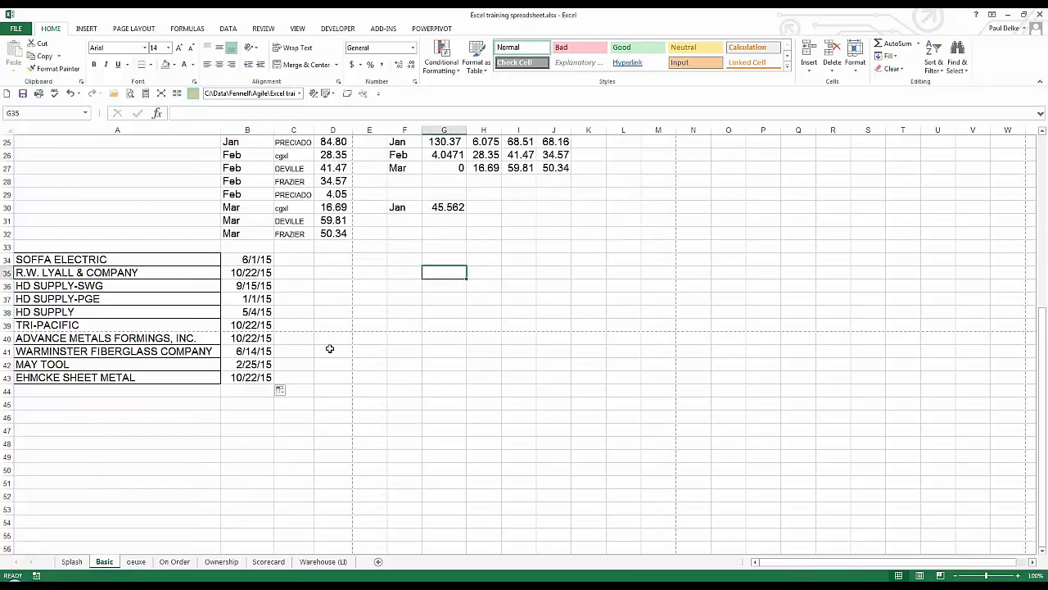
pyautogui.click(483, 261)
pyautogui.write('1')
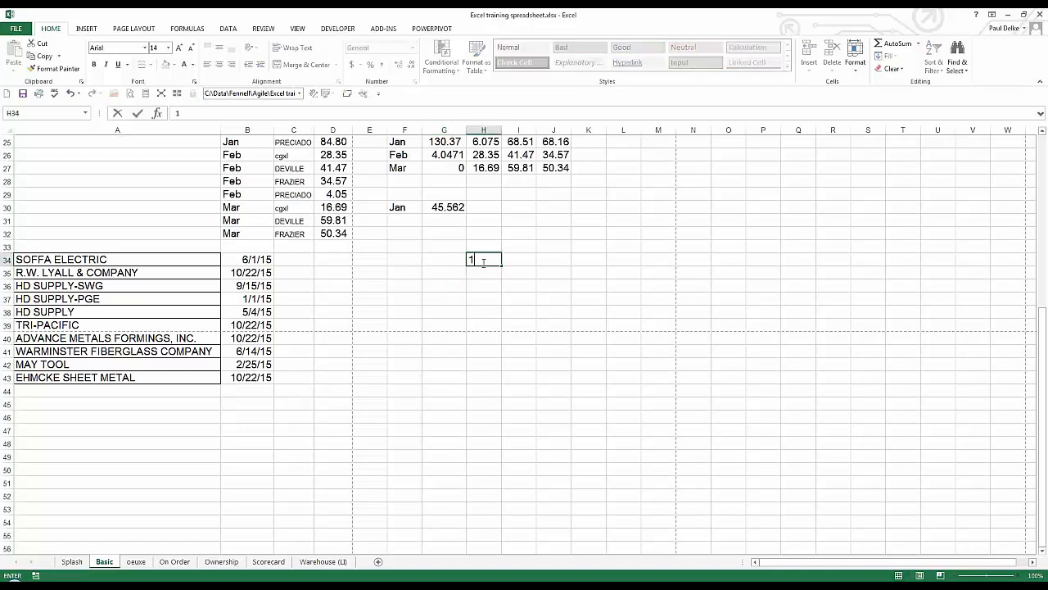
pyautogui.write('0000')
pyautogui.press('Return')
pyautogui.press('Up')
pyautogui.press('Up')
pyautogui.write('0')
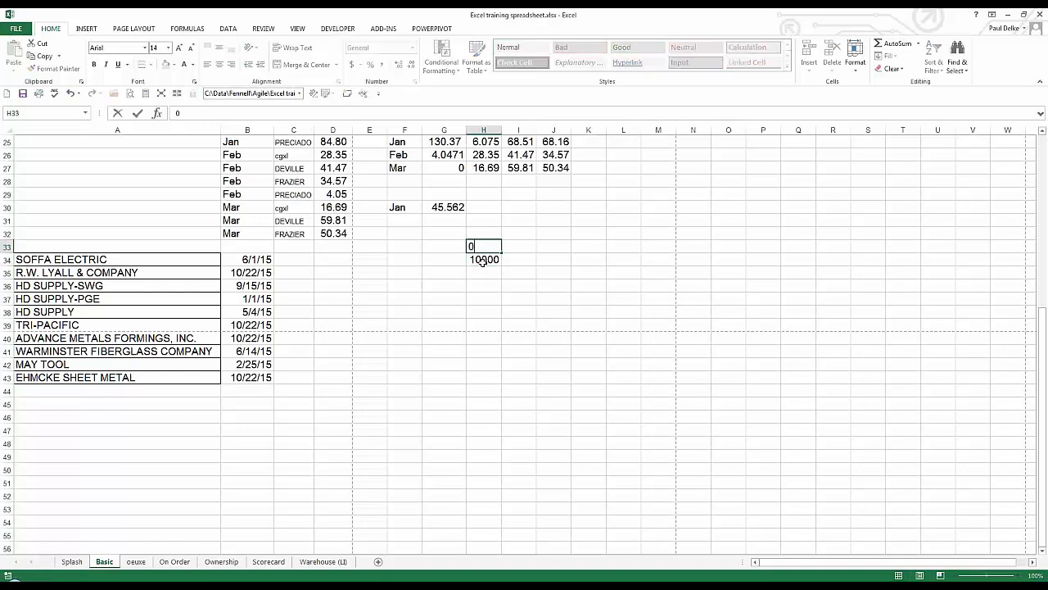
pyautogui.press('Return')
pyautogui.press('Return')
pyautogui.write('1')
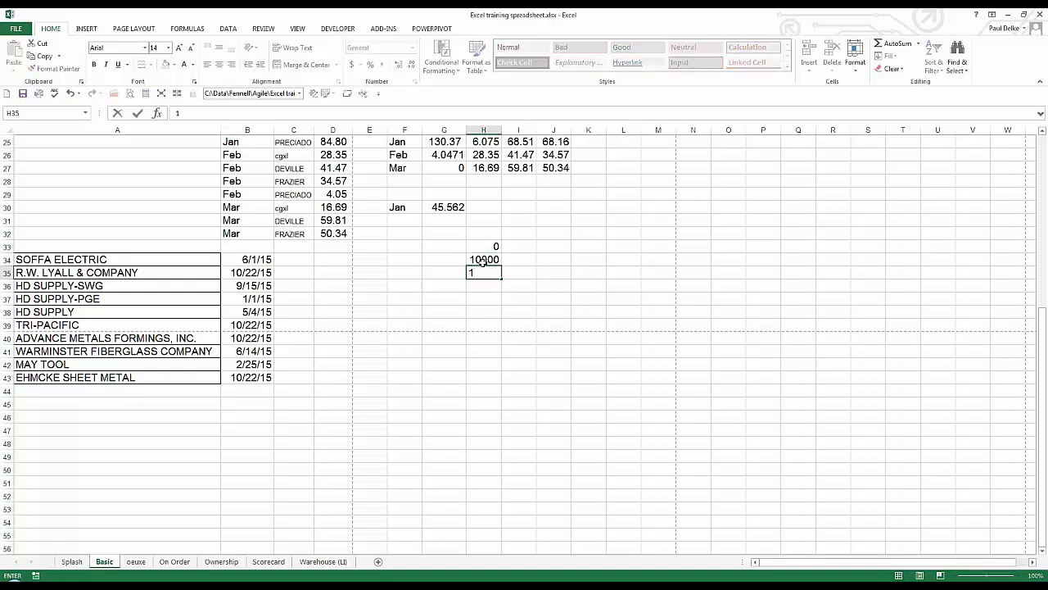
pyautogui.write('5000')
pyautogui.press('Return')
pyautogui.write('2000')
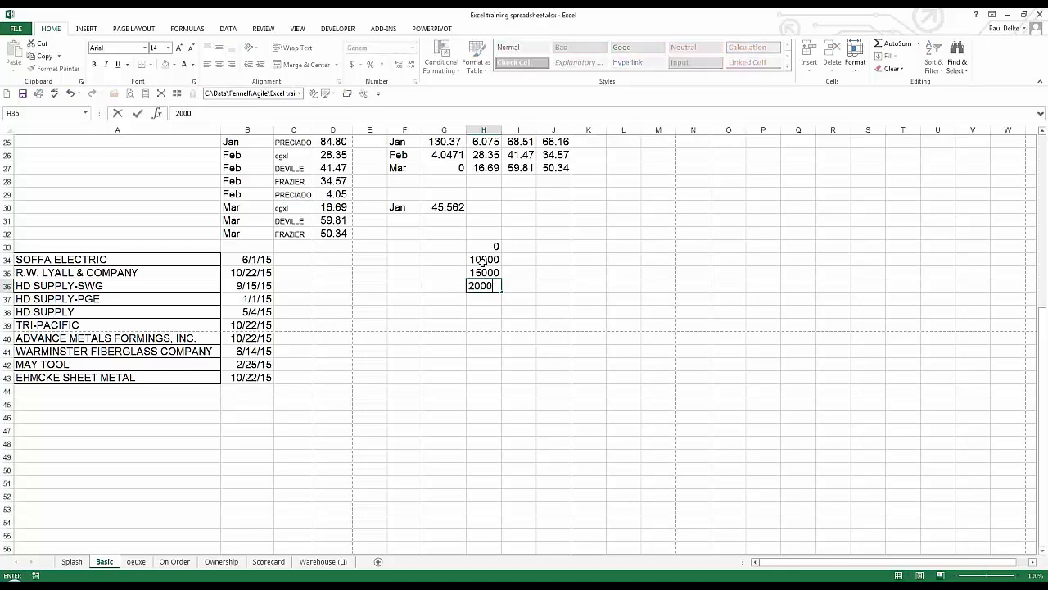
pyautogui.press('Return')
# Enter the percentages 0%, 5%, 10% and 15% beside the threshold amounts in cells I33 through I36
pyautogui.press('Up')
pyautogui.press('Up')
pyautogui.press('Up')
pyautogui.press('Up')
pyautogui.press('Right')
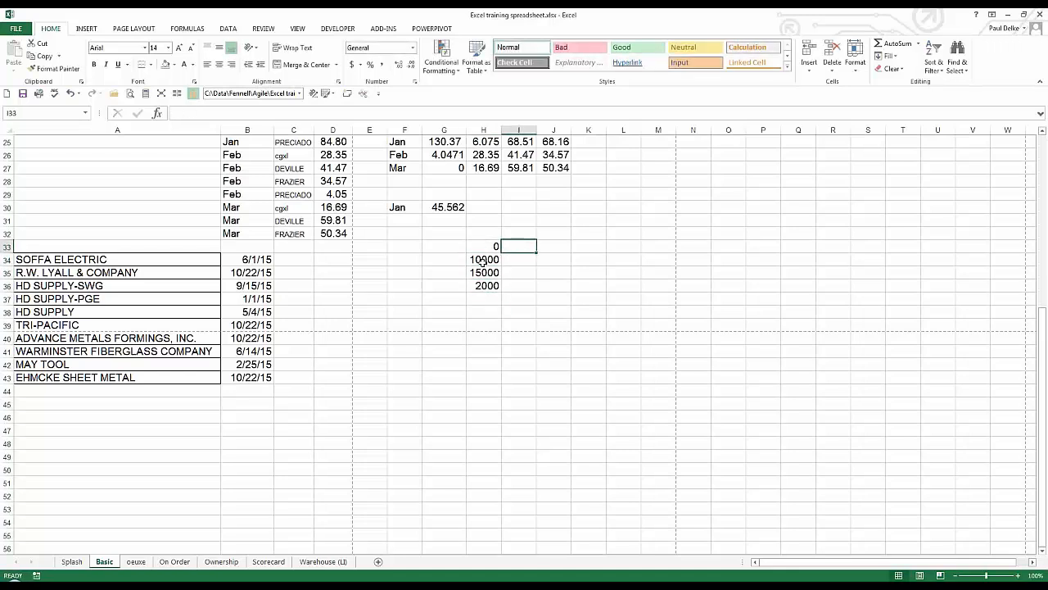
pyautogui.write('0%')
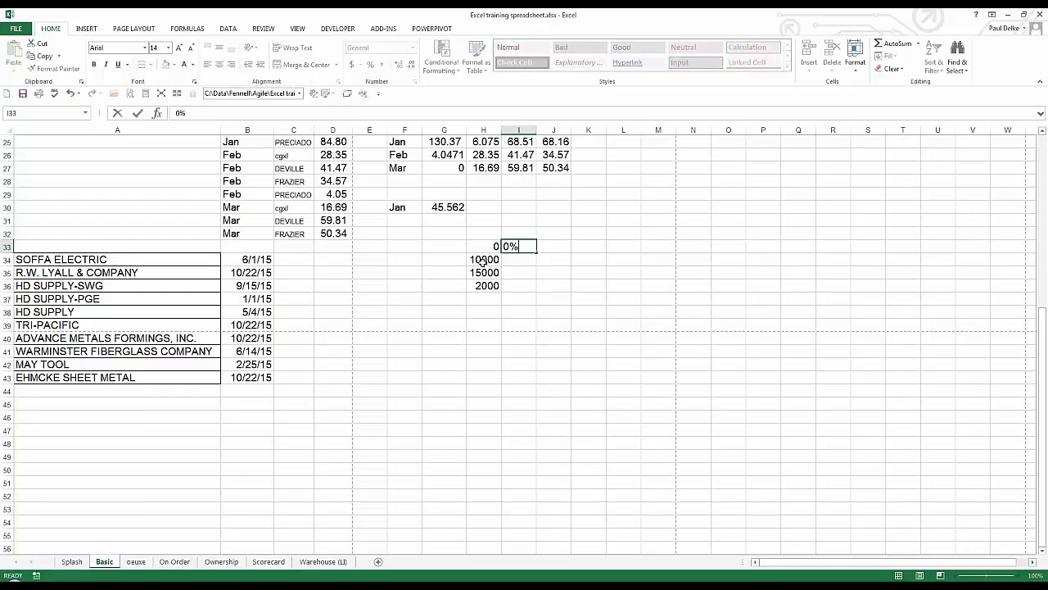
pyautogui.press('Return')
pyautogui.write('5%')
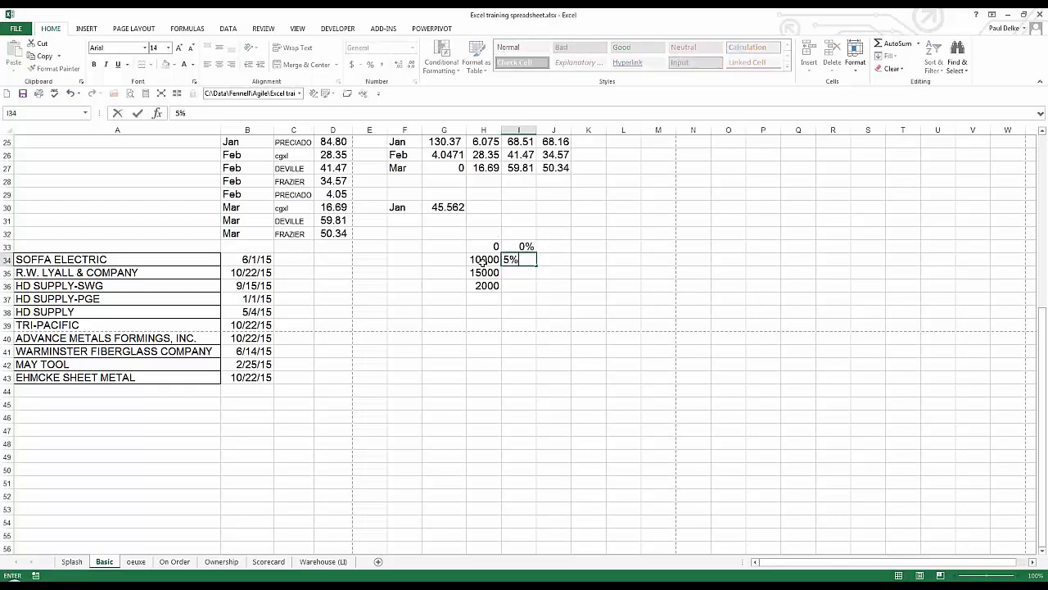
pyautogui.press('Return')
pyautogui.write('10%')
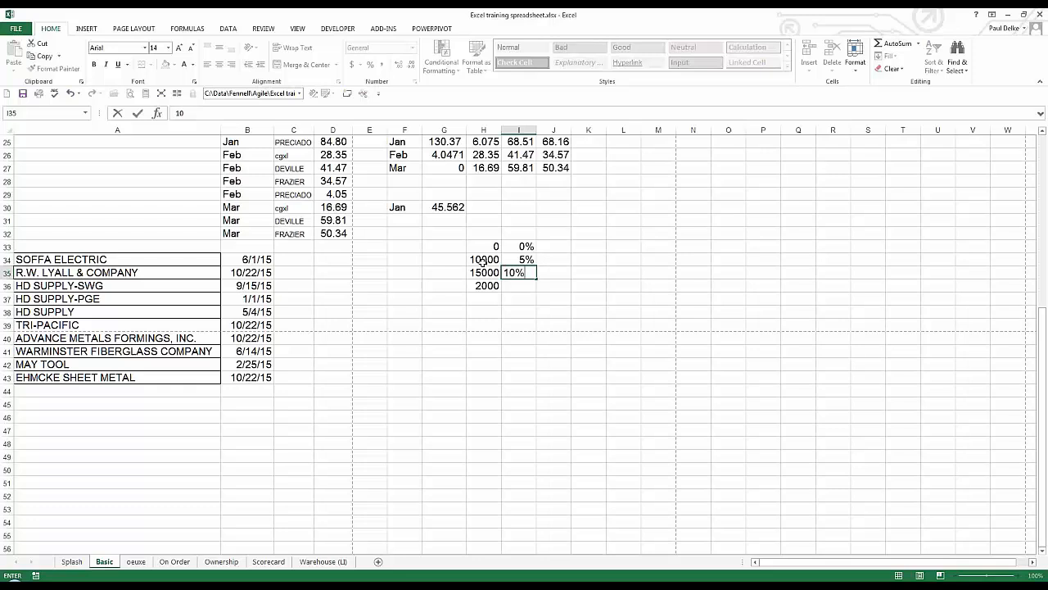
pyautogui.press('Return')
pyautogui.write('15%')
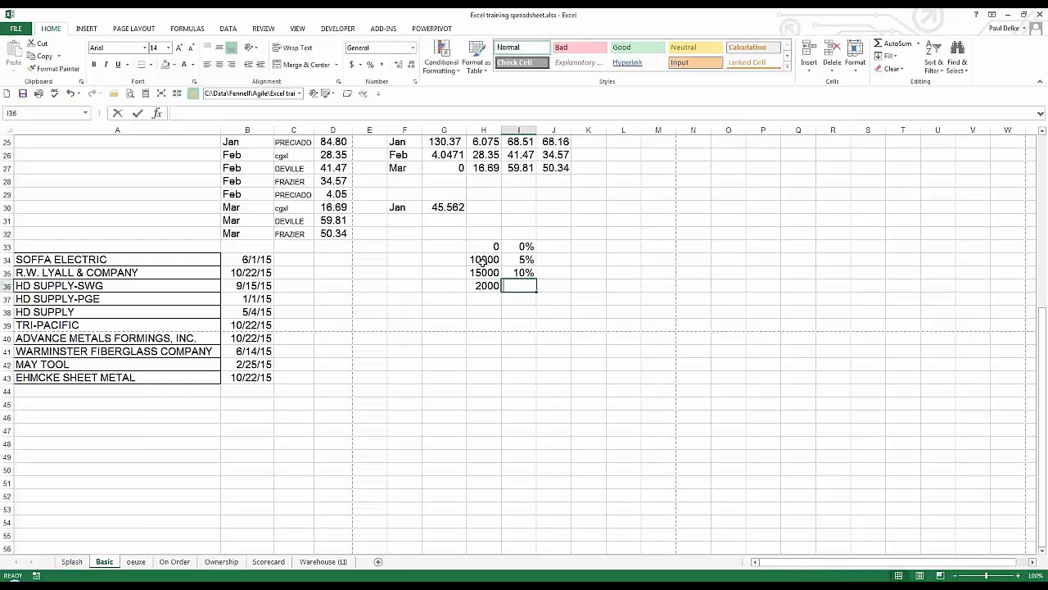
pyautogui.press('Return')
# Enter the lookup amount 8000 in cell E34, beside the threshold table
pyautogui.click(373, 258)
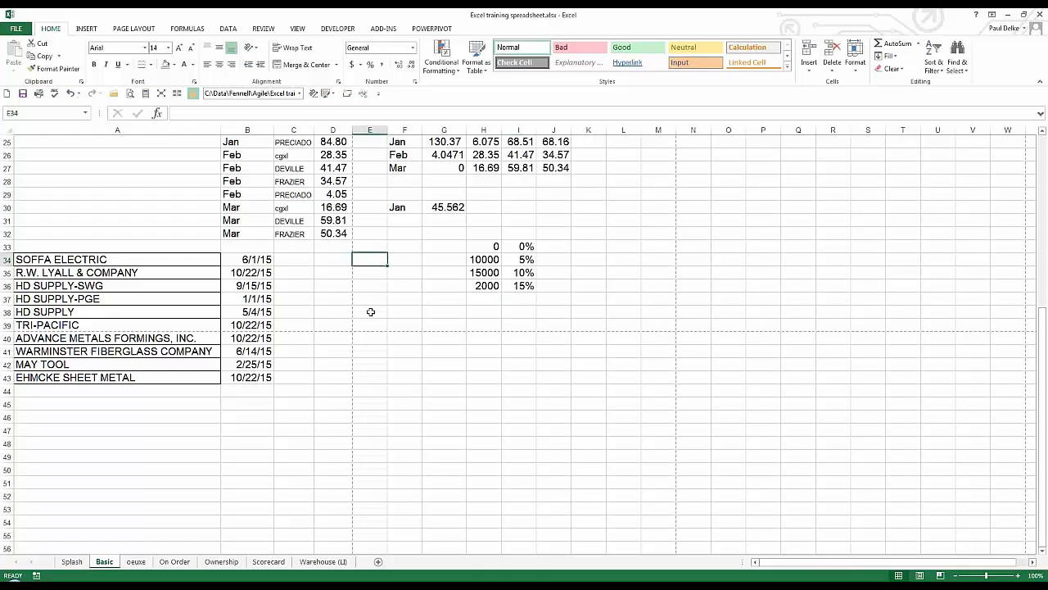
pyautogui.write('8000')
pyautogui.press('Tab')
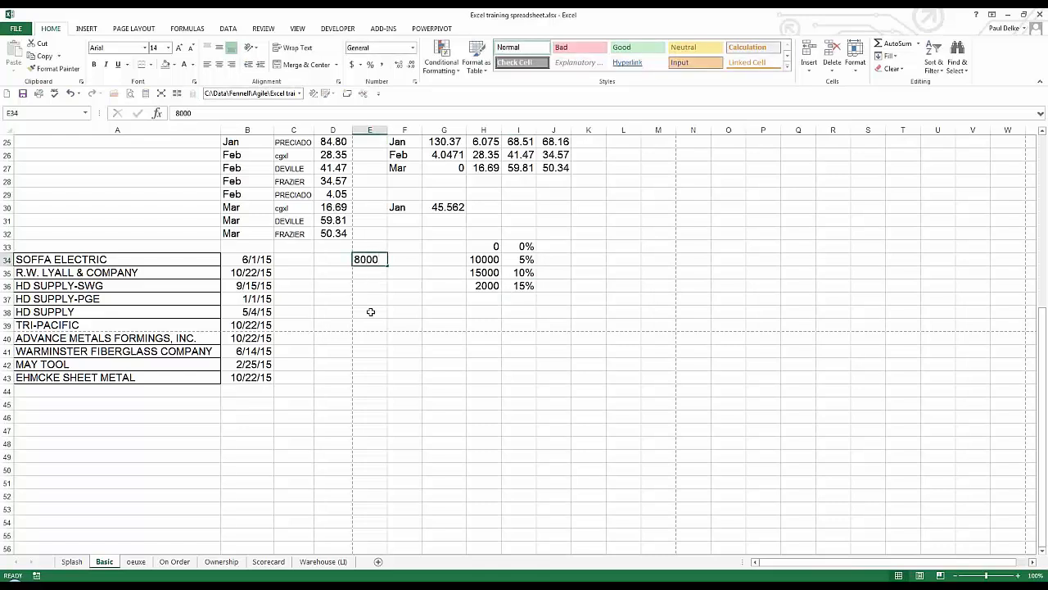
# Start a VLOOKUP formula in F34 with E34 as the lookup value and H33:I36 as the table array
pyautogui.write('=vl')
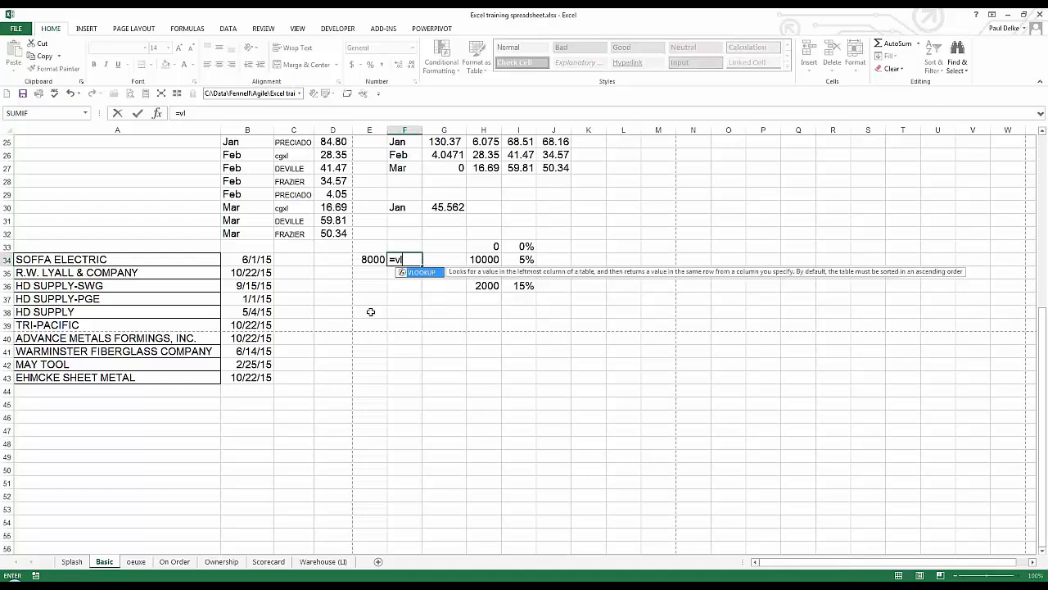
pyautogui.write('ookup(')
pyautogui.press('Left')
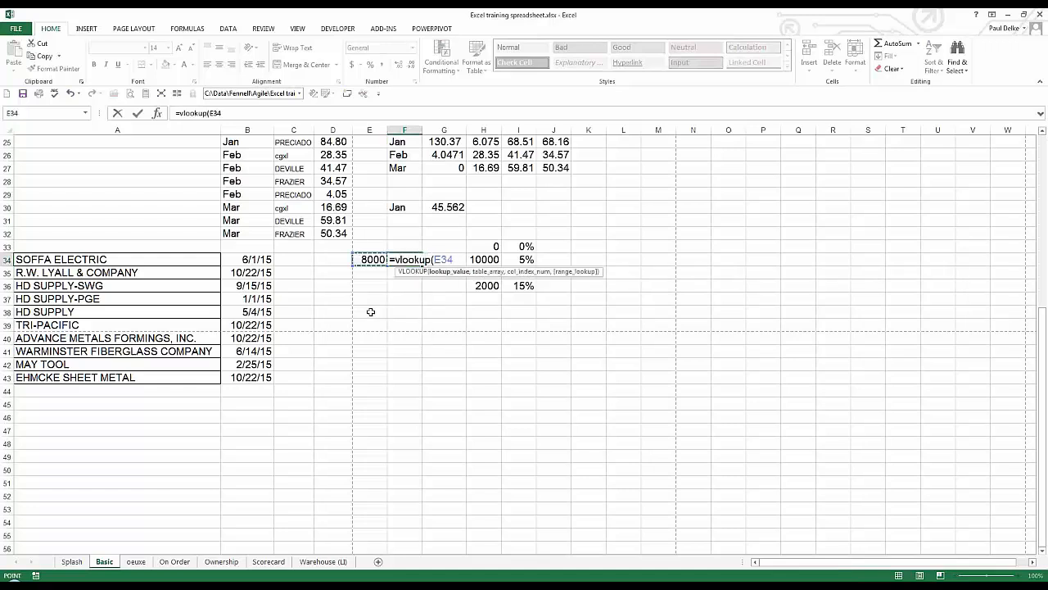
pyautogui.write(',')
pyautogui.press('Up')
pyautogui.press('Right')
pyautogui.press('Right')
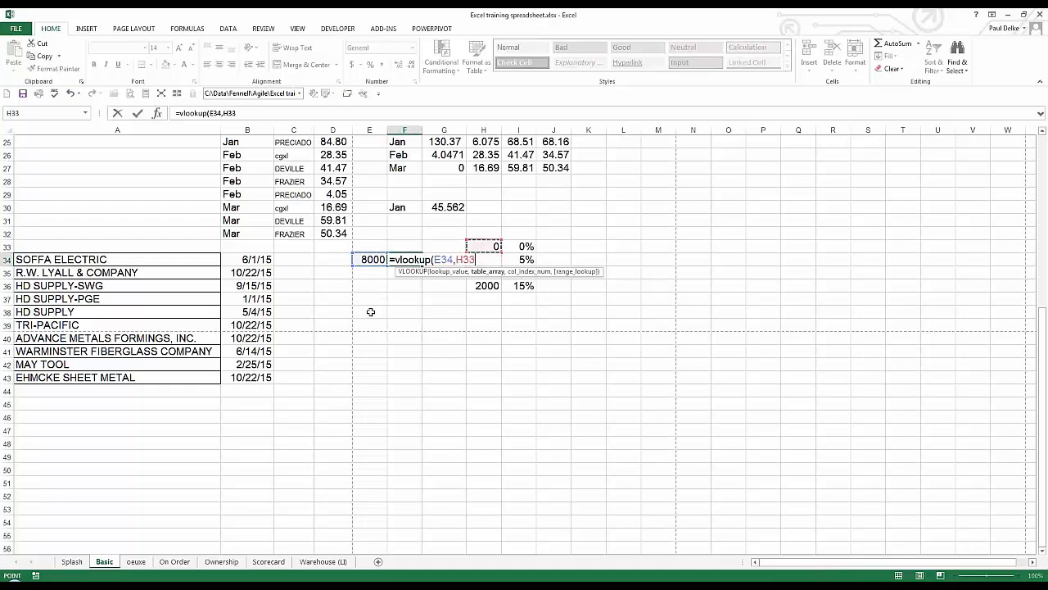
pyautogui.hotkey('shift', 'Down')
pyautogui.hotkey('shift', 'Down')
pyautogui.hotkey('shift', 'Down')
pyautogui.hotkey('shift', 'Right')
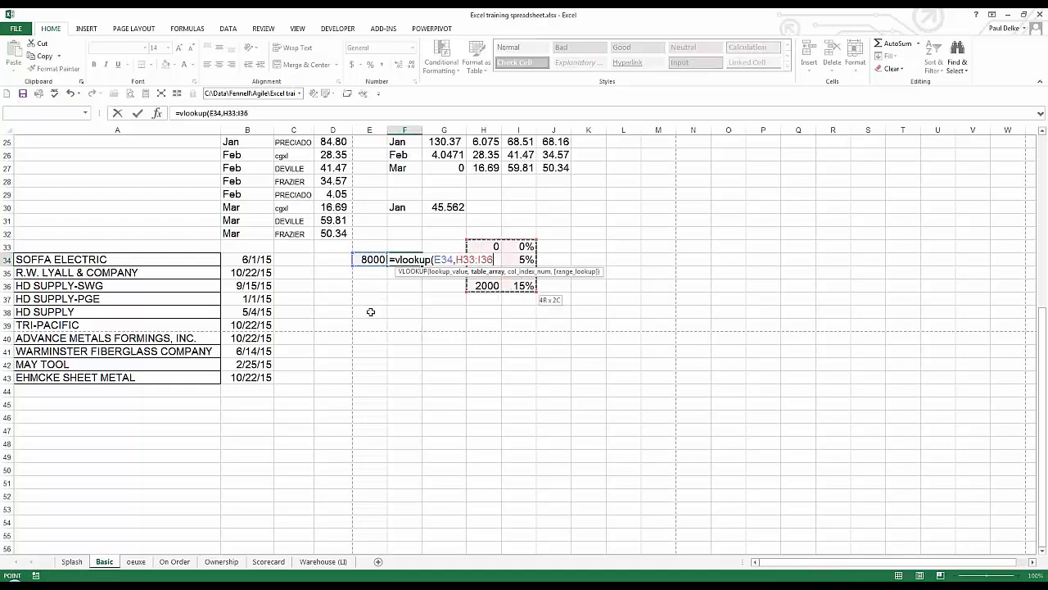
# Make the table reference absolute and complete the F34 VLOOKUP with column index 2 and TRUE for an approximate match
pyautogui.press('F4')
pyautogui.write(',2')
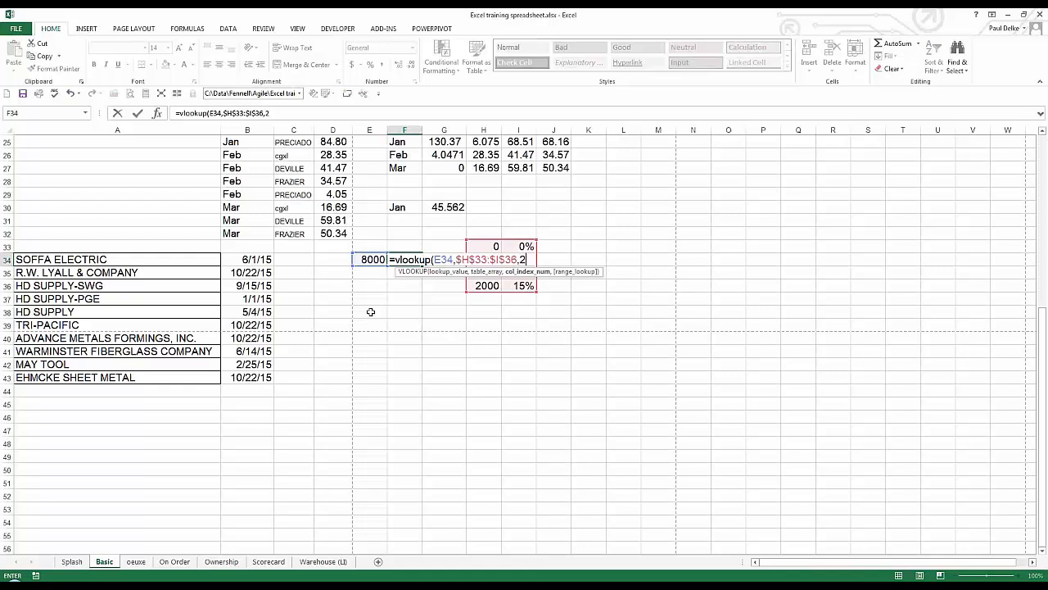
pyautogui.write(',')
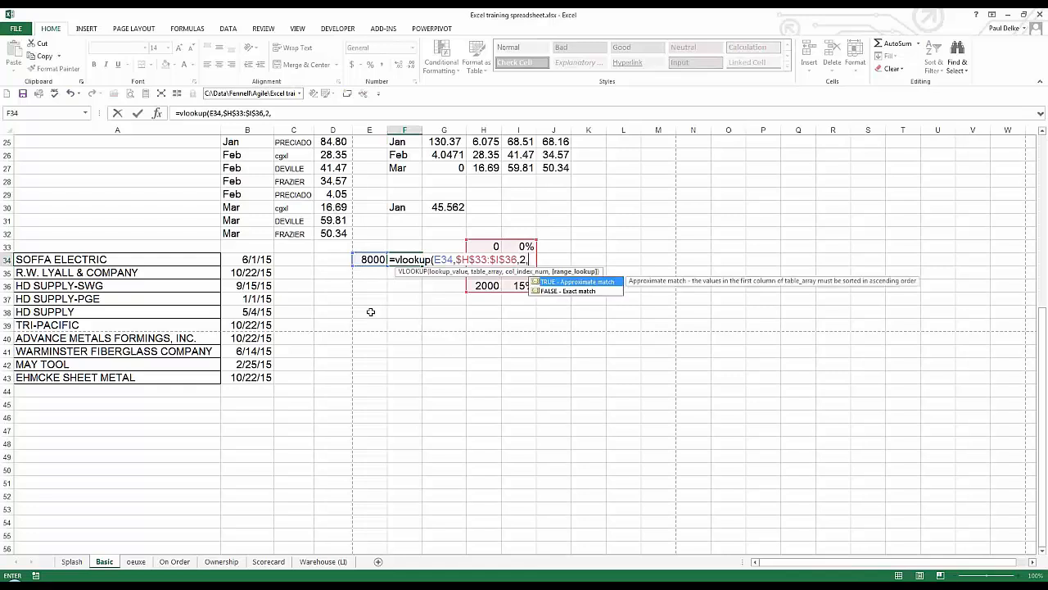
pyautogui.press('Tab')
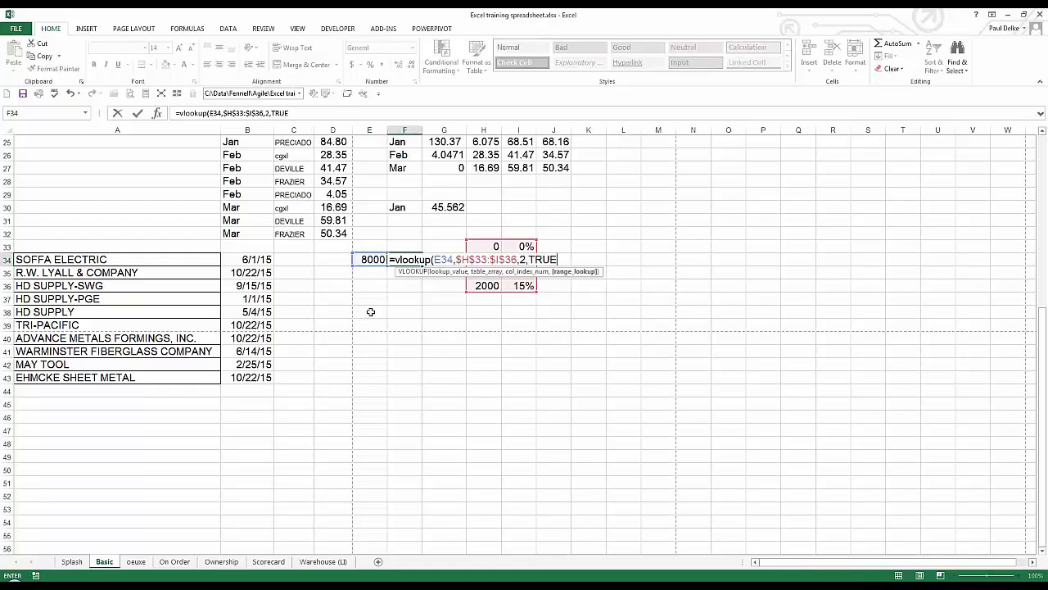
pyautogui.press('Return')
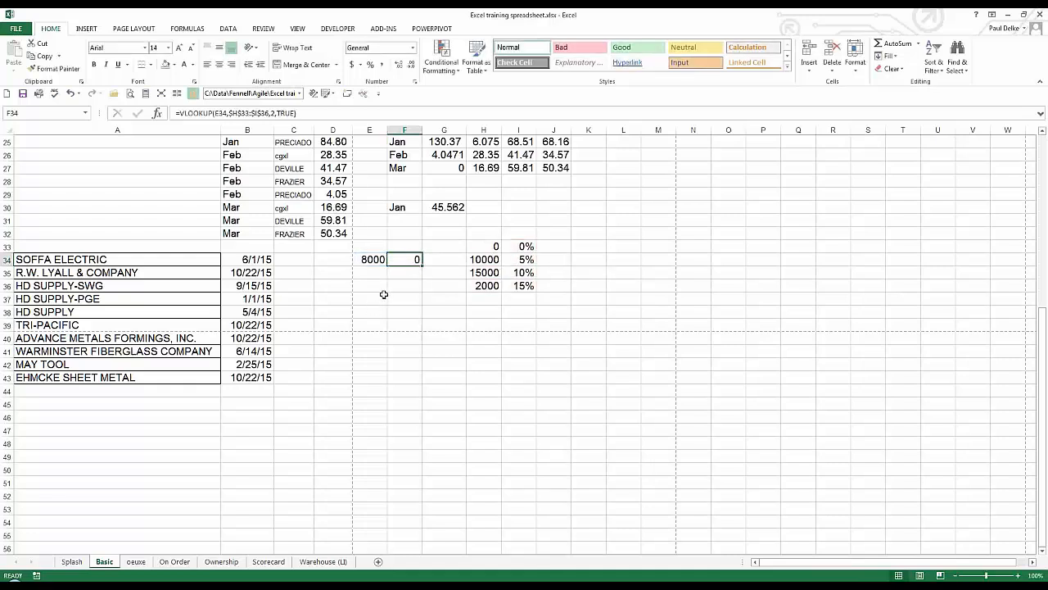
# Change the lookup amount in E34 to 11000 and format the VLOOKUP result in F34 as a percentage
pyautogui.click(366, 260)
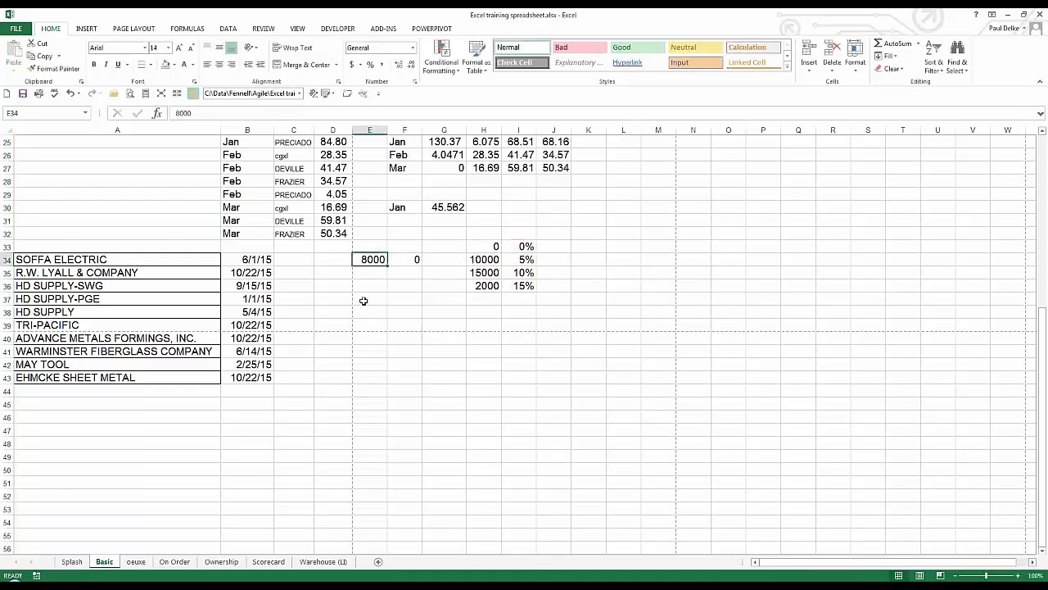
pyautogui.write('11')
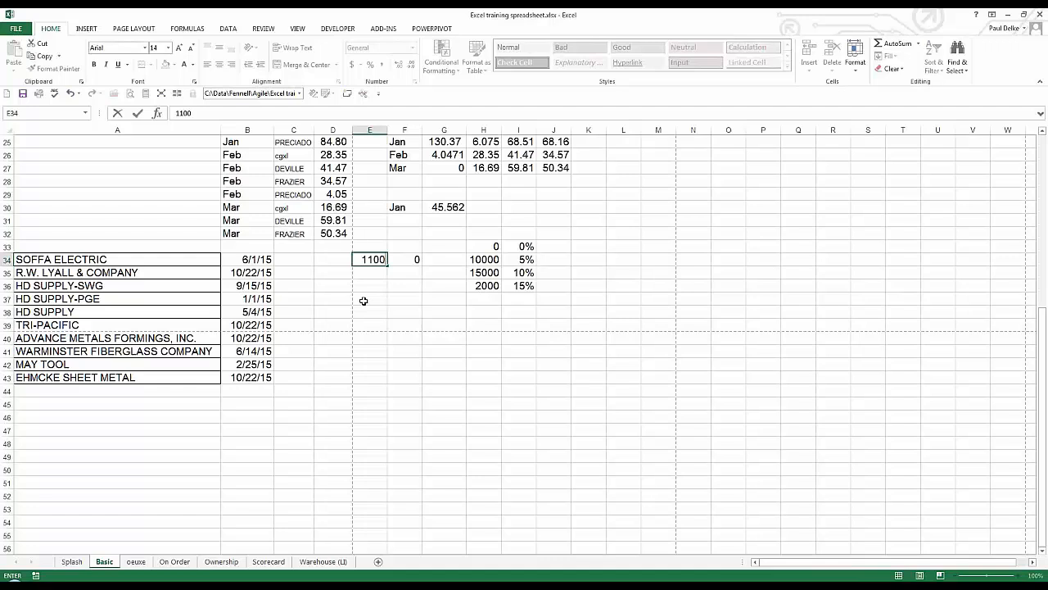
pyautogui.hotkey('ctrl', 'Return')
pyautogui.click(402, 259)
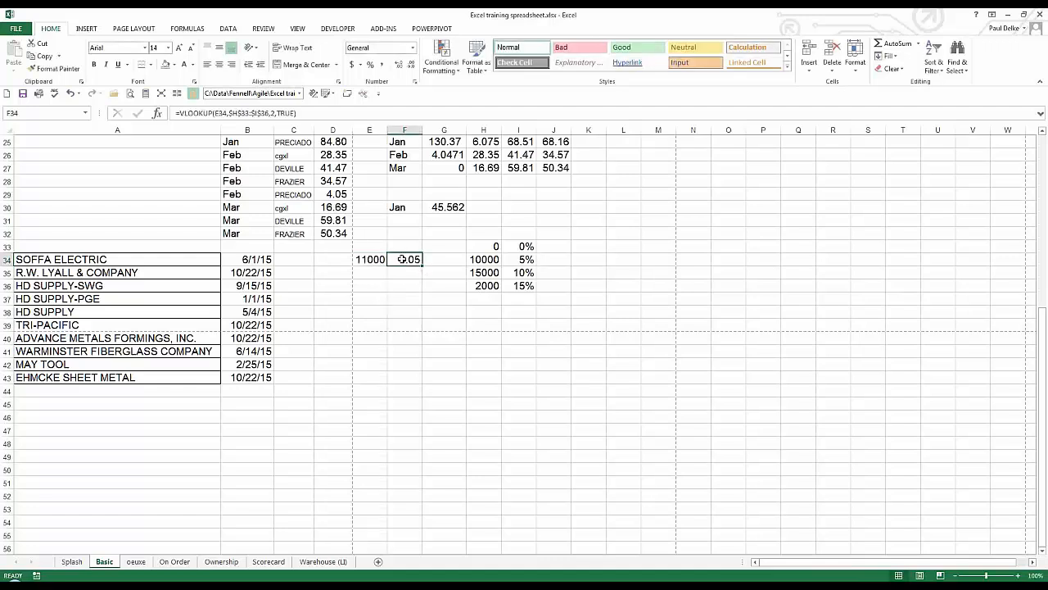
pyautogui.click(370, 64)
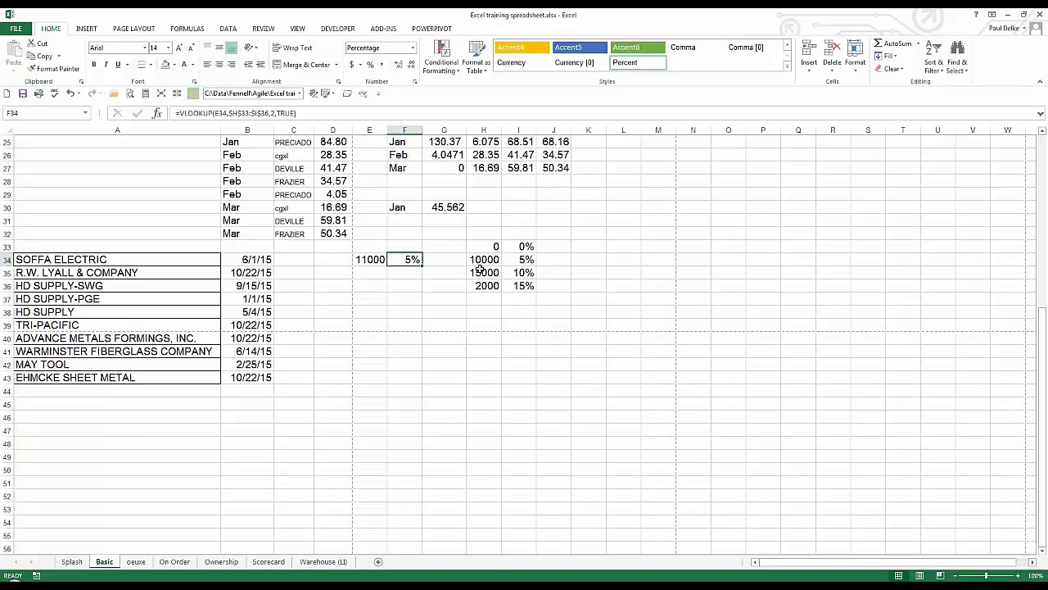
# Compare the amount in E34 with the thresholds in H33:H36 and their percentages to trace the approximate match
pyautogui.click(489, 247)
pyautogui.hotkey('shift', 'Down')
pyautogui.hotkey('shift', 'Down')
pyautogui.hotkey('shift', 'Down')
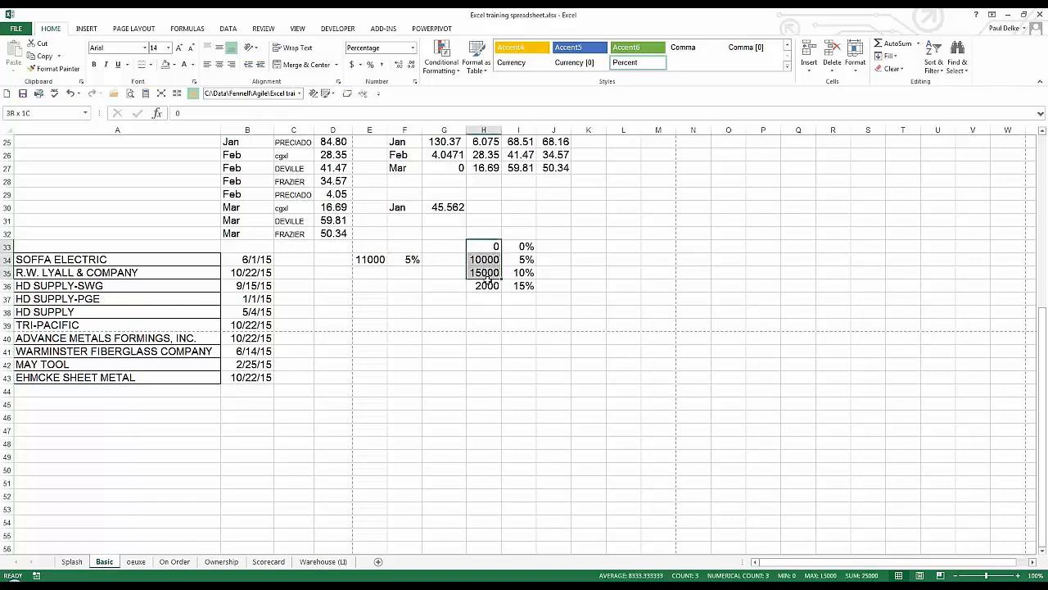
pyautogui.click(490, 246)
pyautogui.click(483, 260)
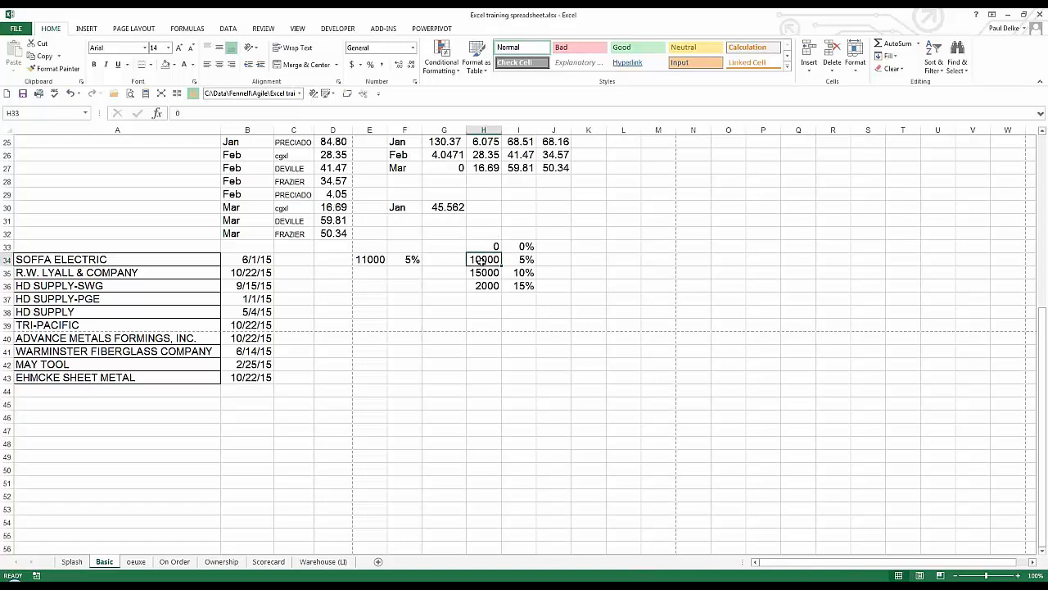
pyautogui.click(479, 272)
pyautogui.click(481, 260)
pyautogui.click(524, 258)
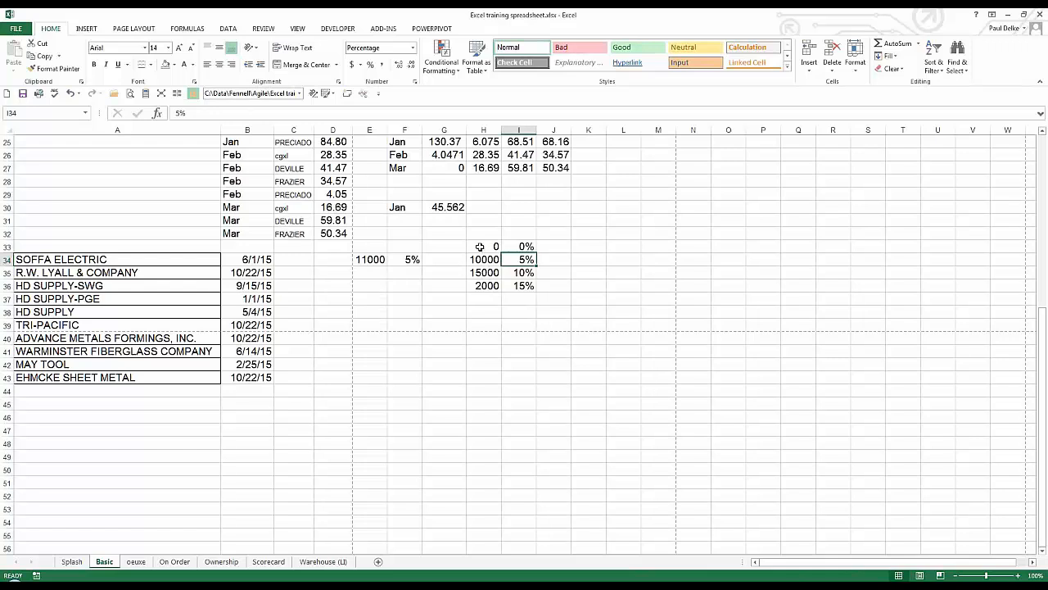
pyautogui.click(380, 262)
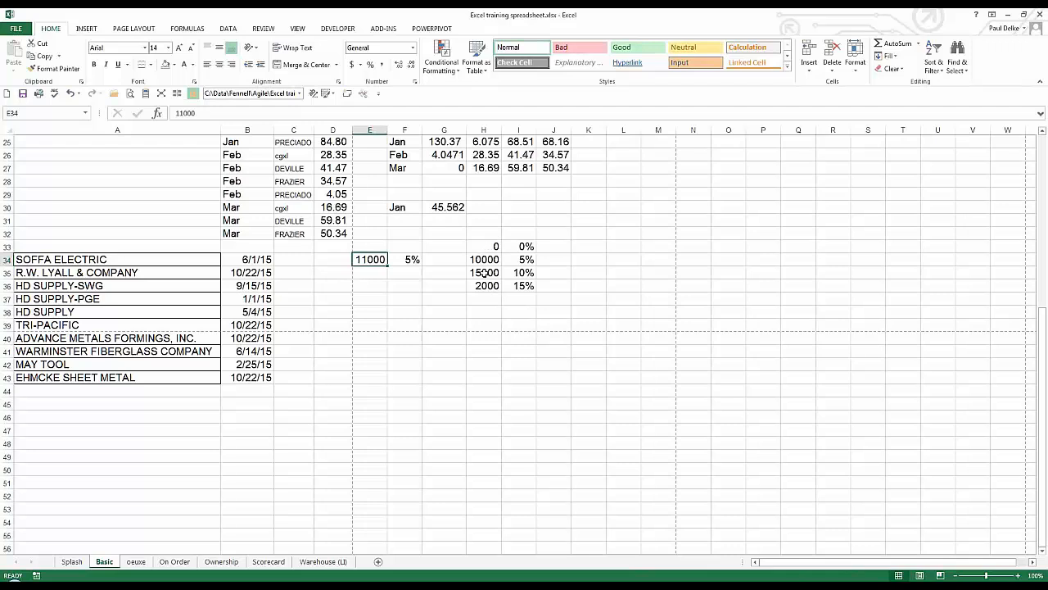
pyautogui.click(484, 274)
# Change the threshold in H34 to 20000 so the threshold column is out of ascending order
pyautogui.click(487, 258)
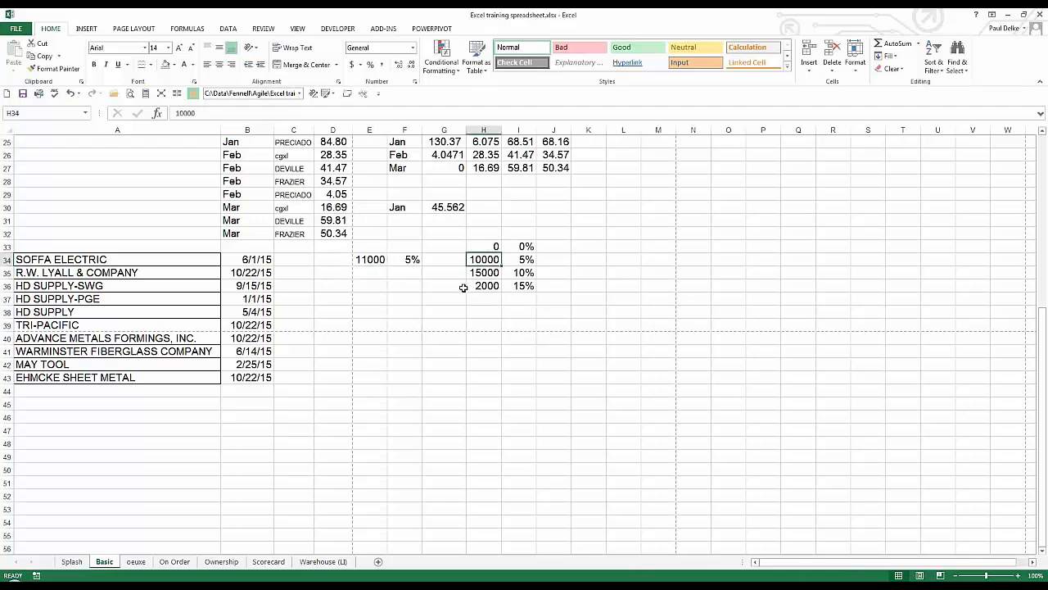
pyautogui.write('2200')
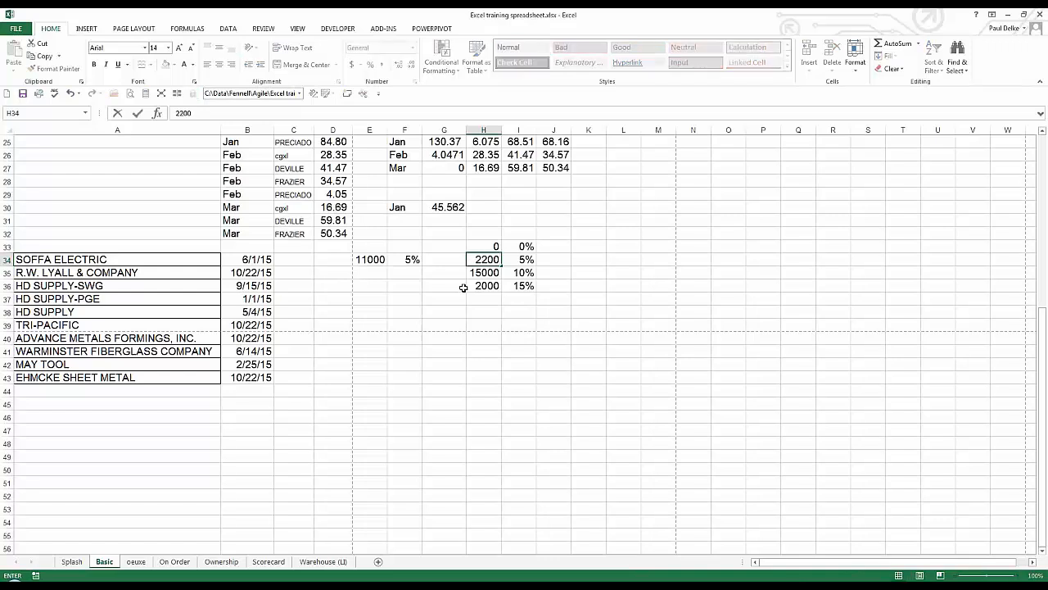
pyautogui.press('BackSpace')
pyautogui.press('BackSpace')
pyautogui.press('BackSpace')
pyautogui.write('0000')
pyautogui.hotkey('ctrl', 'Return')
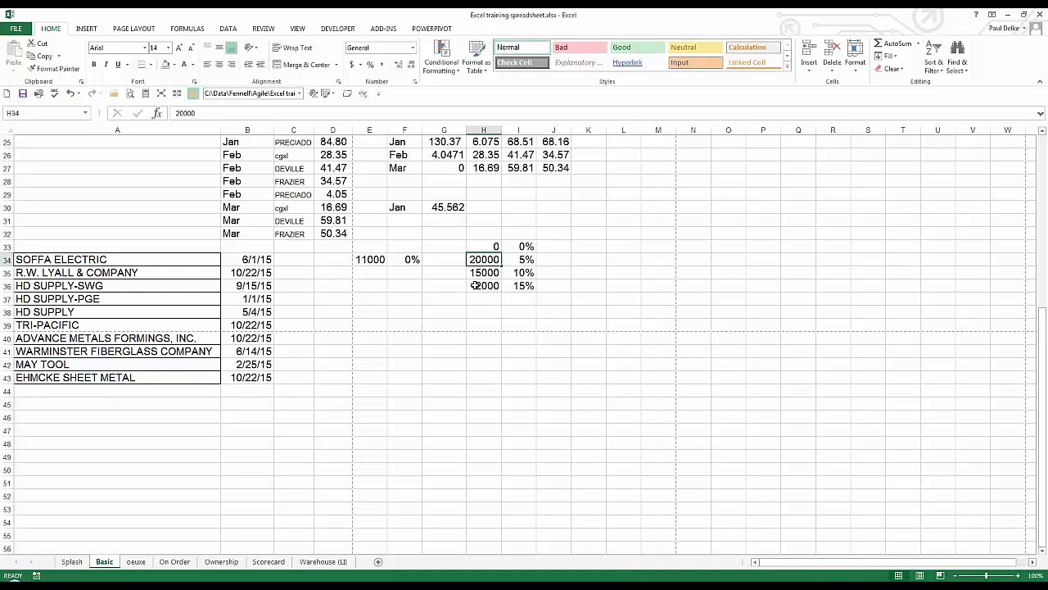
# Examine the first two threshold rows, H33 and H34, and the matching percentage in I33
pyautogui.click(484, 249)
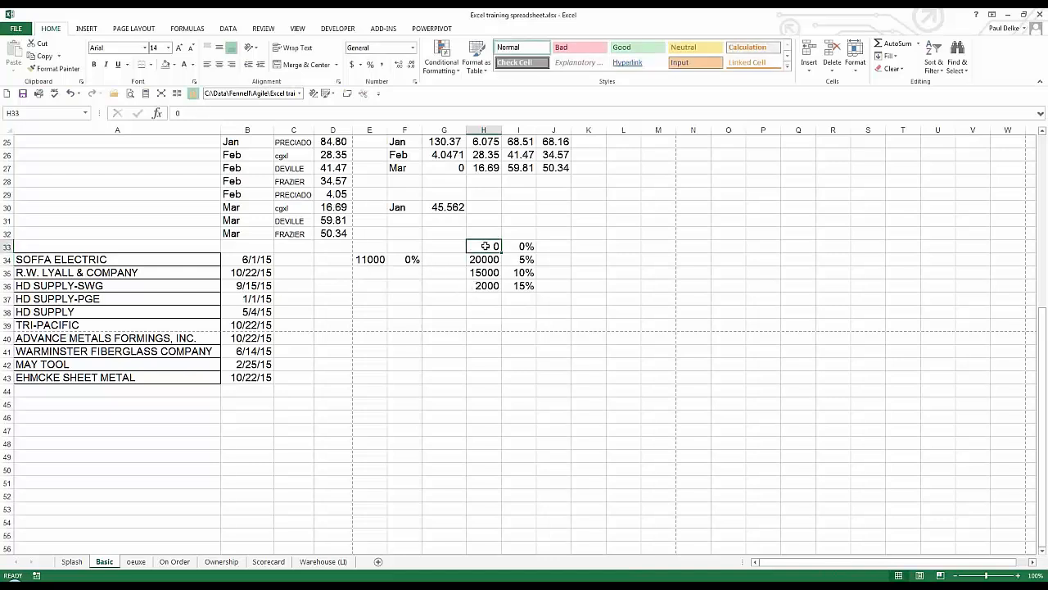
pyautogui.click(483, 260)
pyautogui.click(483, 247)
pyautogui.click(513, 247)
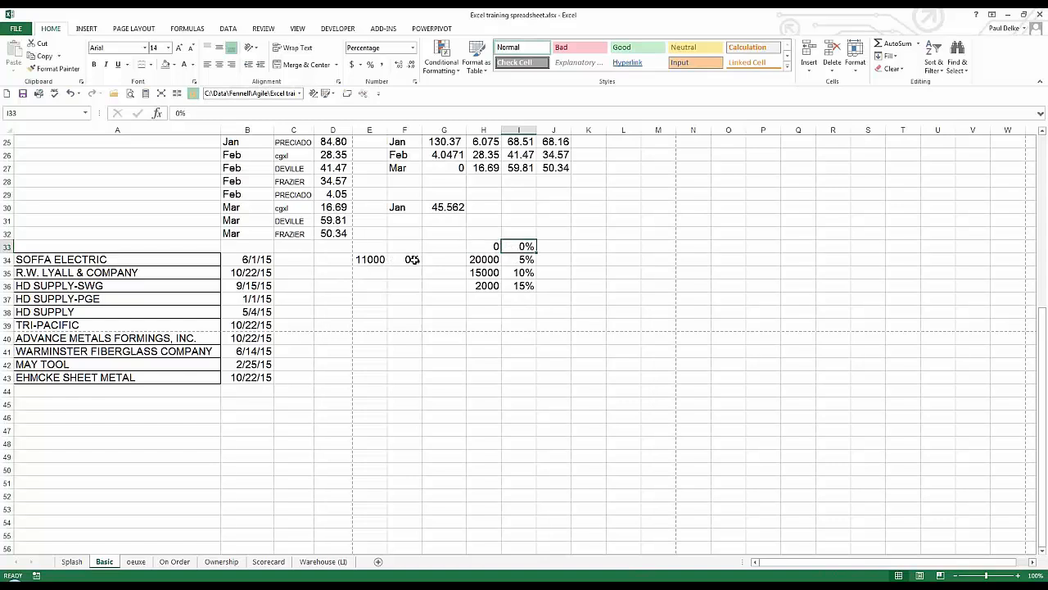
# Restore the threshold in H34 to 10000
pyautogui.click(474, 259)
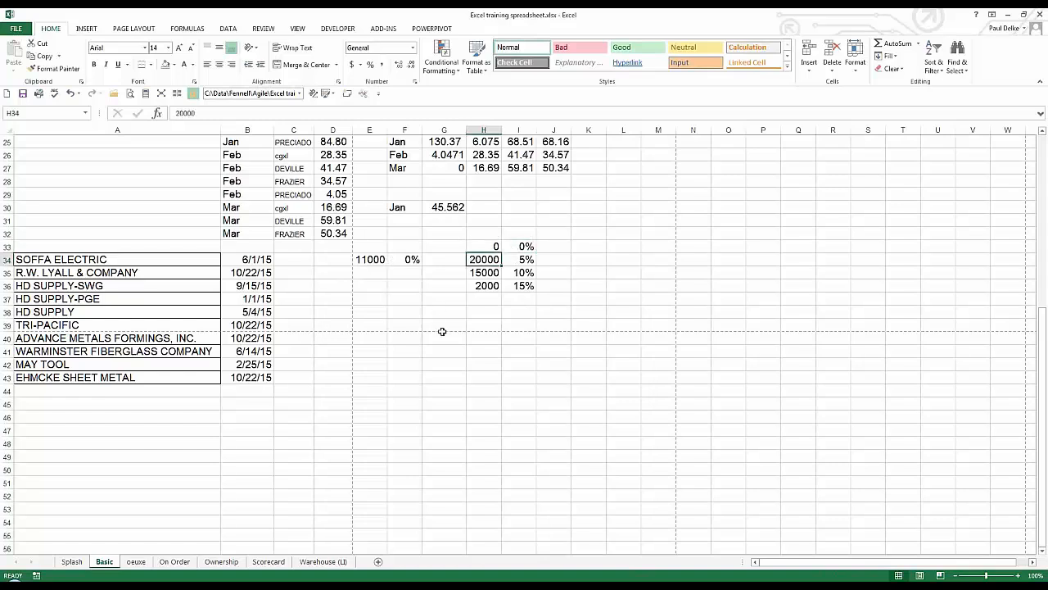
pyautogui.write('5')
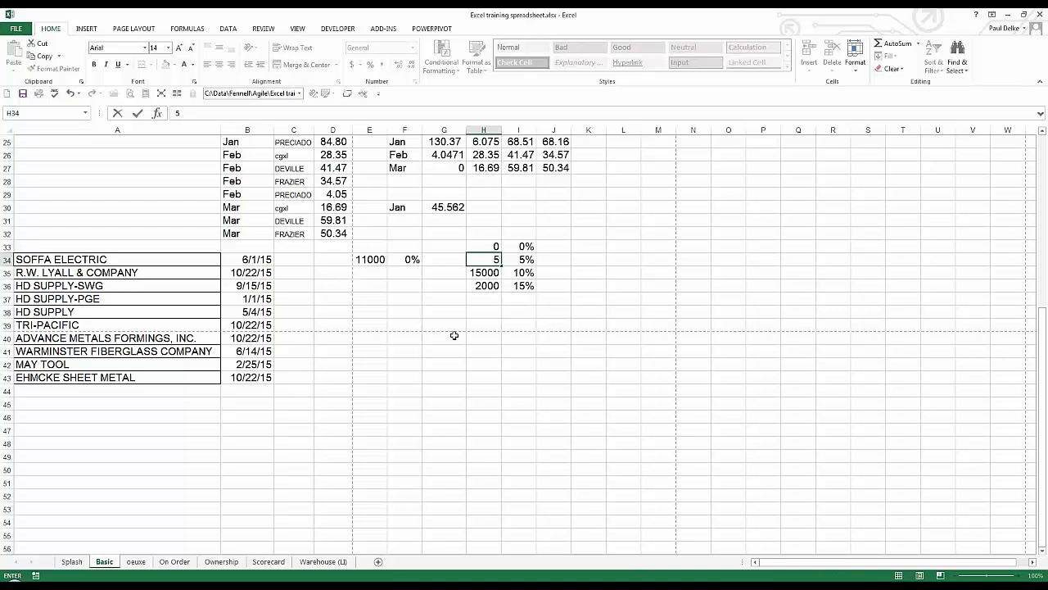
pyautogui.write('0000')
pyautogui.hotkey('ctrl', 'Return')
# Change the F34 VLOOKUP's range lookup argument to FALSE and check the result against the amount in E34
pyautogui.click(361, 259)
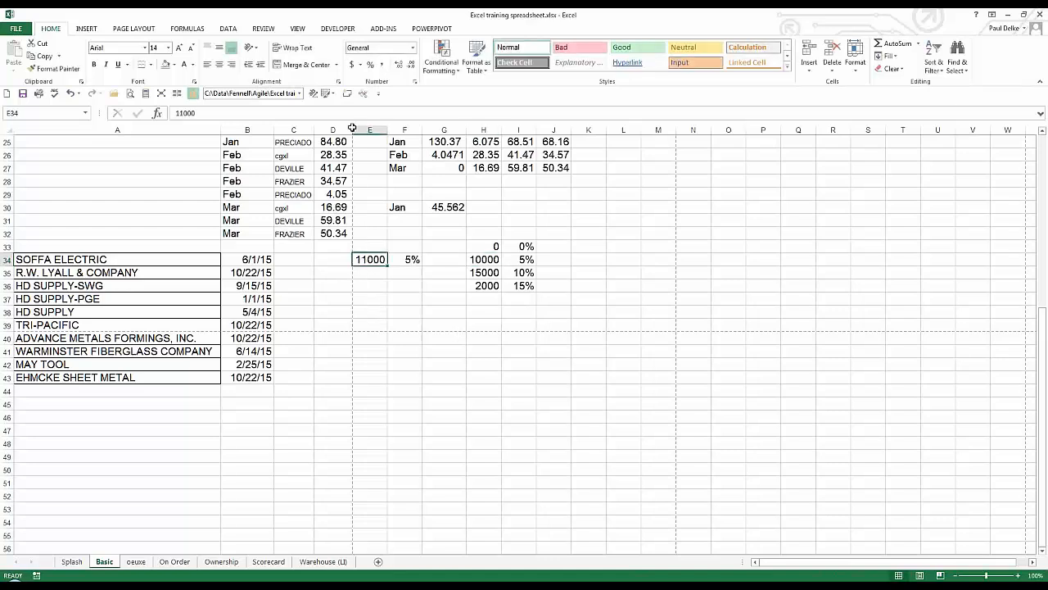
pyautogui.click(402, 262)
pyautogui.click(292, 113)
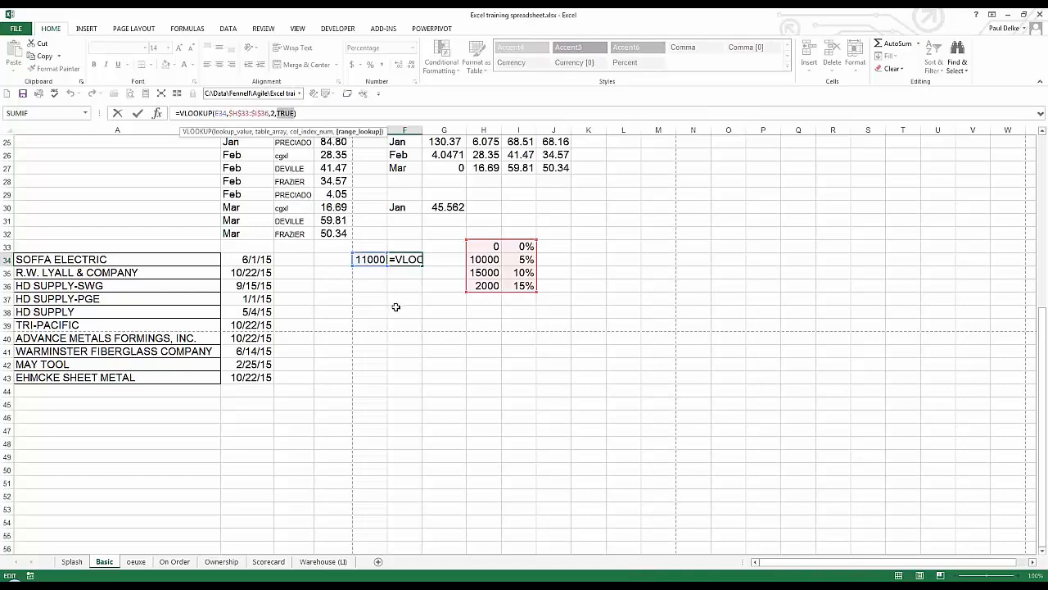
pyautogui.write('false')
pyautogui.press('Return')
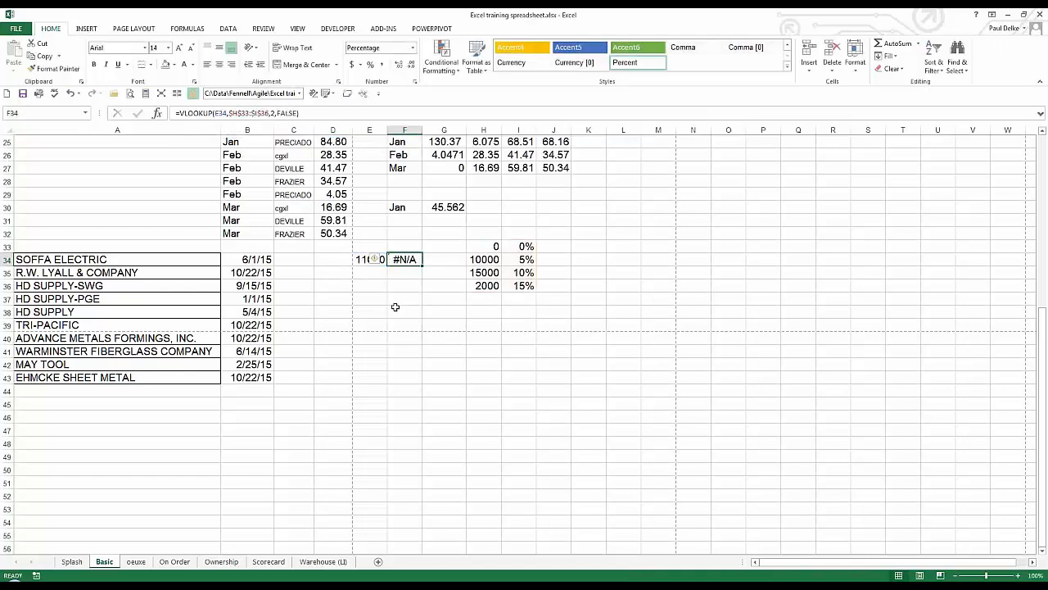
pyautogui.press('Left')
pyautogui.press('Right')
pyautogui.press('Left')
pyautogui.press('Right')
# Remove the optional range lookup argument from the VLOOKUP formula in F34
pyautogui.click(285, 113)
pyautogui.doubleClick(284, 113)
pyautogui.press('BackSpace')
pyautogui.press('BackSpace')
pyautogui.press('Return')
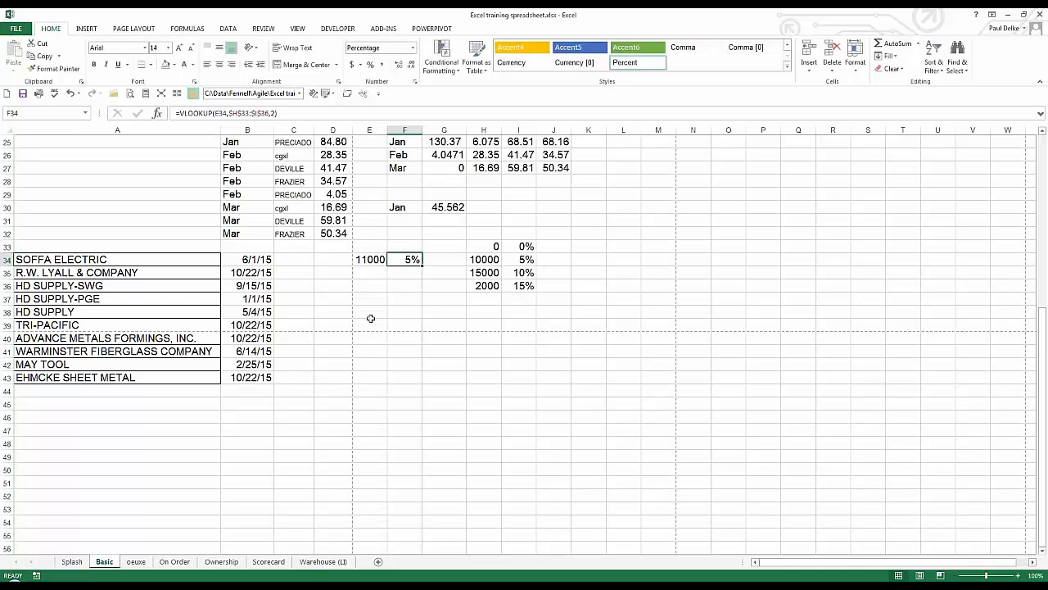
# Add FALSE as the range lookup argument of the F34 VLOOKUP to require an exact match
pyautogui.click(276, 113)
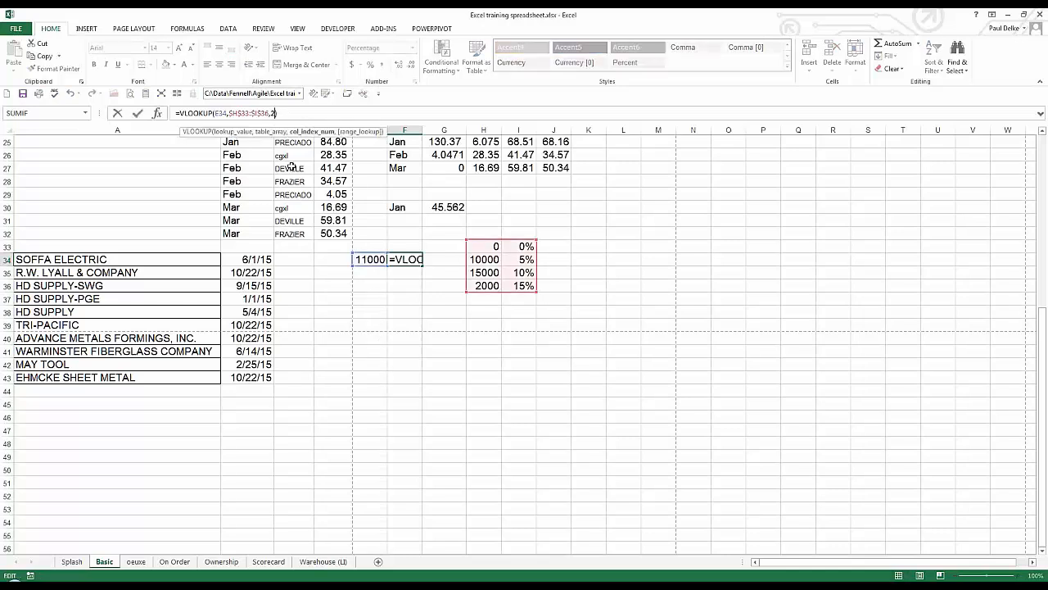
pyautogui.press('Right')
pyautogui.write('false')
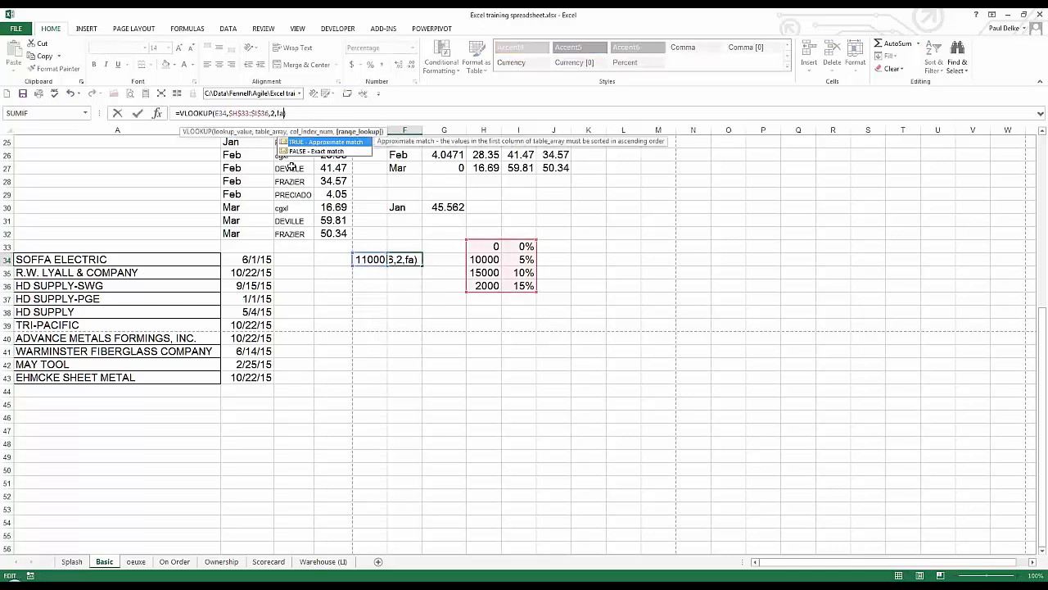
pyautogui.press('Return')
# Check the amount in E34 against the thresholds in H33:H36 and review the exact-match result in F34
pyautogui.press('Left')
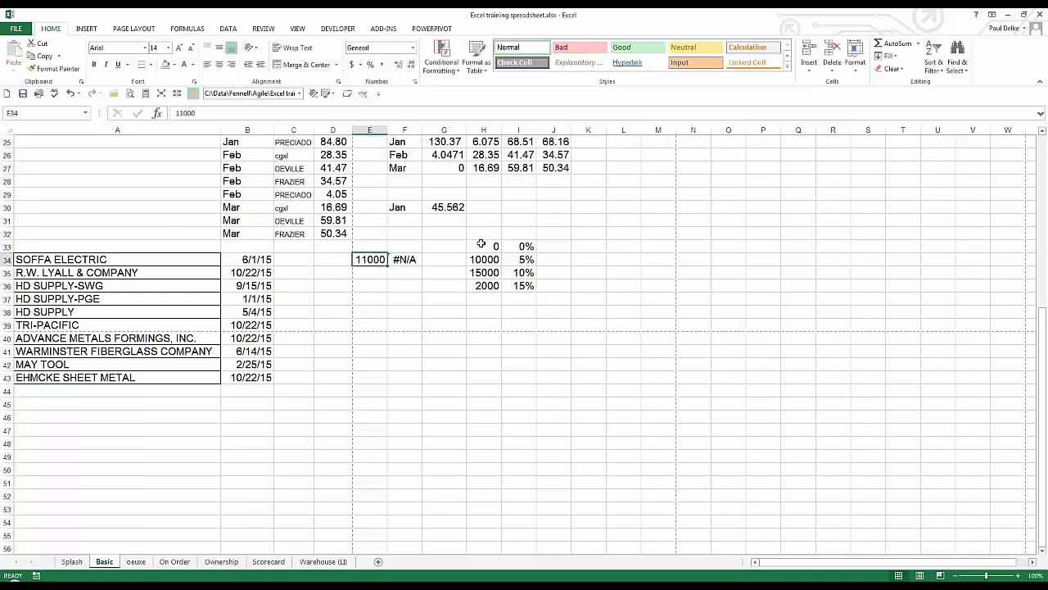
pyautogui.moveTo(487, 247); pyautogui.dragTo(485, 287)
pyautogui.click(401, 259)
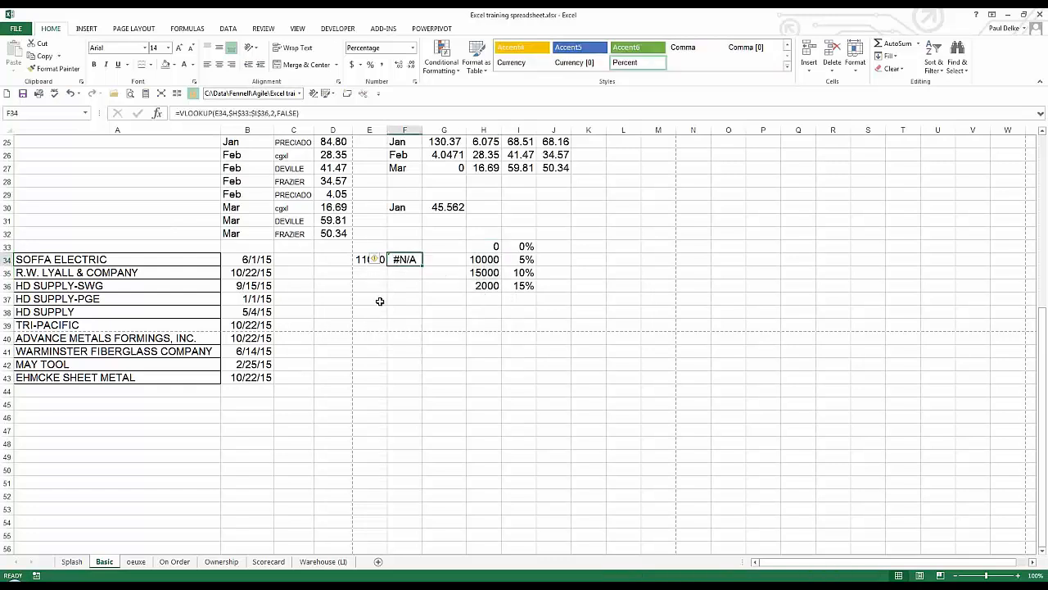
pyautogui.click(378, 261)
pyautogui.click(401, 260)
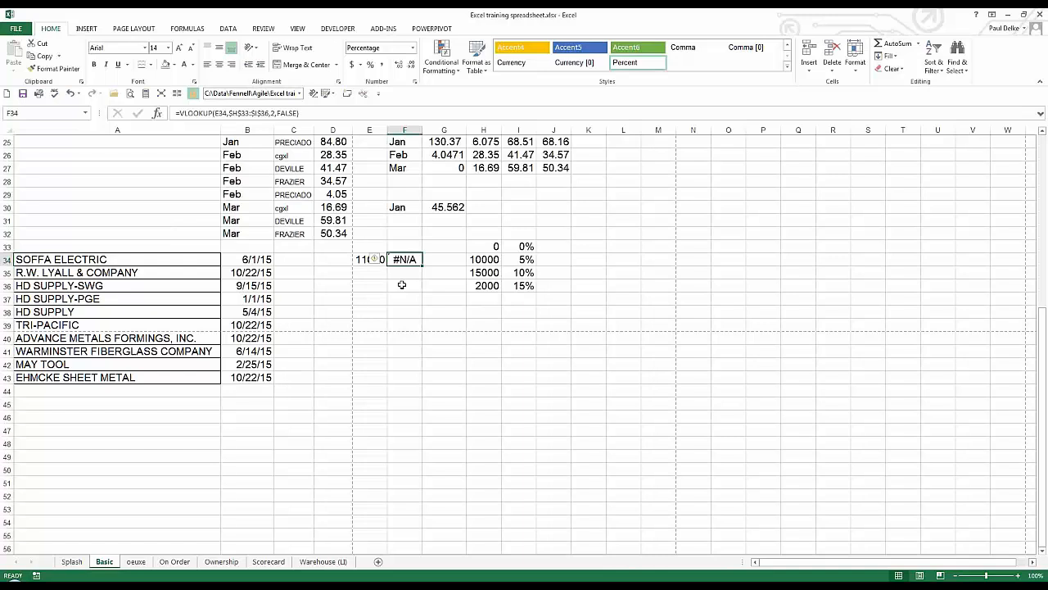
# Within E32:G41, use Go To Special to select only the cells whose formulas return errors
pyautogui.moveTo(379, 237); pyautogui.dragTo(457, 348)
pyautogui.hotkey('ctrl', 'g')
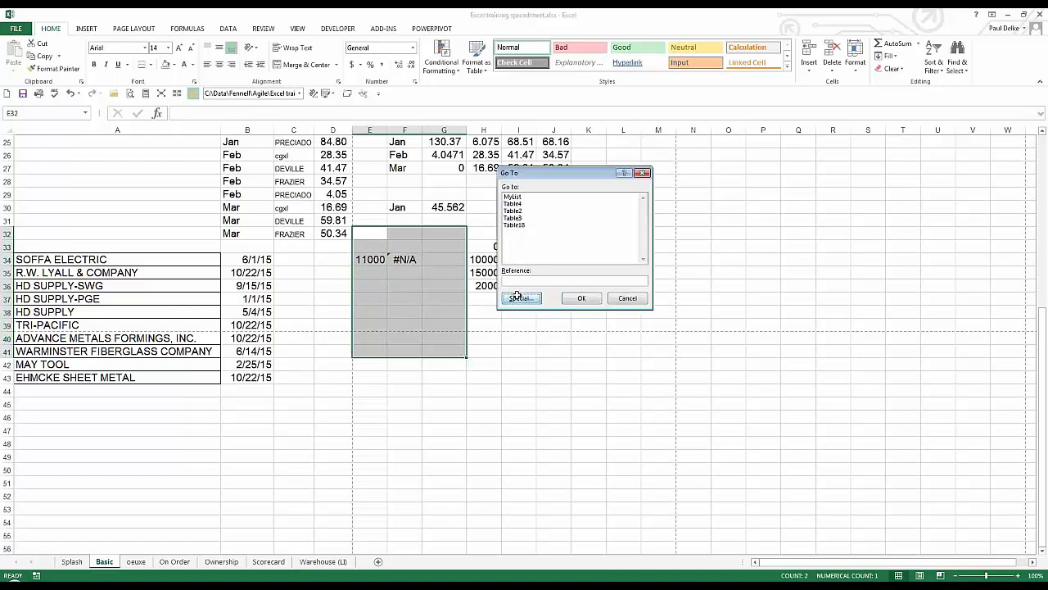
pyautogui.click(519, 298)
pyautogui.click(502, 202)
pyautogui.click(512, 212)
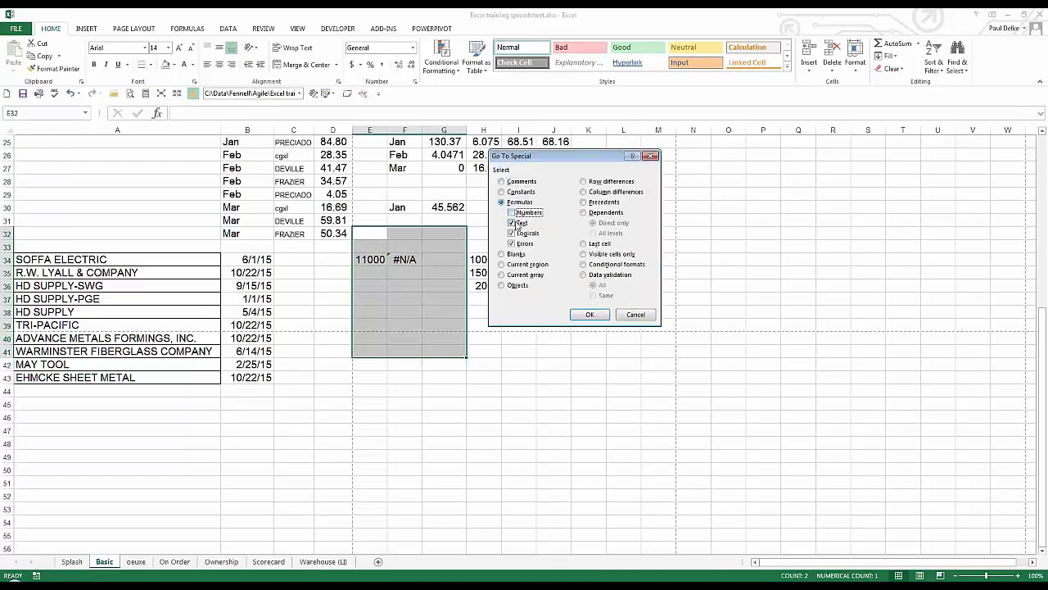
pyautogui.click(511, 223)
pyautogui.click(512, 232)
pyautogui.click(588, 315)
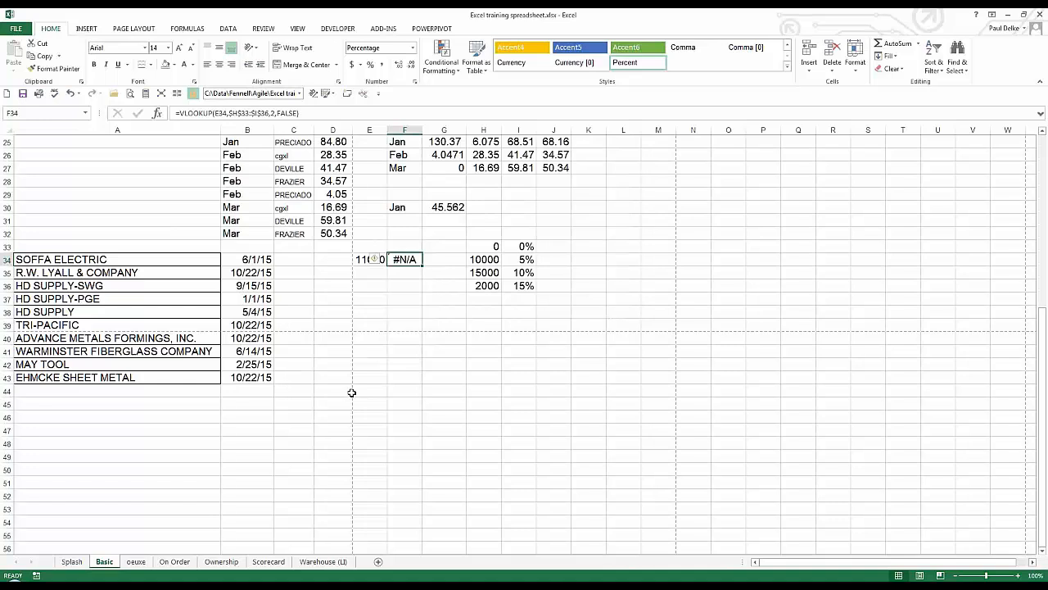
pyautogui.click(420, 277)
pyautogui.click(404, 295)
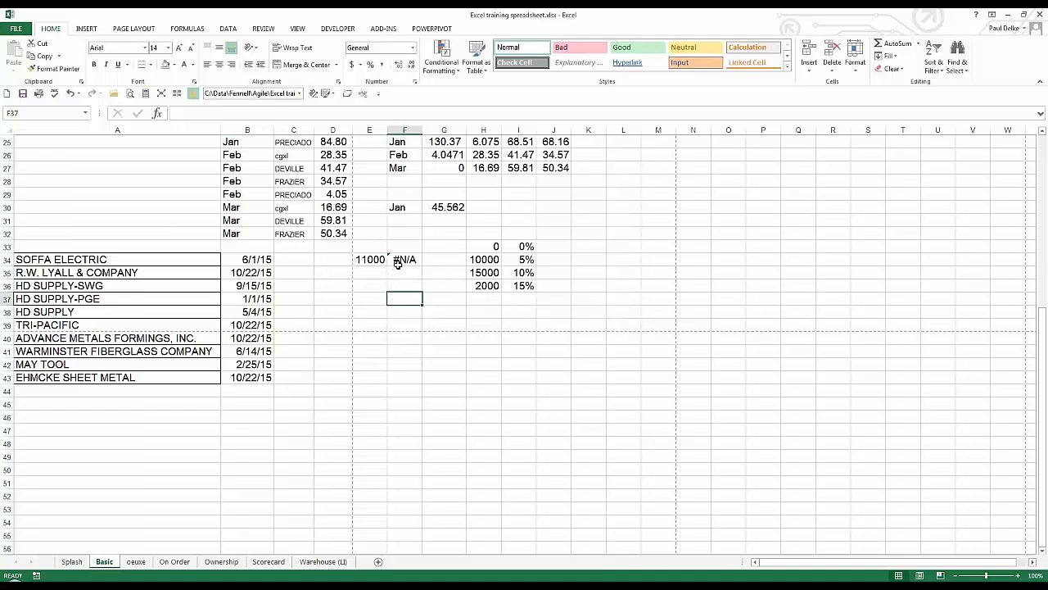
pyautogui.click(401, 275)
pyautogui.click(450, 315)
pyautogui.click(389, 316)
# Enter the formula =TODAY() in cell E38
pyautogui.click(371, 315)
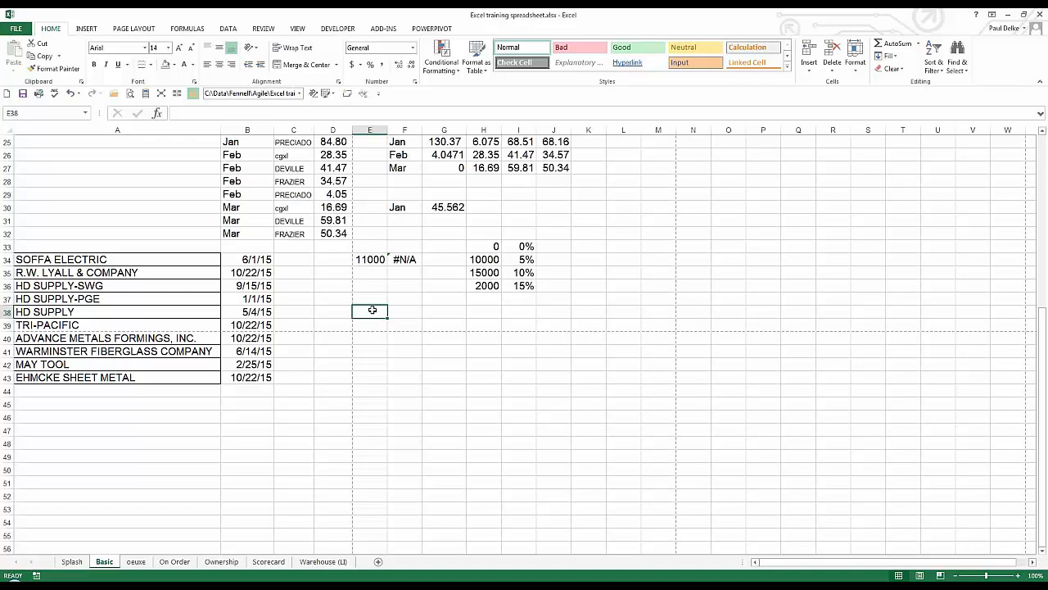
pyautogui.write('=today()')
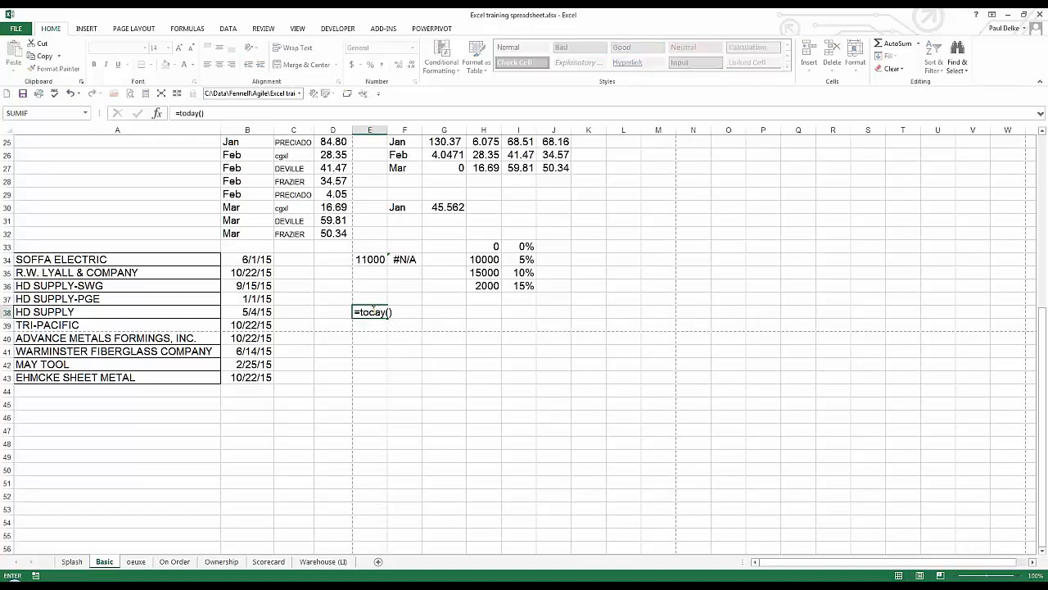
pyautogui.hotkey('ctrl', 'Return')
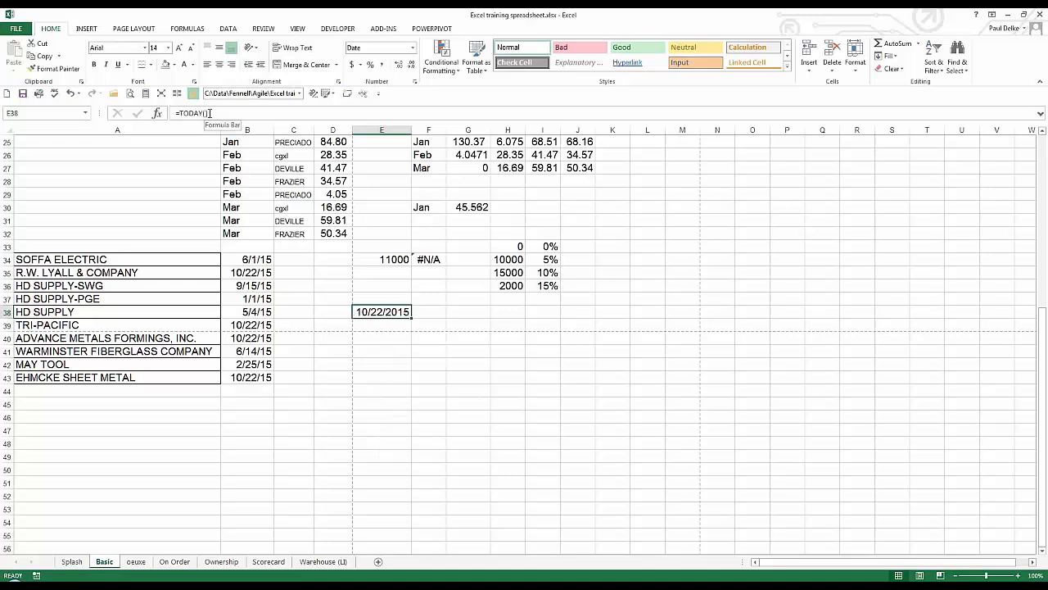
# Start a formula in E41 with the quoted text "Sales as of ", keeping the trailing space inside the quotes
pyautogui.click(373, 339)
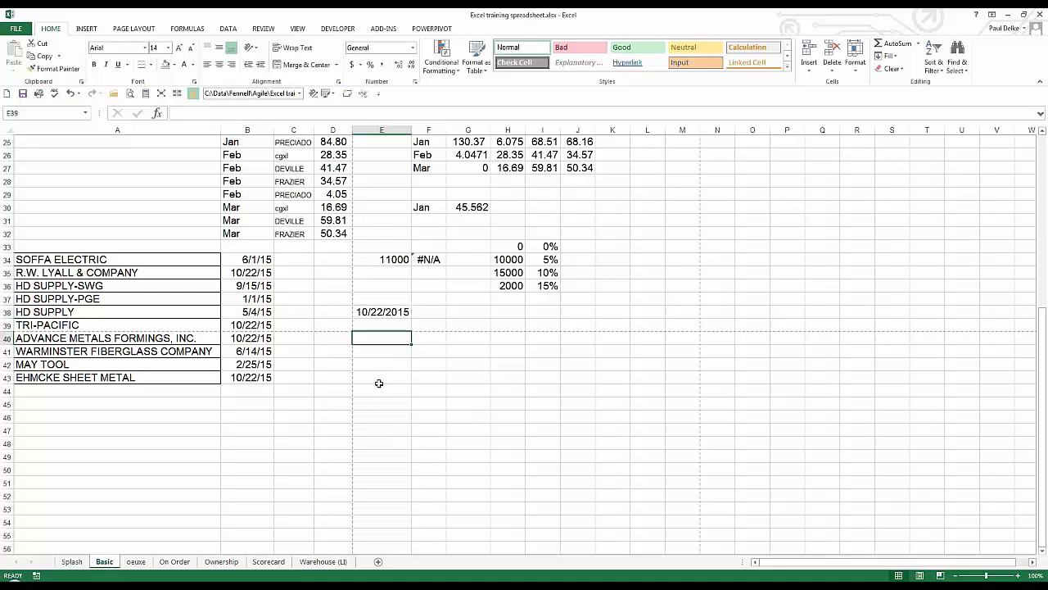
pyautogui.press('Down')
pyautogui.write('=')
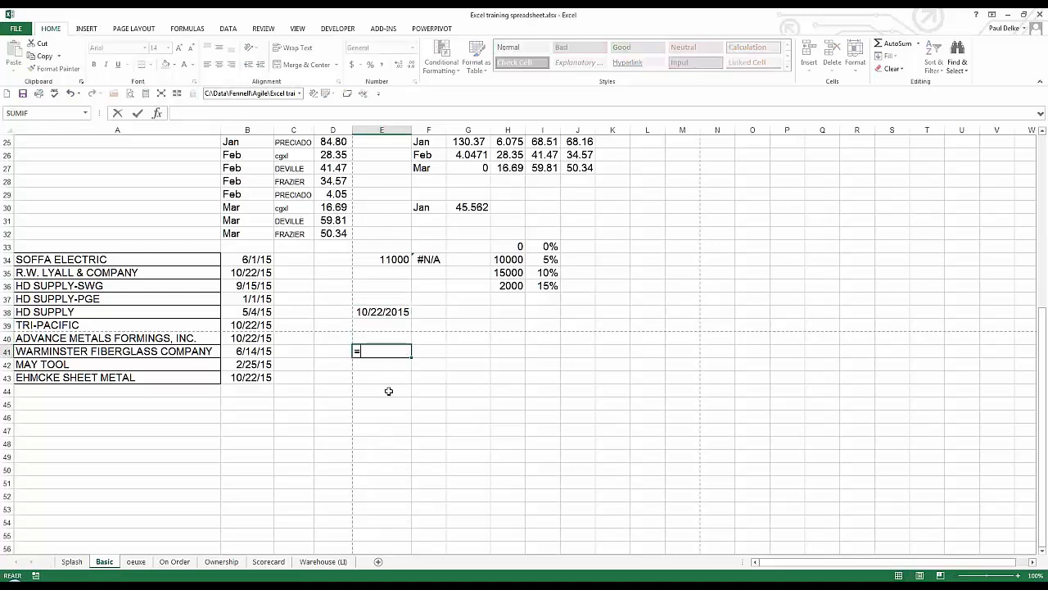
pyautogui.write('"Sales as of')
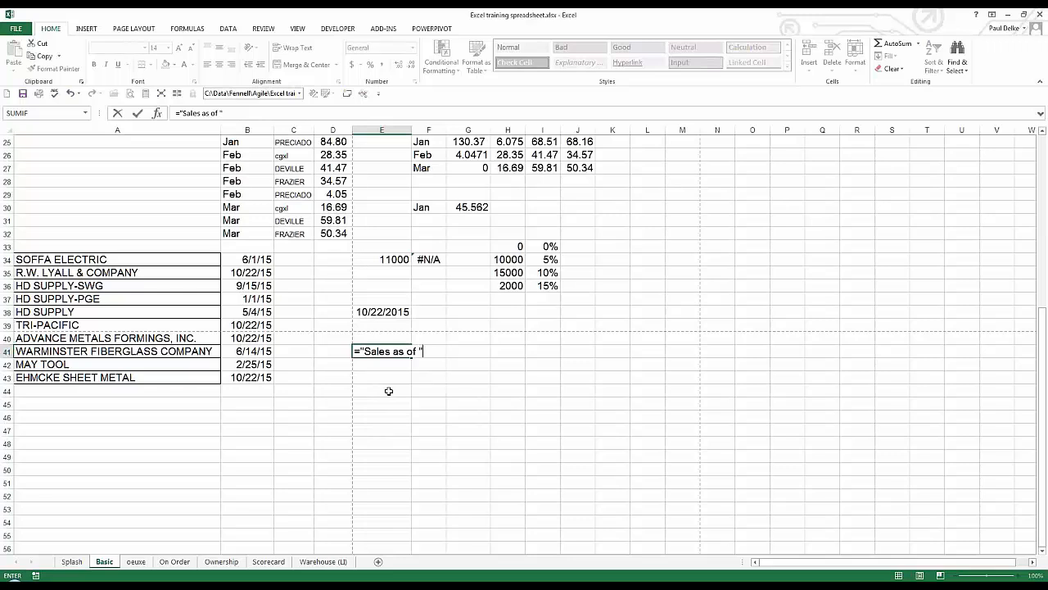
# Try to append a CONCATENATE function directly after the quoted text in the E41 formula
pyautogui.write('con')
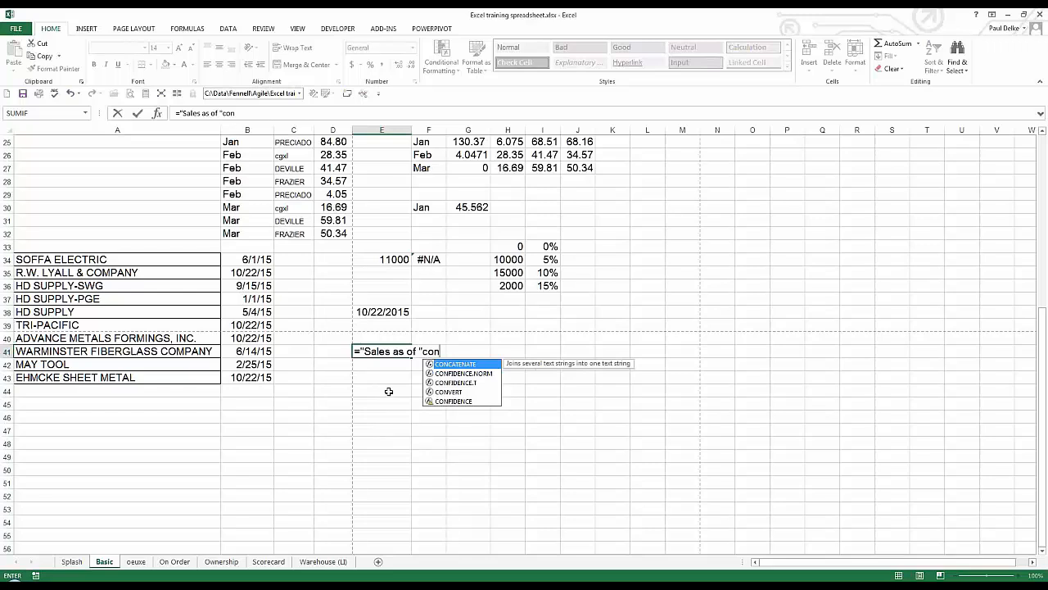
pyautogui.press('Tab')
pyautogui.write('(')
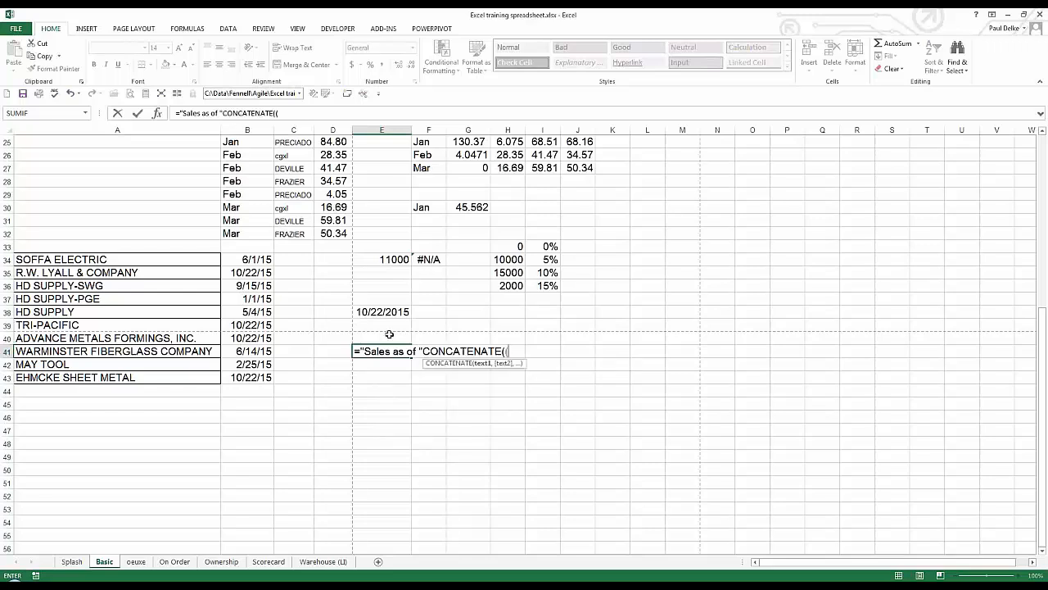
pyautogui.click(384, 312)
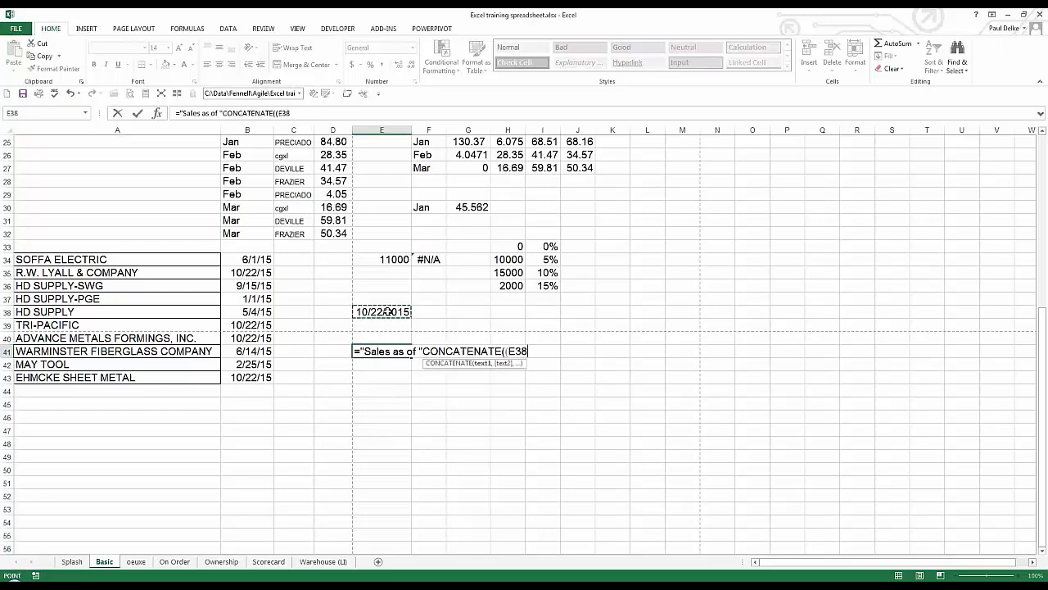
pyautogui.press('BackSpace')
pyautogui.press('BackSpace')
pyautogui.press('BackSpace')
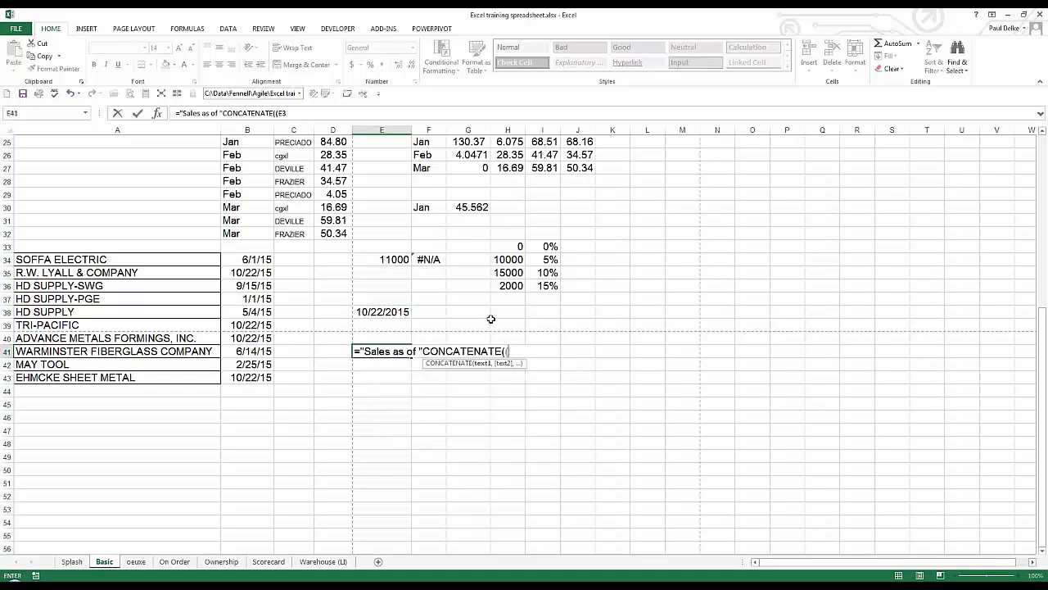
# Add TEXT(E38,"m/d/yy") to the E41 formula to format the date as text, and commit the formula
pyautogui.write('te')
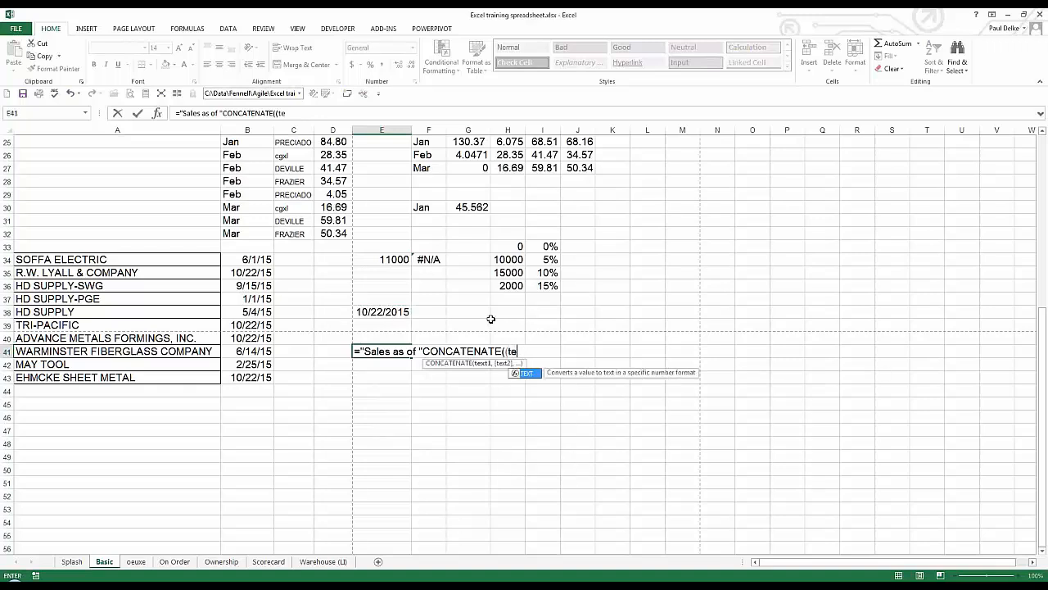
pyautogui.write('xt(E38')
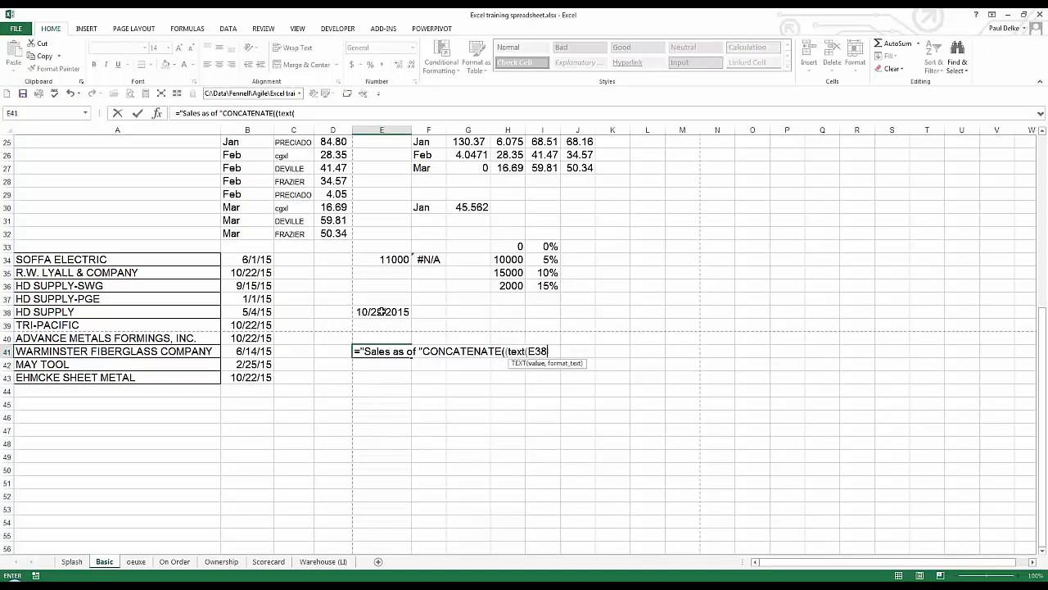
pyautogui.click(382, 311)
pyautogui.write(',"m/d/')
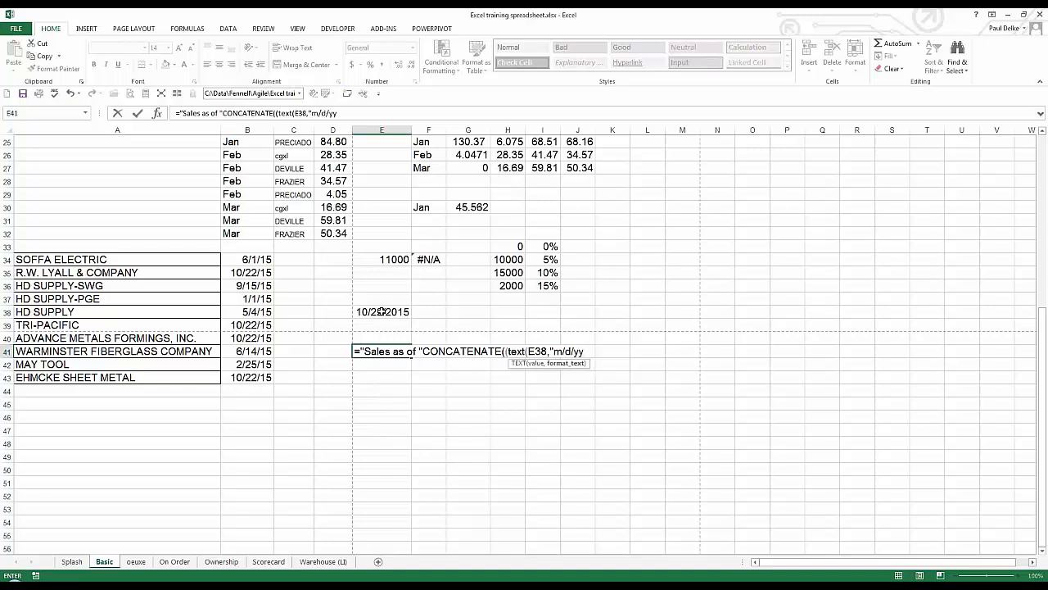
pyautogui.write('yy")')
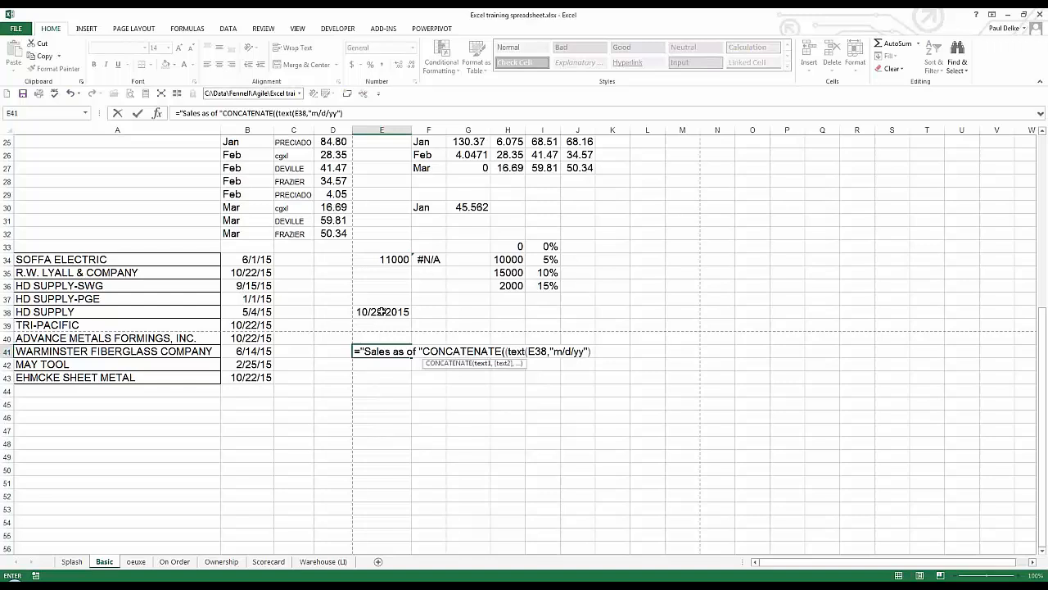
pyautogui.press('Return')
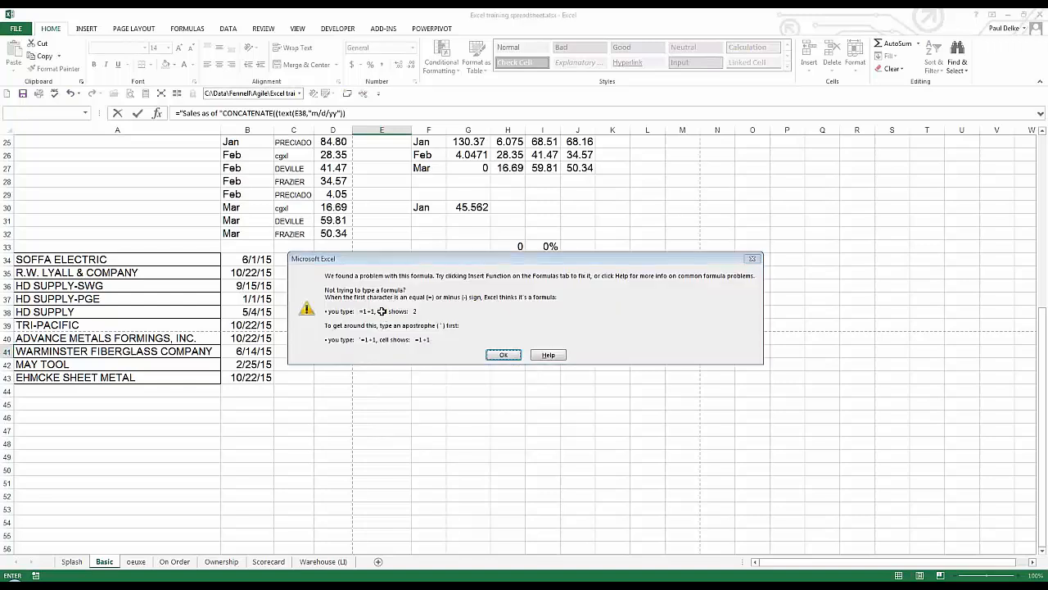
# Replace the CONCATENATE function in E41 with the & operator so the formula reads ="Sales as of "&(TEXT(E38,"m/d/yy"))
pyautogui.press('Return')
pyautogui.press('Left')
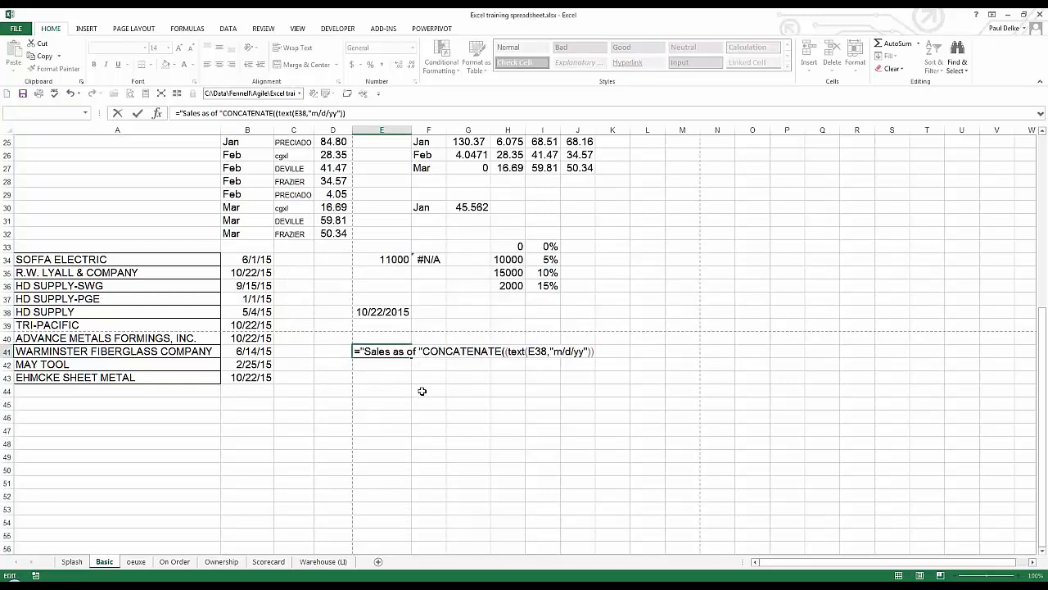
pyautogui.press('Delete')
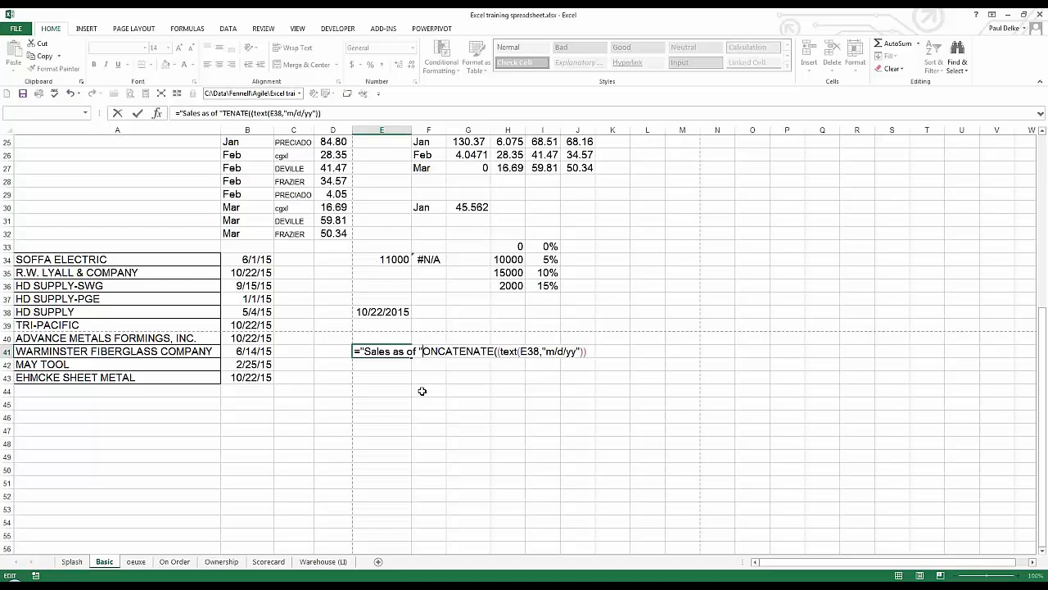
pyautogui.press('Delete')
pyautogui.press('Delete')
pyautogui.press('Delete')
pyautogui.press('Delete')
pyautogui.press('Delete')
pyautogui.press('Delete')
pyautogui.press('Delete')
pyautogui.press('Delete')
pyautogui.press('Delete')
pyautogui.press('Delete')
pyautogui.press('Delete')
pyautogui.write('&')
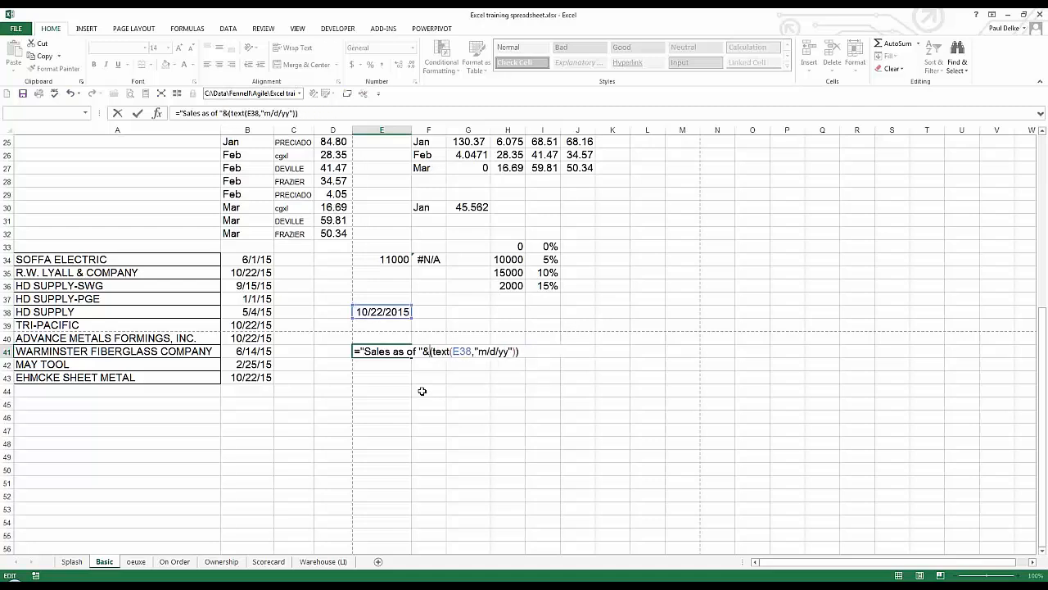
pyautogui.press('Return')
pyautogui.press('Return')
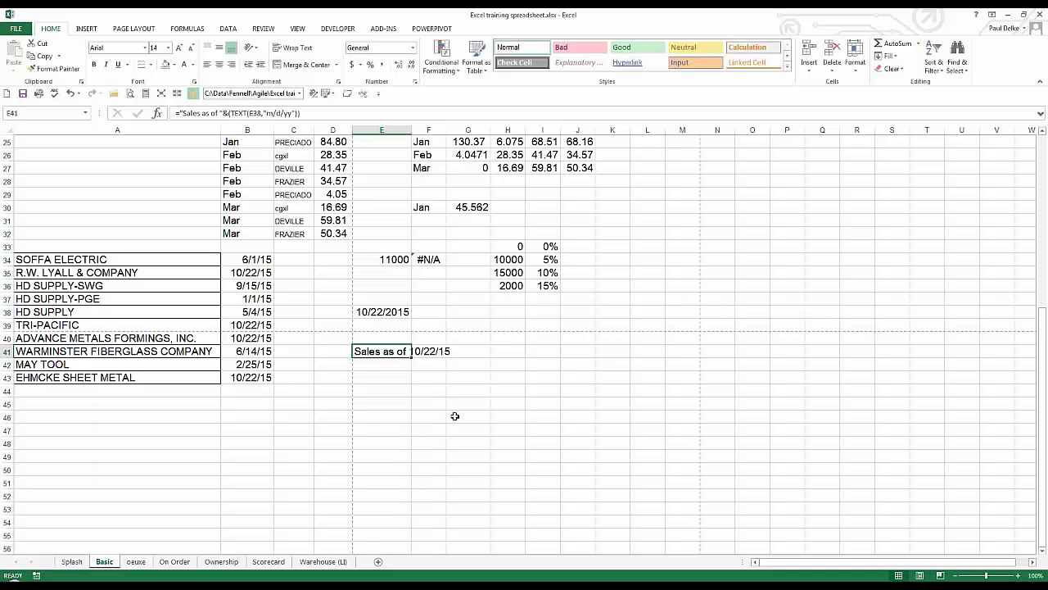
pyautogui.press('Down')
pyautogui.press('Up')
pyautogui.press('Up')
pyautogui.press('Down')
pyautogui.press('Down')
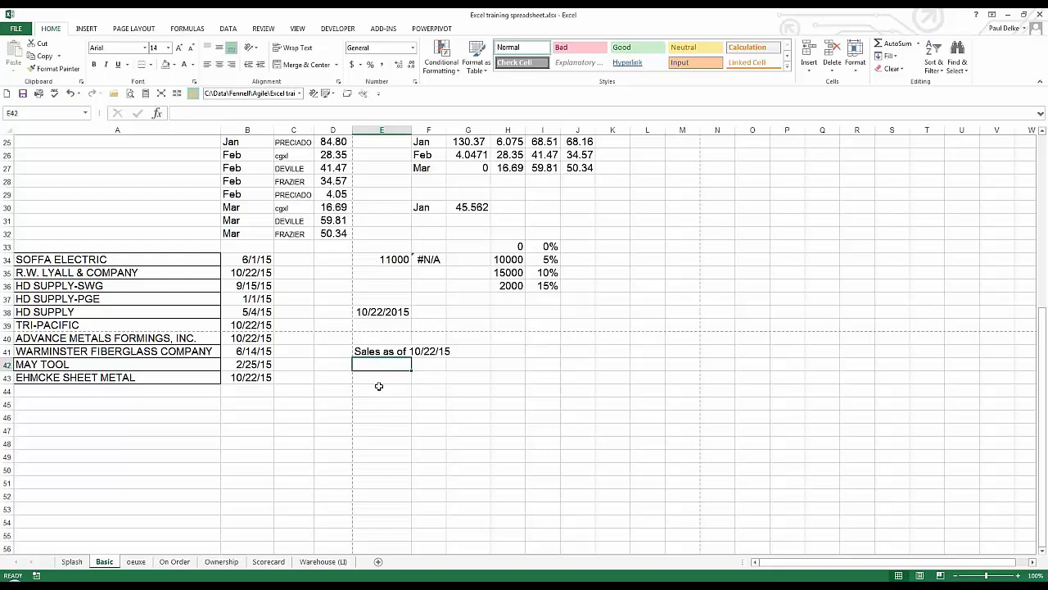
pyautogui.press('Up')
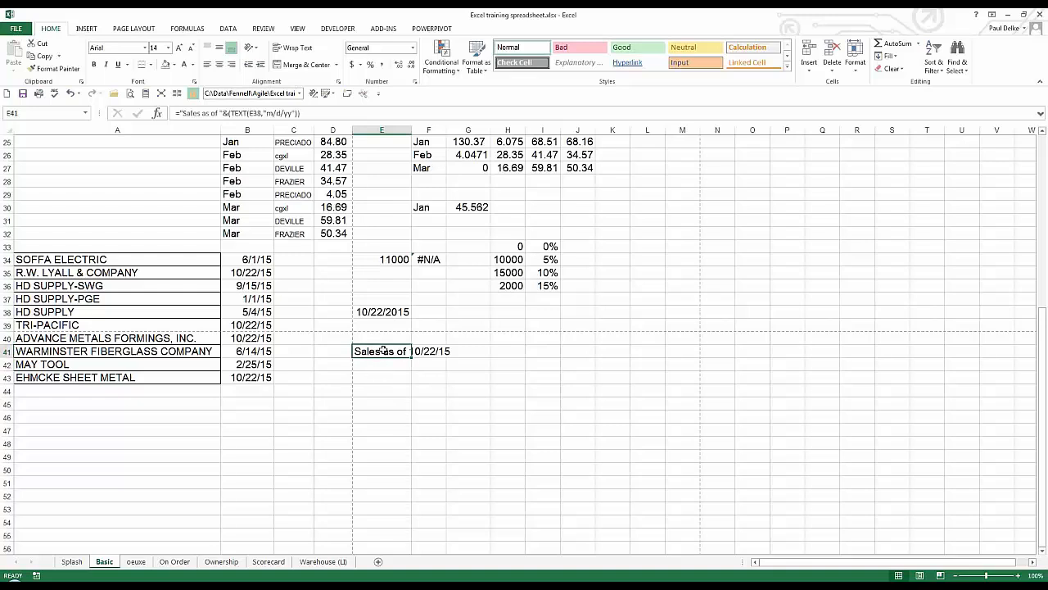
# Extend the date formula in E38 to =TODAY()+6
pyautogui.click(376, 312)
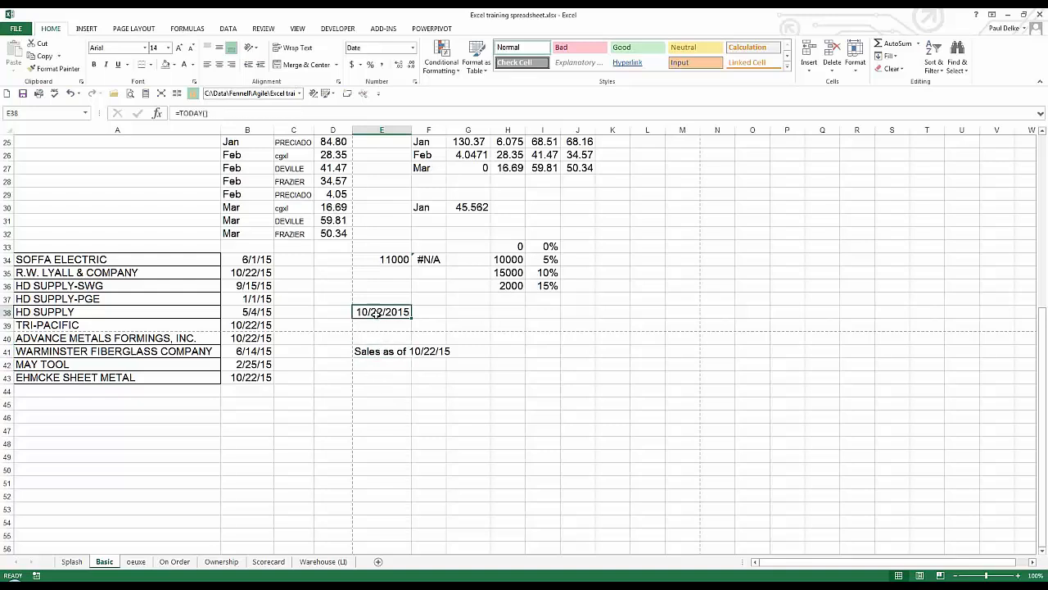
pyautogui.click(200, 112)
pyautogui.write('+6')
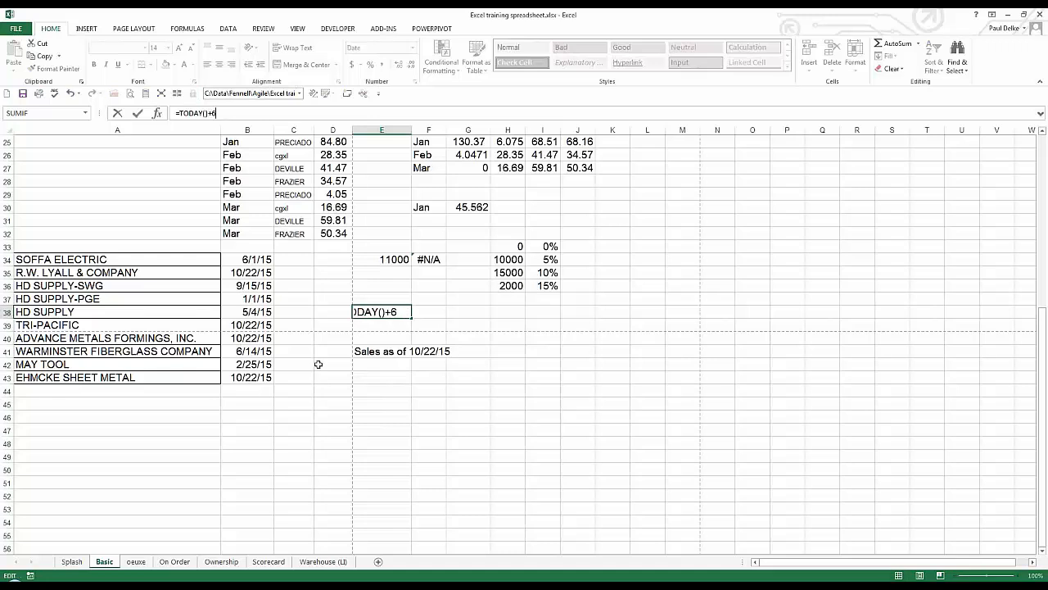
pyautogui.hotkey('ctrl', 'Return')
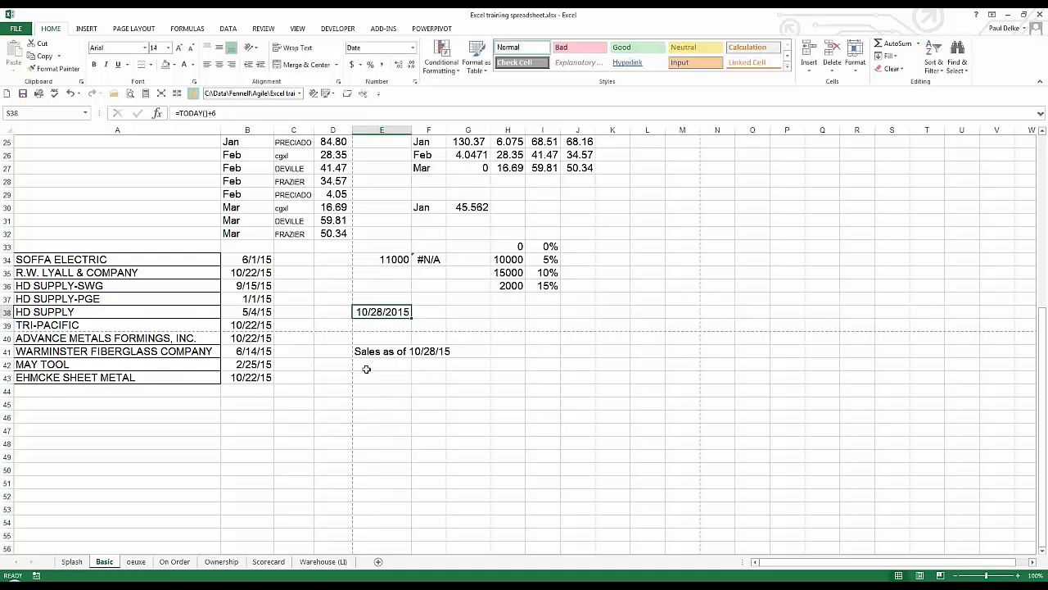
# Change the date formula in E38 to =TODAY()-4
pyautogui.click(217, 114)
pyautogui.press('BackSpace')
pyautogui.press('BackSpace')
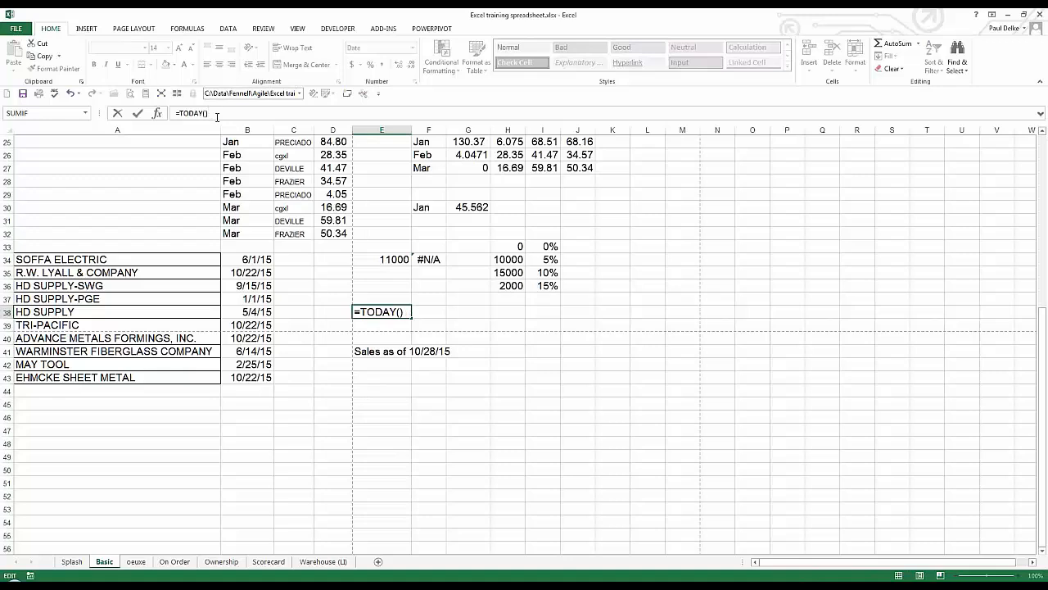
pyautogui.write('-4')
pyautogui.hotkey('ctrl', 'Return')
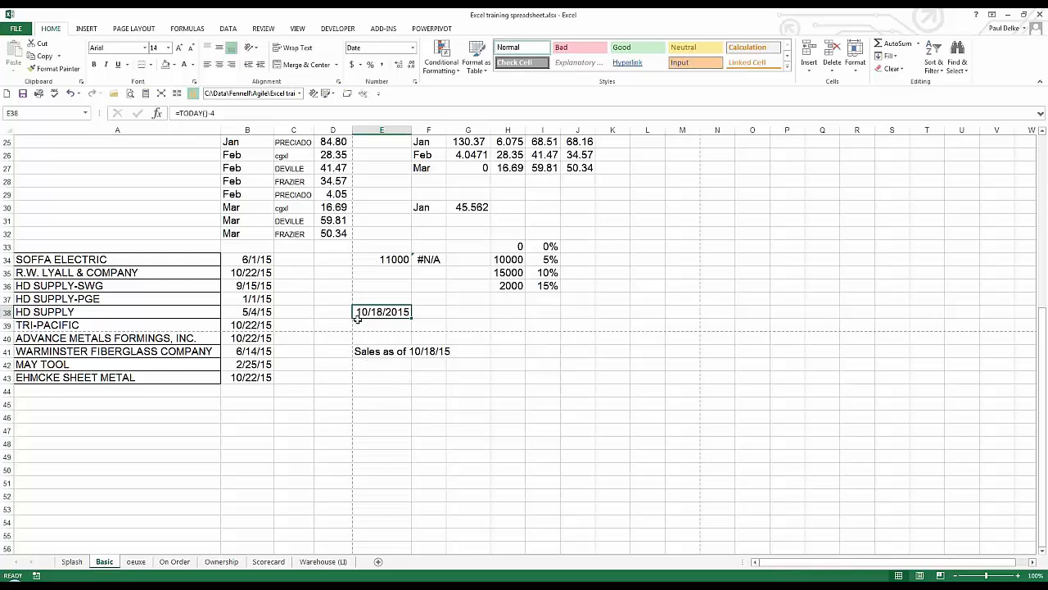
pyautogui.click(382, 366)
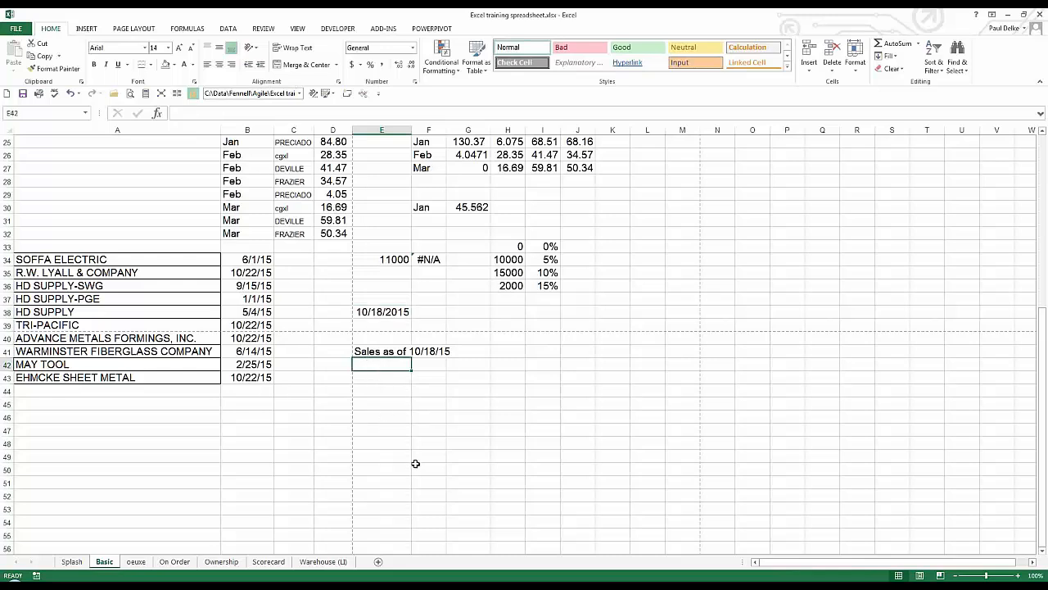
# Replace the & operator in the E41 formula with a CONCATENATE function that separates the "Sales as of " text and the TEXT function with a comma
pyautogui.click(385, 350)
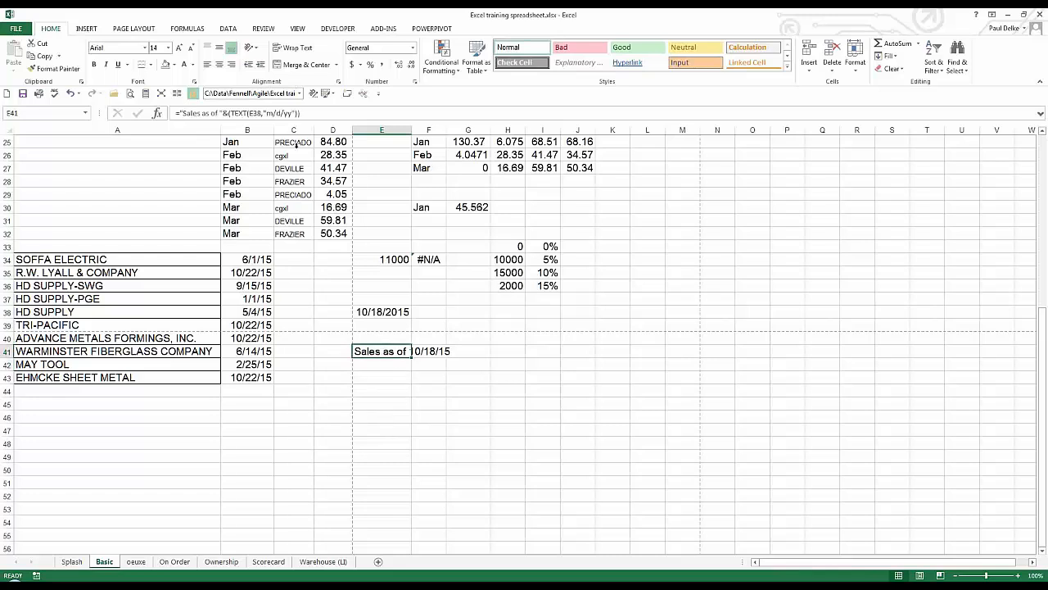
pyautogui.click(225, 112)
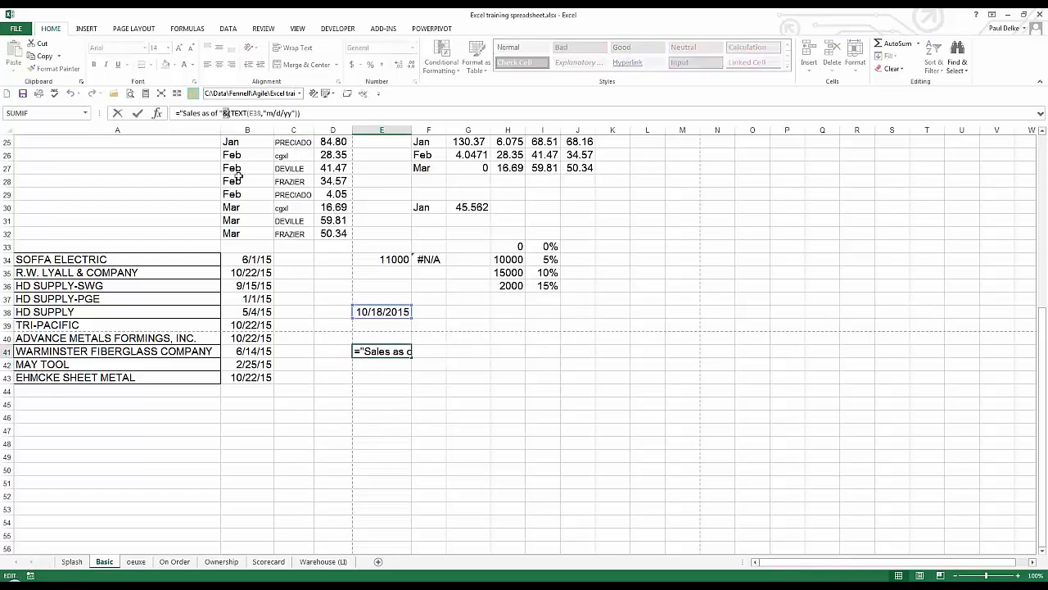
pyautogui.press('BackSpace')
pyautogui.click(177, 111)
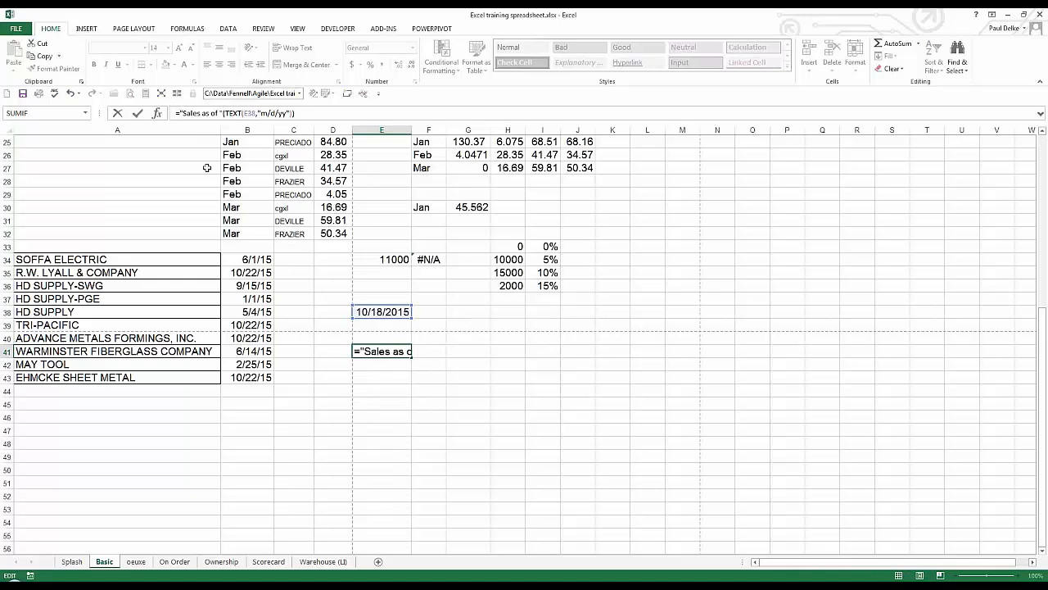
pyautogui.write('con')
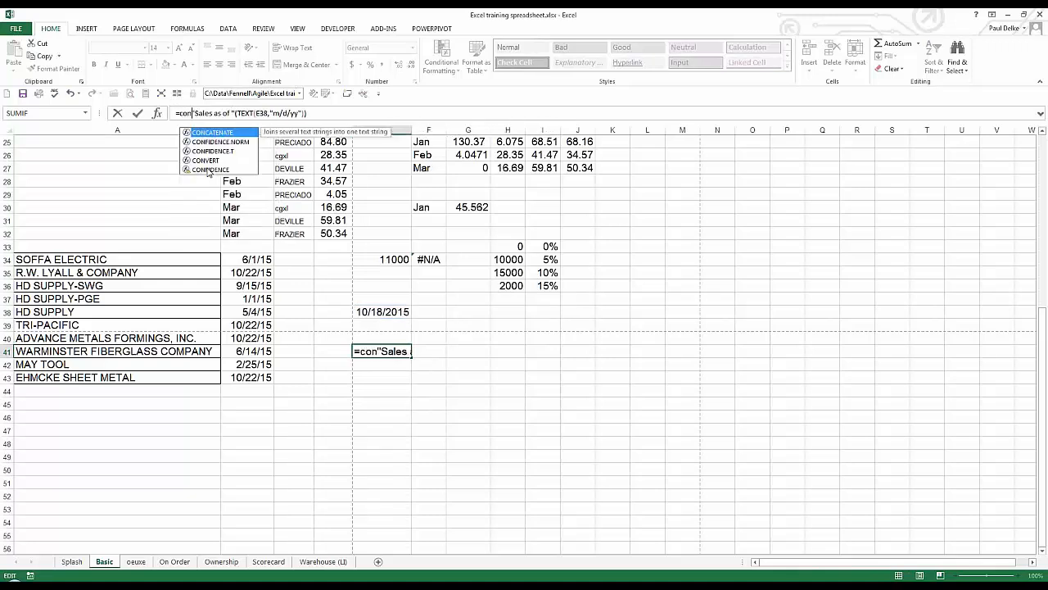
pyautogui.press('Tab')
pyautogui.write('(')
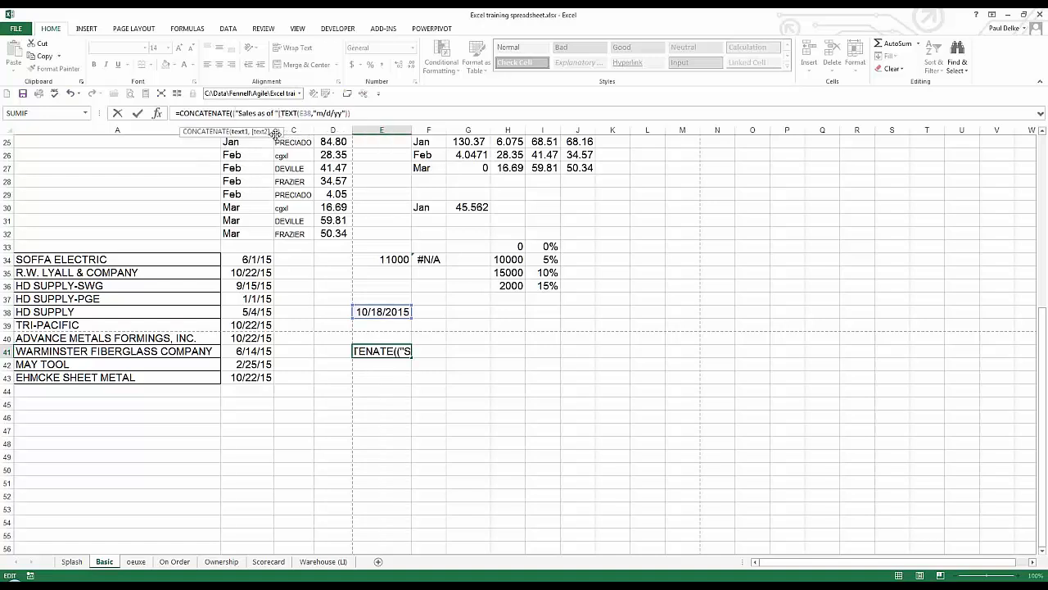
pyautogui.write(',(')
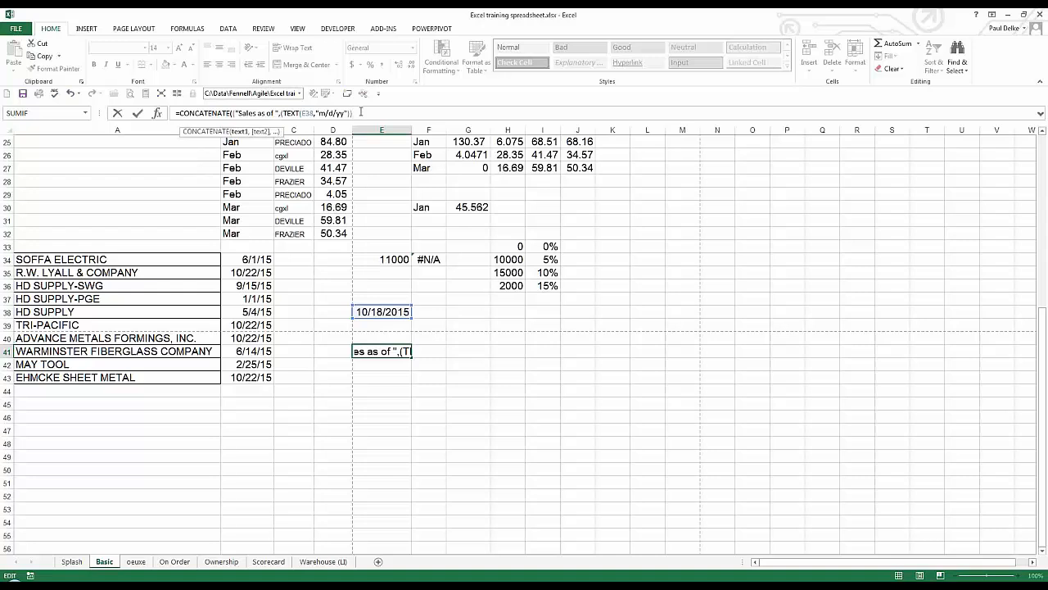
pyautogui.click(361, 112)
pyautogui.write(')')
pyautogui.press('Return')
# Remove the extra parentheses in E41 so the formula reads =CONCATENATE("Sales as of ",TEXT(E38,"m/d/yy")), and commit it
pyautogui.click(503, 355)
pyautogui.press('Delete')
pyautogui.click(345, 114)
pyautogui.press('Delete')
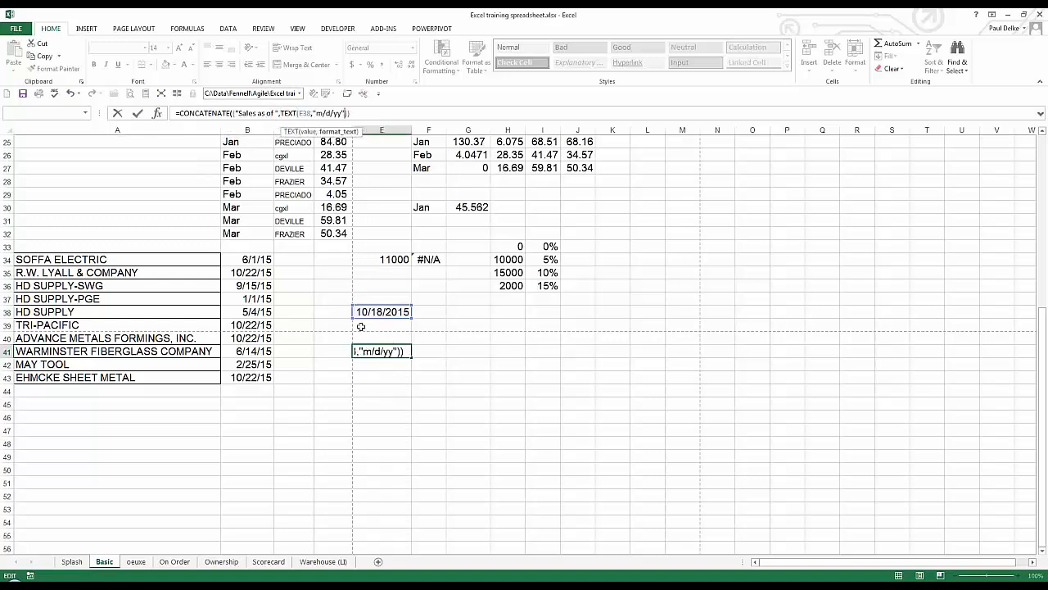
pyautogui.press('Return')
pyautogui.click(489, 358)
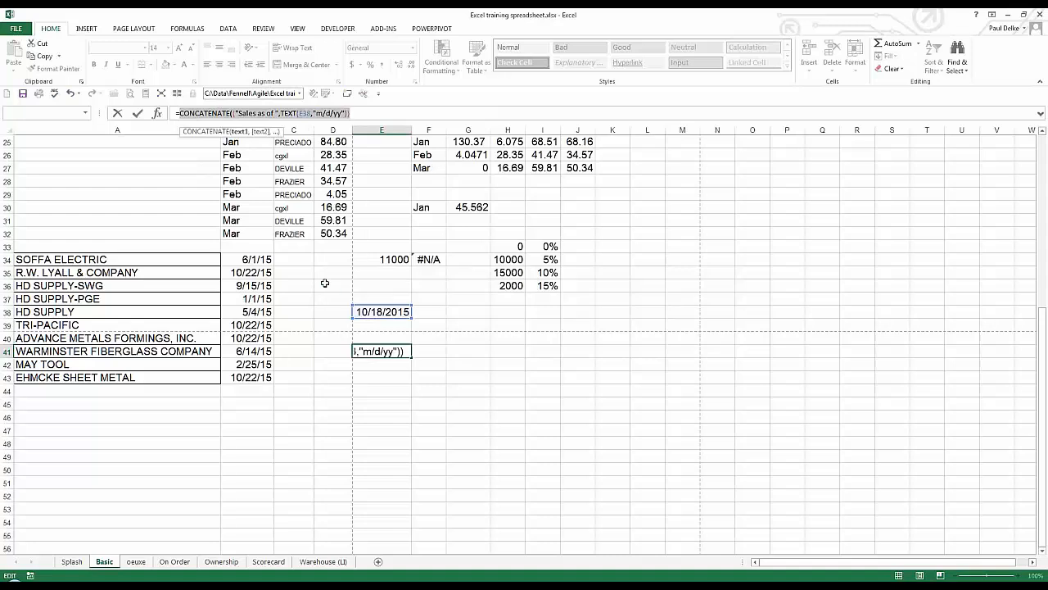
pyautogui.click(234, 112)
pyautogui.press('Delete')
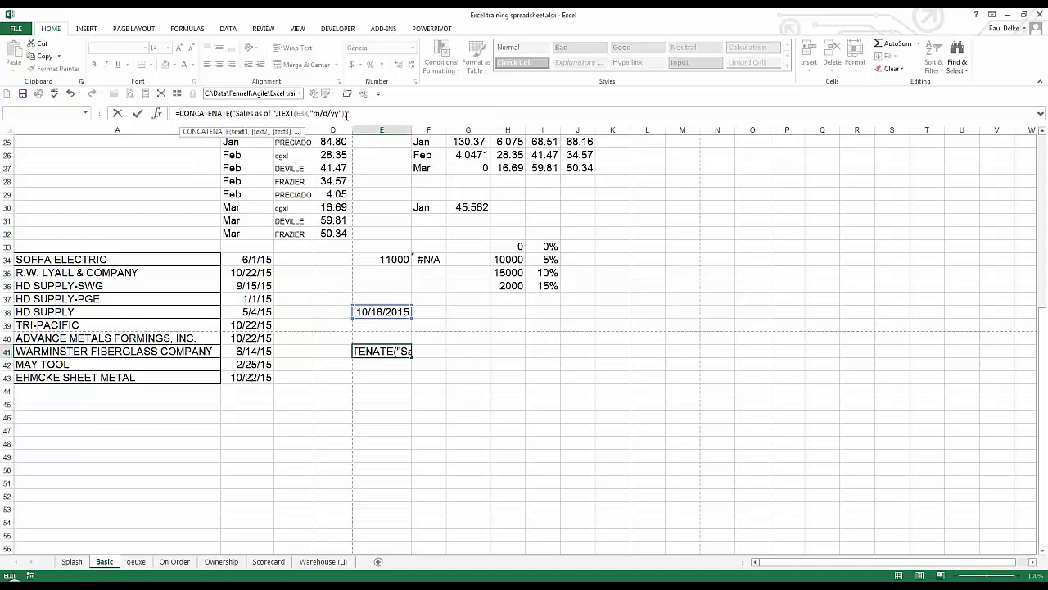
pyautogui.click(346, 113)
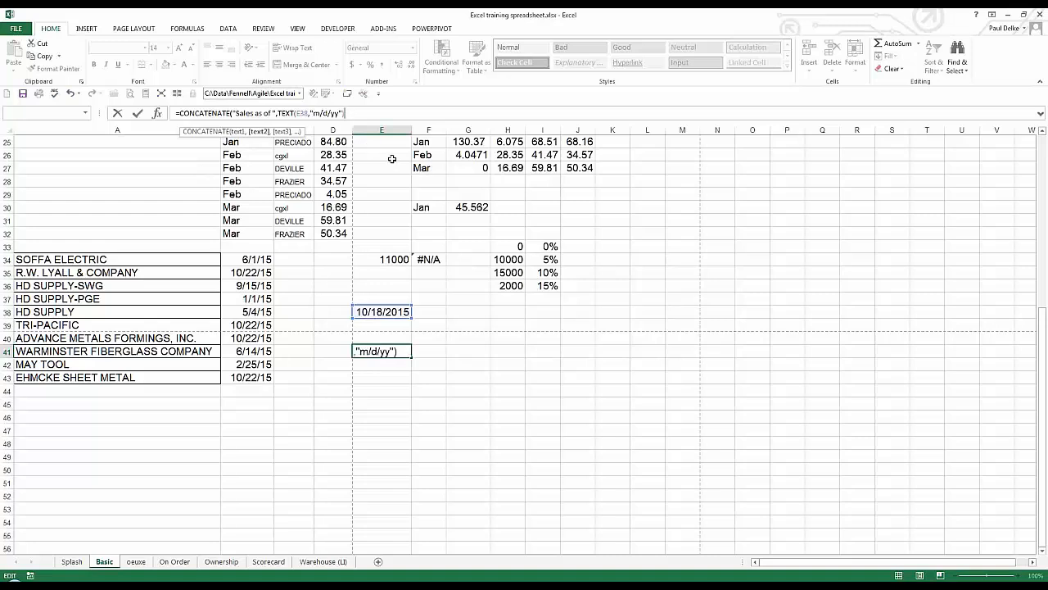
pyautogui.hotkey('ctrl', 'Return')
pyautogui.press('Down')
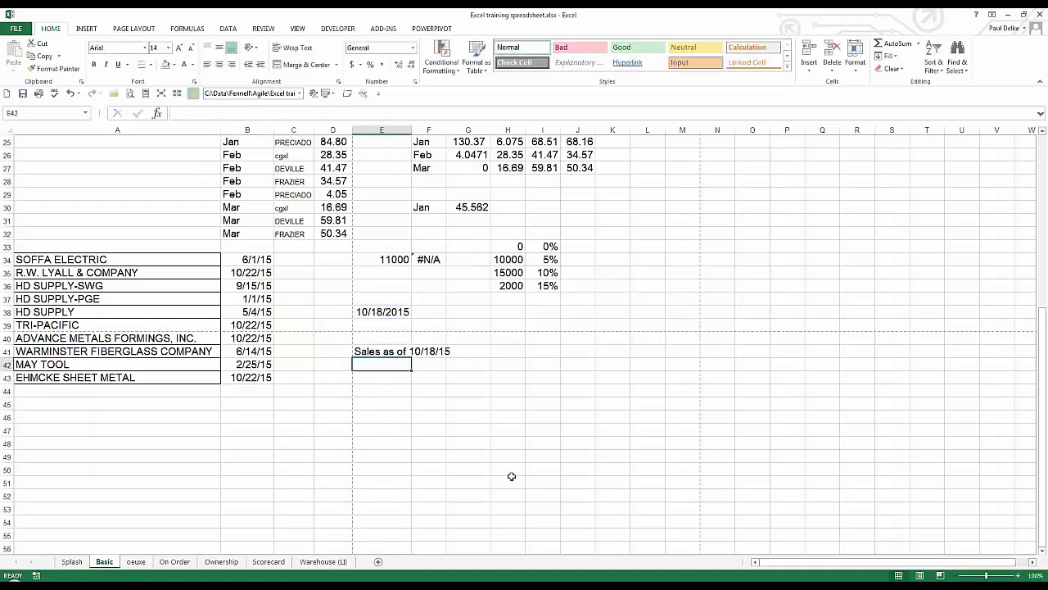
# Remove the -4 offset from the date formula in E38 so it reads =TODAY(), and check the caption formula in E41
pyautogui.press('Up')
pyautogui.press('Up')
pyautogui.press('Up')
pyautogui.press('Up')
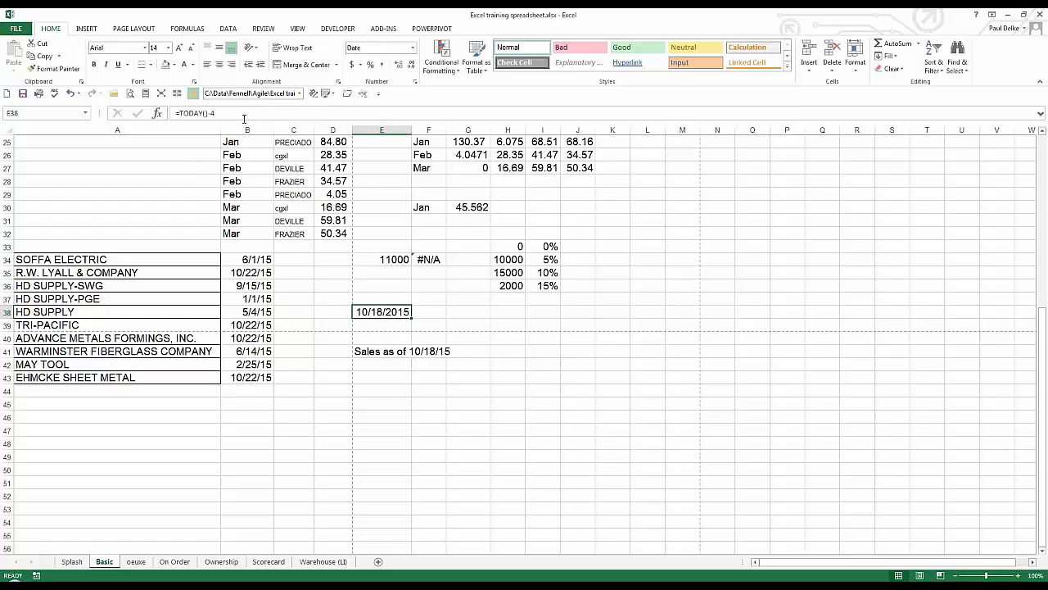
pyautogui.click(243, 118)
pyautogui.press('BackSpace')
pyautogui.press('BackSpace')
pyautogui.hotkey('ctrl', 'Return')
pyautogui.click(372, 352)
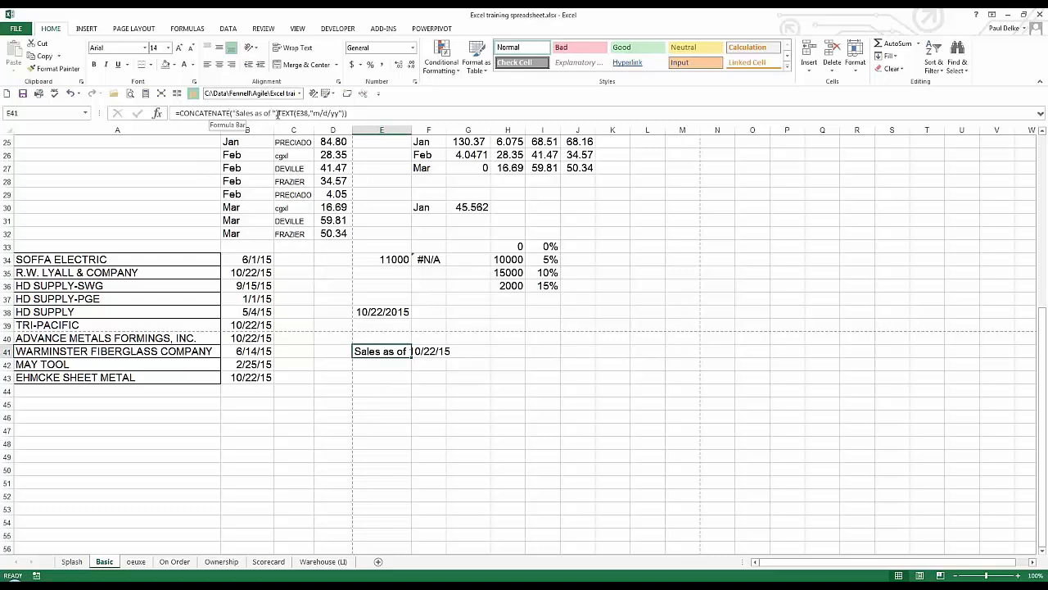
# Enter the formula =CONCATENATE("Agile","Partners") in E43, without doubled parentheses
pyautogui.click(382, 376)
pyautogui.write('=con')
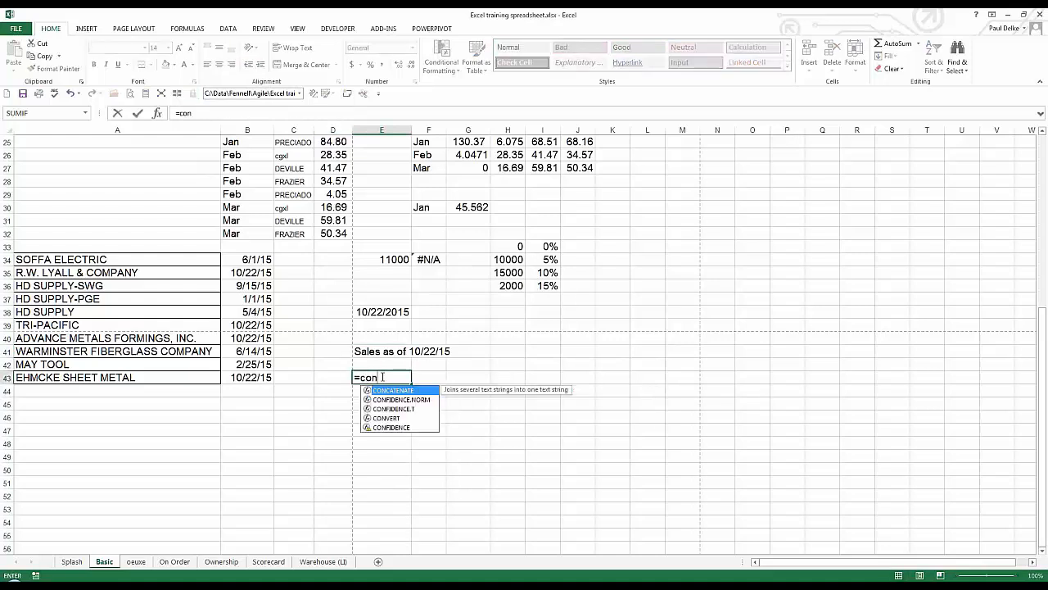
pyautogui.press('Tab')
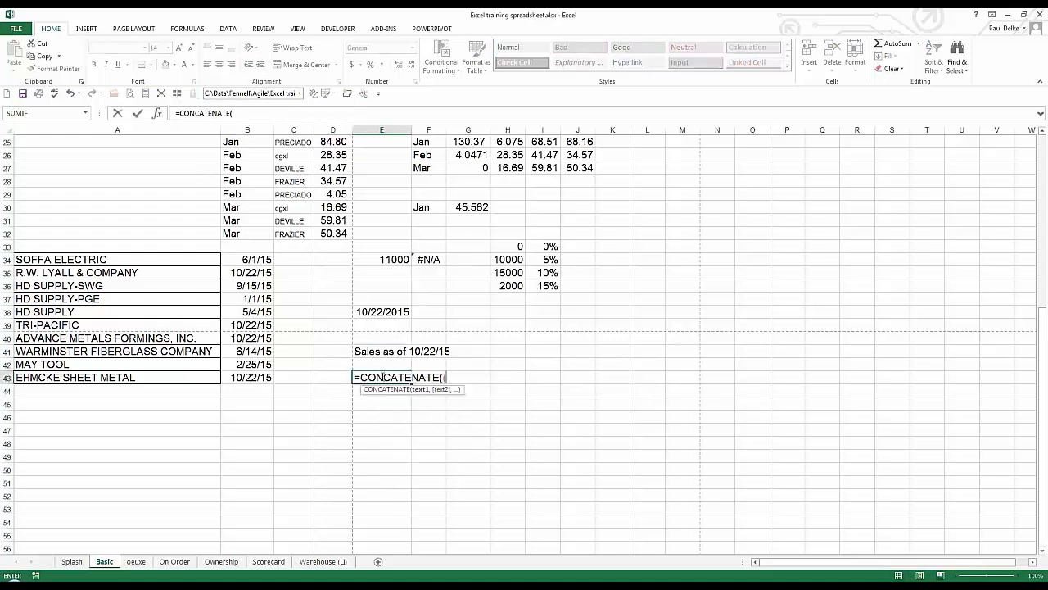
pyautogui.write('("Agile",')
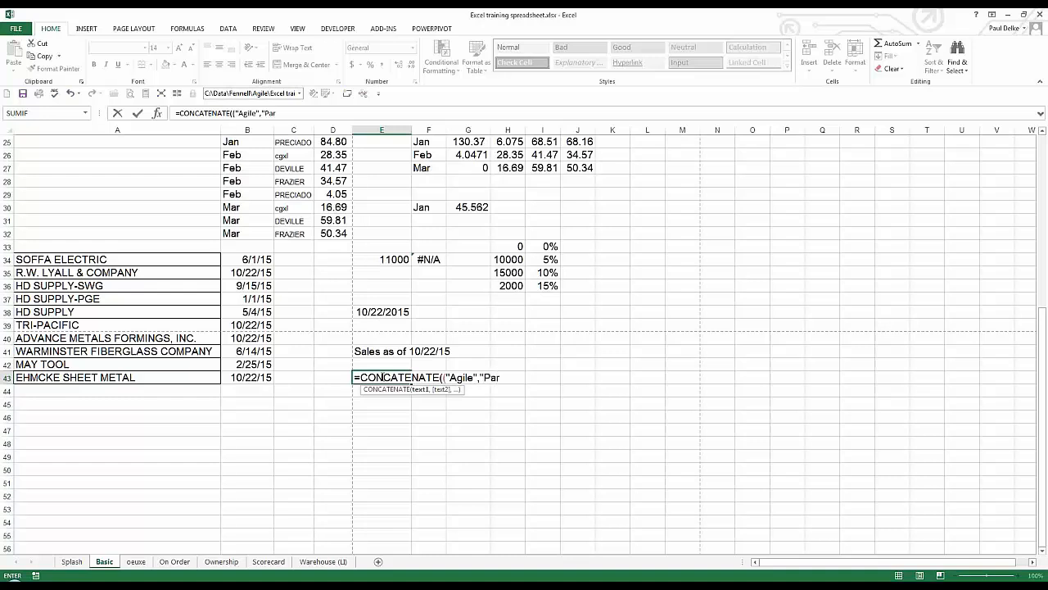
pyautogui.write('Partners')
pyautogui.press('Return')
pyautogui.press('Return')
pyautogui.press('BackSpace')
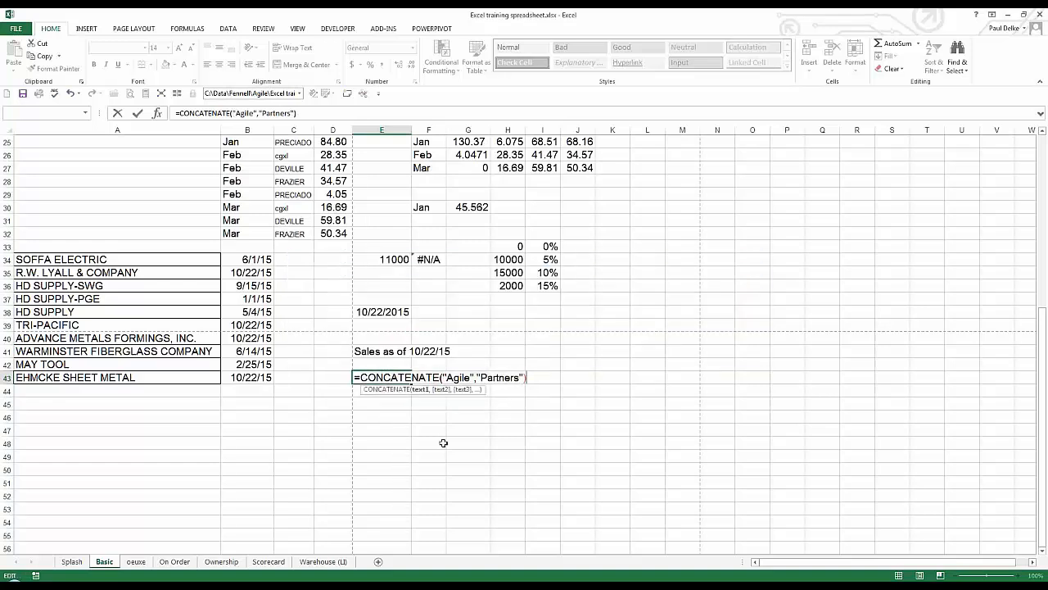
pyautogui.hotkey('ctrl', 'Return')
pyautogui.press('Down')
# Add a trailing space inside the first text argument of E43 so the formula reads =CONCATENATE("Agile ","Partners")
pyautogui.press('Up')
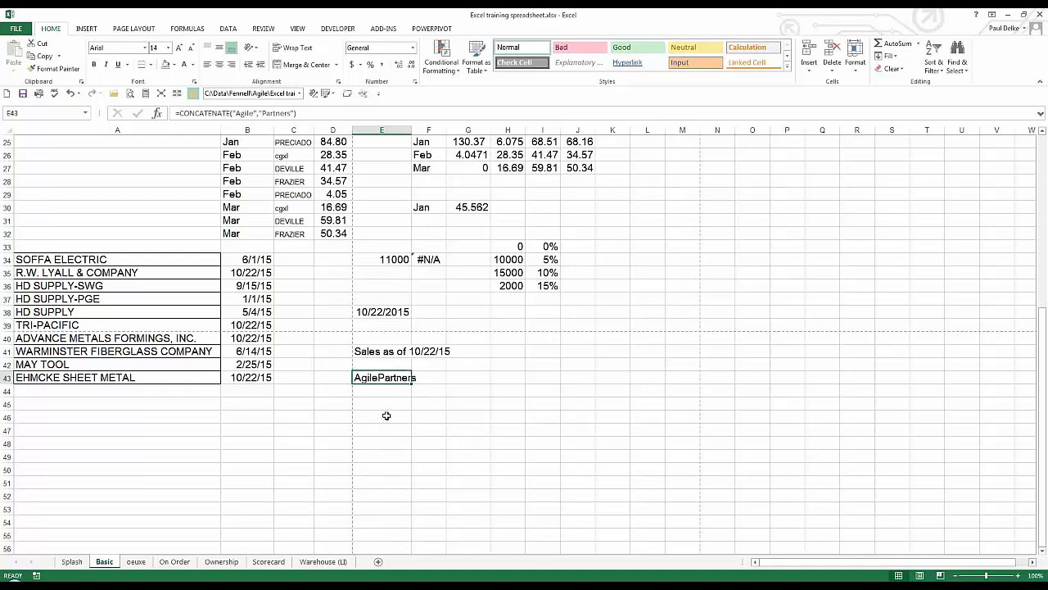
pyautogui.click(251, 113)
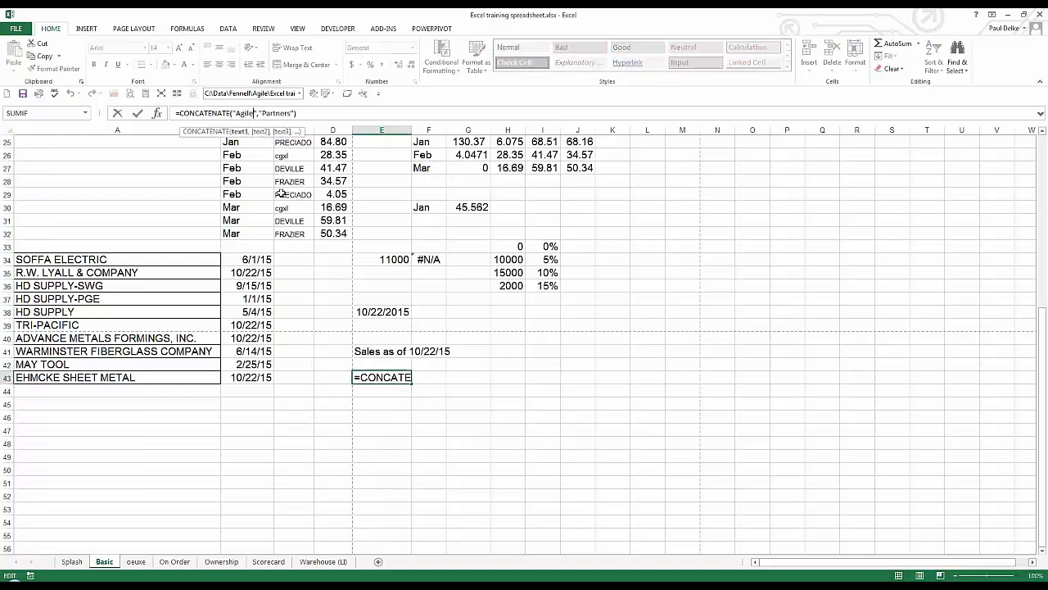
pyautogui.press('Return')
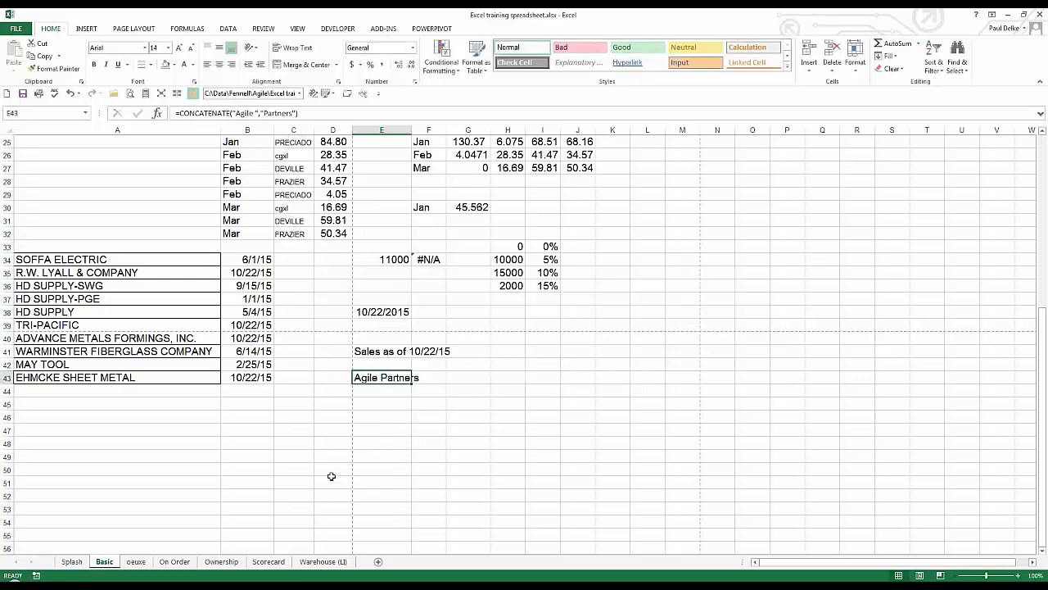
pyautogui.press('Down')
pyautogui.press('Down')
pyautogui.press('Up')
pyautogui.press('Up')
pyautogui.press('Up')
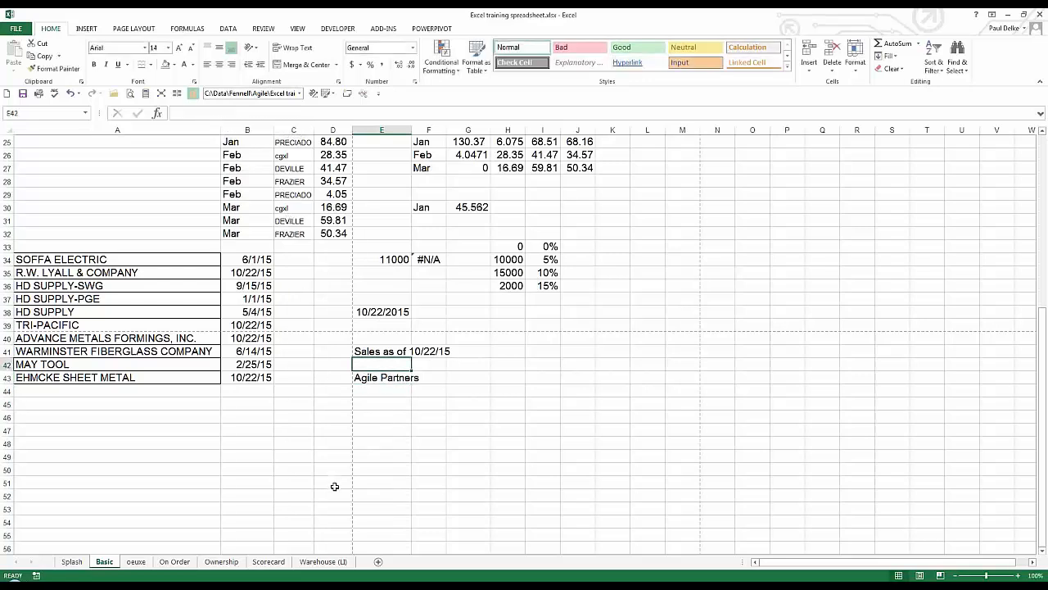
pyautogui.press('Down')
pyautogui.press('Down')
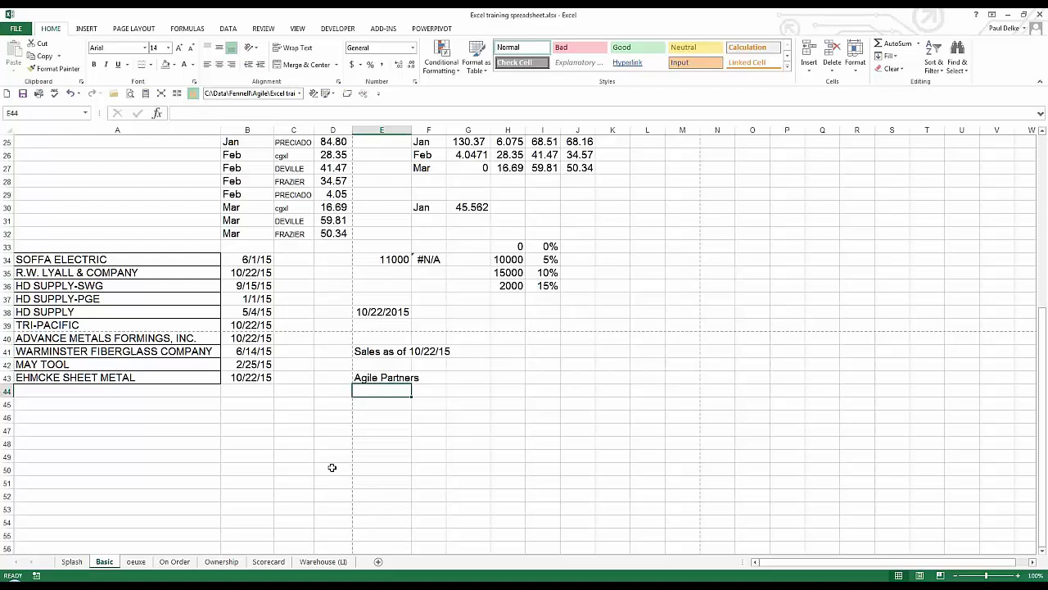
pyautogui.press('Up')
pyautogui.press('Up')
pyautogui.press('Up')
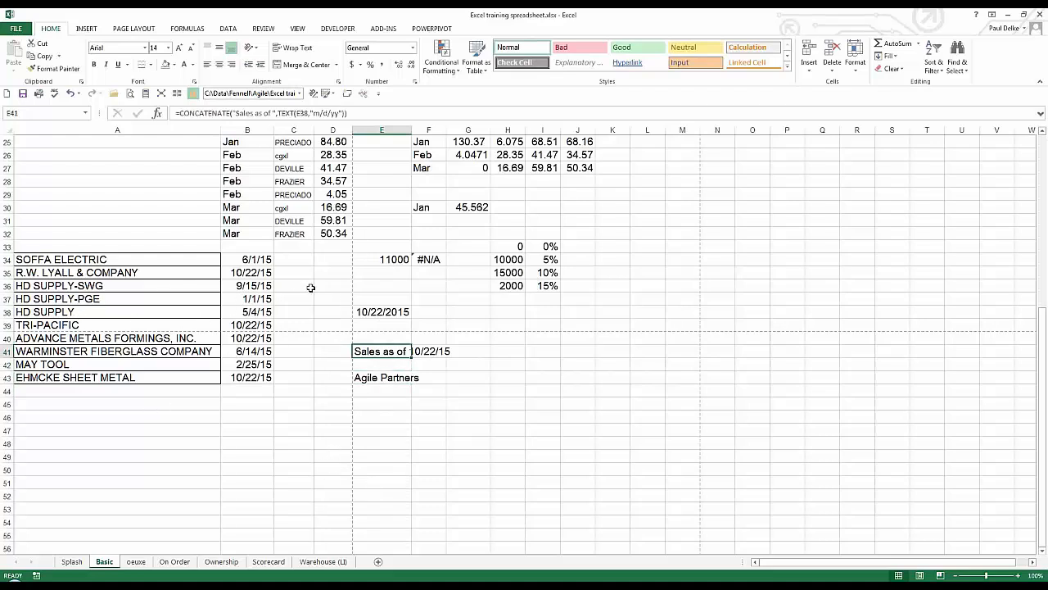
pyautogui.moveTo(295, 260); pyautogui.dragTo(302, 373)
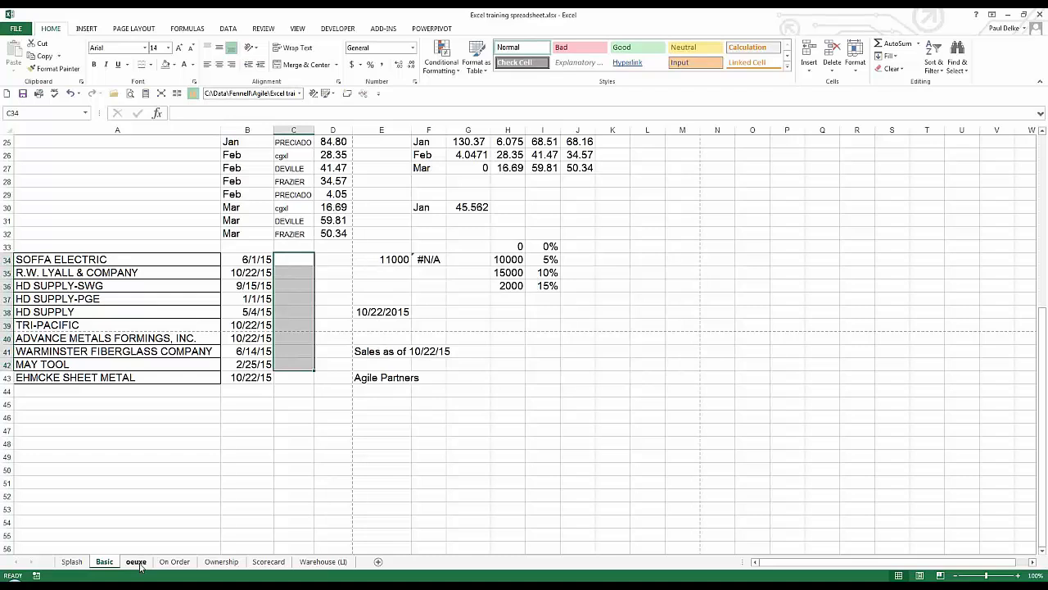
pyautogui.moveTo(295, 260); pyautogui.dragTo(290, 379)
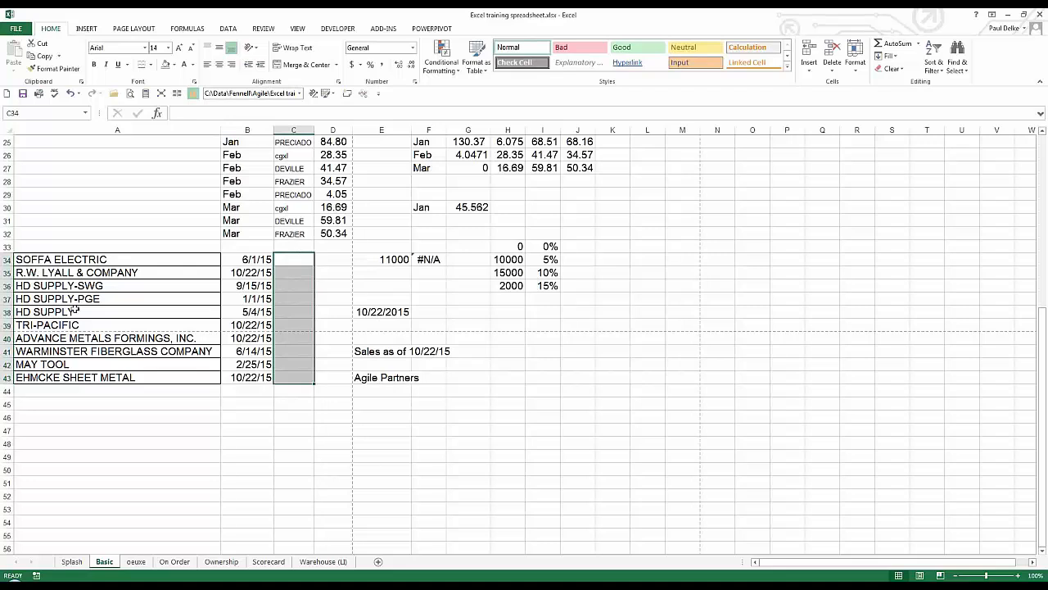
# Enter the formula =RIGHT(A36,3) in C36 to extract the last three characters of HD SUPPLY-SWG
pyautogui.click(37, 286)
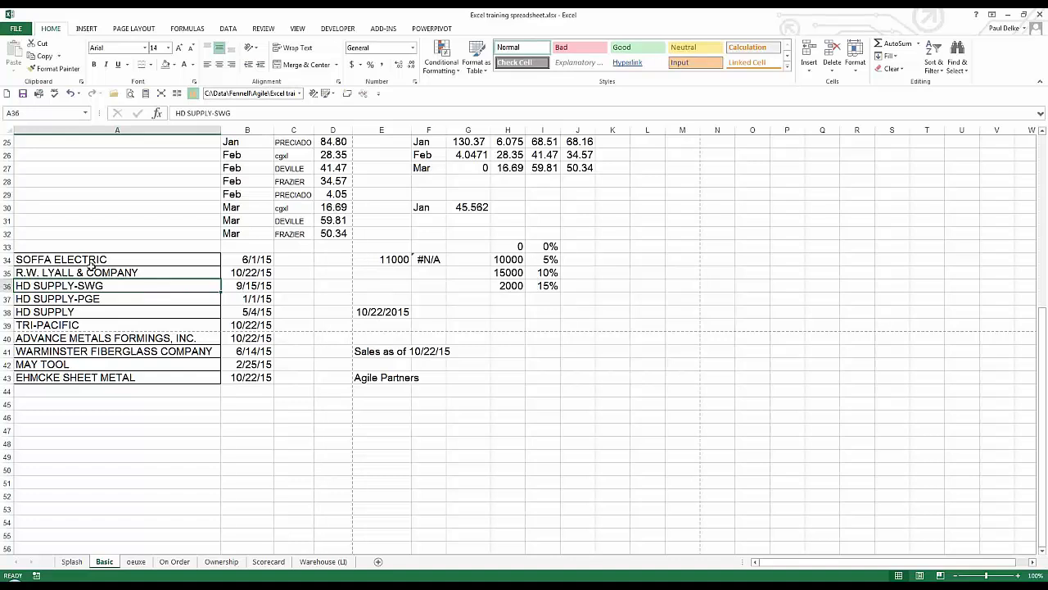
pyautogui.click(292, 288)
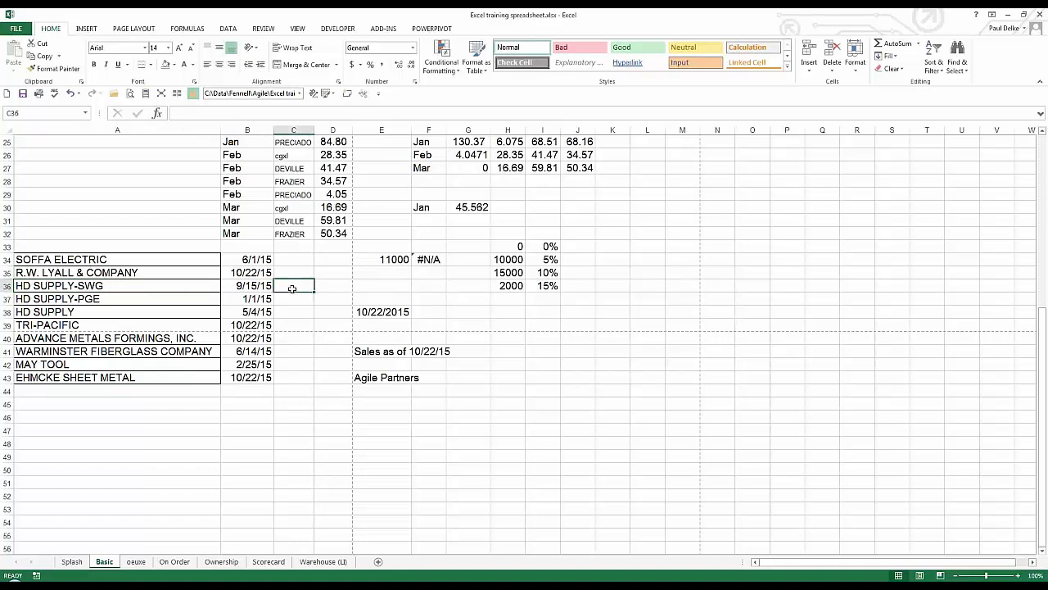
pyautogui.write('=')
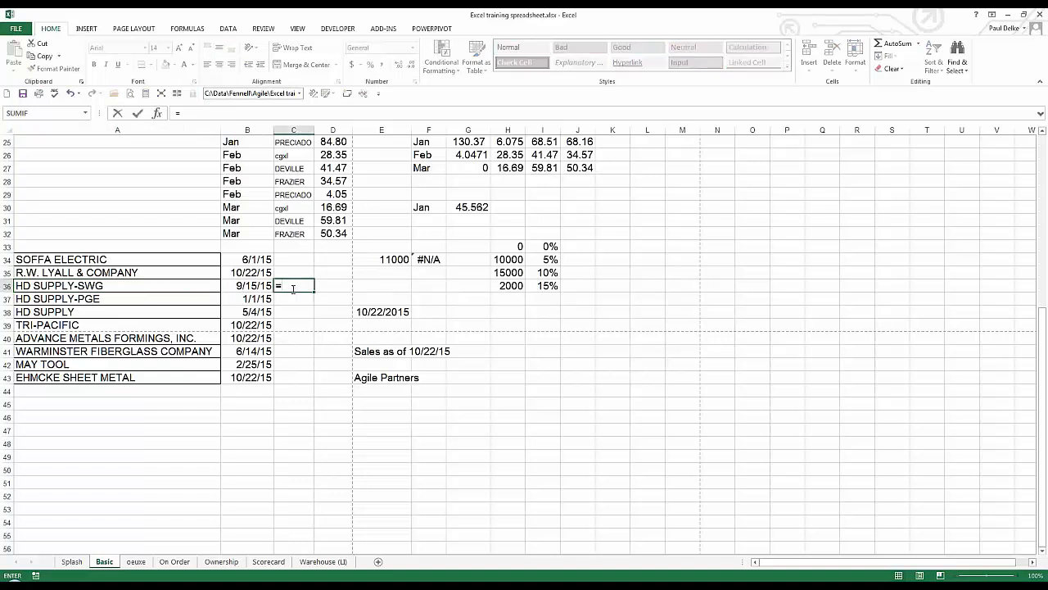
pyautogui.write('right(')
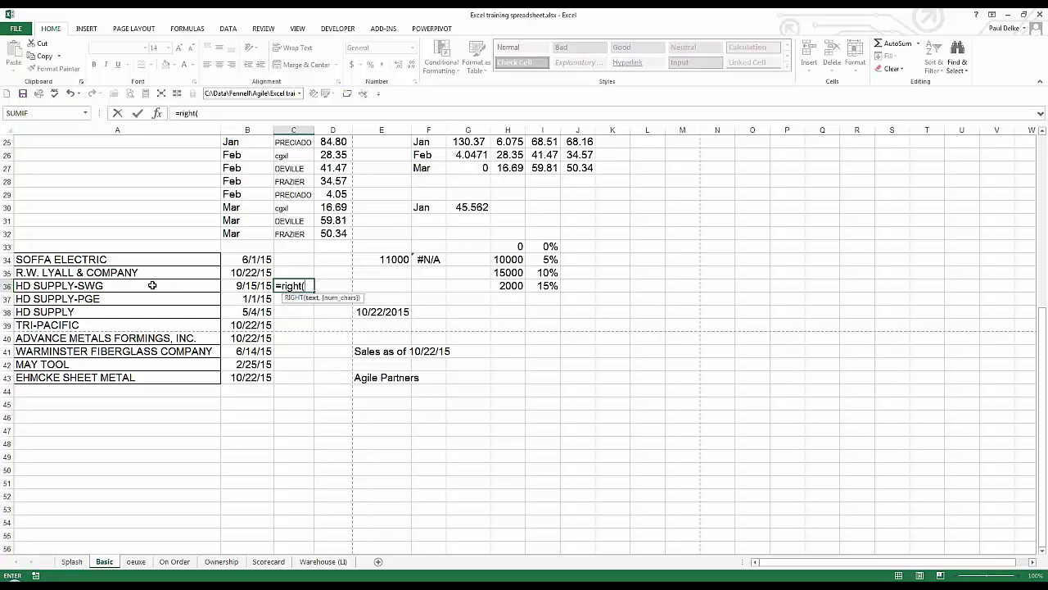
pyautogui.click(152, 284)
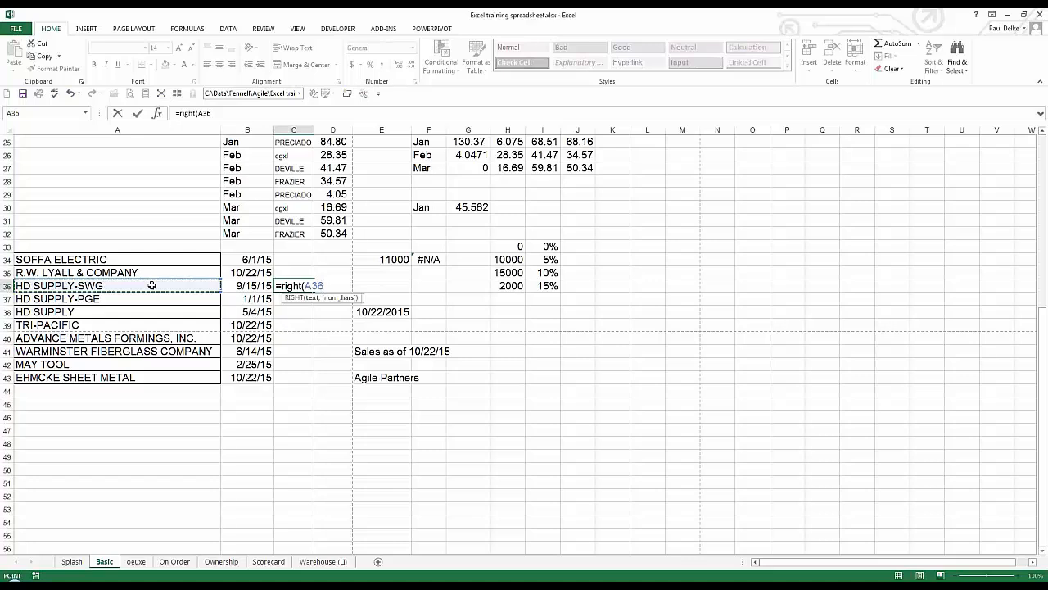
pyautogui.write(',3')
pyautogui.hotkey('ctrl', 'Return')
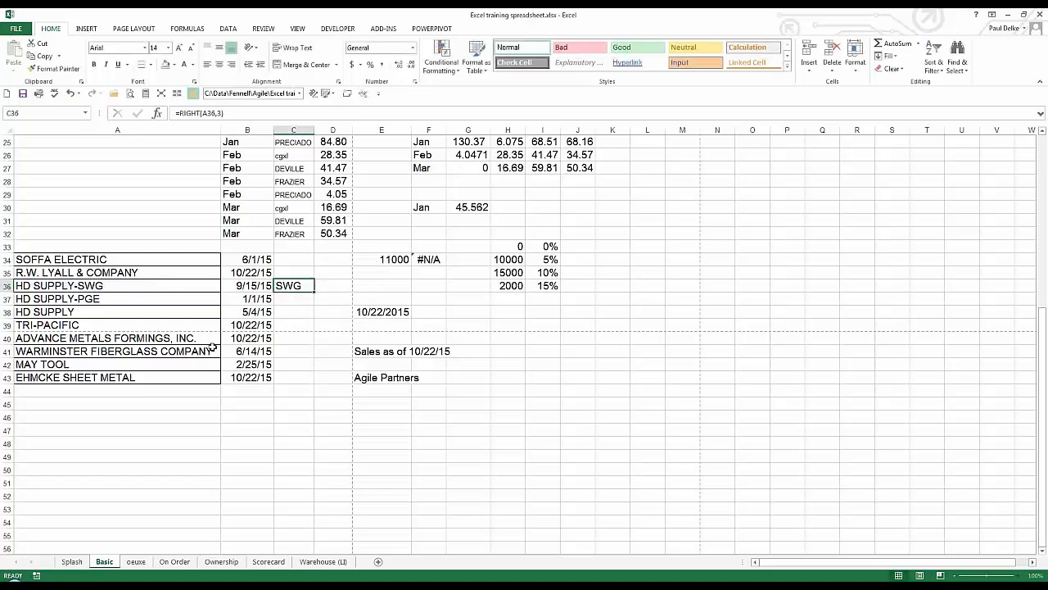
# Fill the RIGHT formula from C36 down through C43, beside the remaining company names
pyautogui.moveTo(315, 290); pyautogui.dragTo(315, 305)
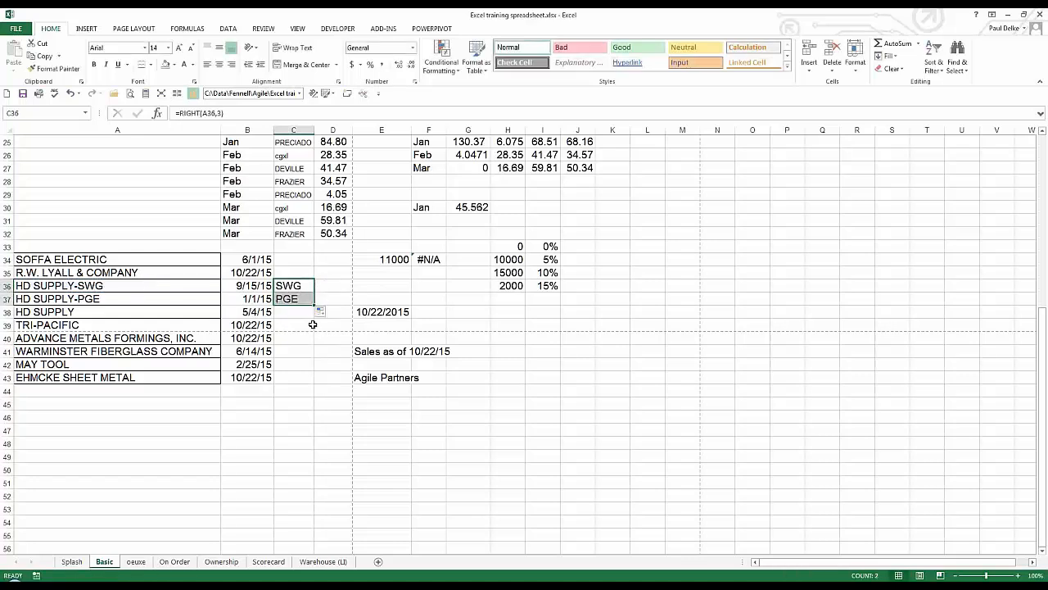
pyautogui.click(302, 299)
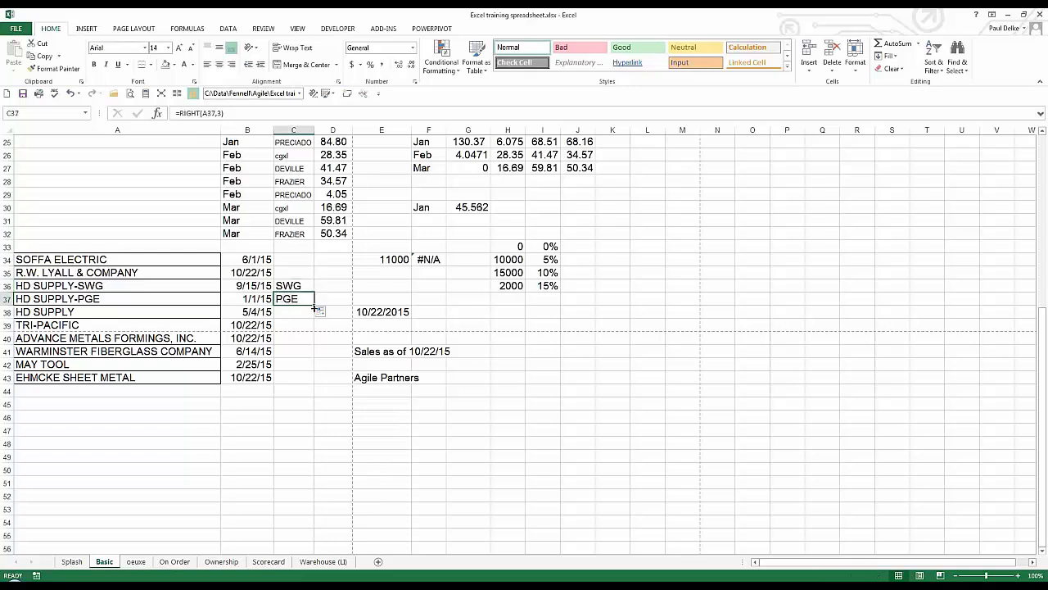
pyautogui.moveTo(315, 303); pyautogui.dragTo(305, 380)
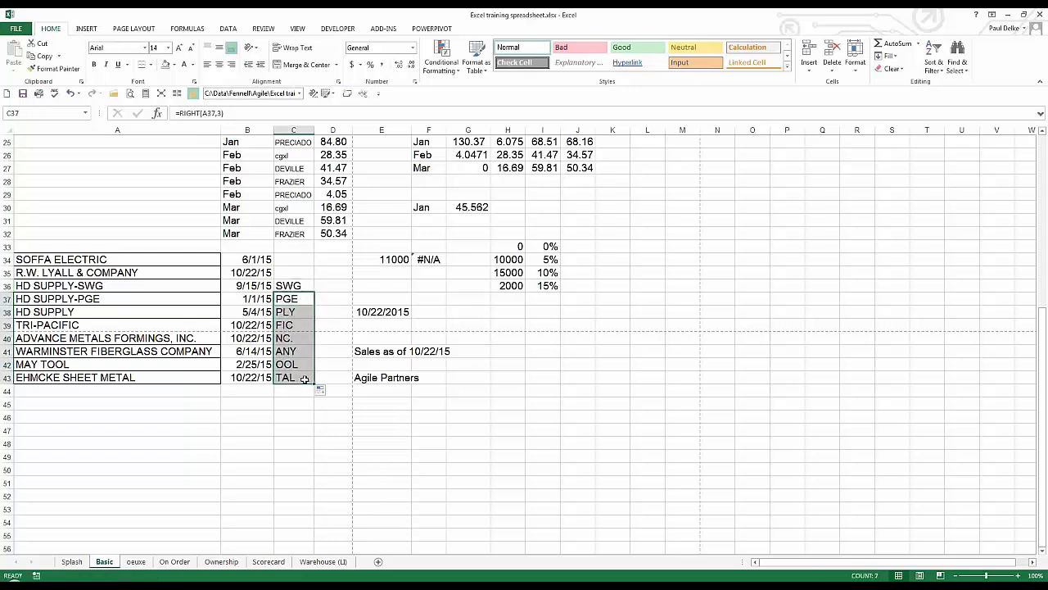
pyautogui.click(304, 378)
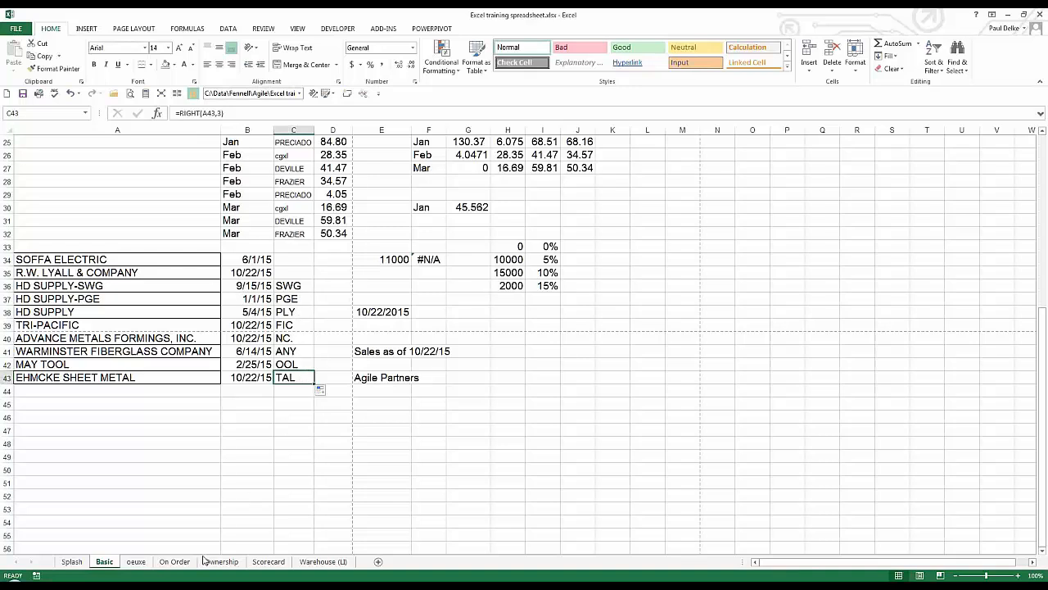
# On the oeuxe sheet, insert three blank columns between Product Category - Description and QTY Ordered
pyautogui.click(137, 563)
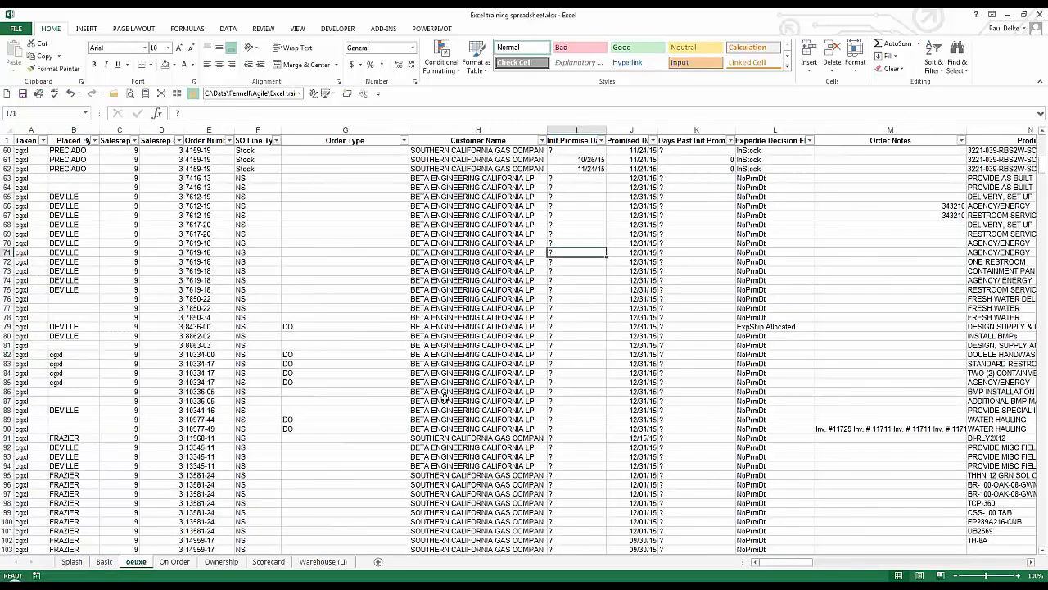
pyautogui.press('Right')
pyautogui.press('Right')
pyautogui.press('Right')
pyautogui.press('Right')
pyautogui.press('Right')
pyautogui.press('Right')
pyautogui.press('Right')
pyautogui.press('Right')
pyautogui.press('Right')
pyautogui.press('Right')
pyautogui.press('Right')
pyautogui.press('Right')
pyautogui.press('Right')
pyautogui.press('Right')
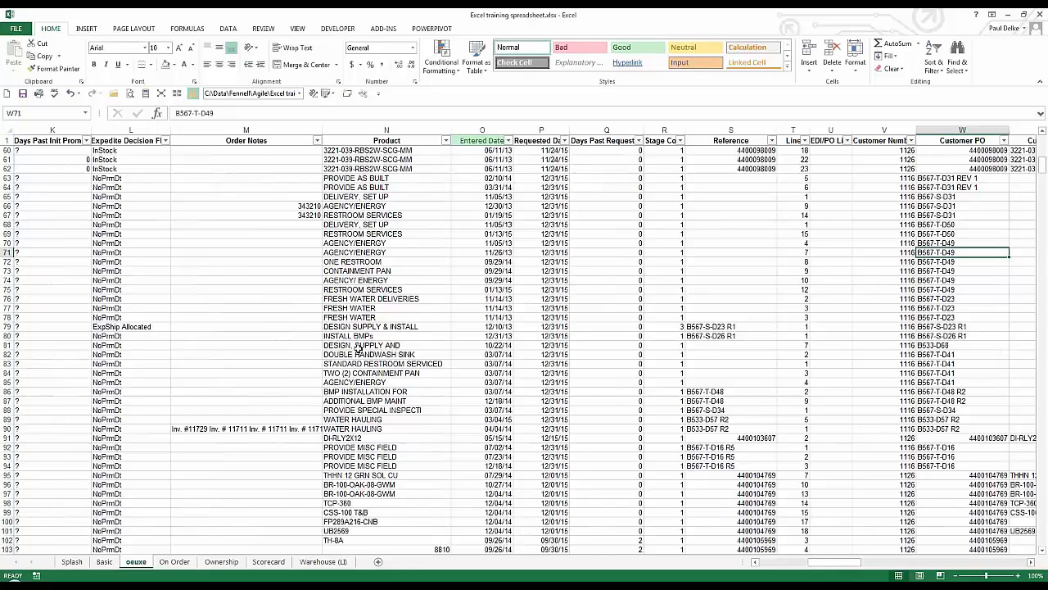
pyautogui.press('Right')
pyautogui.press('Right')
pyautogui.press('Right')
pyautogui.press('Right')
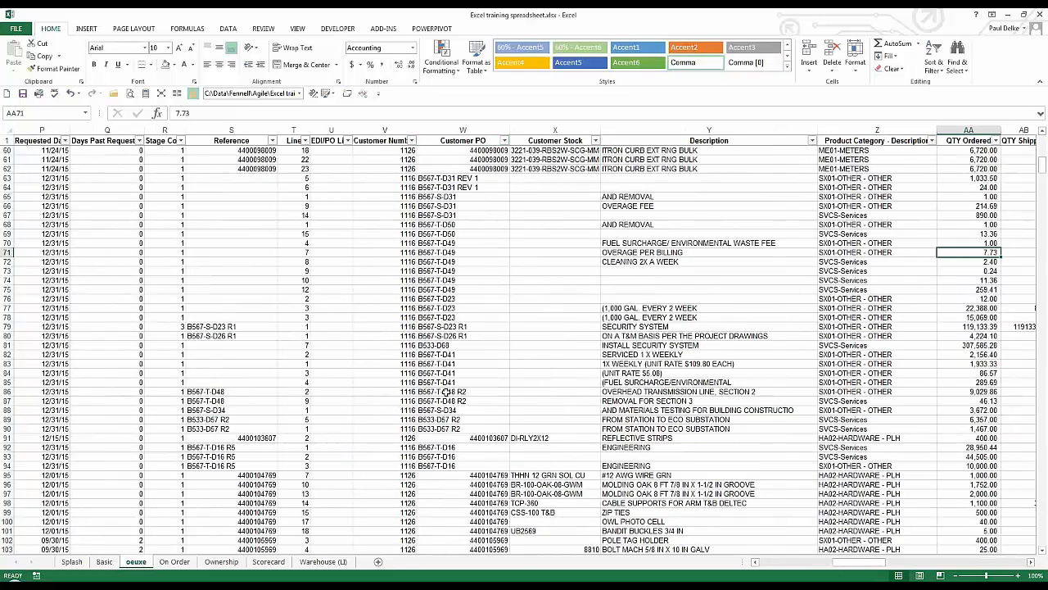
pyautogui.press('Right')
pyautogui.press('Right')
pyautogui.press('Right')
pyautogui.press('Right')
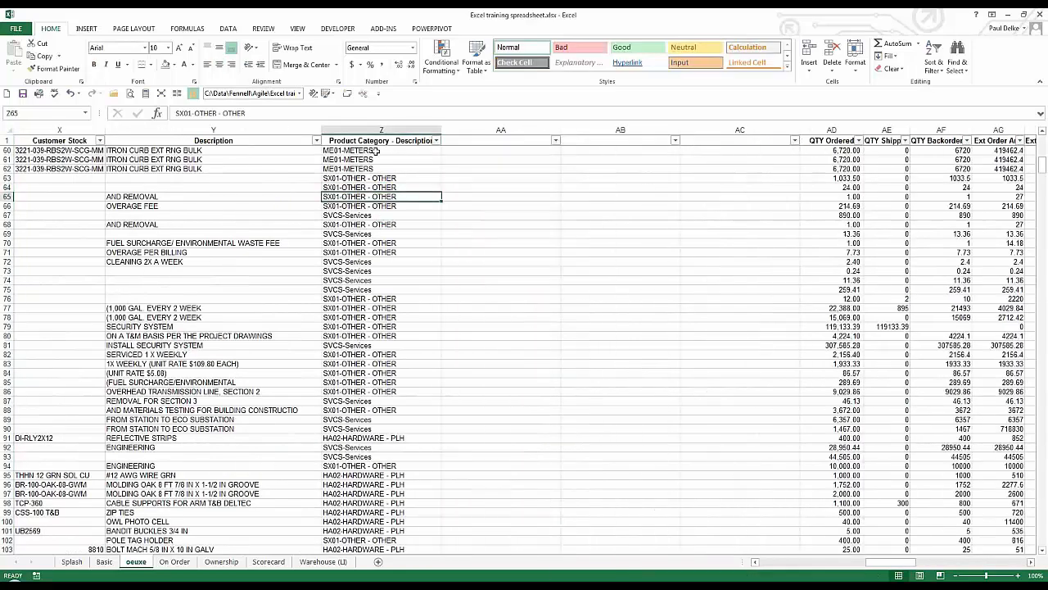
# Examine the hyphenated codes in the Product Category - Description column and the blank columns beside it
pyautogui.press('Up')
pyautogui.press('Up')
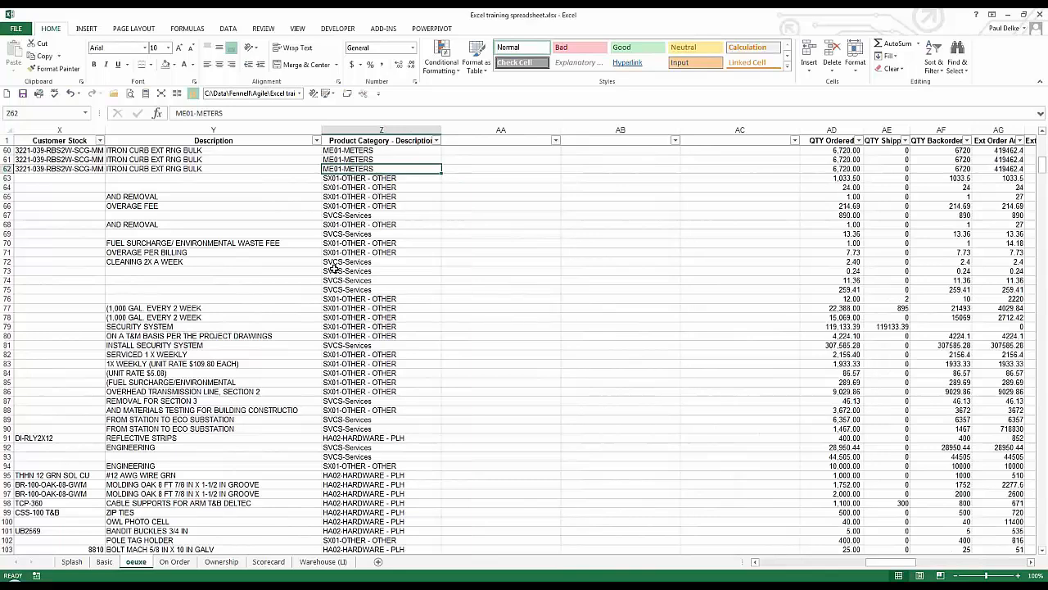
pyautogui.press('Up')
pyautogui.press('Up')
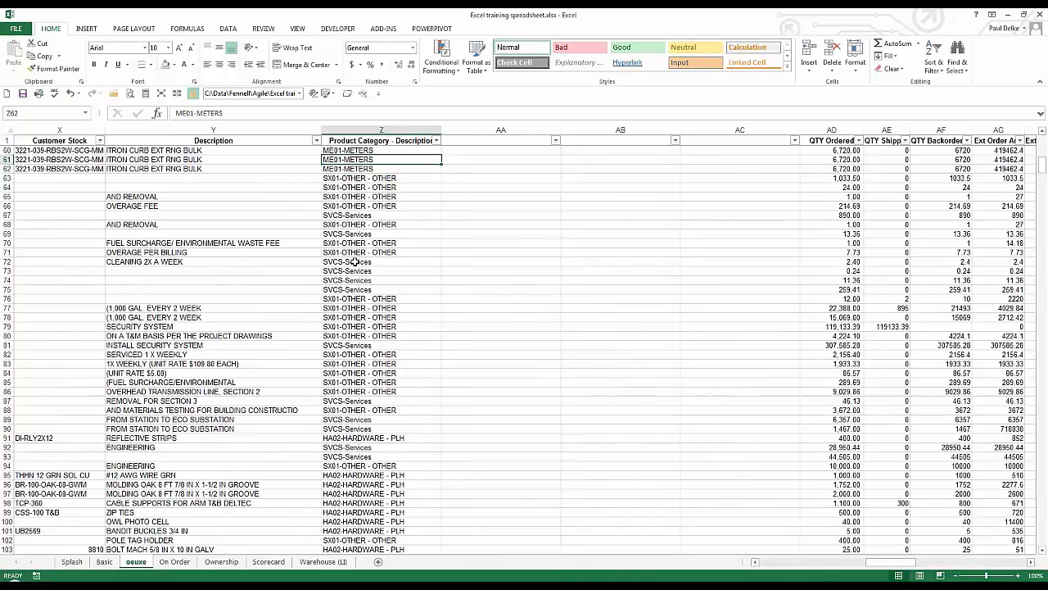
pyautogui.click(479, 152)
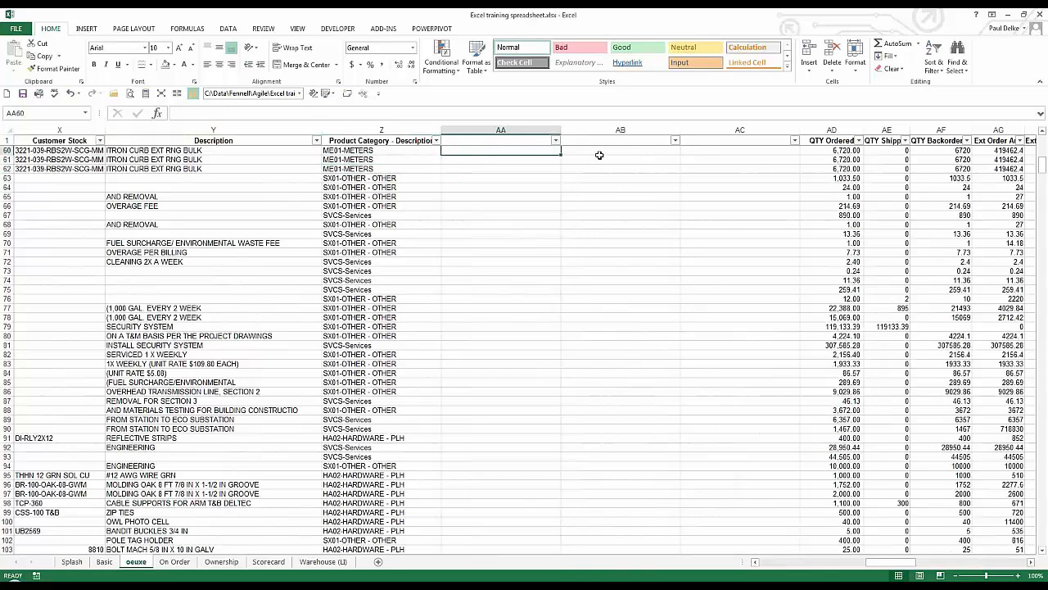
pyautogui.click(602, 159)
pyautogui.click(413, 169)
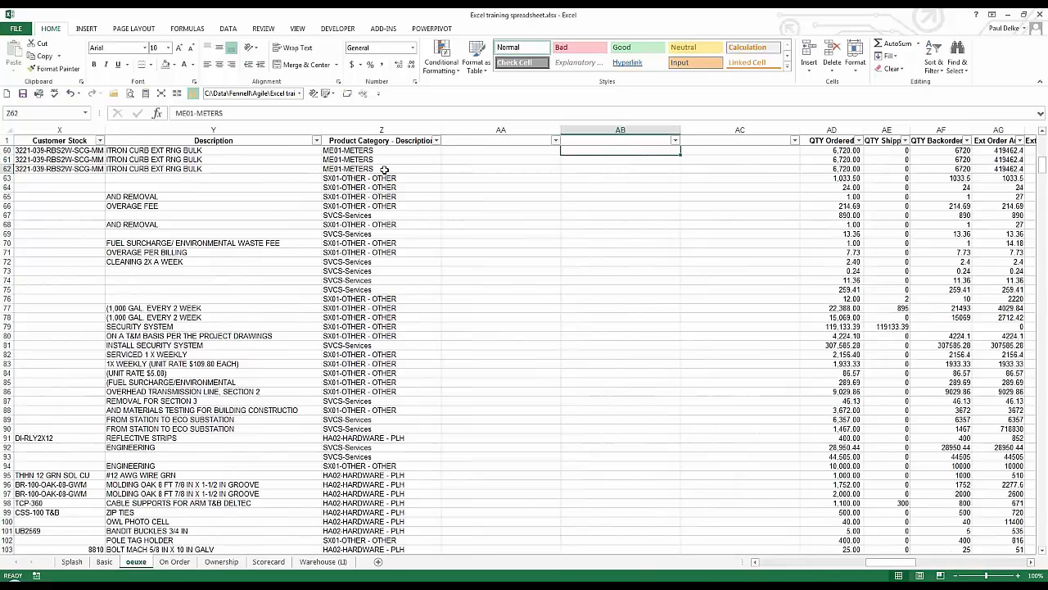
pyautogui.click(555, 141)
pyautogui.click(555, 141)
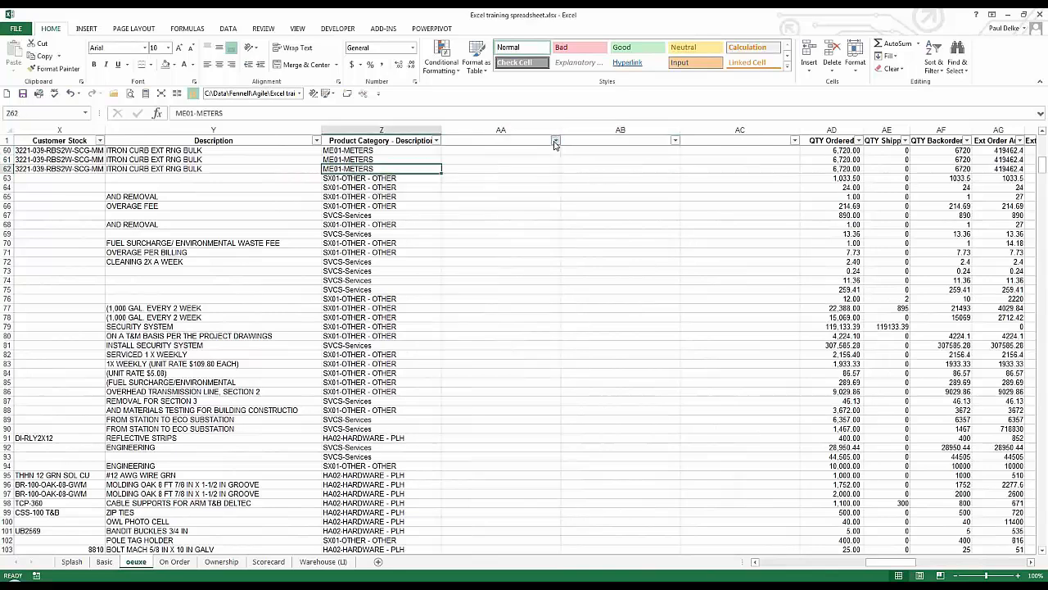
# Enter the formula =FIND("-",Z60) in AA60 to locate the hyphen in the product category
pyautogui.click(457, 150)
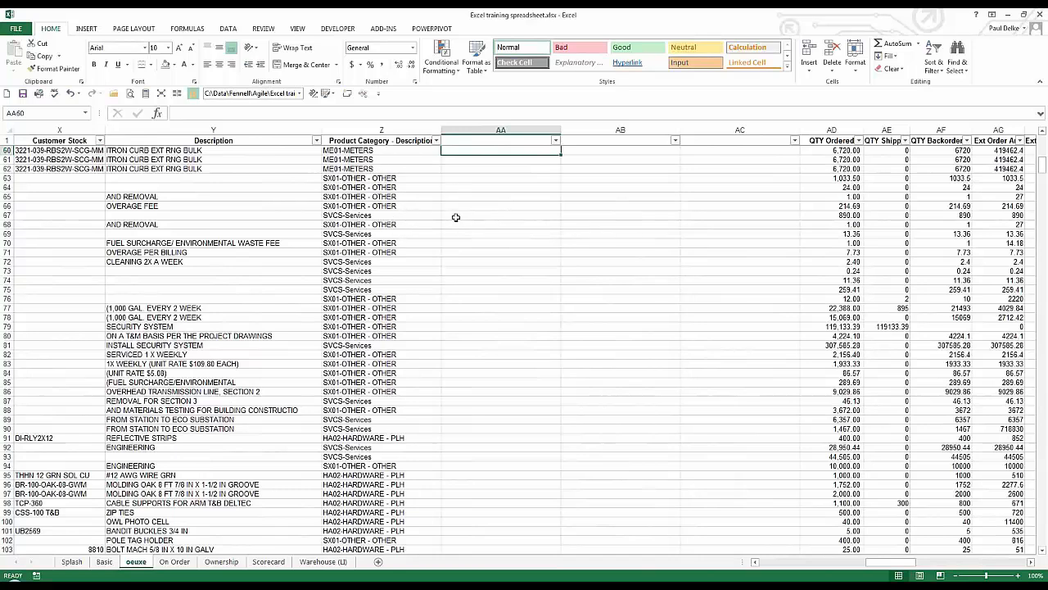
pyautogui.write('=')
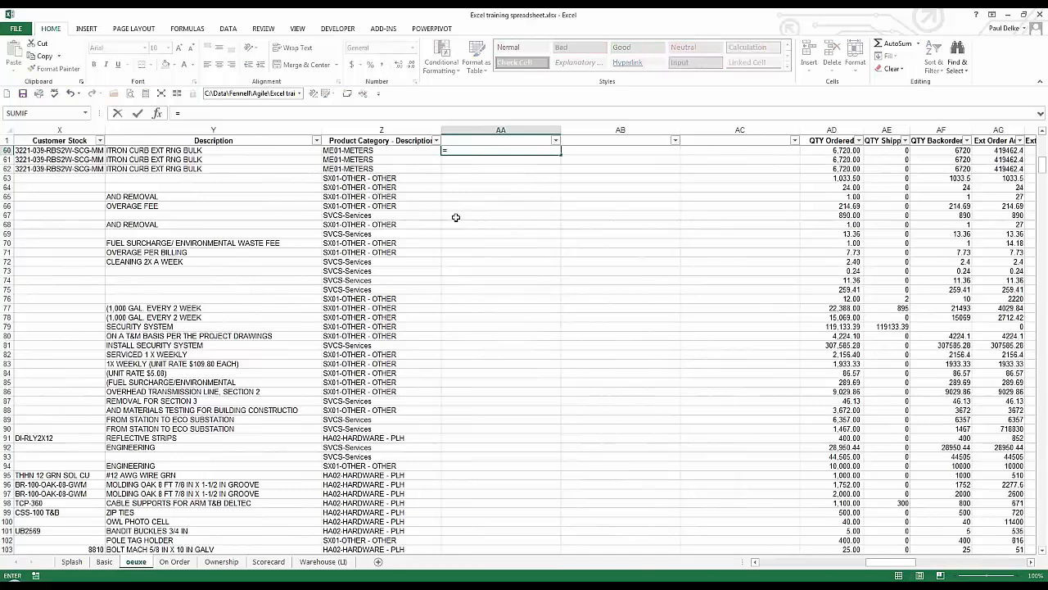
pyautogui.write('find("-')
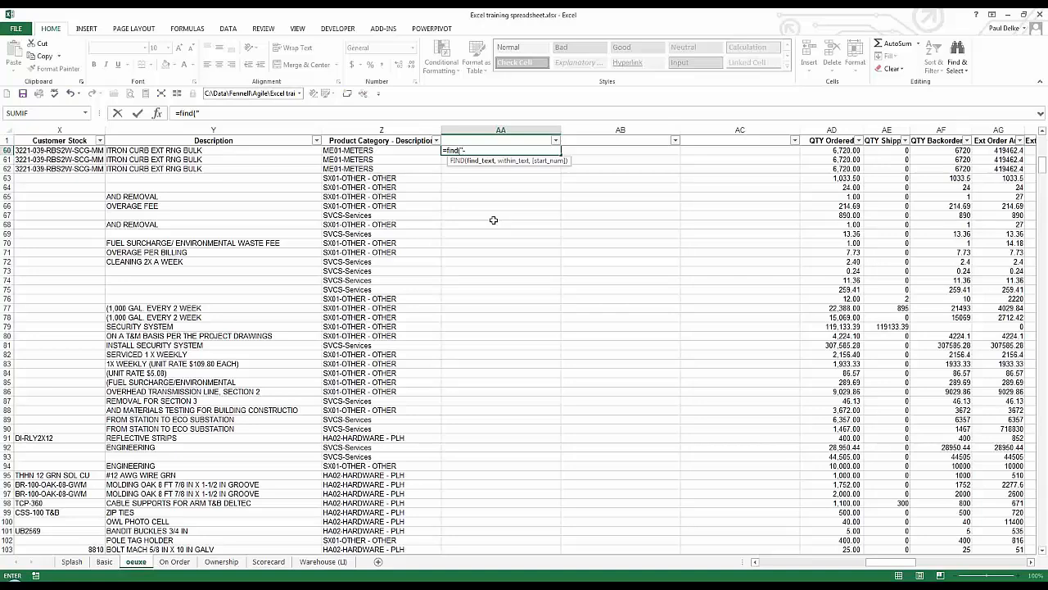
pyautogui.write(',')
pyautogui.click(385, 150)
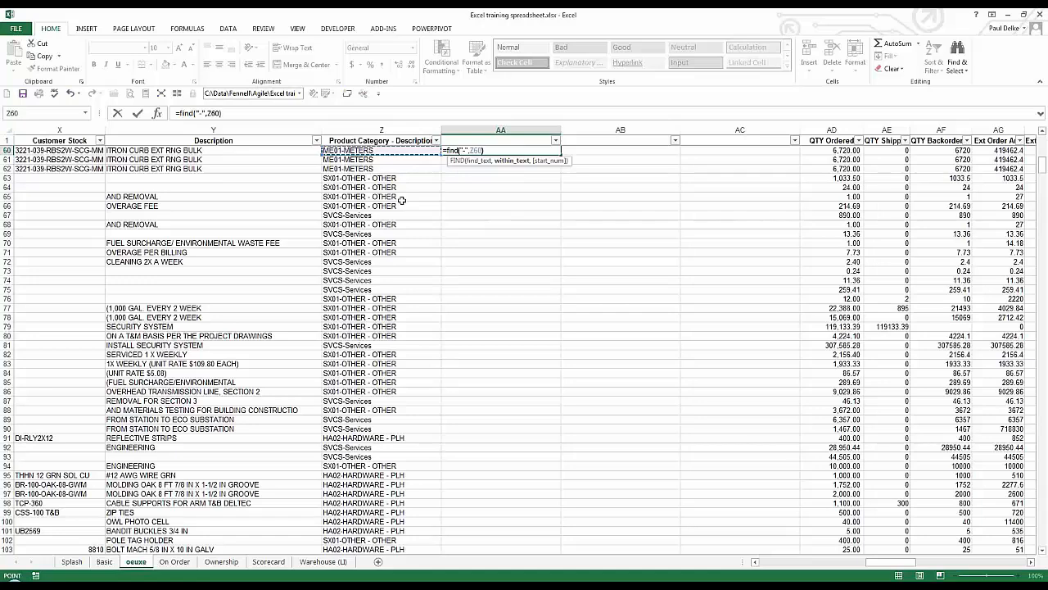
pyautogui.write(')')
pyautogui.hotkey('ctrl', 'Return')
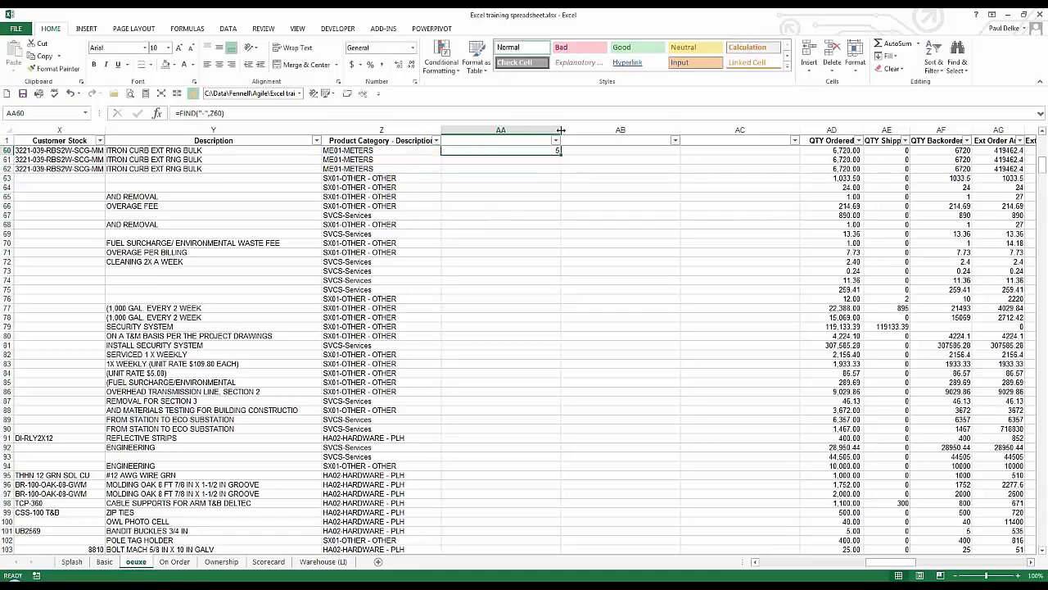
# Narrow column AA to a width of 7.86 and fill the FIND formula from AA60 down the remaining data rows
pyautogui.moveTo(561, 129); pyautogui.dragTo(473, 129)
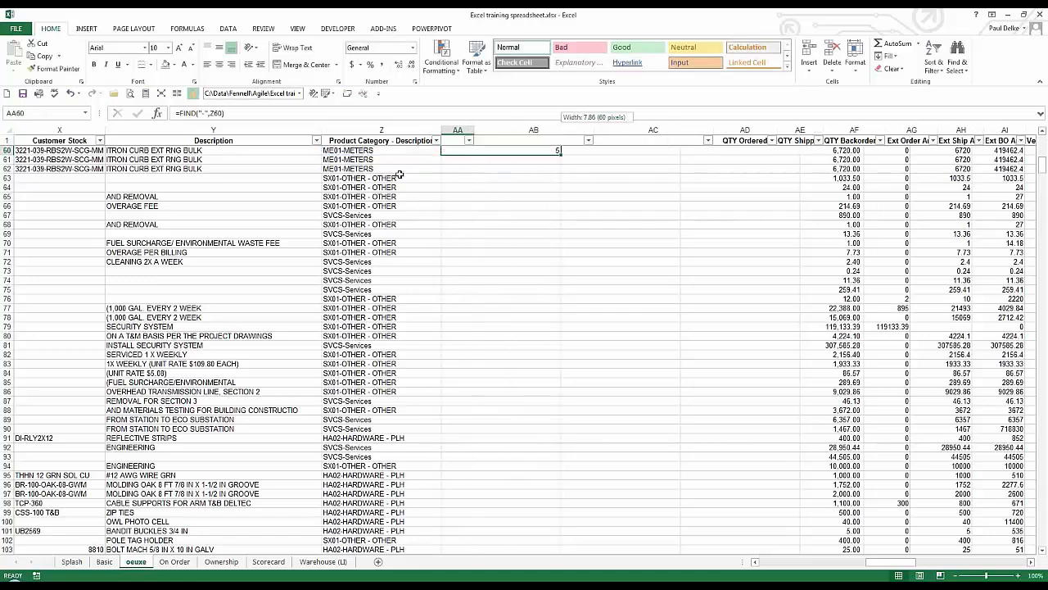
pyautogui.doubleClick(474, 154)
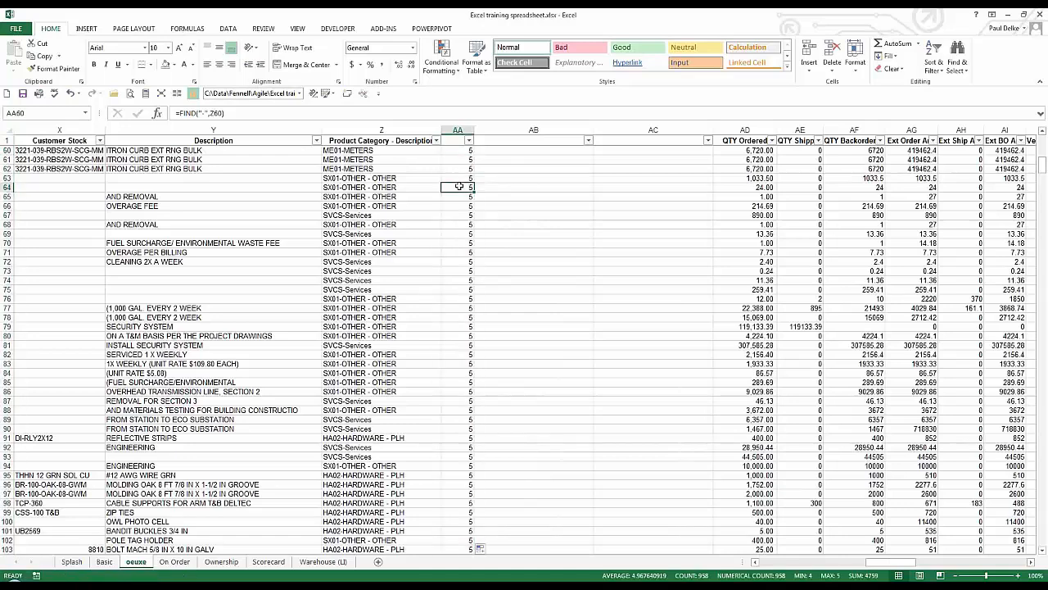
pyautogui.click(458, 186)
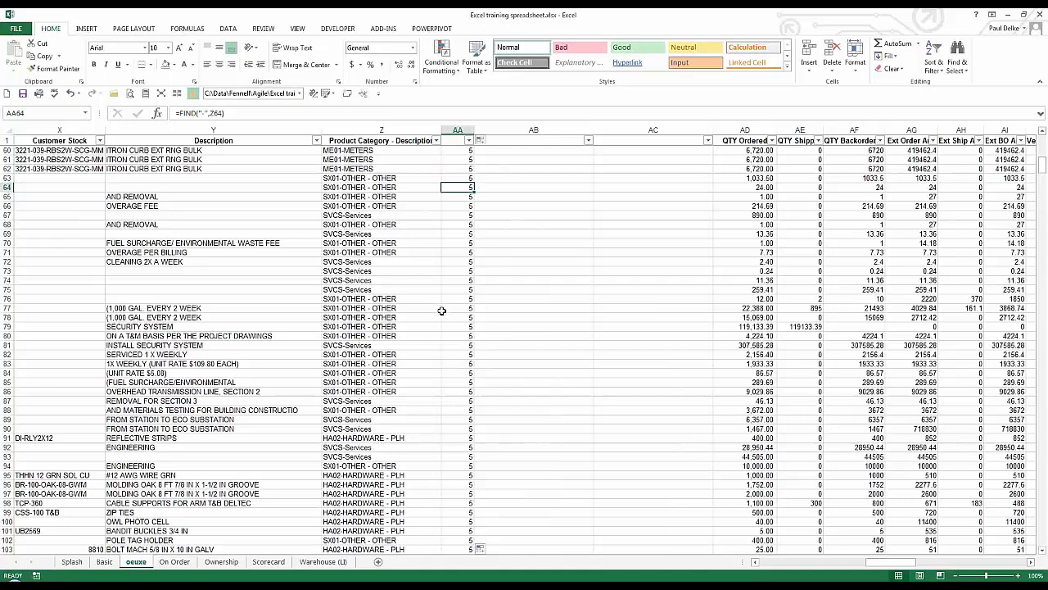
pyautogui.scroll(-15, 441, 310)
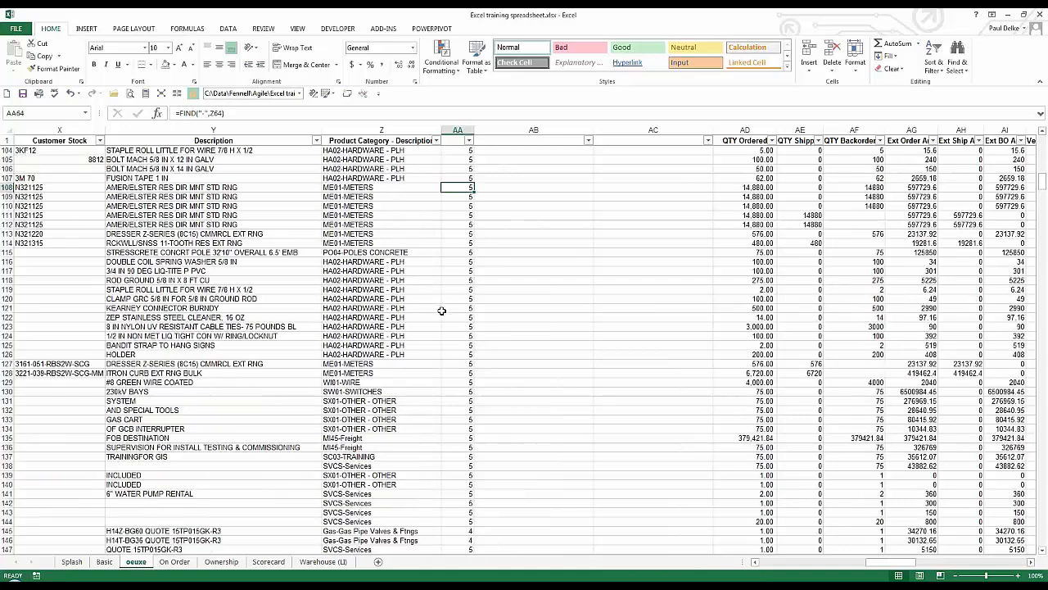
# Copy the FIND formula from AA60 into the blank data cells above it, up to AA2
pyautogui.press('Up')
pyautogui.press('Up')
pyautogui.press('Up')
pyautogui.press('Up')
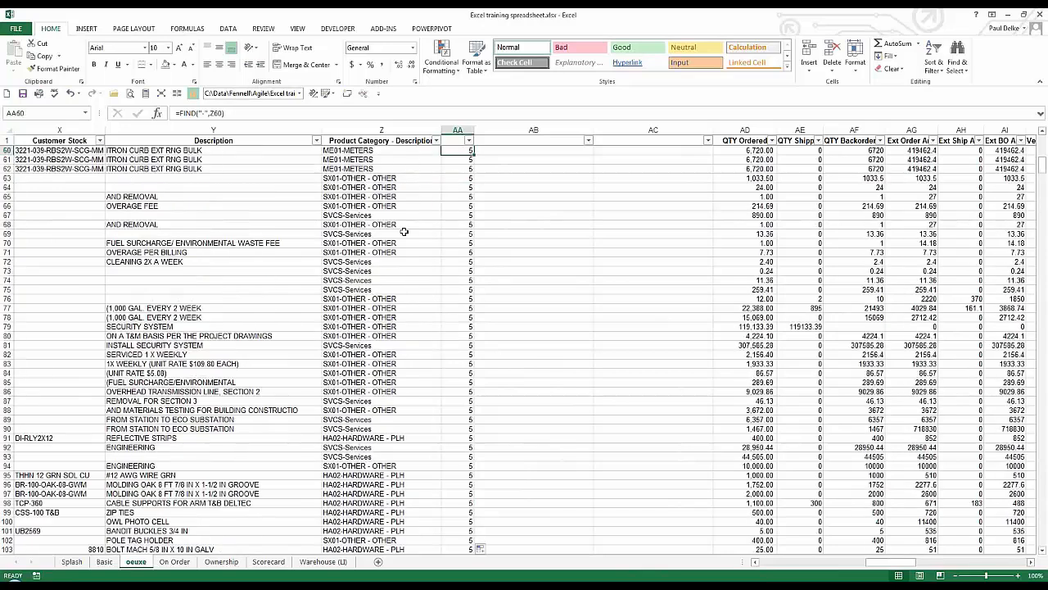
pyautogui.press('Up')
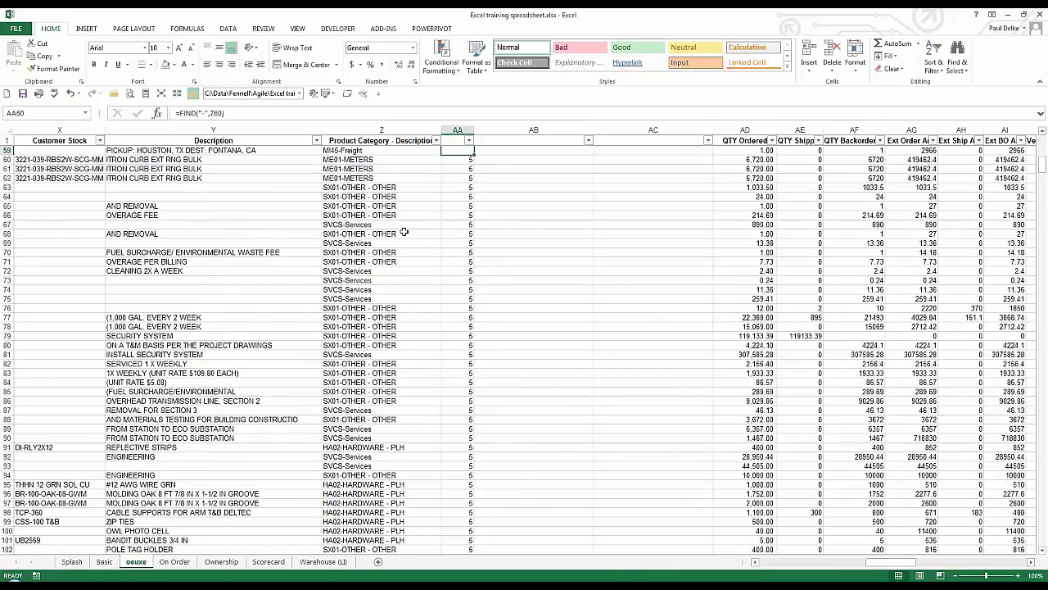
pyautogui.scroll(6, 405, 232)
pyautogui.click(459, 329)
pyautogui.hotkey('ctrl', 'c')
pyautogui.hotkey('ctrl', 'shift', 'Up')
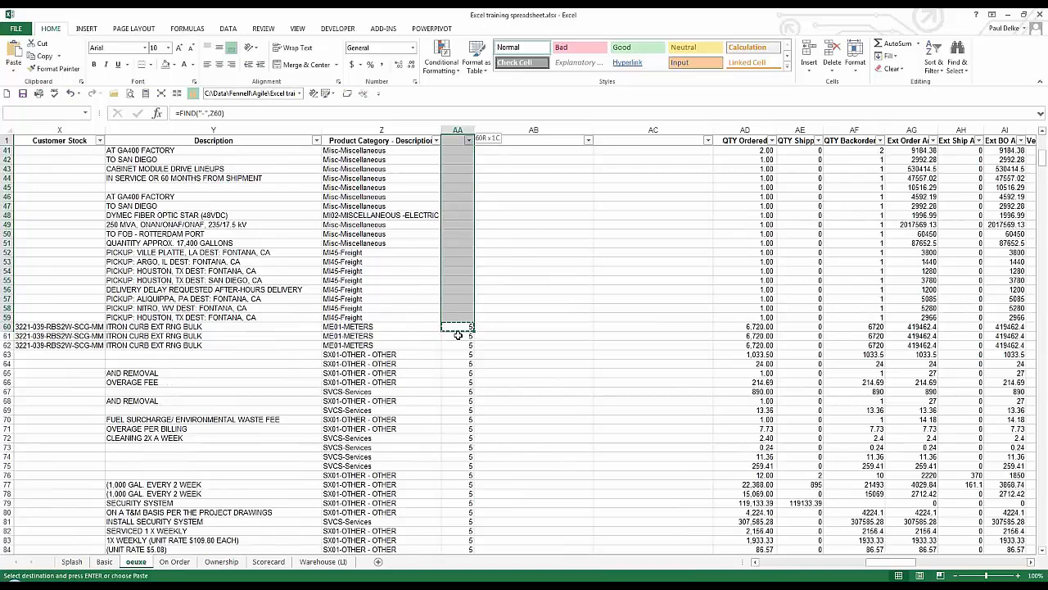
pyautogui.hotkey('ctrl', 'v')
# Enter the formula =LEFT(Z2,AA2-1) in AB2 to extract the category code before the hyphen
pyautogui.press('Right')
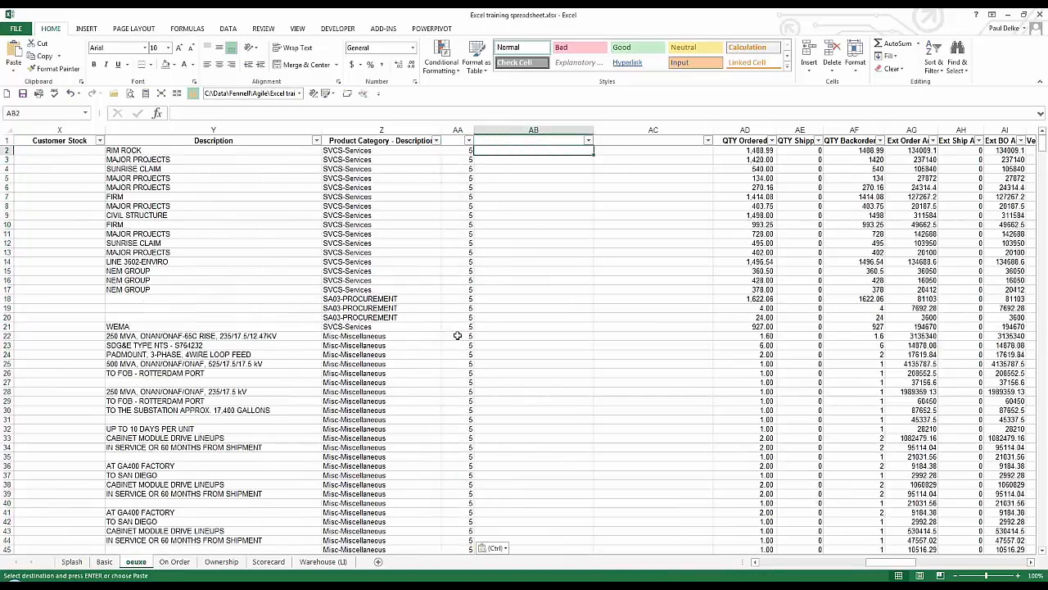
pyautogui.write('=lef')
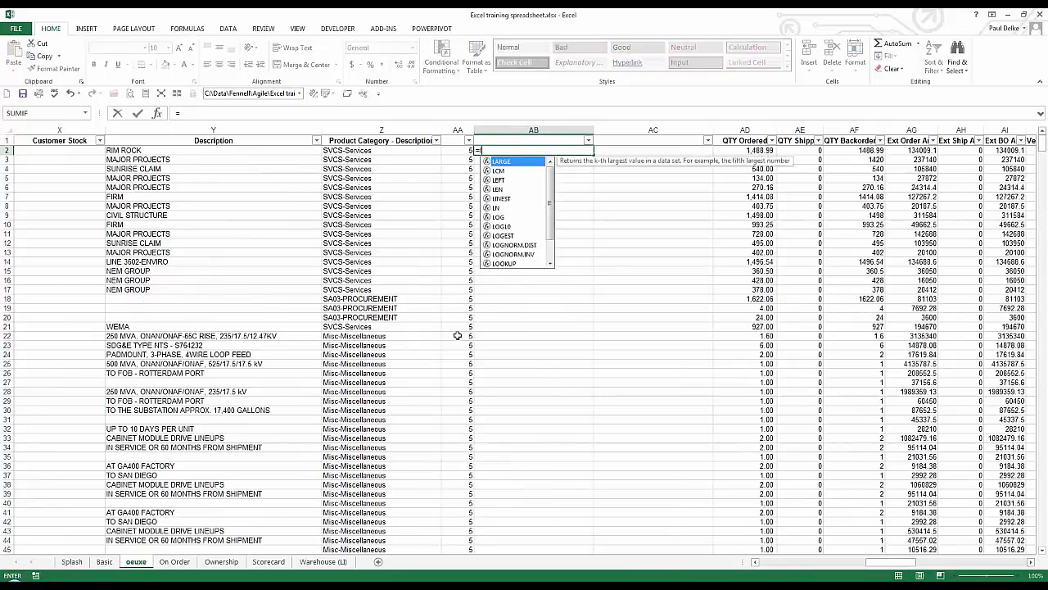
pyautogui.write('t')
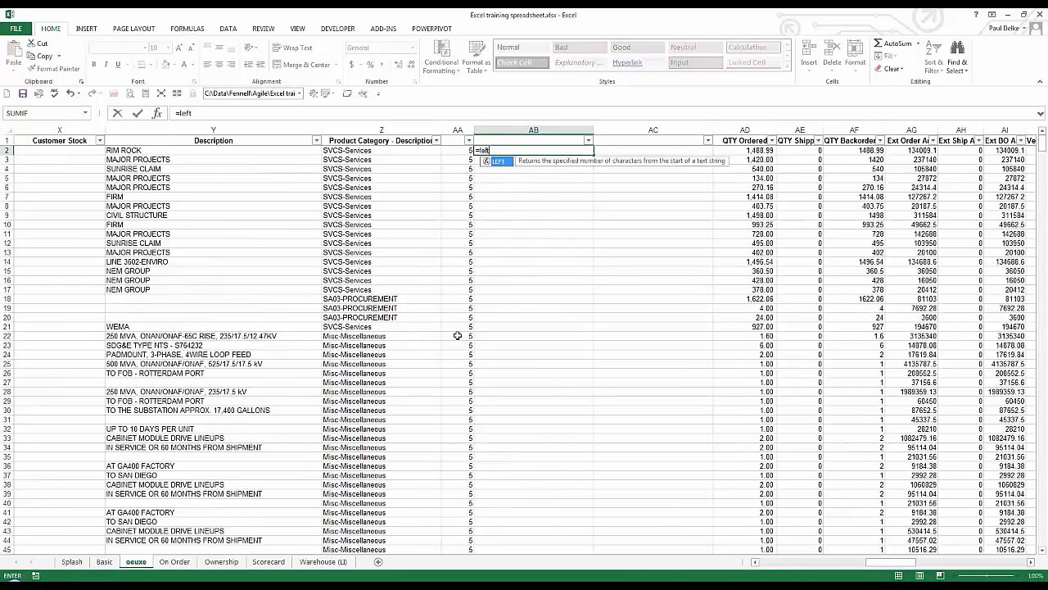
pyautogui.write('(')
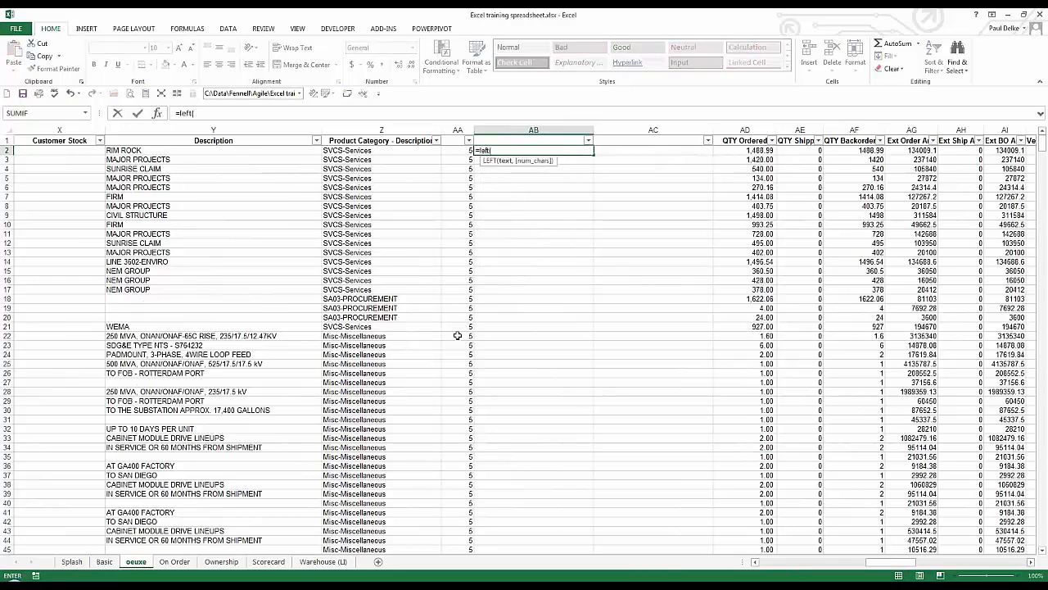
pyautogui.click(357, 150)
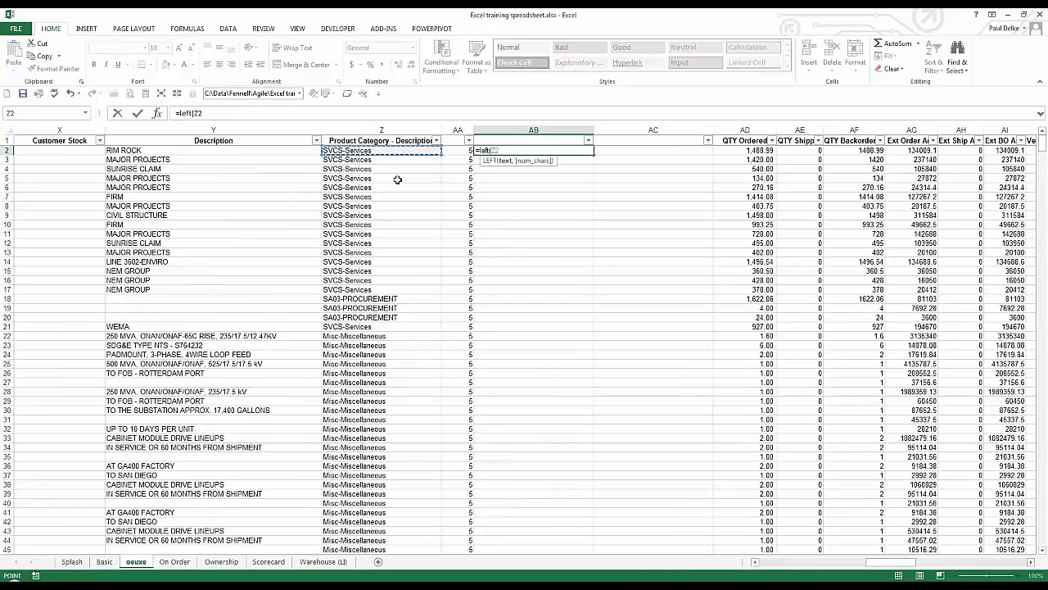
pyautogui.write(',')
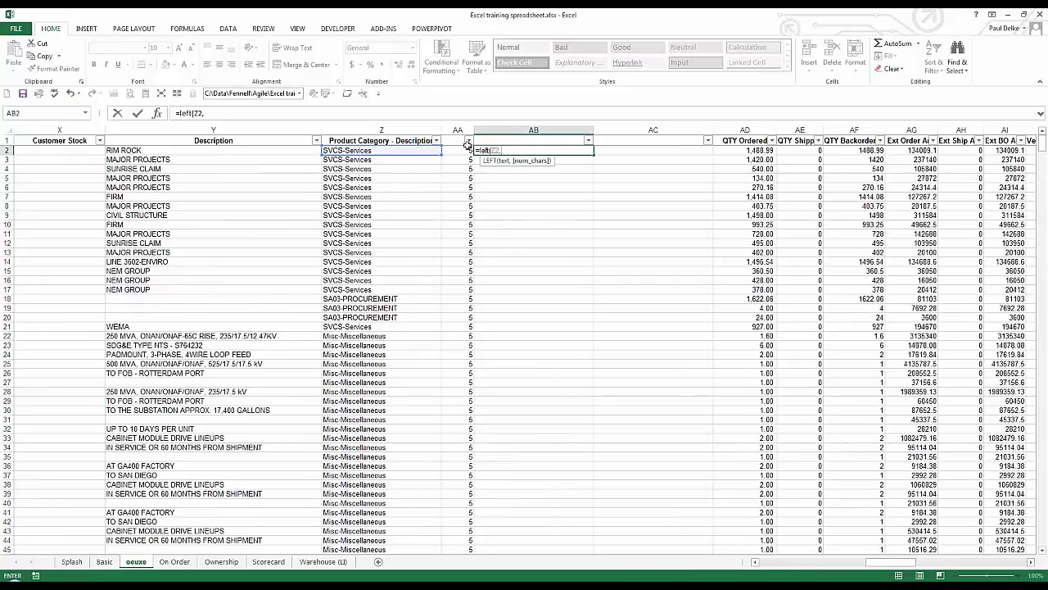
pyautogui.click(461, 151)
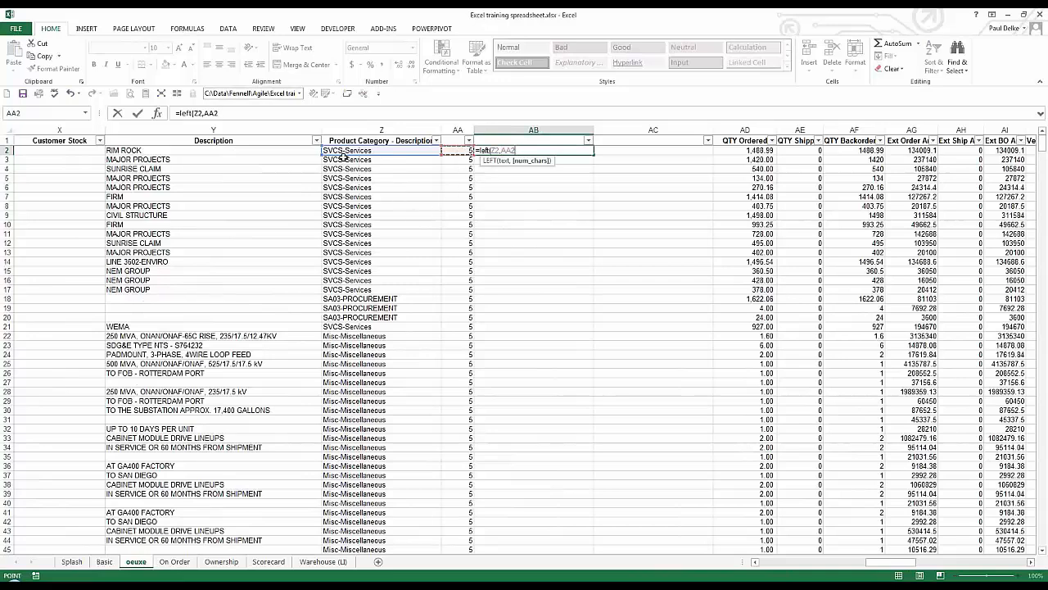
pyautogui.write('-1')
pyautogui.hotkey('ctrl', 'Return')
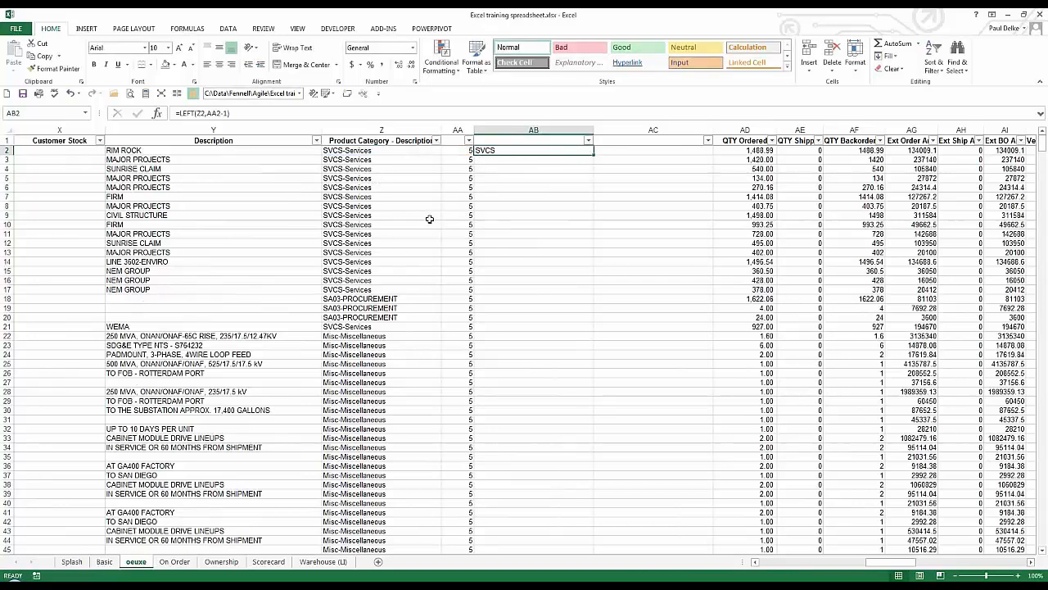
# Enter the formula =MID(Z2,AA2+1,99) in AC2 to extract the category description after the hyphen
pyautogui.press('Right')
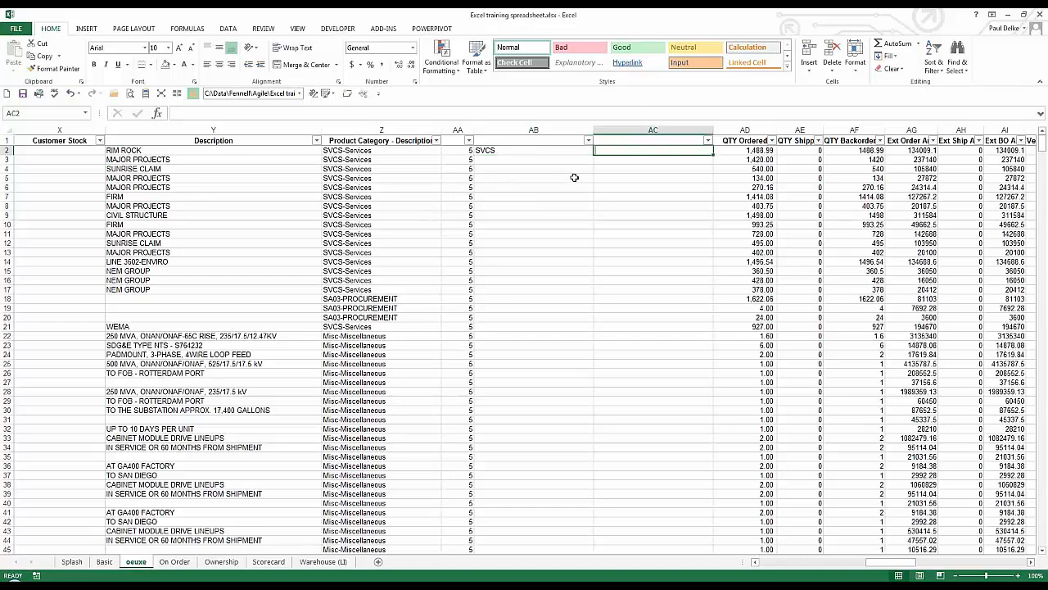
pyautogui.write('=mi')
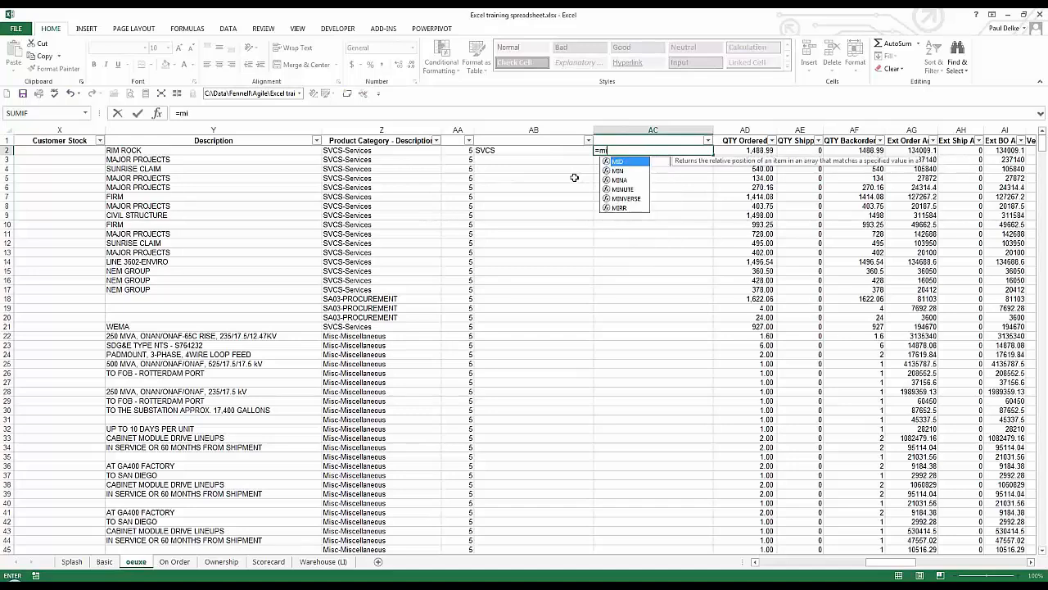
pyautogui.write('d(')
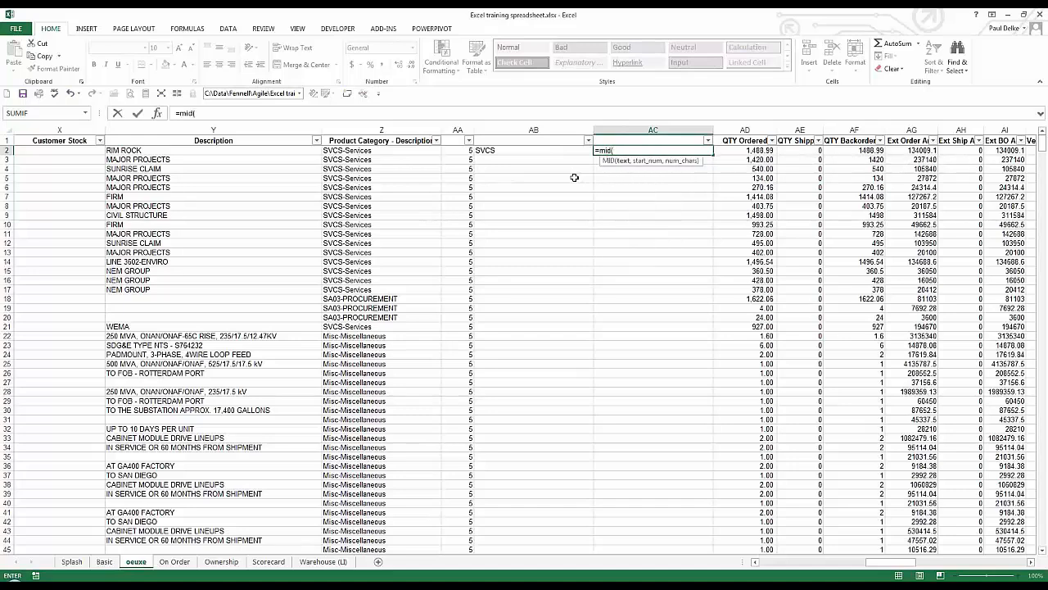
pyautogui.click(374, 151)
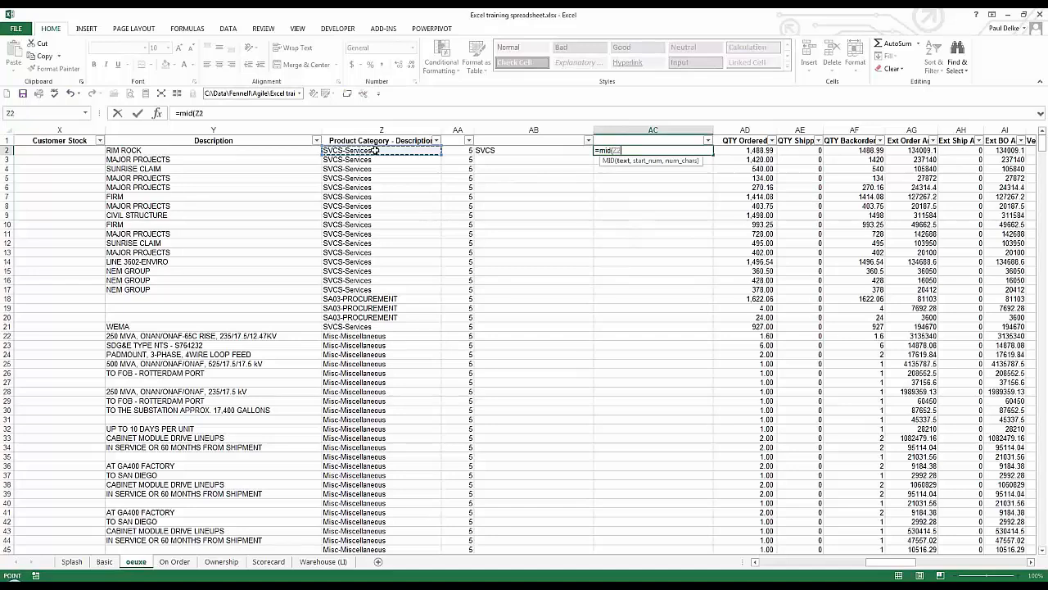
pyautogui.write(',')
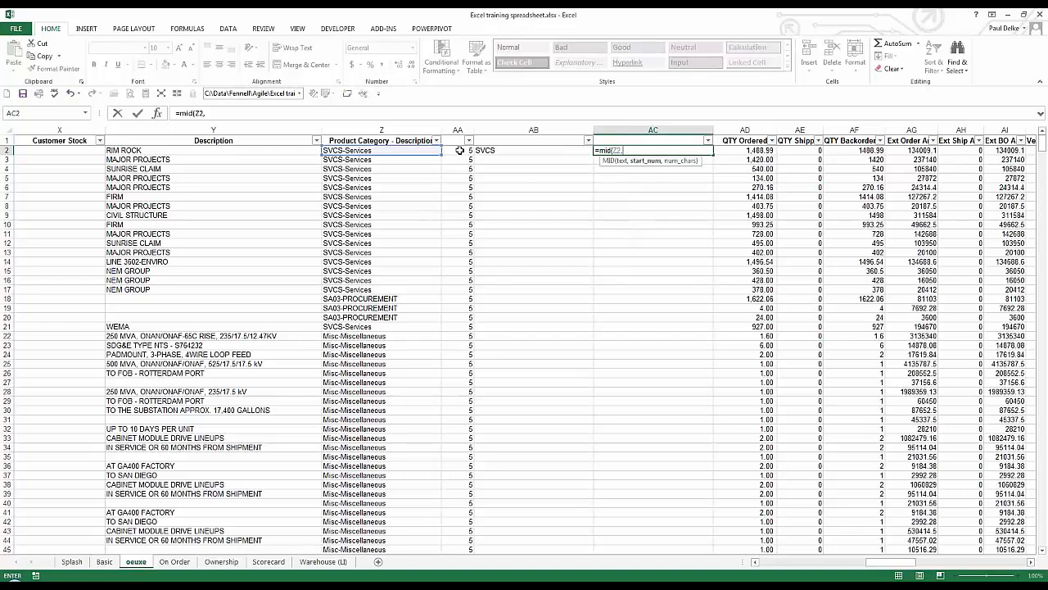
pyautogui.click(460, 151)
pyautogui.write('+1,')
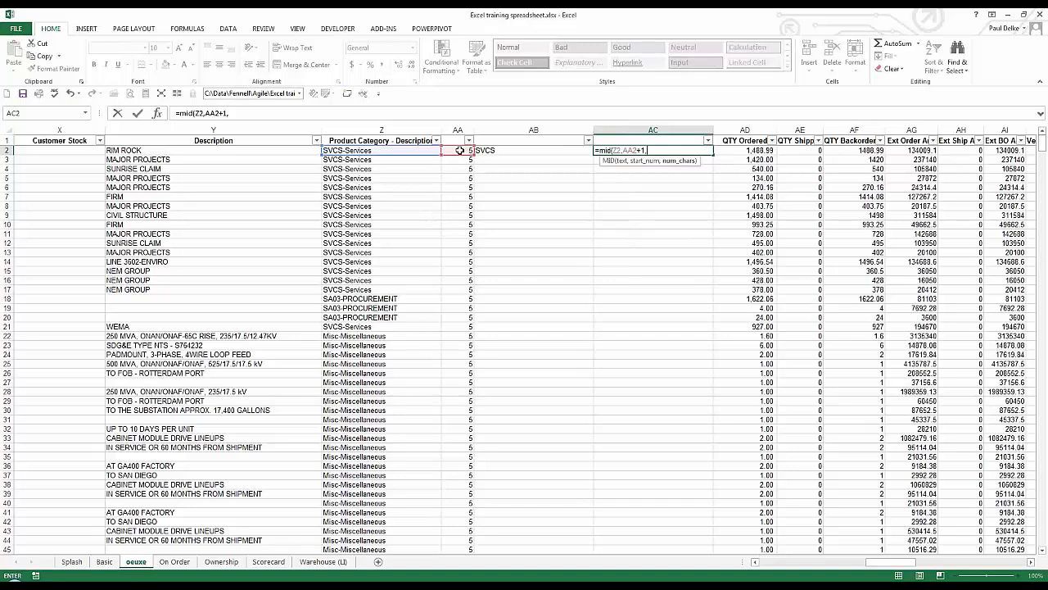
pyautogui.write('99)')
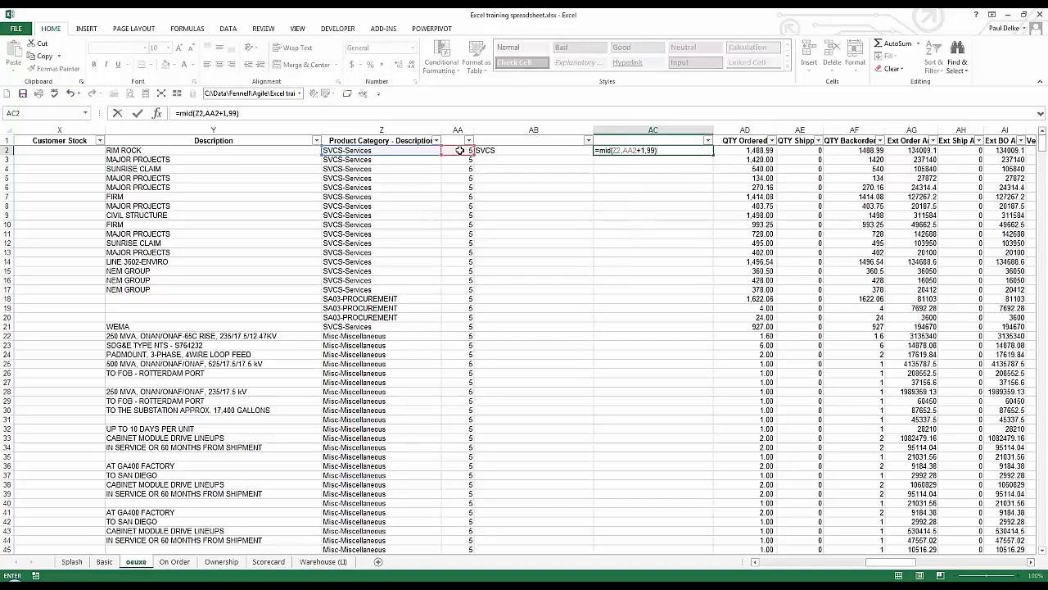
pyautogui.hotkey('ctrl', 'Return')
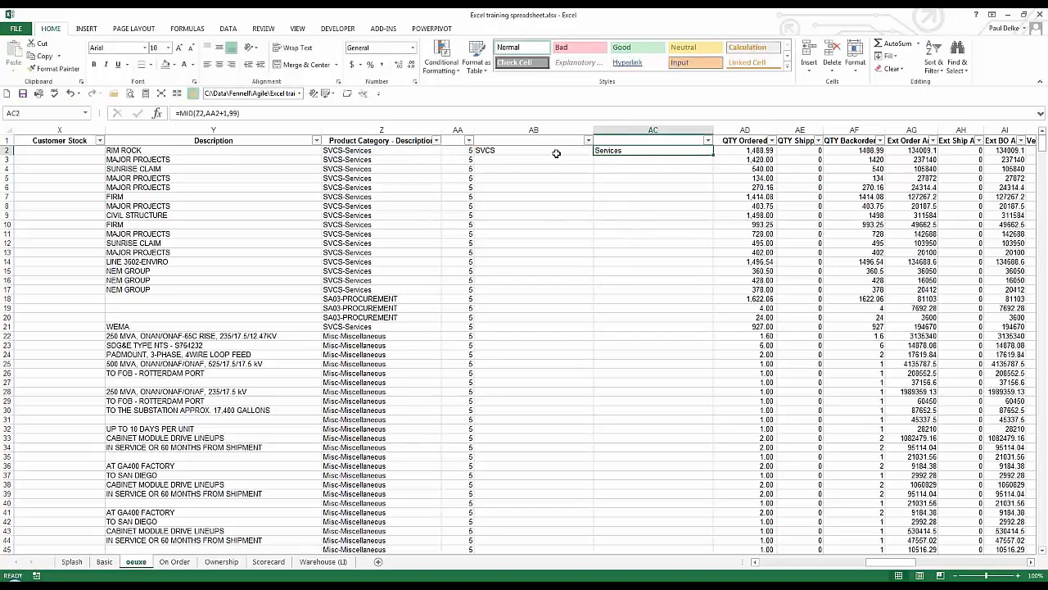
# Fill the LEFT and MID formulas from AB2:AC2 down through row 38
pyautogui.moveTo(556, 152); pyautogui.dragTo(610, 152)
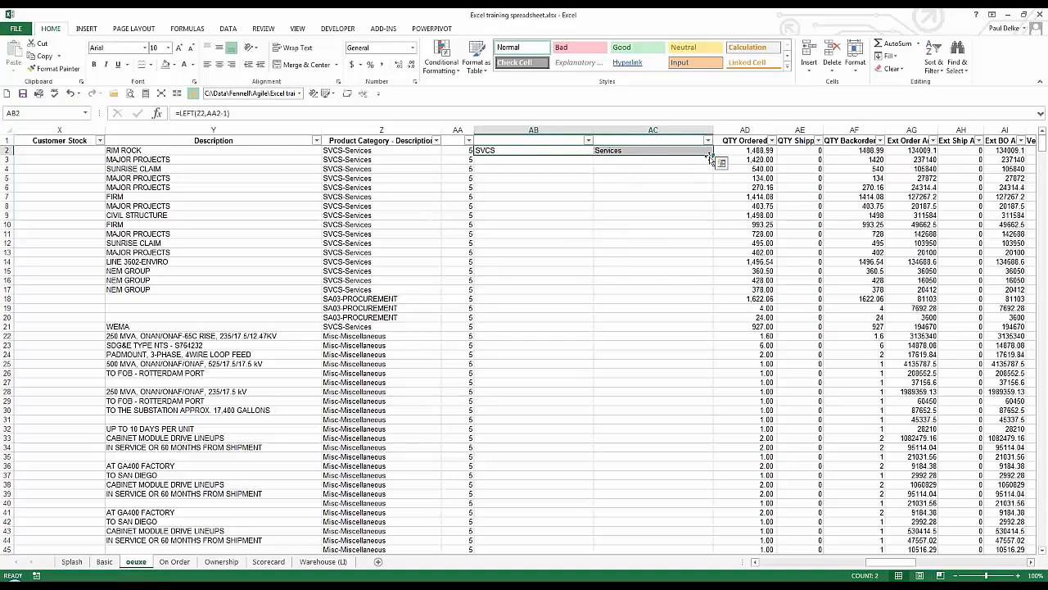
pyautogui.moveTo(713, 155); pyautogui.dragTo(710, 493)
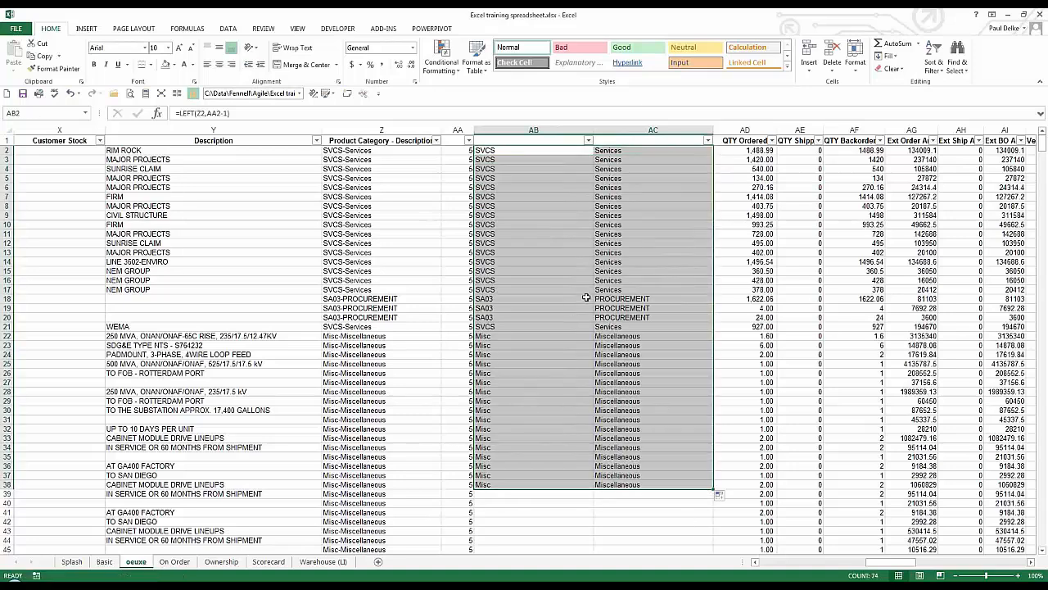
pyautogui.click(496, 308)
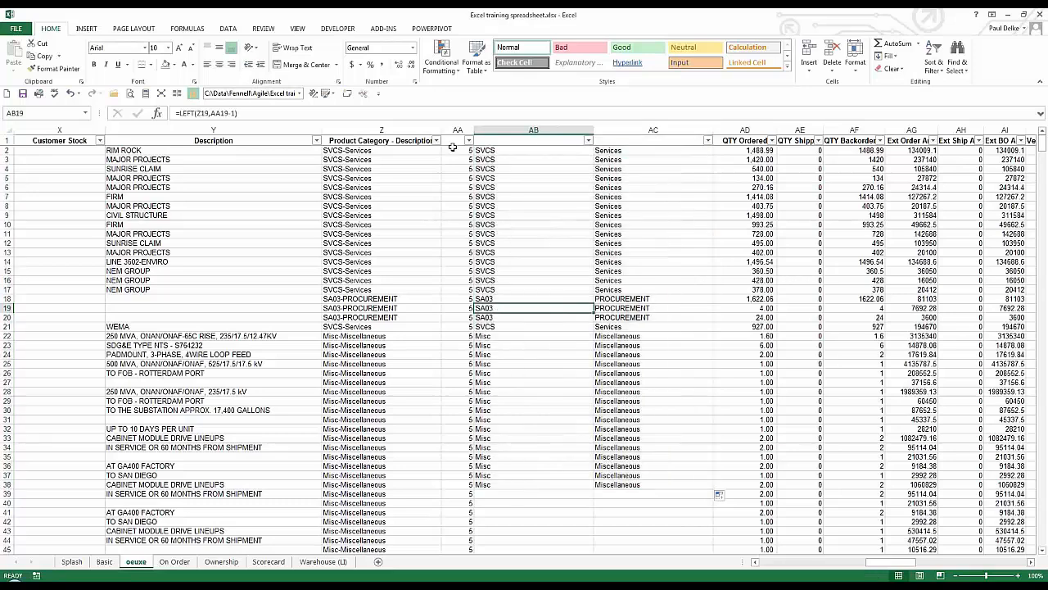
# Copy the Product Category - Description header from Z1 into AB1 and AC1
pyautogui.click(518, 141)
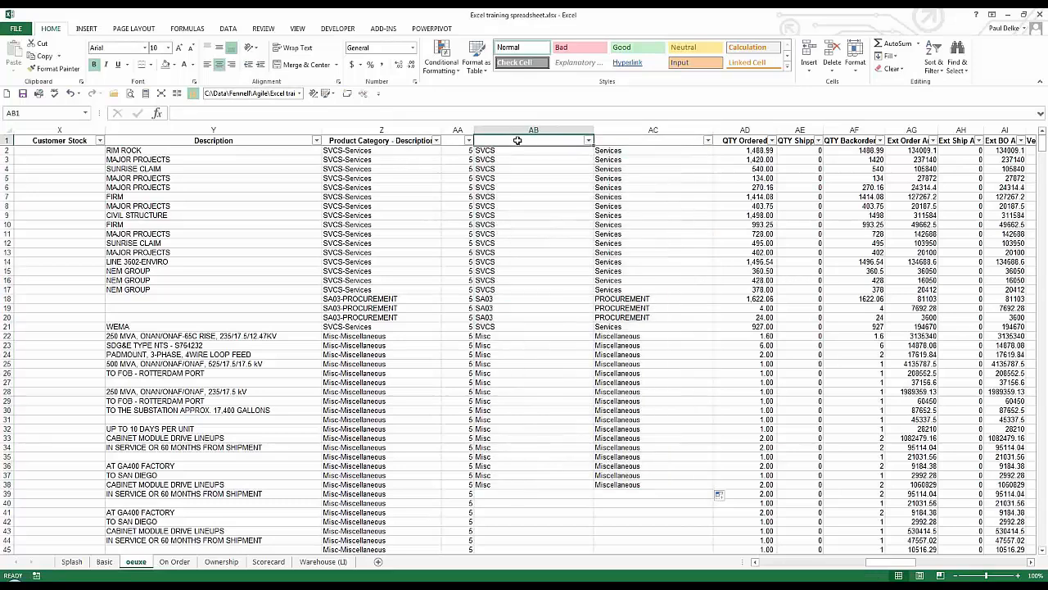
pyautogui.click(397, 141)
pyautogui.hotkey('ctrl', 'c')
pyautogui.click(543, 140)
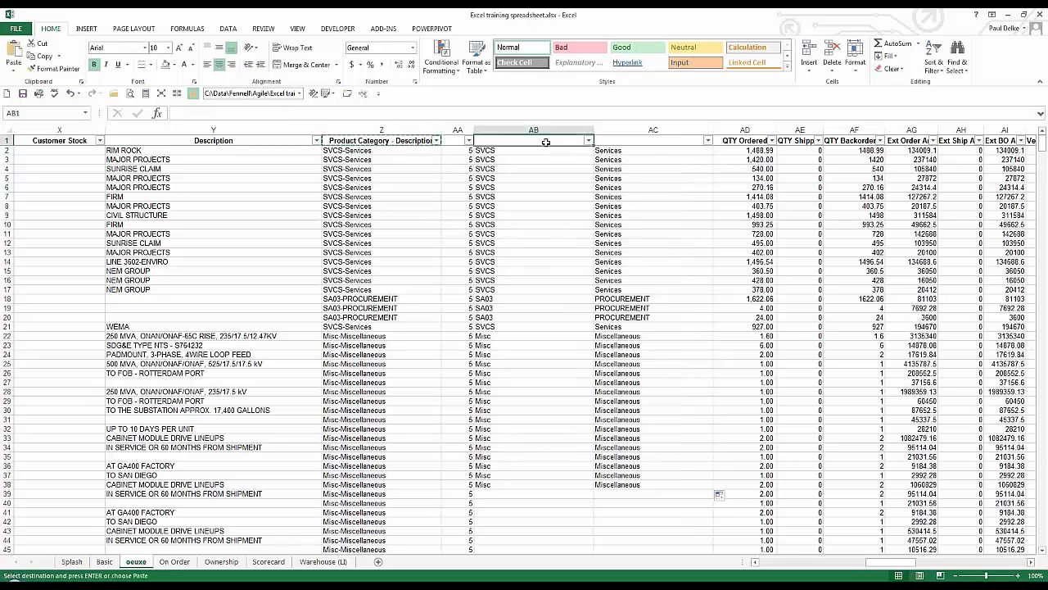
pyautogui.hotkey('ctrl', 'v')
pyautogui.press('Tab')
pyautogui.hotkey('ctrl', 'v')
# Shorten the header in AB1 to Product Category
pyautogui.click(545, 140)
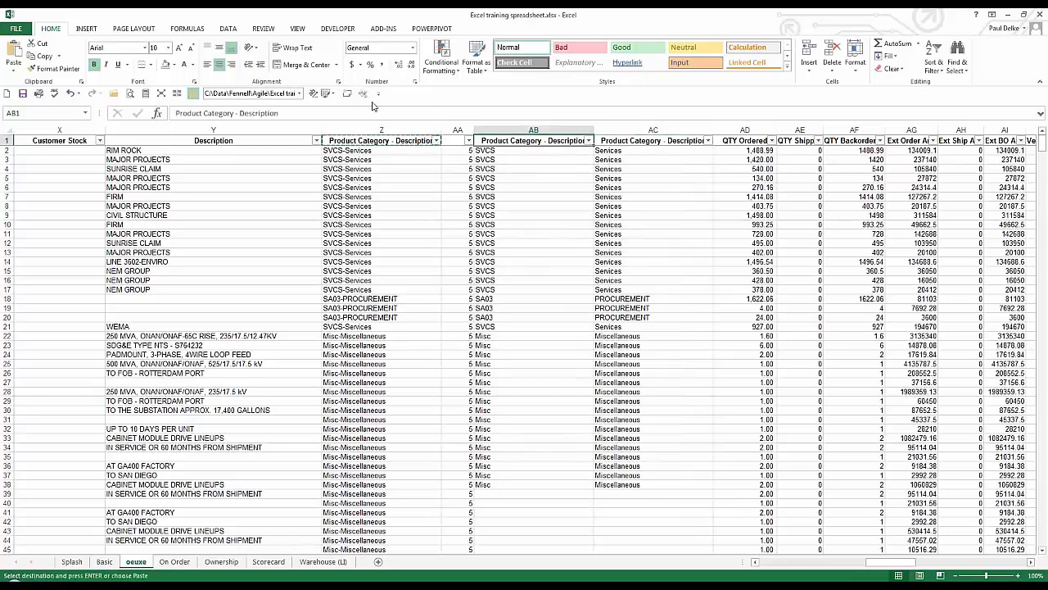
pyautogui.moveTo(234, 114); pyautogui.dragTo(339, 113)
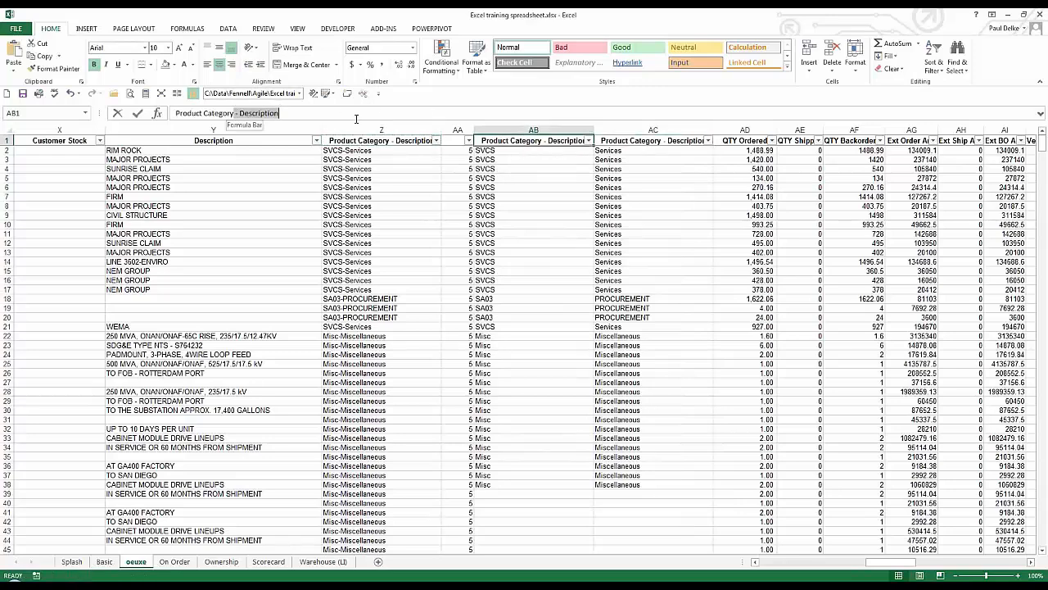
pyautogui.press('Delete')
pyautogui.press('Return')
# Examine the filter values of the Product Category column and the extracted codes and descriptions in columns AB and AC
pyautogui.click(588, 141)
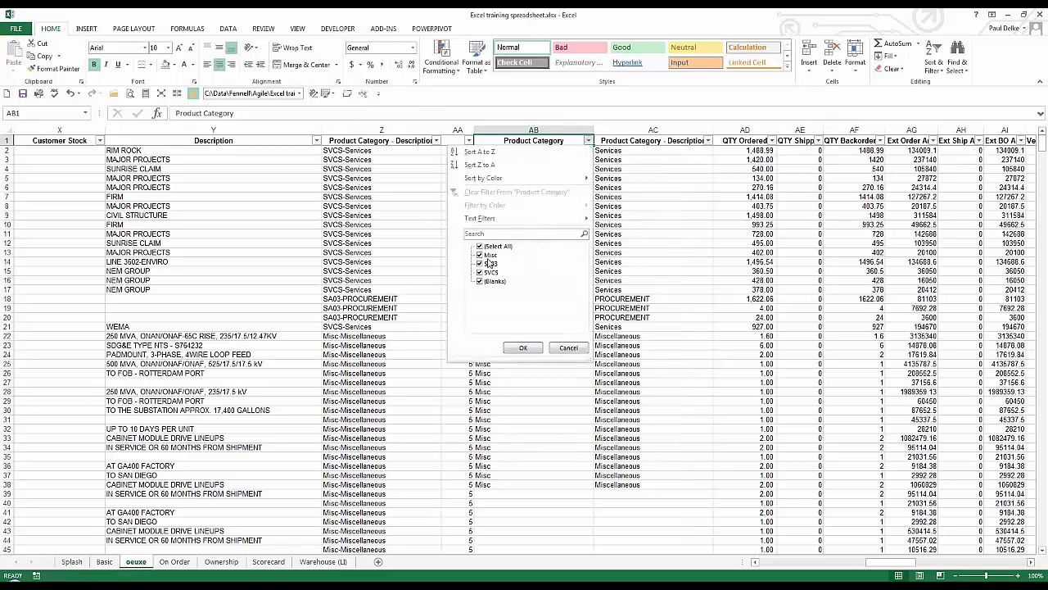
pyautogui.click(568, 348)
pyautogui.click(637, 226)
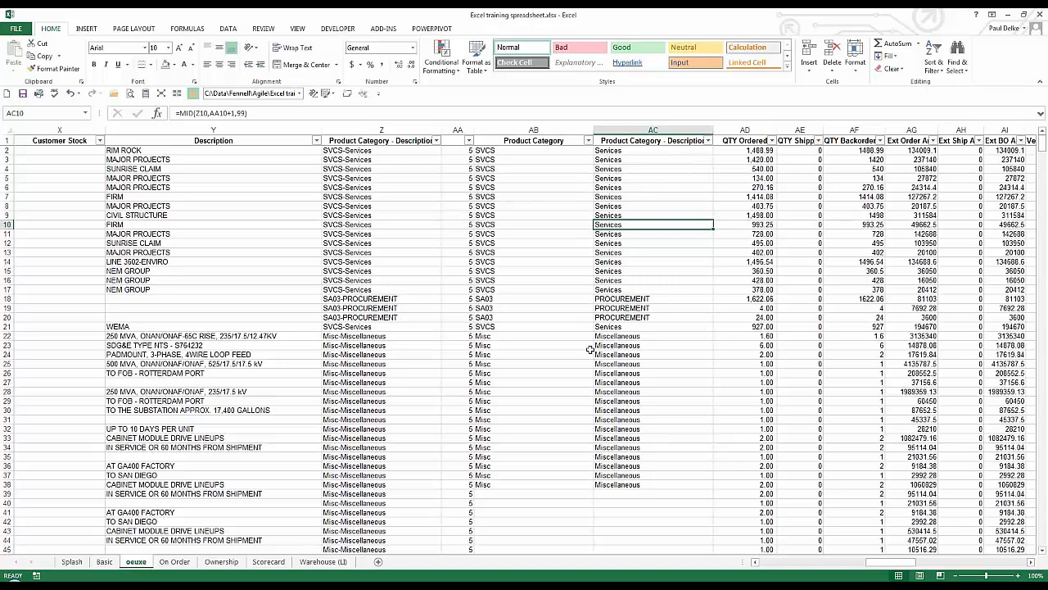
pyautogui.click(532, 334)
pyautogui.click(509, 428)
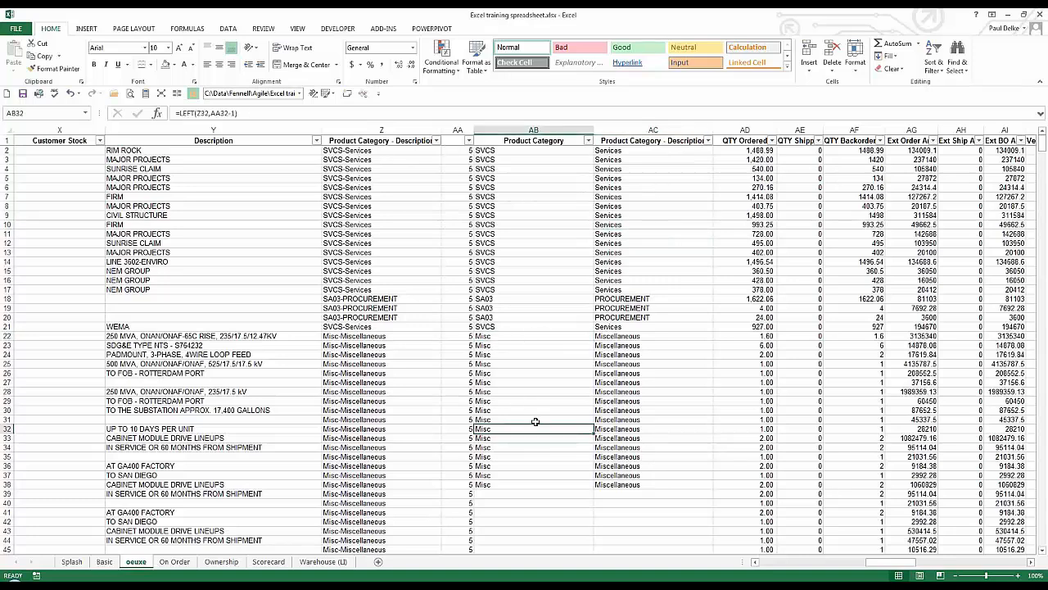
pyautogui.scroll(-1, 535, 421)
pyautogui.scroll(1, 534, 421)
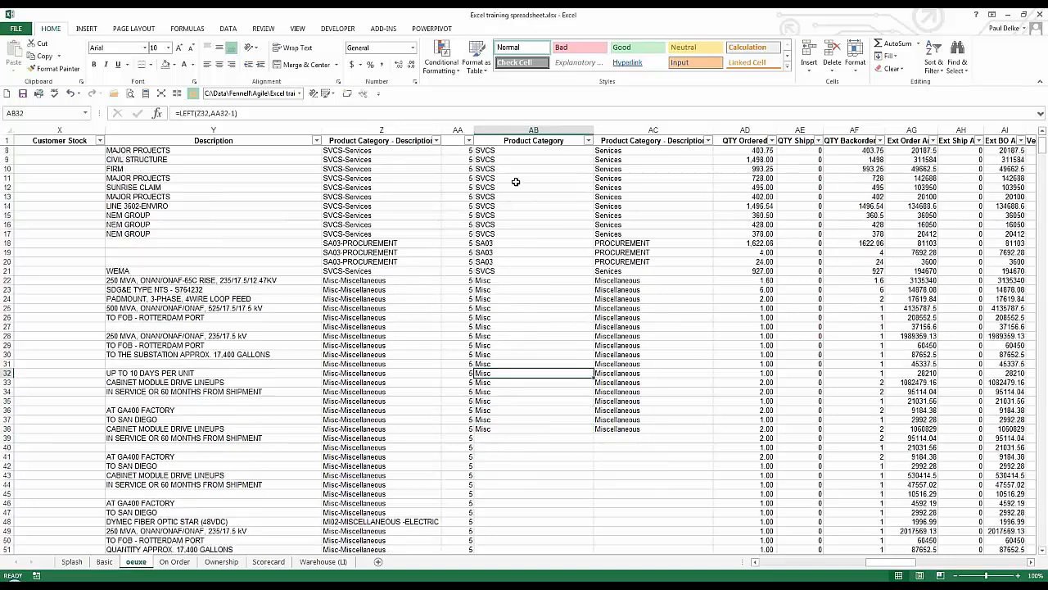
# Review the FIND, LEFT and MID formulas in AA2, AB2 and AC2 against the source text in Z2
pyautogui.click(457, 151)
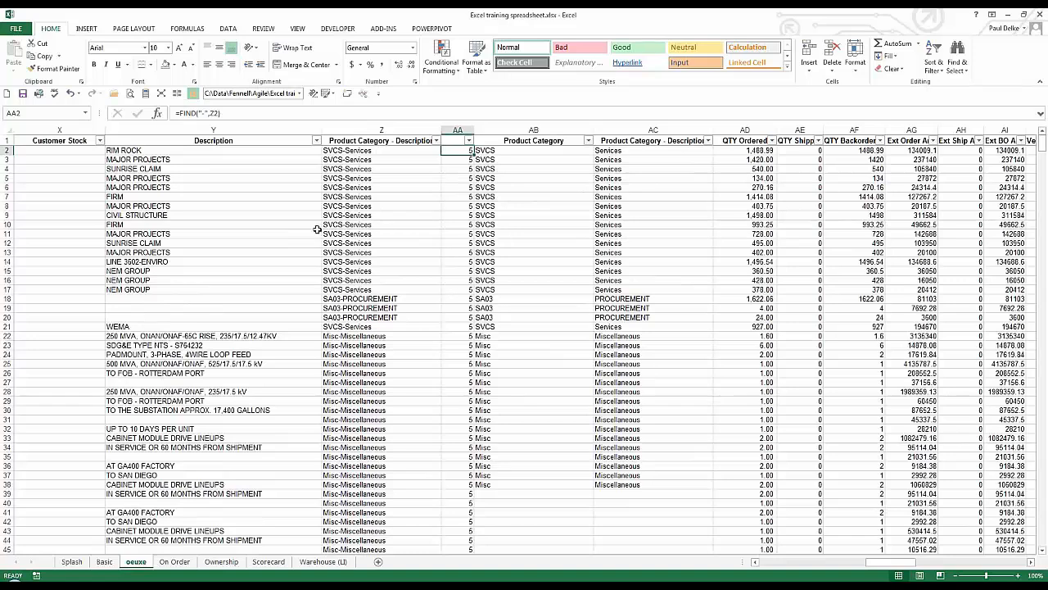
pyautogui.click(527, 150)
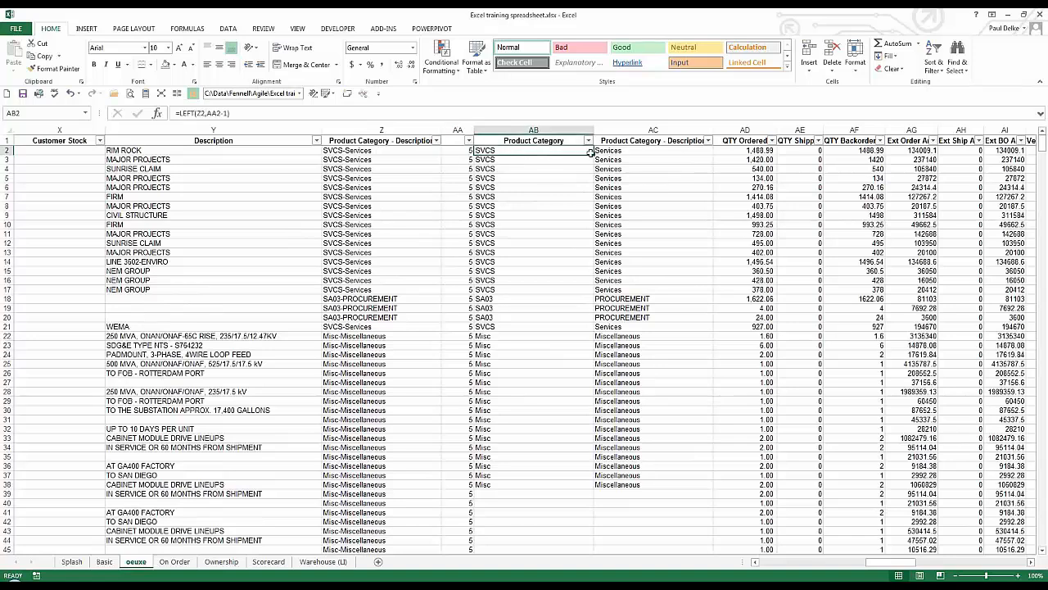
pyautogui.press('Right')
pyautogui.click(512, 153)
pyautogui.press('Right')
pyautogui.click(551, 177)
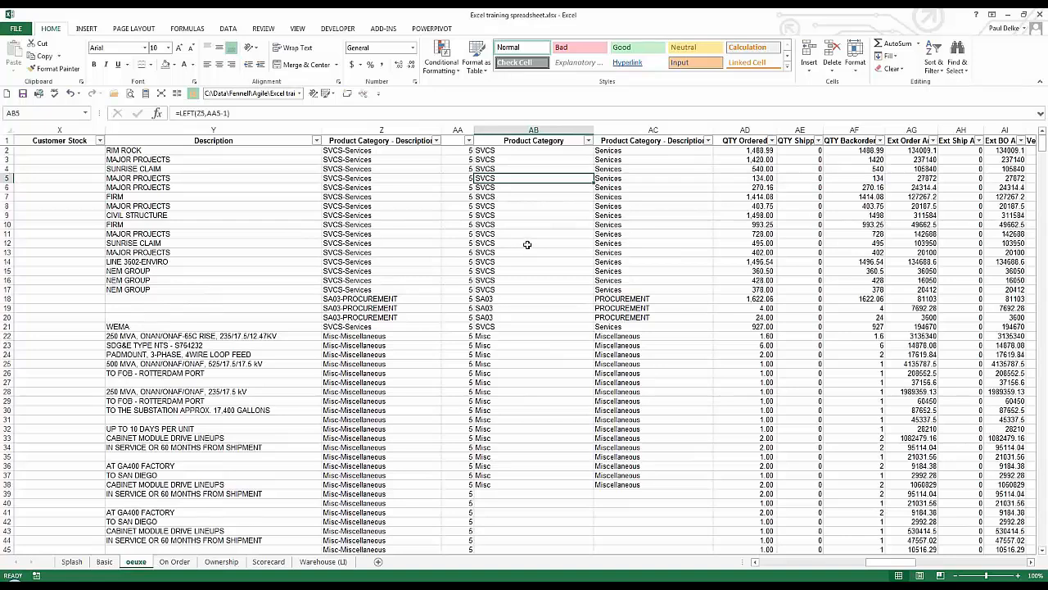
pyautogui.press('Up')
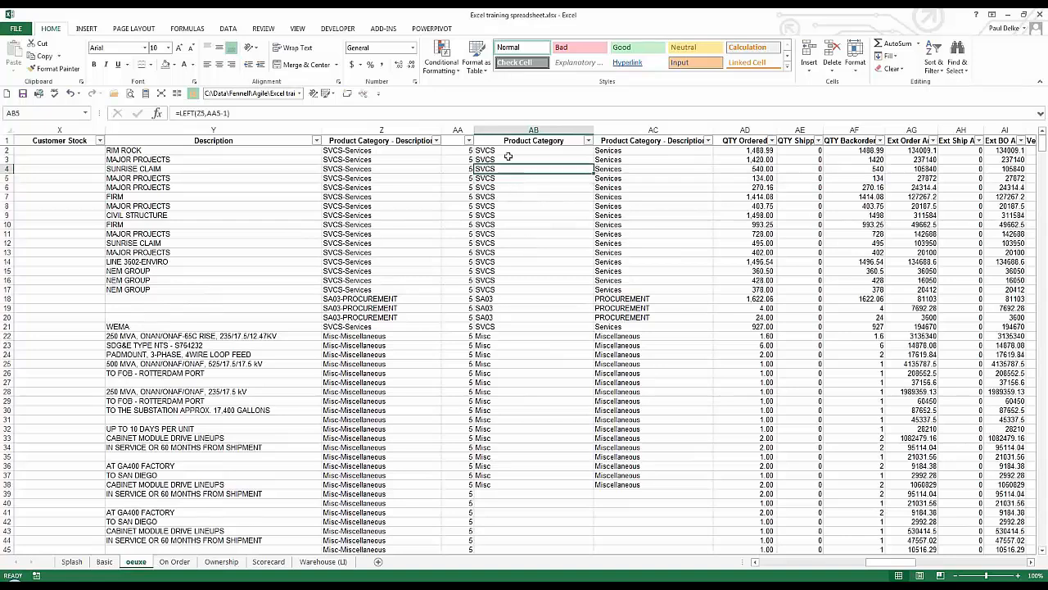
pyautogui.press('Up')
pyautogui.click(464, 153)
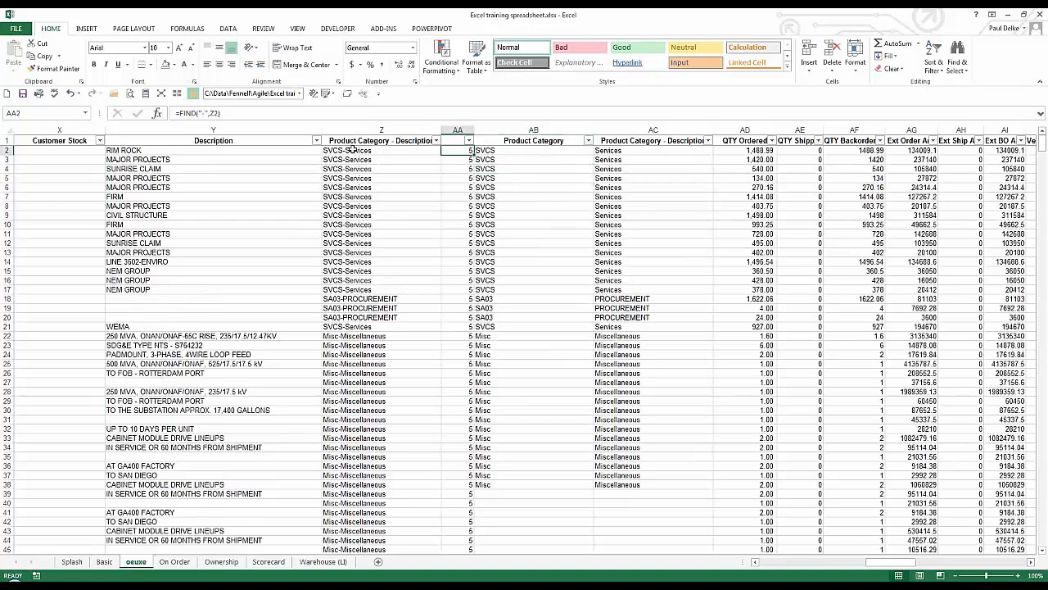
pyautogui.press('Right')
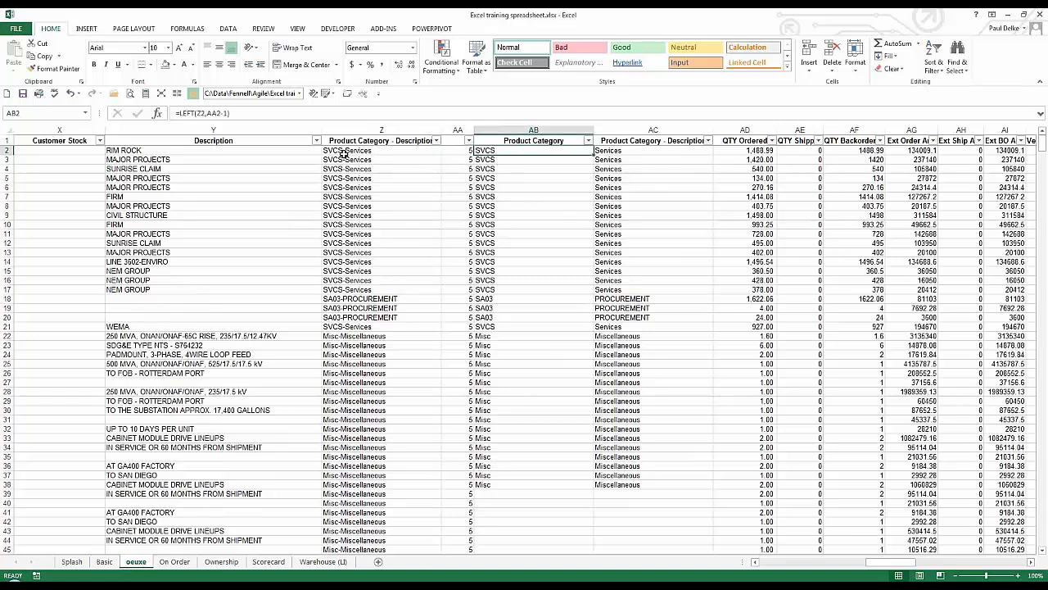
pyautogui.press('Right')
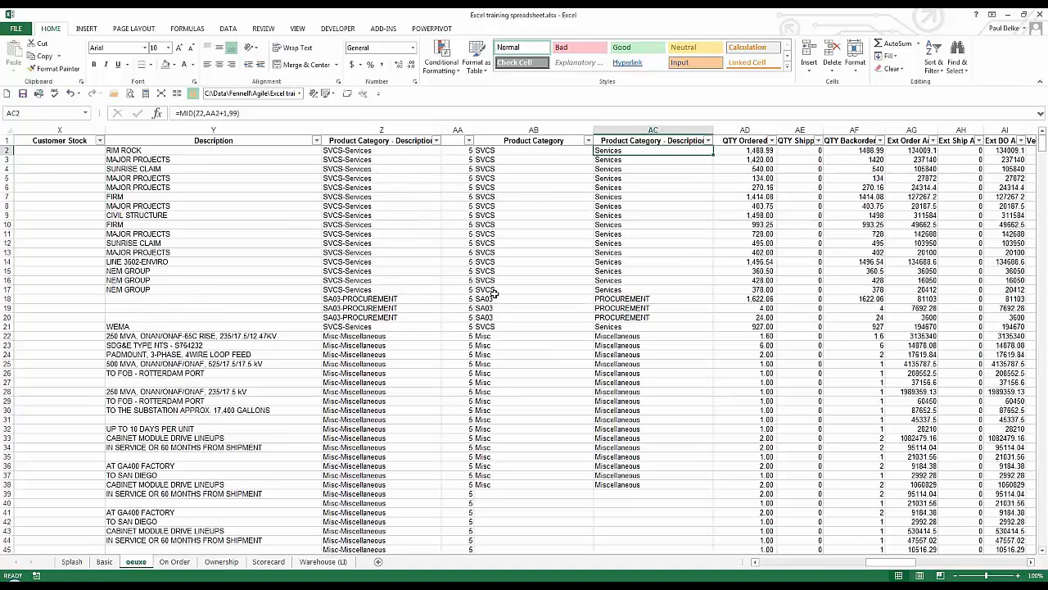
pyautogui.click(528, 316)
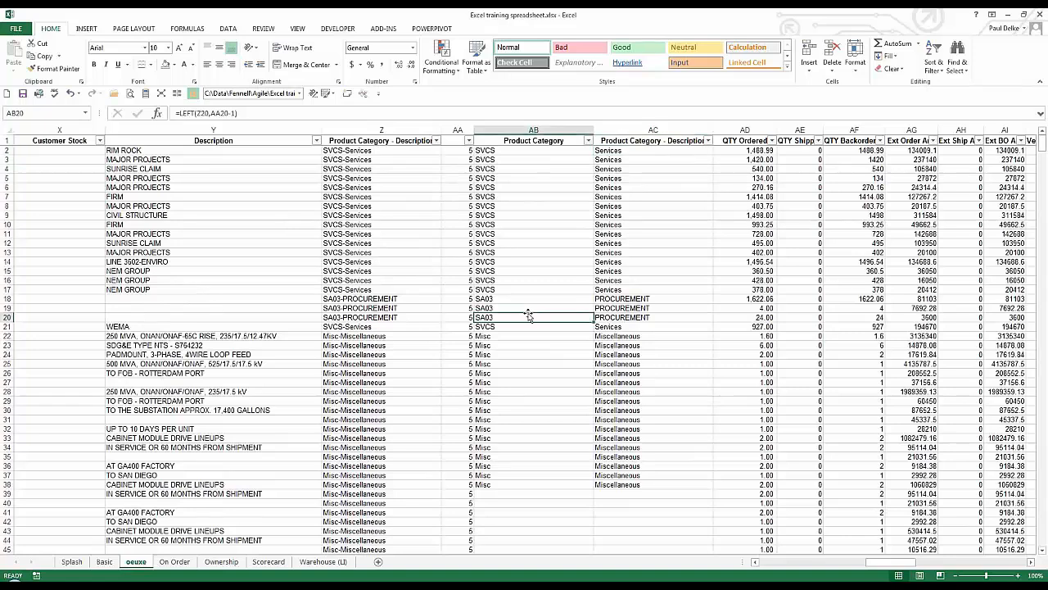
# Examine the VLOOKUP formula in F34 and the Feb summary row on the Basic sheet
pyautogui.click(104, 564)
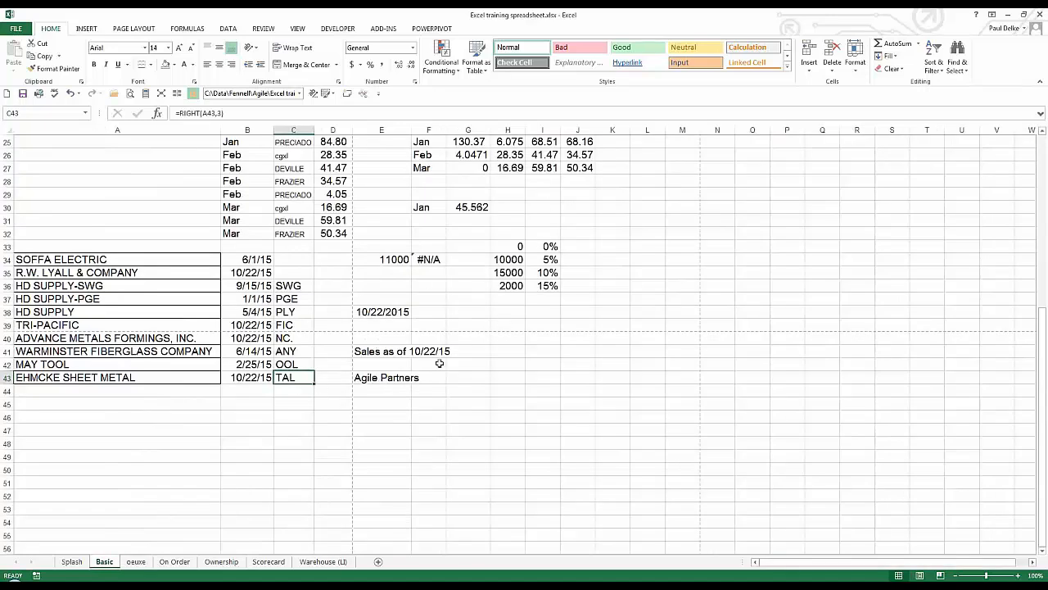
pyautogui.click(431, 260)
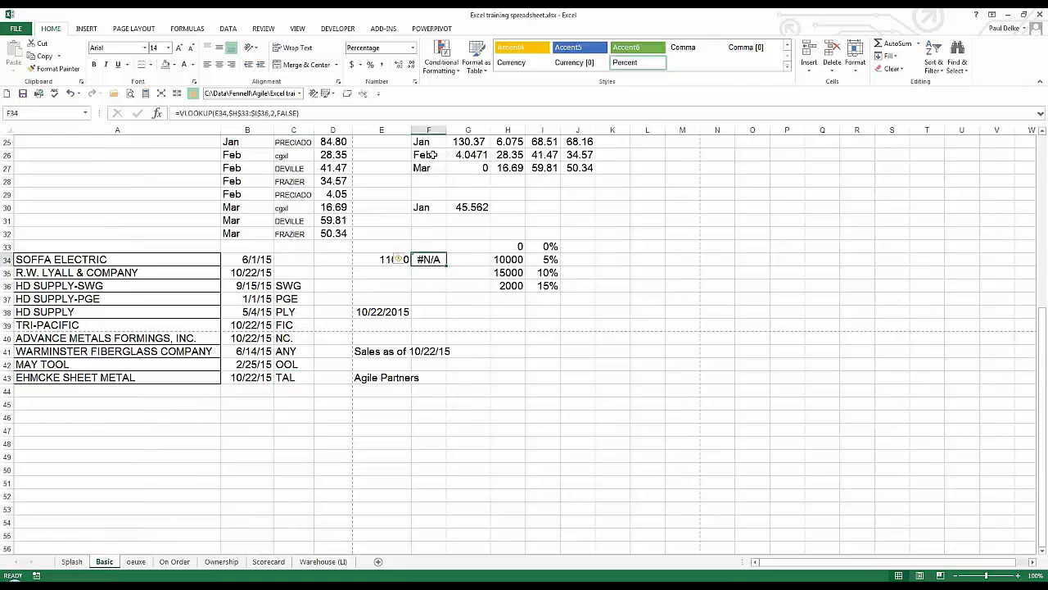
pyautogui.moveTo(431, 155); pyautogui.dragTo(682, 155)
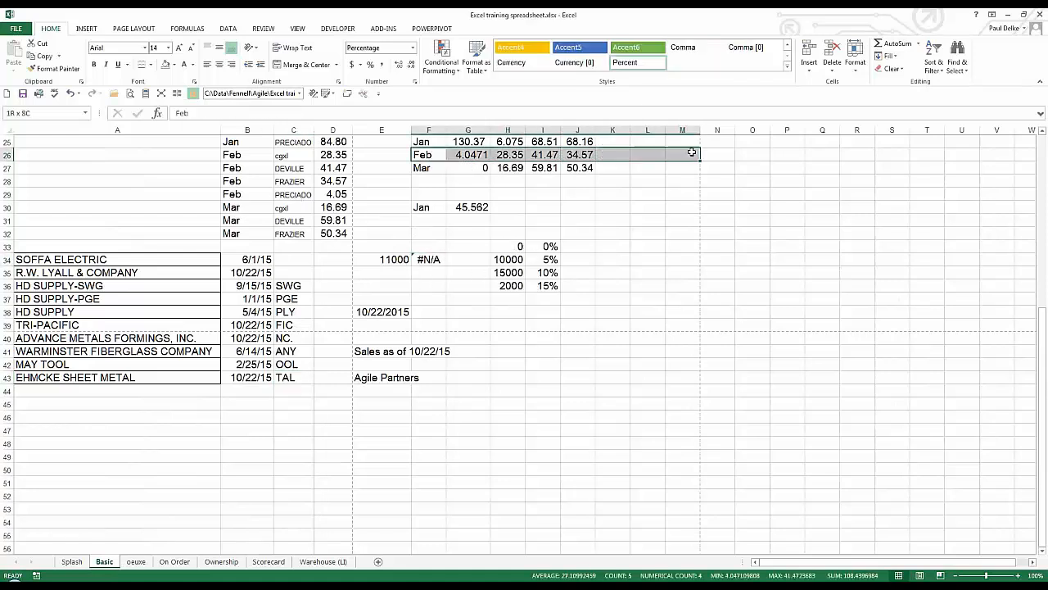
pyautogui.click(400, 217)
pyautogui.click(420, 260)
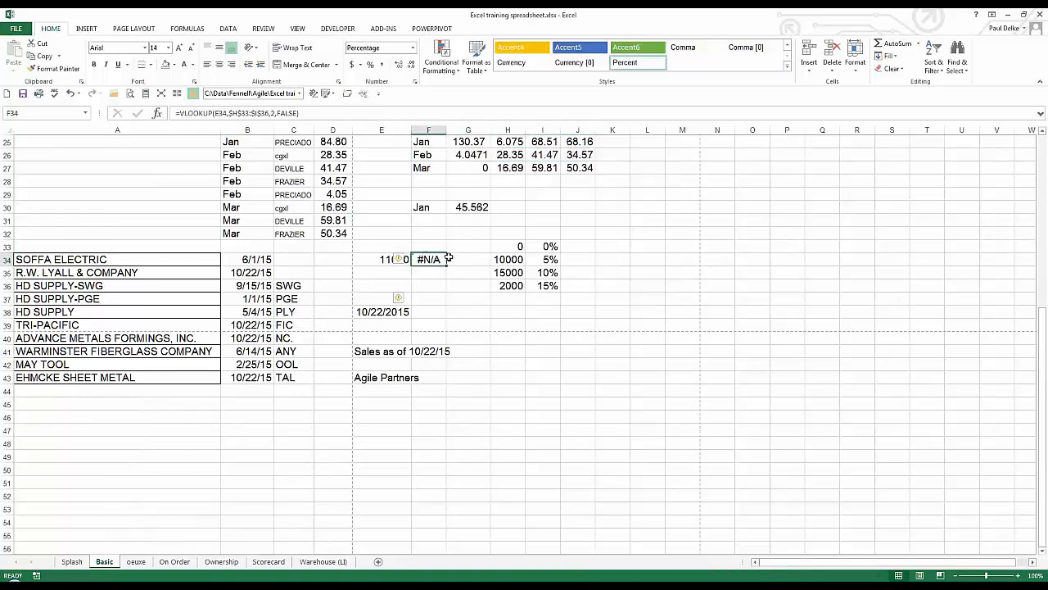
# Copy the amounts in D21:D32 to A21:A32 as a backup
pyautogui.scroll(2, 449, 259)
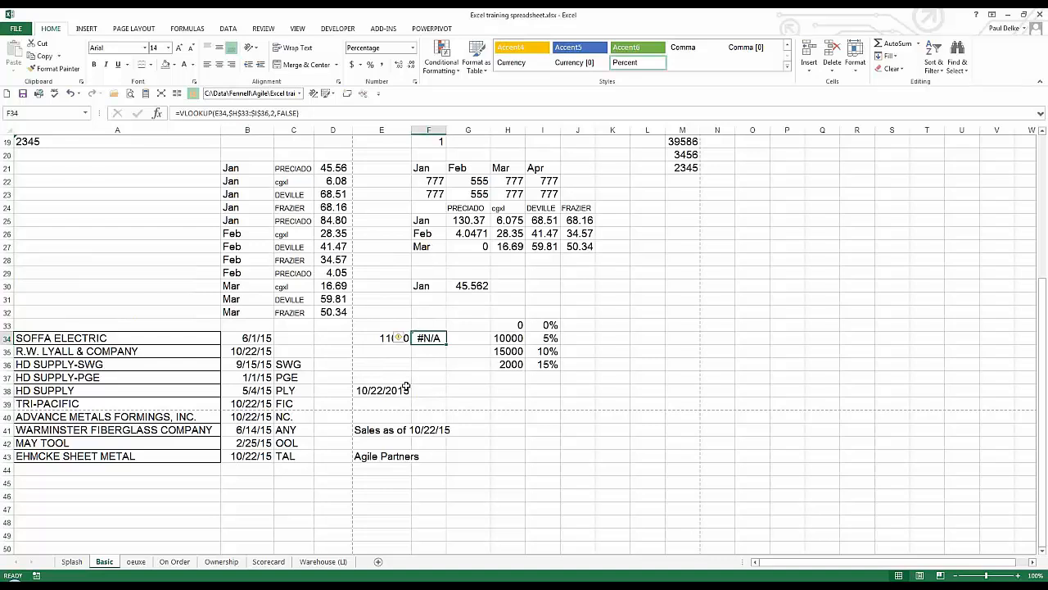
pyautogui.click(331, 164)
pyautogui.moveTo(331, 165); pyautogui.dragTo(333, 314)
pyautogui.hotkey('ctrl', 'c')
pyautogui.click(192, 166)
pyautogui.hotkey('ctrl', 'v')
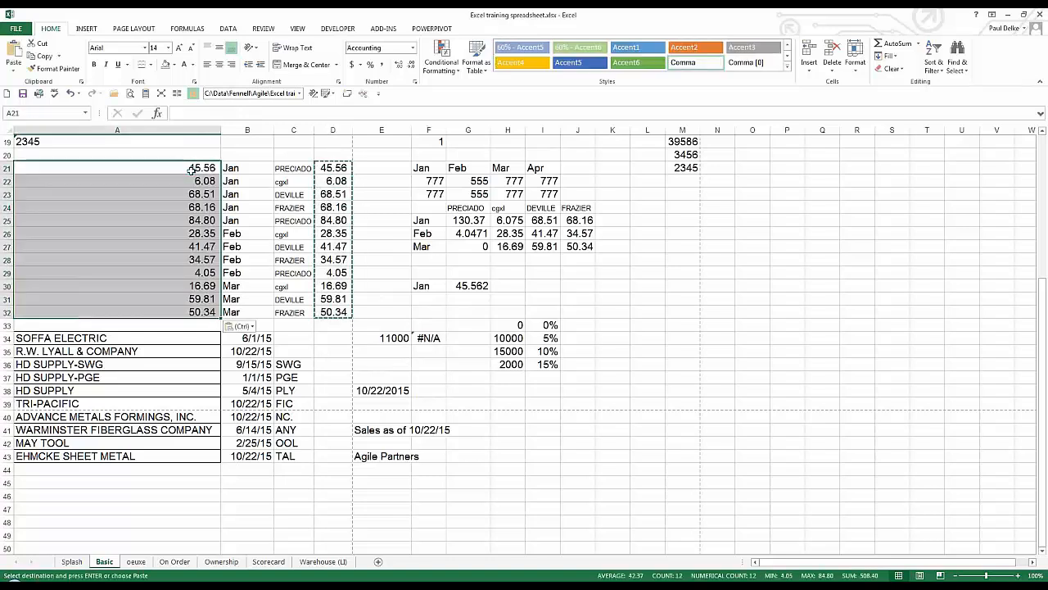
# Set all the amounts in D21:D32 to 0 in one entry
pyautogui.moveTo(340, 169); pyautogui.dragTo(338, 311)
pyautogui.press('Escape')
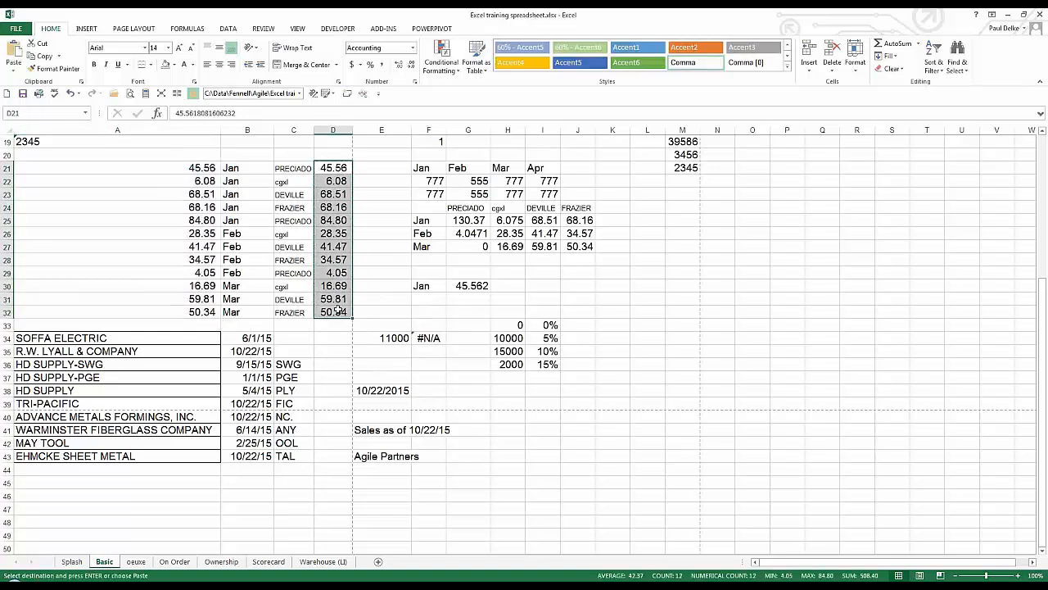
pyautogui.write('0')
pyautogui.hotkey('ctrl', 'Return')
pyautogui.click(198, 168)
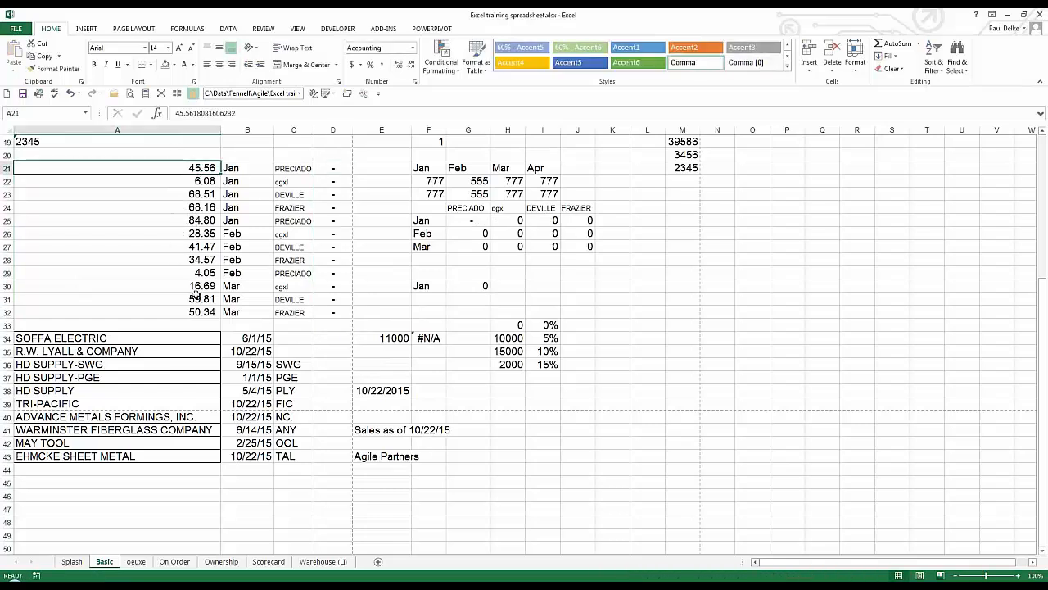
# Undo the zero entry in D21:D32 and the backup copy pasted in A21:A32
pyautogui.click(431, 337)
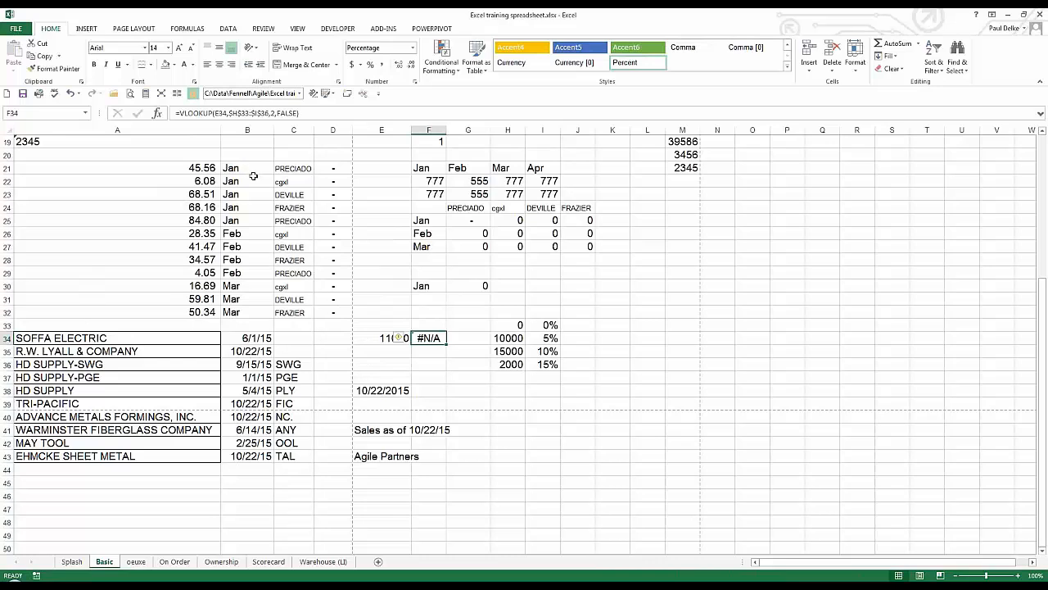
pyautogui.hotkey('ctrl', 'z')
pyautogui.hotkey('ctrl', 'z')
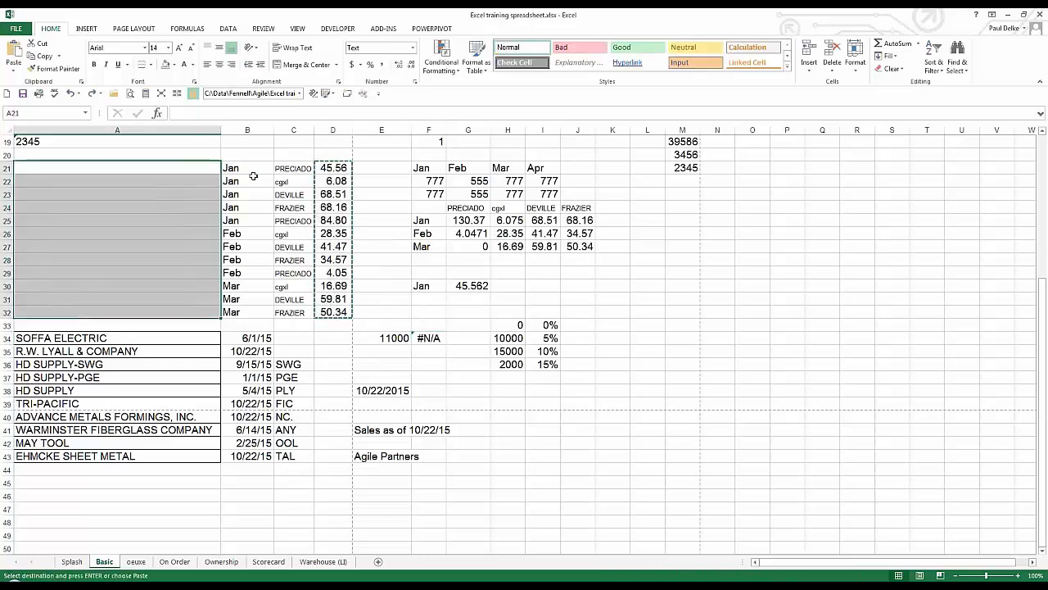
pyautogui.press('Right')
pyautogui.press('Right')
pyautogui.press('Left')
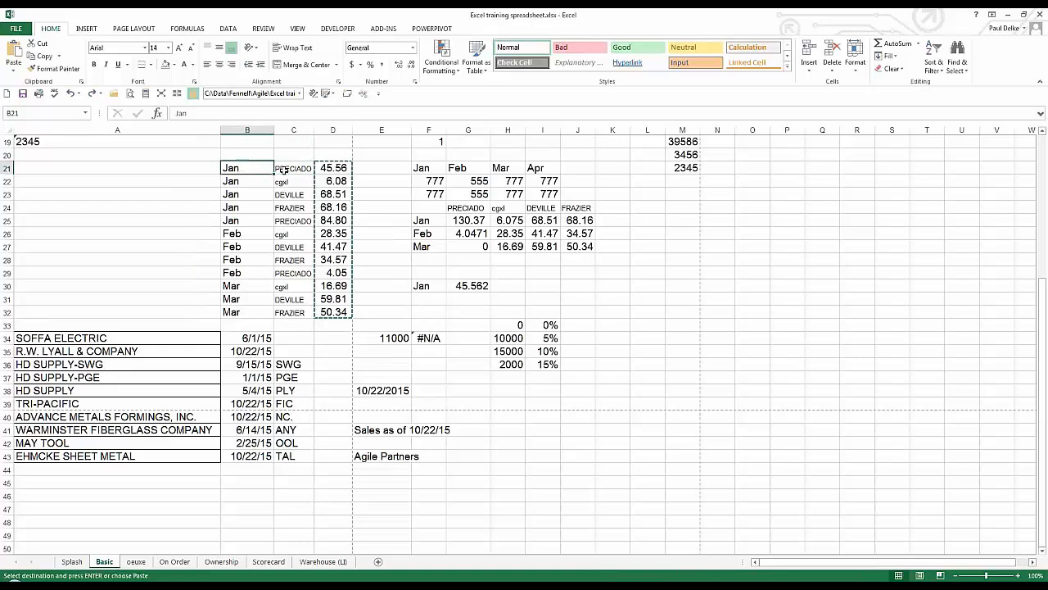
pyautogui.press('Right')
# Copy the four names in C21:C24 to L30:L33 and fit column L's width to its contents
pyautogui.moveTo(245, 166); pyautogui.dragTo(254, 272)
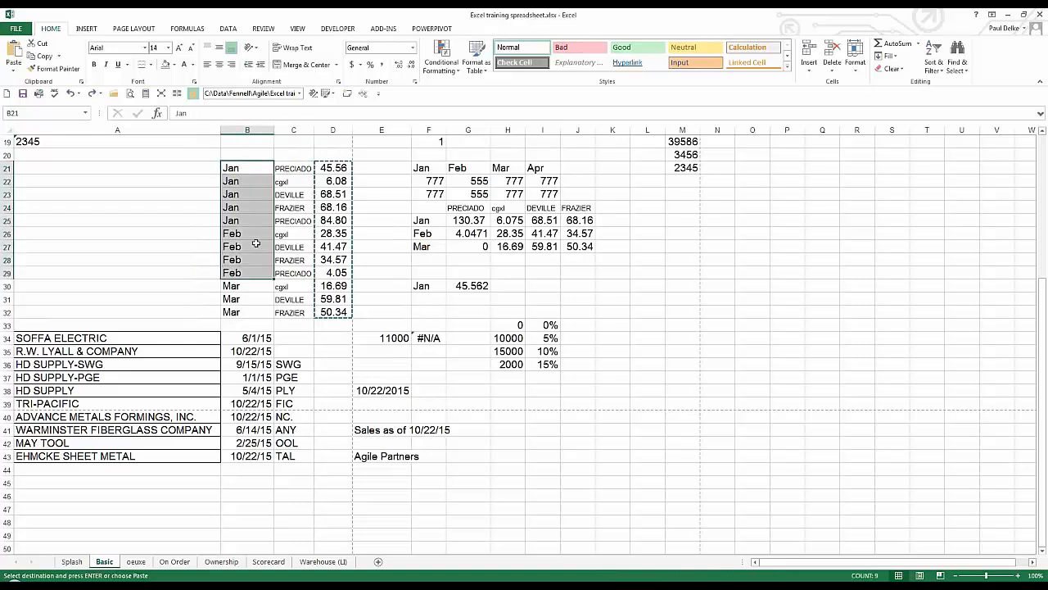
pyautogui.click(296, 169)
pyautogui.moveTo(296, 168); pyautogui.dragTo(295, 208)
pyautogui.hotkey('ctrl', 'c')
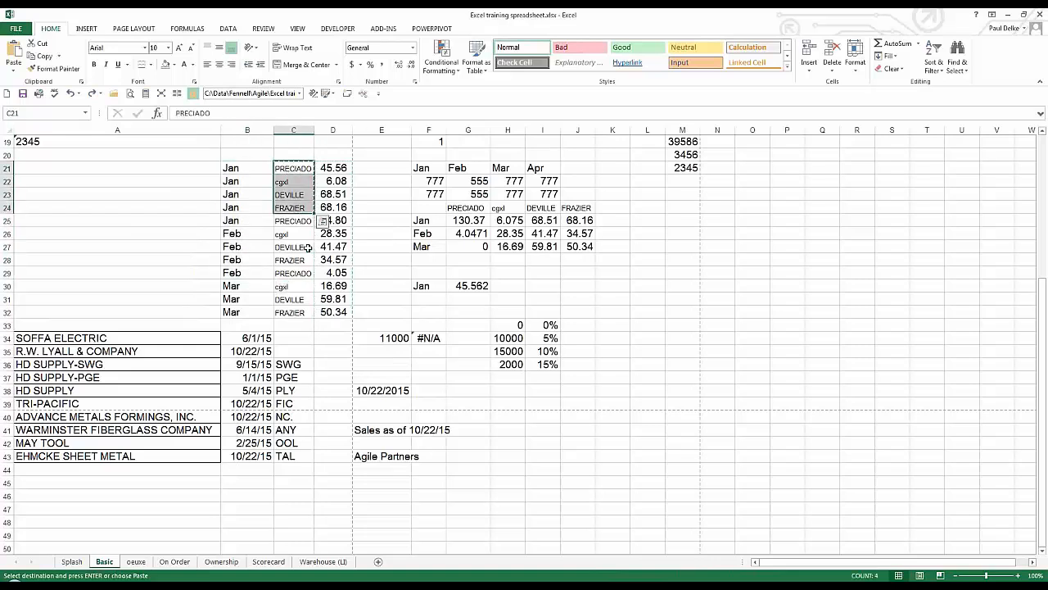
pyautogui.click(643, 287)
pyautogui.hotkey('ctrl', 'v')
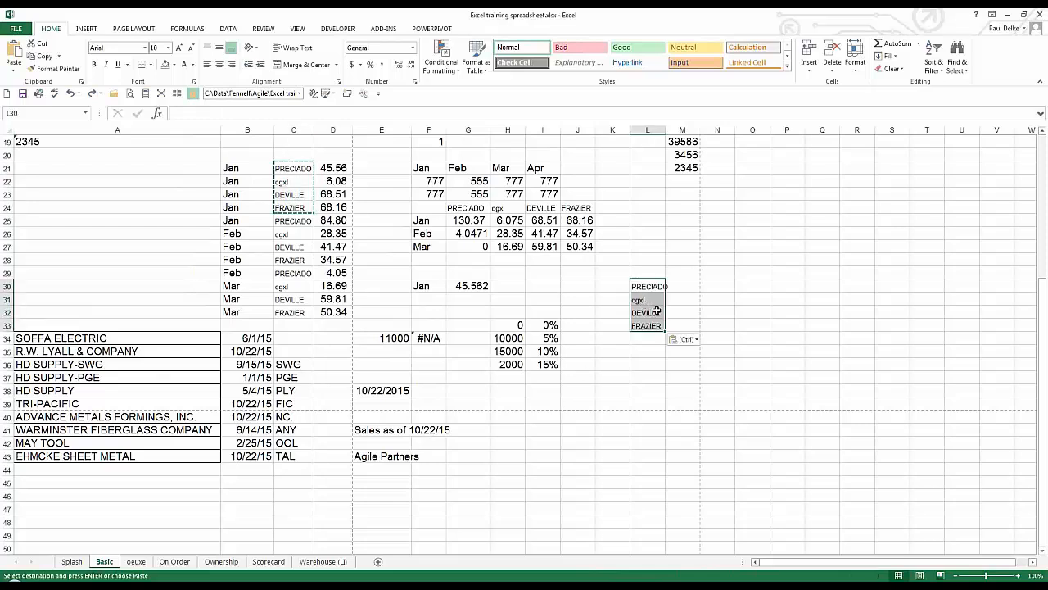
pyautogui.doubleClick(664, 130)
pyautogui.press('Right')
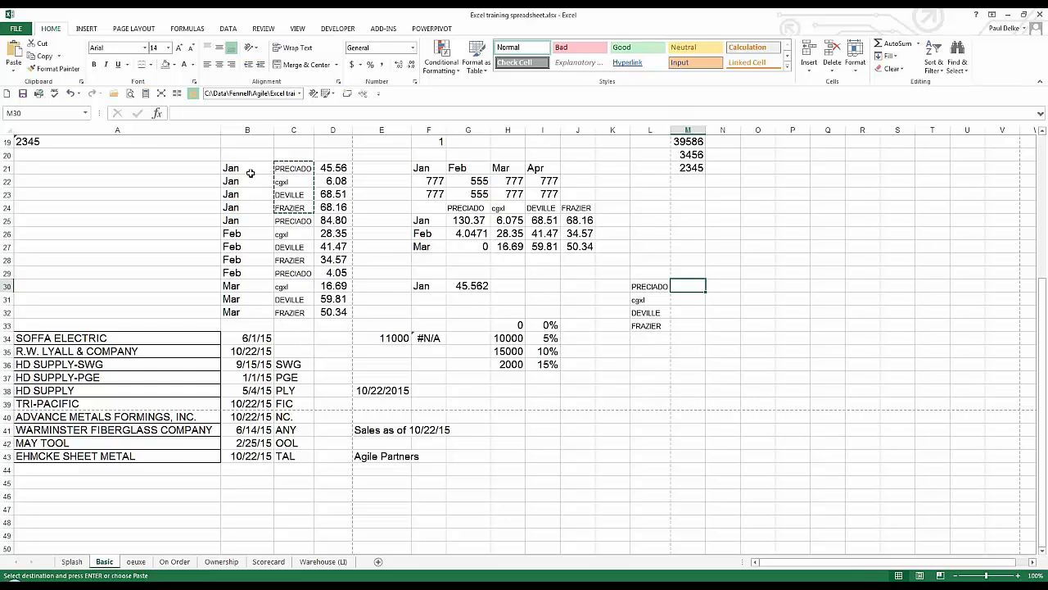
# Enter =INDEX($B$21:$B$32,3,1) in M30 to return a month from the month list
pyautogui.moveTo(250, 173); pyautogui.dragTo(434, 309)
pyautogui.click(287, 262)
pyautogui.click(246, 191)
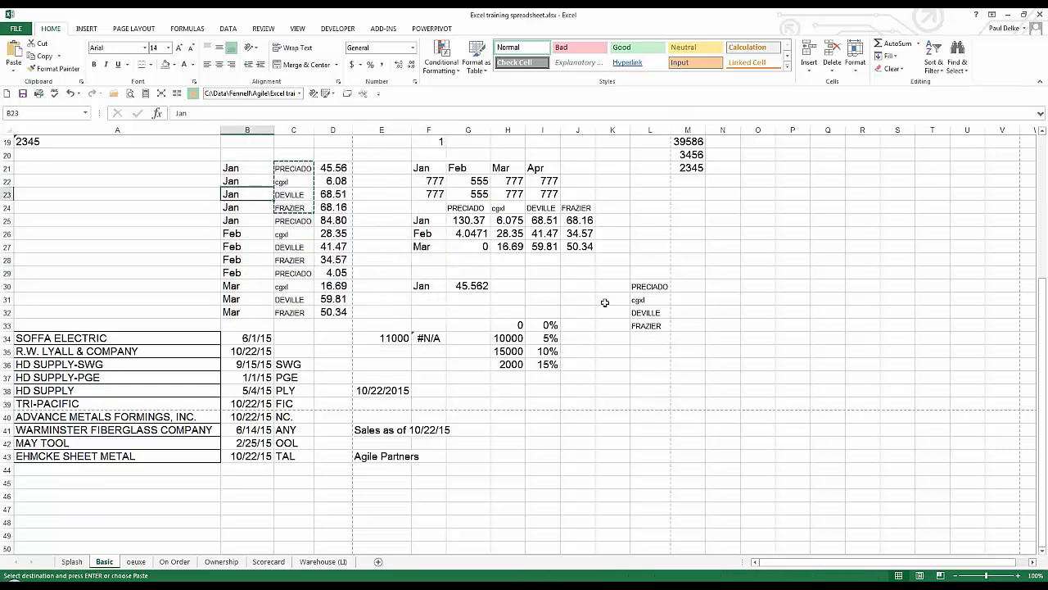
pyautogui.click(688, 285)
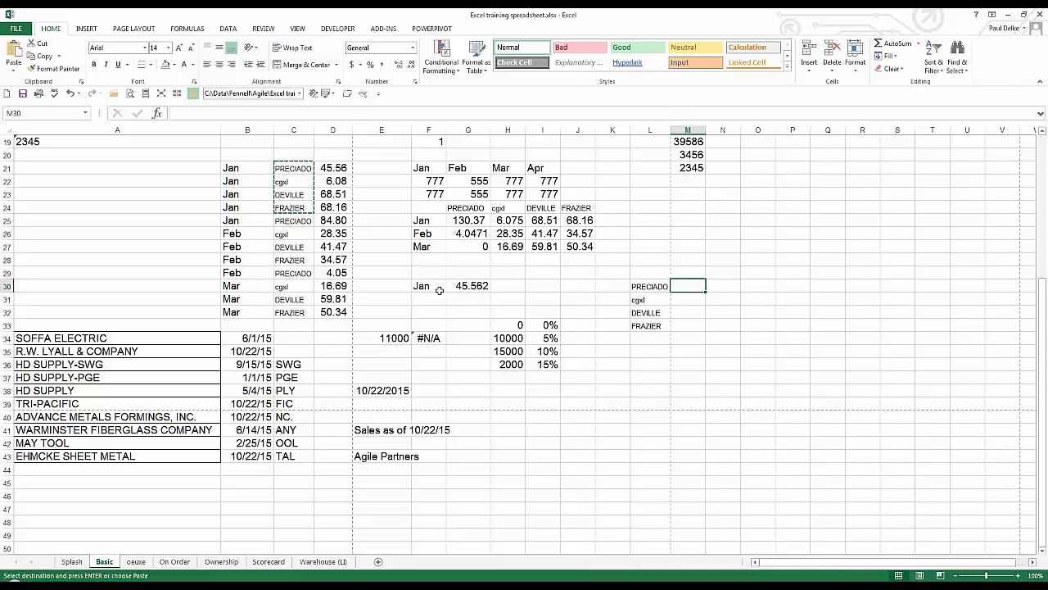
pyautogui.write('=ind')
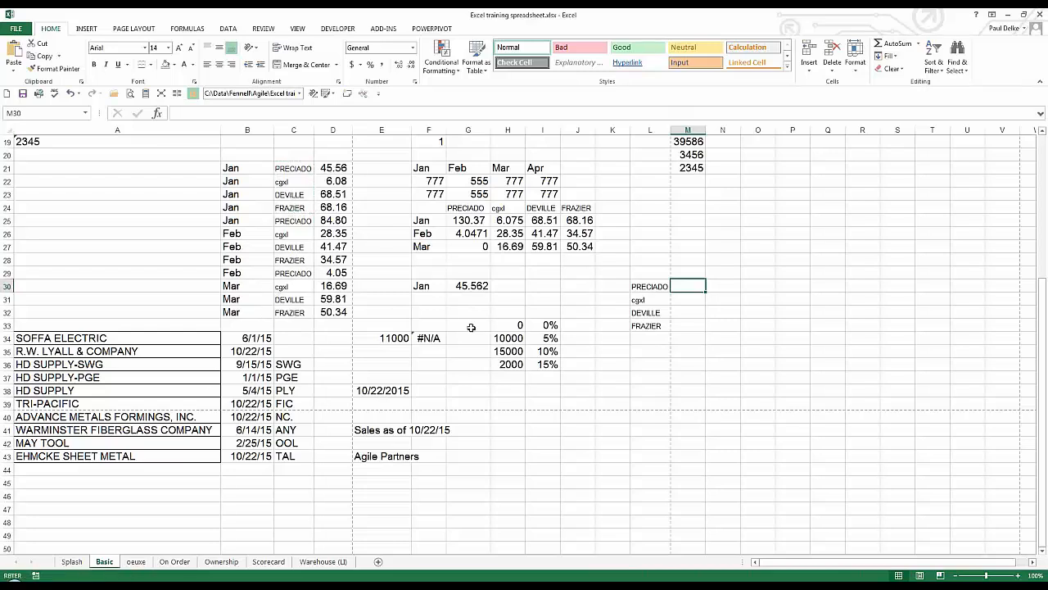
pyautogui.write('ex(')
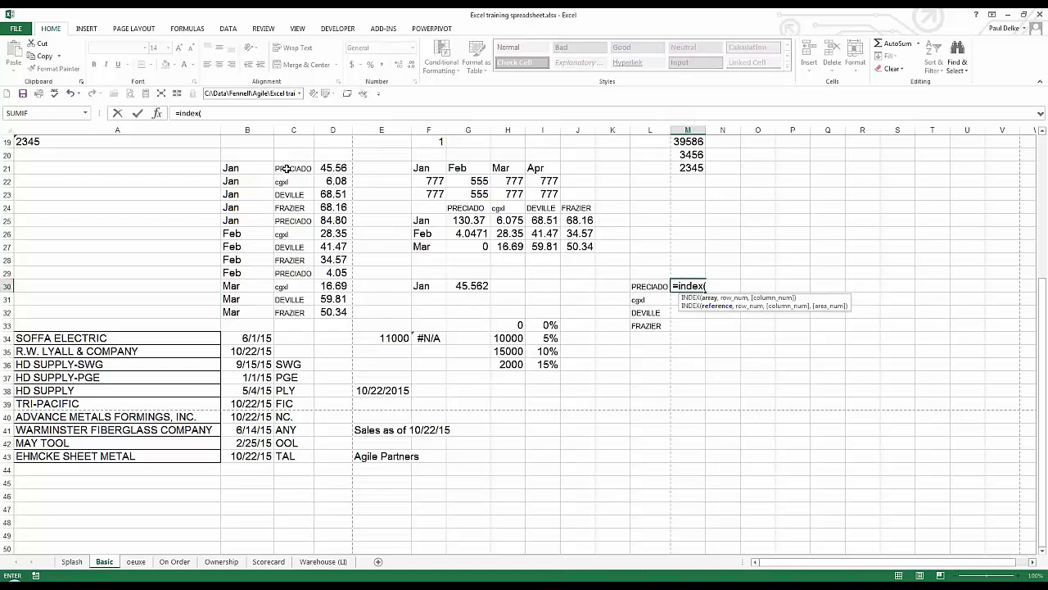
pyautogui.moveTo(250, 169); pyautogui.dragTo(249, 313)
pyautogui.press('F4')
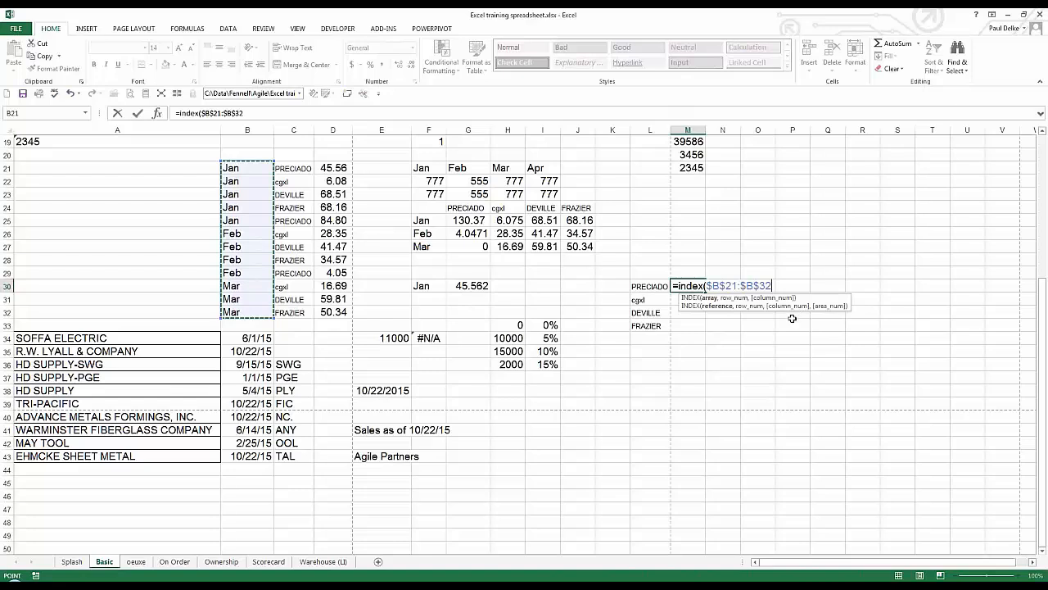
pyautogui.write(',')
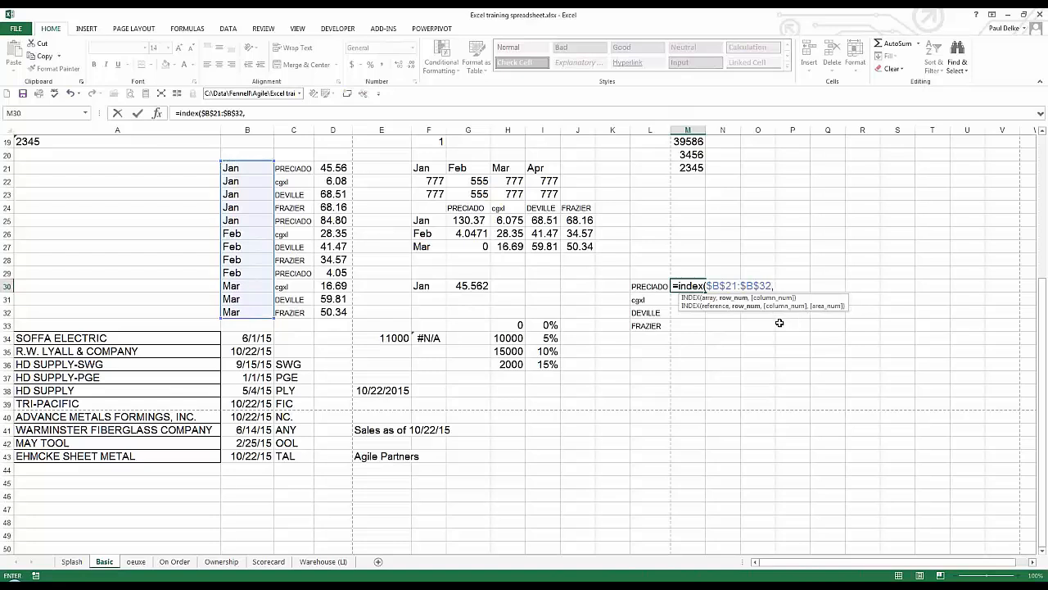
pyautogui.write('3,1)')
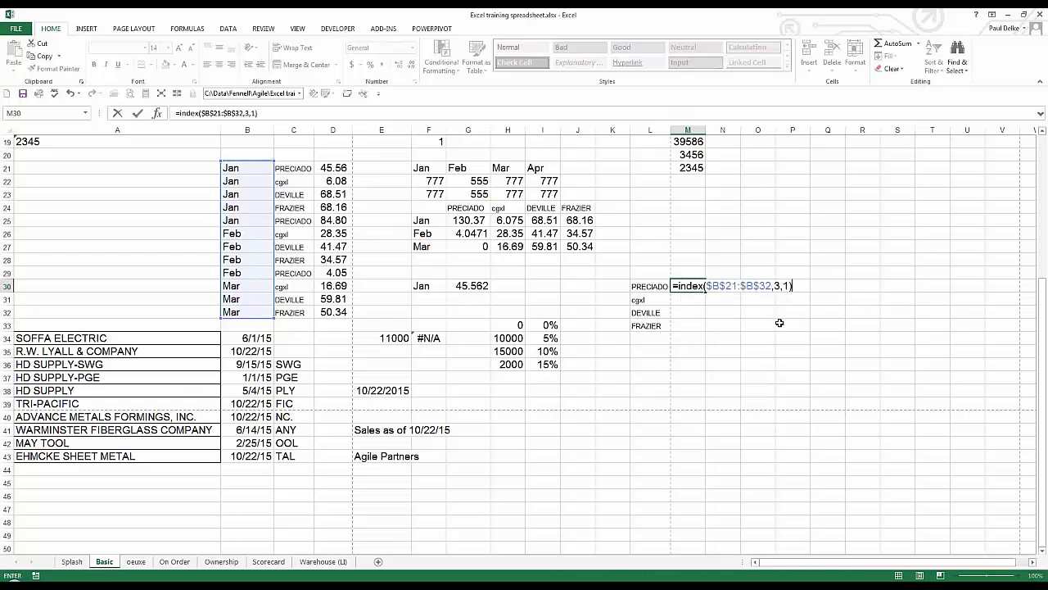
pyautogui.press('Return')
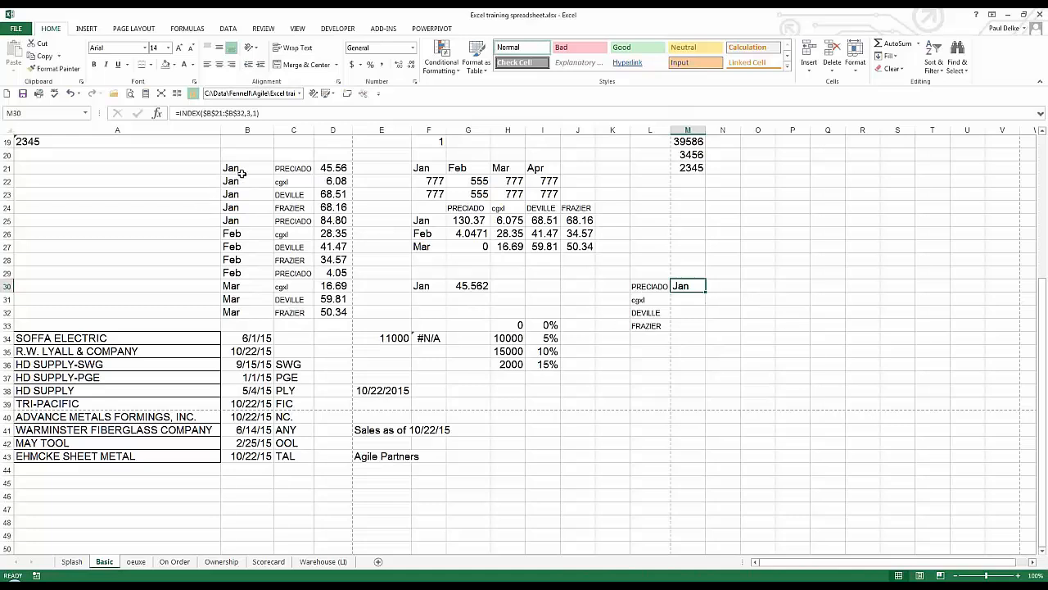
# Compare M30 with the third entry of the month list and try column number 5 in its INDEX formula
pyautogui.moveTo(243, 169); pyautogui.dragTo(245, 194)
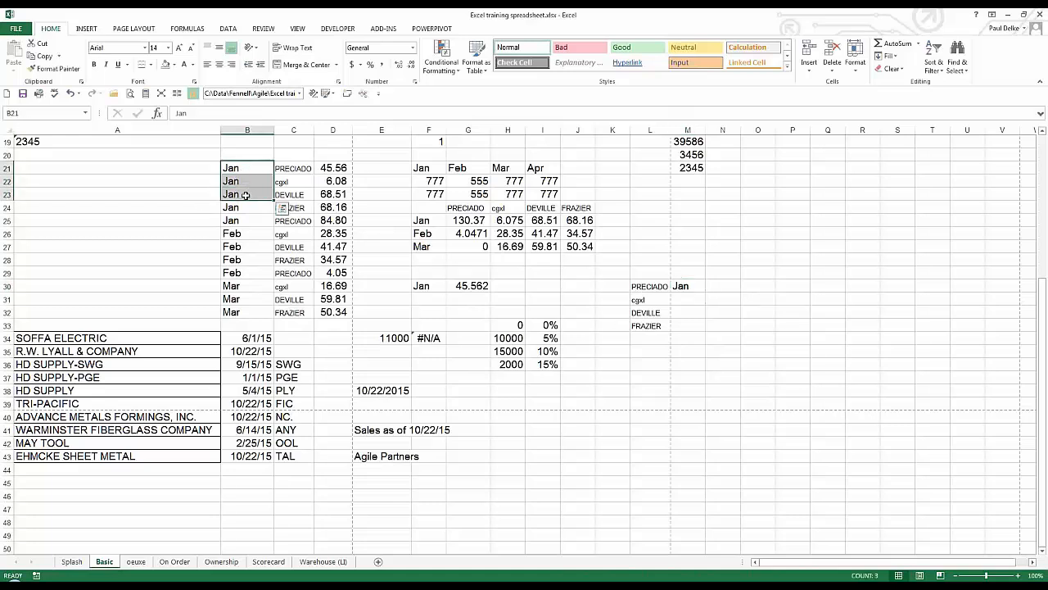
pyautogui.click(245, 194)
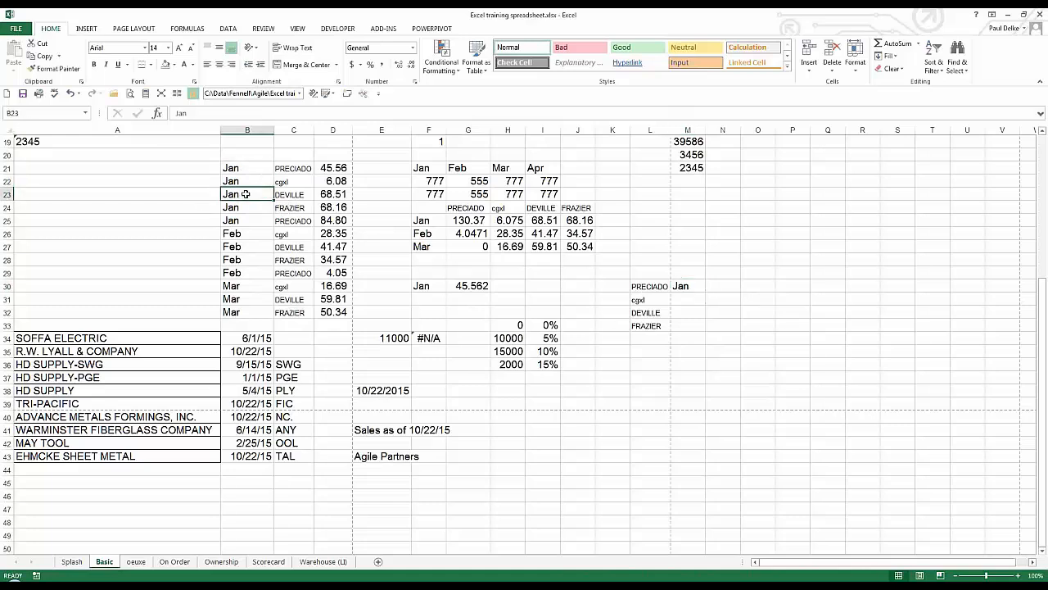
pyautogui.click(689, 285)
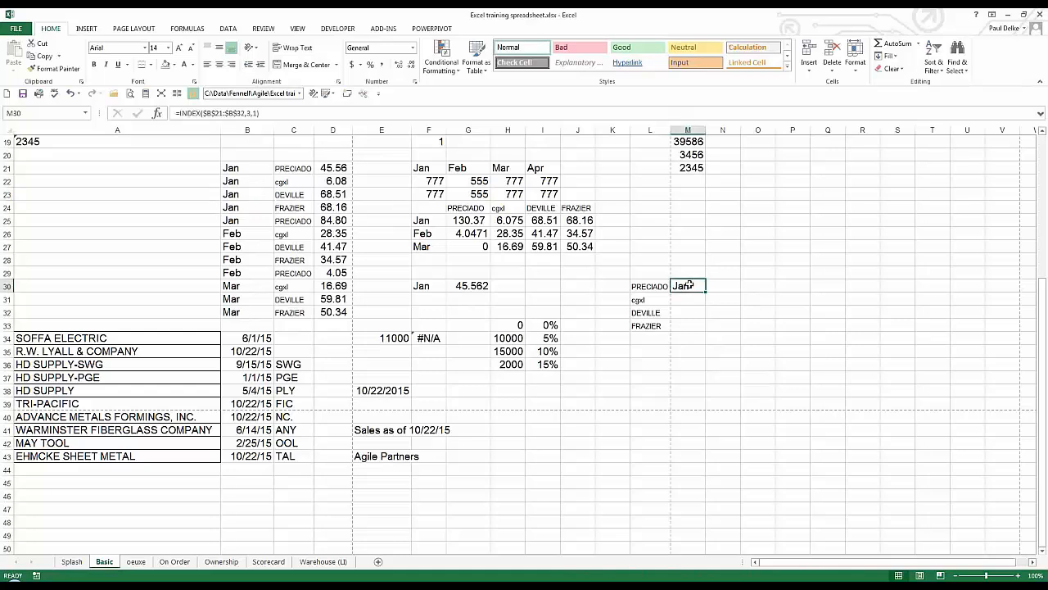
pyautogui.click(255, 114)
pyautogui.press('BackSpace')
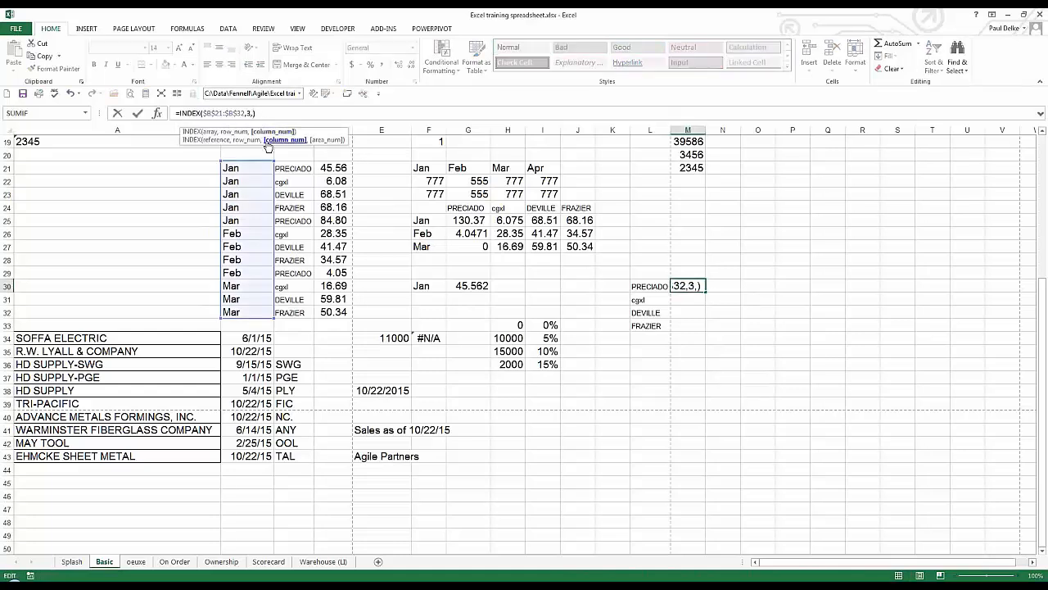
pyautogui.write('5')
pyautogui.press('Return')
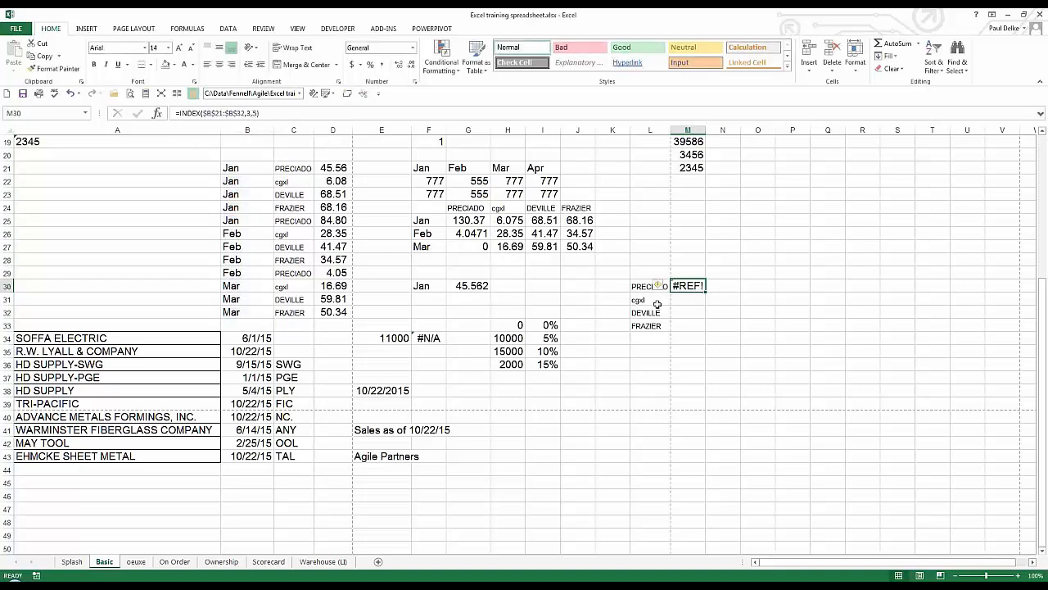
# Remove the column argument so M30 reads =INDEX($B$21:$B$32,3), and fill the formula down to M33
pyautogui.click(252, 113)
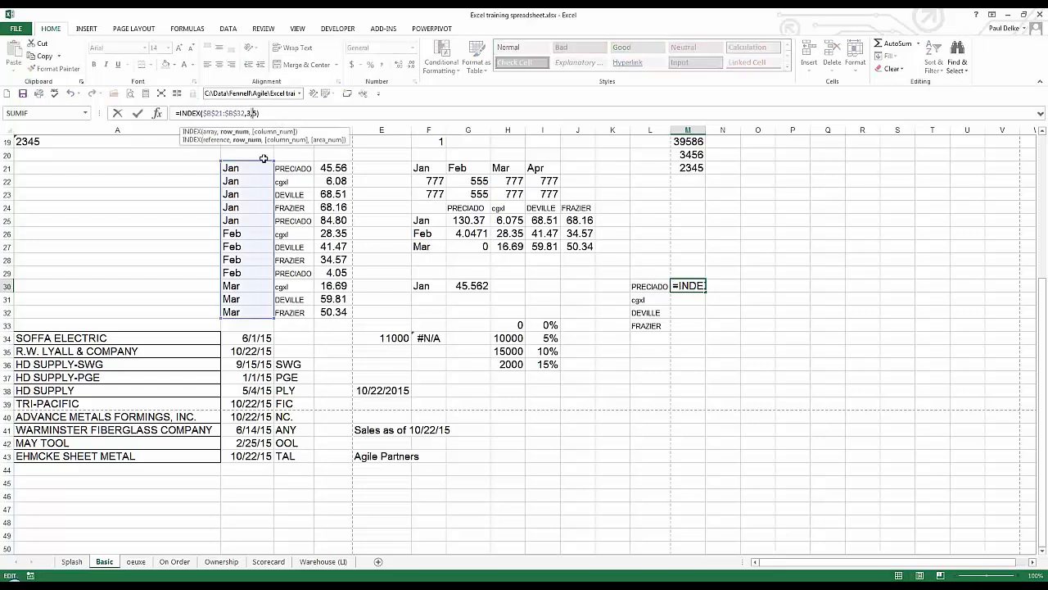
pyautogui.press('Delete')
pyautogui.press('BackSpace')
pyautogui.hotkey('ctrl', 'Return')
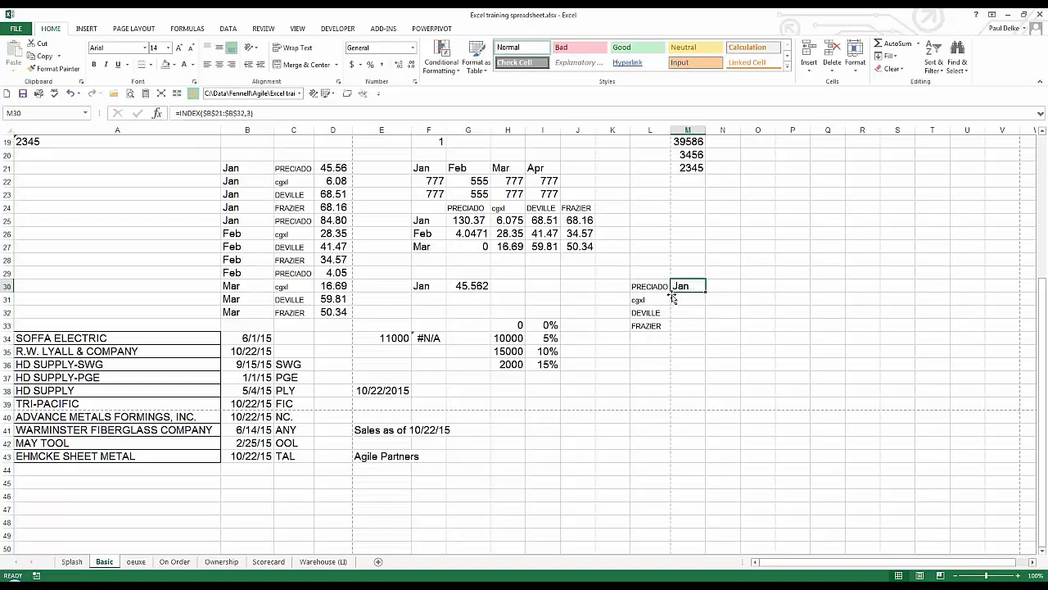
pyautogui.moveTo(705, 292); pyautogui.dragTo(704, 331)
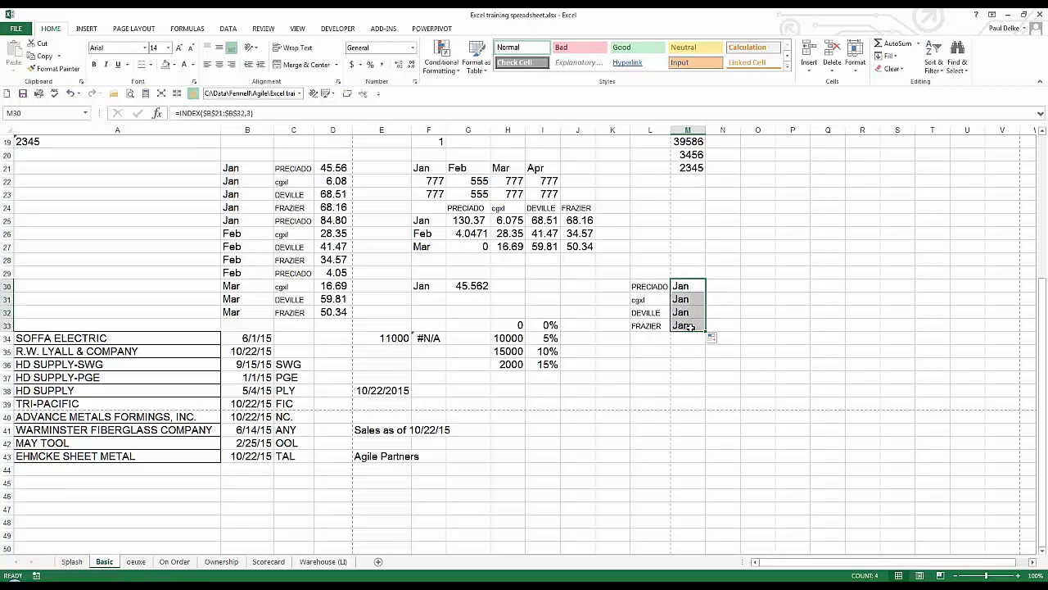
pyautogui.click(250, 113)
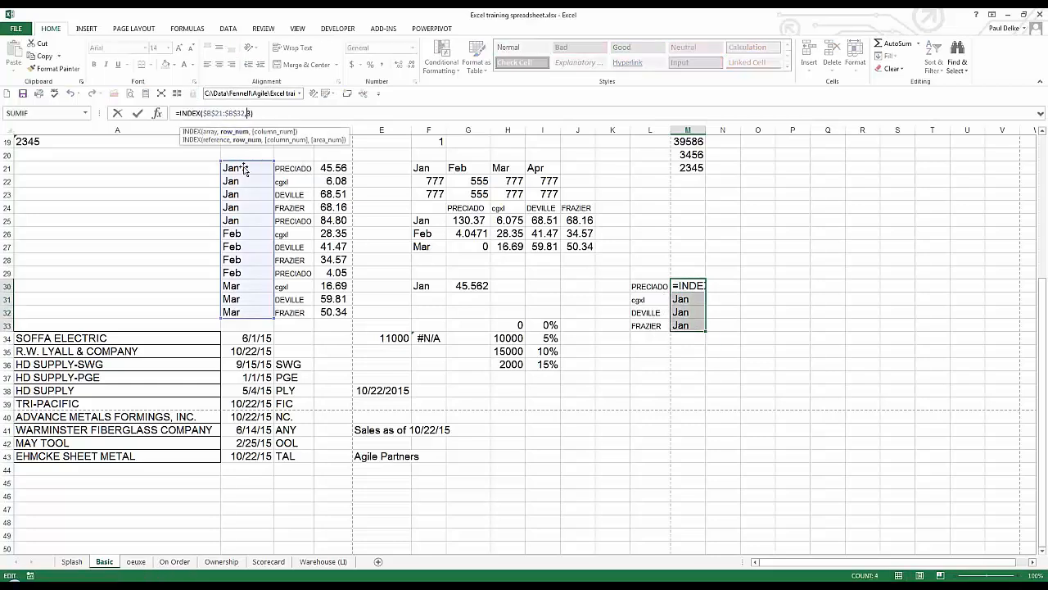
pyautogui.click(119, 114)
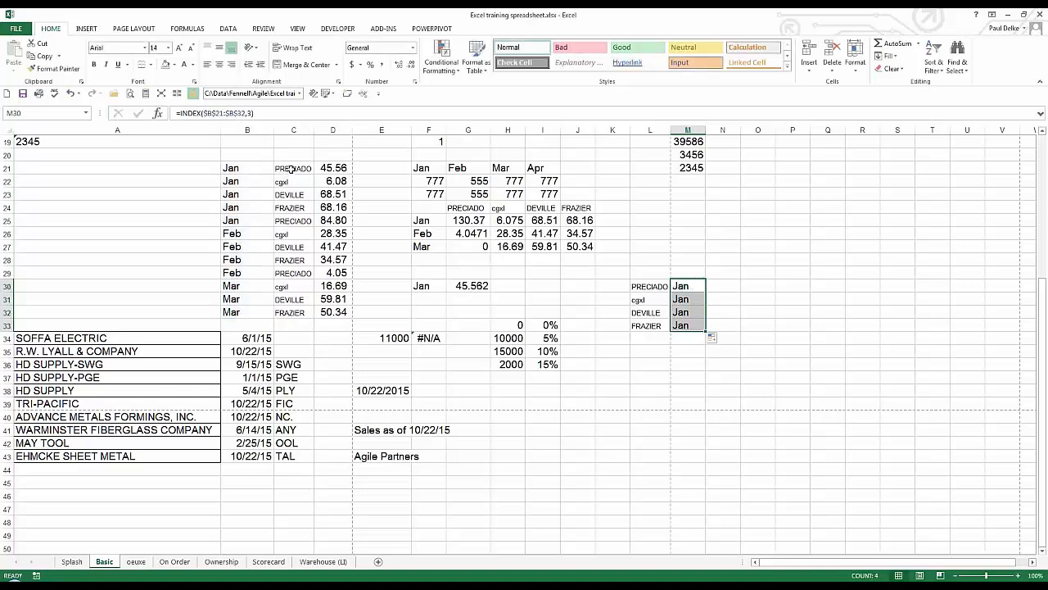
pyautogui.click(291, 169)
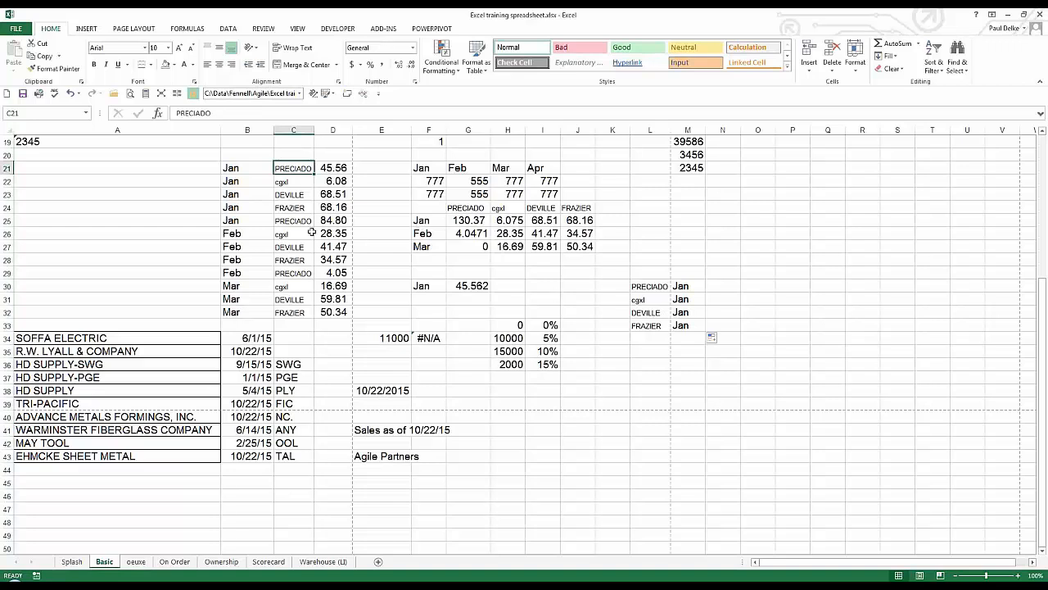
pyautogui.click(683, 285)
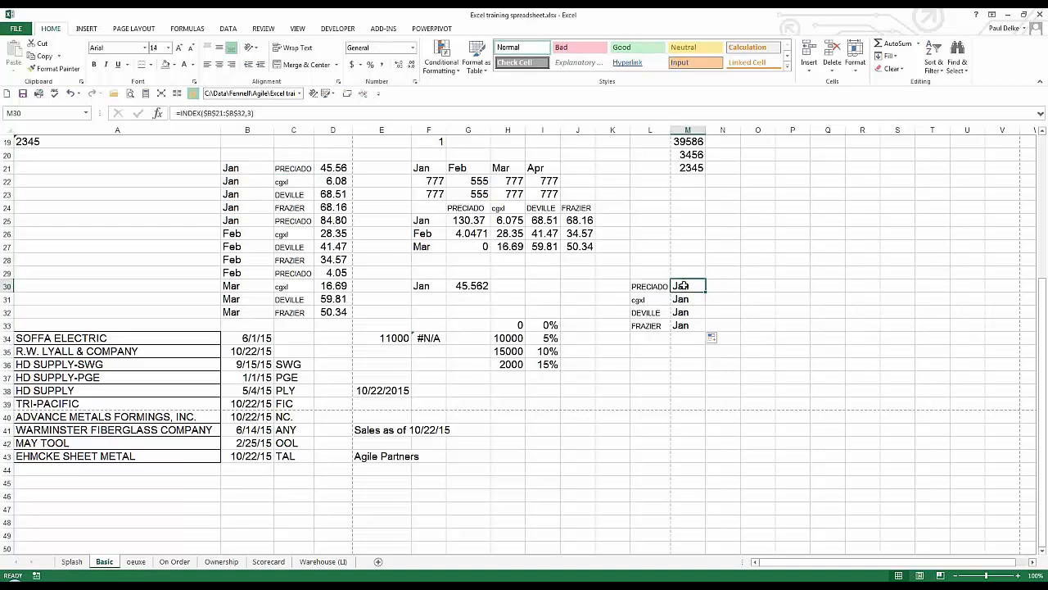
# Start a MATCH formula in N30 with the lookup value $L30, locking only the column
pyautogui.click(721, 288)
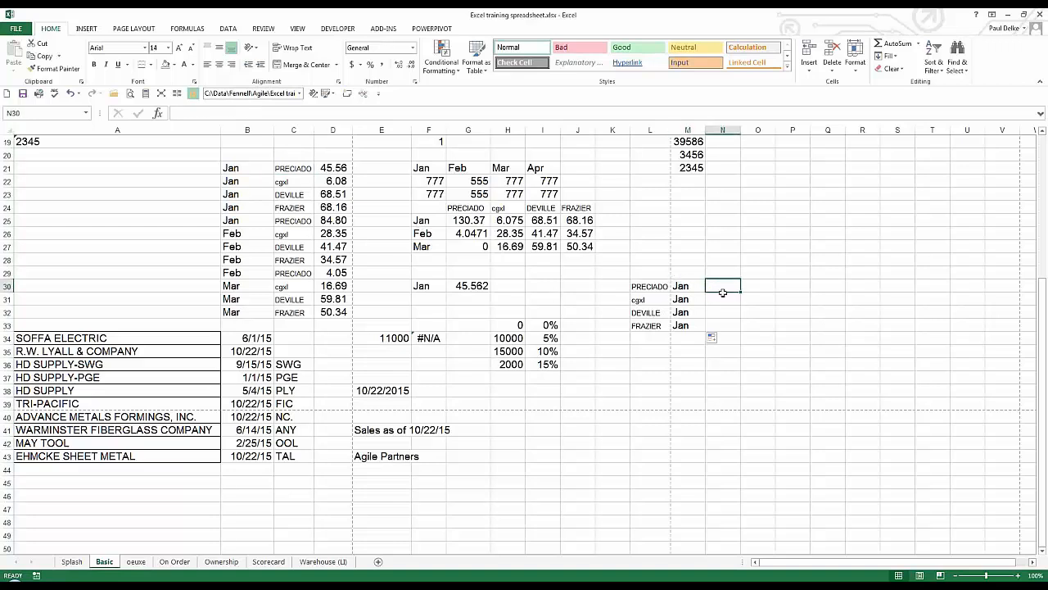
pyautogui.write('=m')
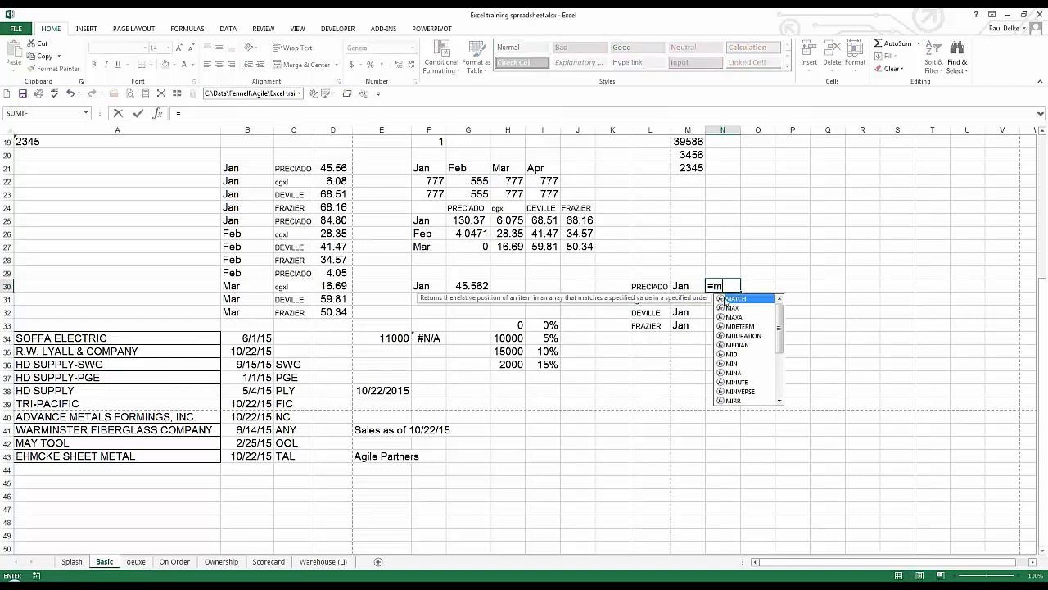
pyautogui.write('atch(')
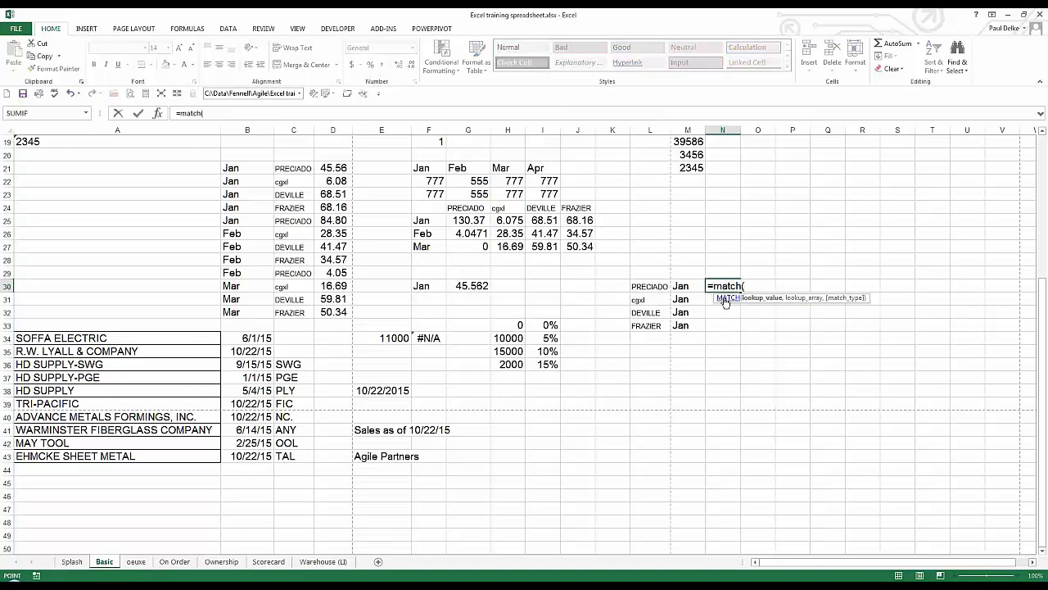
pyautogui.press('Left')
pyautogui.press('Left')
pyautogui.press('F4')
pyautogui.press('F4')
pyautogui.press('F4')
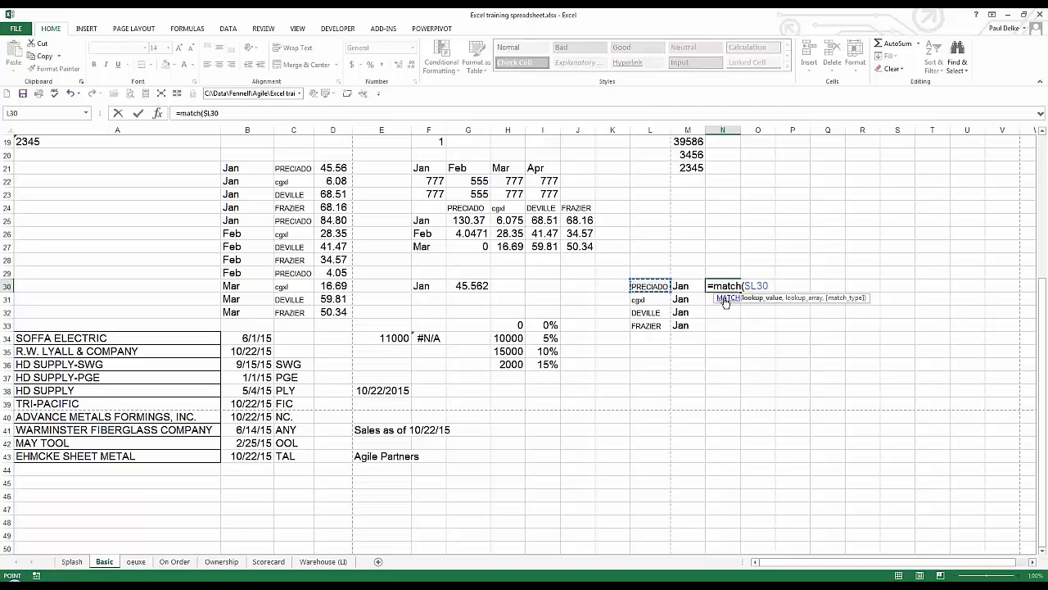
# Complete N30's MATCH formula with lookup array $C$21:$C$32 and match type 0, and fill it down to N33
pyautogui.write(',')
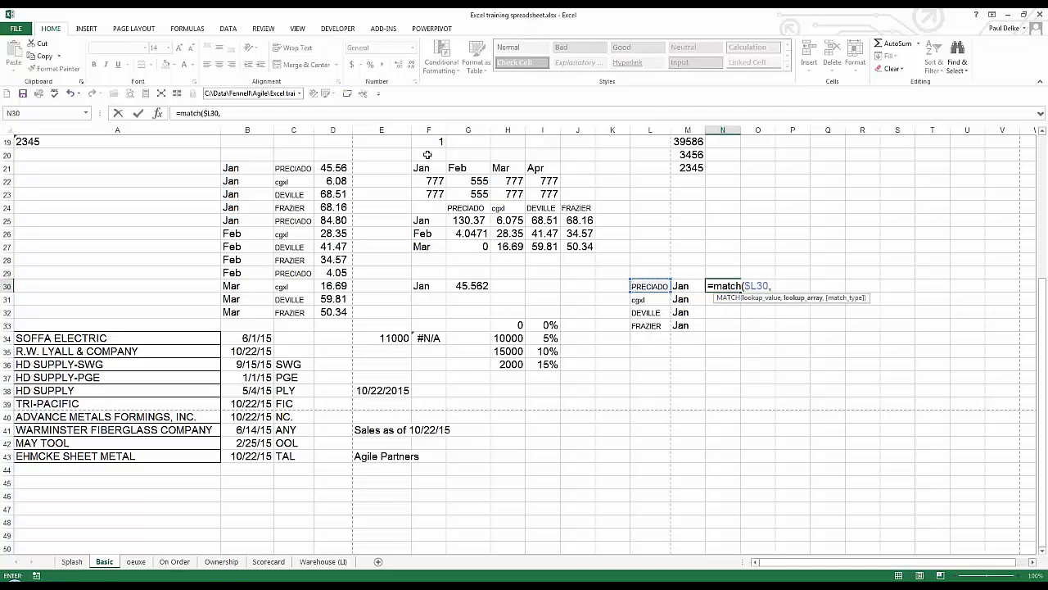
pyautogui.click(295, 167)
pyautogui.moveTo(295, 167); pyautogui.dragTo(295, 311)
pyautogui.press('F4')
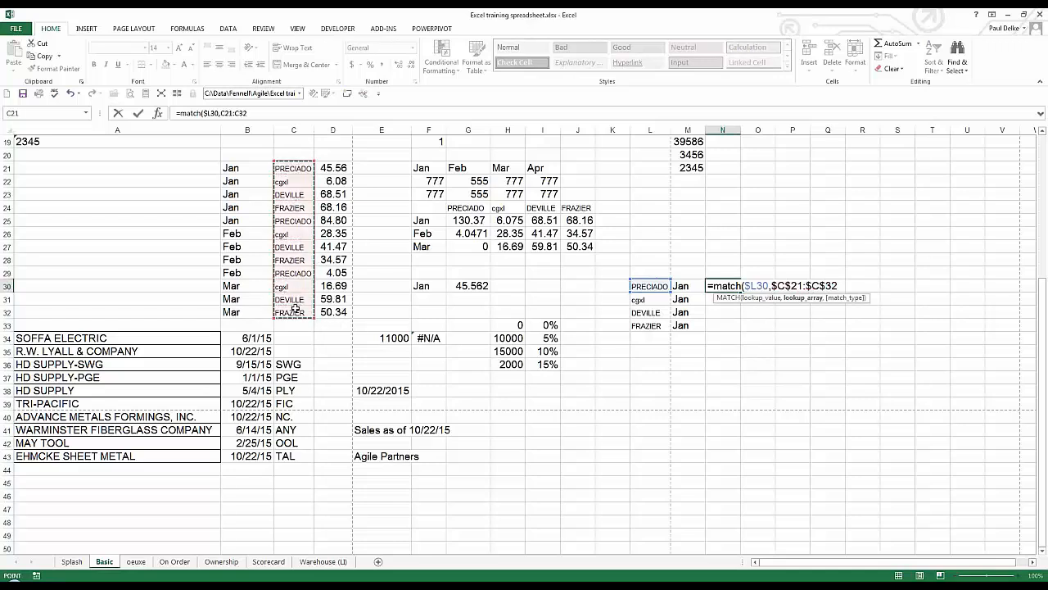
pyautogui.write(',')
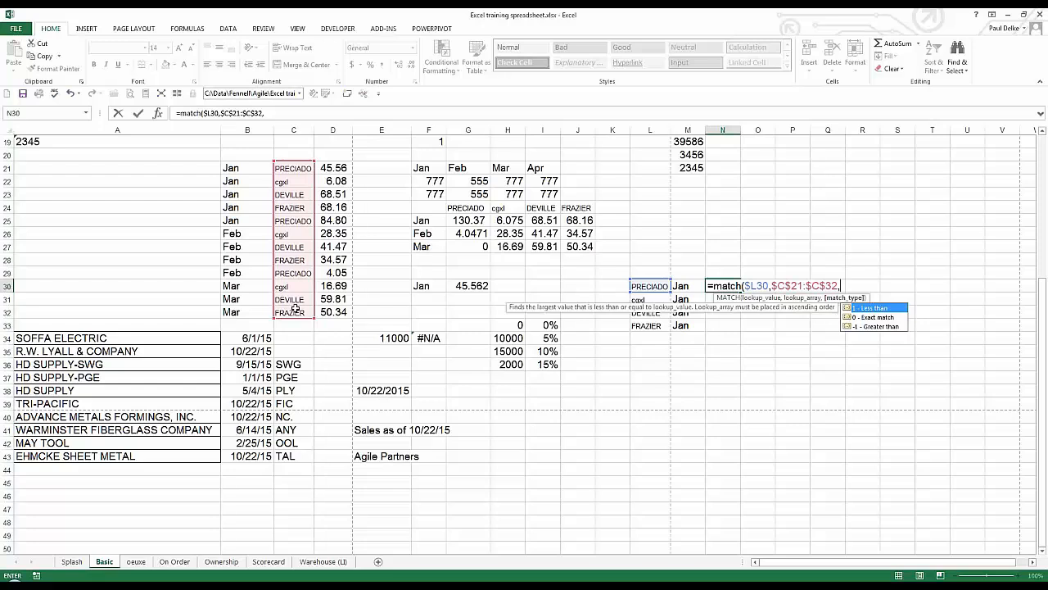
pyautogui.write('0)')
pyautogui.press('Return')
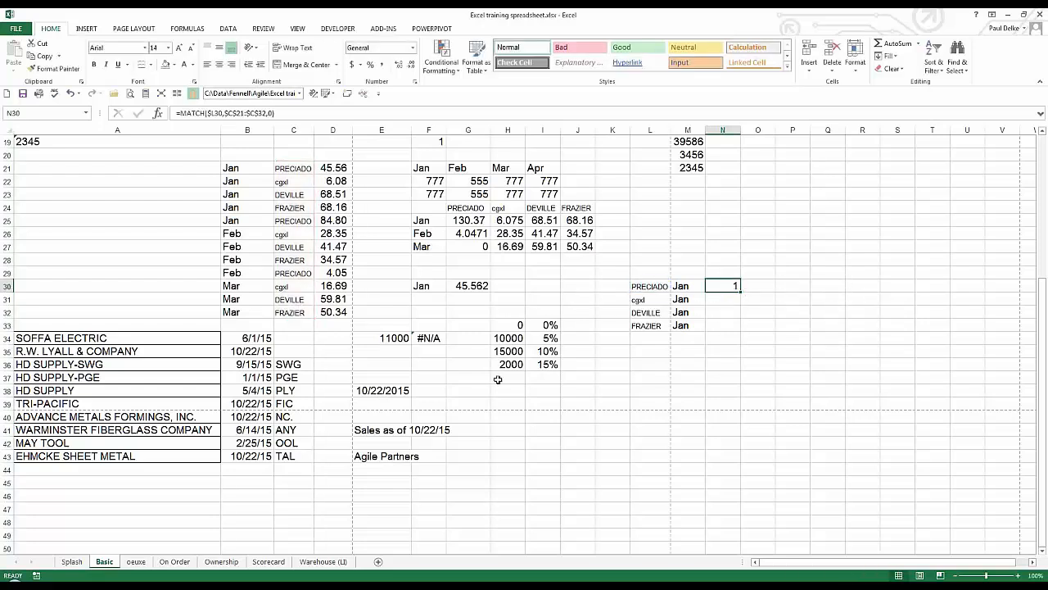
pyautogui.moveTo(740, 290); pyautogui.dragTo(740, 330)
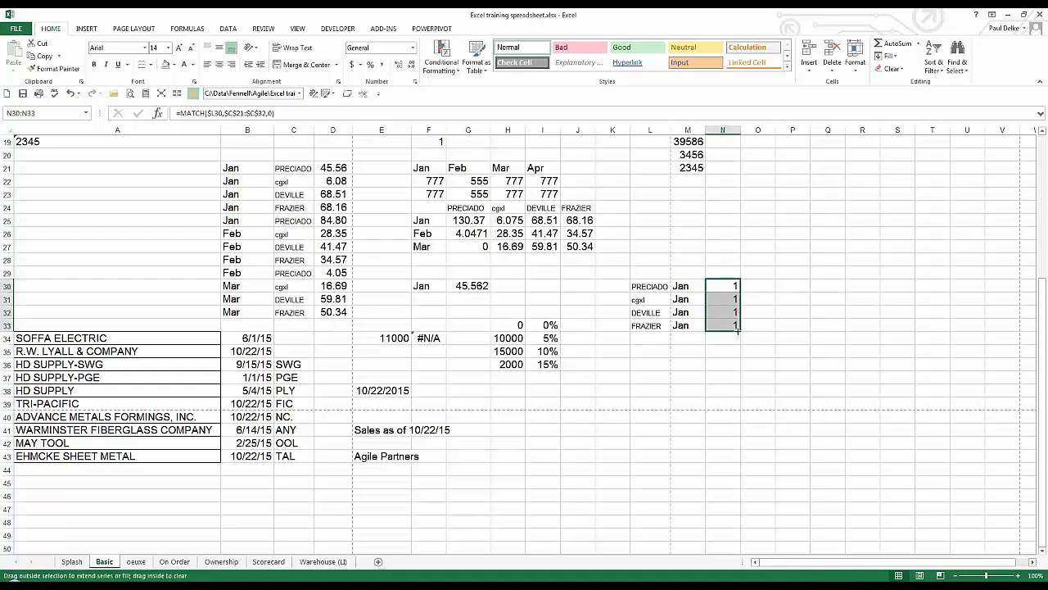
# Clear the name in C21 to test the MATCH formulas, and undo the deletion
pyautogui.click(295, 168)
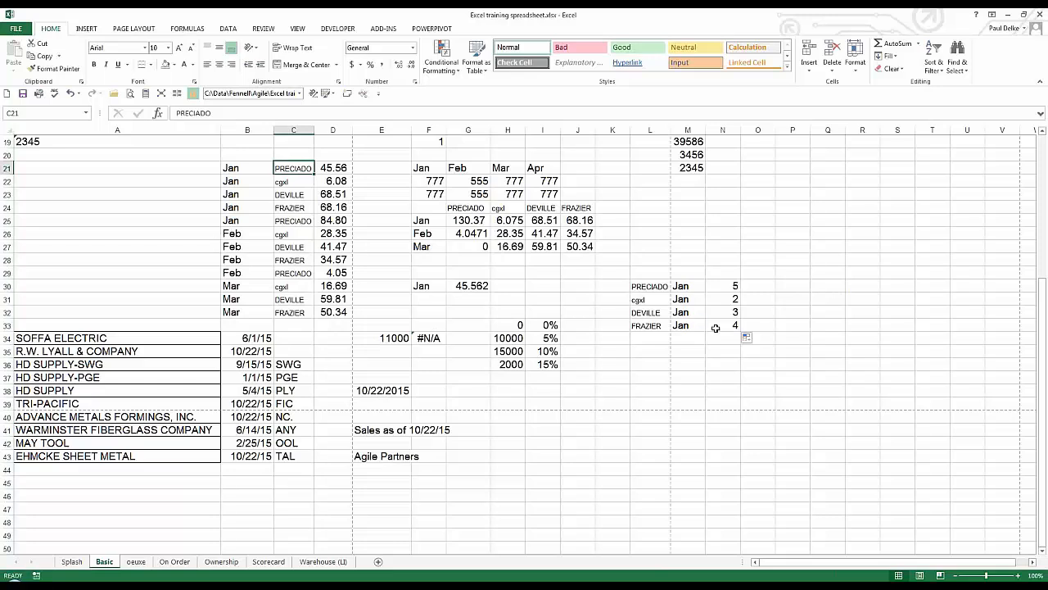
pyautogui.press('Delete')
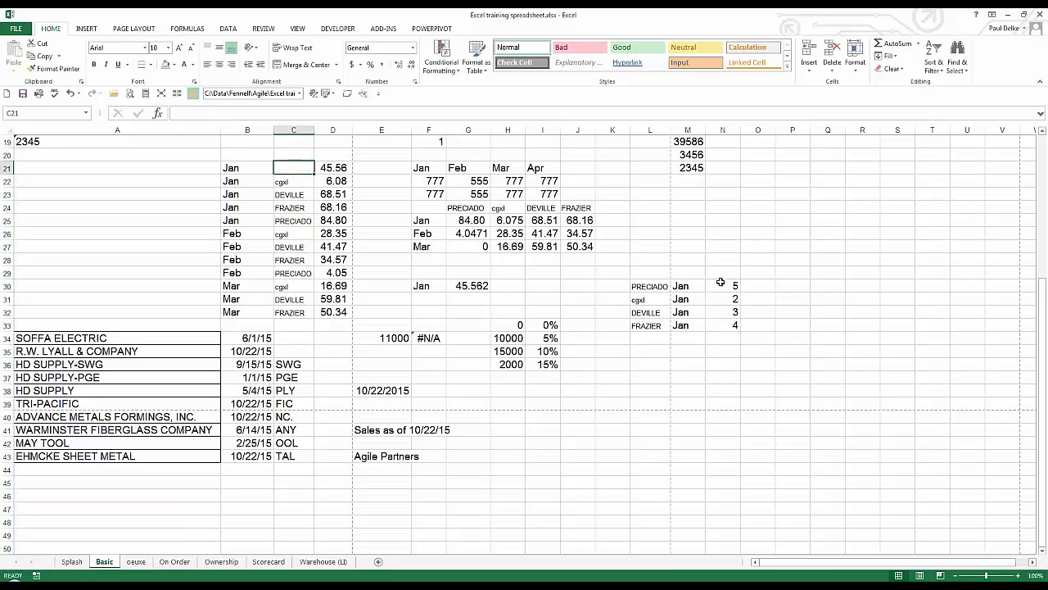
pyautogui.hotkey('ctrl', 'z')
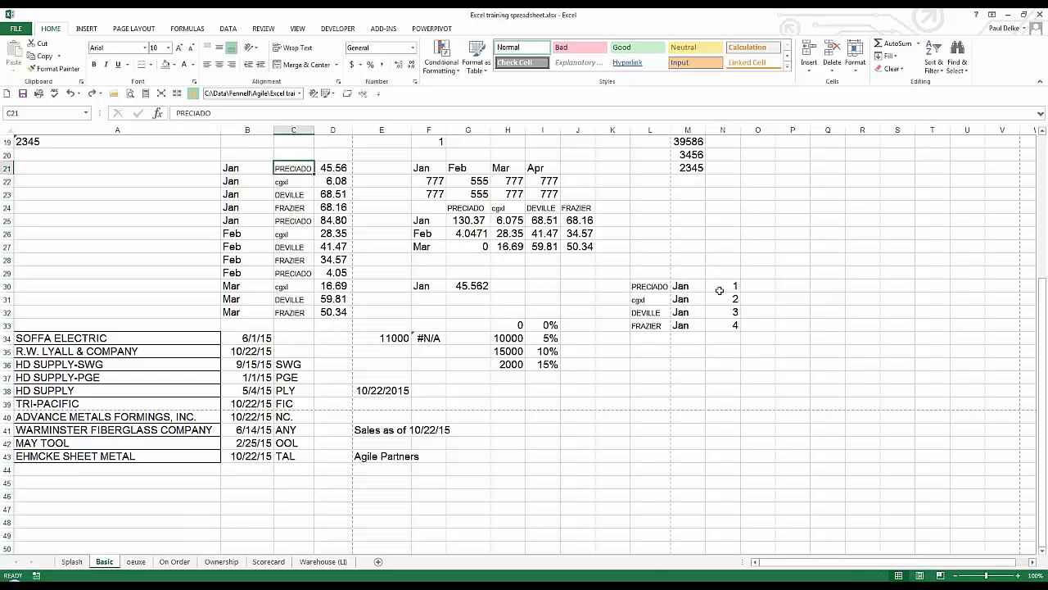
# Replace the row number in M30's INDEX formula with MATCH($L30,$C$21:$C$32,0) and fill it down to M33
pyautogui.click(719, 285)
pyautogui.click(183, 115)
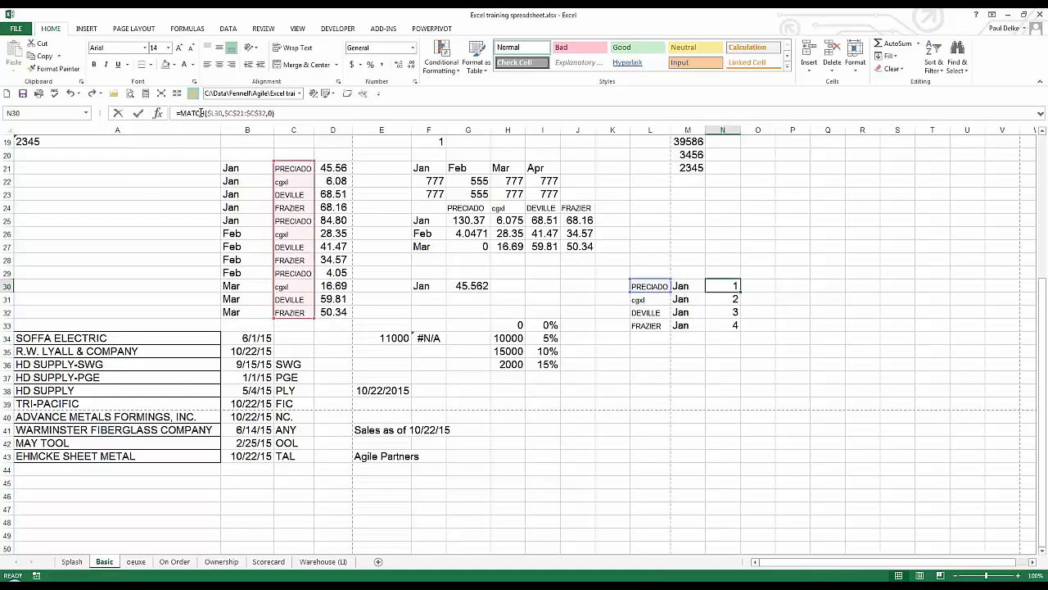
pyautogui.click(121, 115)
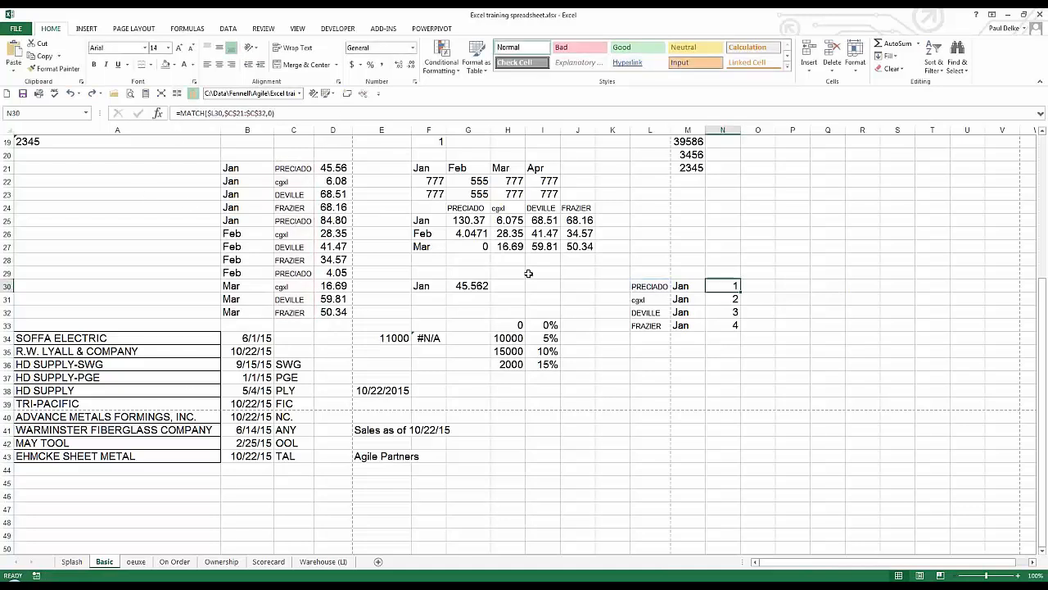
pyautogui.click(692, 286)
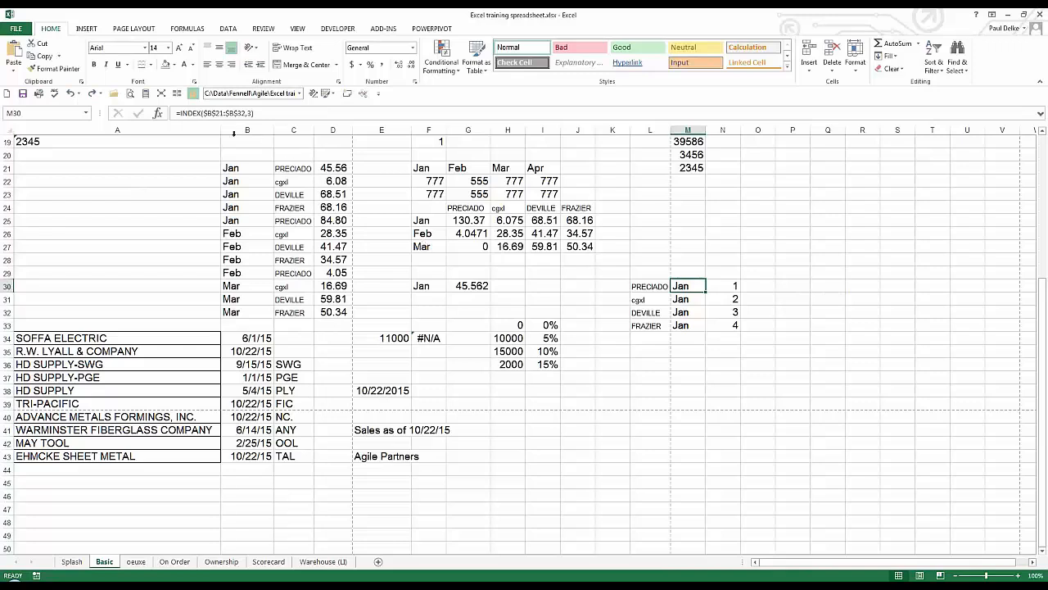
pyautogui.click(251, 113)
pyautogui.write('MATCH($L30,$C$21:$C$32,0))')
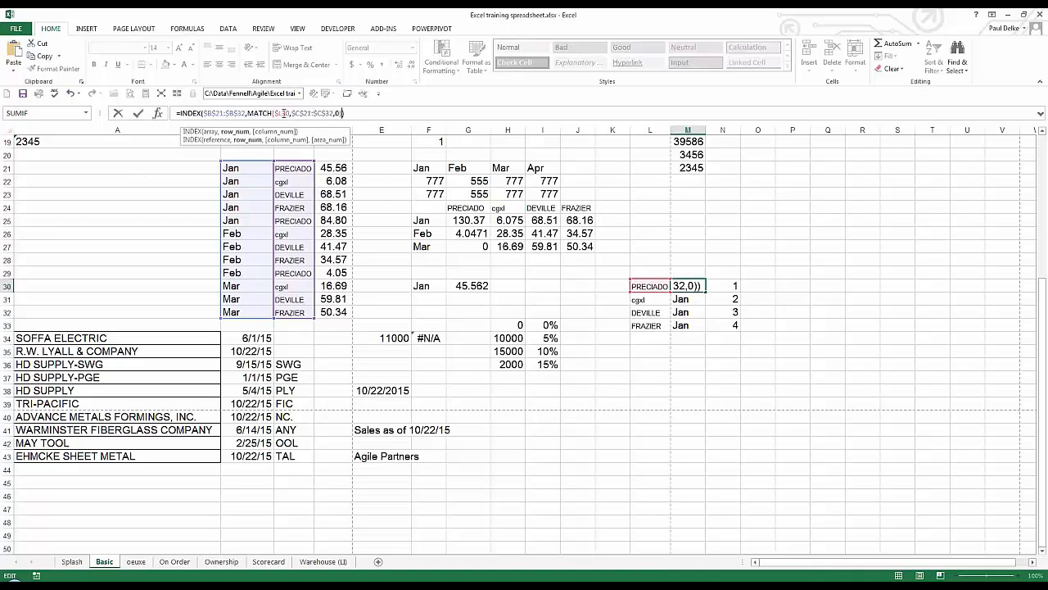
pyautogui.hotkey('ctrl', 'Return')
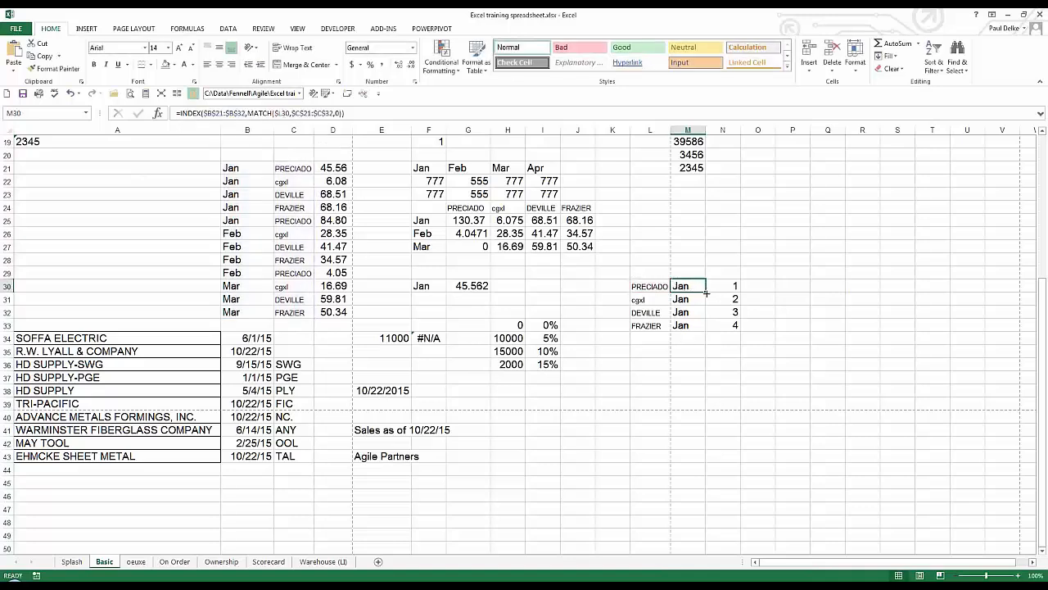
pyautogui.moveTo(704, 290); pyautogui.dragTo(700, 330)
# Swap the two formula columns, placing the MATCH formulas in M30:M33 and the INDEX formulas in N30:N33
pyautogui.click(697, 285)
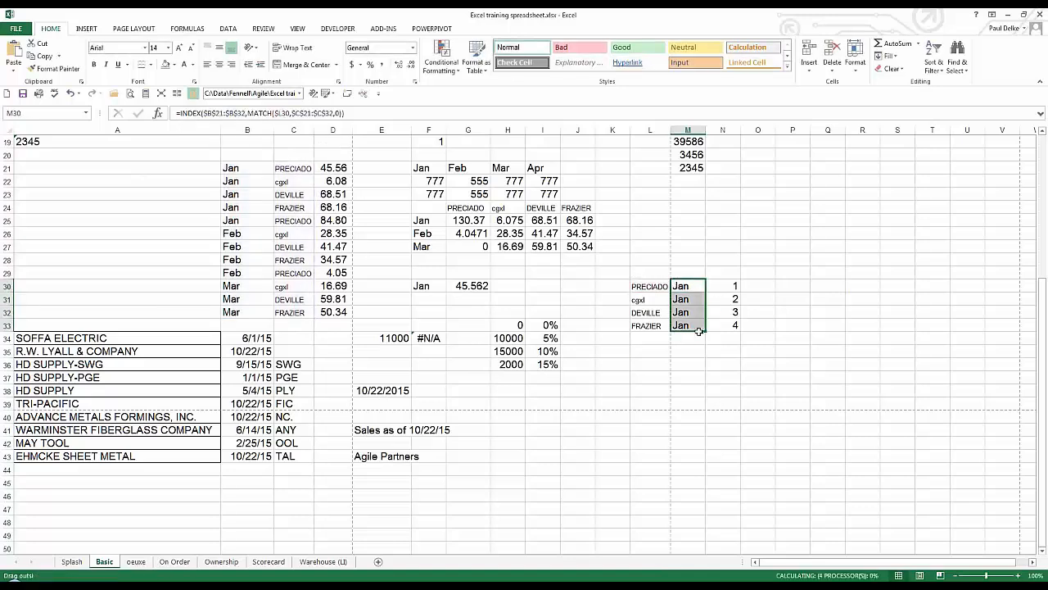
pyautogui.click(681, 284)
pyautogui.moveTo(690, 285); pyautogui.dragTo(716, 327)
pyautogui.click(688, 290)
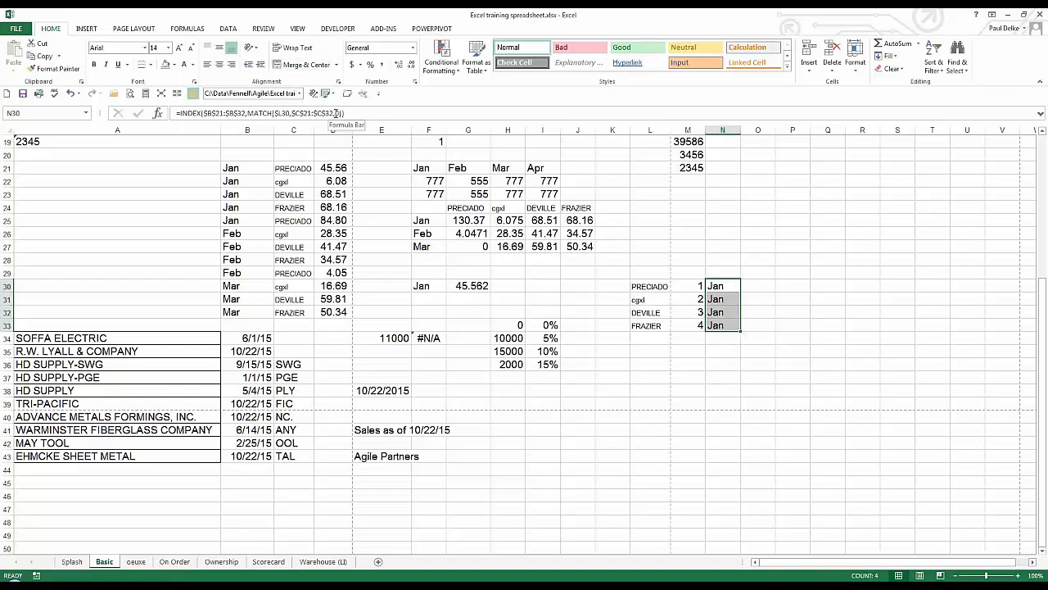
# Replace the nested MATCH in the N30:N33 INDEX formulas with the reference $M30
pyautogui.moveTo(251, 113); pyautogui.dragTo(339, 115)
pyautogui.press('BackSpace')
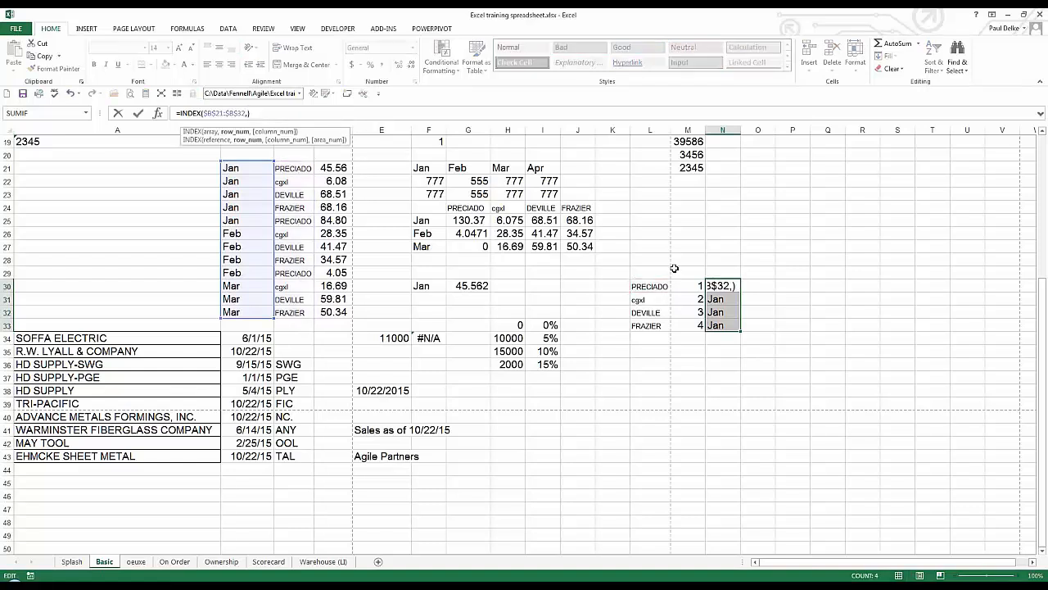
pyautogui.click(692, 284)
pyautogui.press('F4')
pyautogui.press('F4')
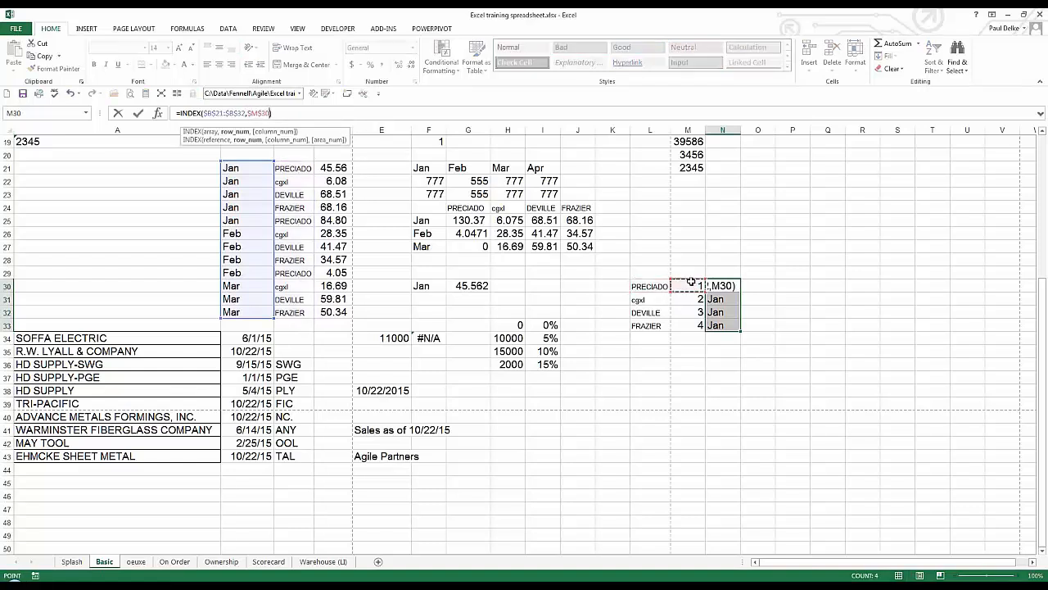
pyautogui.hotkey('ctrl', 'Return')
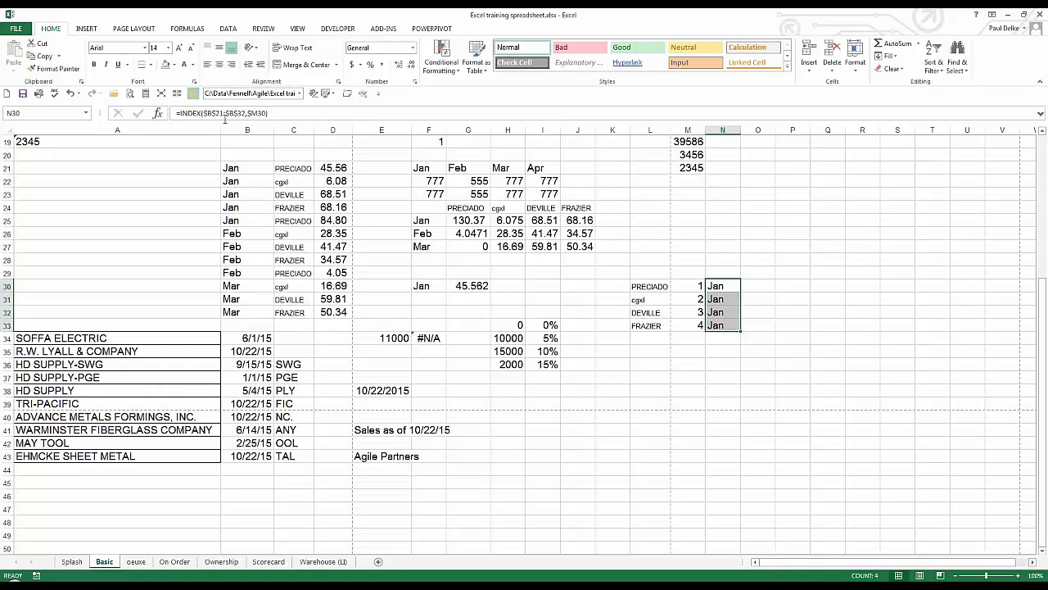
# Make the column of the INDEX array relative, as B$21:B$32, in all formulas in N30:N33
pyautogui.click(210, 111)
pyautogui.press('Delete')
pyautogui.press('Delete')
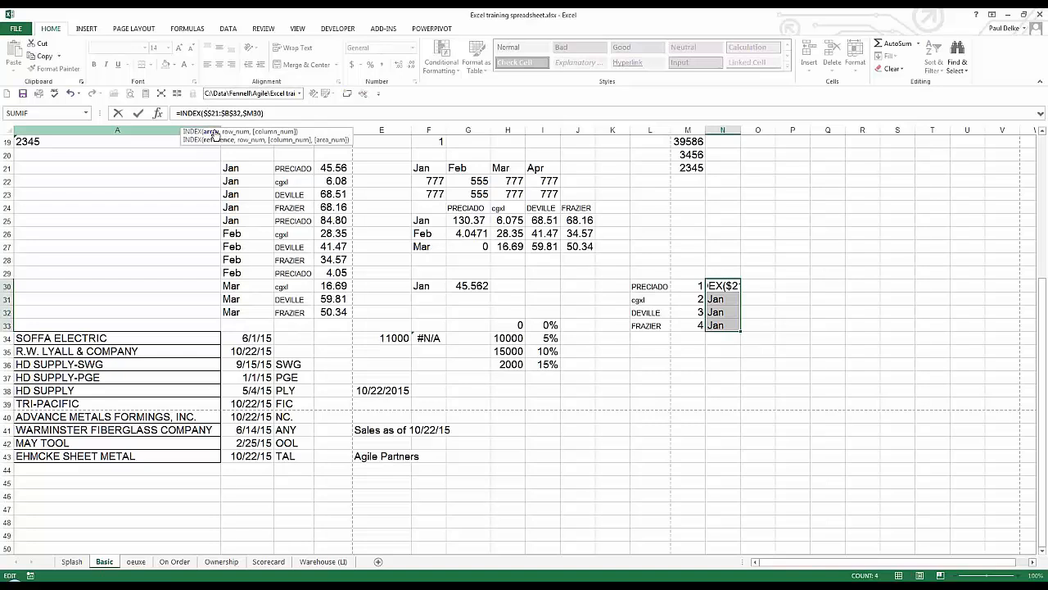
pyautogui.write('B')
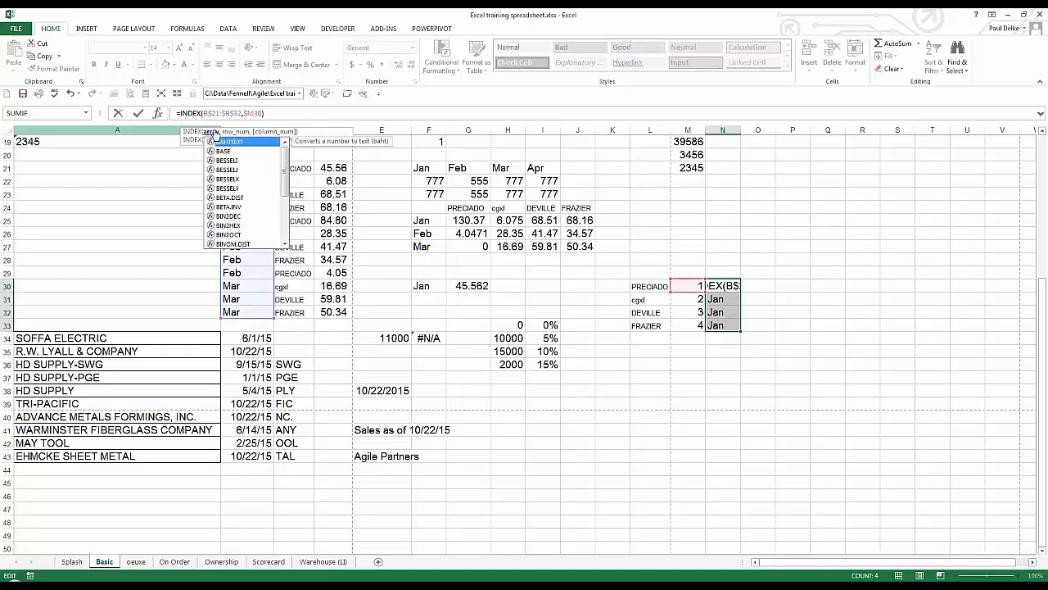
pyautogui.press('Delete')
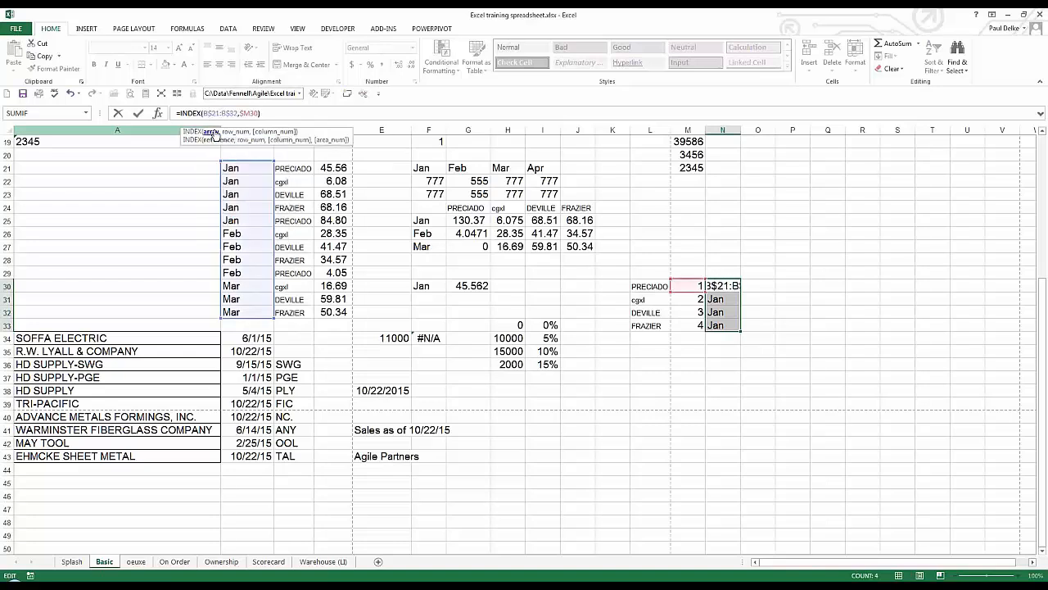
pyautogui.hotkey('ctrl', 'Return')
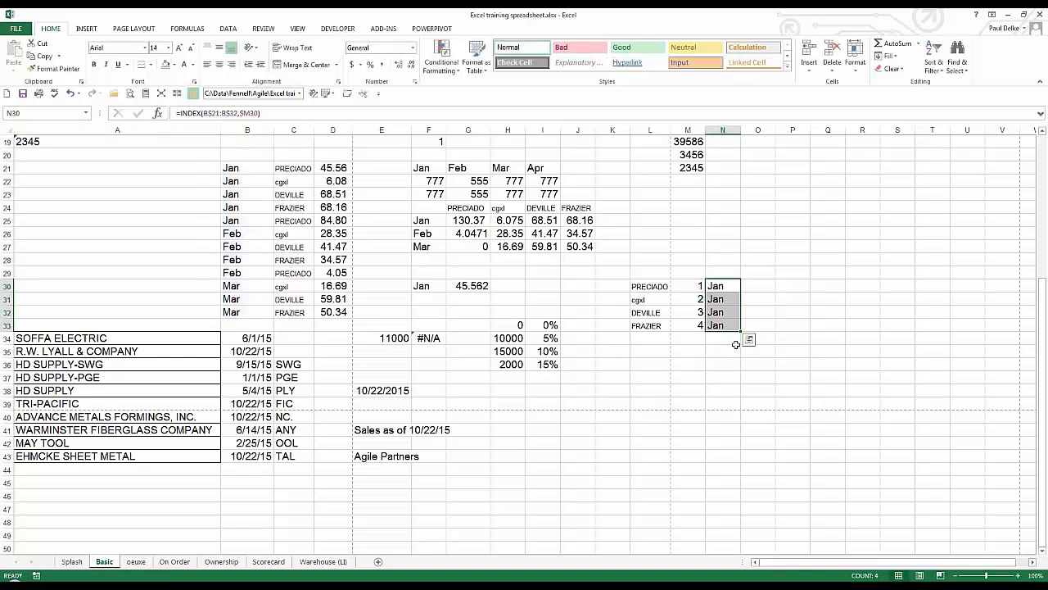
# Fill the INDEX formulas from N30:N33 across to column P and autofit the width of column O
pyautogui.moveTo(740, 330); pyautogui.dragTo(802, 328)
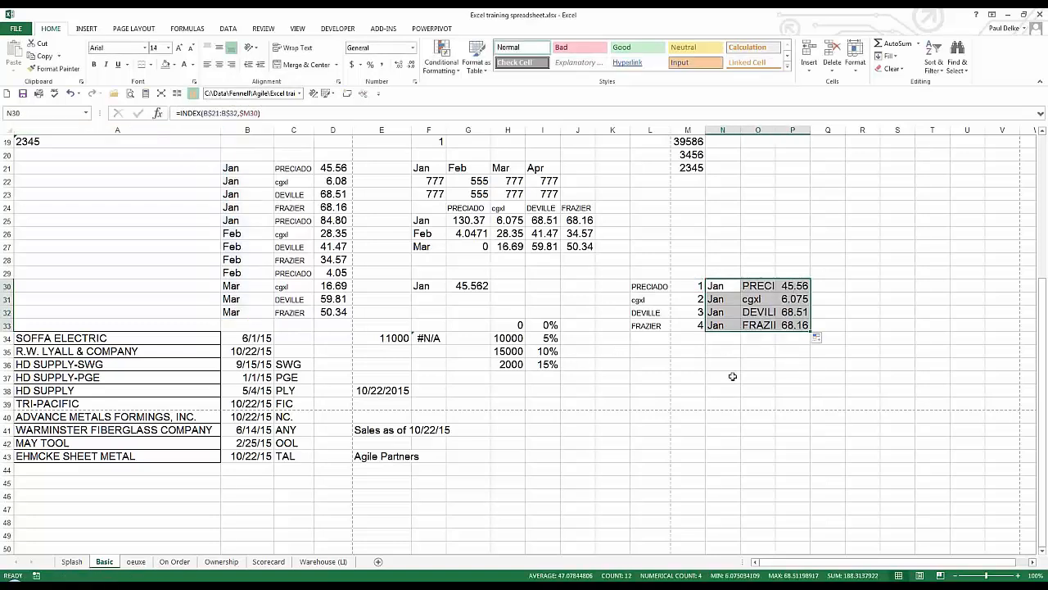
pyautogui.doubleClick(775, 130)
pyautogui.click(765, 286)
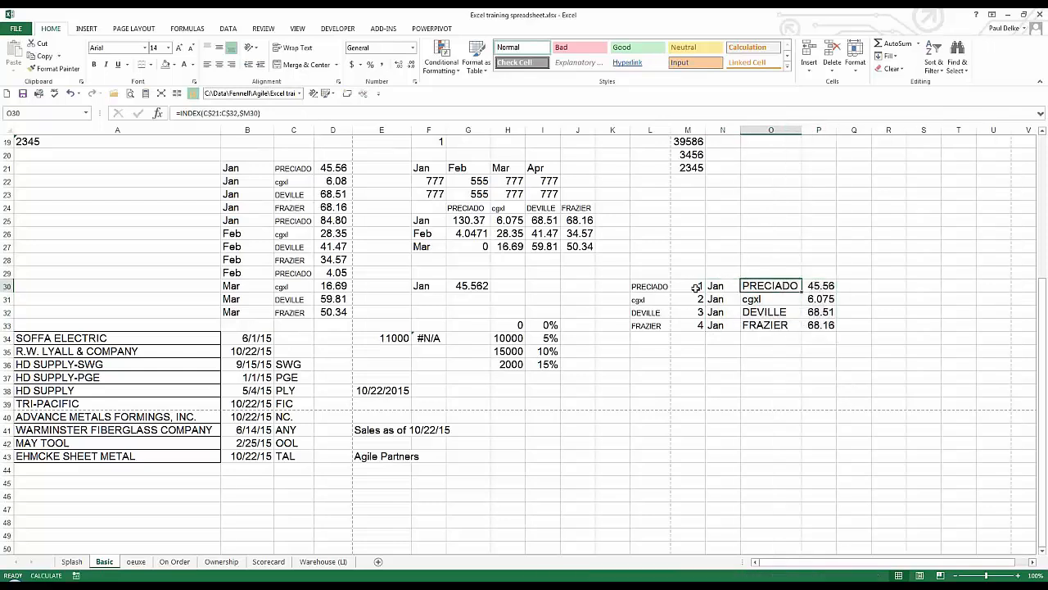
# Review the MATCH formulas in M30:M33, the VLOOKUP in F34 and the INDEX formulas in N30:P30
pyautogui.click(692, 284)
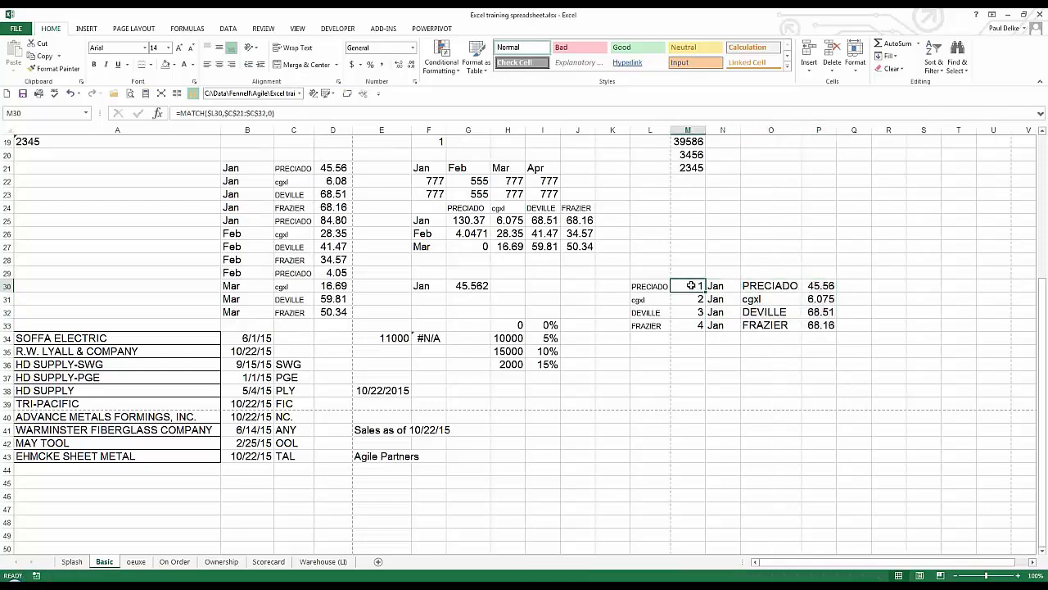
pyautogui.moveTo(692, 286); pyautogui.dragTo(686, 336)
pyautogui.click(432, 338)
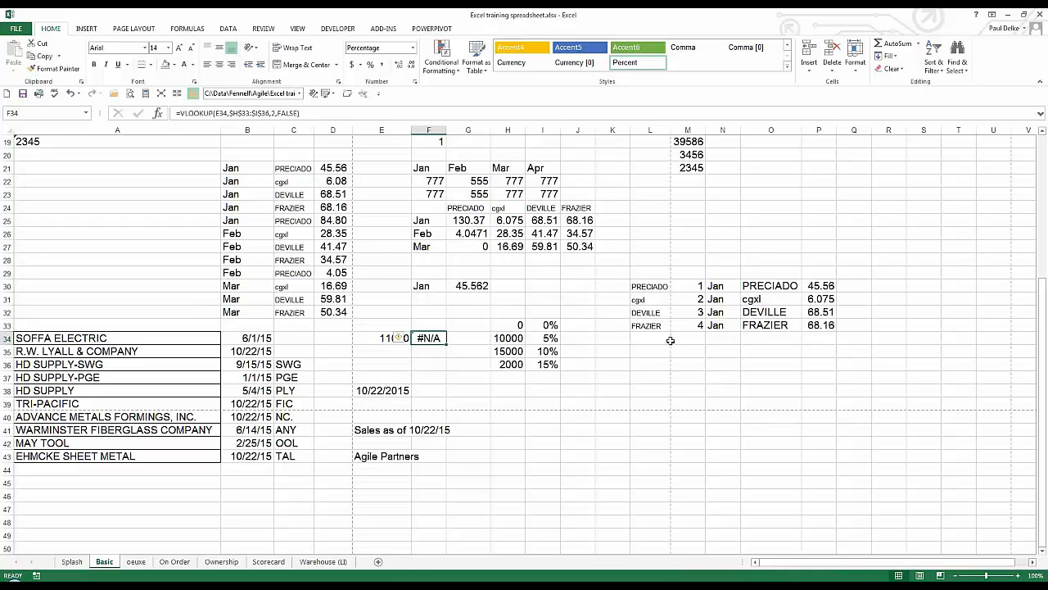
pyautogui.click(688, 287)
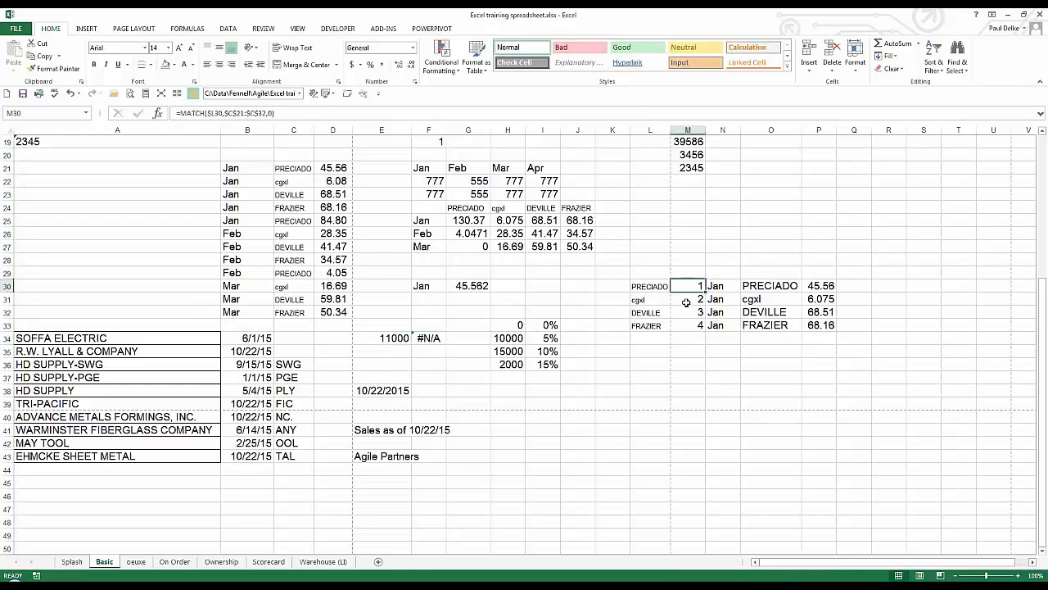
pyautogui.moveTo(688, 287); pyautogui.dragTo(689, 326)
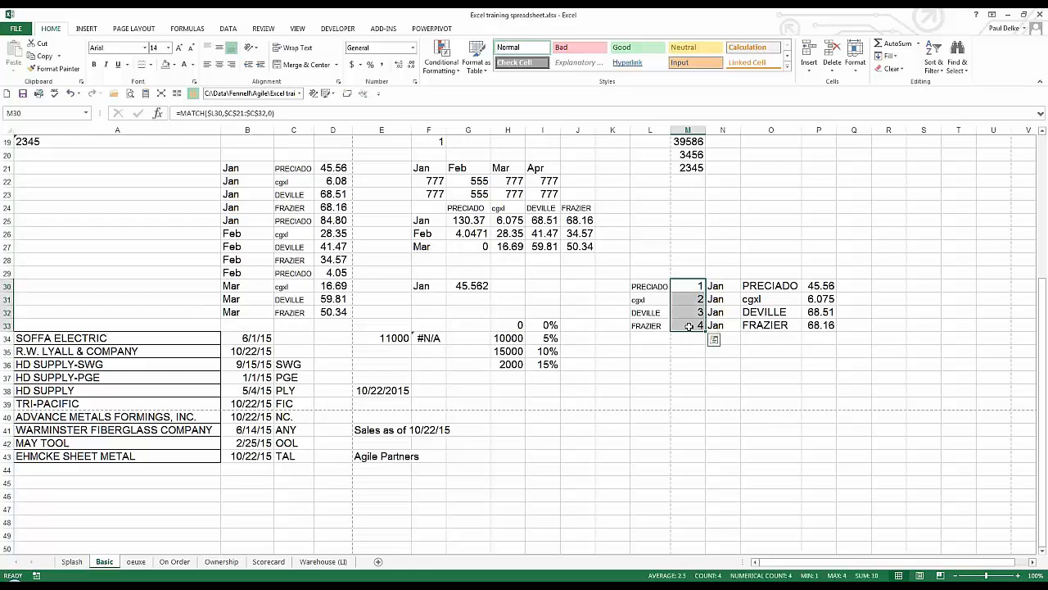
pyautogui.click(689, 285)
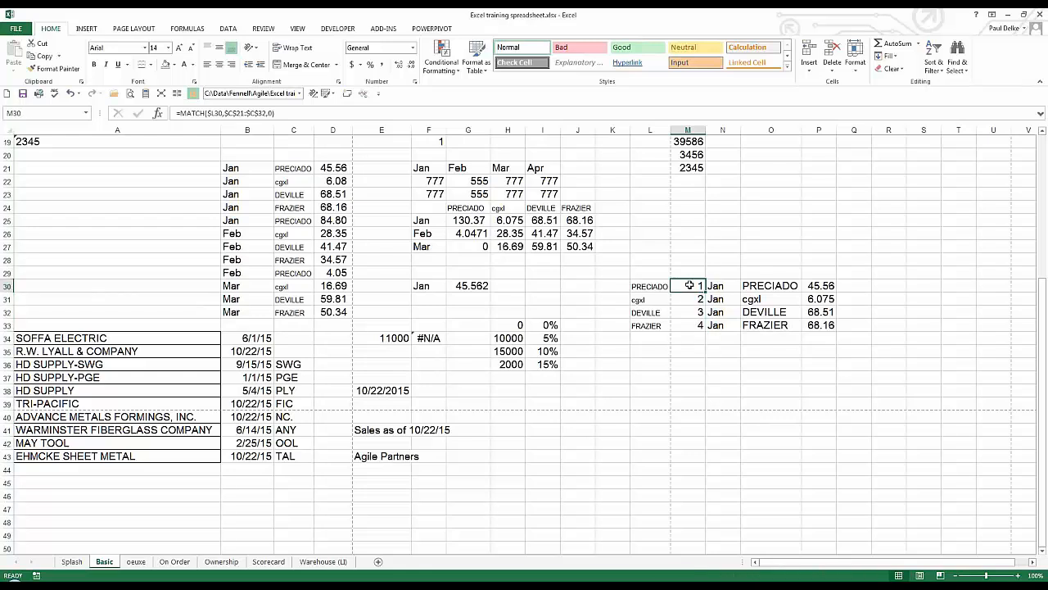
pyautogui.moveTo(689, 285); pyautogui.dragTo(689, 326)
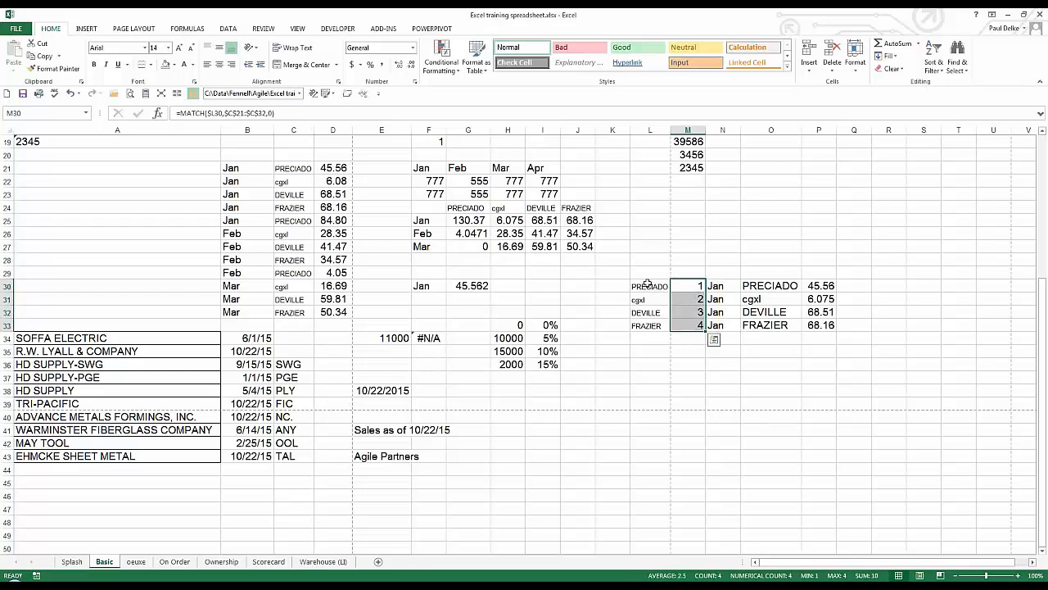
pyautogui.click(725, 288)
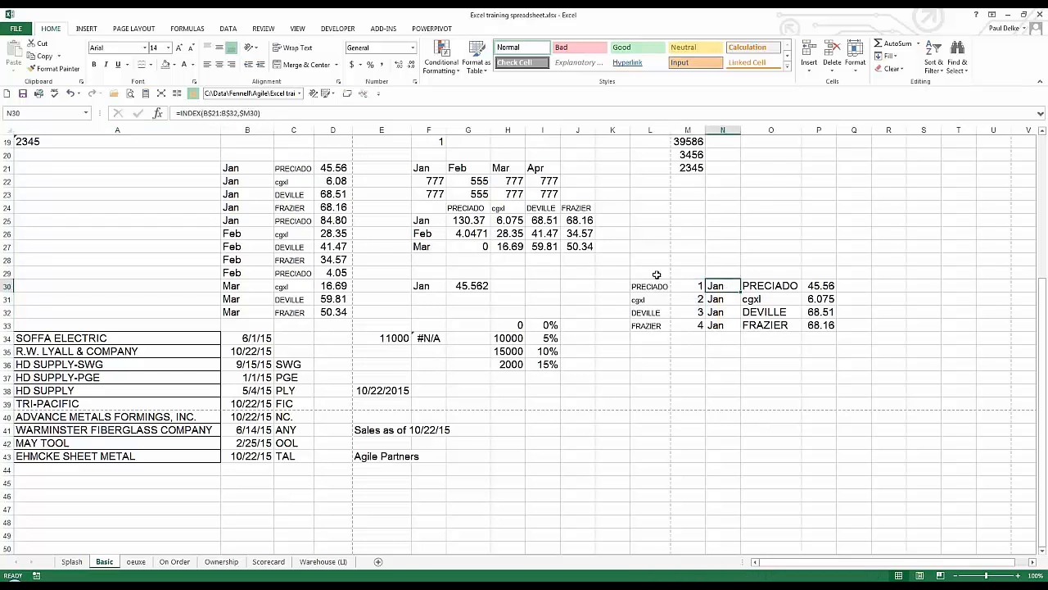
pyautogui.click(759, 285)
pyautogui.press('Right')
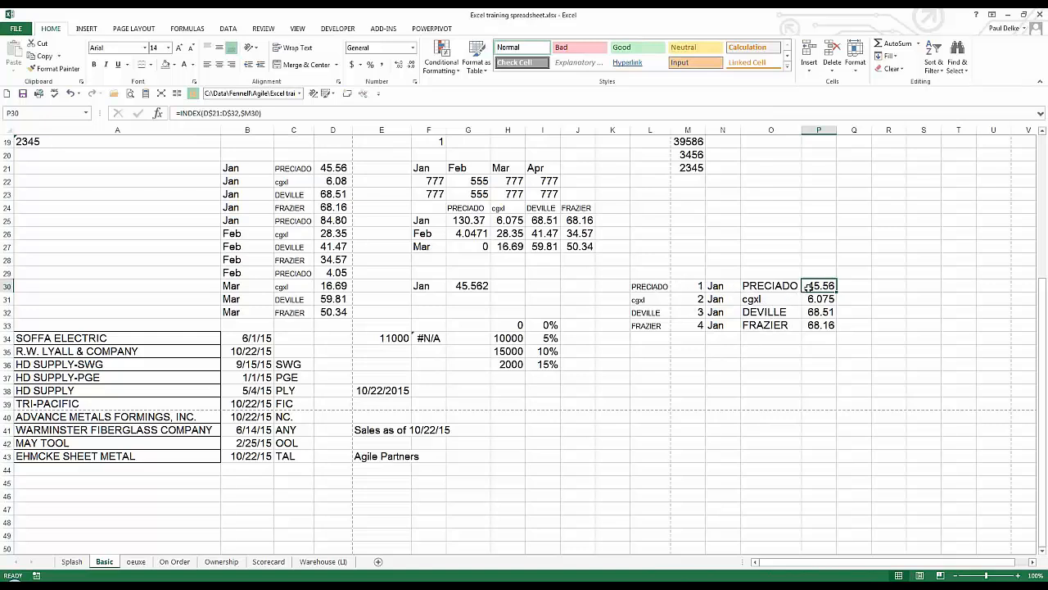
# Fill the INDEX formulas from P30:P33 across to column Q and enter 555 in source cell E22
pyautogui.moveTo(807, 285); pyautogui.dragTo(868, 329)
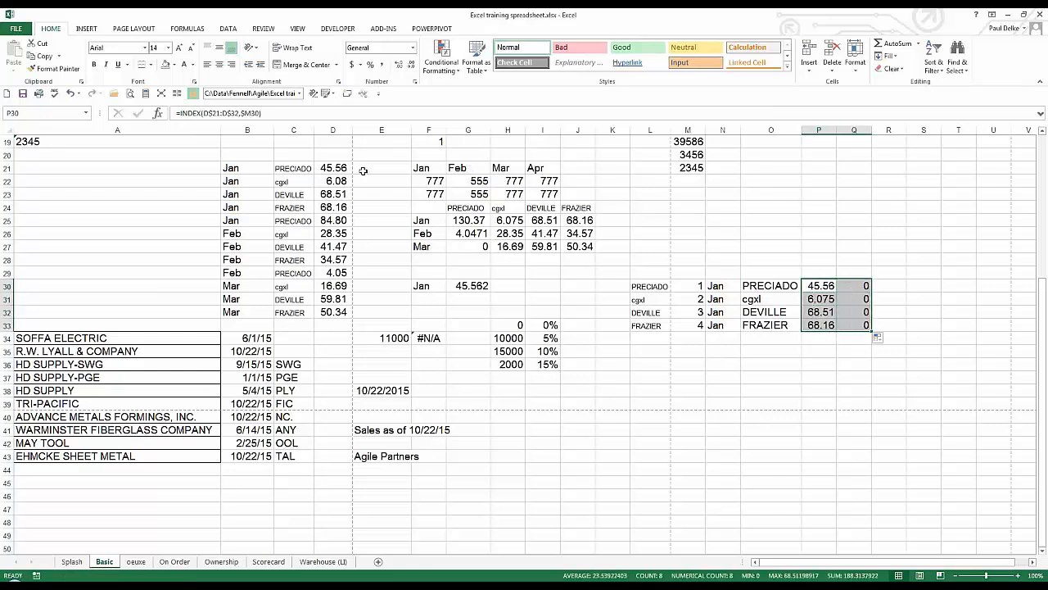
pyautogui.moveTo(363, 170); pyautogui.dragTo(382, 270)
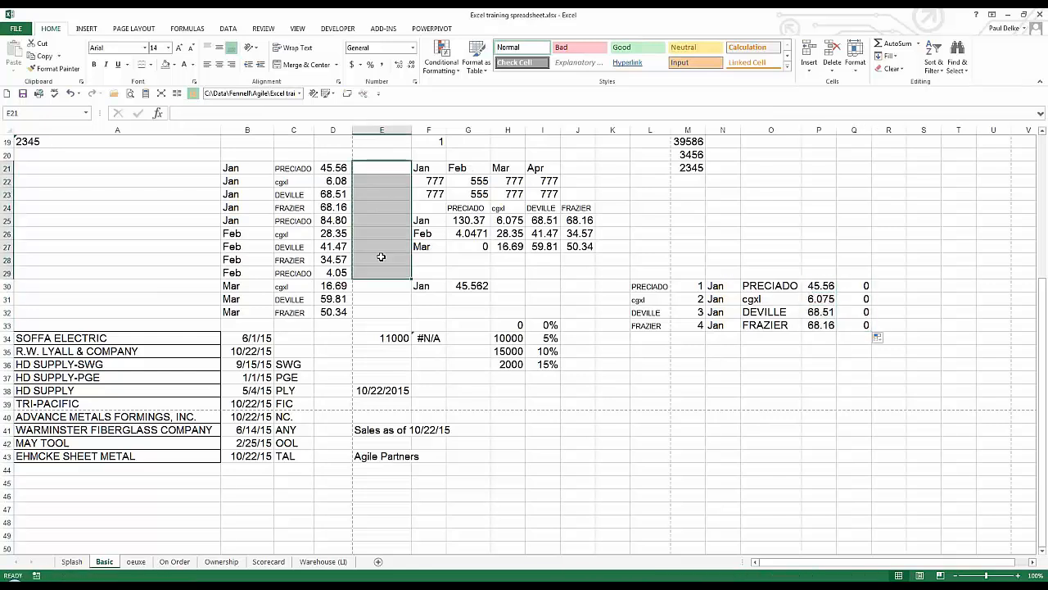
pyautogui.click(382, 185)
pyautogui.write('555')
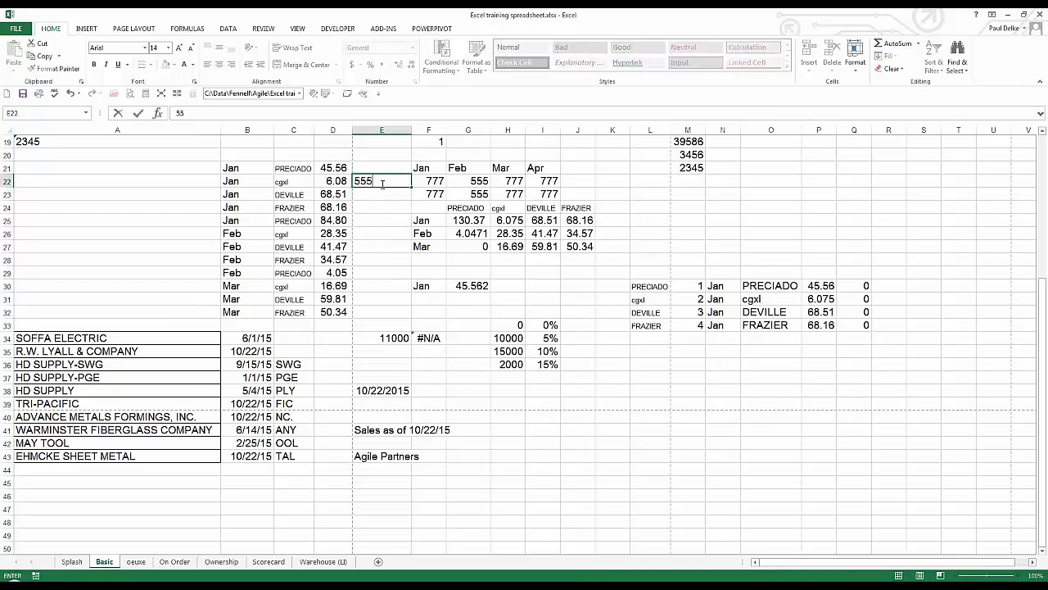
pyautogui.hotkey('ctrl', 'Return')
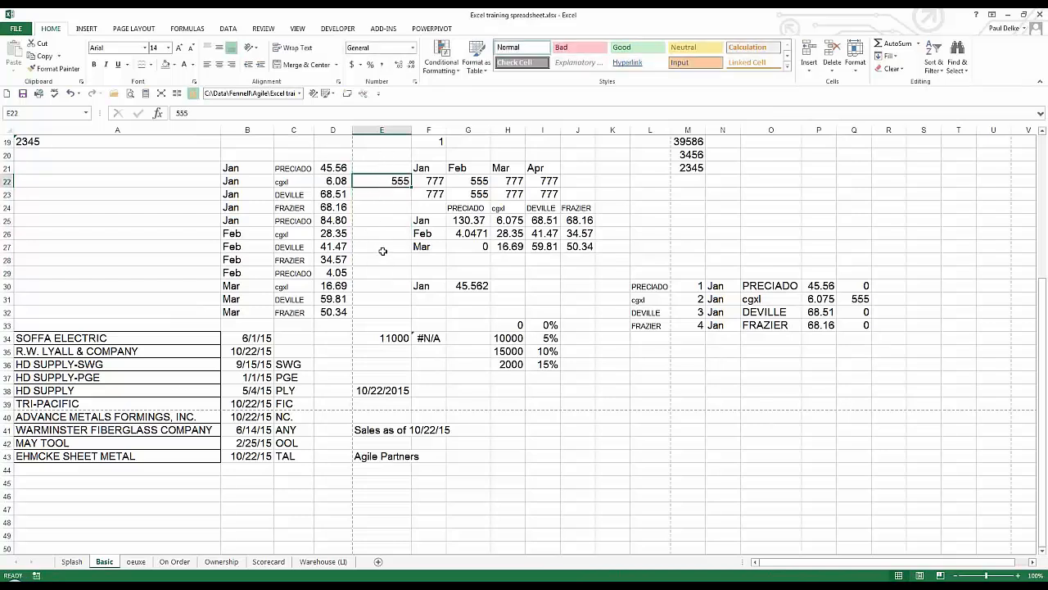
# Examine the INDEX and MATCH formulas in M30:O31, the lookup names in column L and the source list in B21:D32
pyautogui.click(791, 298)
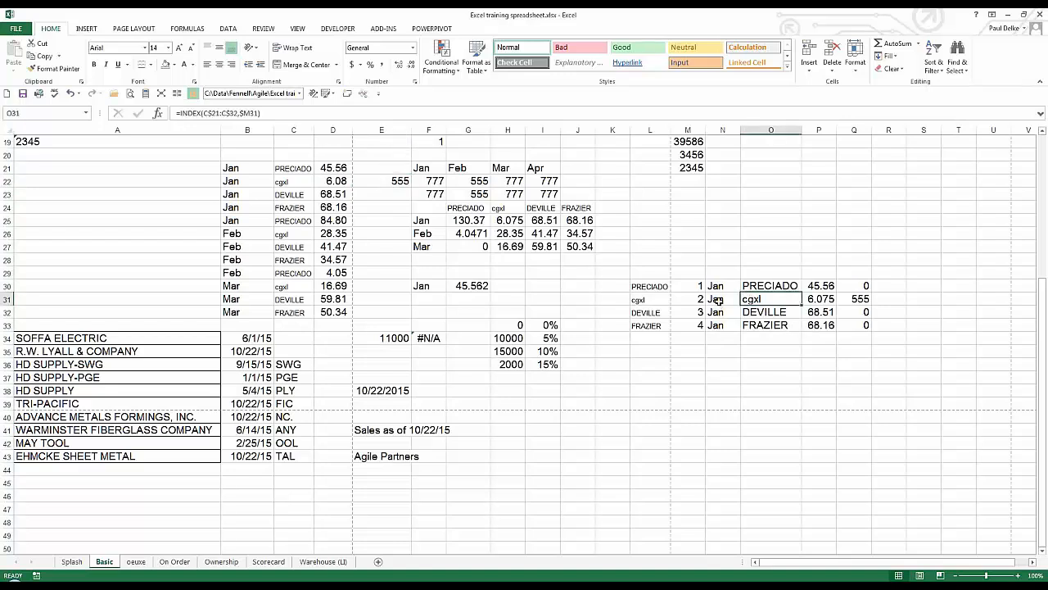
pyautogui.click(719, 301)
pyautogui.press('Left')
pyautogui.press('Up')
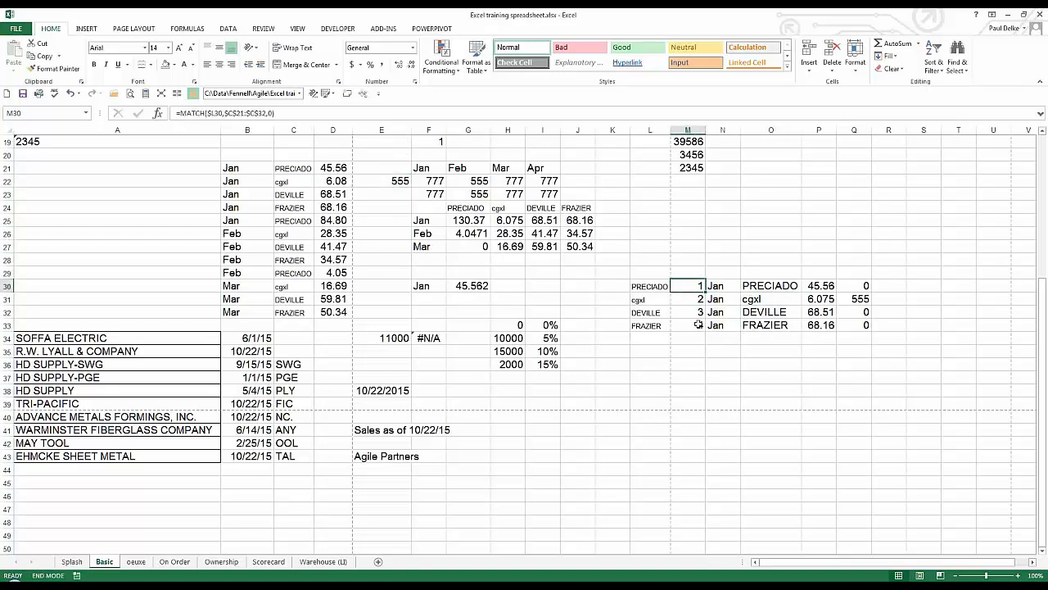
pyautogui.hotkey('ctrl', 'Right')
pyautogui.press('Home')
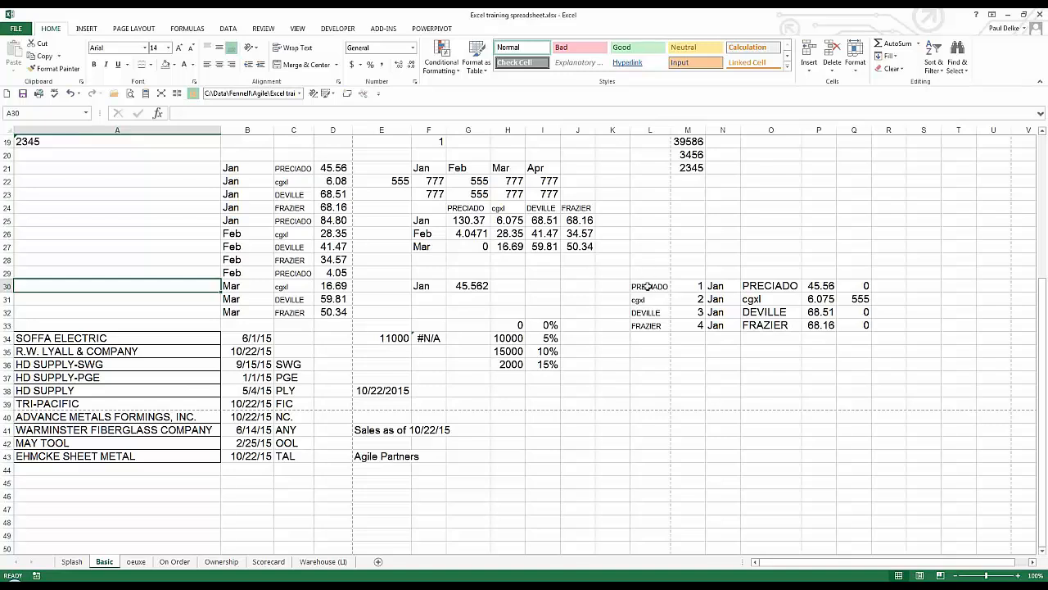
pyautogui.click(647, 287)
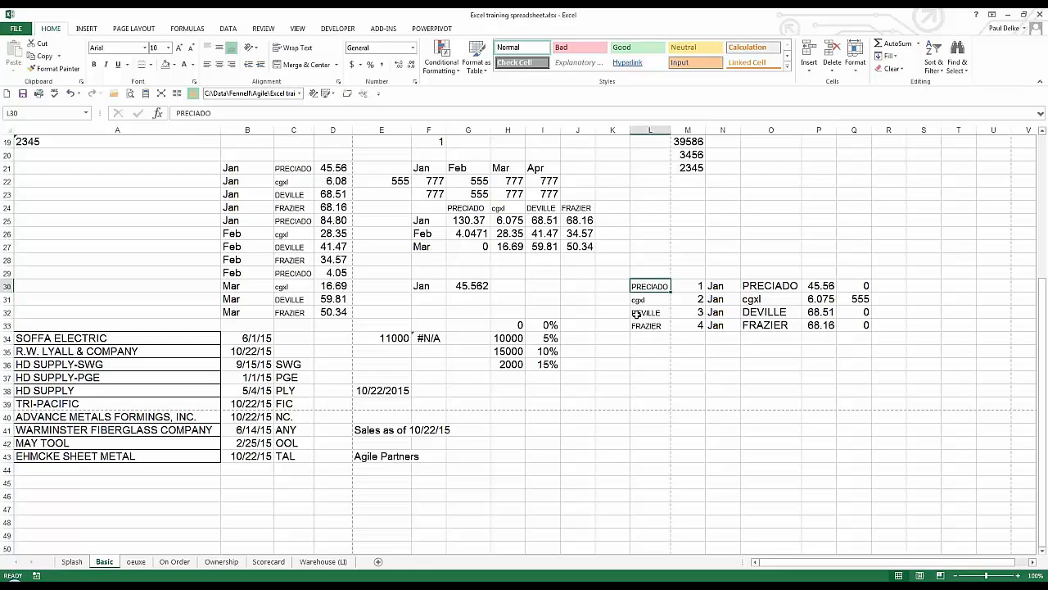
pyautogui.click(415, 310)
pyautogui.click(289, 304)
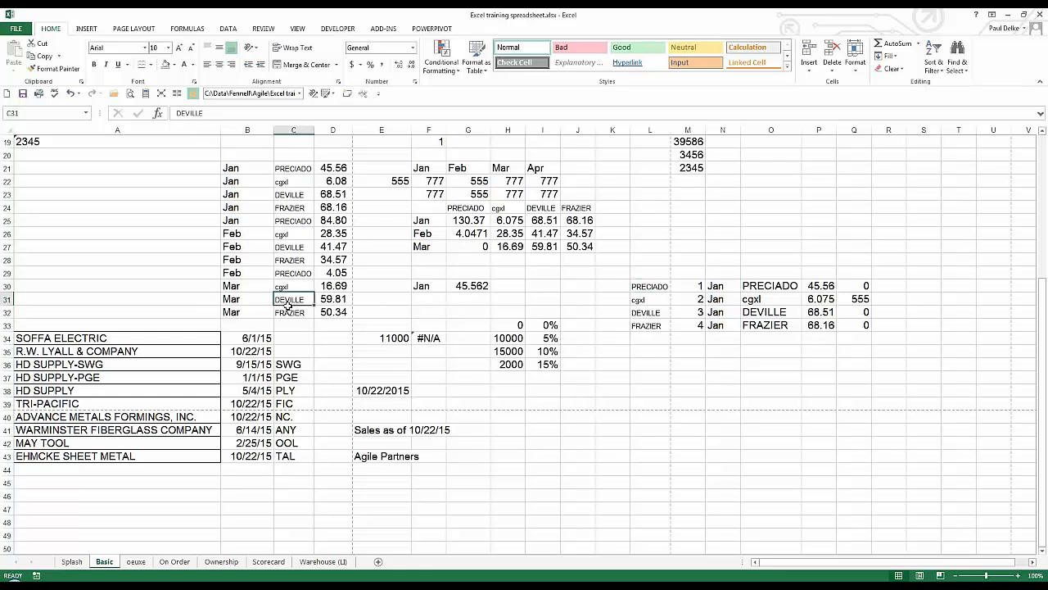
pyautogui.click(159, 284)
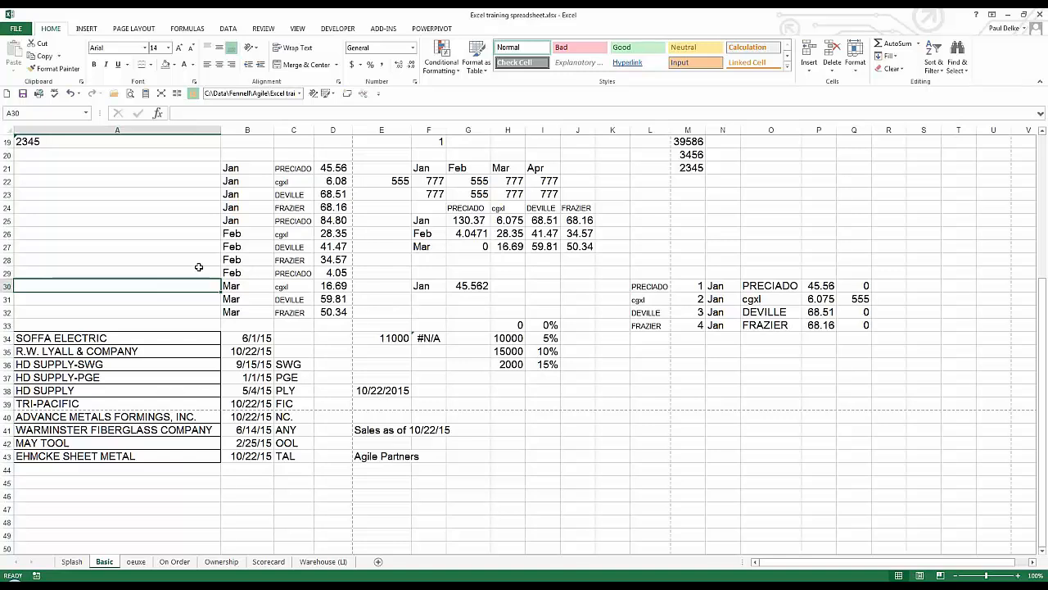
pyautogui.click(163, 168)
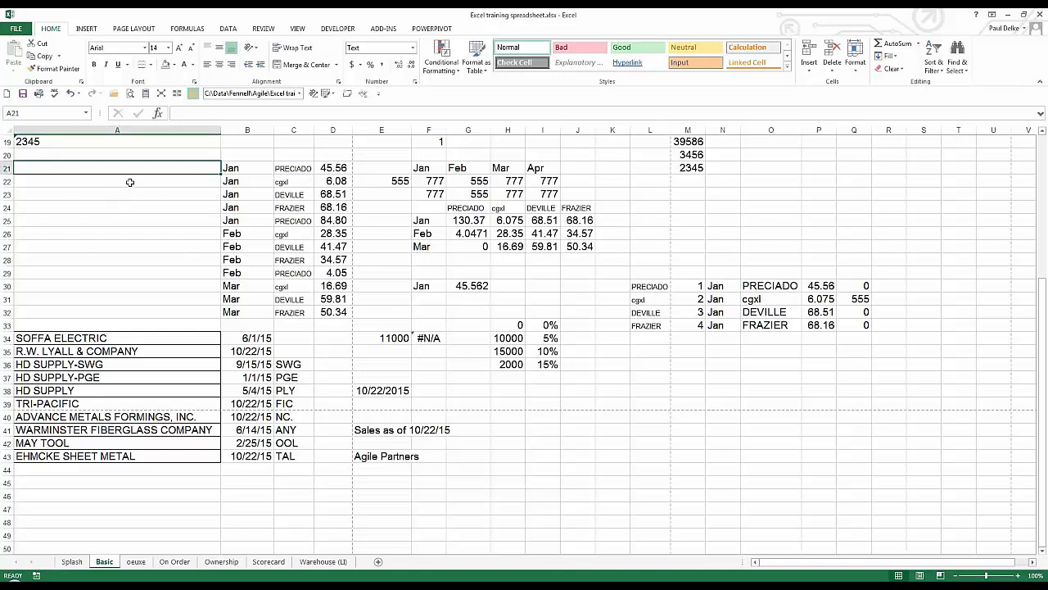
# List the text files in the Agile folder and open PO_Hist_Rpt060995.txt for import
pyautogui.click(116, 94)
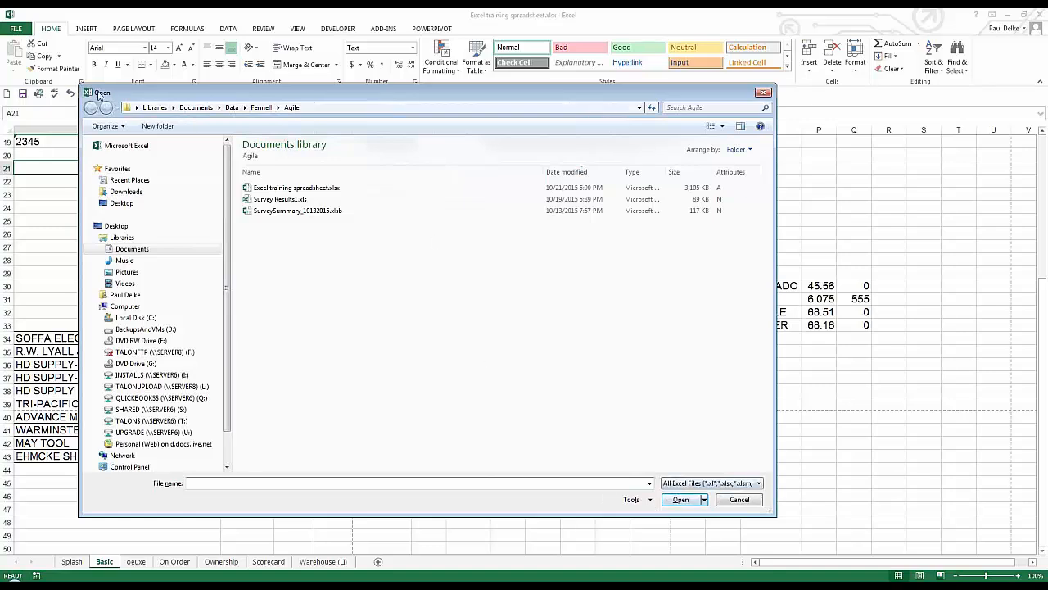
pyautogui.click(680, 485)
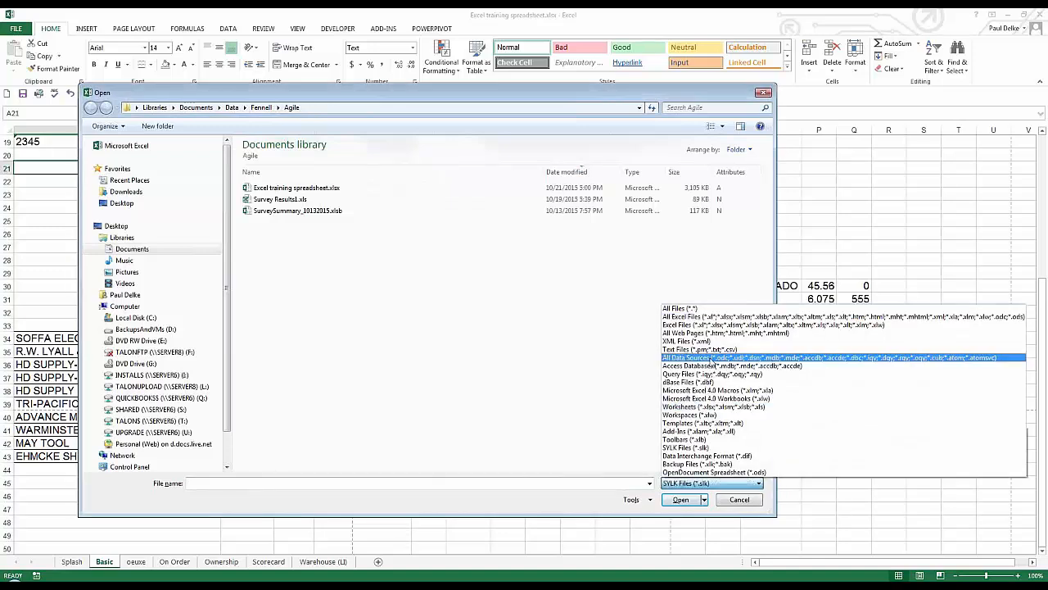
pyautogui.click(711, 351)
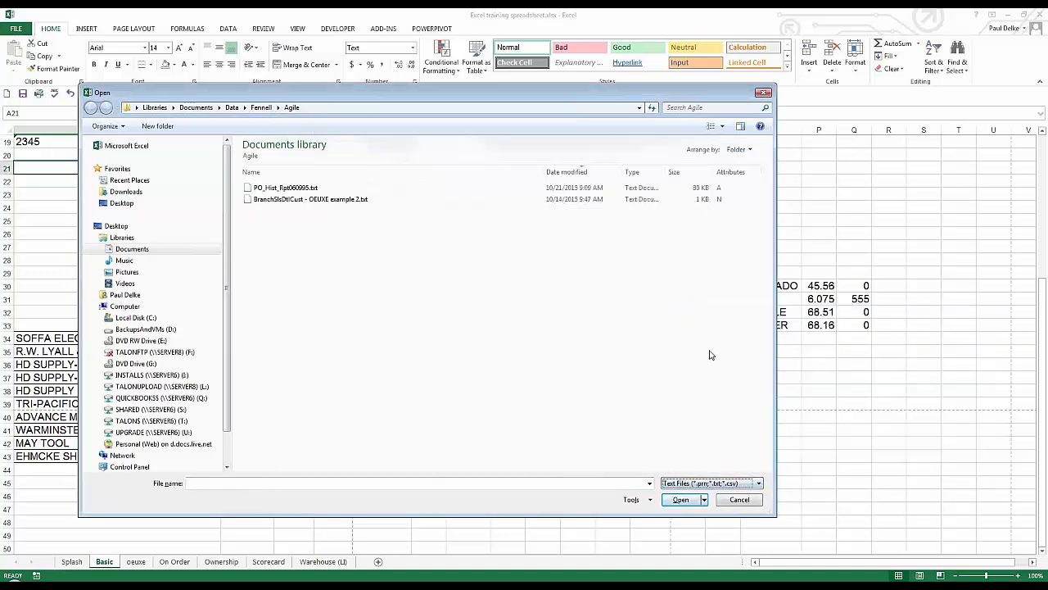
pyautogui.click(310, 201)
pyautogui.click(286, 189)
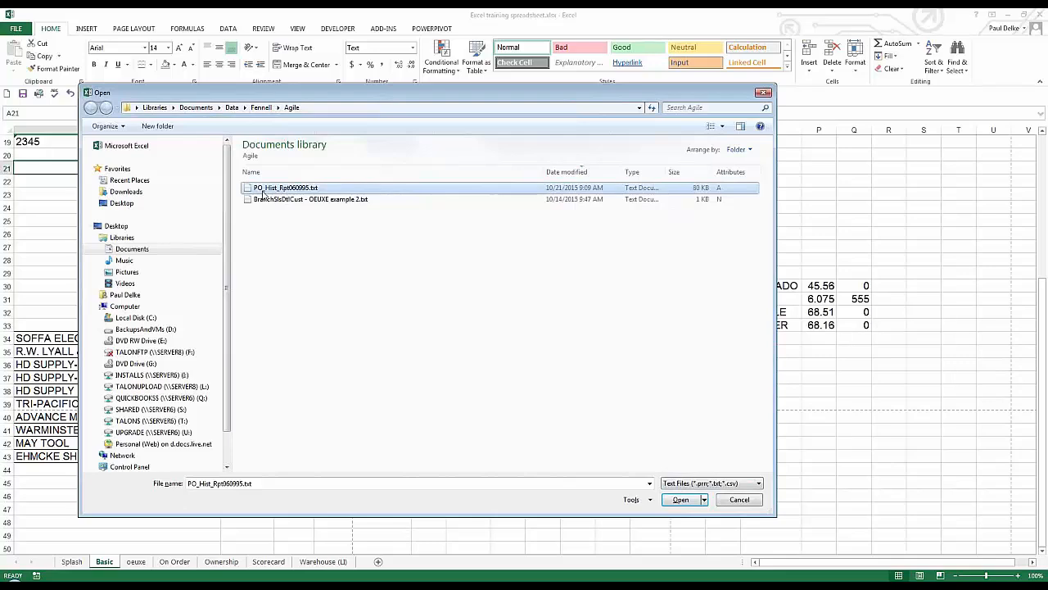
pyautogui.click(679, 499)
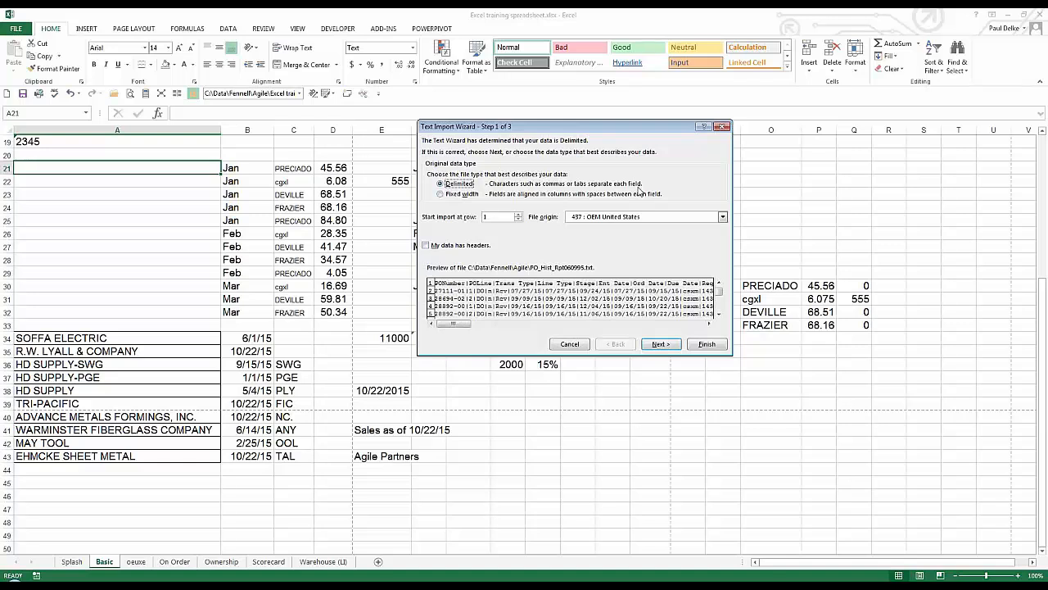
pyautogui.click(452, 197)
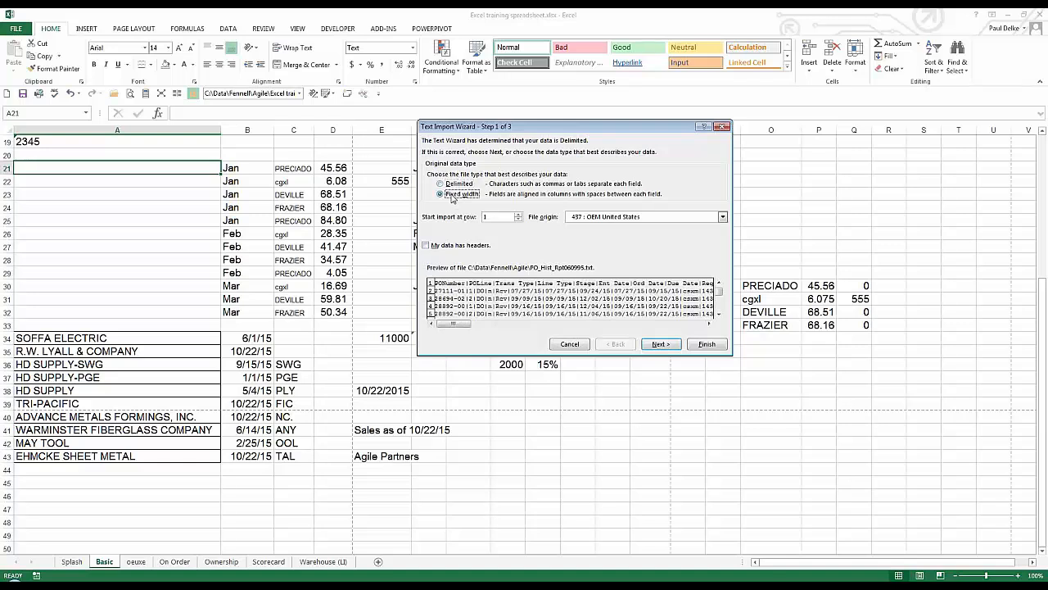
pyautogui.click(660, 344)
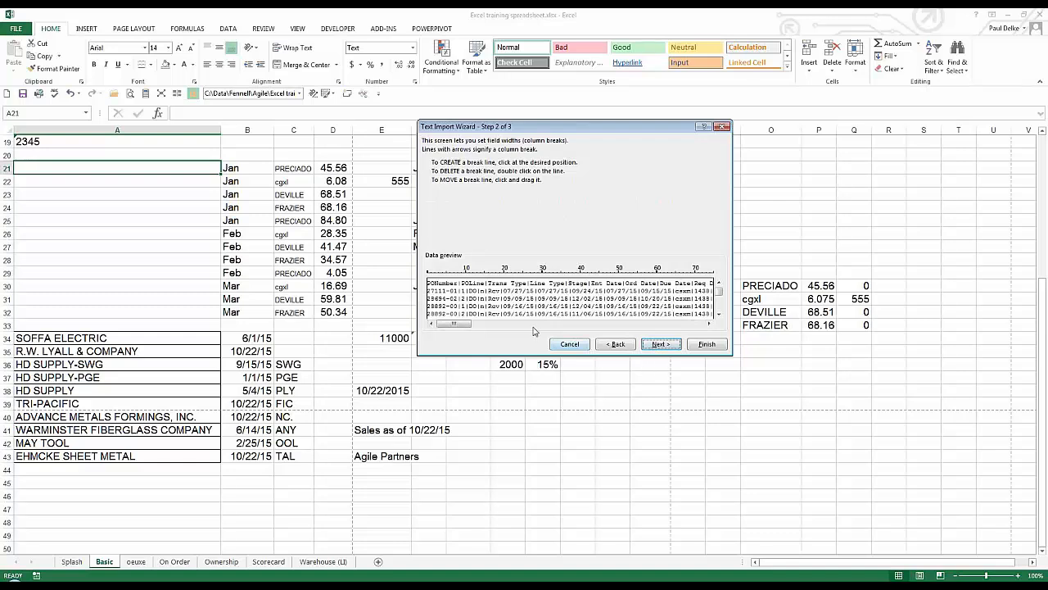
pyautogui.click(525, 289)
pyautogui.click(600, 278)
pyautogui.click(659, 276)
pyautogui.doubleClick(600, 278)
pyautogui.doubleClick(657, 277)
pyautogui.click(616, 343)
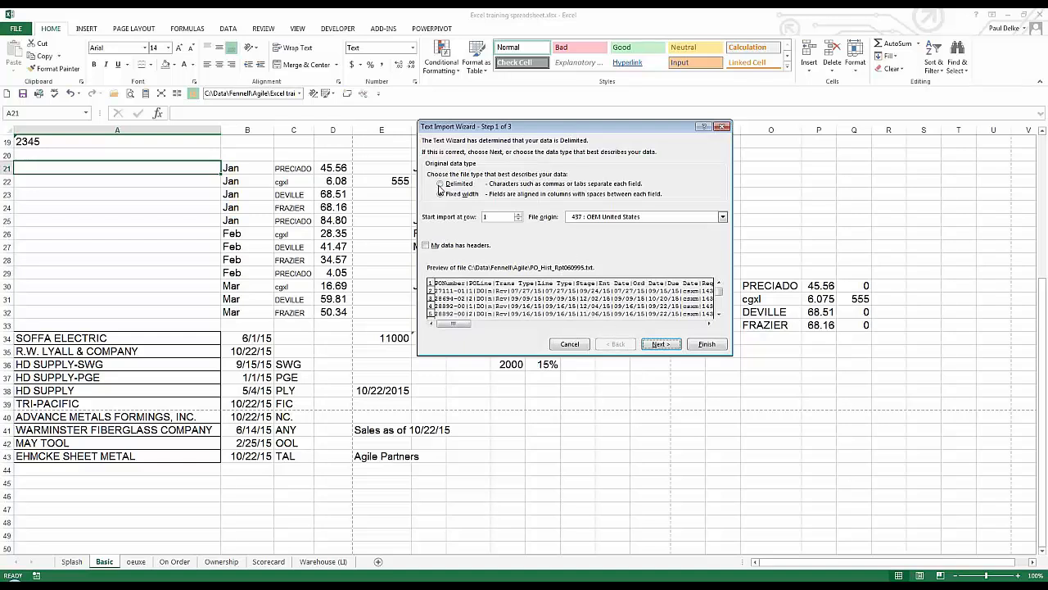
# Import the file as delimited data with headers, adding | as a custom delimiter and keeping the General column format
pyautogui.click(441, 184)
pyautogui.click(425, 245)
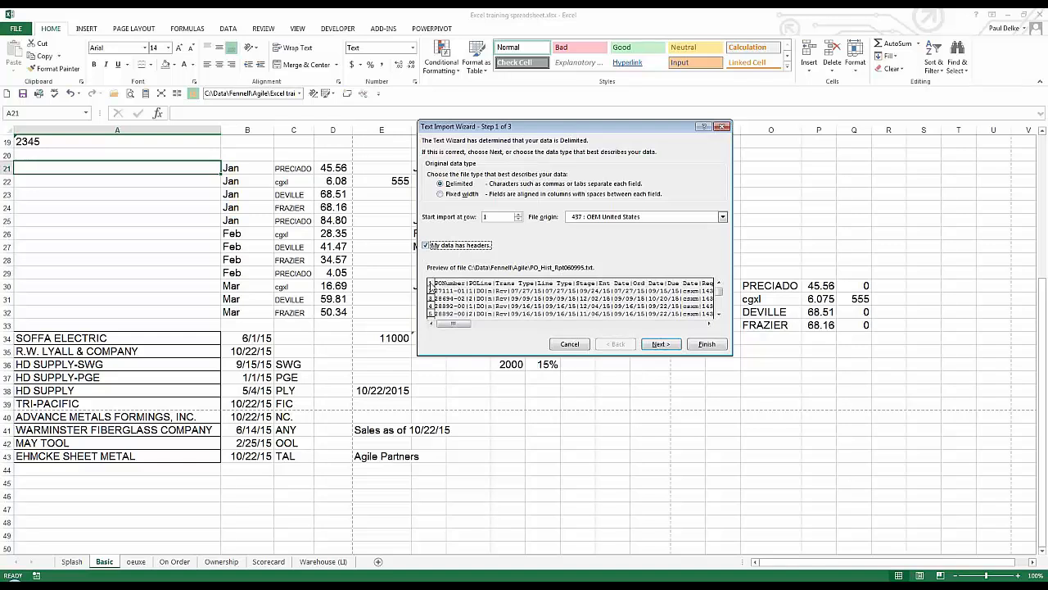
pyautogui.click(655, 344)
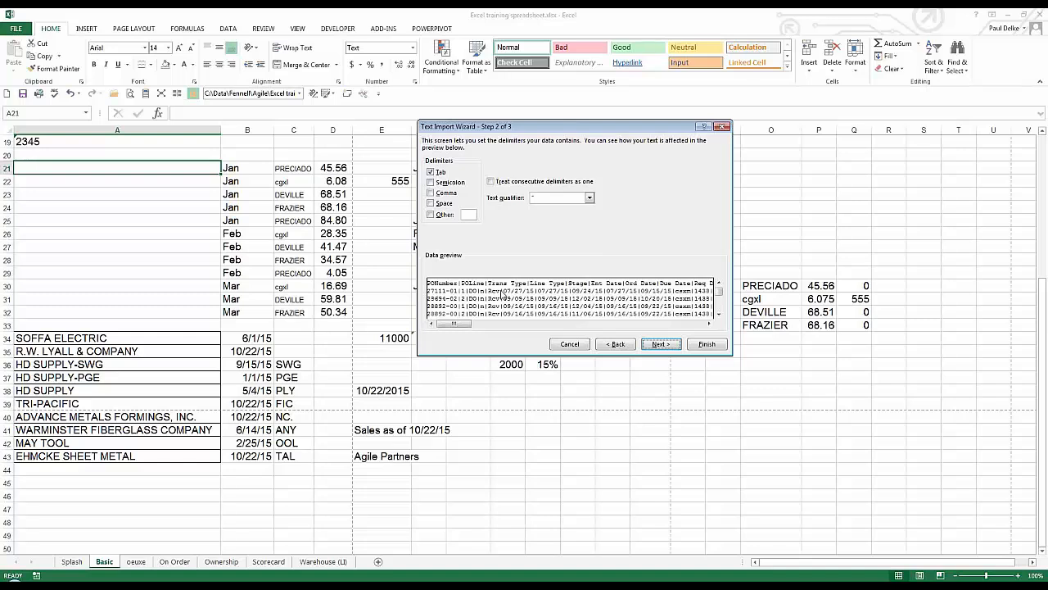
pyautogui.click(430, 215)
pyautogui.write('|')
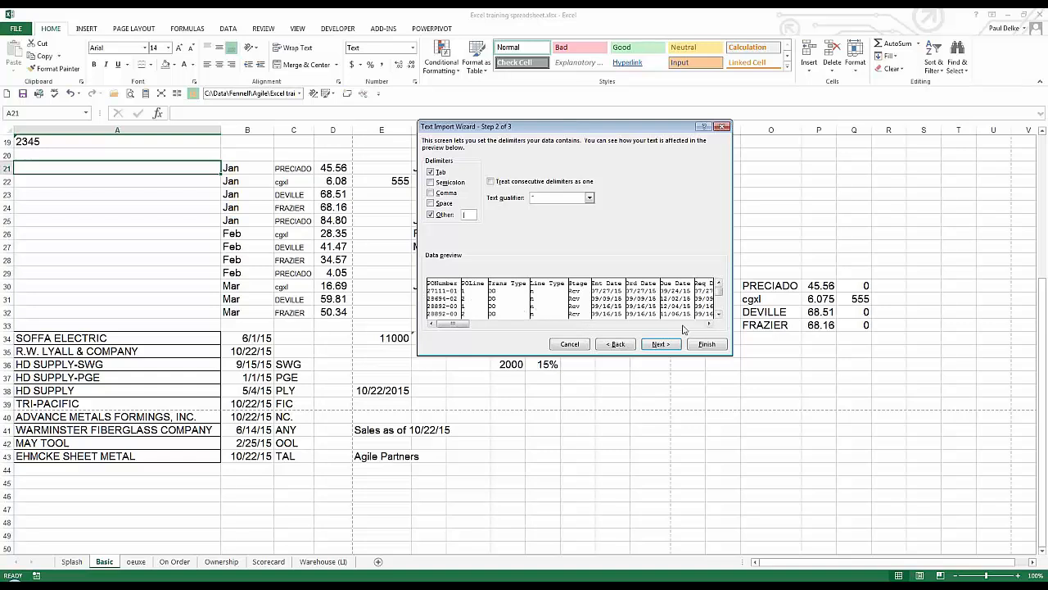
pyautogui.click(683, 325)
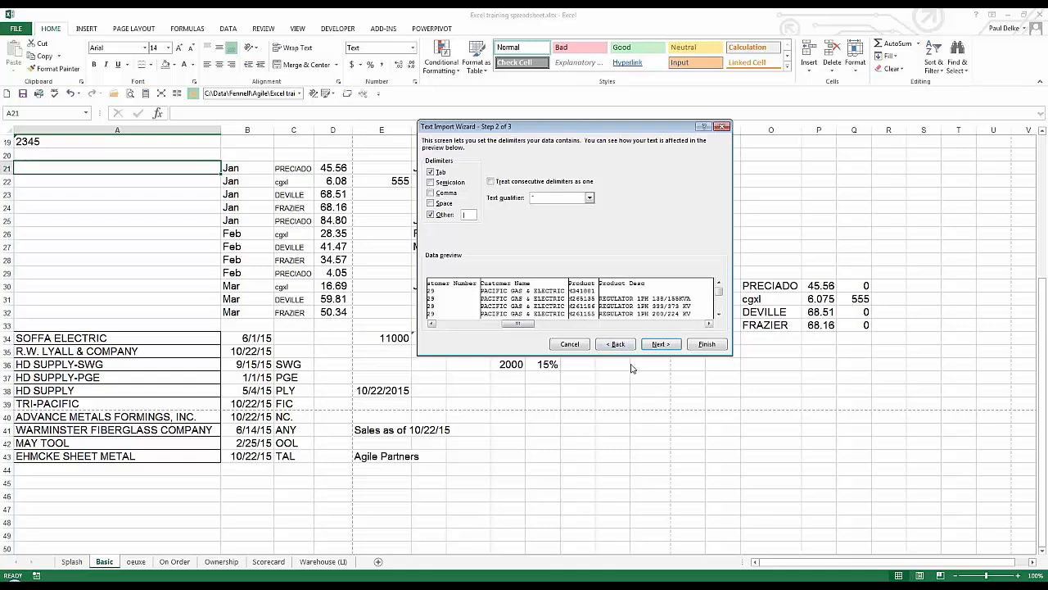
pyautogui.click(660, 344)
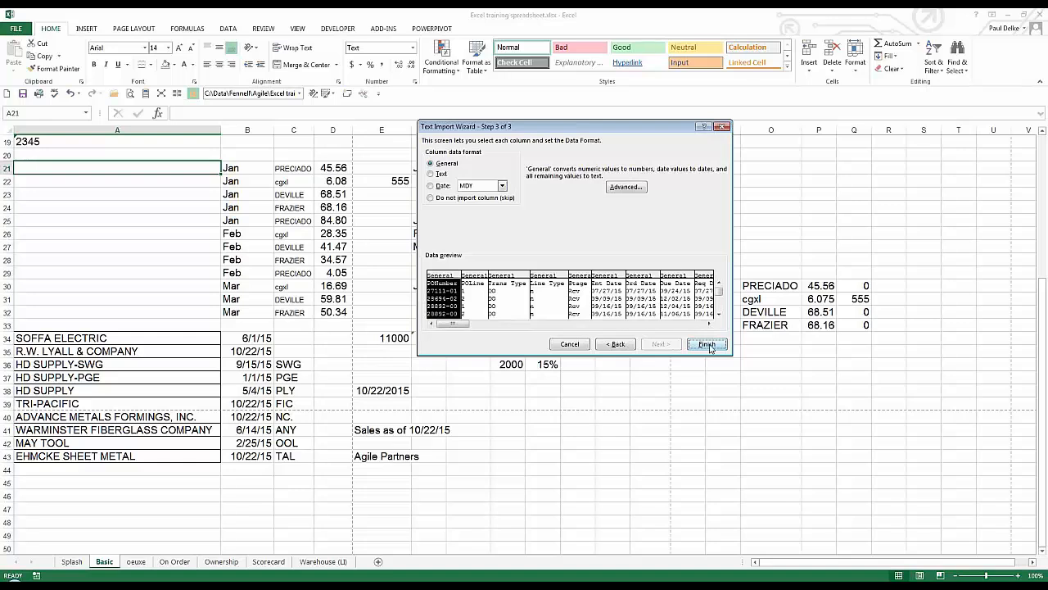
pyautogui.click(709, 345)
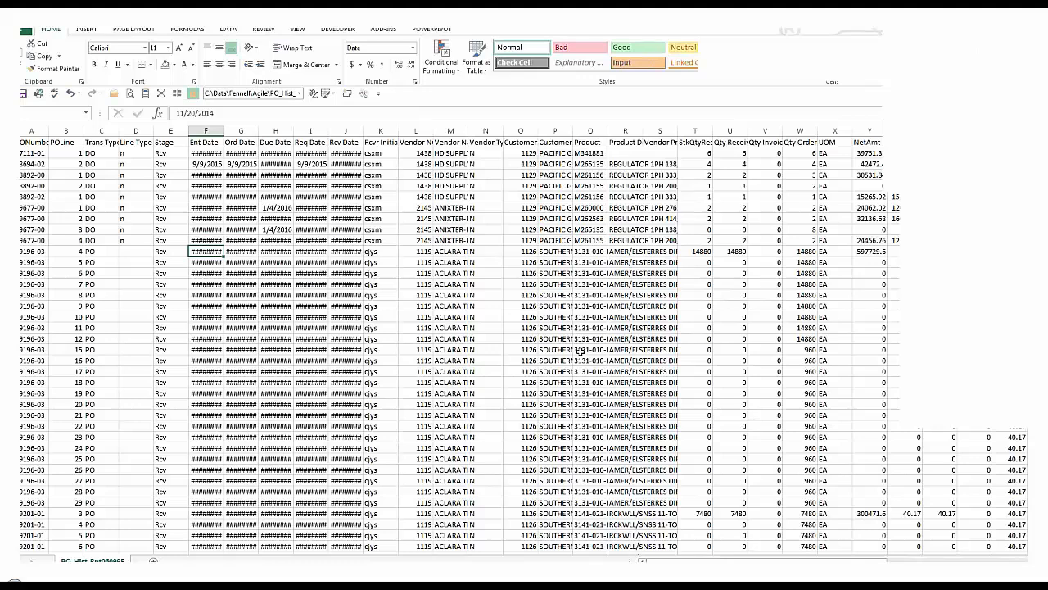
# Autofit columns F through K of the imported report and check the data down to its last row
pyautogui.moveTo(206, 131); pyautogui.dragTo(369, 125)
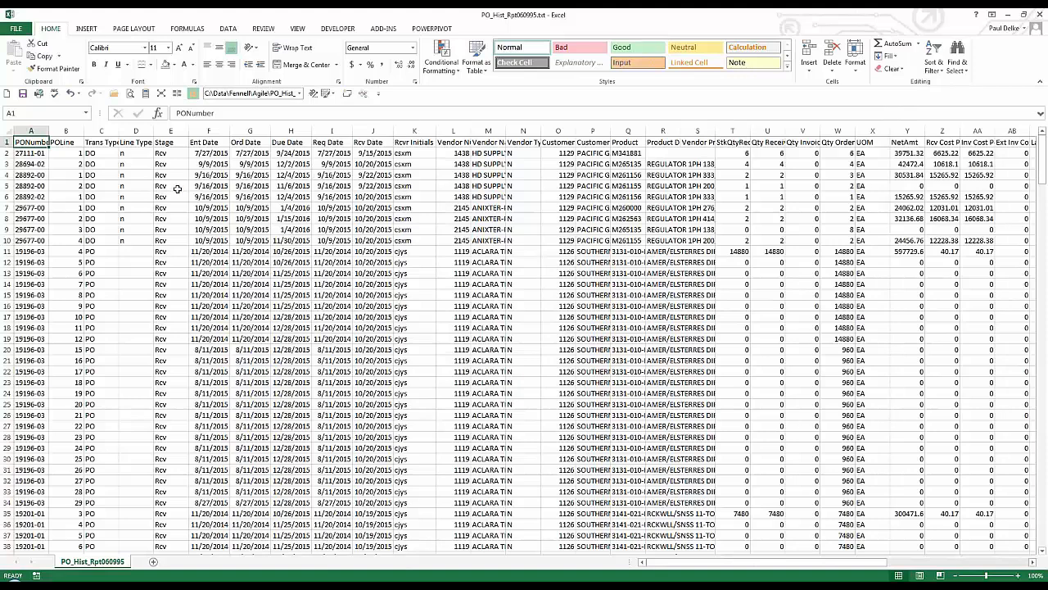
pyautogui.click(210, 197)
pyautogui.click(293, 206)
pyautogui.click(370, 208)
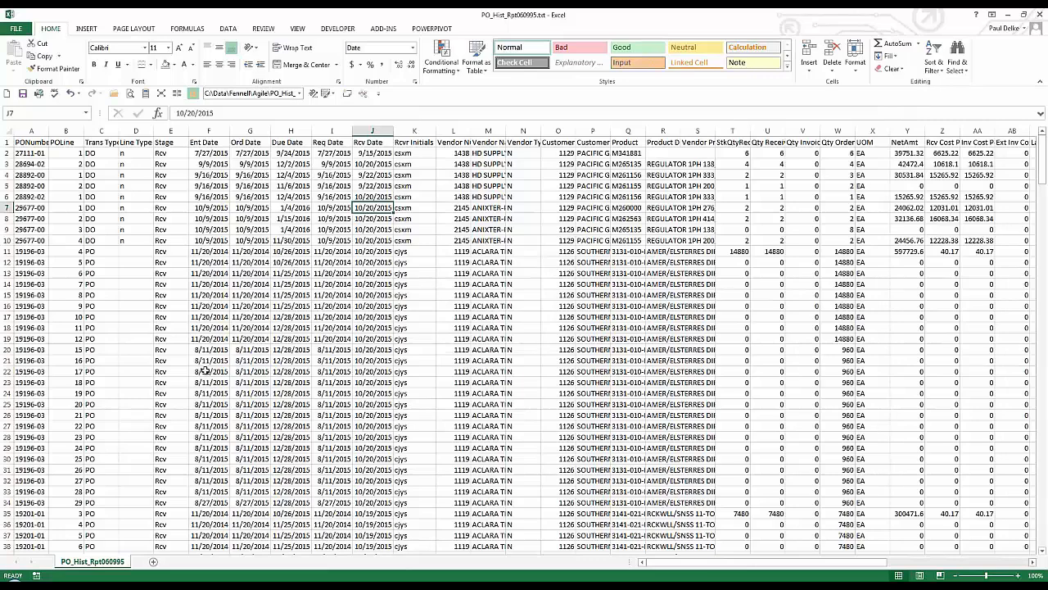
pyautogui.hotkey('ctrl', 'End')
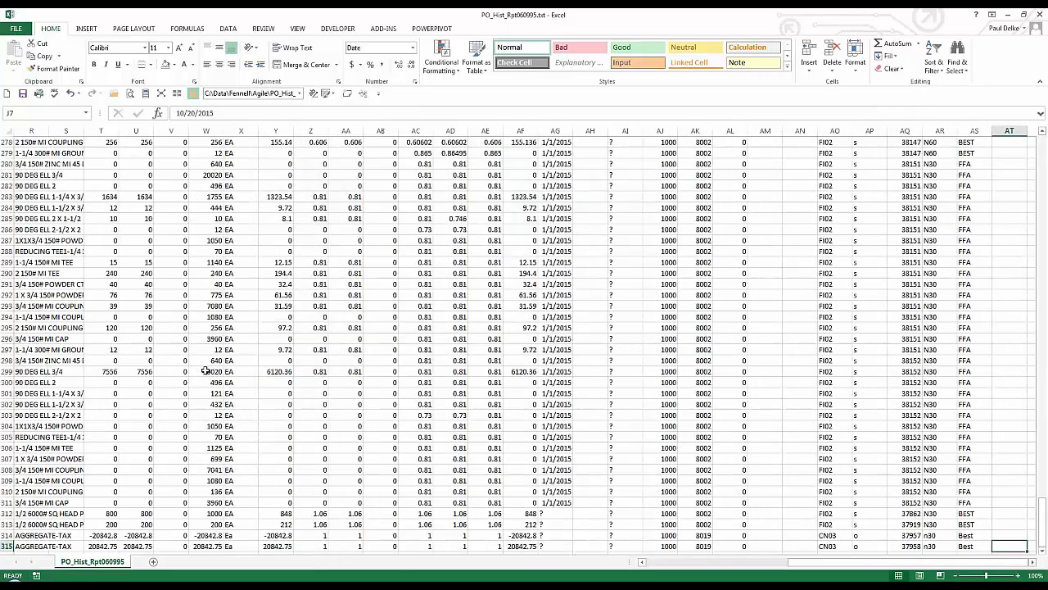
pyautogui.hotkey('ctrl', 'Home')
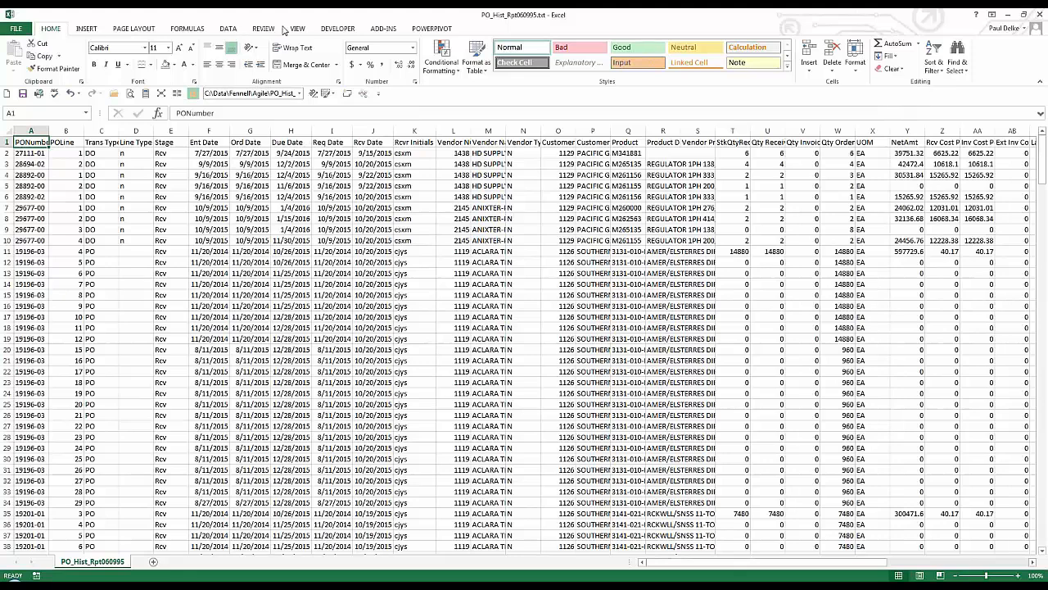
# Add filters to the header row and filter Vendor Name to AGILE SOURCING PARTNERS, INC. only
pyautogui.click(229, 29)
pyautogui.click(288, 54)
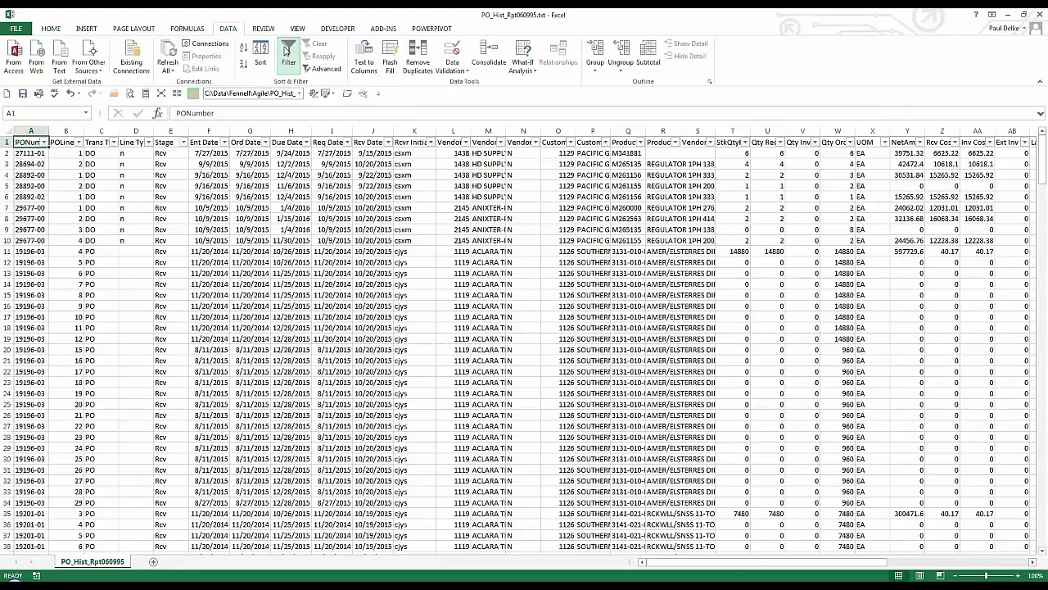
pyautogui.click(290, 219)
pyautogui.click(501, 143)
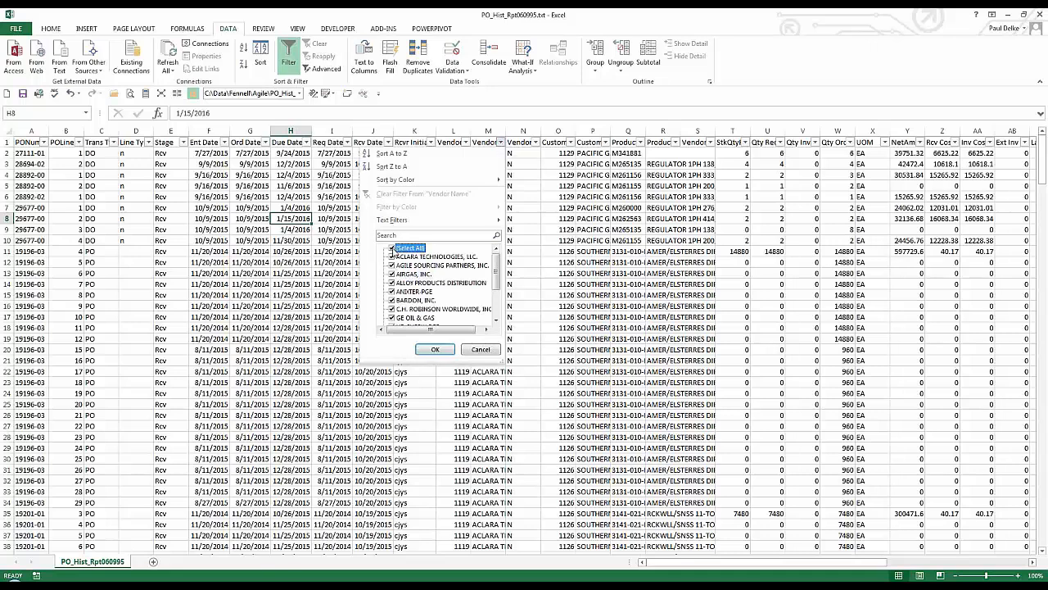
pyautogui.click(392, 249)
pyautogui.click(392, 266)
pyautogui.click(435, 348)
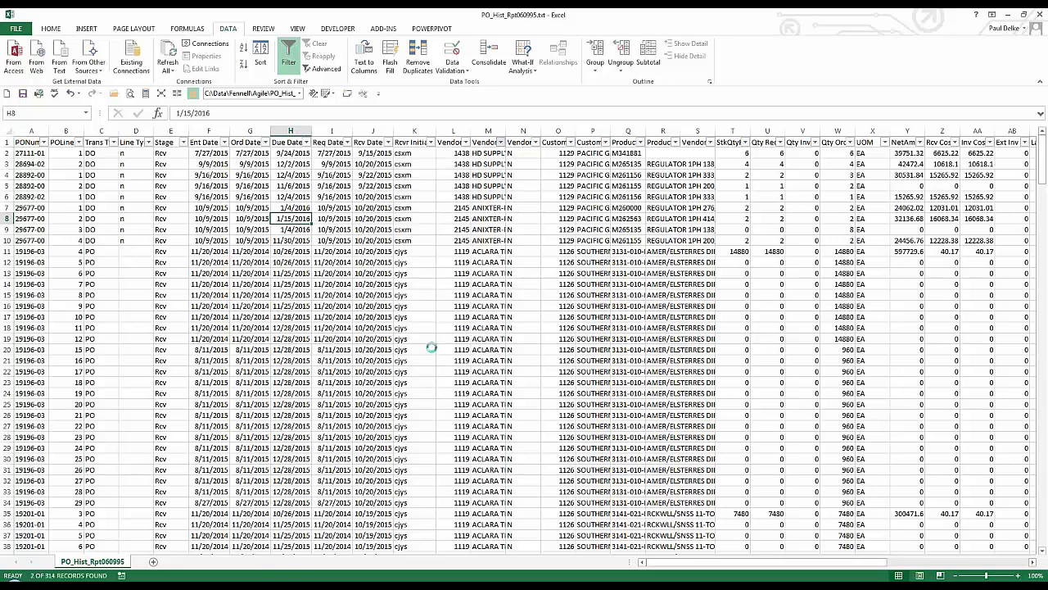
# Autofit the Vendor Name column and clear the vendor filter
pyautogui.doubleClick(505, 131)
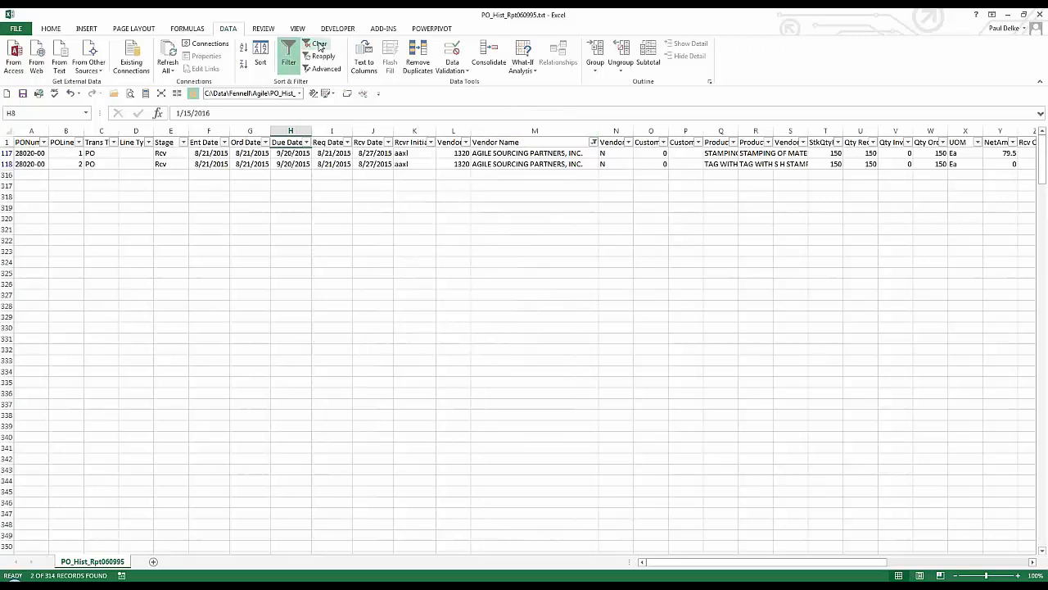
pyautogui.click(320, 44)
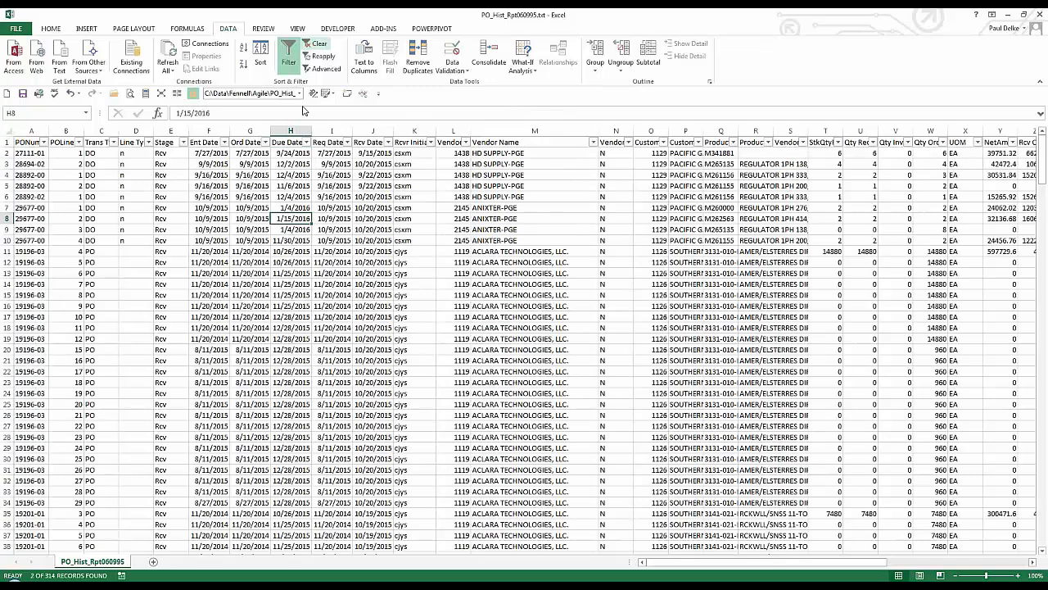
# Autofit all columns of the PO history sheet and return to cell A1
pyautogui.click(7, 131)
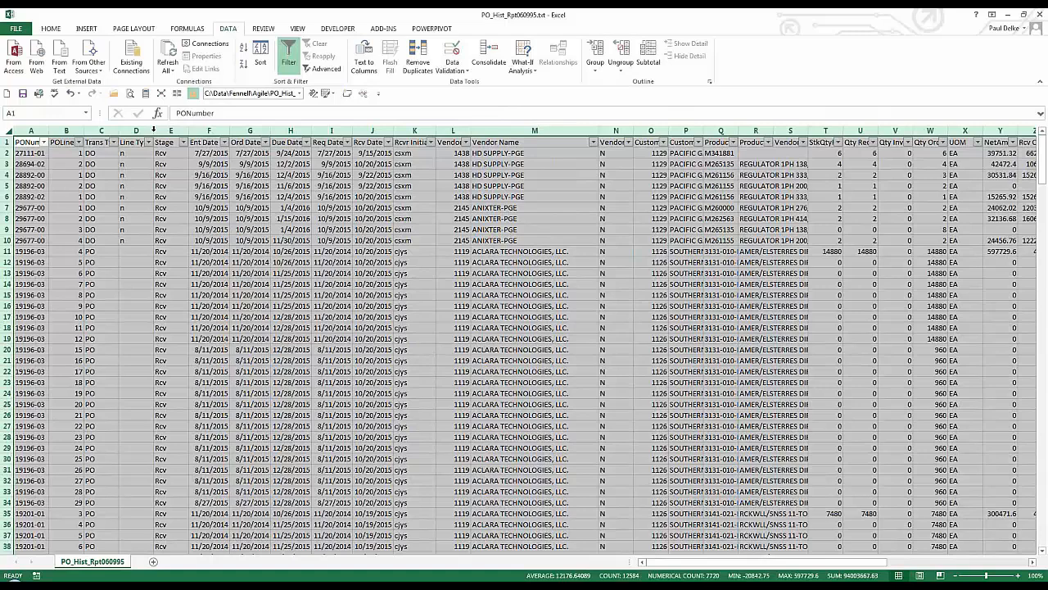
pyautogui.doubleClick(153, 129)
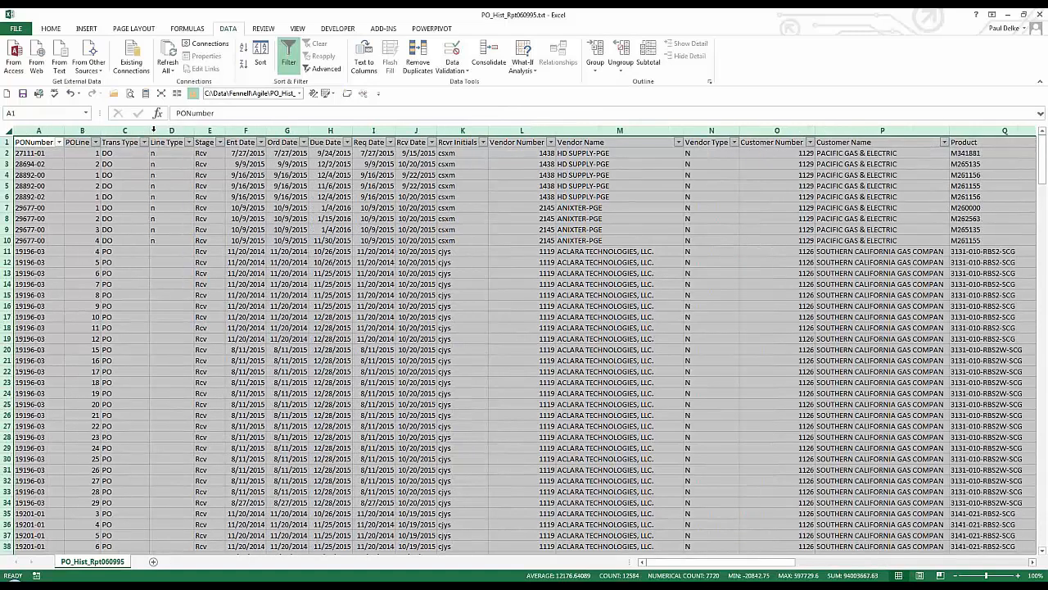
pyautogui.click(245, 273)
pyautogui.click(619, 262)
pyautogui.click(711, 262)
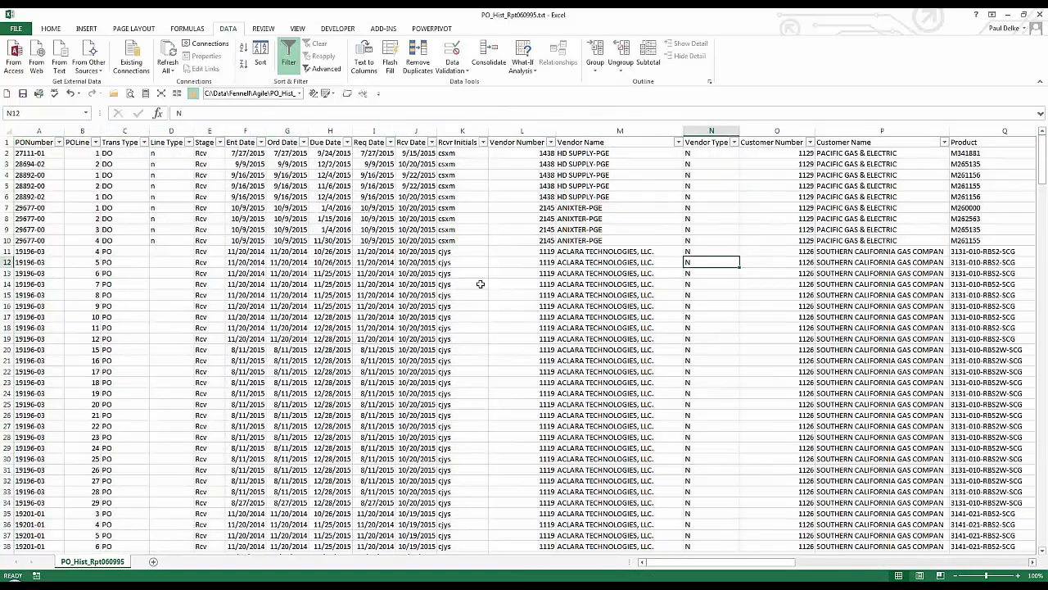
pyautogui.click(882, 262)
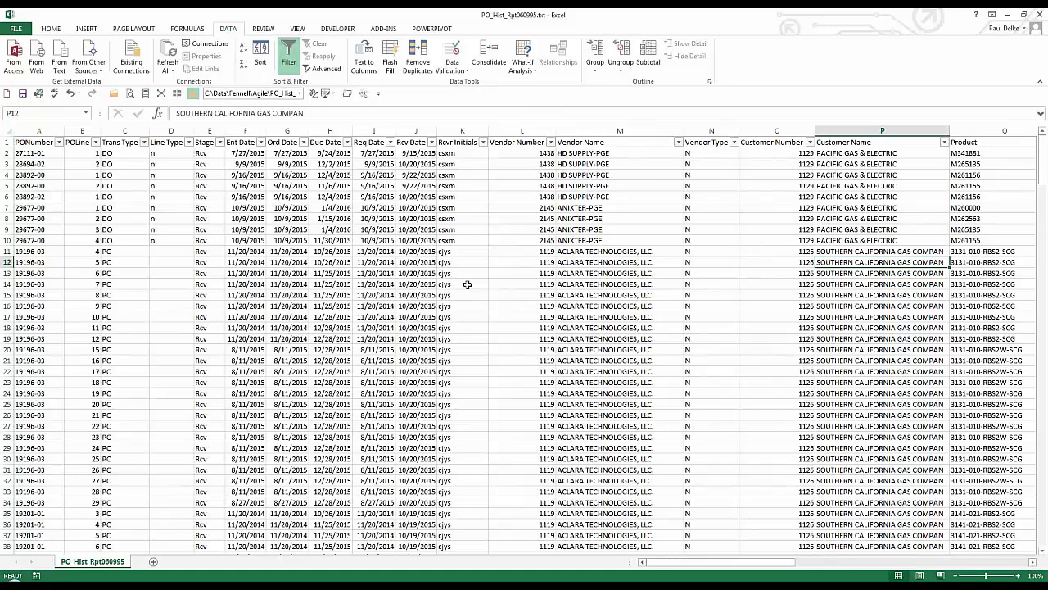
pyautogui.hotkey('ctrl', 'Home')
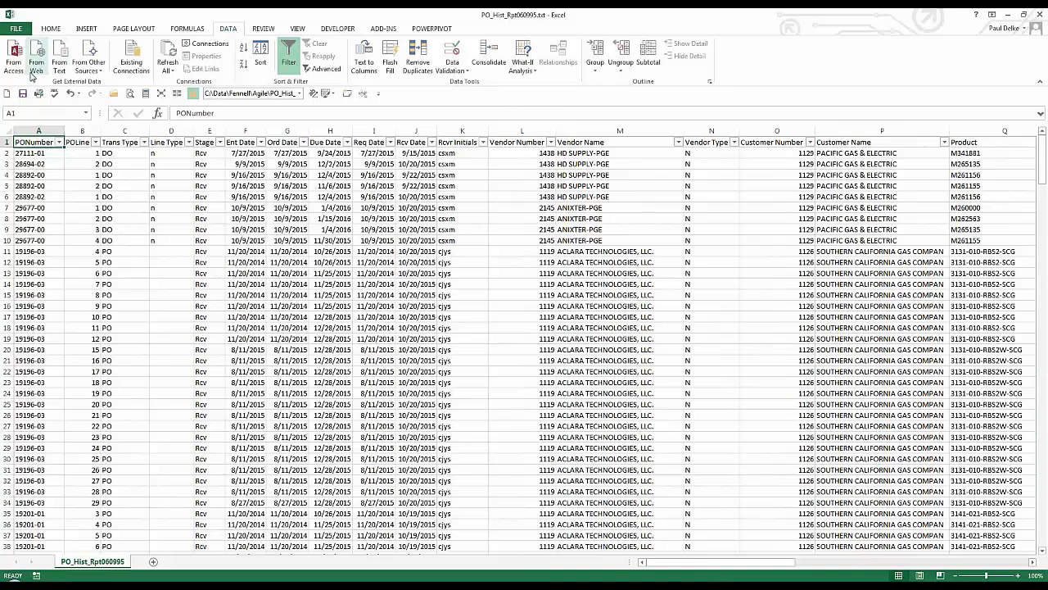
# Save the report in the Agile folder as PO_Hist_Rpt060995.xlsb, using the Excel Binary Workbook format
pyautogui.click(17, 31)
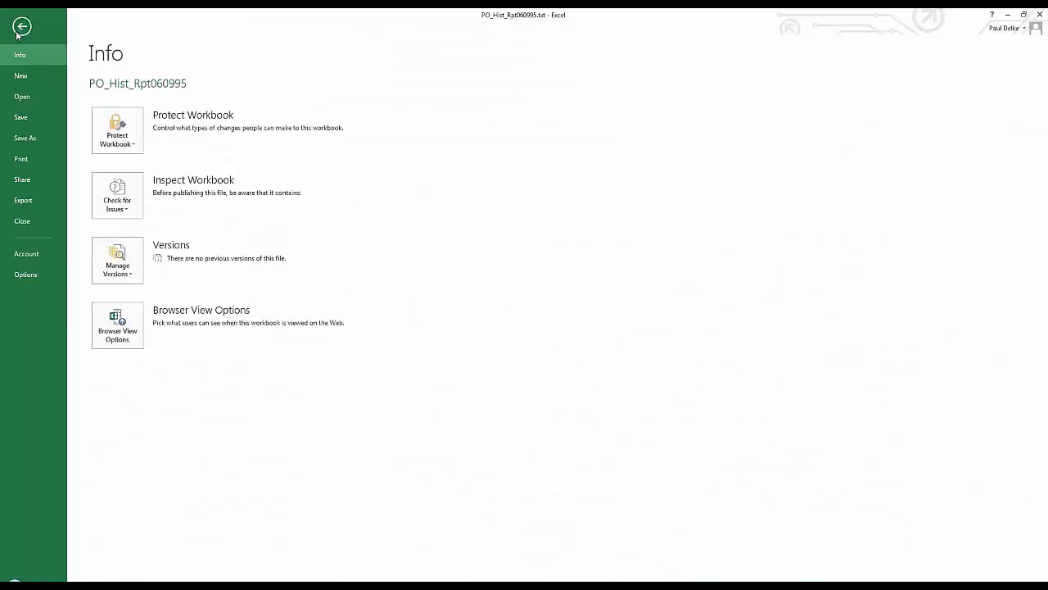
pyautogui.click(30, 140)
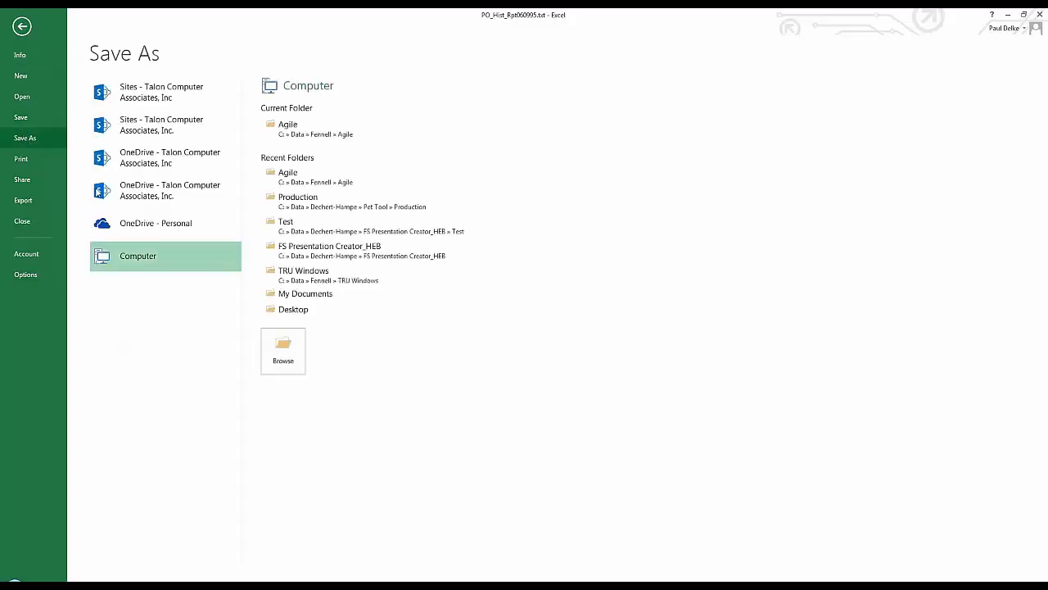
pyautogui.click(311, 127)
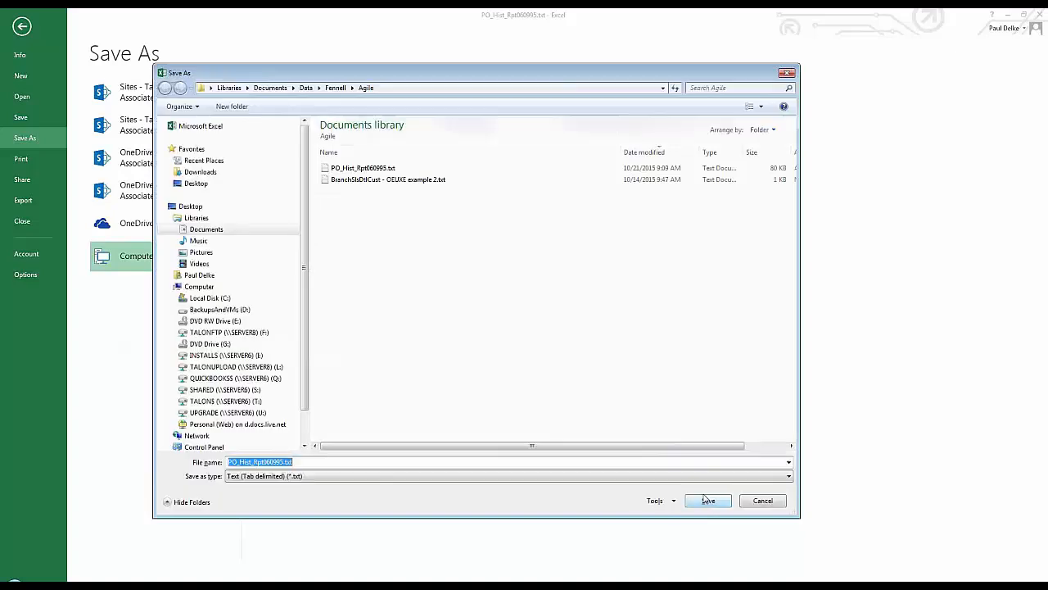
pyautogui.click(279, 476)
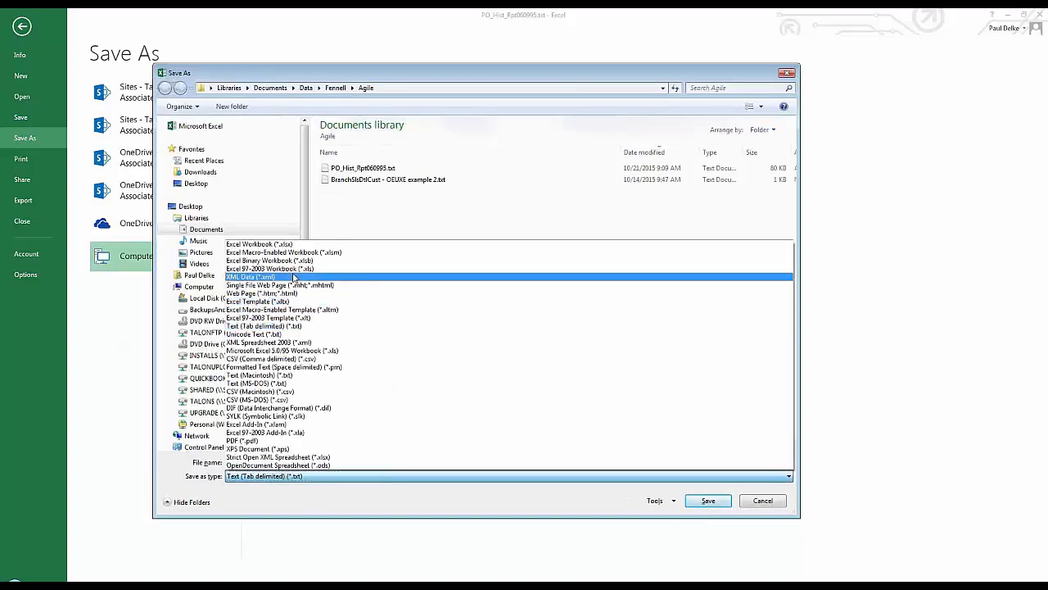
pyautogui.click(290, 261)
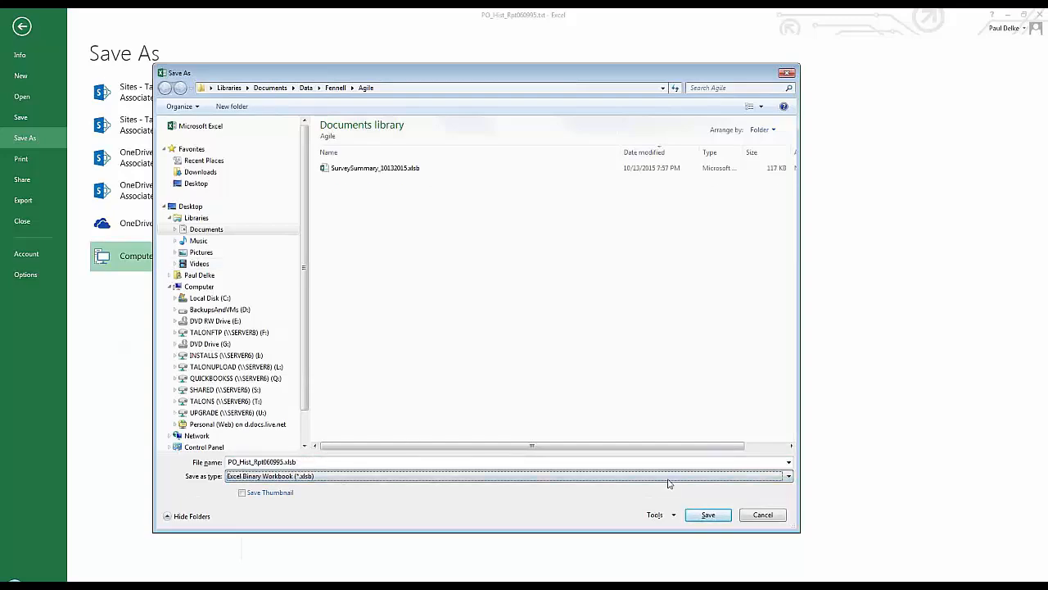
pyautogui.click(706, 515)
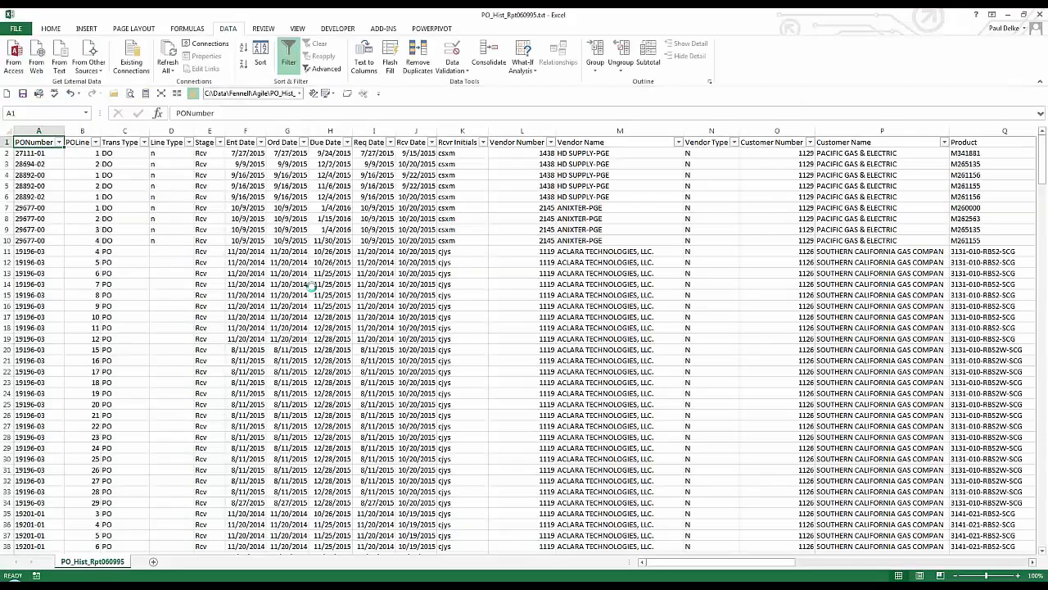
pyautogui.click(243, 242)
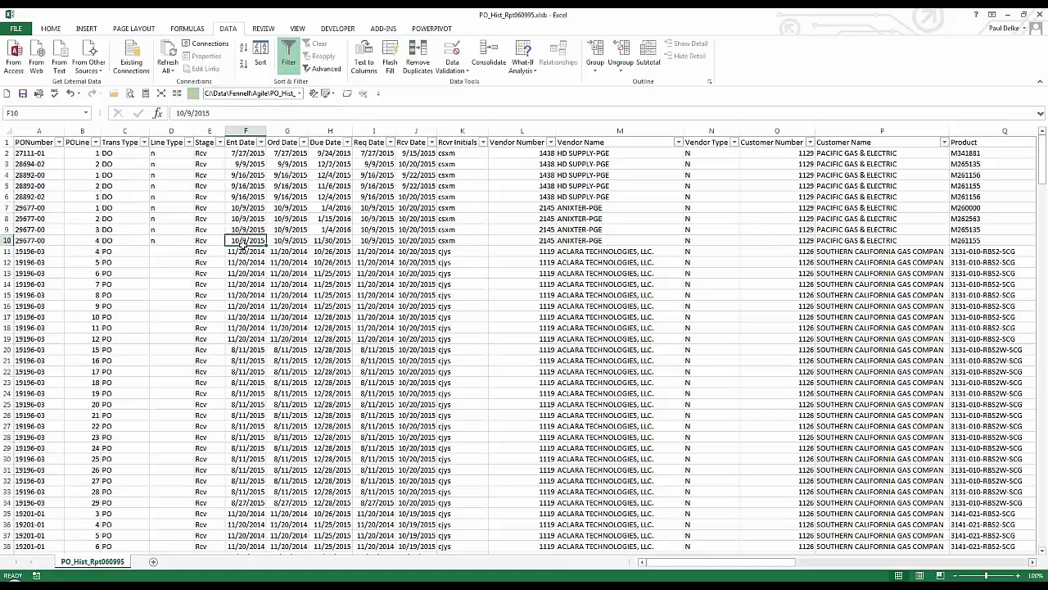
pyautogui.click(173, 185)
pyautogui.click(38, 163)
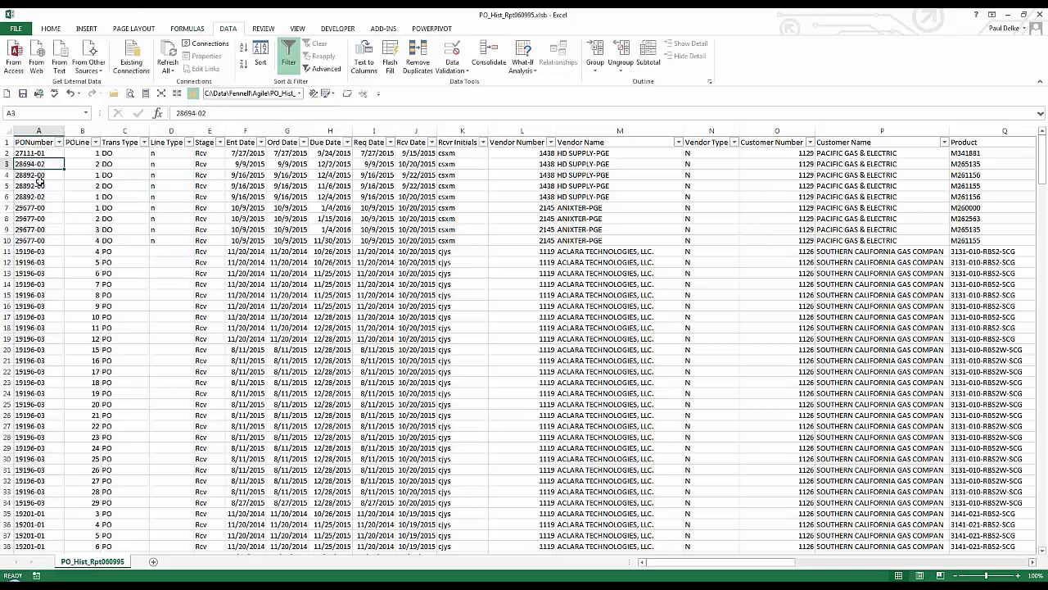
pyautogui.click(45, 207)
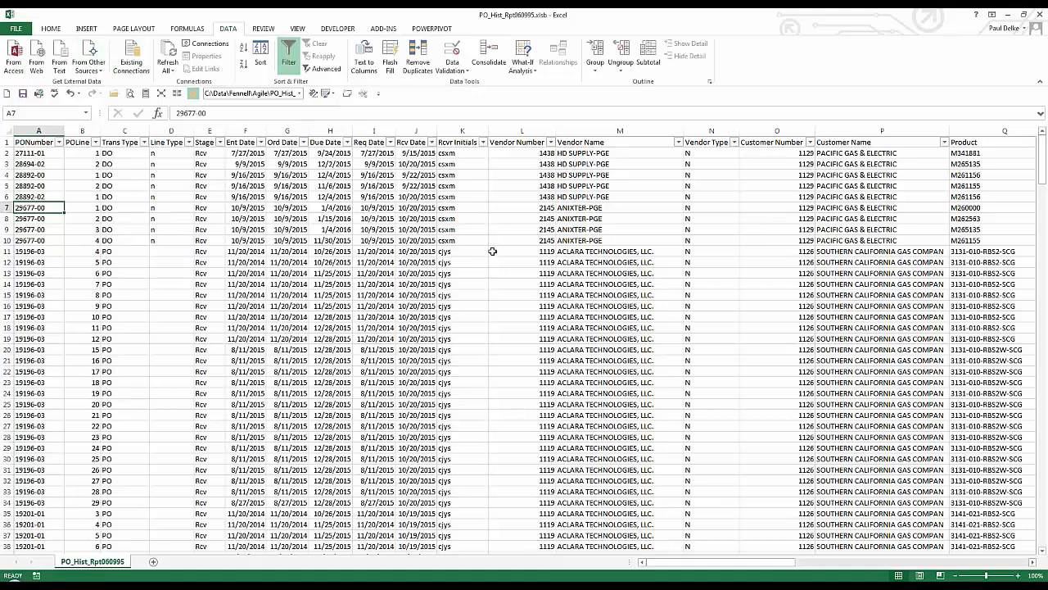
# Create a PivotTable from the PO history data on a new worksheet, with the data added to the Data Model
pyautogui.click(634, 244)
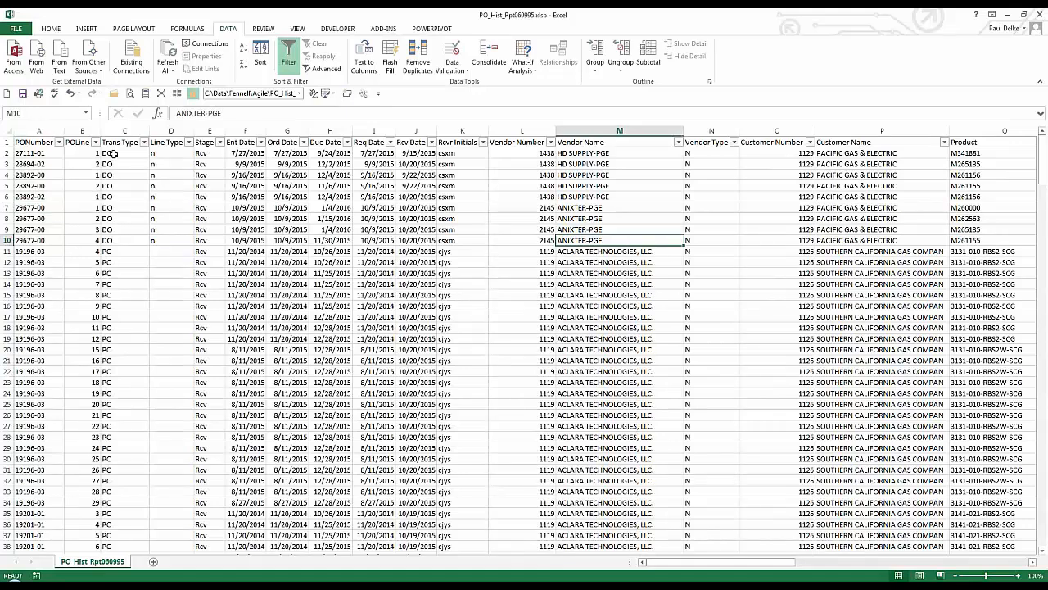
pyautogui.click(87, 28)
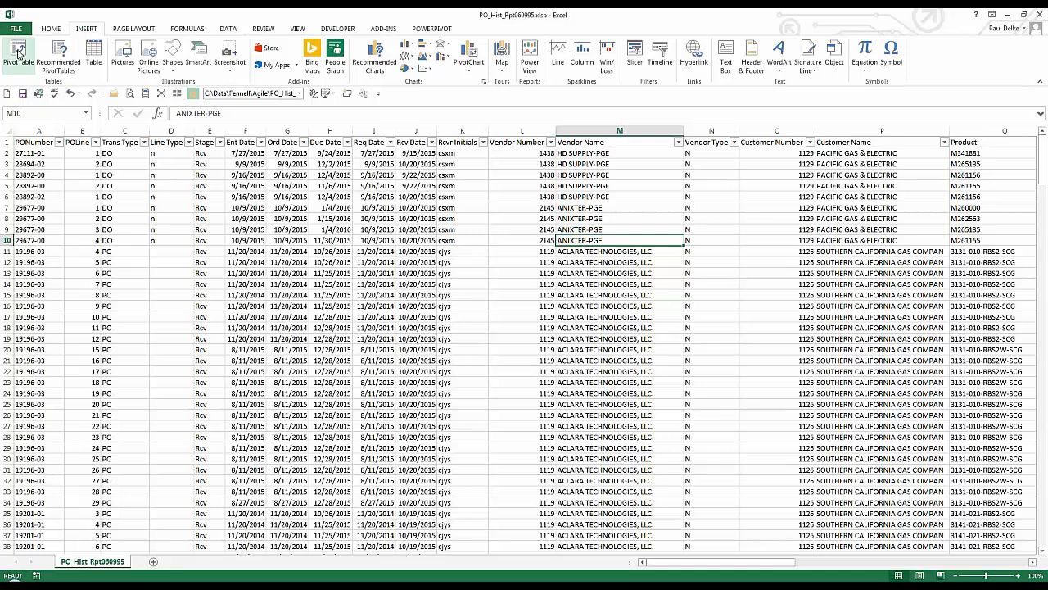
pyautogui.click(19, 52)
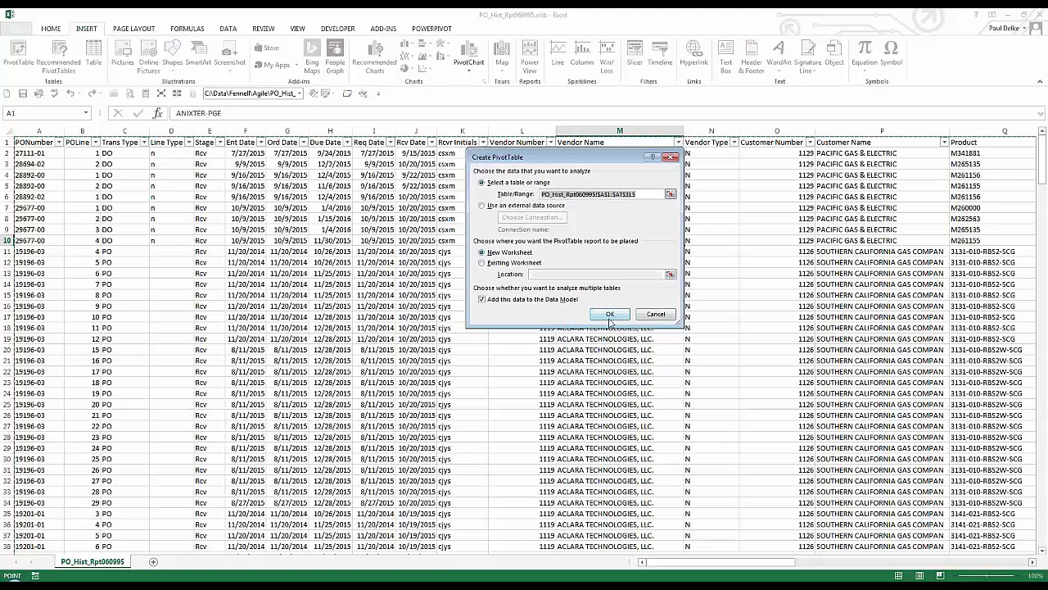
pyautogui.click(609, 314)
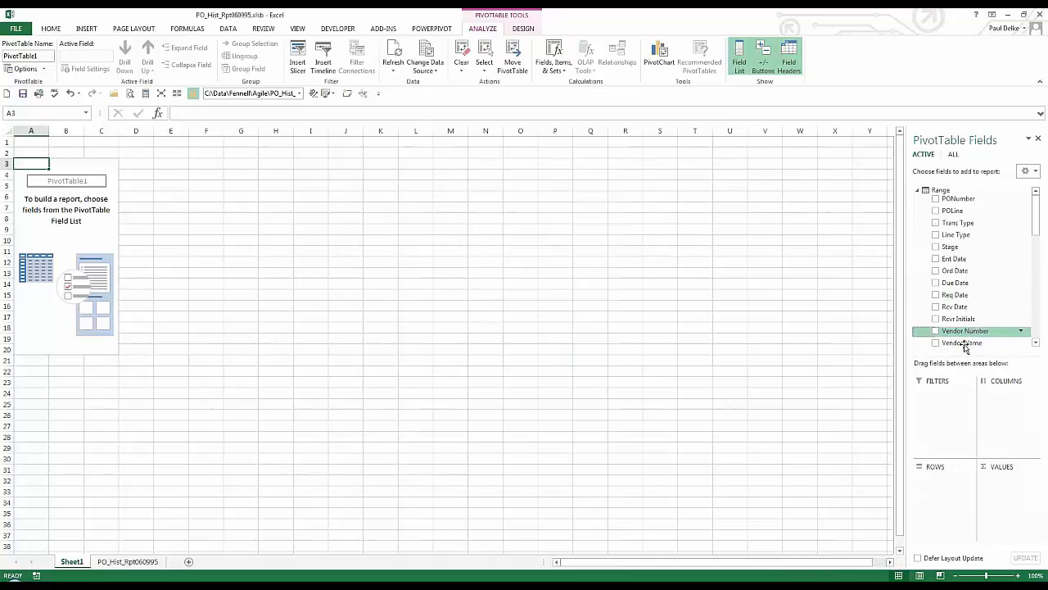
# Build the PivotTable with Vendor Name as rows and the sum of Qty Received as values
pyautogui.moveTo(962, 344); pyautogui.dragTo(937, 512)
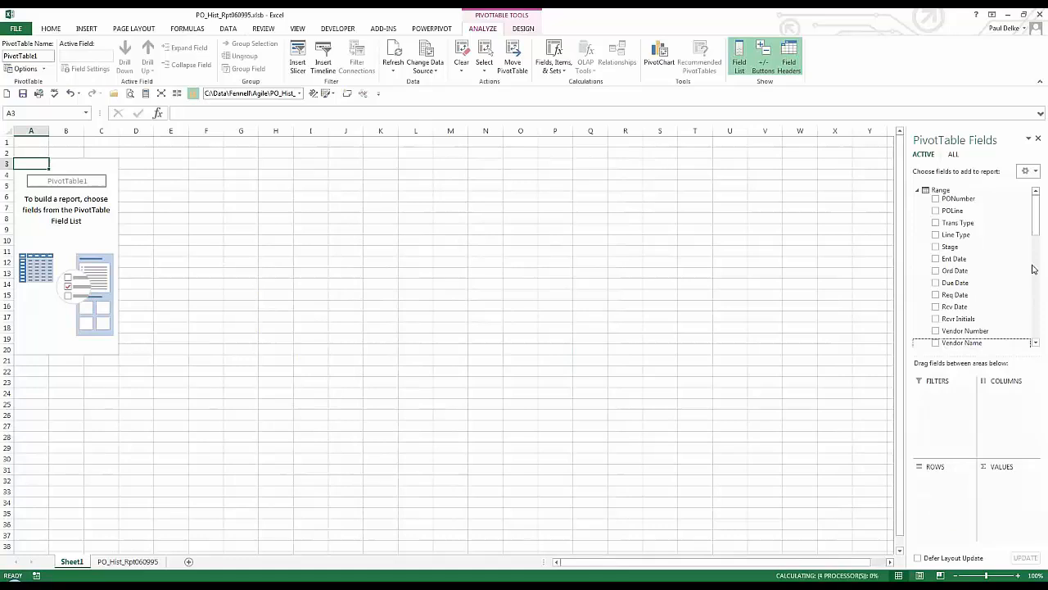
pyautogui.scroll(-5, 962, 270)
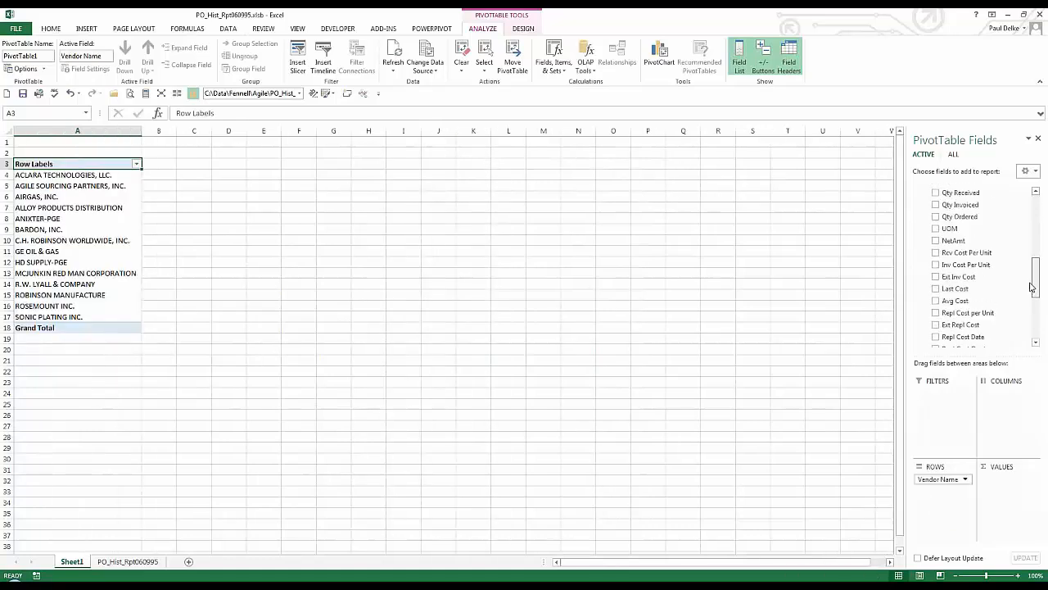
pyautogui.moveTo(959, 261); pyautogui.dragTo(1015, 487)
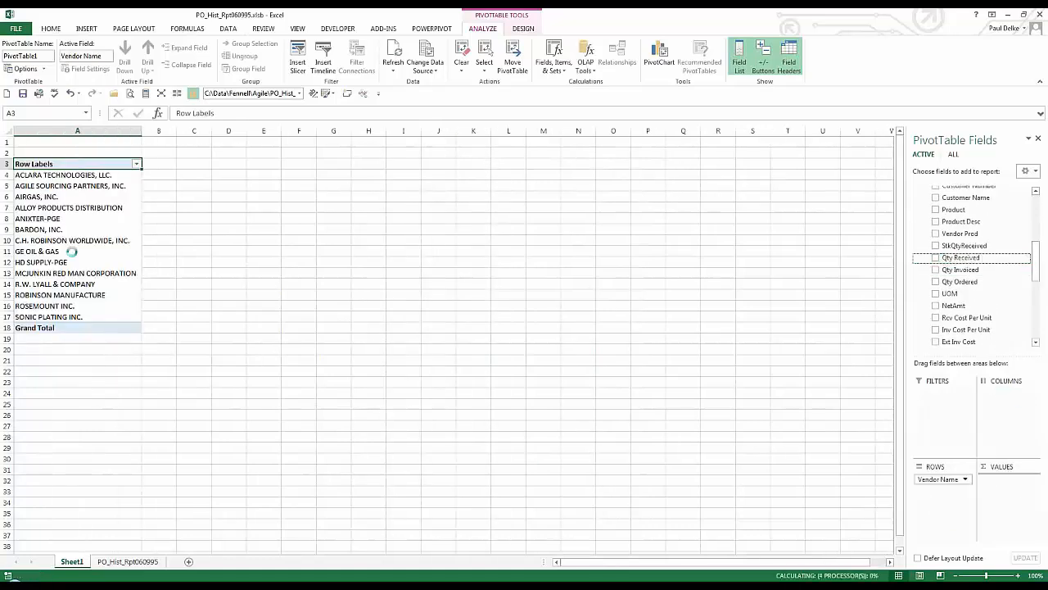
pyautogui.click(103, 221)
pyautogui.click(194, 227)
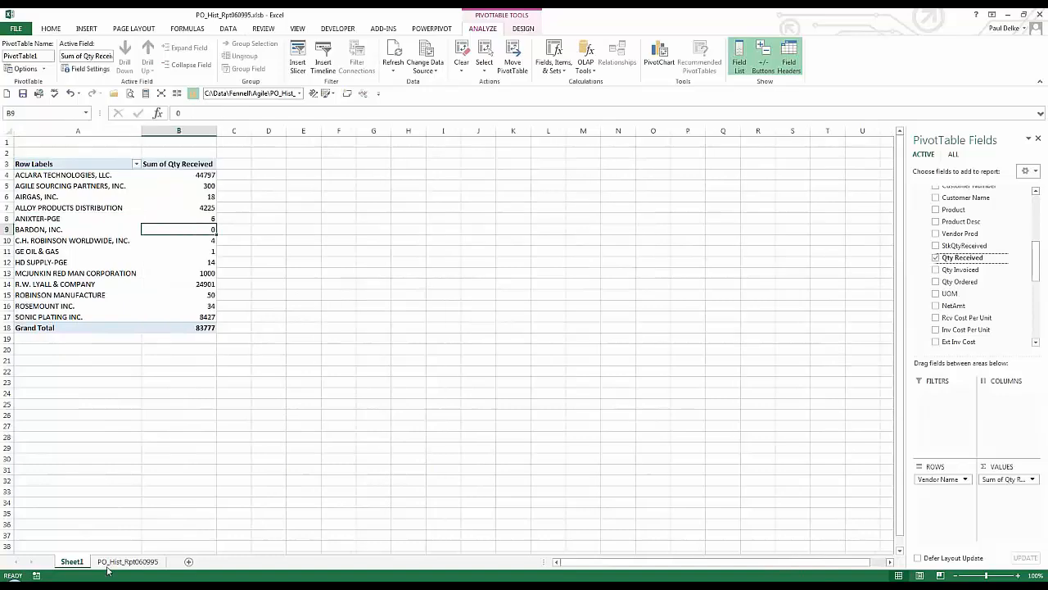
pyautogui.click(108, 564)
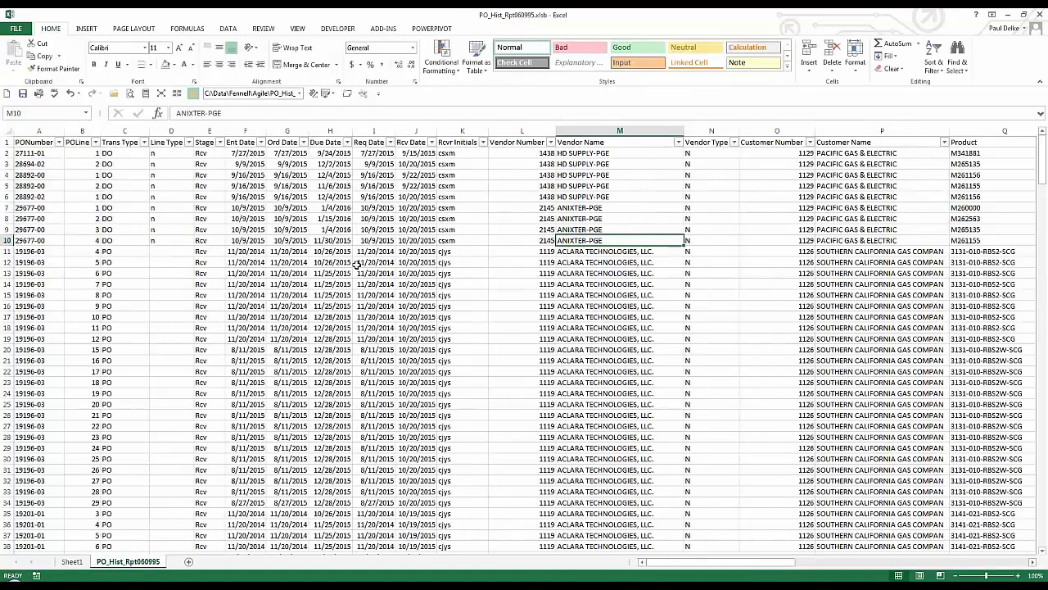
pyautogui.click(73, 565)
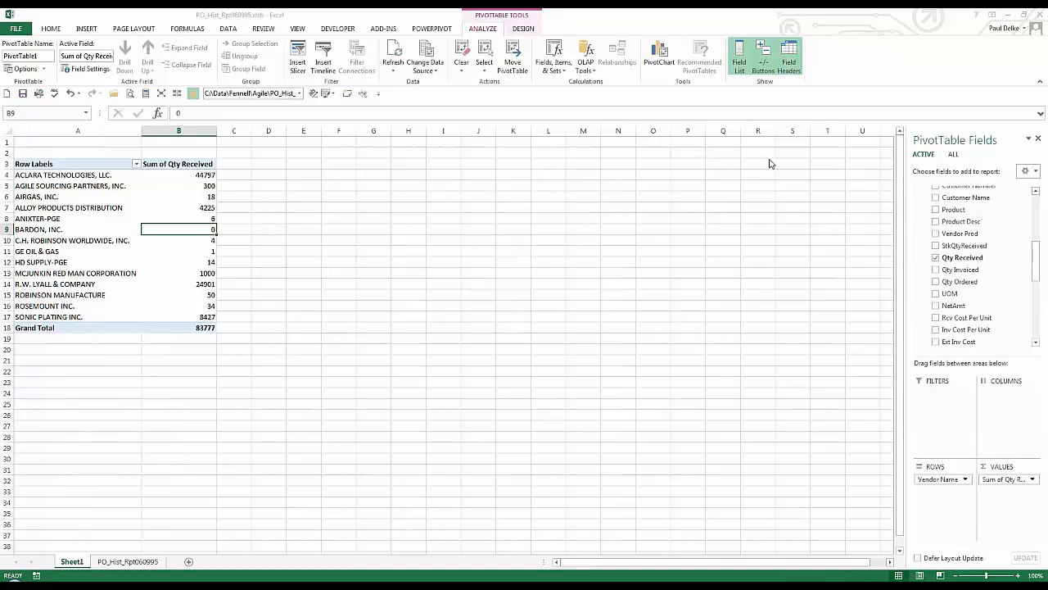
pyautogui.click(315, 237)
pyautogui.click(80, 226)
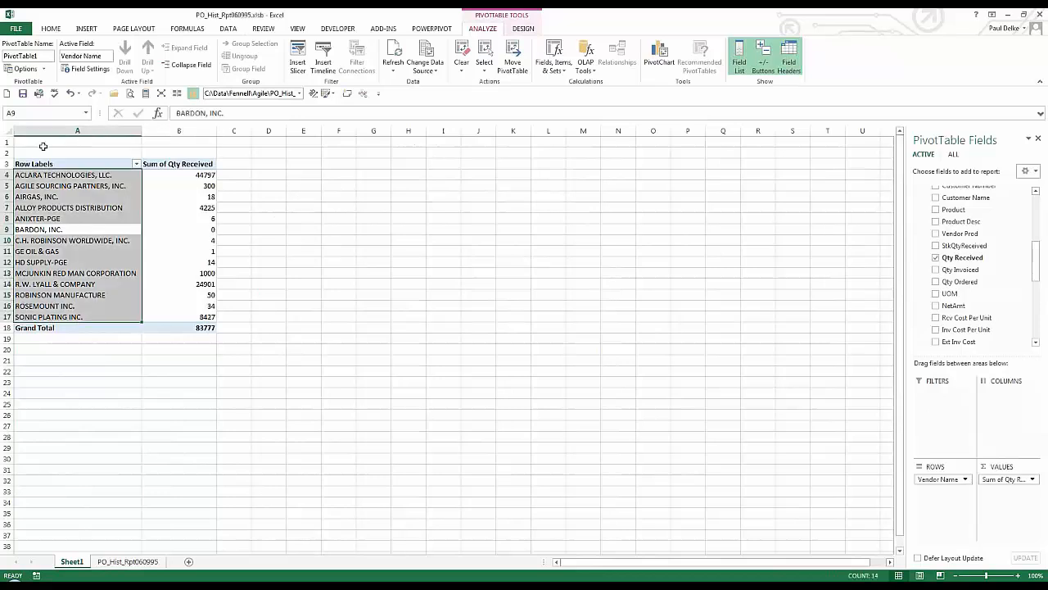
# Open the text file BranchSlsDtlCust - OEUXE example 2.txt from the Agile folder
pyautogui.click(114, 95)
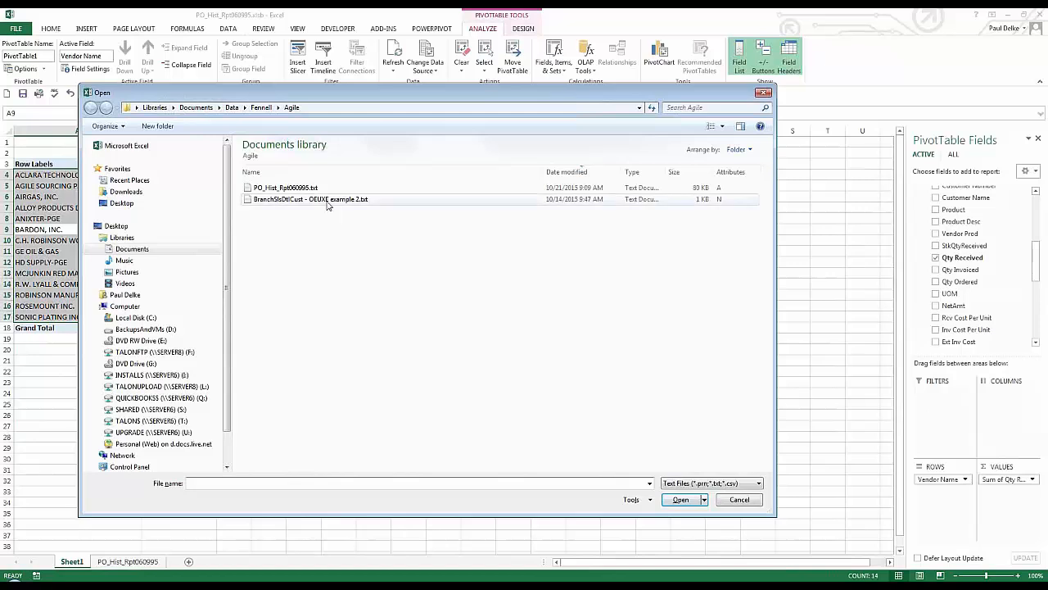
pyautogui.click(326, 203)
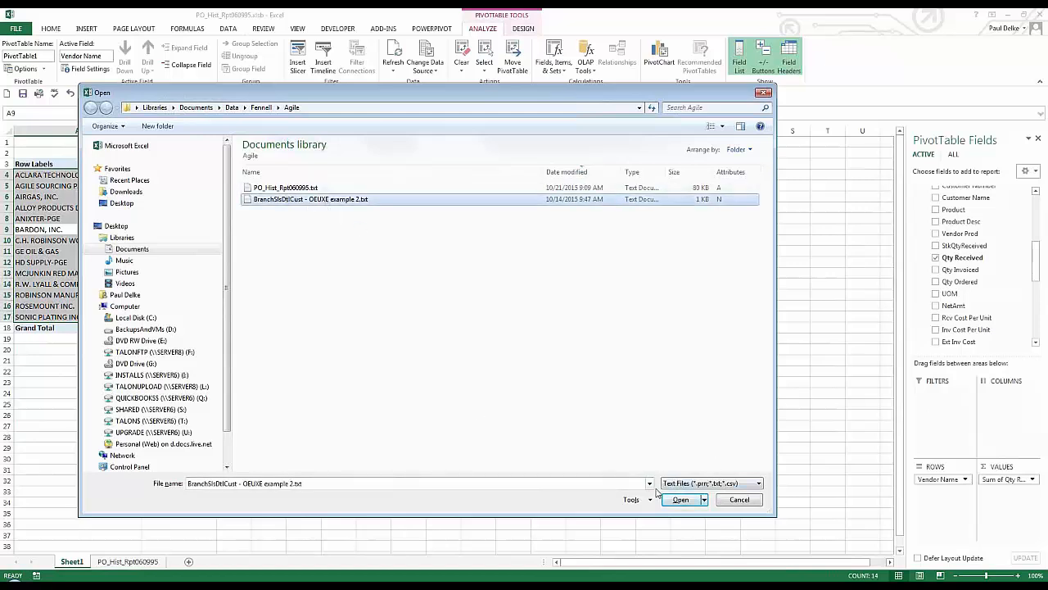
pyautogui.click(680, 499)
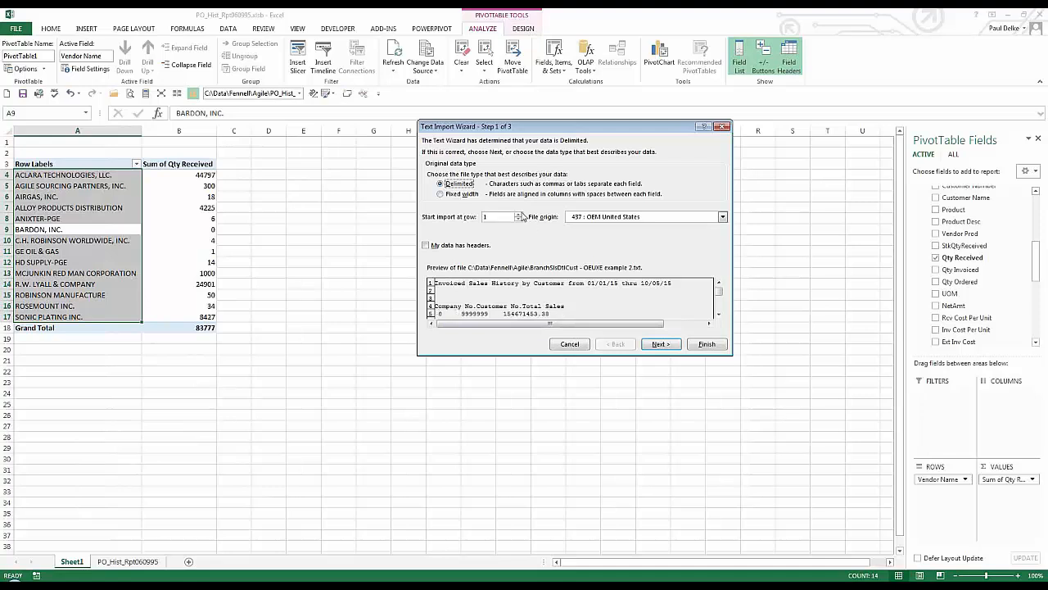
# Import the sales file as tab-delimited data with headers, starting at the Company No. header row
pyautogui.click(517, 214)
pyautogui.click(427, 246)
pyautogui.click(662, 343)
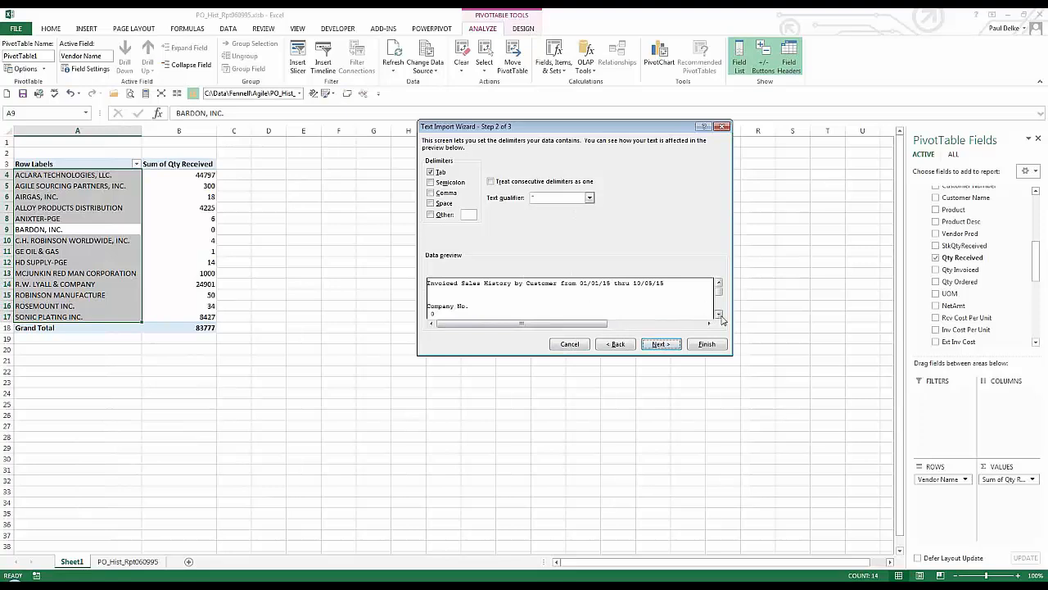
pyautogui.click(718, 313)
pyautogui.click(718, 313)
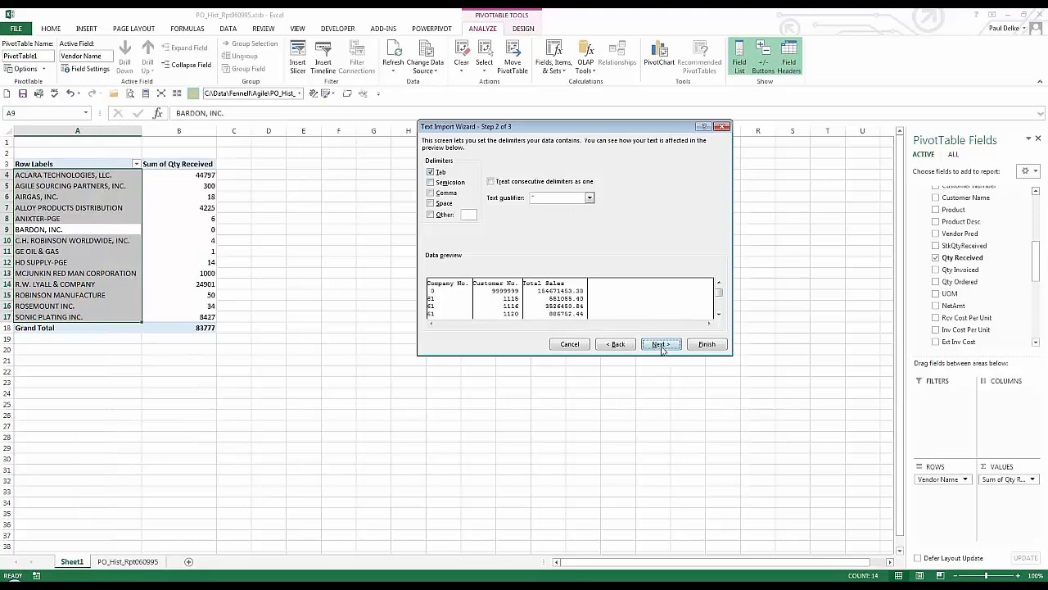
pyautogui.click(661, 344)
pyautogui.click(706, 344)
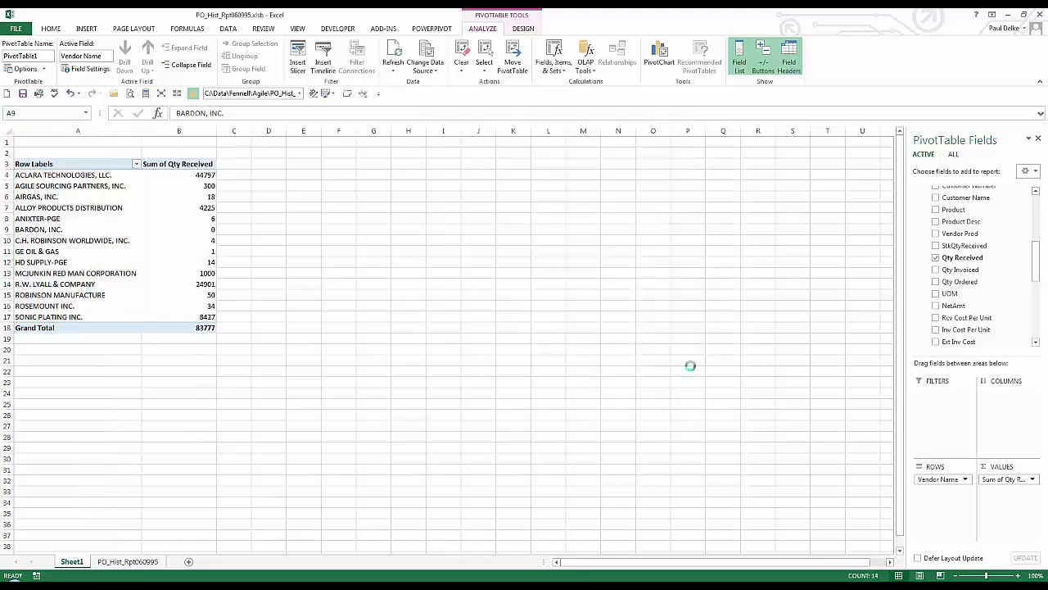
# Autofit columns A through C of the imported sales data
pyautogui.moveTo(36, 129); pyautogui.dragTo(114, 130)
pyautogui.doubleClick(119, 131)
pyautogui.click(139, 196)
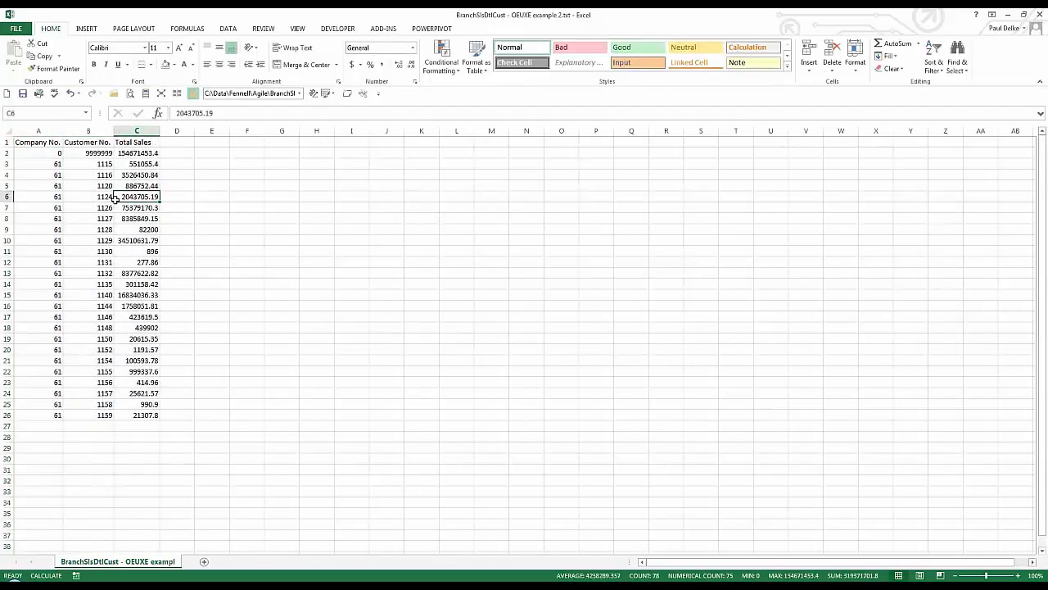
# Apply the comma number format to the Total Sales column
pyautogui.click(138, 131)
pyautogui.click(382, 65)
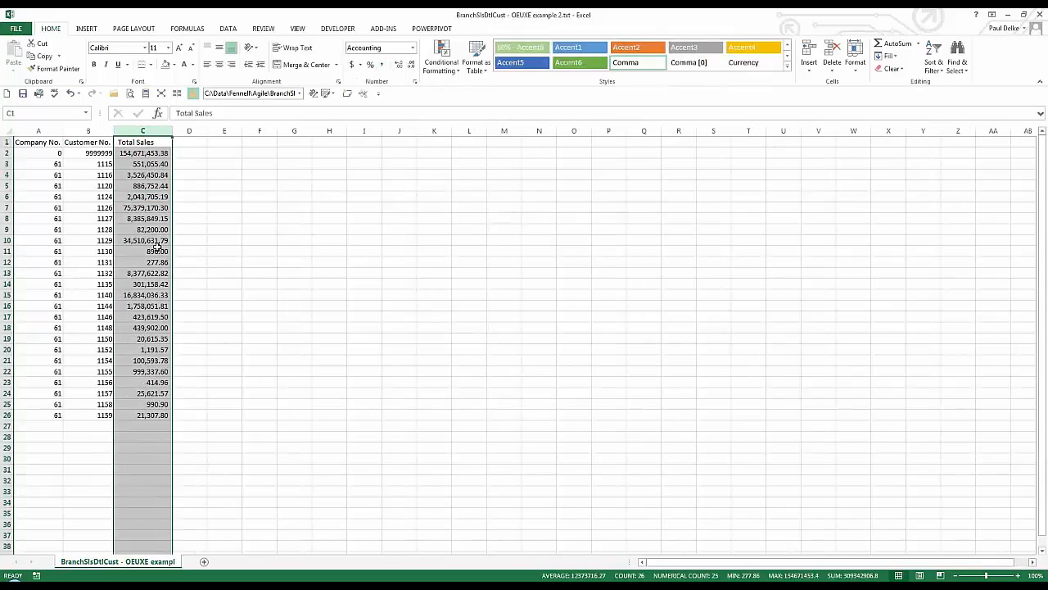
pyautogui.click(155, 250)
pyautogui.click(51, 328)
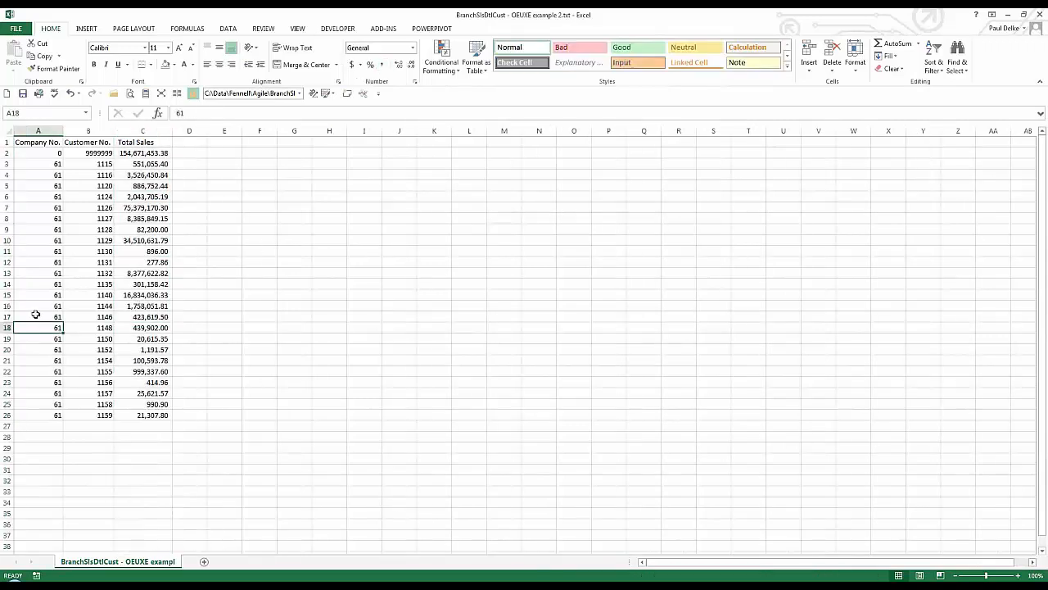
pyautogui.click(48, 208)
pyautogui.click(46, 304)
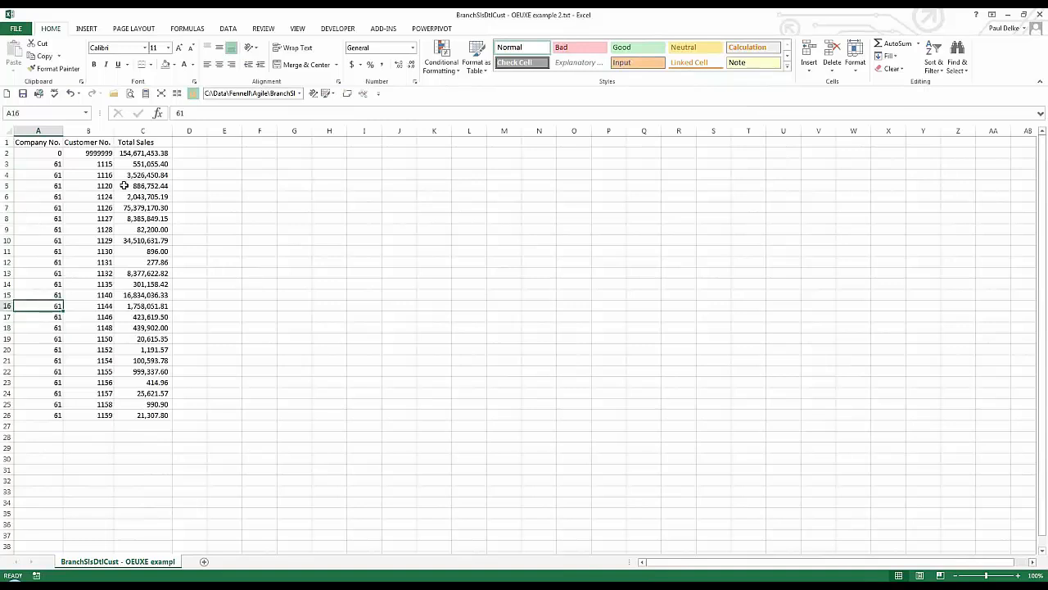
pyautogui.moveTo(33, 145); pyautogui.dragTo(88, 350)
pyautogui.click(25, 231)
pyautogui.click(92, 262)
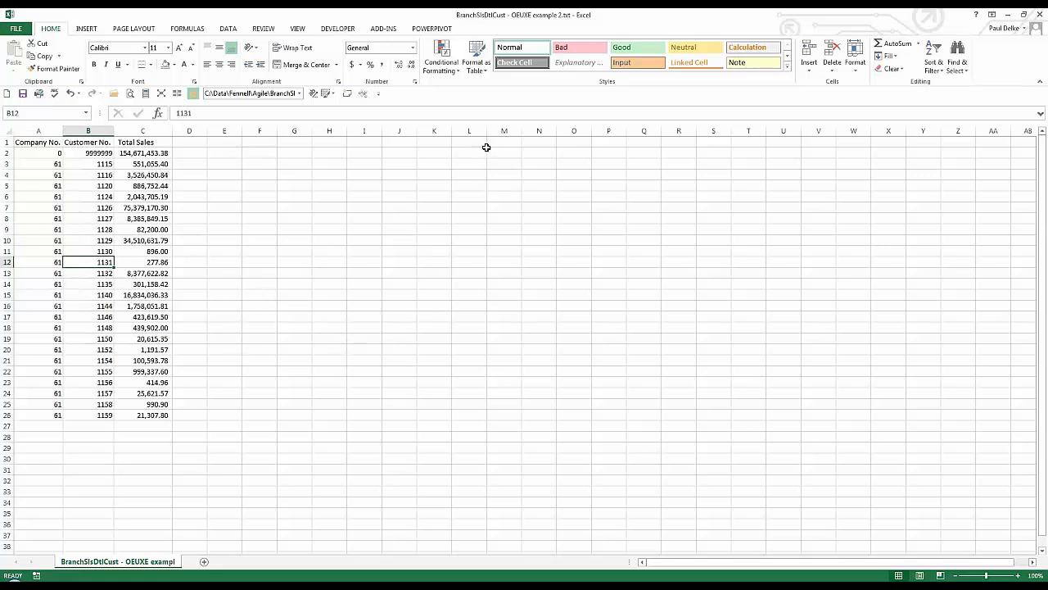
# Fill N2:N15 with the series Customer1 through Customer14 and autofit column N
pyautogui.click(543, 154)
pyautogui.write('Customer1')
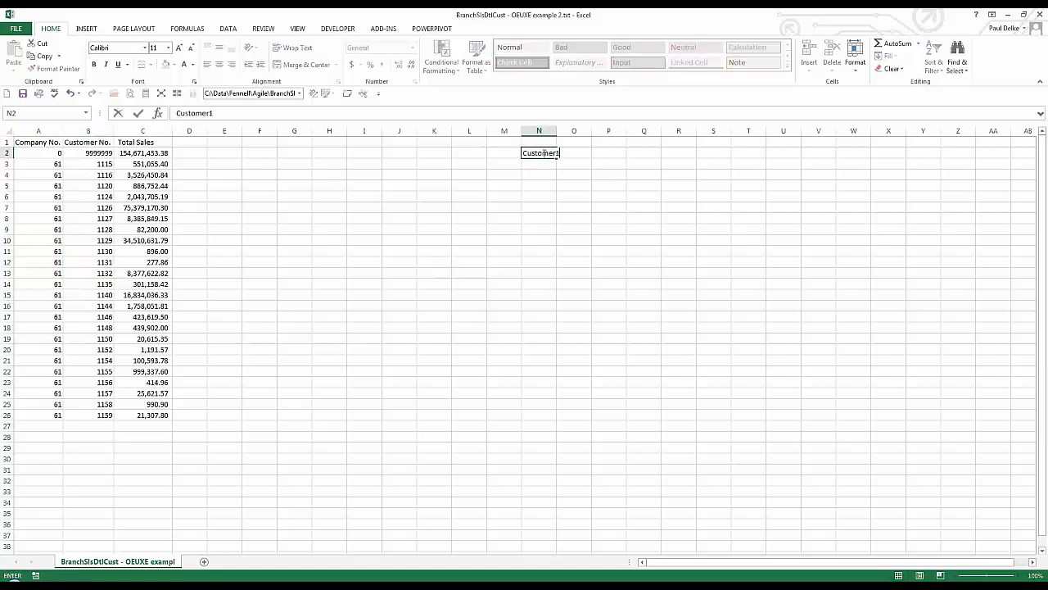
pyautogui.hotkey('ctrl', 'Return')
pyautogui.moveTo(556, 158); pyautogui.dragTo(561, 296)
pyautogui.doubleClick(556, 131)
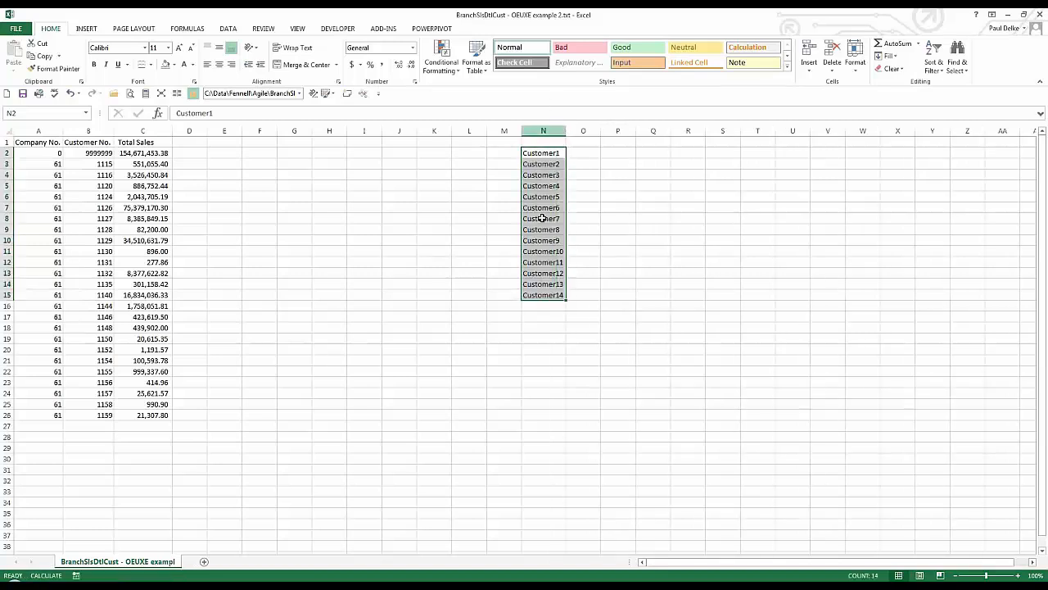
pyautogui.click(543, 218)
# Copy the six customer numbers in B3:B8 to the cells starting at M2, beside the customer labels
pyautogui.click(507, 154)
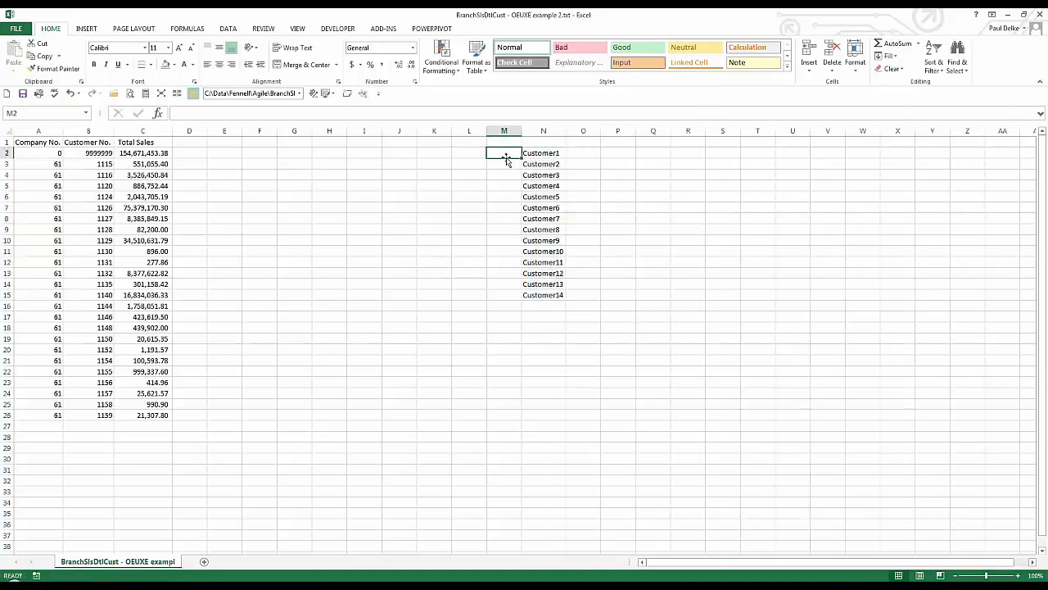
pyautogui.moveTo(85, 166); pyautogui.dragTo(95, 221)
pyautogui.hotkey('ctrl', 'c')
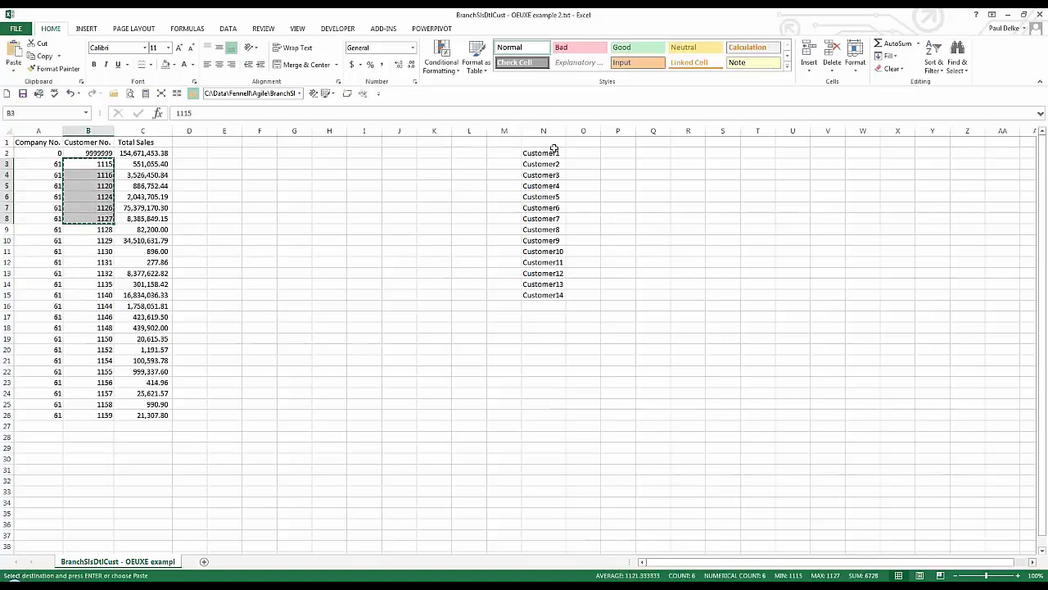
pyautogui.click(507, 154)
pyautogui.hotkey('ctrl', 'v')
# Start a VLOOKUP formula in D3 with the customer number in B3 as the lookup value
pyautogui.click(197, 162)
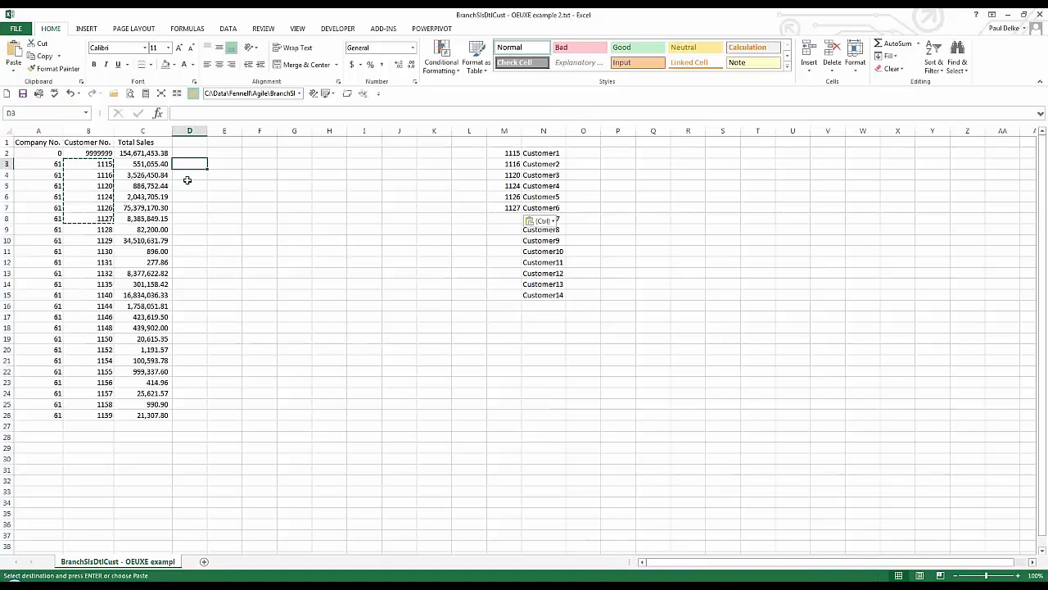
pyautogui.write('=vlooku')
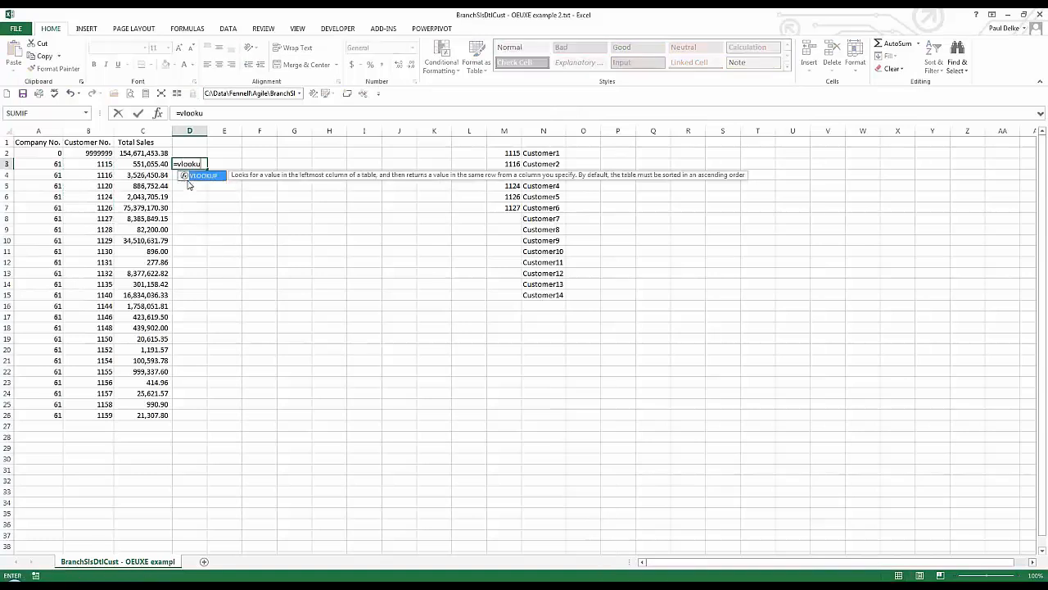
pyautogui.write('p(')
pyautogui.press('Left')
pyautogui.press('Left')
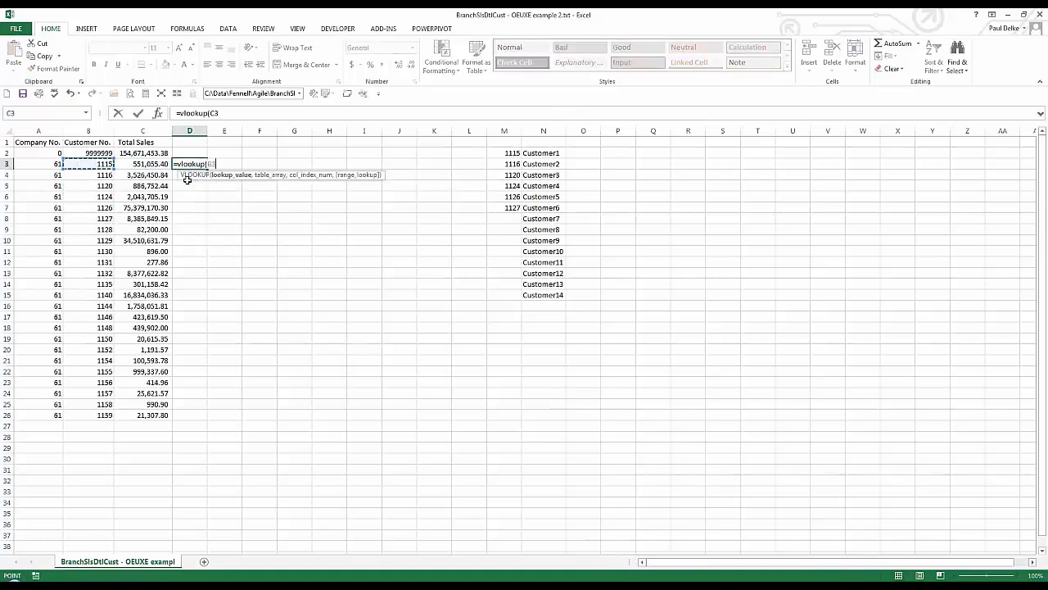
# Set the VLOOKUP table array to the absolute range $M$2:$N$15
pyautogui.write(',')
pyautogui.press('Right')
pyautogui.press('Right')
pyautogui.press('Right')
pyautogui.press('Right')
pyautogui.press('Right')
pyautogui.press('Right')
pyautogui.press('Right')
pyautogui.press('Right')
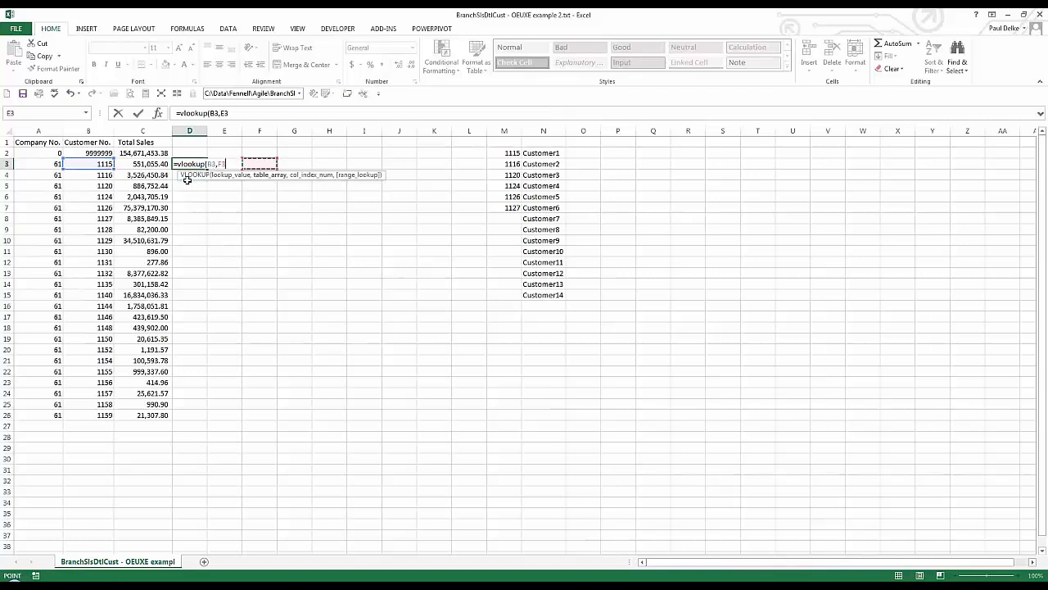
pyautogui.press('Right')
pyautogui.press('Right')
pyautogui.press('Up')
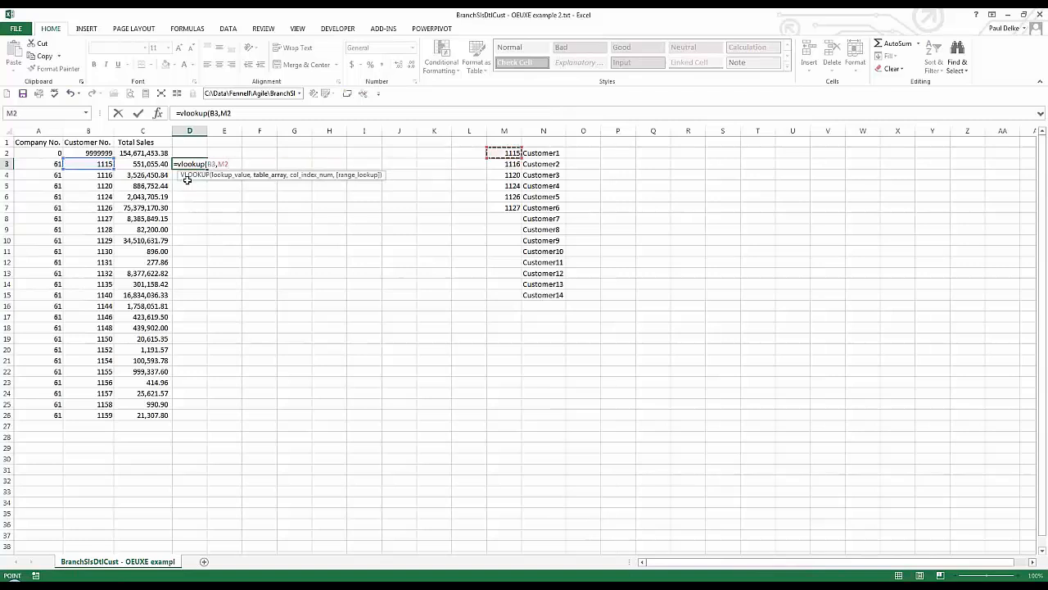
pyautogui.hotkey('shift', 'Down')
pyautogui.hotkey('shift', 'Down')
pyautogui.hotkey('shift', 'Down')
pyautogui.hotkey('shift', 'Down')
pyautogui.hotkey('shift', 'Down')
pyautogui.hotkey('shift', 'Down')
pyautogui.hotkey('shift', 'Down')
pyautogui.hotkey('shift', 'Down')
pyautogui.hotkey('shift', 'Down')
pyautogui.hotkey('shift', 'Down')
pyautogui.hotkey('shift', 'Down')
pyautogui.hotkey('shift', 'Down')
pyautogui.hotkey('shift', 'Down')
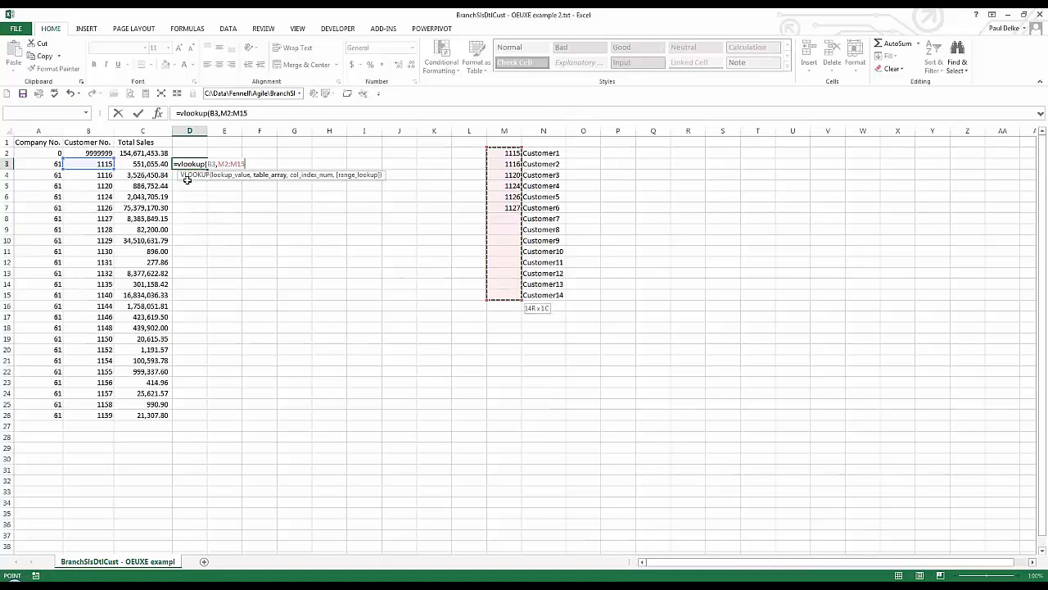
pyautogui.hotkey('shift', 'Right')
pyautogui.press('F4')
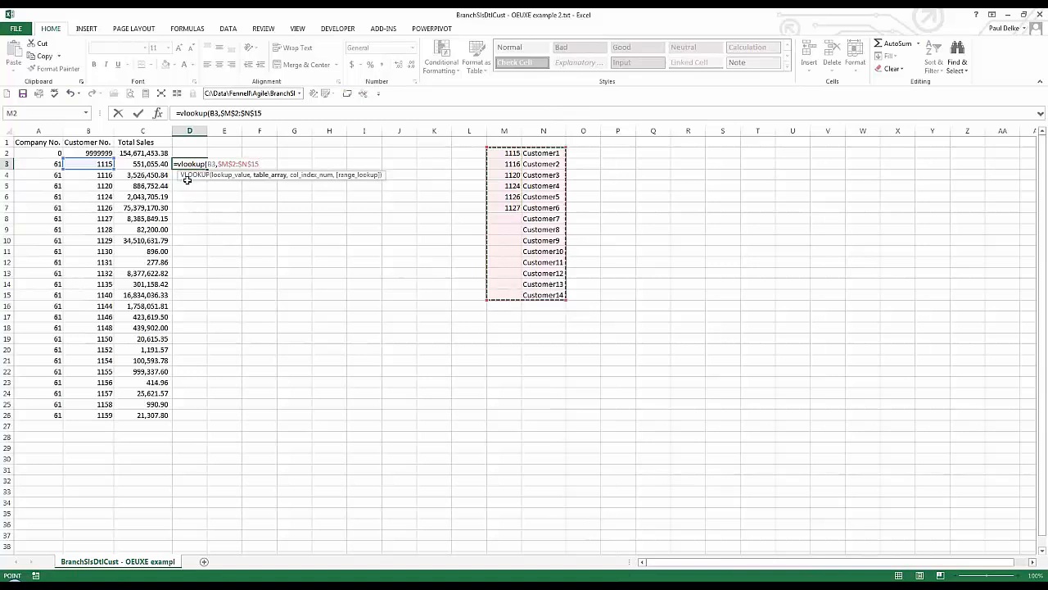
# Complete the VLOOKUP with only FALSE after the table array and fill it down from D3 to D26
pyautogui.write(',0')
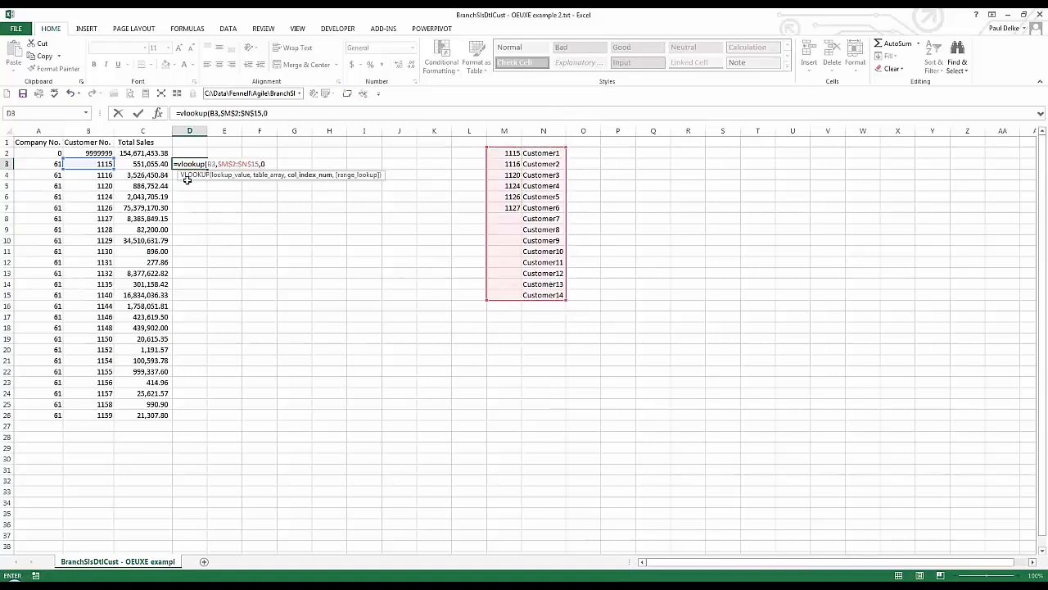
pyautogui.press('BackSpace')
pyautogui.write('false')
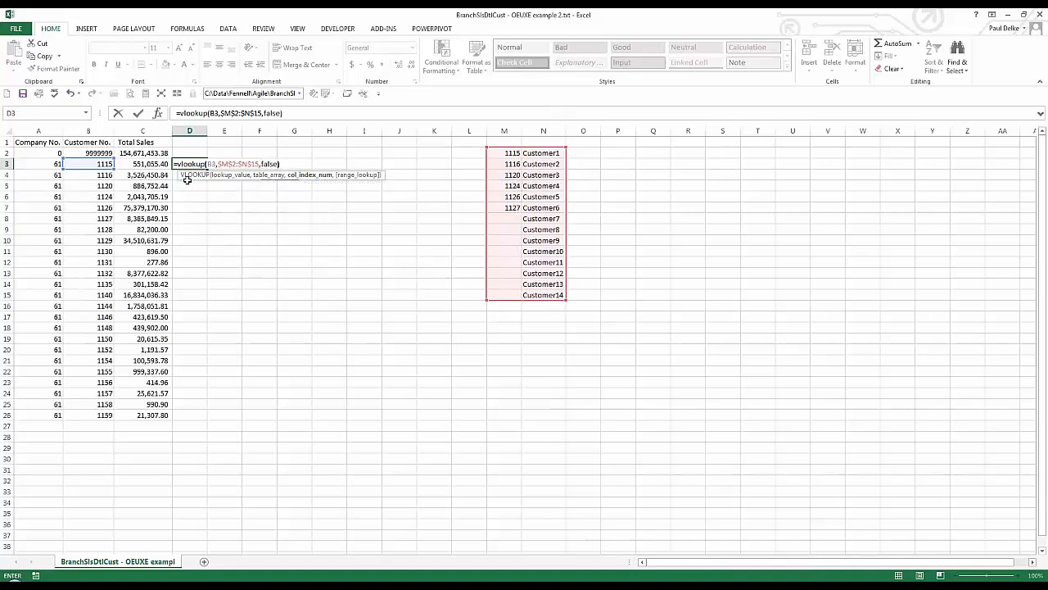
pyautogui.hotkey('ctrl', 'Return')
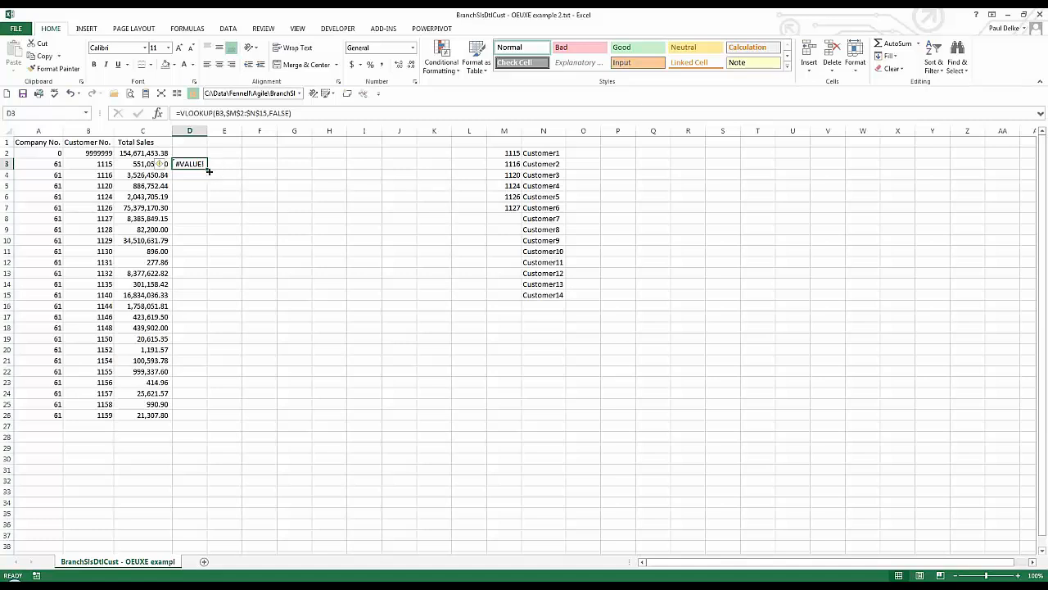
pyautogui.doubleClick(207, 169)
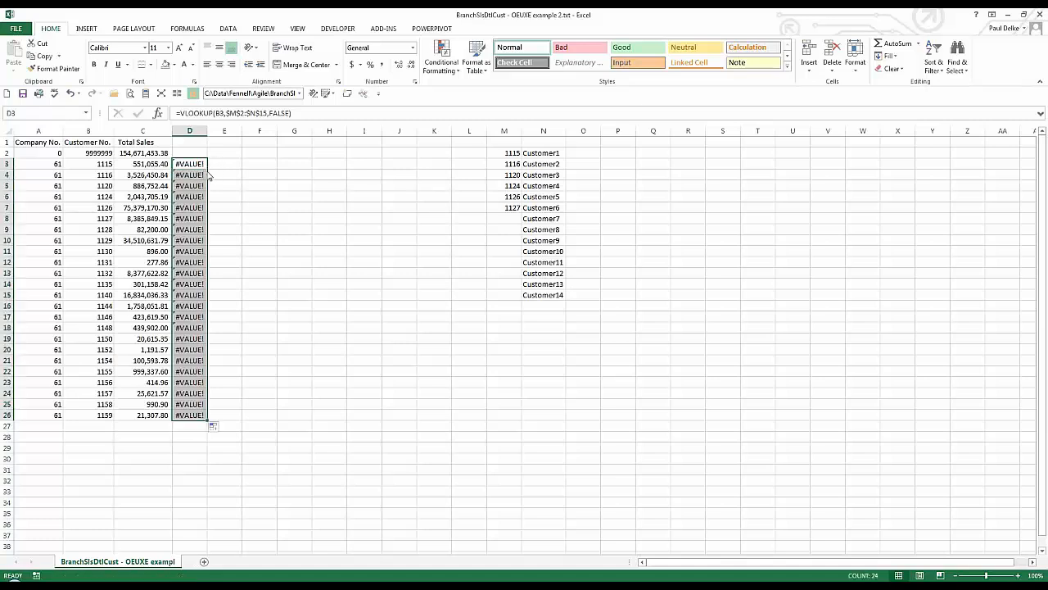
# Insert the column index number 2 before FALSE in D3's VLOOKUP formula
pyautogui.click(497, 153)
pyautogui.click(525, 158)
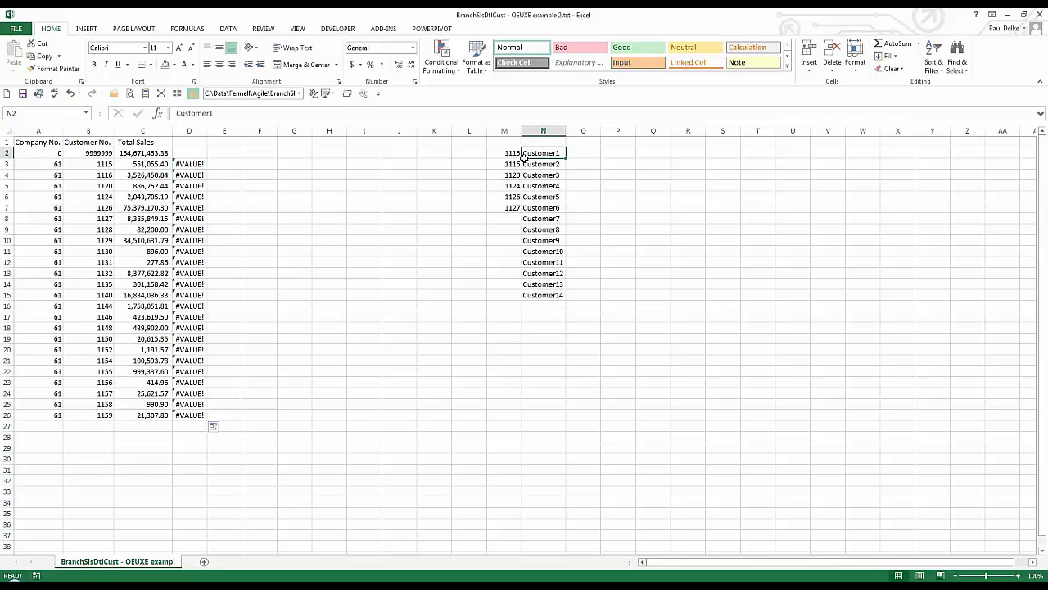
pyautogui.click(194, 164)
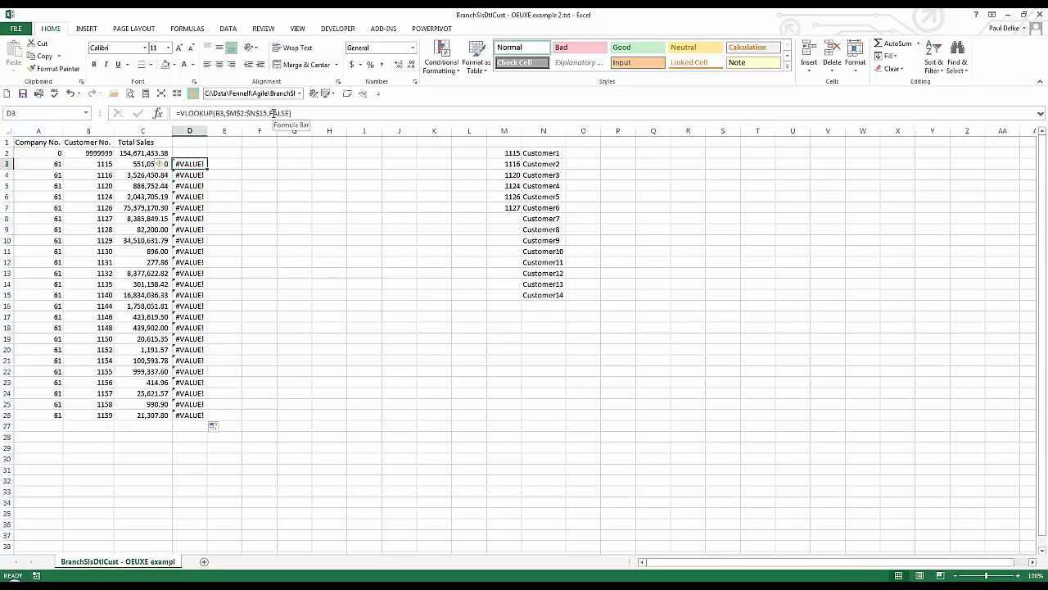
pyautogui.click(272, 113)
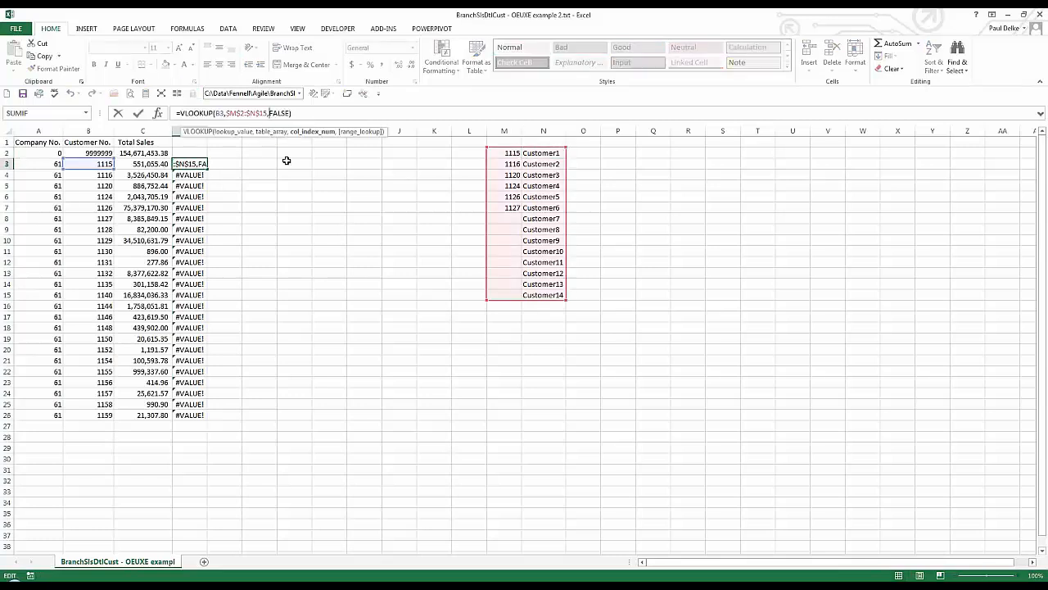
pyautogui.write('2,')
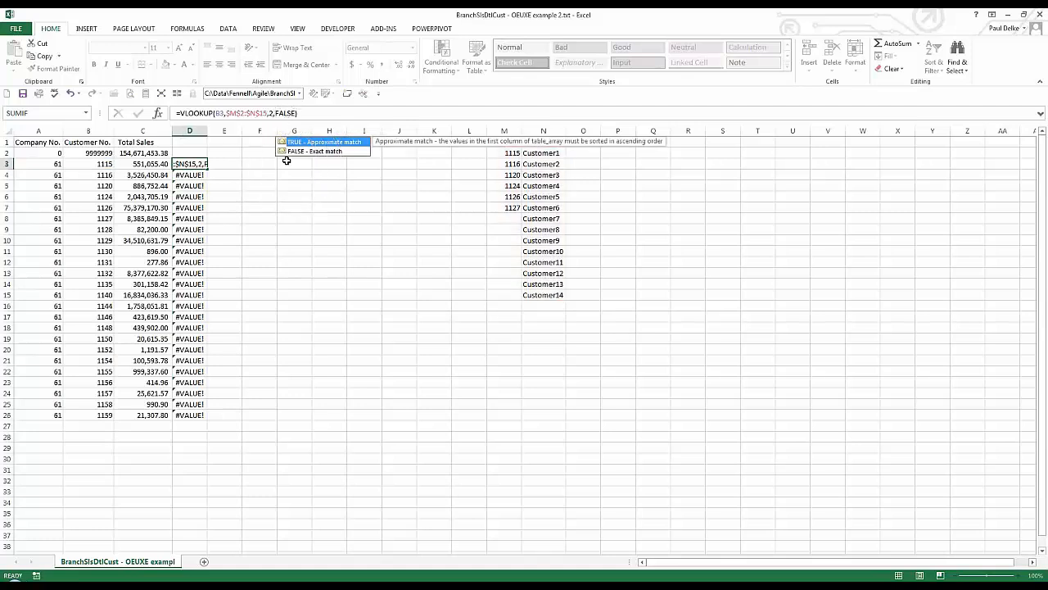
pyautogui.press('Return')
# Fill the corrected D3 formula down to D26 and autofit column D
pyautogui.doubleClick(208, 170)
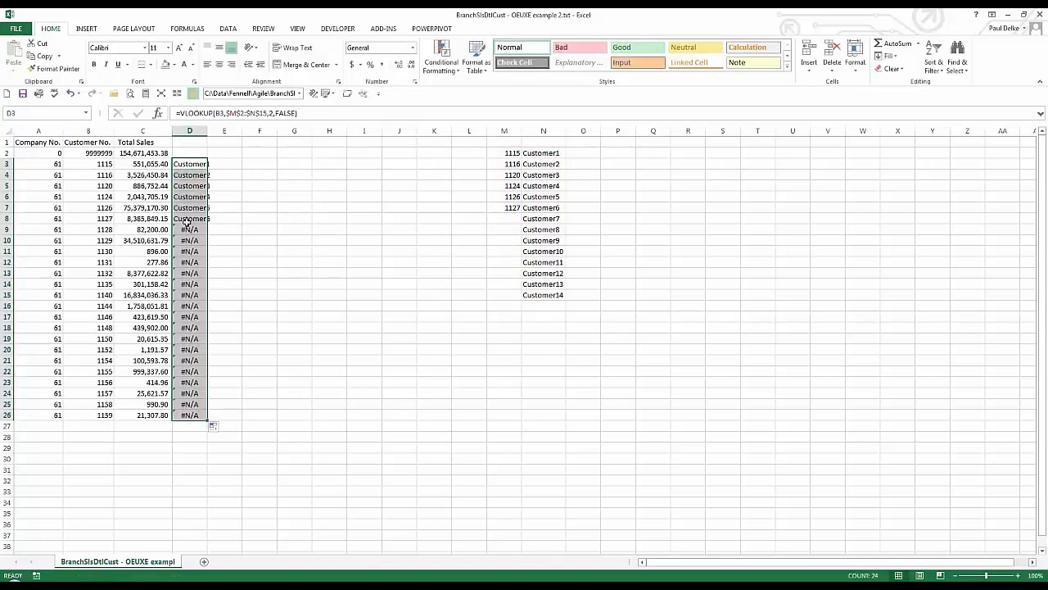
pyautogui.doubleClick(208, 126)
pyautogui.click(220, 211)
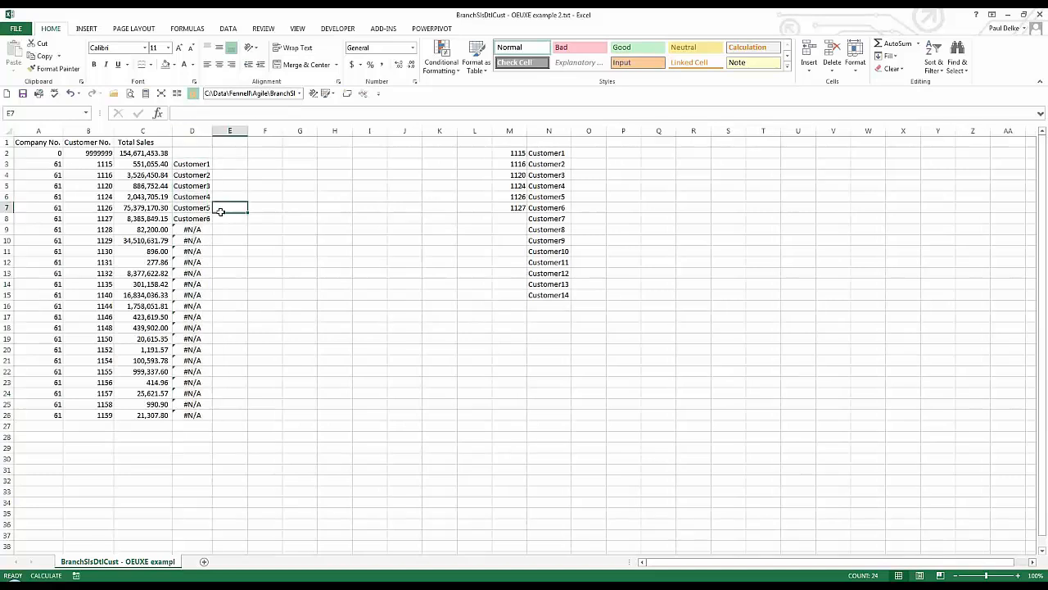
# Copy the customer numbers in B9:B13 into the lookup list starting at M8
pyautogui.click(193, 229)
pyautogui.click(93, 229)
pyautogui.moveTo(93, 229); pyautogui.dragTo(99, 273)
pyautogui.hotkey('ctrl', 'c')
pyautogui.click(513, 221)
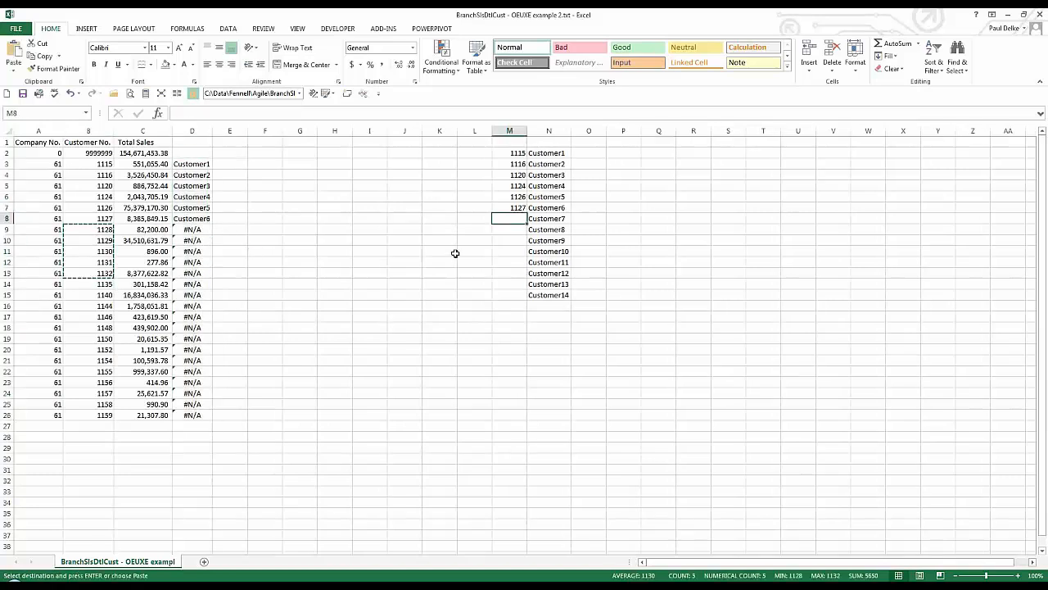
pyautogui.hotkey('ctrl', 'v')
pyautogui.click(193, 240)
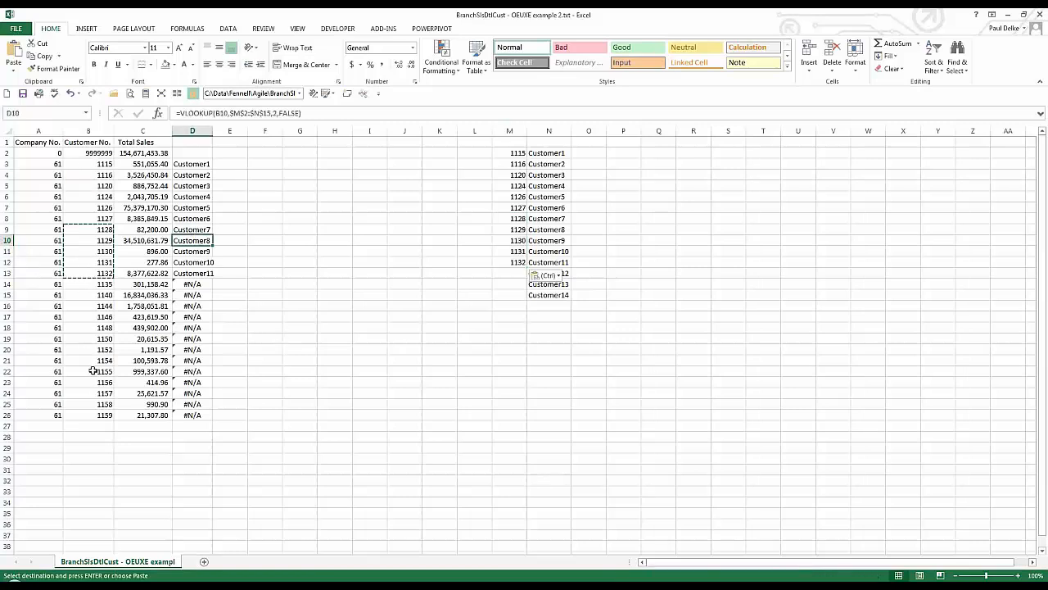
# Compare the customer numbers, total sales and looked-up customer labels in columns A to D with the lookup list in M2:N15
pyautogui.click(88, 172)
pyautogui.click(53, 177)
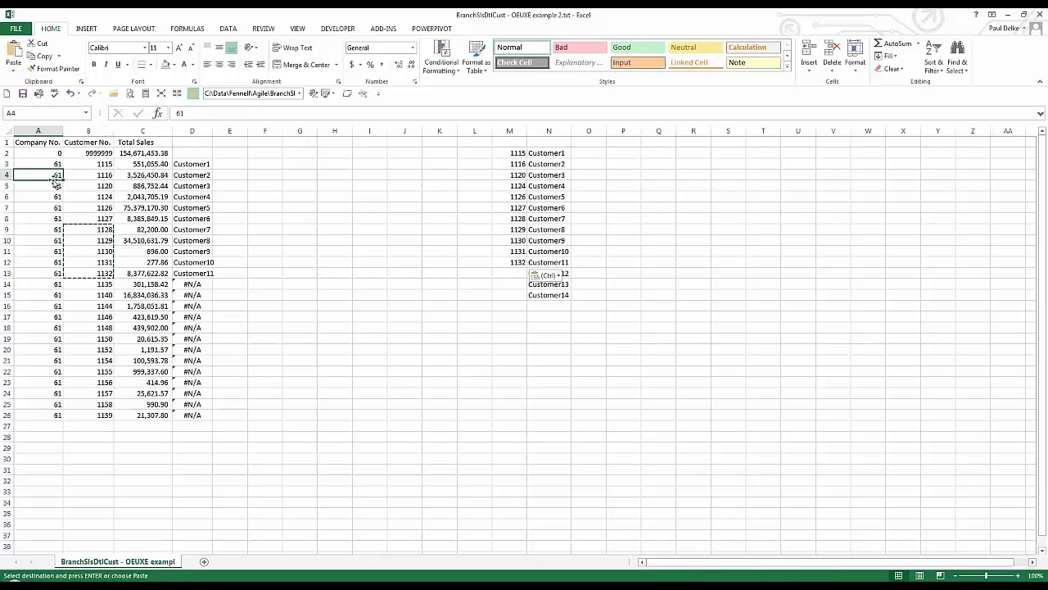
pyautogui.click(93, 218)
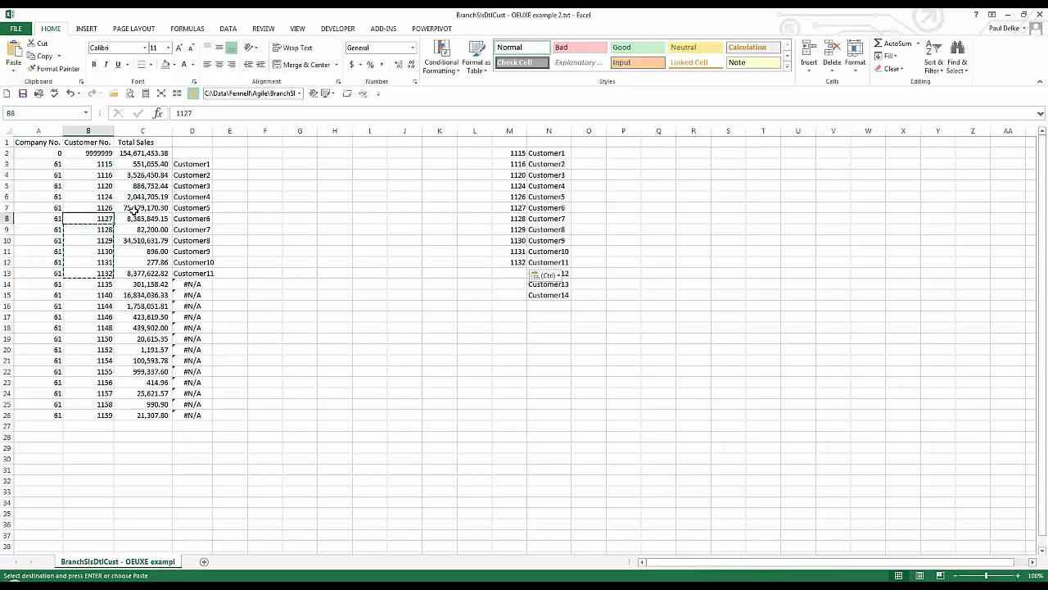
pyautogui.moveTo(36, 143); pyautogui.dragTo(144, 426)
pyautogui.click(532, 153)
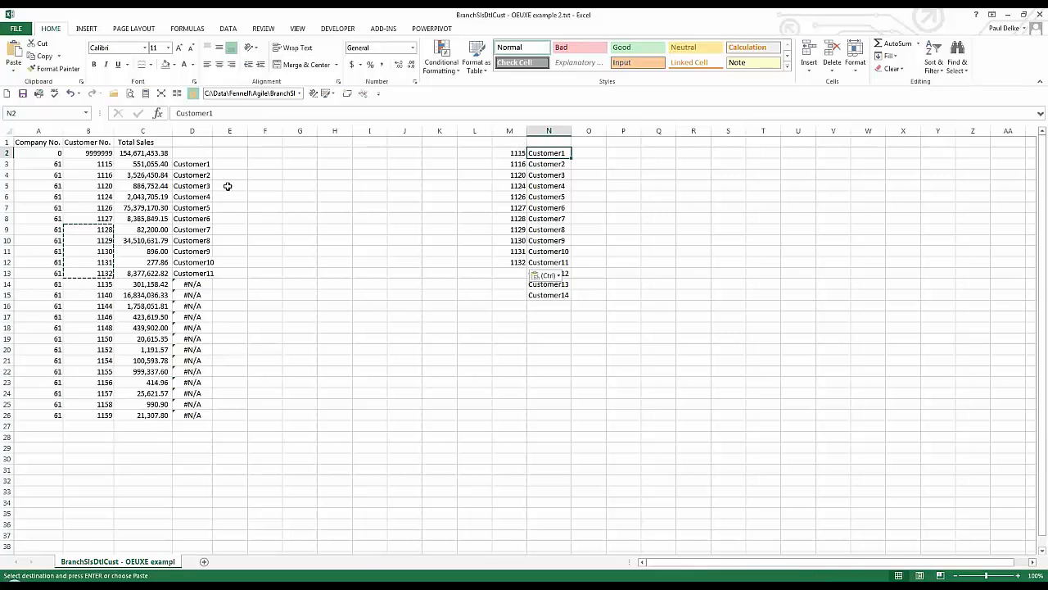
pyautogui.click(189, 163)
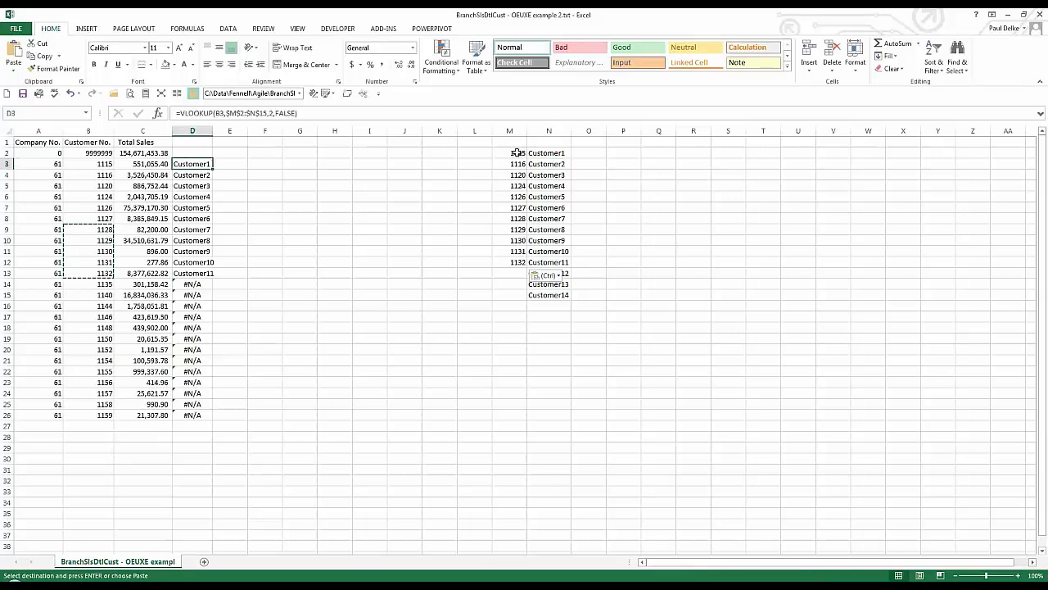
pyautogui.click(536, 154)
pyautogui.click(547, 197)
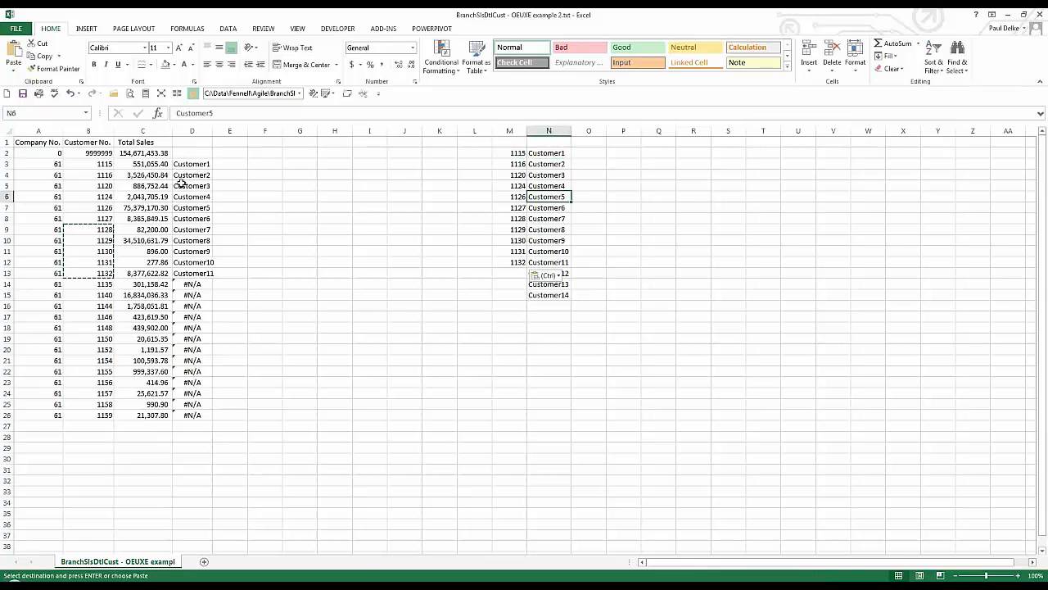
pyautogui.click(179, 184)
pyautogui.click(100, 195)
pyautogui.moveTo(86, 168); pyautogui.dragTo(93, 273)
pyautogui.click(141, 230)
pyautogui.click(88, 229)
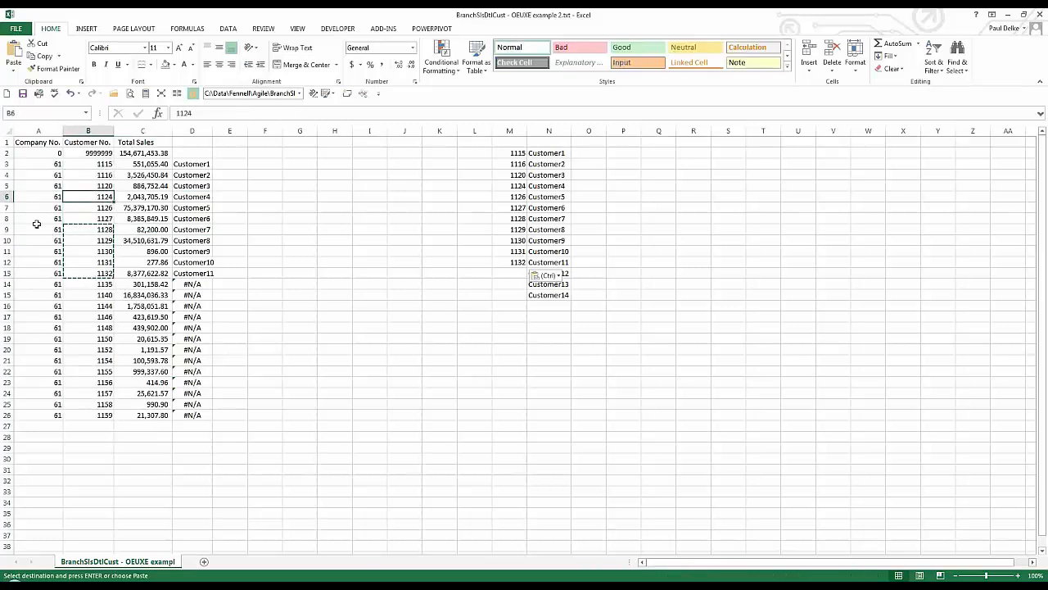
pyautogui.click(39, 219)
pyautogui.click(150, 318)
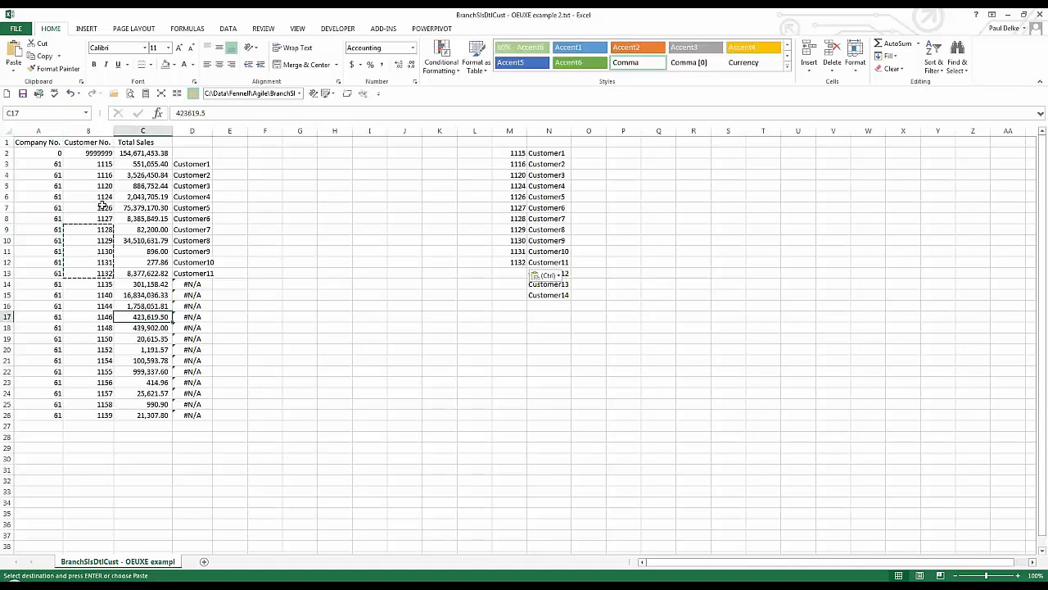
pyautogui.click(90, 185)
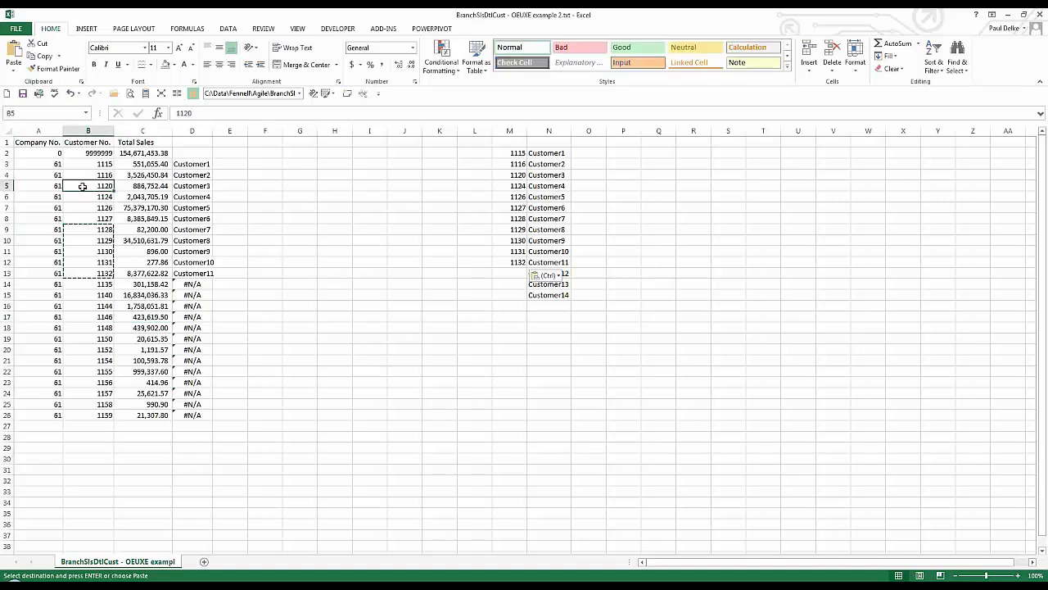
pyautogui.click(176, 186)
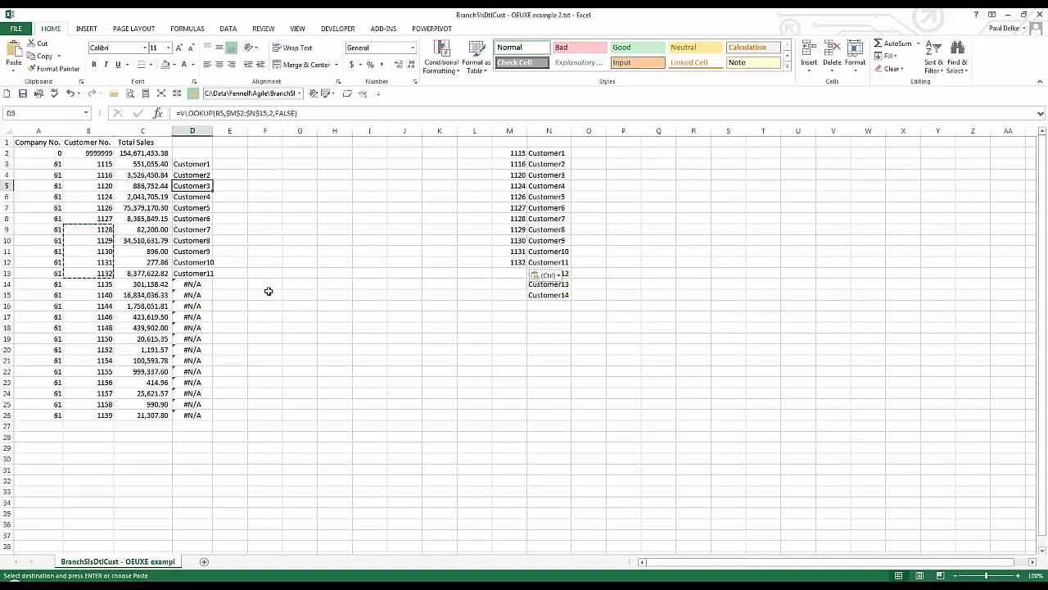
pyautogui.click(125, 197)
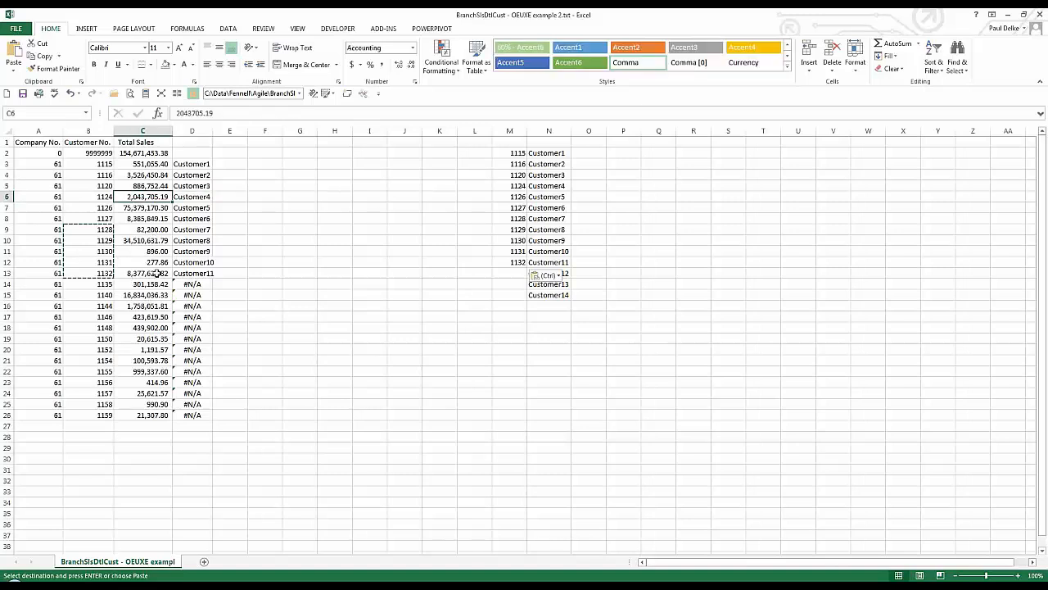
pyautogui.press('ctrl')
pyautogui.press('ctrl')
pyautogui.click(135, 206)
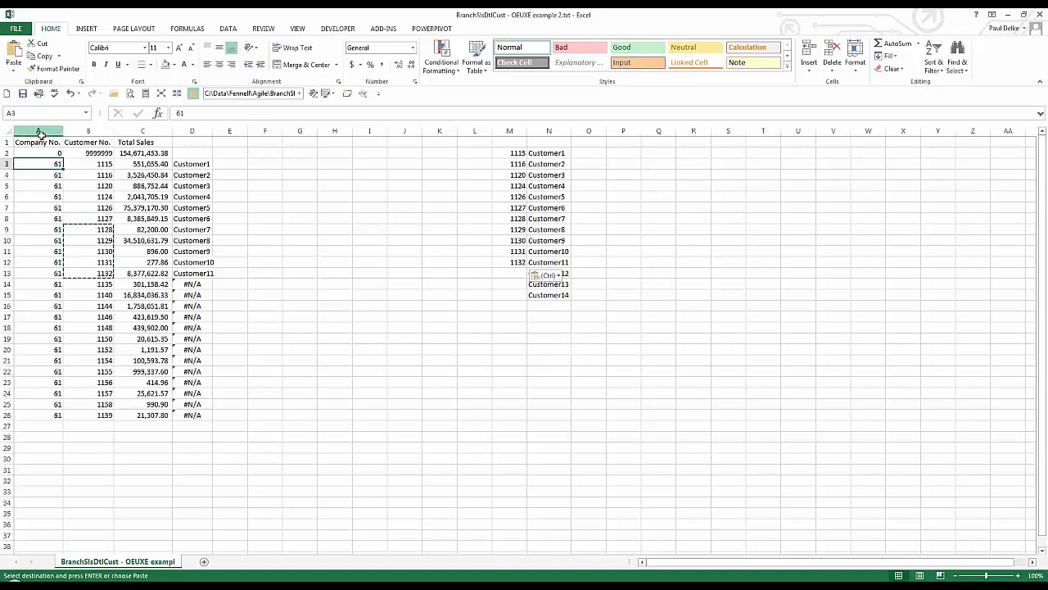
pyautogui.click(38, 132)
pyautogui.click(90, 181)
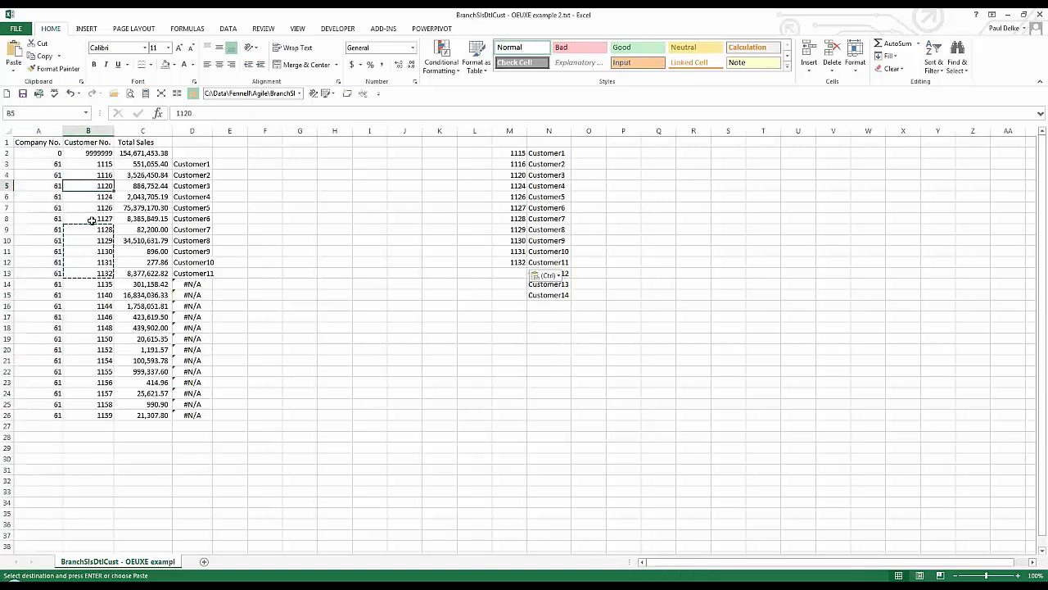
pyautogui.moveTo(47, 142); pyautogui.dragTo(149, 155)
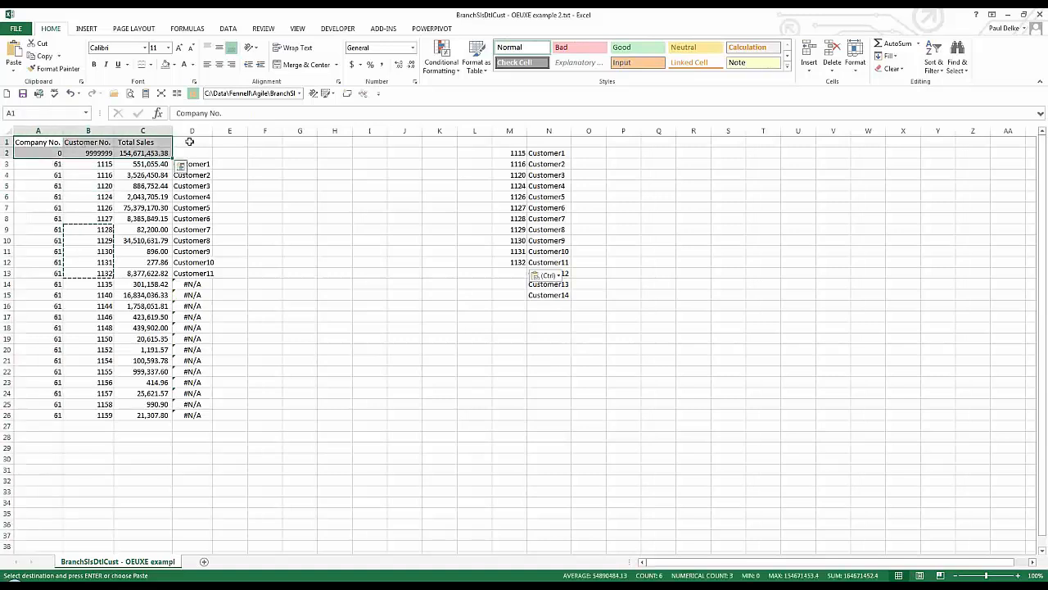
# Enter the header "Customer Name" in D1 above the looked-up customer labels
pyautogui.click(189, 142)
pyautogui.write('Cus')
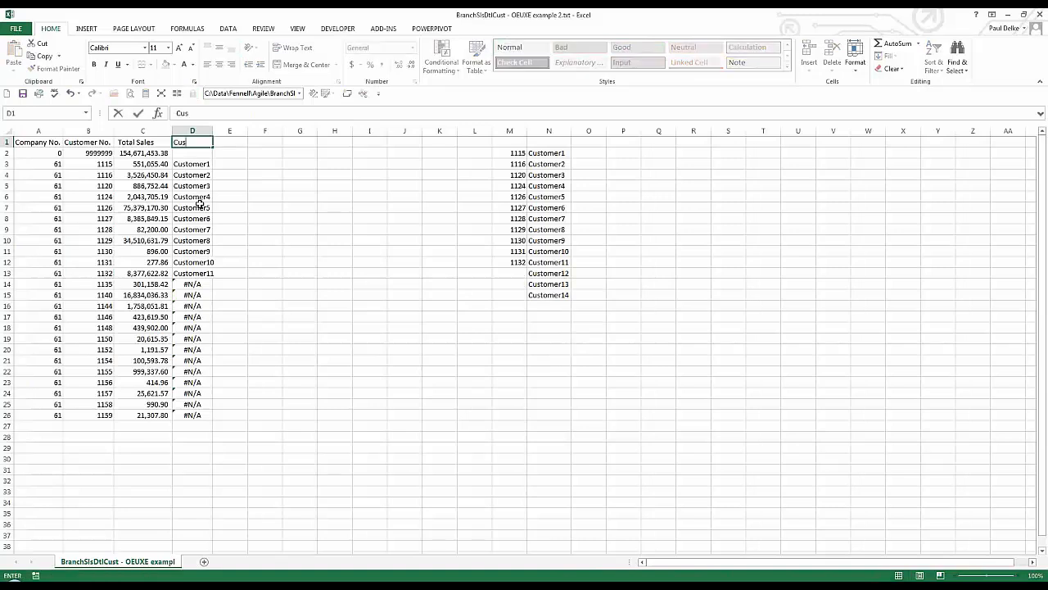
pyautogui.write('toimer Name')
pyautogui.hotkey('ctrl', 'Return')
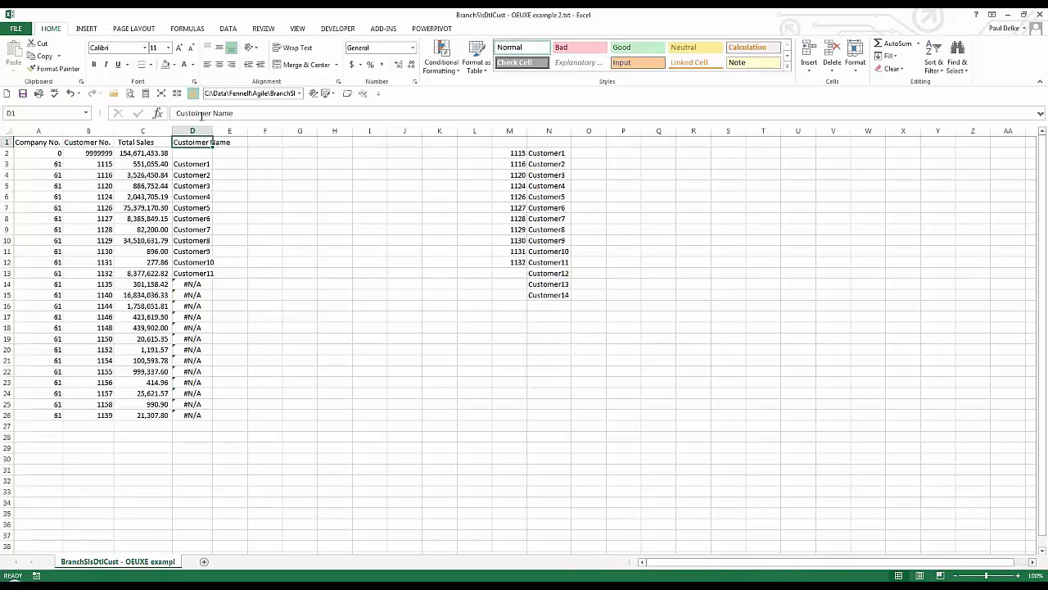
pyautogui.click(200, 115)
pyautogui.press('BackSpace')
pyautogui.hotkey('ctrl', 'Return')
# Insert a PivotChart with its PivotTable on a new worksheet from the company, customer and total sales data
pyautogui.click(189, 162)
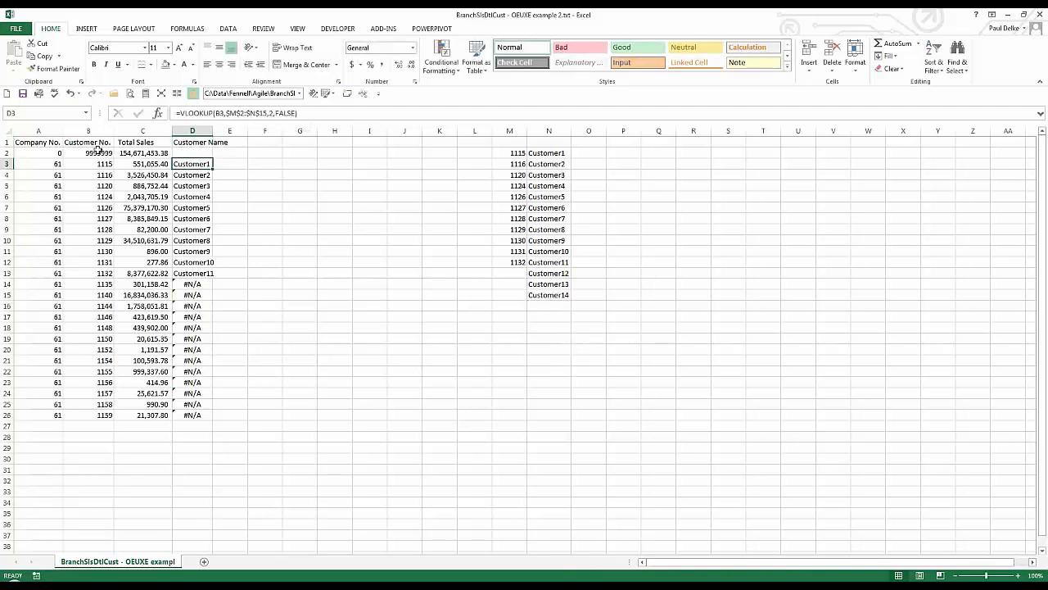
pyautogui.click(85, 30)
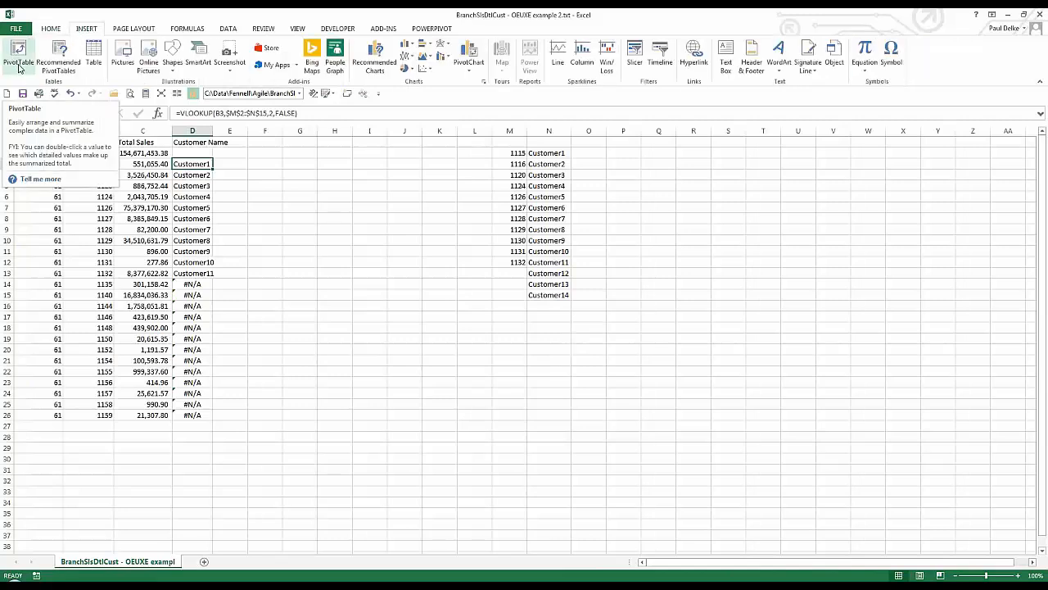
pyautogui.click(469, 67)
pyautogui.click(483, 96)
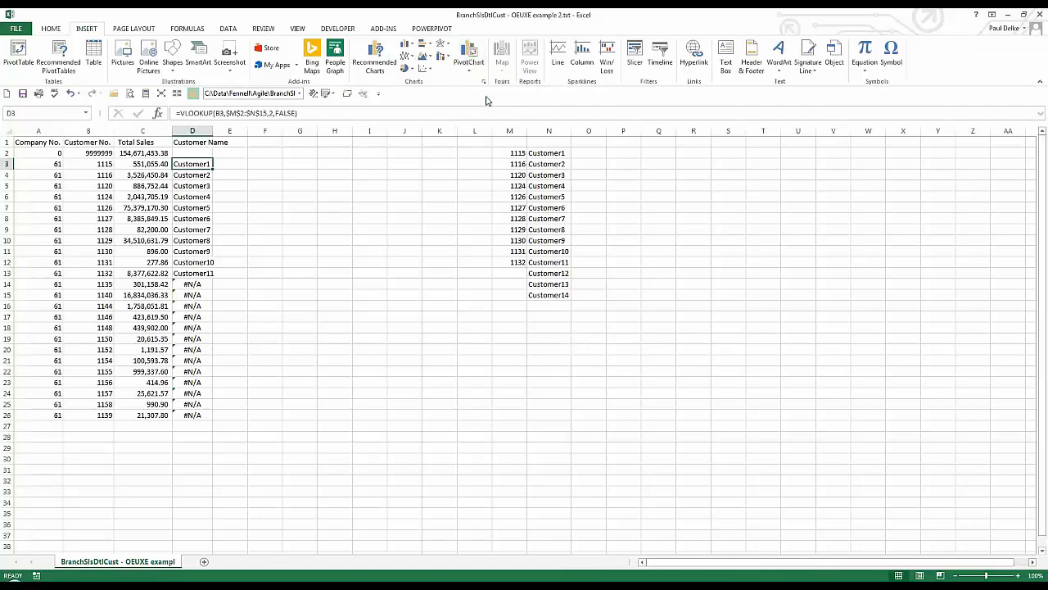
pyautogui.click(610, 314)
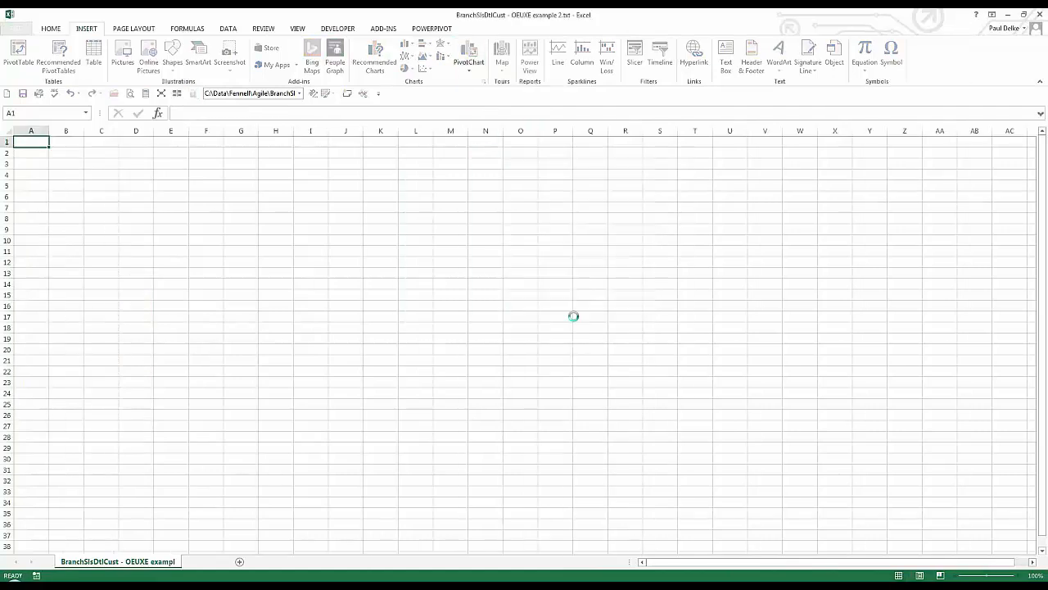
pyautogui.click(693, 317)
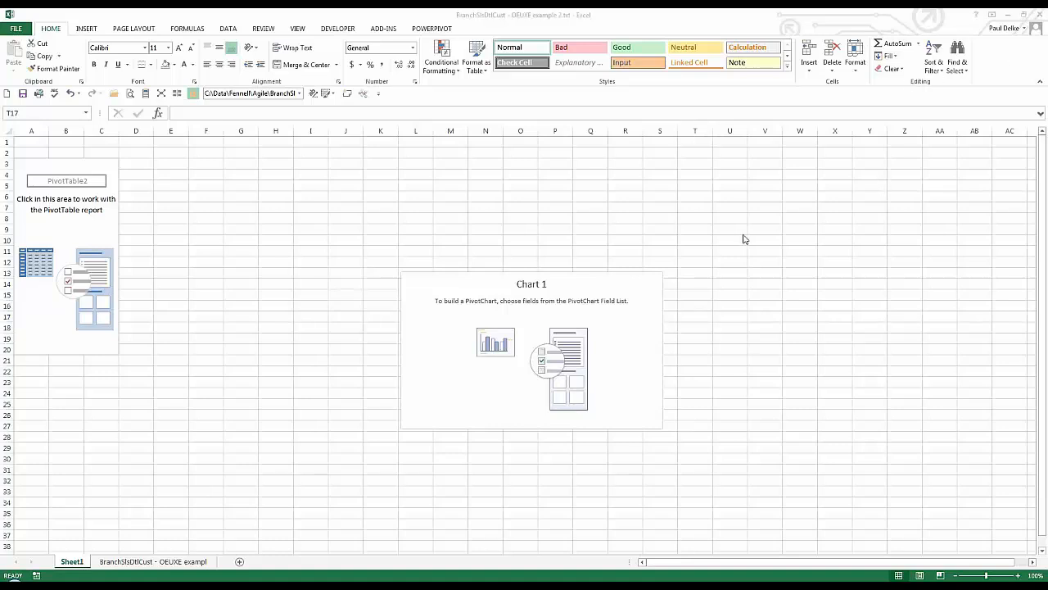
# Summarize Total Sales by Customer Name in the PivotTable and move the chart next to it, starting around D2
pyautogui.click(100, 226)
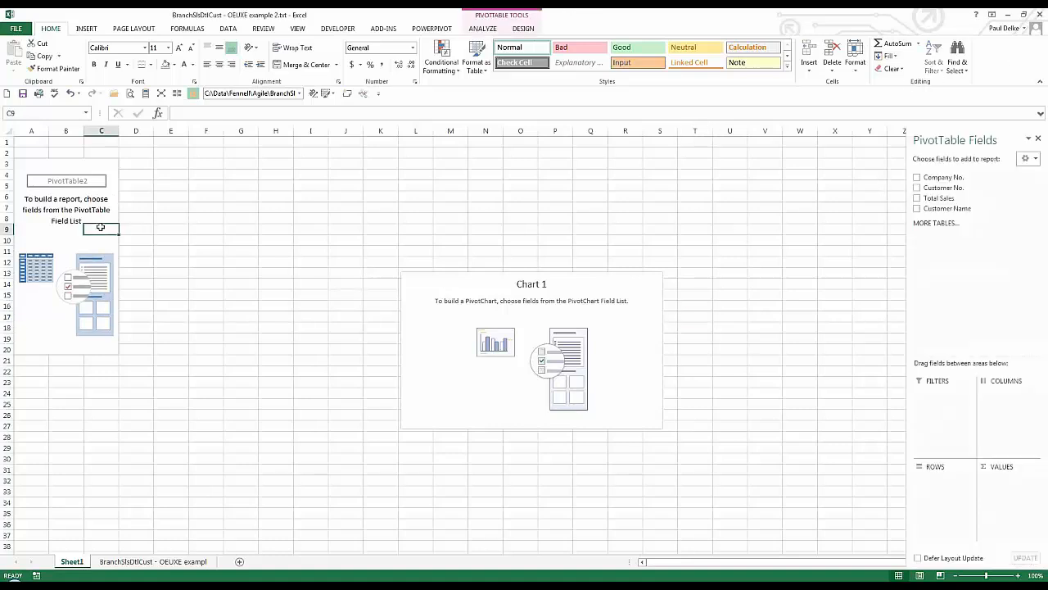
pyautogui.moveTo(954, 219); pyautogui.dragTo(949, 484)
pyautogui.moveTo(947, 201); pyautogui.dragTo(1015, 492)
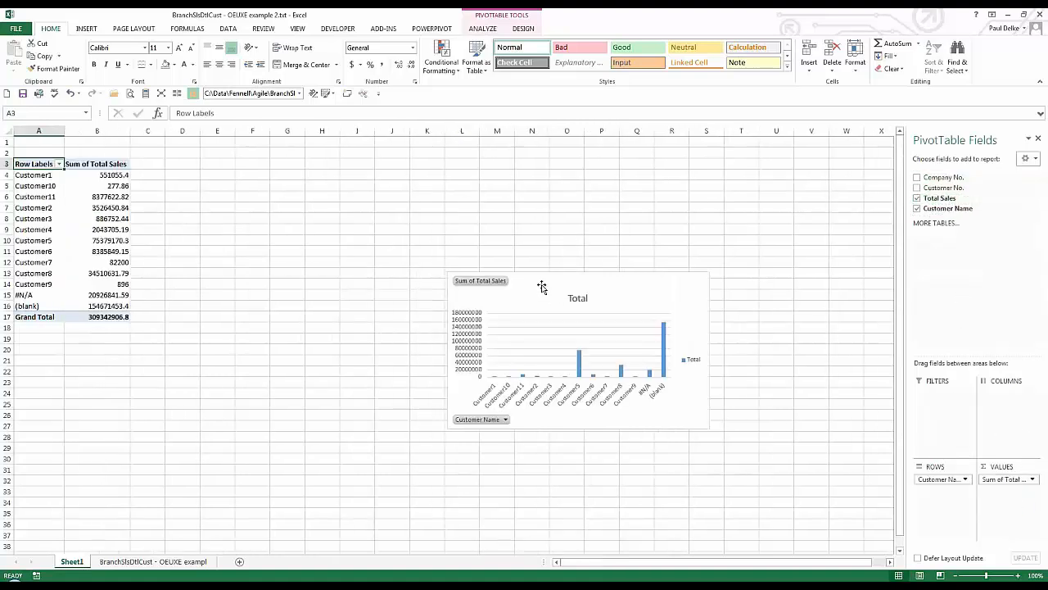
pyautogui.moveTo(540, 285); pyautogui.dragTo(276, 162)
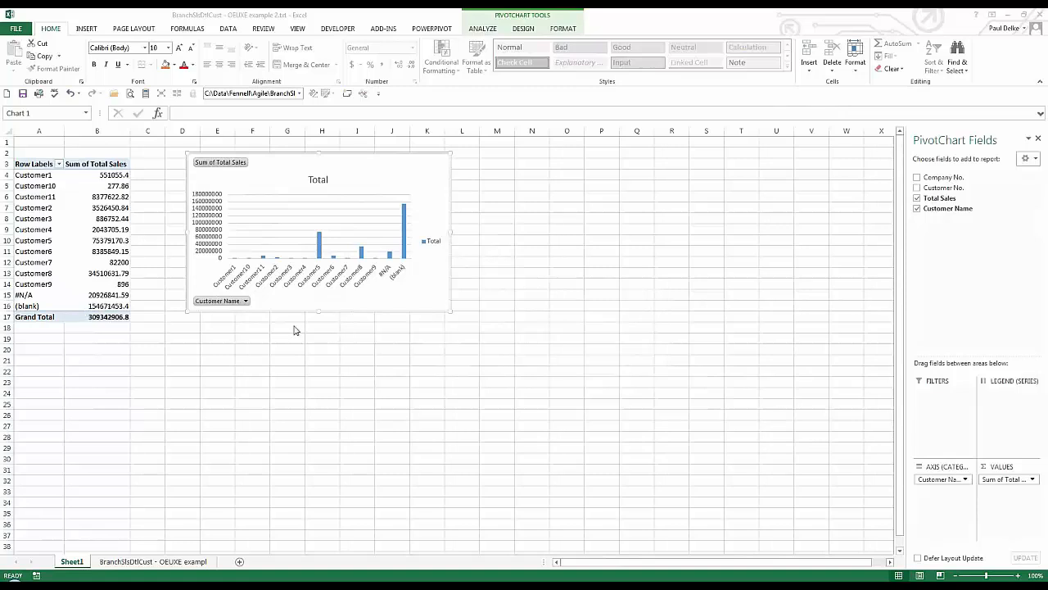
# Format the Sum of Total Sales field as Number with 0 decimals, a 1000 separator and red parenthesized negatives
pyautogui.click(85, 208)
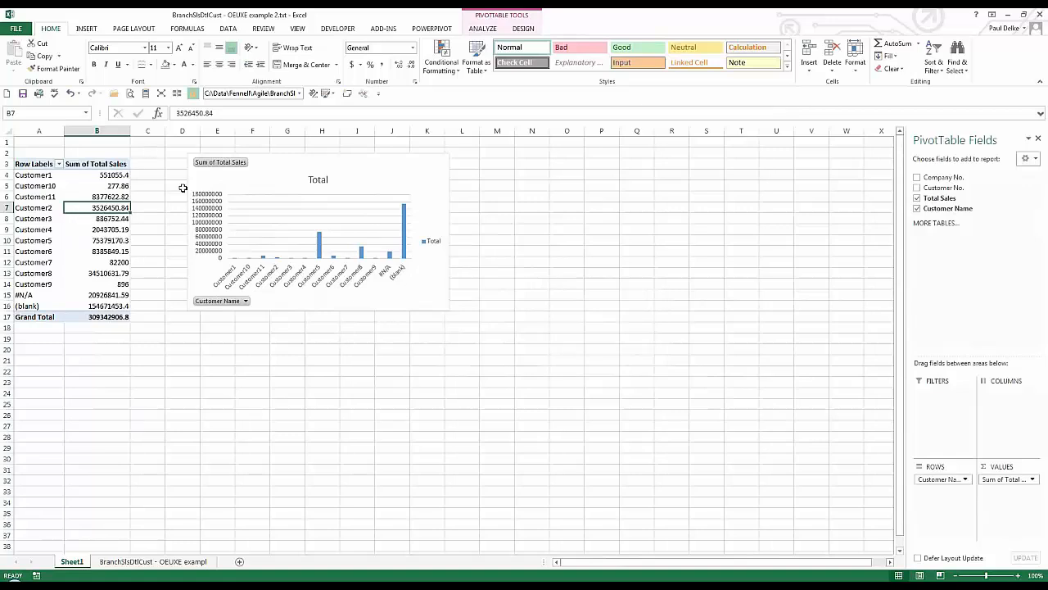
pyautogui.rightClick(97, 210)
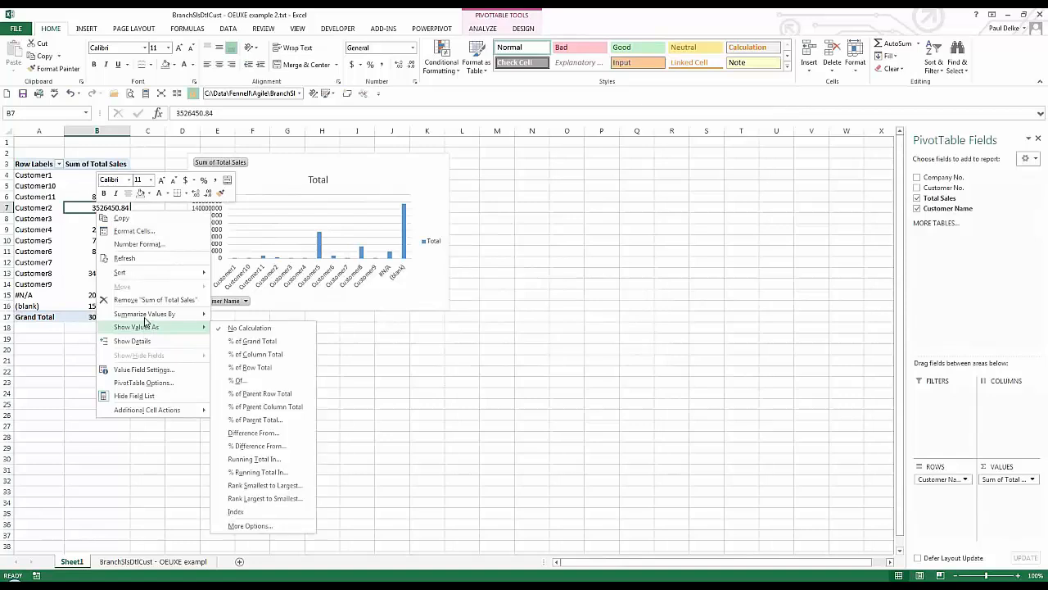
pyautogui.click(141, 369)
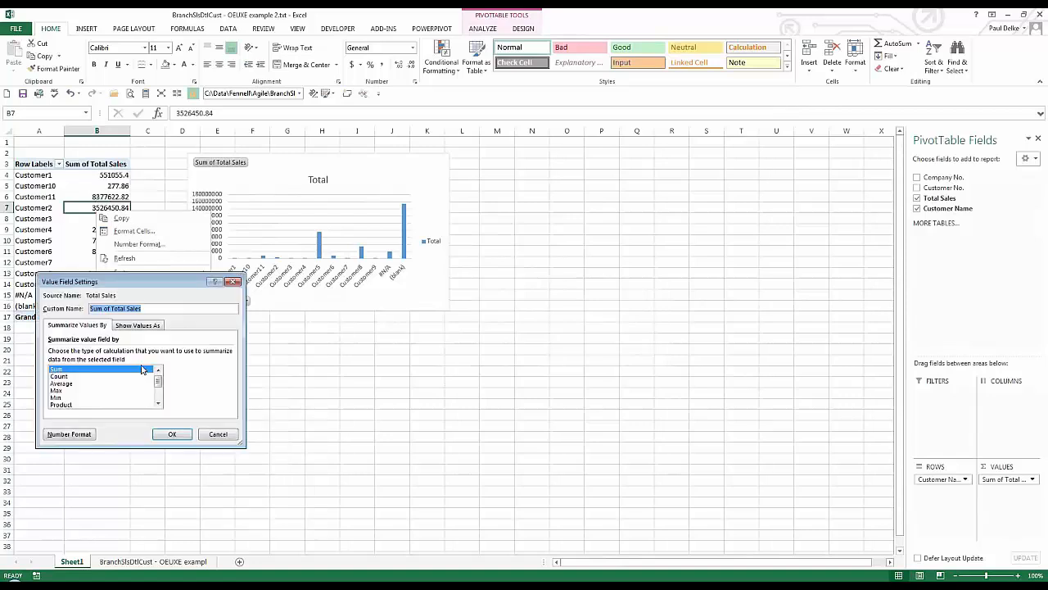
pyautogui.click(78, 433)
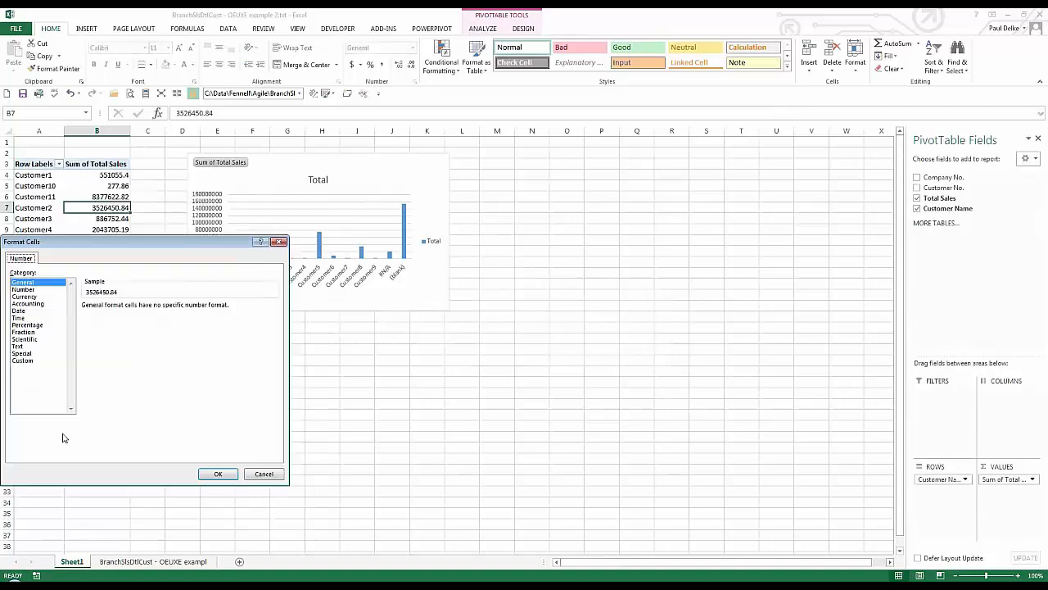
pyautogui.click(23, 289)
pyautogui.click(155, 309)
pyautogui.click(156, 310)
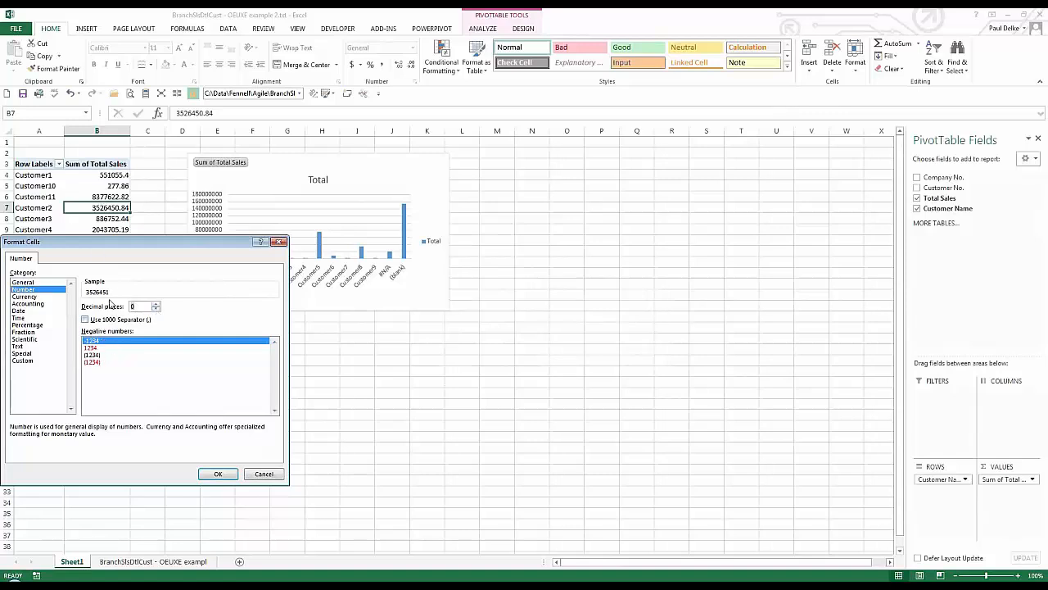
pyautogui.click(85, 319)
pyautogui.click(92, 362)
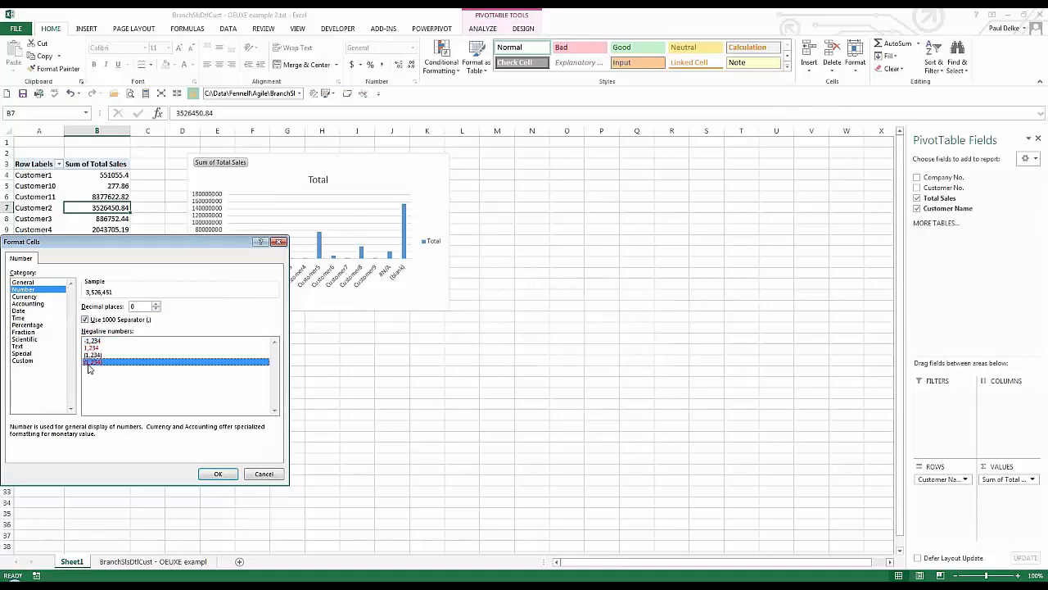
pyautogui.click(217, 473)
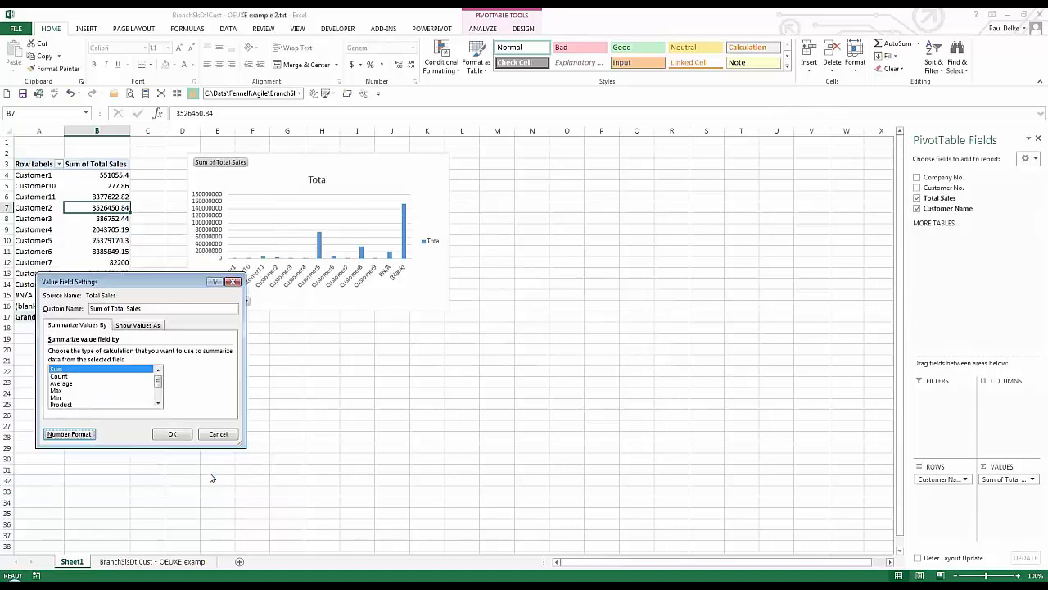
pyautogui.click(171, 435)
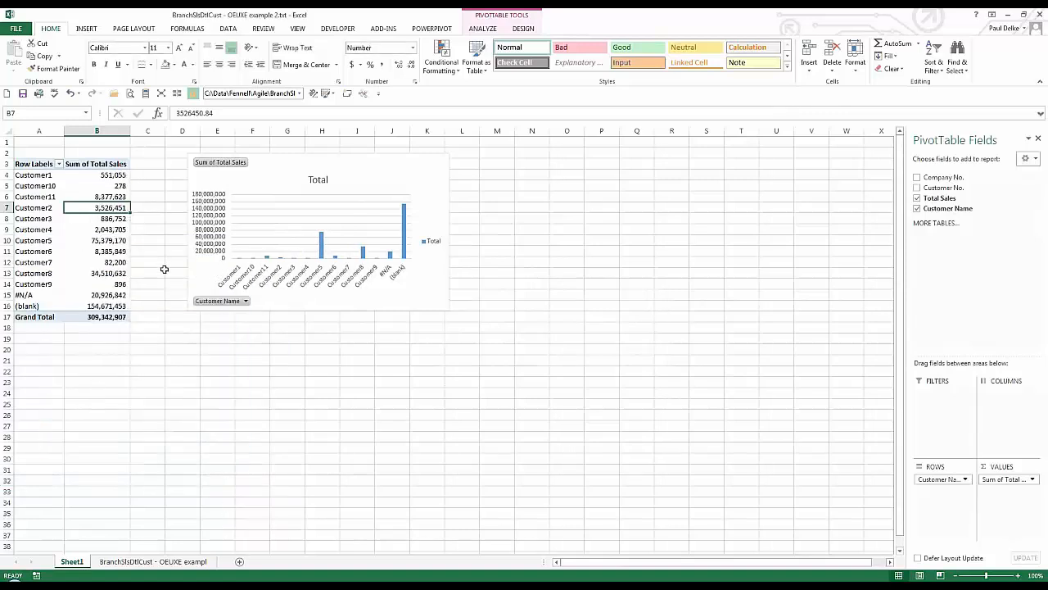
# Set the display units of the PivotChart's vertical axis to Millions
pyautogui.click(211, 227)
pyautogui.rightClick(211, 225)
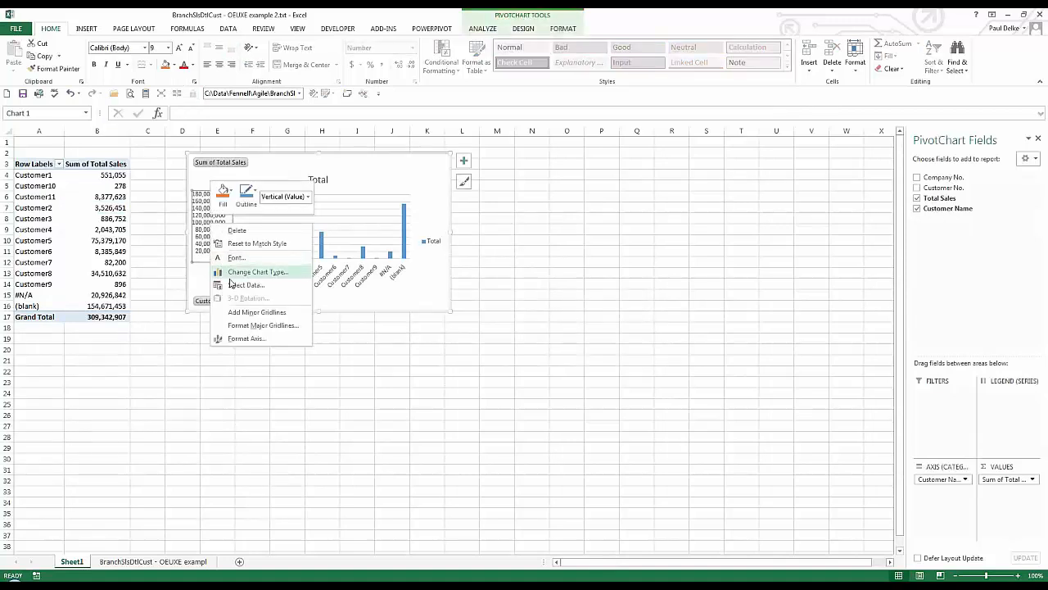
pyautogui.click(244, 339)
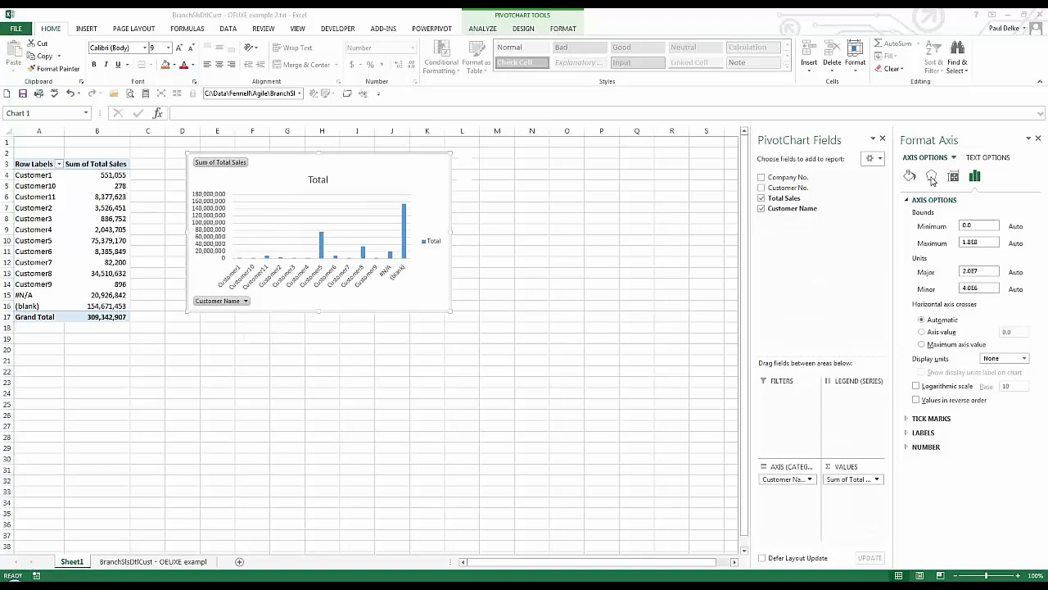
pyautogui.click(953, 178)
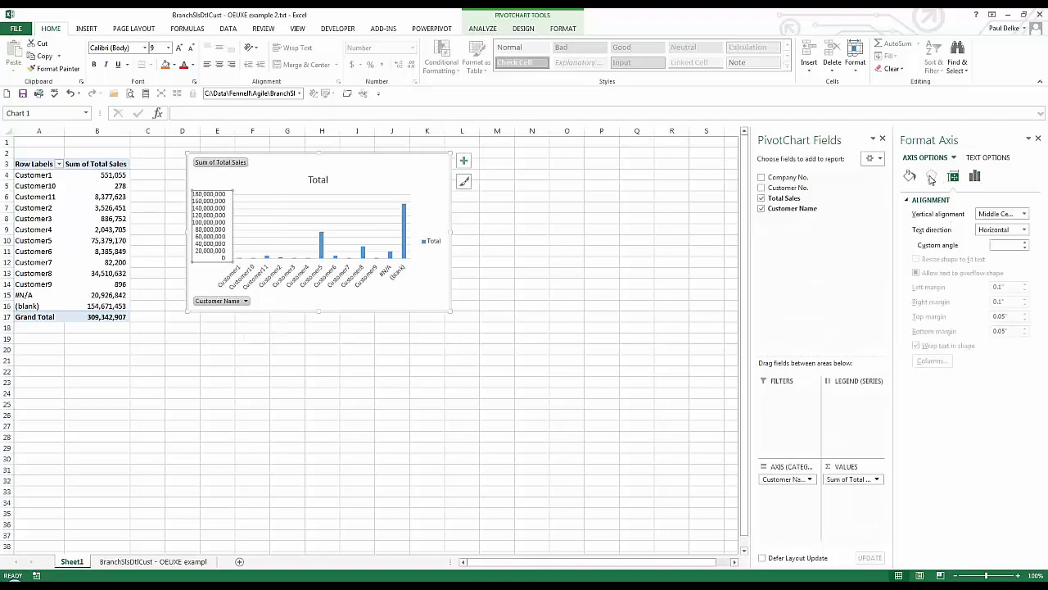
pyautogui.click(932, 176)
pyautogui.click(976, 177)
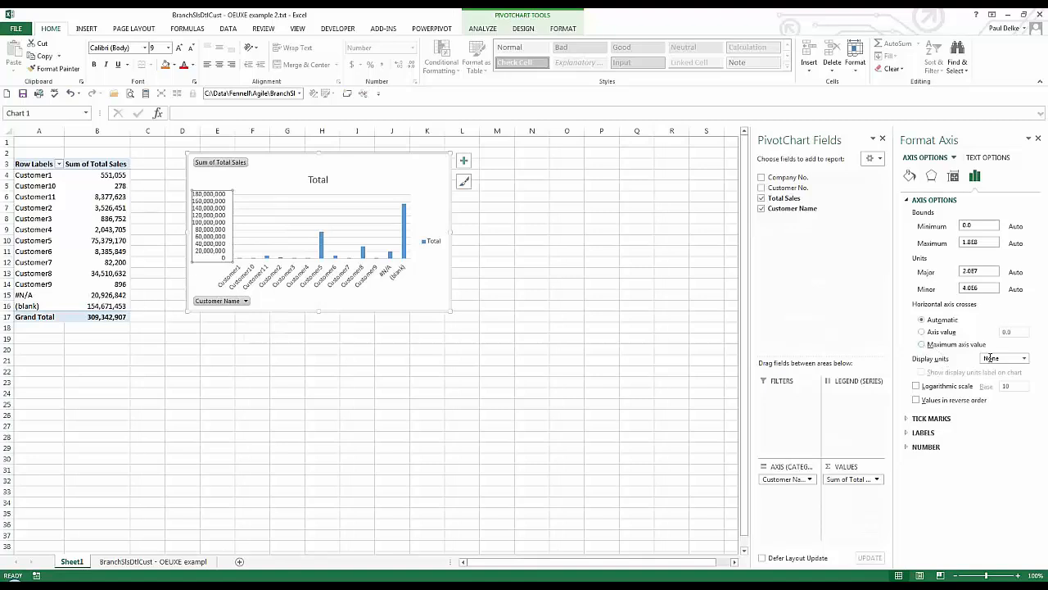
pyautogui.click(1023, 358)
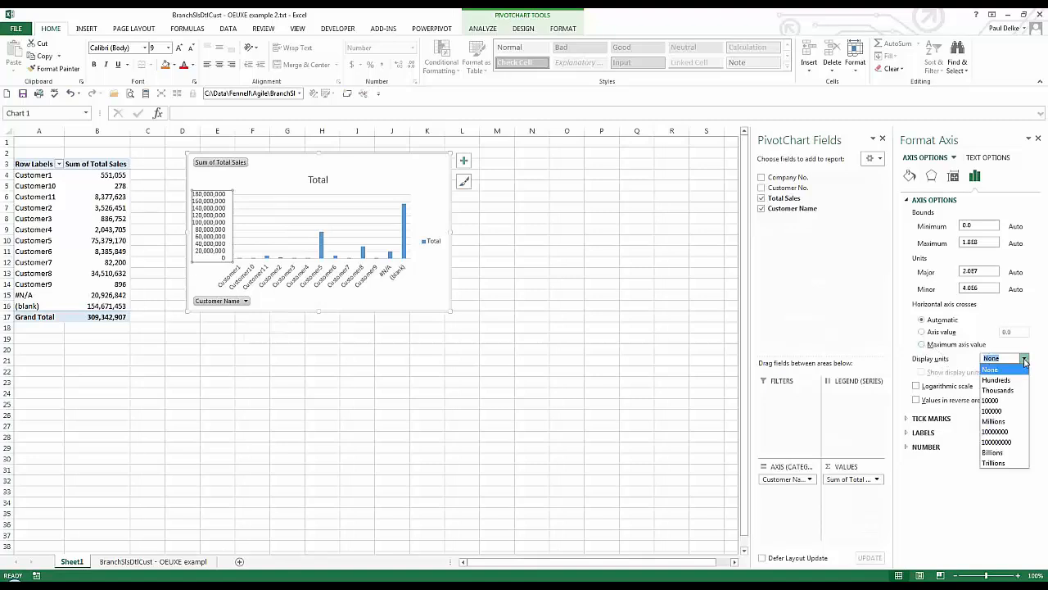
pyautogui.click(994, 421)
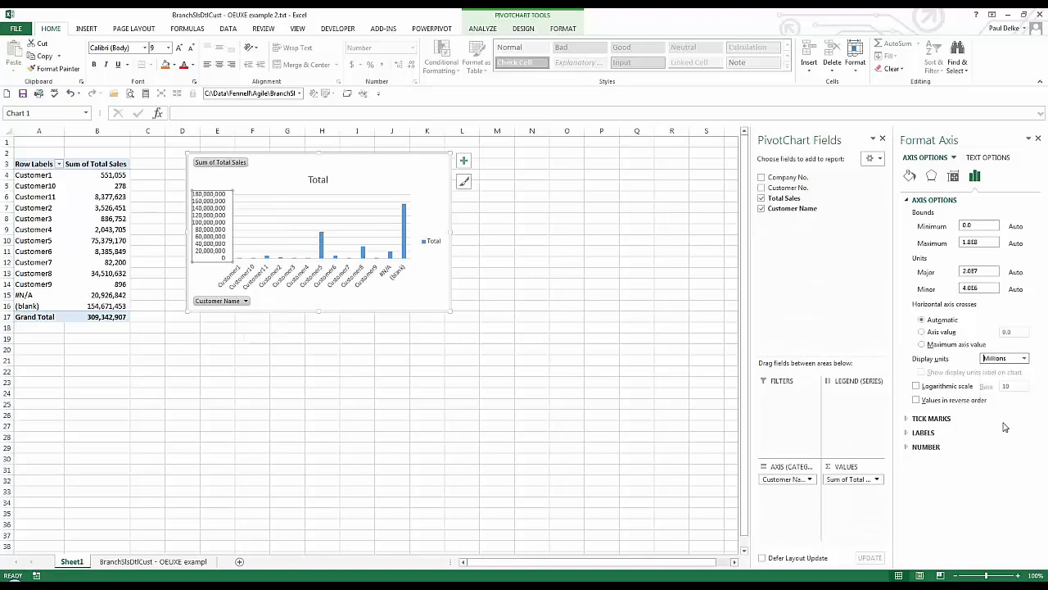
pyautogui.click(231, 401)
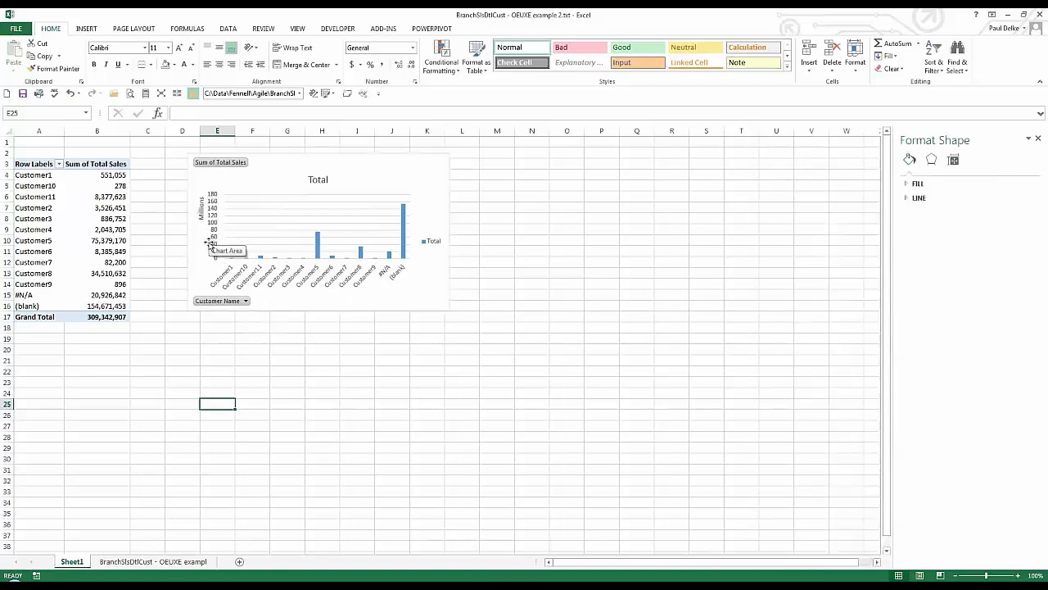
# Enlarge the PivotChart to span about D2 to P26
pyautogui.click(447, 296)
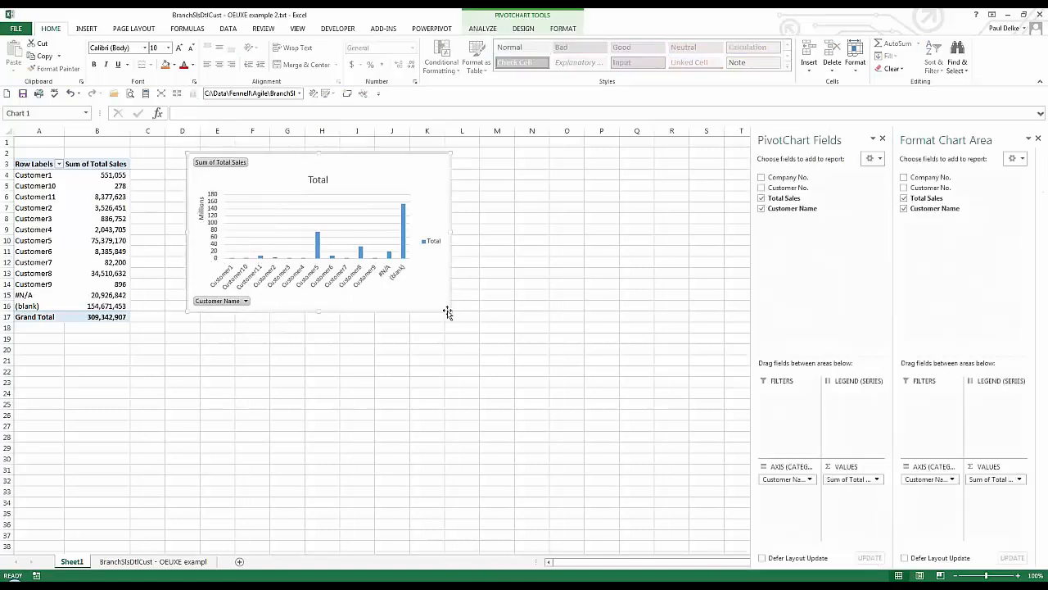
pyautogui.moveTo(448, 311); pyautogui.dragTo(596, 421)
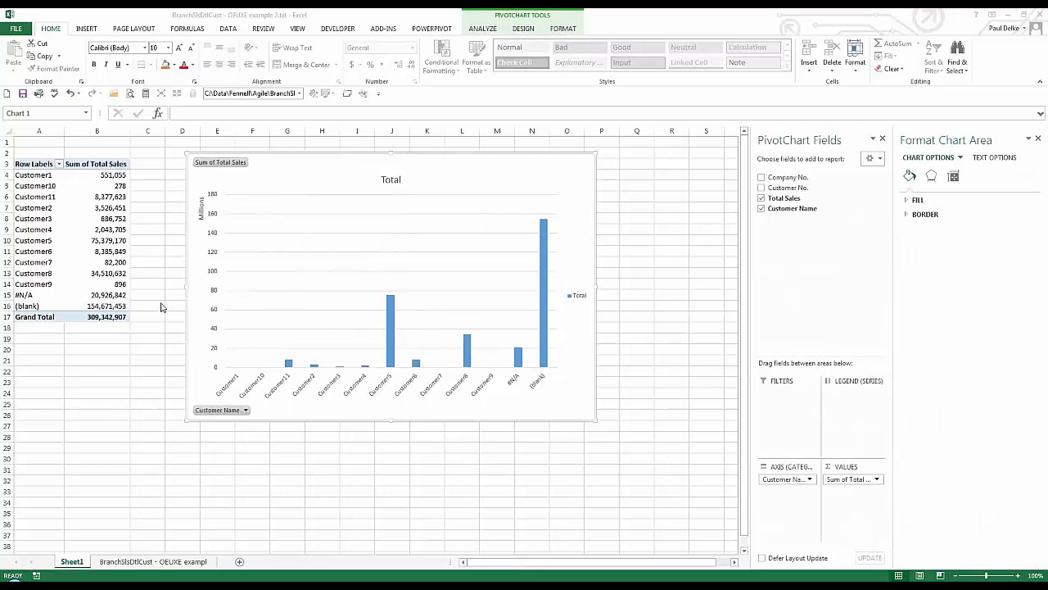
pyautogui.click(142, 374)
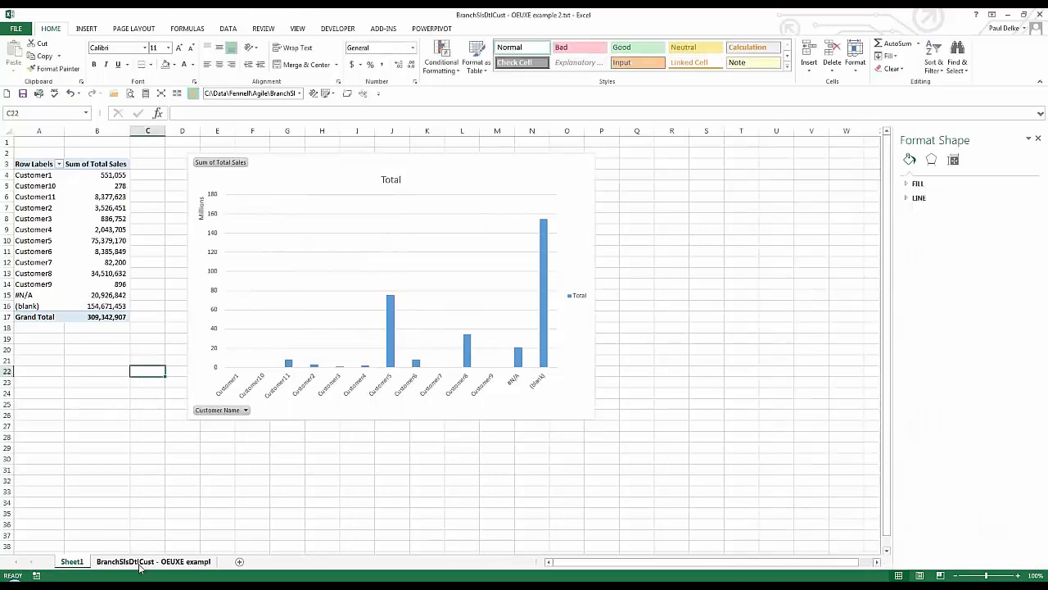
# Compare the sales data and customer lookups in D3:D26 with the PivotTable and chart on Sheet1
pyautogui.click(123, 562)
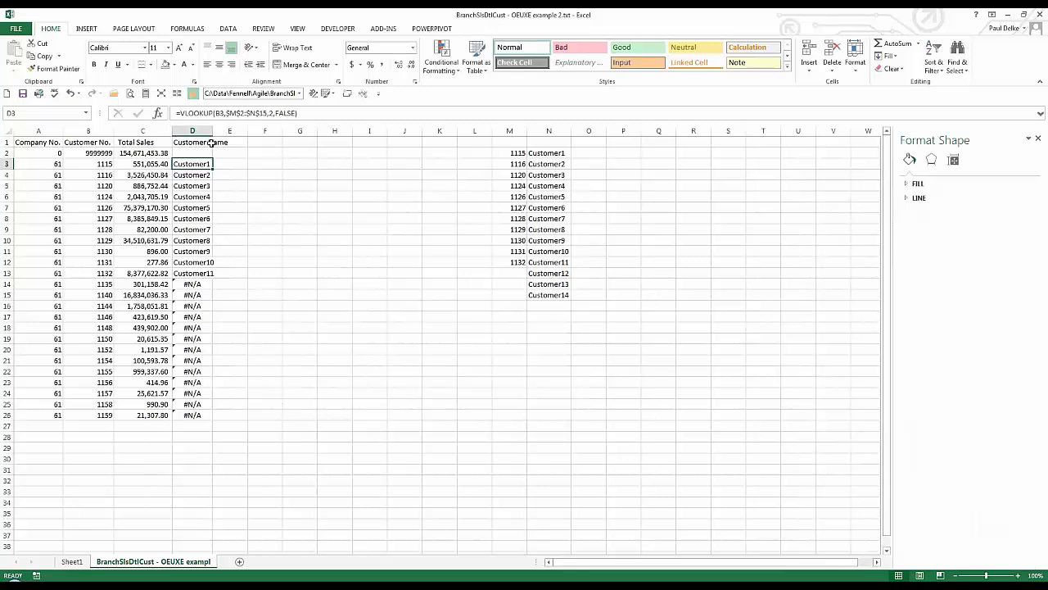
pyautogui.moveTo(193, 163); pyautogui.dragTo(209, 416)
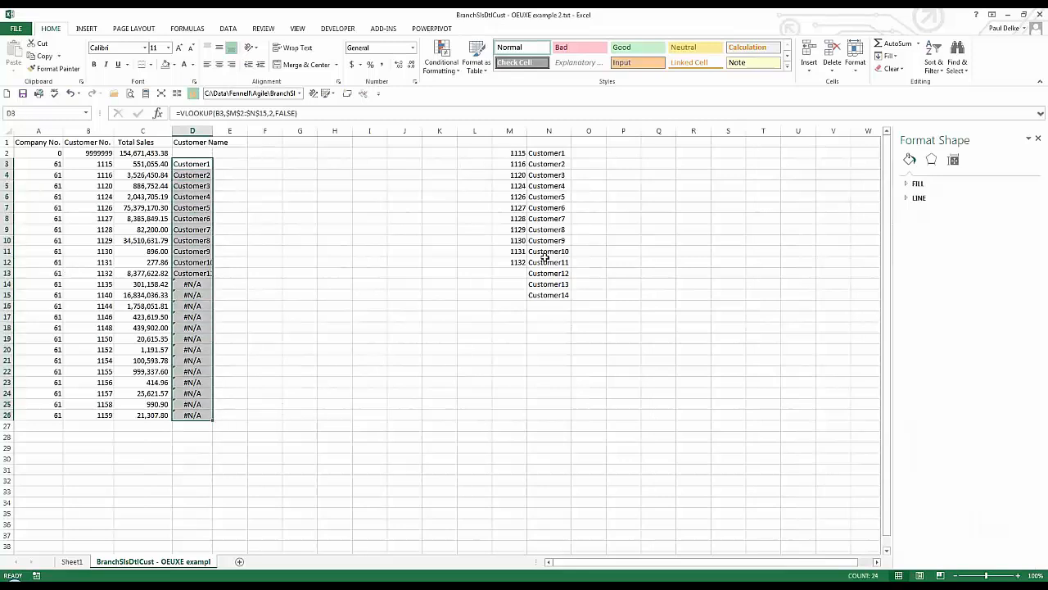
pyautogui.click(72, 562)
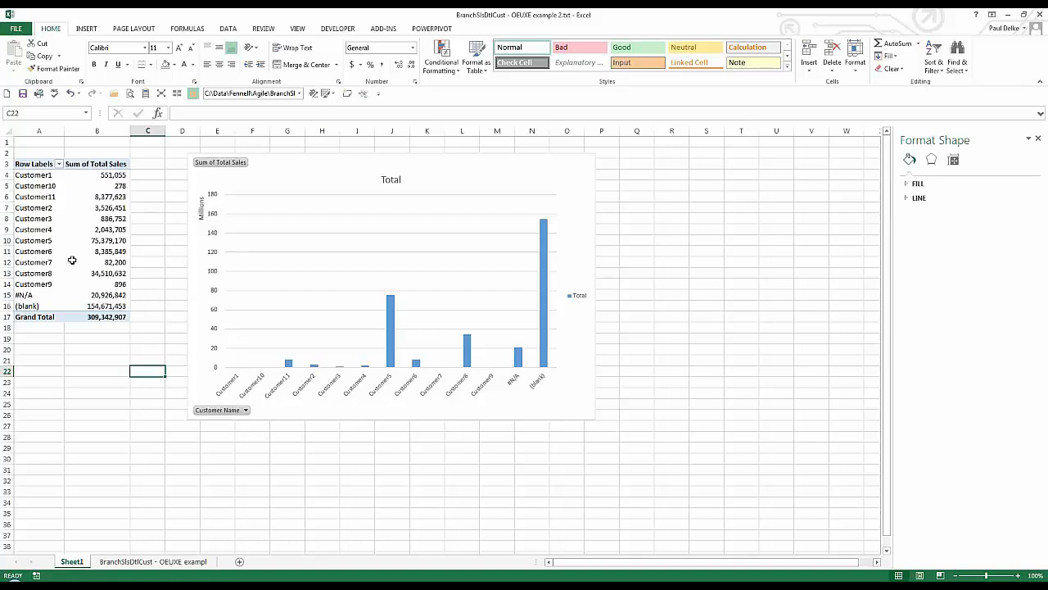
pyautogui.click(122, 561)
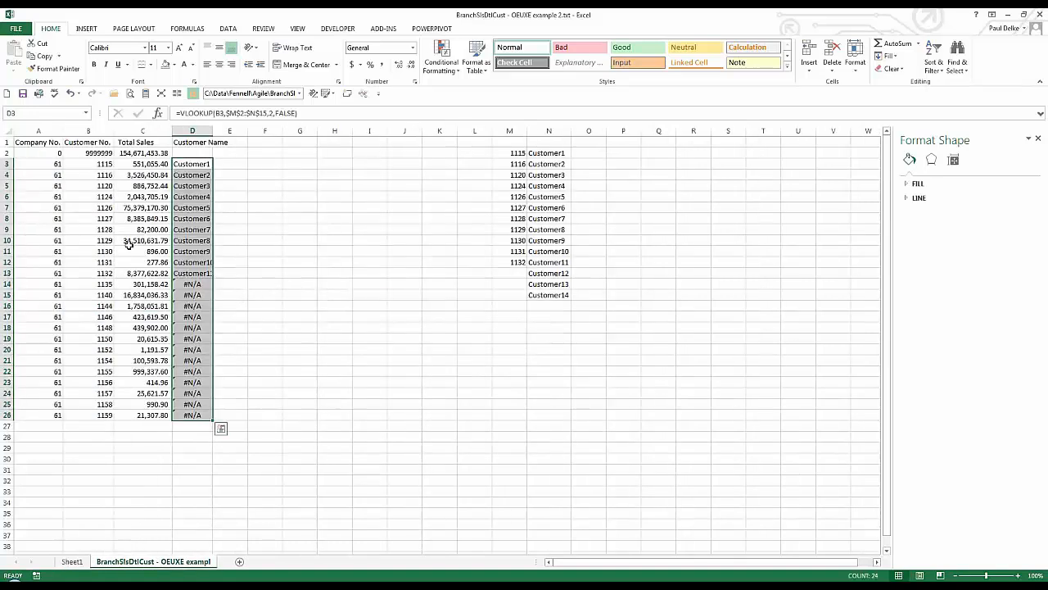
pyautogui.click(56, 174)
pyautogui.click(124, 221)
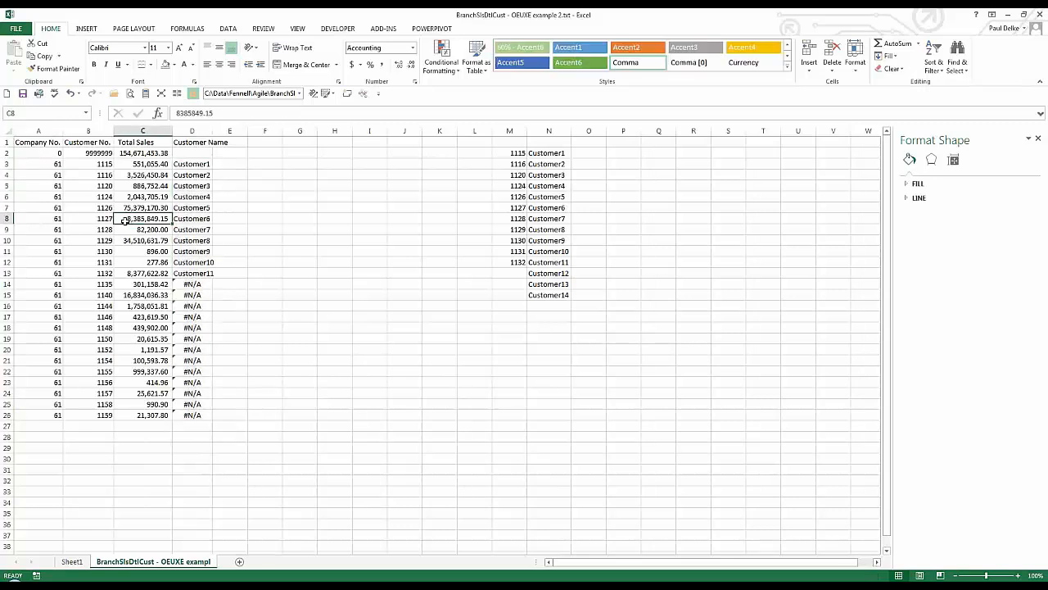
# Compare Customer5's total in the Sheet1 PivotTable with its chart column and switch to the PO_Hist_Rpt060995 workbook
pyautogui.click(72, 562)
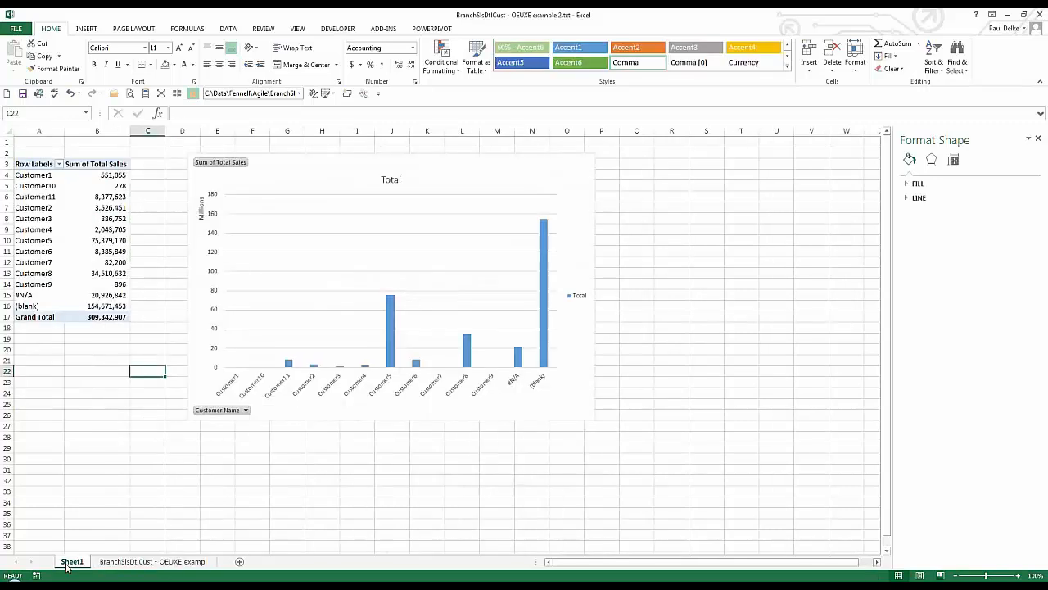
pyautogui.click(82, 240)
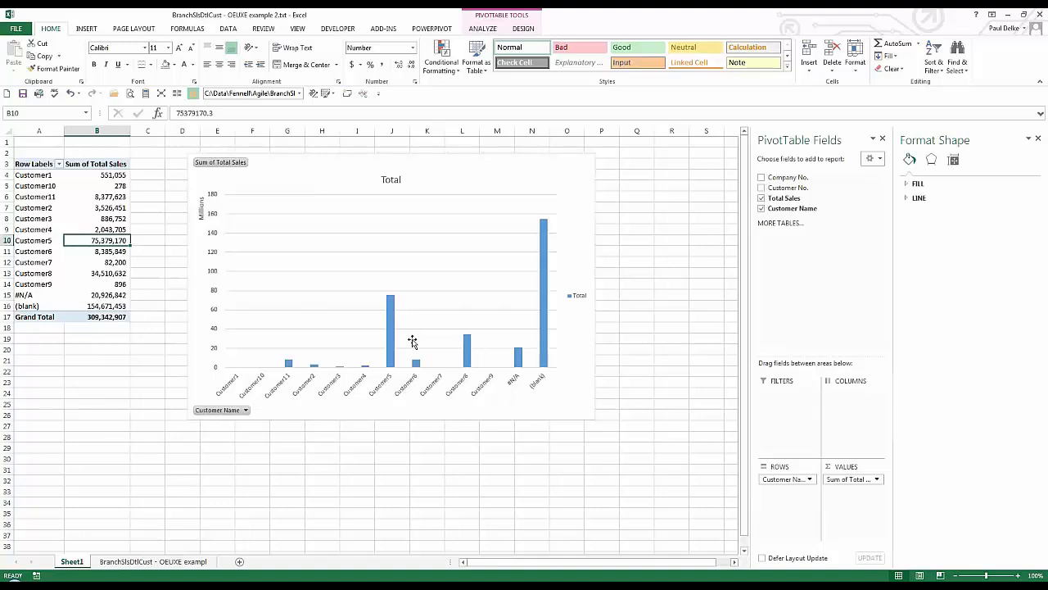
pyautogui.click(284, 496)
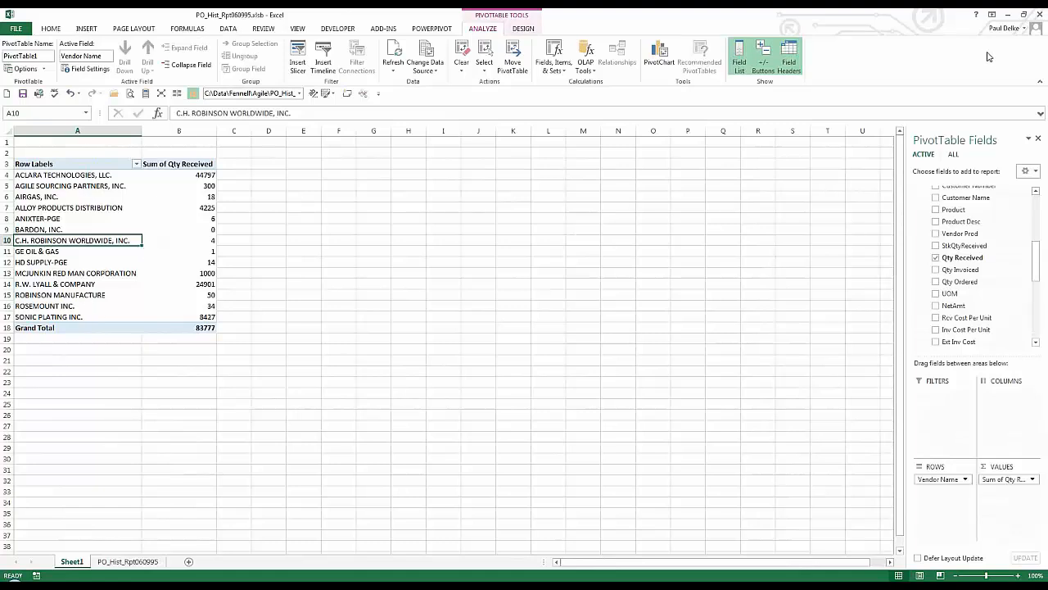
# Try Product as the column field of the vendor PivotTable and take it out again
pyautogui.click(1035, 258)
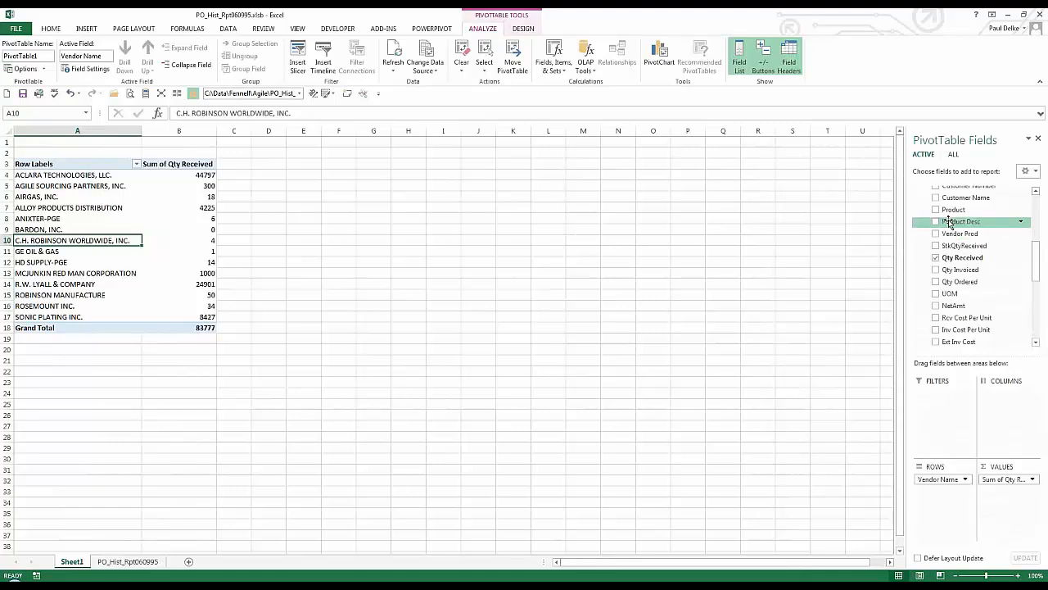
pyautogui.moveTo(938, 213); pyautogui.dragTo(983, 422)
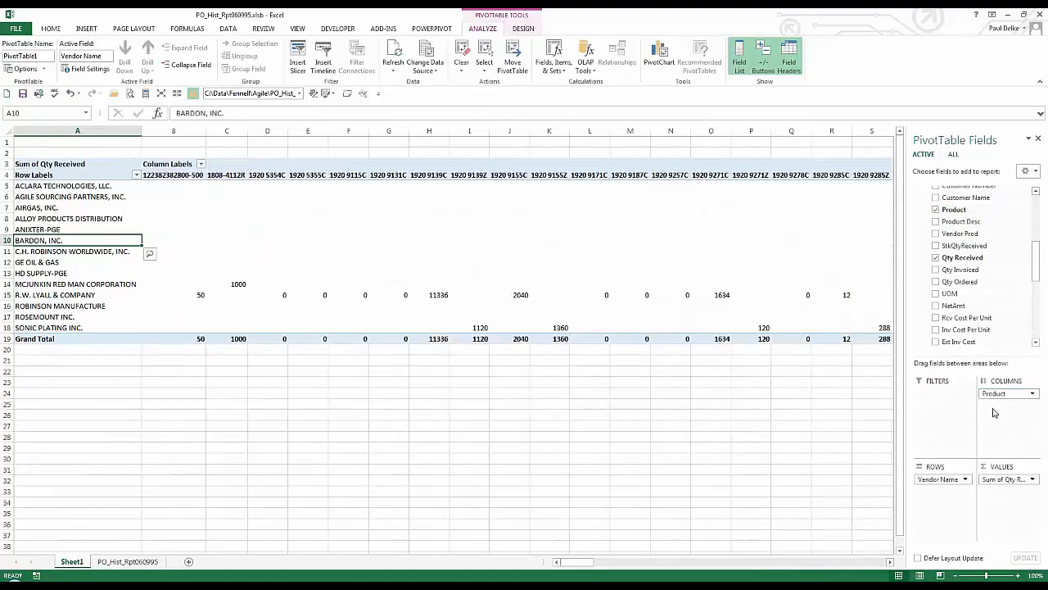
pyautogui.moveTo(1001, 393); pyautogui.dragTo(963, 237)
# Compare the vendor PivotTable and its available fields with the source data on the PO_Hist_Rpt060995 sheet
pyautogui.moveTo(1039, 276); pyautogui.dragTo(1037, 238)
pyautogui.moveTo(979, 279); pyautogui.dragTo(1037, 205)
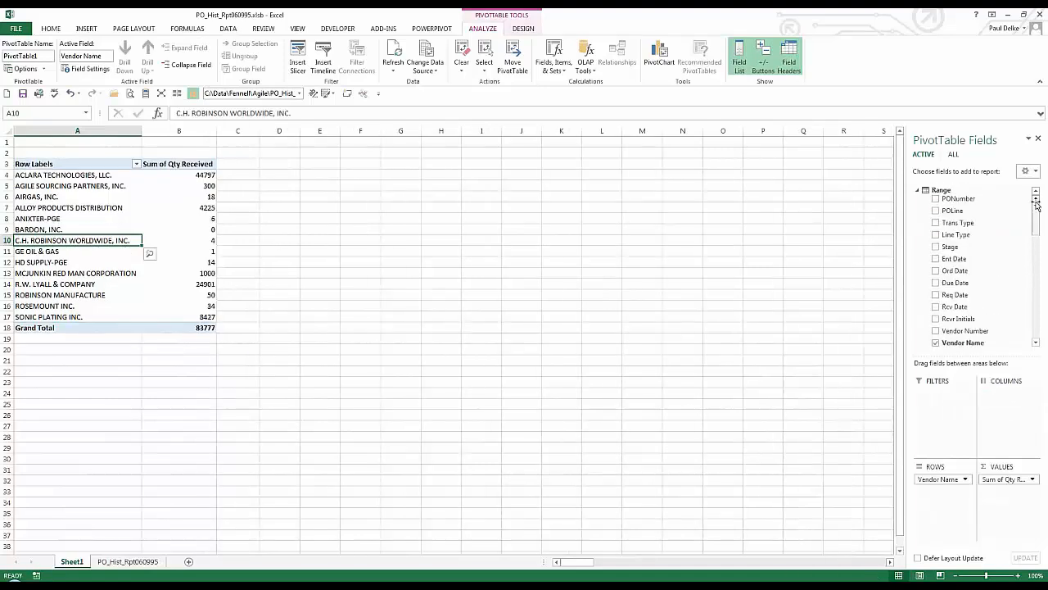
pyautogui.moveTo(960, 235); pyautogui.dragTo(925, 276)
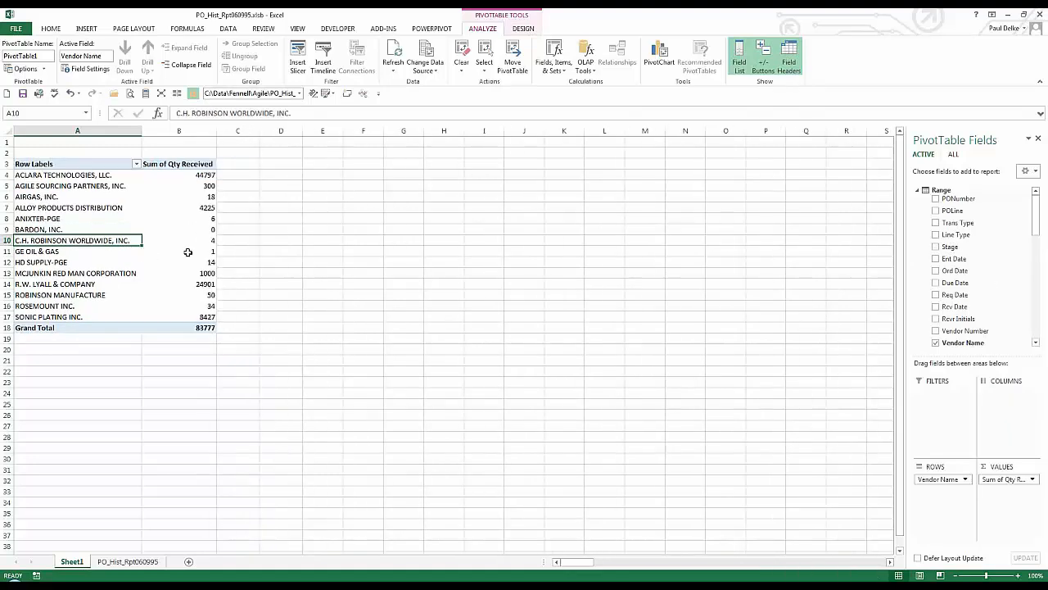
pyautogui.click(131, 208)
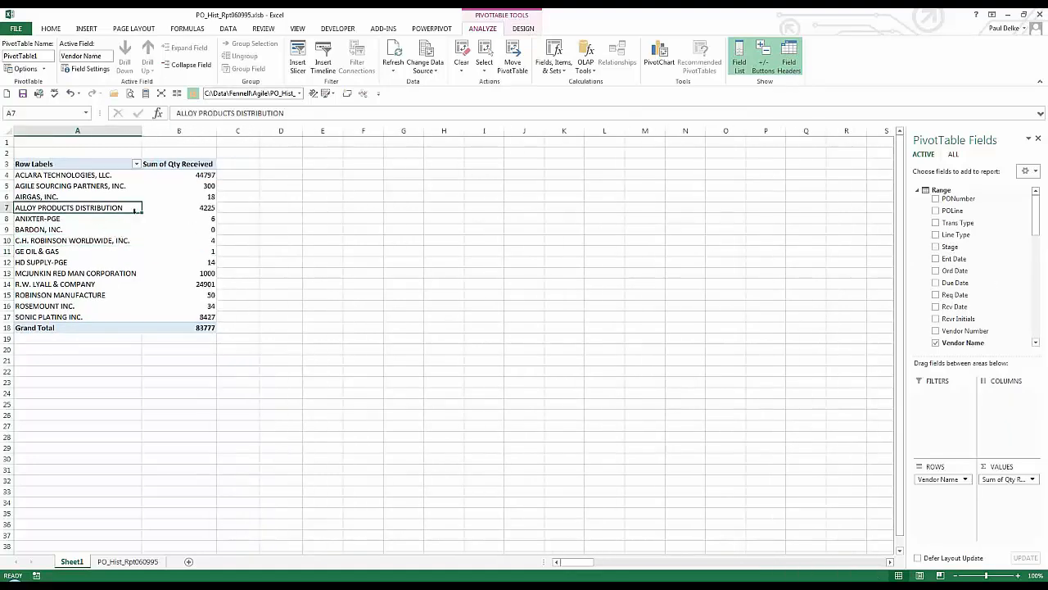
pyautogui.click(129, 561)
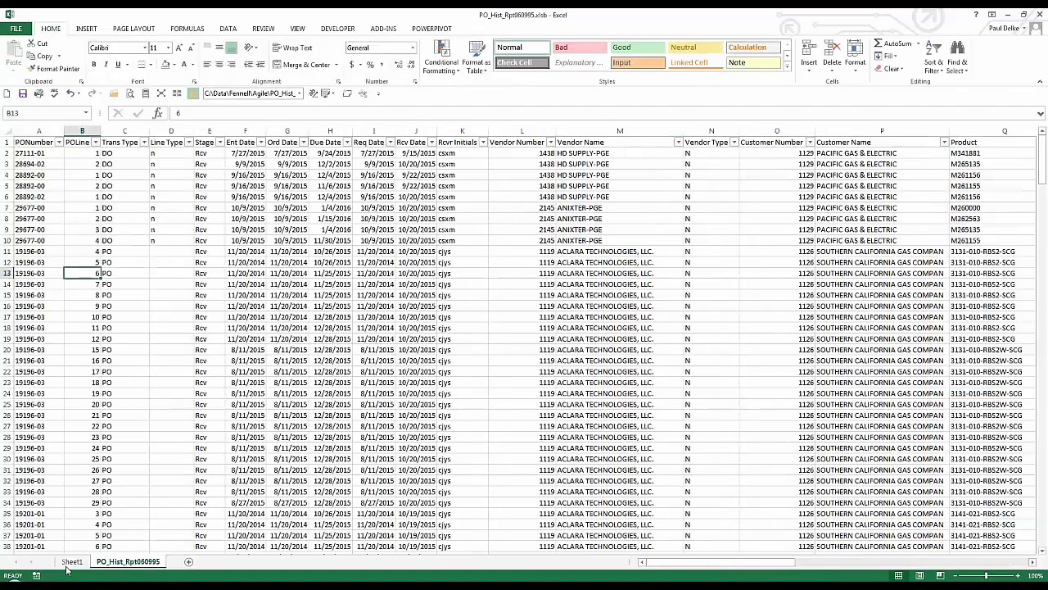
pyautogui.click(72, 561)
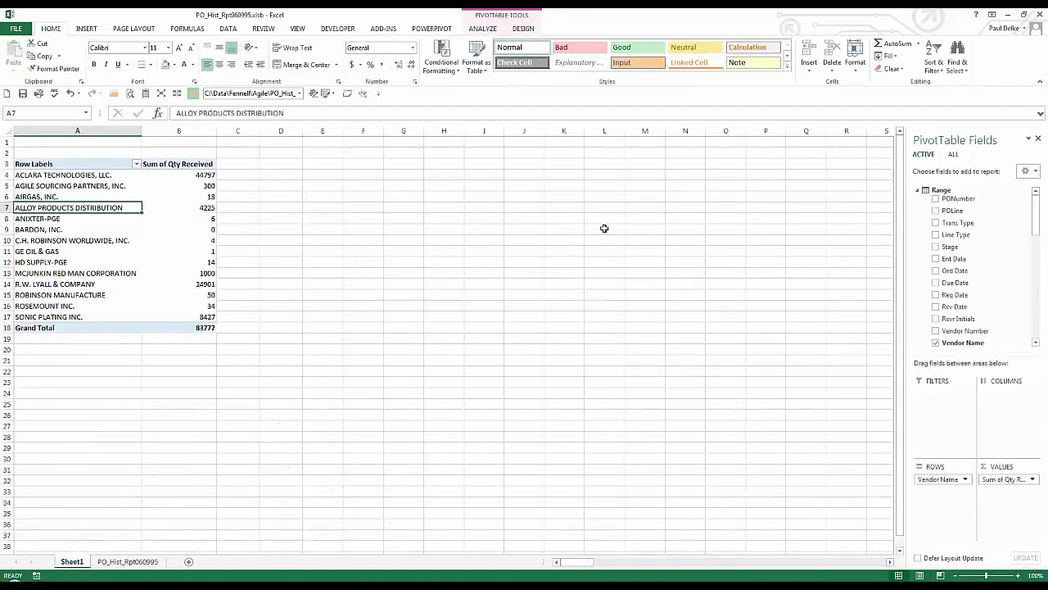
pyautogui.moveTo(1035, 218); pyautogui.dragTo(1031, 292)
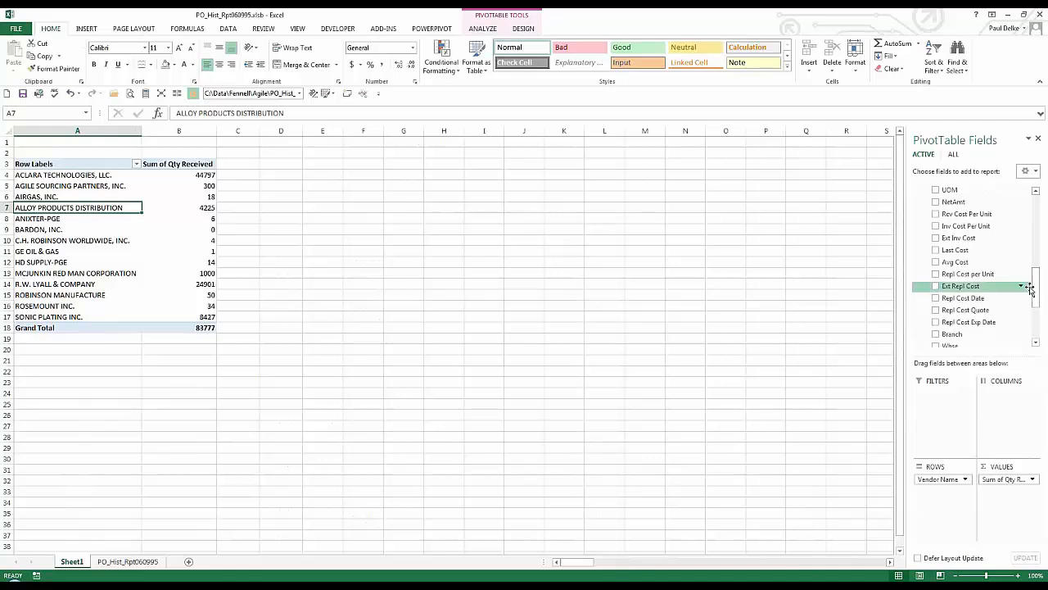
# Start inserting a PivotChart from the vendor PivotTable and move the chart dialog clear of the data
pyautogui.click(80, 191)
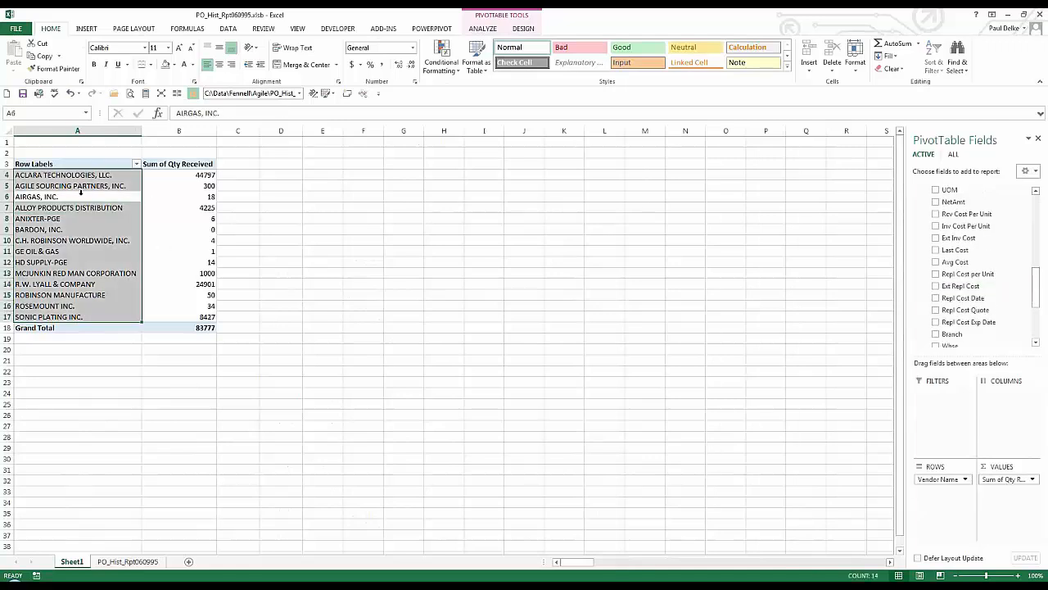
pyautogui.rightClick(81, 195)
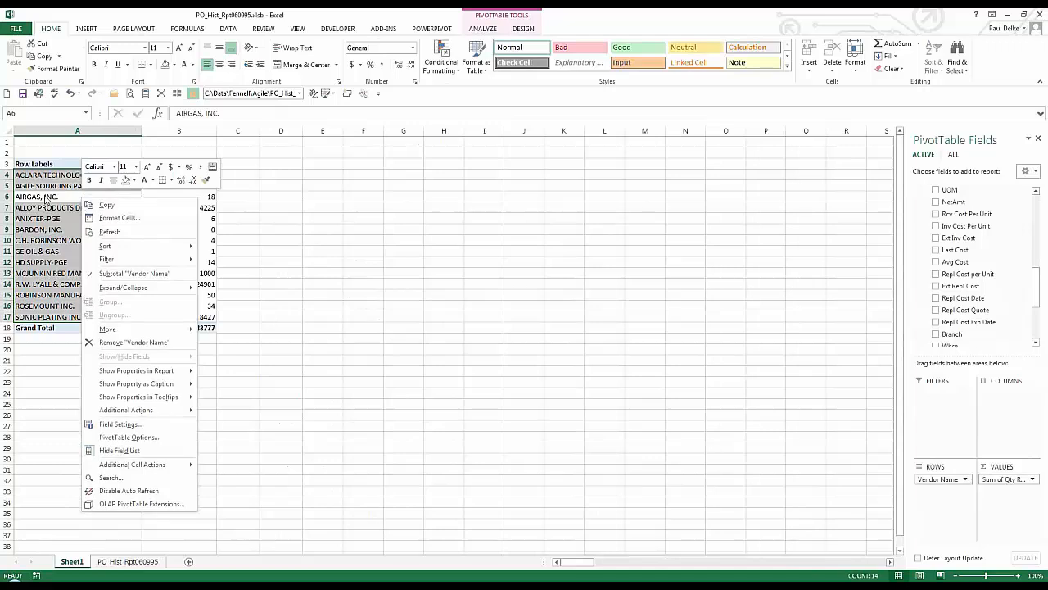
pyautogui.click(43, 197)
pyautogui.click(86, 29)
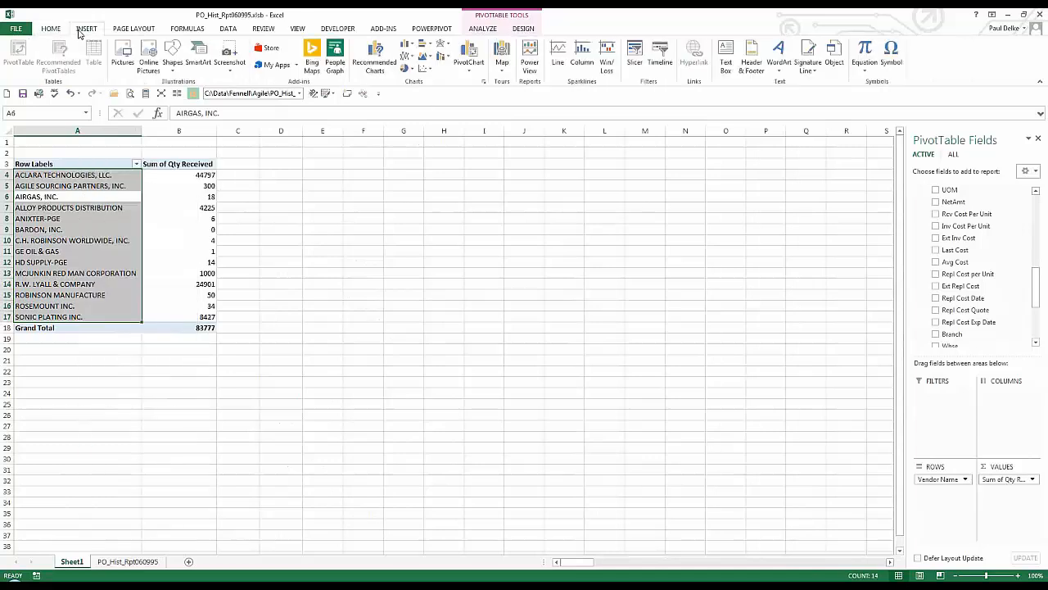
pyautogui.click(473, 70)
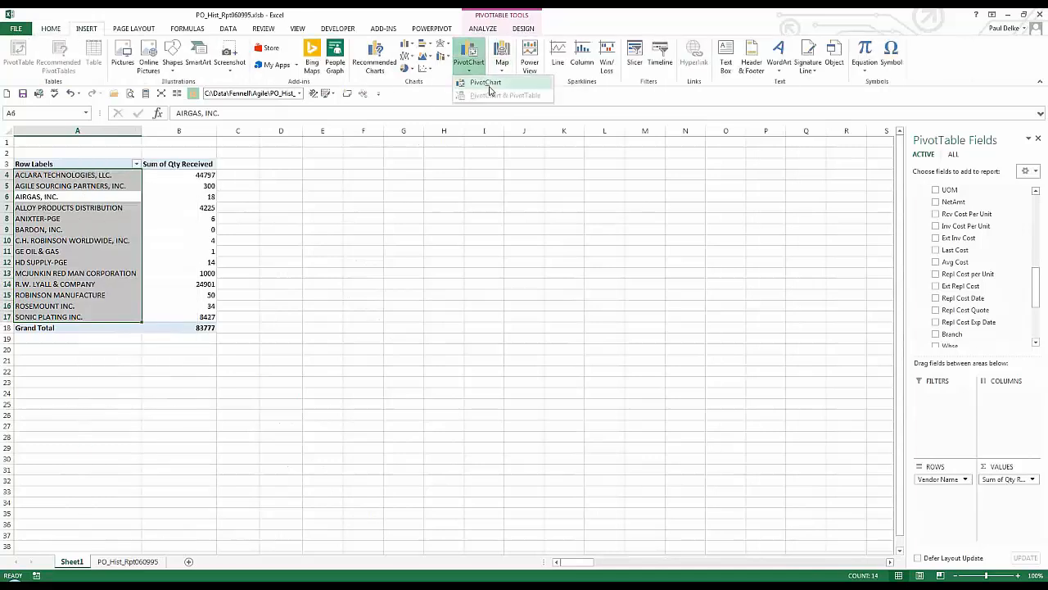
pyautogui.click(483, 85)
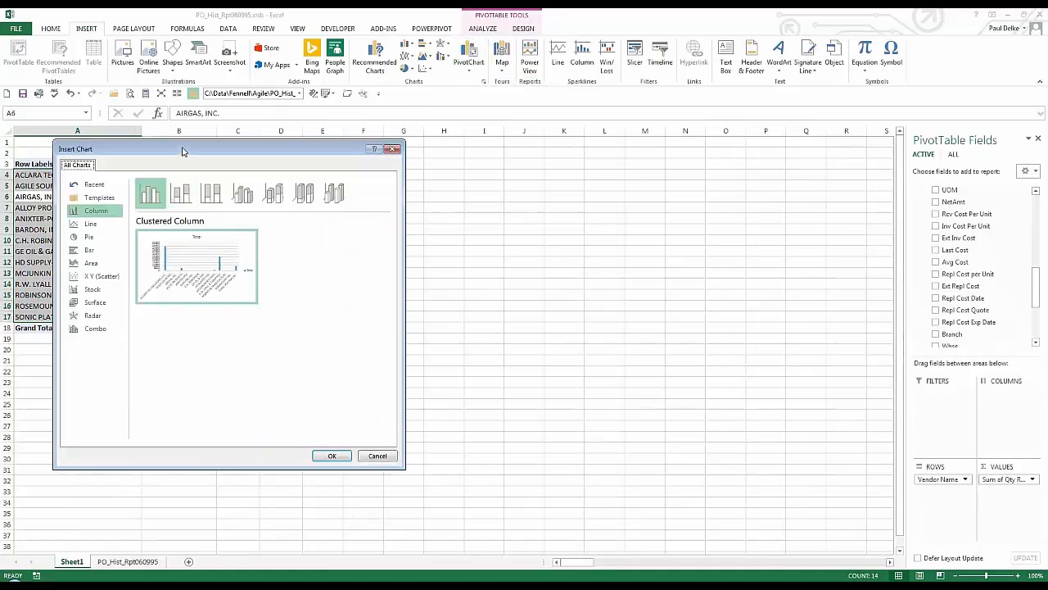
pyautogui.moveTo(182, 150); pyautogui.dragTo(377, 148)
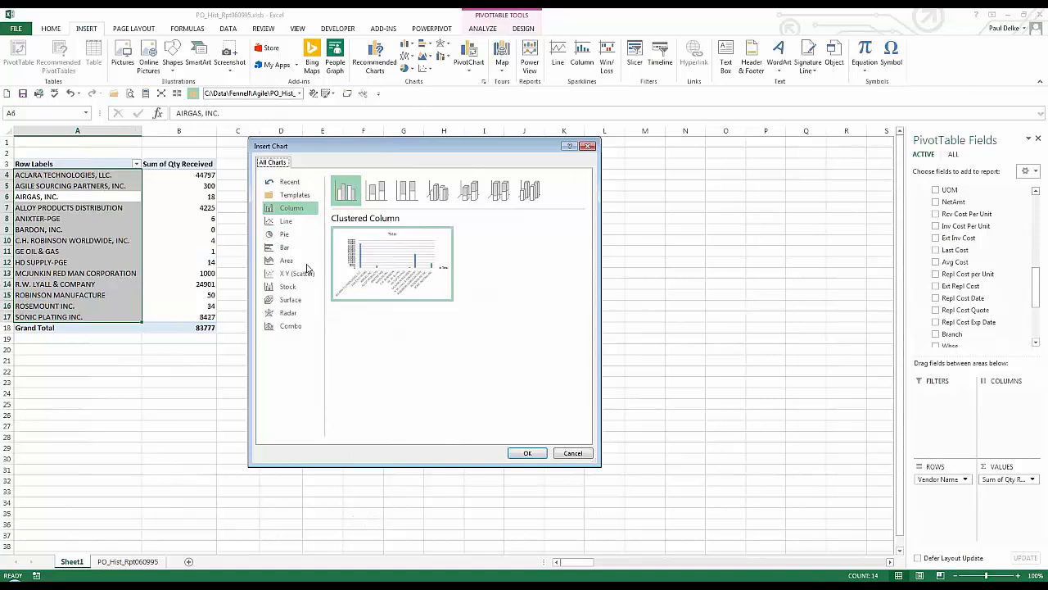
# Preview the Line, Line with Markers and Stacked Line with Markers chart types for the vendor quantities
pyautogui.click(283, 223)
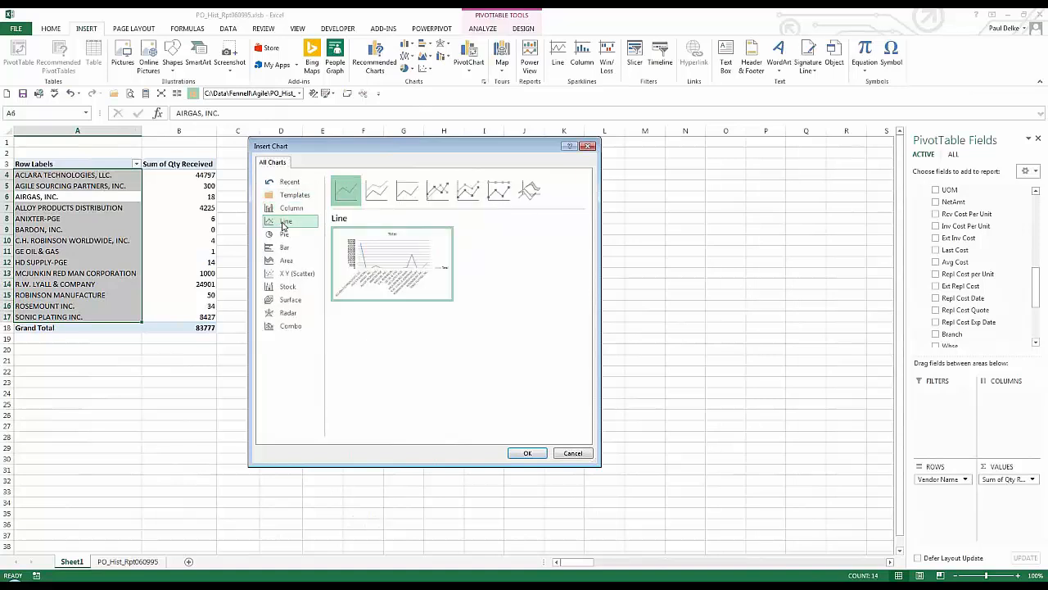
pyautogui.click(438, 190)
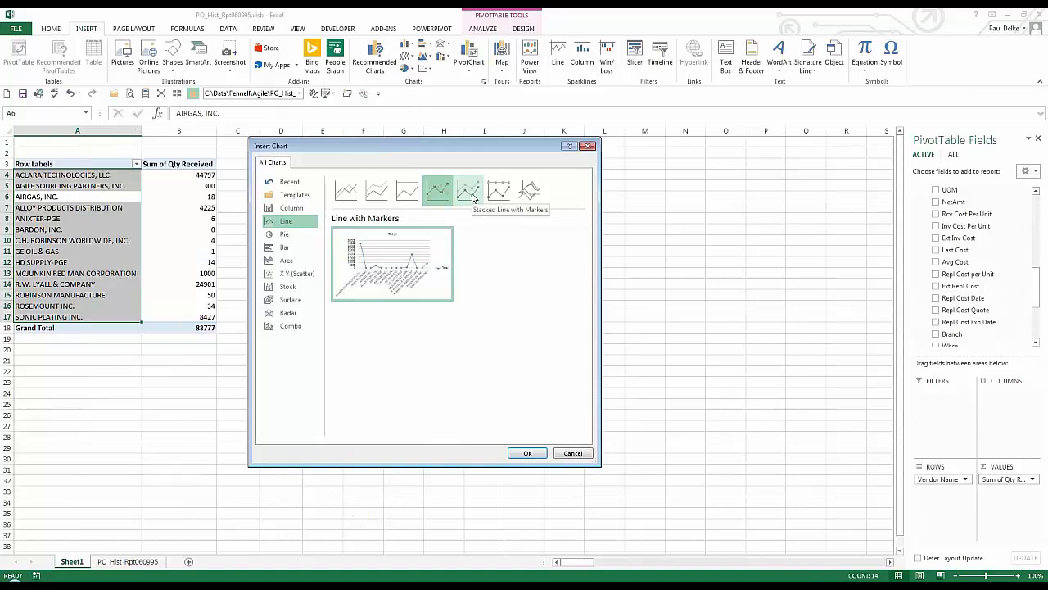
pyautogui.click(469, 193)
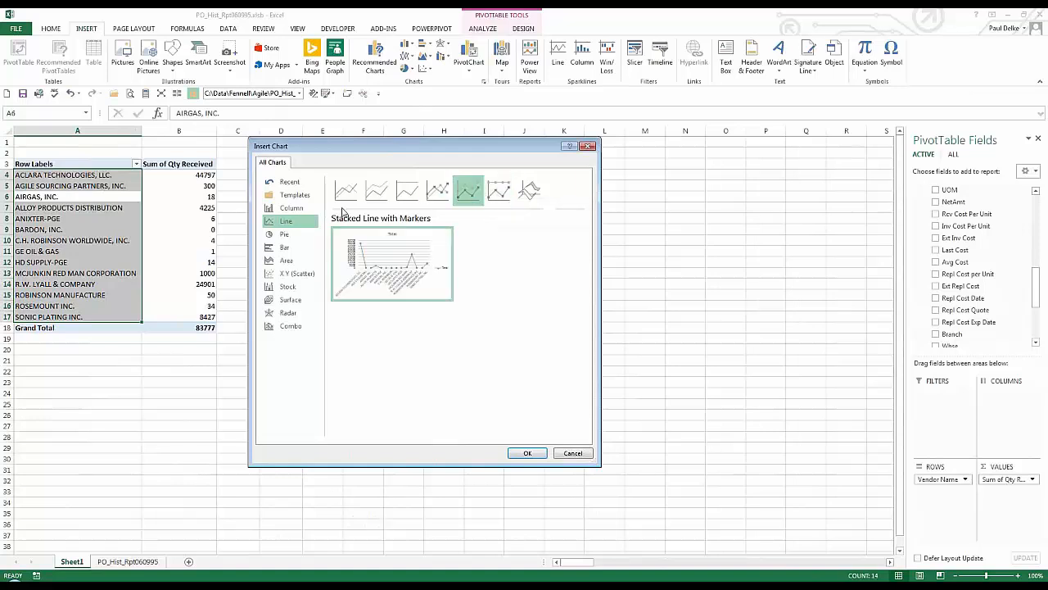
# Insert a plain Pie PivotChart of Sum of Qty Received by vendor and place it beside the PivotTable from about D2
pyautogui.click(292, 238)
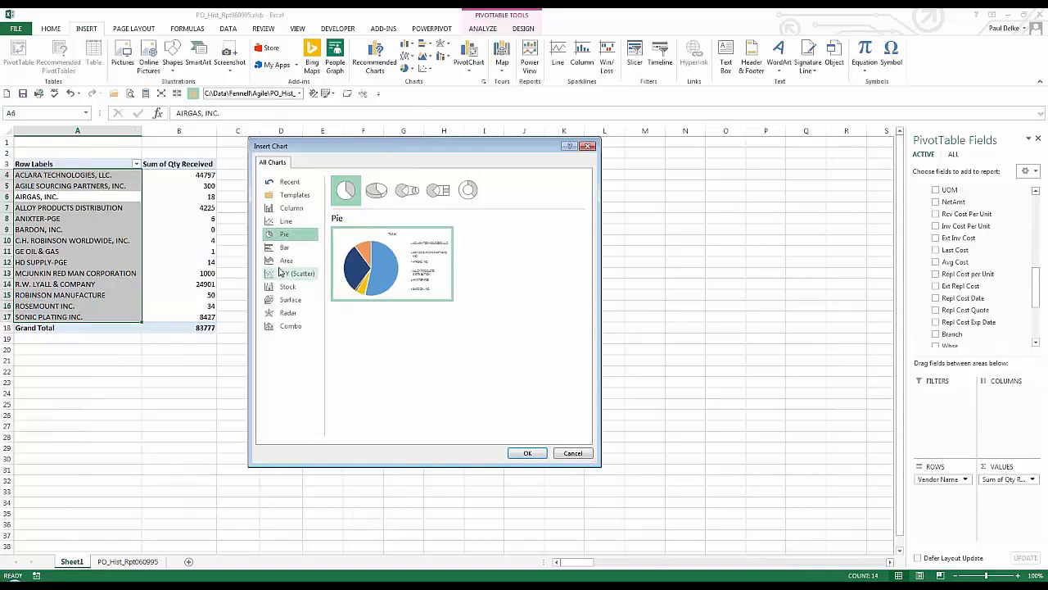
pyautogui.moveTo(426, 268)
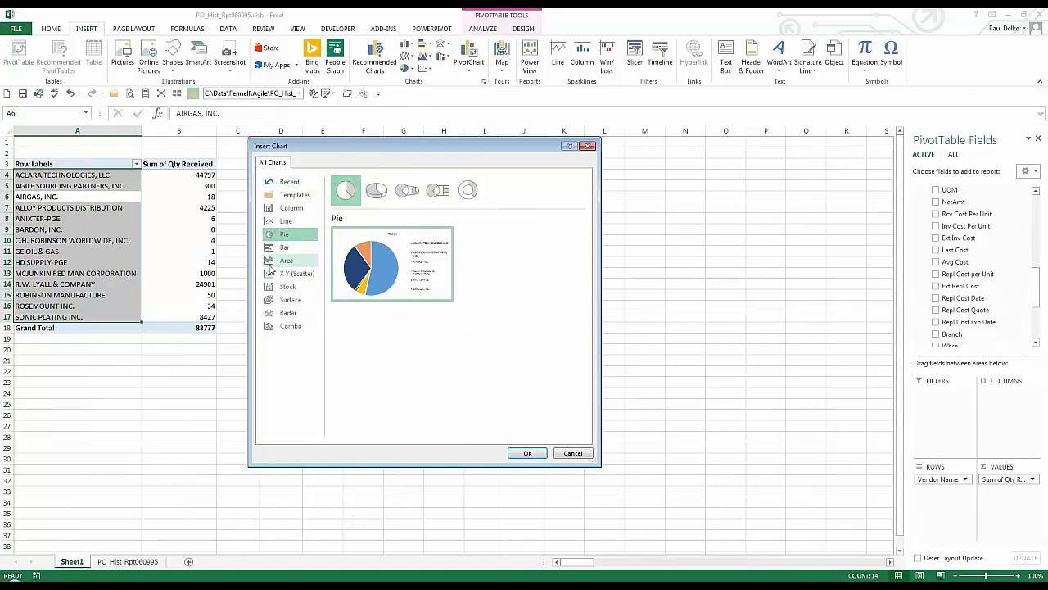
pyautogui.click(407, 191)
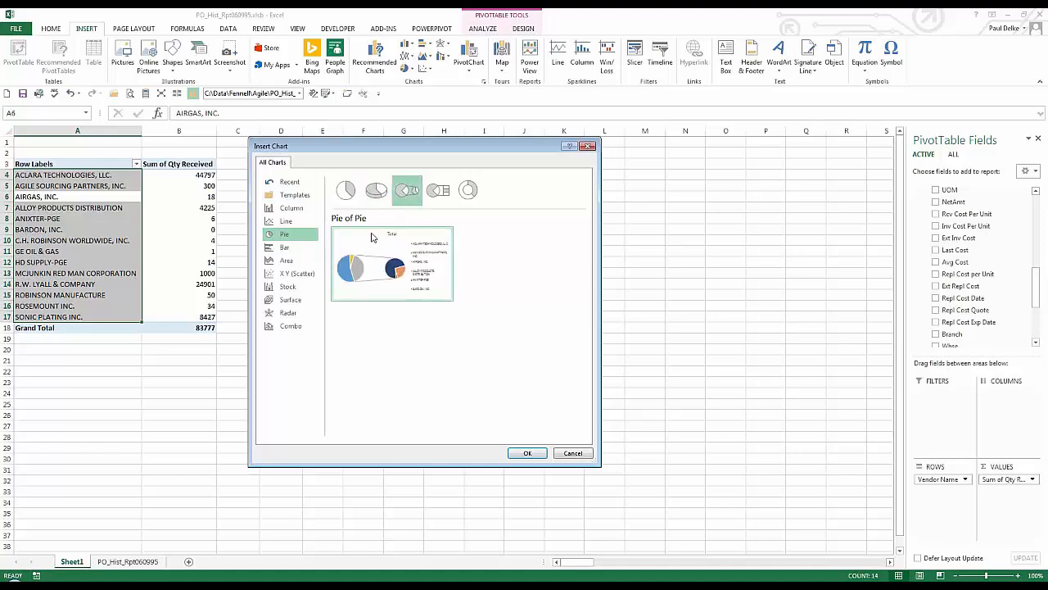
pyautogui.moveTo(389, 285)
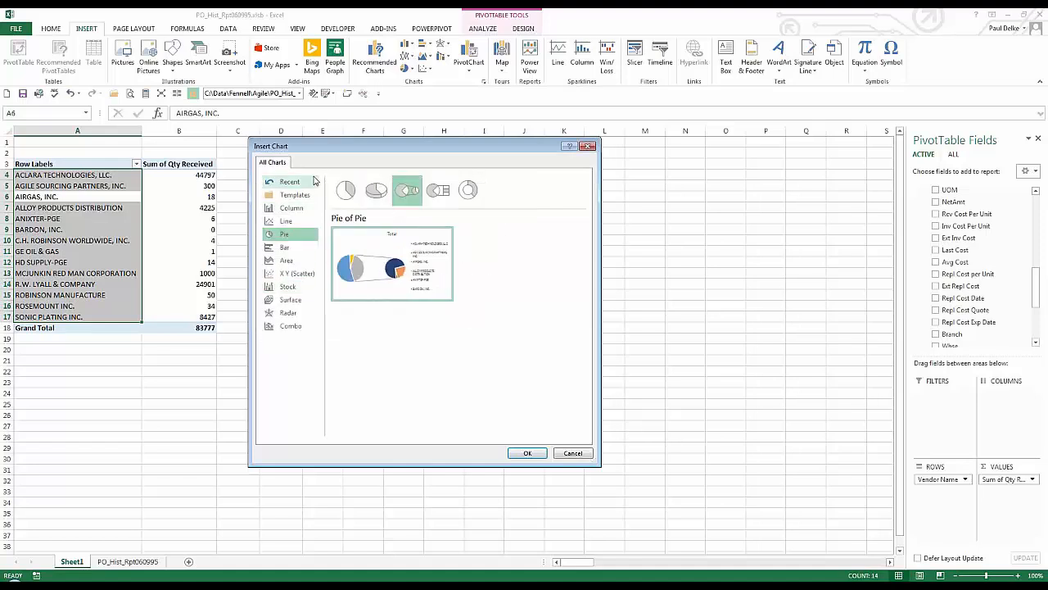
pyautogui.click(346, 190)
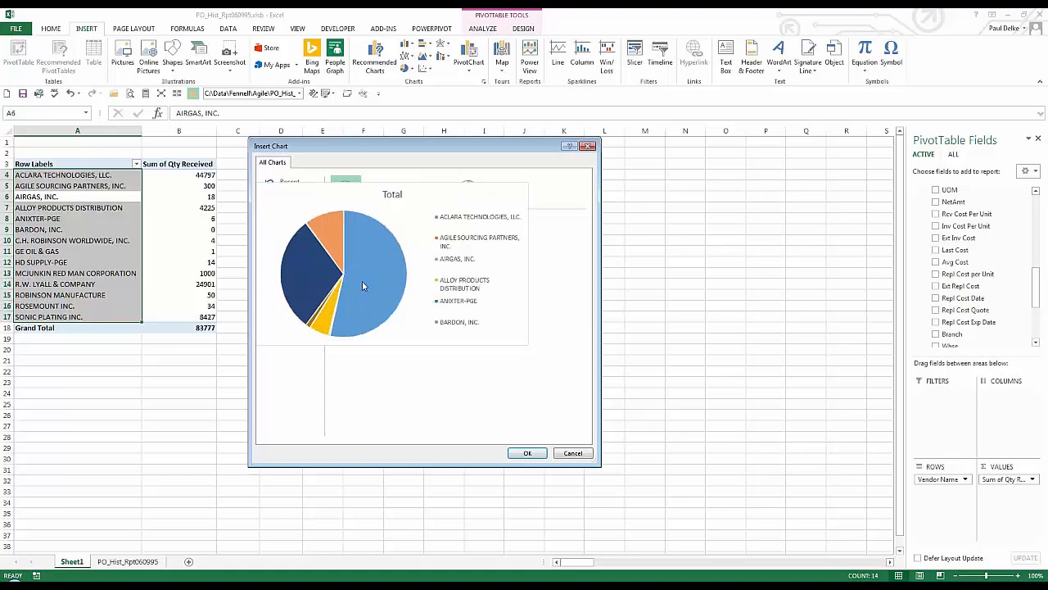
pyautogui.click(528, 454)
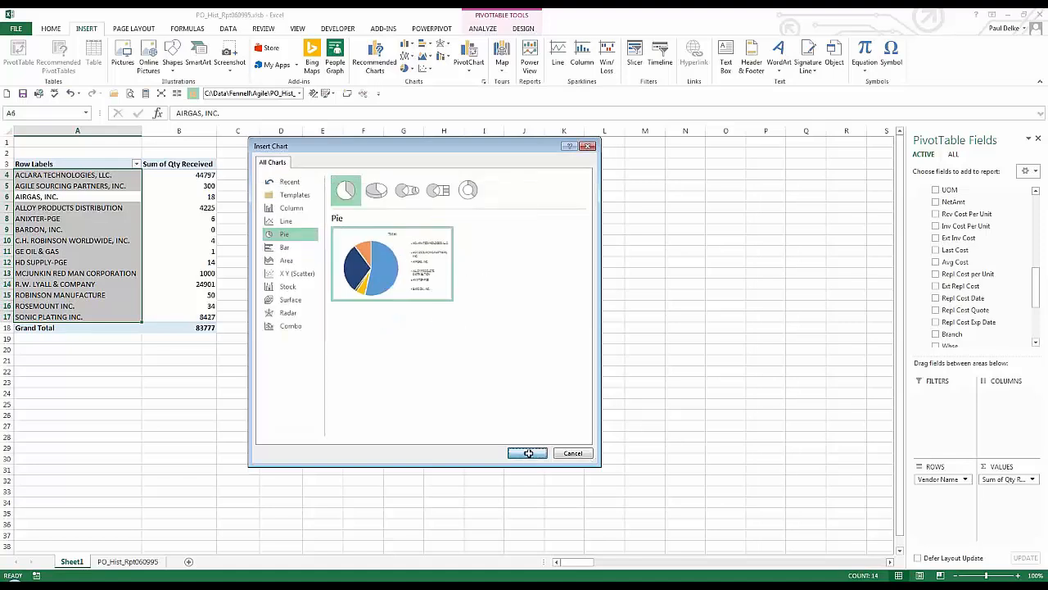
pyautogui.moveTo(413, 263); pyautogui.dragTo(379, 163)
pyautogui.click(205, 405)
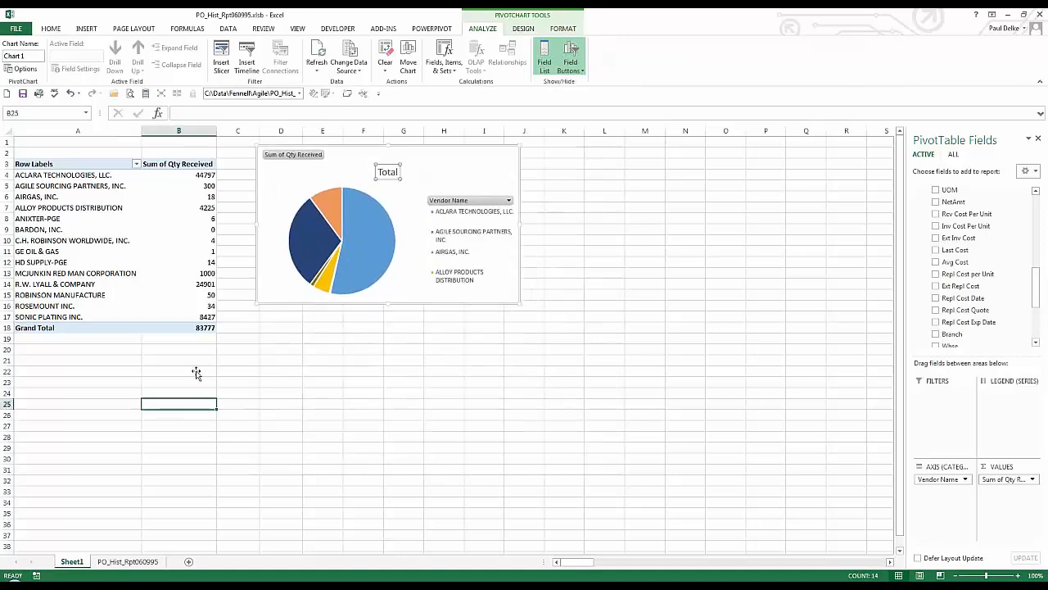
# Enter the text "As of Today" in cell A1 of Sheet1
pyautogui.click(72, 143)
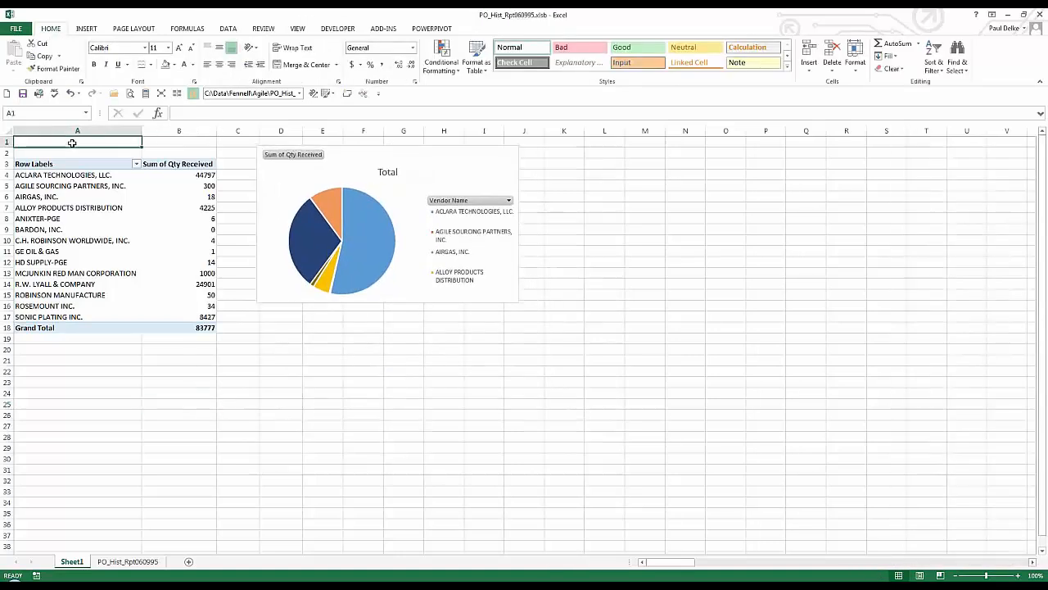
pyautogui.doubleClick(72, 143)
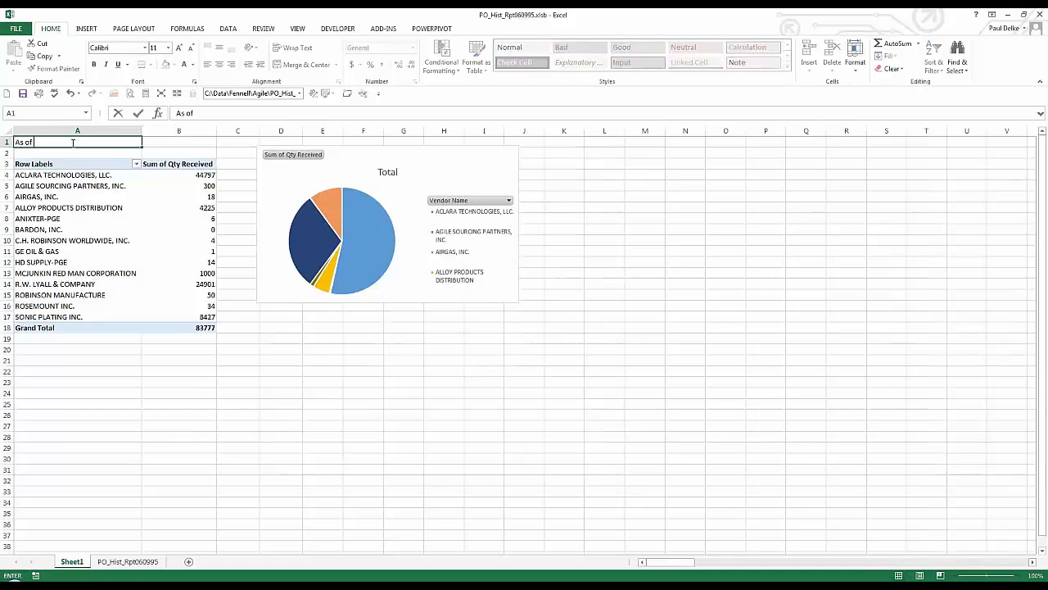
pyautogui.write('As of Today')
pyautogui.hotkey('ctrl', 'Return')
# Link the pie chart's title to cell A1 with the formula =Sheet1!$A$1
pyautogui.click(385, 175)
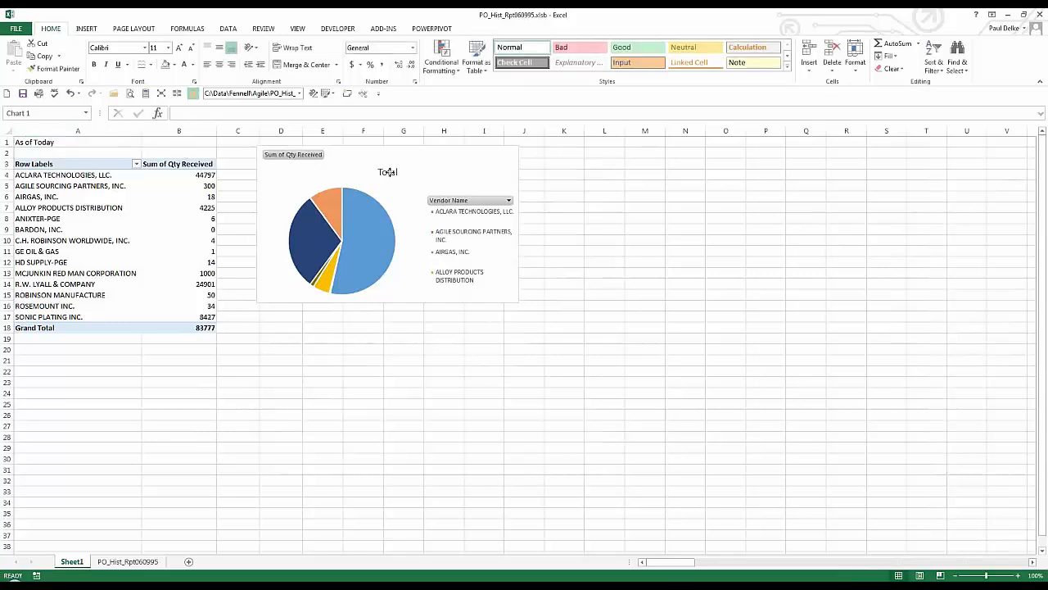
pyautogui.click(233, 114)
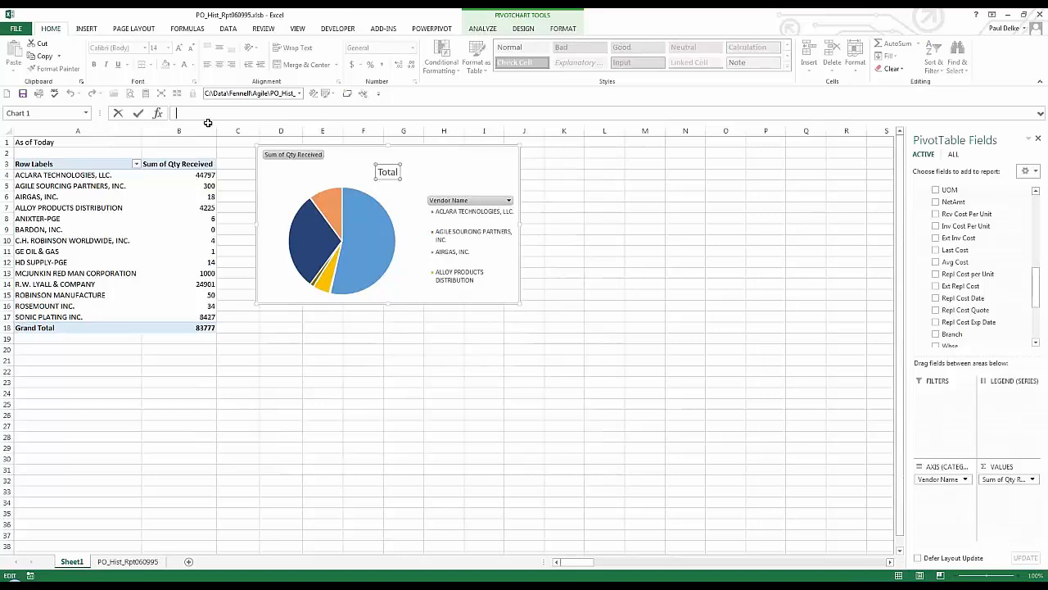
pyautogui.write('=')
pyautogui.click(45, 143)
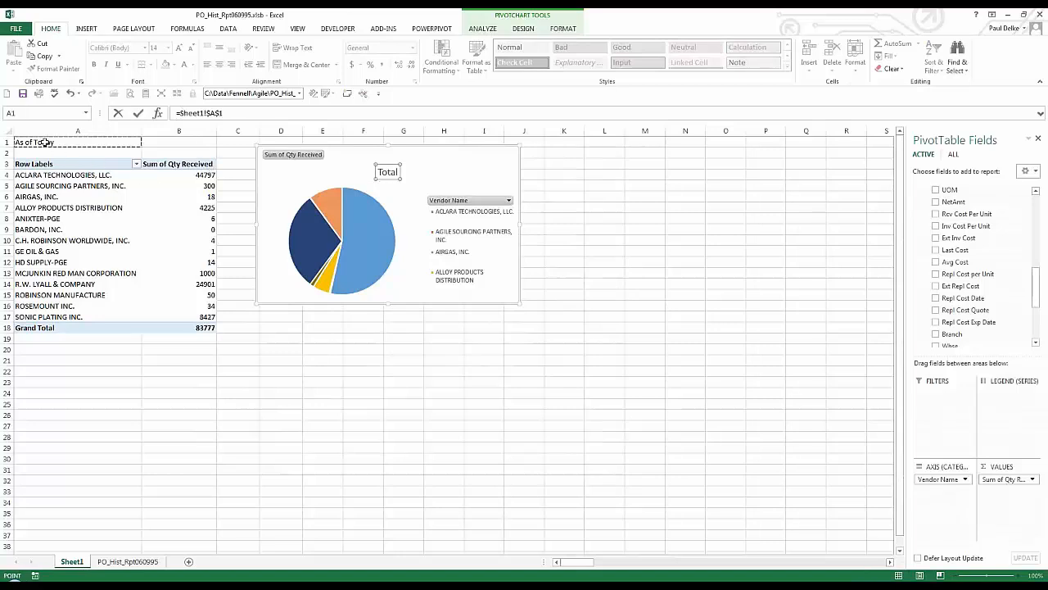
pyautogui.press('Return')
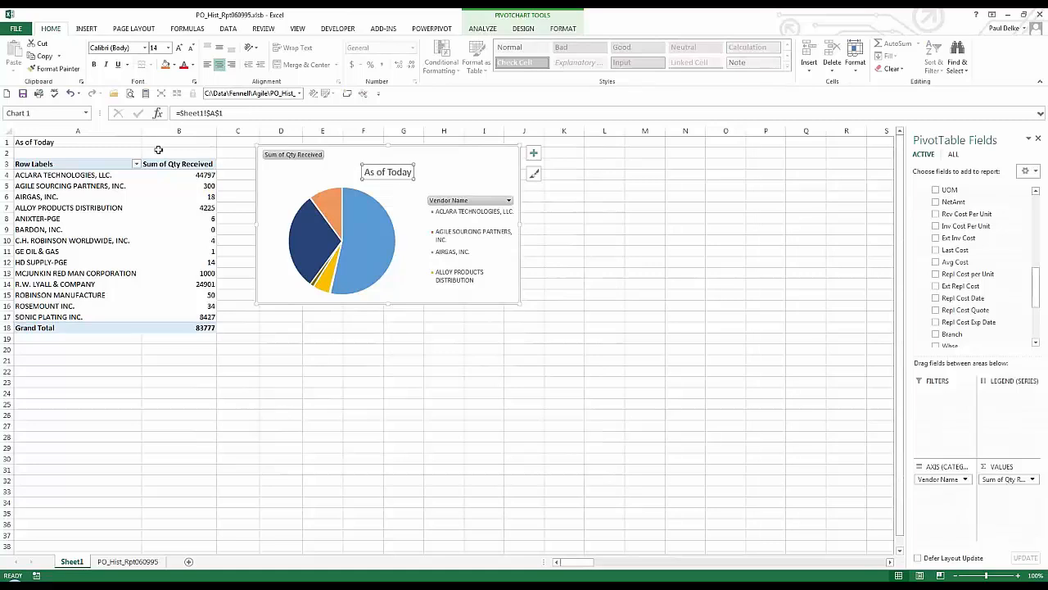
# Change the text in cell A1 of Sheet1 to "As of Tomorrow"
pyautogui.click(110, 143)
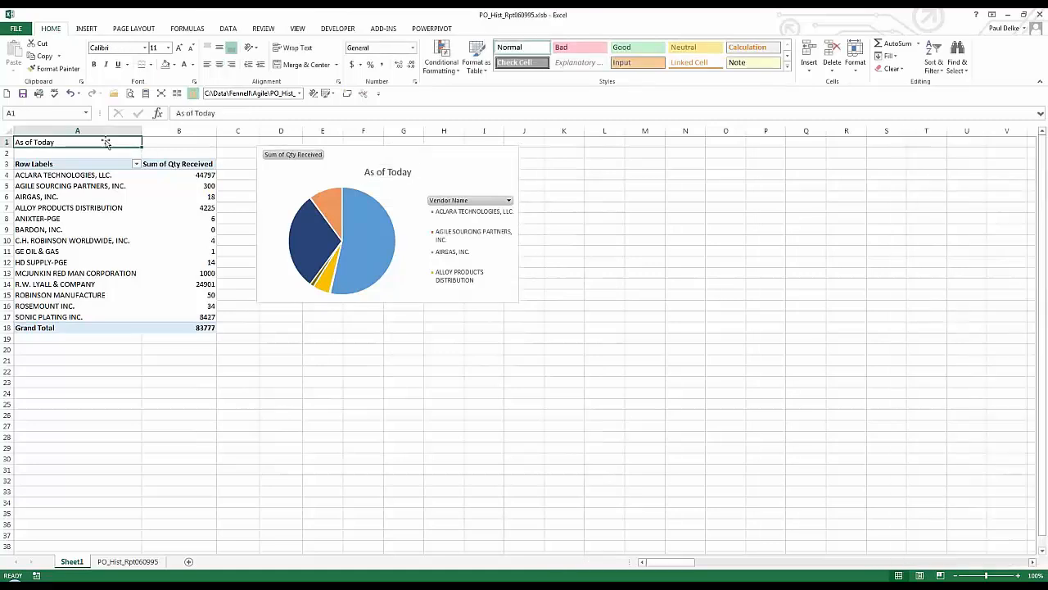
pyautogui.click(220, 115)
pyautogui.press('BackSpace')
pyautogui.press('BackSpace')
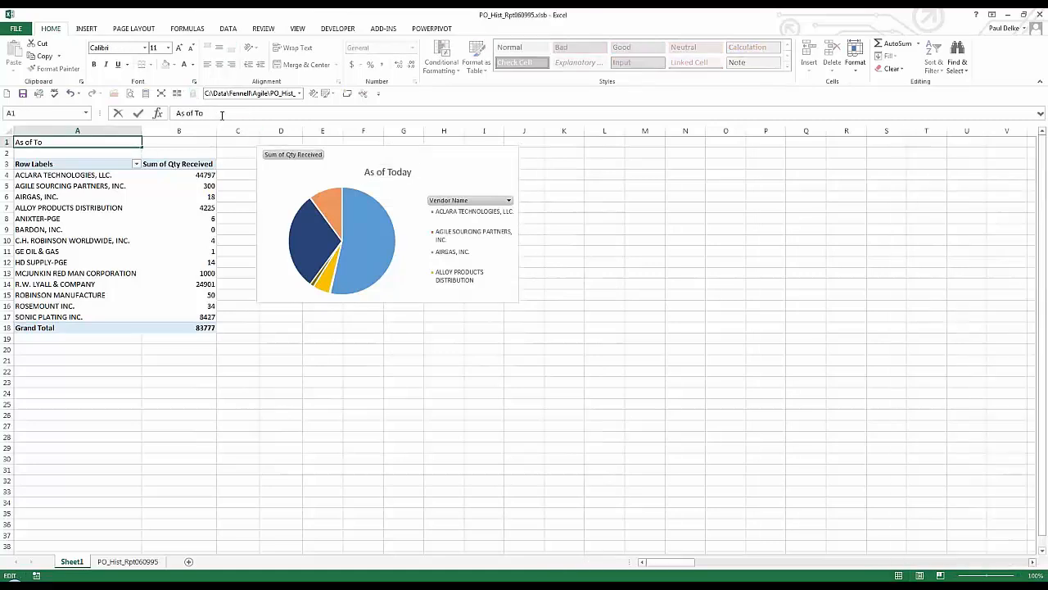
pyautogui.write('morrow')
pyautogui.press('Return')
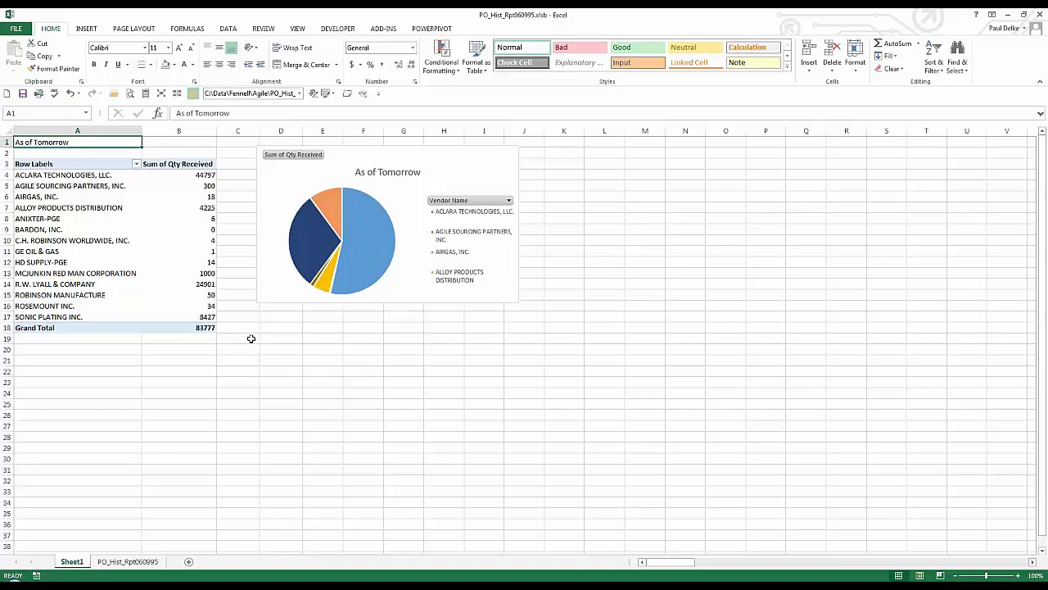
# Enter =+"Total Sales of "&TEXT(GETPIVOTDATA("[Measures].[Sum of Qty Received]",$A$3),"#,##0") in cell A1, referencing the PivotTable's grand total
pyautogui.write('+')
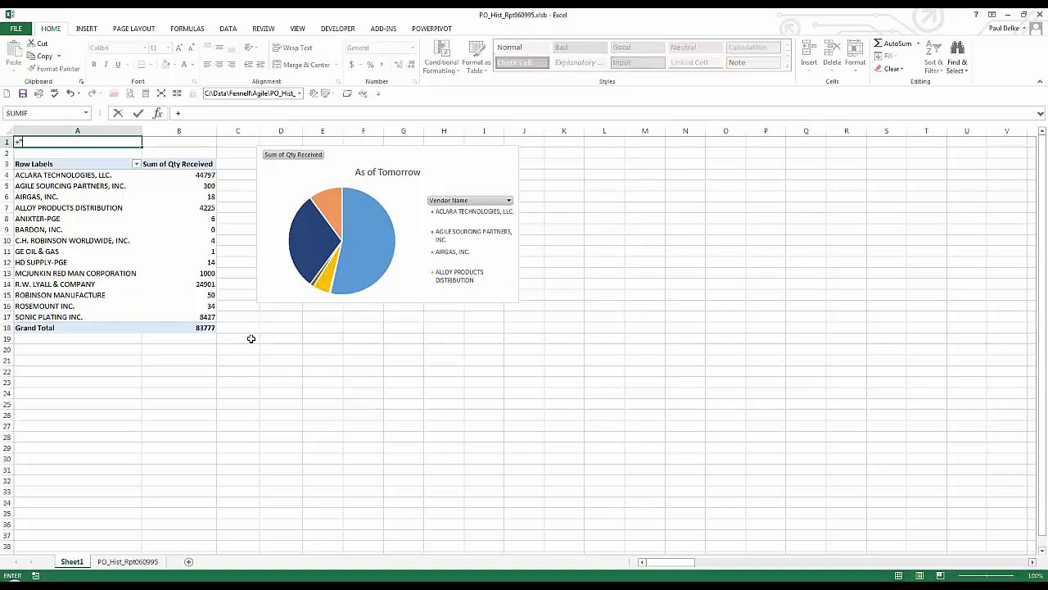
pyautogui.write('"Total Sales of')
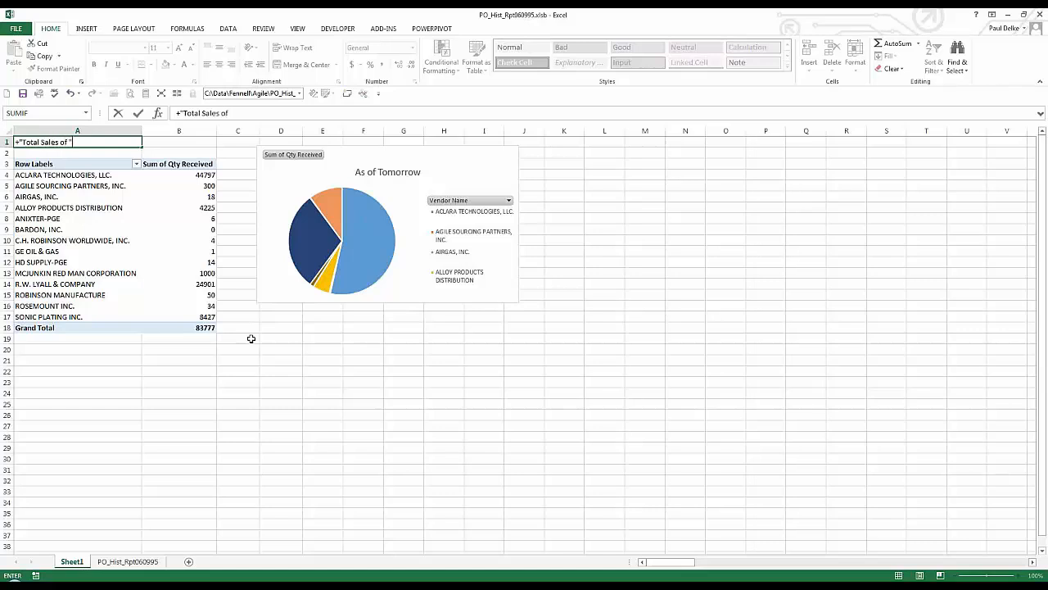
pyautogui.write(' "&text(')
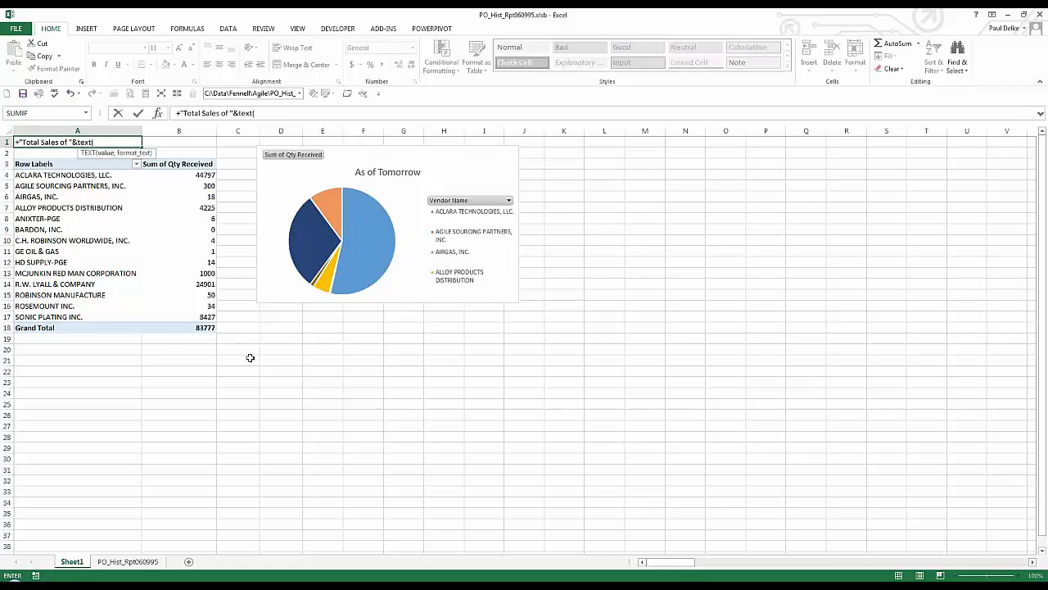
pyautogui.click(185, 327)
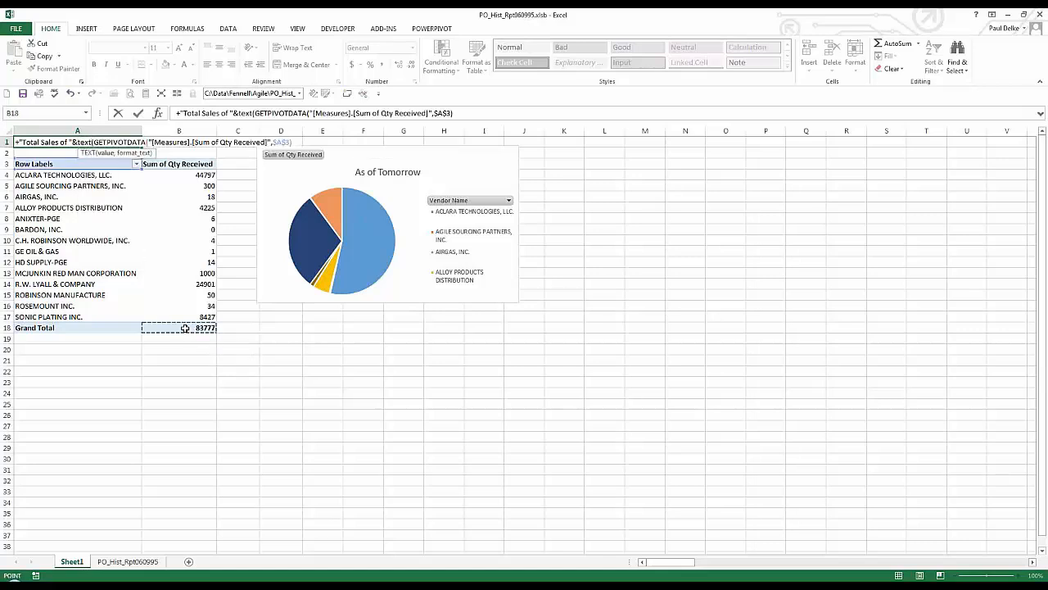
pyautogui.write(',"#')
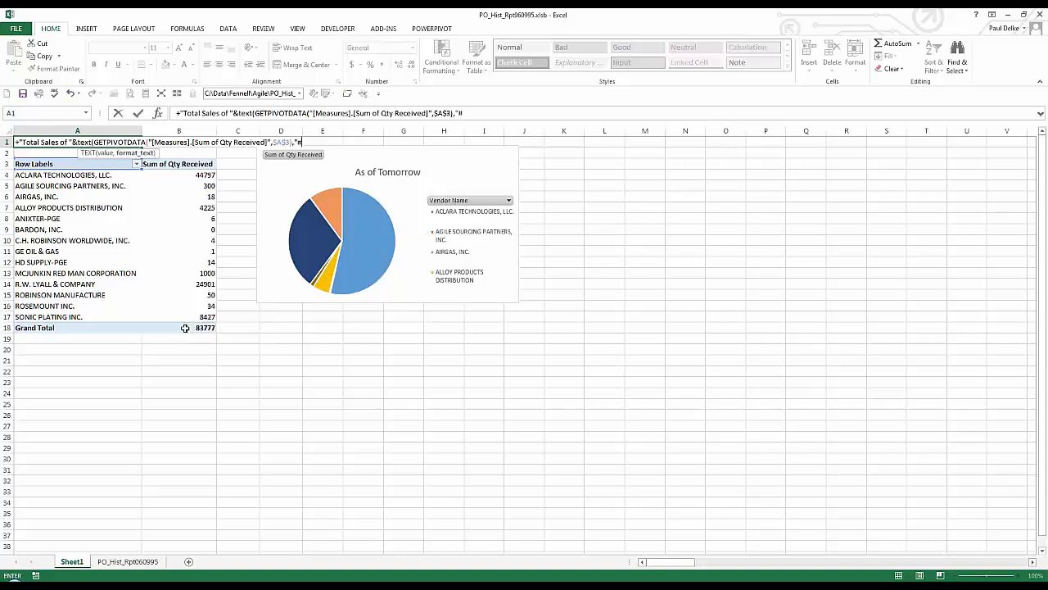
pyautogui.write(',##0")')
pyautogui.hotkey('ctrl', 'Return')
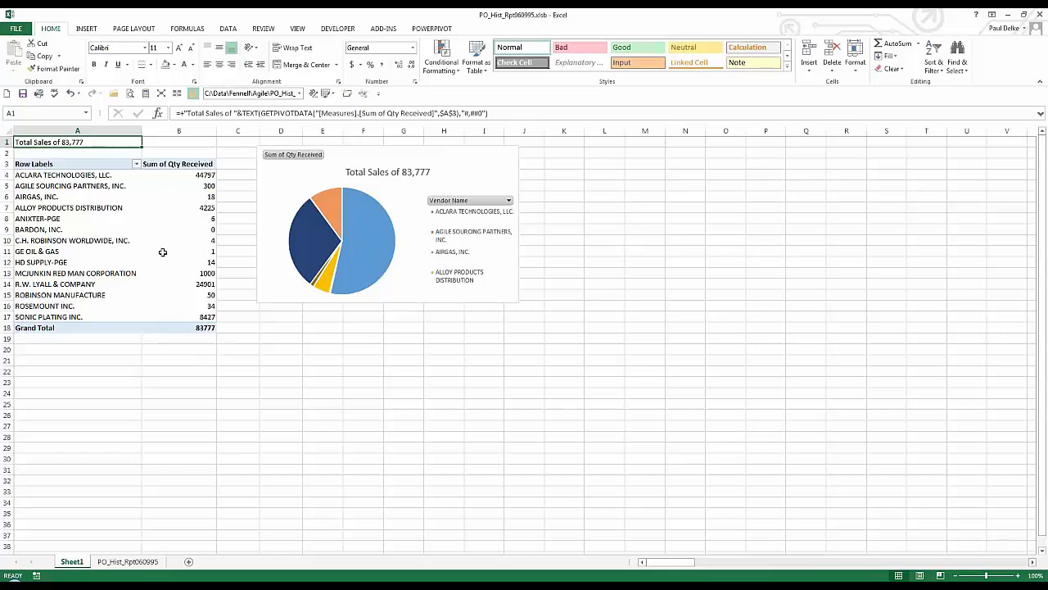
# Filter ACLARA TECHNOLOGIES, LLC. out of the PivotTable's vendor row labels and check the title against the grand total
pyautogui.click(136, 164)
pyautogui.click(38, 280)
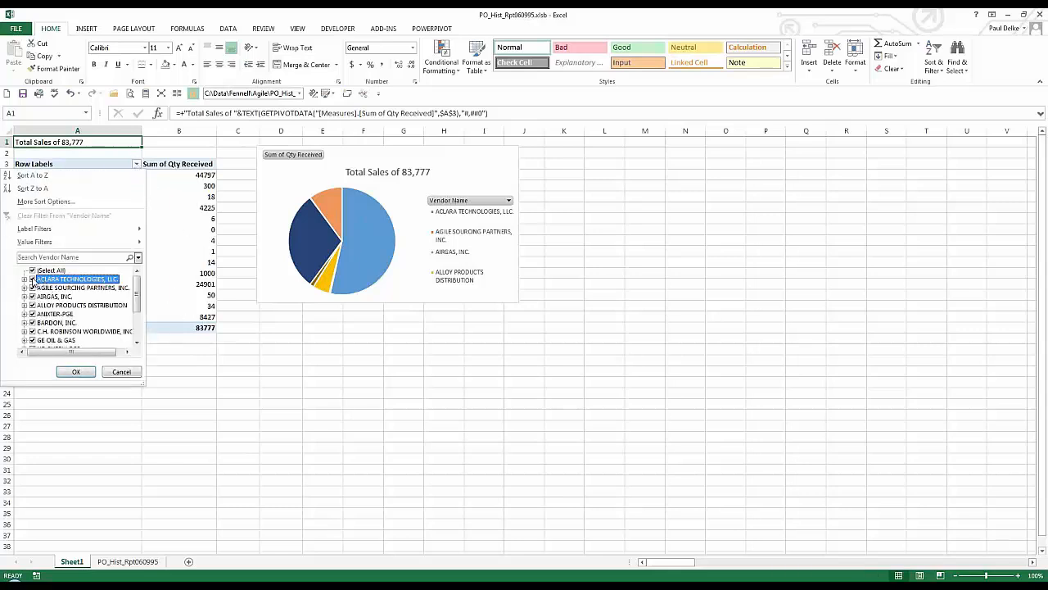
pyautogui.click(33, 279)
pyautogui.click(76, 372)
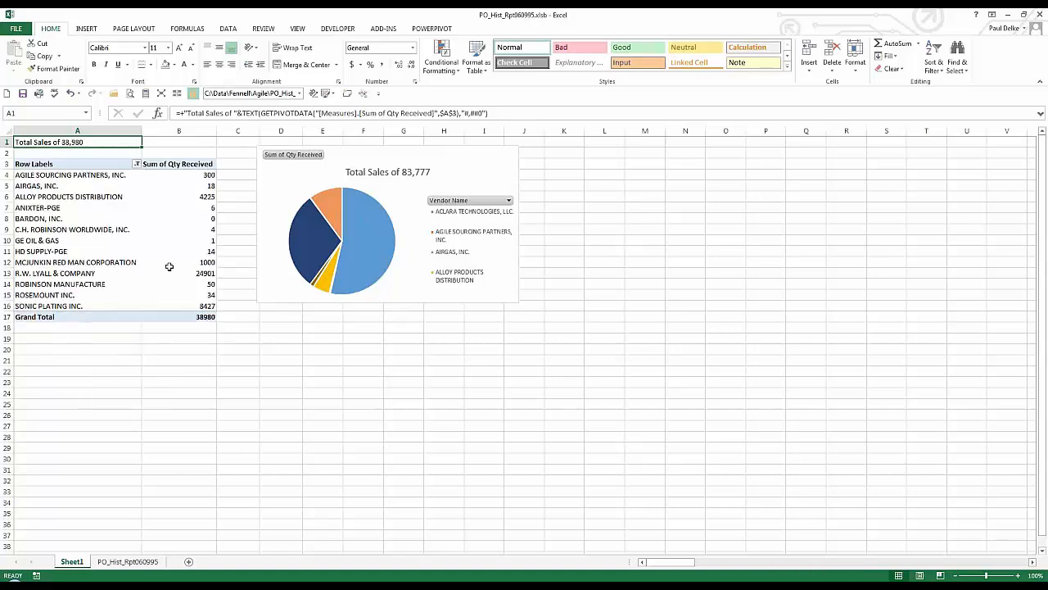
pyautogui.click(137, 164)
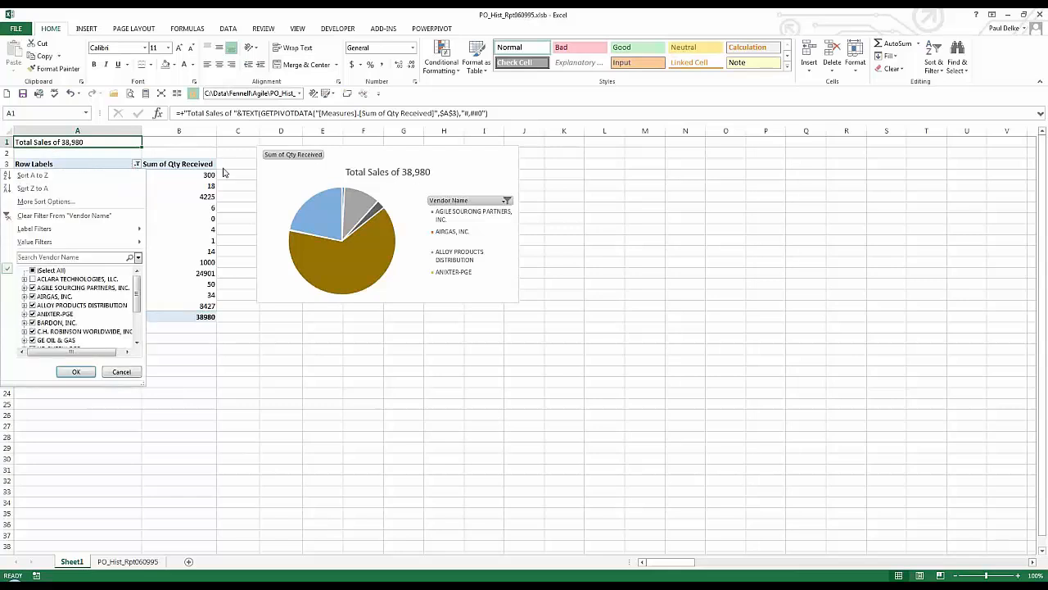
pyautogui.click(174, 158)
pyautogui.moveTo(191, 317)
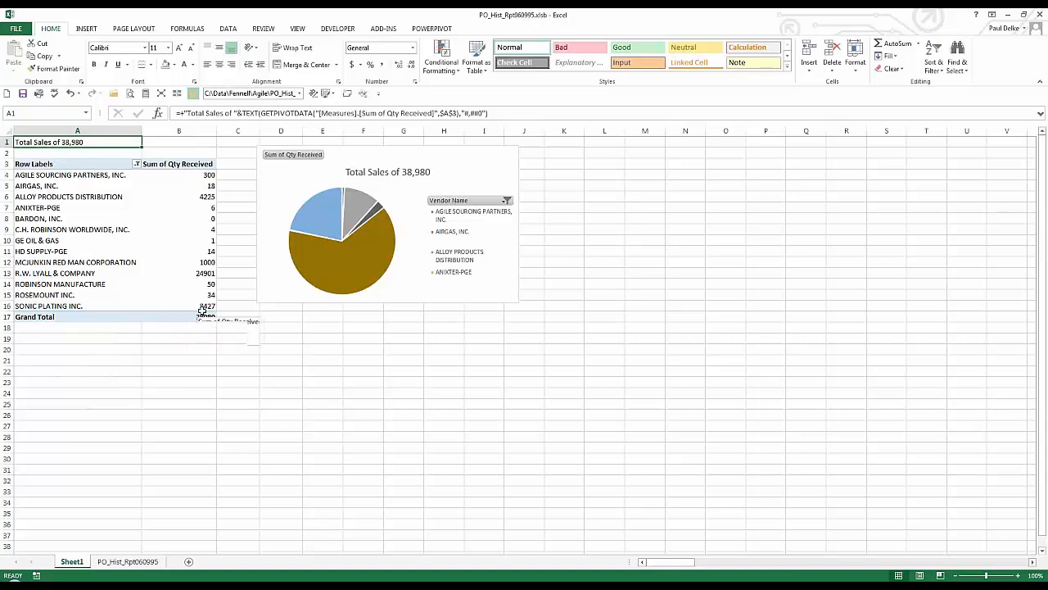
# Include ACLARA TECHNOLOGIES, LLC. in the vendor filter again and inspect the GETPIVOTDATA part of the A1 formula
pyautogui.click(136, 164)
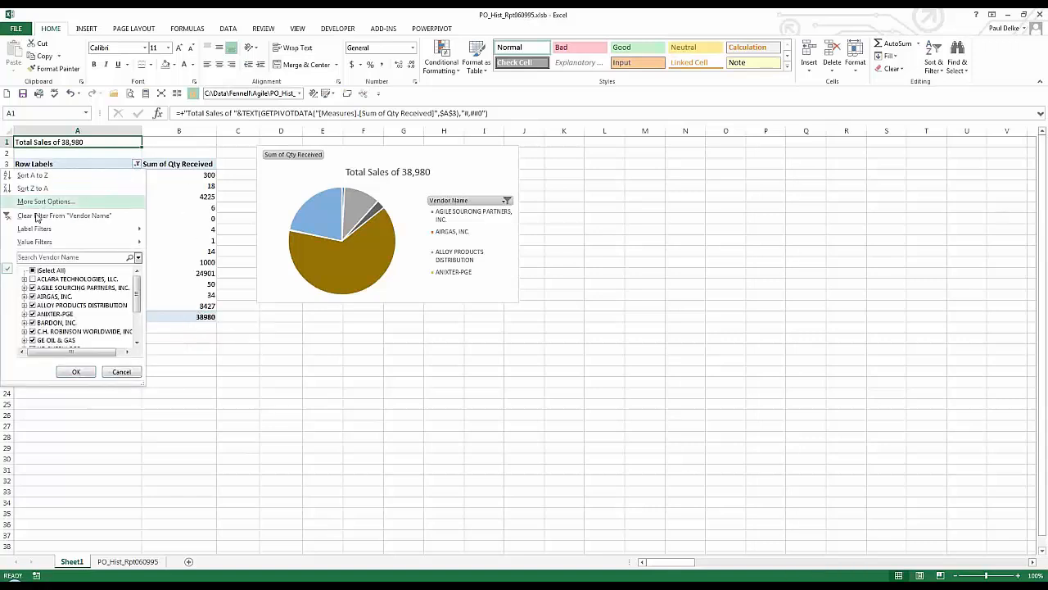
pyautogui.click(32, 279)
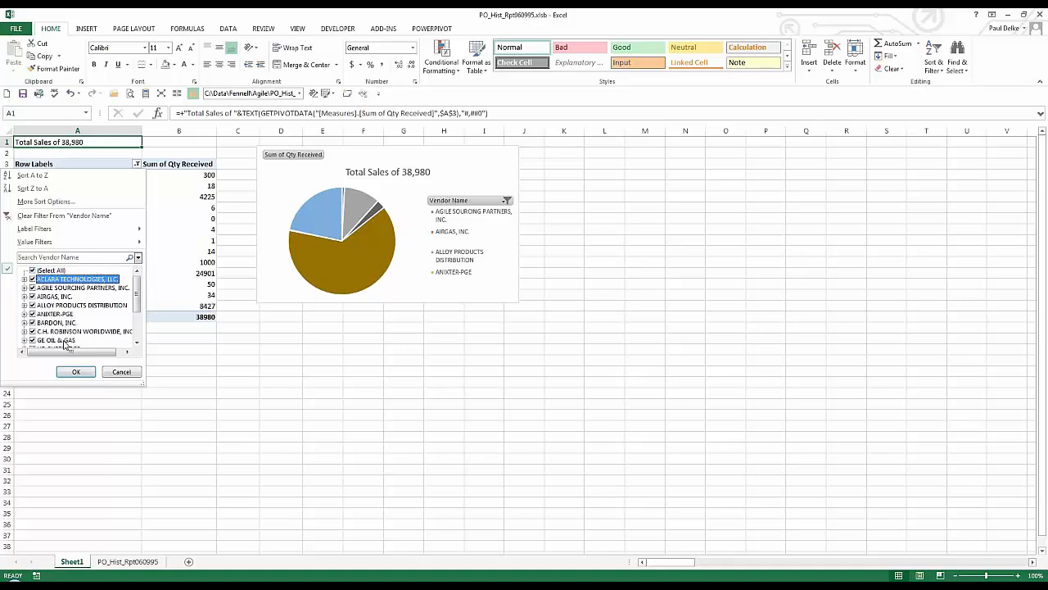
pyautogui.click(76, 372)
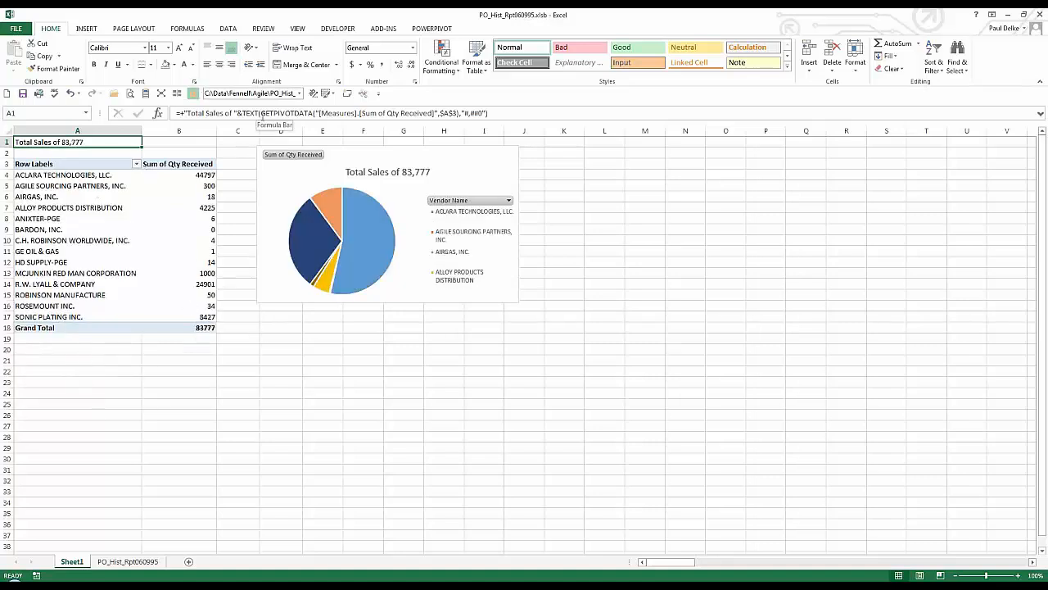
pyautogui.moveTo(261, 113); pyautogui.dragTo(459, 113)
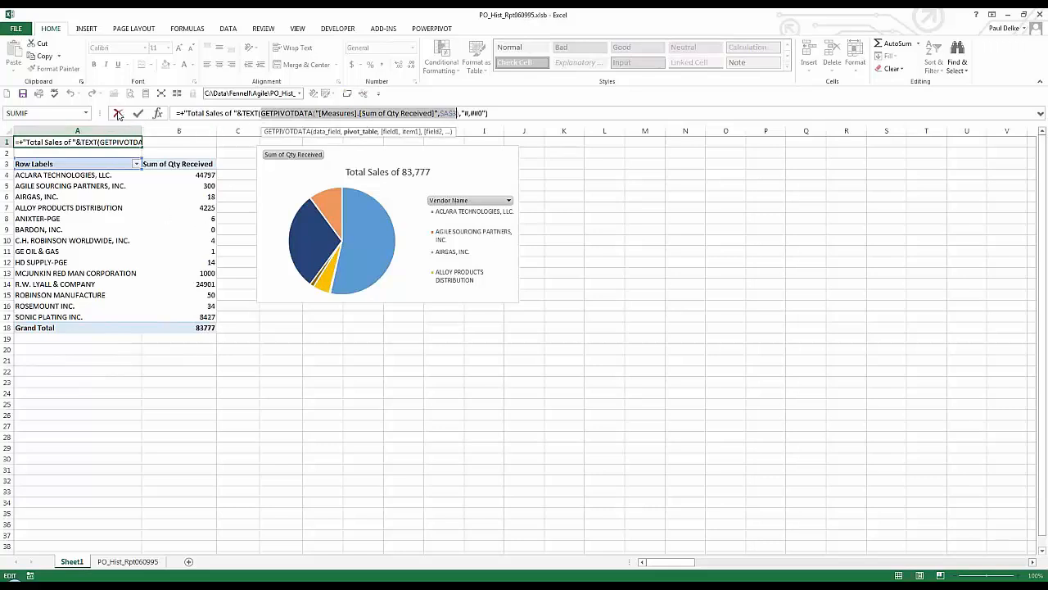
pyautogui.click(118, 114)
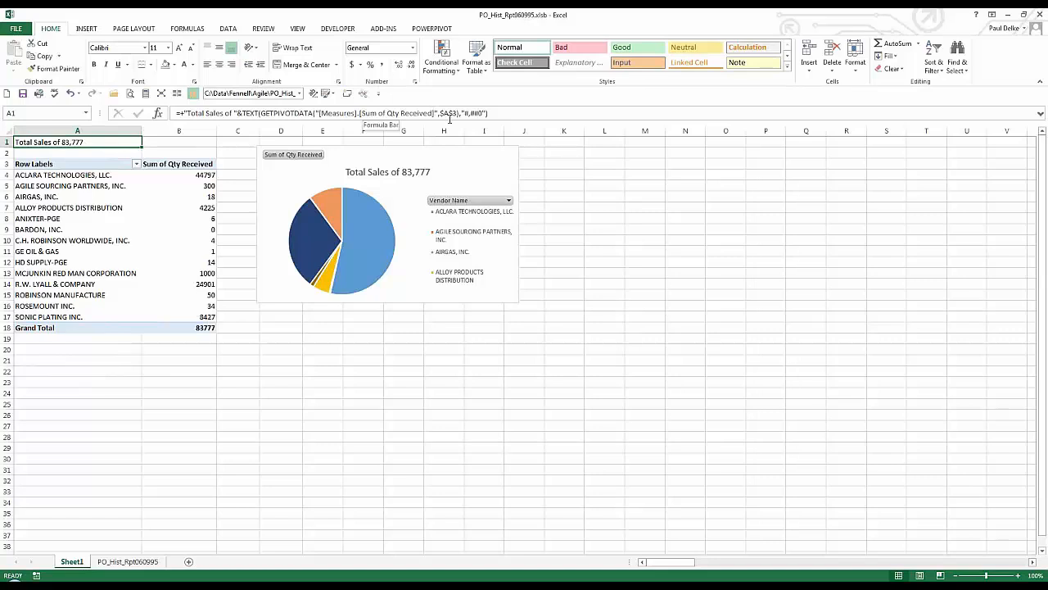
# Filter AGILE SOURCING PARTNERS, INC. out of the PivotTable's vendor row labels
pyautogui.click(136, 165)
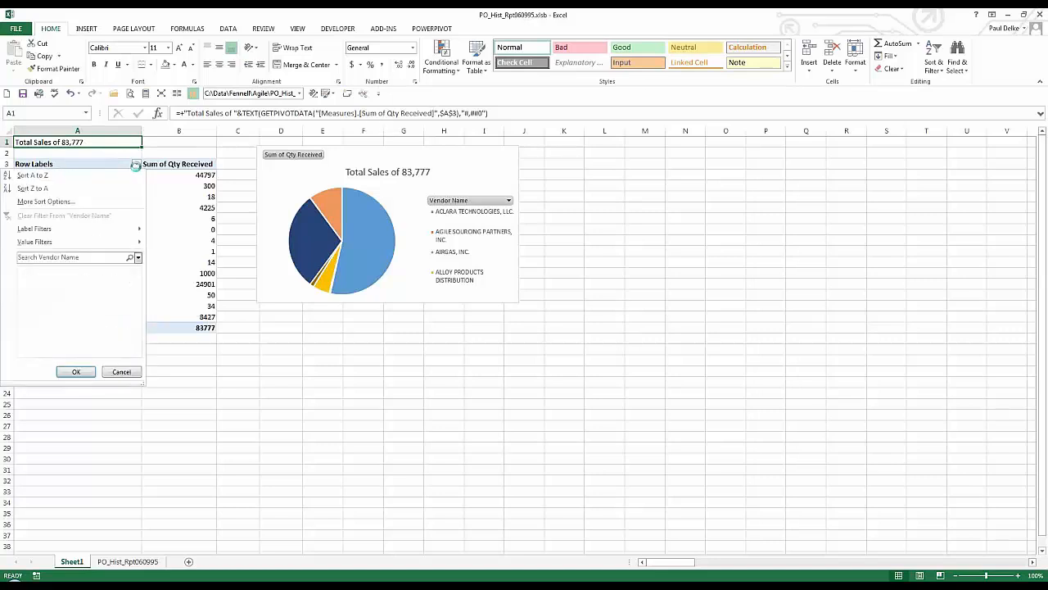
pyautogui.click(33, 287)
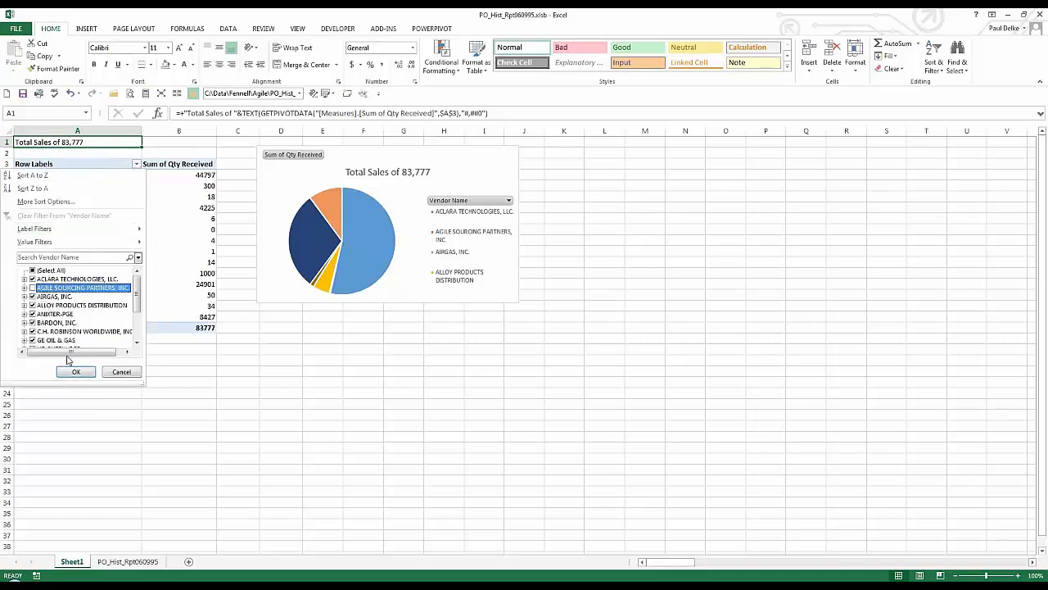
pyautogui.click(75, 372)
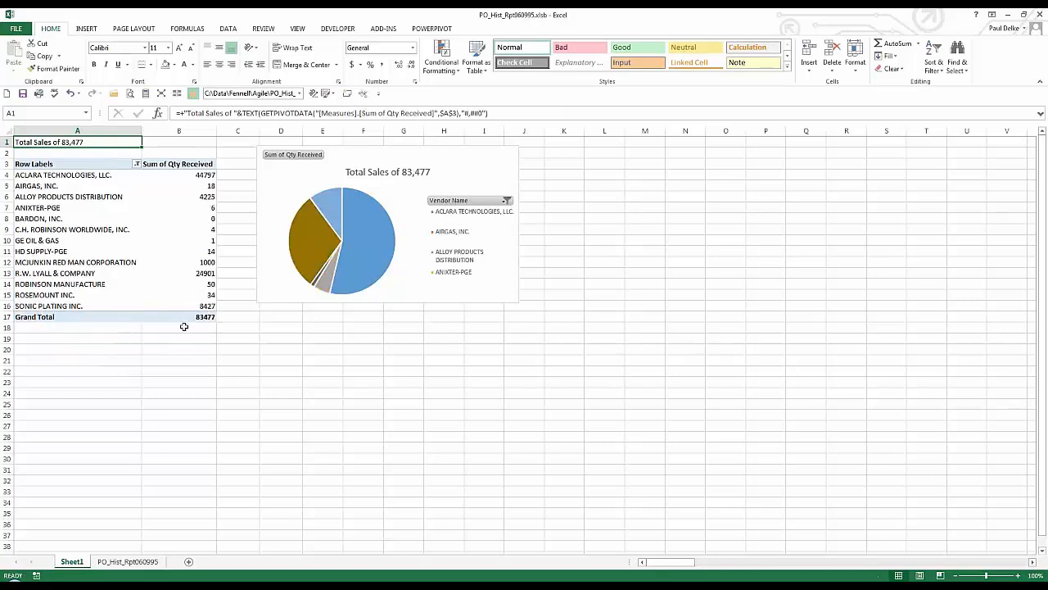
pyautogui.click(184, 326)
pyautogui.click(59, 142)
# Reset the vendor row label filter to show all vendors
pyautogui.click(137, 165)
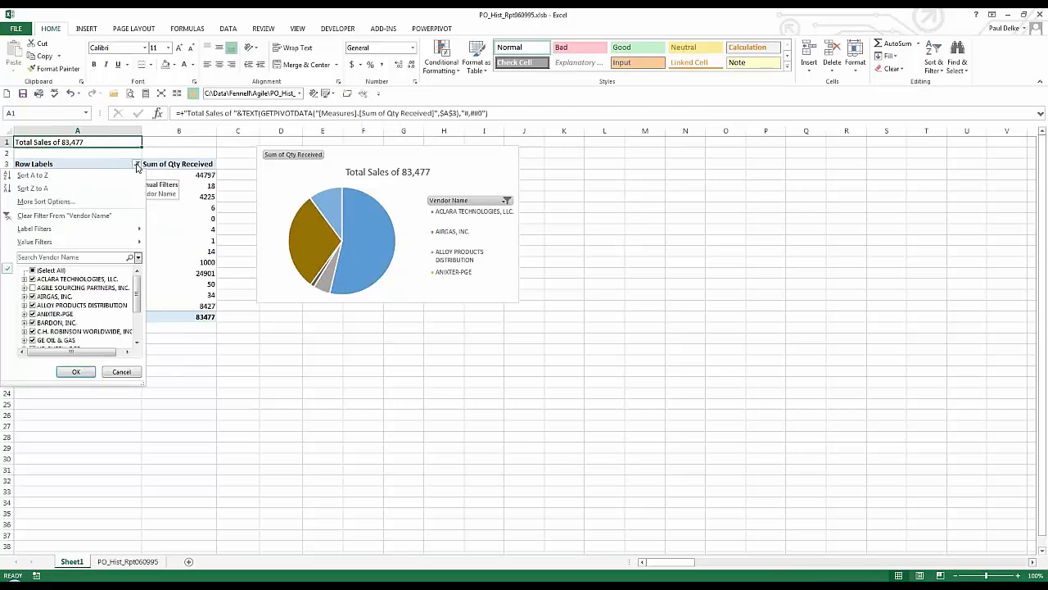
pyautogui.click(32, 271)
pyautogui.click(77, 371)
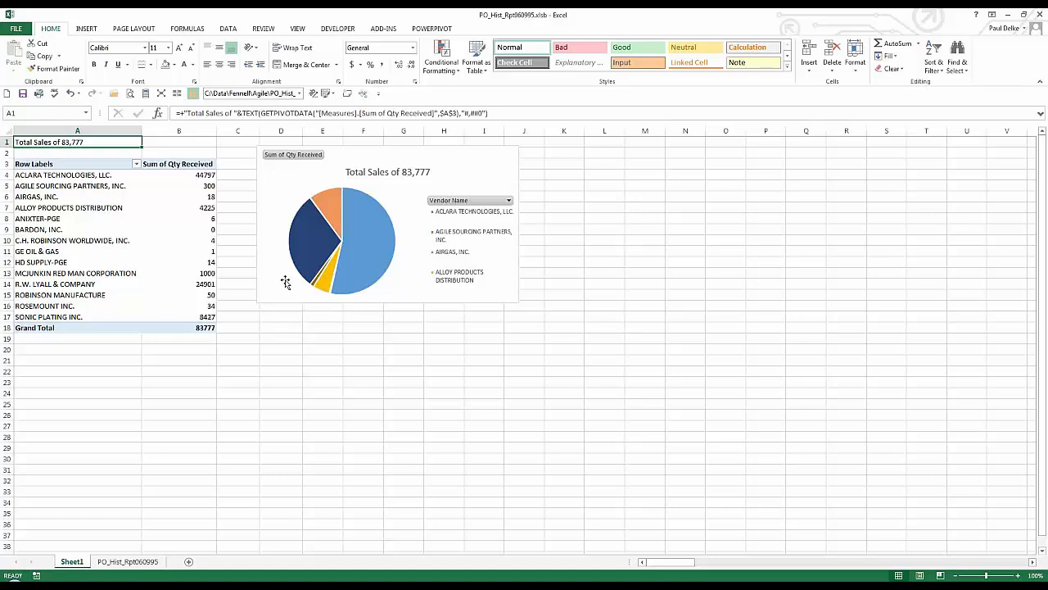
pyautogui.click(91, 258)
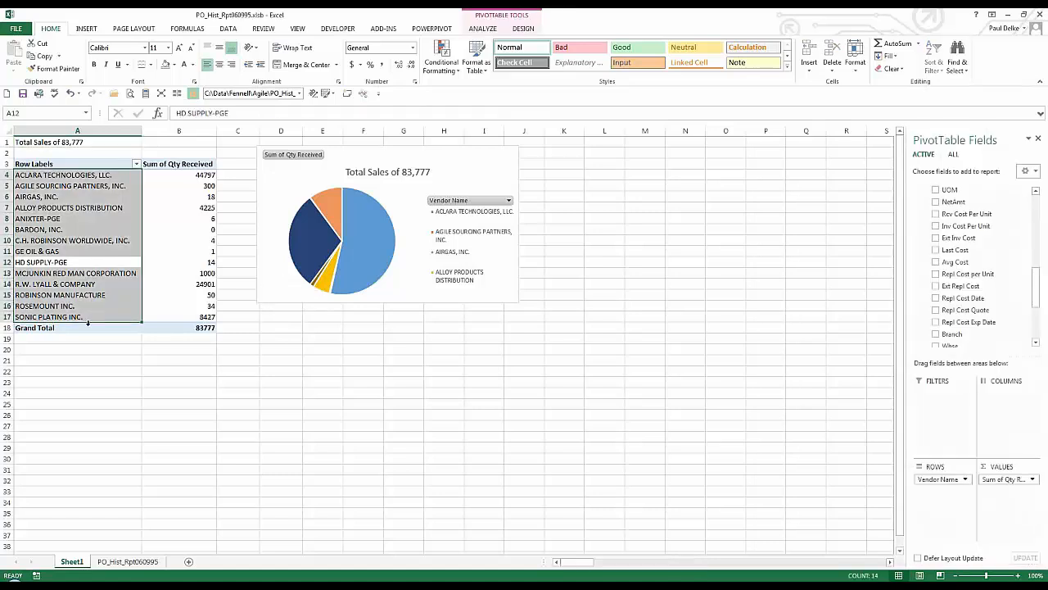
pyautogui.click(72, 276)
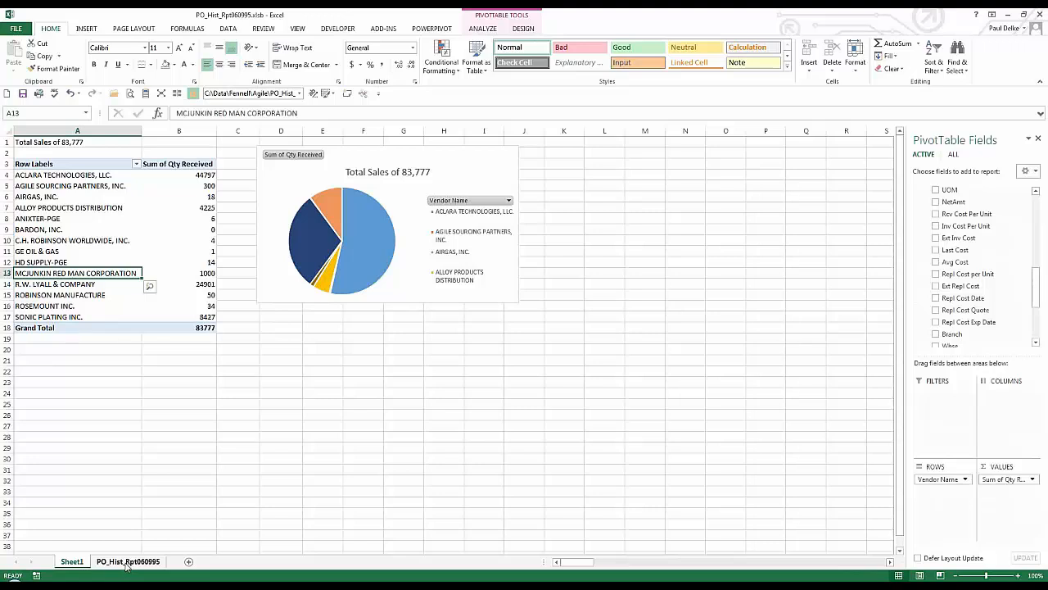
pyautogui.click(61, 218)
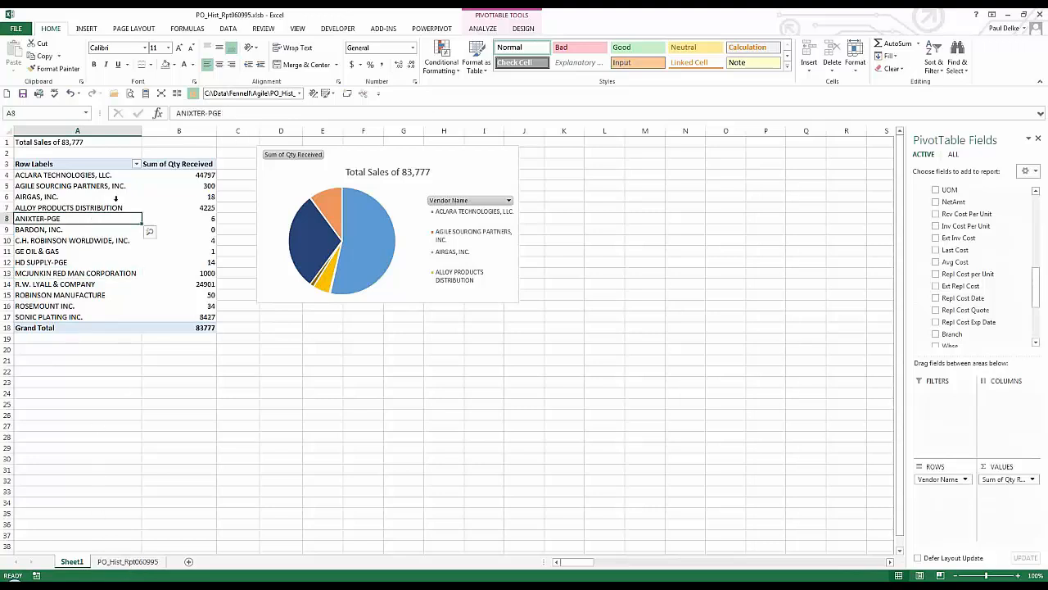
# Append a copy of rows 305 to 315 below the last record on the PO_Hist_Rpt060995 sheet, starting at A316
pyautogui.click(120, 562)
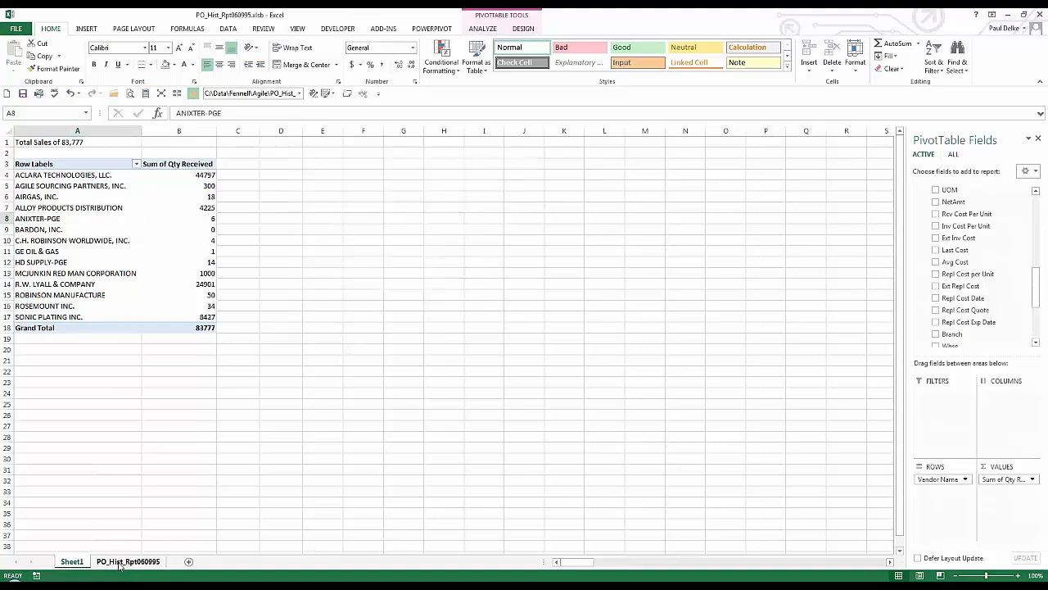
pyautogui.click(50, 339)
pyautogui.hotkey('ctrl', 'Home')
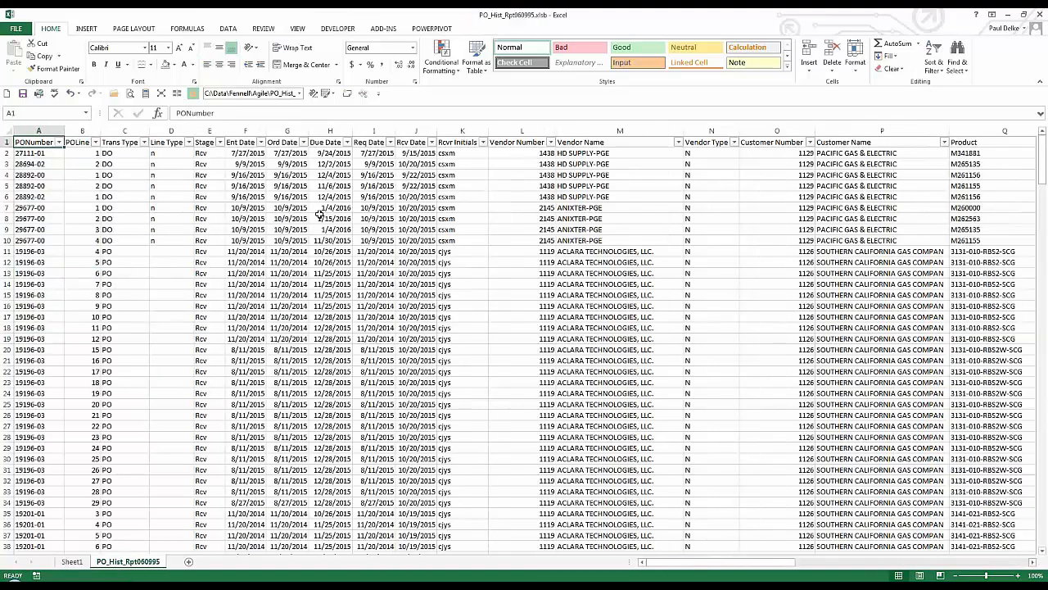
pyautogui.click(34, 275)
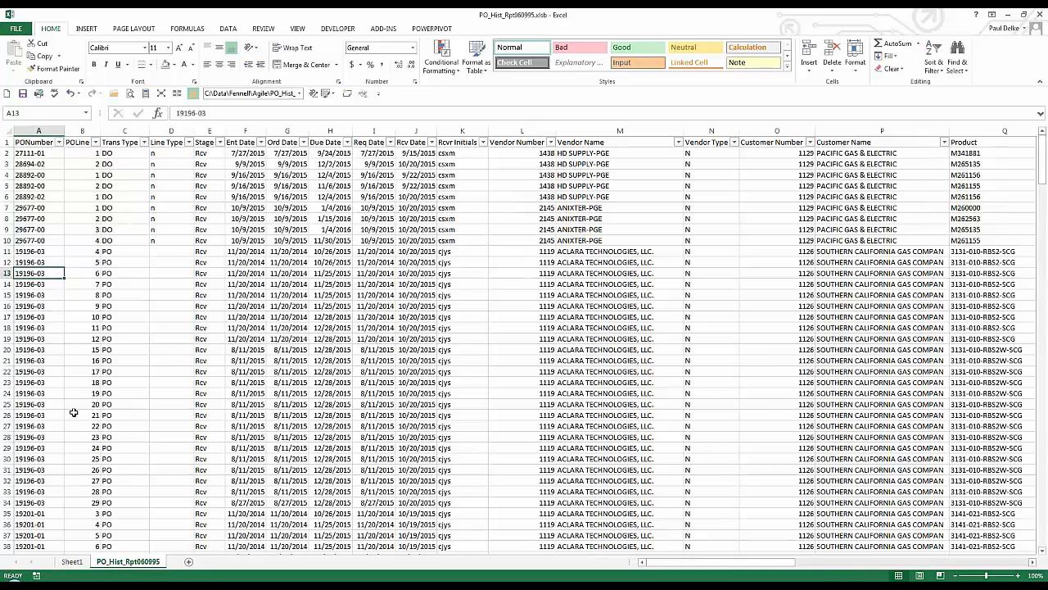
pyautogui.hotkey('ctrl', 'Down')
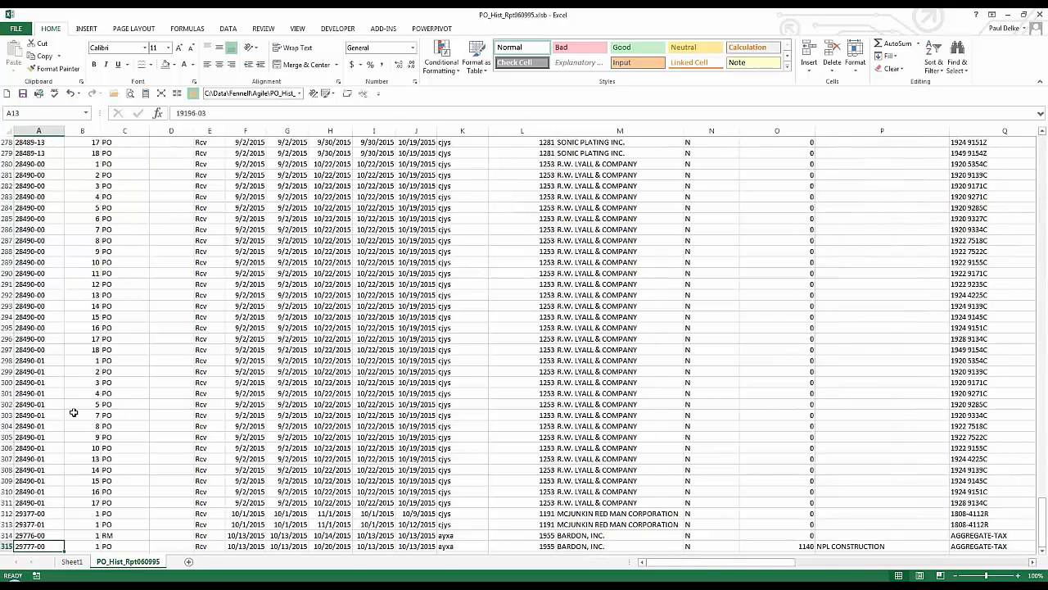
pyautogui.press('Down')
pyautogui.press('Down')
pyautogui.press('Down')
pyautogui.press('Down')
pyautogui.press('Down')
pyautogui.press('Down')
pyautogui.press('Down')
pyautogui.press('Down')
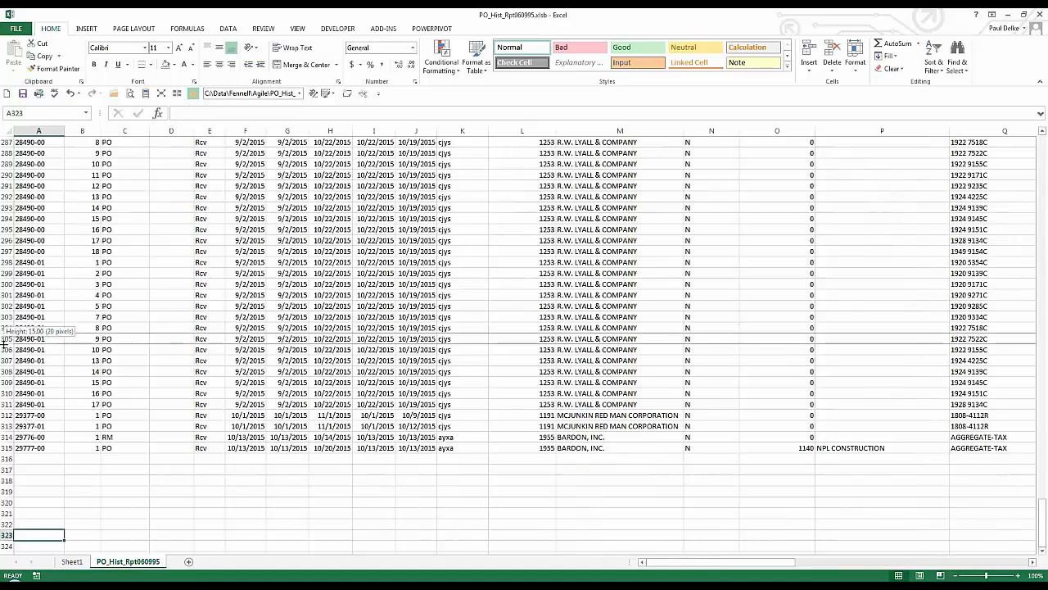
pyautogui.moveTo(4, 338); pyautogui.dragTo(5, 448)
pyautogui.hotkey('ctrl', 'c')
pyautogui.click(27, 459)
pyautogui.hotkey('ctrl', 'v')
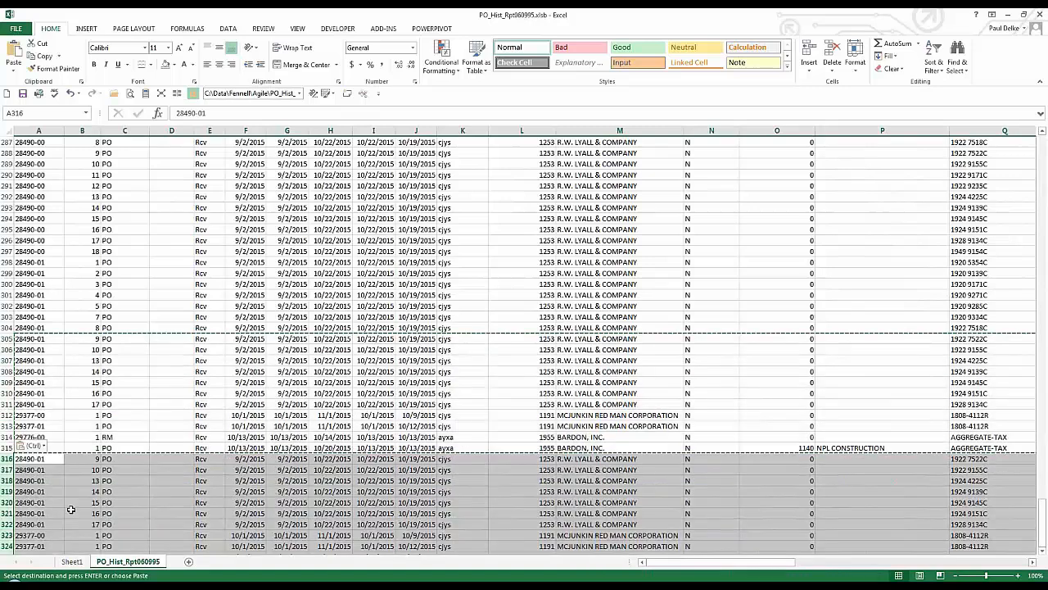
# Refresh the vendor PivotTable on Sheet1 against the PO history data
pyautogui.click(72, 561)
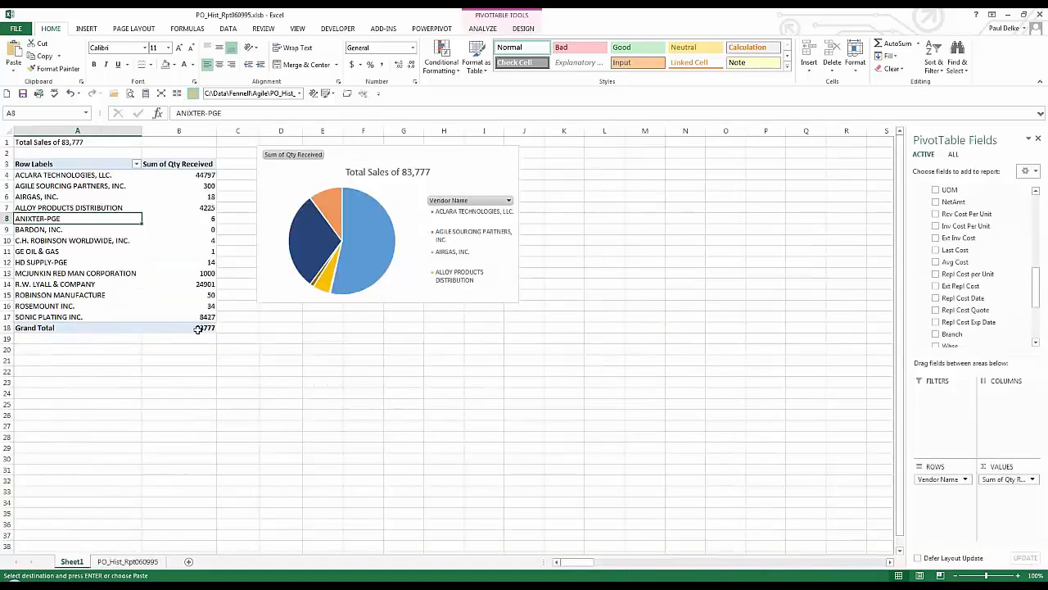
pyautogui.click(85, 254)
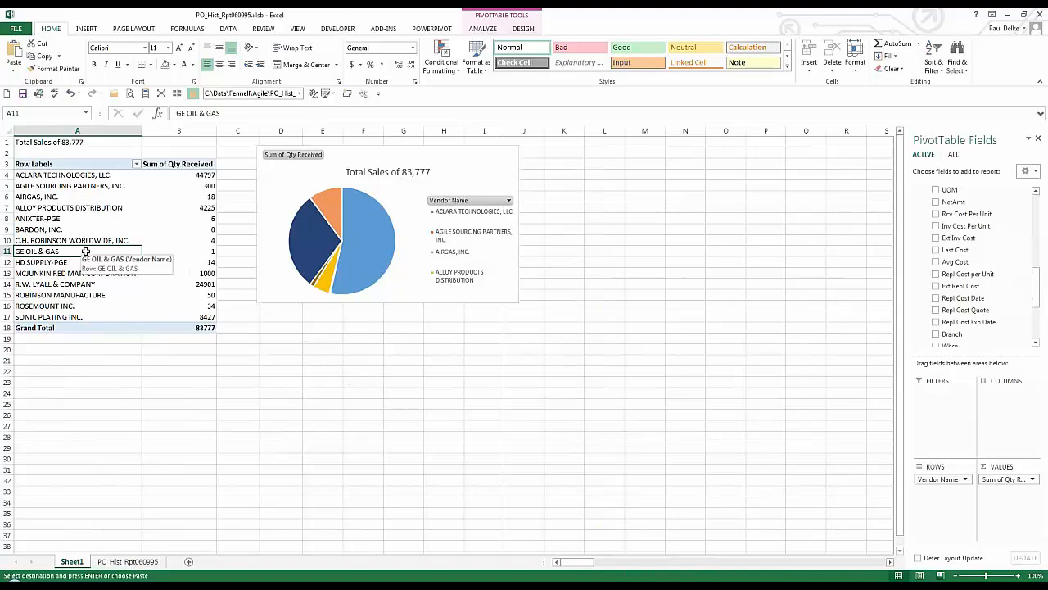
pyautogui.rightClick(86, 250)
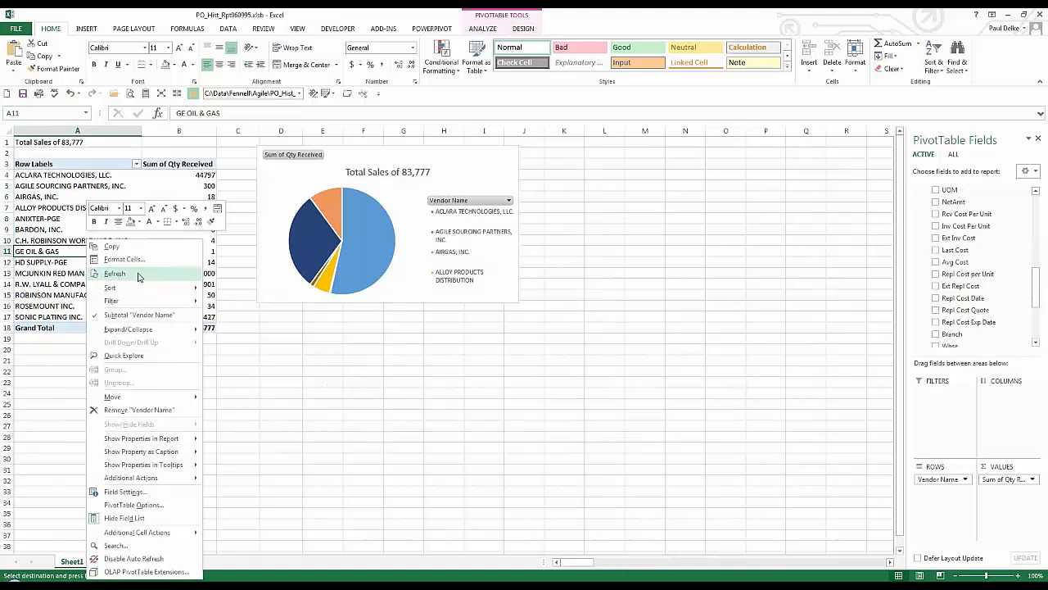
pyautogui.click(115, 274)
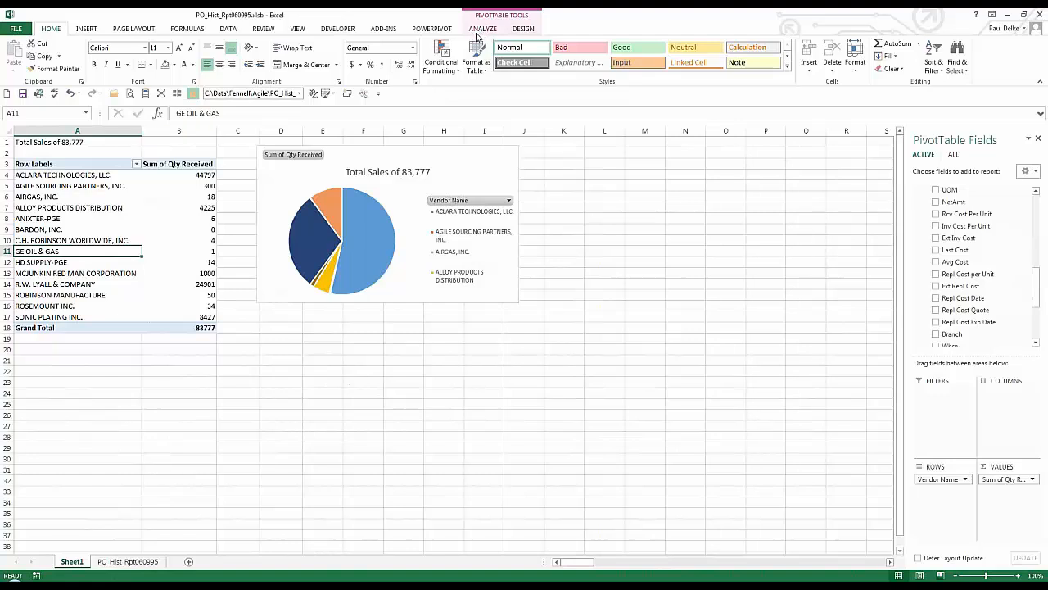
# Try to change the end row of the PivotTable's source range on PO_Hist_Rpt060995, and undo the change
pyautogui.click(482, 29)
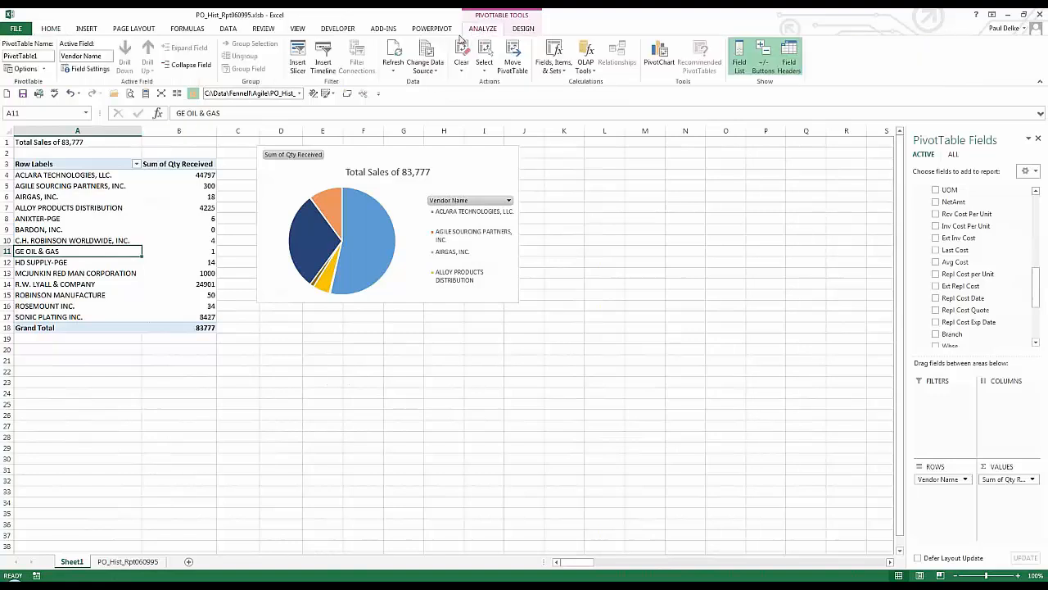
pyautogui.click(427, 70)
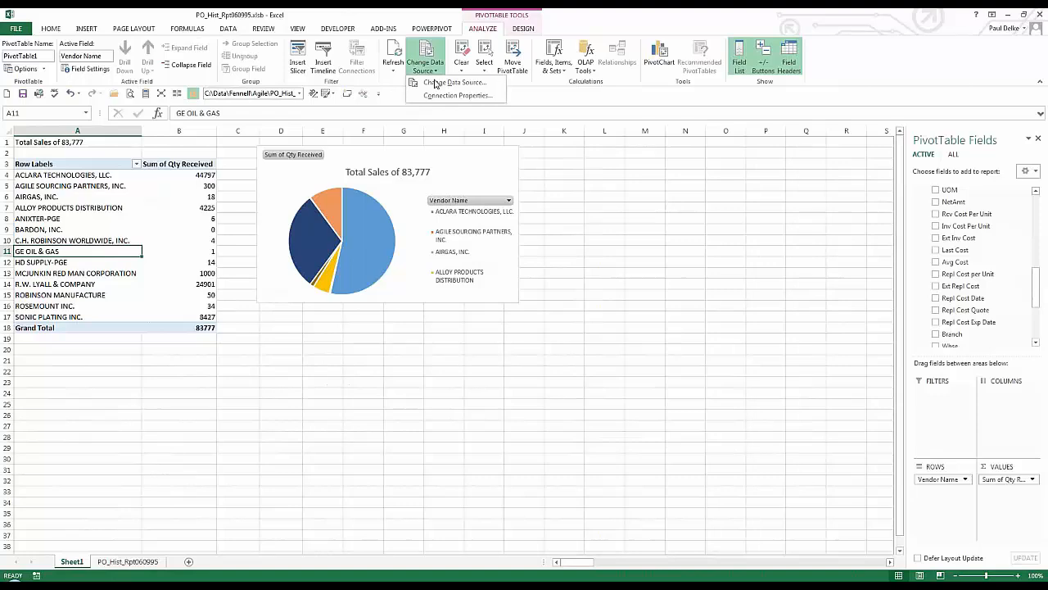
pyautogui.click(435, 83)
pyautogui.click(643, 230)
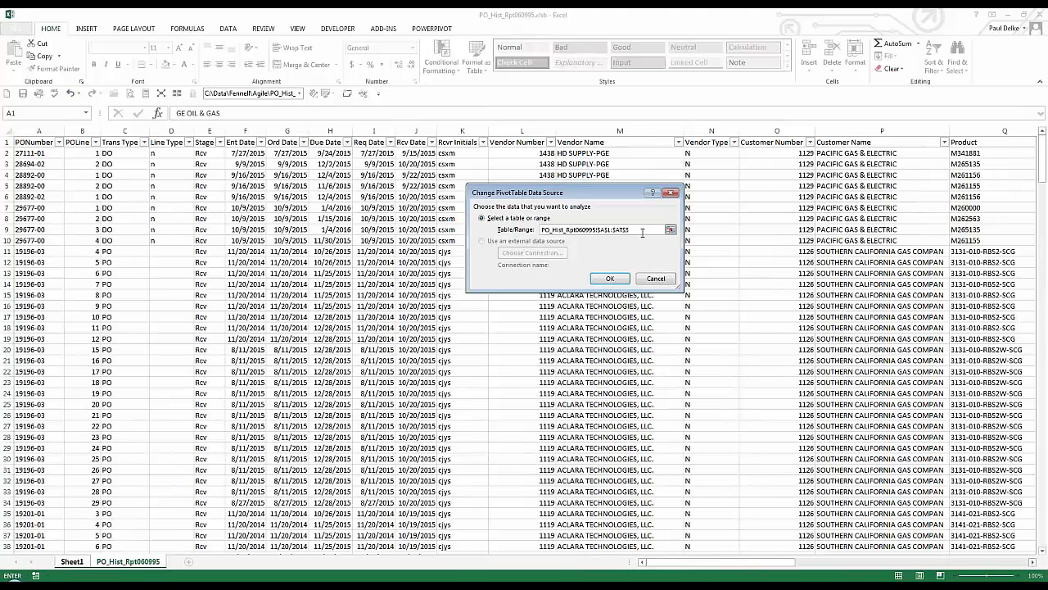
pyautogui.click(611, 279)
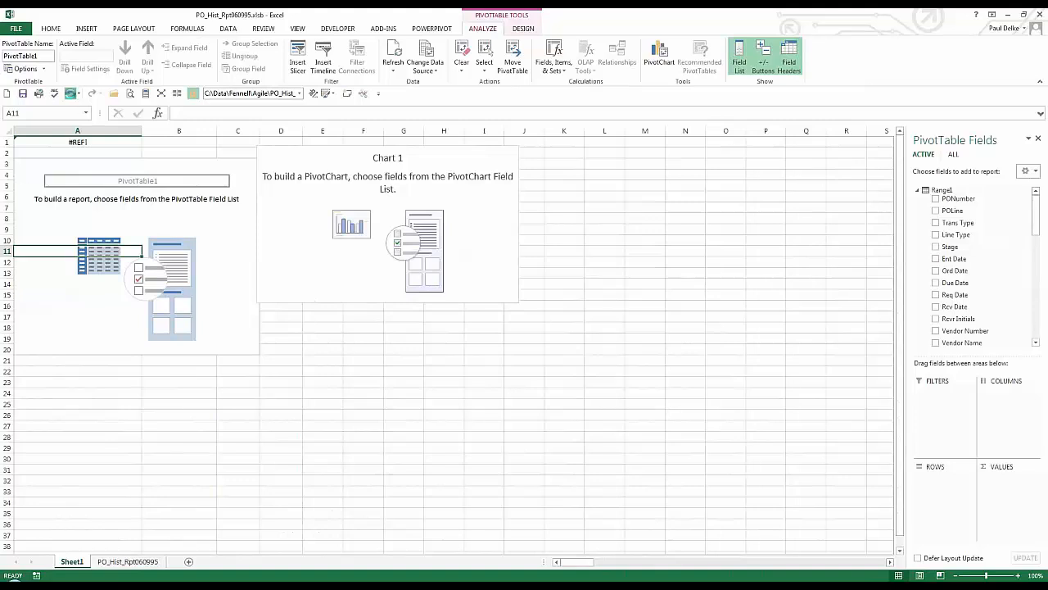
pyautogui.click(71, 92)
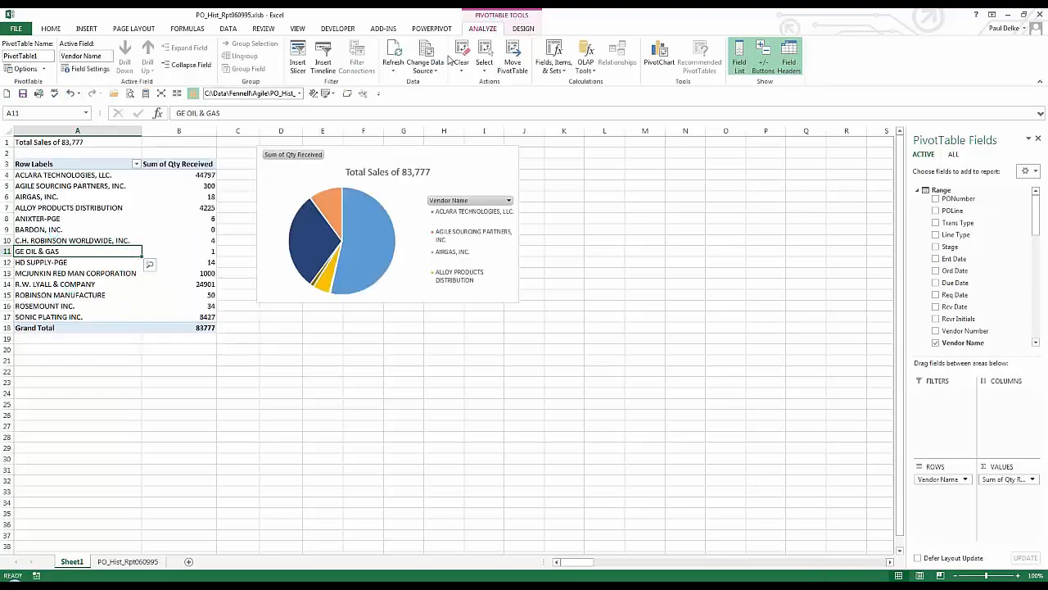
# Try once more to enter a new end row for the vendor PivotTable's source range, and undo that change too
pyautogui.click(425, 67)
pyautogui.click(449, 83)
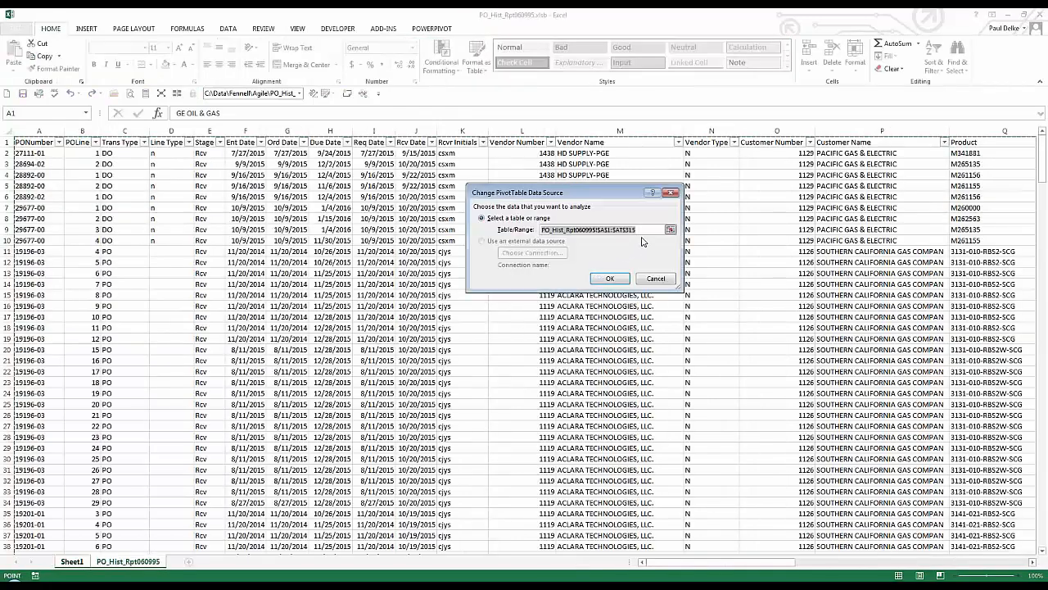
pyautogui.click(646, 233)
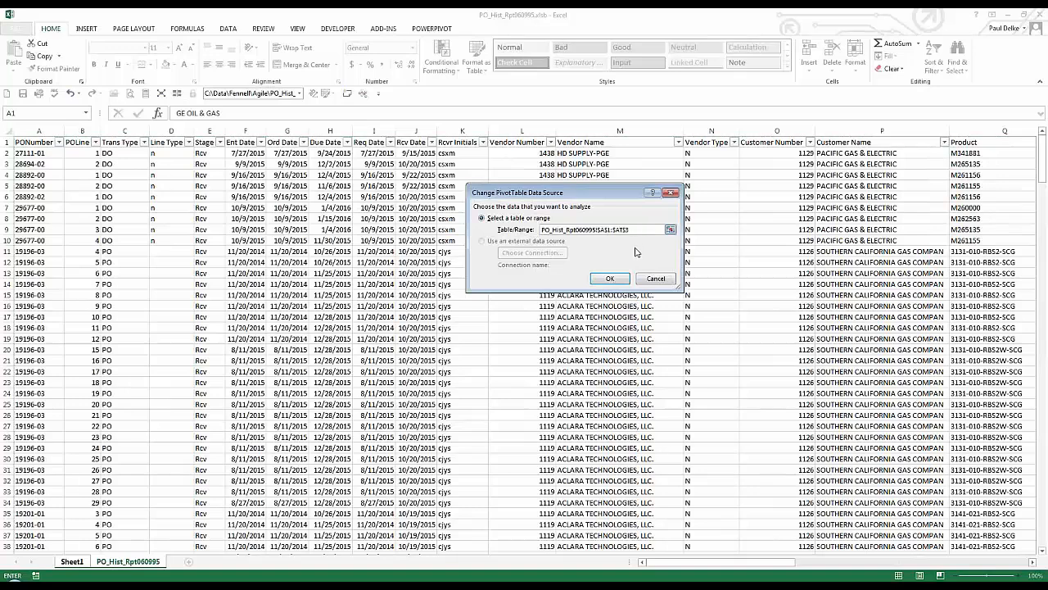
pyautogui.write('0')
pyautogui.click(612, 280)
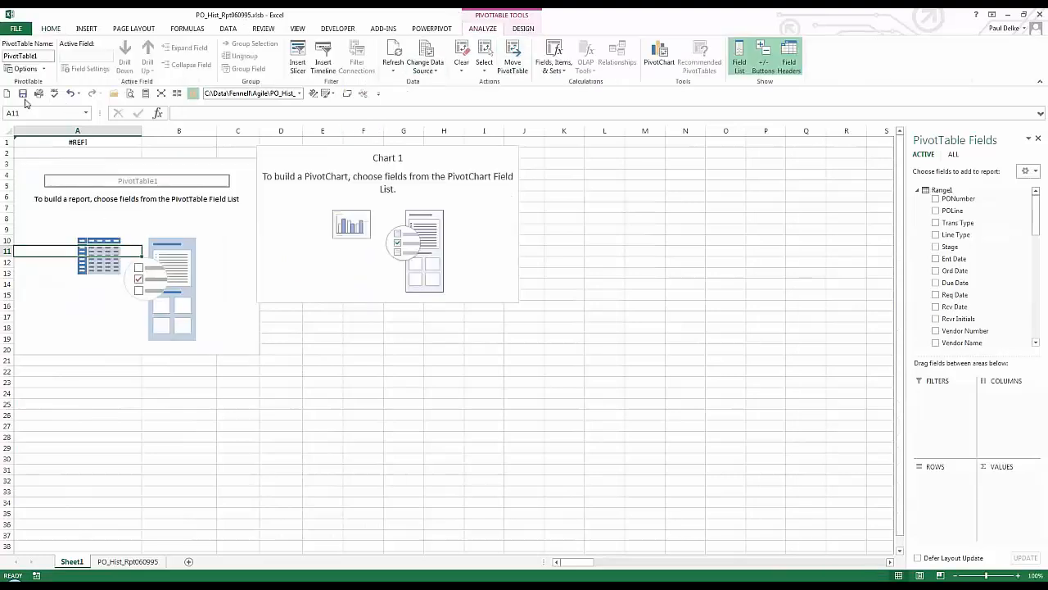
pyautogui.click(71, 92)
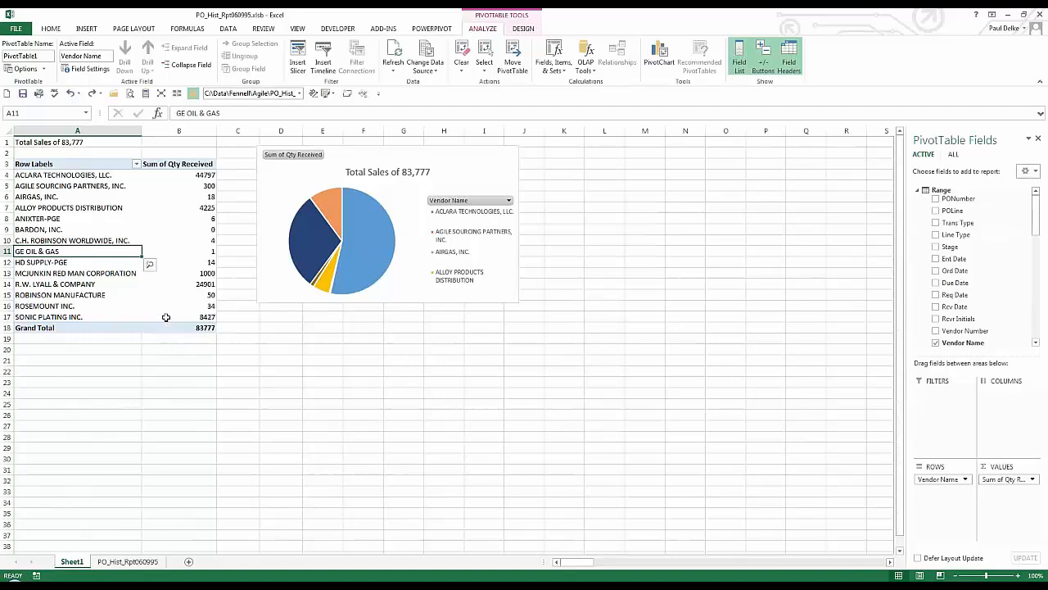
# Check where the last record sits in column A of the PO_Hist_Rpt060995 sheet, and return to Sheet1
pyautogui.click(168, 309)
pyautogui.click(128, 561)
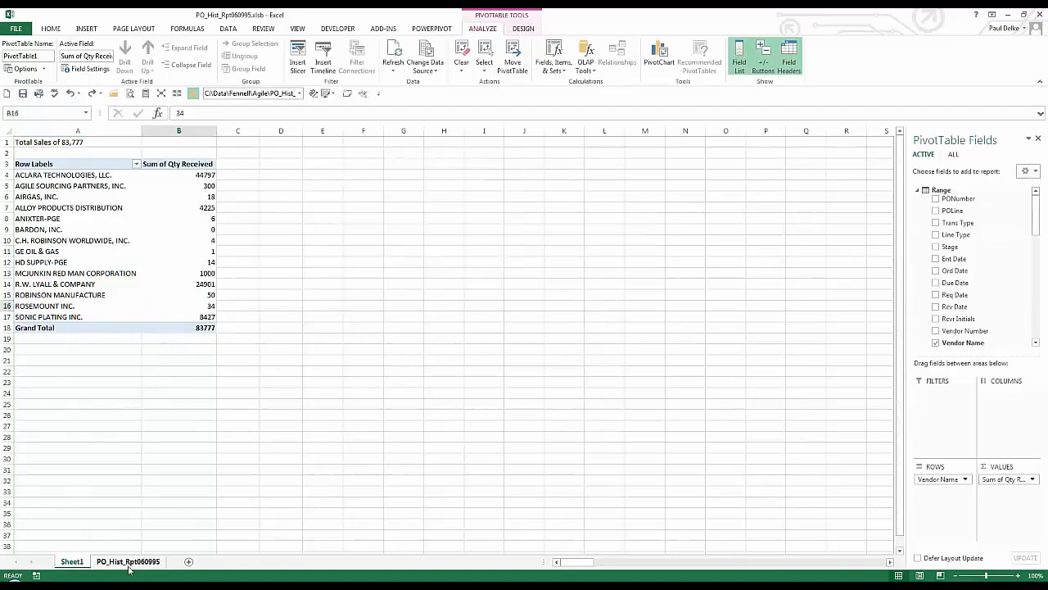
pyautogui.click(58, 439)
pyautogui.press('End')
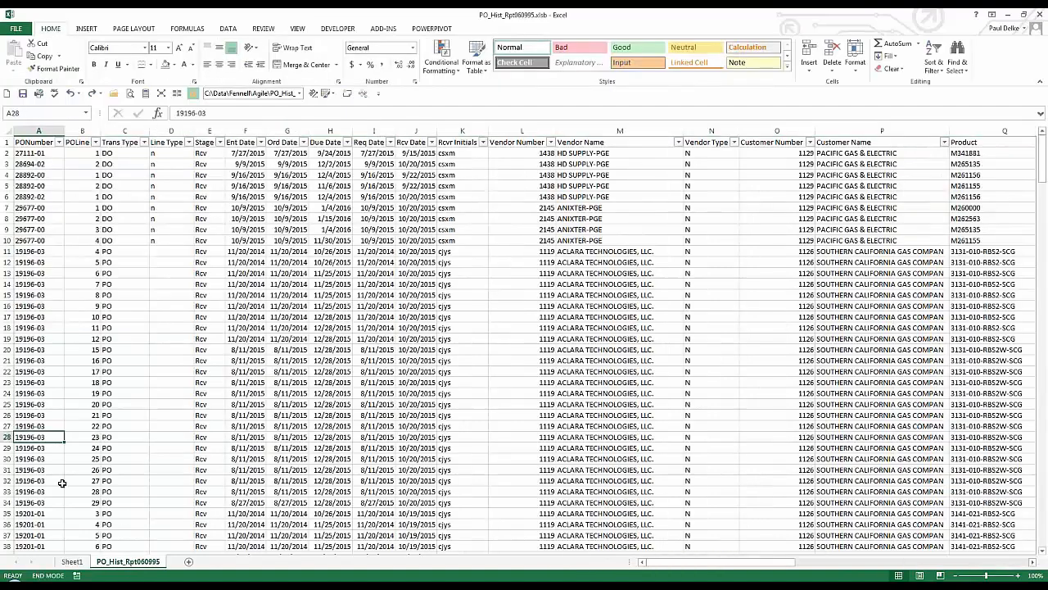
pyautogui.press('Down')
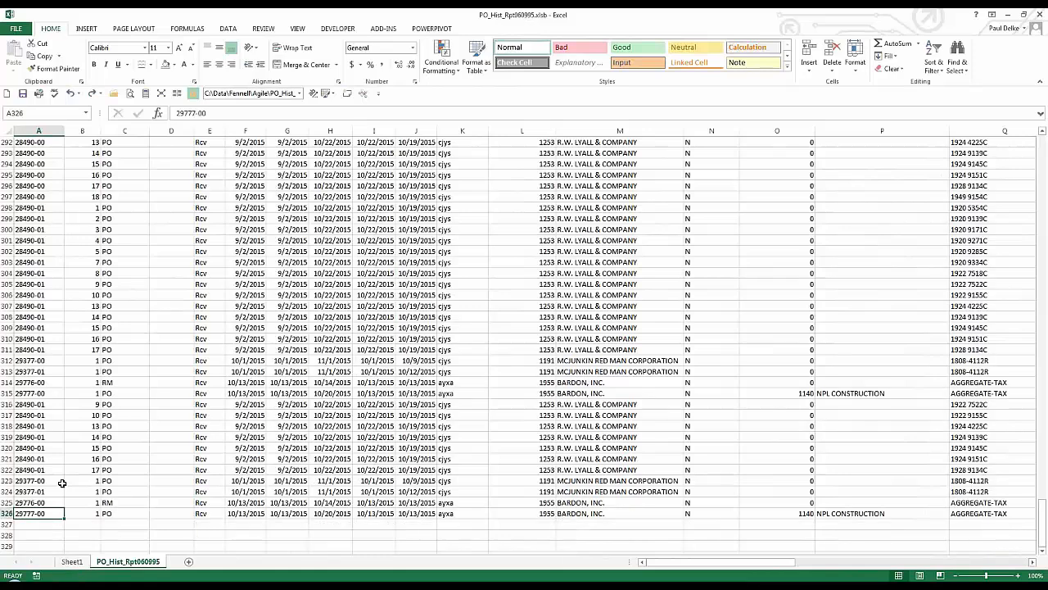
pyautogui.scroll(-3, 72, 402)
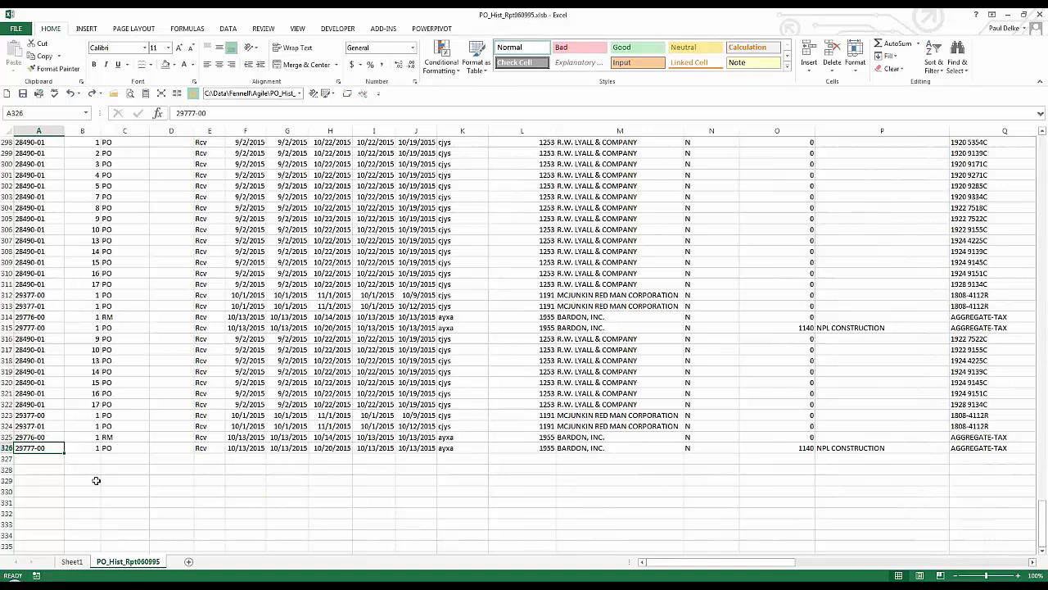
pyautogui.click(77, 564)
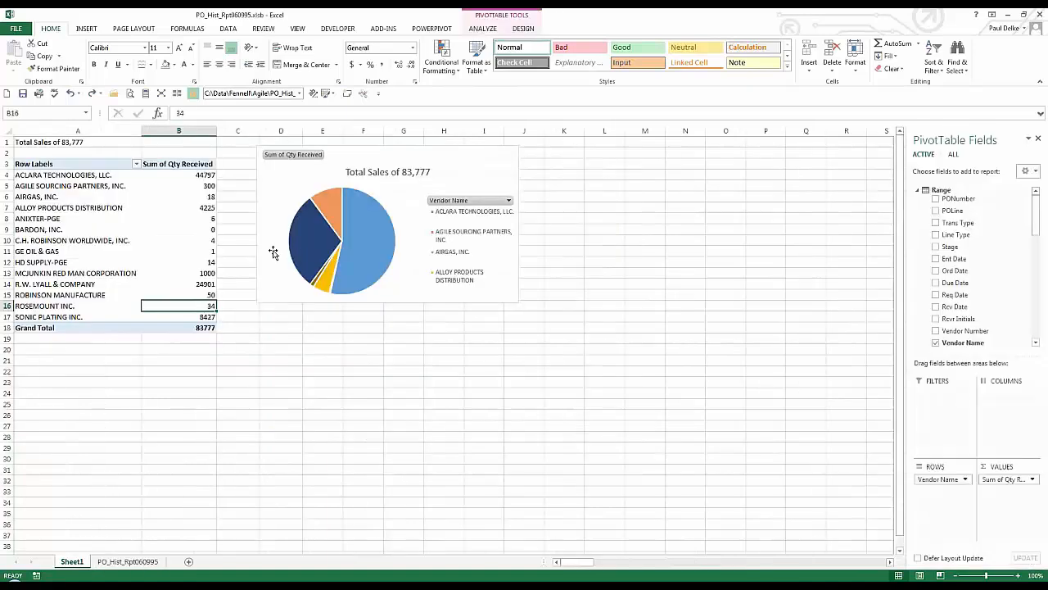
# Switch to the BranchSlsDtlCust - OEUXE example 2.txt workbook and delete the Total PivotChart from Sheet1
pyautogui.click(276, 297)
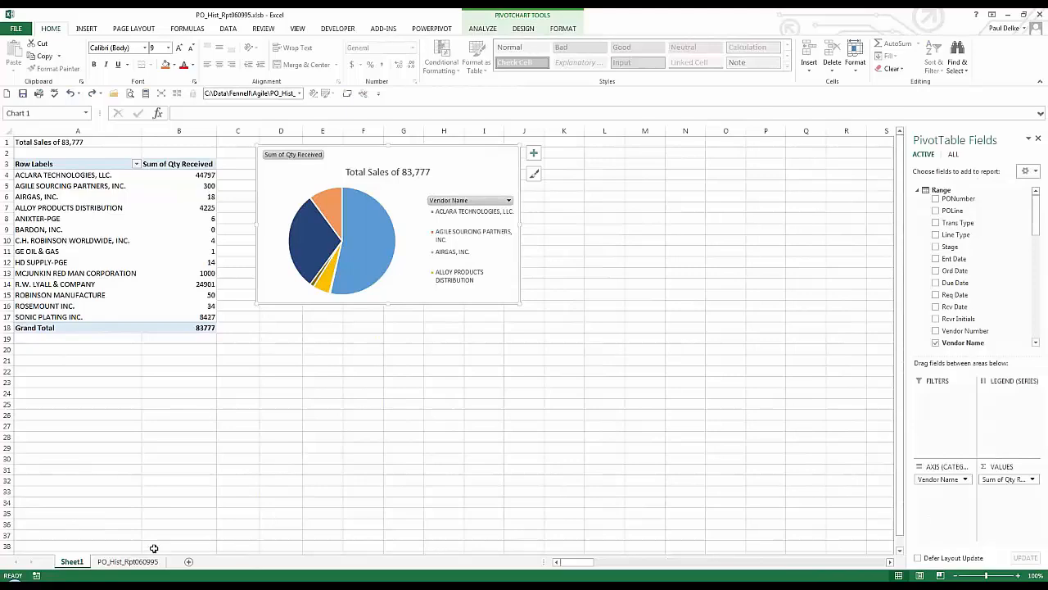
pyautogui.hotkey('alt', 'Tab')
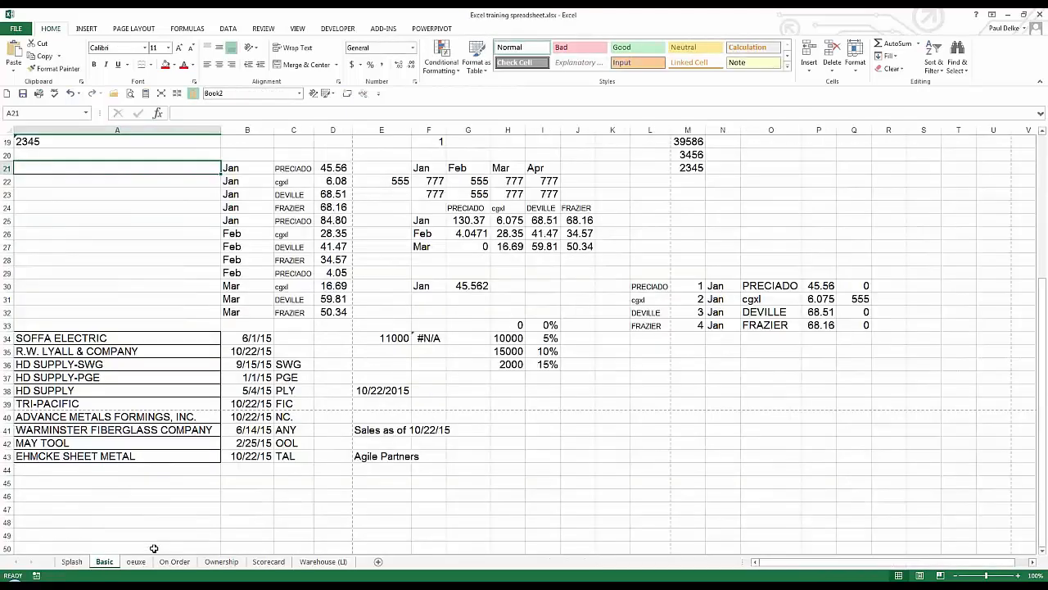
pyautogui.hotkey('alt', 'Tab')
pyautogui.hotkey('alt', 'Tab')
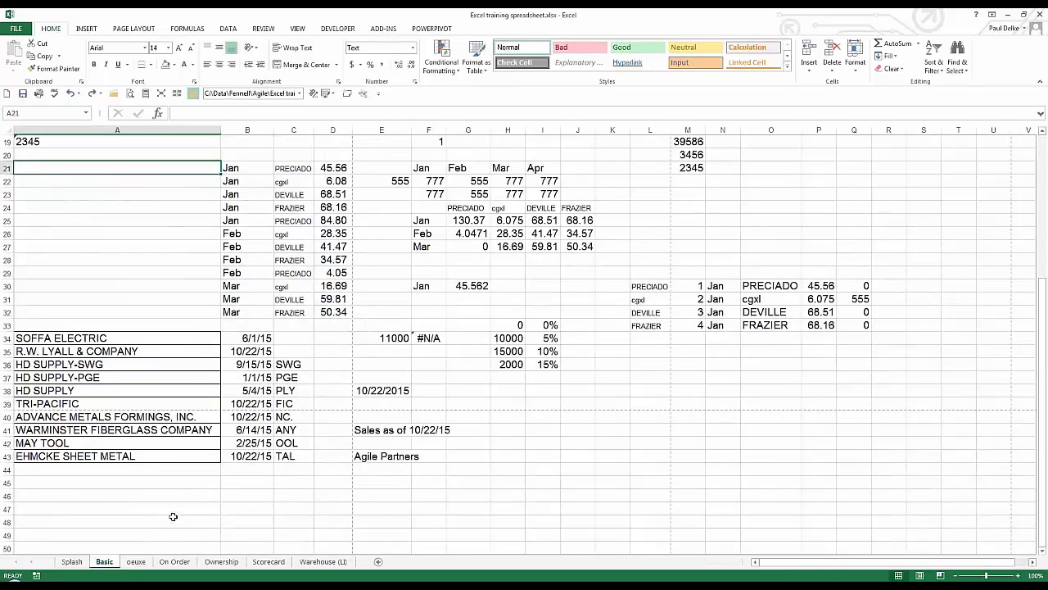
pyautogui.hotkey('alt', 'Tab')
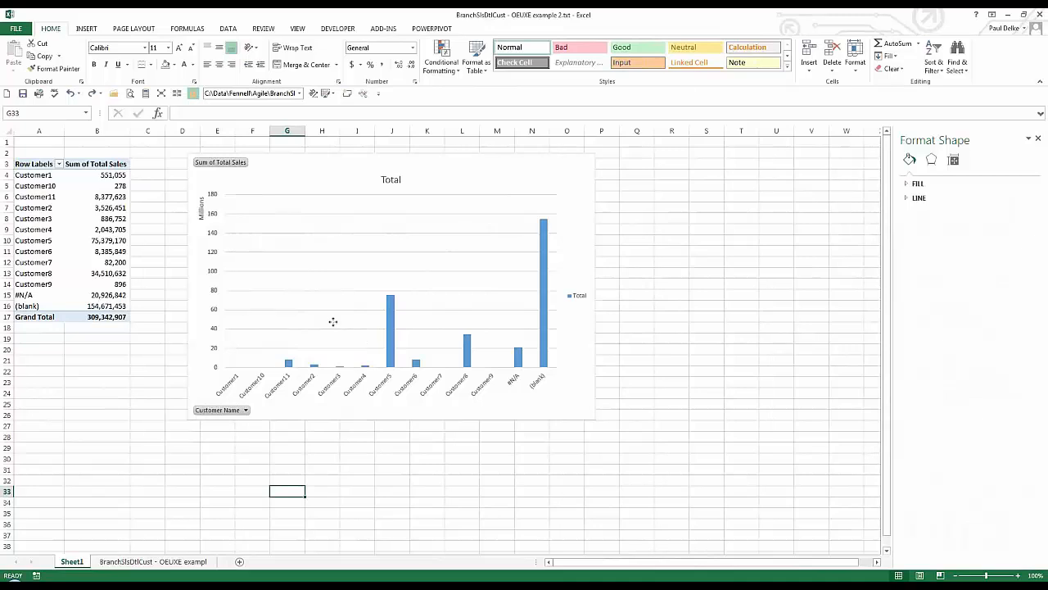
pyautogui.click(332, 322)
pyautogui.click(205, 302)
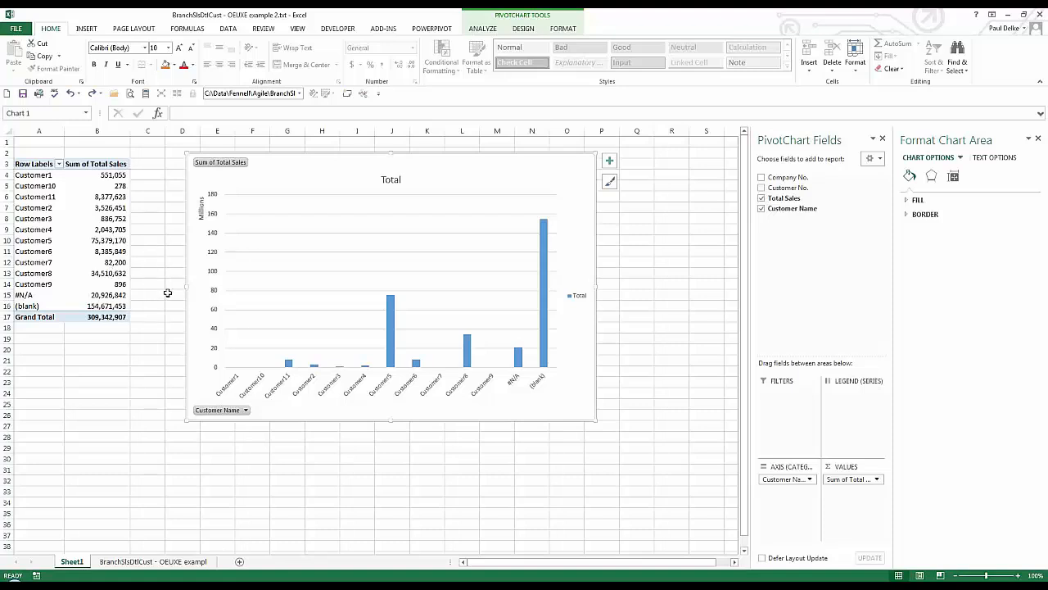
pyautogui.press('Delete')
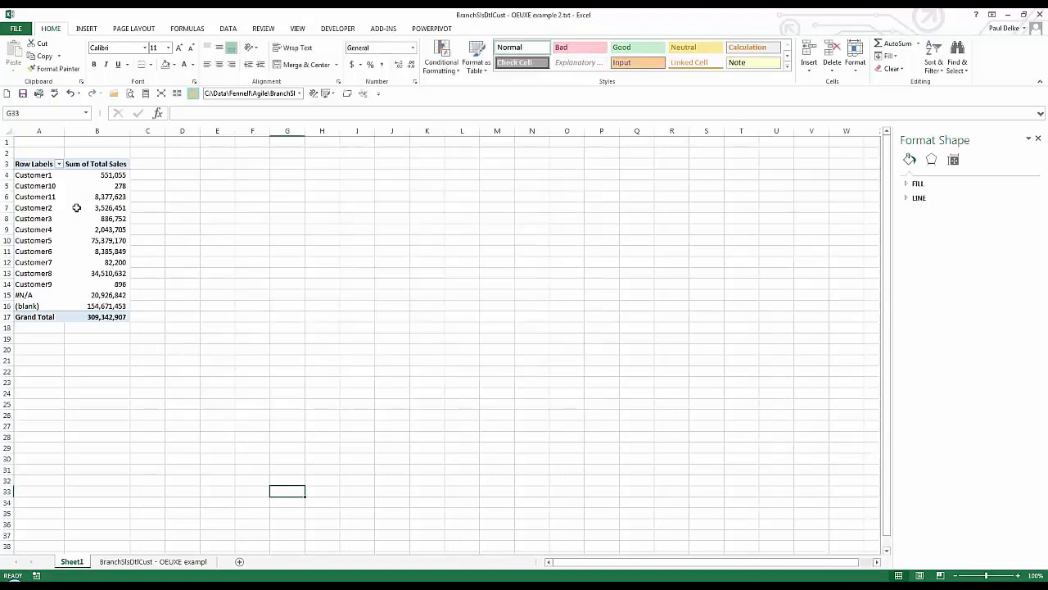
# Insert a 3-D Clustered Column PivotChart from the customer total sales PivotTable and place it beside the table, starting around row 5
pyautogui.click(66, 196)
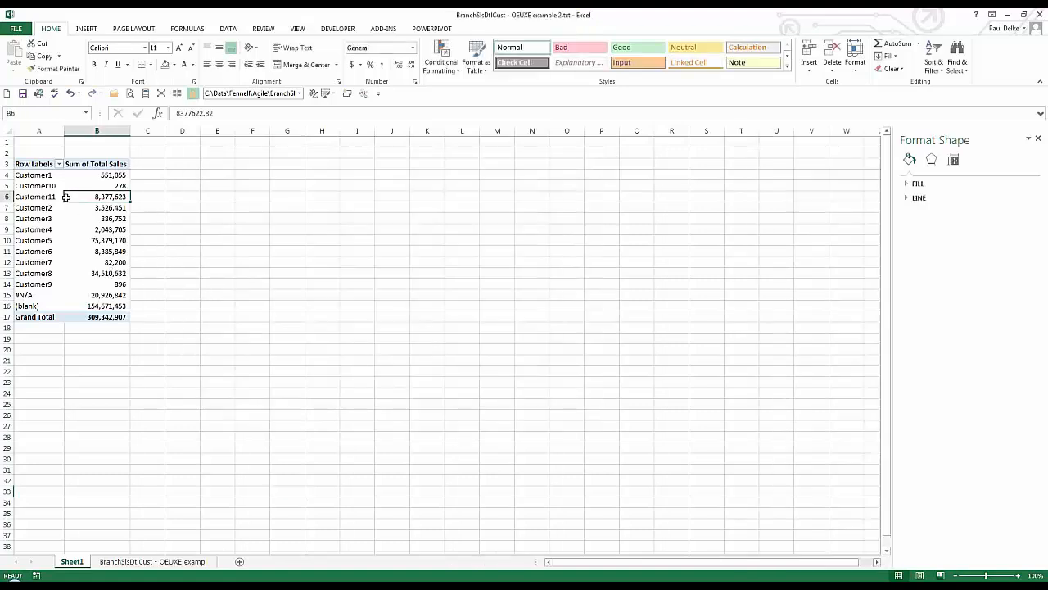
pyautogui.click(87, 29)
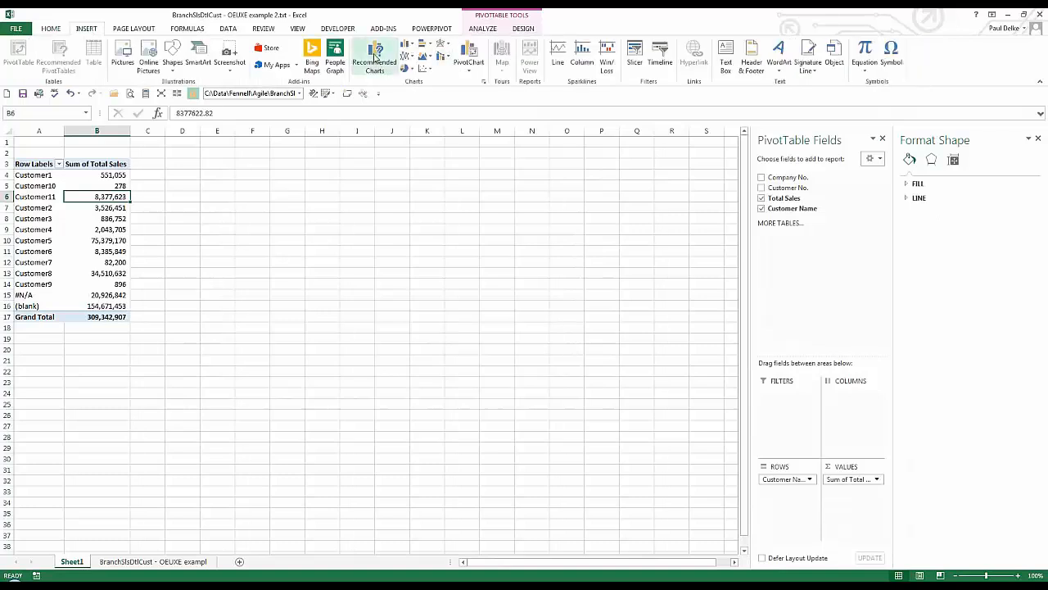
pyautogui.click(464, 73)
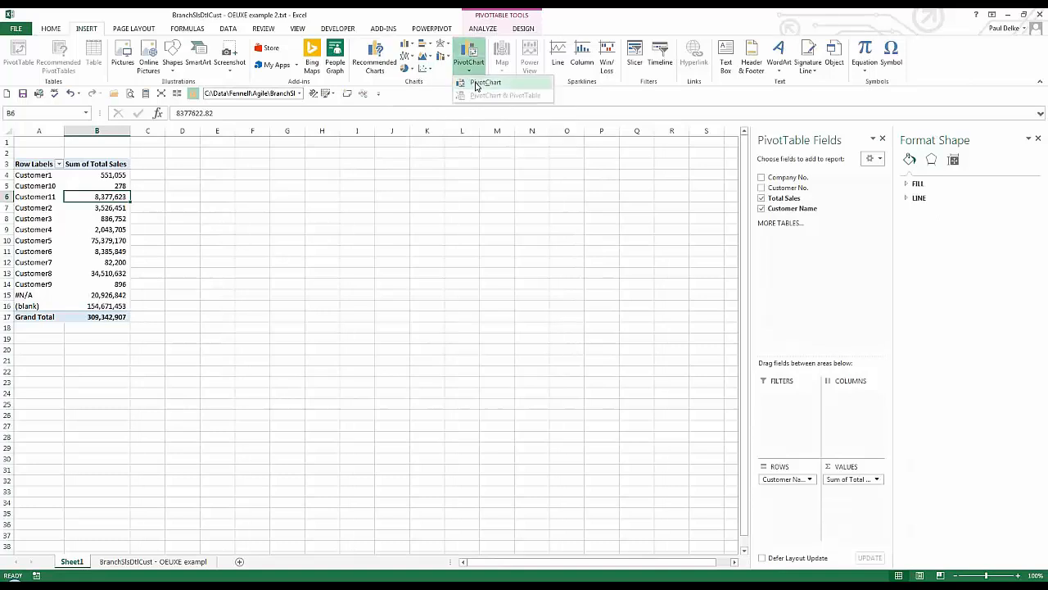
pyautogui.click(478, 85)
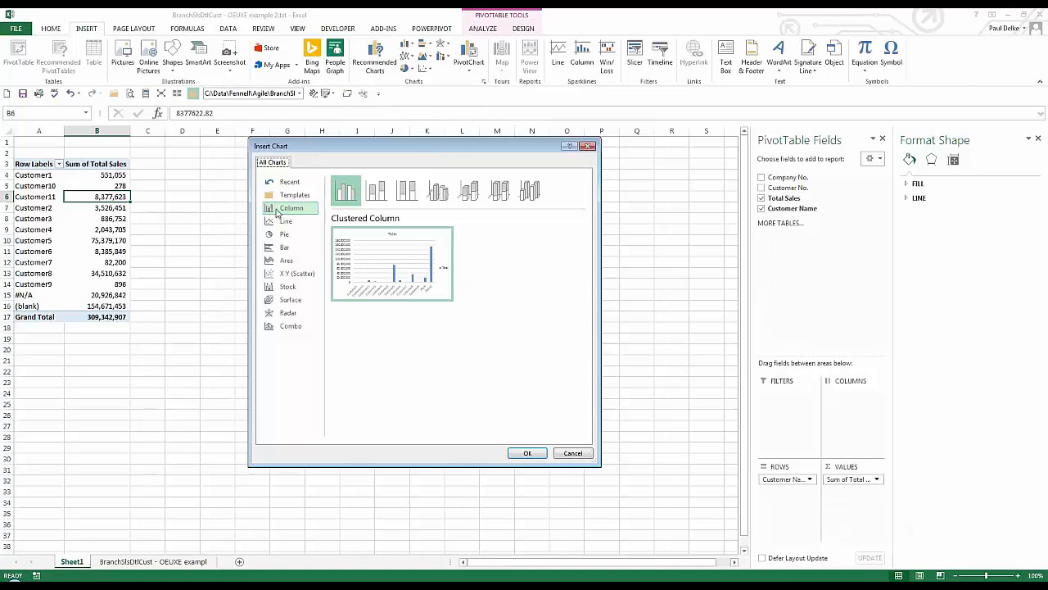
pyautogui.click(288, 328)
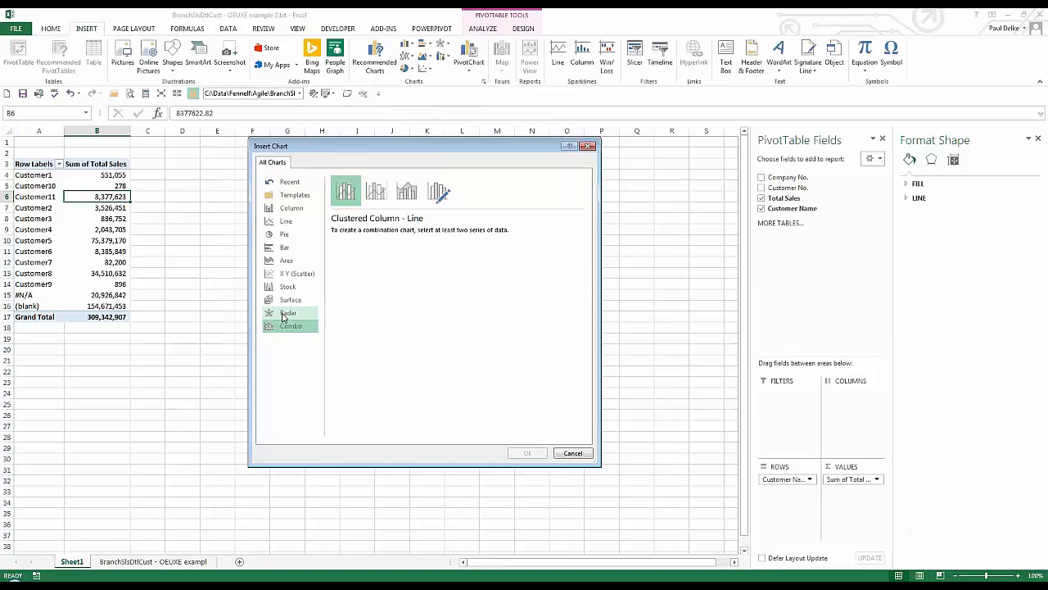
pyautogui.click(284, 316)
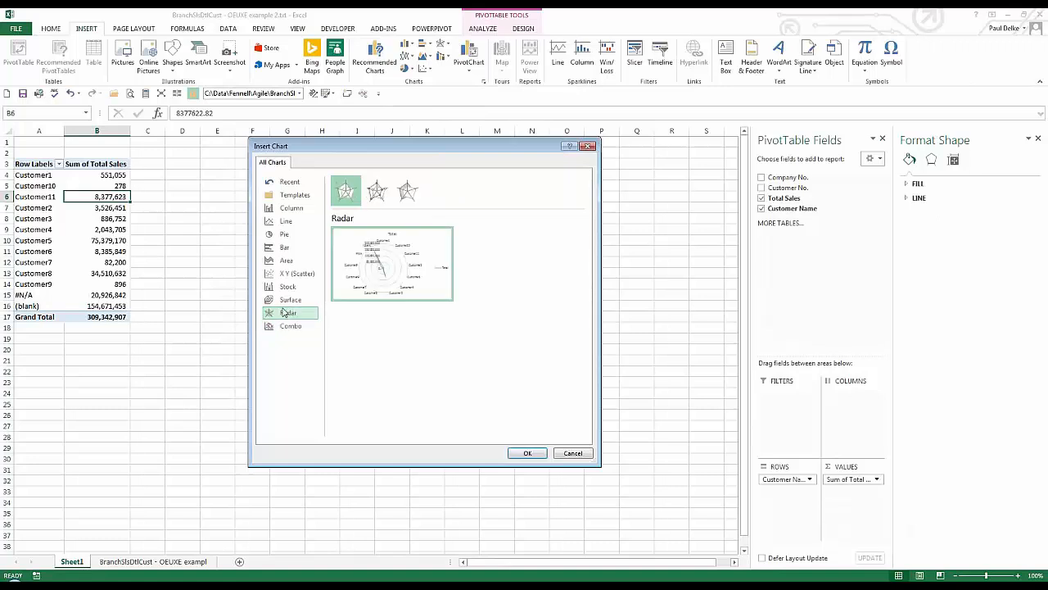
pyautogui.click(280, 210)
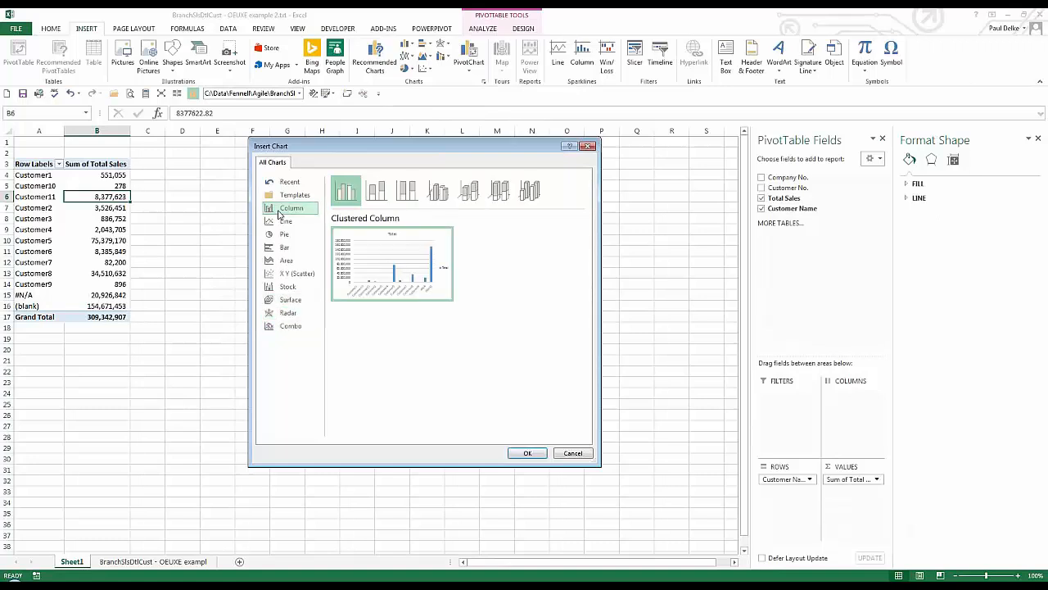
pyautogui.click(407, 192)
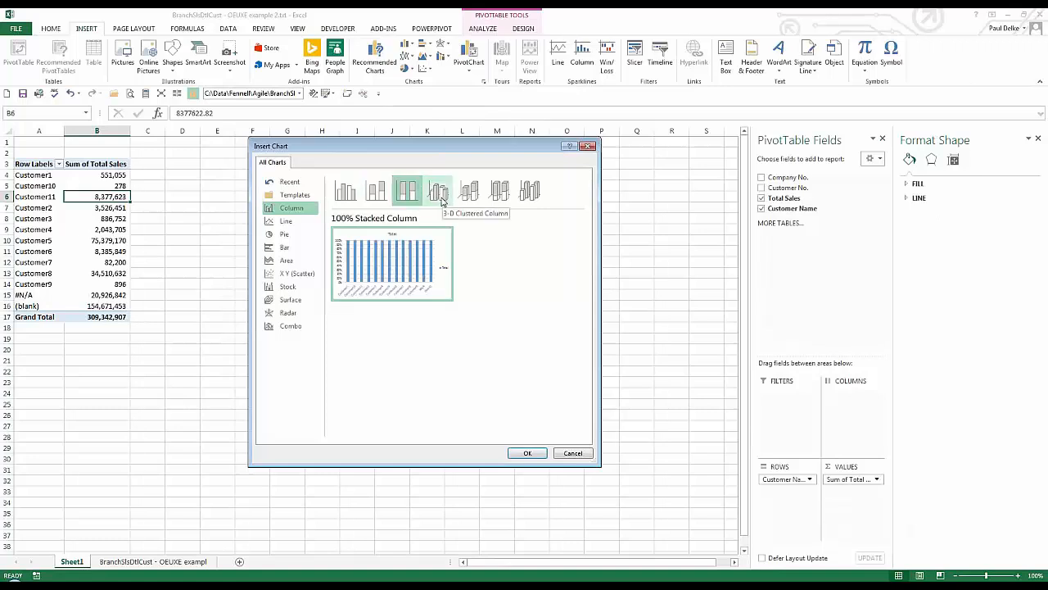
pyautogui.click(439, 193)
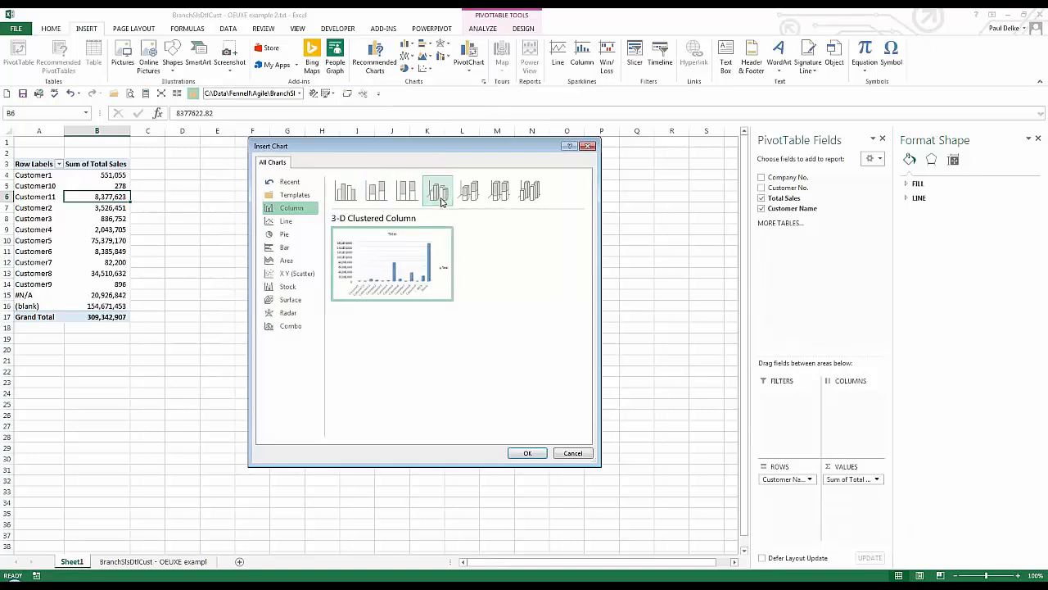
pyautogui.click(528, 454)
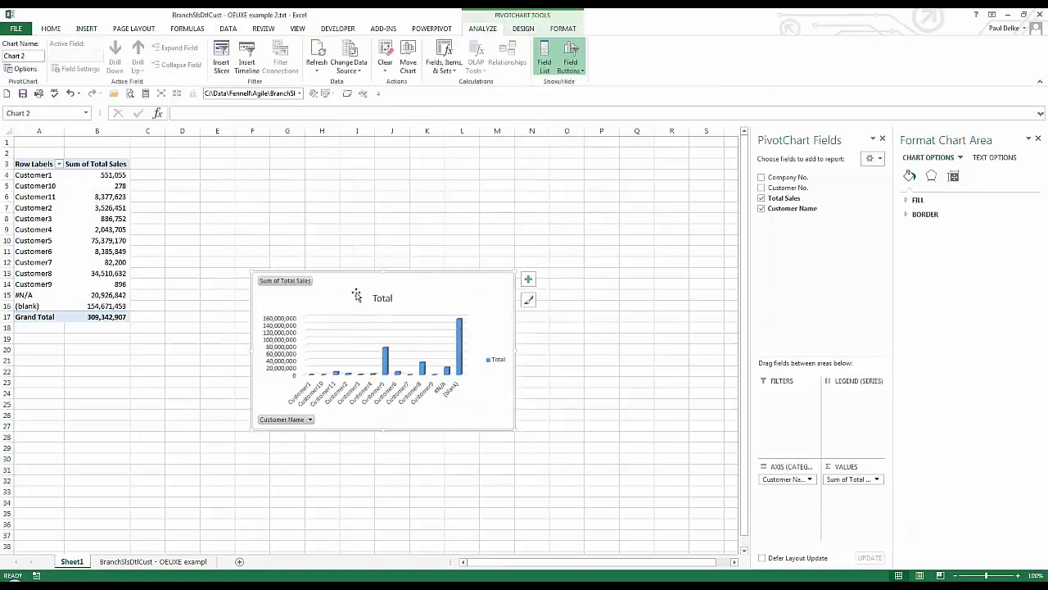
pyautogui.moveTo(346, 270); pyautogui.dragTo(320, 180)
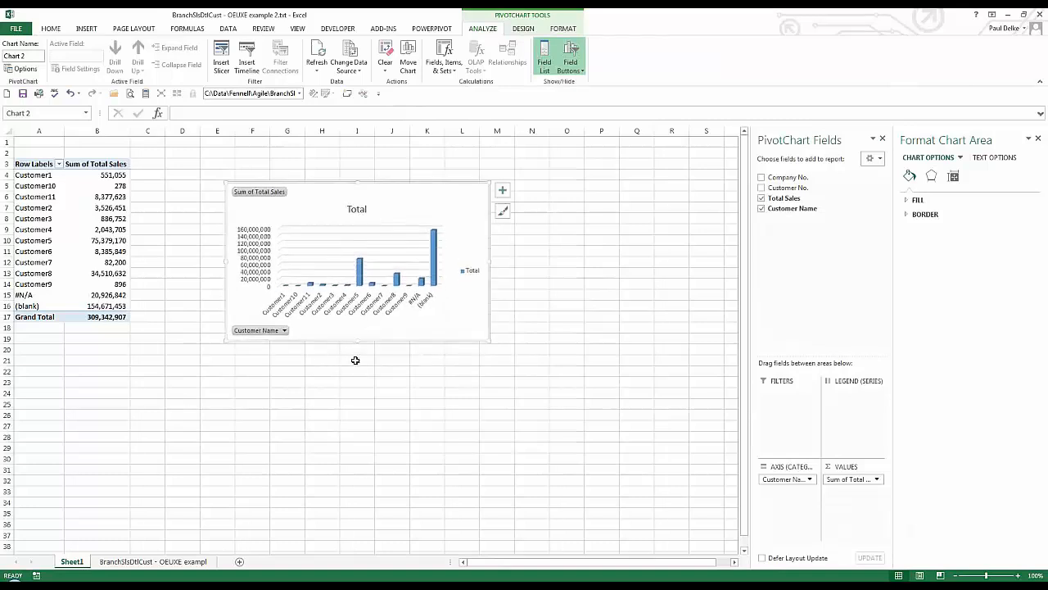
# Enlarge the PivotChart so it extends to about column Q and row 27, and bring up its chart area formatting options
pyautogui.moveTo(489, 340); pyautogui.dragTo(643, 431)
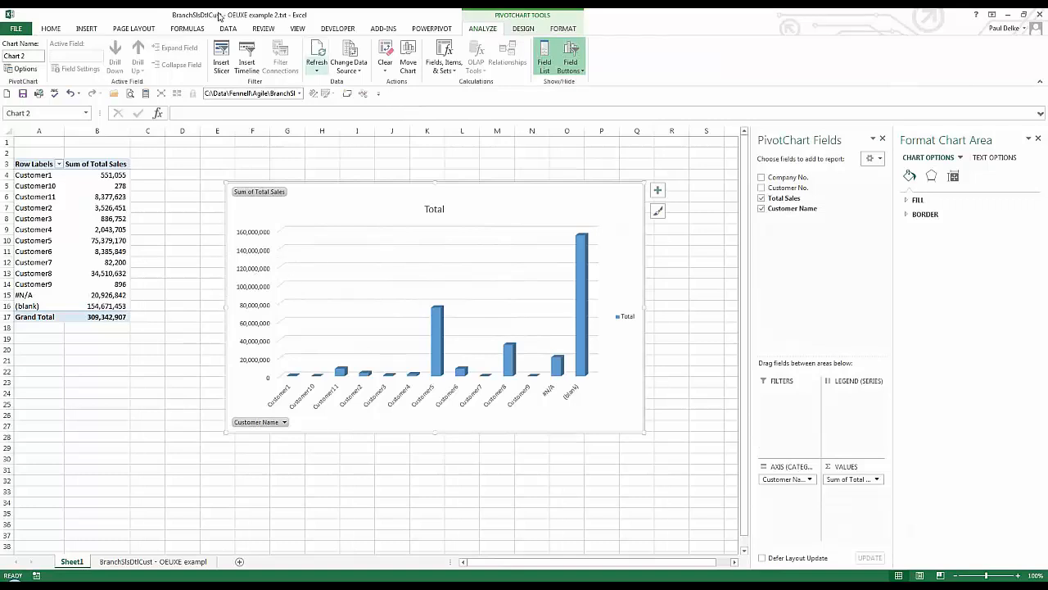
pyautogui.rightClick(275, 212)
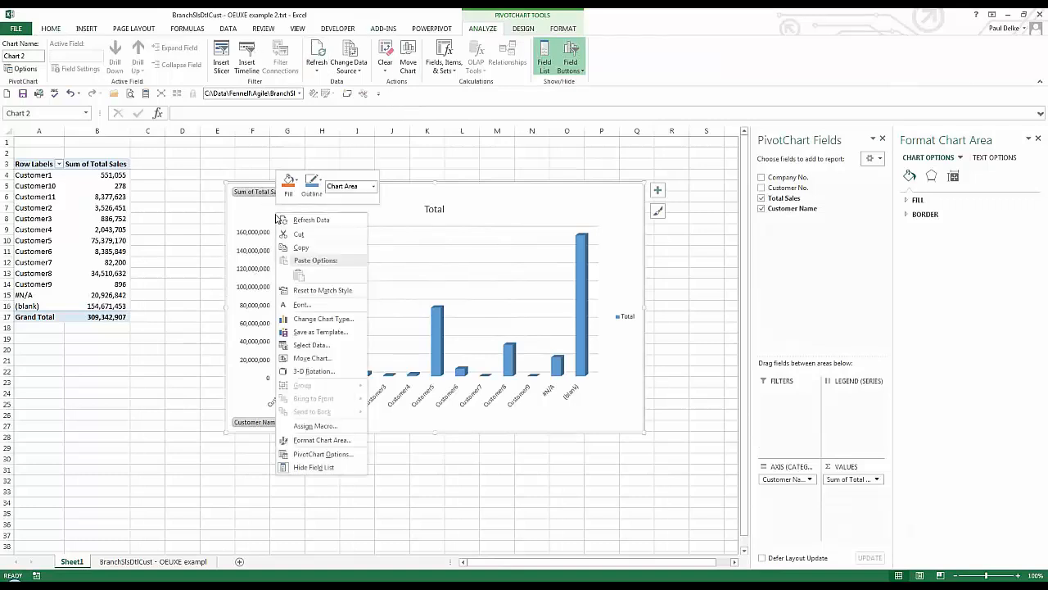
pyautogui.click(316, 443)
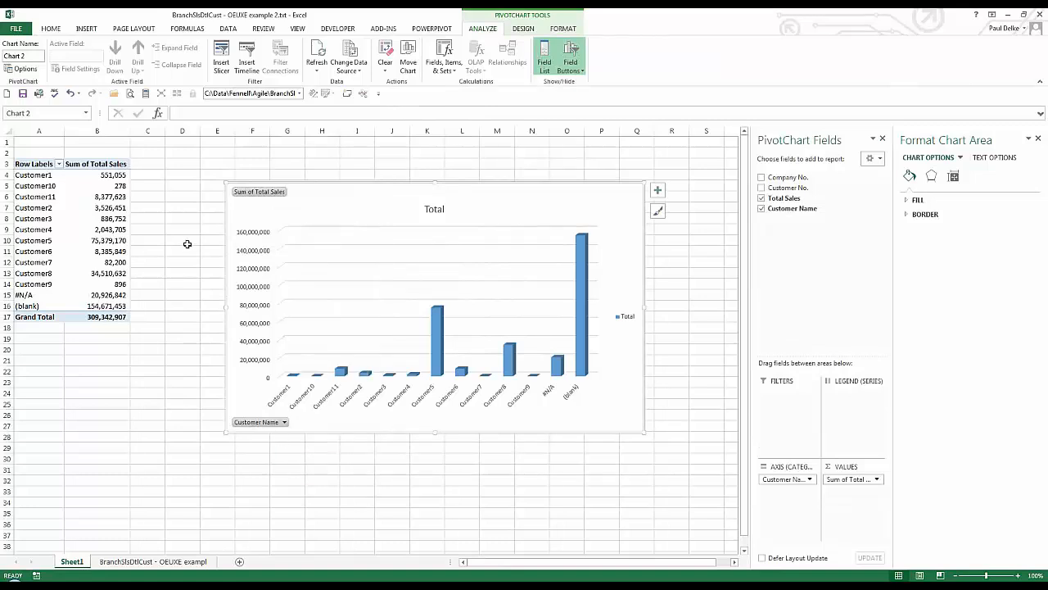
pyautogui.rightClick(258, 215)
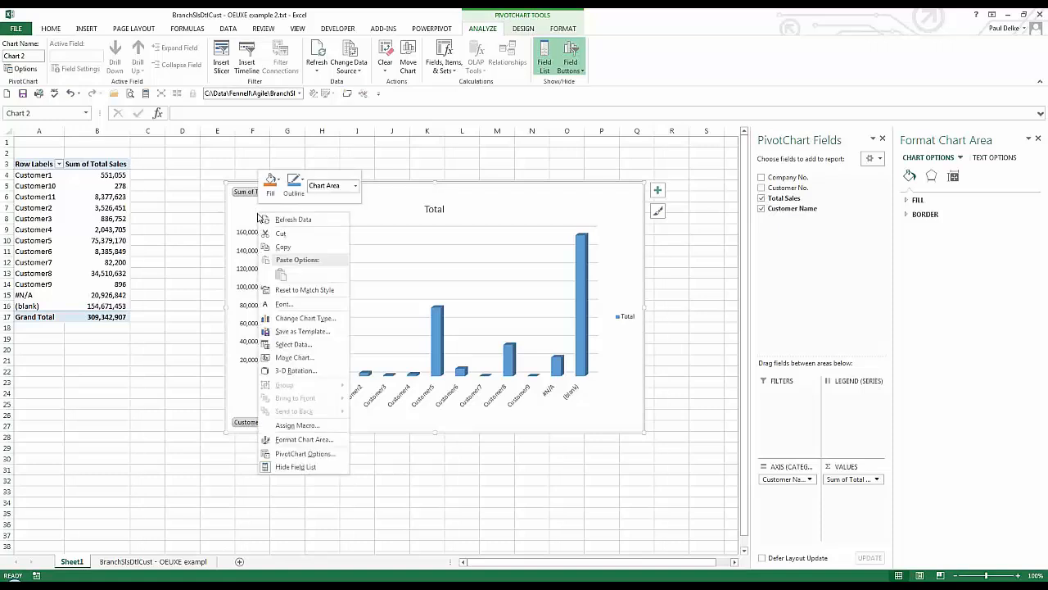
# Preview the Pie, Bar, Area, template and recent chart types for the PivotChart, and keep 3-D Clustered Column
pyautogui.click(86, 29)
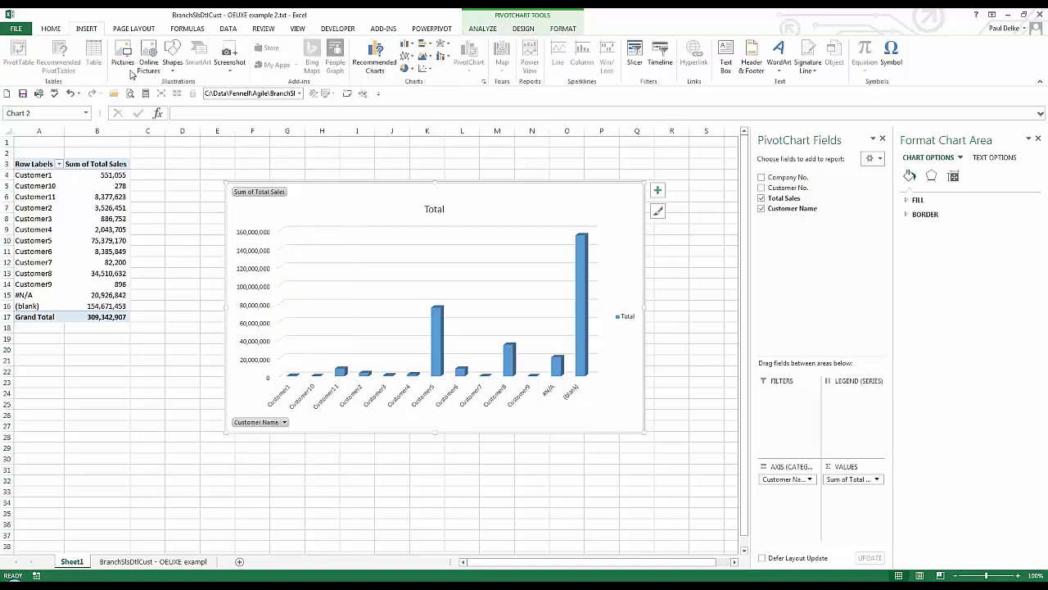
pyautogui.click(374, 57)
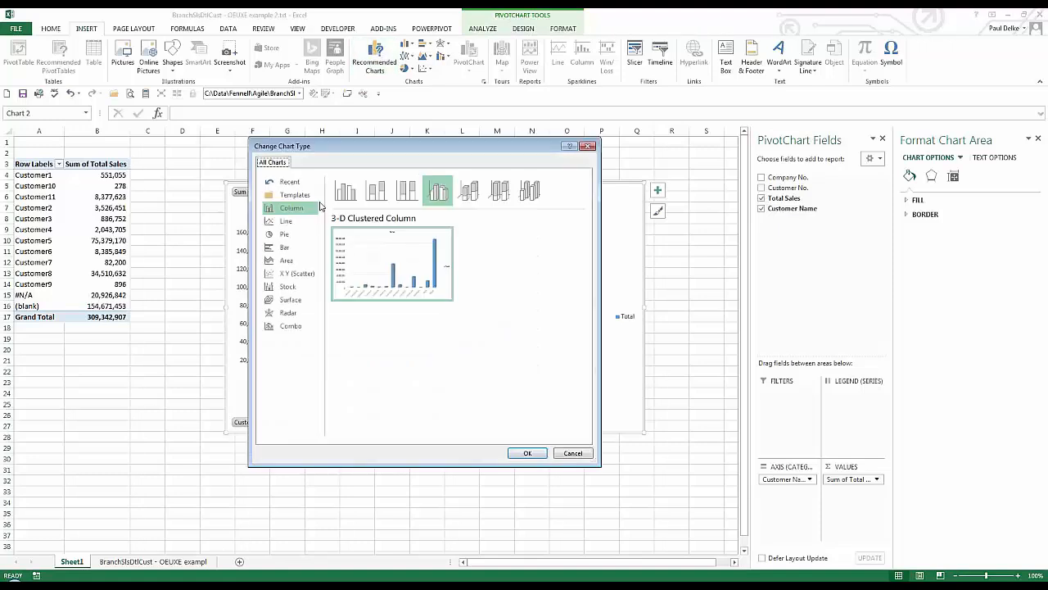
pyautogui.click(285, 234)
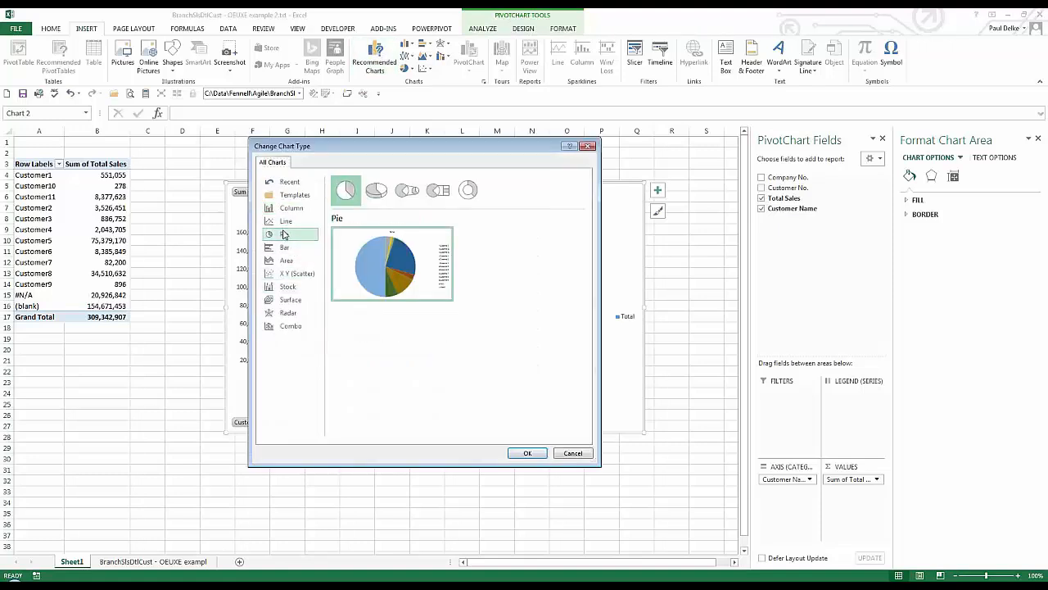
pyautogui.click(284, 247)
pyautogui.click(285, 260)
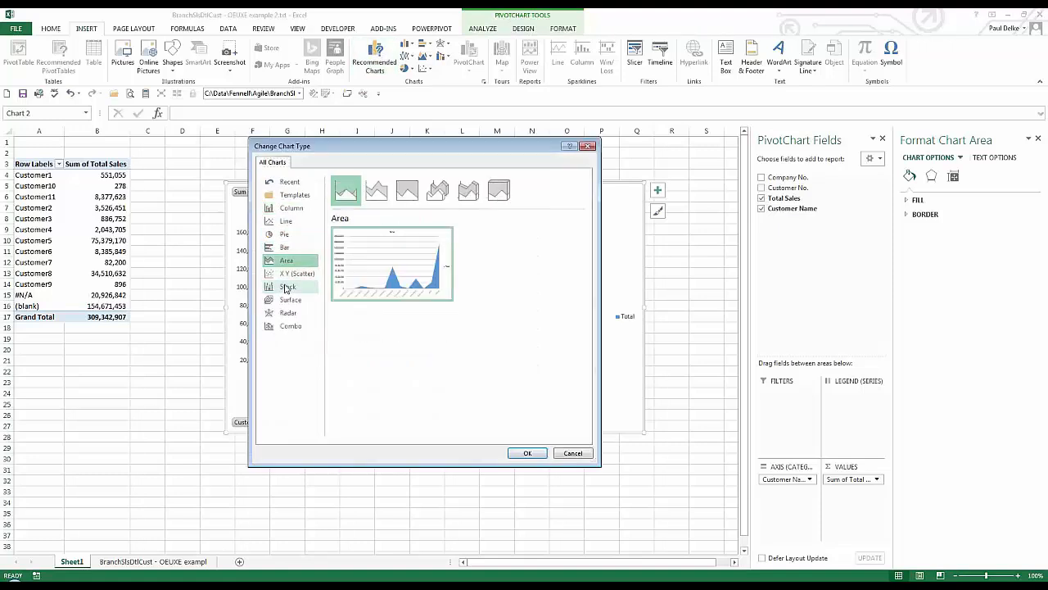
pyautogui.click(286, 195)
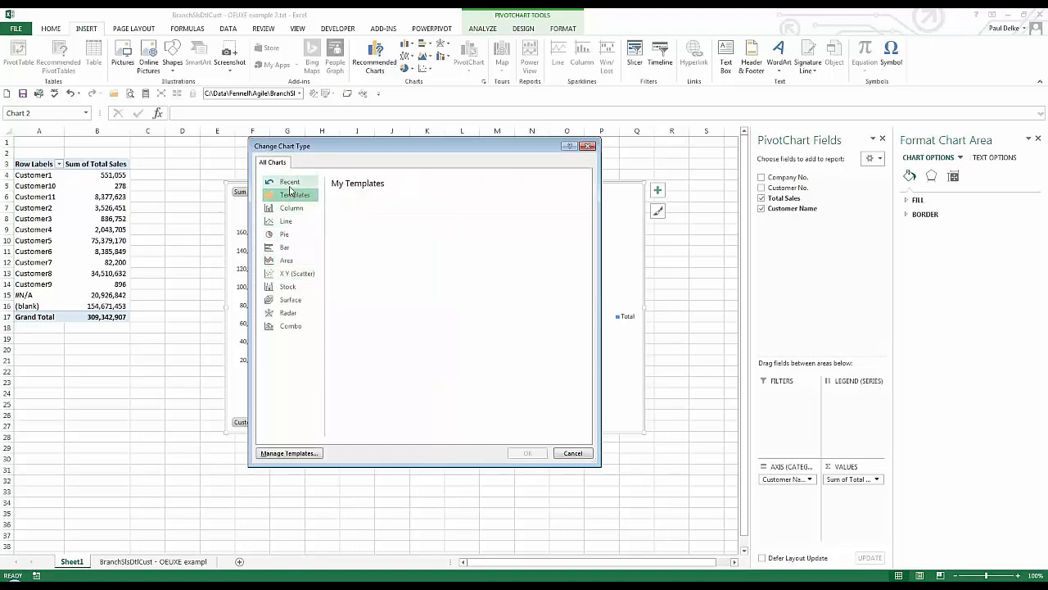
pyautogui.click(289, 183)
pyautogui.moveTo(347, 258)
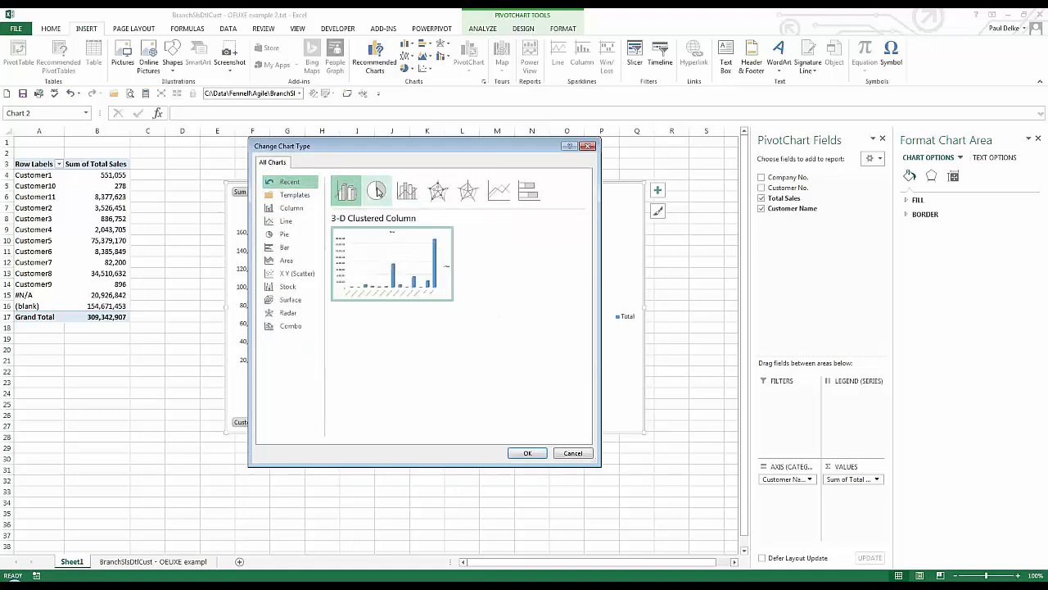
pyautogui.click(528, 453)
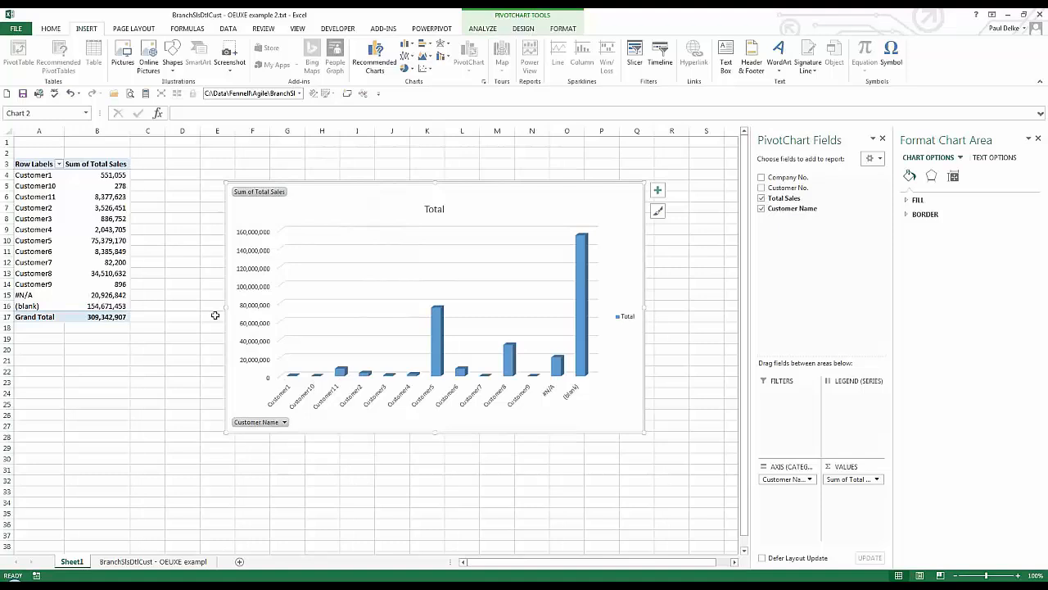
# Hide the field list for the PivotChart and show the effect options for its chart area
pyautogui.click(119, 229)
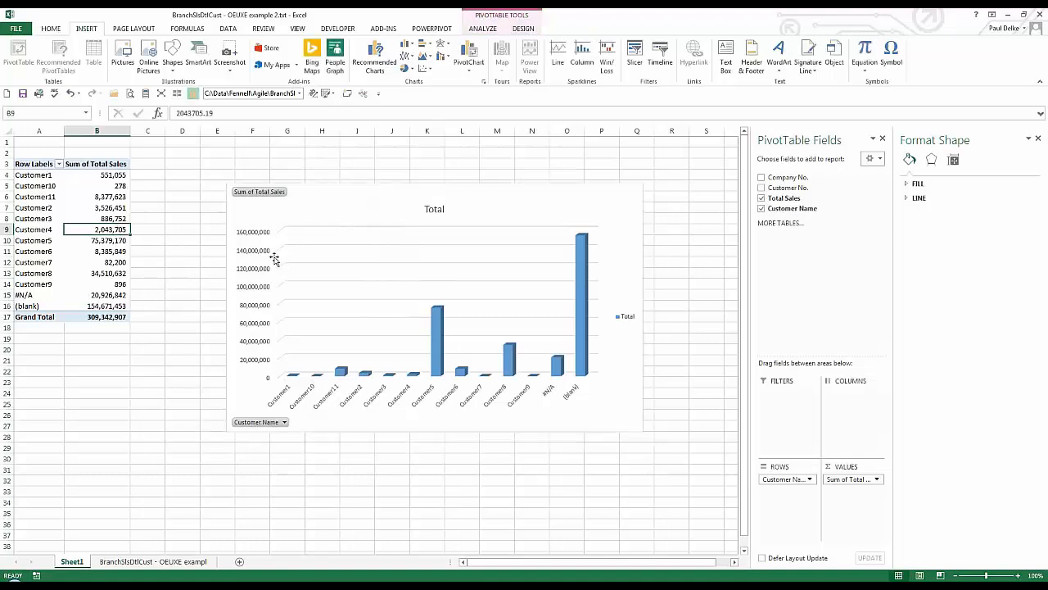
pyautogui.click(300, 199)
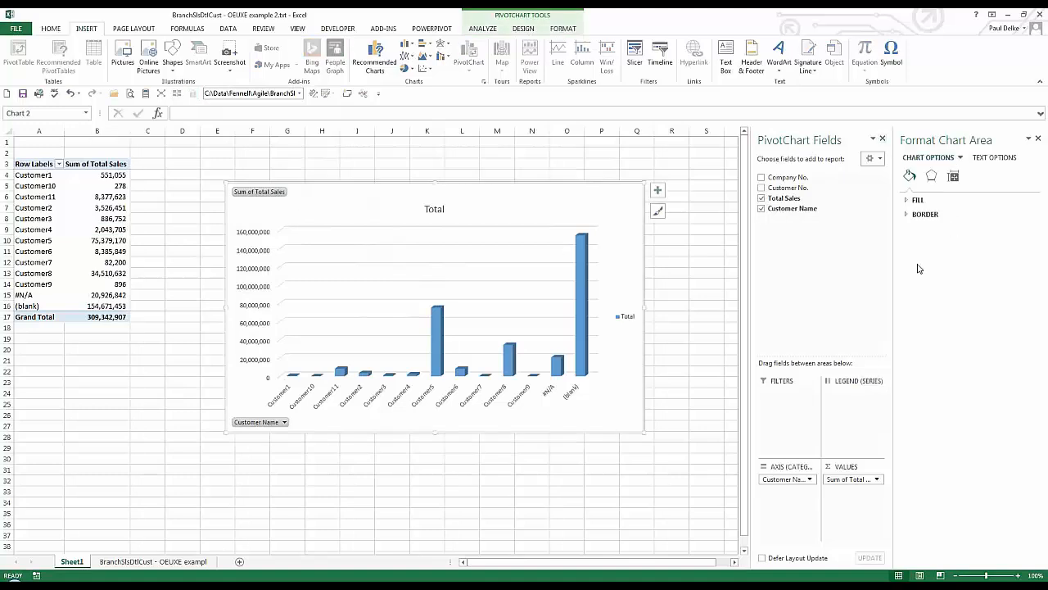
pyautogui.click(882, 138)
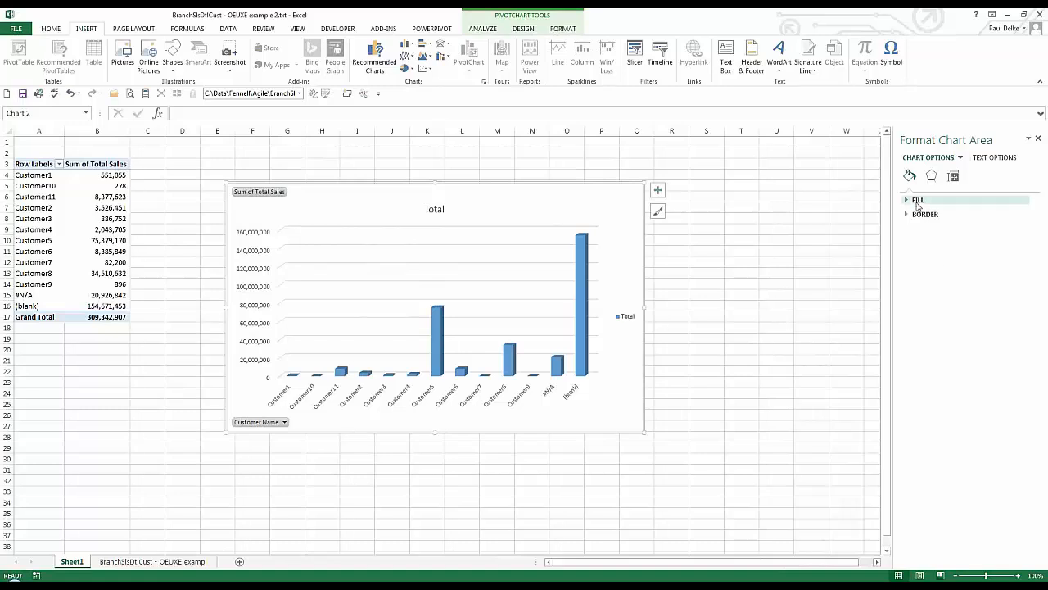
pyautogui.click(931, 176)
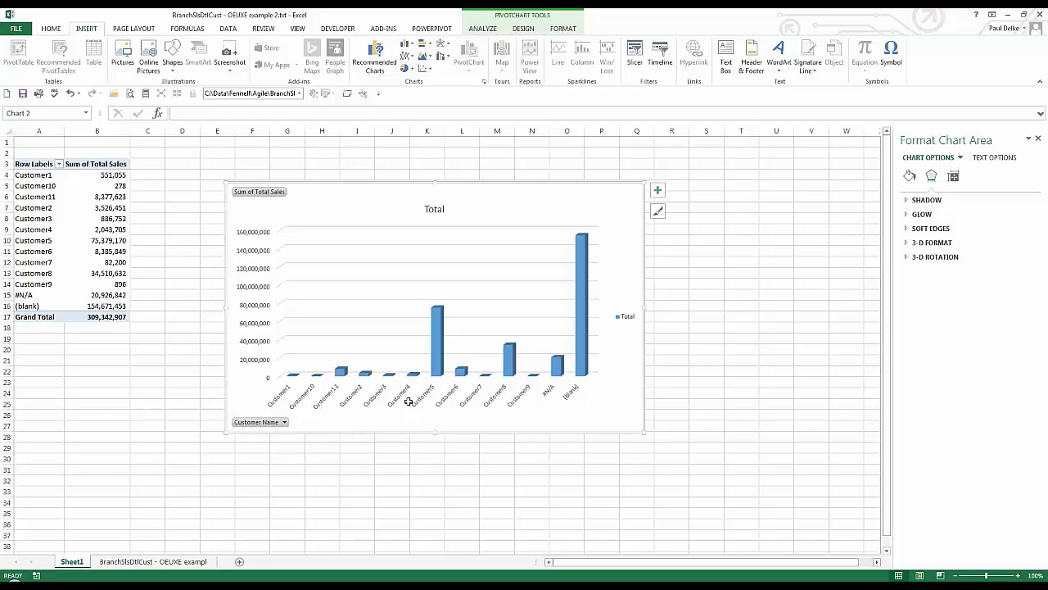
# Select the Total data series in the chart and examine its effects, gap and column shape options
pyautogui.hotkey('alt', 'Tab')
pyautogui.hotkey('alt', 'Tab')
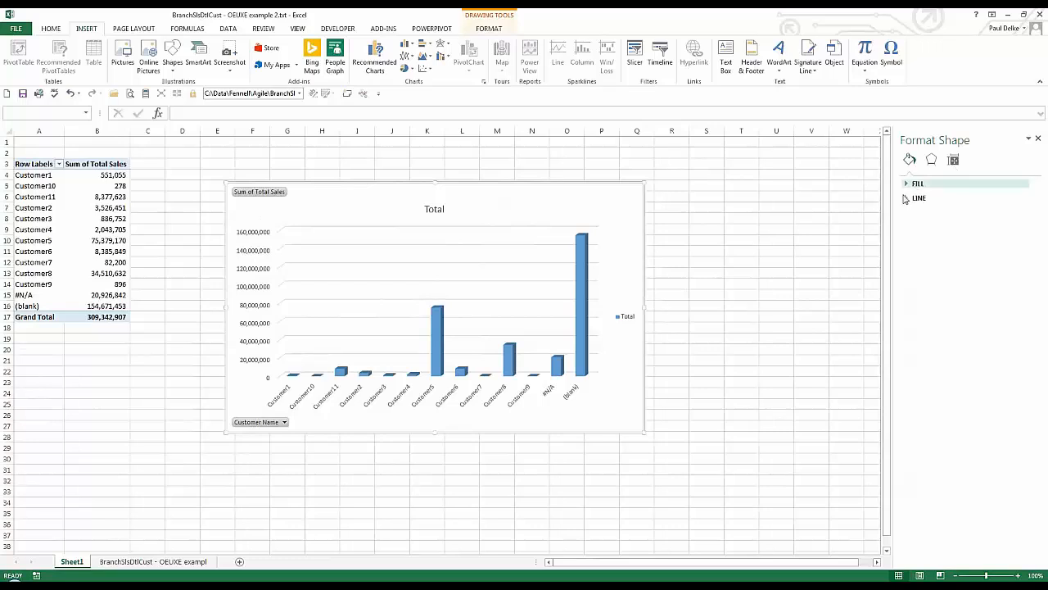
pyautogui.click(582, 270)
pyautogui.click(581, 270)
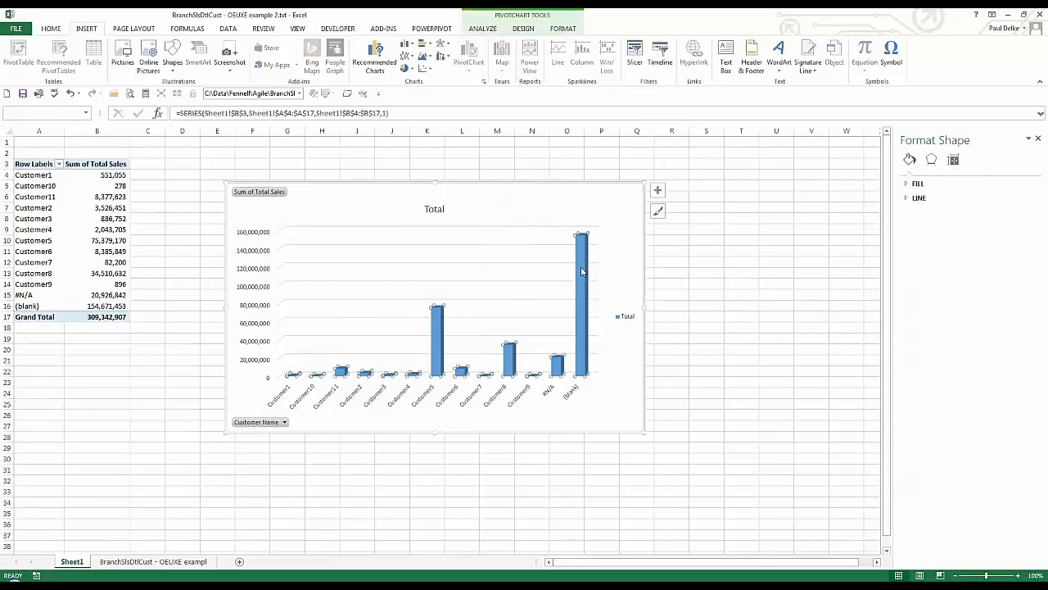
pyautogui.click(932, 175)
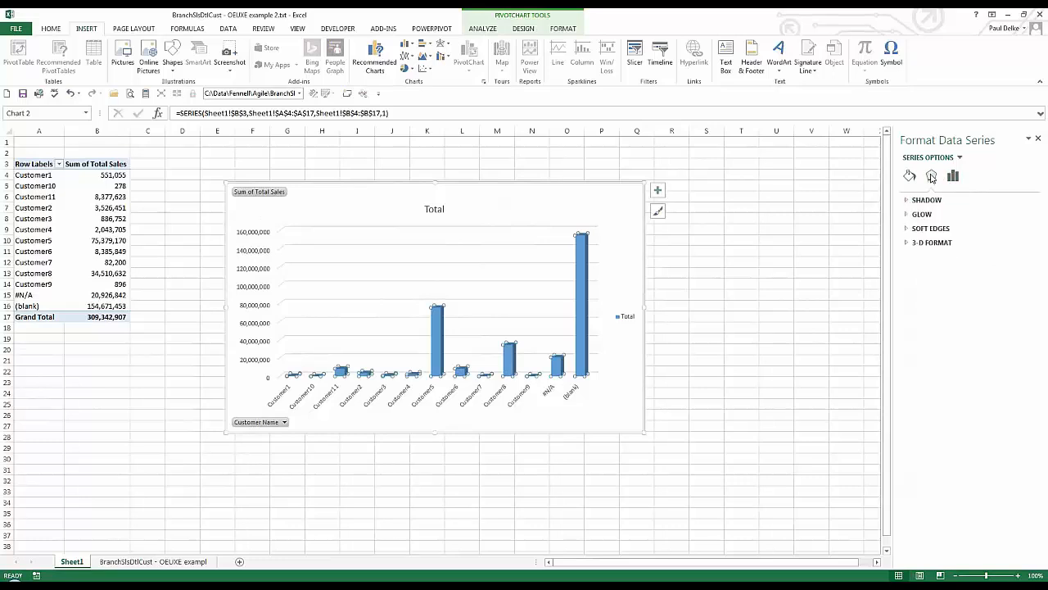
pyautogui.click(952, 175)
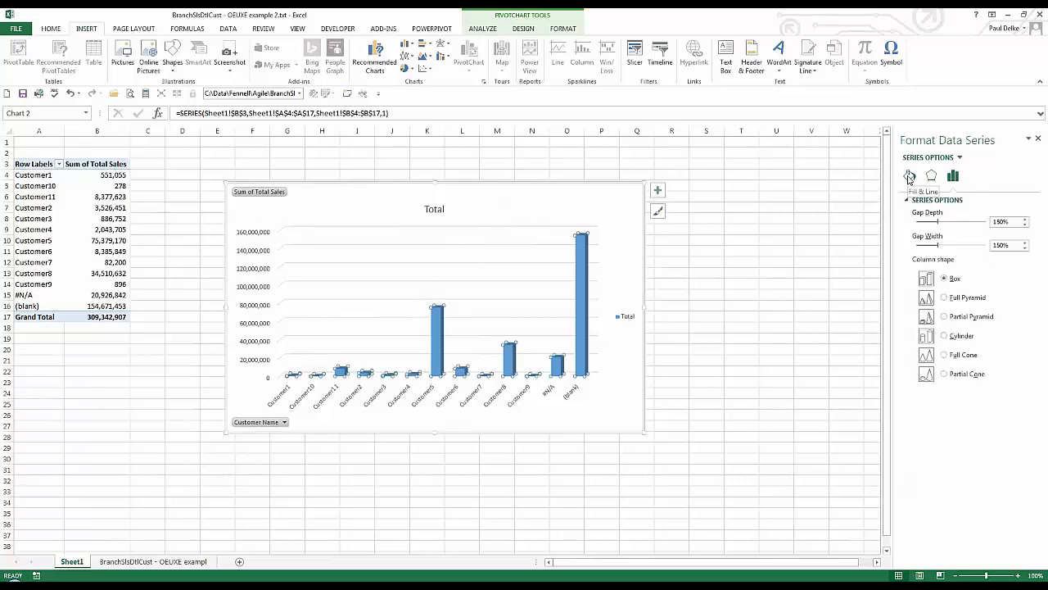
# Add data labels to the Total series columns and open the formatting options for those labels
pyautogui.rightClick(580, 286)
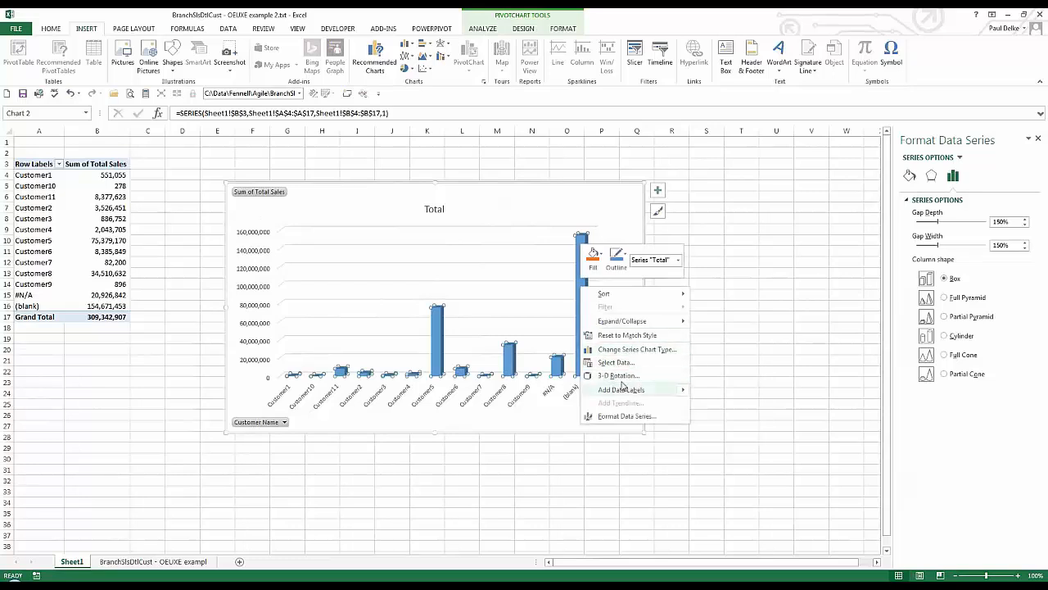
pyautogui.moveTo(621, 389)
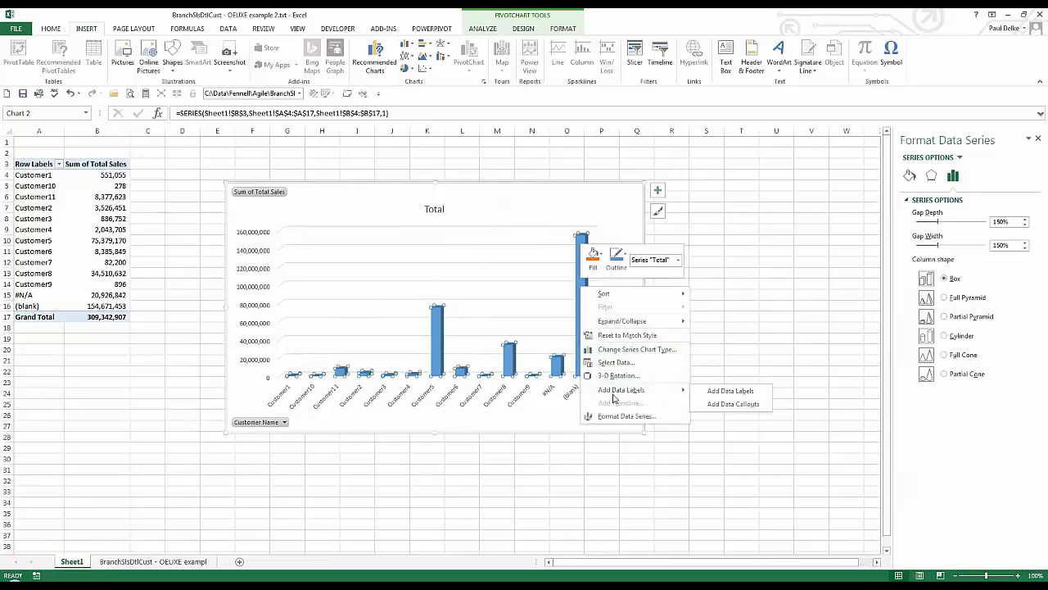
pyautogui.click(741, 393)
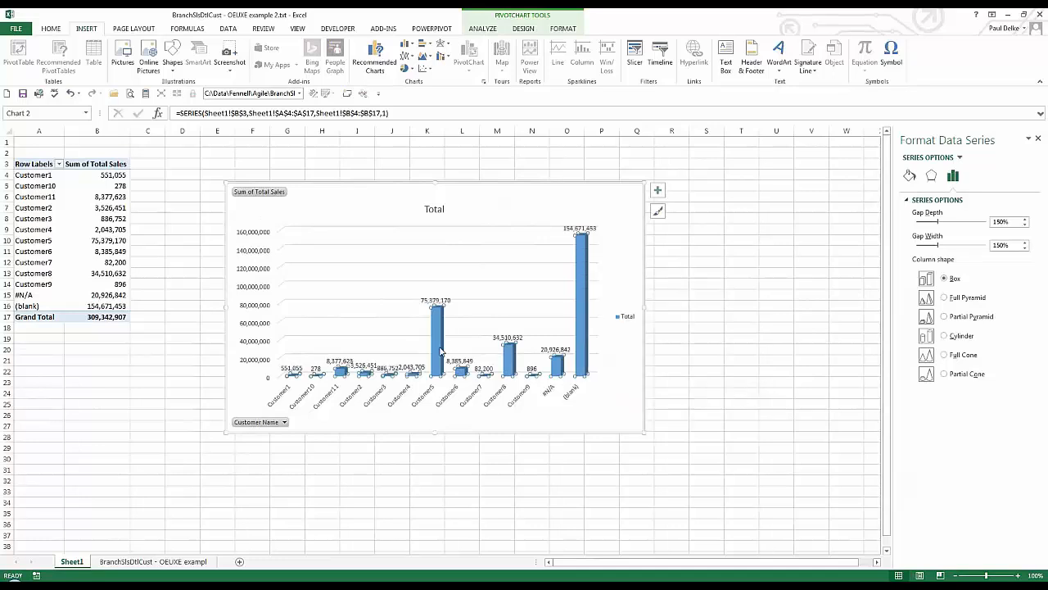
pyautogui.click(579, 232)
pyautogui.moveTo(616, 336)
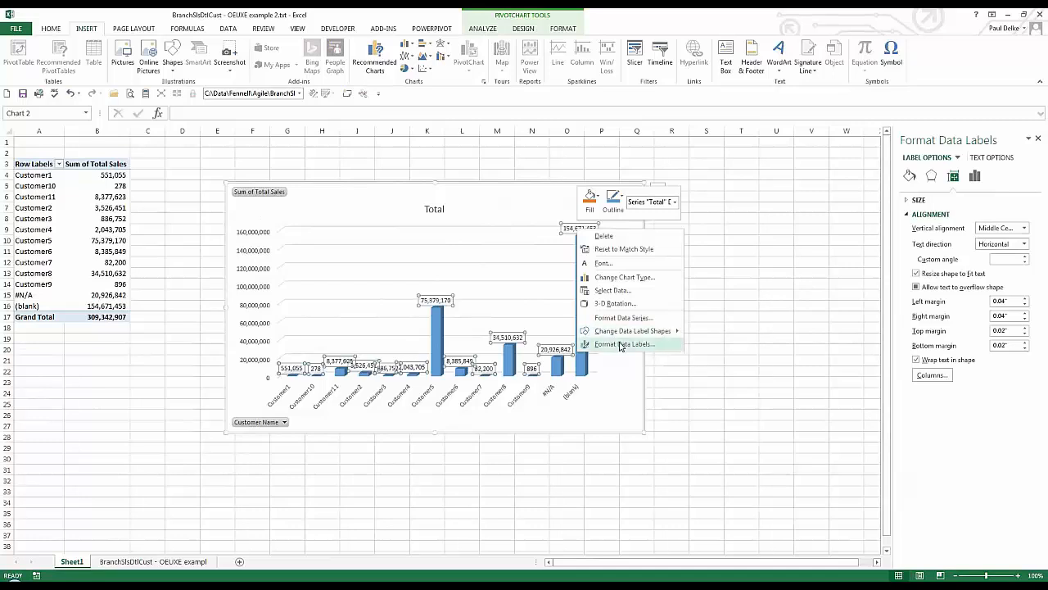
pyautogui.click(618, 343)
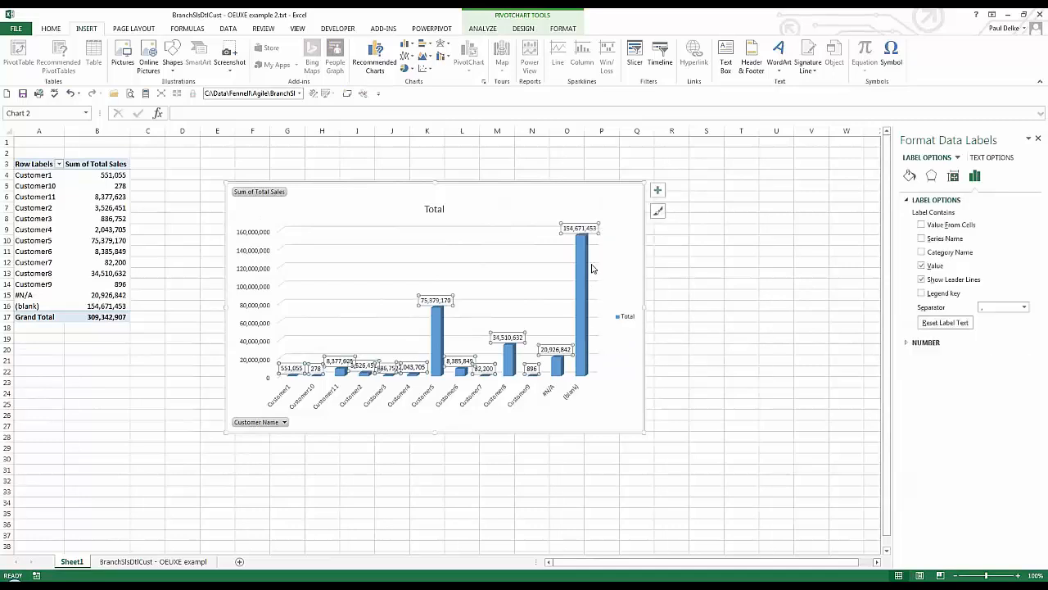
# Try including the category name in the data labels, take it out again, and view the label number format options
pyautogui.click(921, 252)
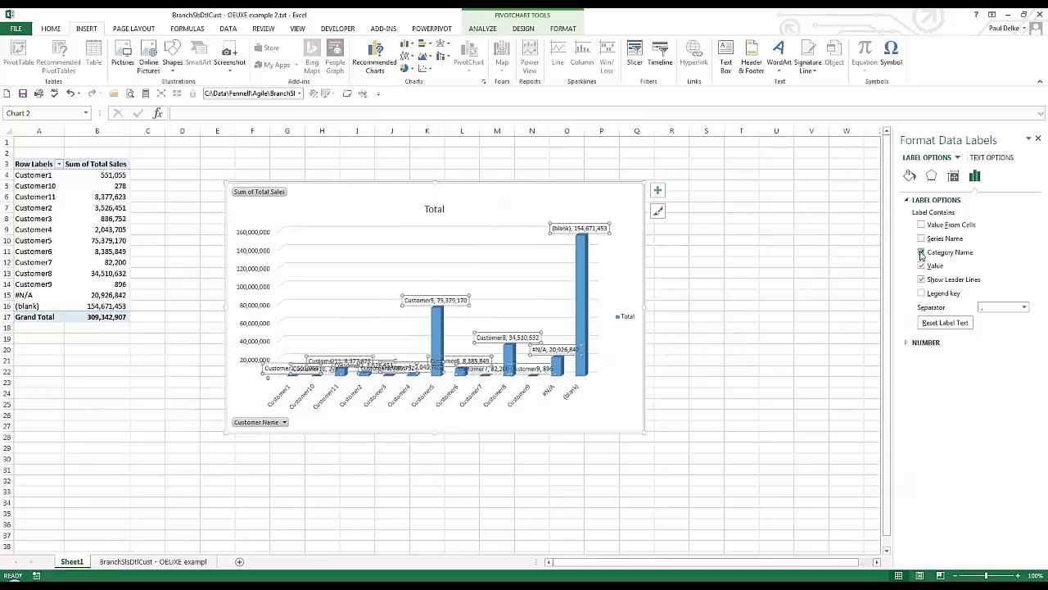
pyautogui.click(922, 252)
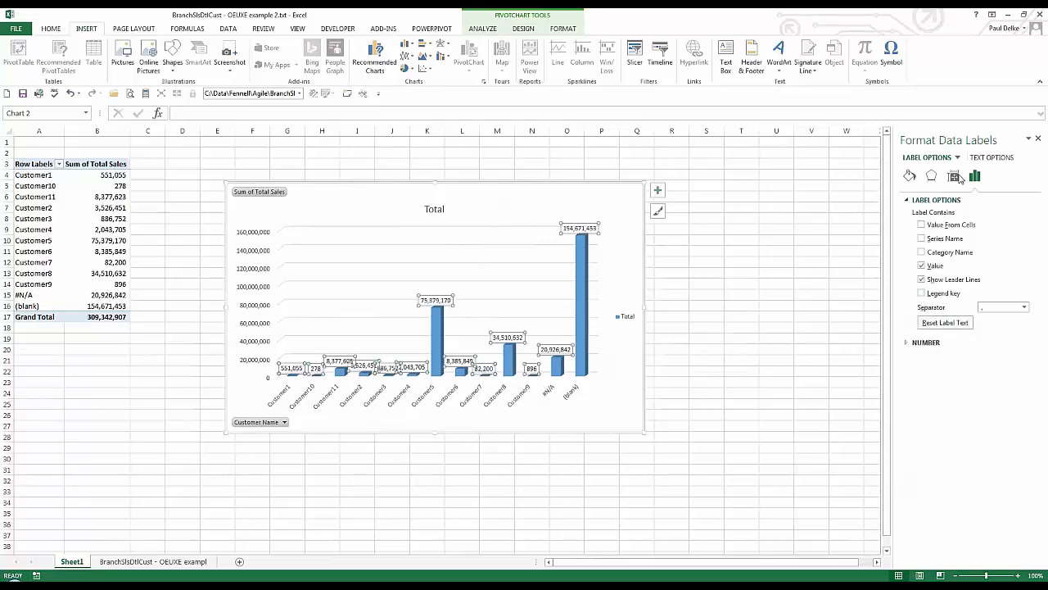
pyautogui.click(907, 342)
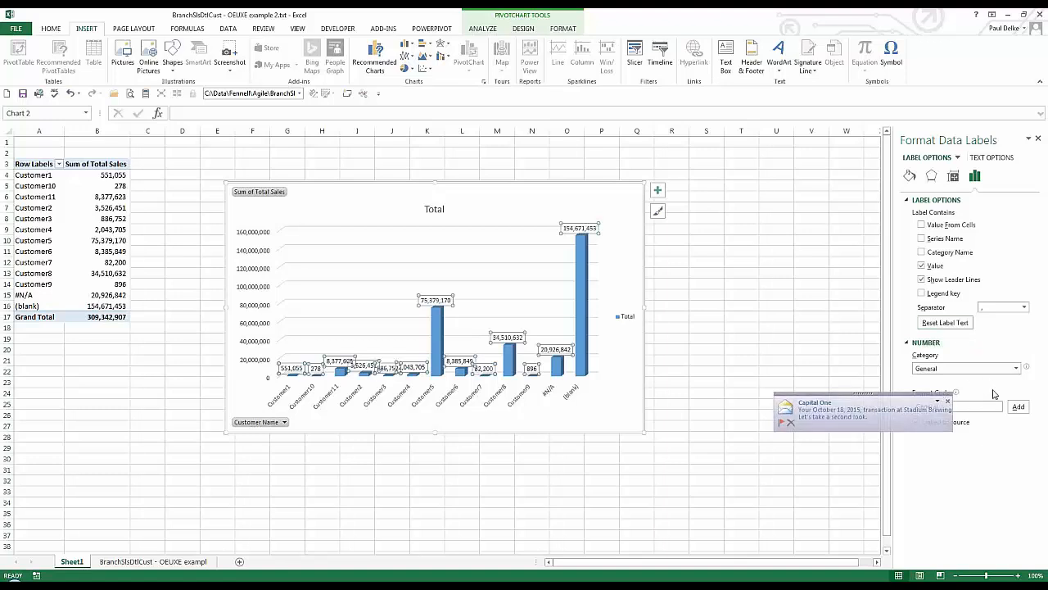
pyautogui.click(947, 401)
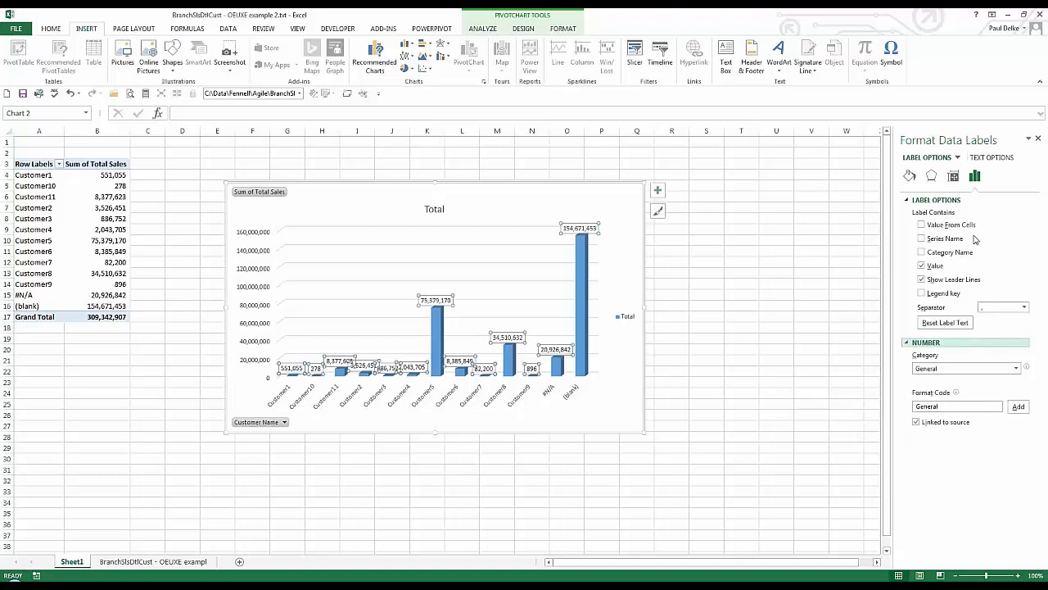
# Set the text direction of the chart's data labels to Rotate all text 270°
pyautogui.click(954, 177)
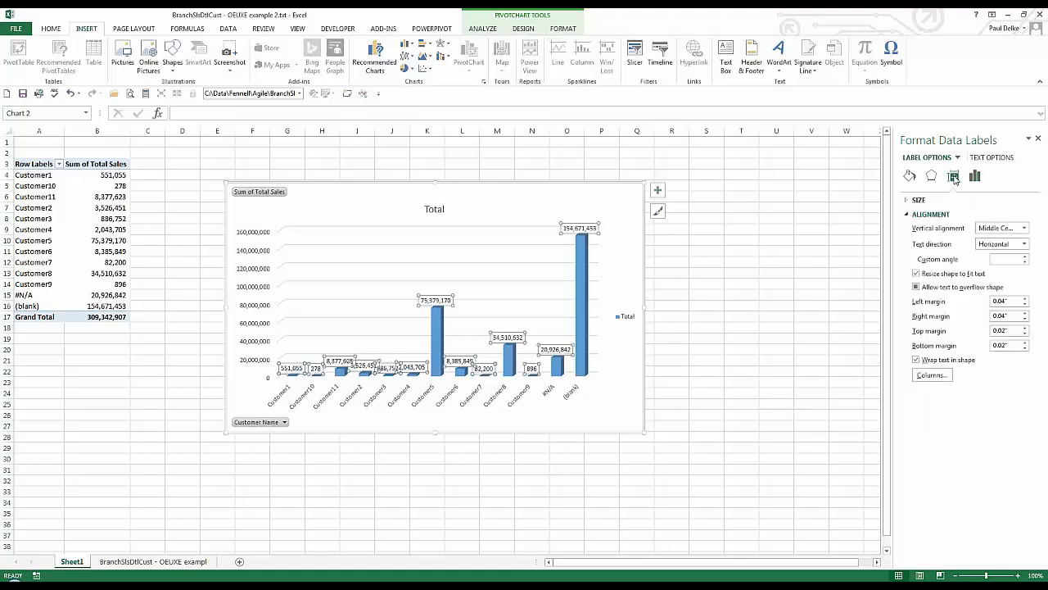
pyautogui.click(993, 229)
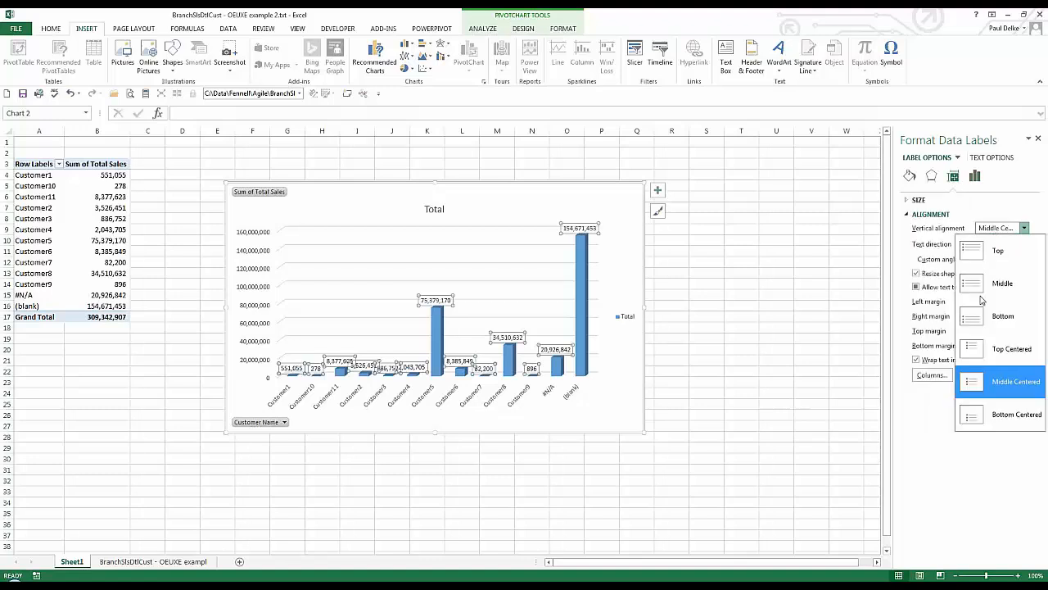
pyautogui.click(943, 226)
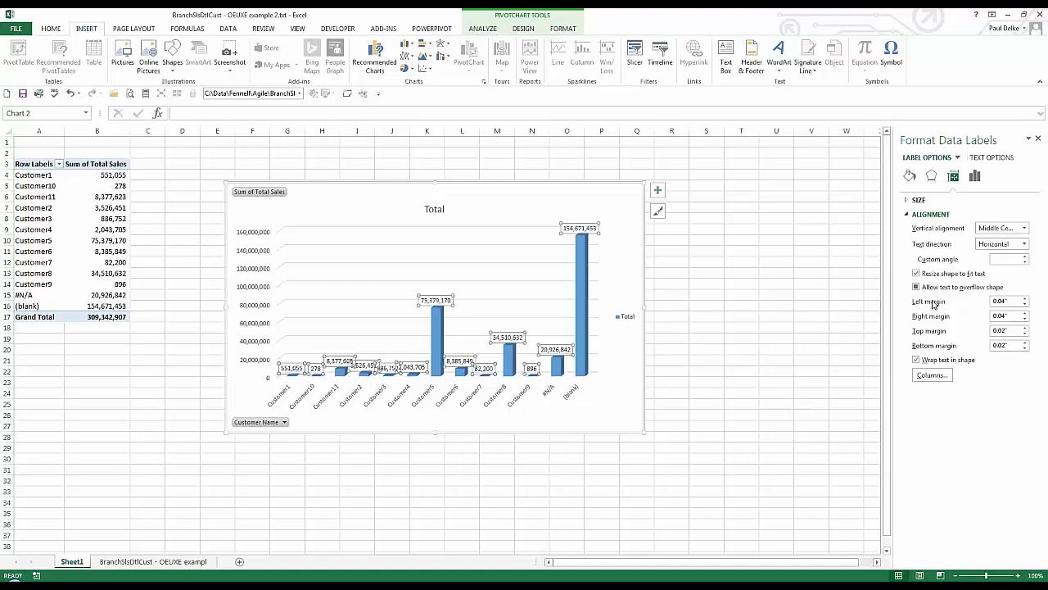
pyautogui.click(931, 176)
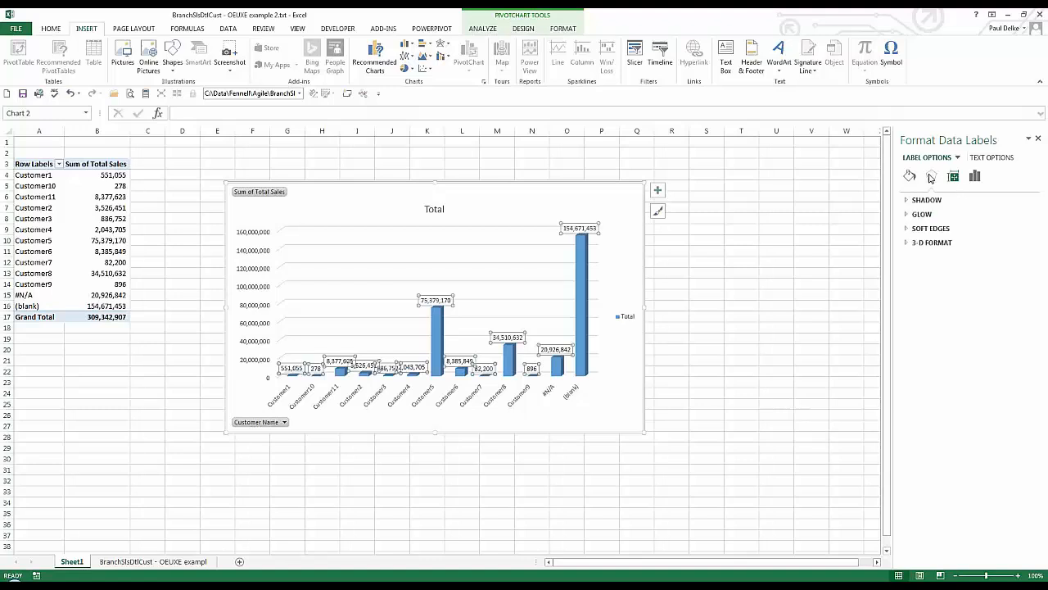
pyautogui.click(953, 176)
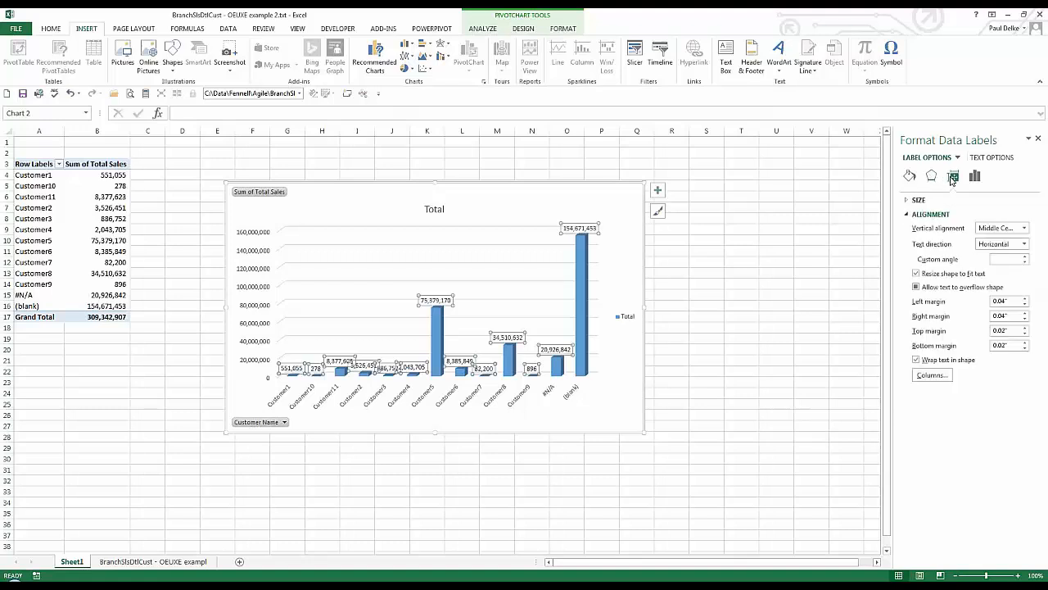
pyautogui.click(992, 244)
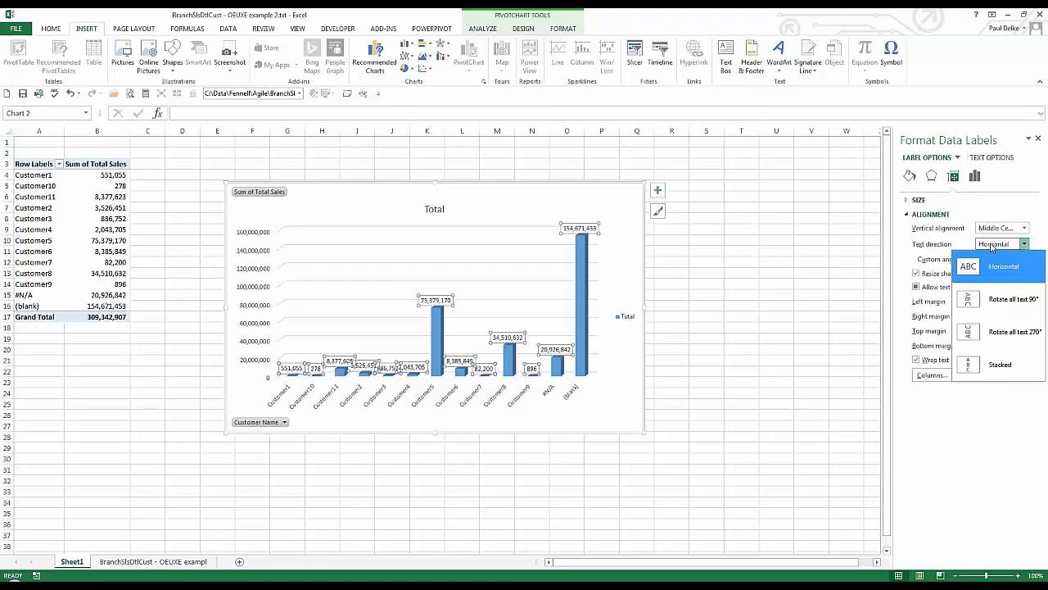
pyautogui.click(998, 332)
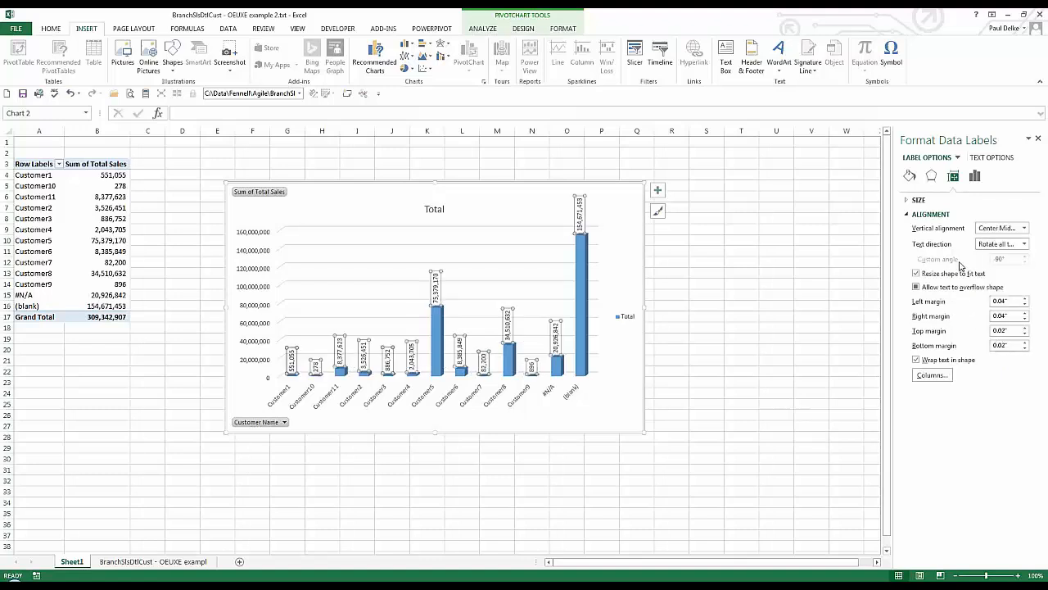
# Try the Left vertical alignment for the chart's data labels, choose another vertical alignment, and deselect the chart
pyautogui.click(1023, 228)
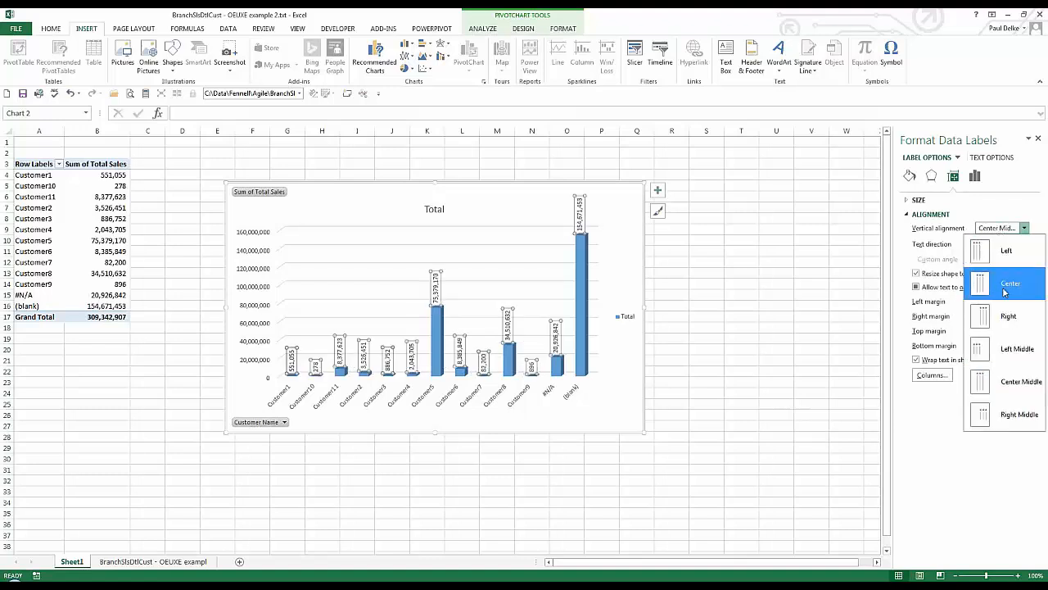
pyautogui.click(1005, 251)
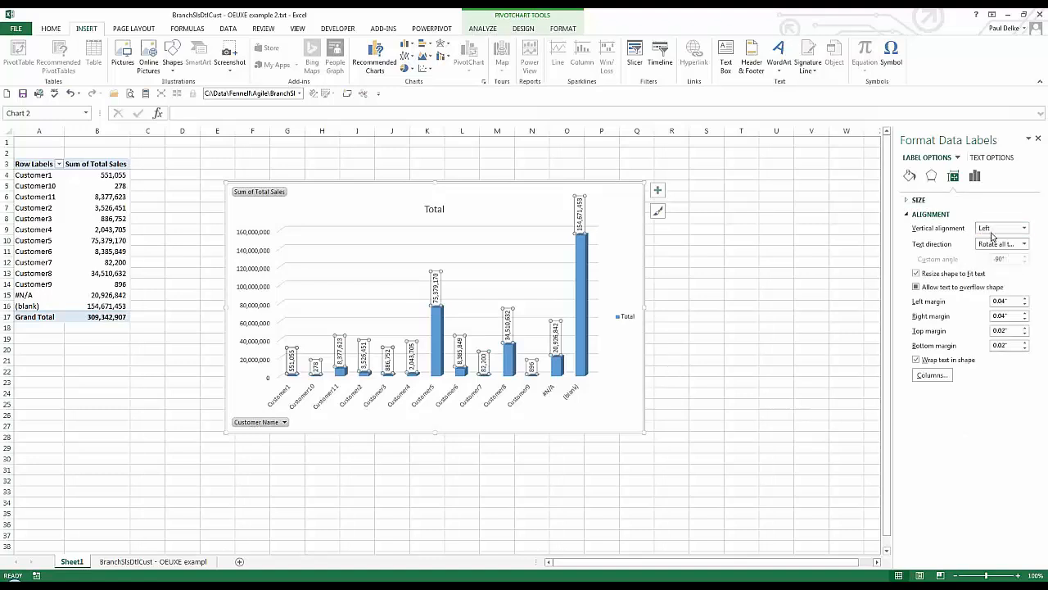
pyautogui.click(1023, 227)
pyautogui.click(1014, 299)
pyautogui.click(657, 419)
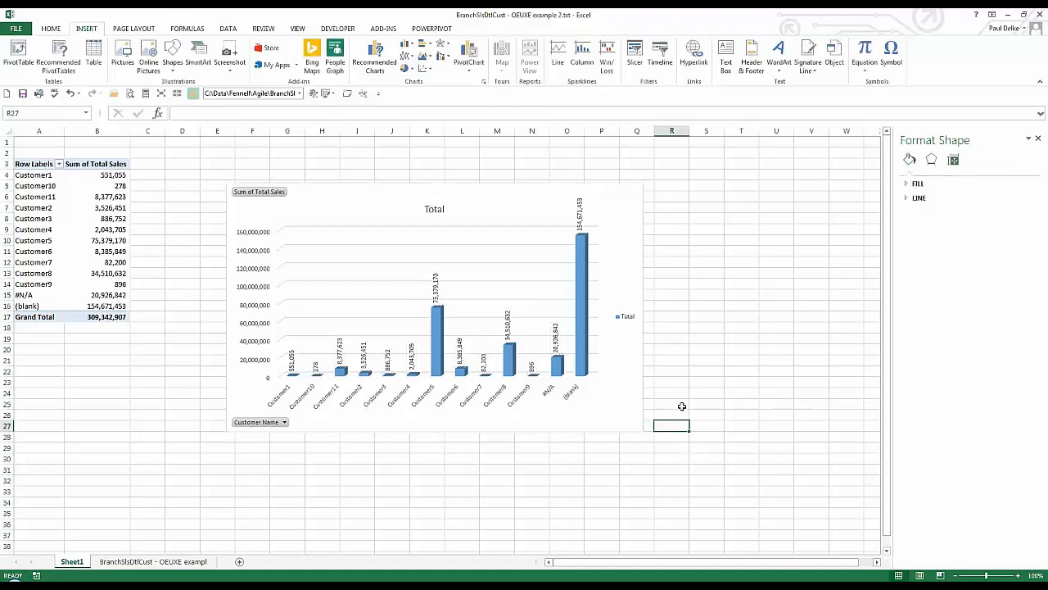
# Switch to Excel training spreadsheet.xlsx and inspect the VLOOKUP formula in cell F34 of the Basic sheet
pyautogui.click(76, 425)
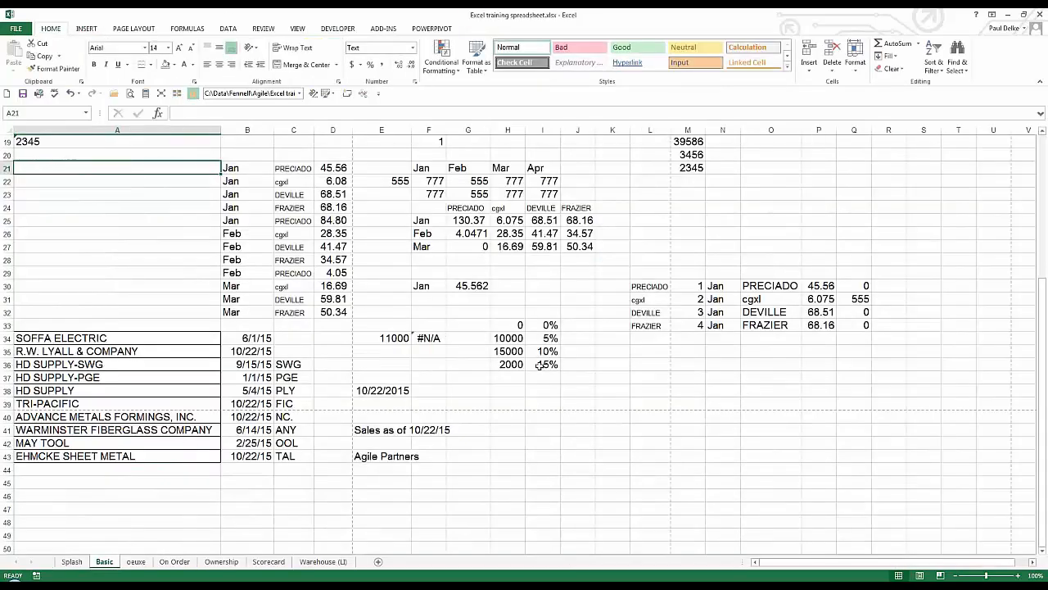
pyautogui.click(538, 366)
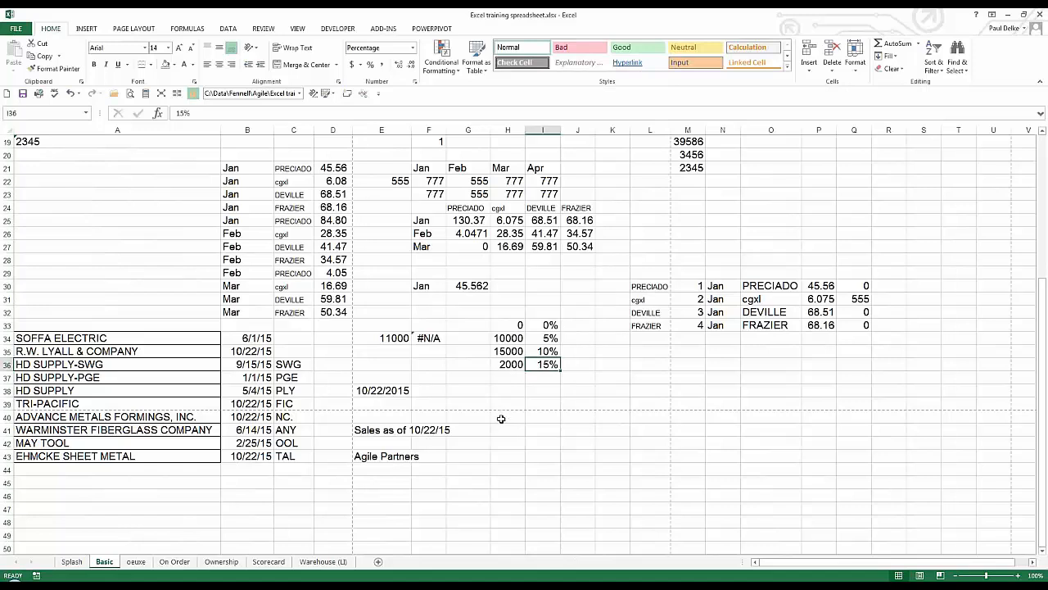
pyautogui.press('Left')
pyautogui.click(392, 390)
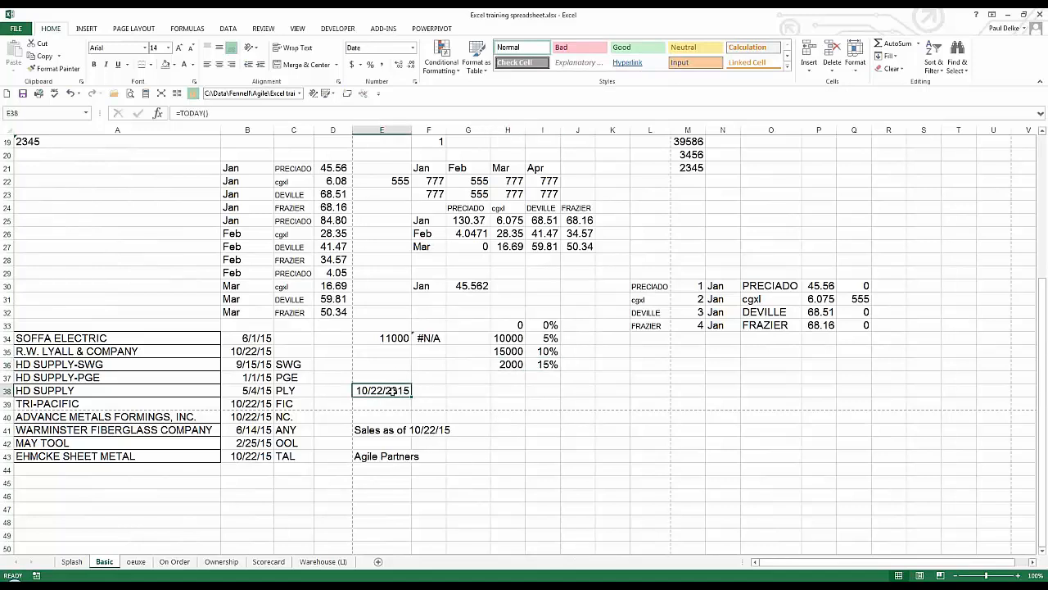
pyautogui.click(423, 337)
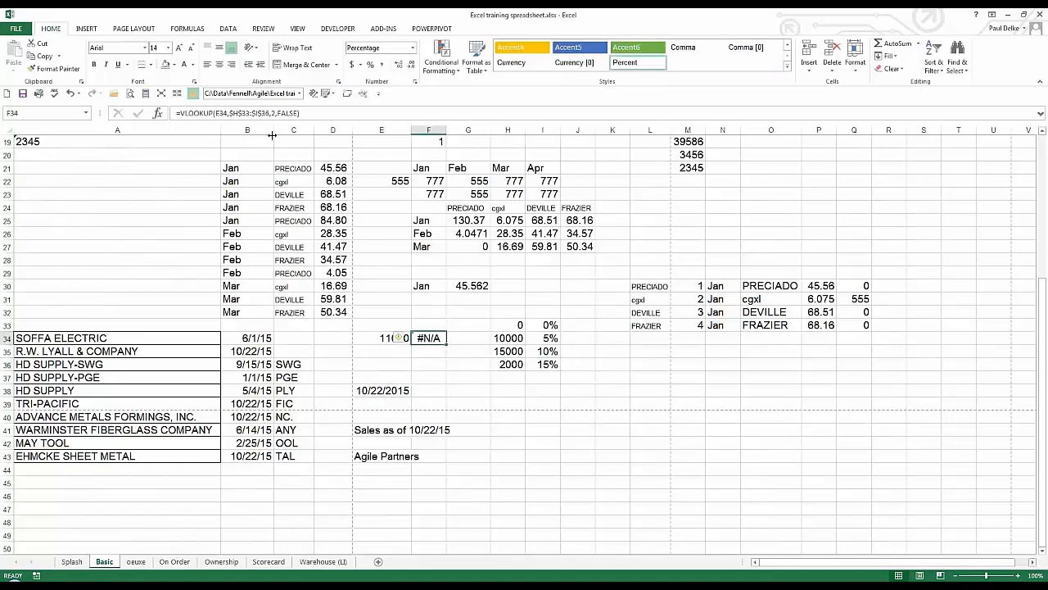
# Try making the E34 lookup value in cell F34's VLOOKUP an absolute reference, and undo the formula edit
pyautogui.click(221, 113)
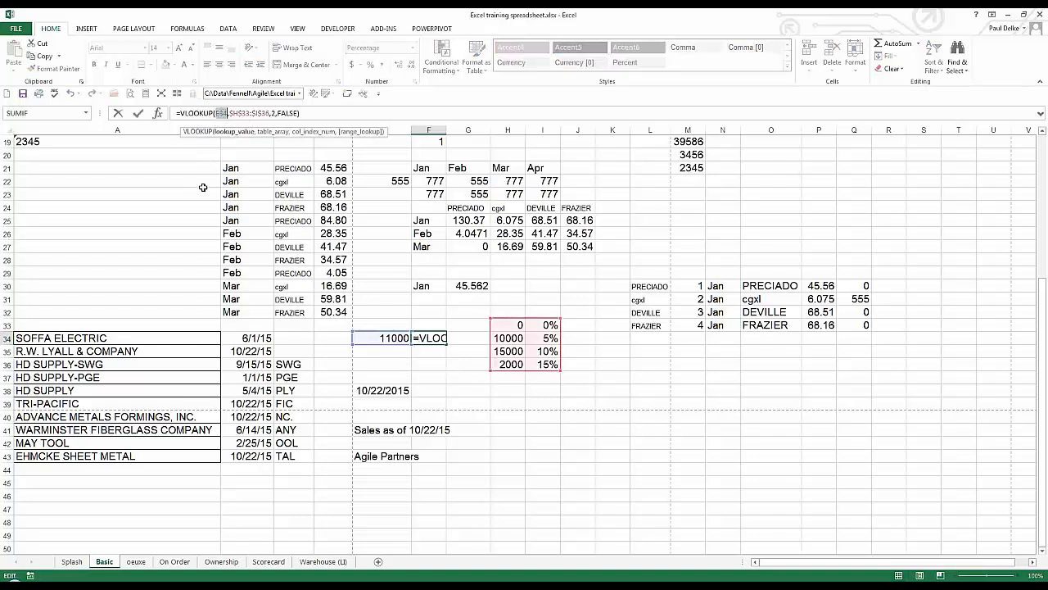
pyautogui.press('F4')
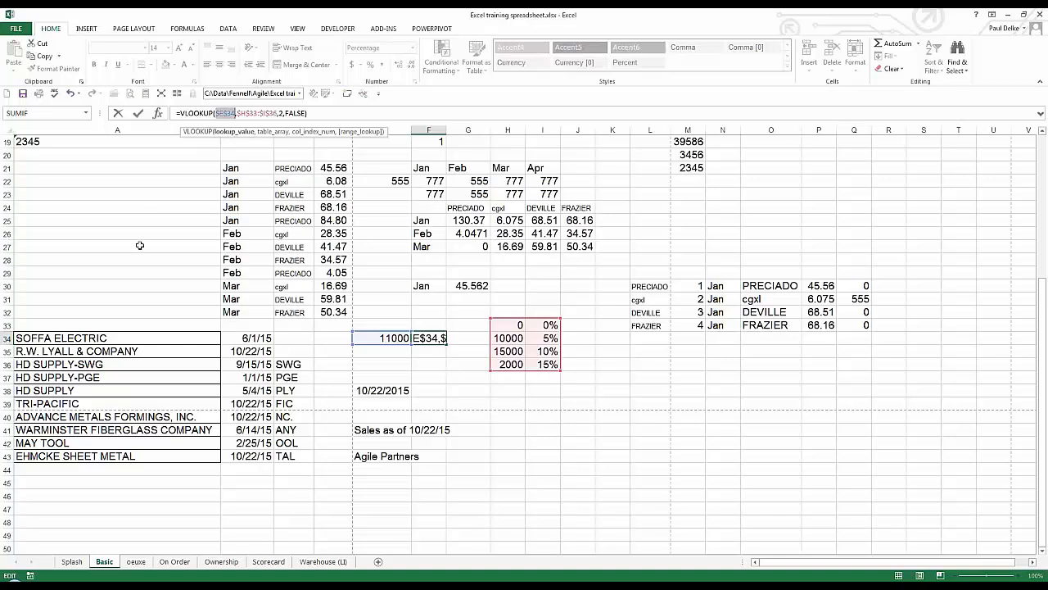
pyautogui.write('\\')
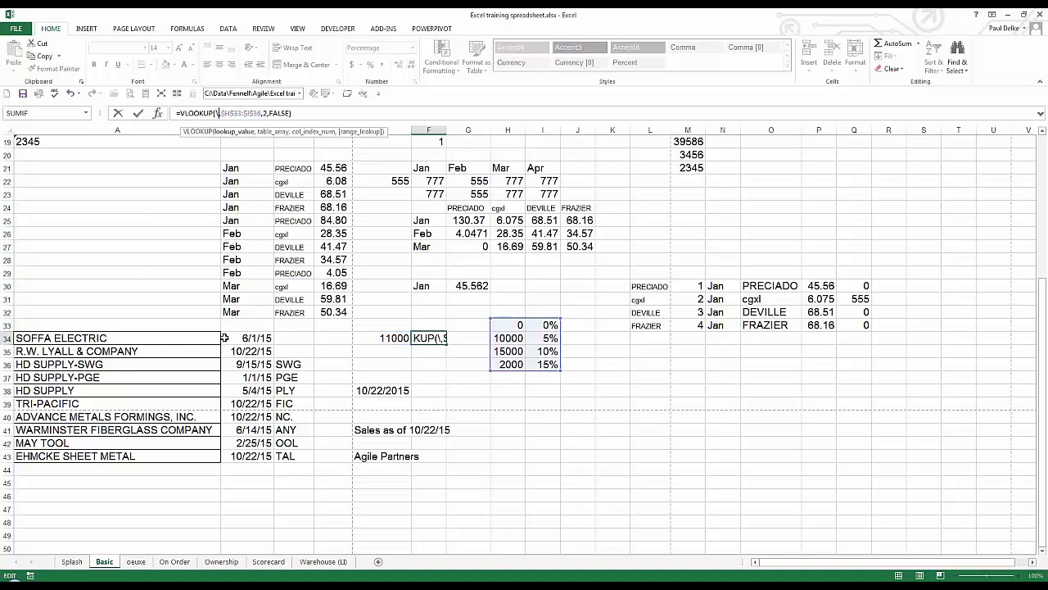
pyautogui.hotkey('ctrl', 'Return')
pyautogui.write('\\')
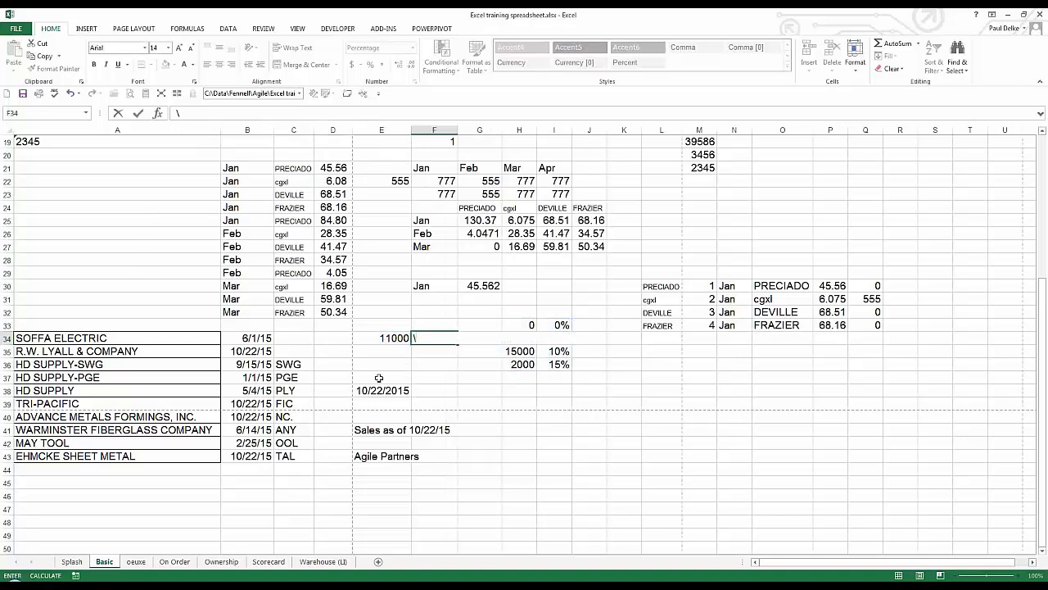
pyautogui.press('Escape')
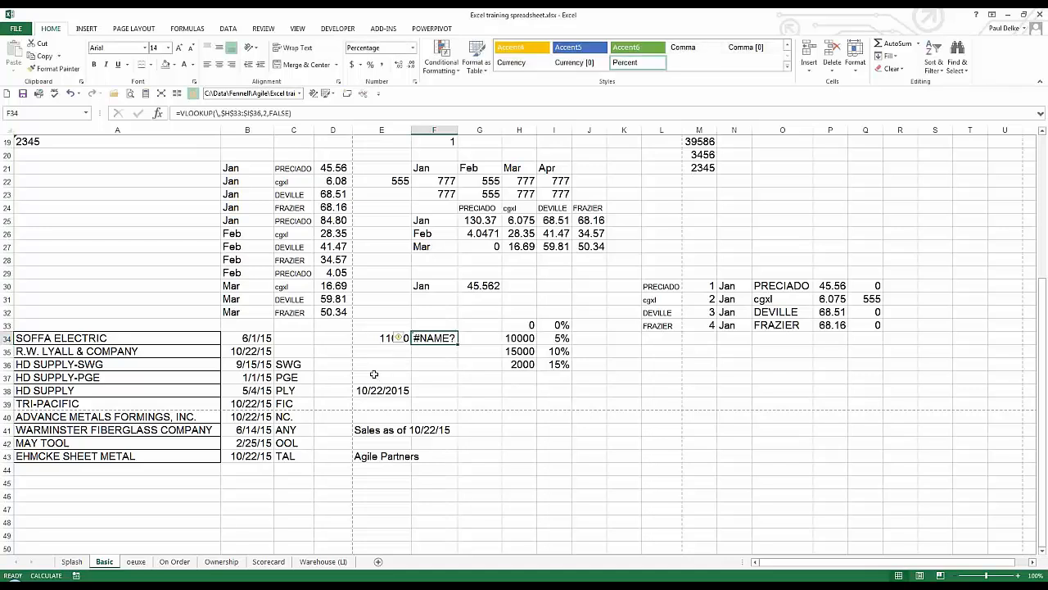
pyautogui.hotkey('ctrl', 'z')
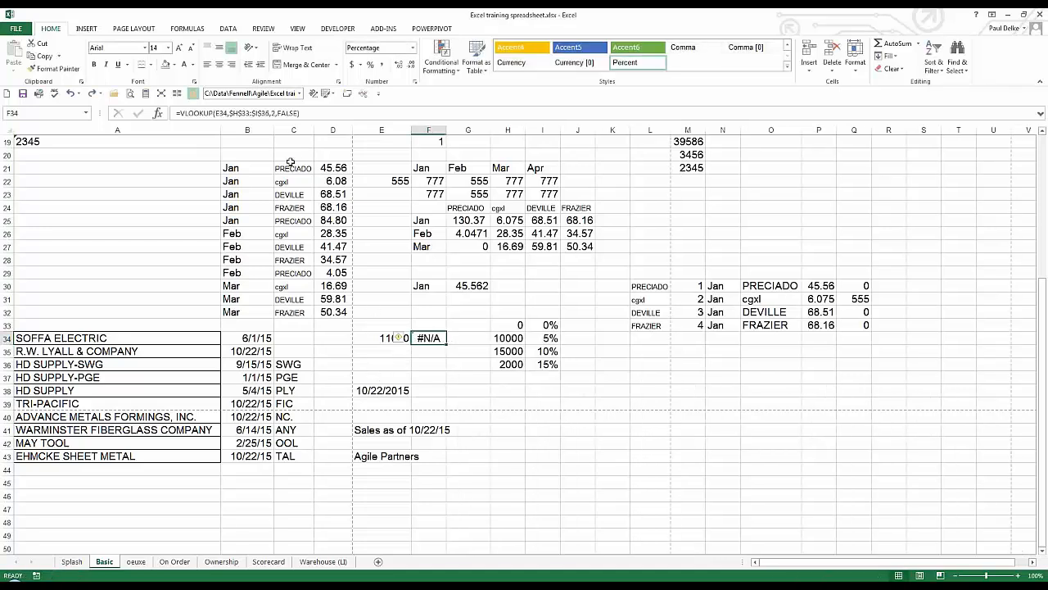
# Enter the formula =B34 in cell I40 and fill it across to J40 to check how its reference shifts
pyautogui.click(531, 419)
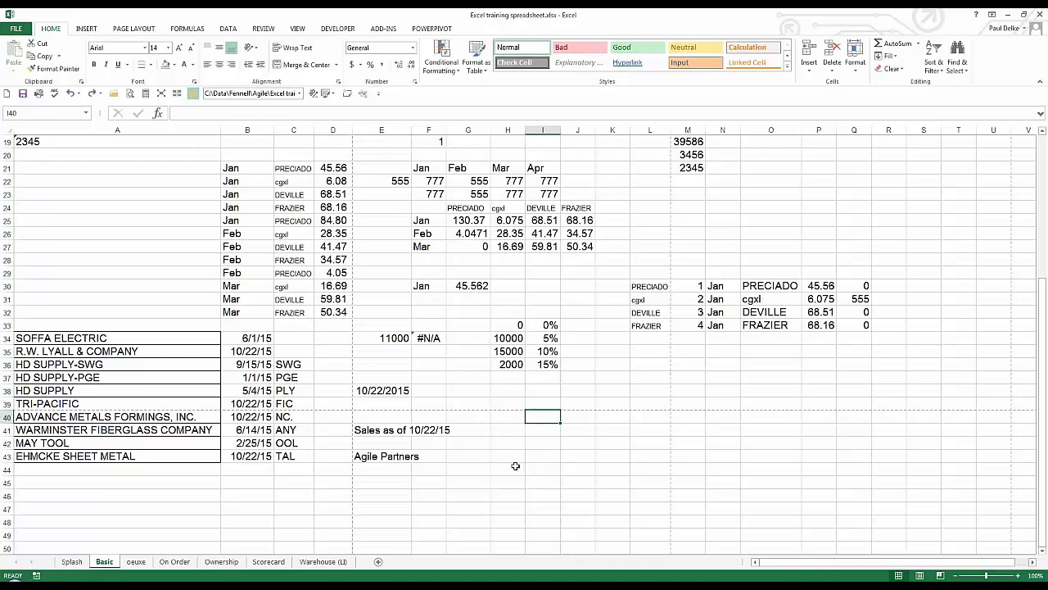
pyautogui.write('=')
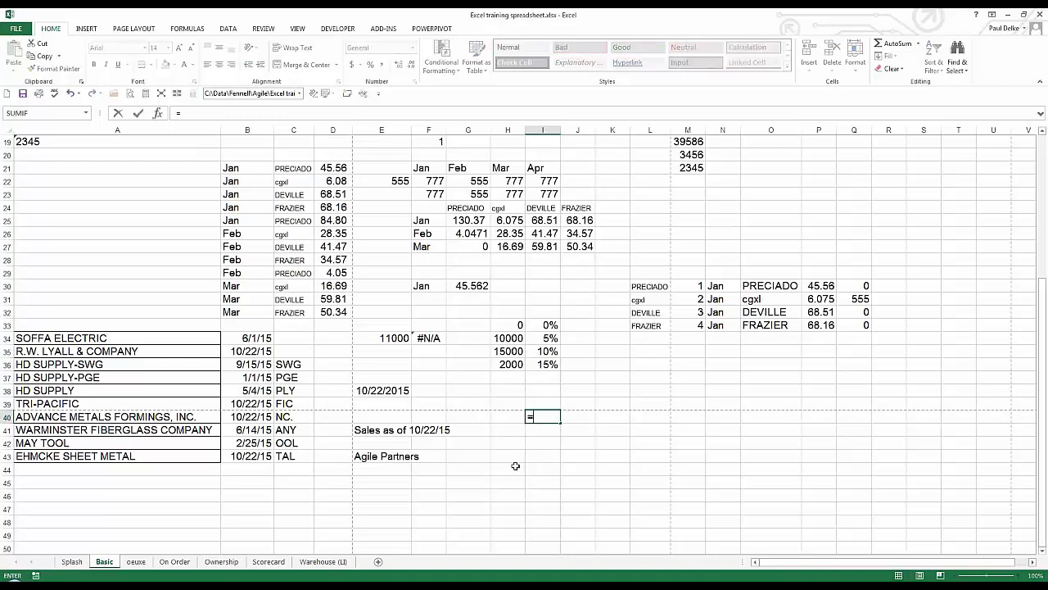
pyautogui.click(253, 337)
pyautogui.hotkey('ctrl', 'Return')
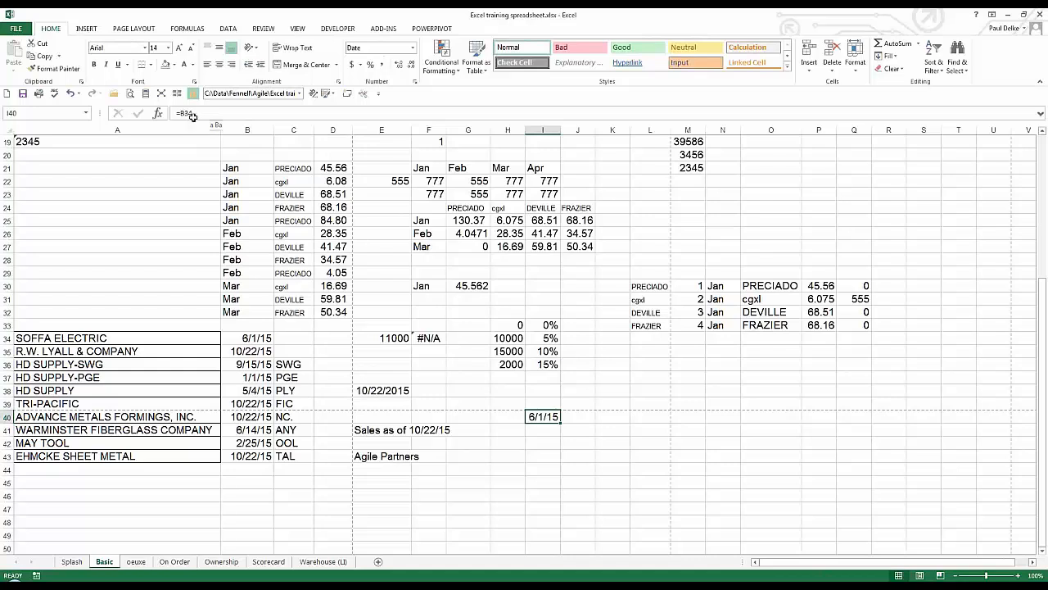
pyautogui.moveTo(561, 424); pyautogui.dragTo(595, 423)
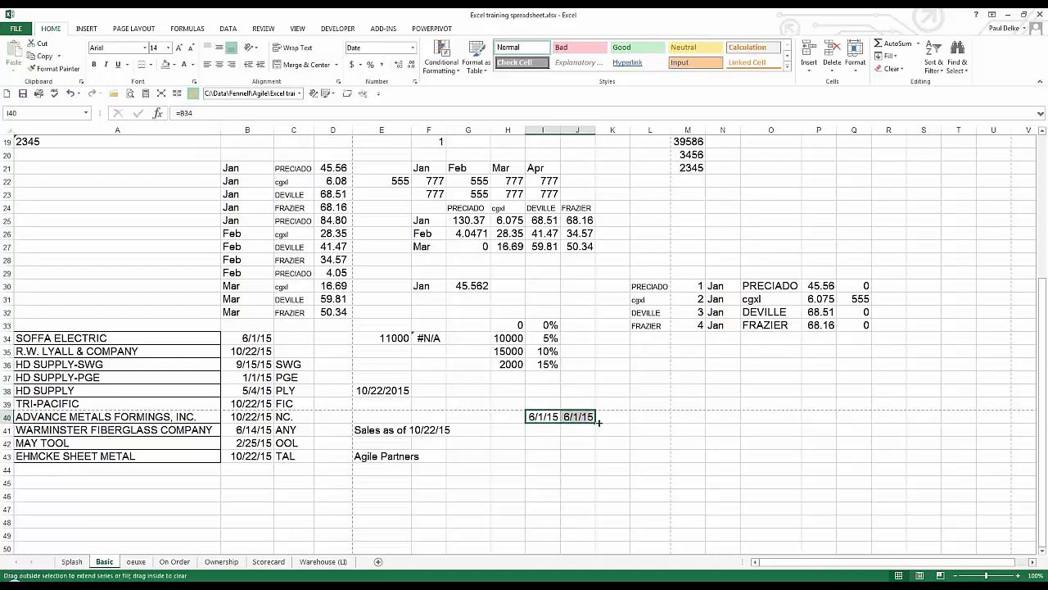
pyautogui.click(577, 416)
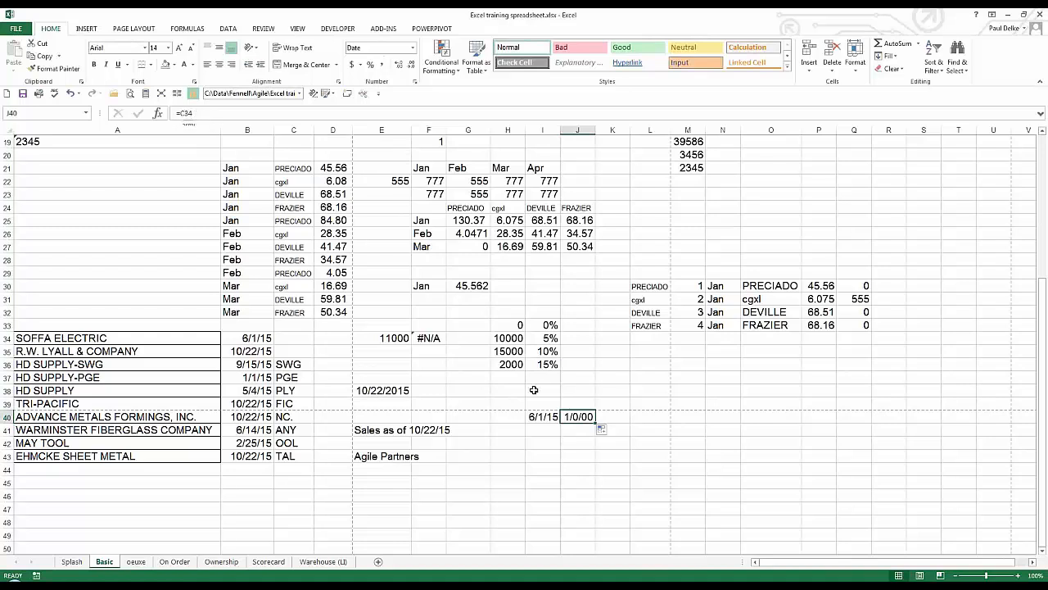
# Fill I40's formula down to I41, autofit column I, and compare the references in the two cells
pyautogui.click(541, 418)
pyautogui.moveTo(560, 423); pyautogui.dragTo(560, 435)
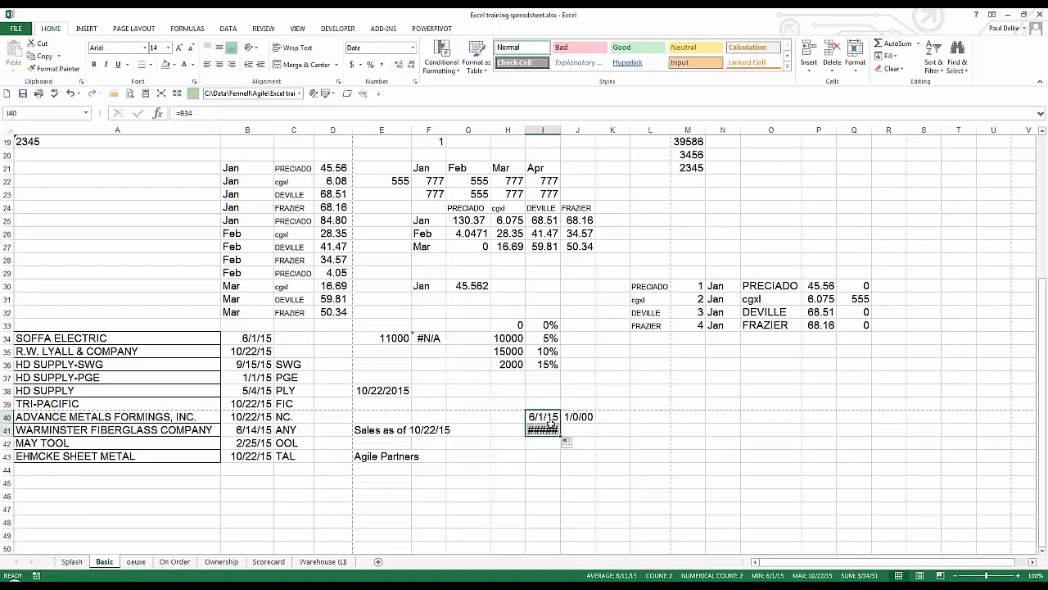
pyautogui.doubleClick(561, 130)
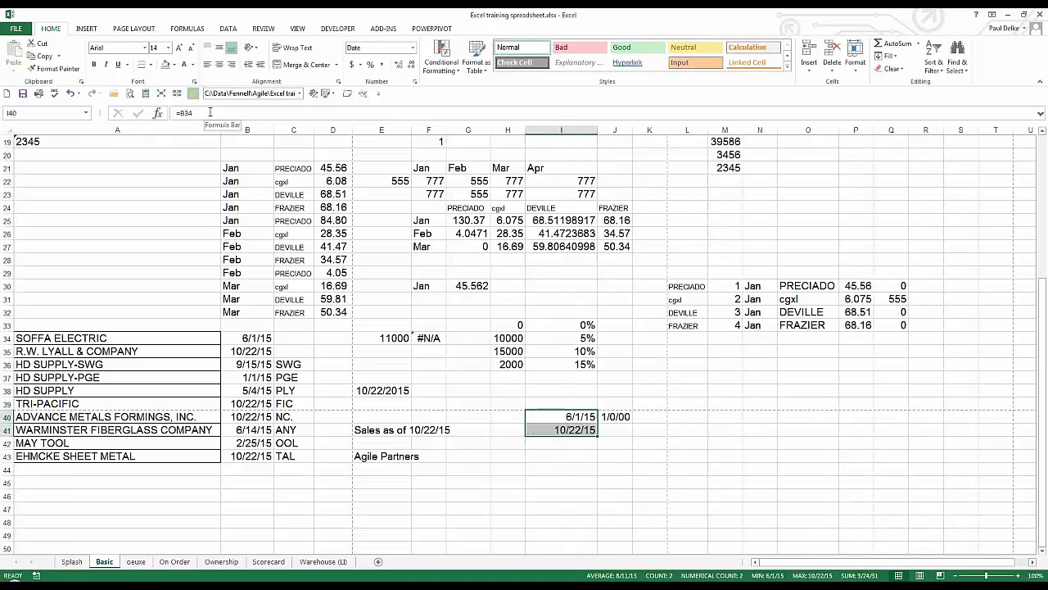
pyautogui.press('Down')
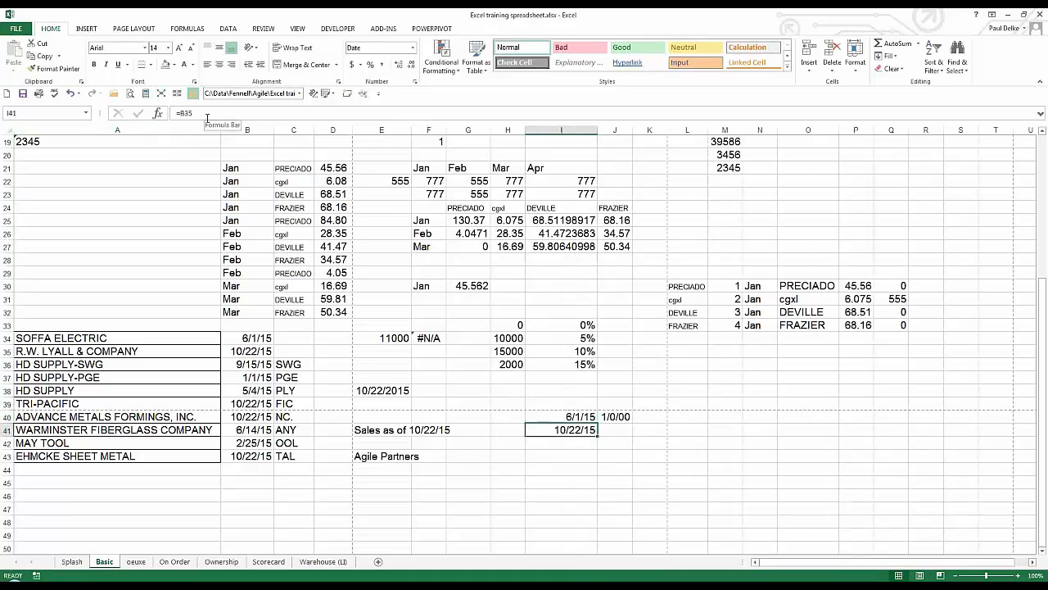
pyautogui.press('Up')
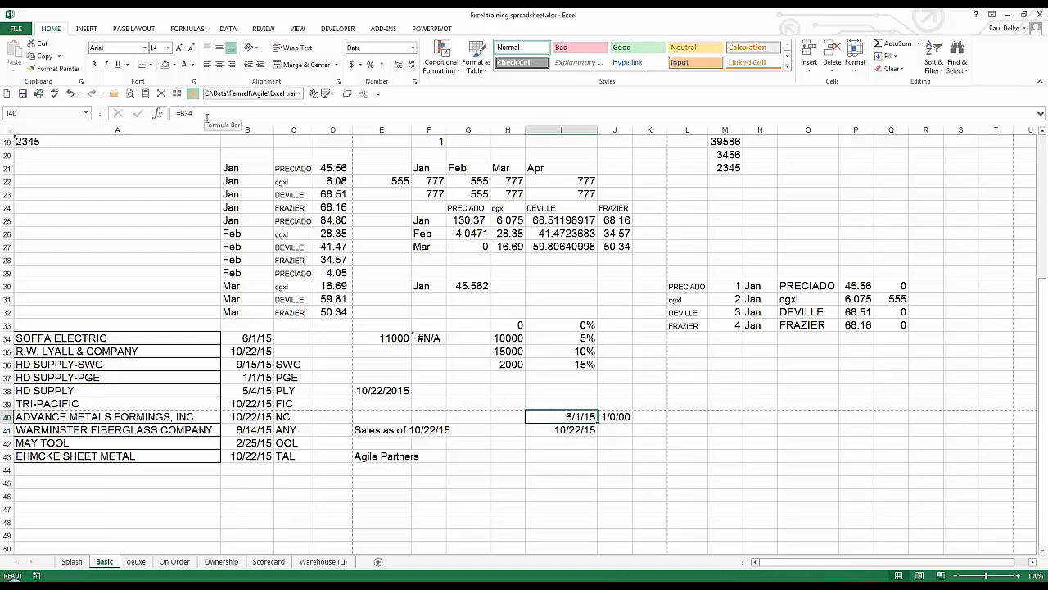
pyautogui.press('Down')
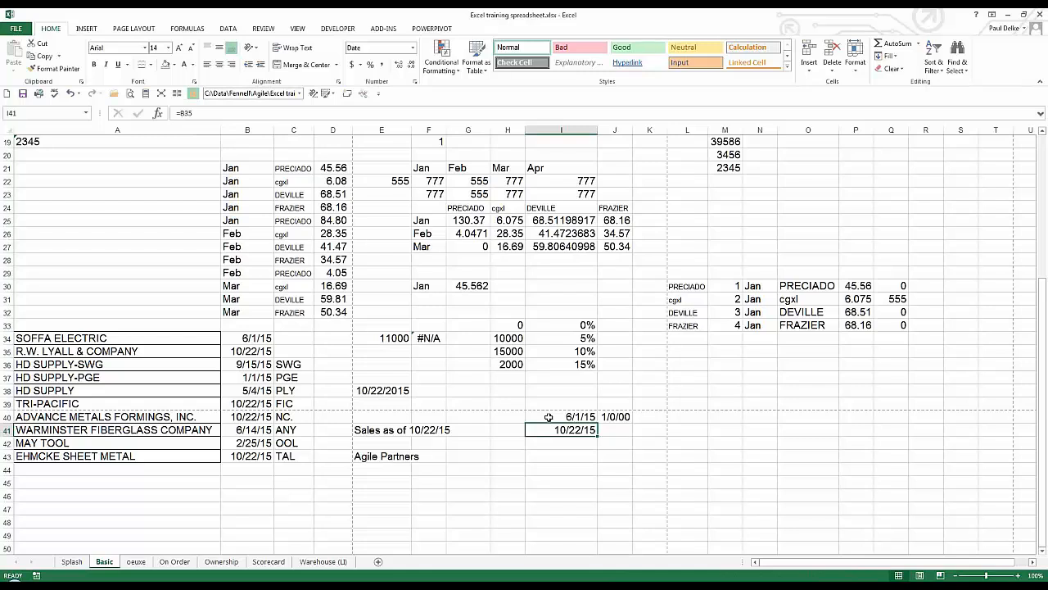
# Lock the column of I40's reference as =$B34, fill it across to J40, and compare the two formulas
pyautogui.click(556, 416)
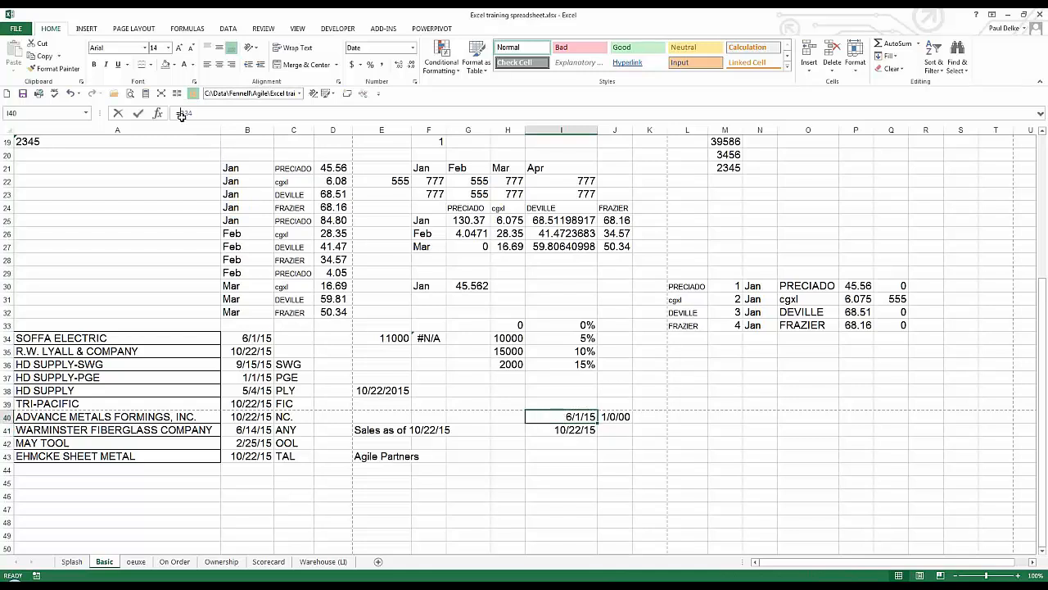
pyautogui.press('F2')
pyautogui.press('F4')
pyautogui.hotkey('ctrl', 'Return')
pyautogui.moveTo(599, 418); pyautogui.dragTo(616, 417)
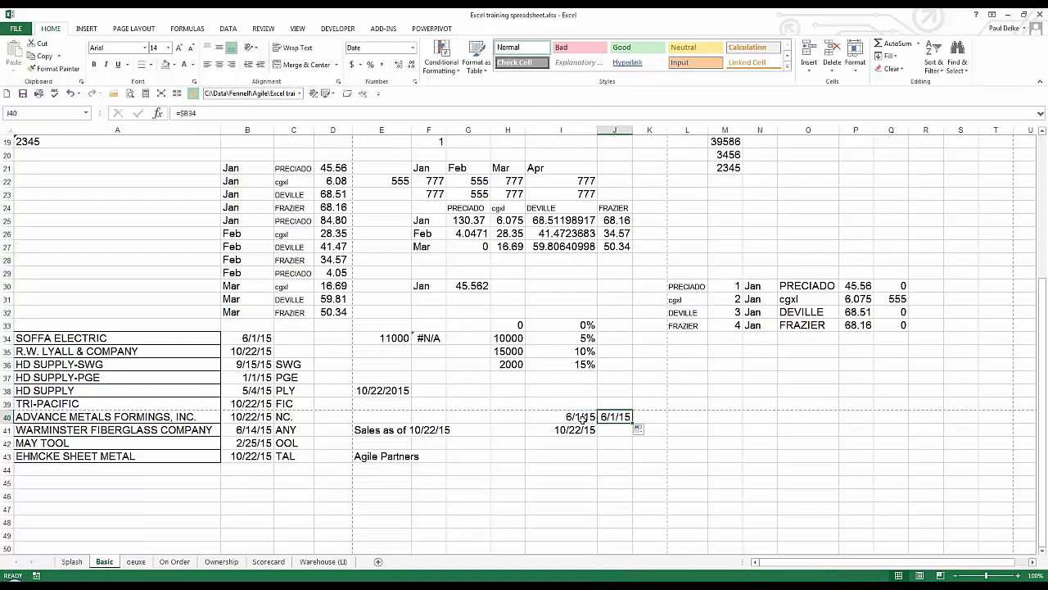
pyautogui.click(574, 418)
pyautogui.click(607, 416)
# Copy the column-locked formula from I40 and paste it into I41
pyautogui.click(565, 418)
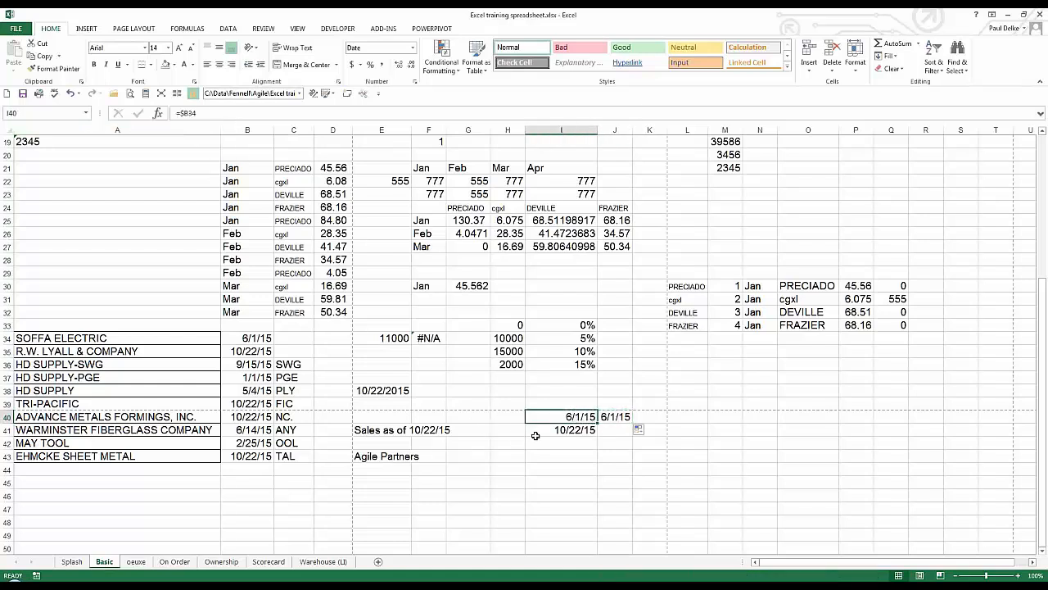
pyautogui.hotkey('ctrl', 'c')
pyautogui.click(559, 432)
pyautogui.press('Return')
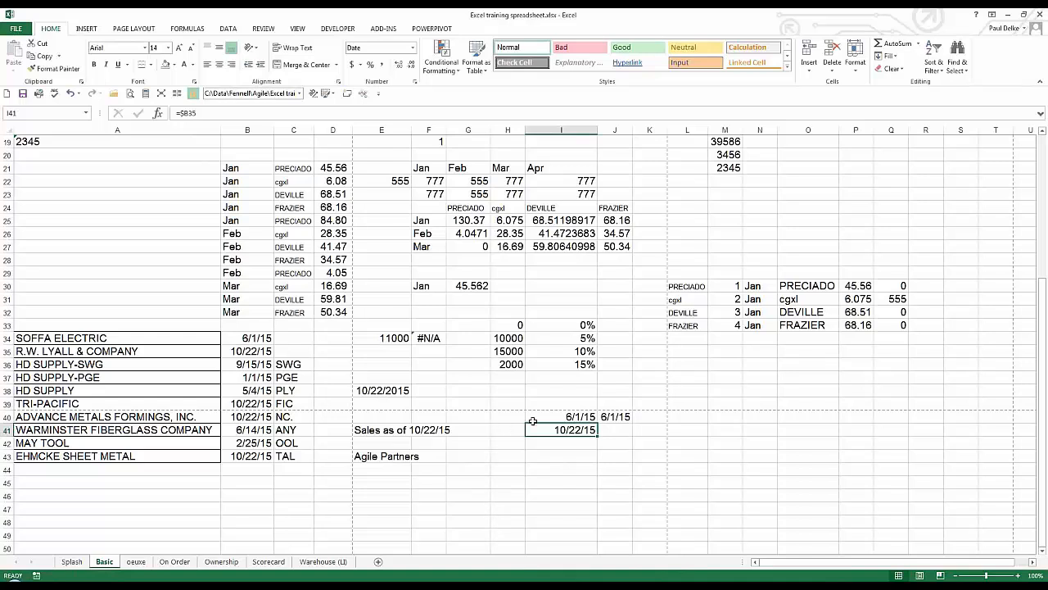
# Examine the mixed references $F25 and G$24 in cell G25's SUMIFS formula and the cells they point to
pyautogui.click(464, 220)
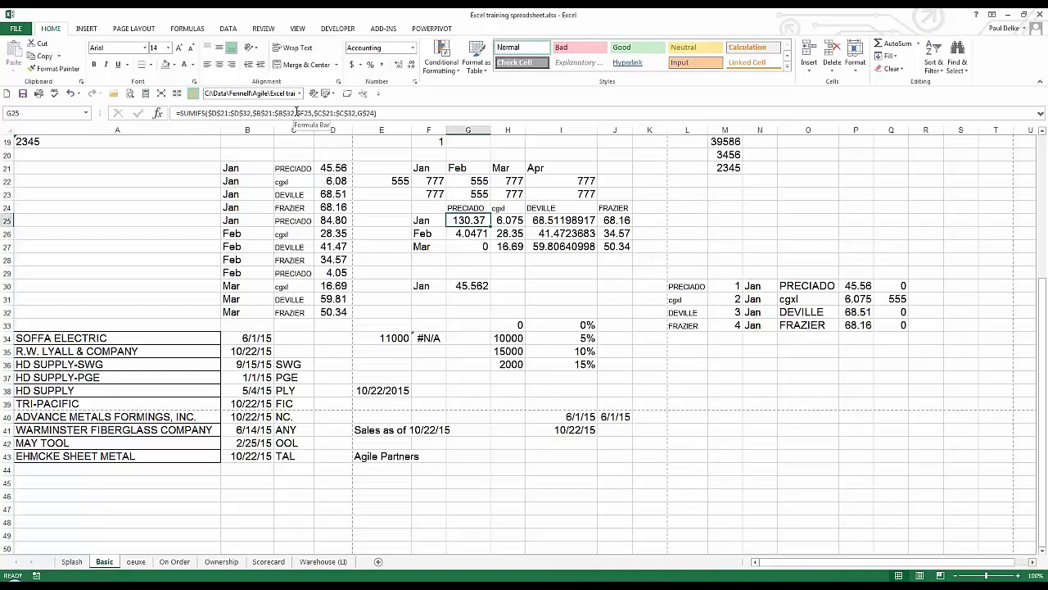
pyautogui.click(423, 220)
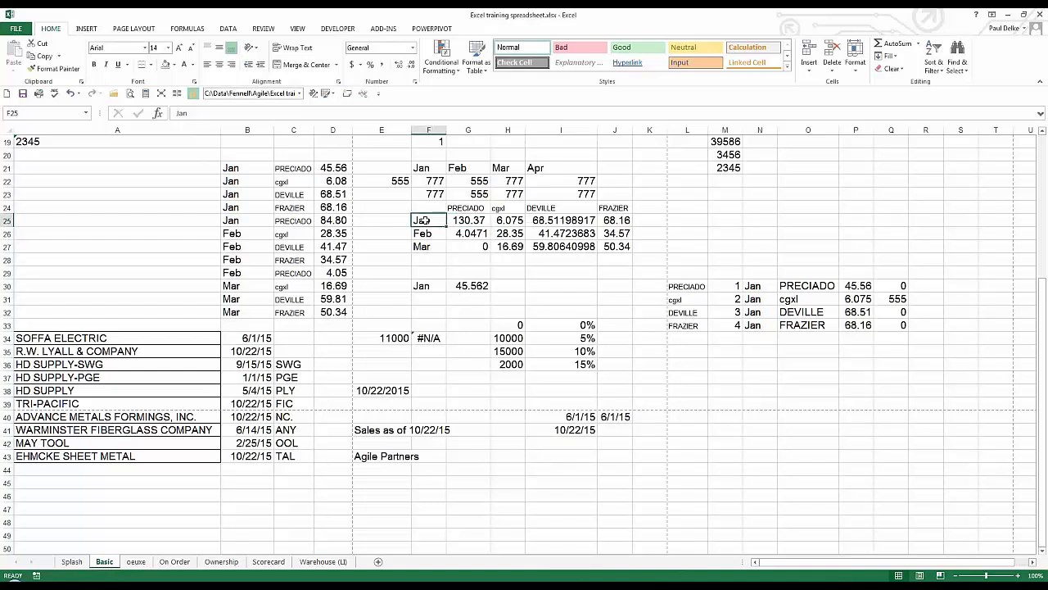
pyautogui.press('Right')
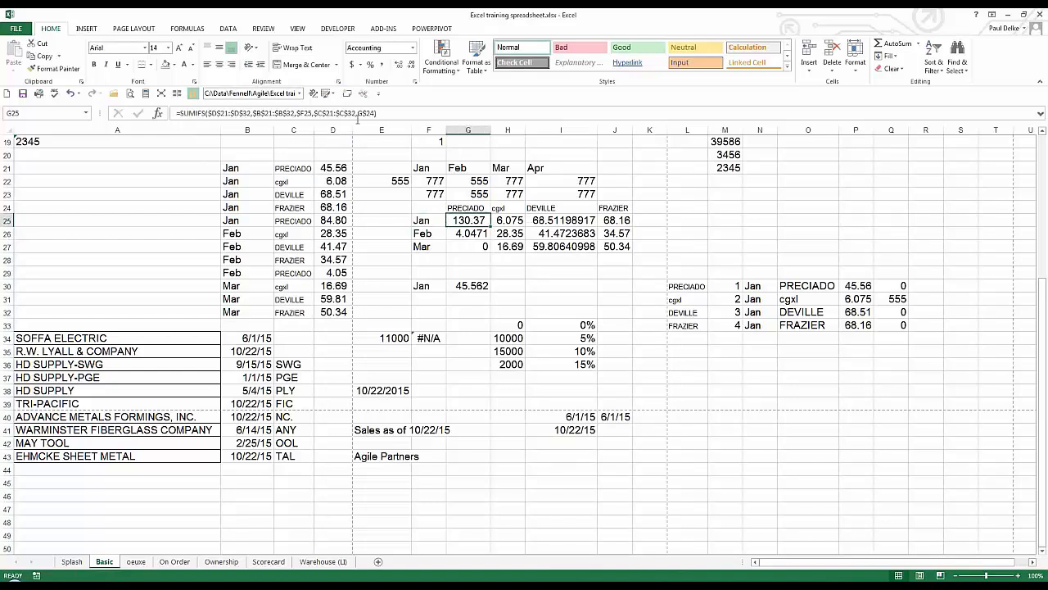
pyautogui.click(358, 115)
pyautogui.press('F4')
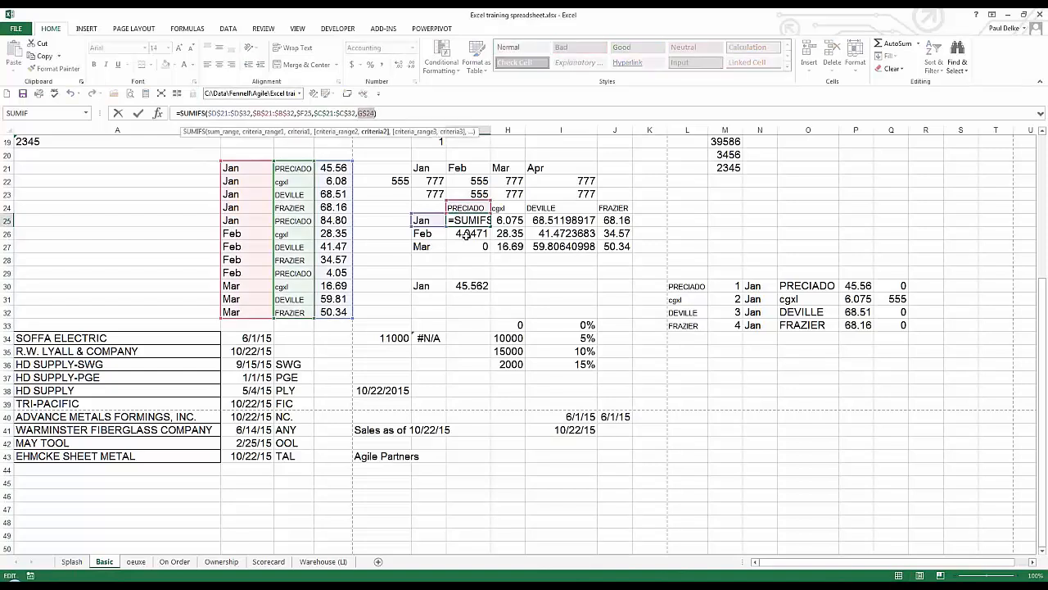
pyautogui.click(461, 219)
pyautogui.click(460, 206)
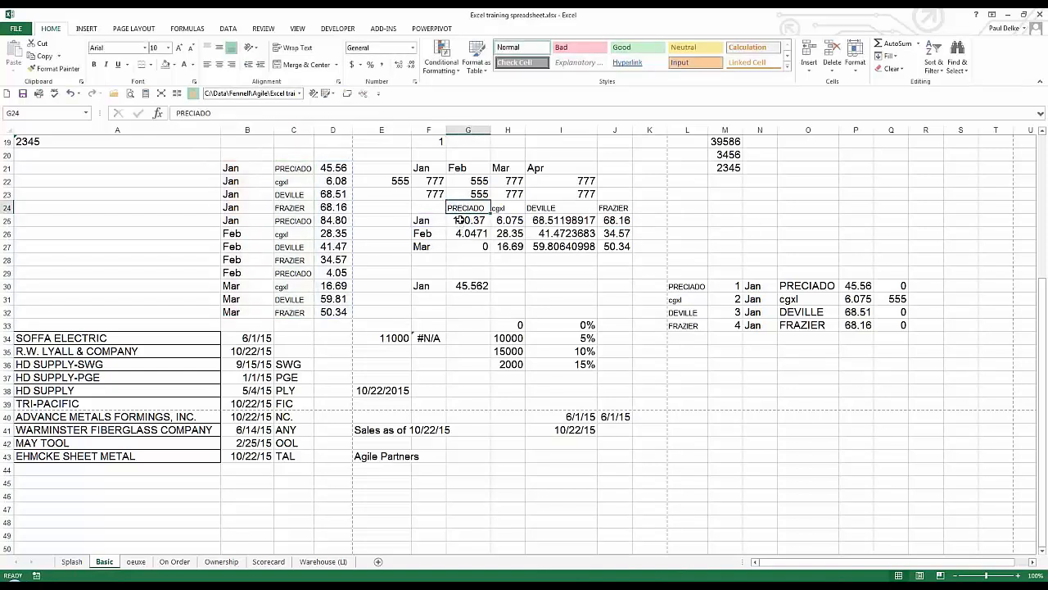
# Compare the SUMIFS formulas in cells G25 through G27 to see how their references change down the column
pyautogui.click(460, 221)
pyautogui.click(459, 234)
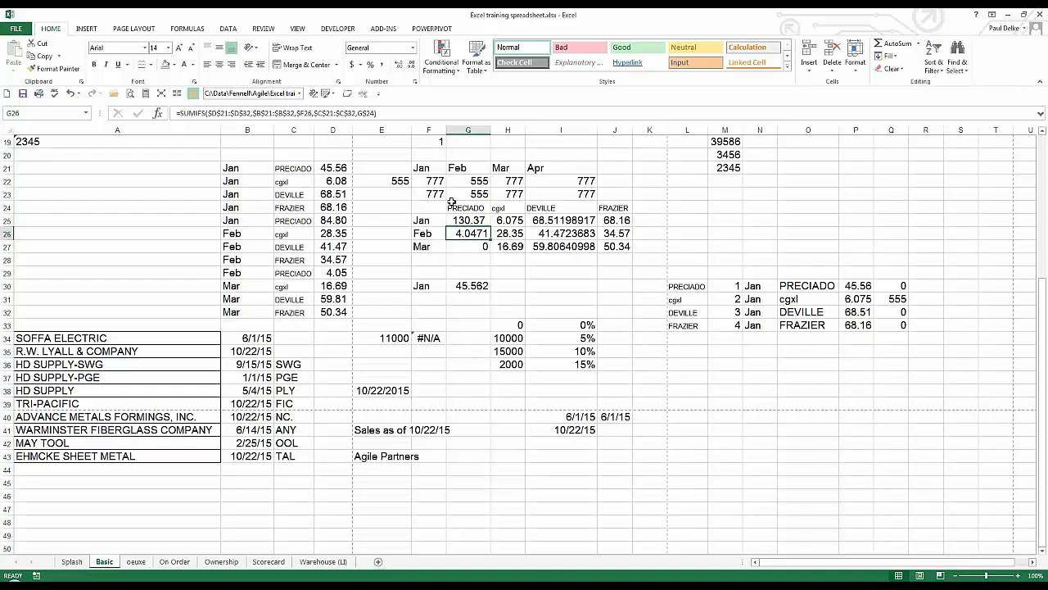
pyautogui.press('Down')
pyautogui.press('Down')
pyautogui.press('Up')
pyautogui.press('Up')
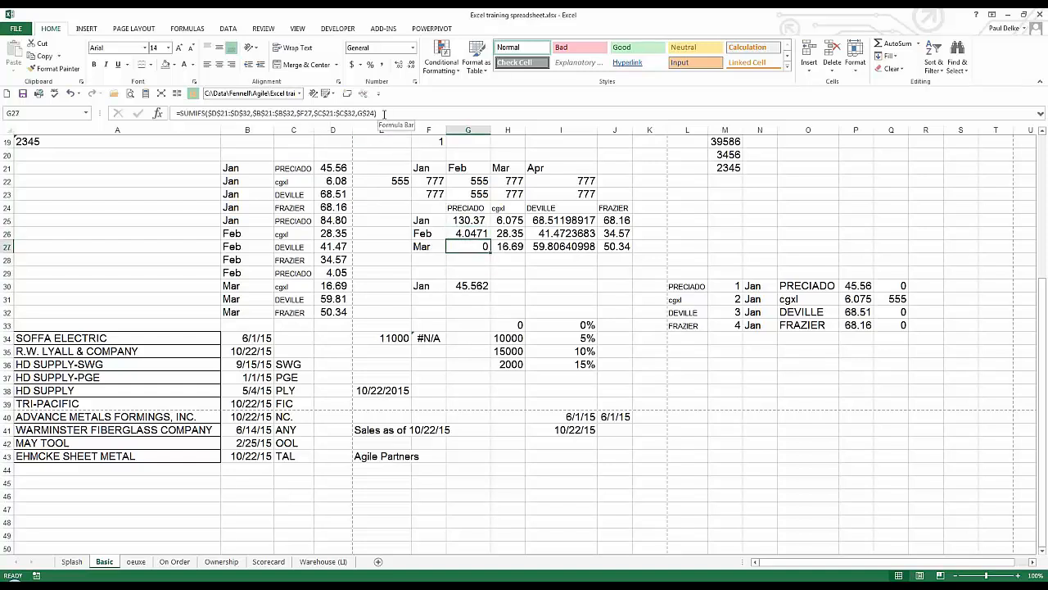
pyautogui.press('Up')
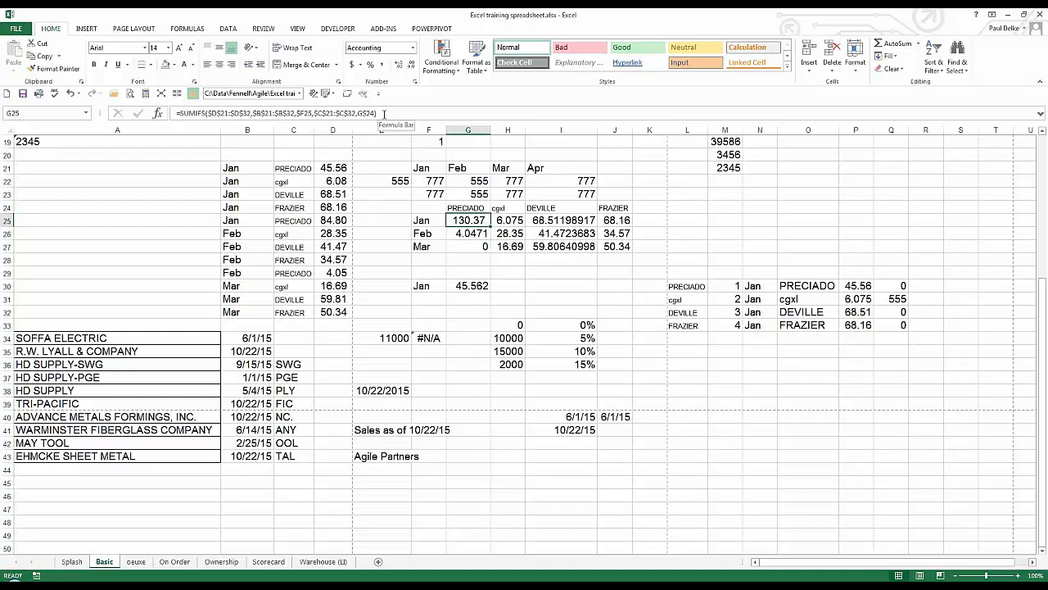
# Compare the SUMIFS references across the top row G25:J25 and down column G to see which parts shift
pyautogui.press('Left')
pyautogui.press('Right')
pyautogui.press('Right')
pyautogui.press('Right')
pyautogui.press('Right')
pyautogui.press('Right')
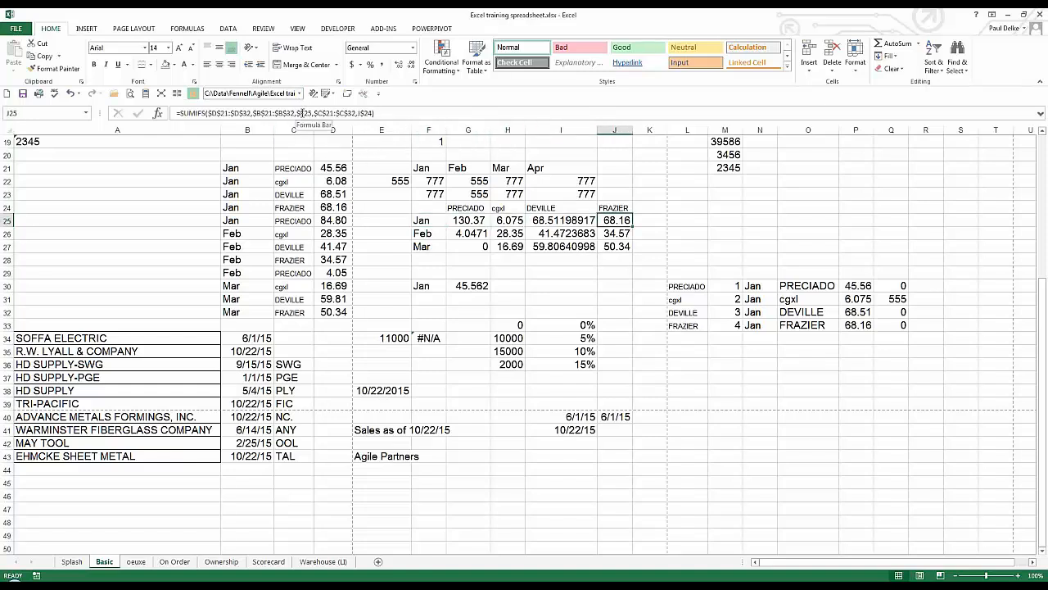
pyautogui.press('Left')
pyautogui.press('Left')
pyautogui.press('Left')
pyautogui.press('Left')
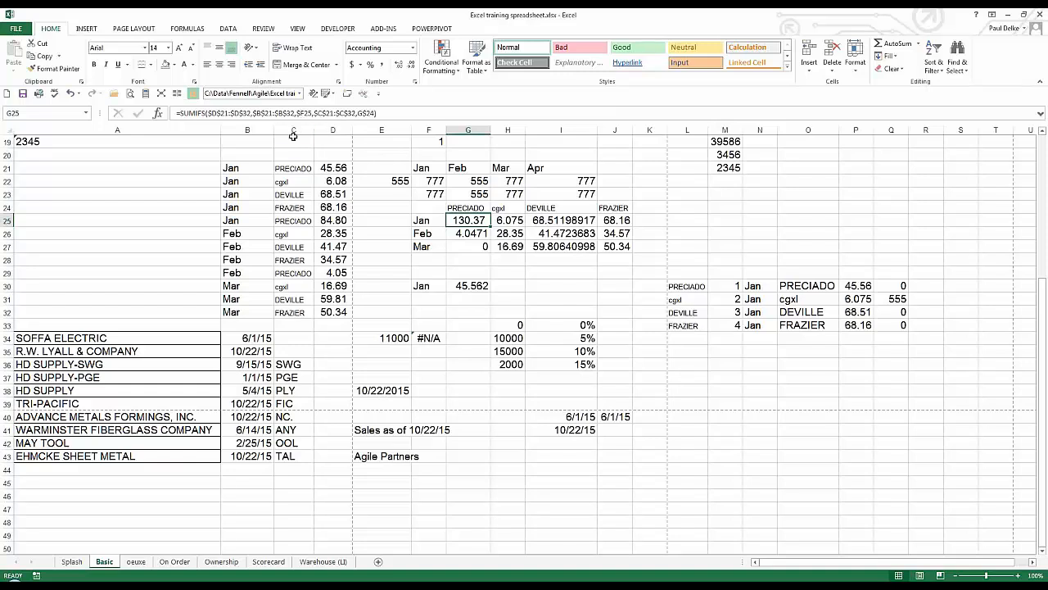
pyautogui.press('Down')
pyautogui.press('Up')
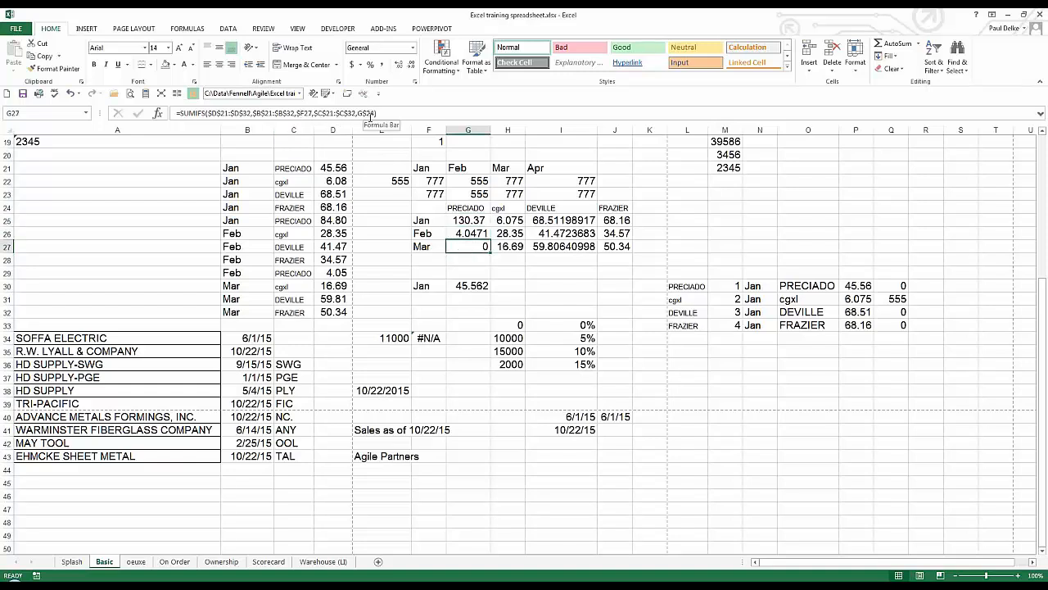
pyautogui.press('Down')
pyautogui.press('Up')
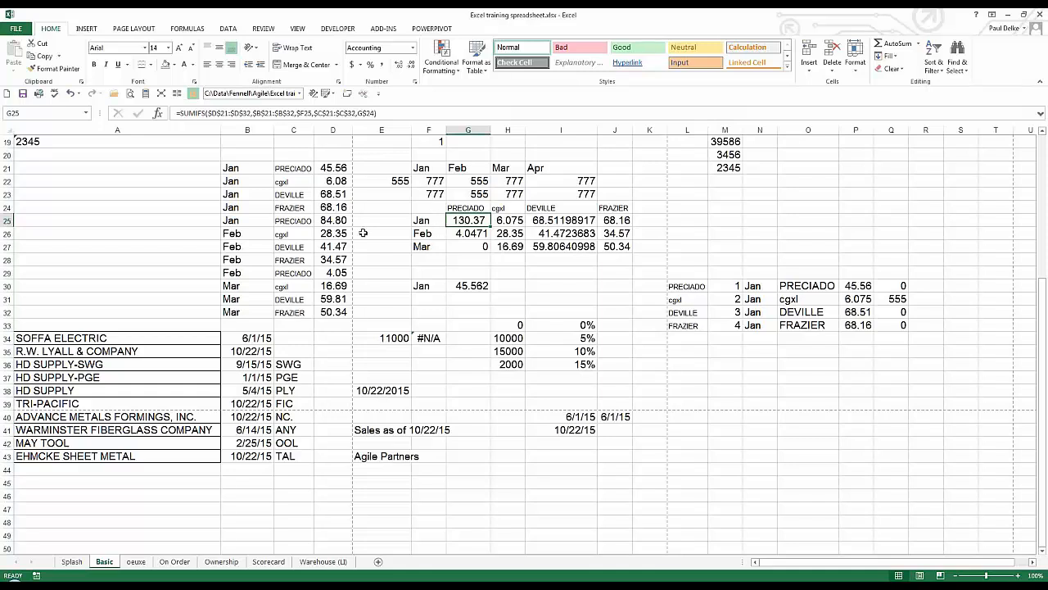
# Total the sales values D21:D32 with a SUM formula in D33
pyautogui.click(550, 417)
pyautogui.click(466, 223)
pyautogui.click(335, 323)
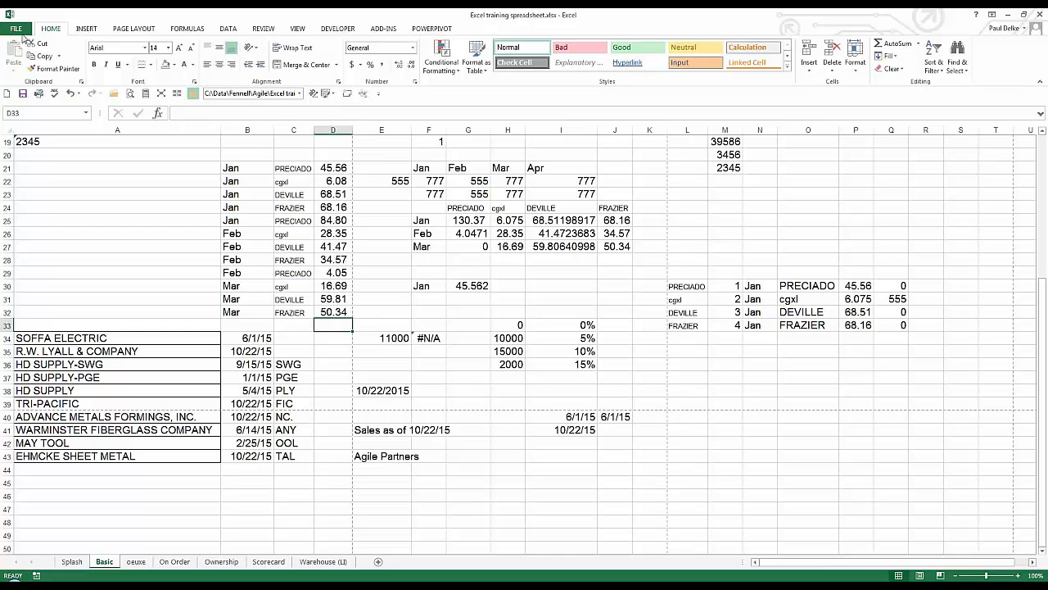
pyautogui.click(897, 45)
pyautogui.press('Return')
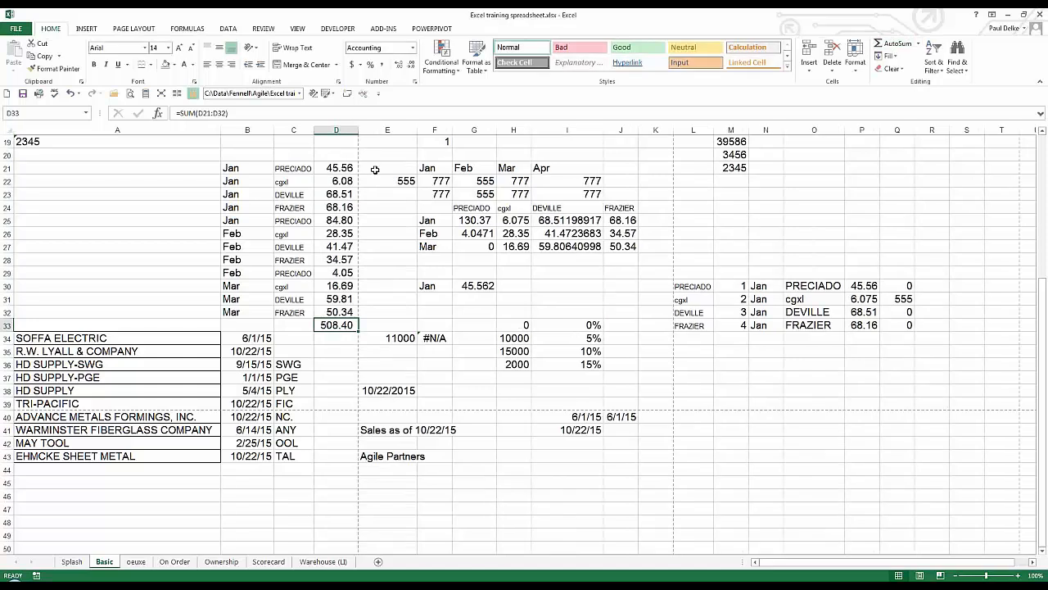
# Calculate the first sale's share of the total in E21 with =D21/$D$33, formatted as a percentage
pyautogui.click(375, 168)
pyautogui.write('=')
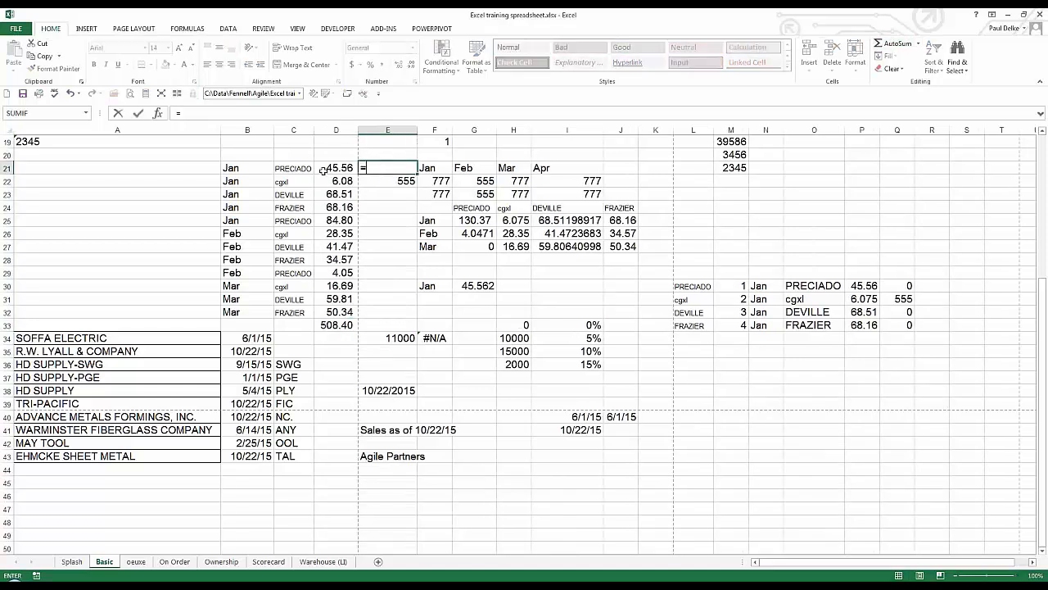
pyautogui.click(327, 168)
pyautogui.write('/')
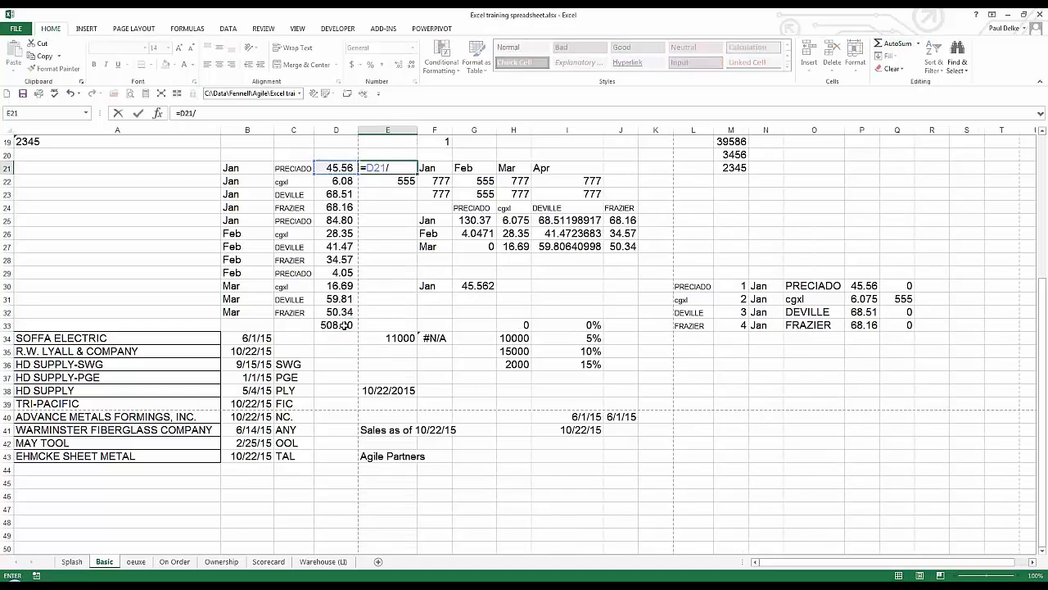
pyautogui.click(342, 325)
pyautogui.press('F4')
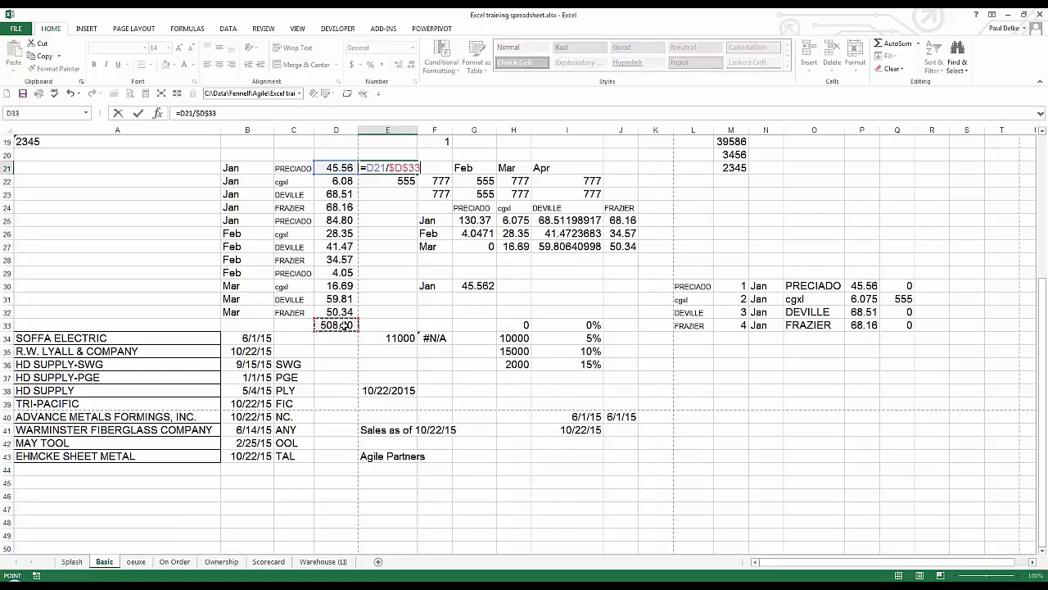
pyautogui.hotkey('ctrl', 'Return')
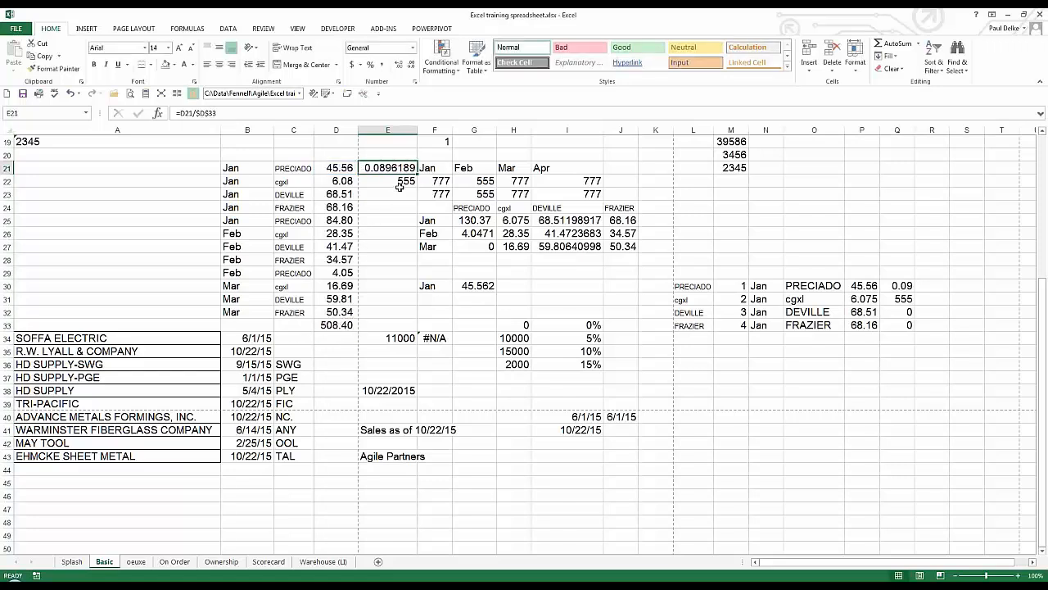
pyautogui.click(370, 64)
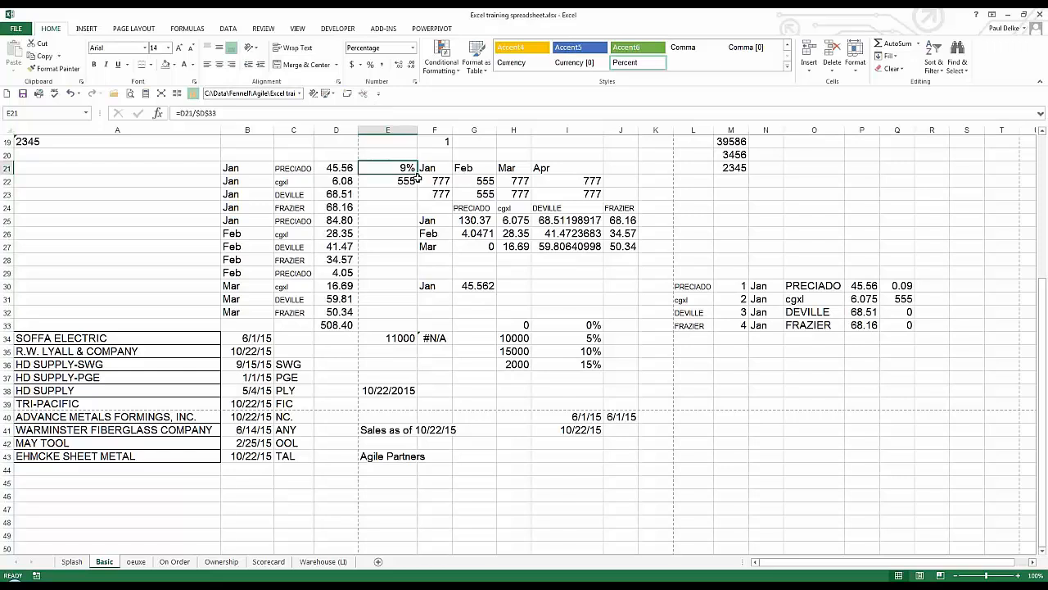
# Fill the share formula from E21 down through E33 and move the 11000 entry and its adjacent lookup to row 35
pyautogui.moveTo(417, 173); pyautogui.dragTo(421, 358)
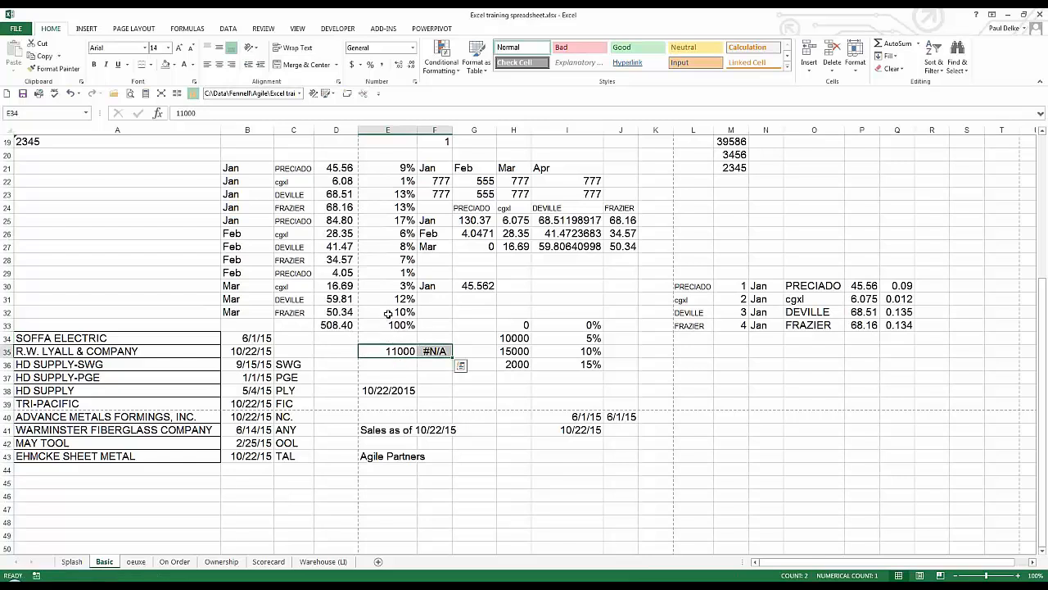
pyautogui.click(388, 208)
pyautogui.click(393, 167)
# Change the share formulas in E21:E33 to lock only the total's row, as =D21/D$33, and check E24
pyautogui.moveTo(392, 167); pyautogui.dragTo(388, 325)
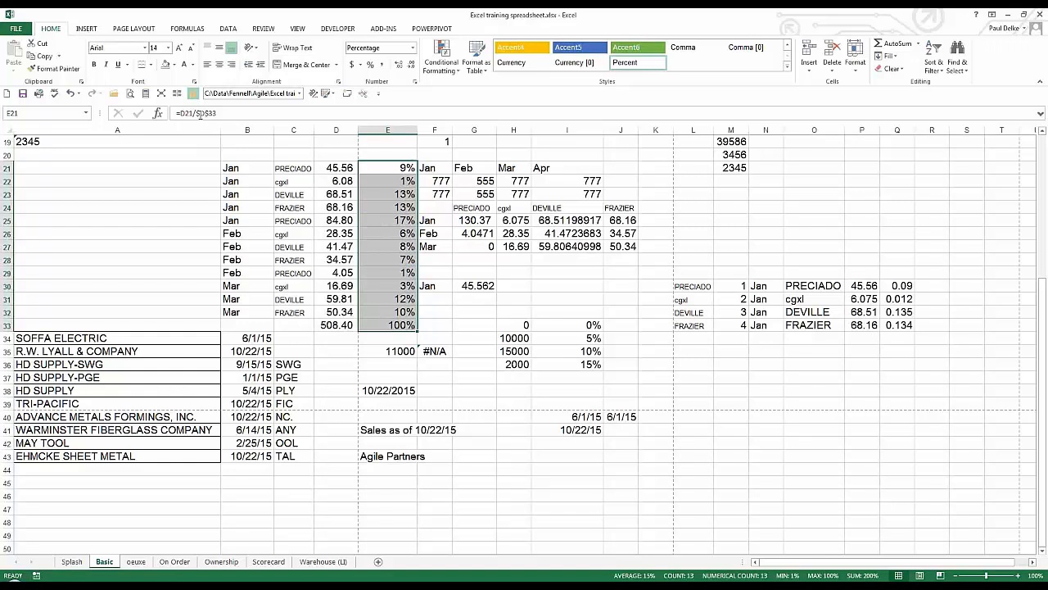
pyautogui.click(197, 113)
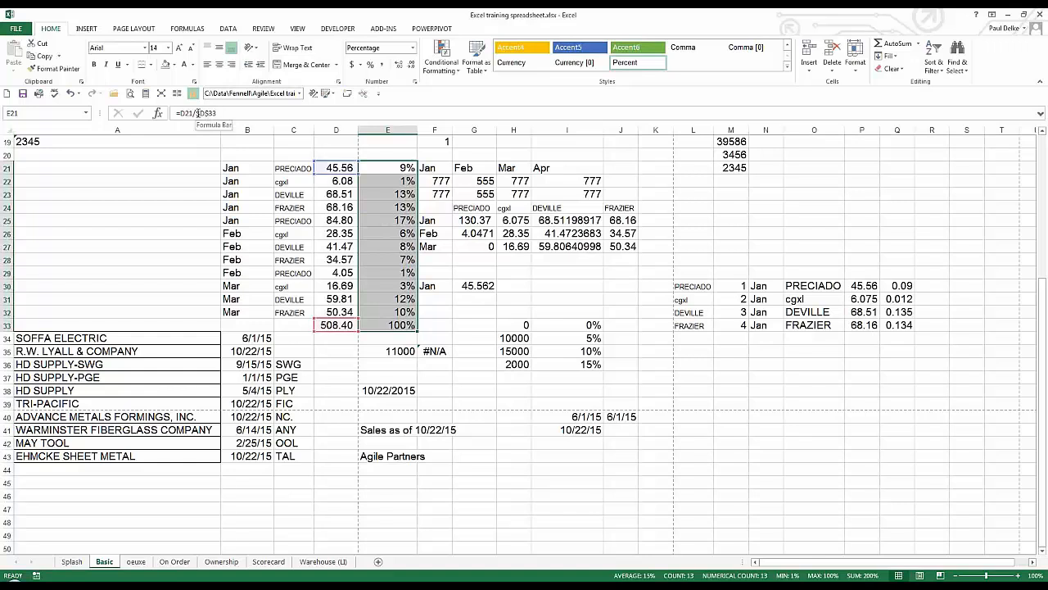
pyautogui.press('BackSpace')
pyautogui.hotkey('ctrl', 'Return')
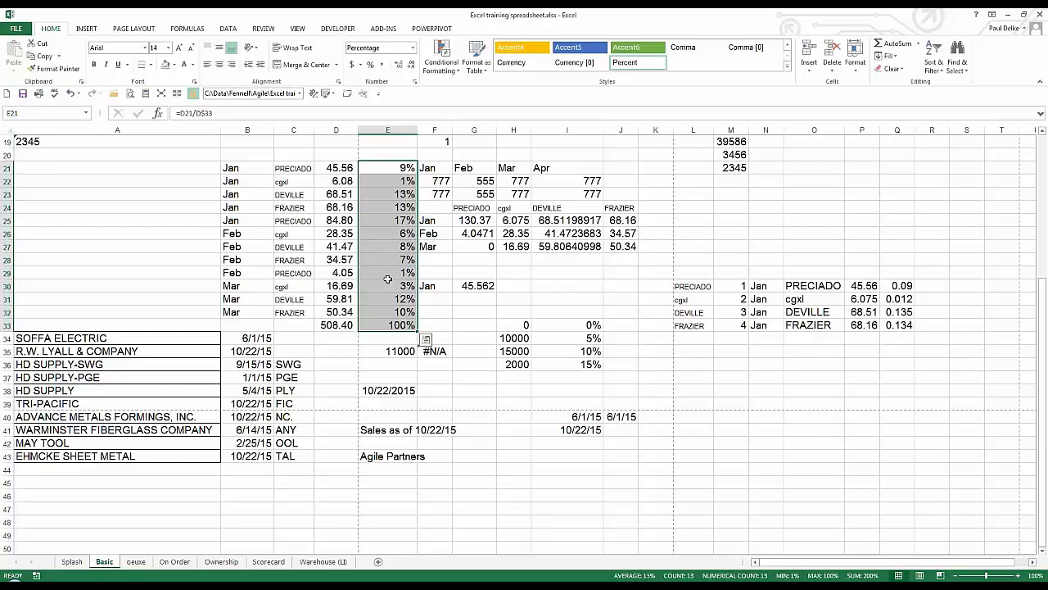
pyautogui.click(385, 215)
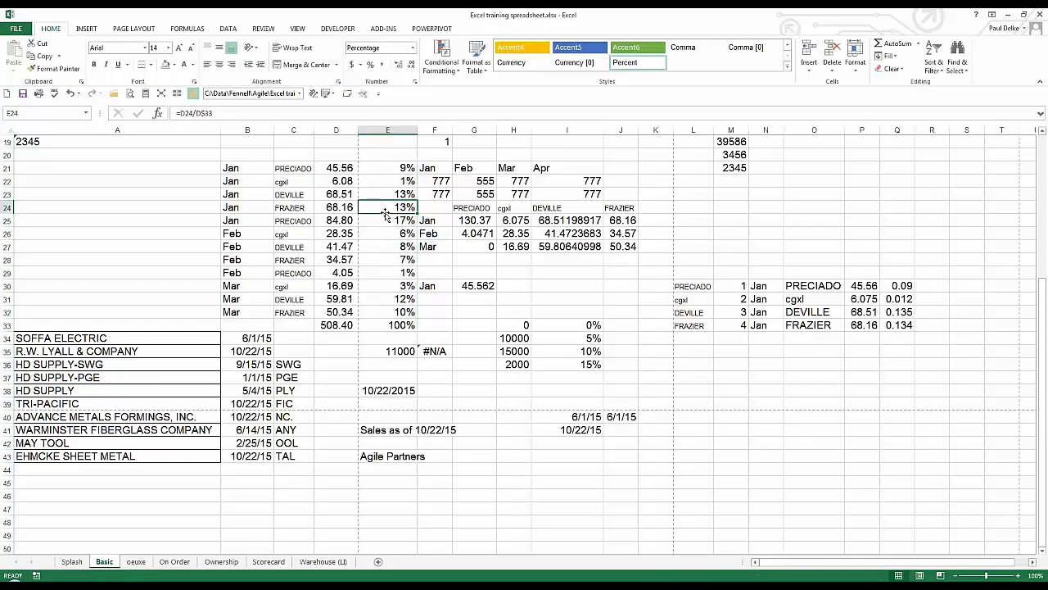
# Set the sales value in D21 to 50 and inspect the references in E21's formula
pyautogui.moveTo(389, 169); pyautogui.dragTo(388, 190)
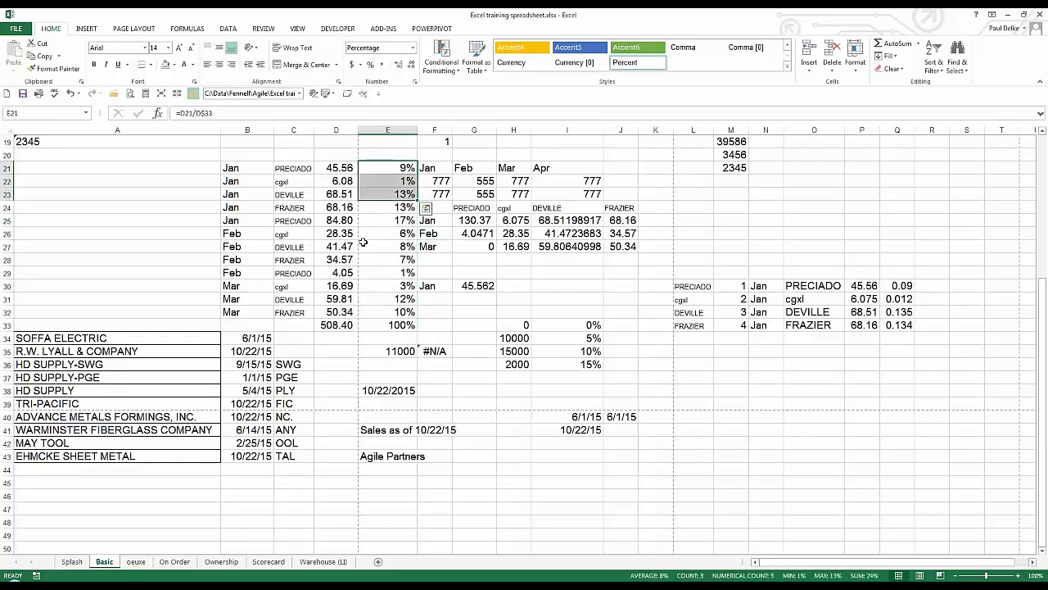
pyautogui.hotkey('ctrl', 'q')
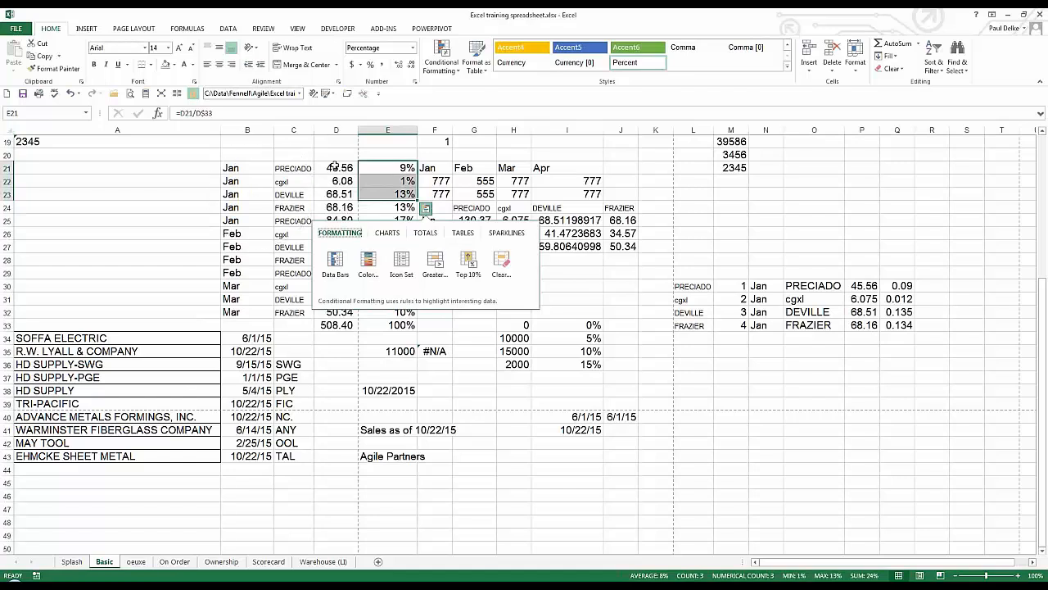
pyautogui.click(336, 167)
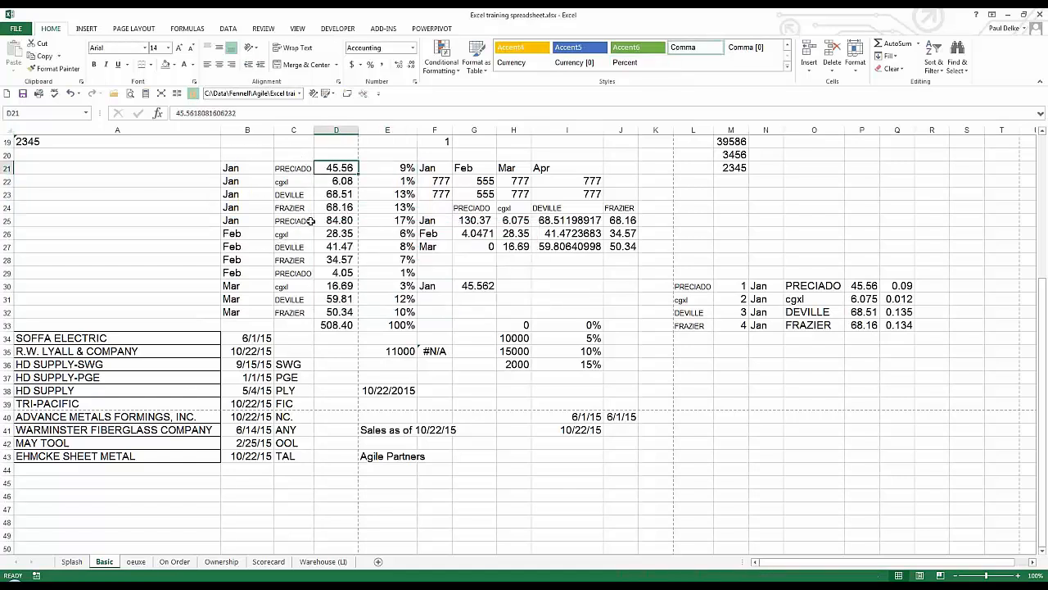
pyautogui.write('50')
pyautogui.hotkey('ctrl', 'Return')
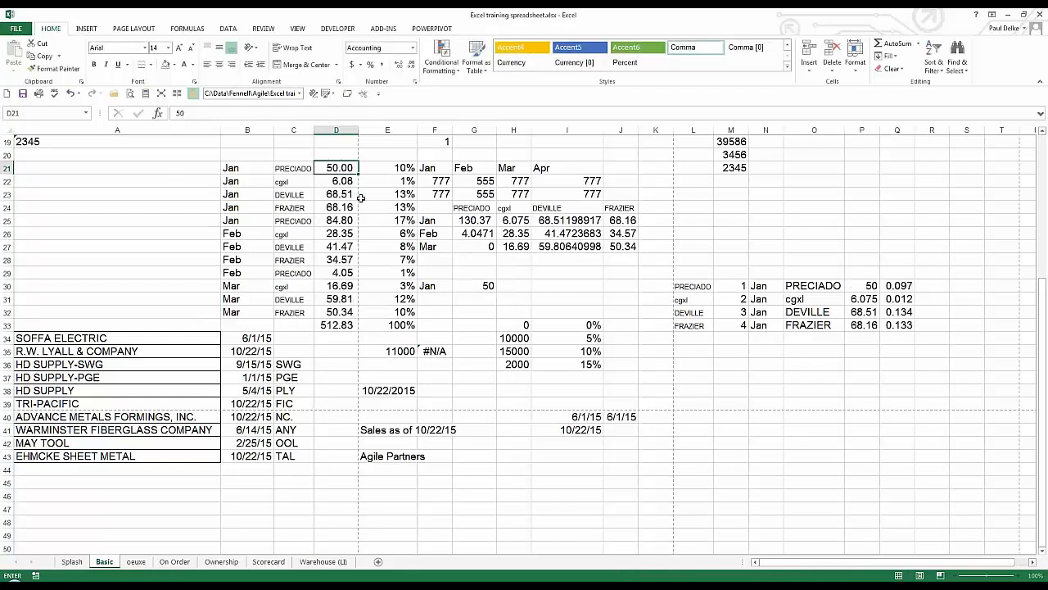
pyautogui.doubleClick(393, 167)
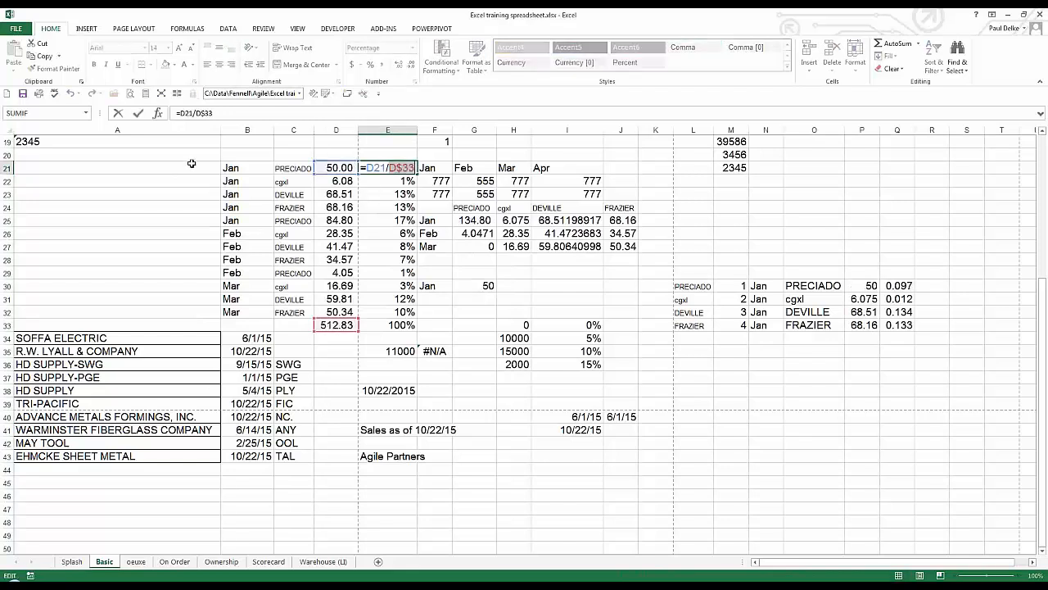
pyautogui.hotkey('ctrl', 'Return')
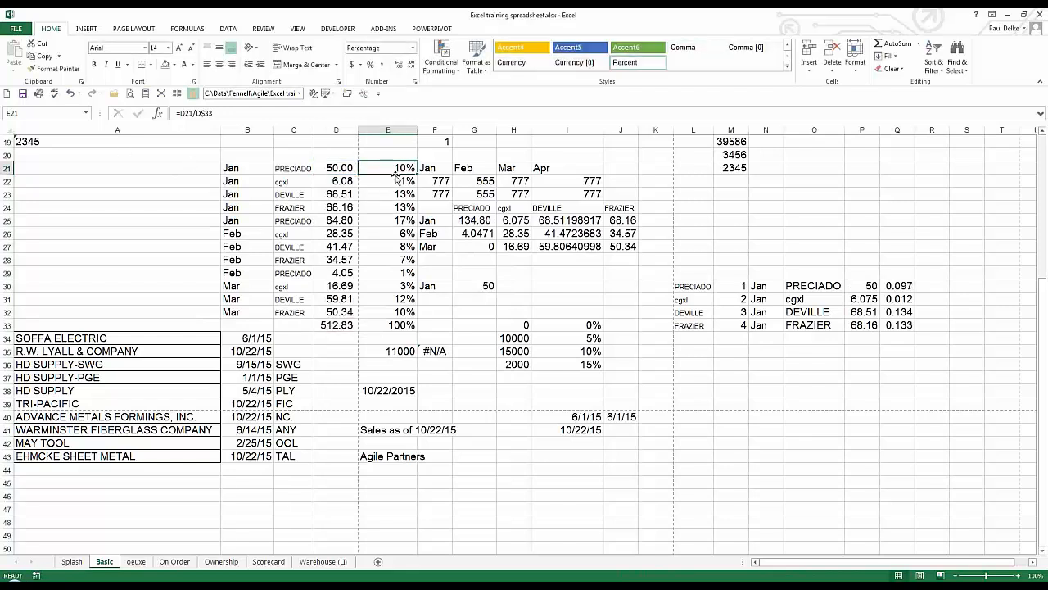
# Replace the formulas in E21:E23 with their values by copying and pasting them in place as values
pyautogui.moveTo(391, 170); pyautogui.dragTo(385, 195)
pyautogui.hotkey('ctrl', 'c')
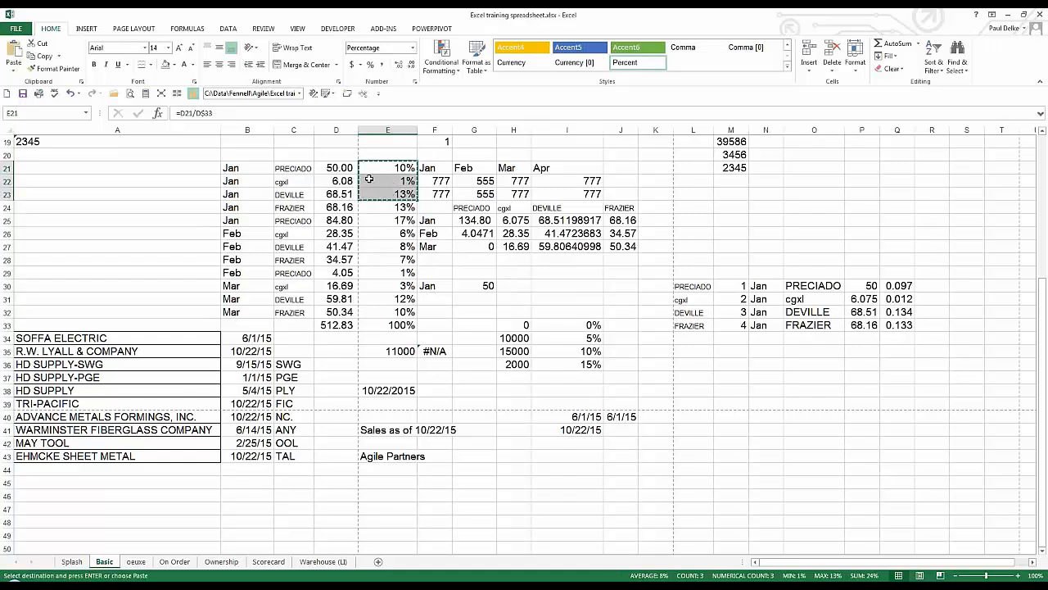
pyautogui.rightClick(369, 179)
pyautogui.moveTo(438, 243)
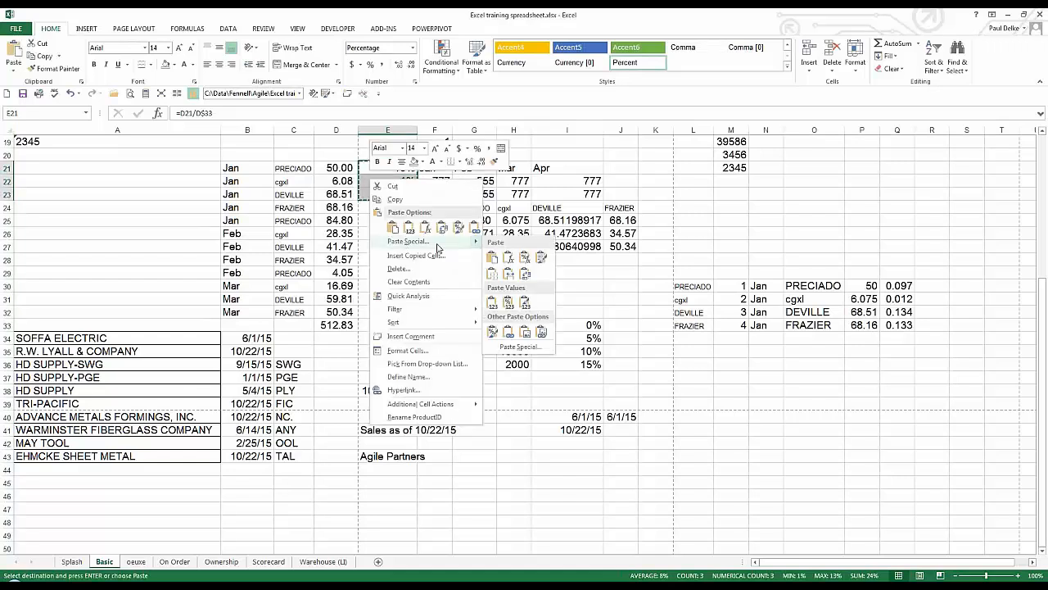
pyautogui.click(491, 304)
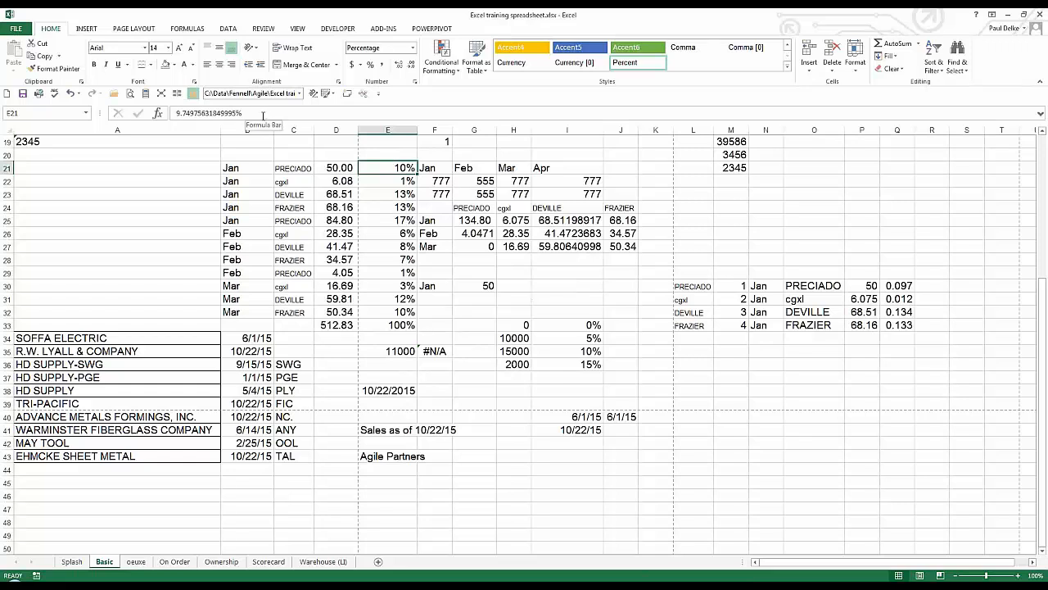
# Check the contents of E21:E23 against the formula in E24
pyautogui.press('Down')
pyautogui.press('Down')
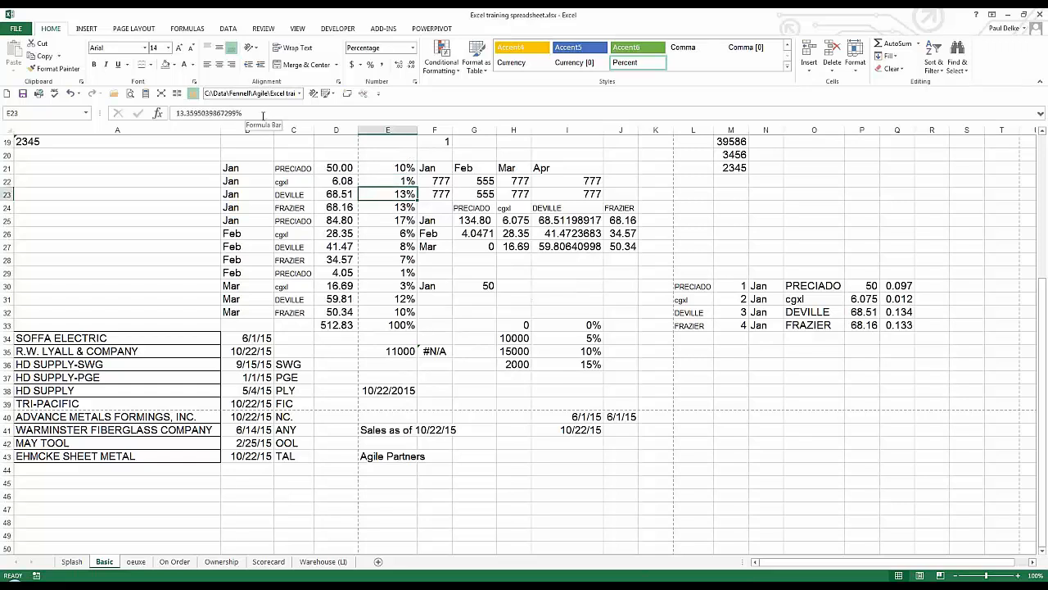
pyautogui.press('Down')
pyautogui.press('Up')
pyautogui.press('Up')
pyautogui.press('Up')
# Set the sales value in D21 to 45 and check the hard-coded percentage in E21
pyautogui.press('Left')
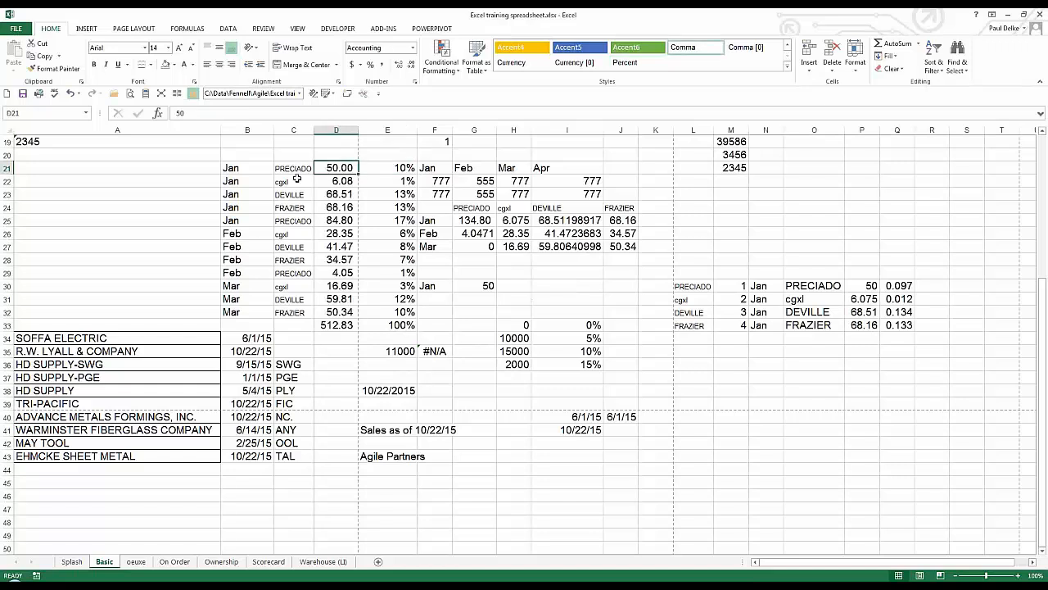
pyautogui.write('45')
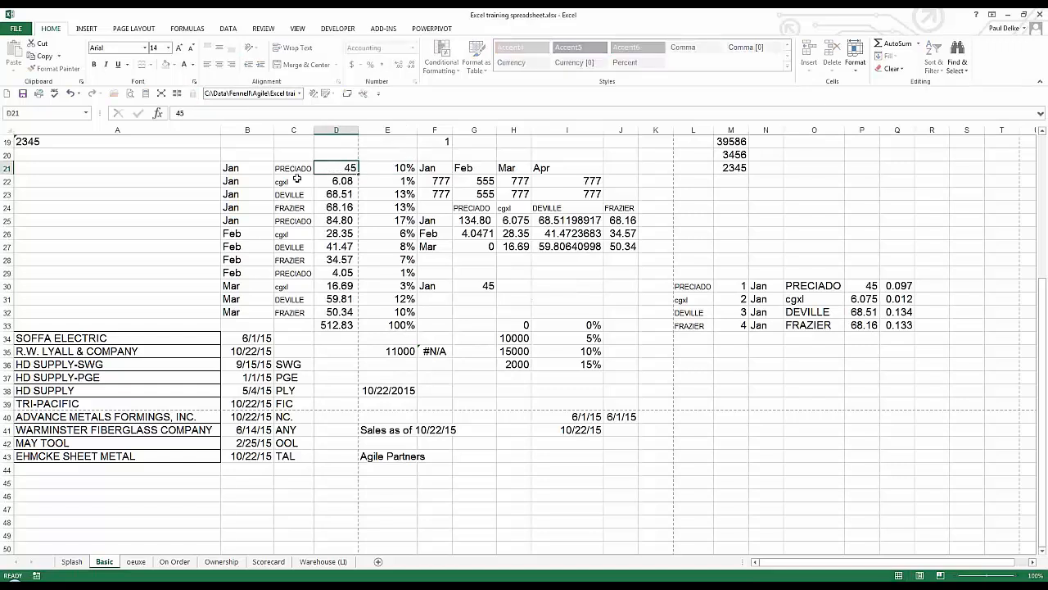
pyautogui.hotkey('ctrl', 'Return')
pyautogui.click(381, 169)
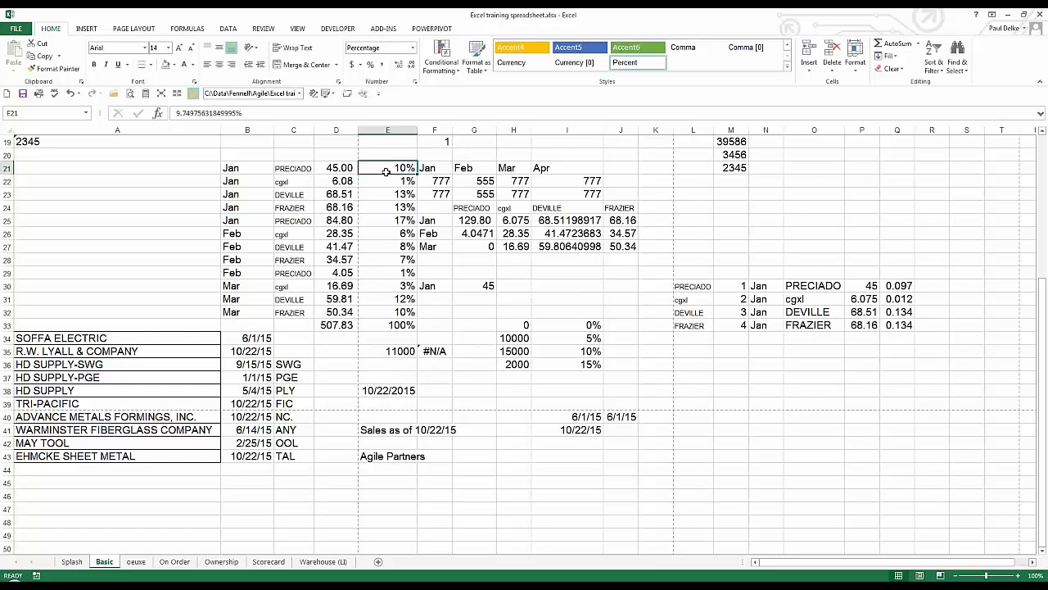
# Restore the share formulas in E21:E23 by filling E24's formula upward, and check E22
pyautogui.moveTo(386, 169); pyautogui.dragTo(384, 209)
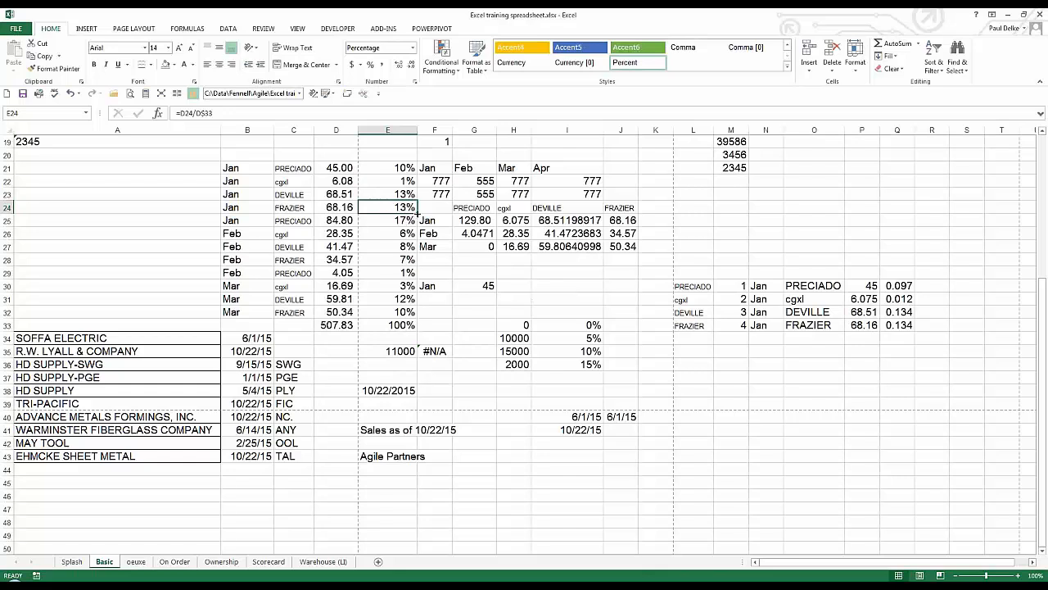
pyautogui.moveTo(416, 215); pyautogui.dragTo(378, 171)
pyautogui.click(375, 181)
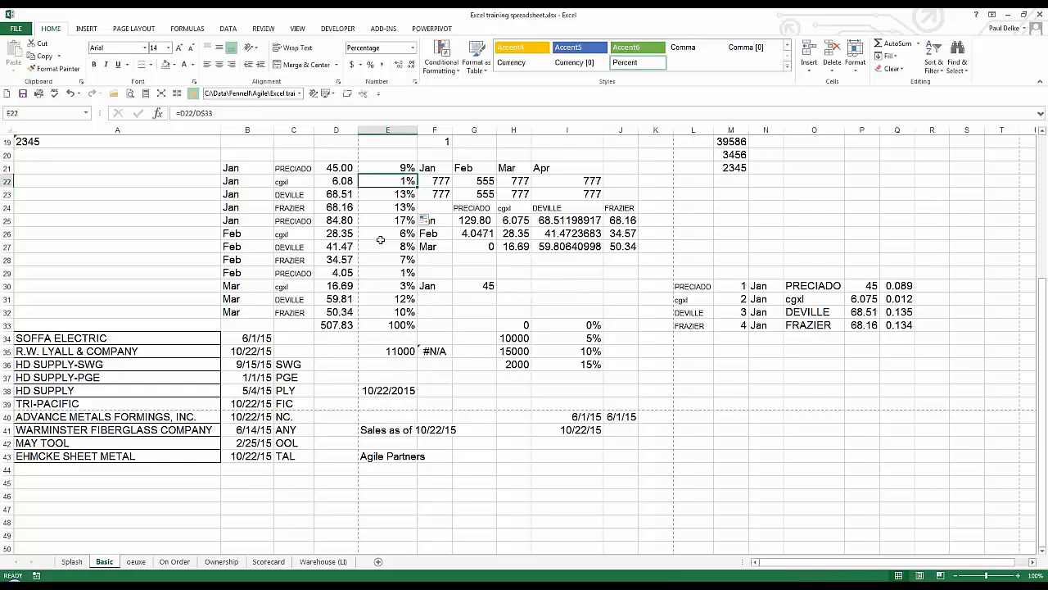
# Inspect E22's references and display the worksheet's formulas instead of their results
pyautogui.press('F2')
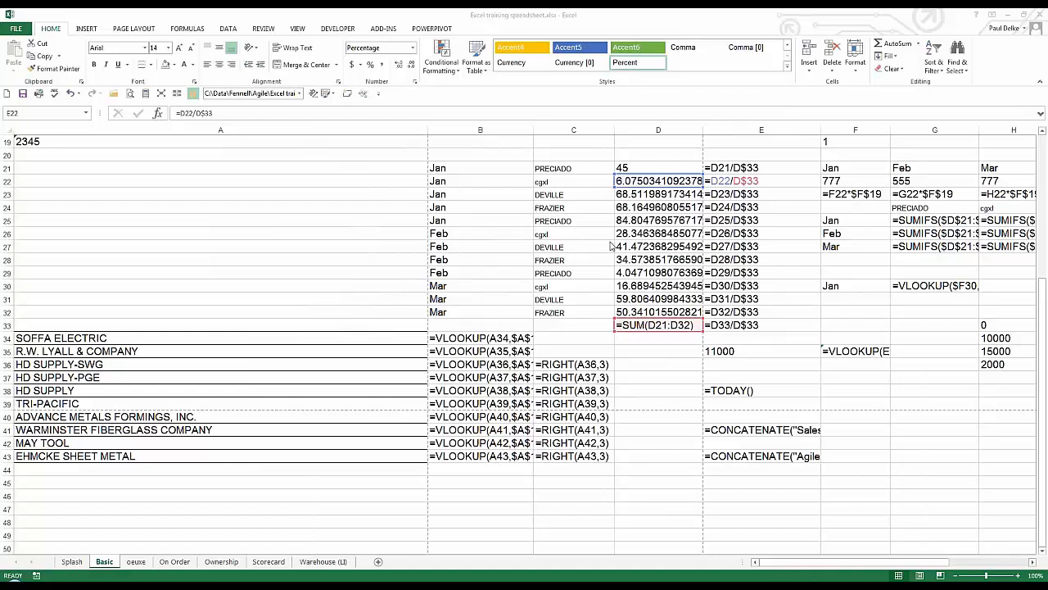
pyautogui.click(569, 220)
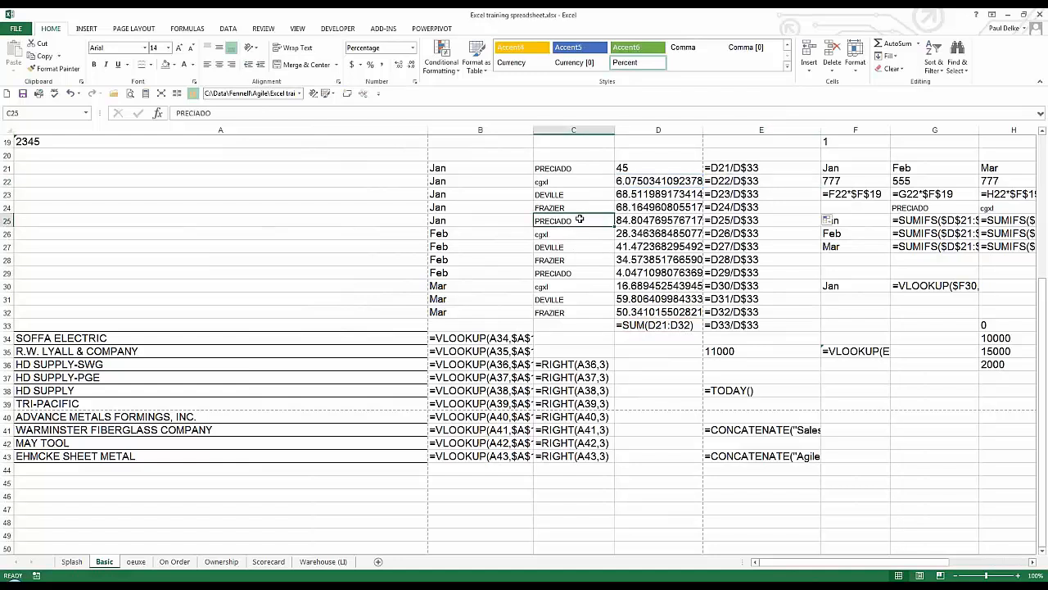
pyautogui.click(499, 221)
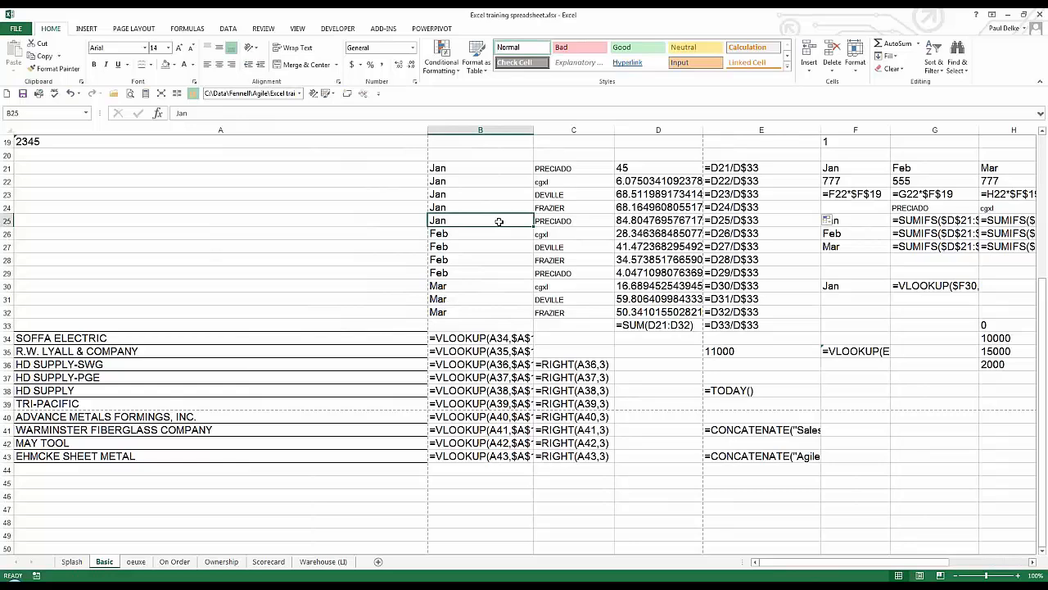
pyautogui.hotkey('ctrl', '`')
pyautogui.hotkey('ctrl', '`')
pyautogui.moveTo(665, 181); pyautogui.dragTo(667, 195)
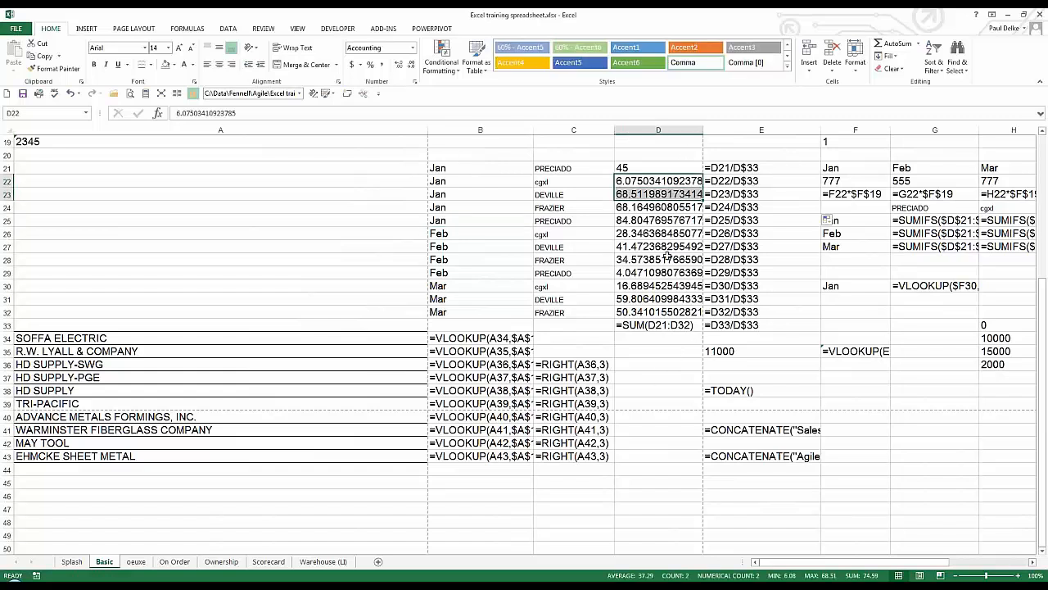
# Review the constants and formulas around the sales table, and switch the worksheet back to displaying results
pyautogui.click(673, 259)
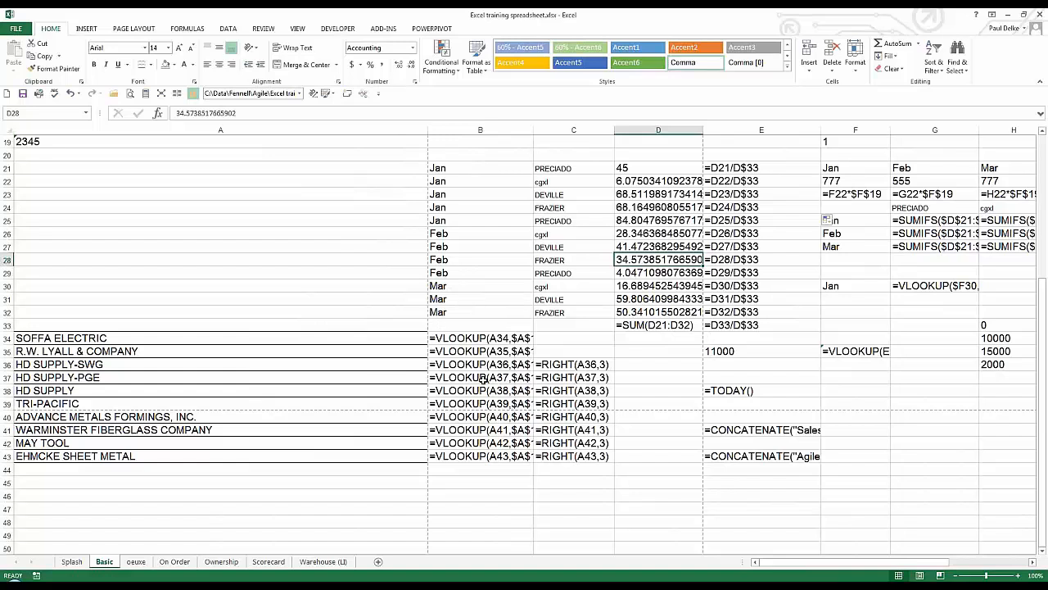
pyautogui.moveTo(470, 167); pyautogui.dragTo(463, 304)
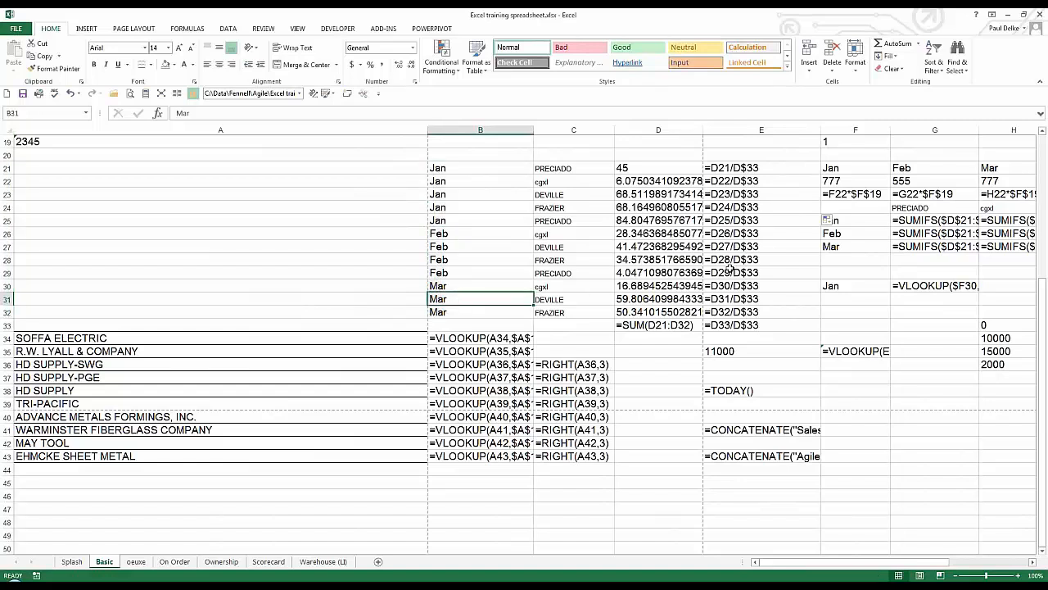
pyautogui.click(463, 299)
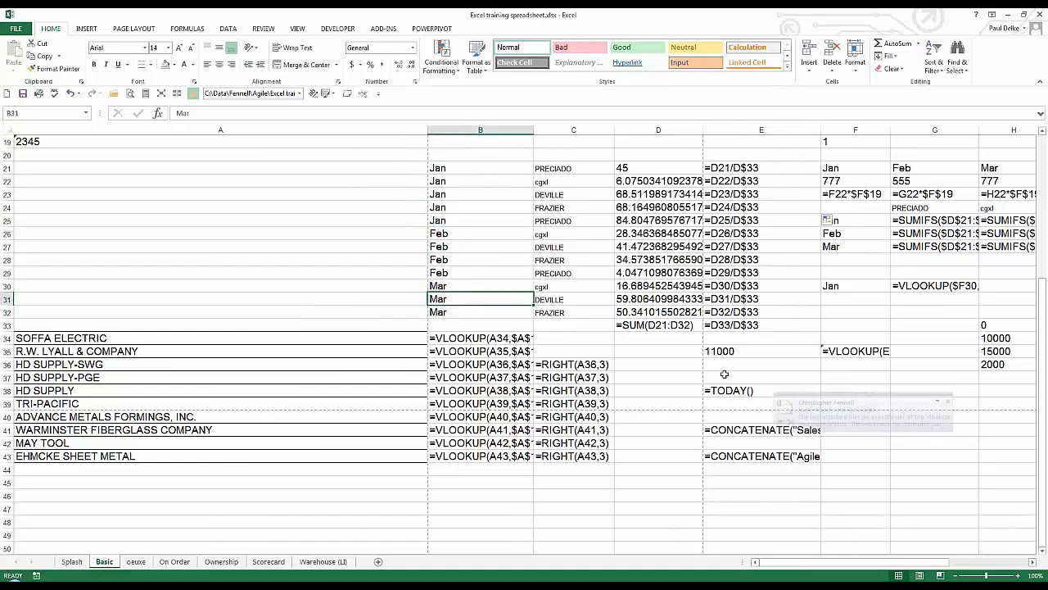
pyautogui.click(671, 390)
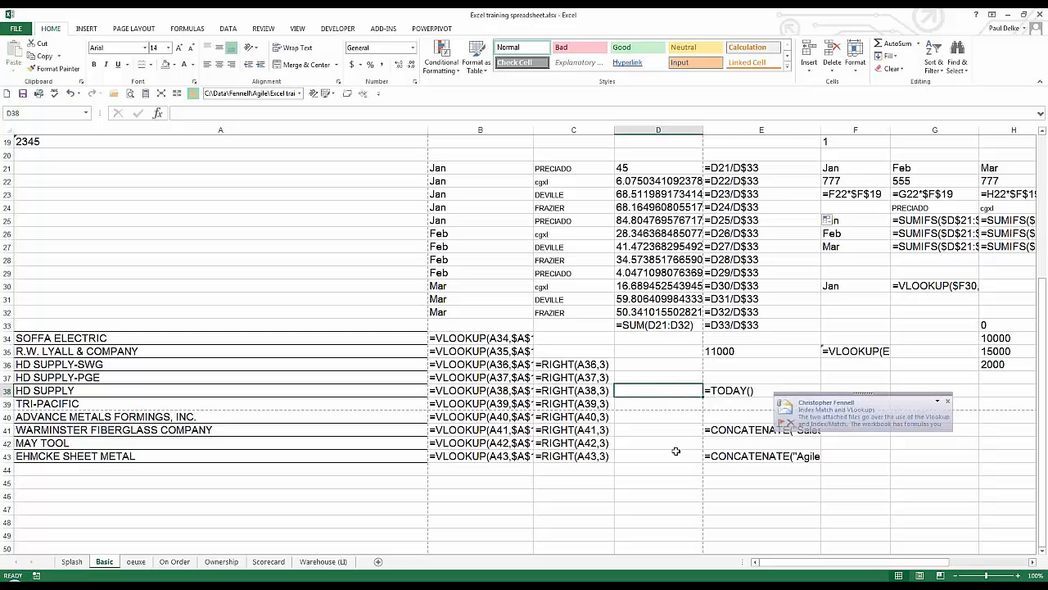
pyautogui.hotkey('ctrl', '`')
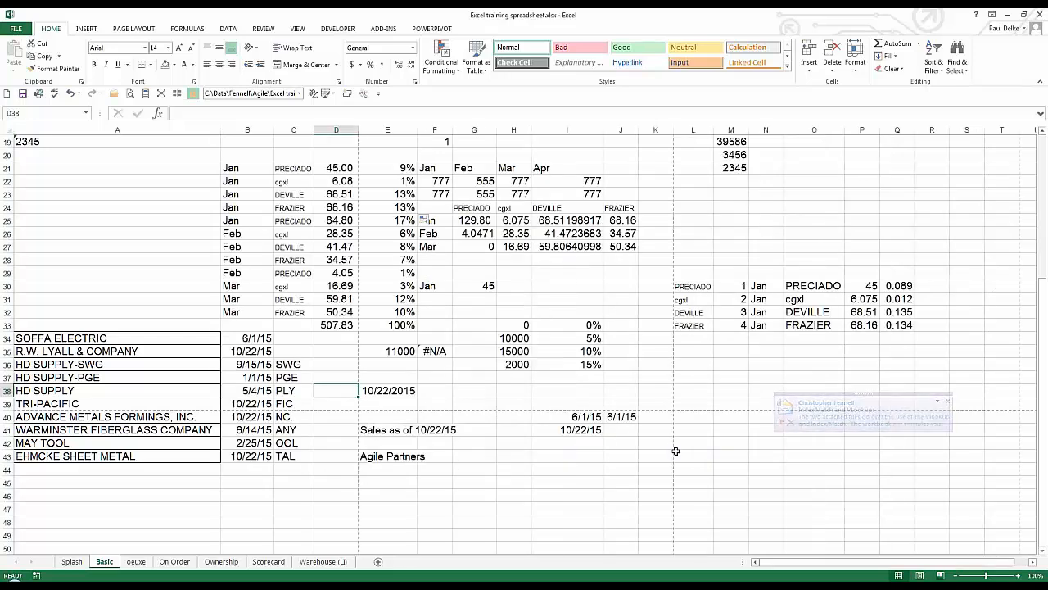
# Check the share formula in E30, and look over the Basic sheet from cell A1 down to the sales table
pyautogui.click(373, 285)
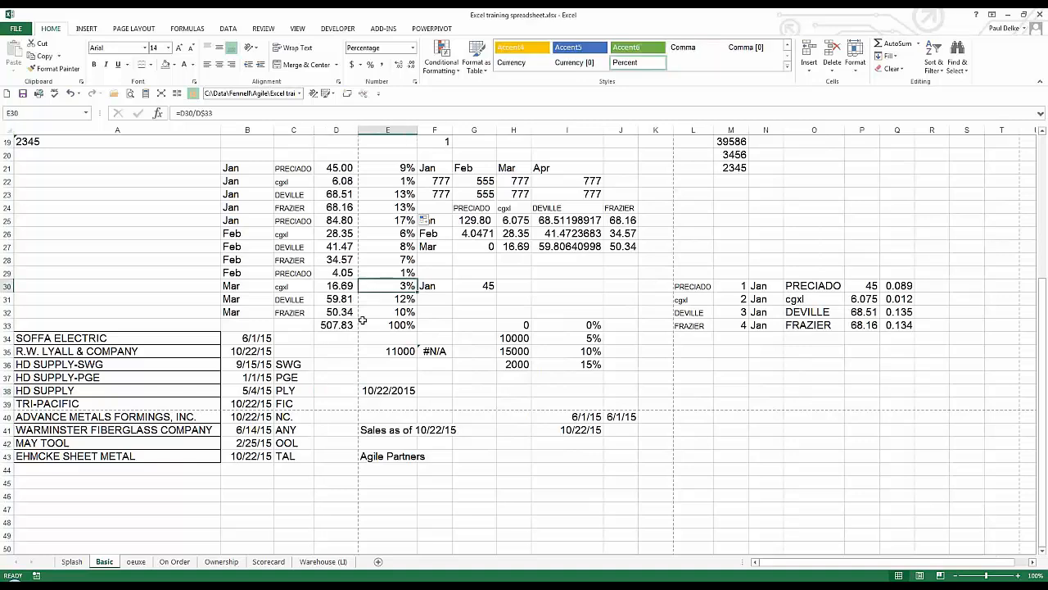
pyautogui.hotkey('ctrl', 'Home')
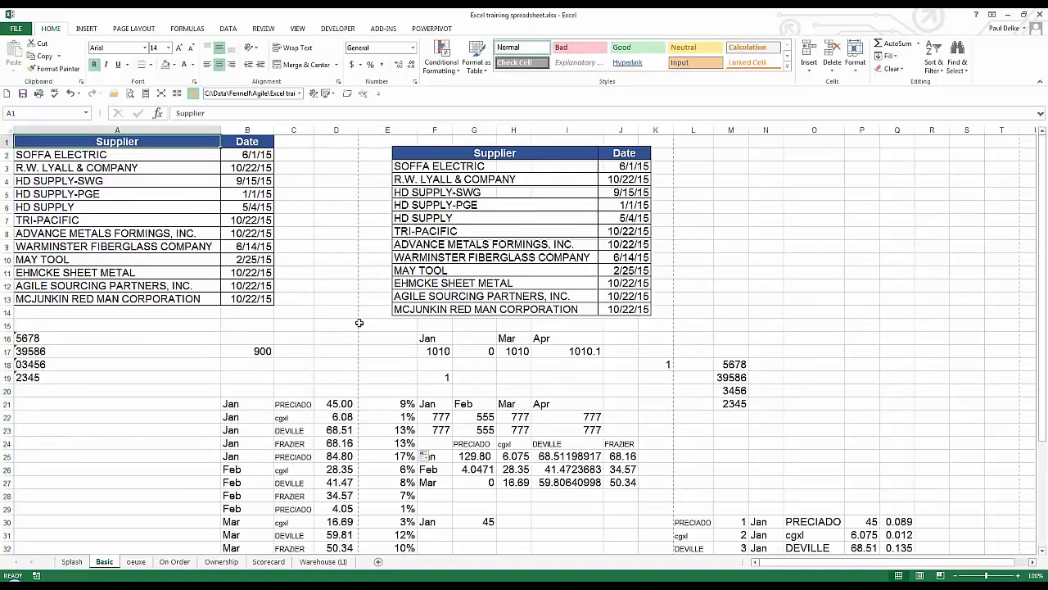
pyautogui.scroll(-1, 330, 368)
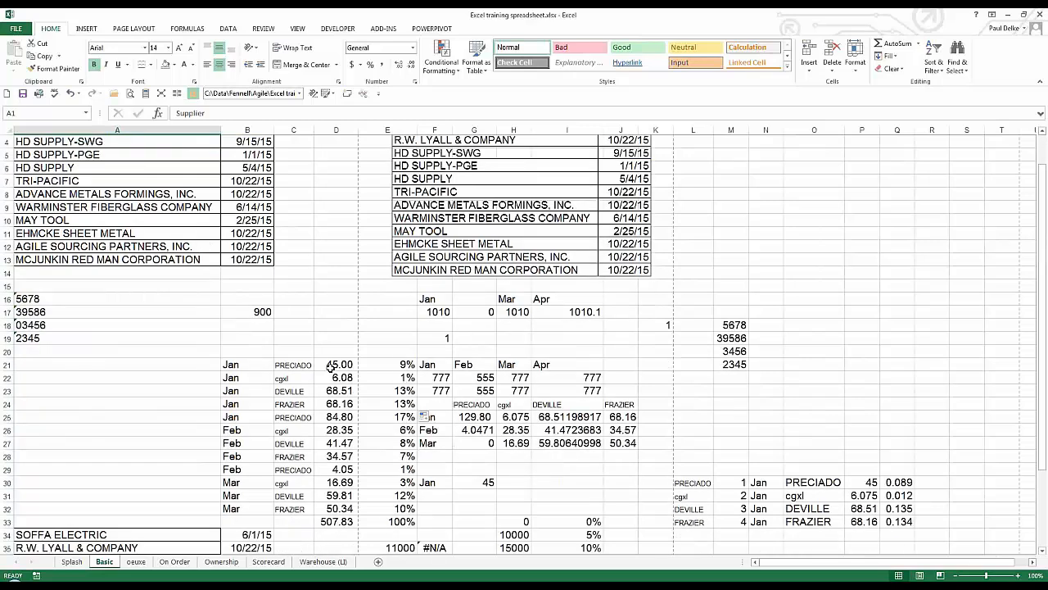
pyautogui.scroll(-1, 330, 368)
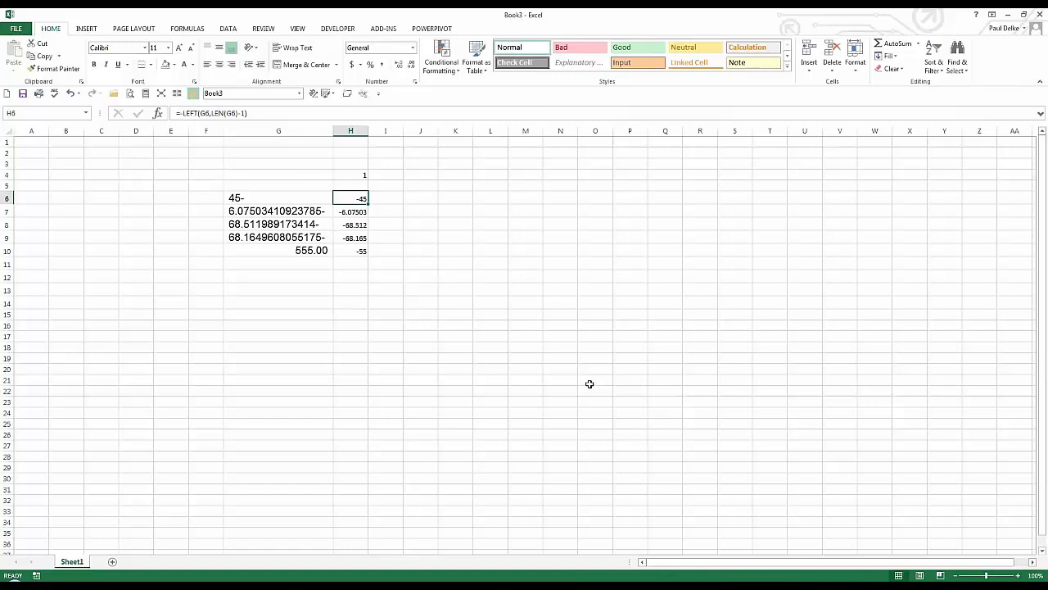
# Inspect the LEFT and LEN formula in H10 of Book3 that converts the entry in G10 to a negative number
pyautogui.moveTo(283, 199); pyautogui.dragTo(339, 250)
pyautogui.click(339, 250)
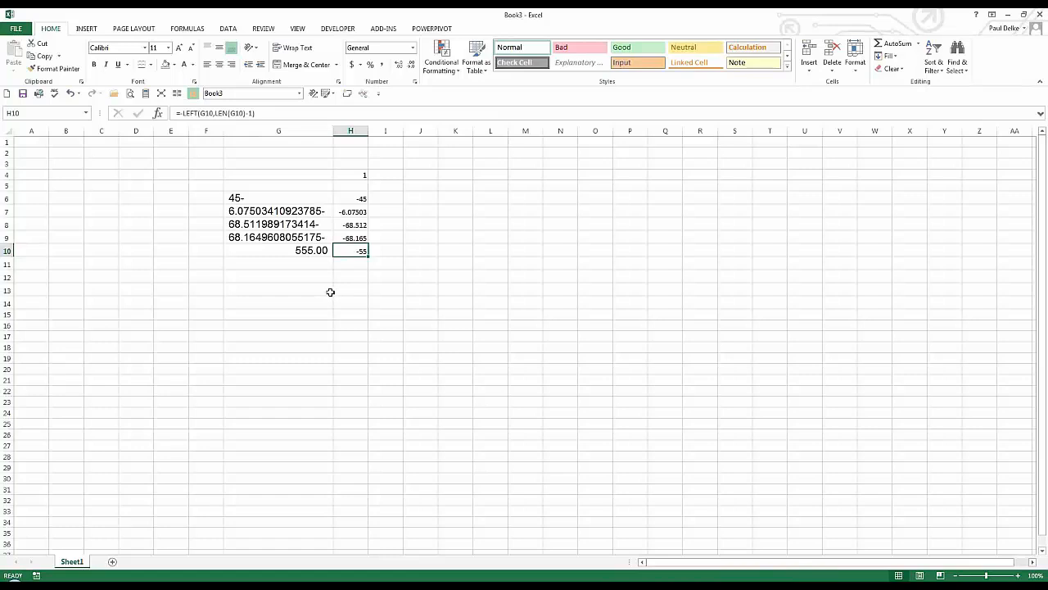